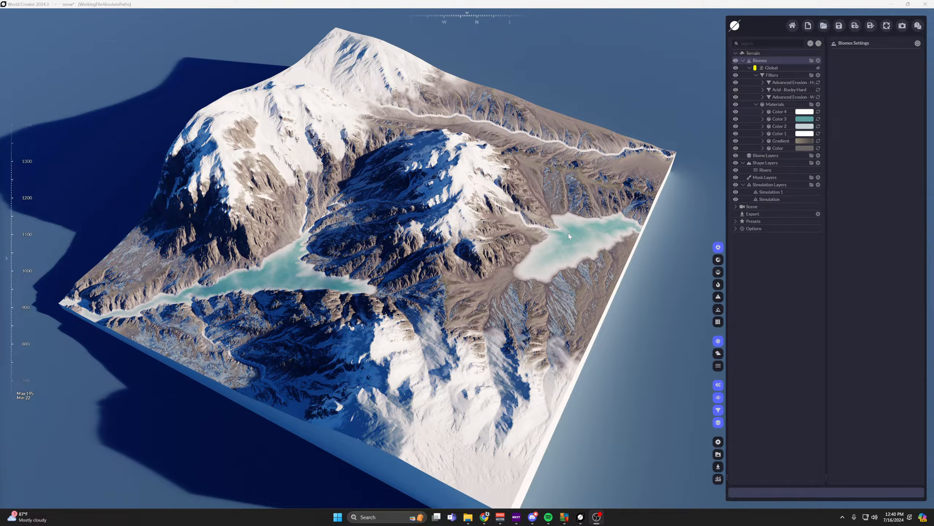
View the layer types that can be added under Shape Layers, without adding one.
{"action": "left_click", "coordinate": [817, 164]}
{"action": "left_click", "coordinate": [818, 163]}
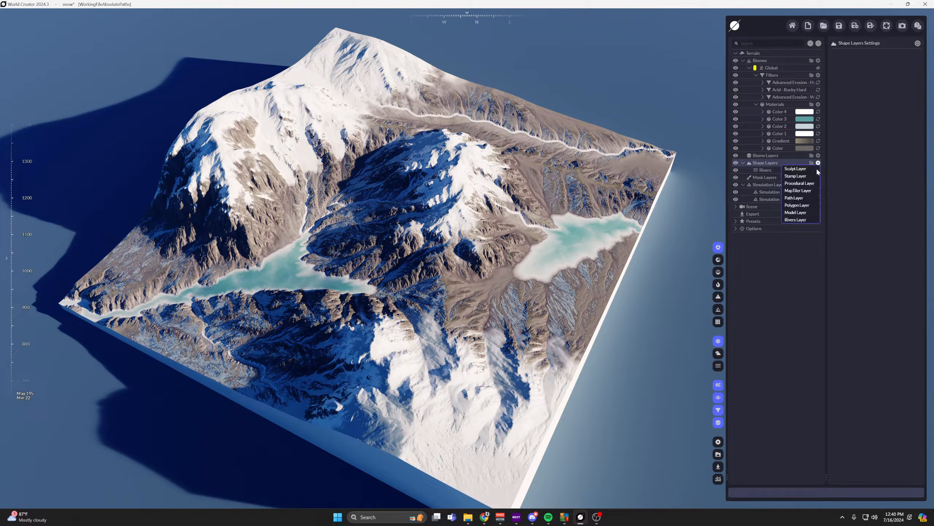
{"action": "left_click", "coordinate": [795, 272]}
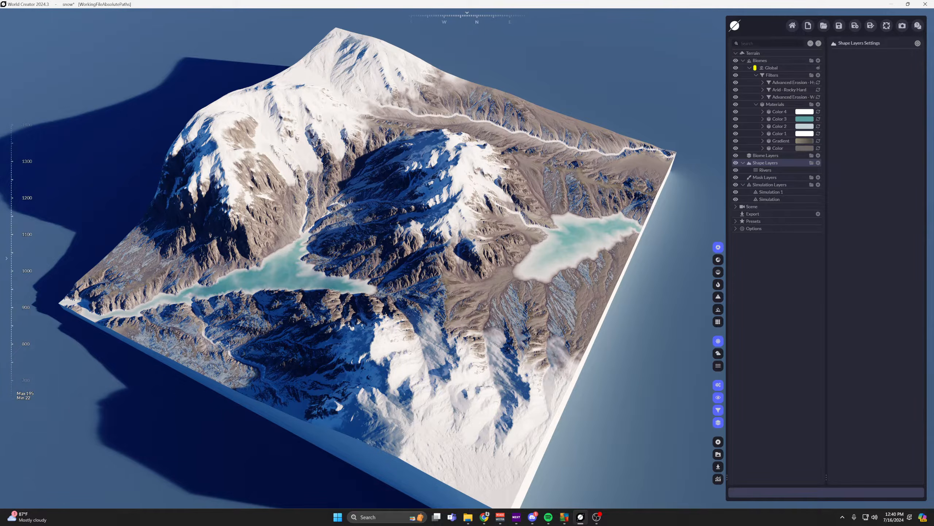
Switch to the World Building Handbook in the browser, expand Landscape Sizing, and read its heightmap import, Z-Scale Factor and heightmap updating sections.
{"action": "key", "text": "alt+Tab"}
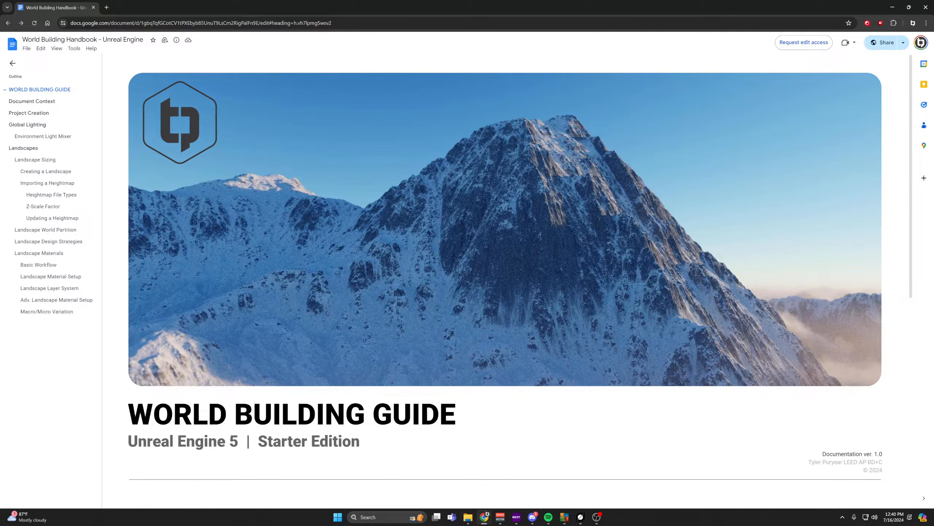
{"action": "scroll", "coordinate": [504, 279], "scroll_direction": "down", "scroll_amount": 7}
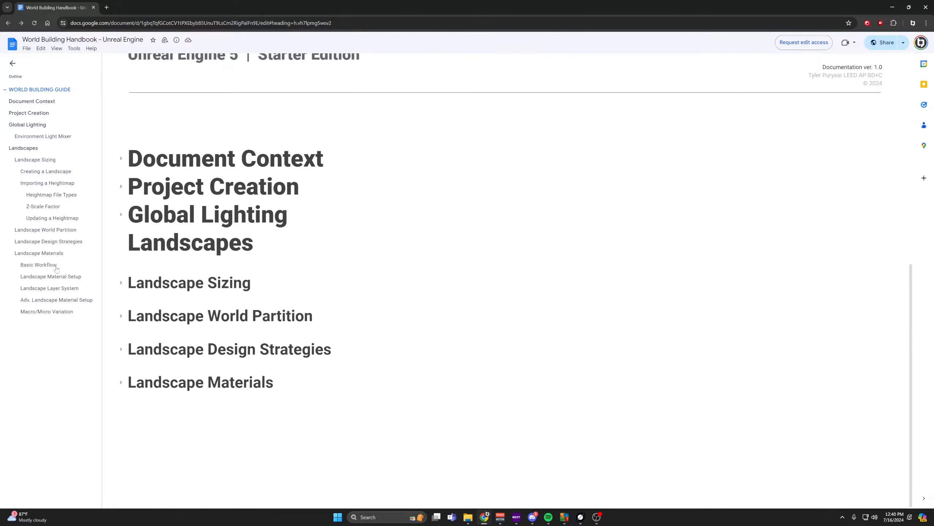
{"action": "left_click", "coordinate": [121, 283]}
{"action": "scroll", "coordinate": [121, 283], "scroll_direction": "down", "scroll_amount": 20}
{"action": "scroll", "coordinate": [515, 279], "scroll_direction": "down", "scroll_amount": 20}
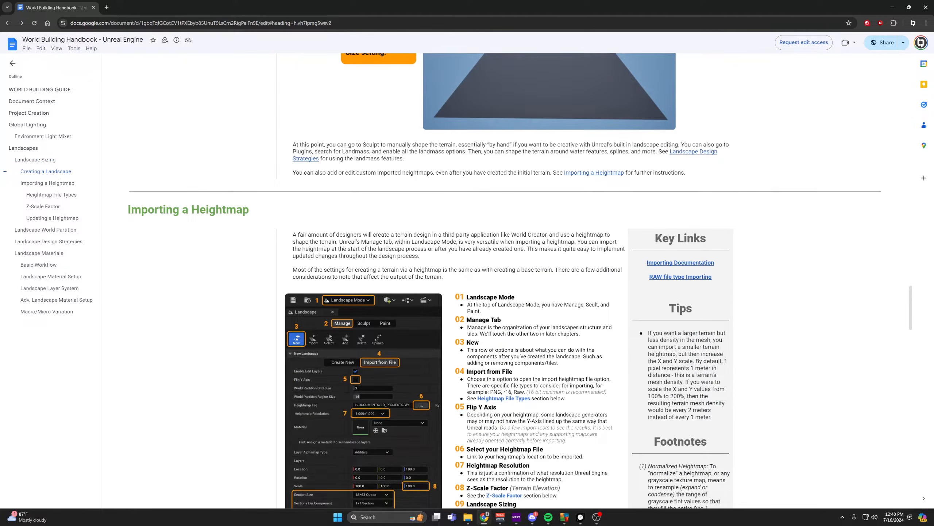
{"action": "scroll", "coordinate": [514, 279], "scroll_direction": "down", "scroll_amount": 10}
{"action": "scroll", "coordinate": [515, 280], "scroll_direction": "down", "scroll_amount": 8}
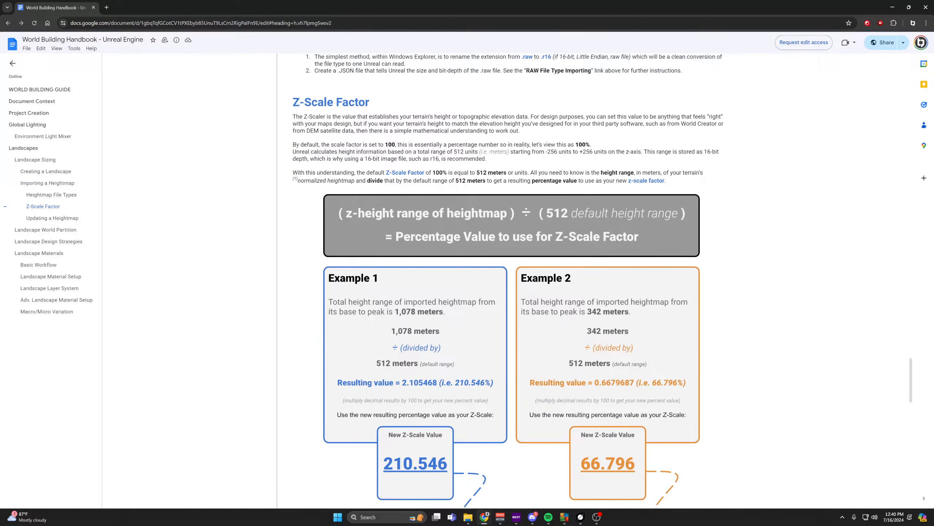
{"action": "scroll", "coordinate": [515, 280], "scroll_direction": "down", "scroll_amount": 1}
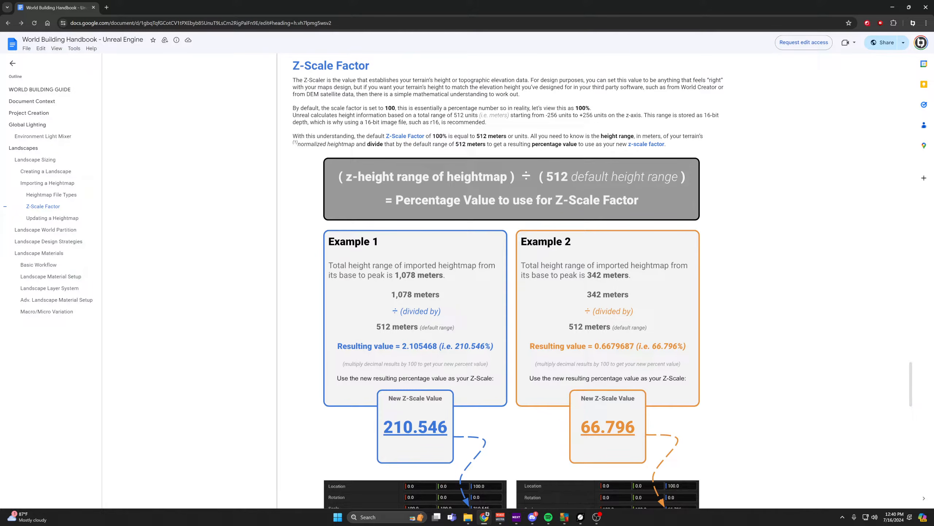
{"action": "scroll", "coordinate": [511, 279], "scroll_direction": "down", "scroll_amount": 15}
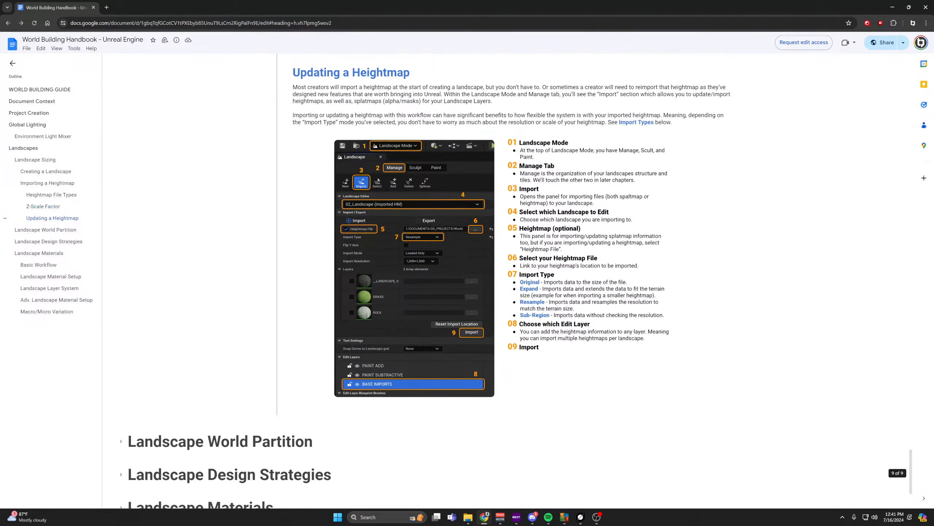
{"action": "scroll", "coordinate": [511, 279], "scroll_direction": "down", "scroll_amount": 3}
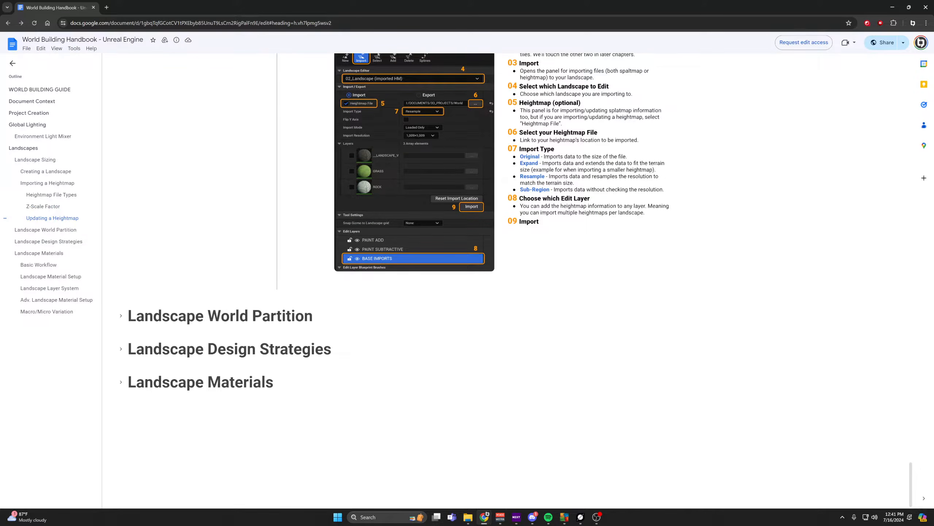
Expand the Landscape Materials chapter and read from the basic workflow through the layer blending and layer stacking instructions.
{"action": "scroll", "coordinate": [511, 280], "scroll_direction": "down", "scroll_amount": 5}
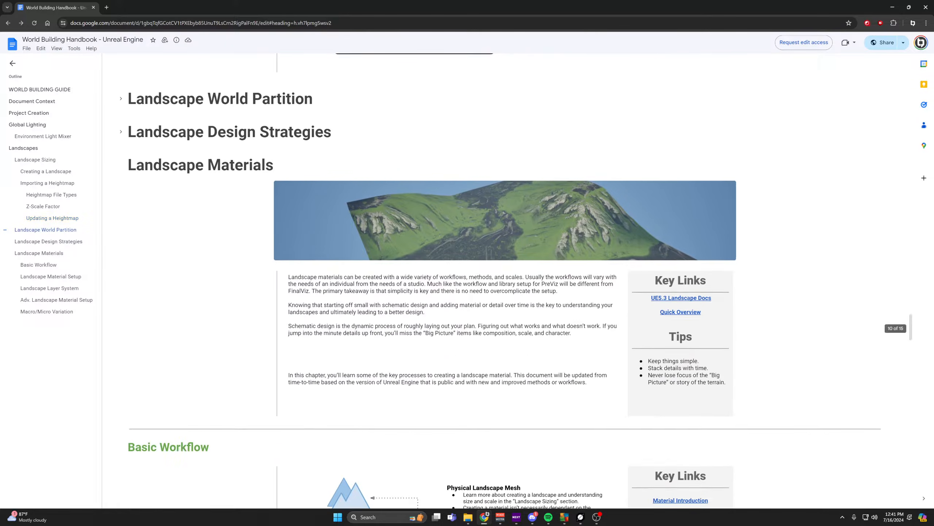
{"action": "scroll", "coordinate": [512, 280], "scroll_direction": "down", "scroll_amount": 3}
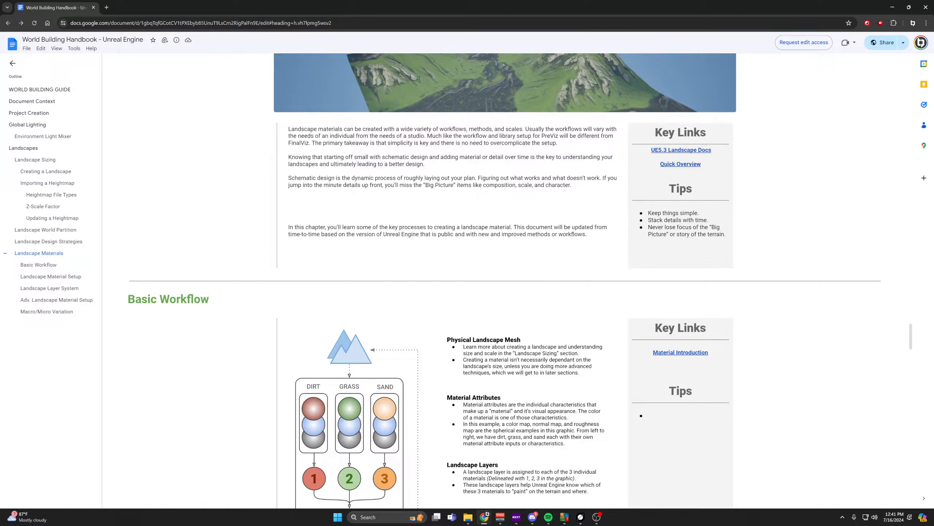
{"action": "scroll", "coordinate": [511, 279], "scroll_direction": "down", "scroll_amount": 18}
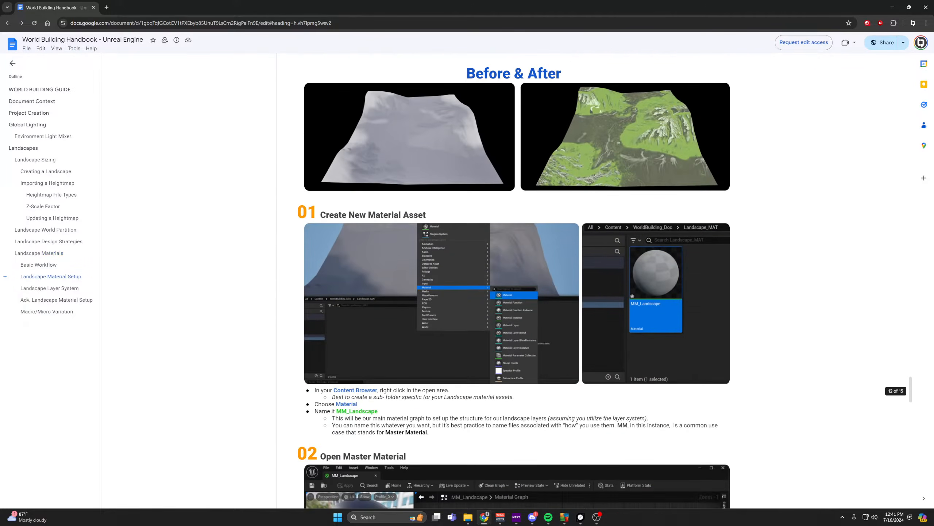
{"action": "scroll", "coordinate": [514, 280], "scroll_direction": "down", "scroll_amount": 11}
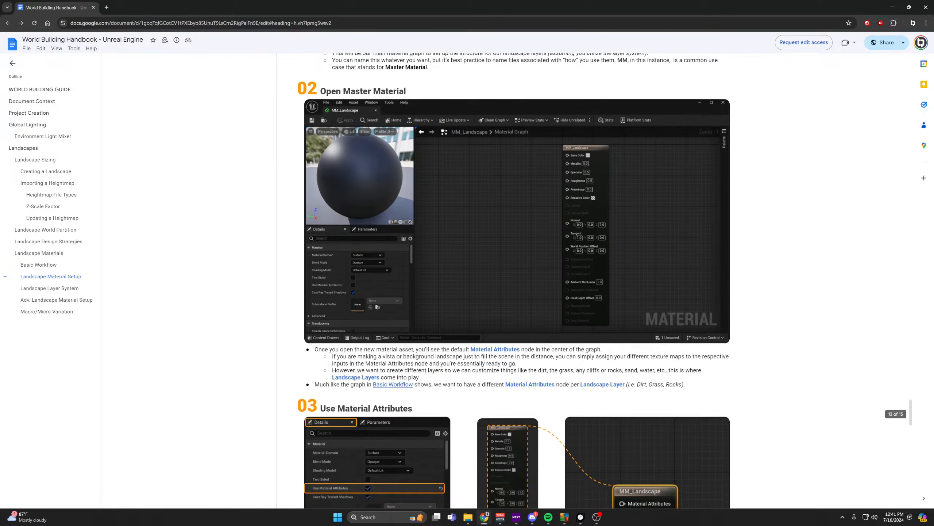
{"action": "scroll", "coordinate": [514, 280], "scroll_direction": "down", "scroll_amount": 10}
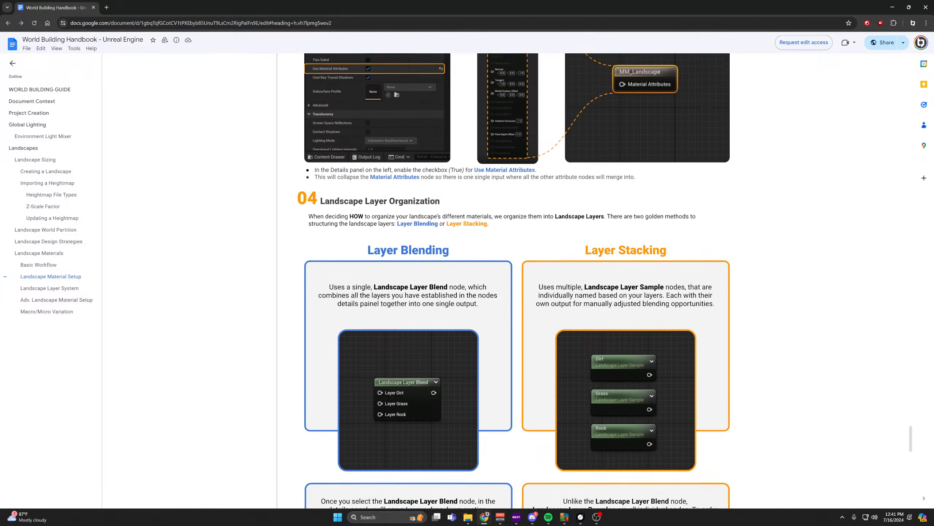
{"action": "scroll", "coordinate": [514, 281], "scroll_direction": "down", "scroll_amount": 3}
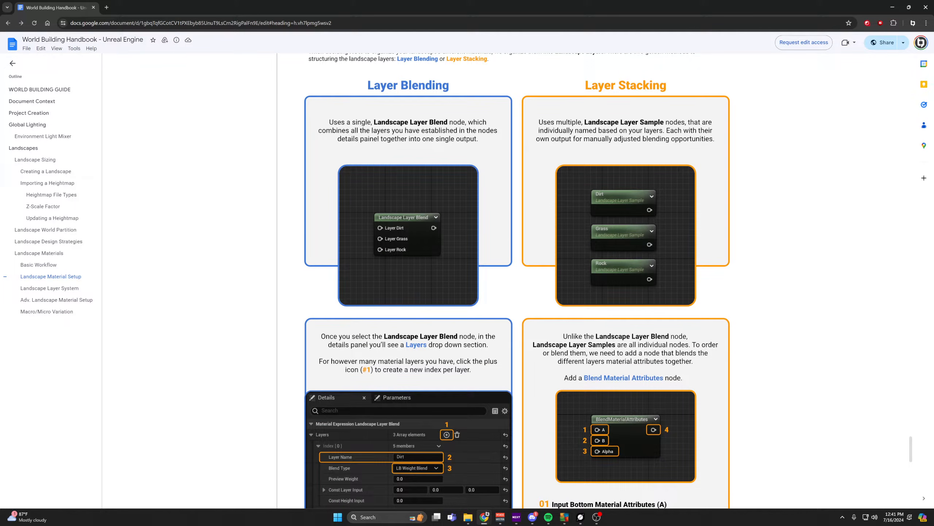
{"action": "scroll", "coordinate": [514, 281], "scroll_direction": "down", "scroll_amount": 5}
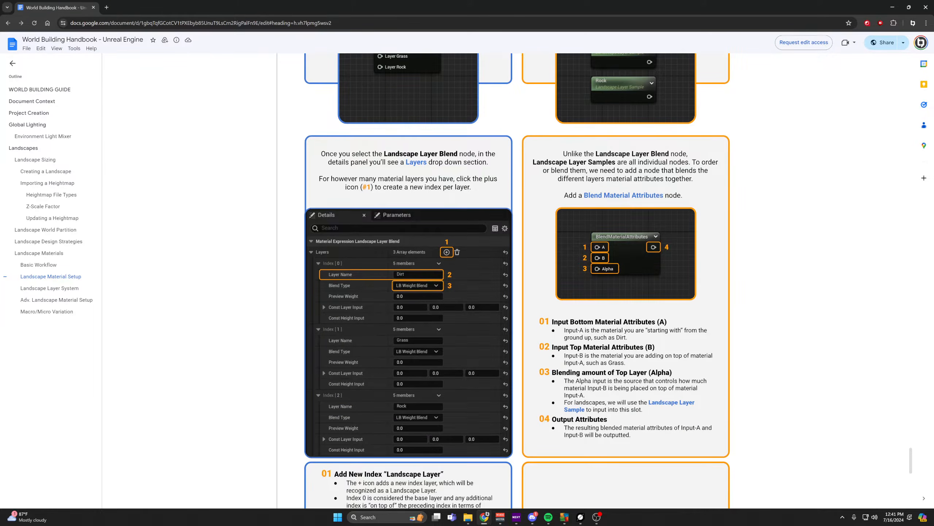
Review the handbook's material setup and heightmap sections back to the cover page, and return to World Creator.
{"action": "scroll", "coordinate": [517, 280], "scroll_direction": "up", "scroll_amount": 4}
{"action": "scroll", "coordinate": [517, 280], "scroll_direction": "up", "scroll_amount": 3}
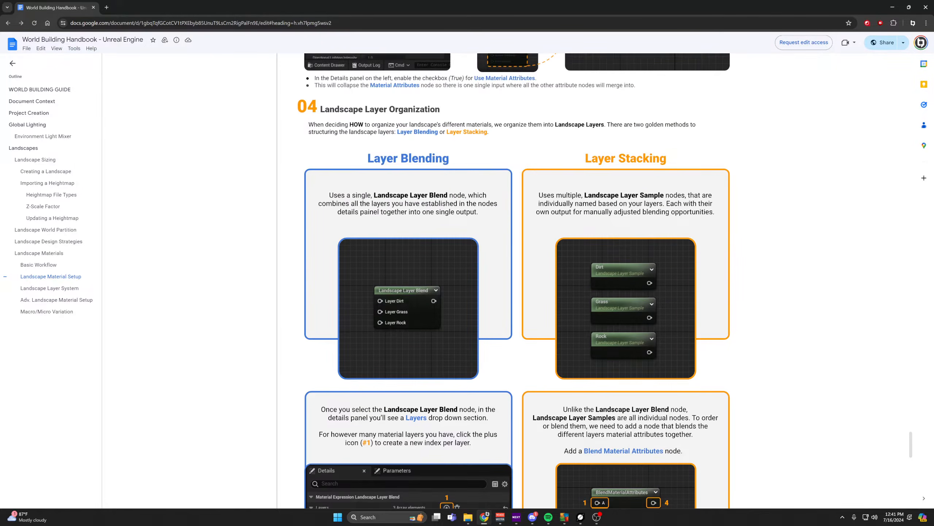
{"action": "scroll", "coordinate": [514, 280], "scroll_direction": "up", "scroll_amount": 4}
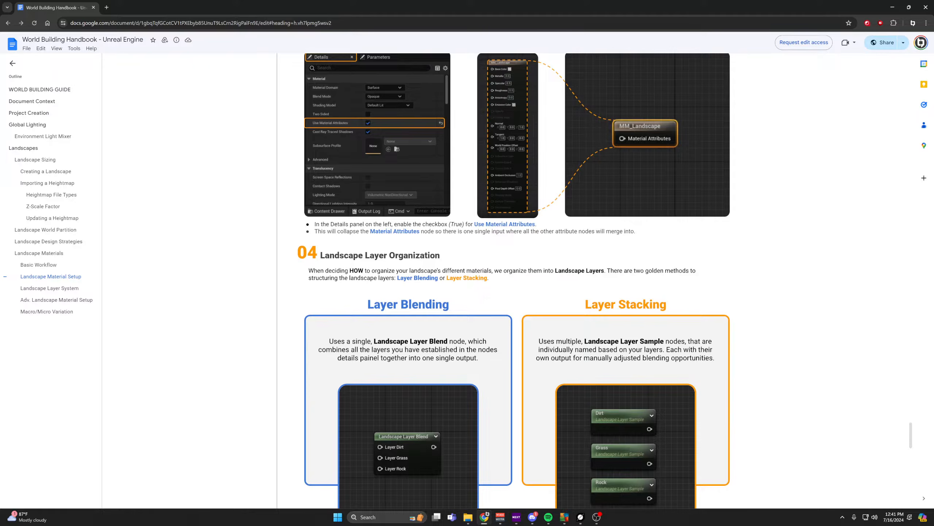
{"action": "scroll", "coordinate": [514, 280], "scroll_direction": "up", "scroll_amount": 7}
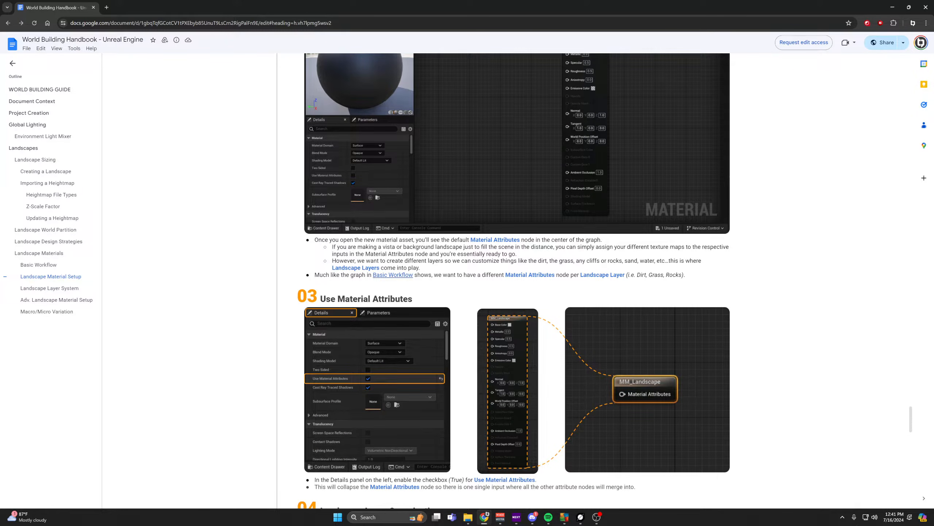
{"action": "scroll", "coordinate": [514, 280], "scroll_direction": "up", "scroll_amount": 20}
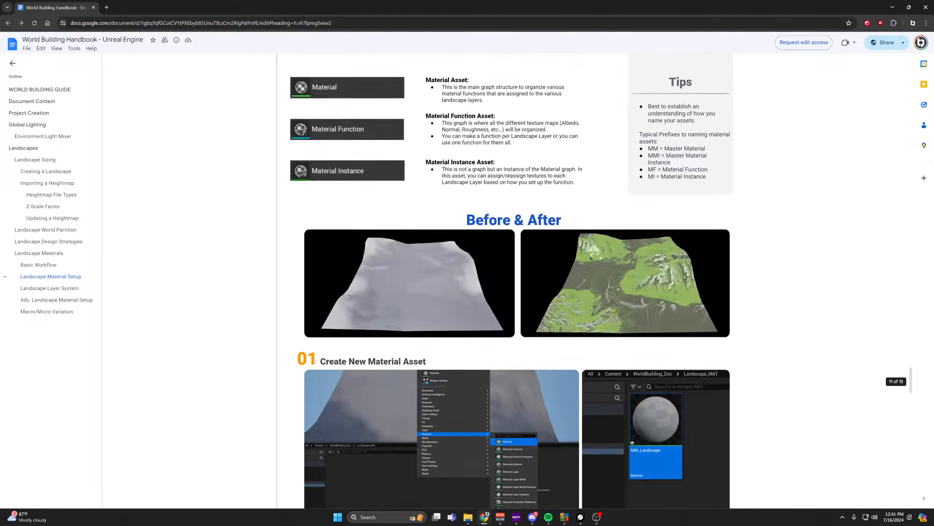
{"action": "scroll", "coordinate": [514, 280], "scroll_direction": "up", "scroll_amount": 20}
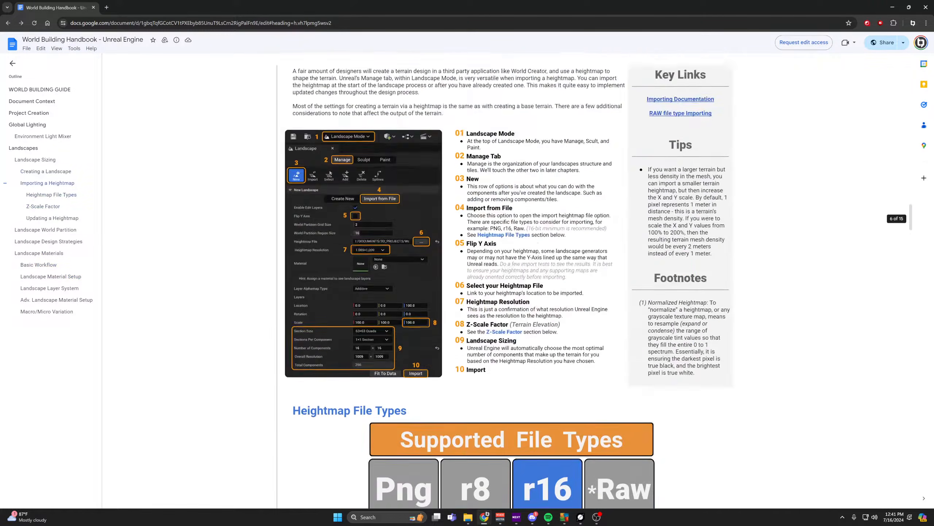
{"action": "scroll", "coordinate": [514, 281], "scroll_direction": "up", "scroll_amount": 20}
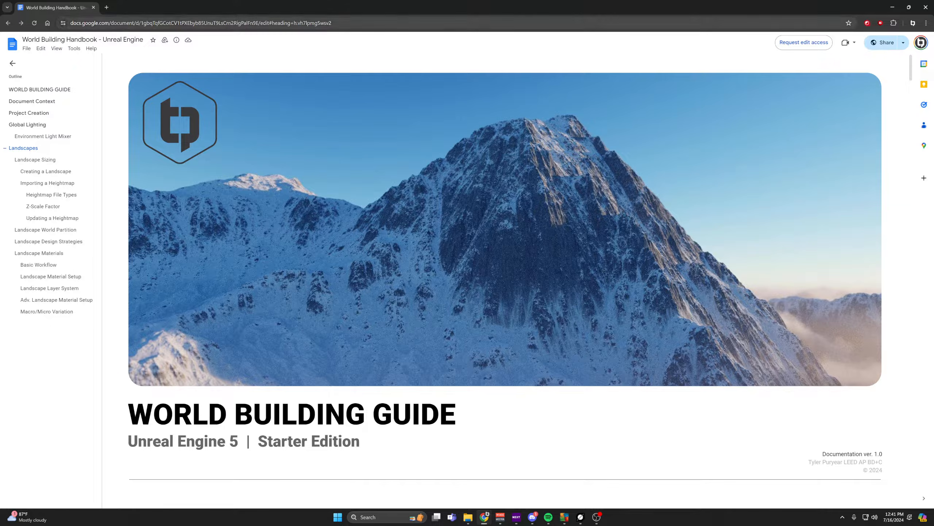
{"action": "left_click", "coordinate": [893, 7]}
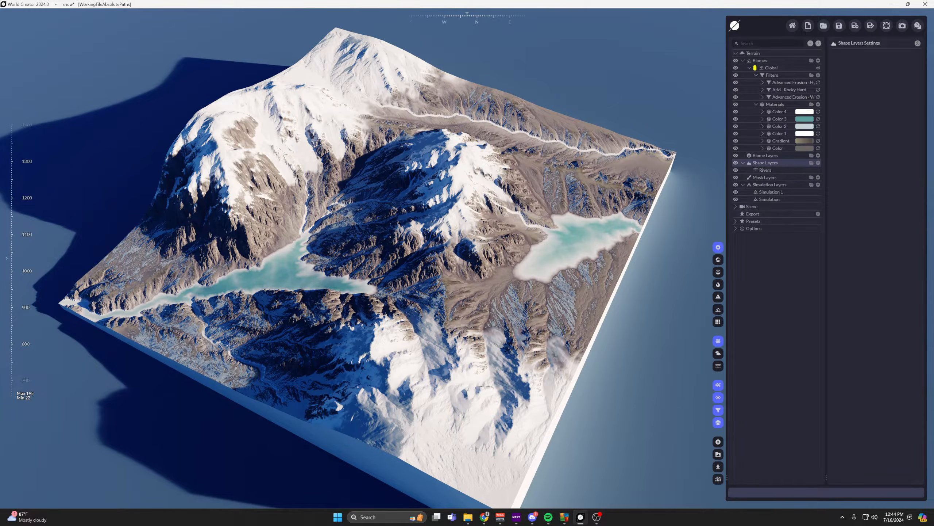
Examine the snowy terrain, its two lakes and its ridges from several angles and distances.
{"action": "key", "text": "alt+Tab"}
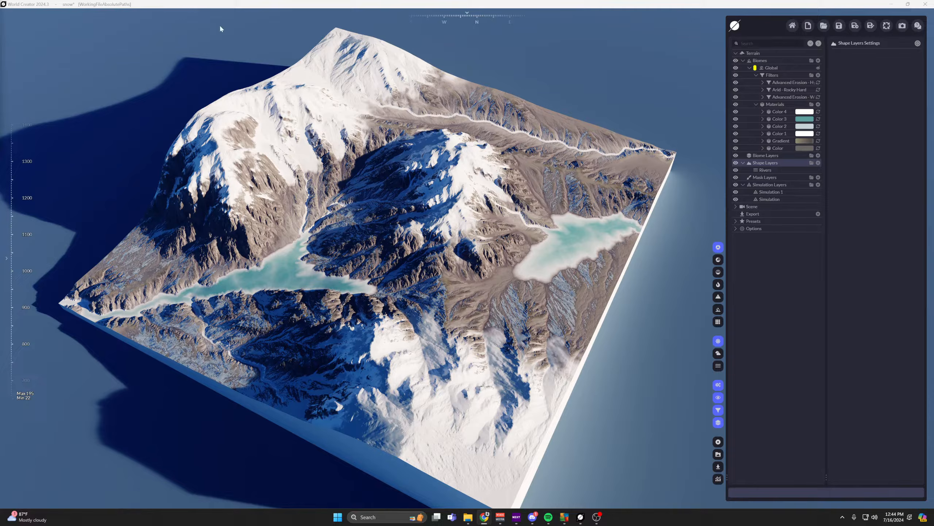
{"action": "scroll", "coordinate": [556, 177], "scroll_direction": "down", "scroll_amount": 3}
{"action": "scroll", "coordinate": [588, 184], "scroll_direction": "up", "scroll_amount": 4}
{"action": "middle_click_drag", "start_coordinate": [703, 212], "coordinate": [690, 203]}
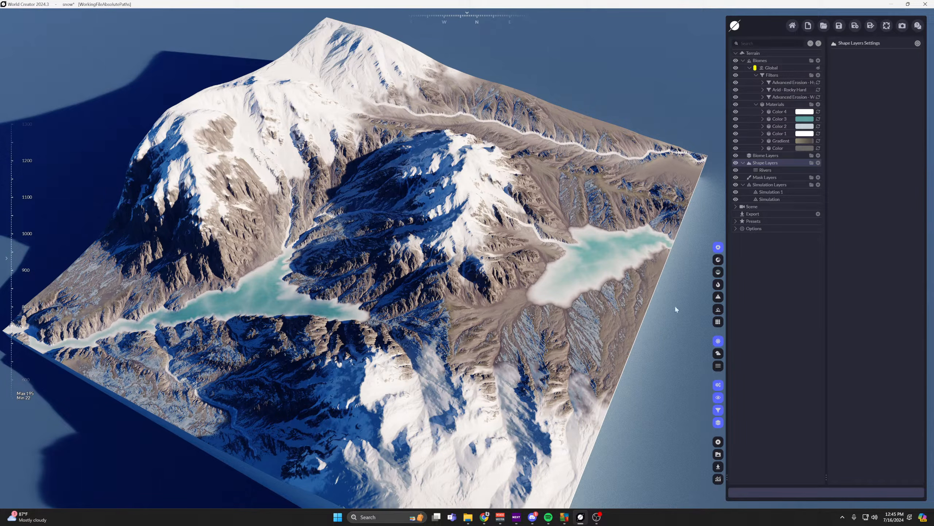
{"action": "right_click_drag", "start_coordinate": [522, 311], "coordinate": [341, 325]}
{"action": "scroll", "coordinate": [342, 326], "scroll_direction": "down", "scroll_amount": 1}
{"action": "scroll", "coordinate": [341, 325], "scroll_direction": "down", "scroll_amount": 3}
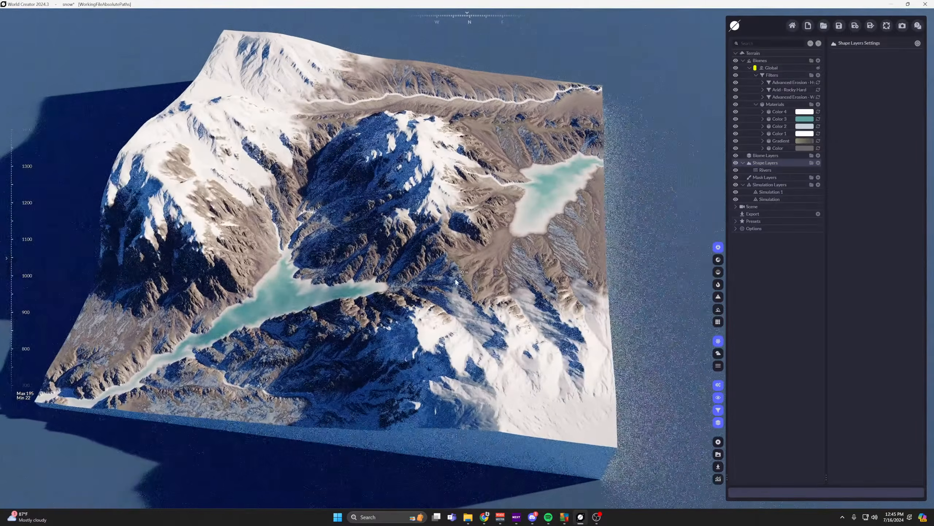
{"action": "scroll", "coordinate": [460, 265], "scroll_direction": "up", "scroll_amount": 2}
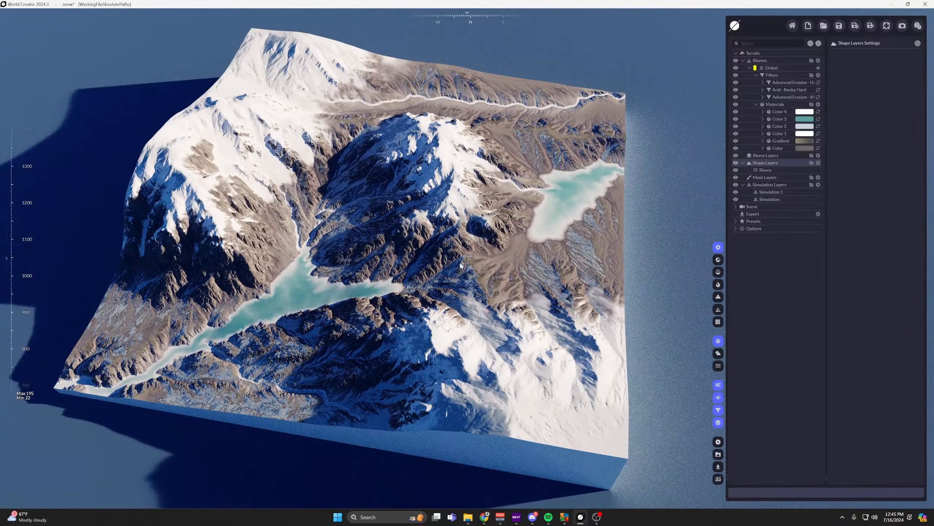
{"action": "scroll", "coordinate": [474, 267], "scroll_direction": "up", "scroll_amount": 2}
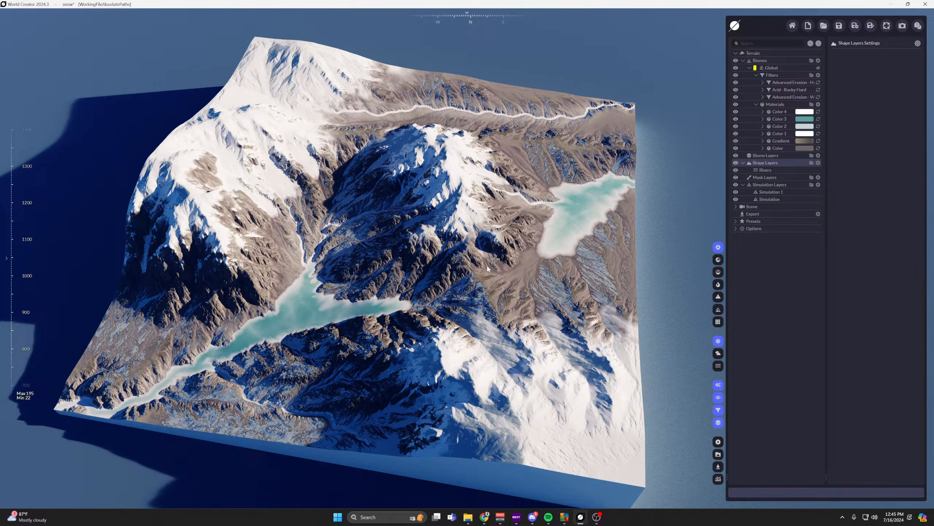
{"action": "right_click_drag", "start_coordinate": [491, 268], "coordinate": [466, 321]}
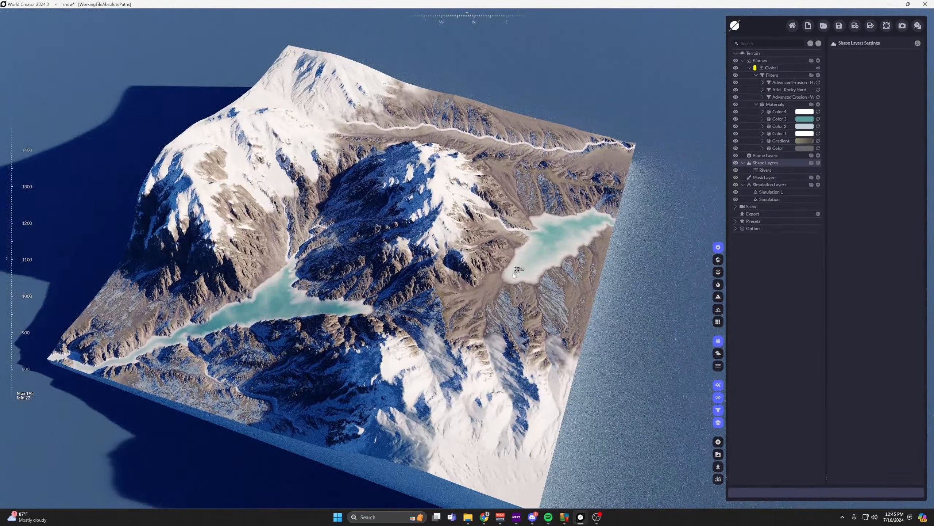
Switch the viewport to Fast Textured Render and inspect the terrain's material colors.
{"action": "left_click", "coordinate": [717, 260]}
{"action": "scroll", "coordinate": [359, 289], "scroll_direction": "up", "scroll_amount": 5}
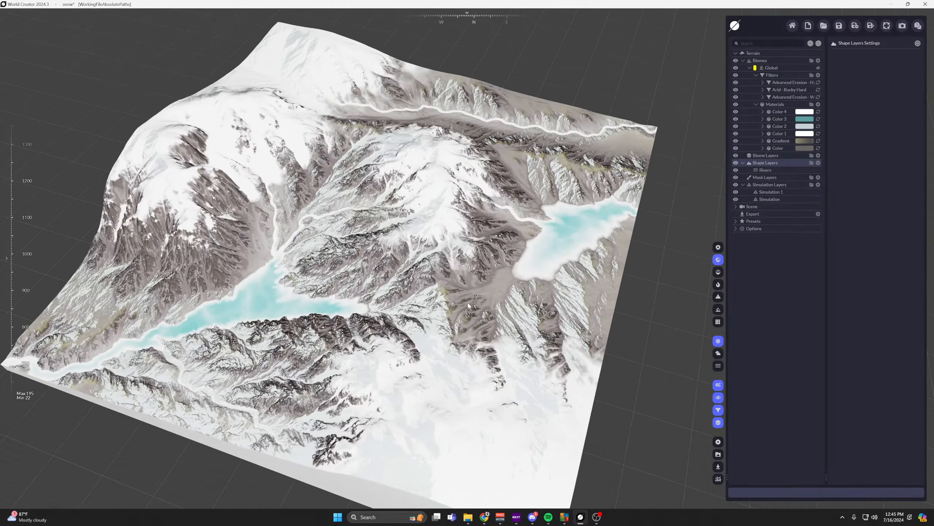
{"action": "scroll", "coordinate": [359, 289], "scroll_direction": "up", "scroll_amount": 5}
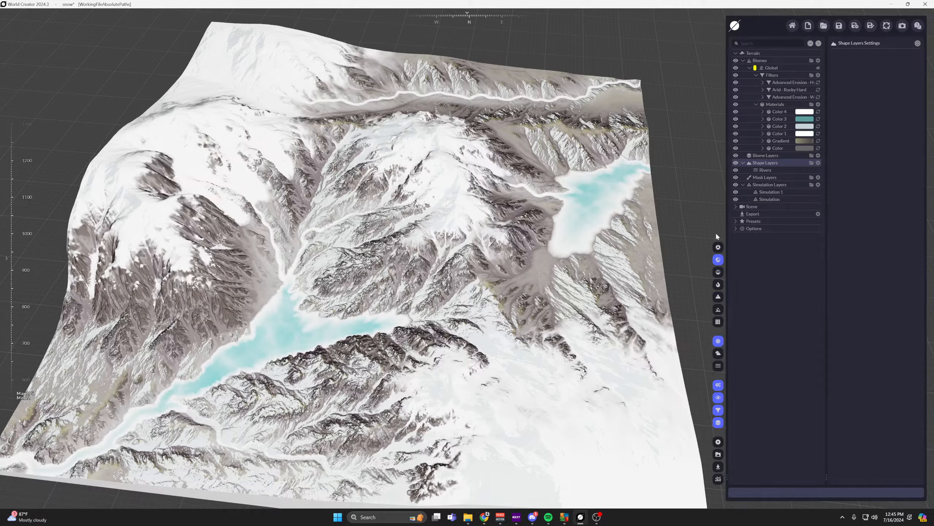
Return the viewport to the realistic render with cast shadows and inspect the central mountain up close.
{"action": "left_click", "coordinate": [718, 247]}
{"action": "scroll", "coordinate": [419, 212], "scroll_direction": "up", "scroll_amount": 5}
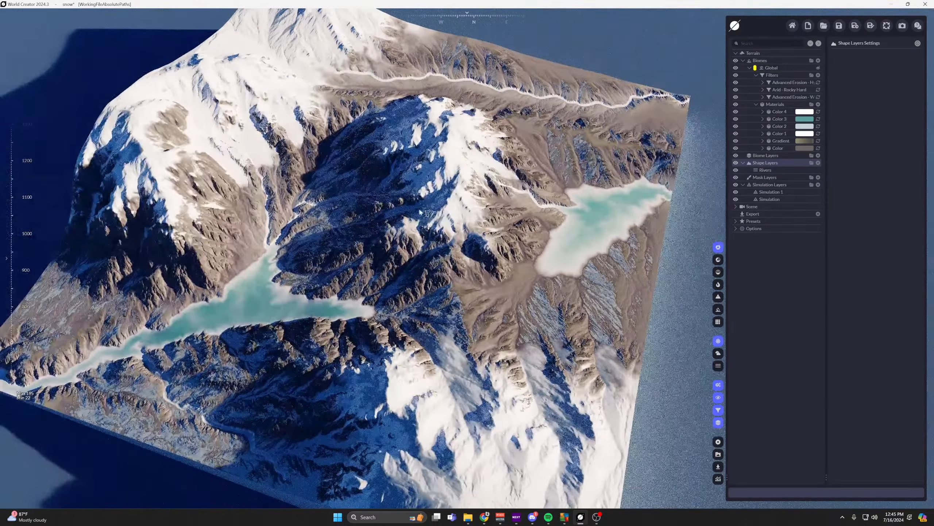
{"action": "scroll", "coordinate": [421, 212], "scroll_direction": "up", "scroll_amount": 5}
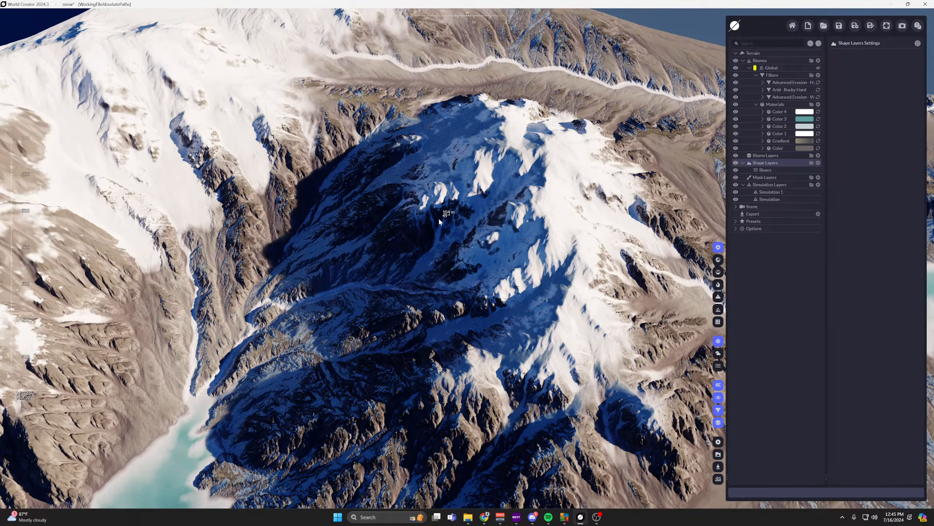
{"action": "middle_click_drag", "start_coordinate": [475, 219], "coordinate": [705, 262]}
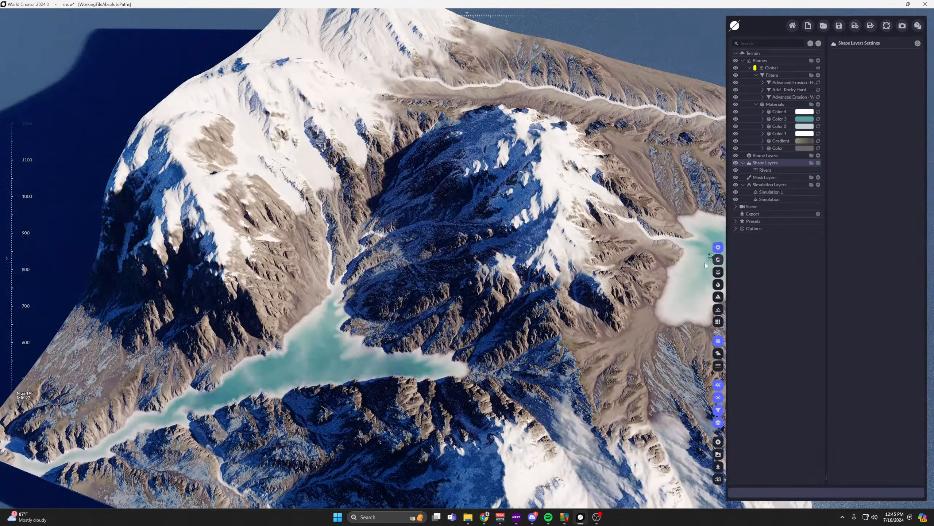
Set the viewport to Fast Textured Render again and view the whole terrain around both lakes.
{"action": "left_click", "coordinate": [718, 260]}
{"action": "mouse_move", "coordinate": [639, 313]}
{"action": "middle_mouse_down"}
{"action": "mouse_move", "coordinate": [524, 369]}
{"action": "mouse_move", "coordinate": [458, 434]}
{"action": "mouse_move", "coordinate": [399, 469]}
{"action": "mouse_move", "coordinate": [419, 462]}
{"action": "mouse_move", "coordinate": [438, 427]}
{"action": "mouse_move", "coordinate": [537, 195]}
{"action": "mouse_move", "coordinate": [542, 281]}
{"action": "middle_mouse_up"}
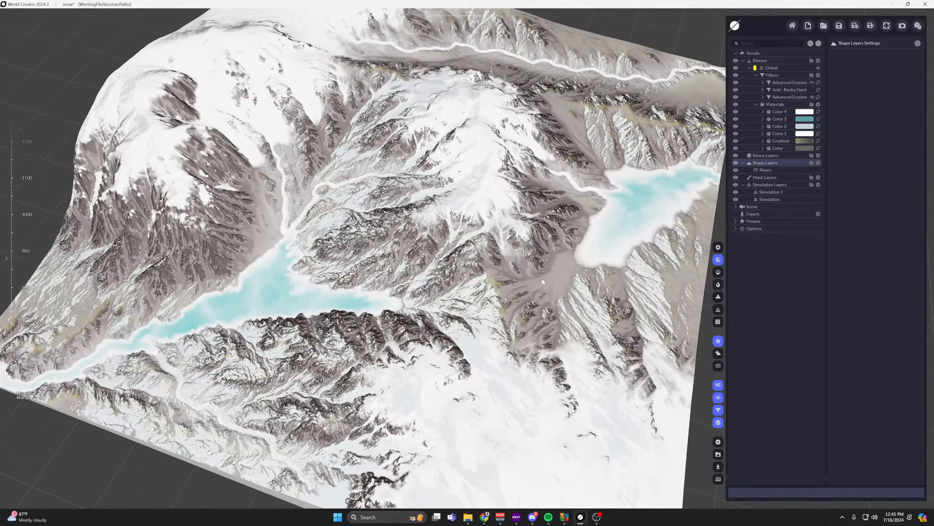
Switch the viewport to the Matcap render and open the settings of the Simulation 1 layer.
{"action": "left_click", "coordinate": [718, 273]}
{"action": "mouse_move", "coordinate": [540, 339]}
{"action": "middle_mouse_down"}
{"action": "mouse_move", "coordinate": [542, 369]}
{"action": "mouse_move", "coordinate": [547, 342]}
{"action": "mouse_move", "coordinate": [550, 354]}
{"action": "middle_mouse_up"}
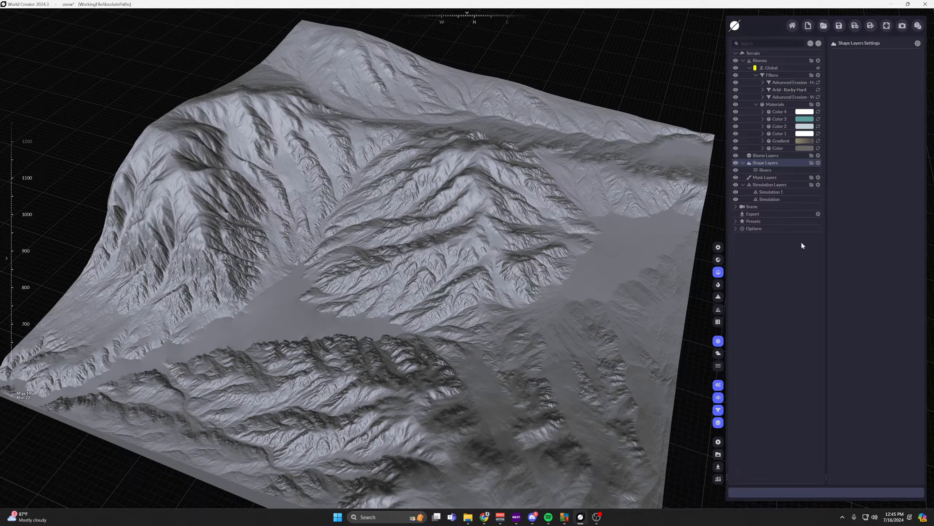
{"action": "left_click", "coordinate": [769, 199]}
{"action": "left_click", "coordinate": [775, 192]}
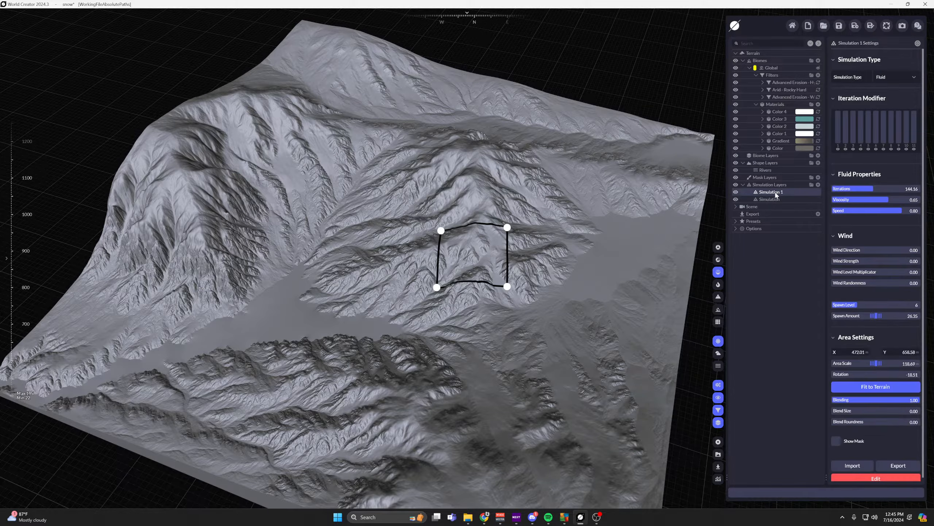
{"action": "scroll", "coordinate": [602, 217], "scroll_direction": "down", "scroll_amount": 1}
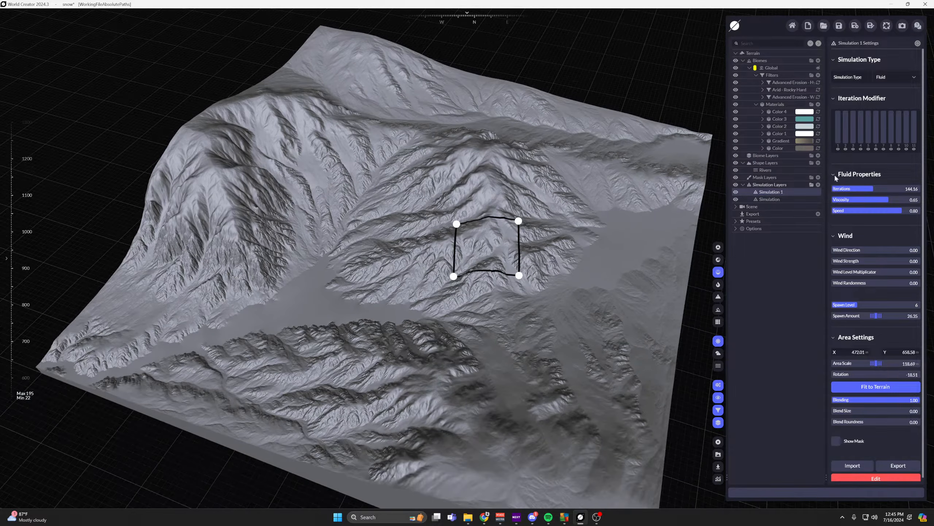
Rename the fluid simulation layer FLUID and the snow simulation layer SNOW.
{"action": "double_click", "coordinate": [798, 190]}
{"action": "type", "text": "FLUID"}
{"action": "key", "text": "Return"}
{"action": "double_click", "coordinate": [770, 199]}
{"action": "type", "text": "SNOW"}
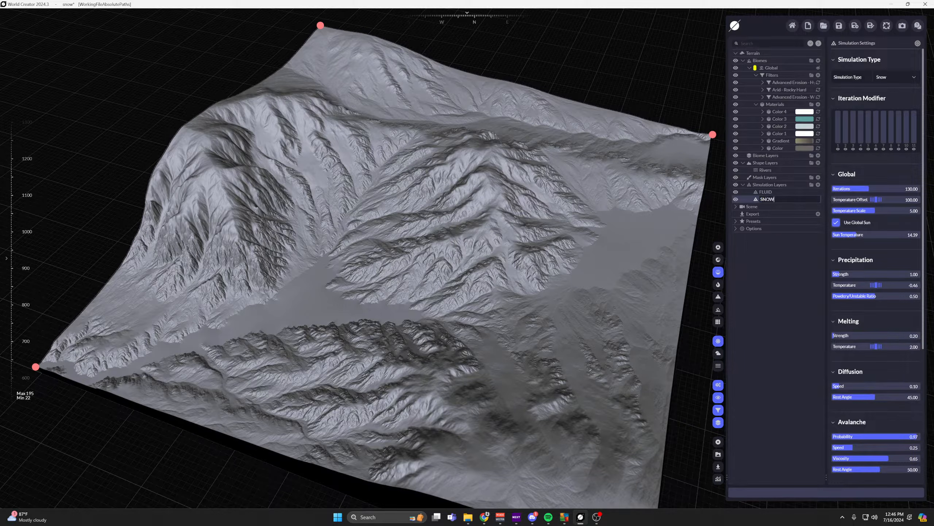
{"action": "key", "text": "Return"}
Move the FLUID simulation area over to the western valley and back to the foot of the central mountain.
{"action": "left_click", "coordinate": [767, 192]}
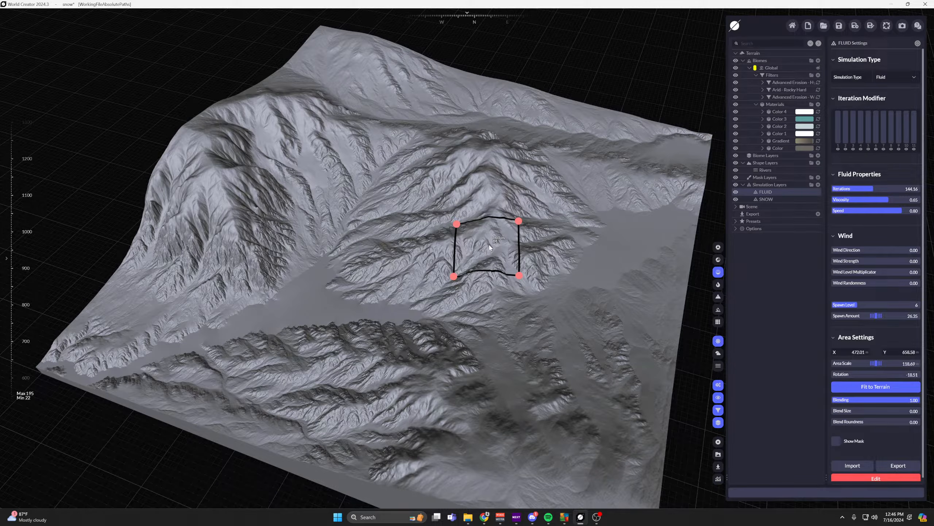
{"action": "left_click_drag", "start_coordinate": [489, 247], "coordinate": [303, 274]}
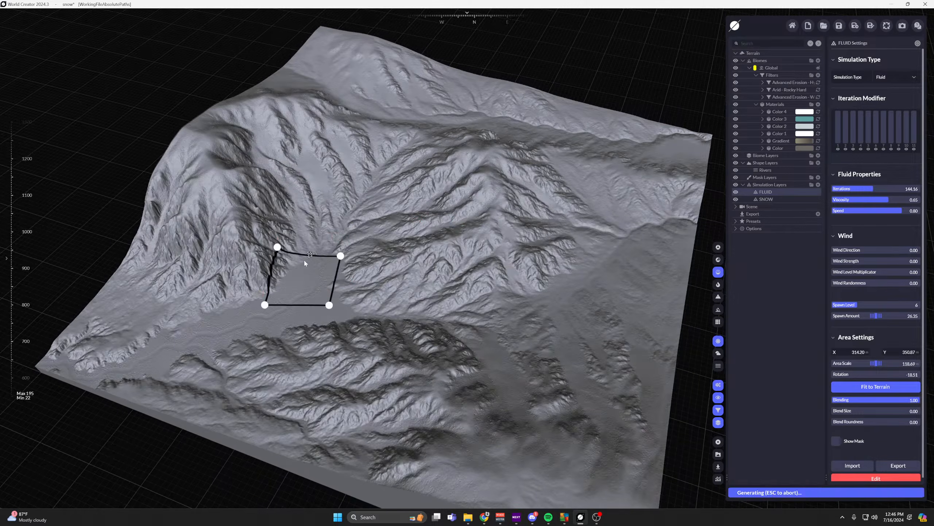
{"action": "left_click_drag", "start_coordinate": [205, 287], "coordinate": [491, 295]}
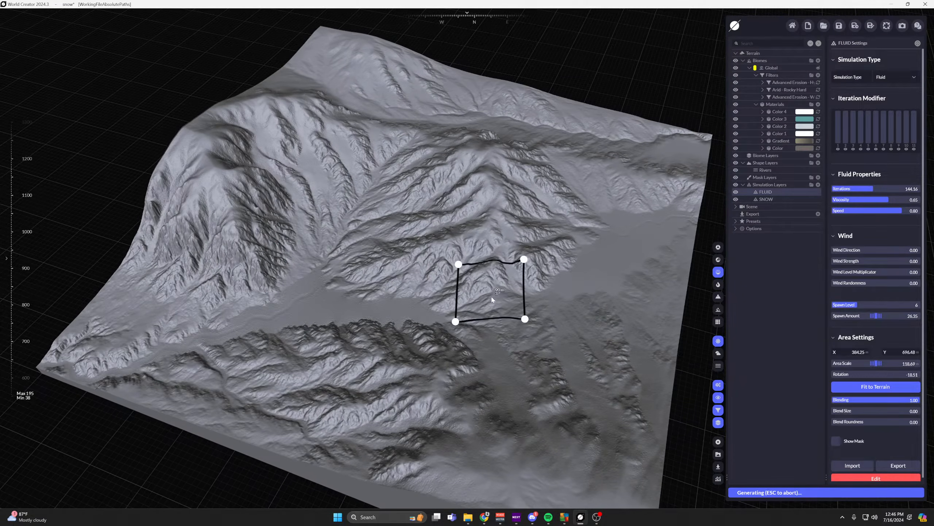
Review the SNOW simulation's global, precipitation, melting, diffusion and avalanche settings.
{"action": "left_click", "coordinate": [767, 200]}
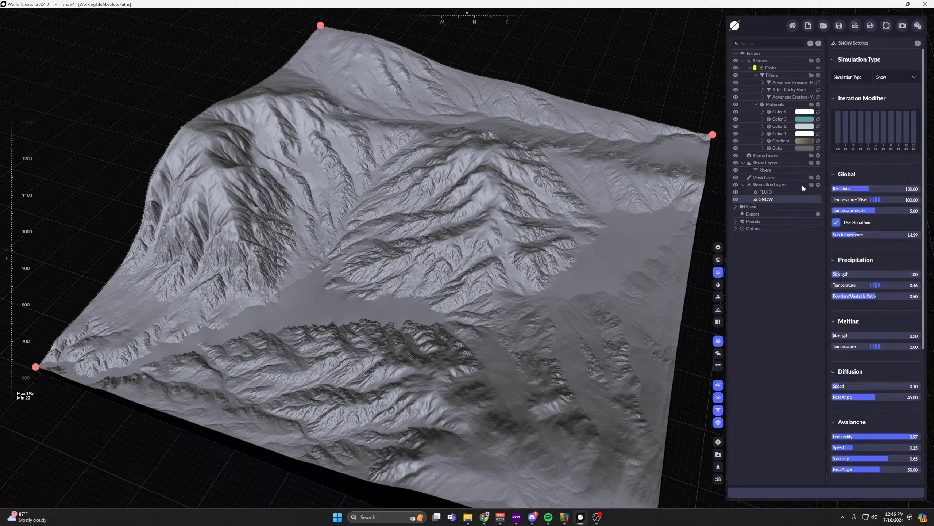
{"action": "scroll", "coordinate": [876, 282], "scroll_direction": "down", "scroll_amount": 5}
{"action": "scroll", "coordinate": [884, 285], "scroll_direction": "up", "scroll_amount": 3}
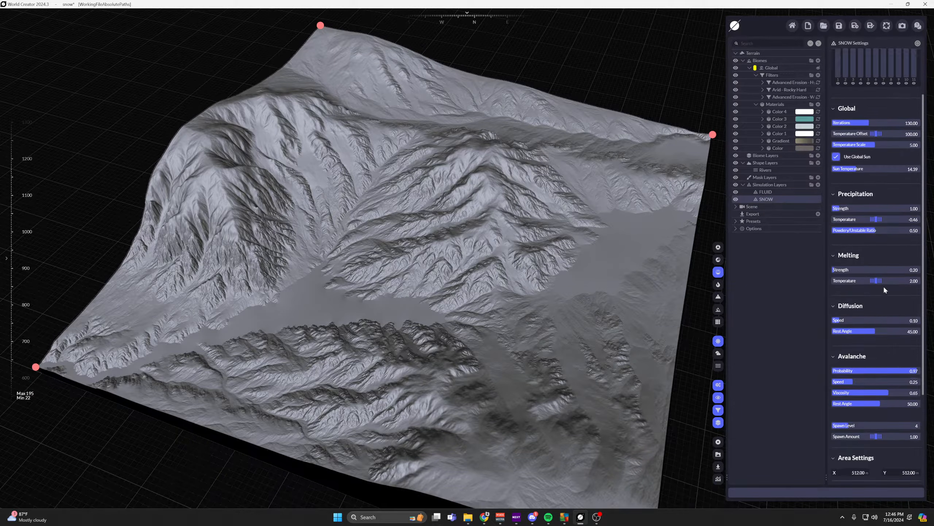
{"action": "scroll", "coordinate": [883, 285], "scroll_direction": "up", "scroll_amount": 2}
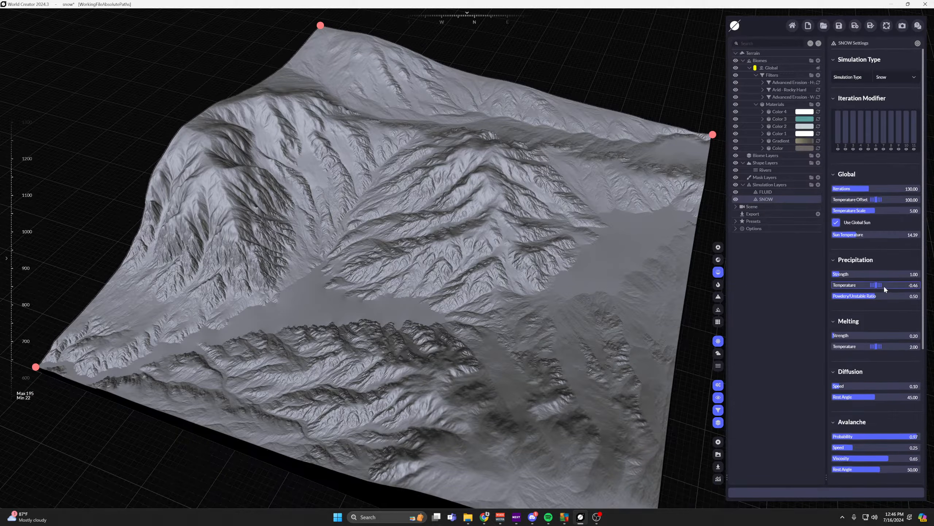
Open the Graphics options and bring up the Matcap Render settings with their matcap choices.
{"action": "left_click", "coordinate": [736, 228]}
{"action": "left_click", "coordinate": [761, 258]}
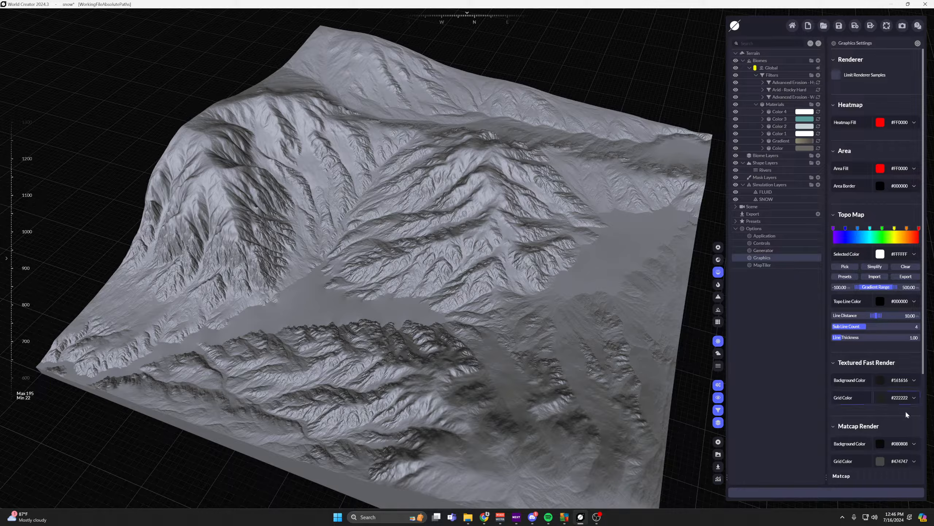
{"action": "scroll", "coordinate": [903, 429], "scroll_direction": "down", "scroll_amount": 2}
{"action": "scroll", "coordinate": [904, 429], "scroll_direction": "down", "scroll_amount": 3}
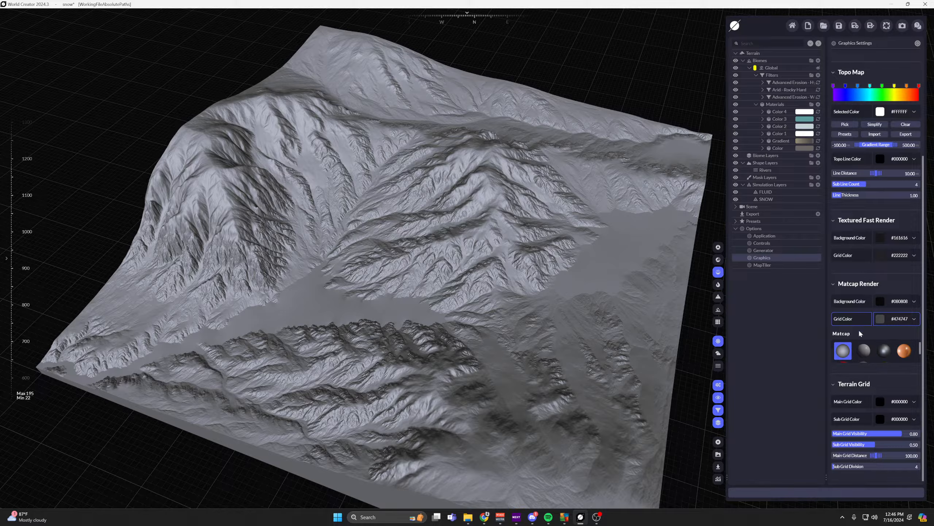
{"action": "scroll", "coordinate": [920, 351], "scroll_direction": "down", "scroll_amount": 1}
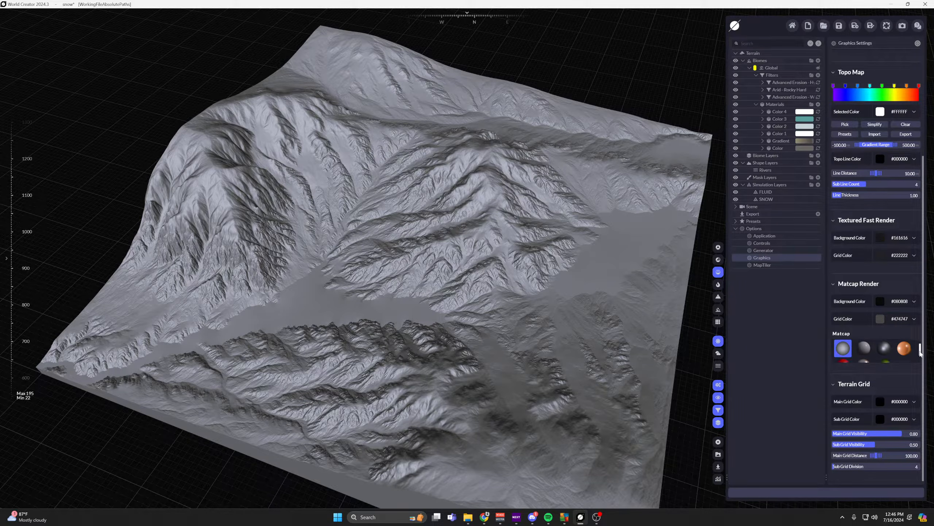
Preview the alternative matcaps on the terrain, including orange, red and green, and reapply the light gray first one.
{"action": "left_click", "coordinate": [863, 344]}
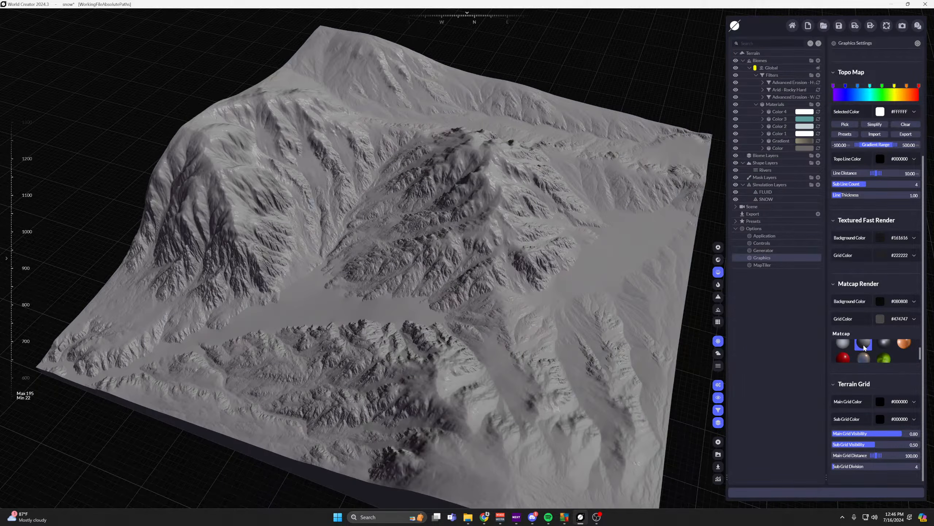
{"action": "left_click", "coordinate": [883, 344]}
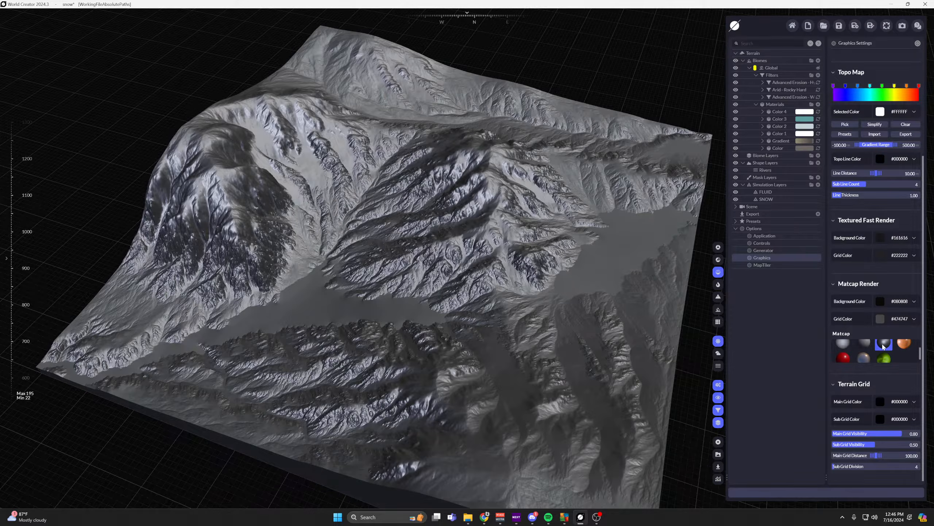
{"action": "left_click", "coordinate": [901, 344]}
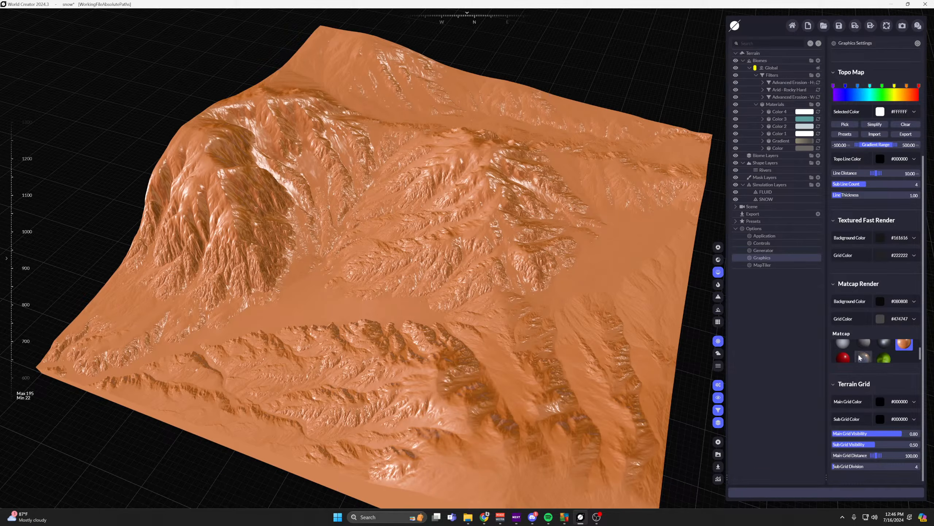
{"action": "left_click", "coordinate": [843, 357]}
{"action": "left_click", "coordinate": [866, 357]}
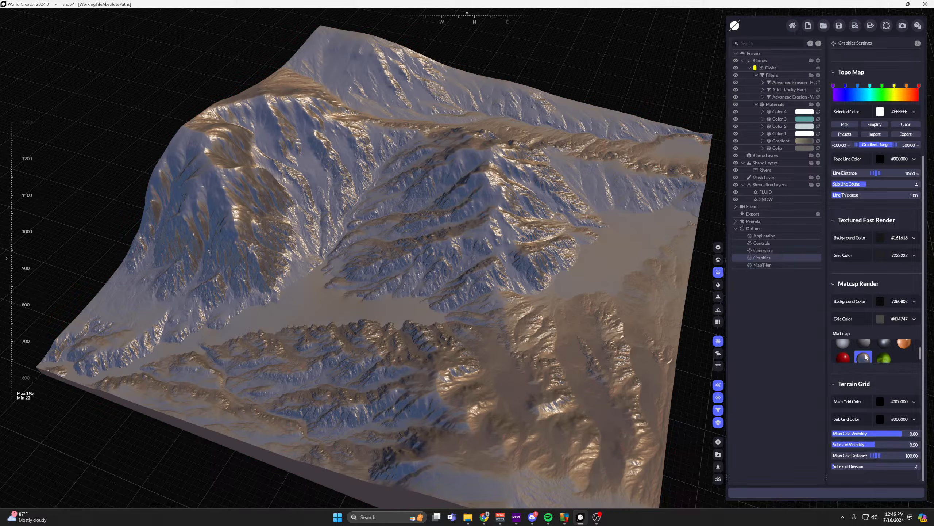
{"action": "left_click_drag", "start_coordinate": [647, 309], "coordinate": [631, 324]}
{"action": "left_click", "coordinate": [884, 359]}
{"action": "left_click_drag", "start_coordinate": [621, 355], "coordinate": [538, 256]}
{"action": "left_click", "coordinate": [864, 343]}
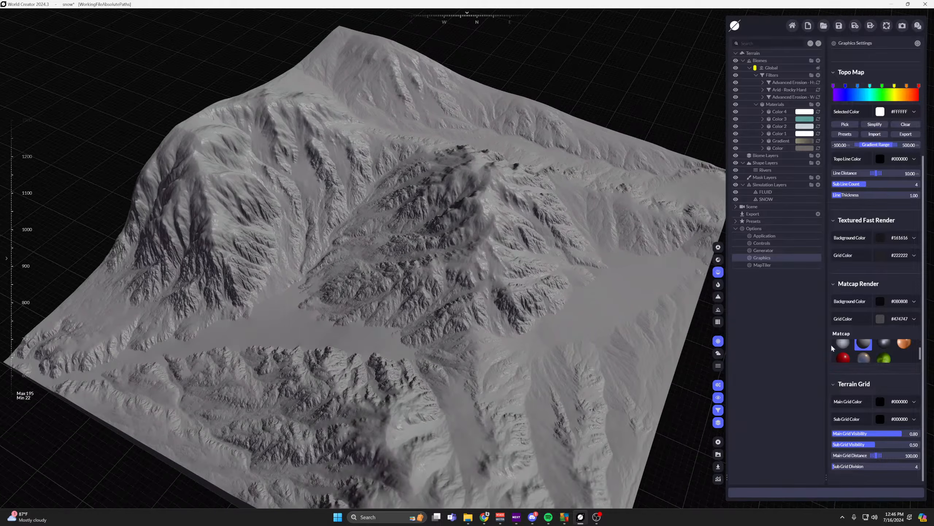
{"action": "left_click", "coordinate": [842, 346]}
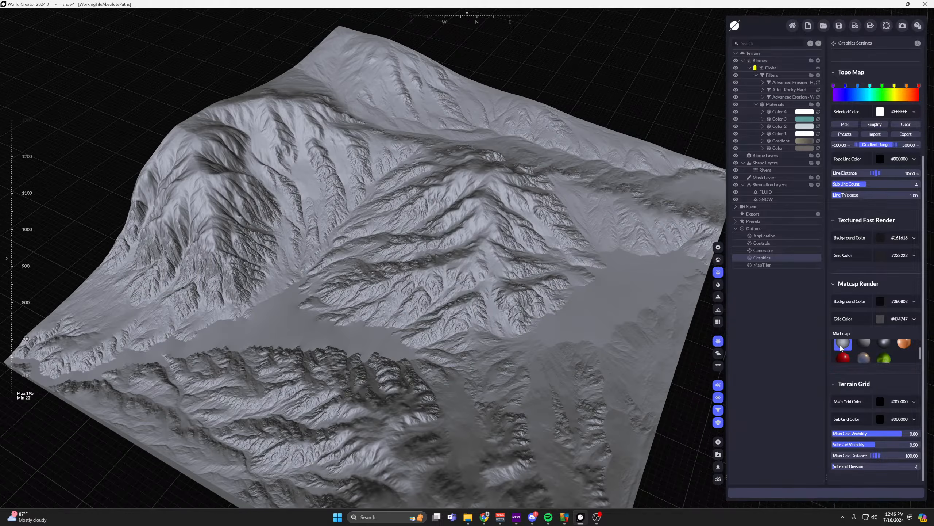
Compare the light gray matcap with the dark gray one beside it and apply the dark gray matcap.
{"action": "left_click", "coordinate": [862, 348]}
{"action": "left_click", "coordinate": [843, 347]}
{"action": "left_click", "coordinate": [861, 349]}
{"action": "left_click", "coordinate": [843, 345]}
{"action": "left_click", "coordinate": [862, 346]}
{"action": "left_click_drag", "start_coordinate": [553, 322], "coordinate": [558, 282]}
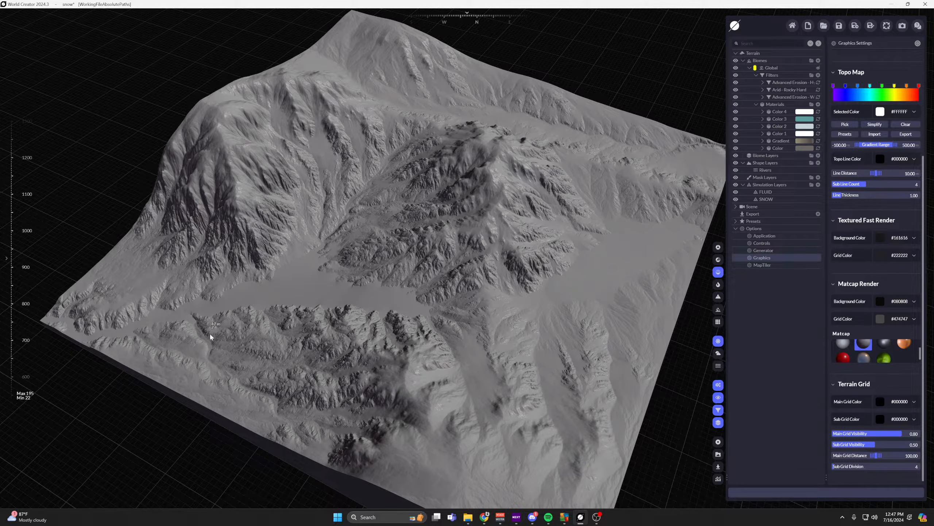
Display the performance statistics over the viewport and check the frame rate of the matcap-rendered terrain.
{"action": "left_click", "coordinate": [718, 479]}
{"action": "middle_click_drag", "start_coordinate": [445, 284], "coordinate": [449, 289]}
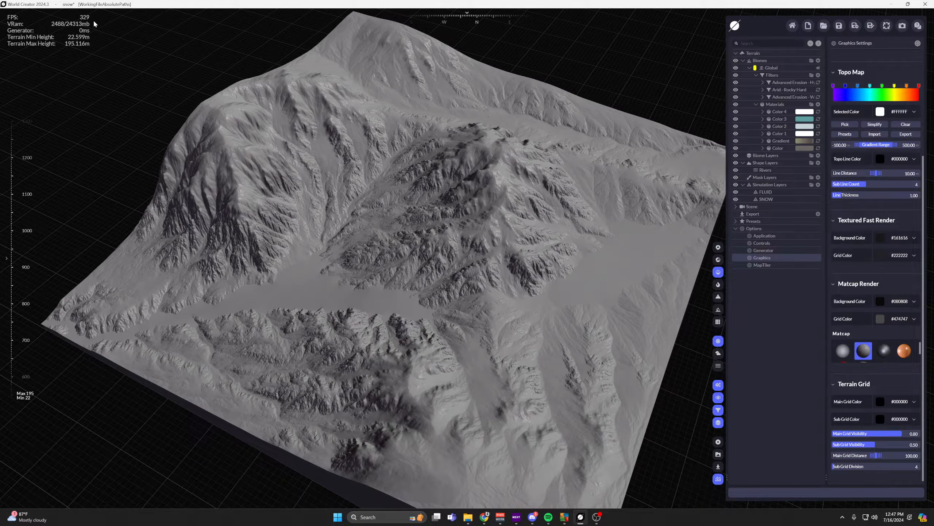
{"action": "middle_click_drag", "start_coordinate": [432, 198], "coordinate": [487, 207]}
{"action": "scroll", "coordinate": [394, 207], "scroll_direction": "up", "scroll_amount": 1}
Compare the frame rates of Fast Textured Render and the realistic render, leaving the viewport in Fast Textured Render.
{"action": "left_click", "coordinate": [718, 259]}
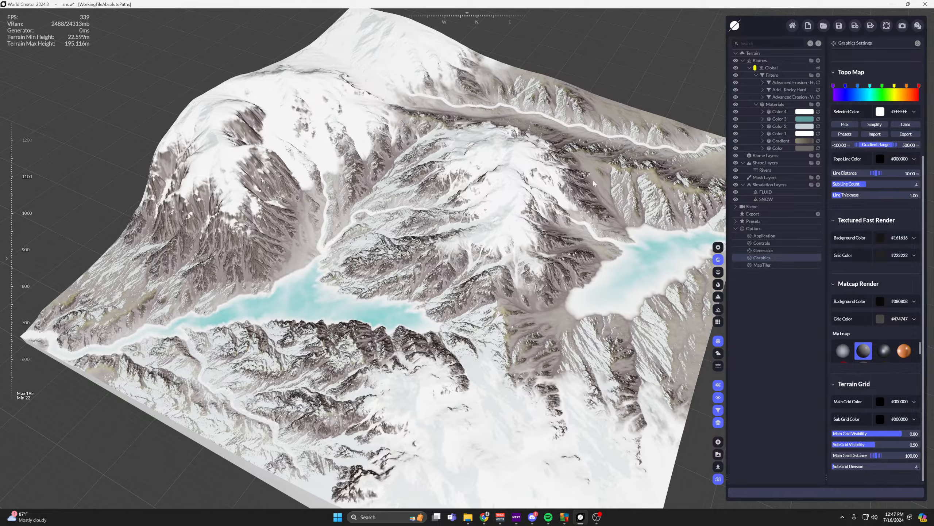
{"action": "left_click", "coordinate": [718, 247]}
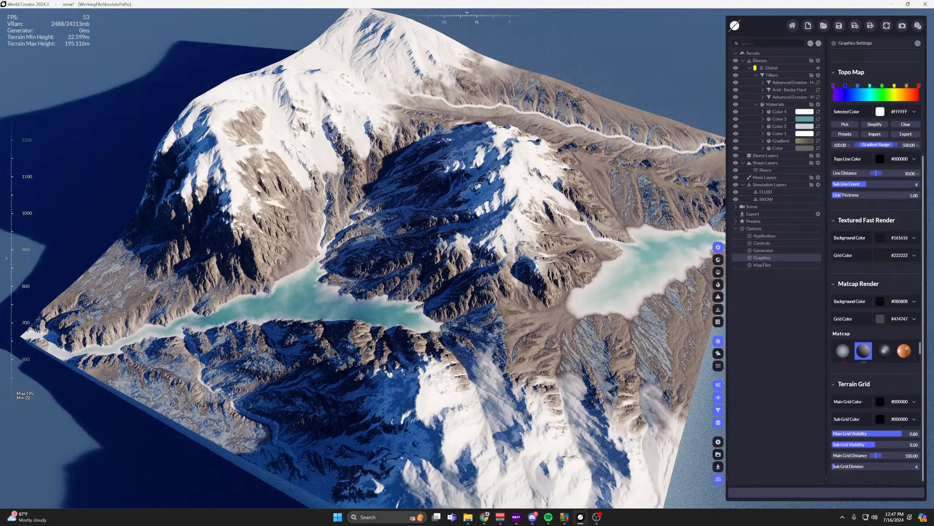
{"action": "middle_click_drag", "start_coordinate": [518, 253], "coordinate": [509, 315]}
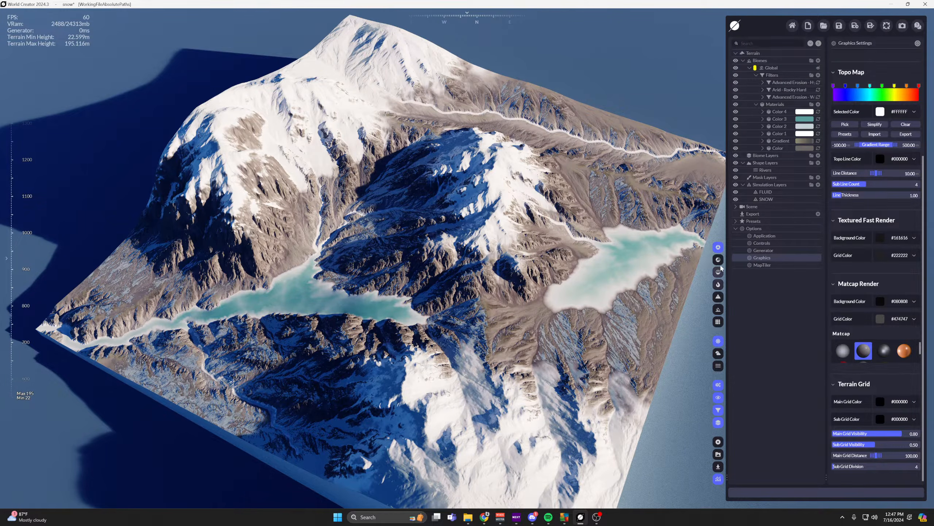
{"action": "left_click", "coordinate": [720, 261]}
{"action": "mouse_move", "coordinate": [529, 221]}
{"action": "right_mouse_down"}
{"action": "mouse_move", "coordinate": [552, 234]}
{"action": "mouse_move", "coordinate": [541, 232]}
{"action": "right_mouse_up"}
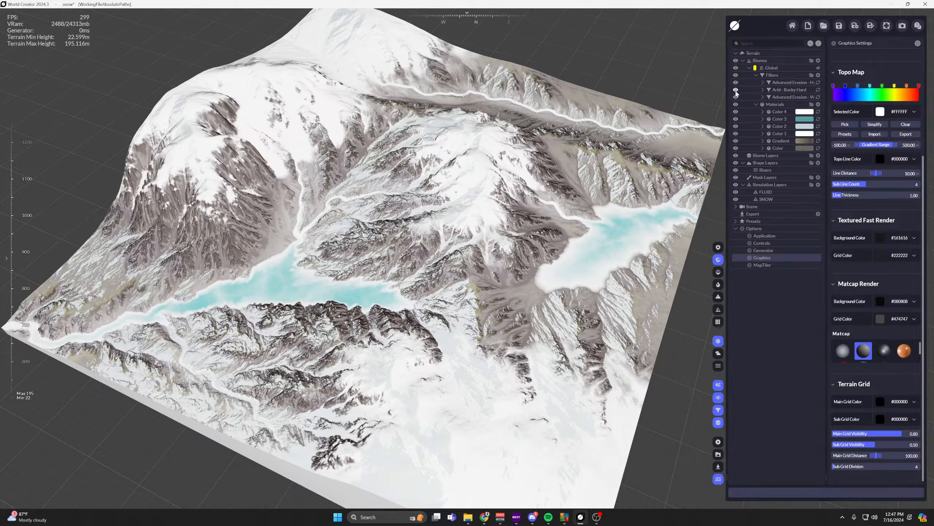
Turn the Color 3 material off and on again to compare its effect on the eastern lake.
{"action": "middle_click_drag", "start_coordinate": [497, 211], "coordinate": [351, 258]}
{"action": "scroll", "coordinate": [493, 270], "scroll_direction": "up", "scroll_amount": 3}
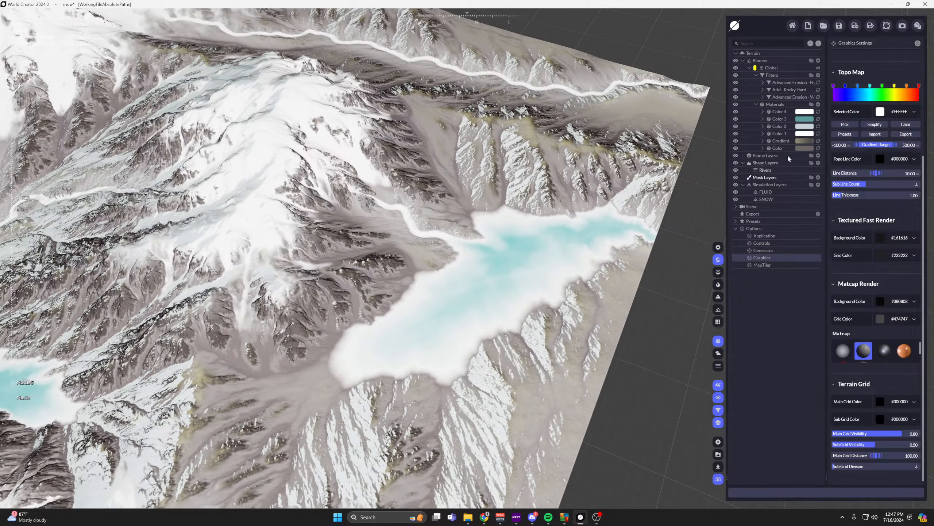
{"action": "left_click", "coordinate": [780, 119]}
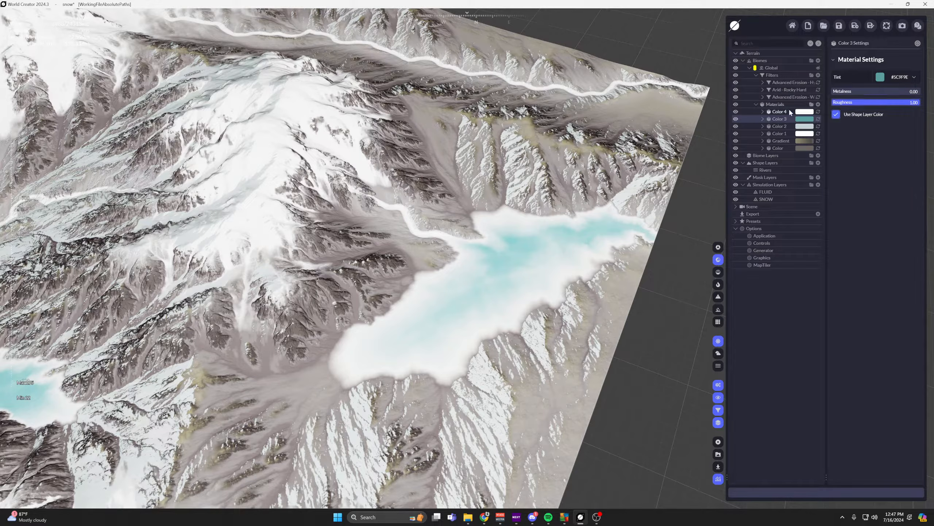
{"action": "left_click", "coordinate": [736, 119]}
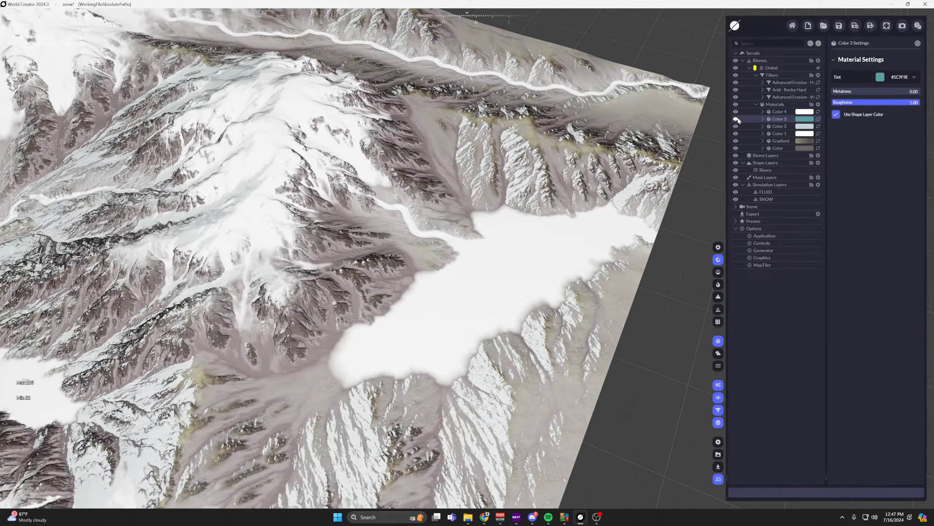
{"action": "left_click", "coordinate": [736, 119]}
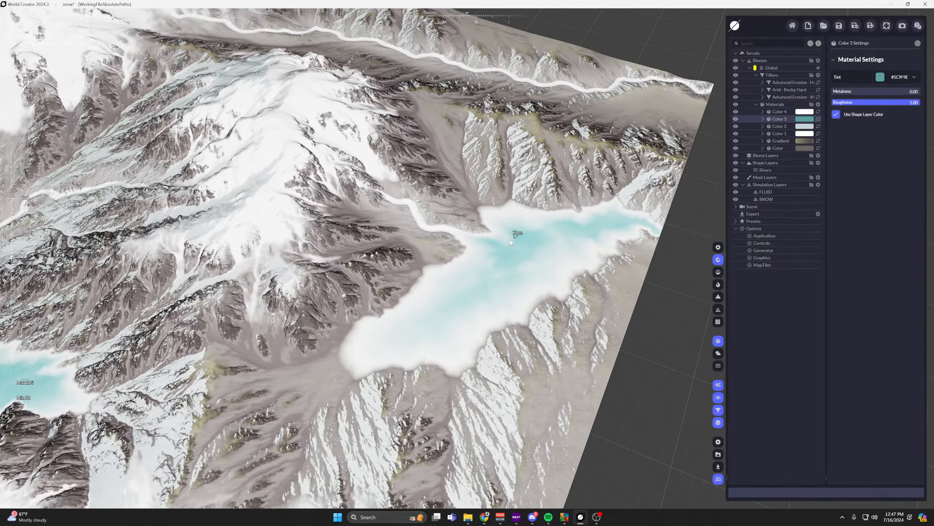
{"action": "middle_click_drag", "start_coordinate": [509, 240], "coordinate": [603, 208]}
{"action": "scroll", "coordinate": [603, 208], "scroll_direction": "down", "scroll_amount": 3}
Examine the Color 3 material's distribution, including its Simulation settings and Effects.
{"action": "left_click", "coordinate": [762, 120]}
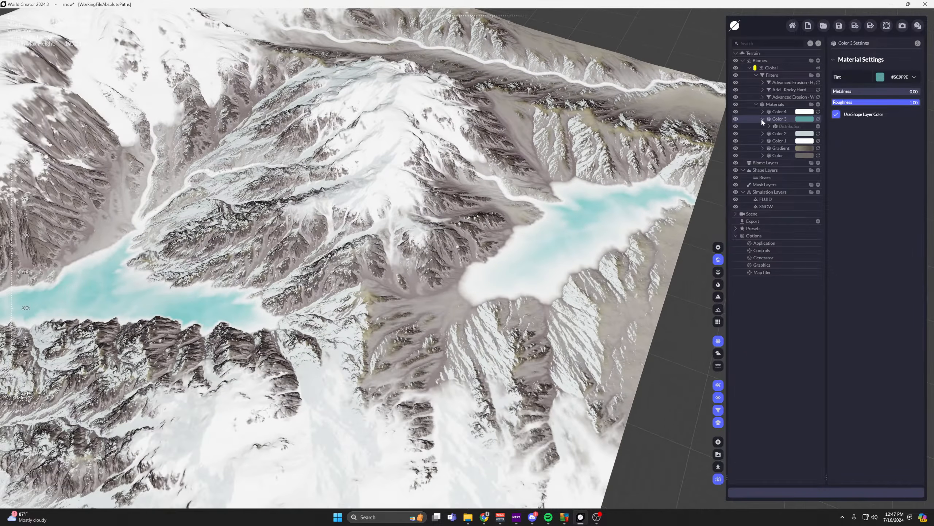
{"action": "left_click", "coordinate": [769, 125]}
{"action": "left_click", "coordinate": [794, 141]}
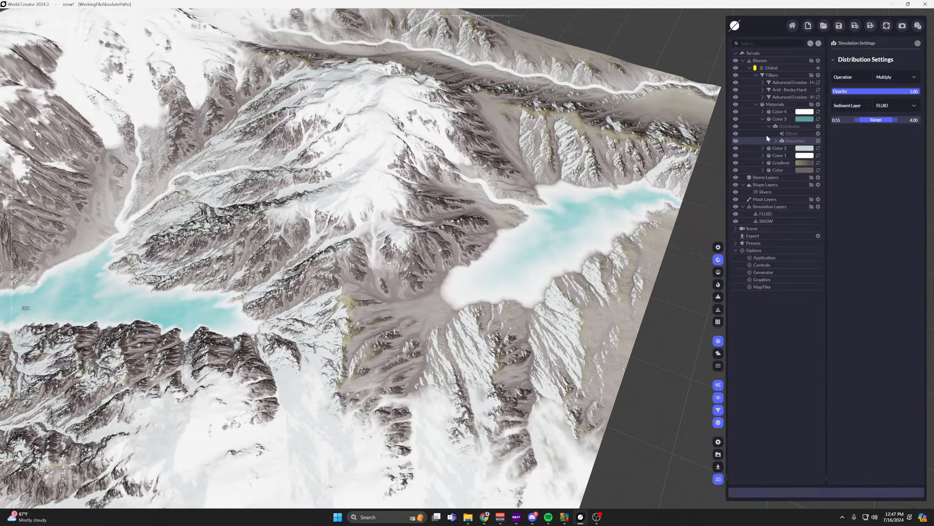
{"action": "left_click", "coordinate": [776, 141]}
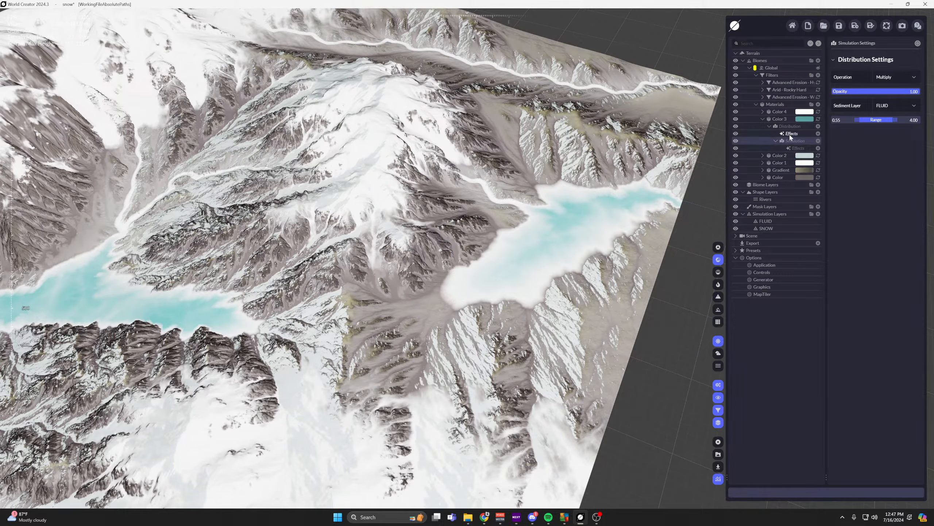
{"action": "left_click", "coordinate": [789, 135]}
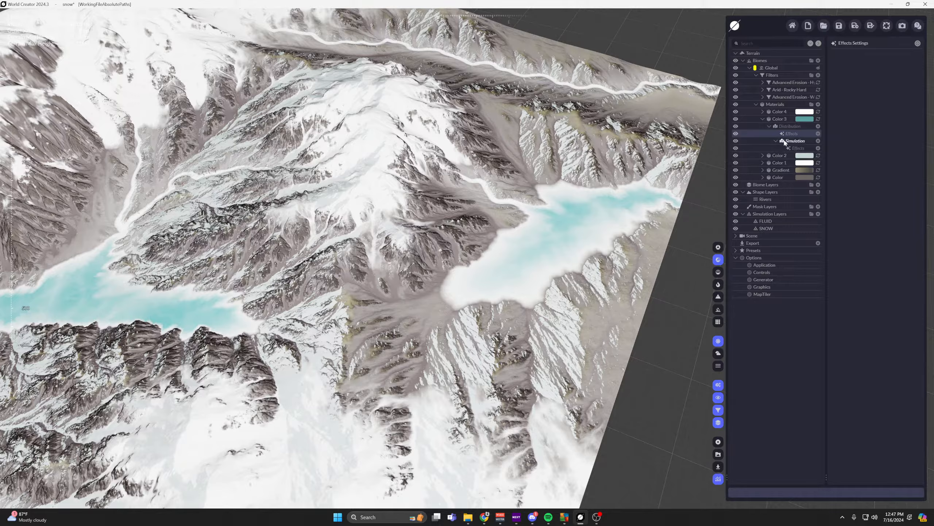
{"action": "left_click", "coordinate": [769, 126]}
{"action": "left_click", "coordinate": [762, 119]}
Turn the Color 4 material off and on again to compare its effect on the eastern lake up close.
{"action": "left_click", "coordinate": [763, 112]}
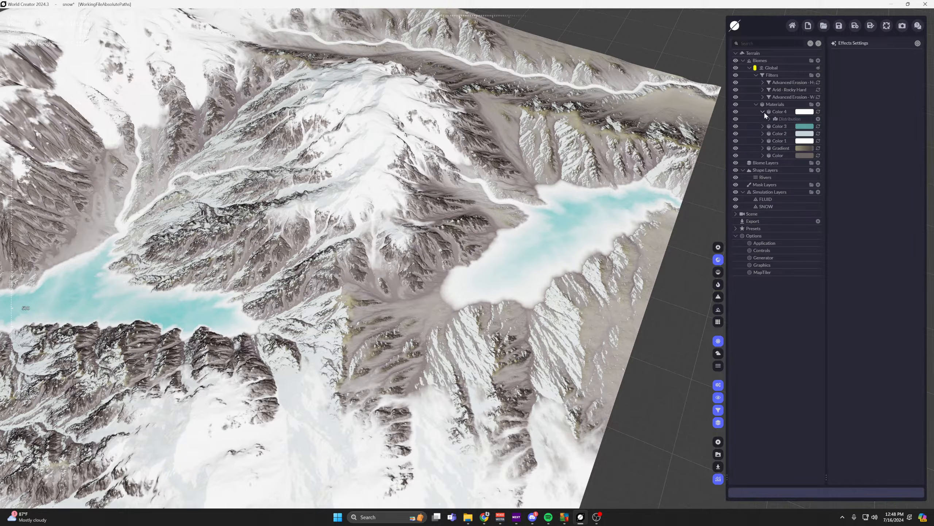
{"action": "left_click", "coordinate": [736, 112]}
{"action": "middle_click_drag", "start_coordinate": [593, 218], "coordinate": [502, 268]}
{"action": "scroll", "coordinate": [502, 268], "scroll_direction": "up", "scroll_amount": 5}
{"action": "scroll", "coordinate": [531, 259], "scroll_direction": "up", "scroll_amount": 1}
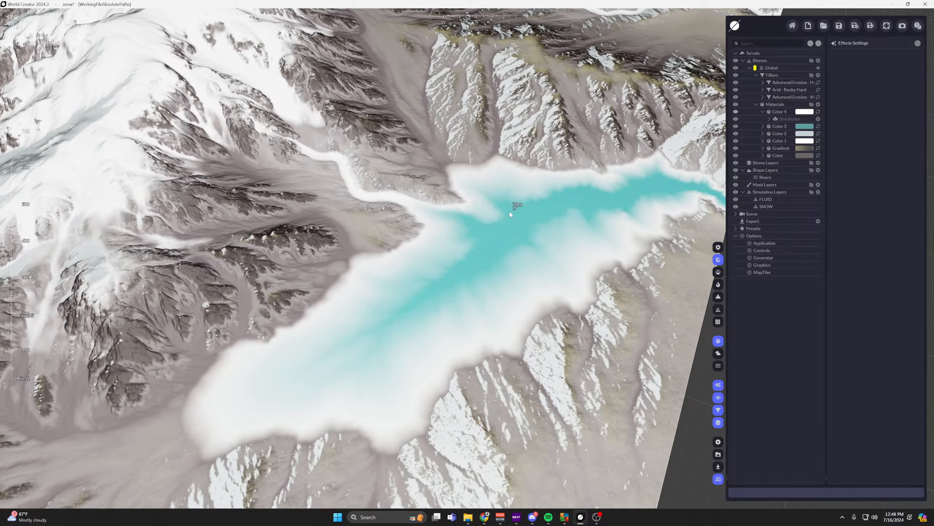
{"action": "left_click", "coordinate": [736, 111]}
{"action": "scroll", "coordinate": [681, 137], "scroll_direction": "down", "scroll_amount": 1}
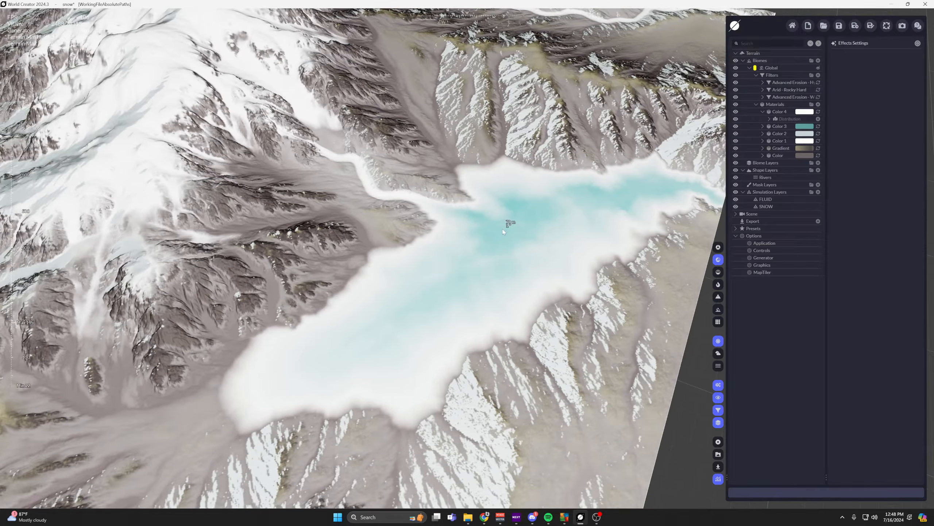
Examine the Color 4 material's distribution, including its Ridged settings and the Noise, Layer and Terrain distribution types available to add.
{"action": "middle_click_drag", "start_coordinate": [506, 226], "coordinate": [486, 229]}
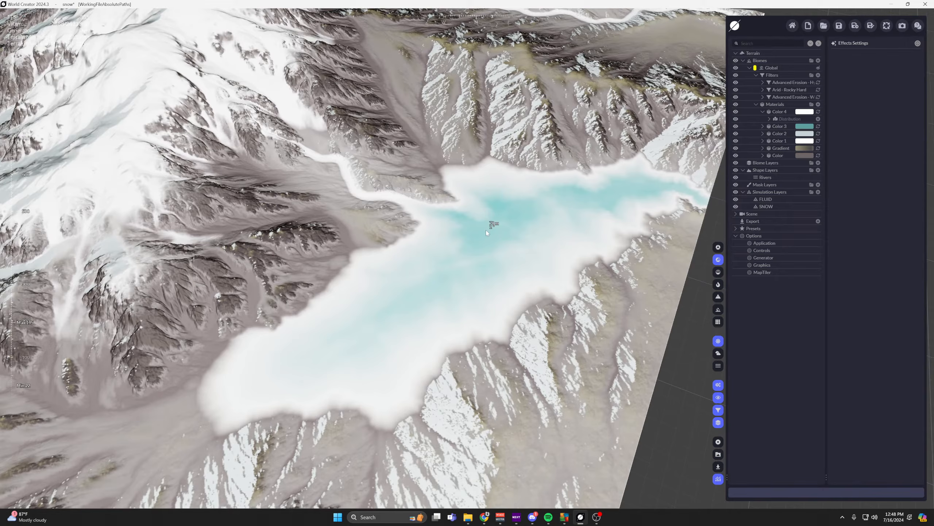
{"action": "left_click", "coordinate": [770, 118]}
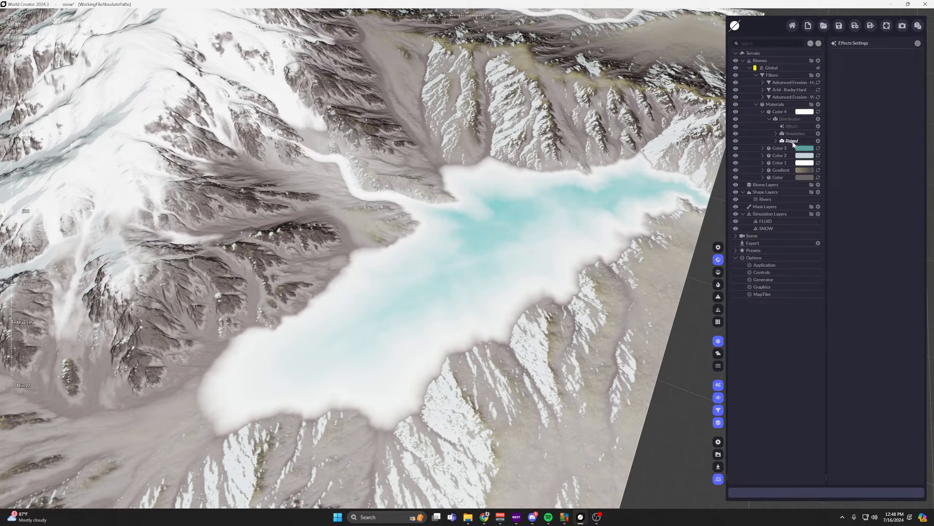
{"action": "left_click", "coordinate": [792, 141]}
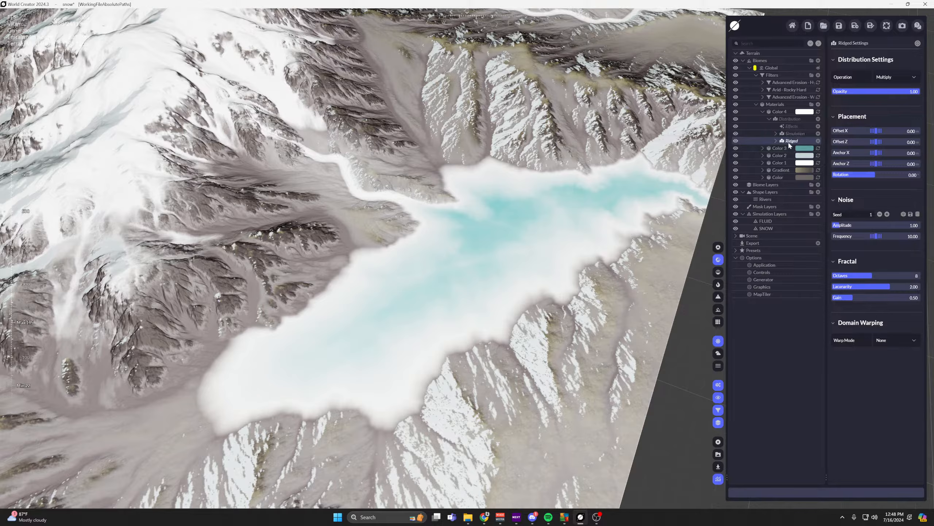
{"action": "left_click", "coordinate": [776, 141]}
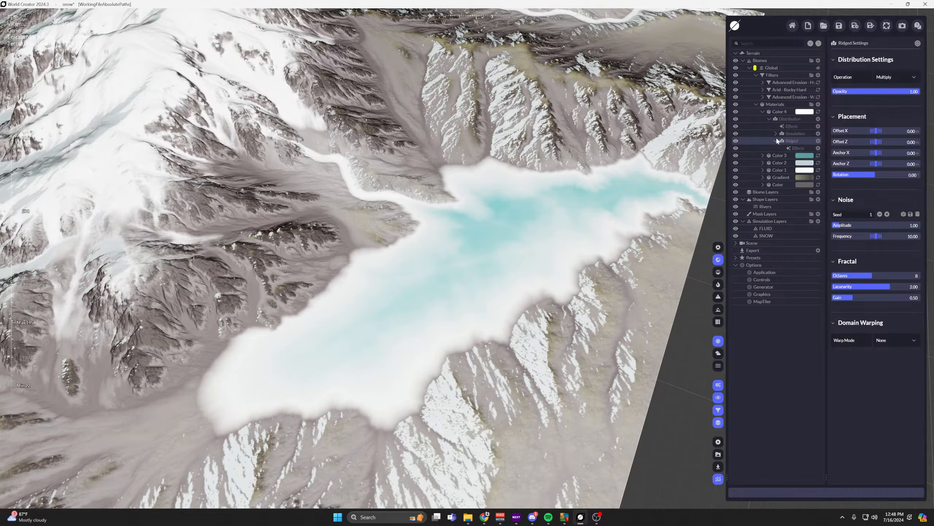
{"action": "left_click", "coordinate": [818, 119]}
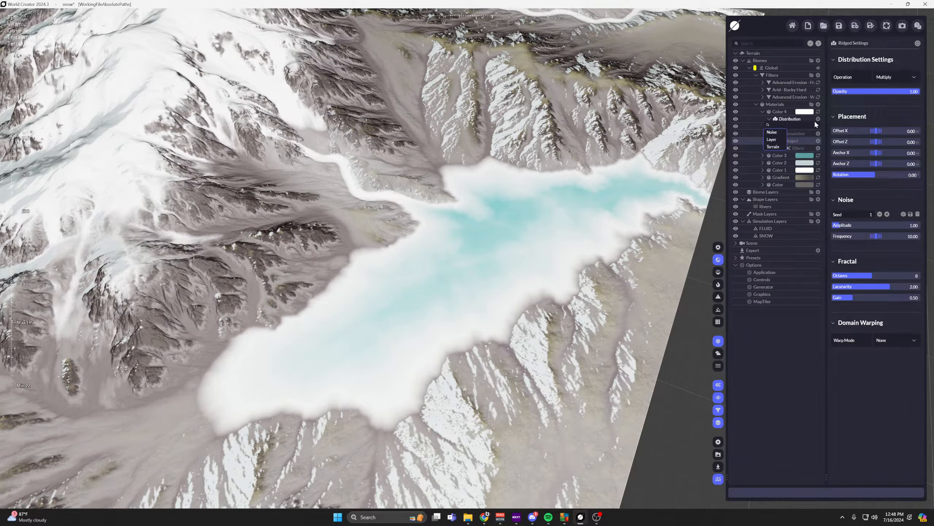
{"action": "mouse_move", "coordinate": [773, 133]}
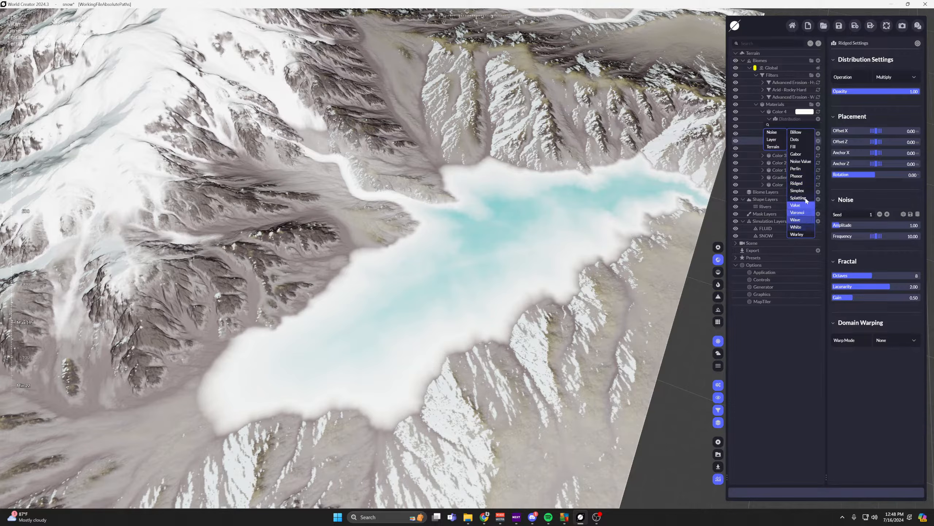
{"action": "left_click", "coordinate": [811, 368]}
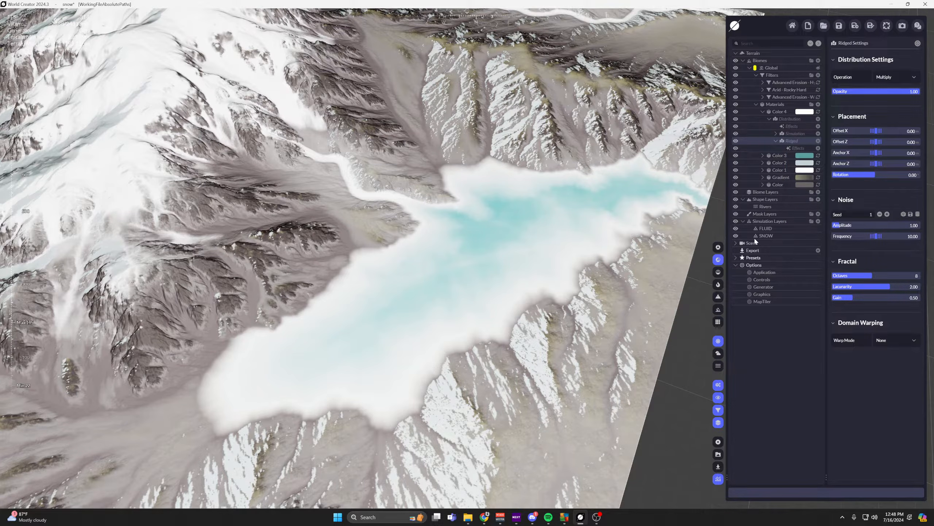
Try to show the terrain heatmap, and clear the log.txt file and the AVG notice off the screen.
{"action": "left_click", "coordinate": [719, 283]}
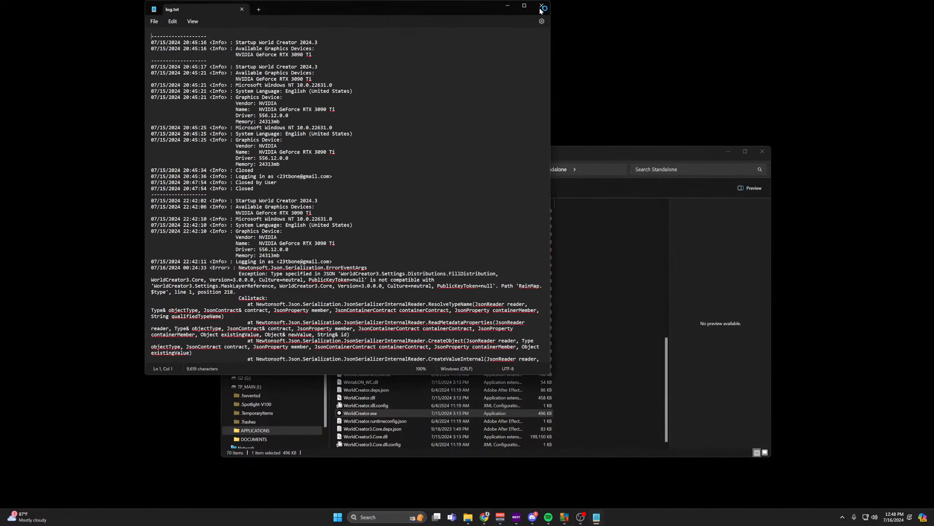
{"action": "left_click", "coordinate": [541, 7]}
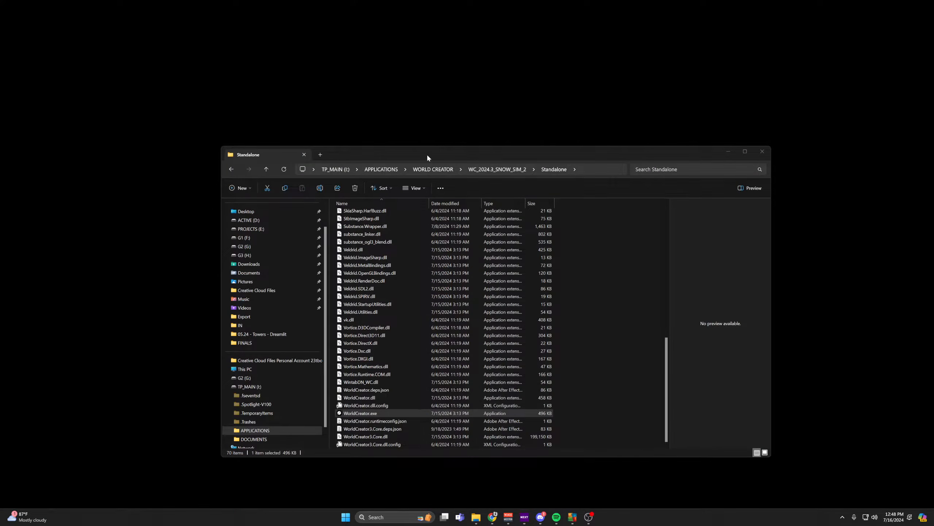
{"action": "left_click_drag", "start_coordinate": [426, 154], "coordinate": [0, 23]}
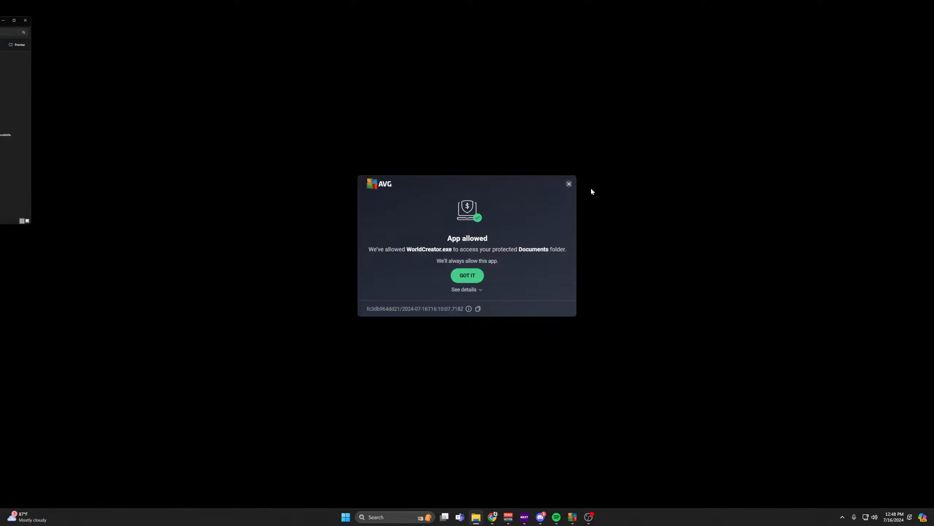
{"action": "left_click", "coordinate": [569, 184]}
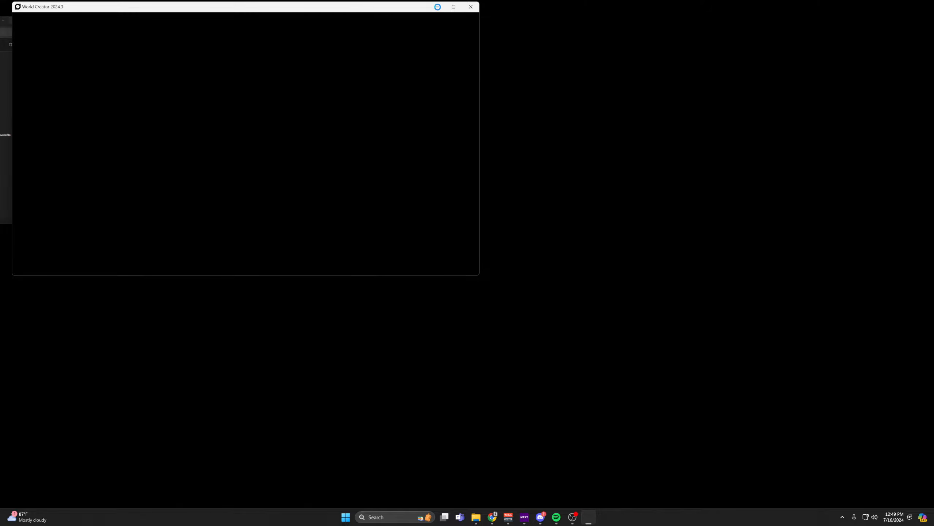
Minimize the Standalone folder window and bring the relaunched World Creator window back to the front.
{"action": "left_click", "coordinate": [439, 8]}
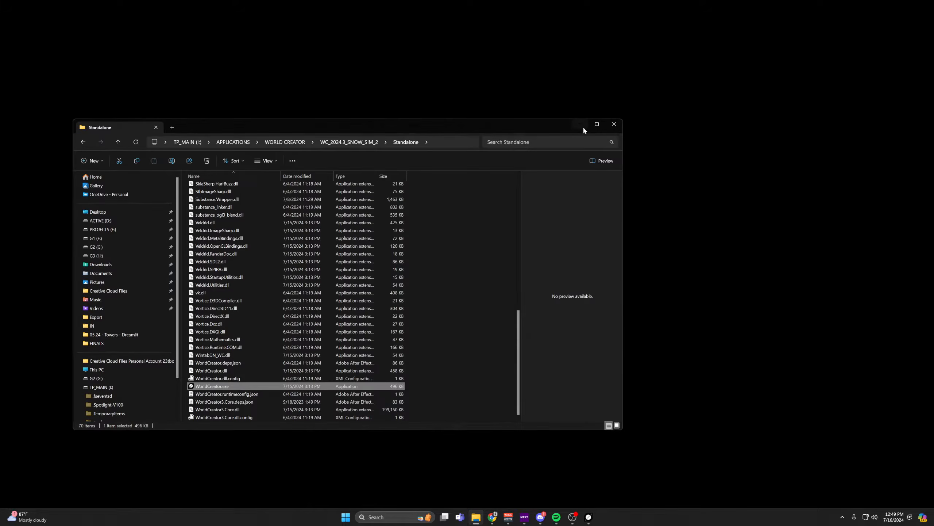
{"action": "left_click", "coordinate": [584, 126]}
{"action": "left_click", "coordinate": [588, 516]}
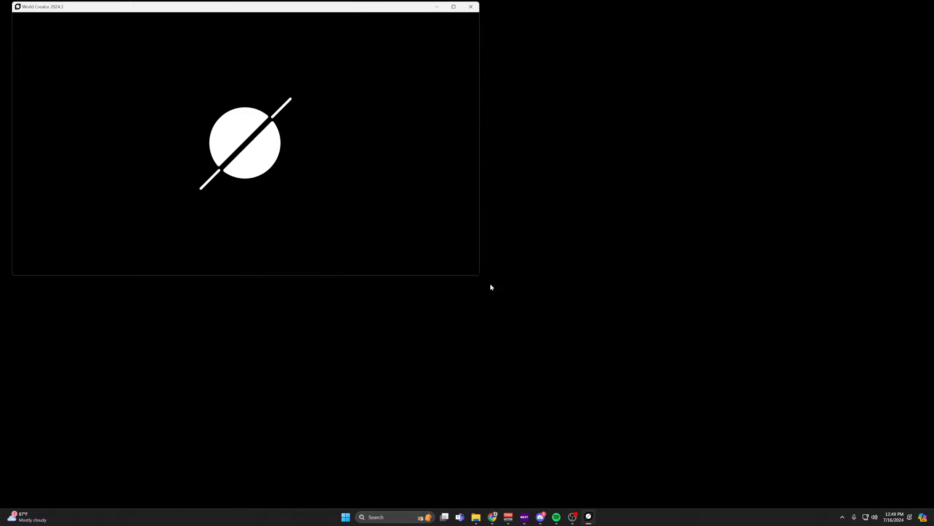
{"action": "mouse_move", "coordinate": [117, 5]}
{"action": "left_mouse_down"}
{"action": "mouse_move", "coordinate": [0, 83]}
{"action": "mouse_move", "coordinate": [0, 0]}
{"action": "left_mouse_up"}
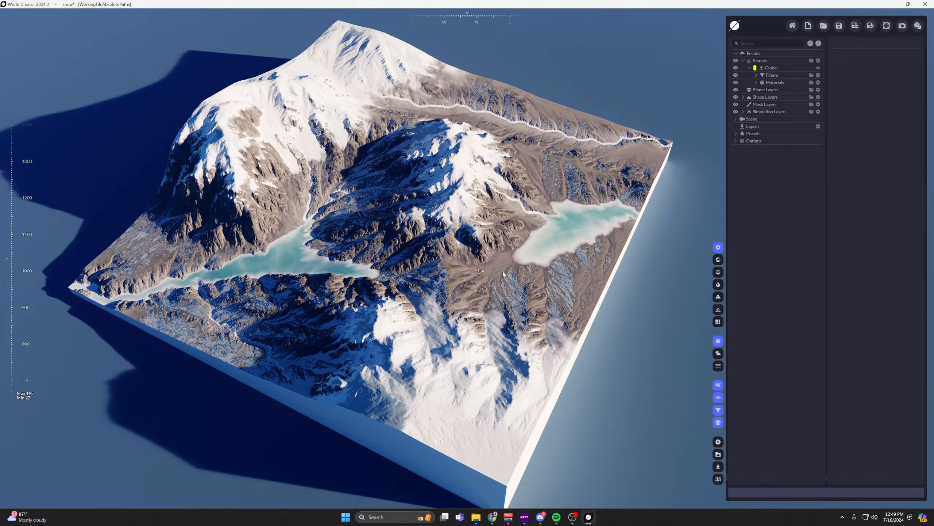
Set the Global biome's base shape type to Noise.
{"action": "middle_click_drag", "start_coordinate": [638, 247], "coordinate": [611, 269]}
{"action": "scroll", "coordinate": [611, 269], "scroll_direction": "up", "scroll_amount": 1}
{"action": "middle_click_drag", "start_coordinate": [636, 146], "coordinate": [691, 143]}
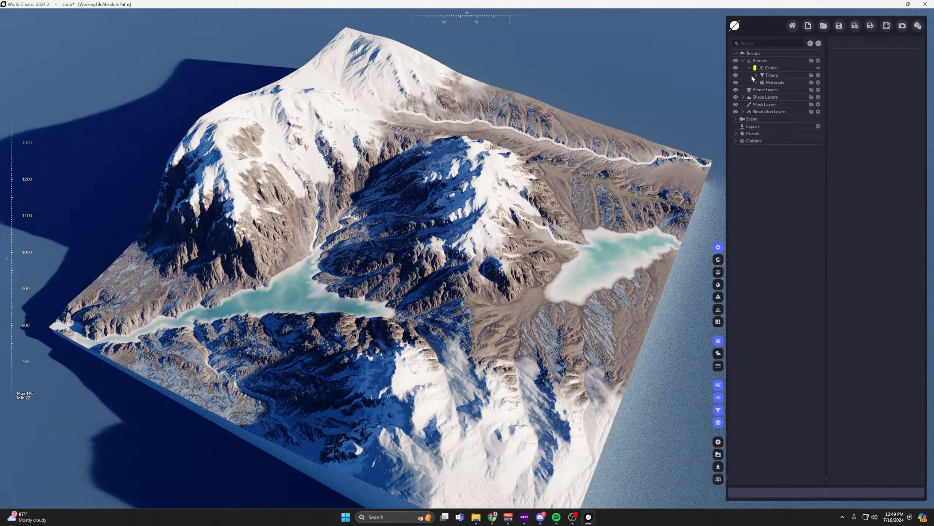
{"action": "left_click", "coordinate": [753, 70]}
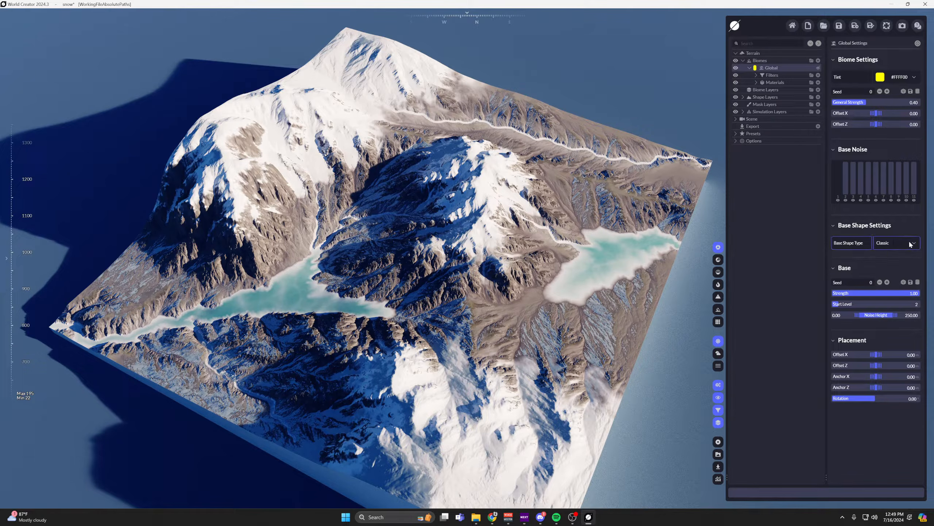
{"action": "left_click", "coordinate": [910, 244]}
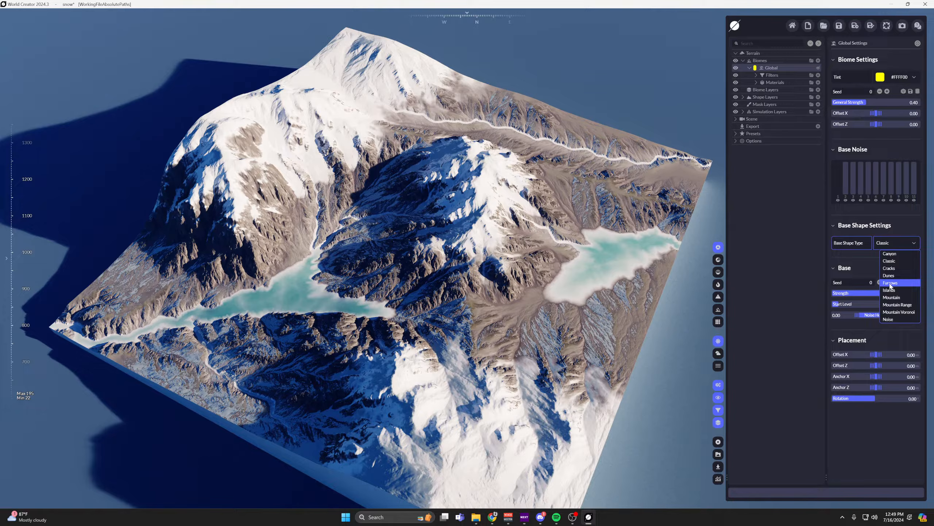
{"action": "left_click", "coordinate": [891, 320]}
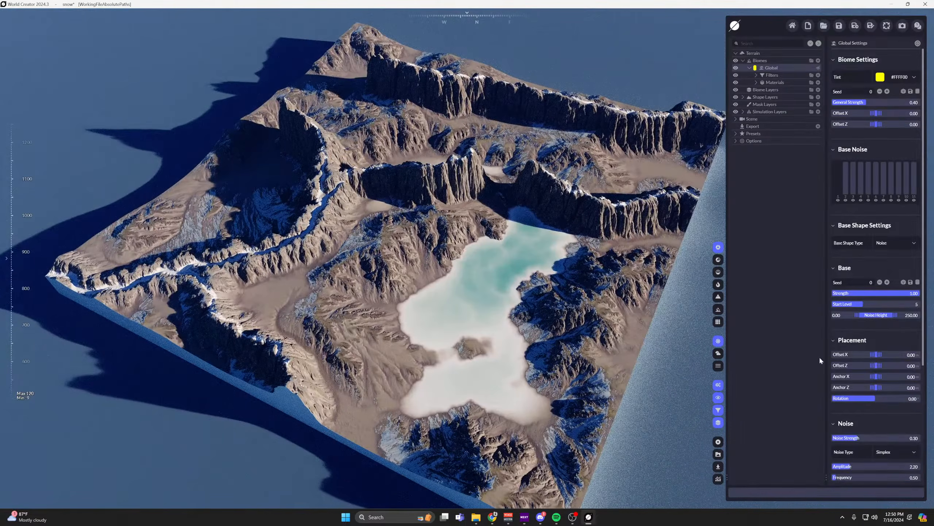
Try the Wave and Ridged noise types on the Global biome's base shape.
{"action": "scroll", "coordinate": [884, 397], "scroll_direction": "down", "scroll_amount": 5}
{"action": "scroll", "coordinate": [884, 398], "scroll_direction": "down", "scroll_amount": 3}
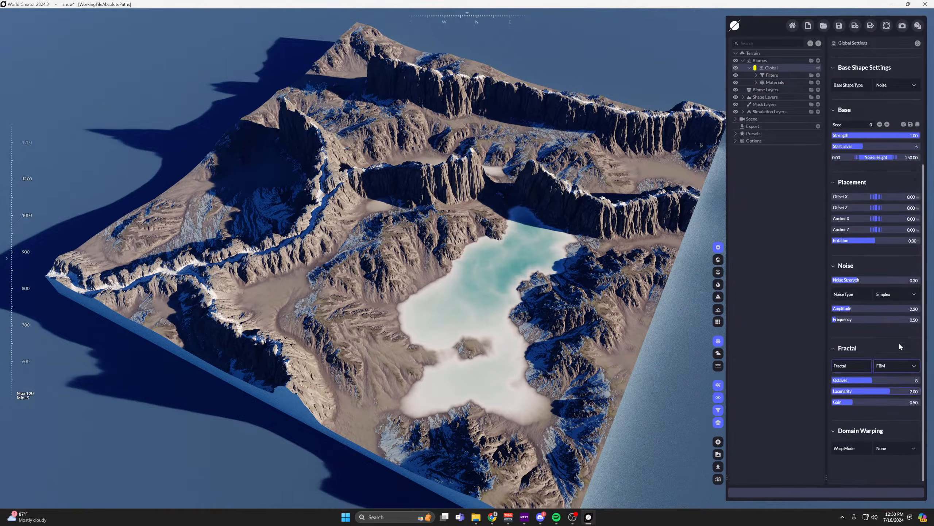
{"action": "left_click", "coordinate": [915, 296]}
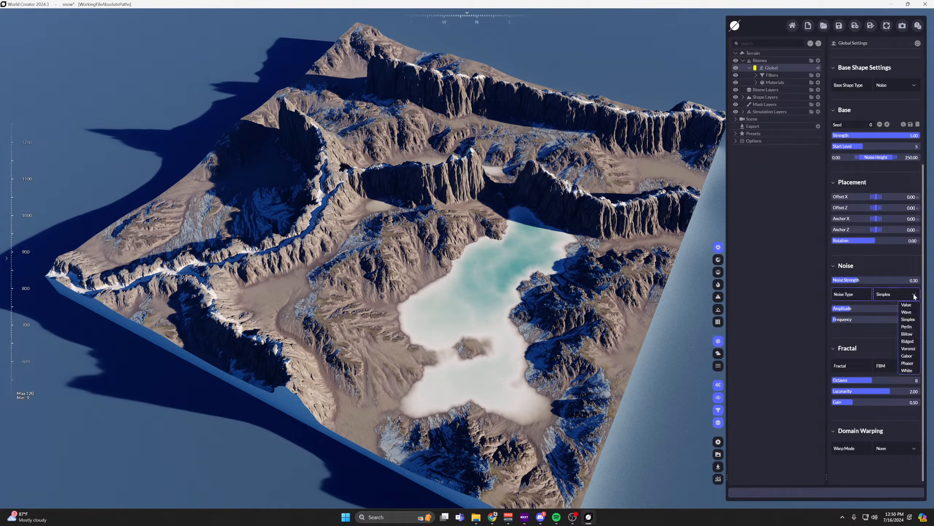
{"action": "left_click", "coordinate": [908, 312]}
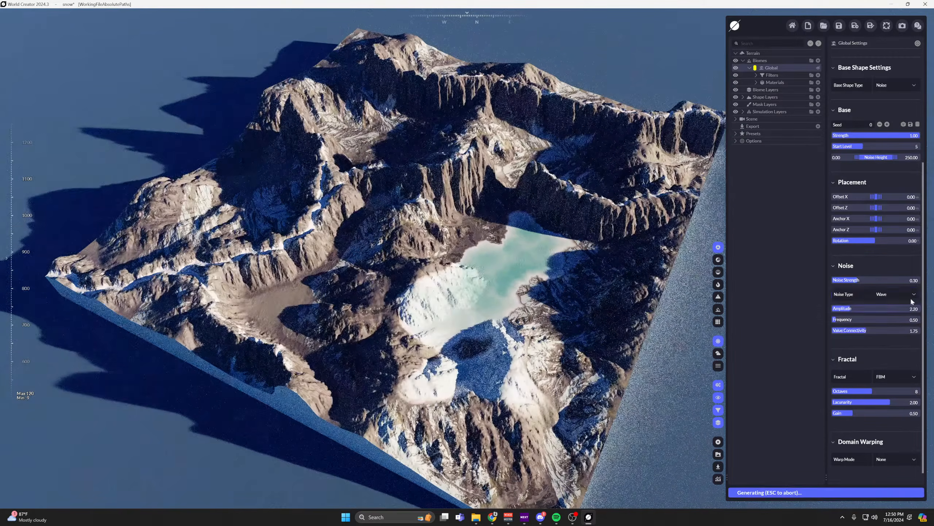
{"action": "left_click", "coordinate": [915, 295]}
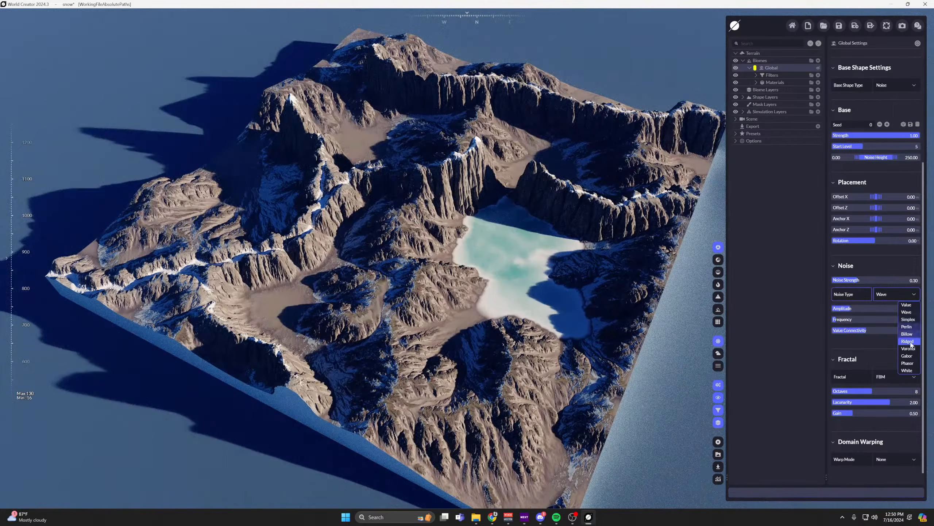
{"action": "left_click", "coordinate": [908, 341]}
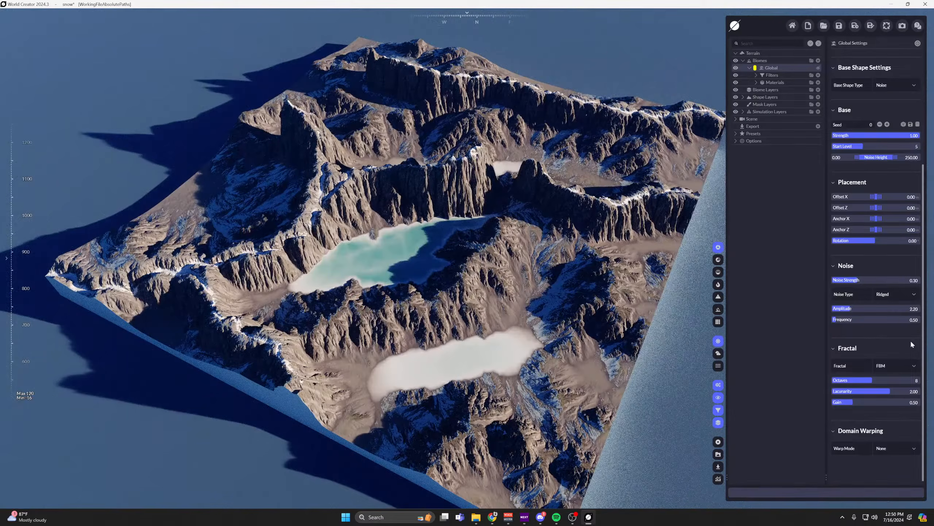
Show the terrain in the untextured grey render and turn off the filters, simulation layers and shape layers.
{"action": "left_click", "coordinate": [718, 272]}
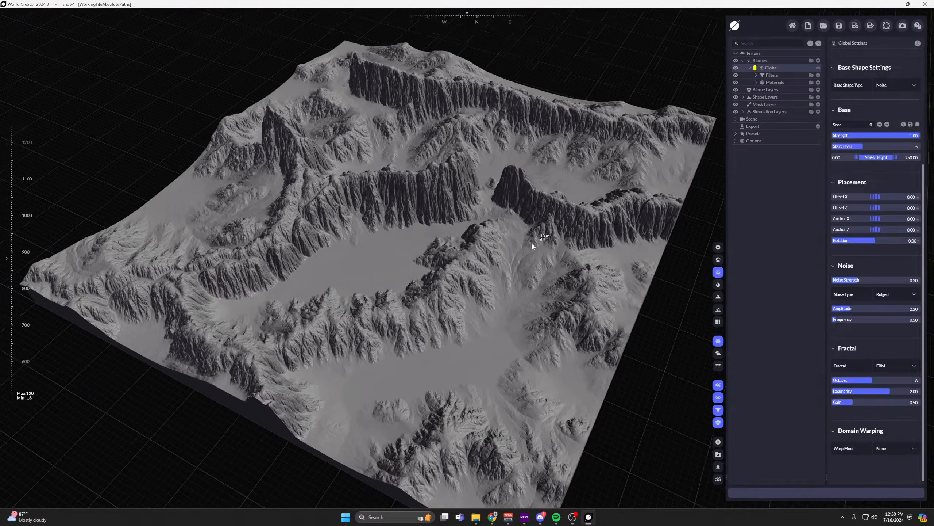
{"action": "left_click", "coordinate": [735, 76]}
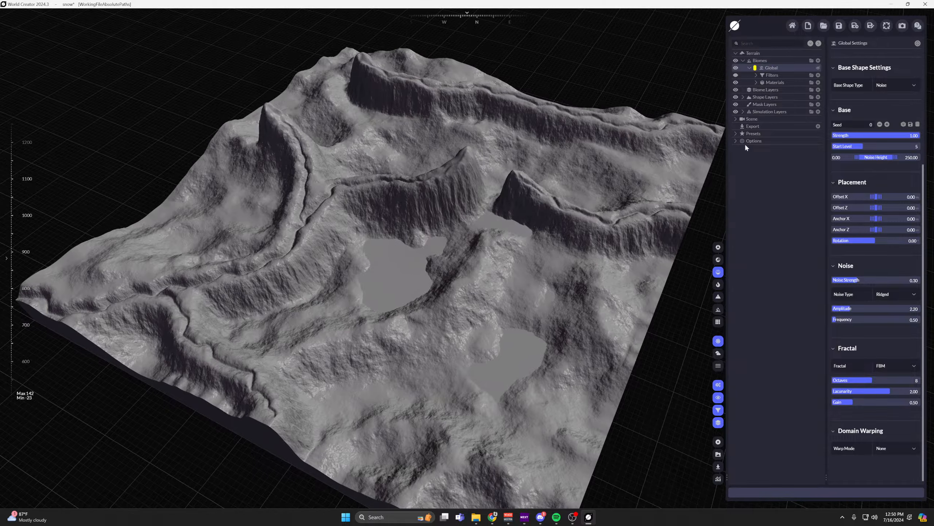
{"action": "left_click", "coordinate": [736, 111]}
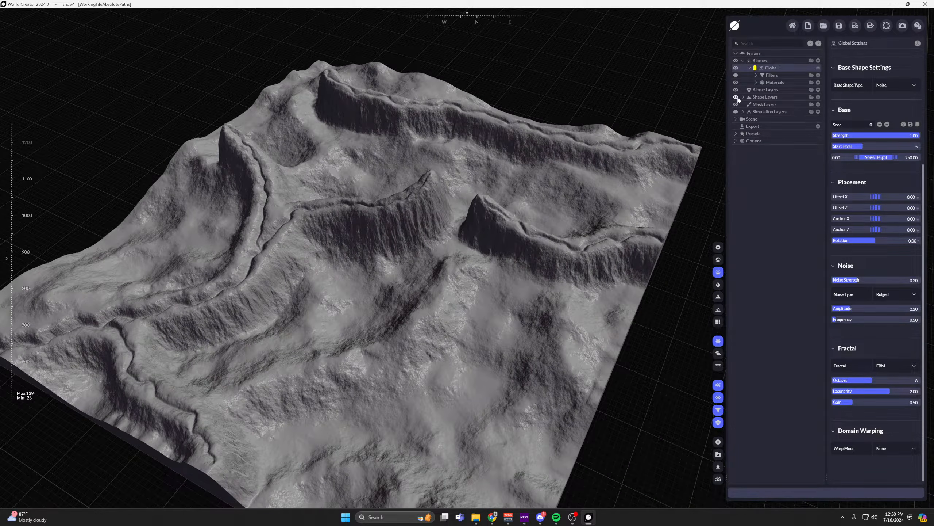
{"action": "left_click", "coordinate": [736, 97]}
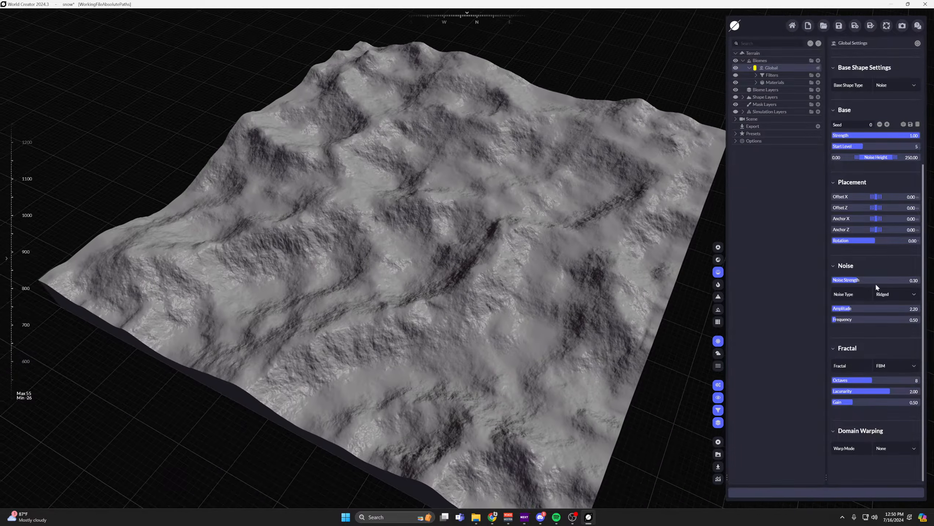
Set the base shape's noise type to Value, with an amplitude of 2.06 and a frequency of 1.33.
{"action": "scroll", "coordinate": [909, 311], "scroll_direction": "up", "scroll_amount": 1}
{"action": "scroll", "coordinate": [908, 310], "scroll_direction": "down", "scroll_amount": 1}
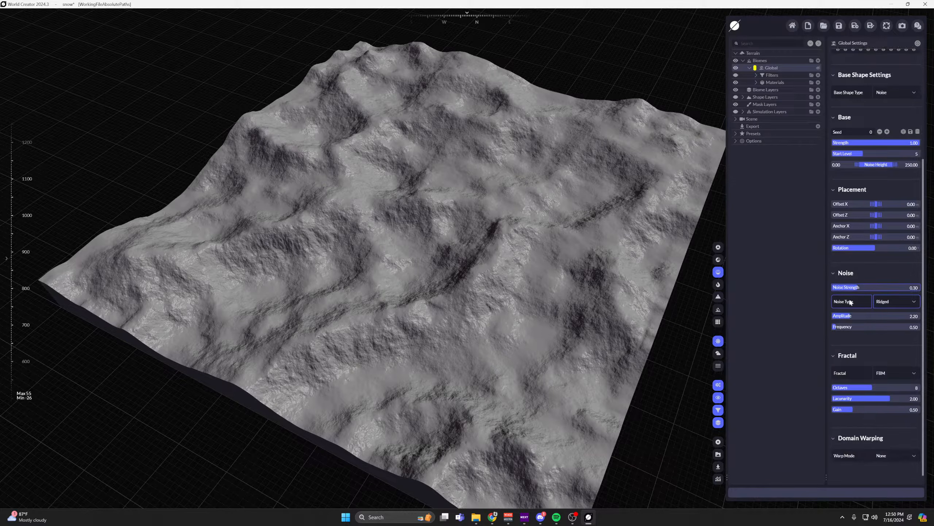
{"action": "left_click", "coordinate": [907, 298]}
{"action": "left_click", "coordinate": [907, 304]}
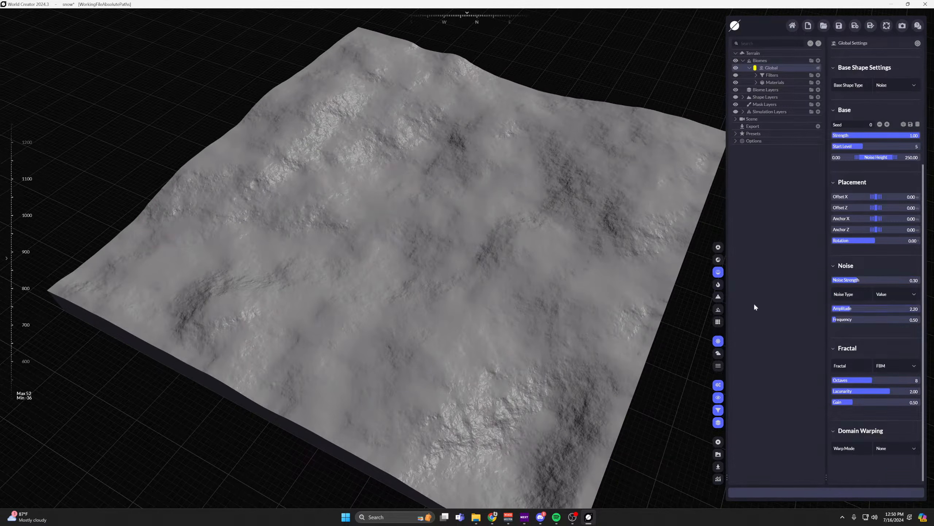
{"action": "left_click_drag", "start_coordinate": [877, 308], "coordinate": [895, 309]}
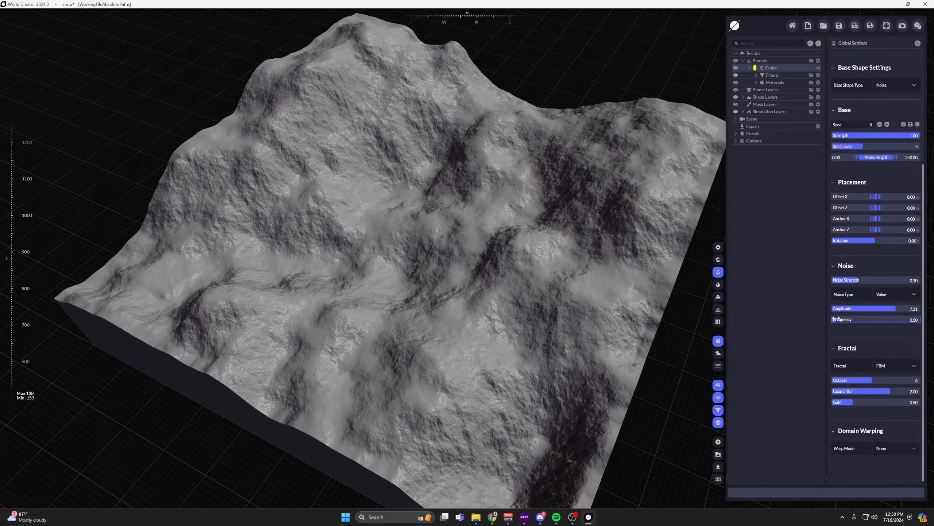
{"action": "mouse_move", "coordinate": [837, 317]}
{"action": "left_mouse_down"}
{"action": "mouse_move", "coordinate": [879, 310]}
{"action": "mouse_move", "coordinate": [843, 310]}
{"action": "mouse_move", "coordinate": [846, 319]}
{"action": "left_mouse_up"}
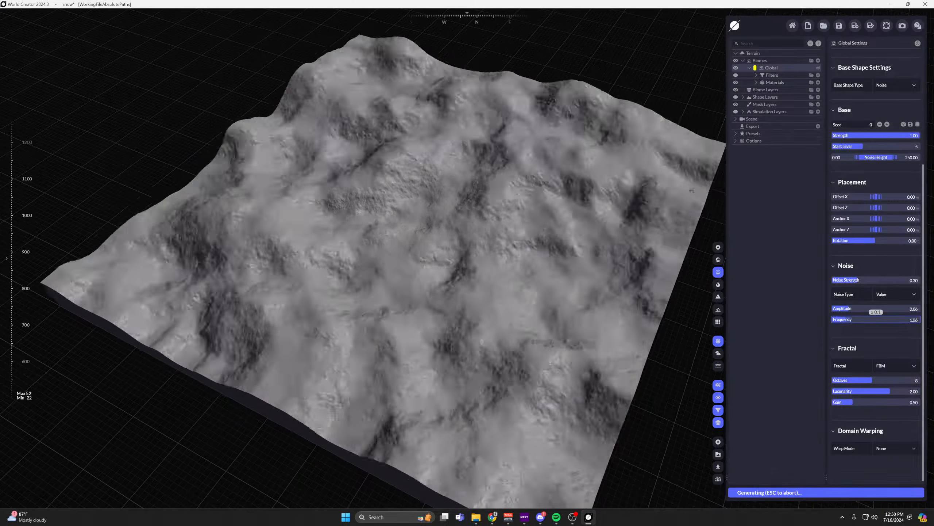
Review the available noise types, shape layer types and fractal options without changing any of them.
{"action": "left_click", "coordinate": [914, 294]}
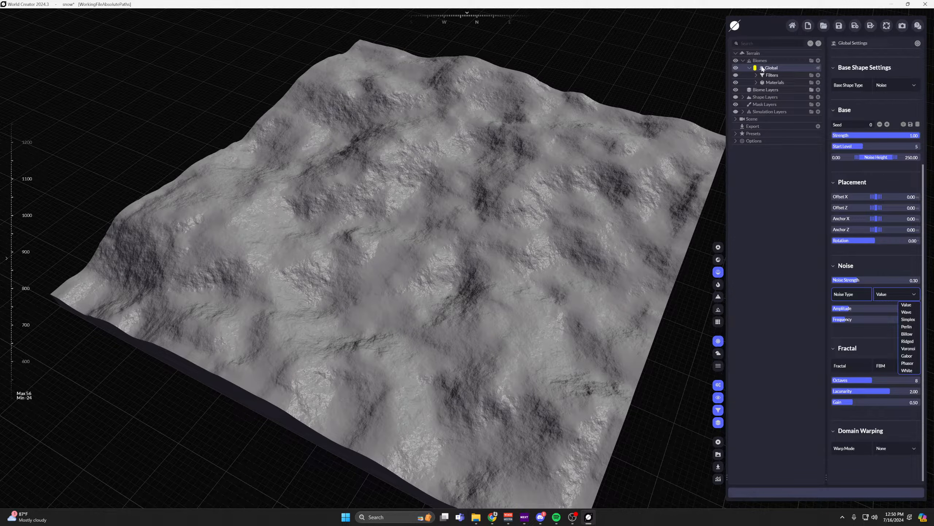
{"action": "left_click", "coordinate": [818, 97]}
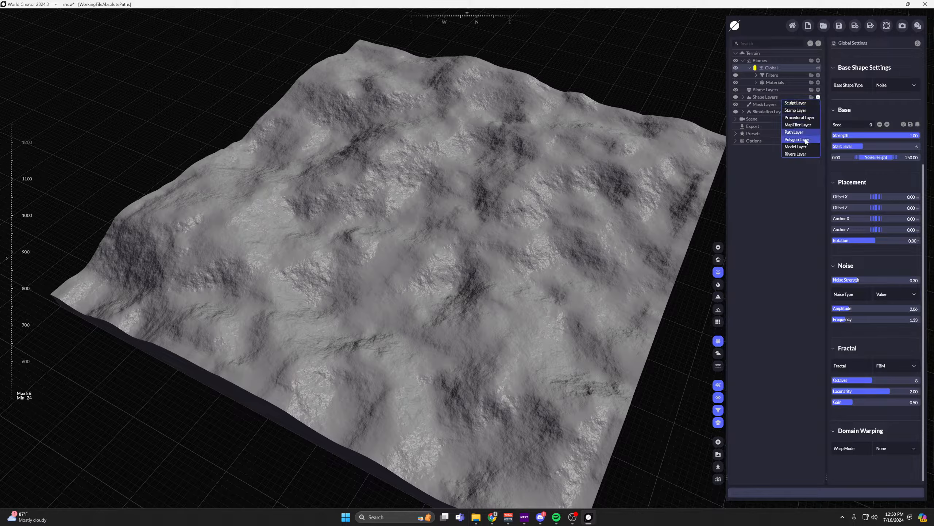
{"action": "left_click", "coordinate": [791, 201]}
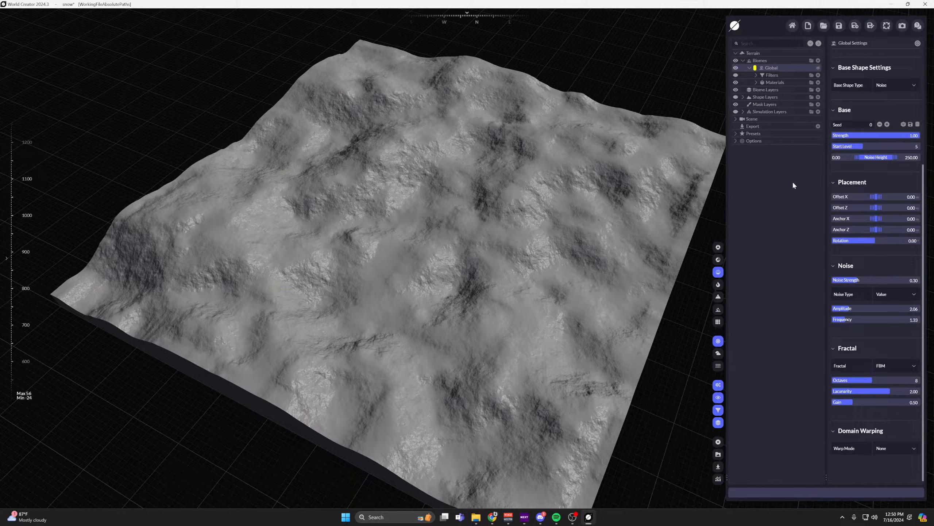
{"action": "left_click", "coordinate": [913, 366]}
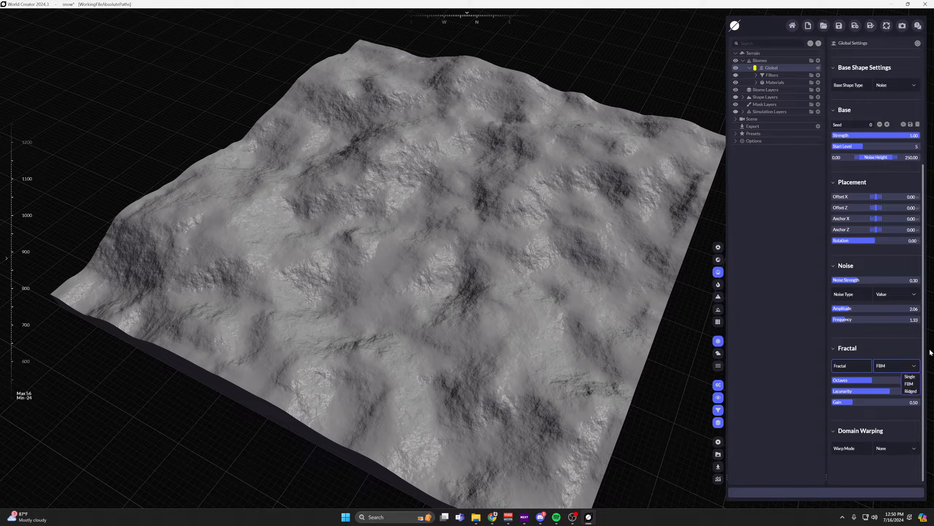
Try the Wave and Simplex noise types on the Global biome's base shape.
{"action": "left_click", "coordinate": [915, 294]}
{"action": "left_click", "coordinate": [907, 312]}
{"action": "left_click", "coordinate": [914, 294]}
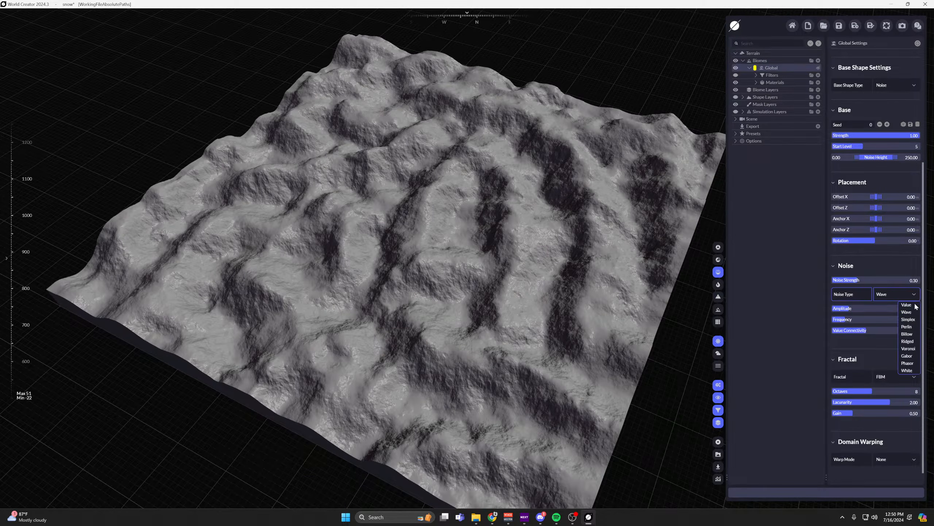
{"action": "left_click", "coordinate": [912, 314]}
{"action": "left_click", "coordinate": [914, 296]}
{"action": "left_click", "coordinate": [908, 319]}
Set the base shape's noise type to Billow, with an amplitude of 5.11 and a frequency of 0.26.
{"action": "left_click", "coordinate": [913, 295]}
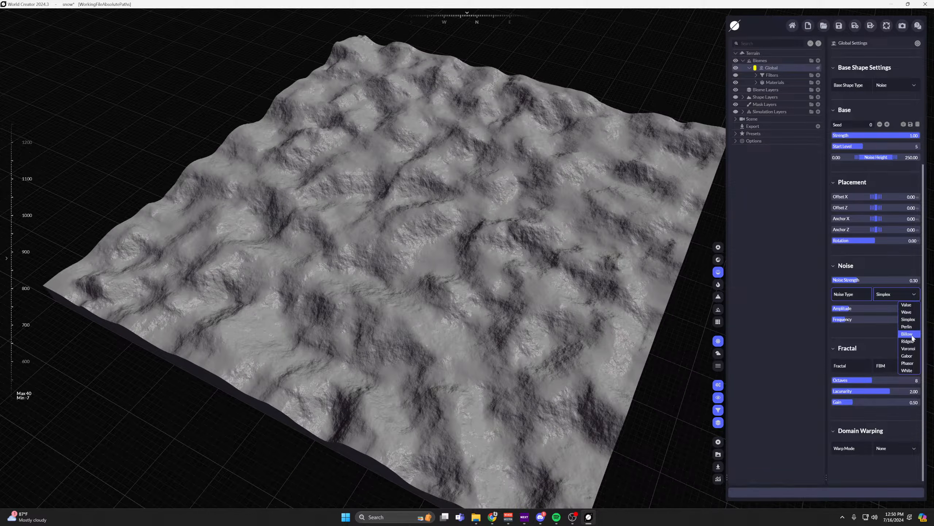
{"action": "left_click", "coordinate": [913, 334]}
{"action": "left_click_drag", "start_coordinate": [854, 309], "coordinate": [876, 308]}
{"action": "left_click_drag", "start_coordinate": [843, 320], "coordinate": [815, 320]}
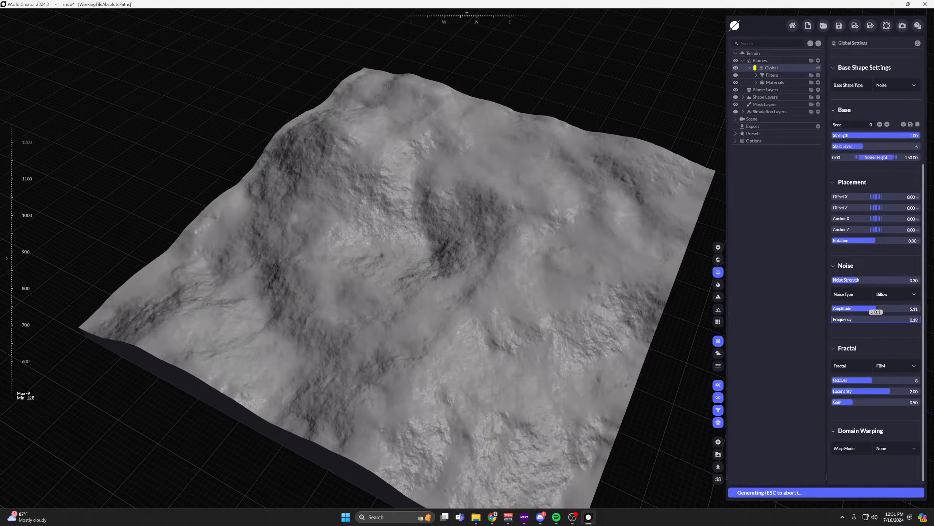
Switch the base shape's noise type to Phasor and set its frequency to 0.57.
{"action": "left_click", "coordinate": [910, 295]}
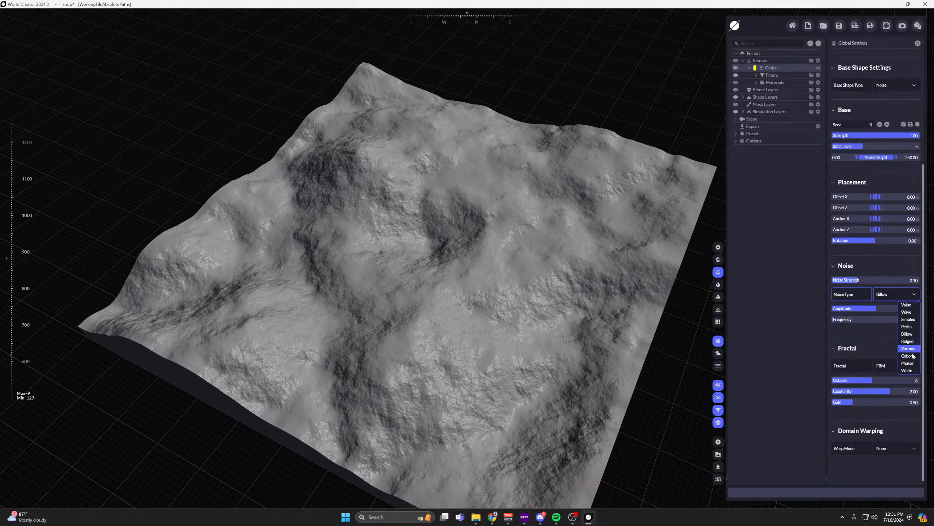
{"action": "left_click", "coordinate": [907, 363]}
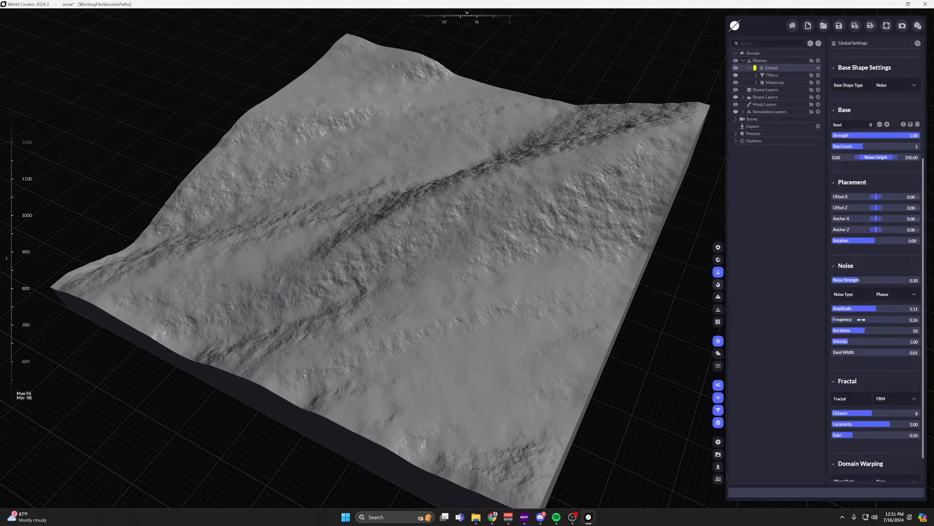
{"action": "left_click_drag", "start_coordinate": [839, 321], "coordinate": [841, 321]}
{"action": "middle_click_drag", "start_coordinate": [495, 284], "coordinate": [632, 331]}
{"action": "right_click_drag", "start_coordinate": [552, 236], "coordinate": [488, 177]}
{"action": "scroll", "coordinate": [450, 146], "scroll_direction": "up", "scroll_amount": 5}
{"action": "right_click_drag", "start_coordinate": [406, 171], "coordinate": [428, 123]}
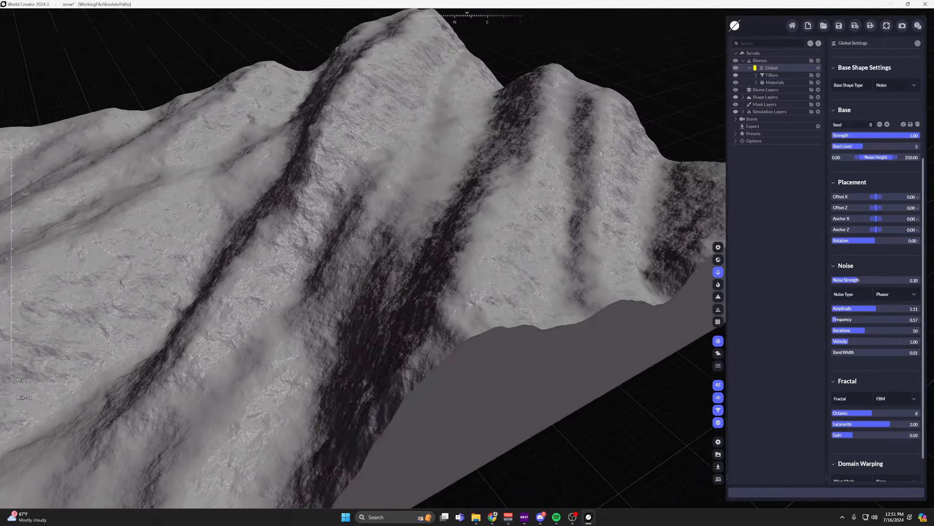
{"action": "middle_click_drag", "start_coordinate": [429, 124], "coordinate": [551, 223]}
Turn the Global biome's filters and the terrain's simulation layers back on.
{"action": "left_click", "coordinate": [735, 75]}
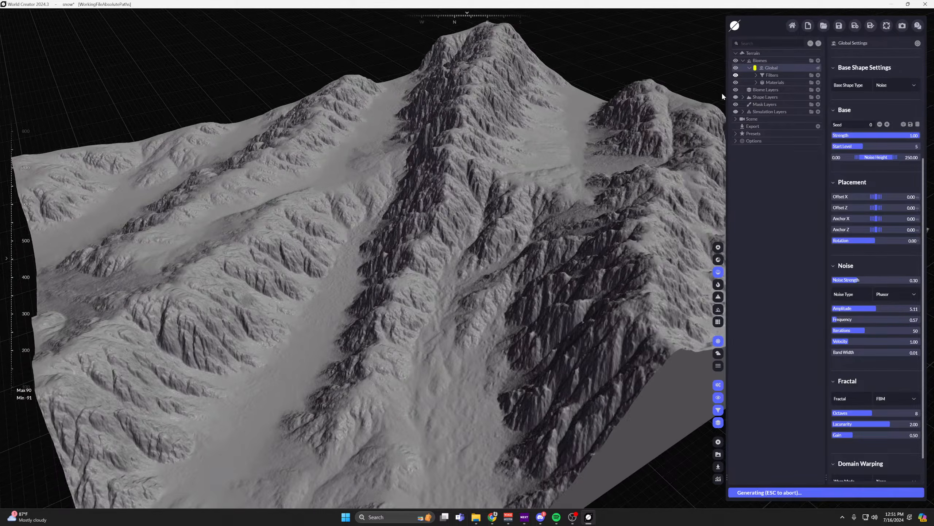
{"action": "scroll", "coordinate": [560, 166], "scroll_direction": "down", "scroll_amount": 3}
{"action": "middle_click_drag", "start_coordinate": [560, 167], "coordinate": [625, 199]}
{"action": "right_click_drag", "start_coordinate": [625, 199], "coordinate": [423, 252]}
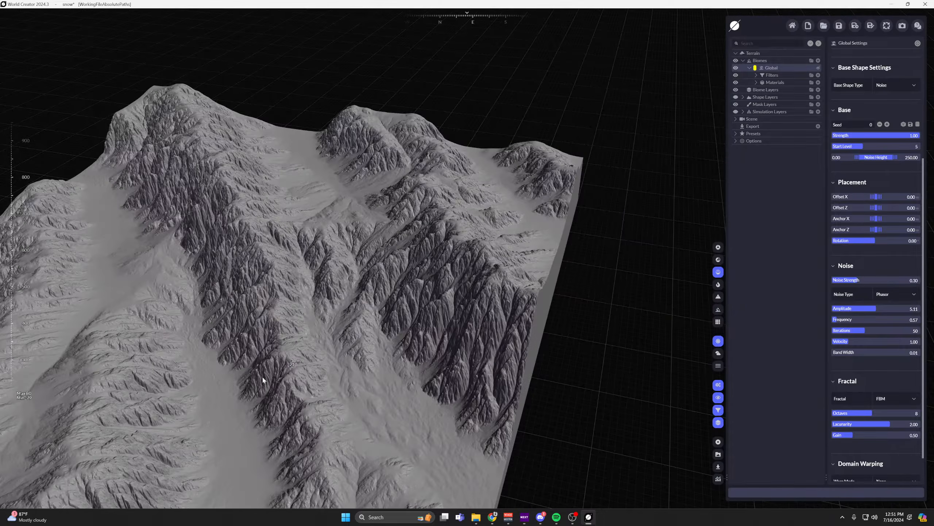
{"action": "middle_click_drag", "start_coordinate": [423, 252], "coordinate": [486, 267]}
{"action": "scroll", "coordinate": [486, 267], "scroll_direction": "up", "scroll_amount": 4}
{"action": "right_click_drag", "start_coordinate": [485, 267], "coordinate": [462, 298]}
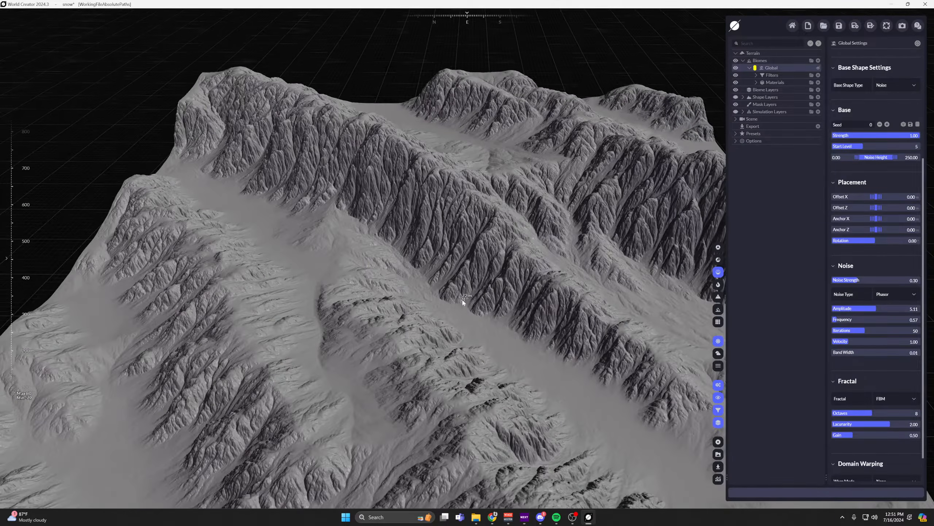
{"action": "left_click", "coordinate": [735, 112]}
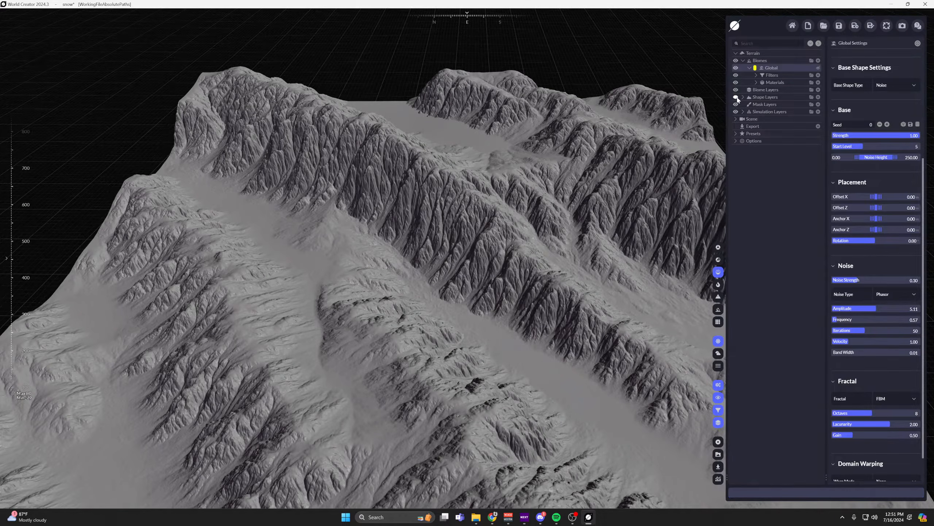
Turn the shape layers on to compare the terrain with them, and turn them off again.
{"action": "left_click", "coordinate": [736, 97]}
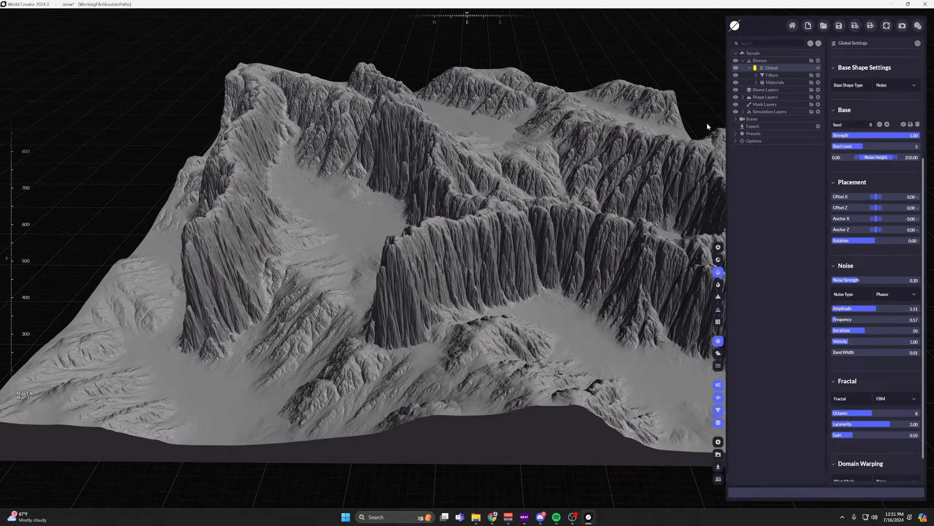
{"action": "left_click", "coordinate": [735, 97]}
{"action": "middle_click_drag", "start_coordinate": [529, 135], "coordinate": [474, 207]}
{"action": "middle_click_drag", "start_coordinate": [487, 322], "coordinate": [520, 274]}
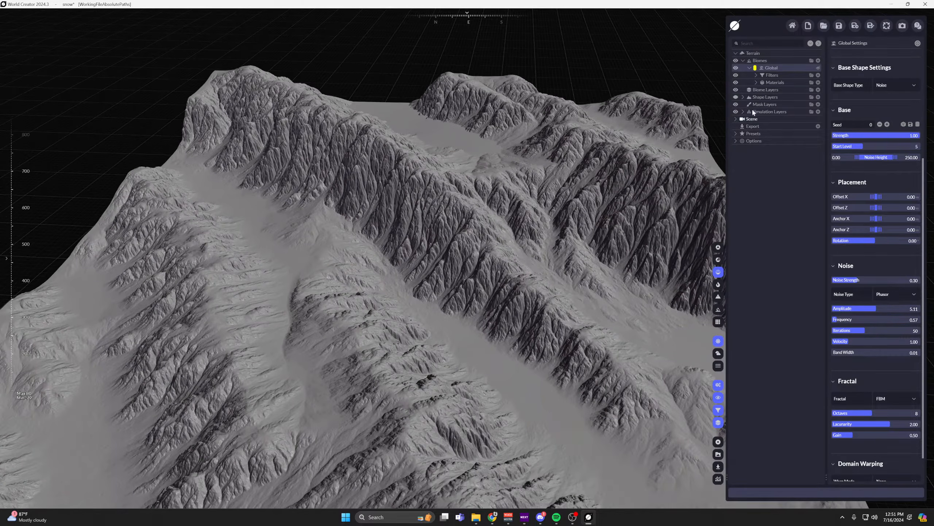
Show the terrain in the fast textured and high quality renders and examine its slopes and water from several sides.
{"action": "left_click", "coordinate": [718, 260]}
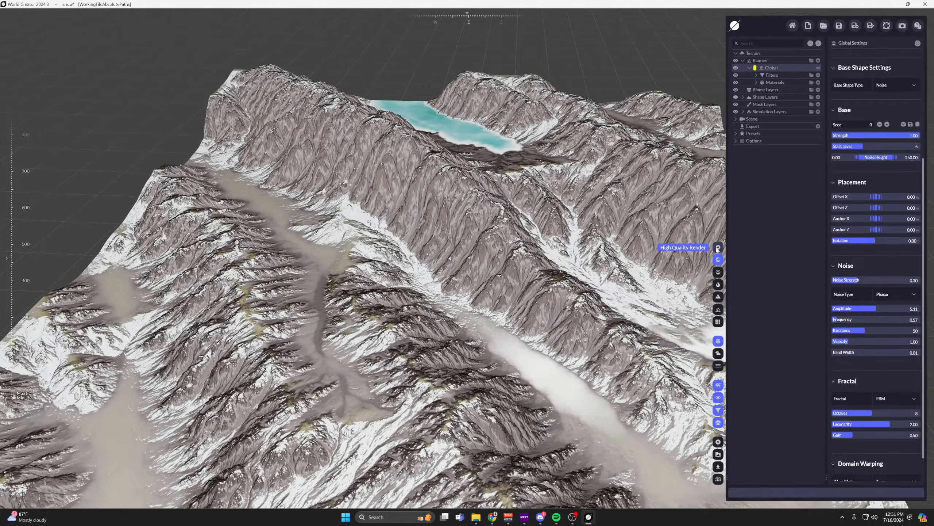
{"action": "left_click", "coordinate": [718, 247]}
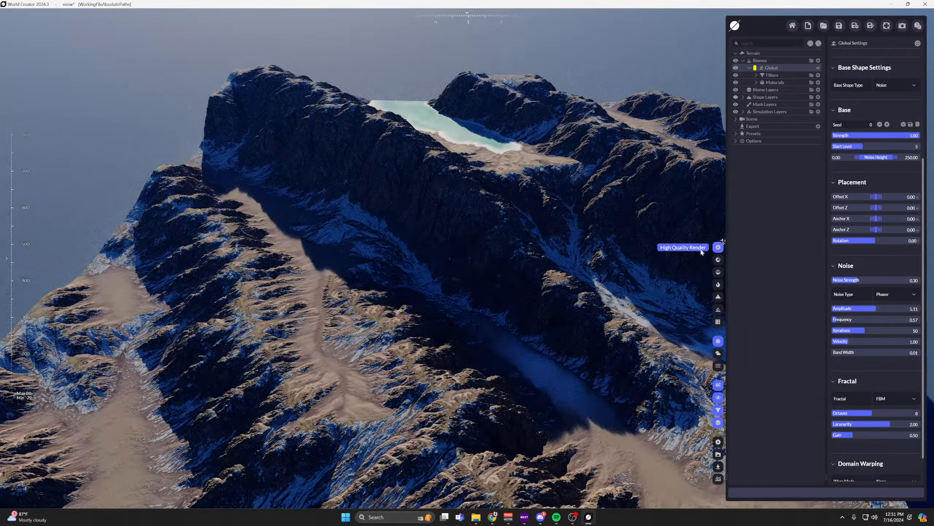
{"action": "middle_click_drag", "start_coordinate": [557, 233], "coordinate": [280, 427]}
{"action": "left_click_drag", "start_coordinate": [526, 295], "coordinate": [363, 374]}
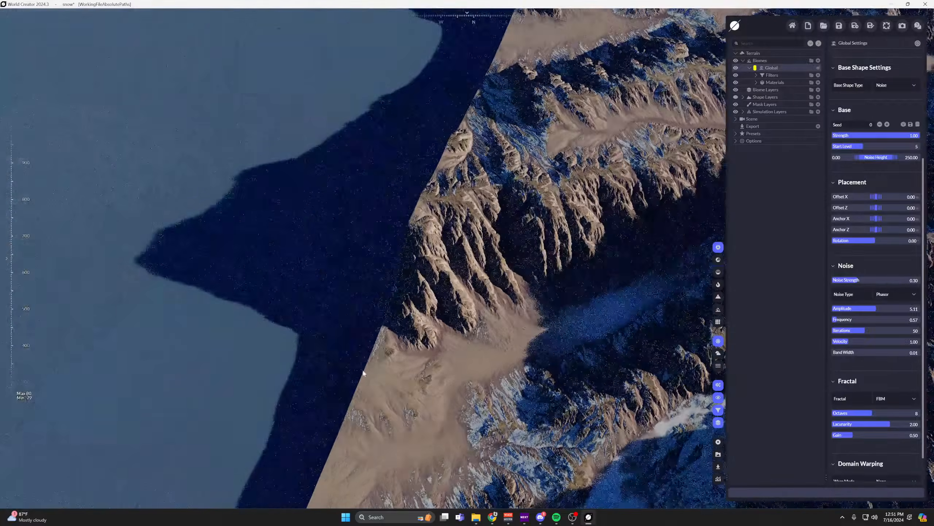
{"action": "middle_click_drag", "start_coordinate": [590, 273], "coordinate": [265, 275]}
{"action": "left_click_drag", "start_coordinate": [265, 275], "coordinate": [483, 225]}
{"action": "scroll", "coordinate": [483, 225], "scroll_direction": "down", "scroll_amount": 3}
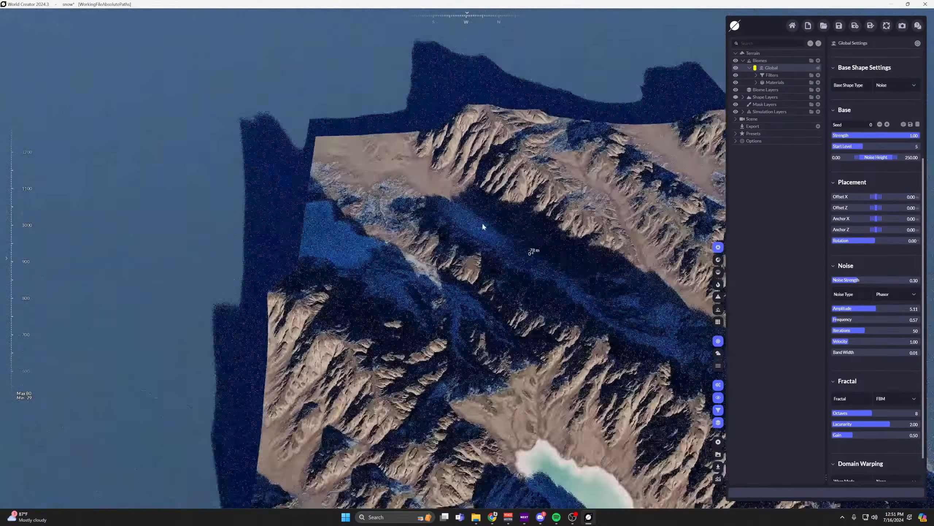
{"action": "middle_click_drag", "start_coordinate": [484, 225], "coordinate": [512, 272]}
{"action": "scroll", "coordinate": [871, 320], "scroll_direction": "down", "scroll_amount": 2}
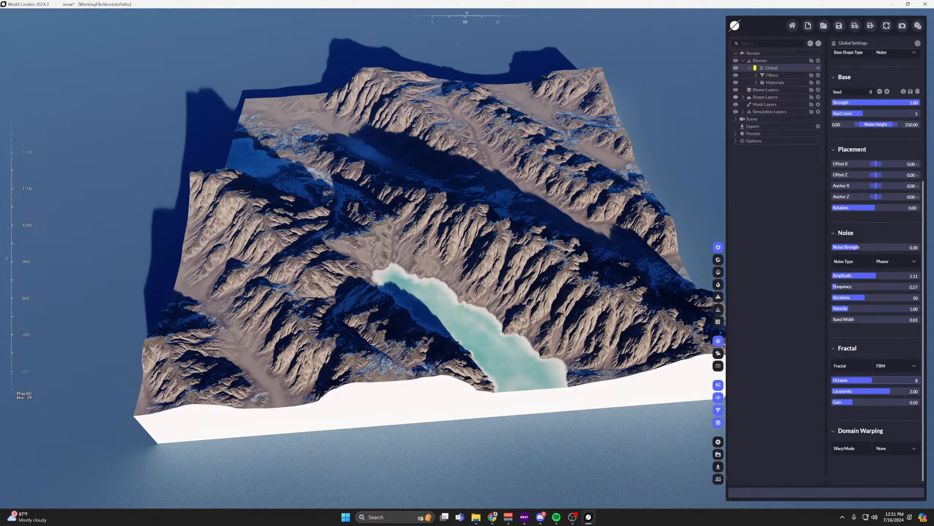
Try the Single fractal option on the base shape's noise and return it to FBM.
{"action": "left_click", "coordinate": [916, 368]}
{"action": "left_click", "coordinate": [908, 376]}
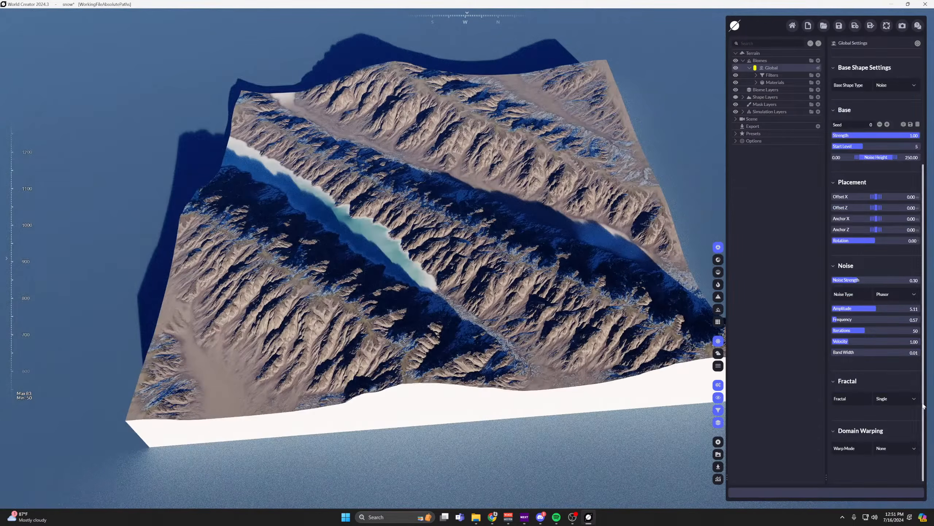
{"action": "left_click", "coordinate": [914, 400]}
{"action": "left_click", "coordinate": [910, 416]}
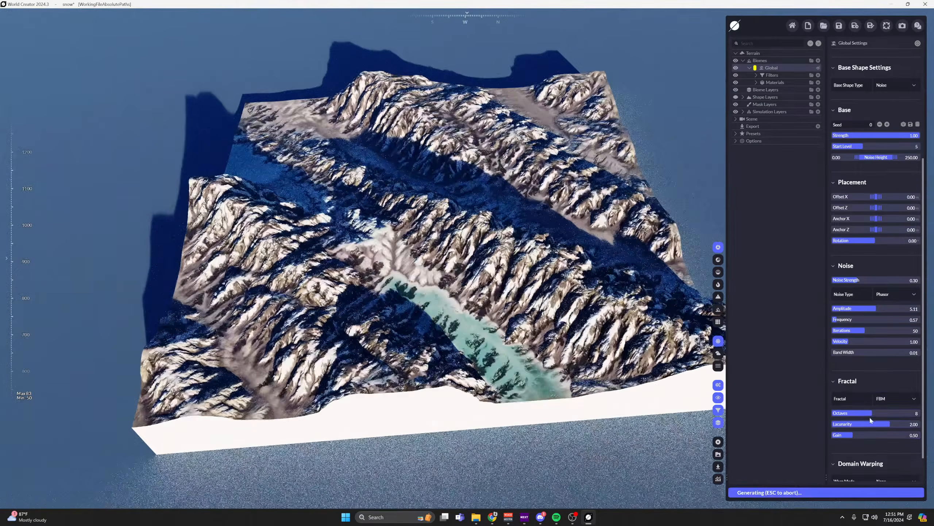
Set the FBM fractal's octaves to 5, lacunarity to 2.73 and gain to 0.76.
{"action": "left_click_drag", "start_coordinate": [872, 413], "coordinate": [854, 412]}
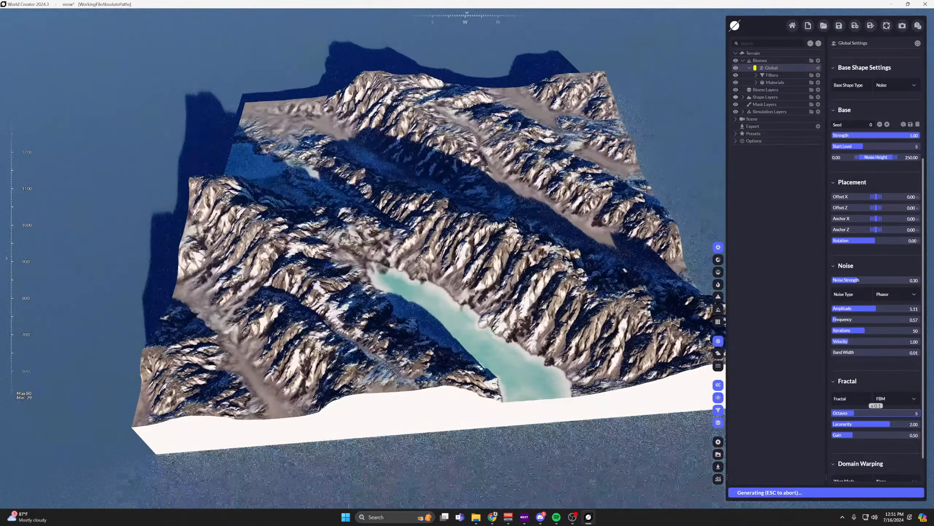
{"action": "scroll", "coordinate": [512, 224], "scroll_direction": "up", "scroll_amount": 3}
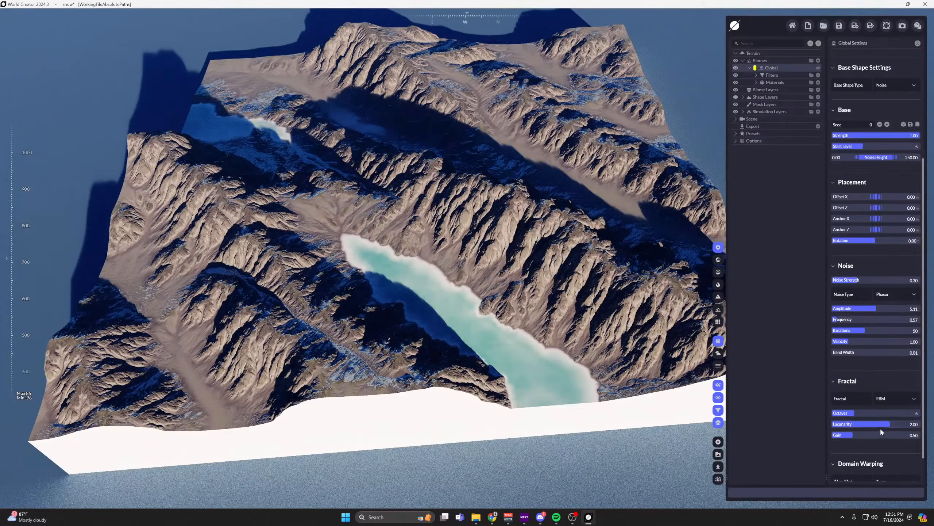
{"action": "left_click_drag", "start_coordinate": [890, 424], "coordinate": [865, 436]}
{"action": "left_click_drag", "start_coordinate": [386, 153], "coordinate": [525, 329]}
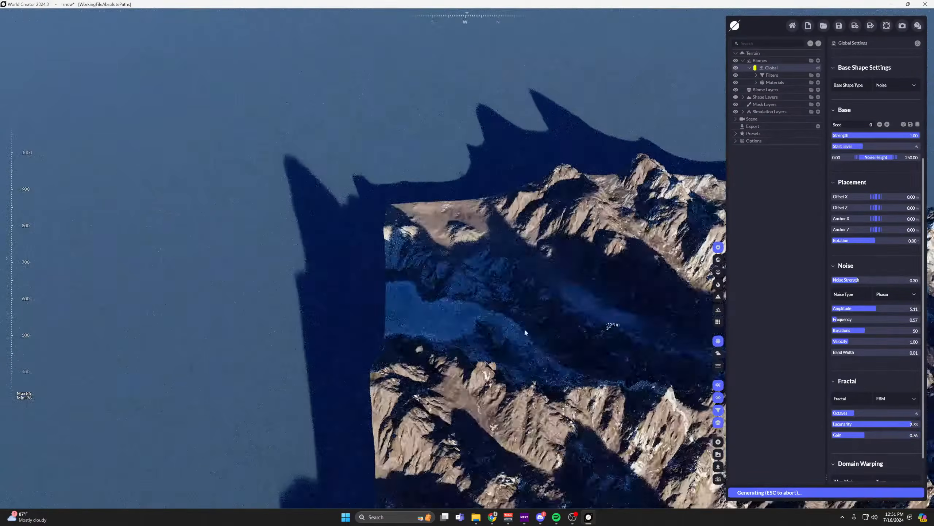
{"action": "right_click_drag", "start_coordinate": [526, 330], "coordinate": [267, 350]}
{"action": "left_click_drag", "start_coordinate": [267, 350], "coordinate": [489, 33]}
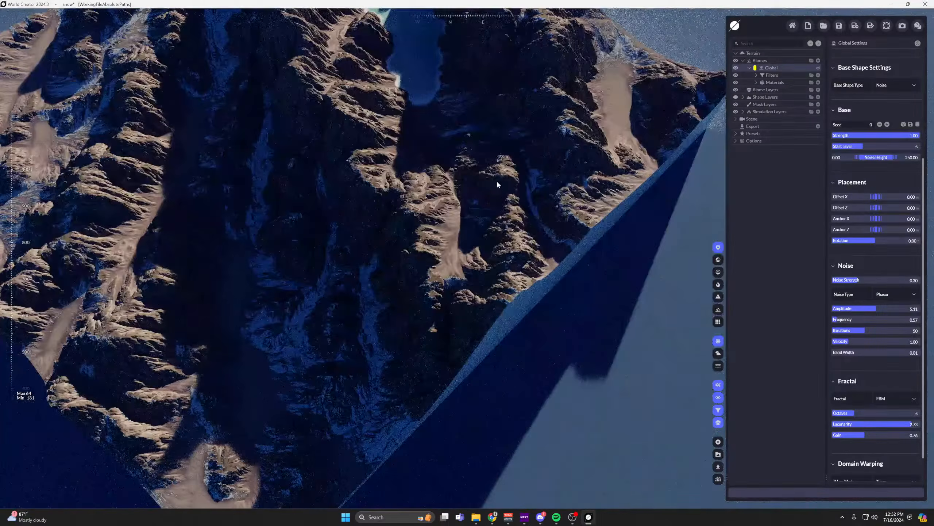
{"action": "right_click_drag", "start_coordinate": [496, 180], "coordinate": [456, 273]}
{"action": "left_click_drag", "start_coordinate": [456, 273], "coordinate": [479, 224]}
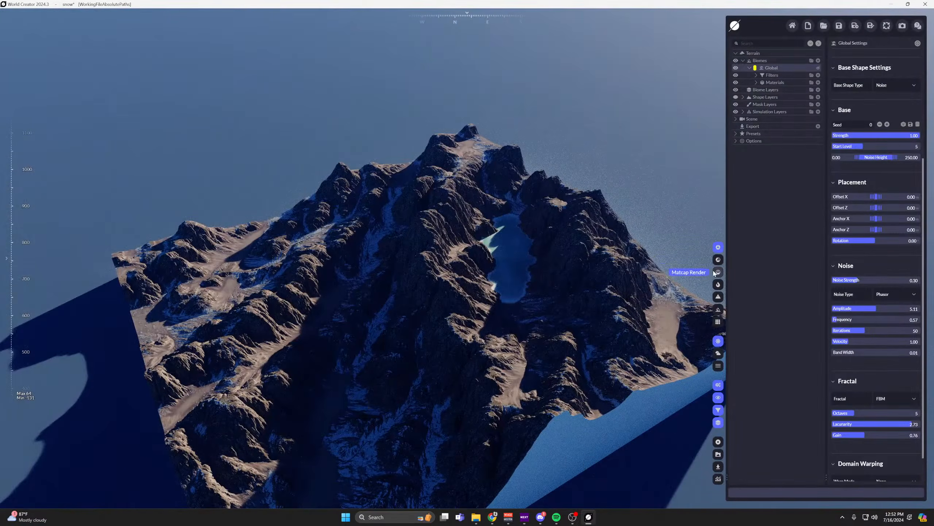
Show the terrain in the fast textured render and inspect the ridges around the lake.
{"action": "left_click", "coordinate": [718, 259]}
{"action": "scroll", "coordinate": [450, 277], "scroll_direction": "up", "scroll_amount": 1}
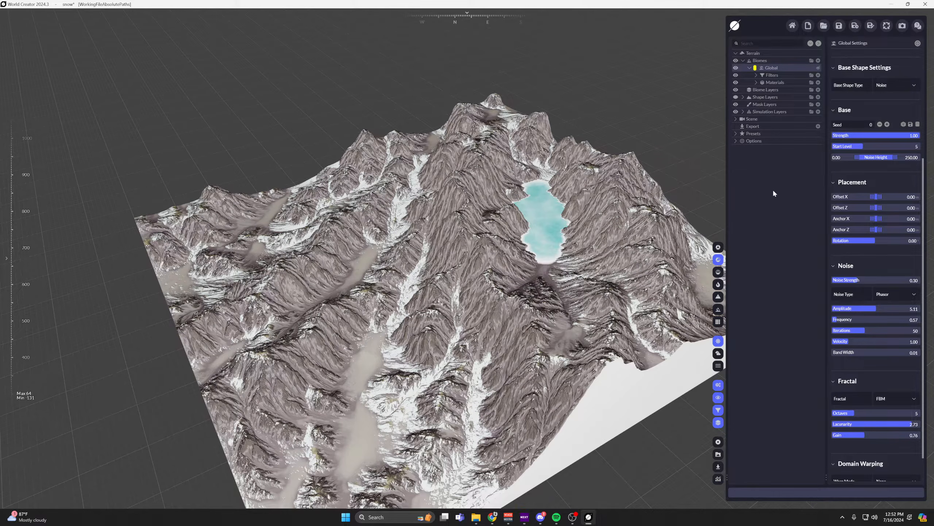
{"action": "key", "text": "w"}
{"action": "mouse_move", "coordinate": [603, 228]}
{"action": "right_mouse_down"}
{"action": "mouse_move", "coordinate": [662, 228]}
{"action": "mouse_move", "coordinate": [618, 224]}
{"action": "mouse_move", "coordinate": [647, 235]}
{"action": "mouse_move", "coordinate": [599, 243]}
{"action": "right_mouse_up"}
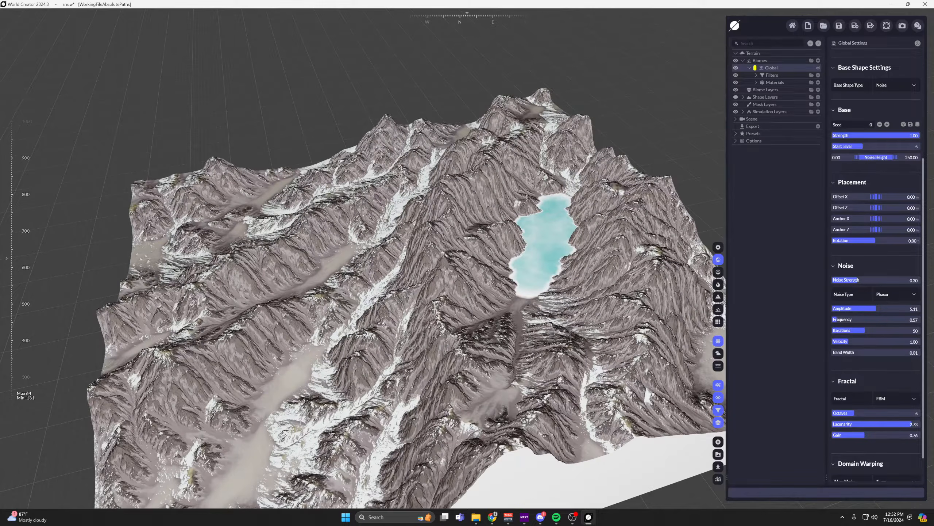
{"action": "middle_click_drag", "start_coordinate": [540, 354], "coordinate": [457, 331]}
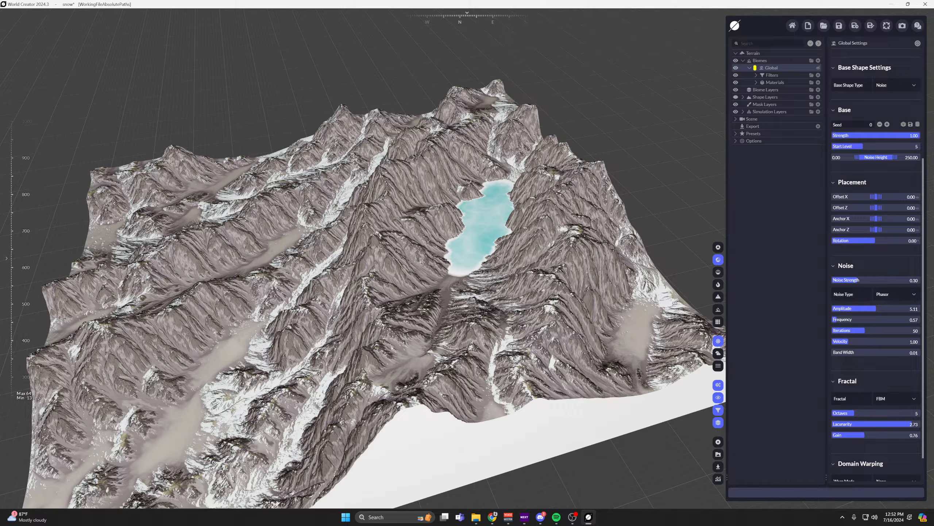
{"action": "mouse_move", "coordinate": [564, 270]}
{"action": "middle_mouse_down"}
{"action": "mouse_move", "coordinate": [584, 258]}
{"action": "mouse_move", "coordinate": [563, 258]}
{"action": "mouse_move", "coordinate": [573, 257]}
{"action": "middle_mouse_up"}
{"action": "scroll", "coordinate": [583, 258], "scroll_direction": "up", "scroll_amount": 2}
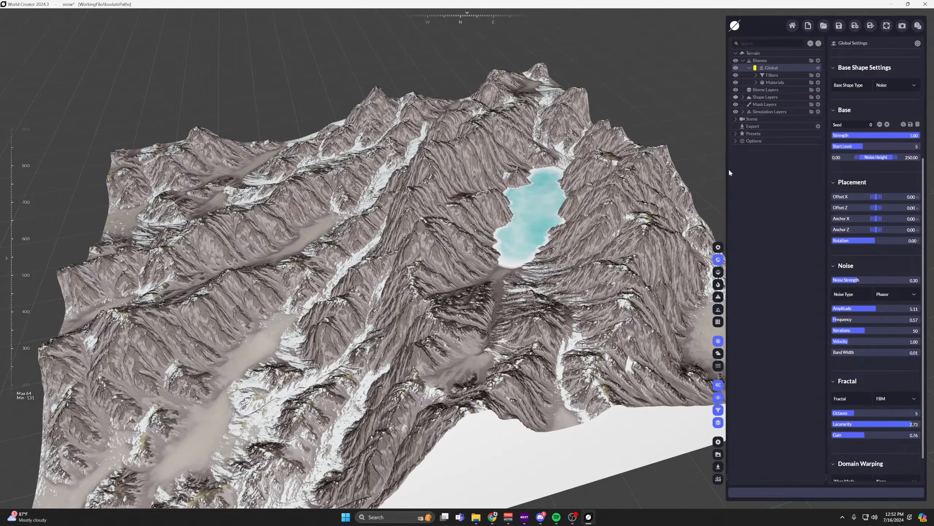
Add a Model layer to the shape layers and delete it again.
{"action": "left_click", "coordinate": [743, 97]}
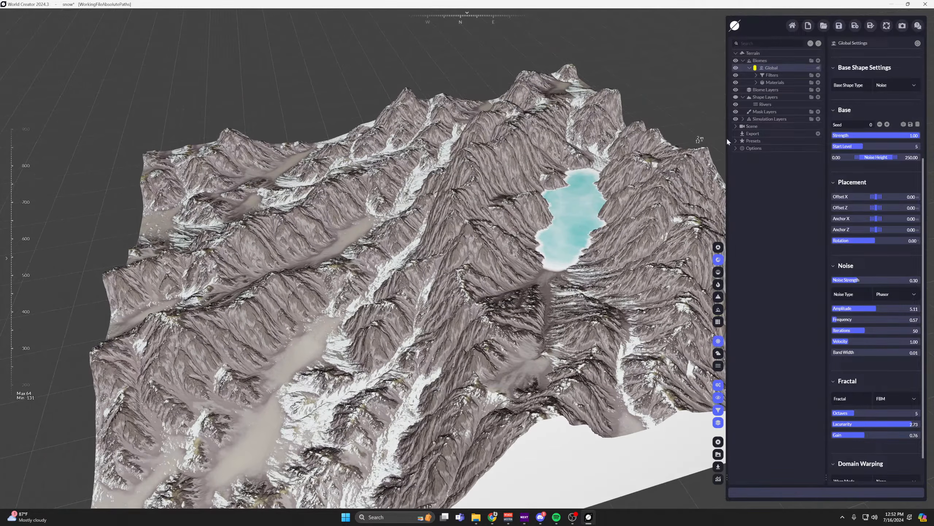
{"action": "left_click", "coordinate": [819, 97]}
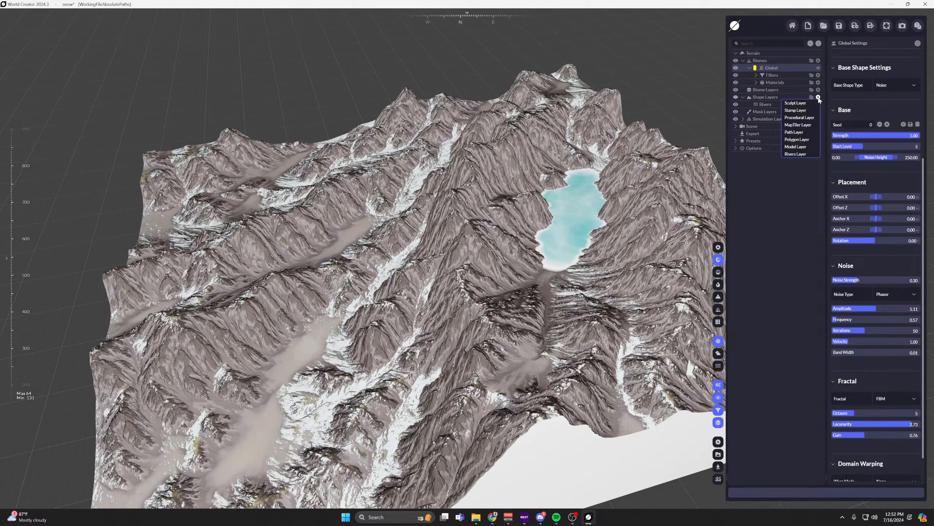
{"action": "left_click", "coordinate": [802, 146]}
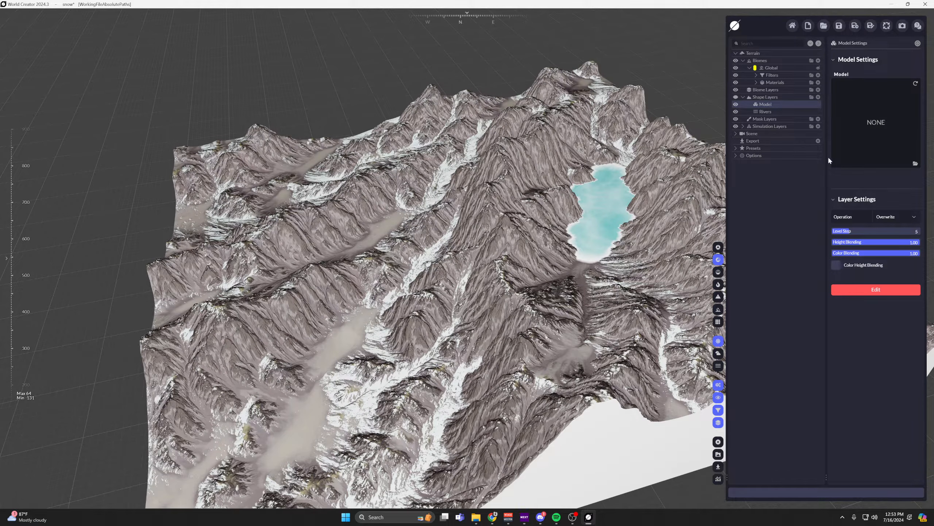
{"action": "key", "text": "Delete"}
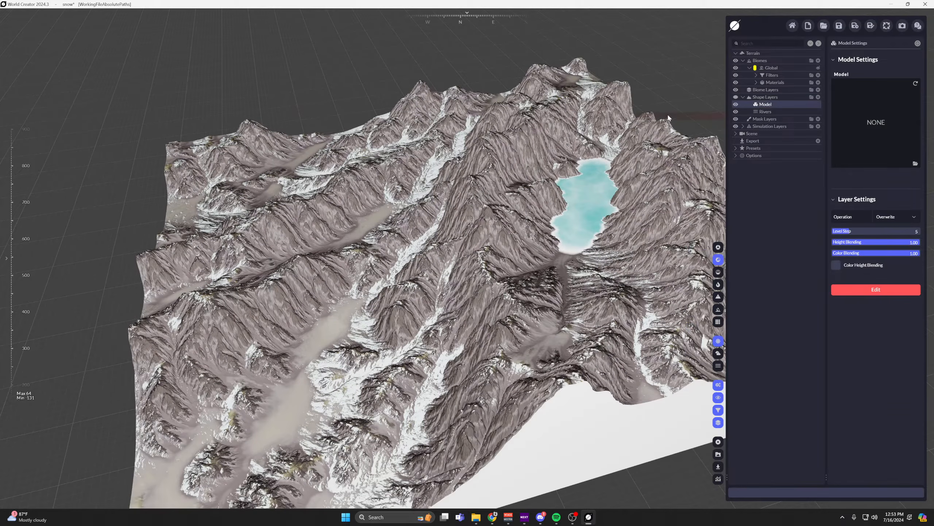
{"action": "middle_click_drag", "start_coordinate": [572, 218], "coordinate": [532, 211]}
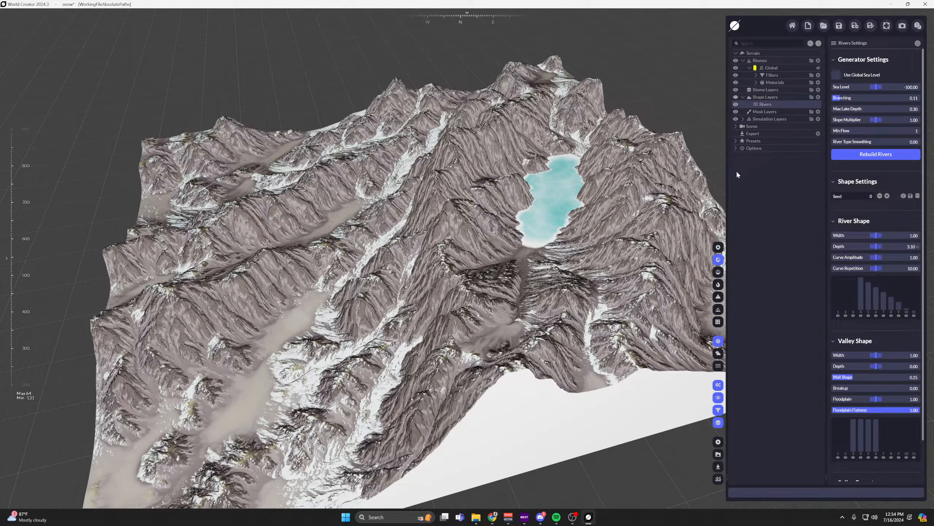
Start a new project without saving the current one.
{"action": "left_click", "coordinate": [806, 27]}
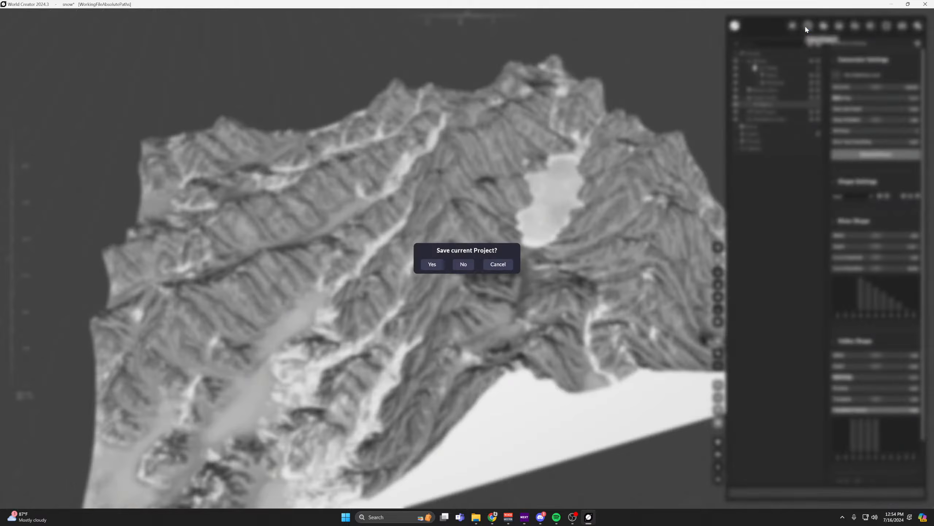
{"action": "left_click", "coordinate": [465, 264]}
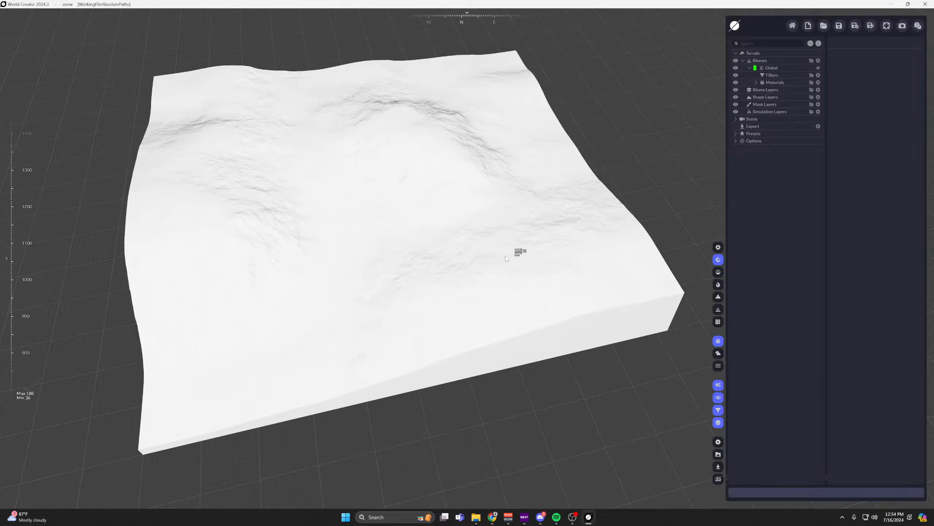
Show the terrain in the realistic render with sky and shadows and inspect it from several angles.
{"action": "left_click", "coordinate": [718, 247]}
{"action": "right_click_drag", "start_coordinate": [425, 241], "coordinate": [458, 262]}
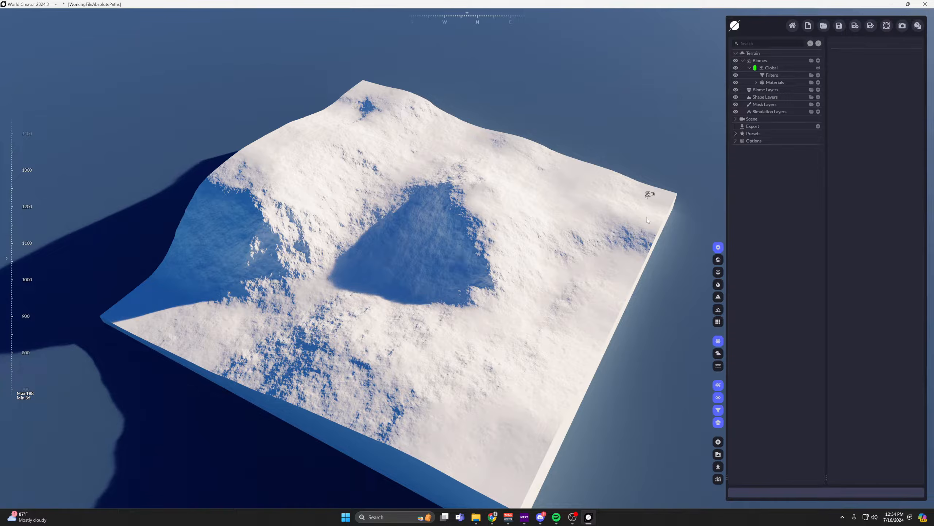
{"action": "right_click_drag", "start_coordinate": [555, 234], "coordinate": [584, 253]}
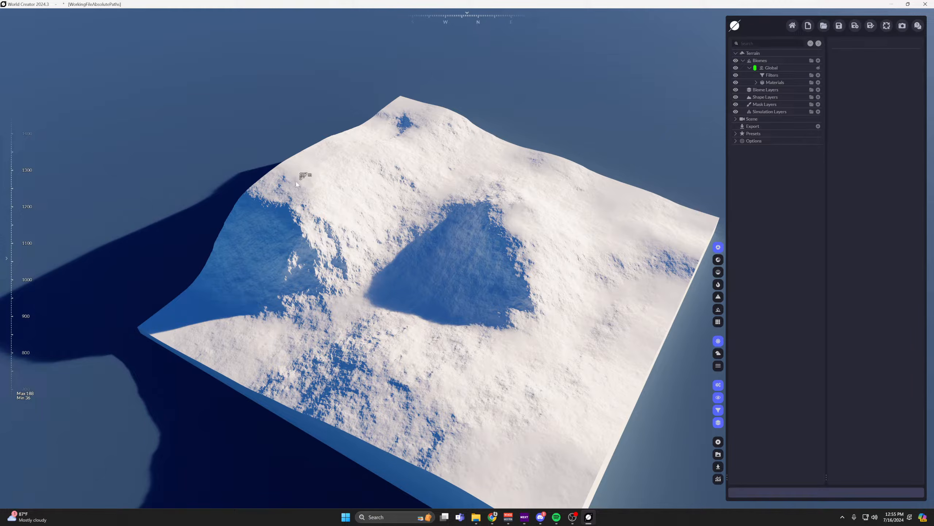
{"action": "scroll", "coordinate": [297, 183], "scroll_direction": "up", "scroll_amount": 5}
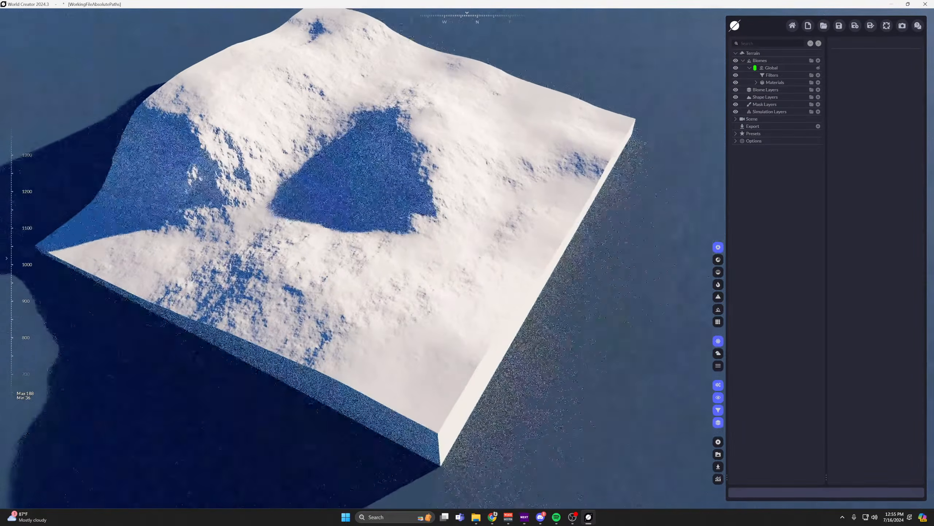
{"action": "middle_click_drag", "start_coordinate": [409, 211], "coordinate": [434, 237]}
{"action": "scroll", "coordinate": [448, 258], "scroll_direction": "up", "scroll_amount": 1}
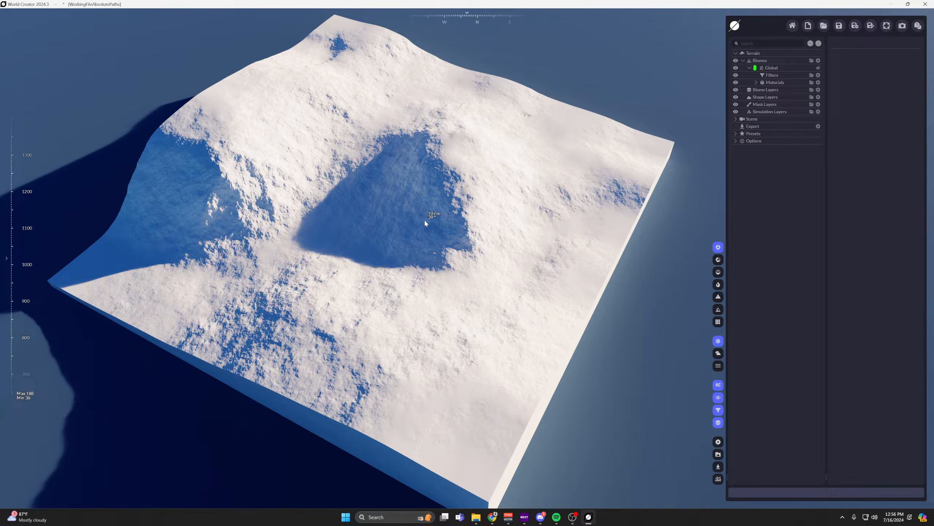
{"action": "middle_click_drag", "start_coordinate": [449, 222], "coordinate": [470, 232]}
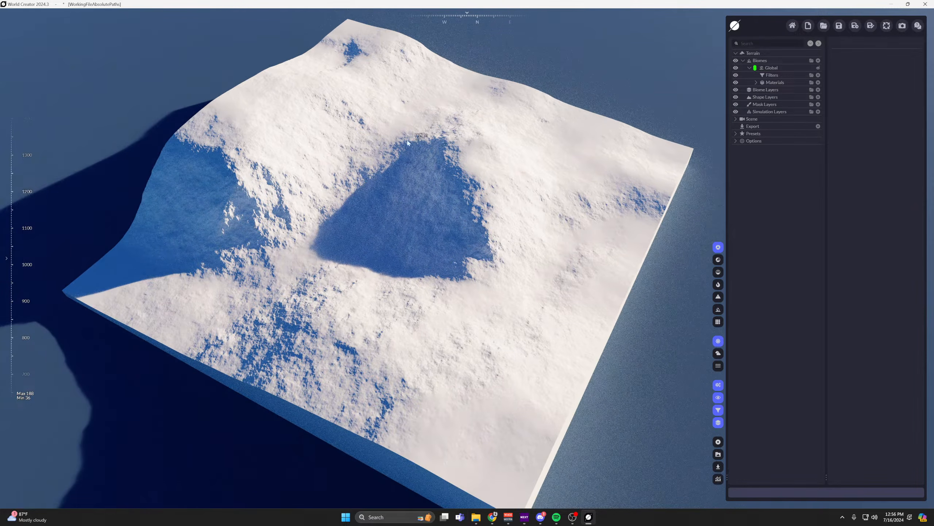
Show the terrain in the Matcap render and examine its surface detail up close and from a distance.
{"action": "left_click", "coordinate": [718, 274]}
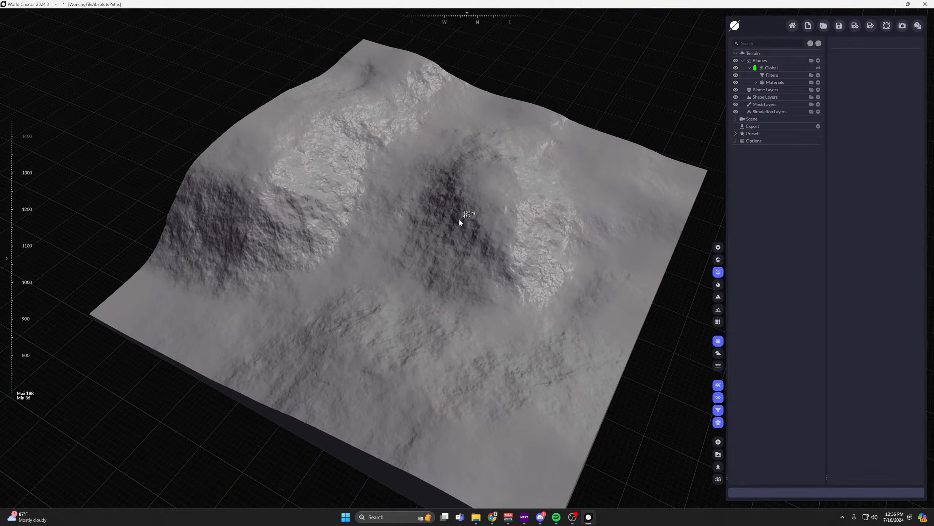
{"action": "scroll", "coordinate": [459, 220], "scroll_direction": "up", "scroll_amount": 6}
{"action": "scroll", "coordinate": [386, 311], "scroll_direction": "down", "scroll_amount": 3}
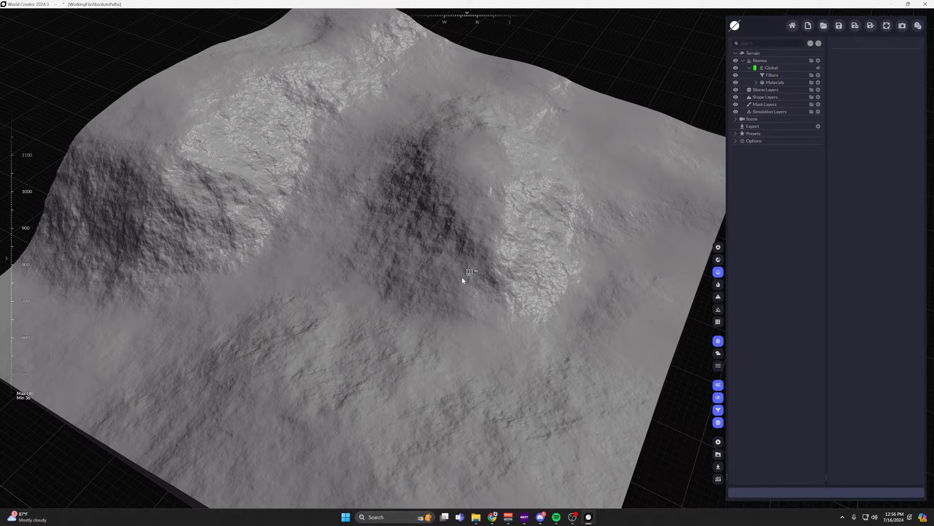
{"action": "scroll", "coordinate": [462, 280], "scroll_direction": "down", "scroll_amount": 2}
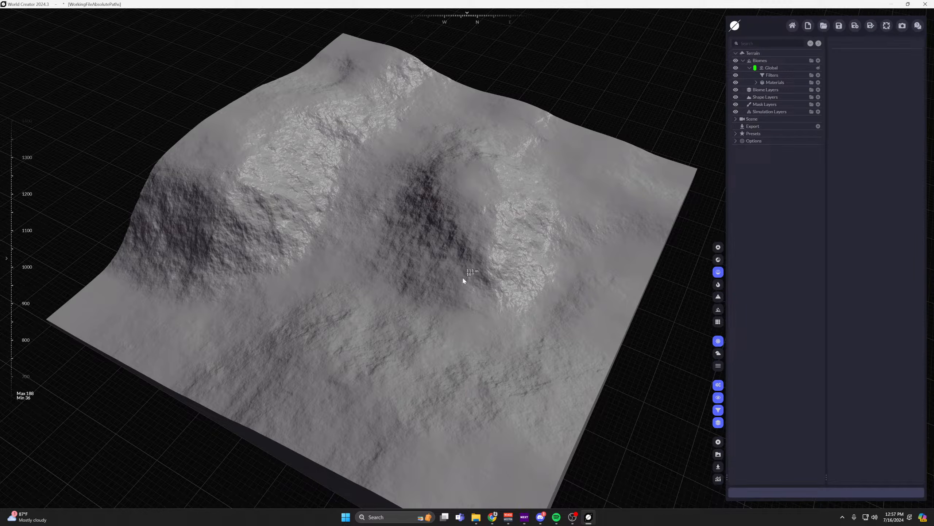
{"action": "middle_click_drag", "start_coordinate": [463, 278], "coordinate": [500, 276]}
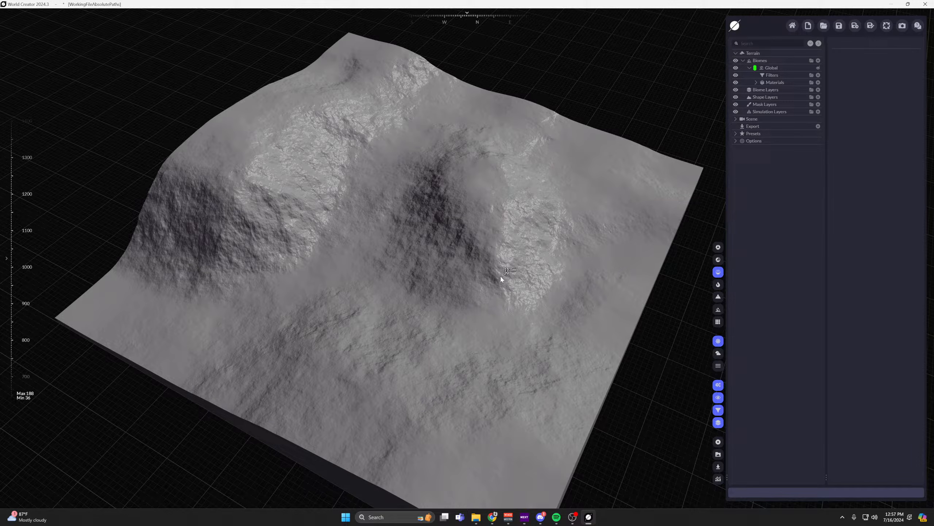
{"action": "right_click_drag", "start_coordinate": [522, 283], "coordinate": [526, 294]}
{"action": "mouse_move", "coordinate": [507, 262]}
{"action": "right_mouse_down"}
{"action": "mouse_move", "coordinate": [496, 255]}
{"action": "mouse_move", "coordinate": [514, 260]}
{"action": "right_mouse_up"}
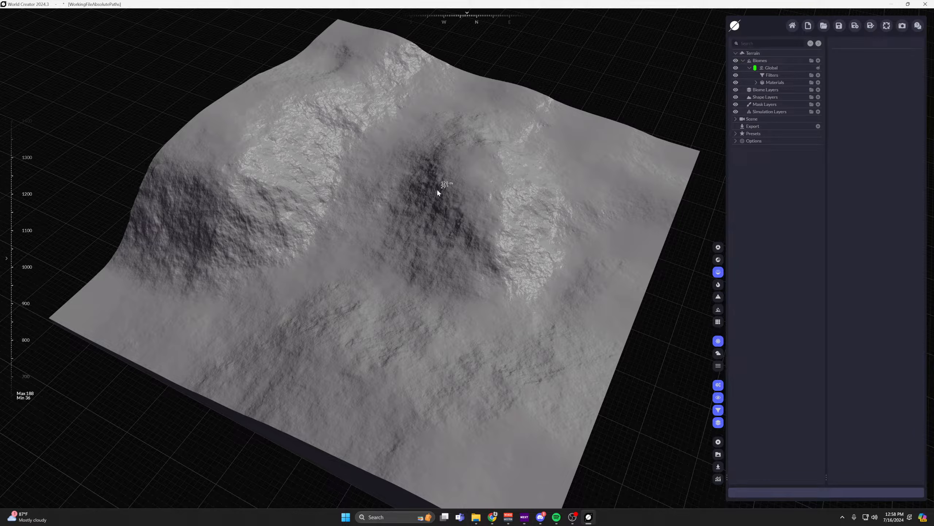
{"action": "scroll", "coordinate": [437, 189], "scroll_direction": "down", "scroll_amount": 1}
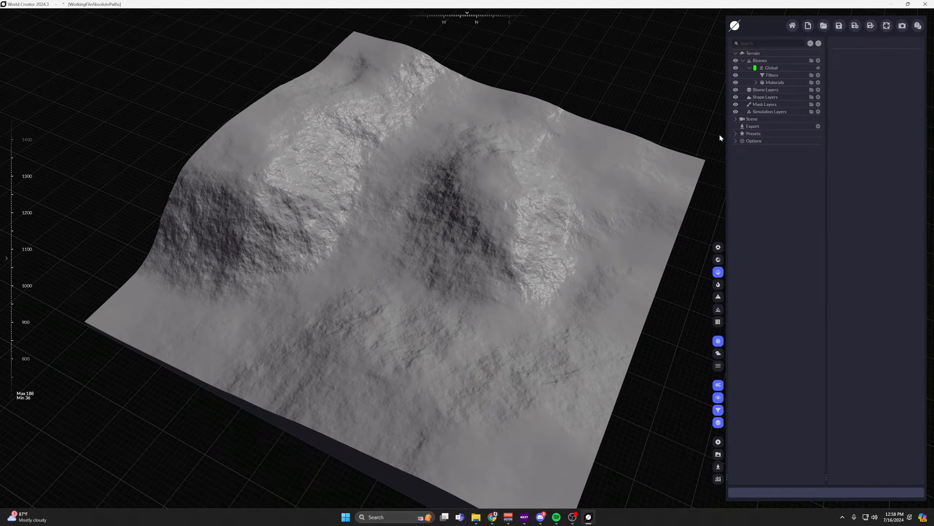
Return to the realistic render and set the tint of the Global biome's Color material to a medium grey.
{"action": "left_click", "coordinate": [717, 247]}
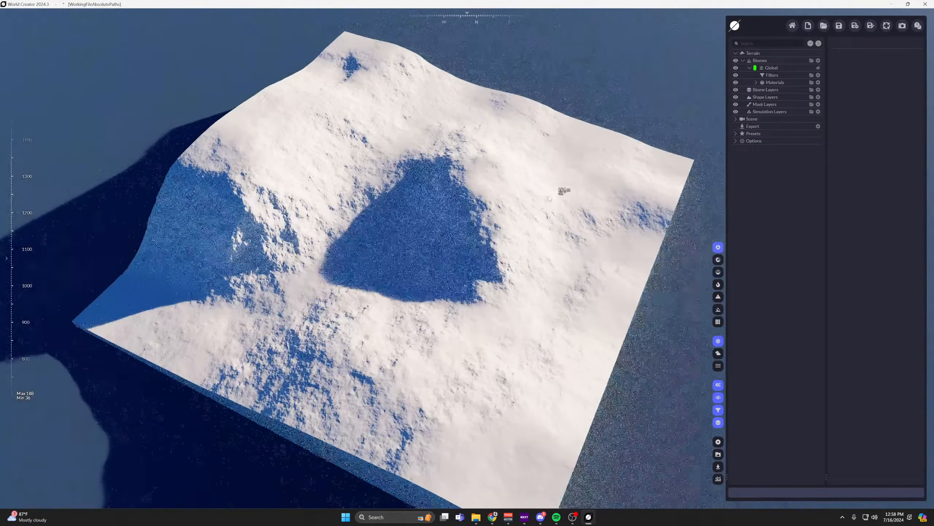
{"action": "left_click_drag", "start_coordinate": [570, 241], "coordinate": [564, 231]}
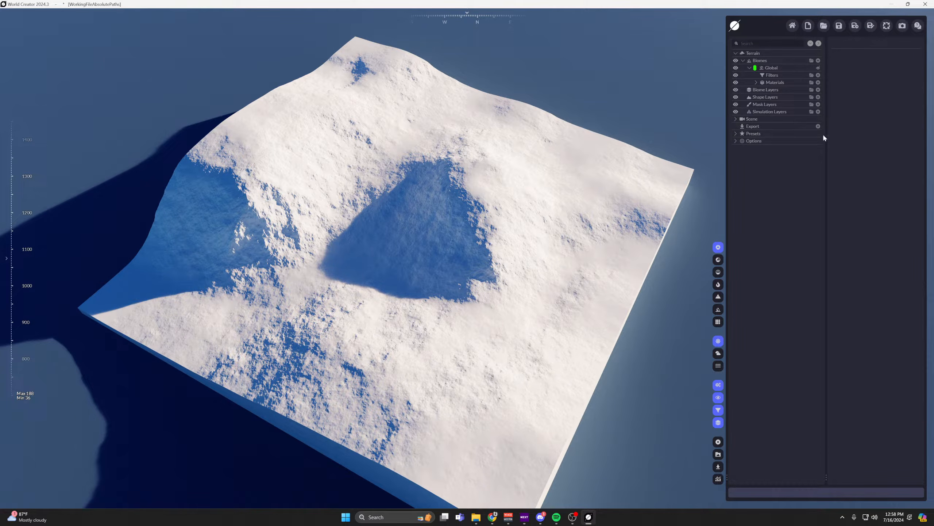
{"action": "left_click", "coordinate": [756, 83]}
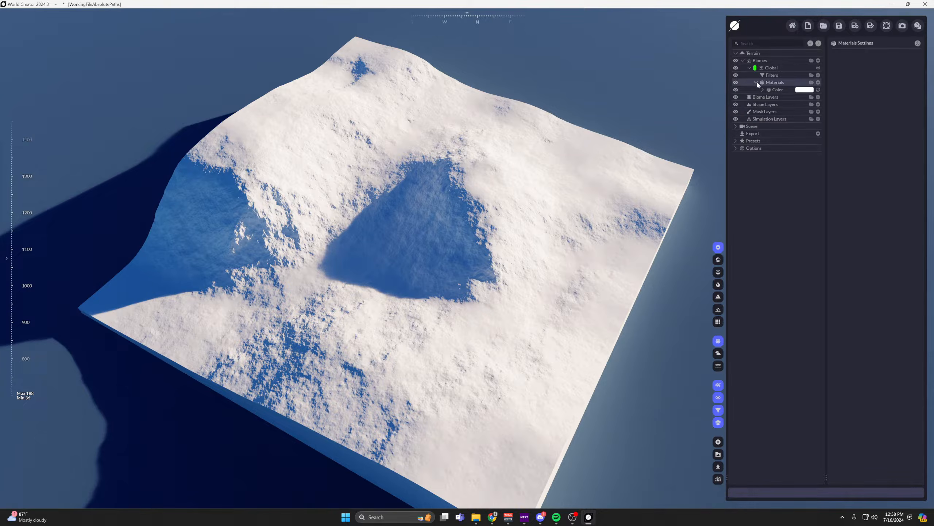
{"action": "left_click", "coordinate": [803, 90]}
{"action": "left_click", "coordinate": [913, 77]}
{"action": "left_click_drag", "start_coordinate": [916, 120], "coordinate": [895, 121]}
{"action": "left_click", "coordinate": [887, 202]}
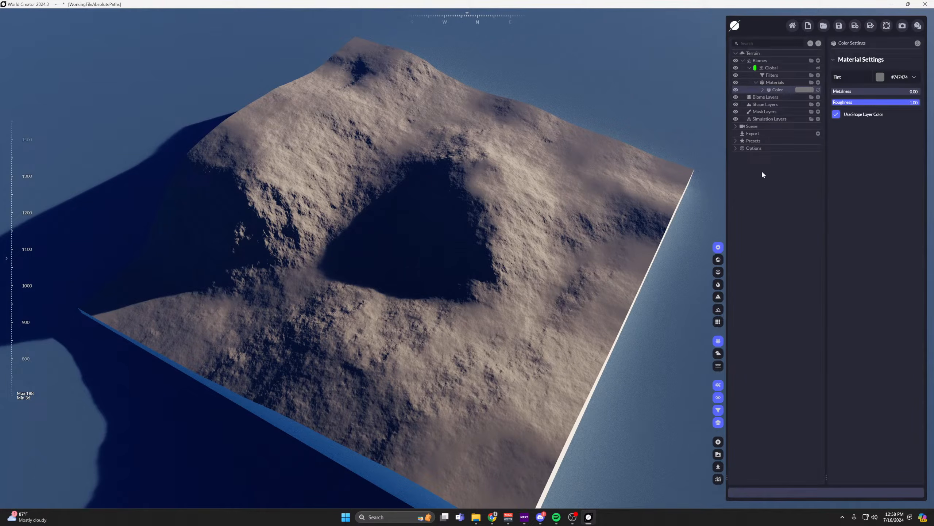
Add a Snow simulation to the simulation layers and check its effect in the Matcap and realistic renders.
{"action": "left_click", "coordinate": [764, 120]}
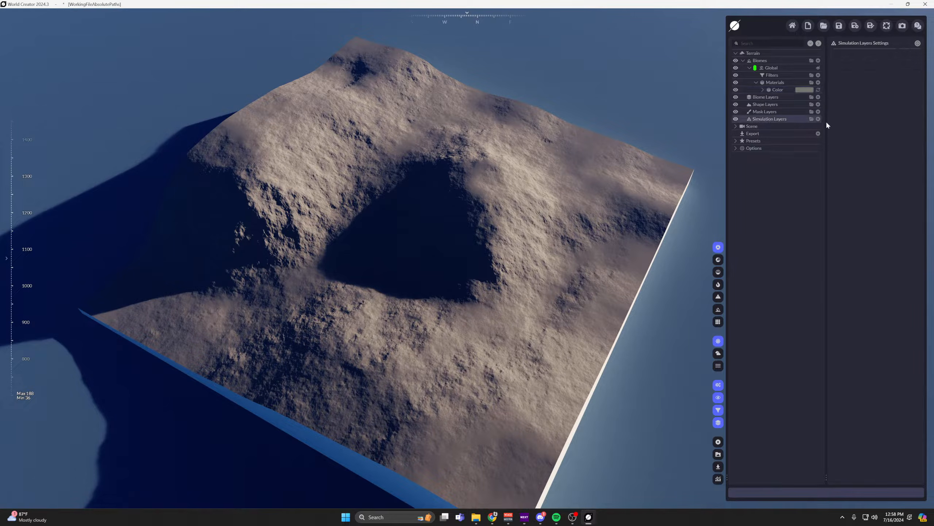
{"action": "left_click", "coordinate": [818, 119]}
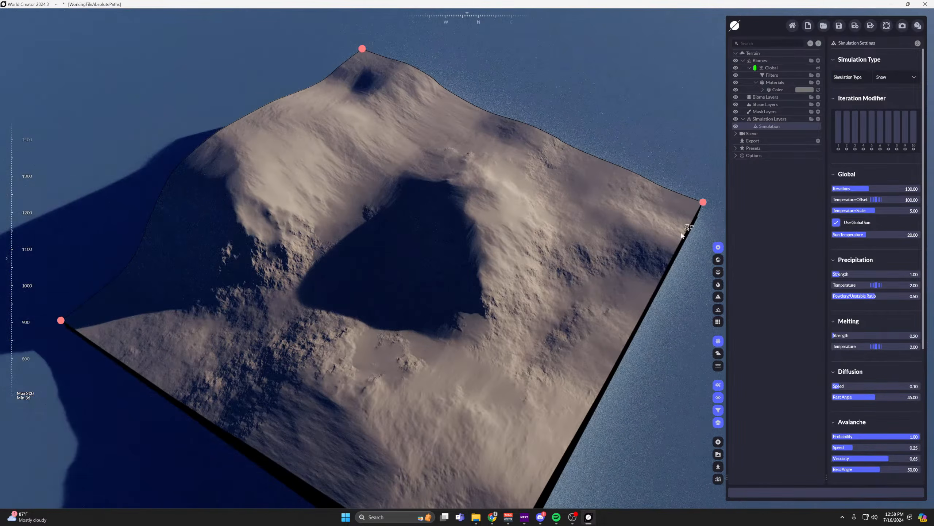
{"action": "left_click", "coordinate": [718, 272]}
{"action": "middle_click_drag", "start_coordinate": [489, 293], "coordinate": [518, 302]}
{"action": "scroll", "coordinate": [485, 274], "scroll_direction": "up", "scroll_amount": 1}
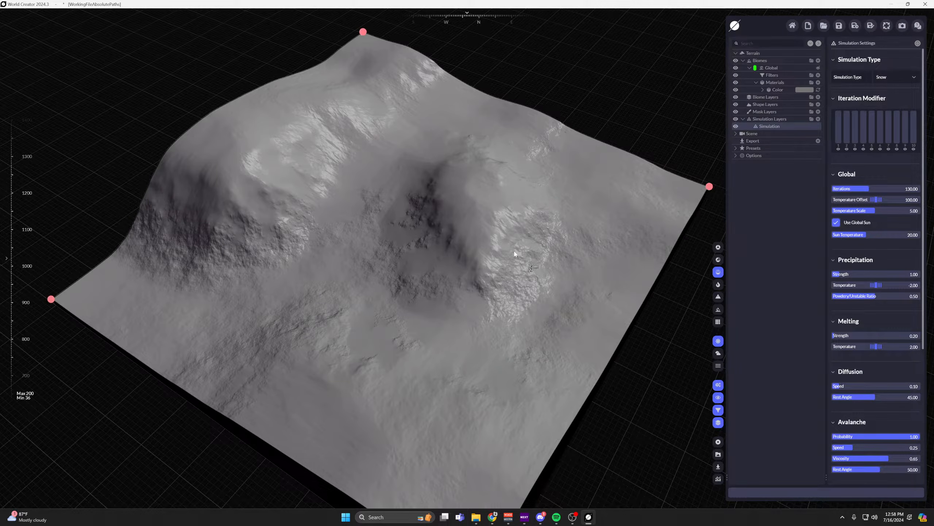
{"action": "left_click", "coordinate": [718, 247]}
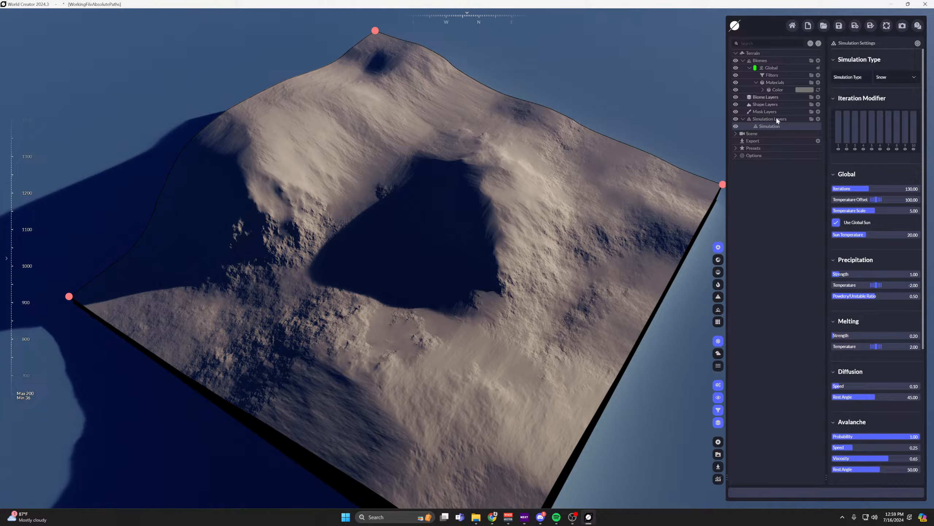
Compare the terrain in the Matcap render with the snow simulation hidden and shown.
{"action": "left_click", "coordinate": [718, 272]}
{"action": "scroll", "coordinate": [474, 224], "scroll_direction": "up", "scroll_amount": 10}
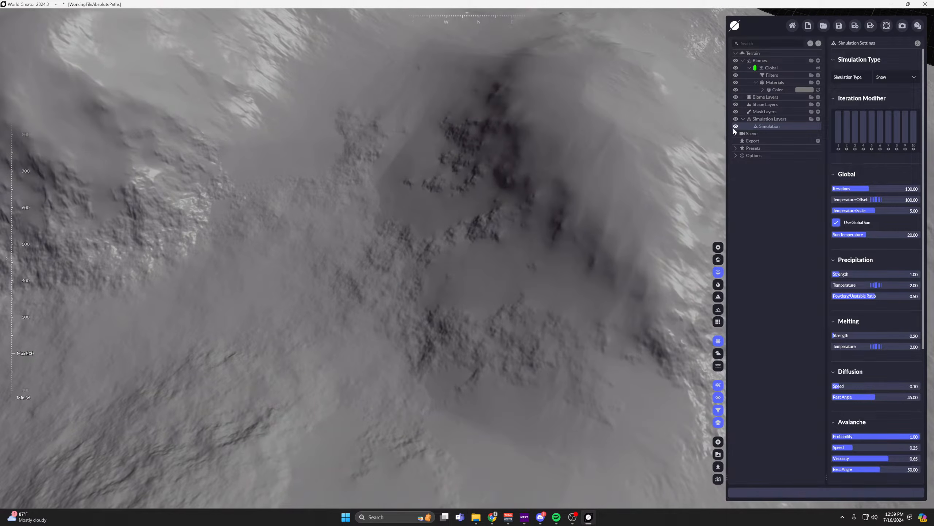
{"action": "left_click", "coordinate": [734, 128]}
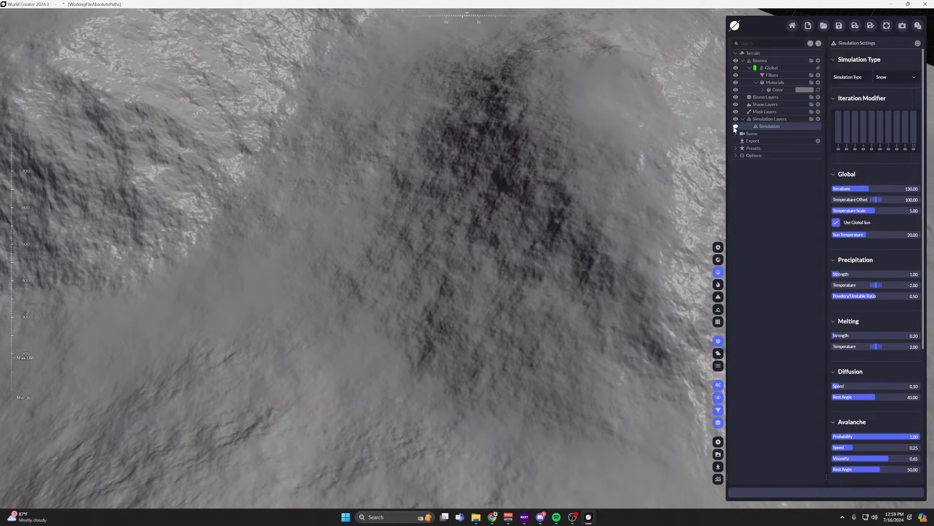
{"action": "left_click", "coordinate": [735, 128]}
{"action": "middle_click_drag", "start_coordinate": [461, 213], "coordinate": [502, 264]}
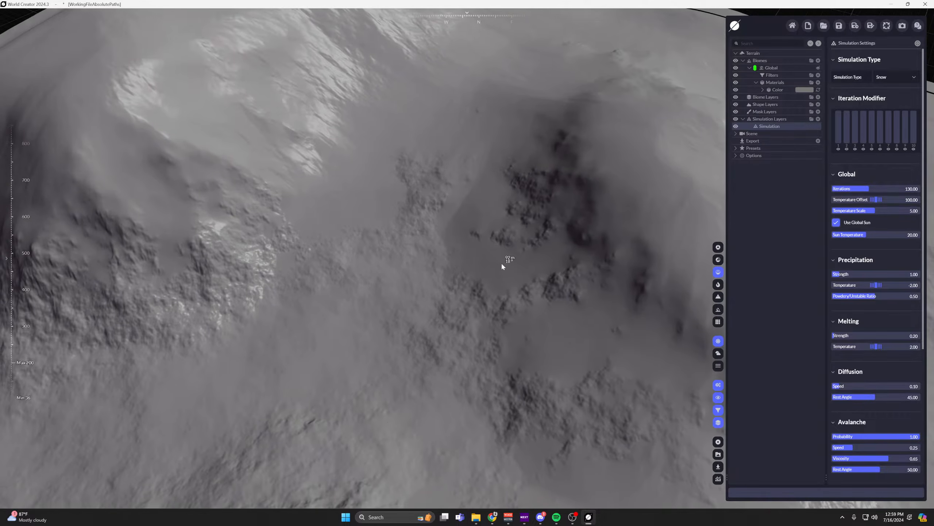
Fit the snow simulation's area to the whole terrain.
{"action": "scroll", "coordinate": [901, 399], "scroll_direction": "down", "scroll_amount": 5}
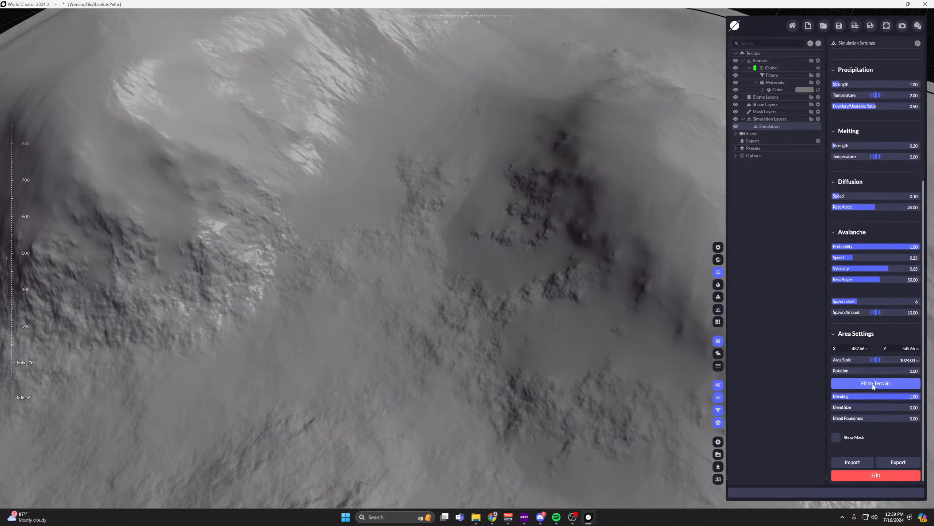
{"action": "left_click", "coordinate": [874, 384]}
{"action": "scroll", "coordinate": [657, 326], "scroll_direction": "down", "scroll_amount": 5}
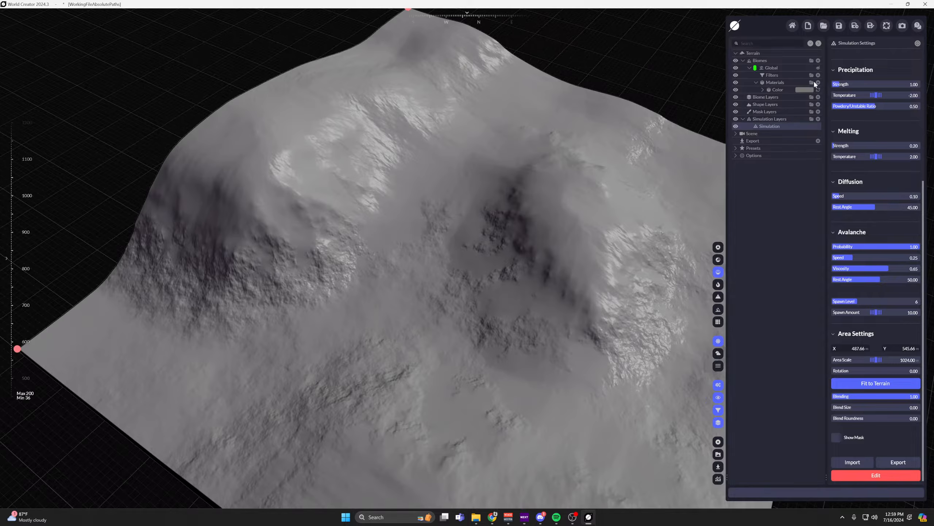
Add a second, white Color material to the Global biome and give it a Simulation distribution.
{"action": "left_click", "coordinate": [818, 82]}
{"action": "left_click", "coordinate": [801, 89]}
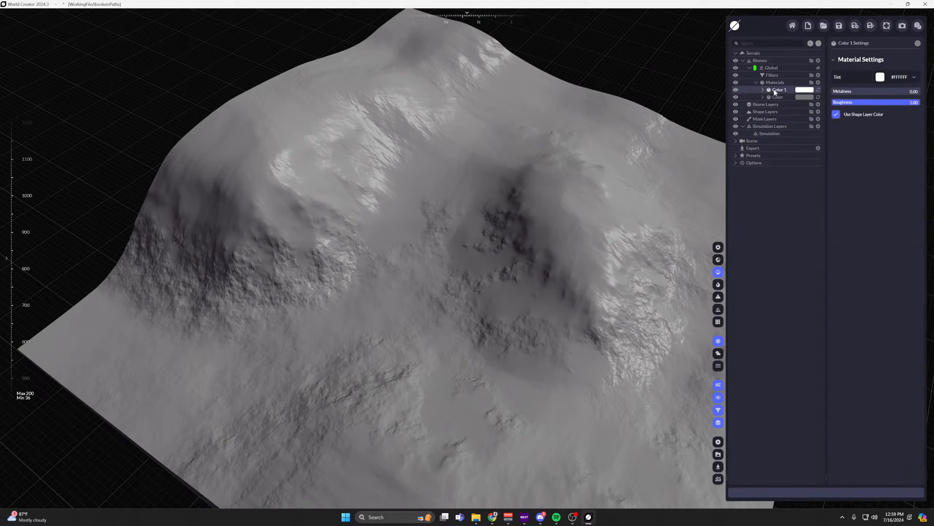
{"action": "left_click", "coordinate": [763, 90]}
{"action": "left_click", "coordinate": [818, 97]}
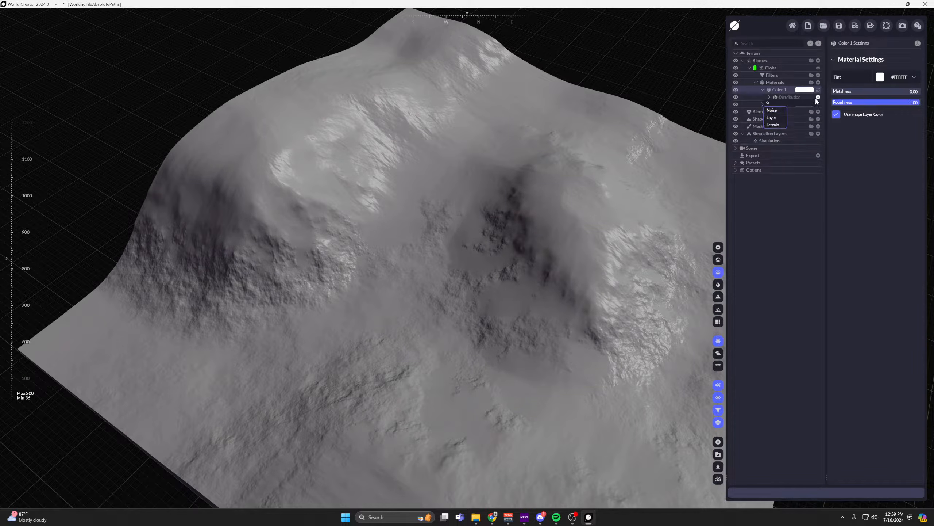
{"action": "mouse_move", "coordinate": [777, 127]}
{"action": "left_click", "coordinate": [805, 161]}
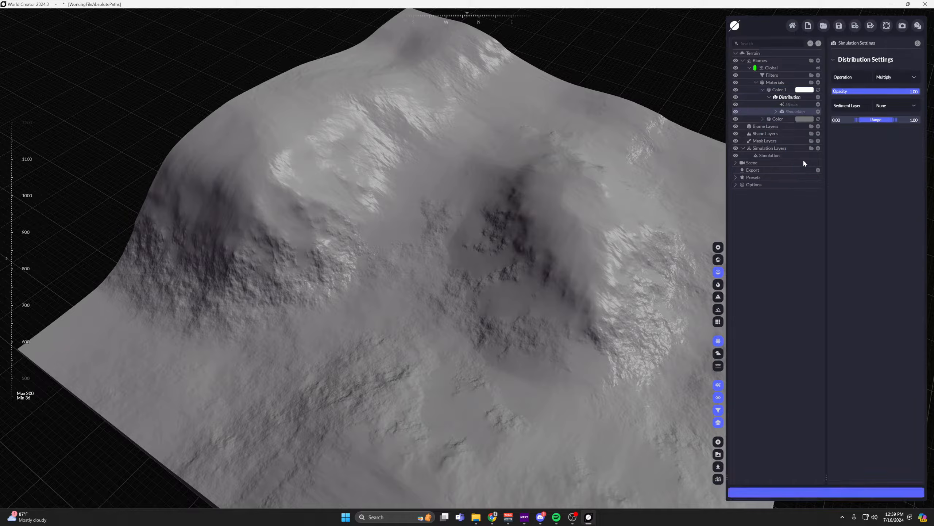
Rename the snow simulation layer as SNOW SIM.
{"action": "double_click", "coordinate": [769, 155]}
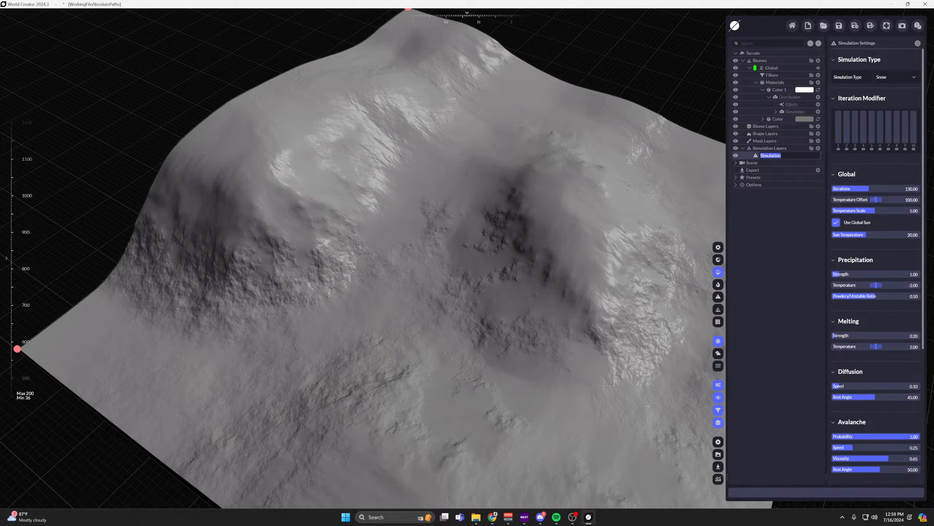
{"action": "type", "text": "SNOW SIM"}
{"action": "key", "text": "Return"}
Set the sediment layer of the white material's Simulation distribution to SNOW SIM.
{"action": "left_click", "coordinate": [793, 111]}
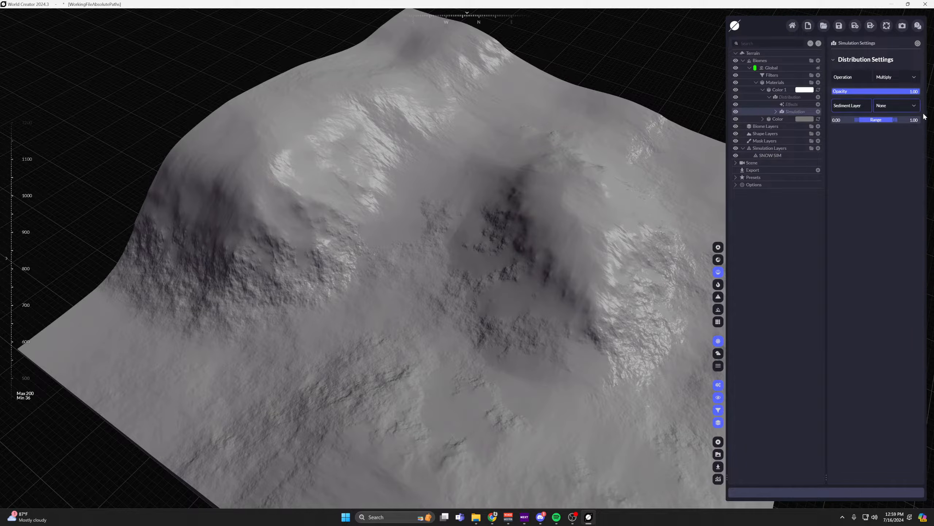
{"action": "left_click", "coordinate": [907, 106]}
{"action": "left_click", "coordinate": [905, 123]}
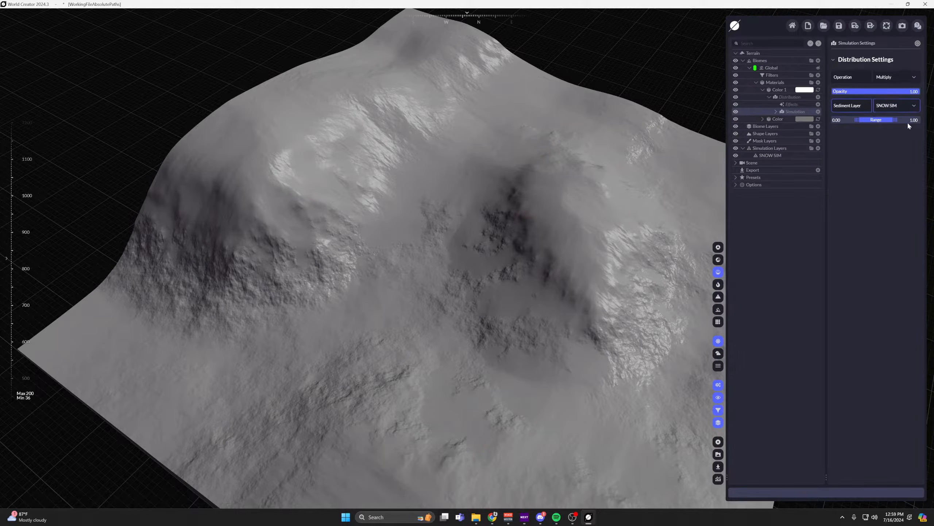
Inspect the snow coverage on the terrain in the fast textured, realistic and Matcap renders.
{"action": "left_click", "coordinate": [718, 259]}
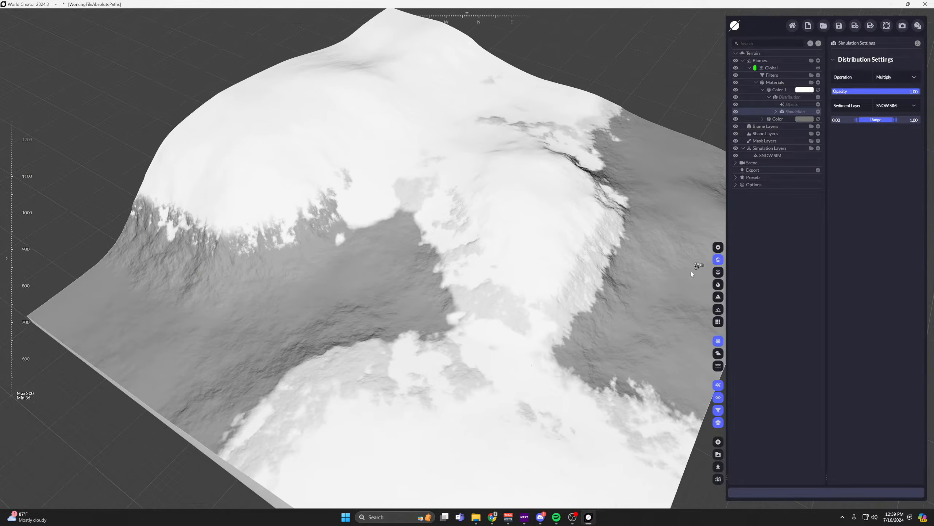
{"action": "left_click", "coordinate": [718, 248]}
{"action": "scroll", "coordinate": [491, 188], "scroll_direction": "down", "scroll_amount": 2}
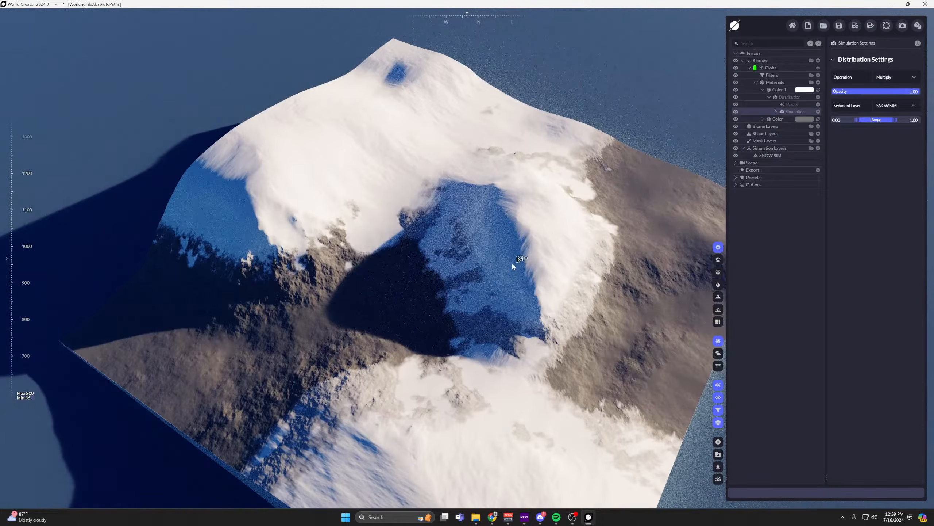
{"action": "scroll", "coordinate": [509, 264], "scroll_direction": "up", "scroll_amount": 1}
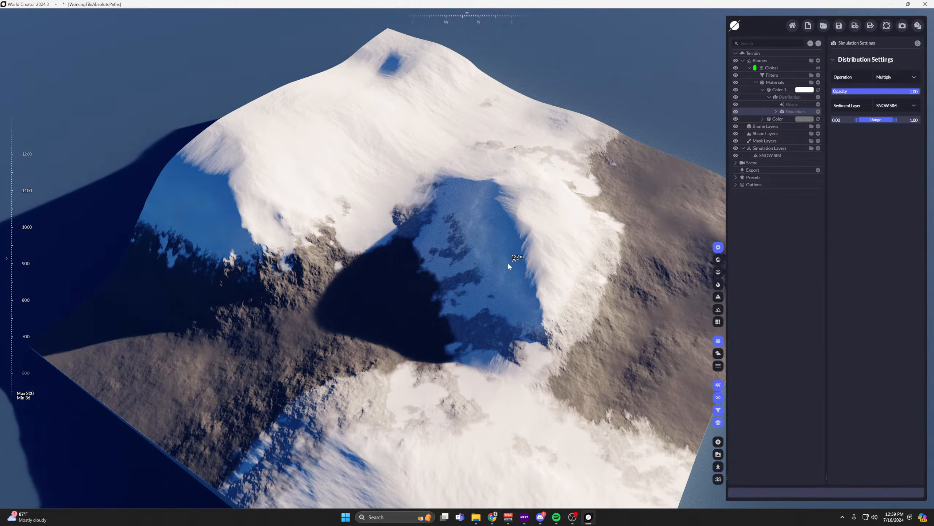
{"action": "middle_click_drag", "start_coordinate": [508, 264], "coordinate": [485, 242]}
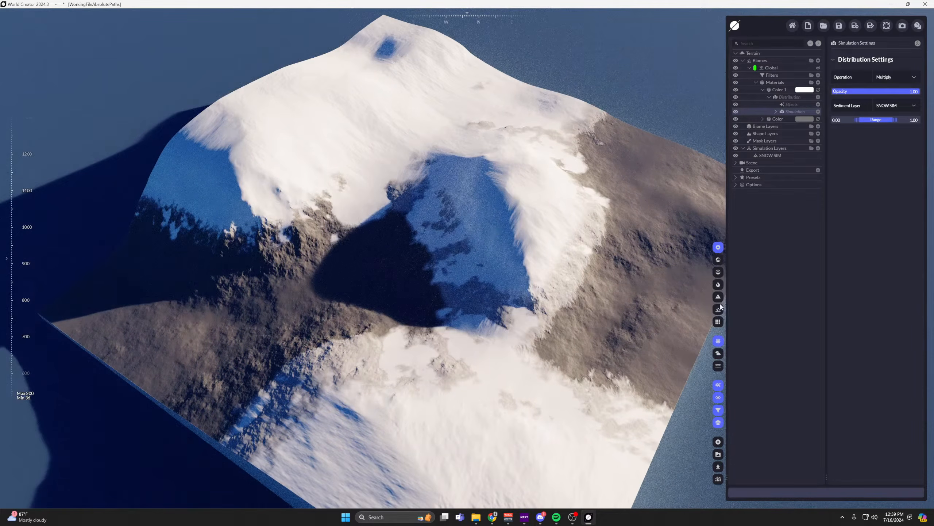
{"action": "left_click", "coordinate": [718, 272]}
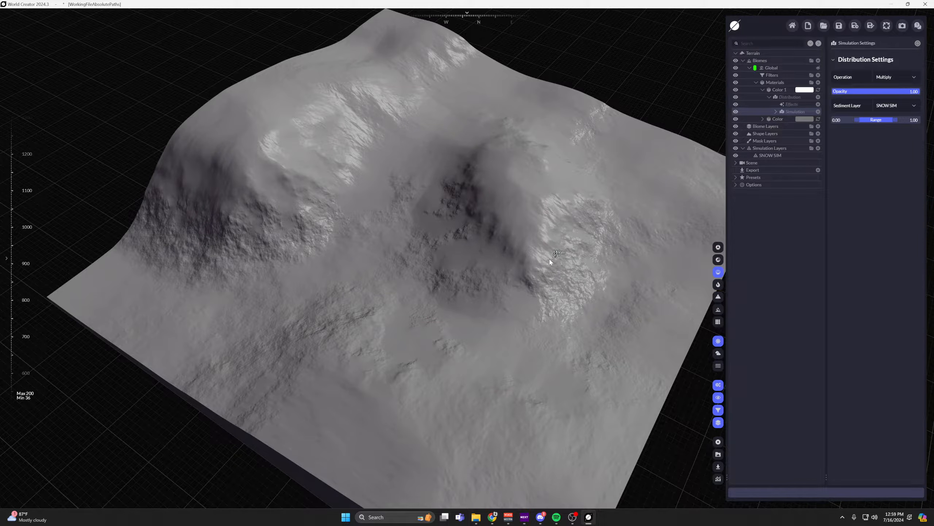
Examine the snow across the terrain and review the parameters of the SNOW SIM simulation layer.
{"action": "scroll", "coordinate": [531, 297], "scroll_direction": "up", "scroll_amount": 4}
{"action": "middle_click_drag", "start_coordinate": [577, 308], "coordinate": [533, 277]}
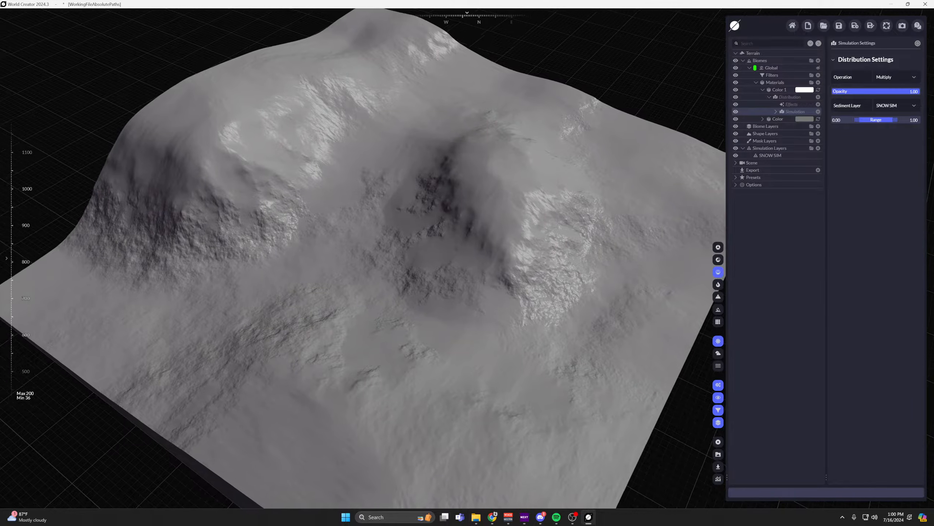
{"action": "right_click_drag", "start_coordinate": [608, 171], "coordinate": [565, 175]}
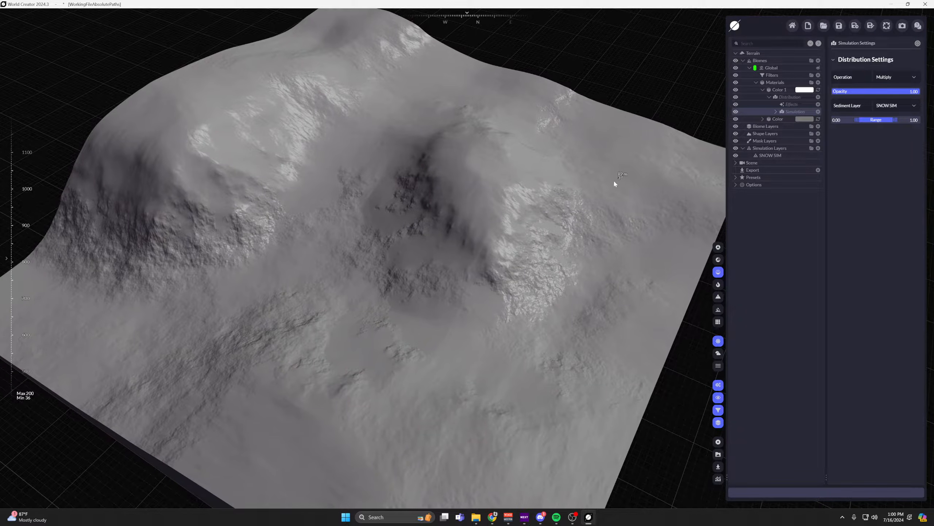
{"action": "scroll", "coordinate": [599, 198], "scroll_direction": "down", "scroll_amount": 1}
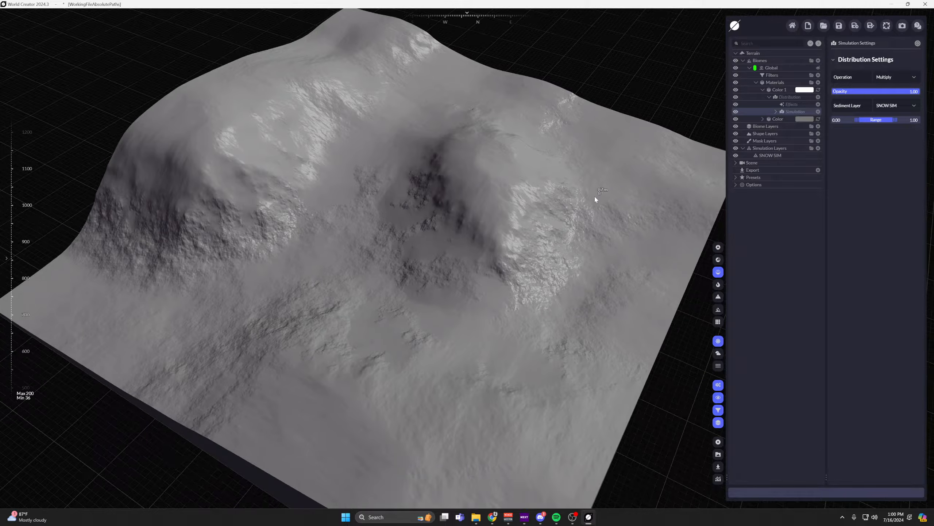
{"action": "middle_click_drag", "start_coordinate": [606, 173], "coordinate": [636, 166]}
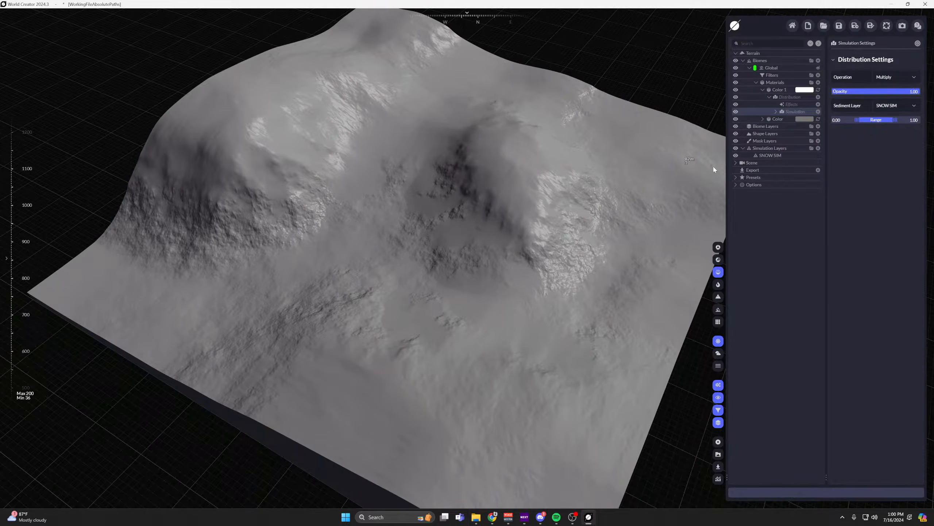
{"action": "left_click", "coordinate": [776, 155]}
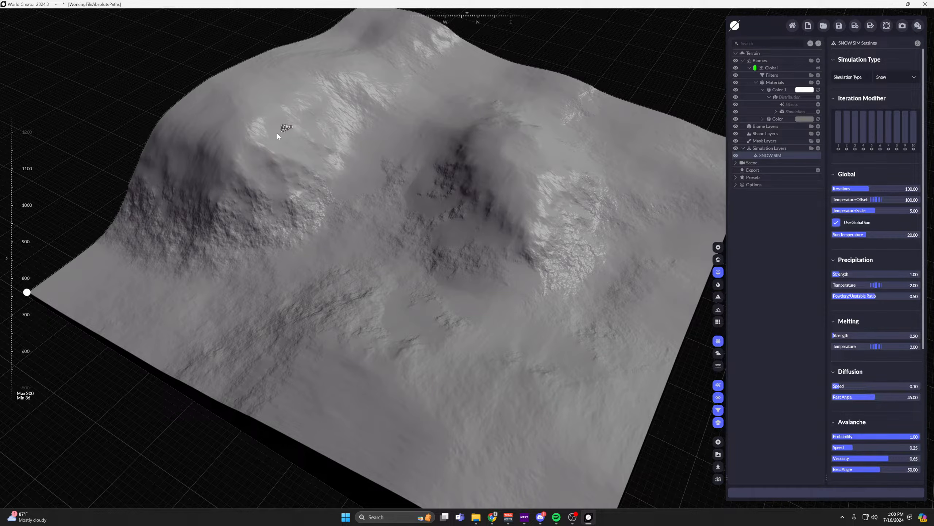
{"action": "scroll", "coordinate": [474, 278], "scroll_direction": "up", "scroll_amount": 6}
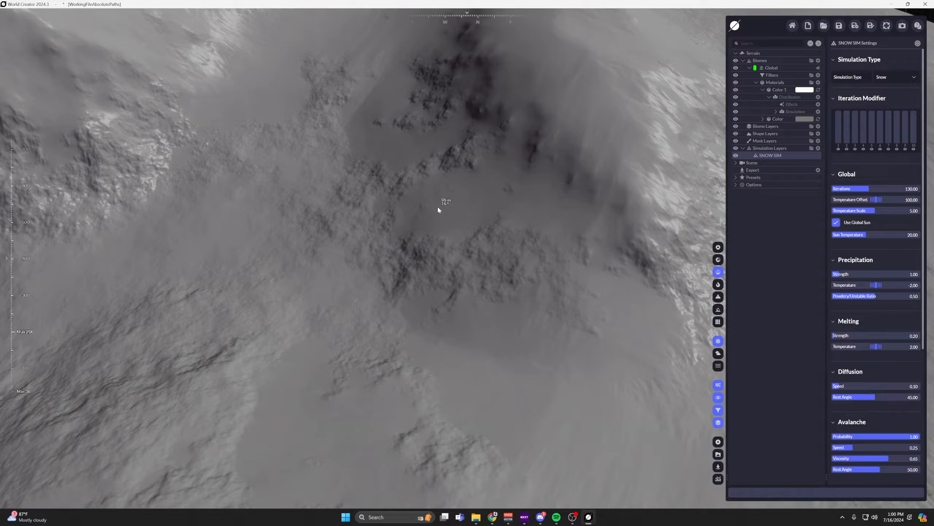
{"action": "scroll", "coordinate": [440, 207], "scroll_direction": "down", "scroll_amount": 3}
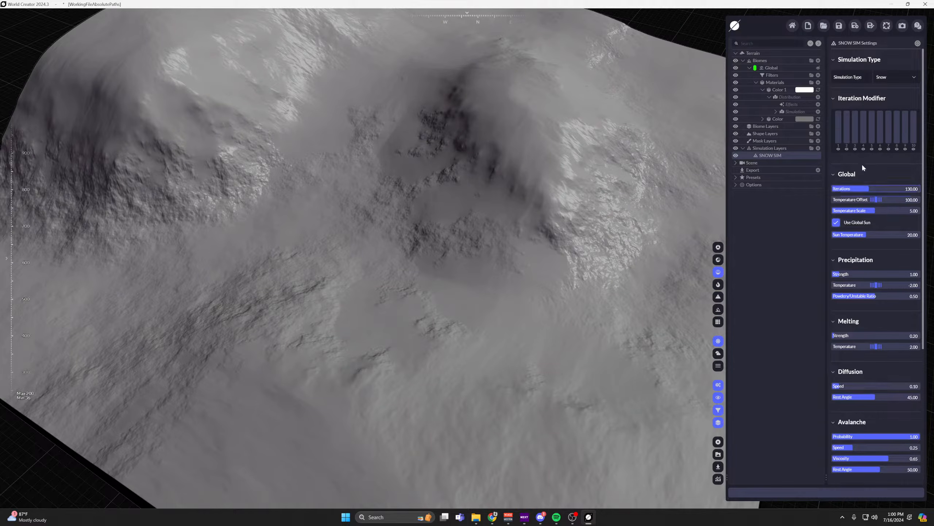
{"action": "scroll", "coordinate": [878, 163], "scroll_direction": "down", "scroll_amount": 3}
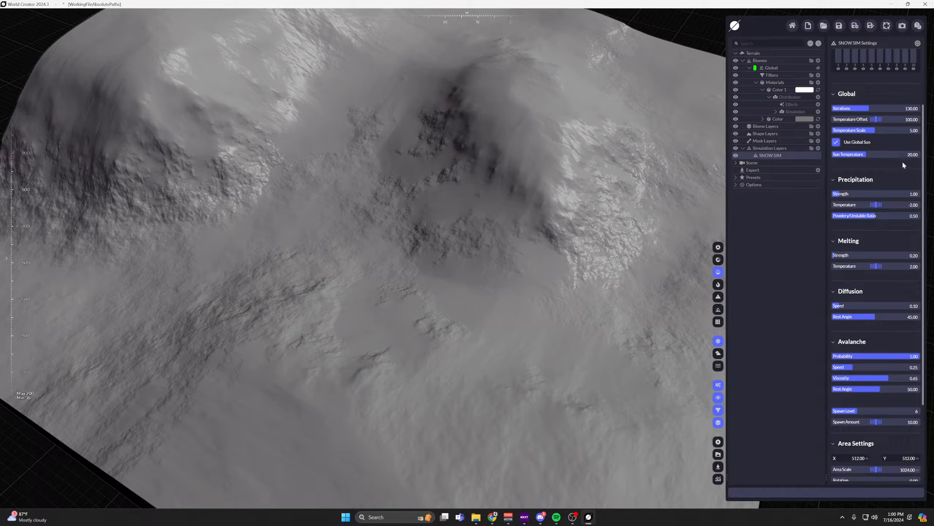
{"action": "scroll", "coordinate": [903, 166], "scroll_direction": "down", "scroll_amount": 1}
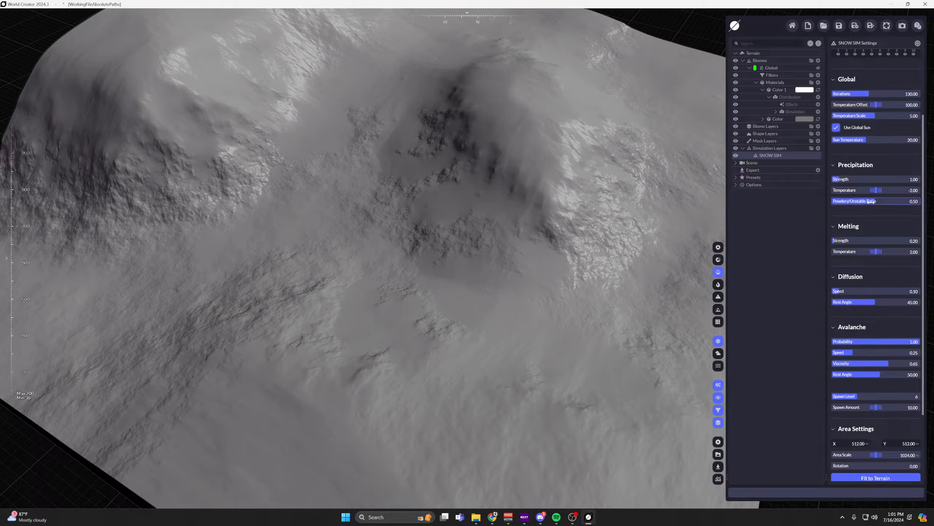
Lower the SNOW SIM layer's Powdery/Unstable Ratio to 0.00 and raise its precipitation Strength to 1.57.
{"action": "left_click_drag", "start_coordinate": [875, 201], "coordinate": [872, 202]}
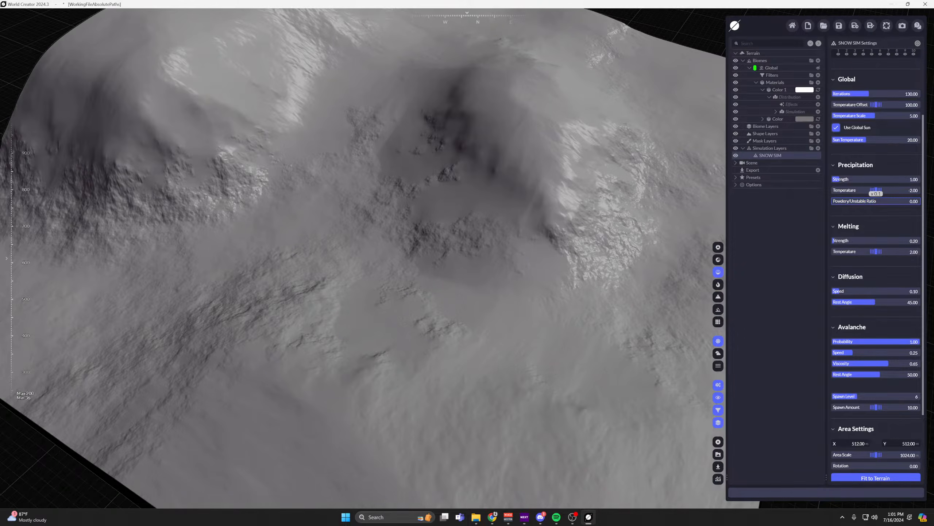
{"action": "left_click_drag", "start_coordinate": [550, 130], "coordinate": [588, 272]}
{"action": "left_click_drag", "start_coordinate": [837, 180], "coordinate": [841, 179]}
{"action": "middle_click_drag", "start_coordinate": [545, 239], "coordinate": [473, 169]}
{"action": "scroll", "coordinate": [479, 173], "scroll_direction": "up", "scroll_amount": 2}
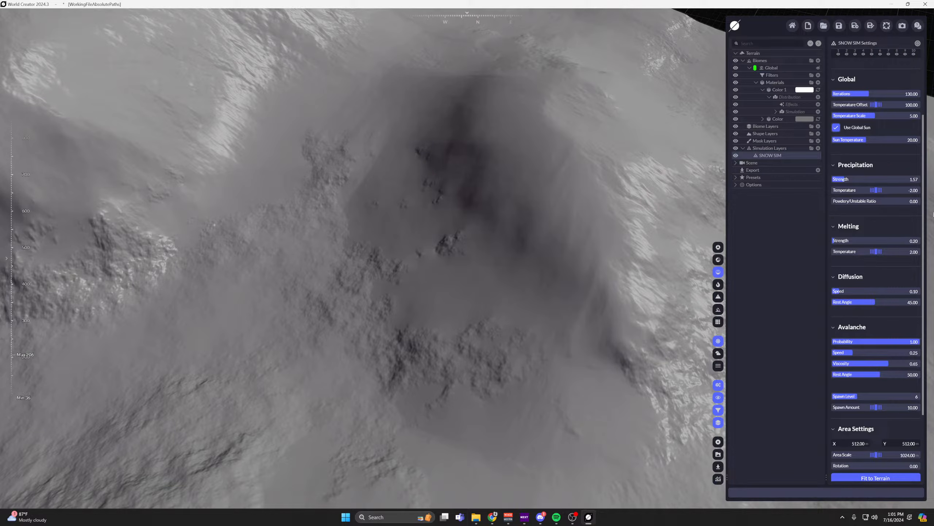
Raise the snow's Powdery/Unstable Ratio to 1.00 and view the effect on the central mountain.
{"action": "left_click_drag", "start_coordinate": [865, 201], "coordinate": [921, 201]}
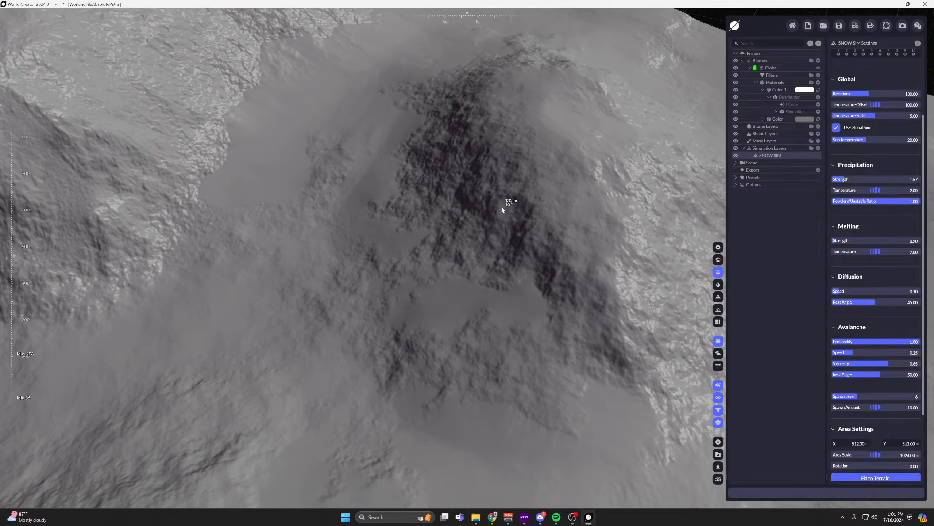
{"action": "middle_click_drag", "start_coordinate": [508, 146], "coordinate": [472, 133]}
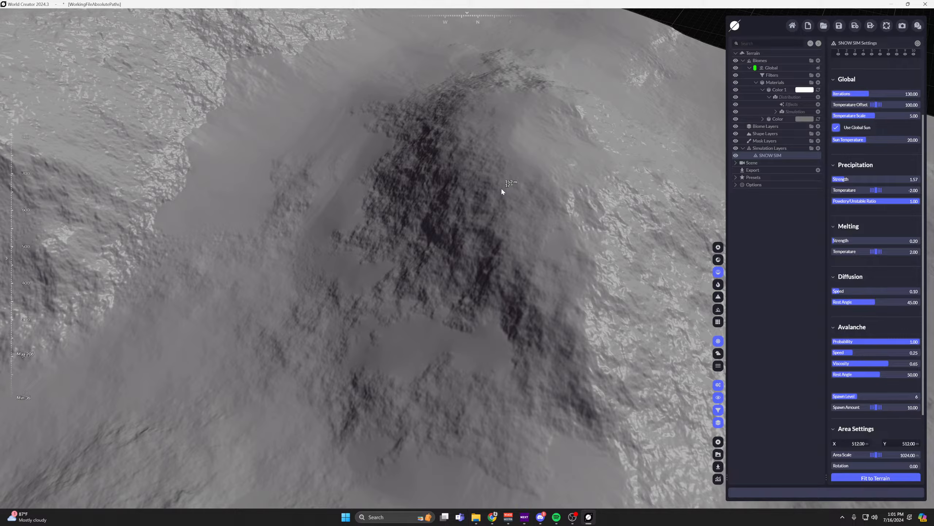
{"action": "middle_click_drag", "start_coordinate": [489, 177], "coordinate": [570, 88]}
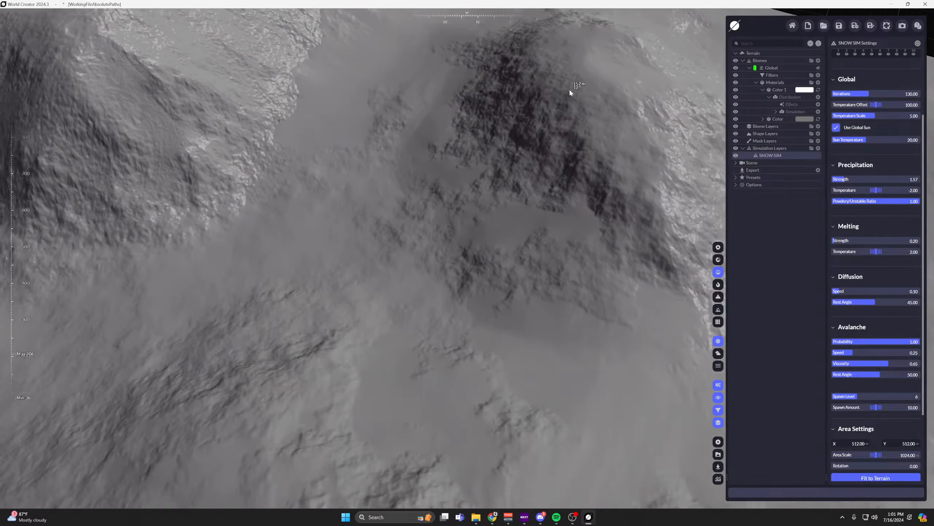
{"action": "middle_click_drag", "start_coordinate": [568, 199], "coordinate": [488, 195]}
{"action": "scroll", "coordinate": [370, 239], "scroll_direction": "down", "scroll_amount": 4}
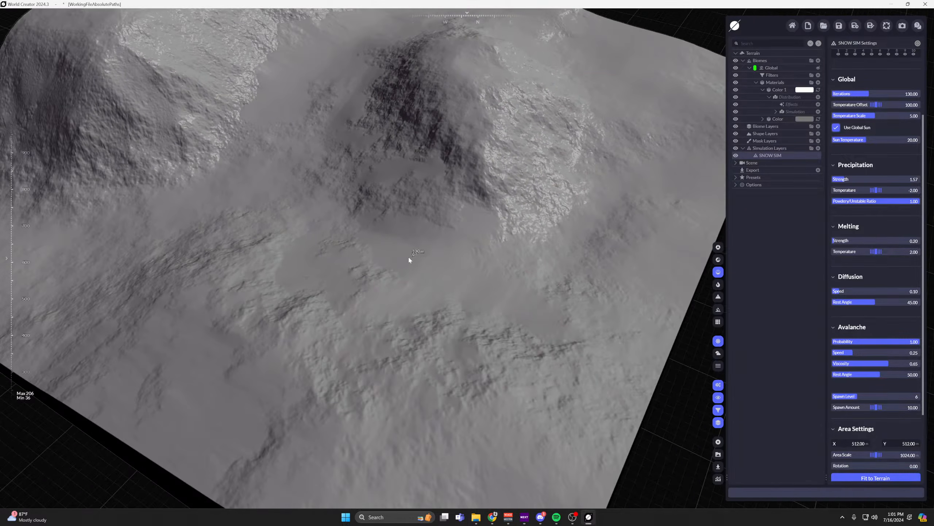
Examine the snow texture up close on the neighbouring mountain's slopes and in the valley between the peaks.
{"action": "middle_click_drag", "start_coordinate": [408, 255], "coordinate": [493, 302]}
{"action": "scroll", "coordinate": [471, 230], "scroll_direction": "up", "scroll_amount": 2}
{"action": "middle_click_drag", "start_coordinate": [472, 232], "coordinate": [518, 287]}
{"action": "scroll", "coordinate": [441, 217], "scroll_direction": "up", "scroll_amount": 2}
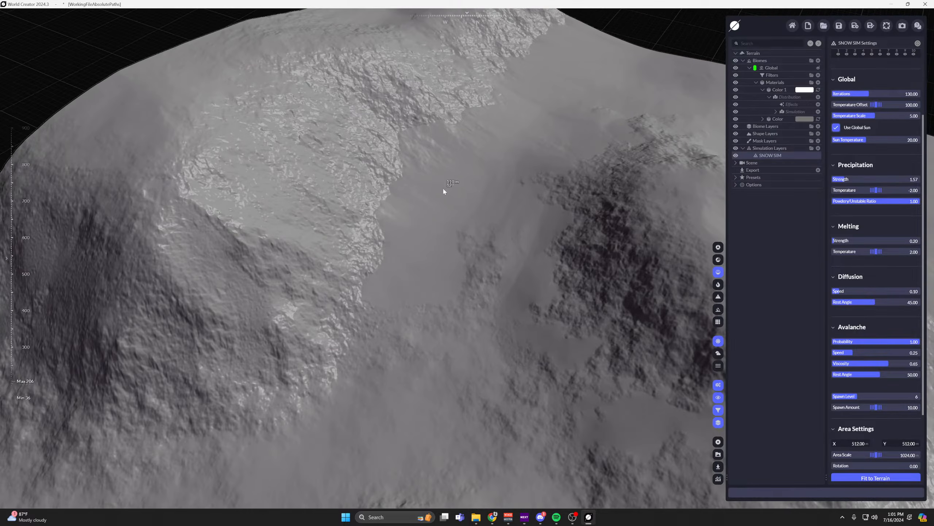
{"action": "middle_click_drag", "start_coordinate": [444, 192], "coordinate": [476, 198]}
{"action": "scroll", "coordinate": [475, 198], "scroll_direction": "up", "scroll_amount": 1}
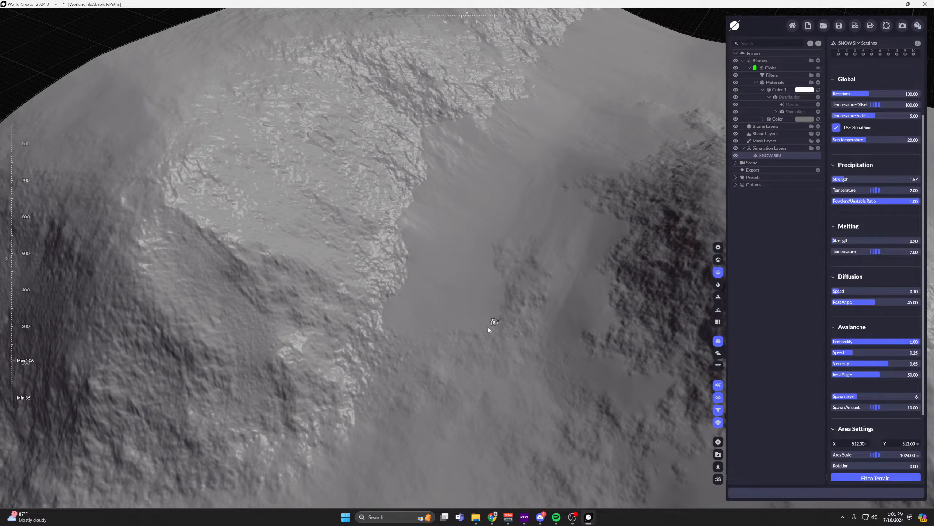
{"action": "middle_click_drag", "start_coordinate": [488, 326], "coordinate": [509, 251]}
{"action": "middle_click_drag", "start_coordinate": [464, 146], "coordinate": [501, 154]}
{"action": "scroll", "coordinate": [501, 155], "scroll_direction": "down", "scroll_amount": 3}
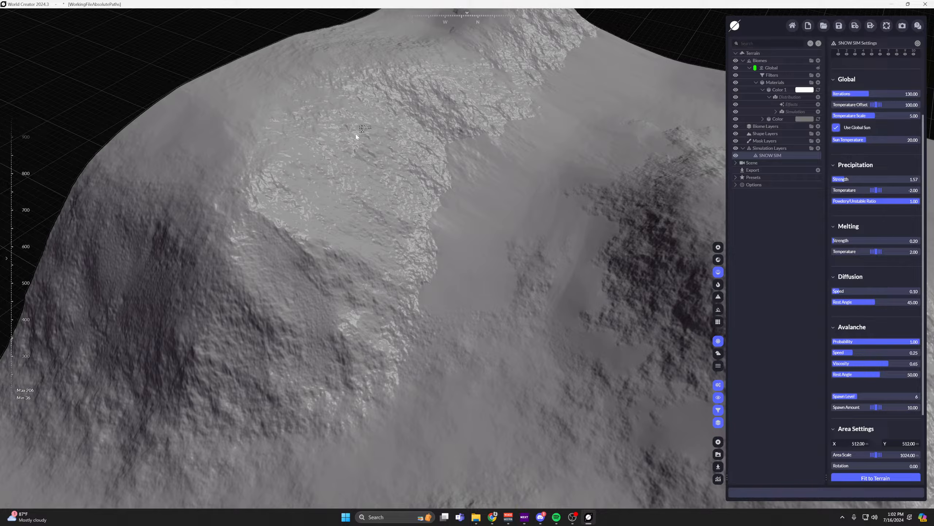
Compare the snow at a Powdery/Unstable Ratio of 0.00 and again at 1.00.
{"action": "left_click_drag", "start_coordinate": [876, 201], "coordinate": [832, 201]}
{"action": "scroll", "coordinate": [644, 196], "scroll_direction": "down", "scroll_amount": 1}
{"action": "middle_click_drag", "start_coordinate": [635, 197], "coordinate": [644, 156]}
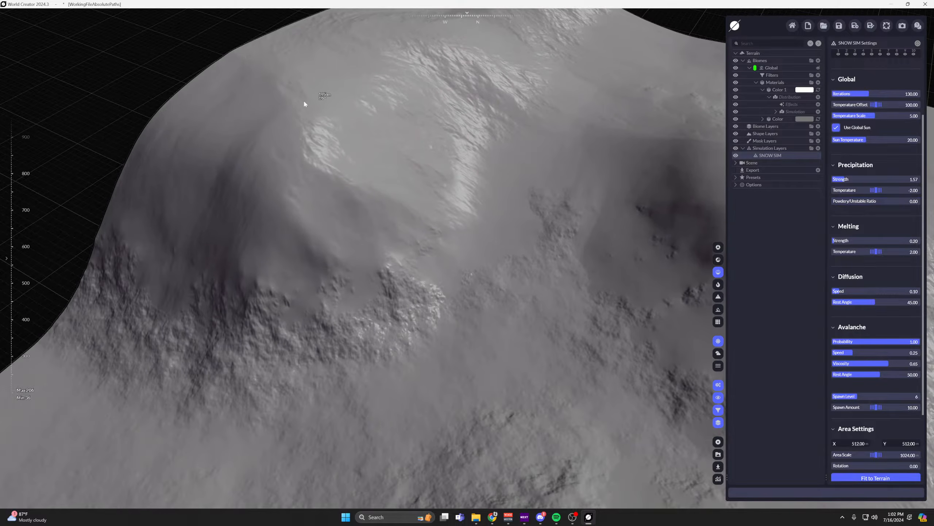
{"action": "middle_click_drag", "start_coordinate": [355, 182], "coordinate": [386, 174]}
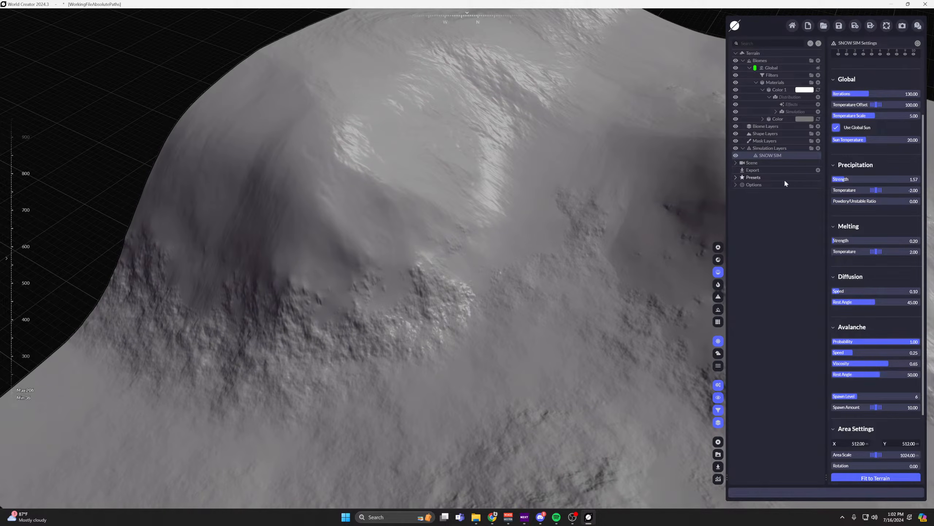
{"action": "left_click_drag", "start_coordinate": [832, 201], "coordinate": [906, 201]}
{"action": "left_click_drag", "start_coordinate": [840, 202], "coordinate": [857, 203]}
{"action": "middle_click_drag", "start_coordinate": [510, 164], "coordinate": [477, 164]}
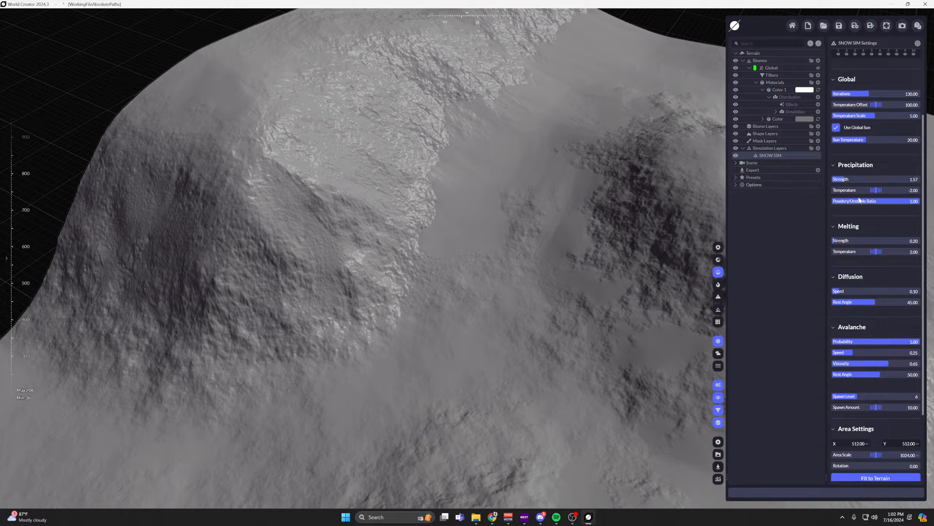
Reset the snow's Powdery/Unstable Ratio to its default of 0.50.
{"action": "right_click", "coordinate": [898, 203]}
{"action": "middle_click_drag", "start_coordinate": [598, 239], "coordinate": [557, 234]}
{"action": "scroll", "coordinate": [586, 246], "scroll_direction": "down", "scroll_amount": 2}
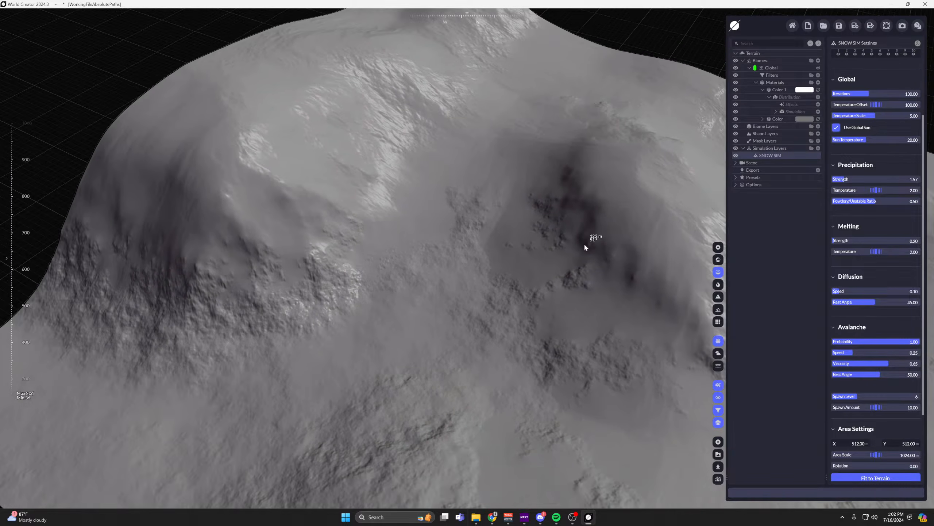
{"action": "scroll", "coordinate": [462, 241], "scroll_direction": "down", "scroll_amount": 2}
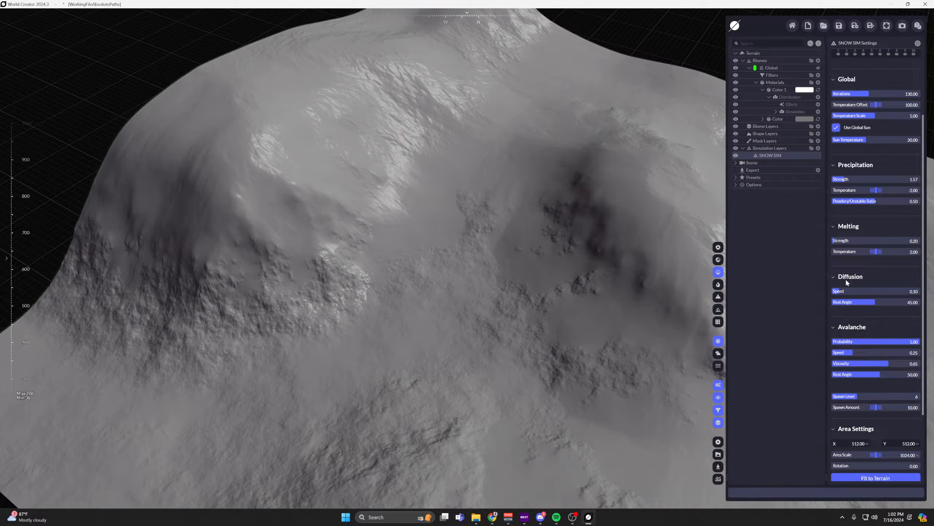
Set the snow's diffusion Speed to 1.00 and lower its diffusion Rest Angle to 20.35.
{"action": "left_click_drag", "start_coordinate": [840, 291], "coordinate": [921, 291]}
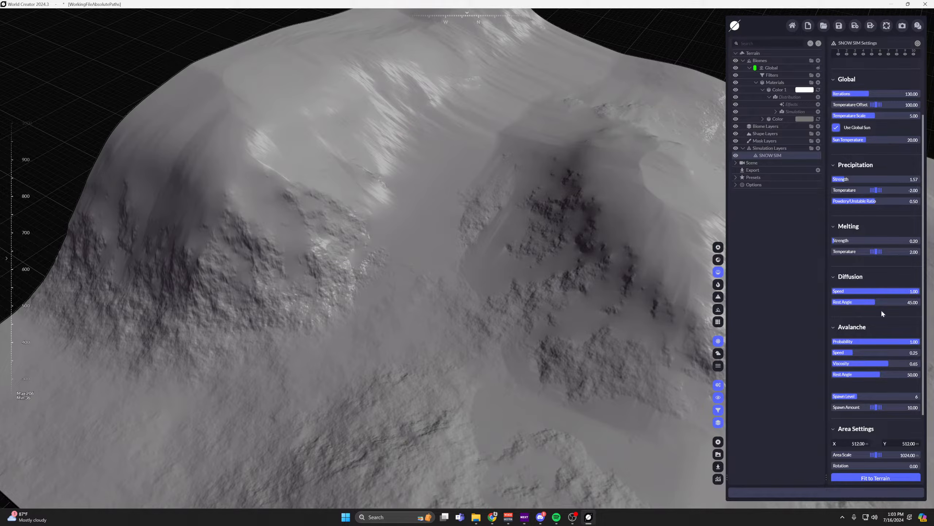
{"action": "left_click_drag", "start_coordinate": [874, 302], "coordinate": [854, 303]}
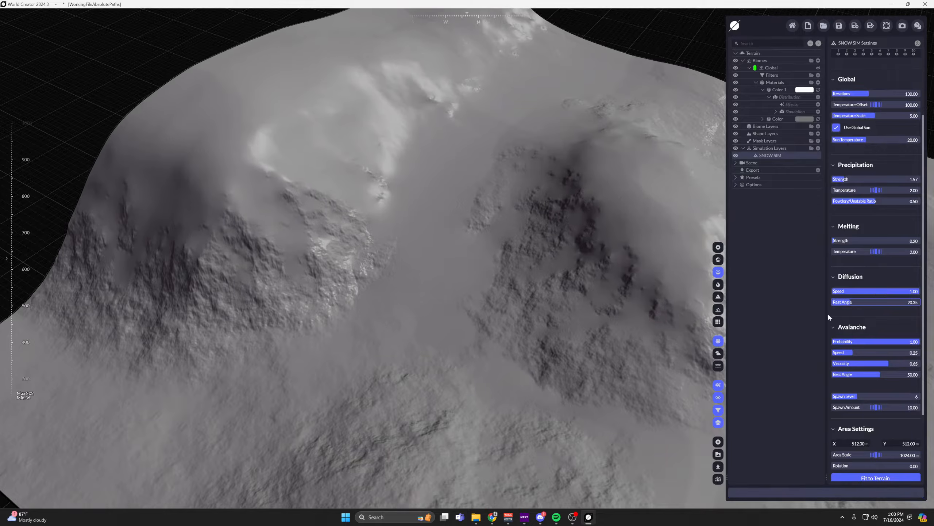
{"action": "middle_click_drag", "start_coordinate": [530, 310], "coordinate": [401, 292]}
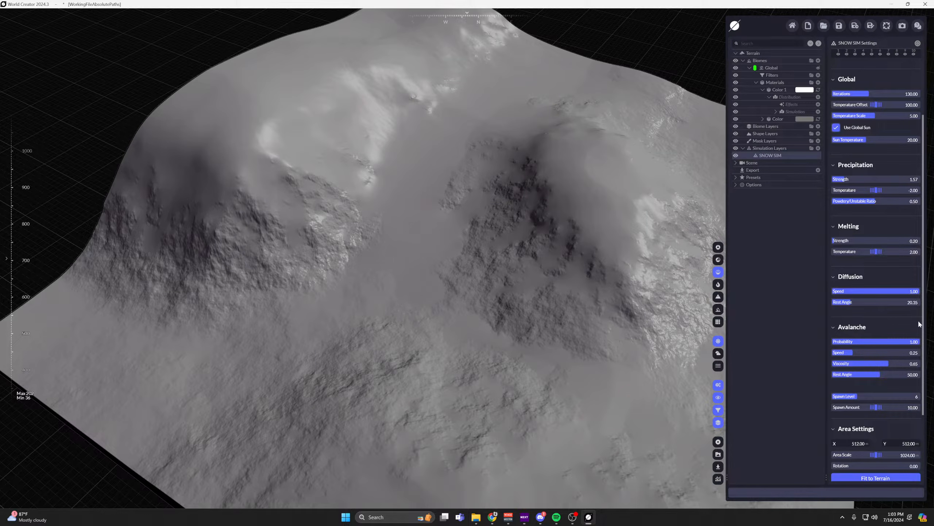
Try a diffusion Speed of 0.05 for the snow and settle on 0.49.
{"action": "left_click_drag", "start_coordinate": [903, 290], "coordinate": [819, 291]}
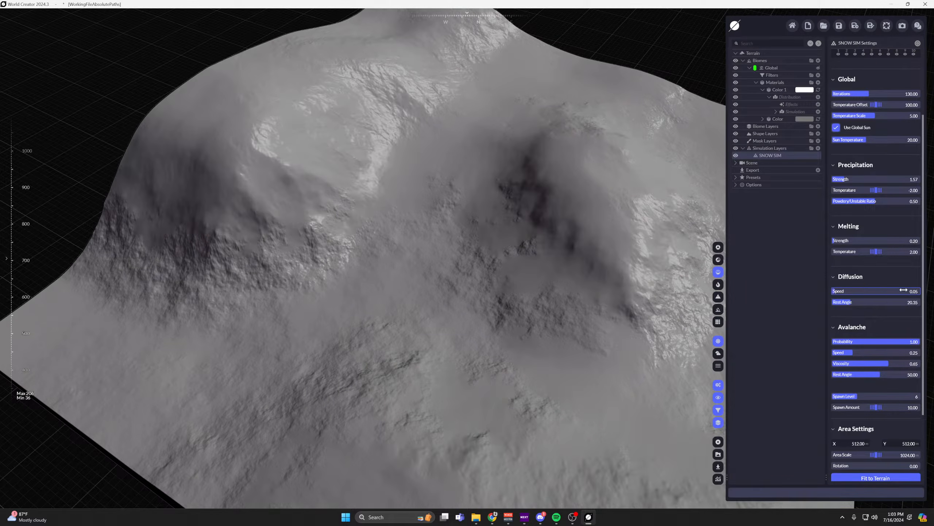
{"action": "middle_click_drag", "start_coordinate": [660, 276], "coordinate": [649, 269]}
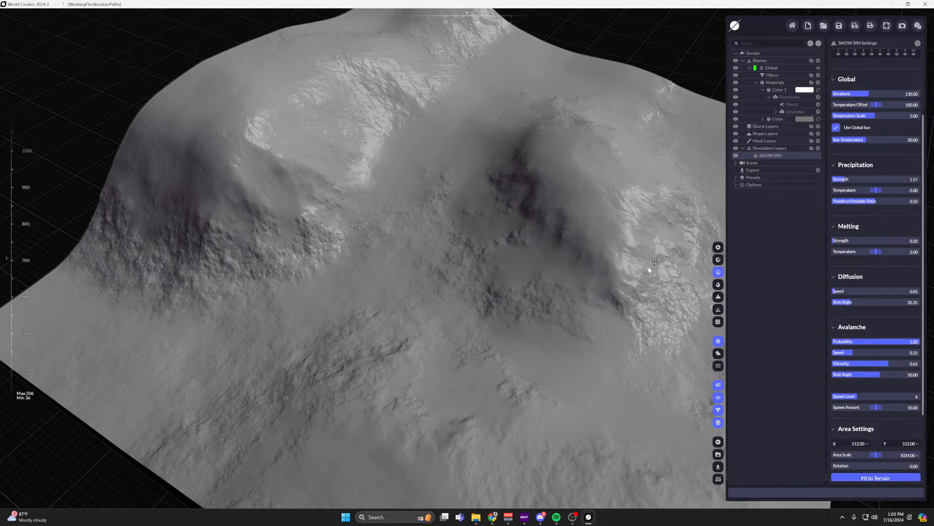
{"action": "left_click_drag", "start_coordinate": [845, 290], "coordinate": [893, 292]}
{"action": "scroll", "coordinate": [484, 266], "scroll_direction": "up", "scroll_amount": 5}
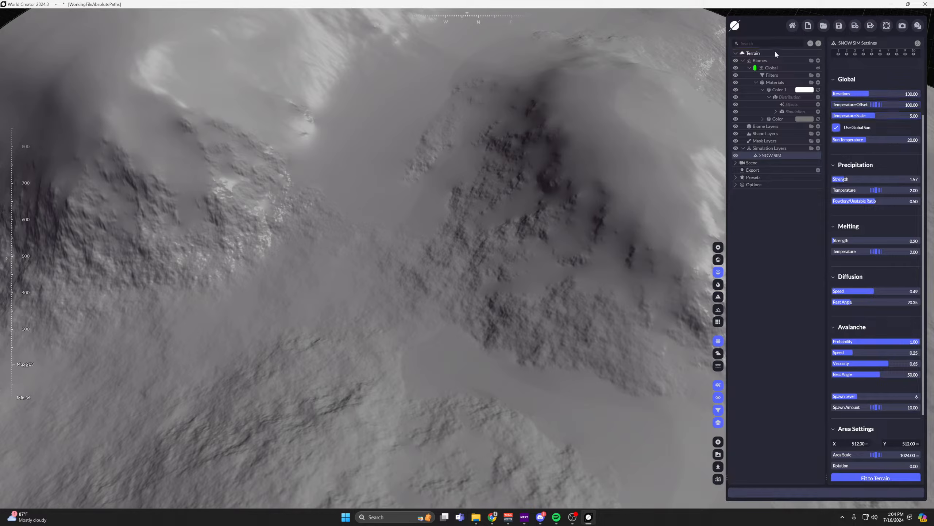
Try terrain Precision values of 1/2 Meter and 1/4 Meter, and return it to 1 Meter.
{"action": "left_click", "coordinate": [753, 53]}
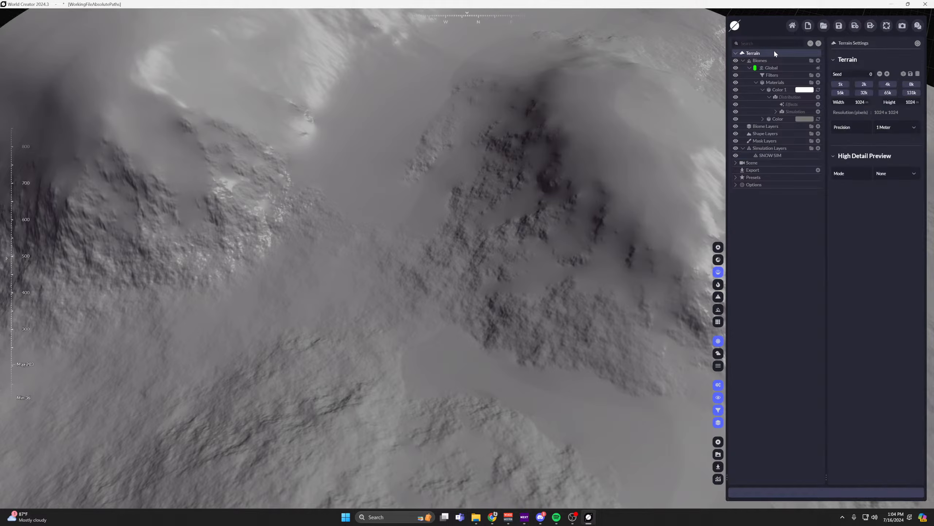
{"action": "scroll", "coordinate": [573, 179], "scroll_direction": "down", "scroll_amount": 2}
{"action": "scroll", "coordinate": [572, 179], "scroll_direction": "down", "scroll_amount": 5}
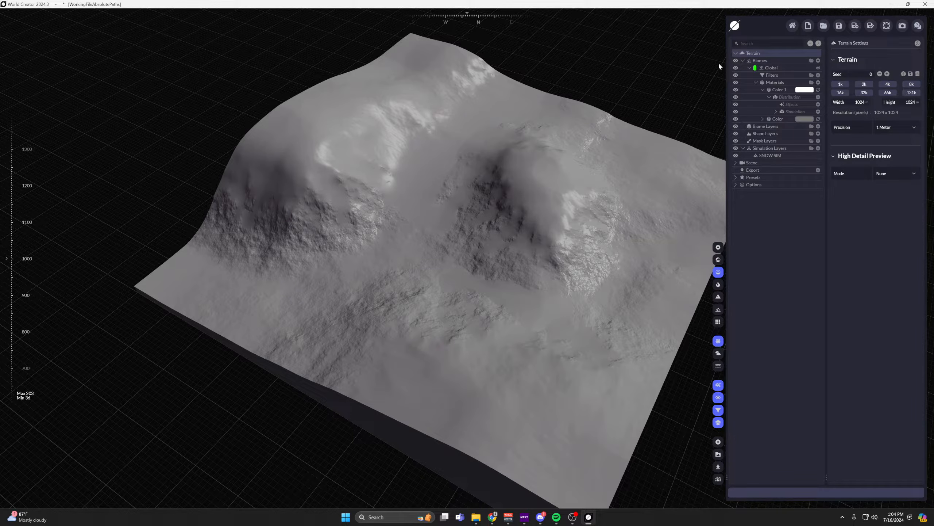
{"action": "scroll", "coordinate": [656, 147], "scroll_direction": "down", "scroll_amount": 1}
{"action": "middle_click_drag", "start_coordinate": [656, 148], "coordinate": [582, 163]}
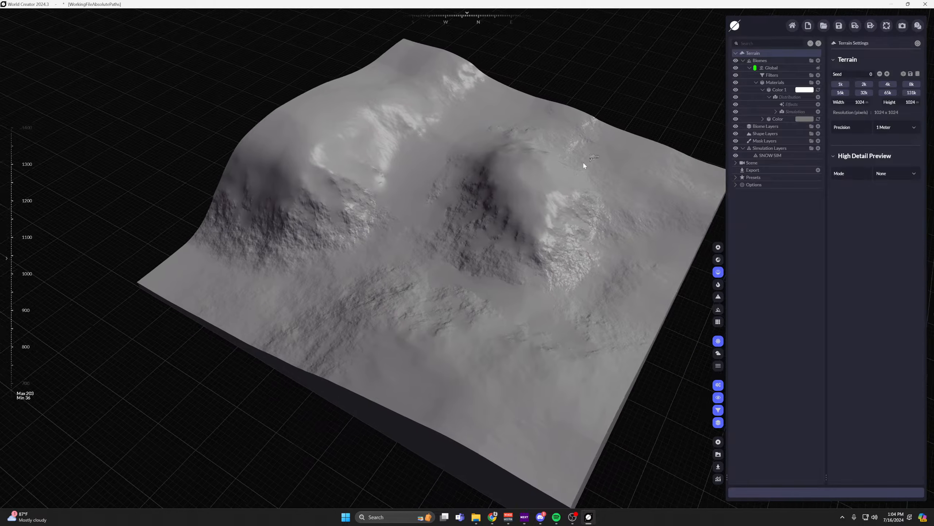
{"action": "scroll", "coordinate": [575, 165], "scroll_direction": "up", "scroll_amount": 2}
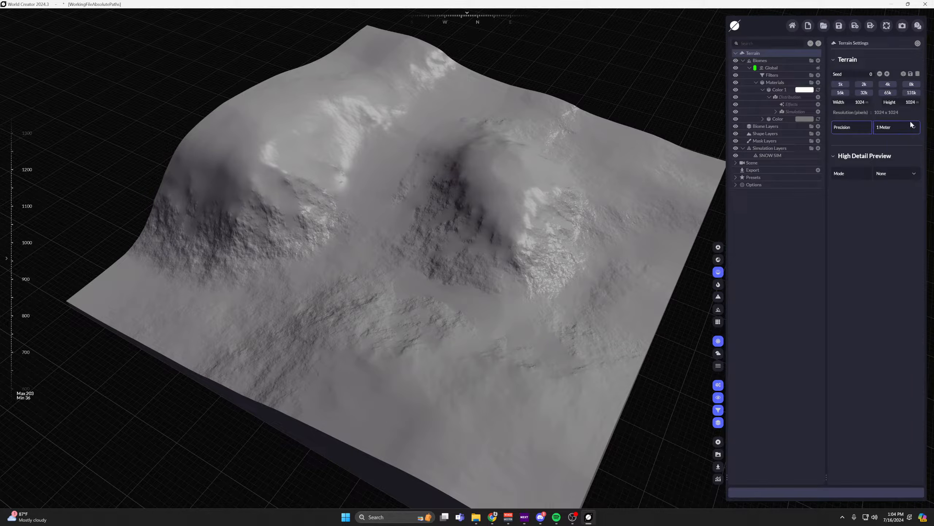
{"action": "left_click", "coordinate": [897, 127]}
{"action": "left_click", "coordinate": [905, 180]}
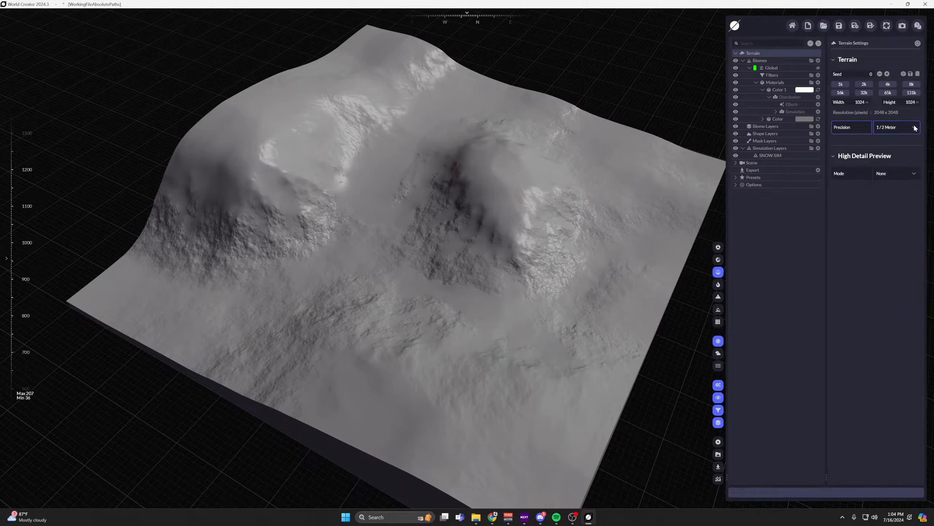
{"action": "left_click", "coordinate": [913, 128]}
{"action": "left_click", "coordinate": [901, 174]}
{"action": "left_click", "coordinate": [912, 128]}
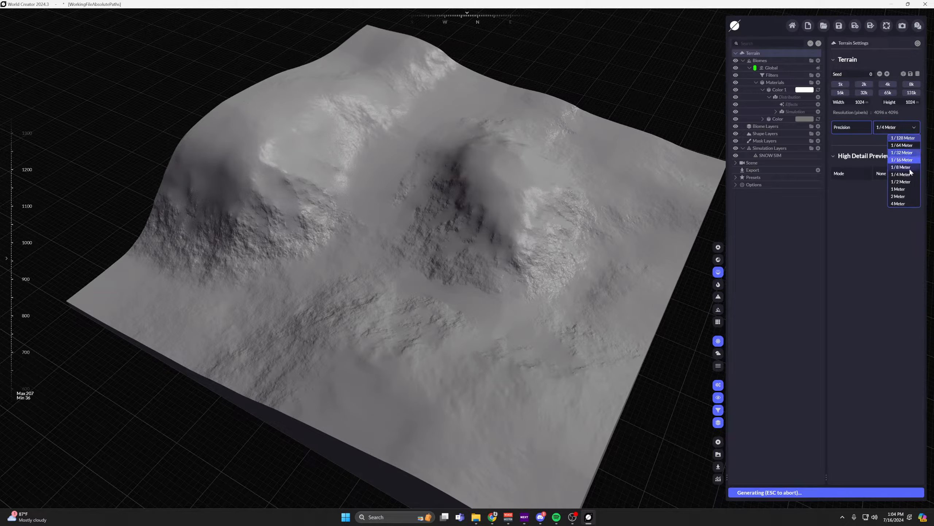
{"action": "left_click", "coordinate": [903, 189]}
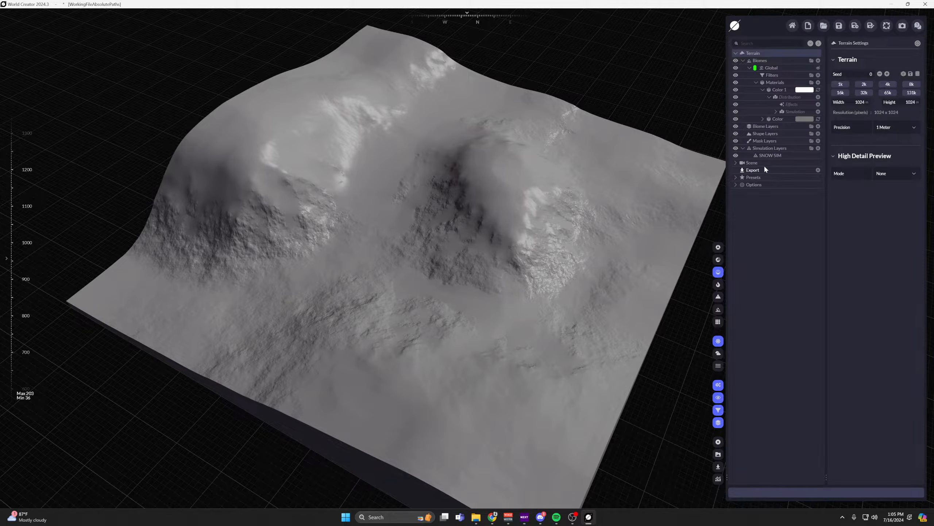
Open the SNOW SIM layer's settings and show the terrain with its material colours.
{"action": "left_click", "coordinate": [771, 155]}
{"action": "scroll", "coordinate": [501, 183], "scroll_direction": "up", "scroll_amount": 5}
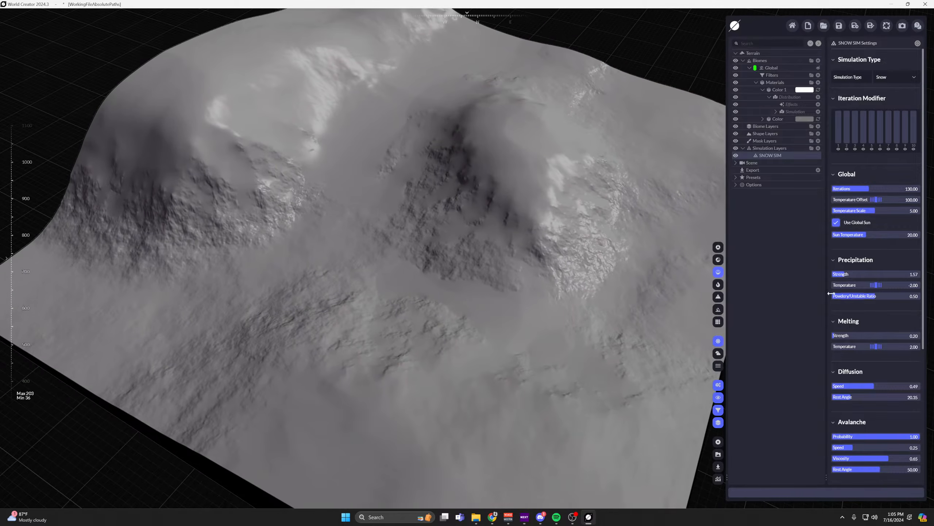
{"action": "scroll", "coordinate": [894, 309], "scroll_direction": "down", "scroll_amount": 2}
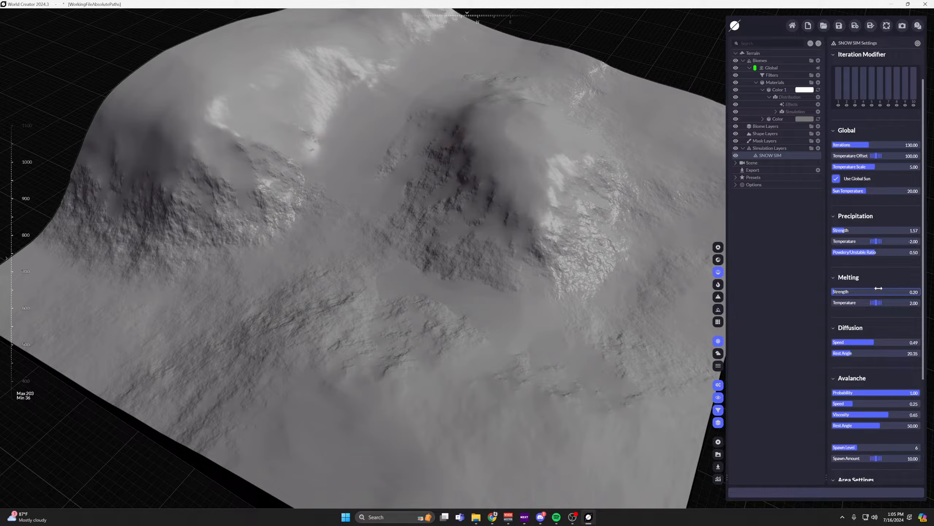
{"action": "scroll", "coordinate": [885, 313], "scroll_direction": "down", "scroll_amount": 3}
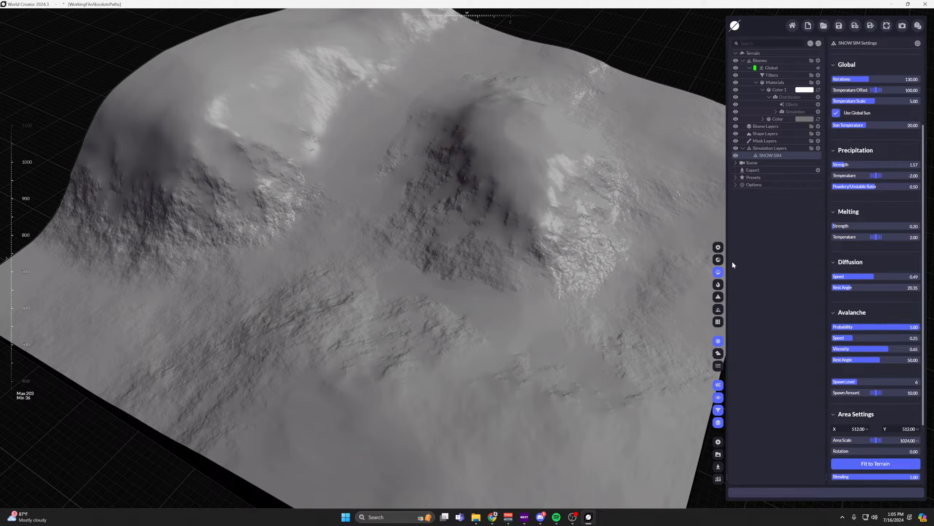
{"action": "left_click", "coordinate": [718, 260]}
{"action": "middle_click_drag", "start_coordinate": [494, 209], "coordinate": [545, 270]}
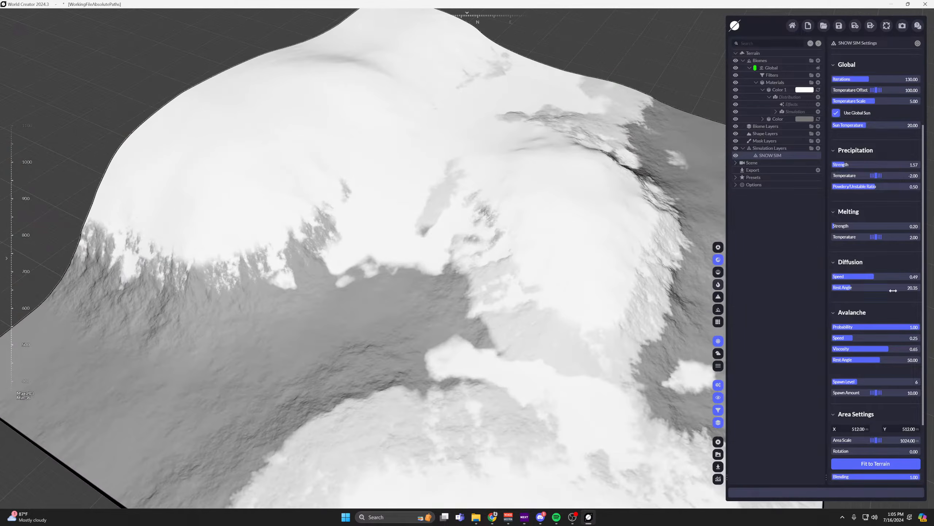
Try a diffusion Rest Angle of 90.00 for the snow and reset diffusion Rest Angle and Speed to their defaults of 45.00 and 0.10.
{"action": "left_click_drag", "start_coordinate": [876, 288], "coordinate": [920, 288]}
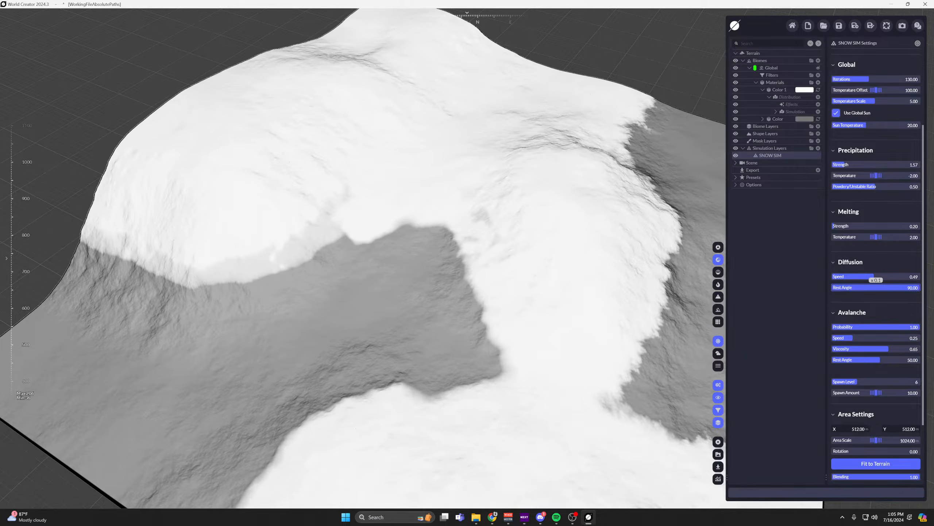
{"action": "middle_click_drag", "start_coordinate": [572, 288], "coordinate": [524, 288]}
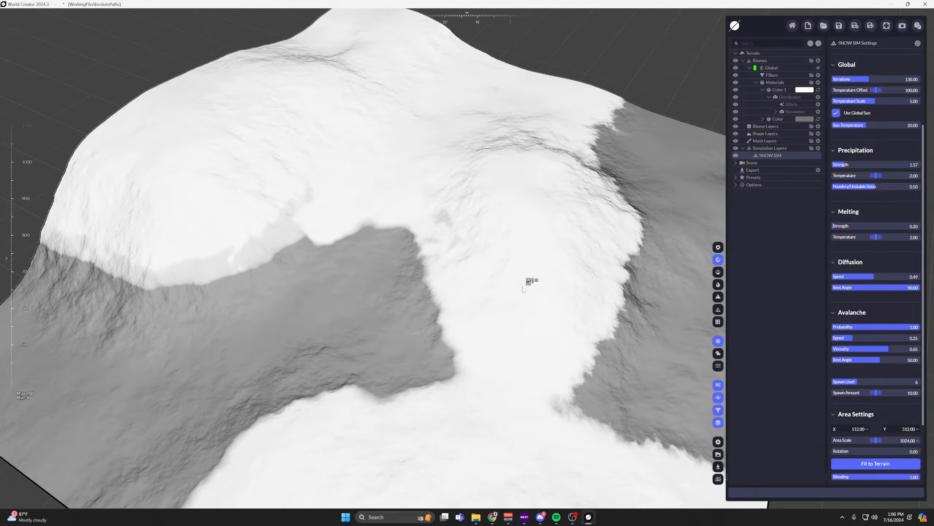
{"action": "mouse_move", "coordinate": [890, 276]}
{"action": "left_mouse_down"}
{"action": "mouse_move", "coordinate": [855, 275]}
{"action": "mouse_move", "coordinate": [920, 275]}
{"action": "mouse_move", "coordinate": [894, 287]}
{"action": "left_mouse_up"}
{"action": "right_click", "coordinate": [894, 287]}
{"action": "right_click", "coordinate": [861, 278]}
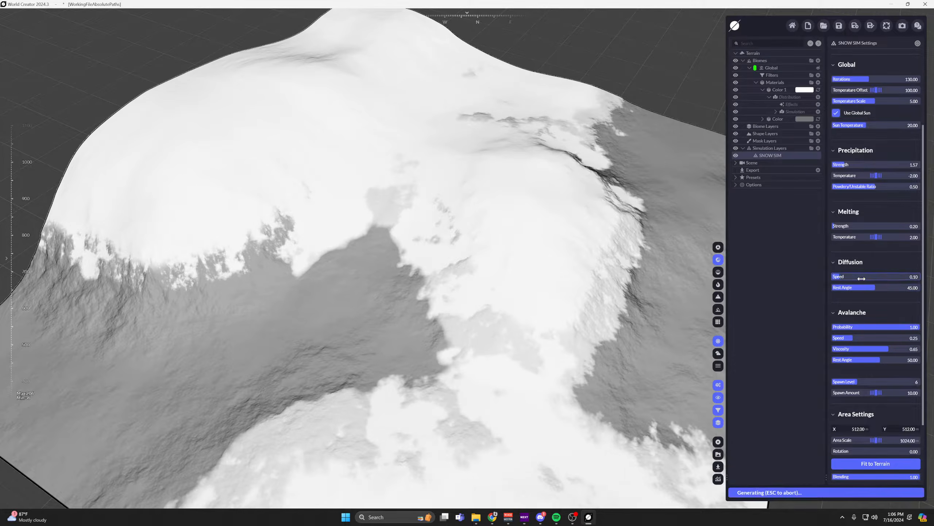
{"action": "scroll", "coordinate": [507, 238], "scroll_direction": "down", "scroll_amount": 1}
{"action": "middle_click_drag", "start_coordinate": [507, 238], "coordinate": [525, 223]}
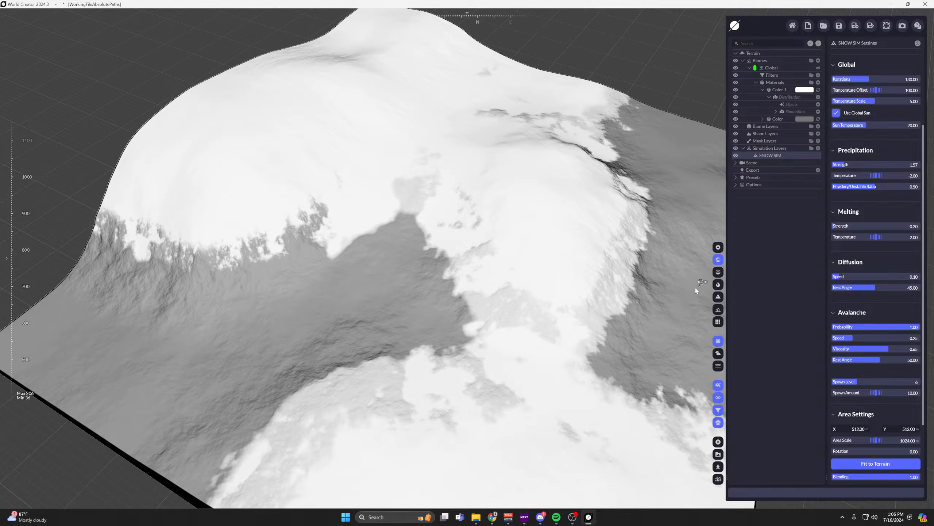
Return to the grey shaded view without material colours and set the snow's Powdery/Unstable Ratio to 0.80.
{"action": "left_click", "coordinate": [718, 272]}
{"action": "scroll", "coordinate": [464, 205], "scroll_direction": "up", "scroll_amount": 2}
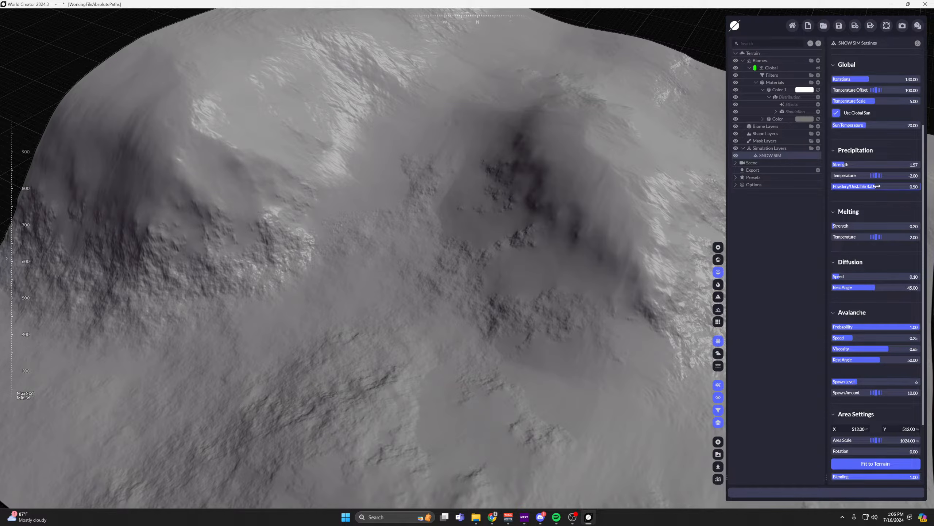
{"action": "left_click_drag", "start_coordinate": [877, 186], "coordinate": [901, 186]}
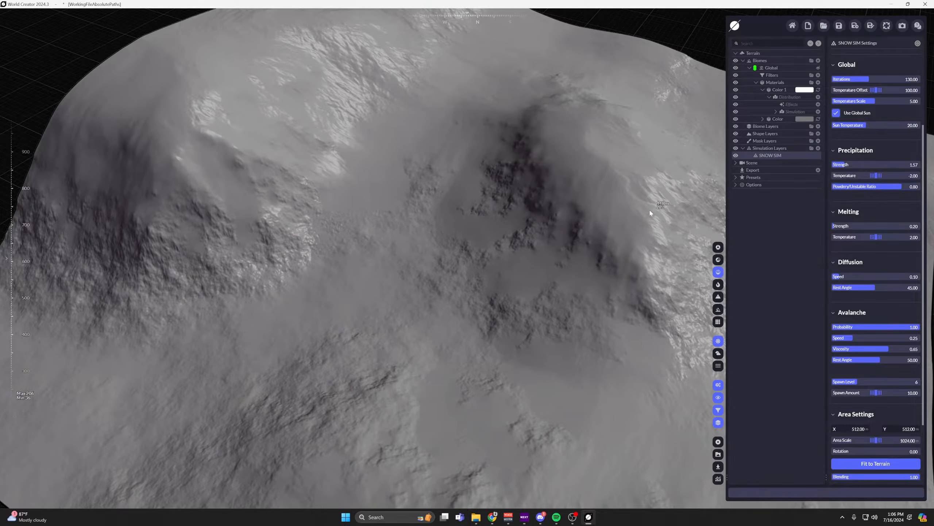
{"action": "middle_click_drag", "start_coordinate": [589, 210], "coordinate": [568, 213]}
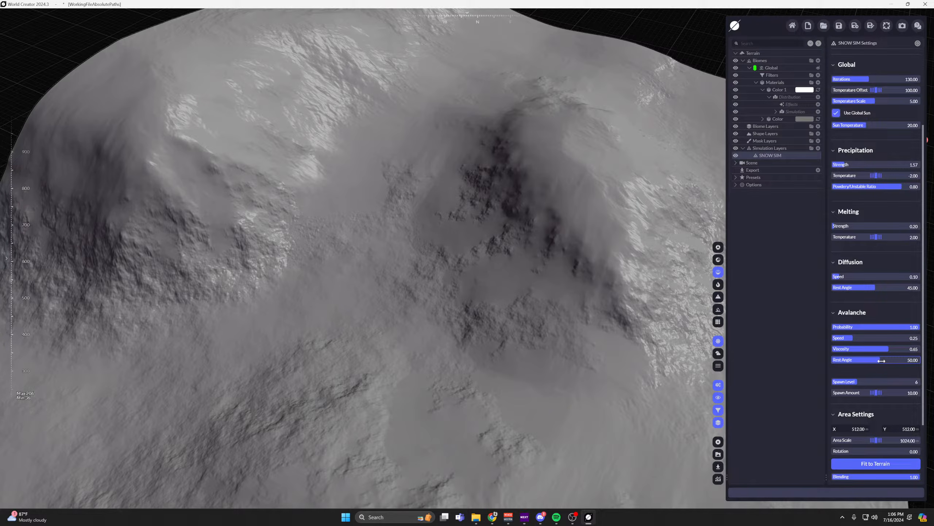
Lower the snow's avalanche Rest Angle to 23.81 and its avalanche Probability to 0.00.
{"action": "left_click_drag", "start_coordinate": [882, 360], "coordinate": [772, 356]}
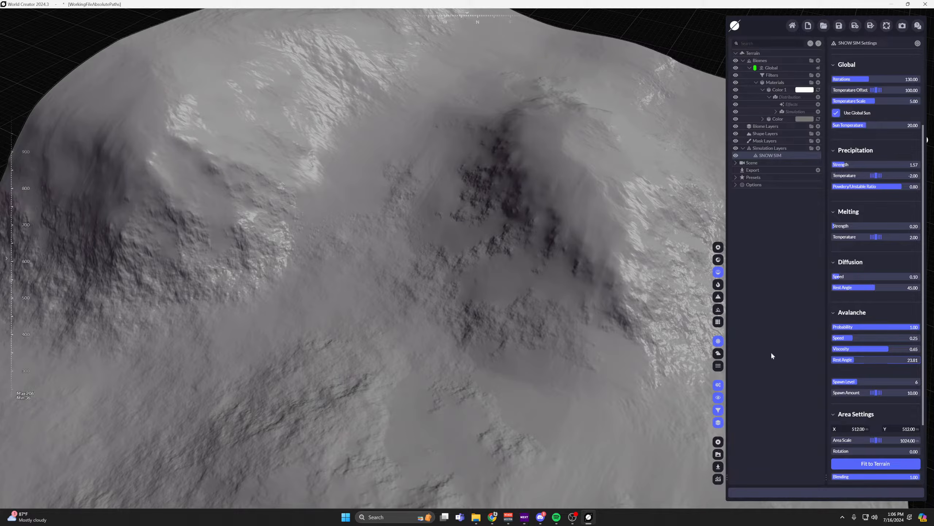
{"action": "scroll", "coordinate": [521, 326], "scroll_direction": "down", "scroll_amount": 5}
{"action": "scroll", "coordinate": [468, 224], "scroll_direction": "up", "scroll_amount": 5}
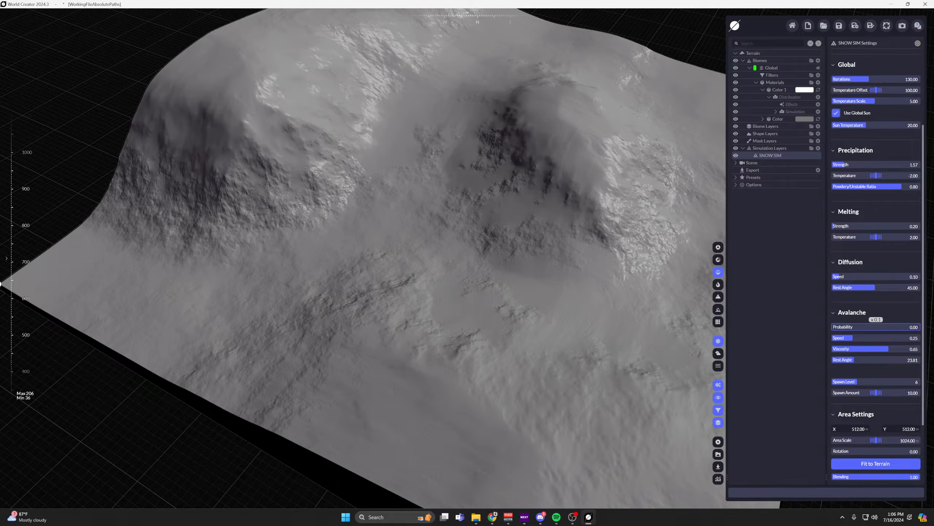
{"action": "left_click_drag", "start_coordinate": [848, 327], "coordinate": [832, 327]}
{"action": "left_click_drag", "start_coordinate": [644, 257], "coordinate": [643, 286]}
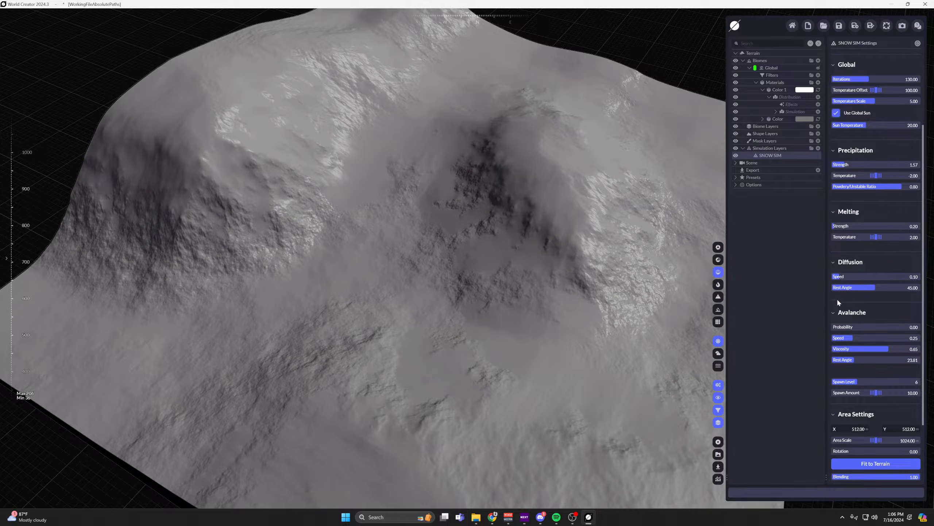
Set the snow's diffusion Rest Angle to 50.14.
{"action": "mouse_move", "coordinate": [840, 288]}
{"action": "left_mouse_down"}
{"action": "mouse_move", "coordinate": [804, 288]}
{"action": "mouse_move", "coordinate": [843, 288]}
{"action": "mouse_move", "coordinate": [832, 287]}
{"action": "left_mouse_up"}
{"action": "scroll", "coordinate": [478, 239], "scroll_direction": "up", "scroll_amount": 3}
{"action": "scroll", "coordinate": [489, 239], "scroll_direction": "down", "scroll_amount": 5}
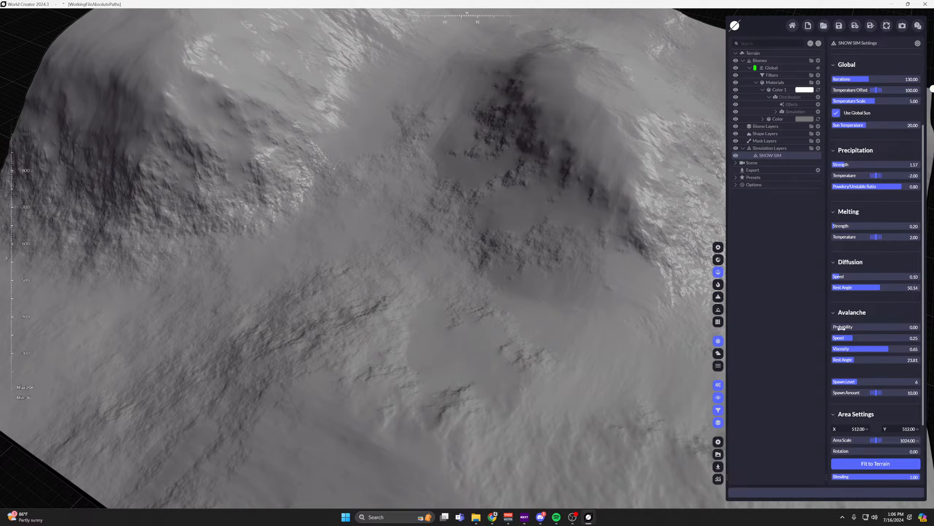
Set the snow's avalanche Probability to 0.80 and its avalanche Speed to 0.62.
{"action": "left_click_drag", "start_coordinate": [842, 327], "coordinate": [882, 327]}
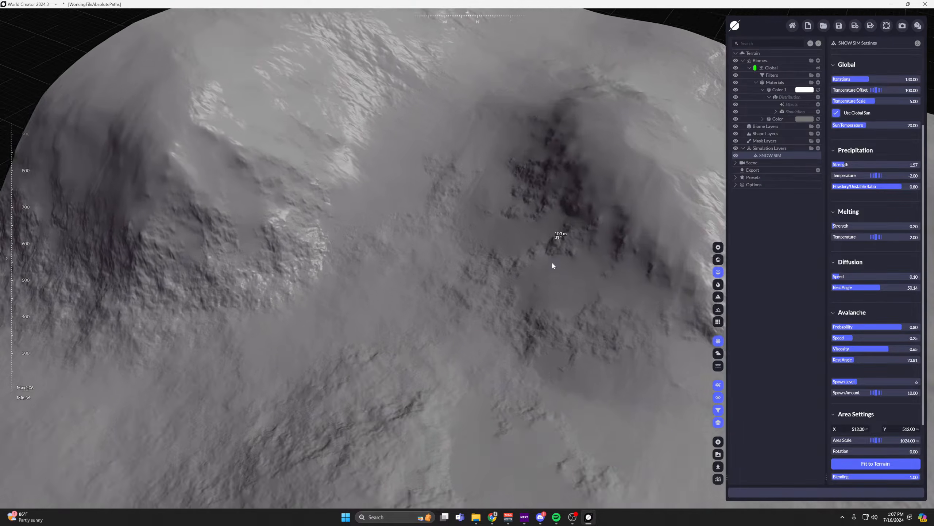
{"action": "middle_click_drag", "start_coordinate": [553, 265], "coordinate": [697, 335]}
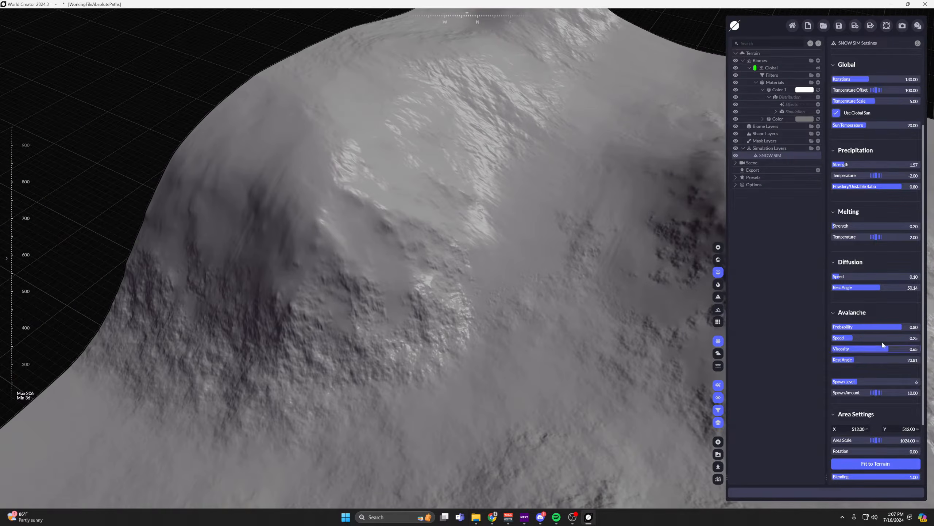
{"action": "left_click_drag", "start_coordinate": [854, 335], "coordinate": [880, 336]}
{"action": "middle_click_drag", "start_coordinate": [553, 299], "coordinate": [438, 216]}
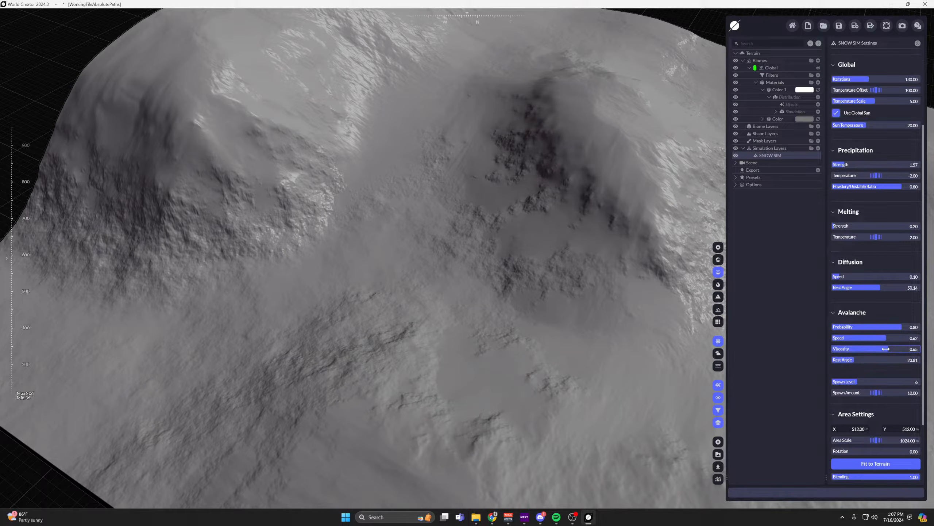
Try avalanche Rest Angles of 79.72, 24.32 and 14.15 for the snow and settle on 18.48.
{"action": "mouse_move", "coordinate": [845, 359]}
{"action": "left_mouse_down"}
{"action": "mouse_move", "coordinate": [894, 358]}
{"action": "mouse_move", "coordinate": [848, 359]}
{"action": "left_mouse_up"}
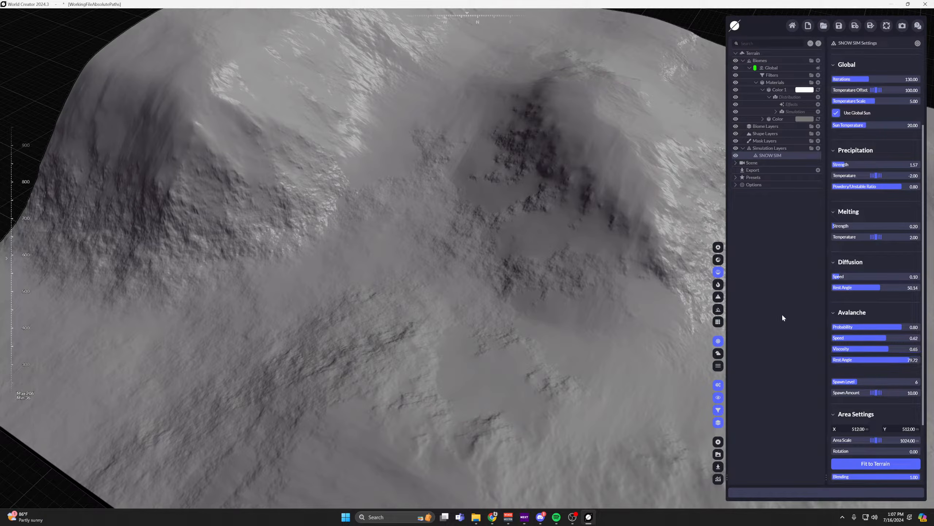
{"action": "left_click_drag", "start_coordinate": [894, 360], "coordinate": [855, 360]}
{"action": "scroll", "coordinate": [438, 165], "scroll_direction": "up", "scroll_amount": 4}
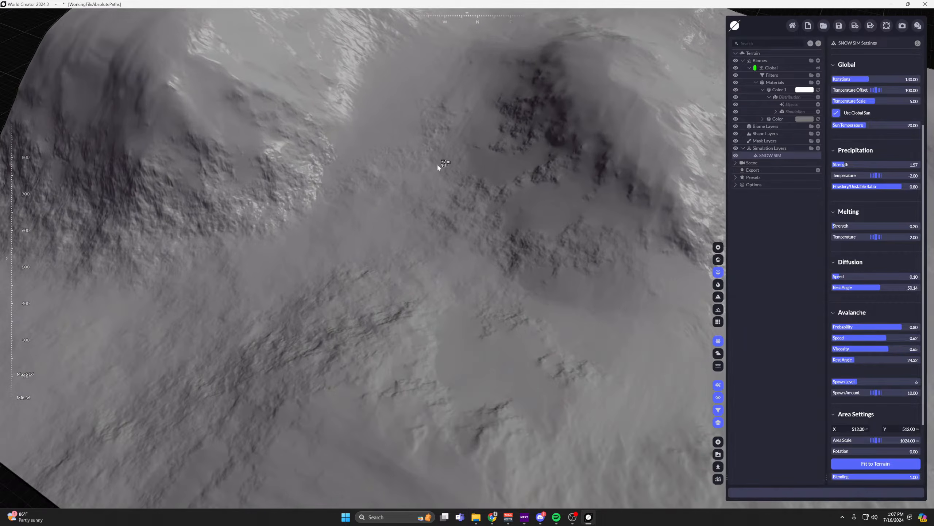
{"action": "scroll", "coordinate": [445, 183], "scroll_direction": "down", "scroll_amount": 5}
{"action": "scroll", "coordinate": [442, 164], "scroll_direction": "up", "scroll_amount": 1}
{"action": "left_click_drag", "start_coordinate": [442, 164], "coordinate": [453, 269]}
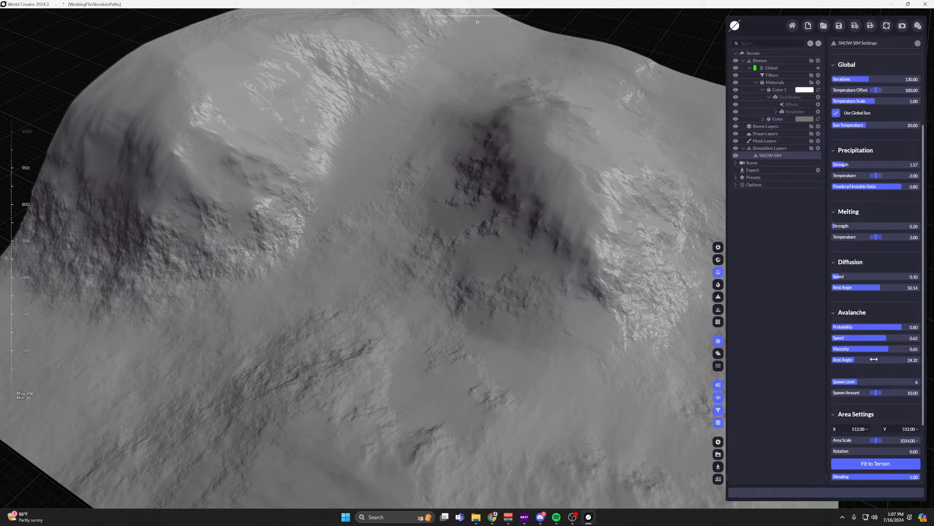
{"action": "left_click_drag", "start_coordinate": [858, 362], "coordinate": [853, 362]}
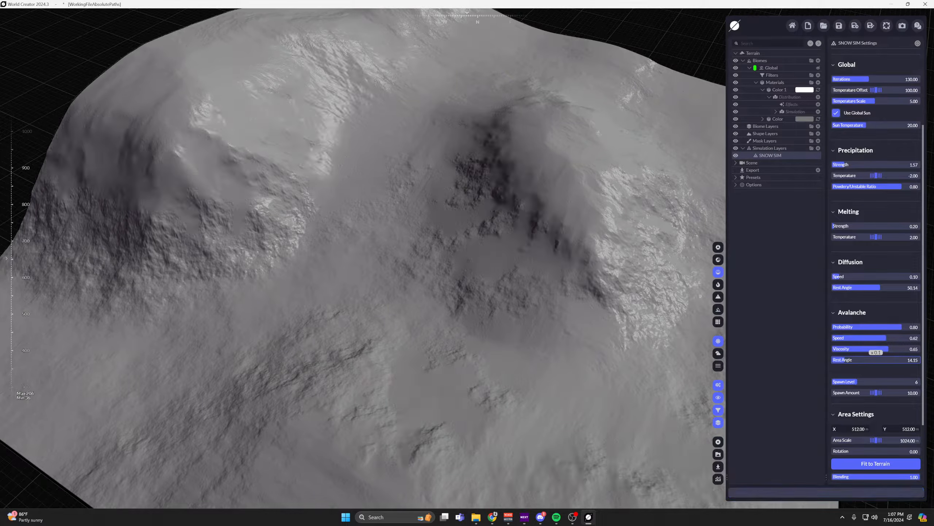
{"action": "scroll", "coordinate": [598, 260], "scroll_direction": "up", "scroll_amount": 1}
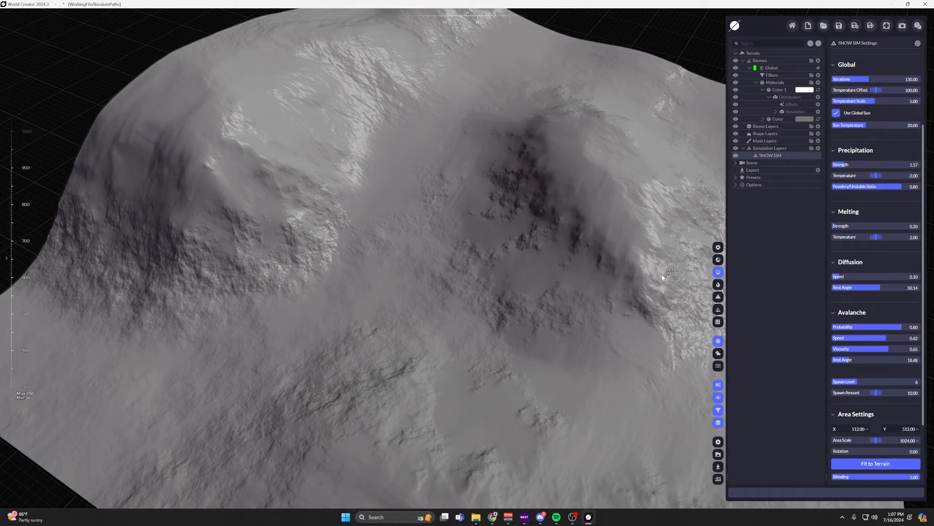
Show the terrain with its material colours to inspect how the snow is distributed over the peaks.
{"action": "middle_click_drag", "start_coordinate": [662, 275], "coordinate": [593, 287]}
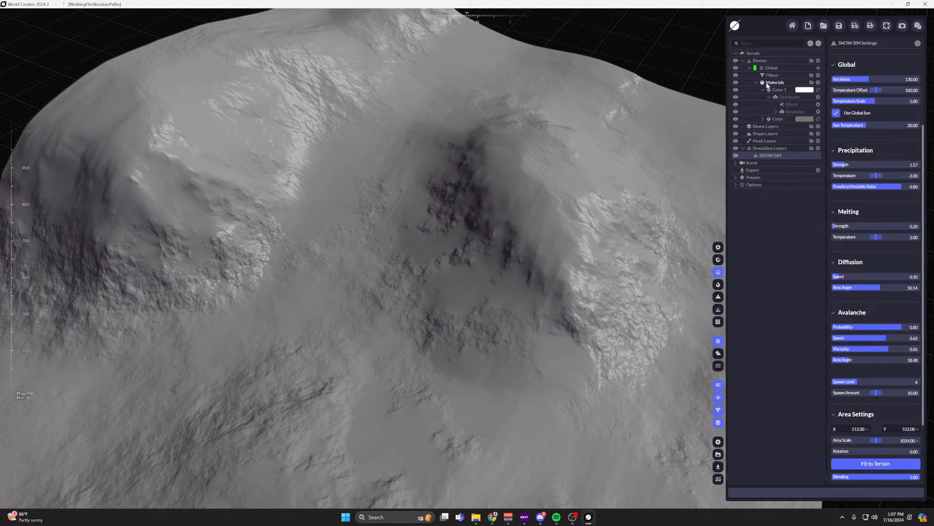
{"action": "left_click", "coordinate": [718, 260]}
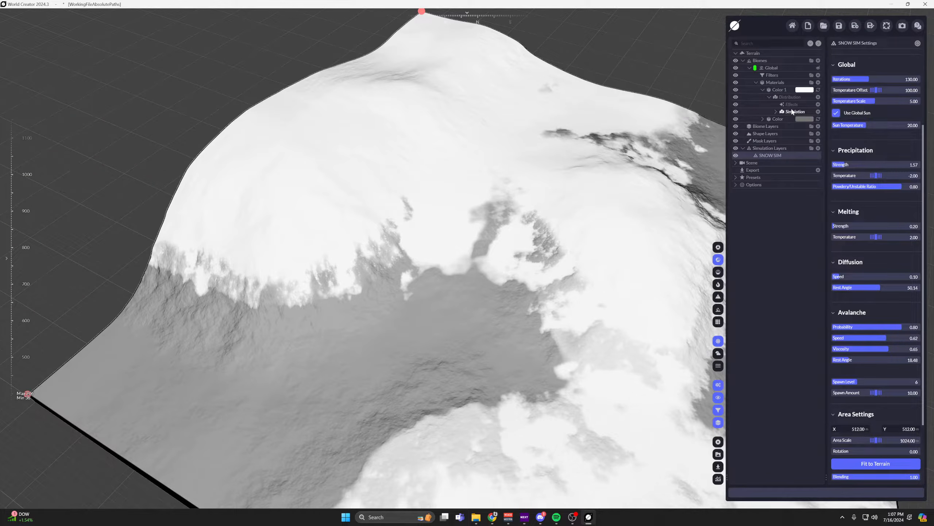
{"action": "middle_click_drag", "start_coordinate": [619, 149], "coordinate": [539, 174]}
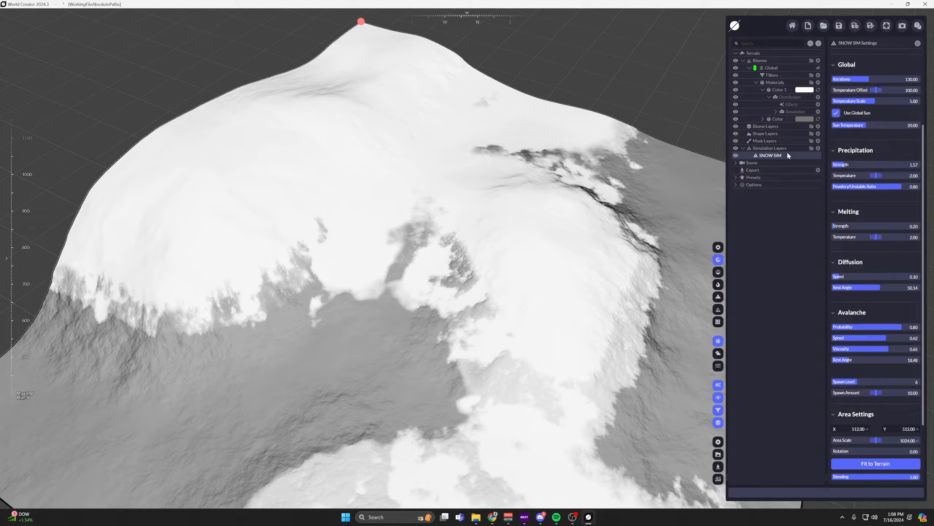
Shrink the snow simulation area to a scale of about 401.54 and place it over the peak near X 654.49, Y 633.36.
{"action": "middle_click_drag", "start_coordinate": [605, 197], "coordinate": [583, 194]}
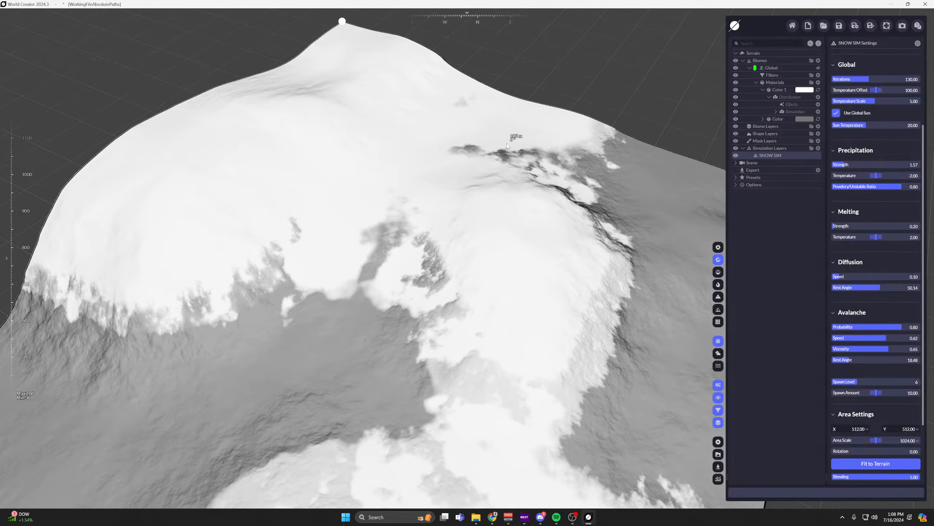
{"action": "scroll", "coordinate": [504, 142], "scroll_direction": "down", "scroll_amount": 3}
{"action": "left_click_drag", "start_coordinate": [379, 78], "coordinate": [538, 218]}
{"action": "left_click_drag", "start_coordinate": [543, 274], "coordinate": [551, 303]}
{"action": "left_click_drag", "start_coordinate": [507, 219], "coordinate": [534, 237]}
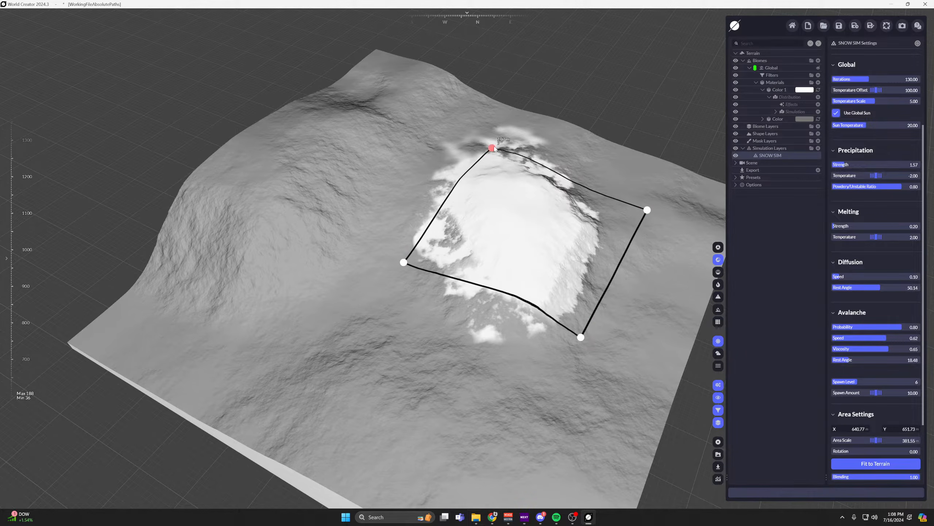
{"action": "left_click_drag", "start_coordinate": [489, 147], "coordinate": [500, 156]}
{"action": "left_click_drag", "start_coordinate": [542, 244], "coordinate": [536, 236]}
{"action": "scroll", "coordinate": [892, 371], "scroll_direction": "down", "scroll_amount": 4}
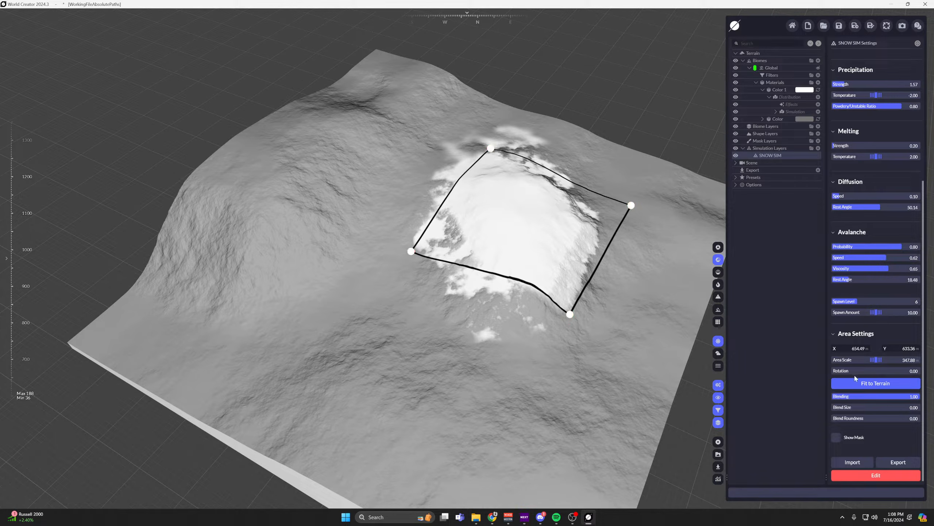
{"action": "mouse_move", "coordinate": [410, 252]}
{"action": "left_mouse_down"}
{"action": "mouse_move", "coordinate": [323, 268]}
{"action": "mouse_move", "coordinate": [392, 255]}
{"action": "left_mouse_up"}
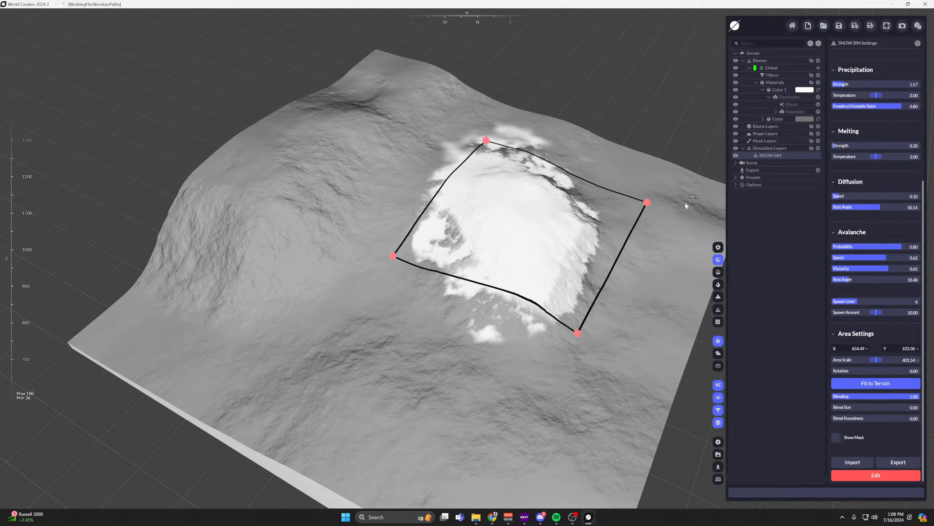
Rotate the snow simulation area to about 16.99 and shift it to about X 646.99, Y 626.73.
{"action": "left_click_drag", "start_coordinate": [683, 202], "coordinate": [700, 237]}
{"action": "left_click_drag", "start_coordinate": [525, 233], "coordinate": [512, 232]}
{"action": "left_click_drag", "start_coordinate": [526, 355], "coordinate": [537, 354]}
{"action": "left_click_drag", "start_coordinate": [490, 251], "coordinate": [496, 250]}
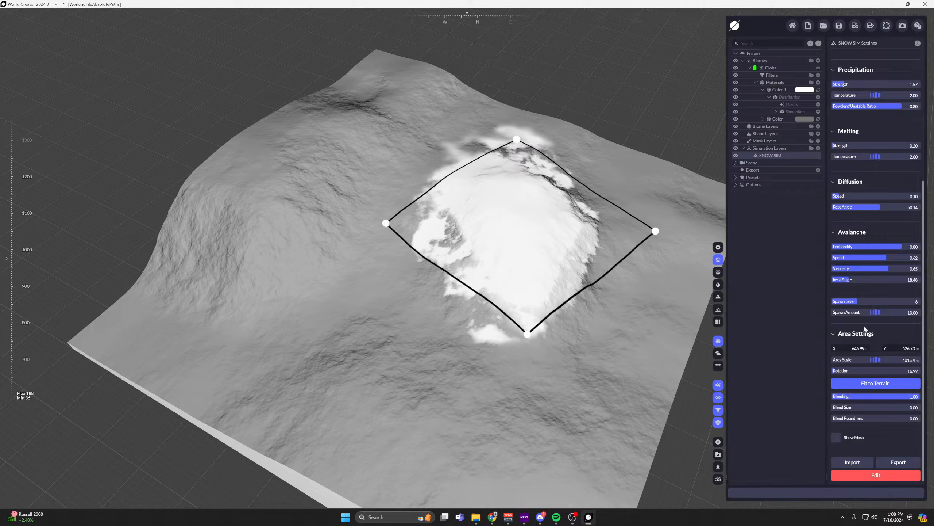
Set the snow's diffusion Speed to 0.14 and Rest Angle to 31.66, and its Powdery/Unstable Ratio to 0.50.
{"action": "scroll", "coordinate": [859, 324], "scroll_direction": "up", "scroll_amount": 4}
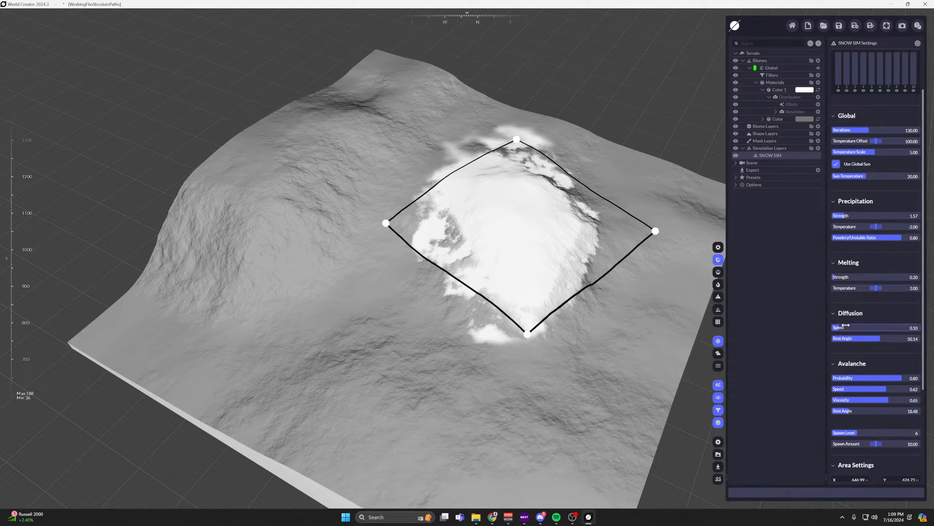
{"action": "left_click_drag", "start_coordinate": [878, 337], "coordinate": [844, 327]}
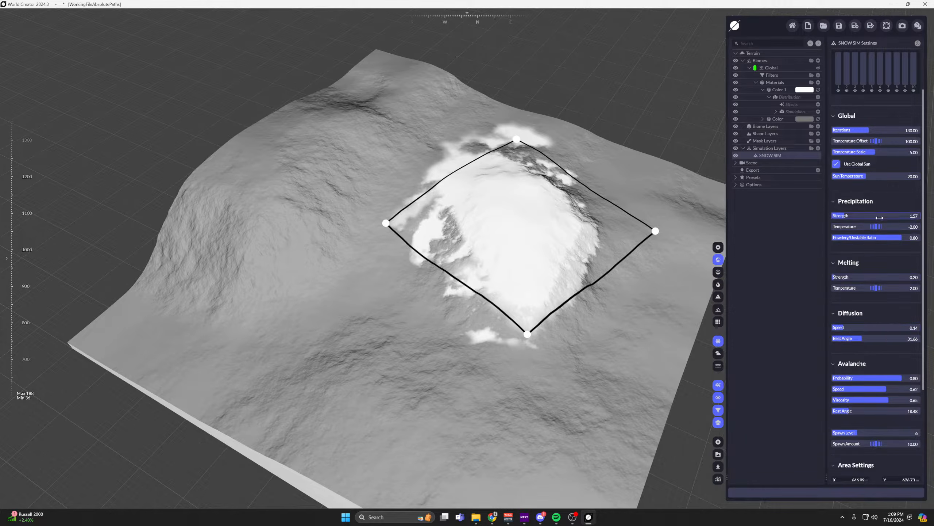
{"action": "scroll", "coordinate": [874, 186], "scroll_direction": "up", "scroll_amount": 2}
{"action": "scroll", "coordinate": [880, 287], "scroll_direction": "down", "scroll_amount": 1}
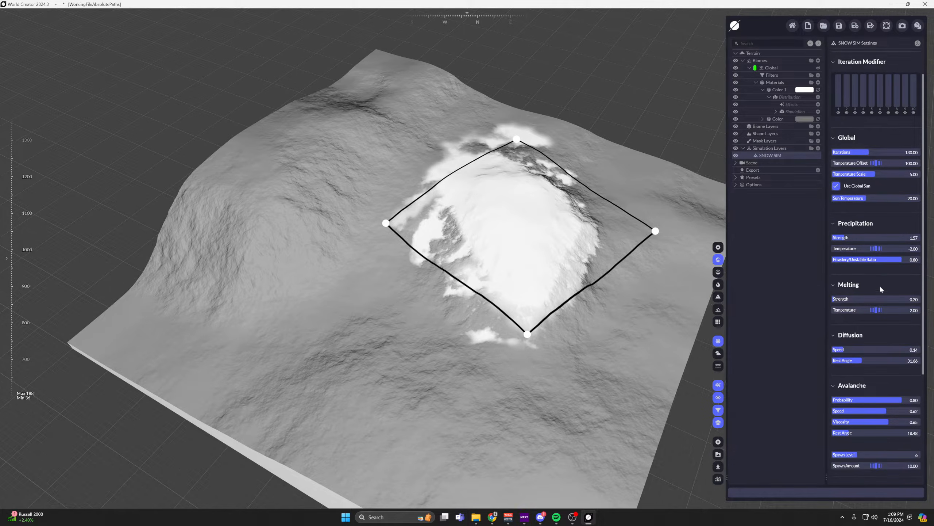
{"action": "left_click", "coordinate": [876, 260]}
Show the terrain in Matcap Render and examine the surface shape inside the snow simulation area up close.
{"action": "middle_click_drag", "start_coordinate": [598, 251], "coordinate": [612, 213]}
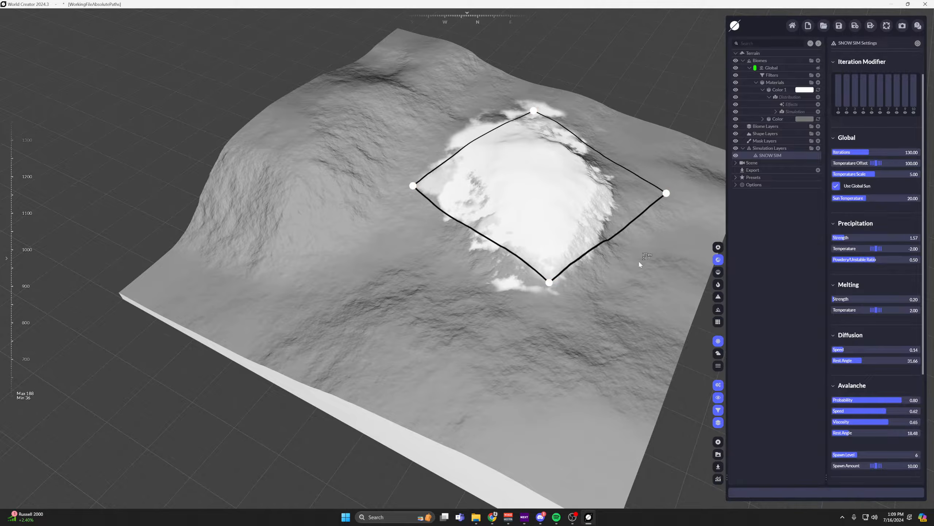
{"action": "scroll", "coordinate": [524, 223], "scroll_direction": "up", "scroll_amount": 2}
{"action": "middle_click_drag", "start_coordinate": [503, 199], "coordinate": [427, 261]}
{"action": "left_click", "coordinate": [717, 272]}
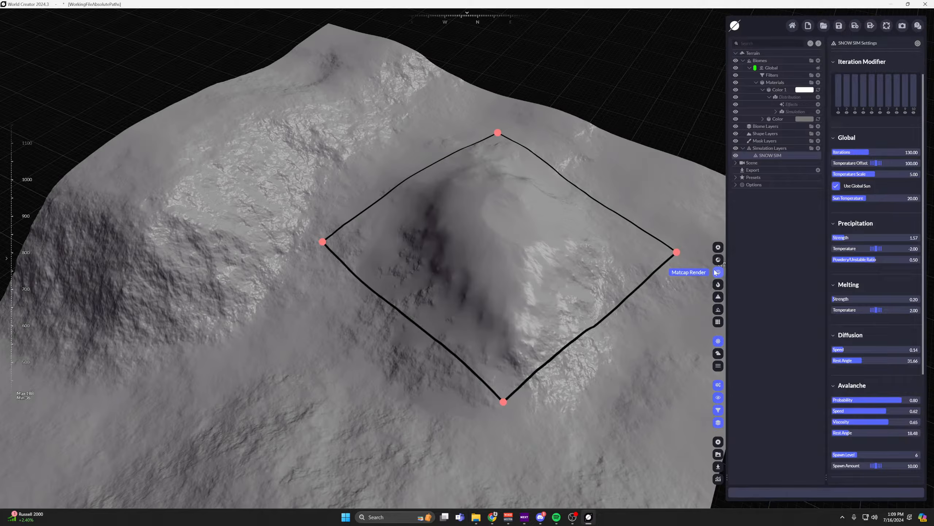
{"action": "scroll", "coordinate": [410, 250], "scroll_direction": "up", "scroll_amount": 2}
{"action": "scroll", "coordinate": [410, 251], "scroll_direction": "up", "scroll_amount": 2}
{"action": "middle_click_drag", "start_coordinate": [528, 256], "coordinate": [484, 202]}
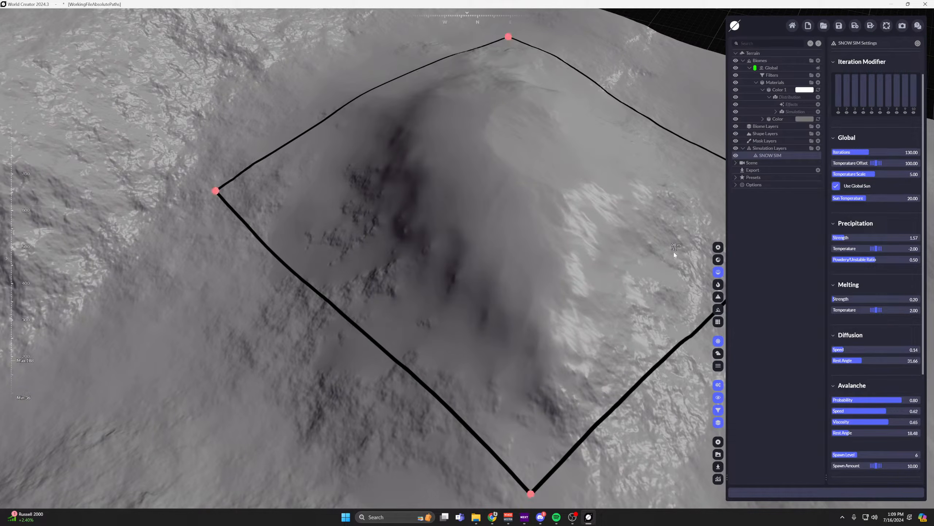
Return to the material colour view and examine the snow coverage and its edges around the simulation area.
{"action": "left_click", "coordinate": [718, 260]}
{"action": "scroll", "coordinate": [554, 200], "scroll_direction": "down", "scroll_amount": 2}
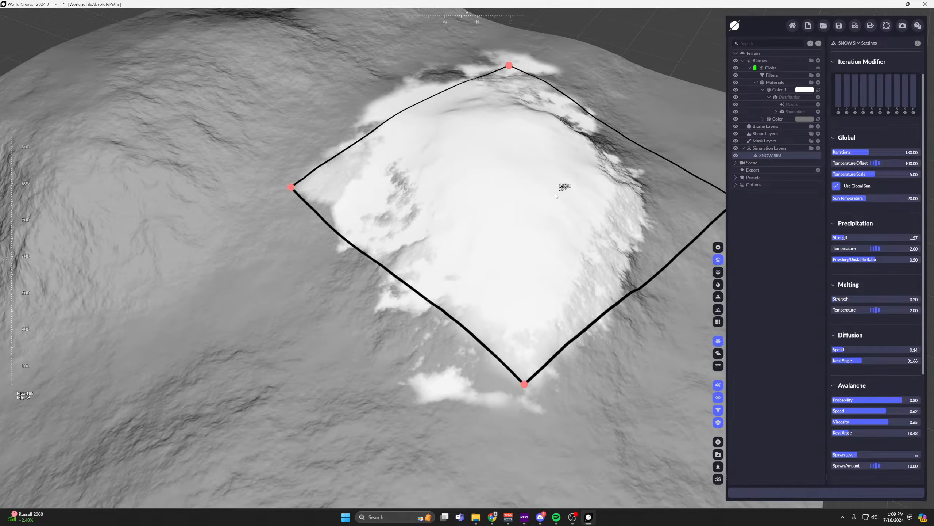
{"action": "scroll", "coordinate": [582, 199], "scroll_direction": "up", "scroll_amount": 2}
{"action": "scroll", "coordinate": [378, 221], "scroll_direction": "up", "scroll_amount": 3}
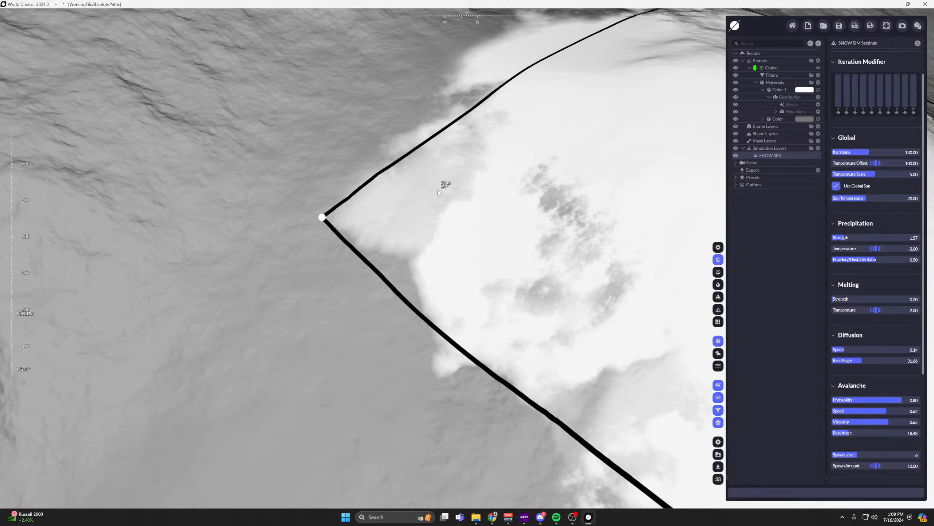
{"action": "scroll", "coordinate": [420, 209], "scroll_direction": "down", "scroll_amount": 5}
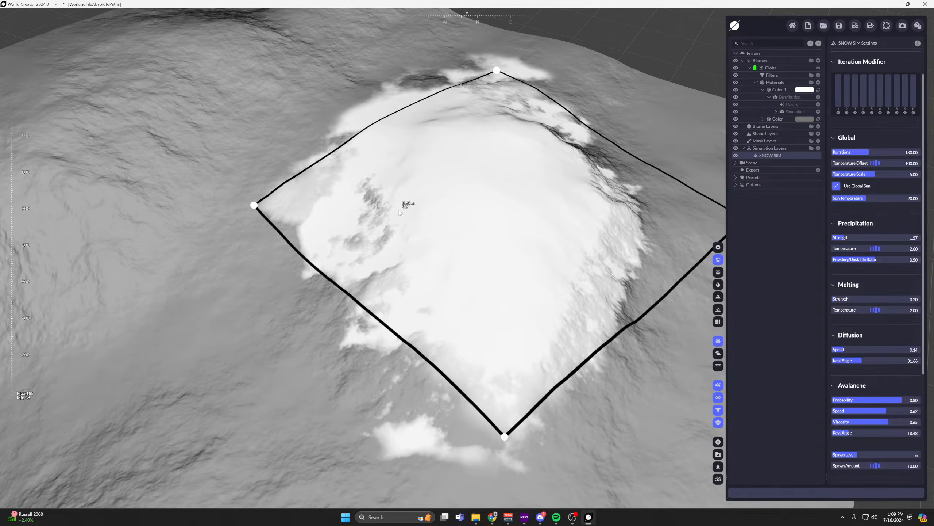
{"action": "scroll", "coordinate": [499, 191], "scroll_direction": "down", "scroll_amount": 2}
{"action": "middle_click_drag", "start_coordinate": [499, 191], "coordinate": [518, 199]}
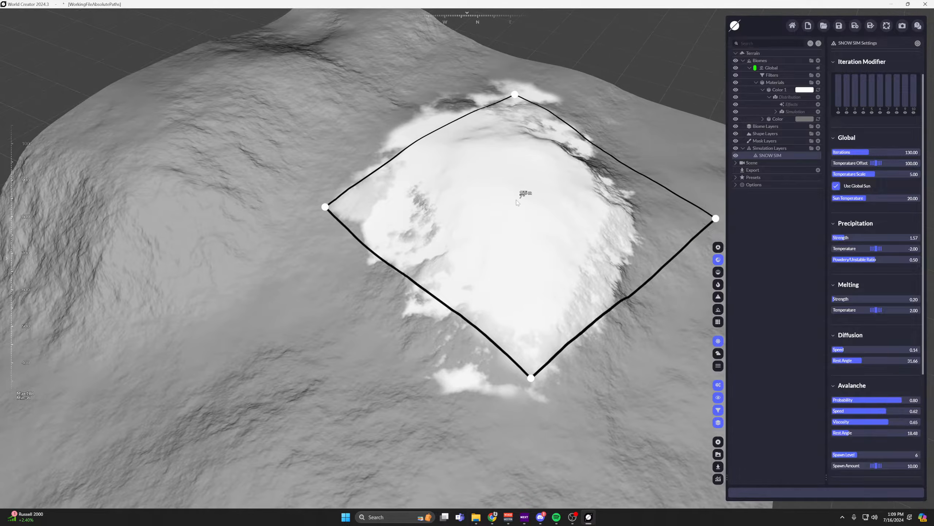
Raise the lower limit of the distribution Range to 0.99 in the white material's Simulation distribution.
{"action": "left_click", "coordinate": [790, 113]}
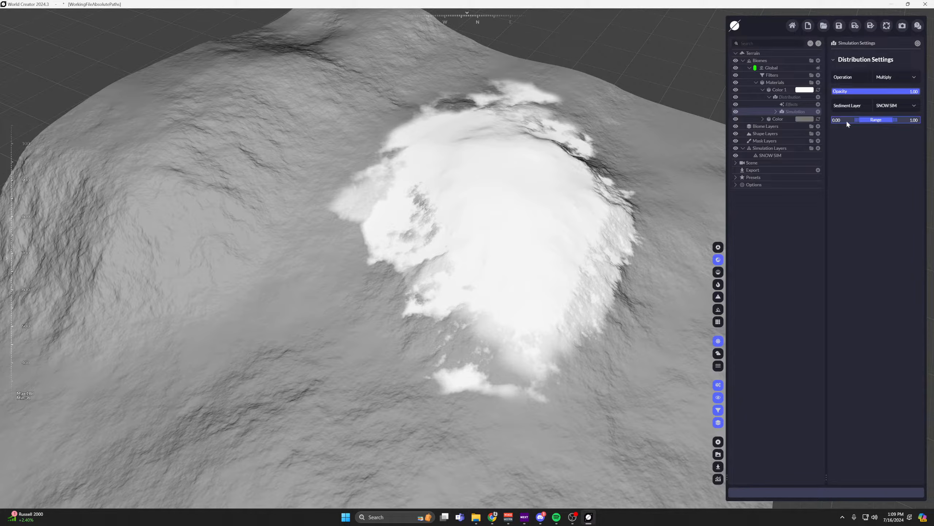
{"action": "double_click", "coordinate": [836, 120]}
{"action": "type", "text": ".99"}
{"action": "key", "text": "Return"}
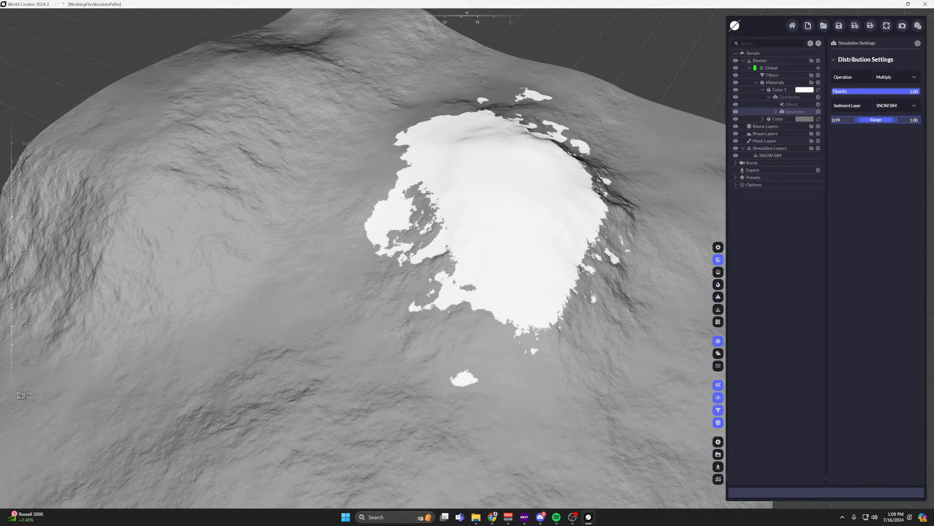
Shrink and reposition the SNOW SIM area so it closely surrounds the snow-covered peak.
{"action": "scroll", "coordinate": [494, 214], "scroll_direction": "up", "scroll_amount": 4}
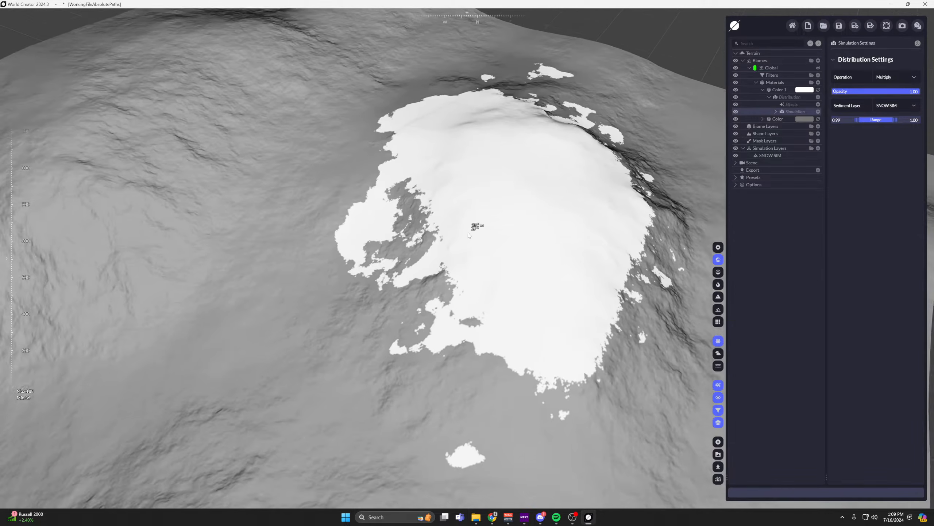
{"action": "middle_click_drag", "start_coordinate": [482, 263], "coordinate": [341, 253]}
{"action": "middle_click_drag", "start_coordinate": [401, 263], "coordinate": [473, 223]}
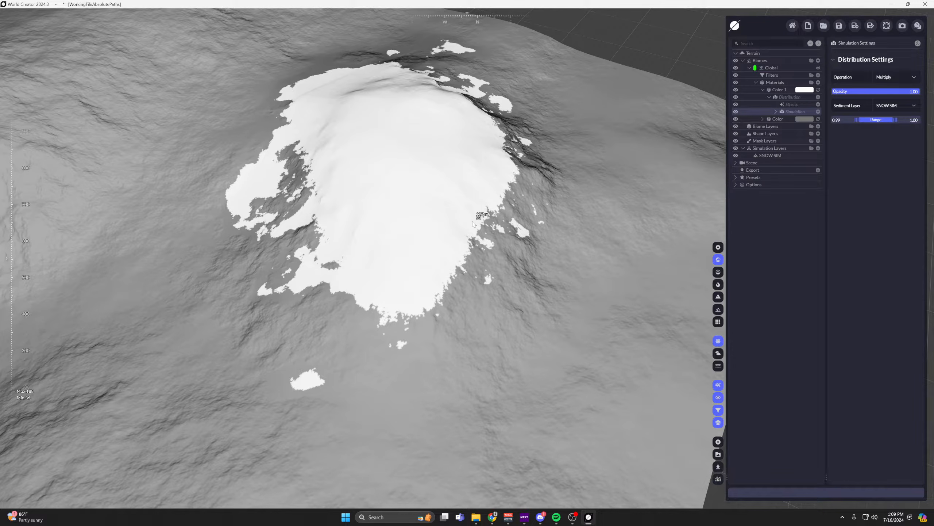
{"action": "middle_click_drag", "start_coordinate": [400, 211], "coordinate": [411, 215]}
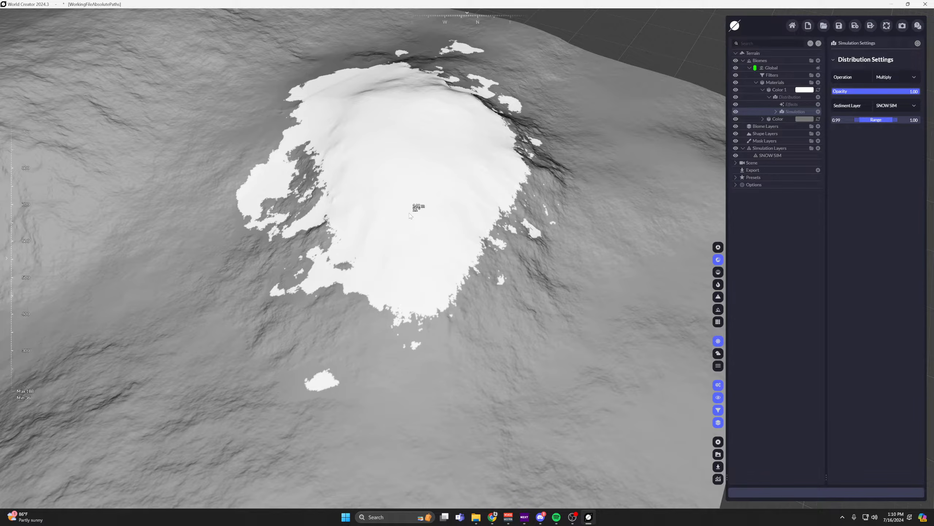
{"action": "scroll", "coordinate": [486, 186], "scroll_direction": "down", "scroll_amount": 5}
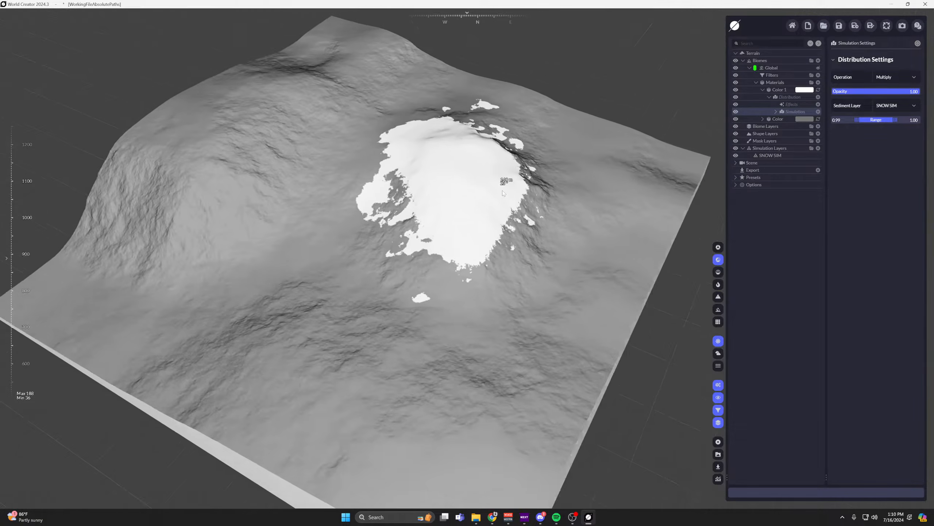
{"action": "scroll", "coordinate": [537, 214], "scroll_direction": "up", "scroll_amount": 3}
{"action": "left_click", "coordinate": [770, 155]}
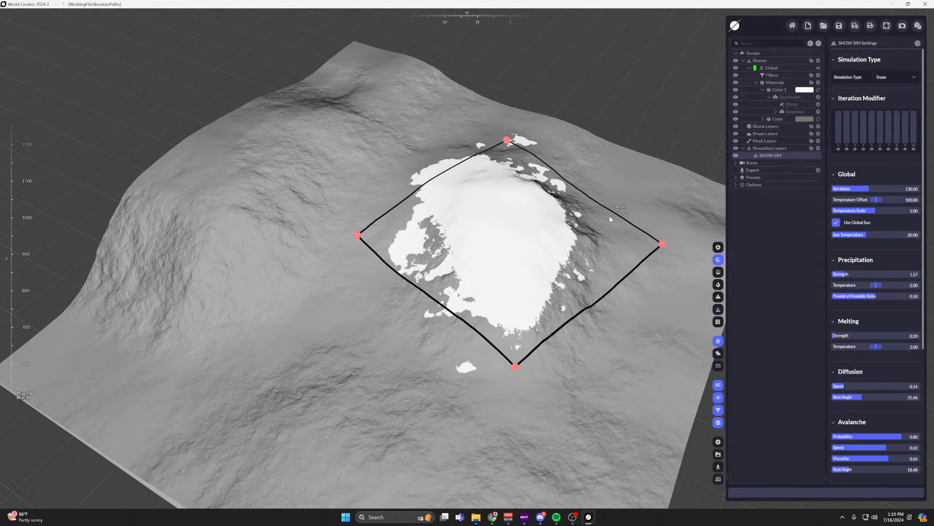
{"action": "left_click_drag", "start_coordinate": [529, 252], "coordinate": [525, 255]}
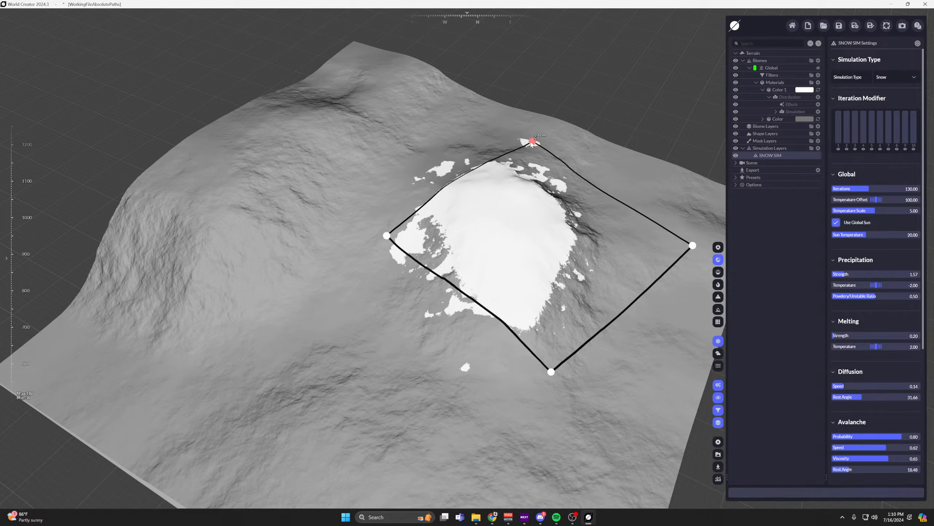
{"action": "left_click_drag", "start_coordinate": [532, 141], "coordinate": [534, 165]}
{"action": "left_click_drag", "start_coordinate": [519, 245], "coordinate": [492, 241]}
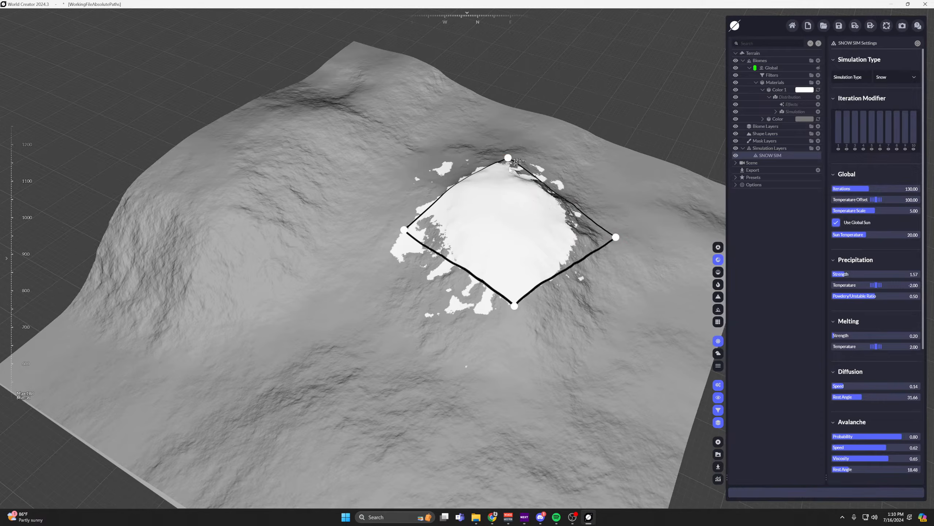
{"action": "middle_click_drag", "start_coordinate": [522, 223], "coordinate": [503, 228]}
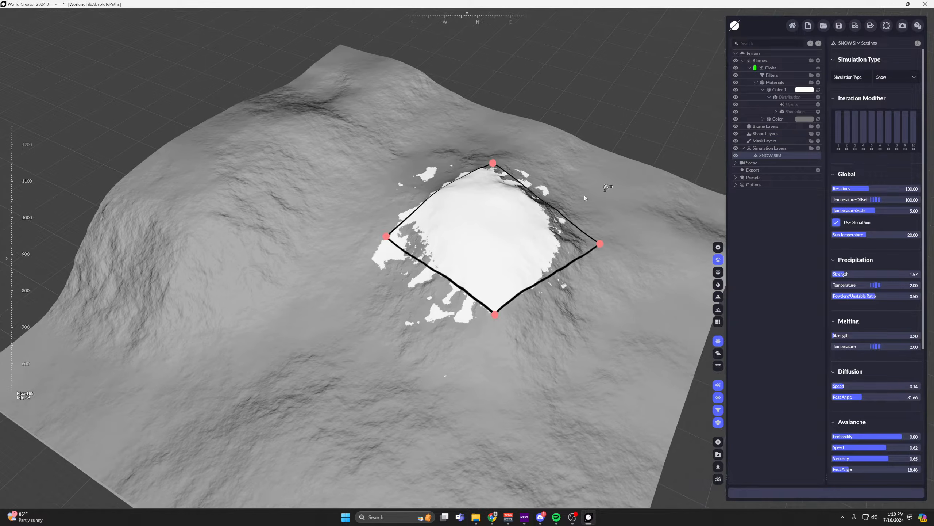
Add a second simulation layer and set its Simulation Type to Fluid.
{"action": "left_click", "coordinate": [818, 148]}
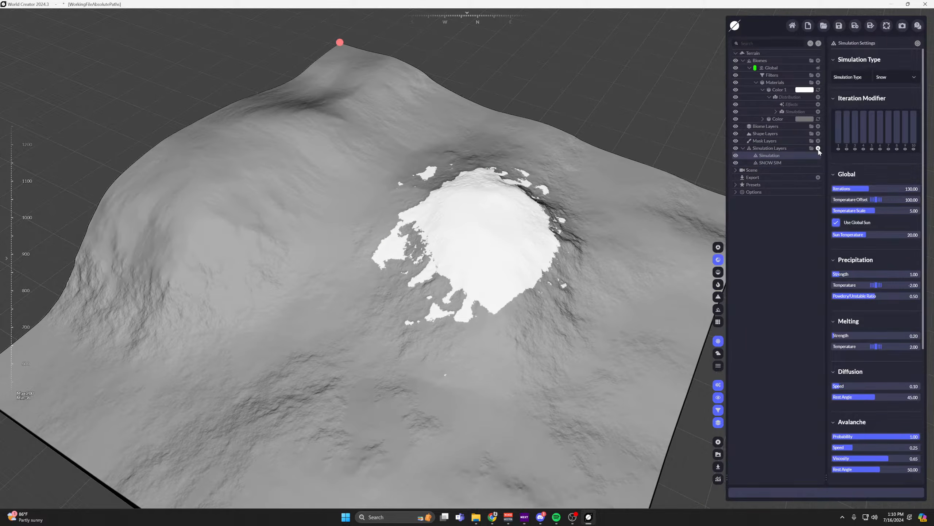
{"action": "left_click", "coordinate": [916, 77]}
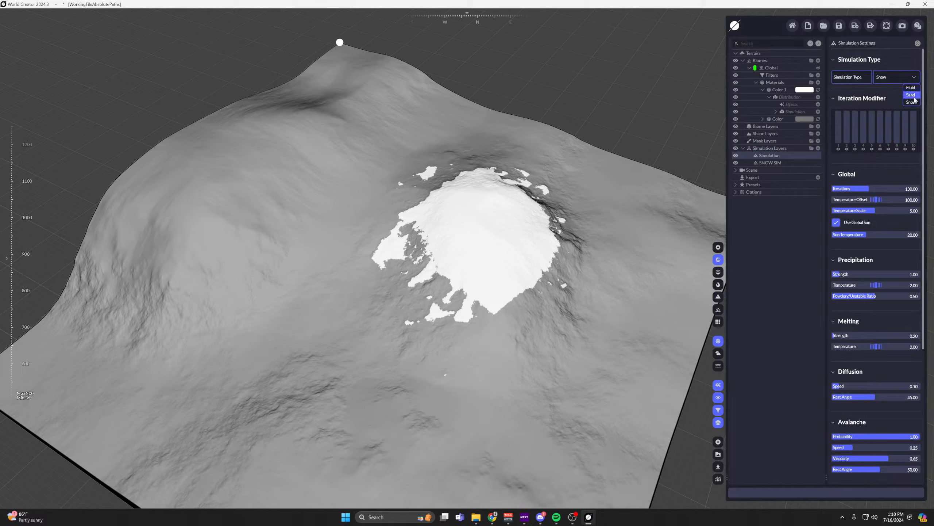
{"action": "left_click", "coordinate": [917, 92]}
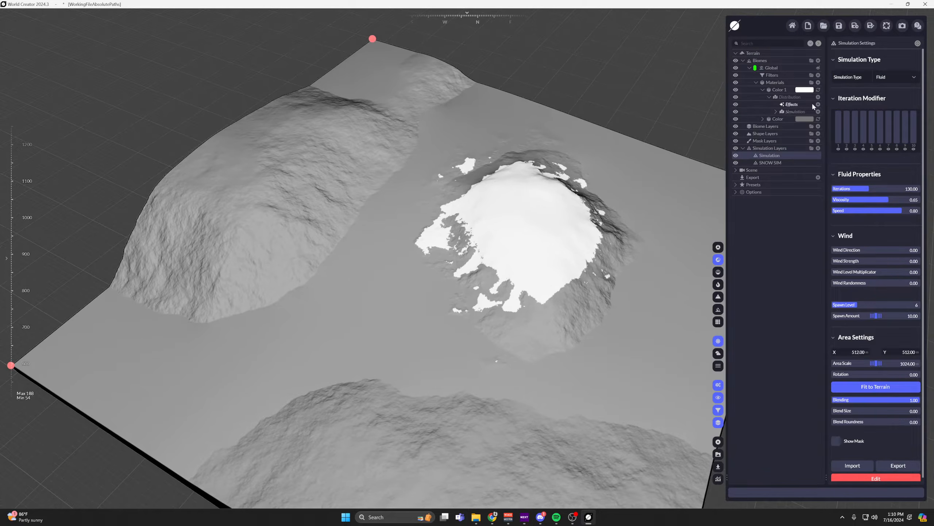
Add a new colour material to the Global biome and tint it pale cyan, #BAFFF5.
{"action": "left_click", "coordinate": [775, 90]}
{"action": "left_click", "coordinate": [819, 82]}
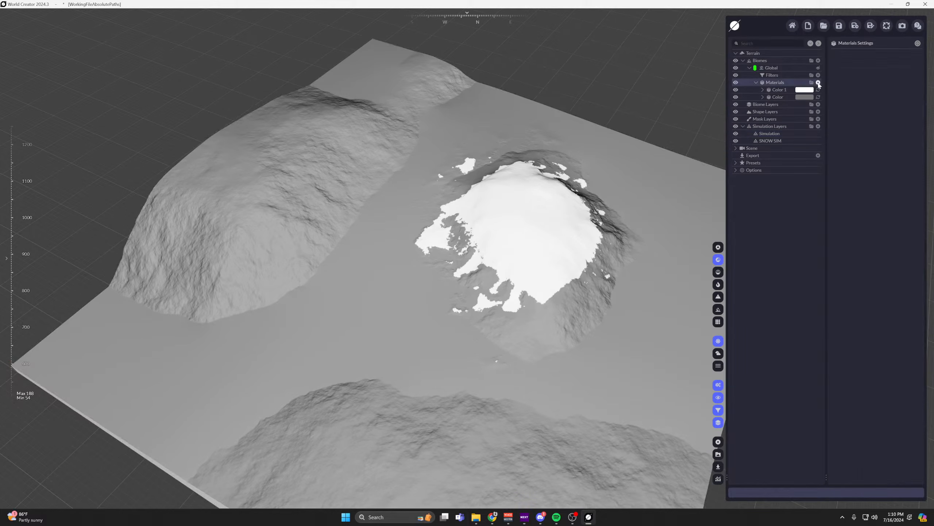
{"action": "left_click", "coordinate": [799, 96]}
{"action": "left_click", "coordinate": [880, 77]}
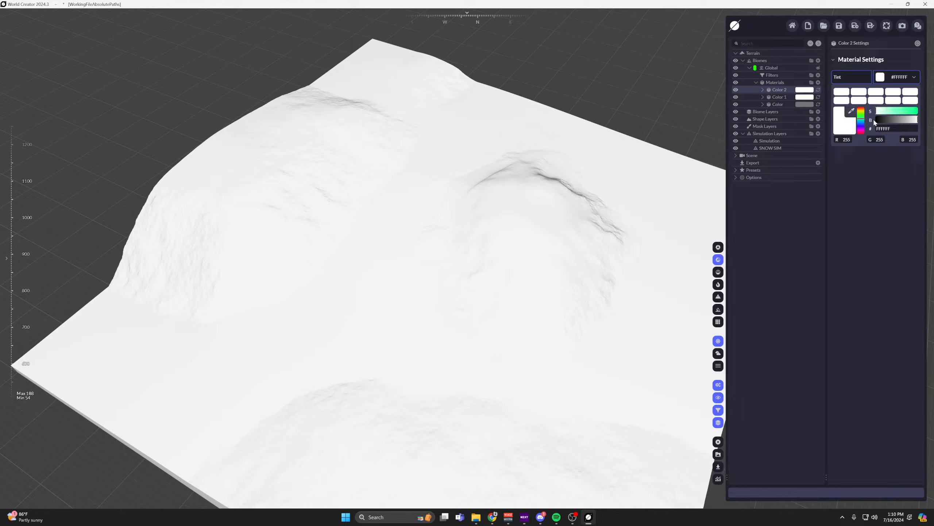
{"action": "left_click", "coordinate": [861, 120]}
{"action": "left_click", "coordinate": [885, 111]}
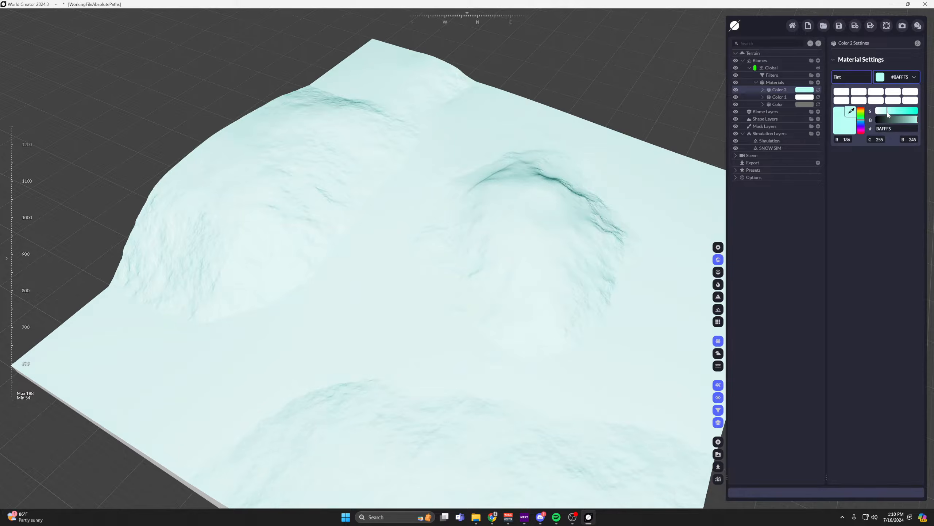
Give the pale cyan material a Simulation layer distribution and set its Sediment Layer to Simulation.
{"action": "left_click", "coordinate": [765, 92]}
{"action": "left_click", "coordinate": [763, 89]}
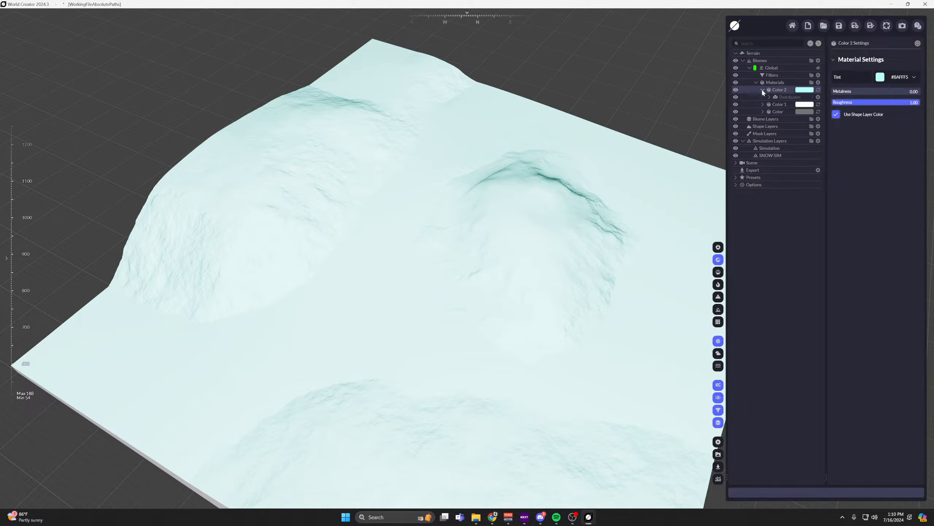
{"action": "left_click", "coordinate": [819, 97]}
{"action": "mouse_move", "coordinate": [779, 121]}
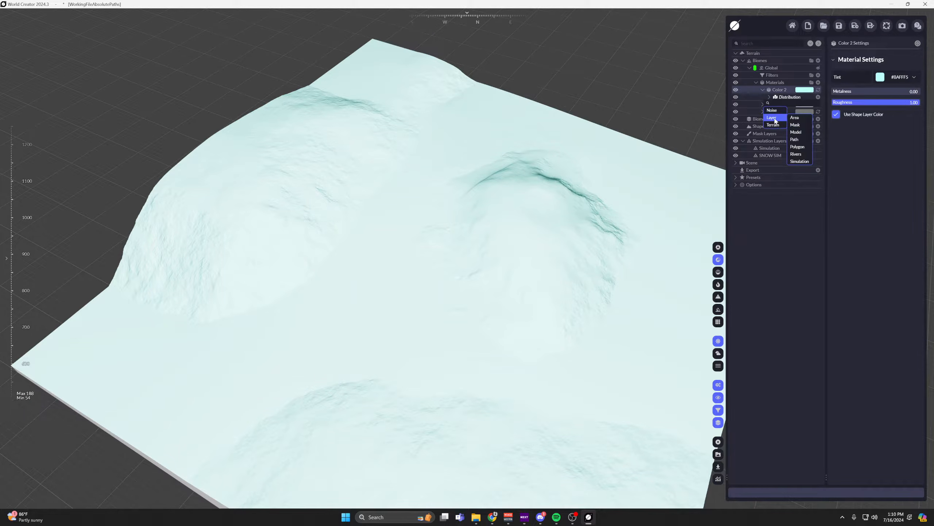
{"action": "left_click", "coordinate": [799, 161]}
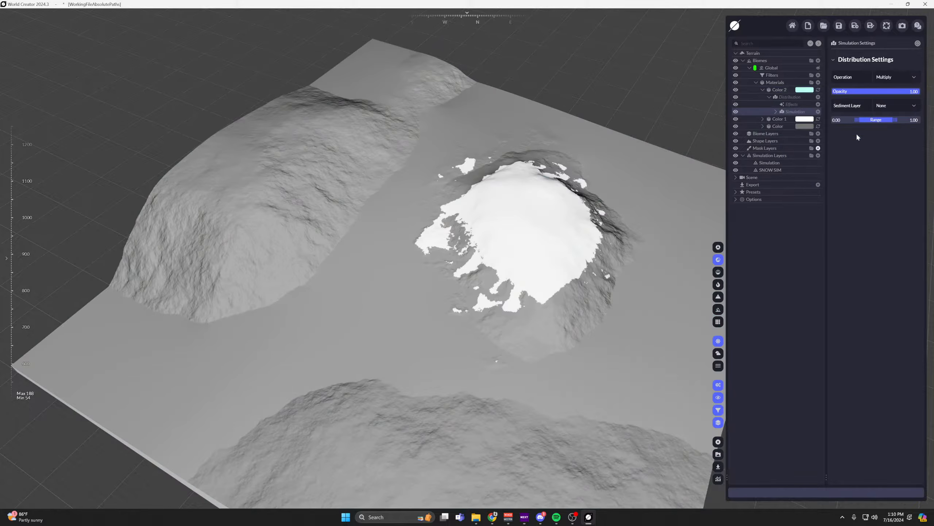
{"action": "left_click", "coordinate": [907, 105]}
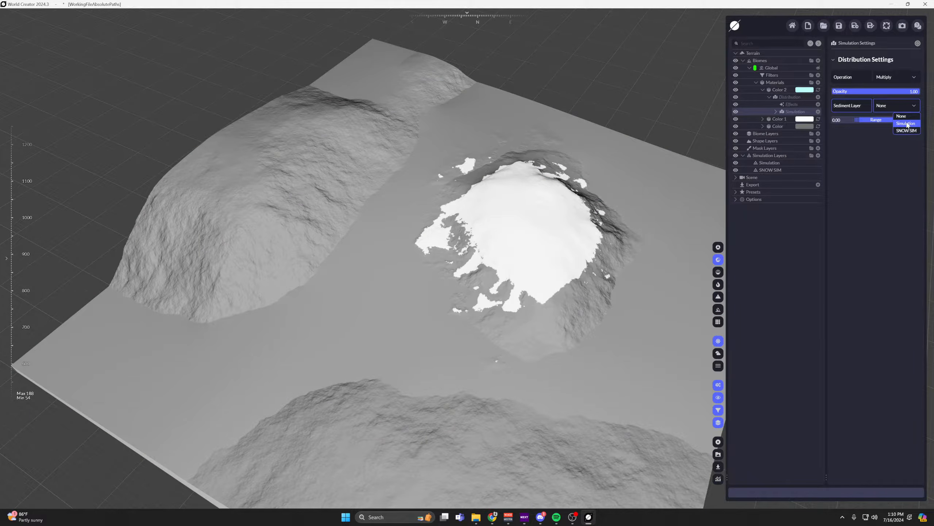
{"action": "left_click", "coordinate": [906, 123]}
{"action": "left_click_drag", "start_coordinate": [511, 199], "coordinate": [500, 180]}
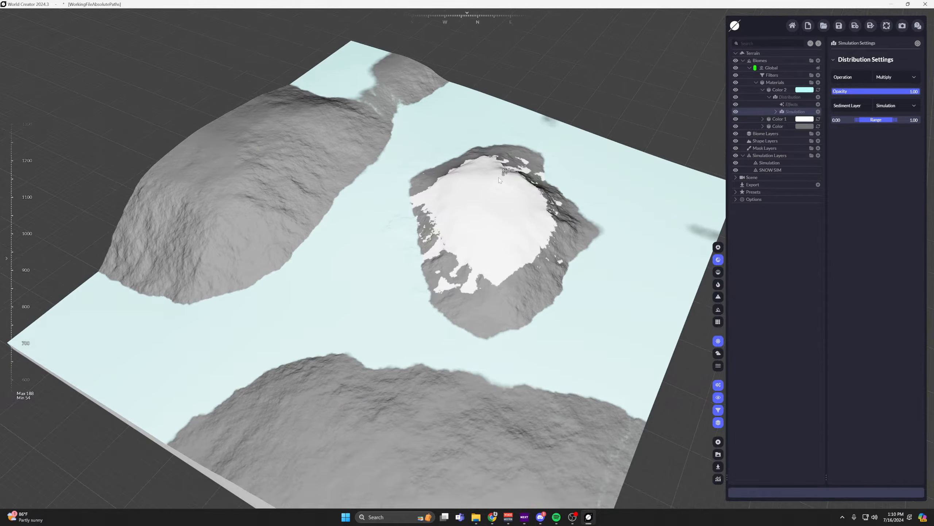
Shrink the fluid Simulation area to a scale of about 159 on the upper slope of the large hill.
{"action": "left_click", "coordinate": [770, 169]}
{"action": "left_click_drag", "start_coordinate": [550, 179], "coordinate": [537, 176]}
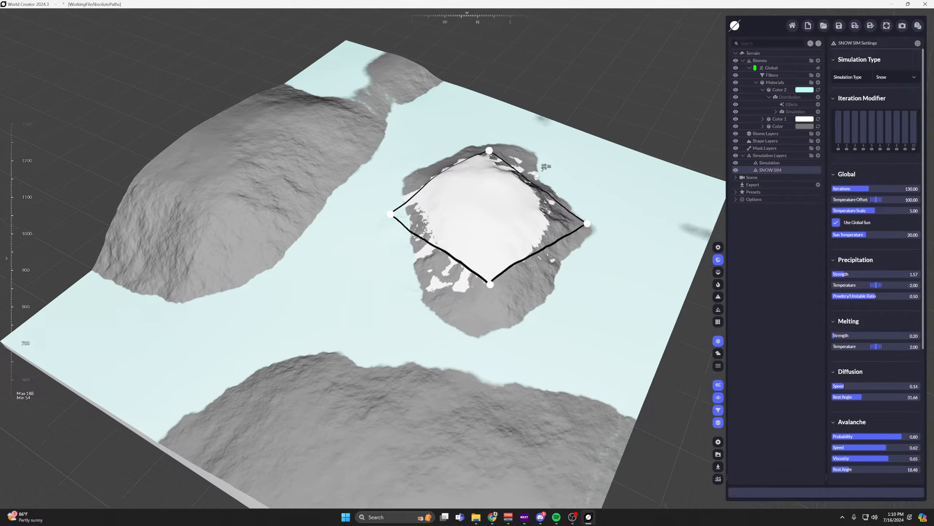
{"action": "left_click", "coordinate": [772, 163]}
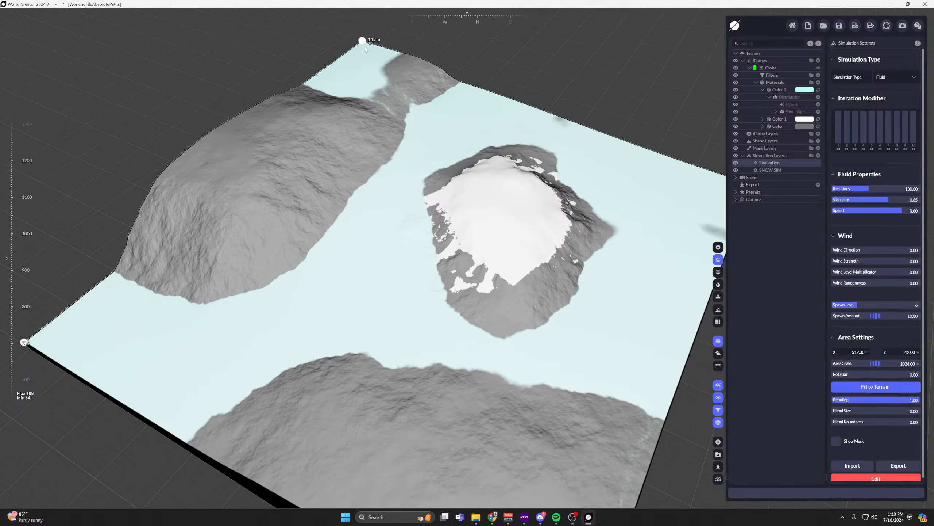
{"action": "left_click_drag", "start_coordinate": [365, 47], "coordinate": [434, 202]}
{"action": "left_click_drag", "start_coordinate": [424, 247], "coordinate": [315, 154]}
{"action": "middle_click_drag", "start_coordinate": [265, 306], "coordinate": [311, 329]}
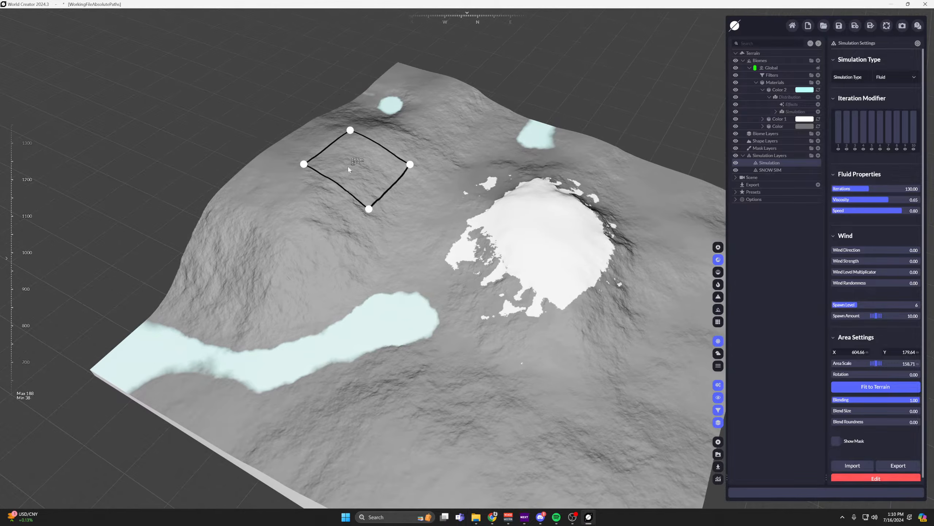
Move the fluid Simulation area across the terrain to the foot of the snowy peak, at about X 431, Y 704.
{"action": "left_click_drag", "start_coordinate": [348, 166], "coordinate": [365, 188]}
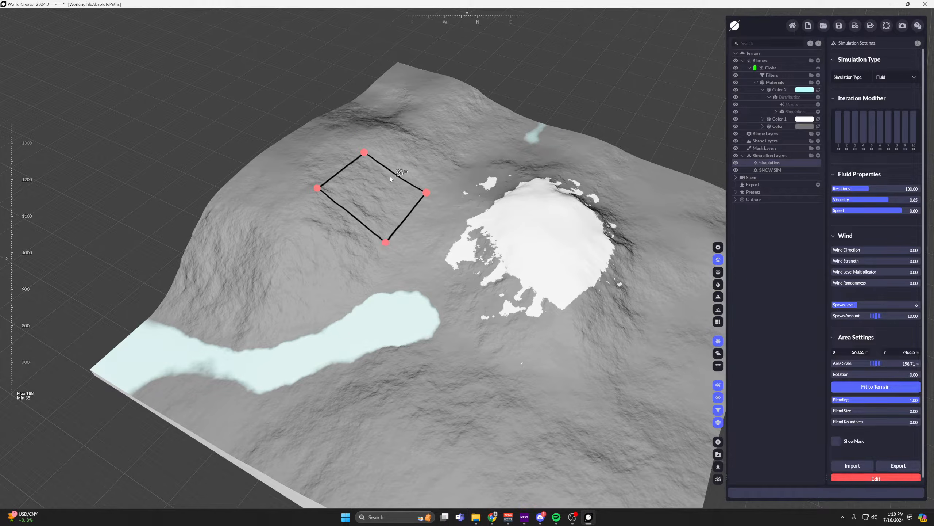
{"action": "left_click_drag", "start_coordinate": [361, 196], "coordinate": [345, 169]}
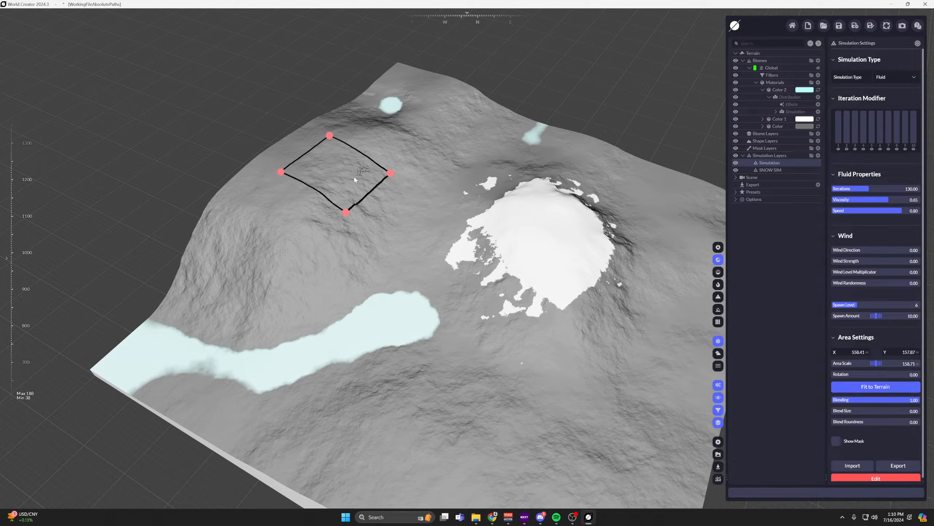
{"action": "left_click_drag", "start_coordinate": [333, 177], "coordinate": [607, 228]}
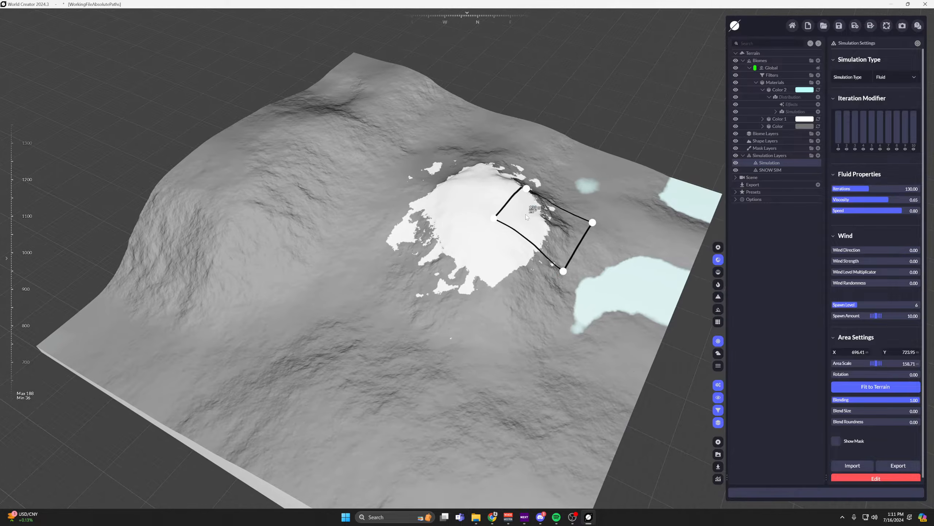
{"action": "left_click_drag", "start_coordinate": [526, 214], "coordinate": [481, 300]}
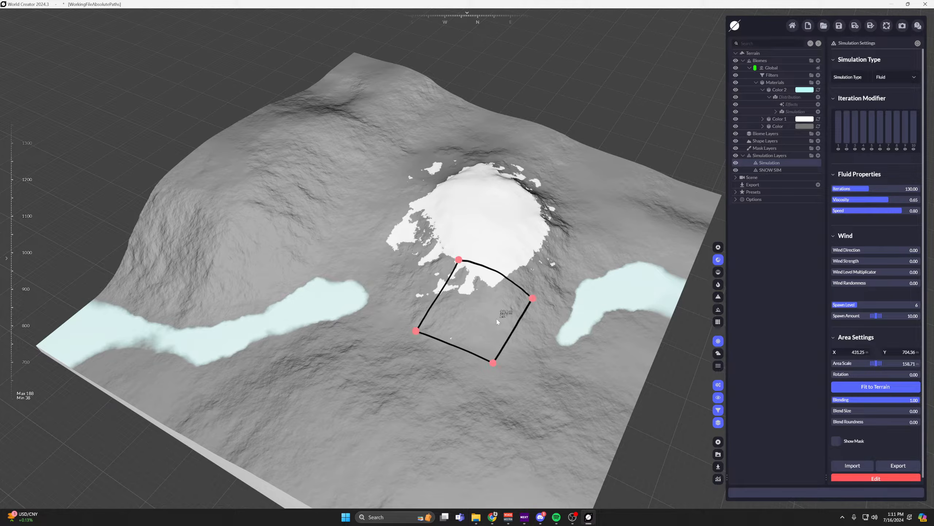
Enlarge the SNOW SIM area to a scale of about 438 and shift it slightly around the snowy peak.
{"action": "left_click", "coordinate": [770, 170]}
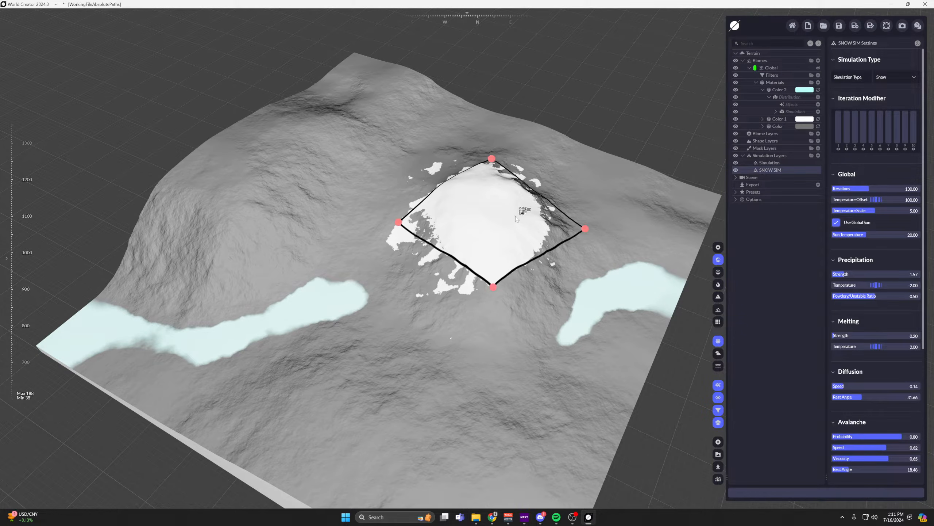
{"action": "mouse_move", "coordinate": [485, 214]}
{"action": "left_mouse_down"}
{"action": "mouse_move", "coordinate": [505, 233]}
{"action": "mouse_move", "coordinate": [483, 219]}
{"action": "left_mouse_up"}
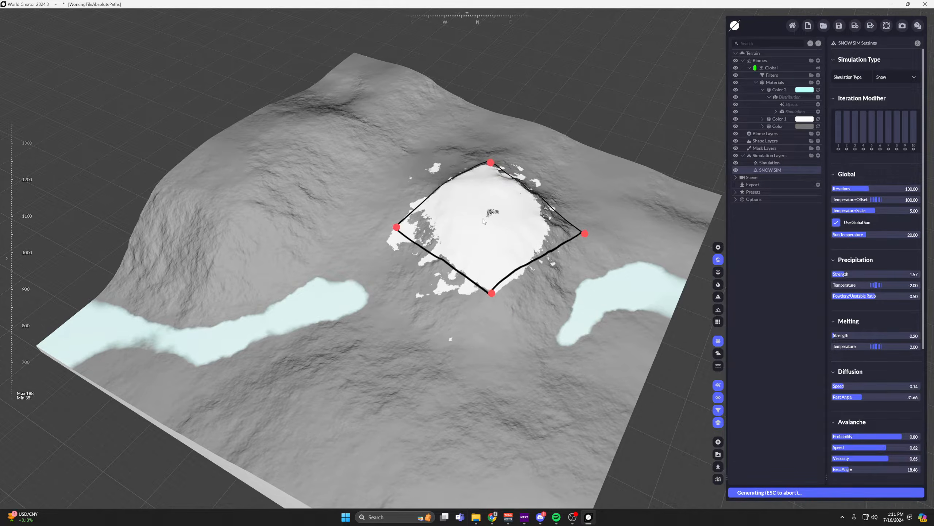
{"action": "left_click_drag", "start_coordinate": [492, 293], "coordinate": [532, 312]}
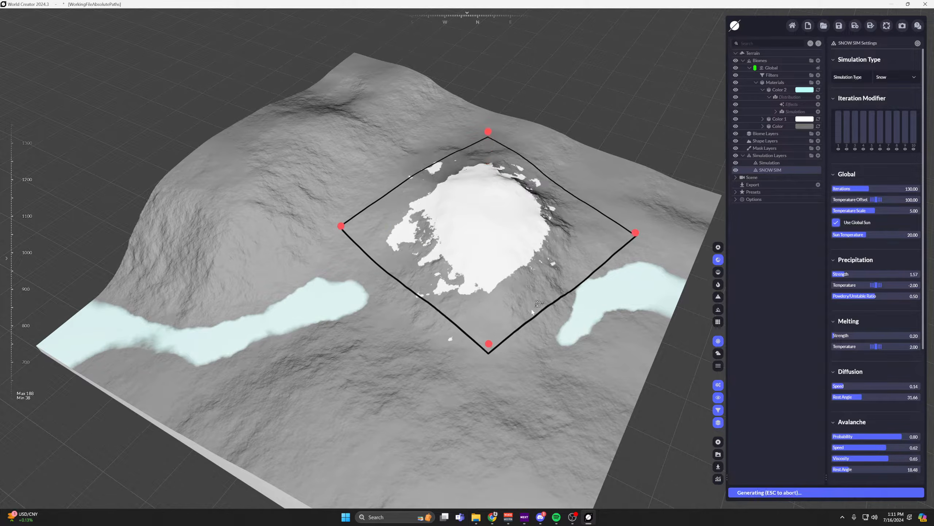
{"action": "mouse_move", "coordinate": [502, 219]}
{"action": "left_mouse_down"}
{"action": "mouse_move", "coordinate": [484, 218]}
{"action": "mouse_move", "coordinate": [510, 228]}
{"action": "left_mouse_up"}
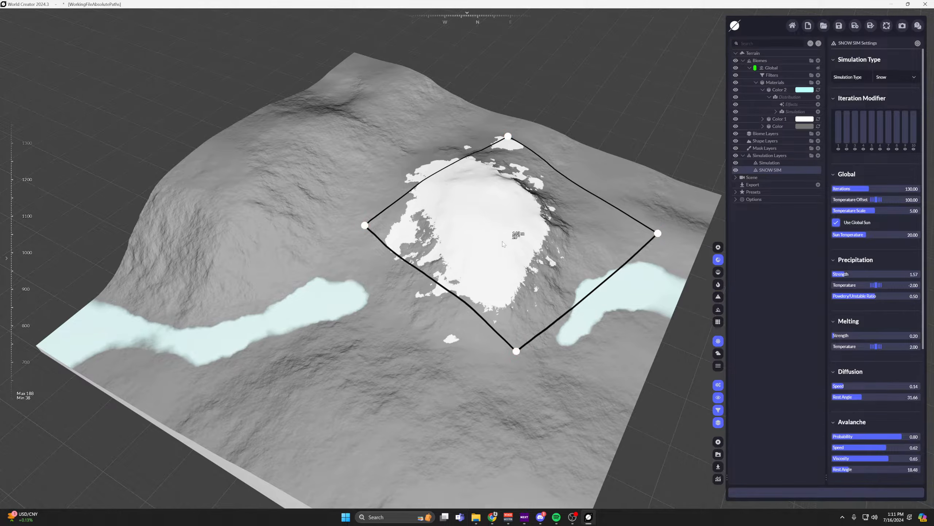
{"action": "left_click_drag", "start_coordinate": [506, 241], "coordinate": [534, 229]}
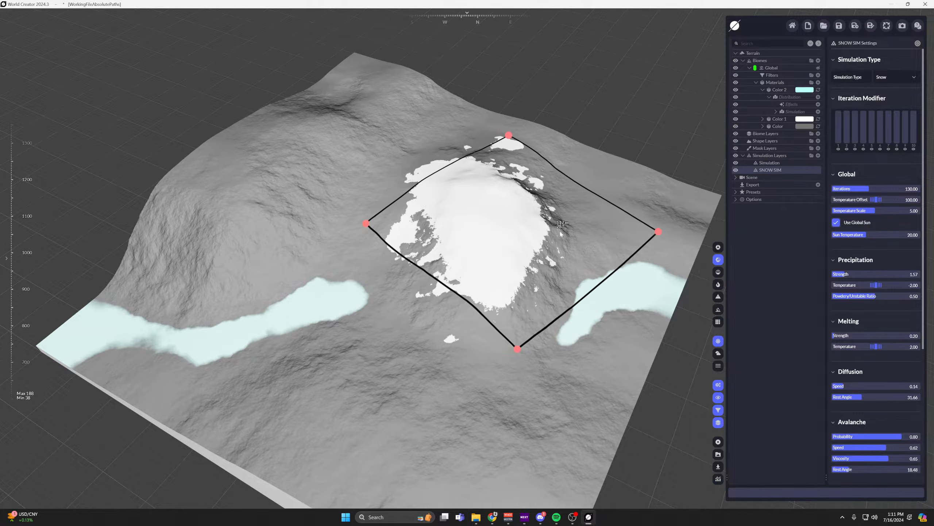
Enlarge the SNOW SIM area to a scale of about 648 and move it to about X 628, Y 571.
{"action": "scroll", "coordinate": [898, 222], "scroll_direction": "down", "scroll_amount": 3}
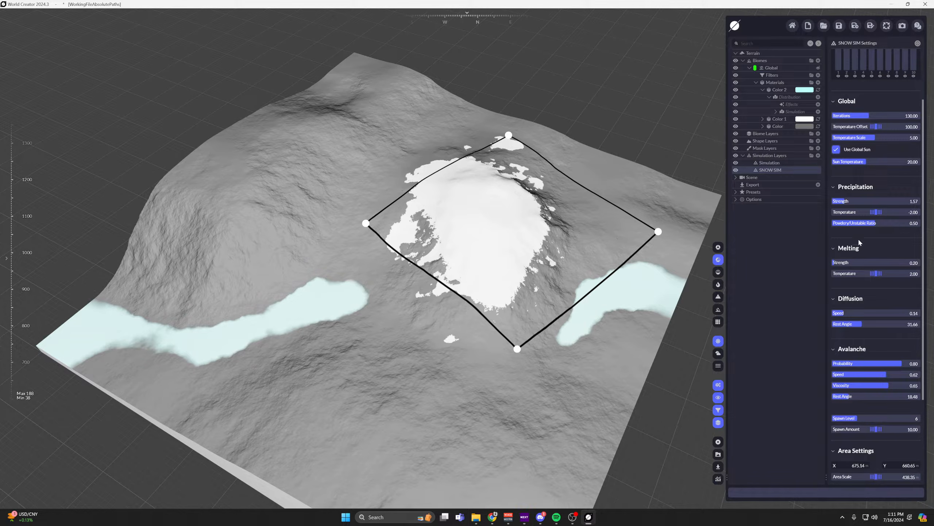
{"action": "mouse_move", "coordinate": [365, 223]}
{"action": "left_mouse_down"}
{"action": "mouse_move", "coordinate": [323, 217]}
{"action": "mouse_move", "coordinate": [371, 220]}
{"action": "left_mouse_up"}
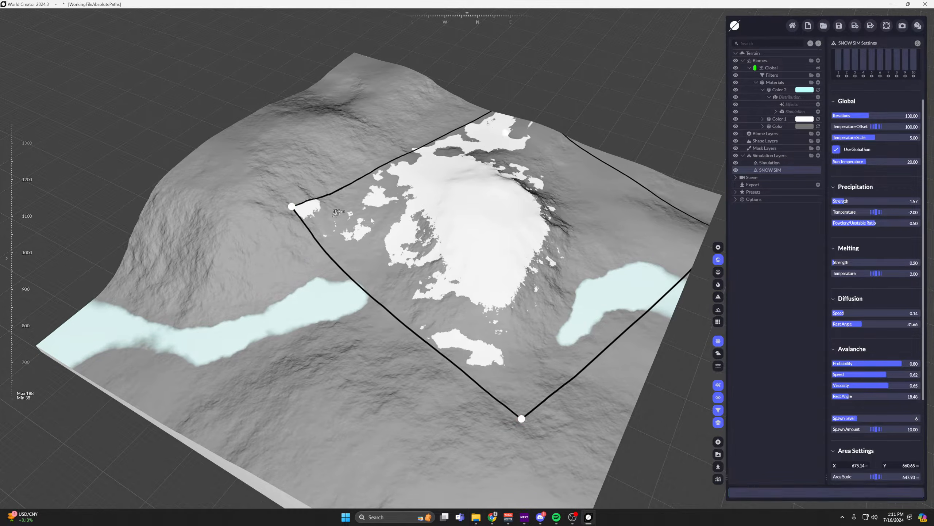
{"action": "left_click_drag", "start_coordinate": [491, 214], "coordinate": [438, 209]}
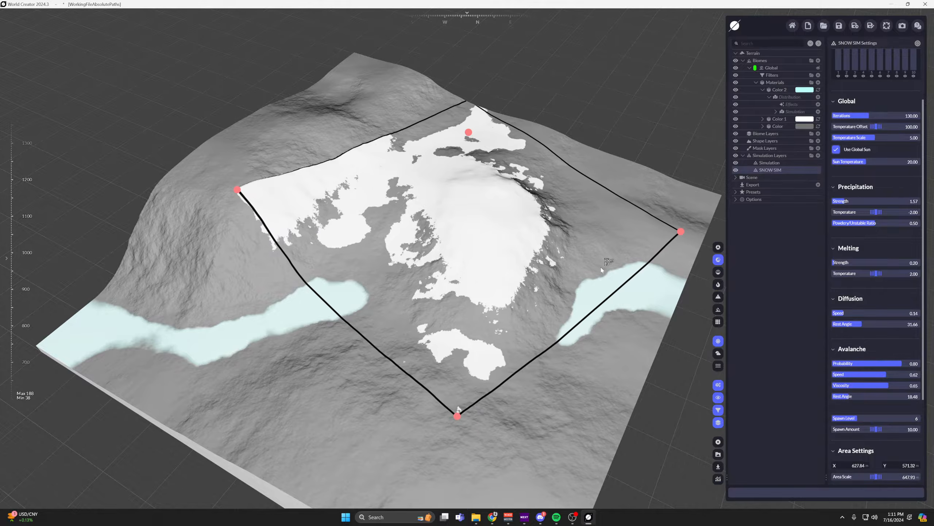
Fit the SNOW SIM area to the whole terrain.
{"action": "scroll", "coordinate": [895, 393], "scroll_direction": "down", "scroll_amount": 3}
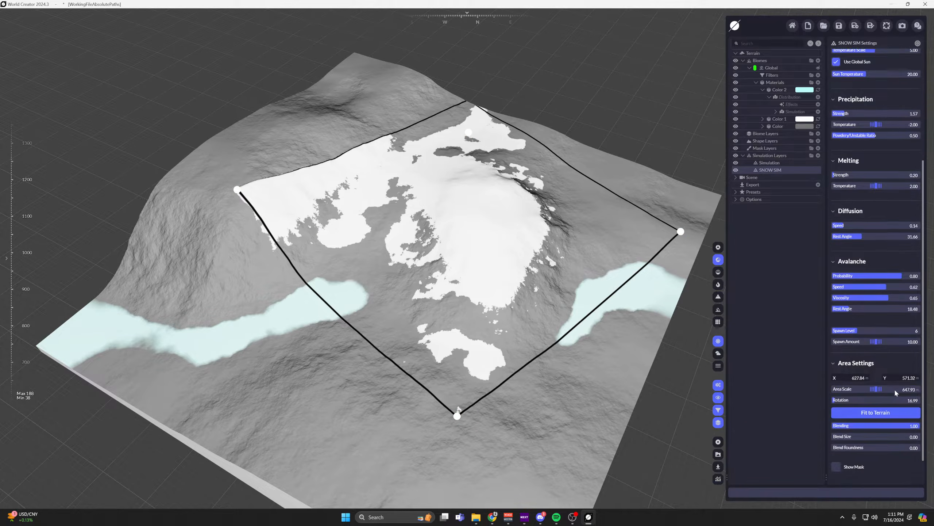
{"action": "scroll", "coordinate": [895, 392], "scroll_direction": "down", "scroll_amount": 1}
{"action": "left_click", "coordinate": [892, 385]}
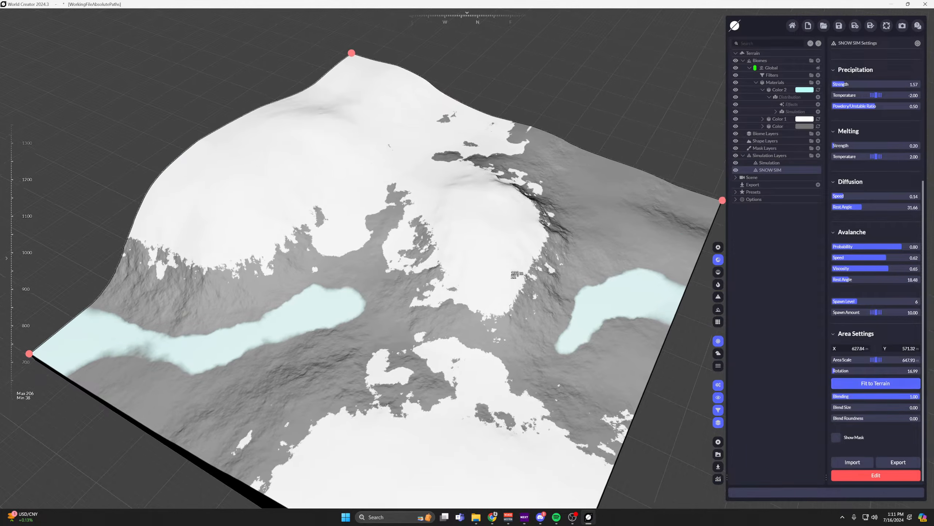
Set the SNOW SIM melting Strength to 2.31 and the melting Temperature to 0.
{"action": "scroll", "coordinate": [881, 278], "scroll_direction": "up", "scroll_amount": 4}
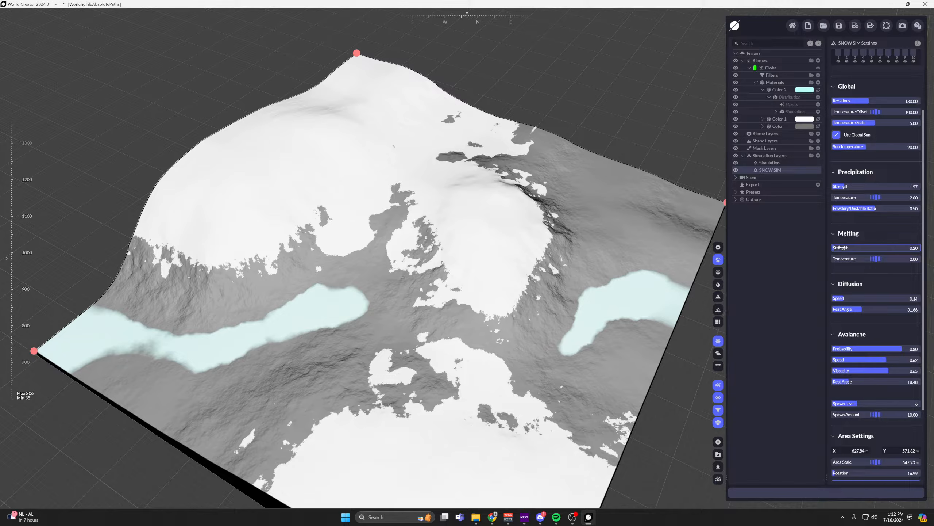
{"action": "left_click_drag", "start_coordinate": [866, 247], "coordinate": [872, 247]}
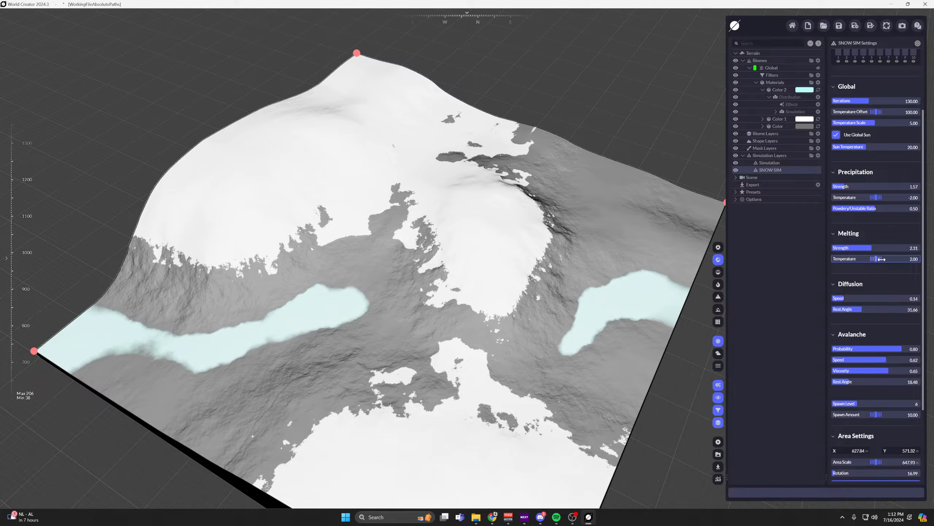
{"action": "left_click_drag", "start_coordinate": [571, 295], "coordinate": [431, 140]}
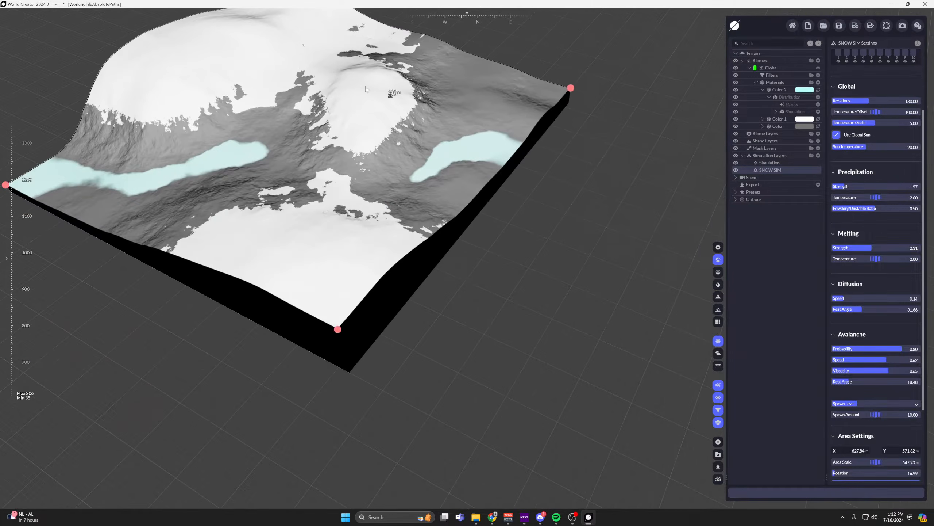
{"action": "left_click_drag", "start_coordinate": [325, 124], "coordinate": [356, 159]}
{"action": "middle_click_drag", "start_coordinate": [356, 159], "coordinate": [405, 203]}
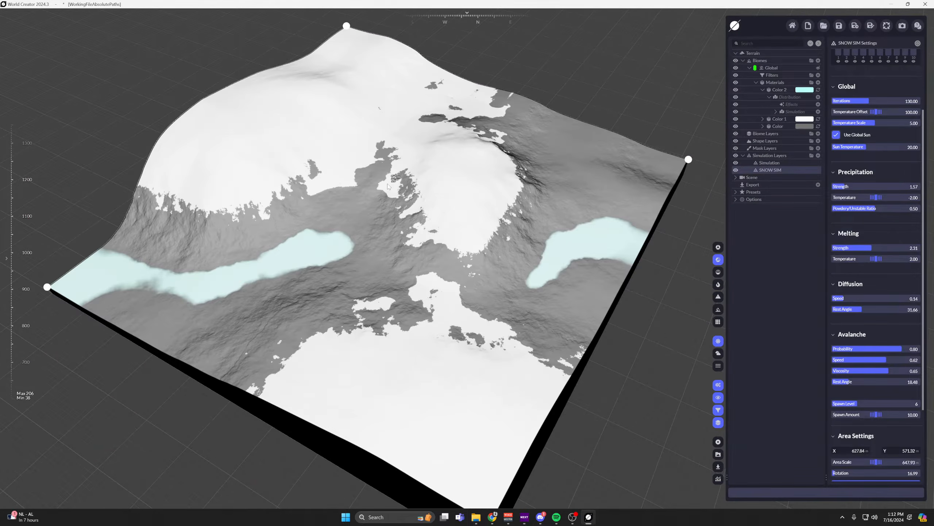
{"action": "double_click", "coordinate": [906, 259]}
{"action": "type", "text": "0"}
{"action": "key", "text": "Return"}
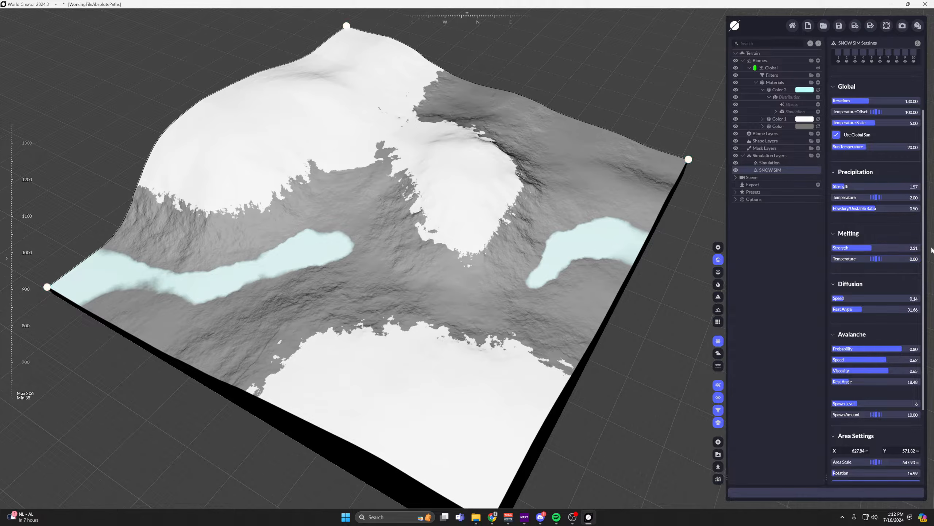
Examine the snow coverage and fluid on the hills, both close up and across the whole terrain.
{"action": "middle_click_drag", "start_coordinate": [532, 222], "coordinate": [499, 192]}
{"action": "scroll", "coordinate": [499, 192], "scroll_direction": "up", "scroll_amount": 6}
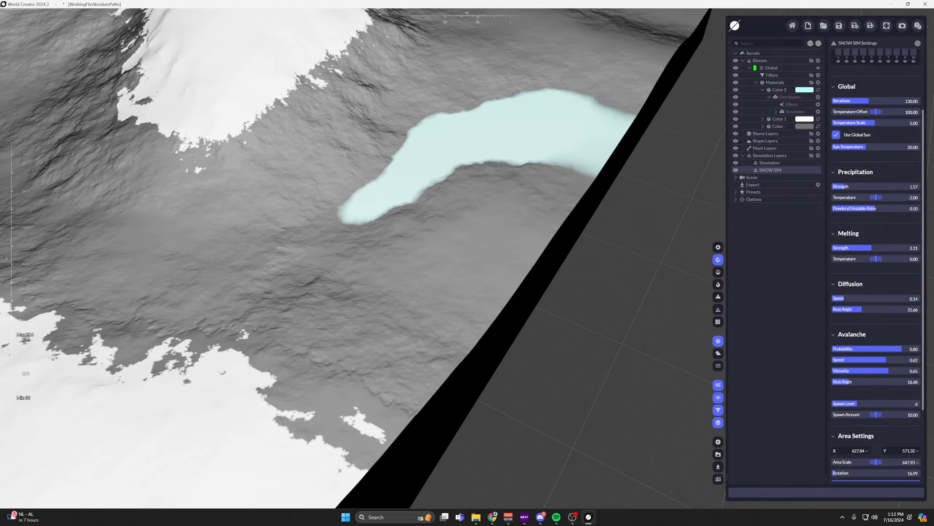
{"action": "right_click_drag", "start_coordinate": [482, 200], "coordinate": [478, 347]}
{"action": "middle_click_drag", "start_coordinate": [479, 349], "coordinate": [403, 152]}
{"action": "scroll", "coordinate": [402, 149], "scroll_direction": "up", "scroll_amount": 5}
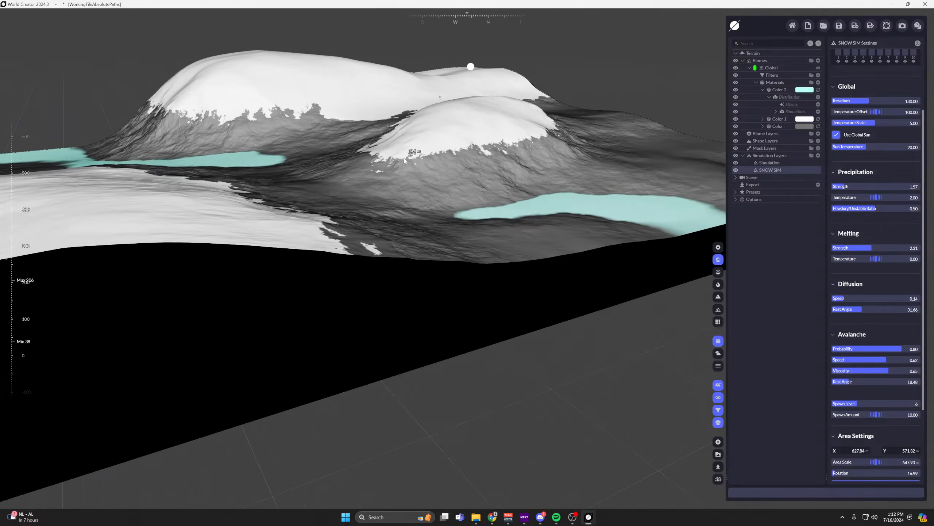
{"action": "middle_click_drag", "start_coordinate": [220, 117], "coordinate": [333, 304]}
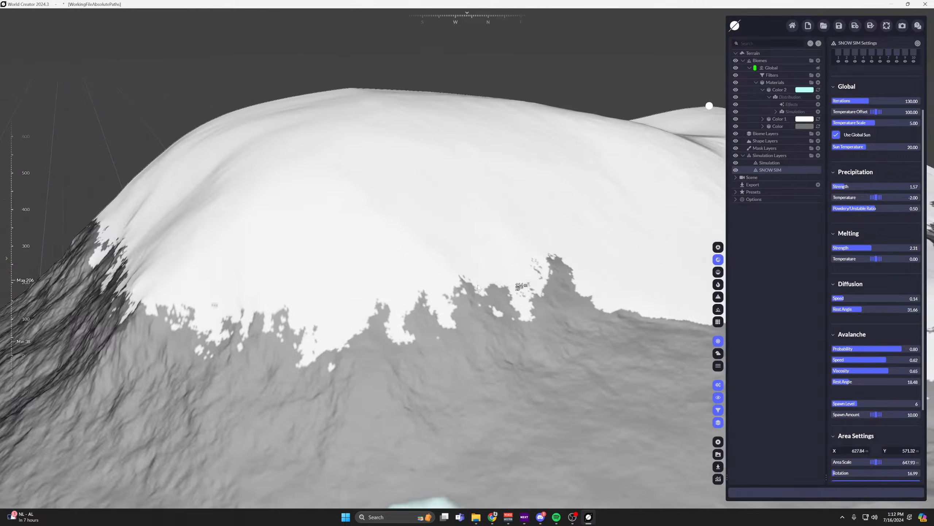
{"action": "right_click_drag", "start_coordinate": [333, 304], "coordinate": [417, 280]}
{"action": "scroll", "coordinate": [419, 281], "scroll_direction": "down", "scroll_amount": 5}
{"action": "middle_click_drag", "start_coordinate": [448, 288], "coordinate": [436, 189]}
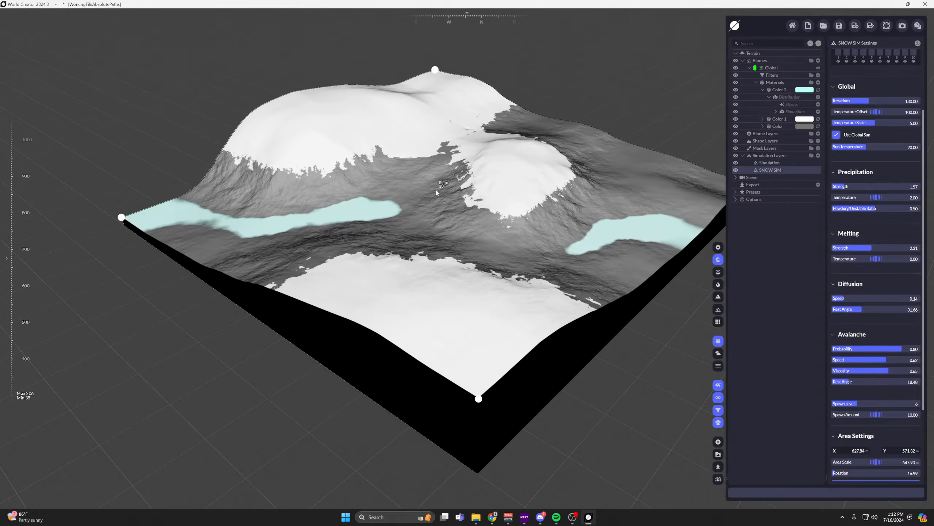
Turn on the GPU info overlay to check the terrain's minimum and maximum heights.
{"action": "left_click", "coordinate": [717, 479]}
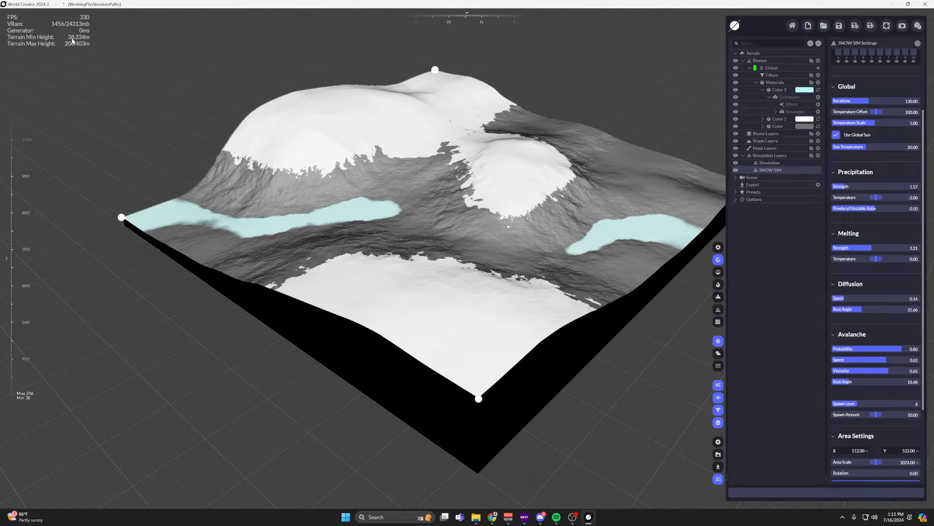
{"action": "middle_click_drag", "start_coordinate": [345, 121], "coordinate": [353, 184]}
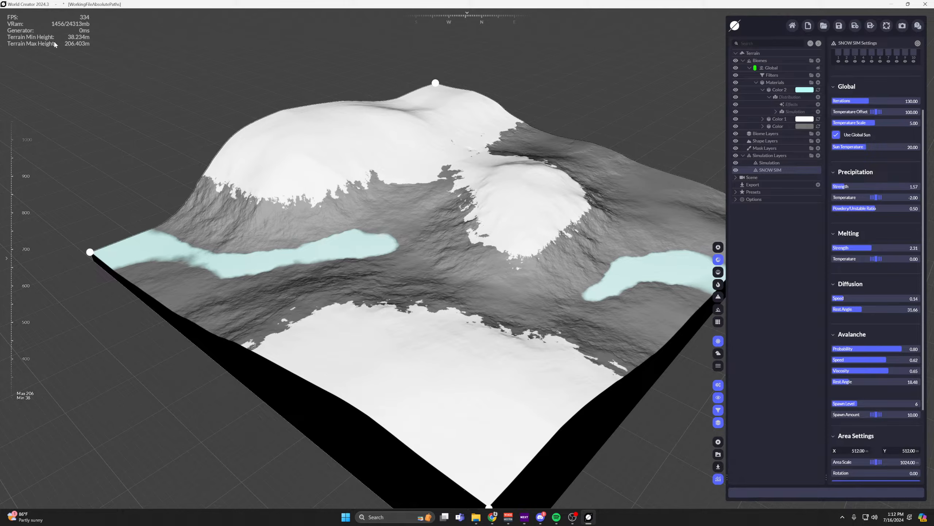
Raise the SNOW SIM melting Temperature to 6.65.
{"action": "right_click_drag", "start_coordinate": [389, 206], "coordinate": [410, 270]}
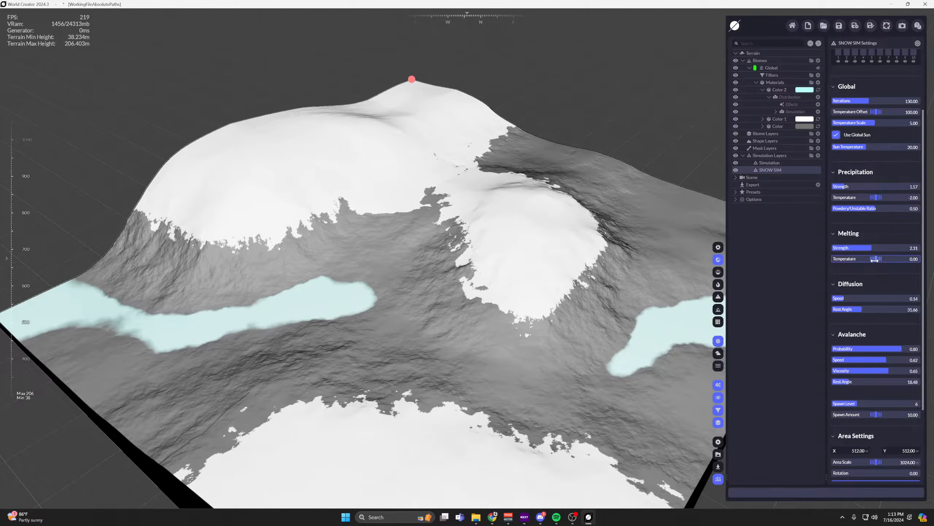
{"action": "left_click_drag", "start_coordinate": [873, 260], "coordinate": [921, 260]}
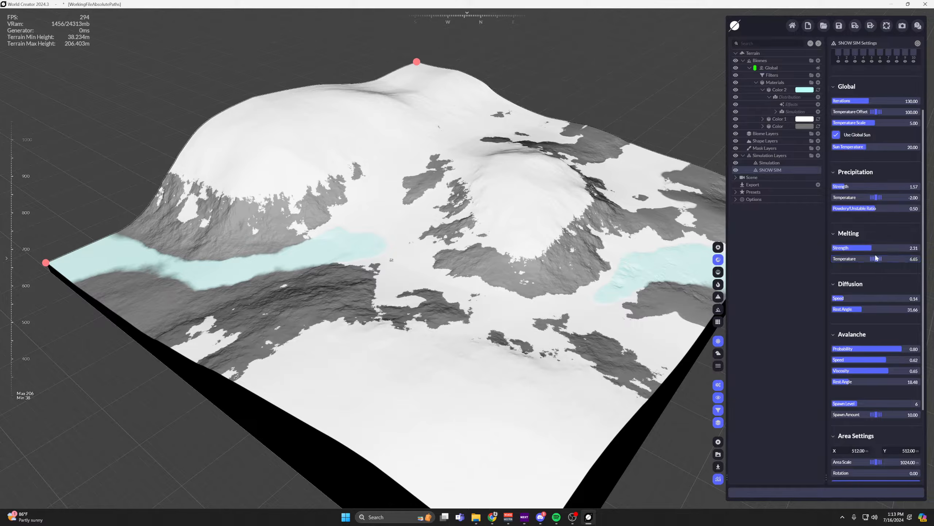
Try a SNOW SIM melting Temperature of -7.65, raise it to 11.3 and inspect the snow around the fluid.
{"action": "left_click_drag", "start_coordinate": [876, 259], "coordinate": [771, 259]}
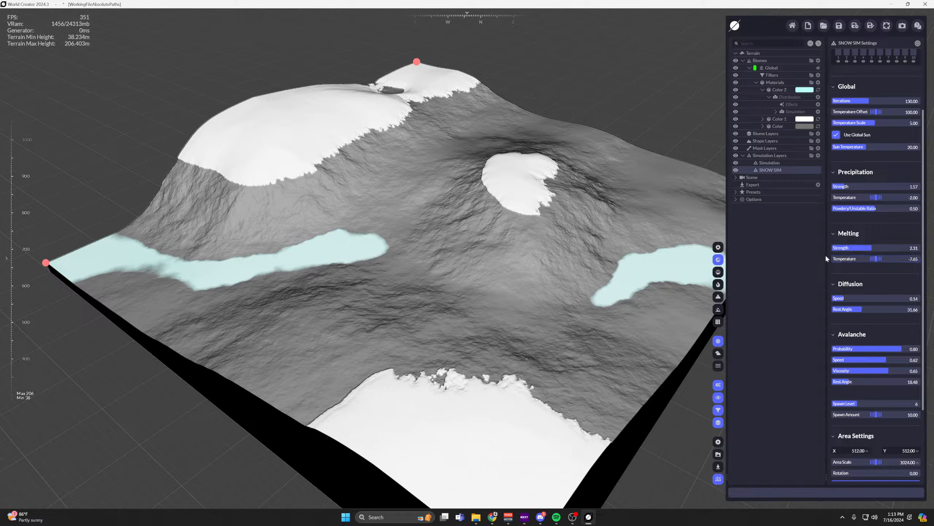
{"action": "left_click_drag", "start_coordinate": [852, 261], "coordinate": [874, 259]}
{"action": "middle_click_drag", "start_coordinate": [491, 232], "coordinate": [483, 220]}
{"action": "middle_click_drag", "start_coordinate": [369, 186], "coordinate": [452, 205]}
{"action": "scroll", "coordinate": [414, 193], "scroll_direction": "up", "scroll_amount": 1}
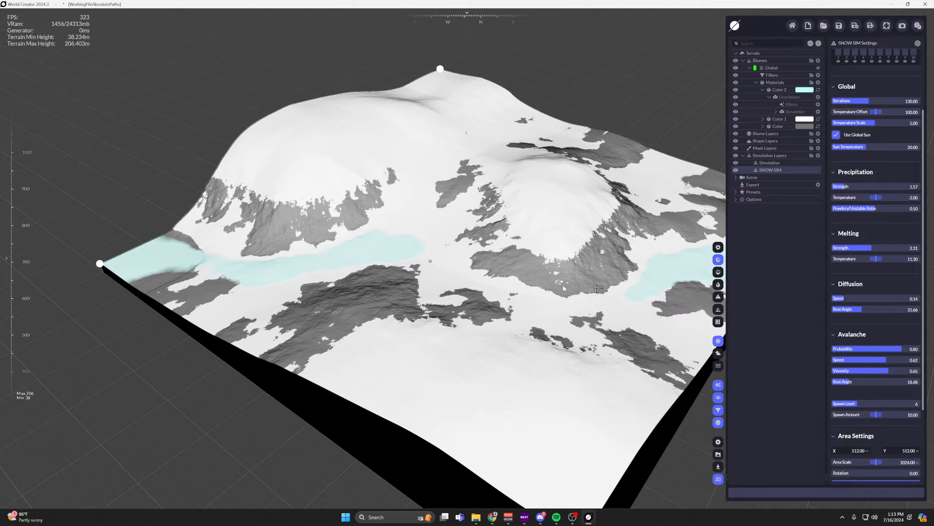
{"action": "scroll", "coordinate": [340, 260], "scroll_direction": "up", "scroll_amount": 4}
{"action": "scroll", "coordinate": [290, 262], "scroll_direction": "up", "scroll_amount": 1}
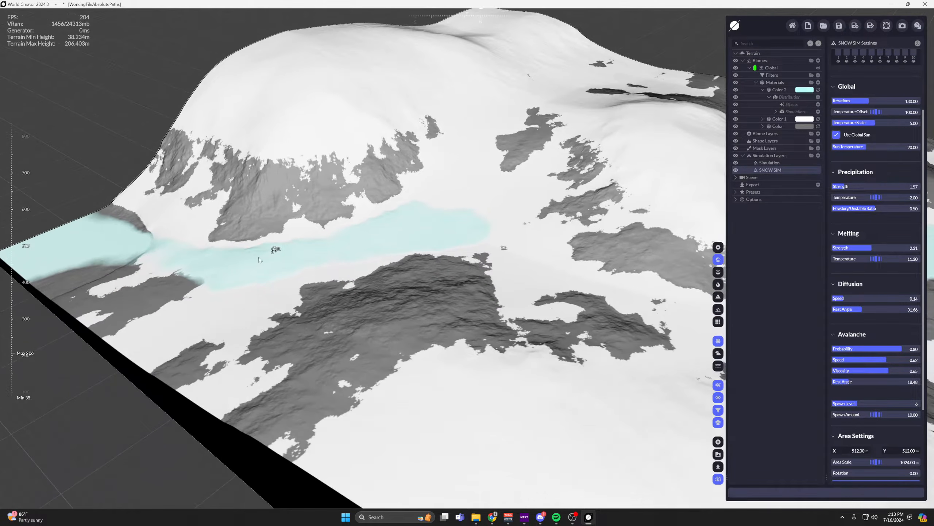
{"action": "middle_click_drag", "start_coordinate": [230, 287], "coordinate": [188, 285]}
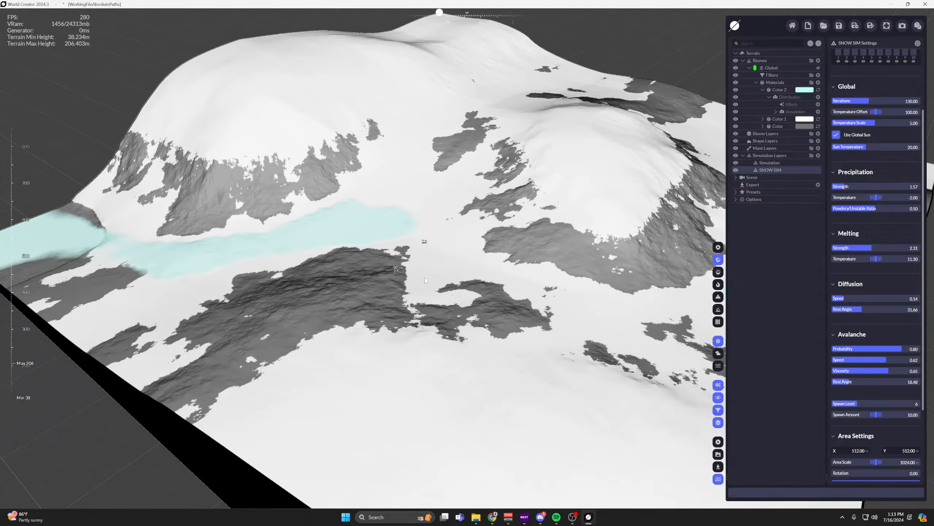
Set the avalanche Probability to 1 and Speed to 0.25, and reset its Rest Angle to 50.
{"action": "left_click_drag", "start_coordinate": [846, 382], "coordinate": [861, 382]}
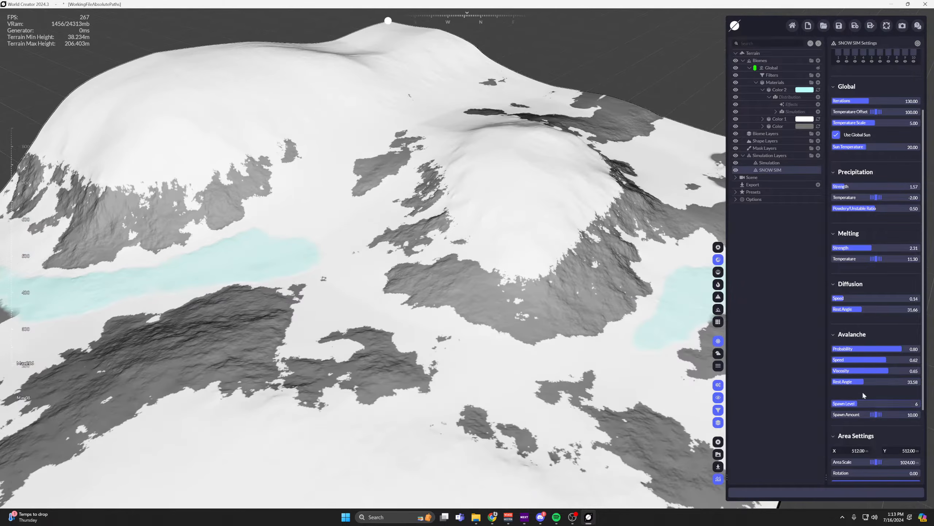
{"action": "left_click_drag", "start_coordinate": [882, 360], "coordinate": [900, 349]}
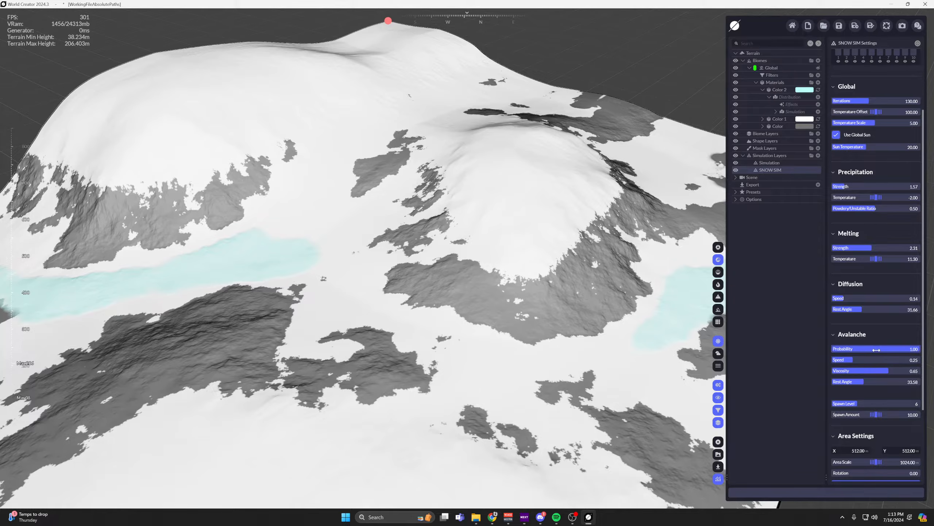
{"action": "right_click", "coordinate": [868, 382]}
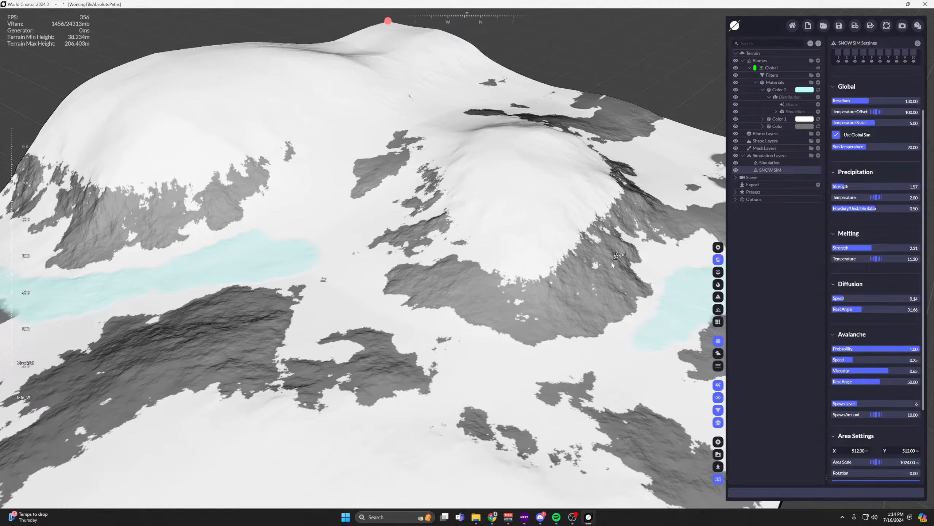
{"action": "middle_click_drag", "start_coordinate": [616, 251], "coordinate": [679, 286]}
Set the diffusion Speed to 0.03 and Rest Angle to 50.66, and the avalanche Rest Angle to 44.89.
{"action": "left_click_drag", "start_coordinate": [844, 298], "coordinate": [880, 309]}
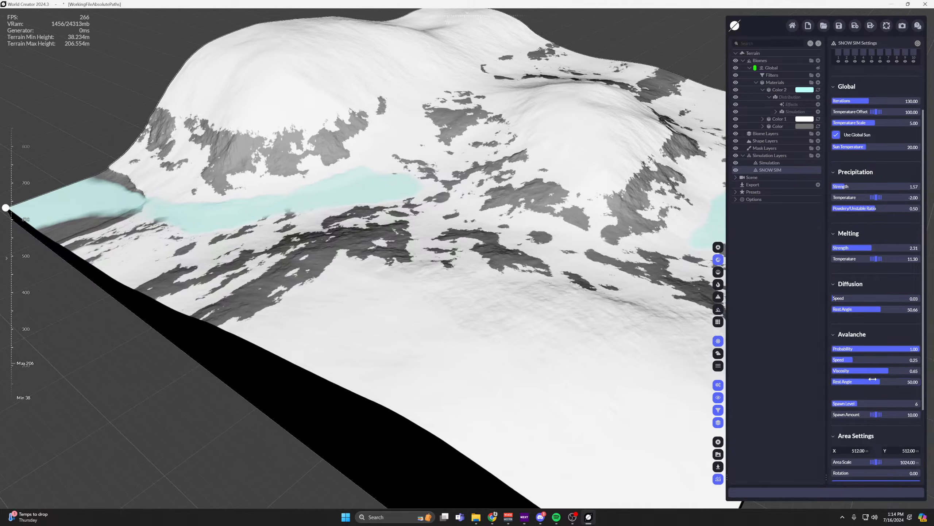
{"action": "left_click_drag", "start_coordinate": [873, 379], "coordinate": [868, 379]}
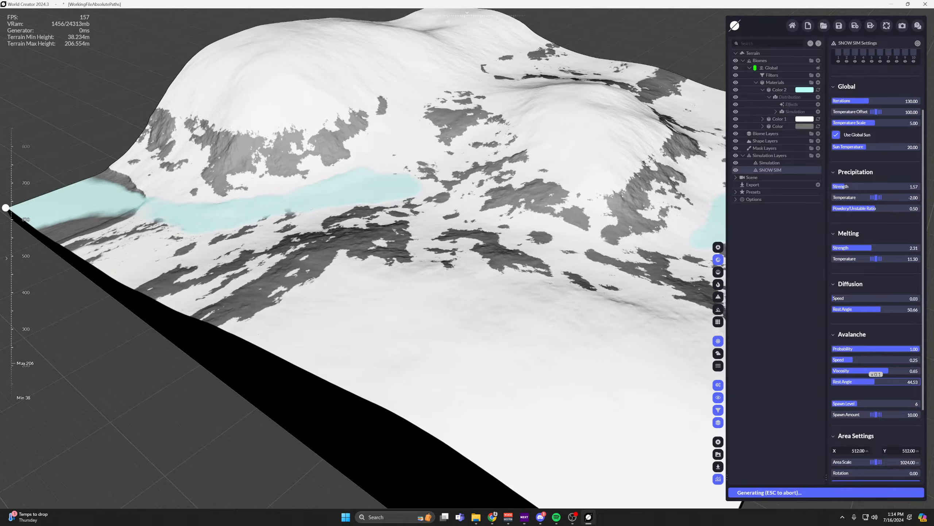
{"action": "key", "text": "w"}
{"action": "right_click_drag", "start_coordinate": [423, 279], "coordinate": [416, 246]}
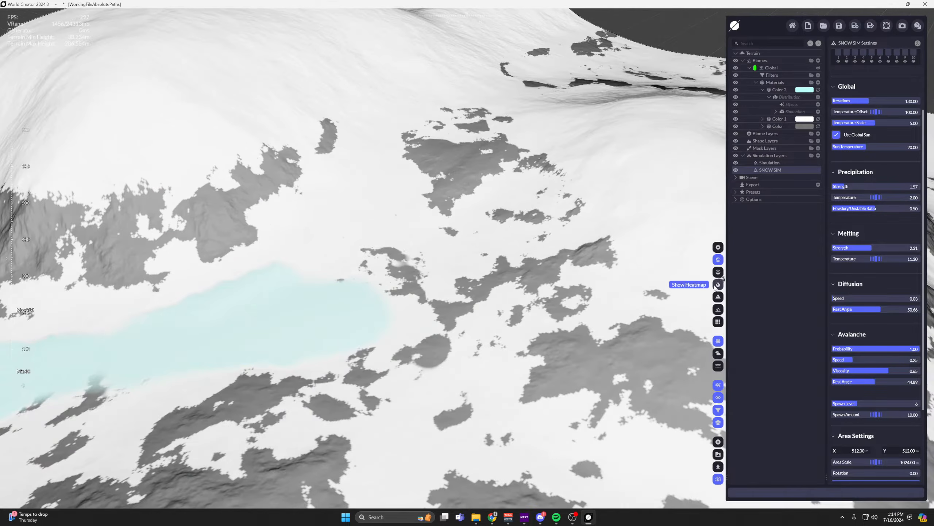
Switch the viewport to plain gray shading without material colors and set the avalanche Rest Angle to 56.21.
{"action": "left_click", "coordinate": [718, 271]}
{"action": "scroll", "coordinate": [555, 180], "scroll_direction": "down", "scroll_amount": 3}
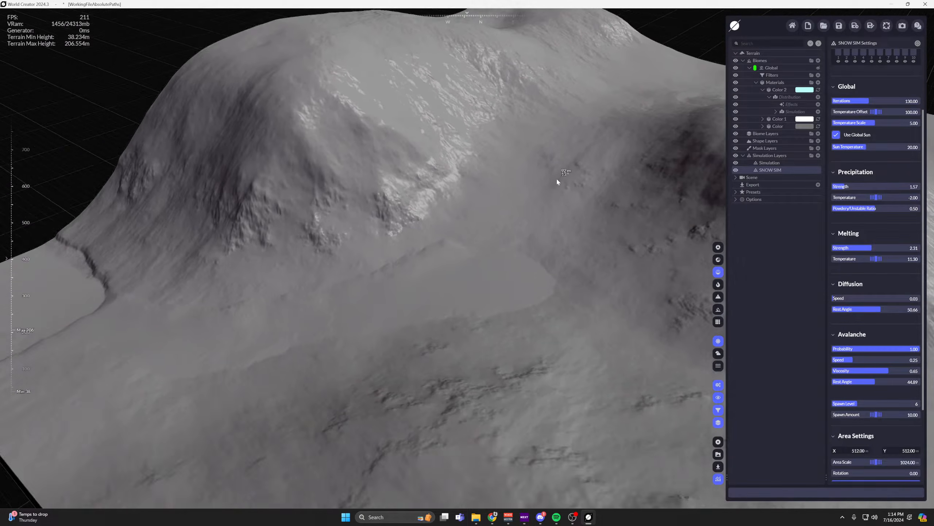
{"action": "middle_click_drag", "start_coordinate": [556, 180], "coordinate": [423, 274]}
{"action": "scroll", "coordinate": [423, 274], "scroll_direction": "up", "scroll_amount": 3}
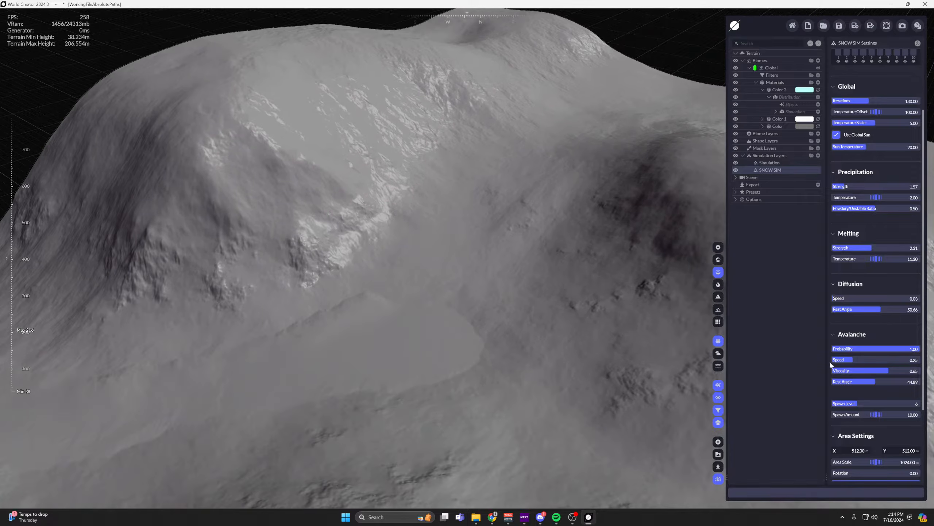
{"action": "left_click_drag", "start_coordinate": [846, 381], "coordinate": [828, 381]}
{"action": "left_click_drag", "start_coordinate": [857, 382], "coordinate": [887, 381]}
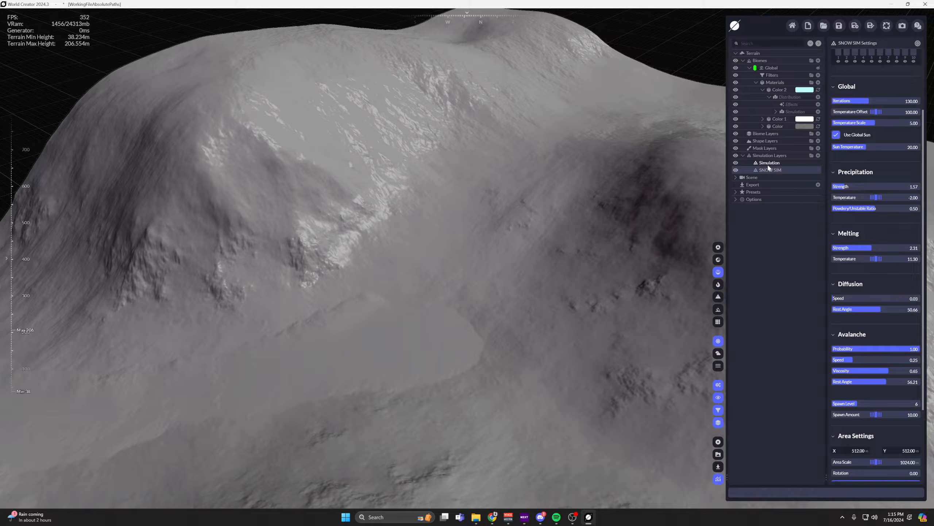
Add a Model layer to the shape layers to view its settings, and delete it again.
{"action": "left_click", "coordinate": [818, 141]}
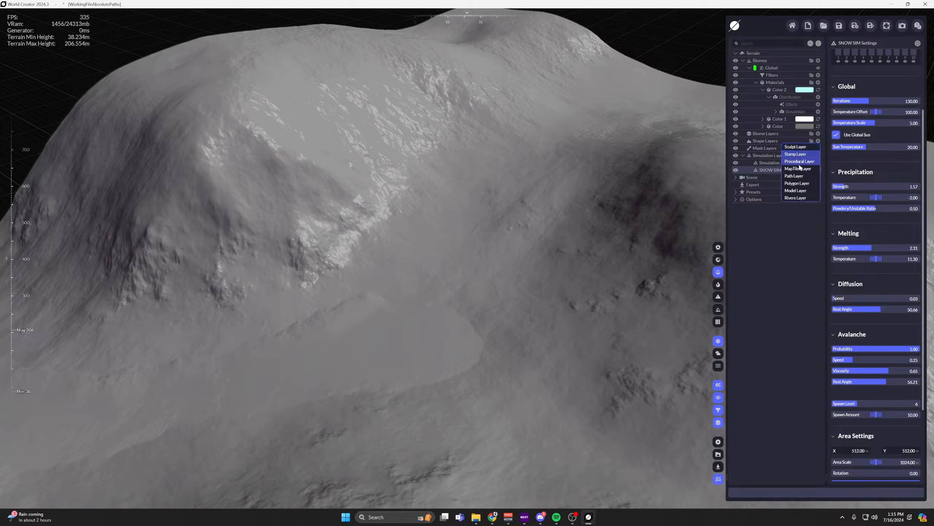
{"action": "left_click", "coordinate": [795, 190]}
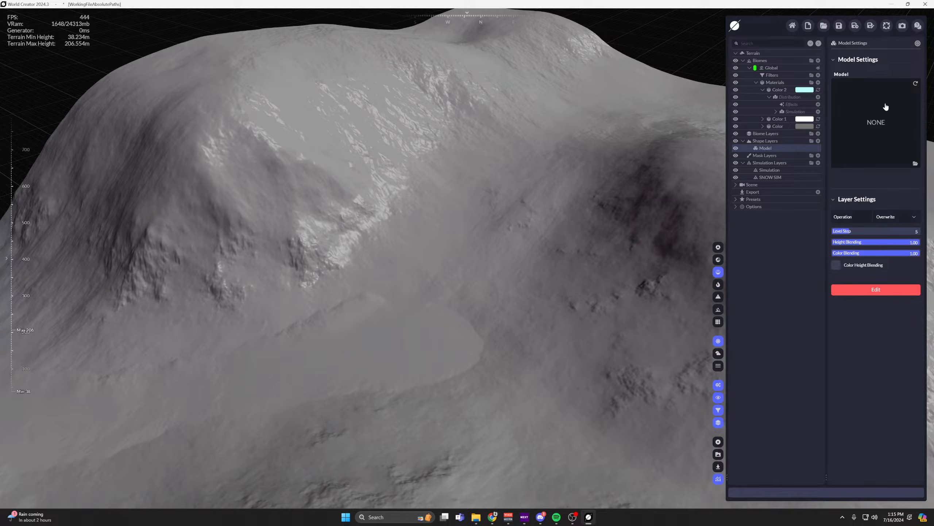
{"action": "key", "text": "Delete"}
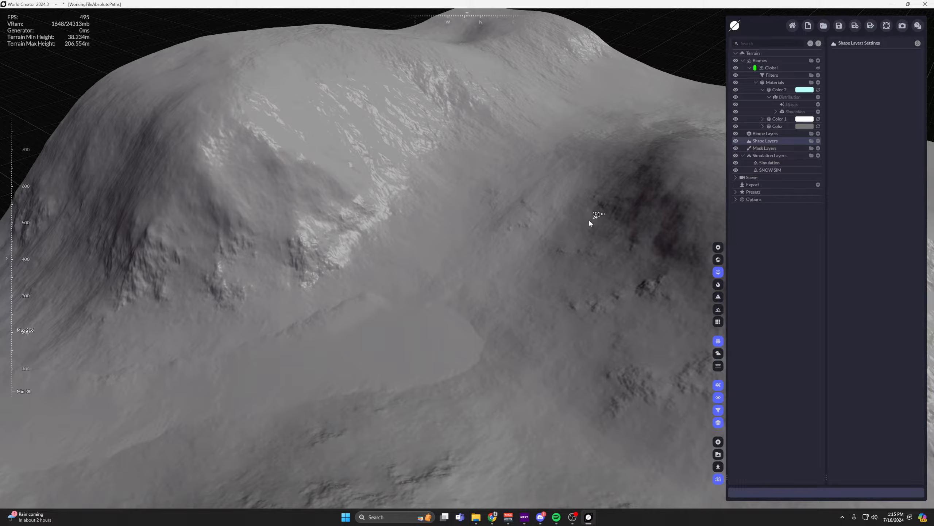
Reselect SNOW SIM and examine the snow's surface shape on the hills in the gray shading.
{"action": "scroll", "coordinate": [530, 202], "scroll_direction": "down", "scroll_amount": 4}
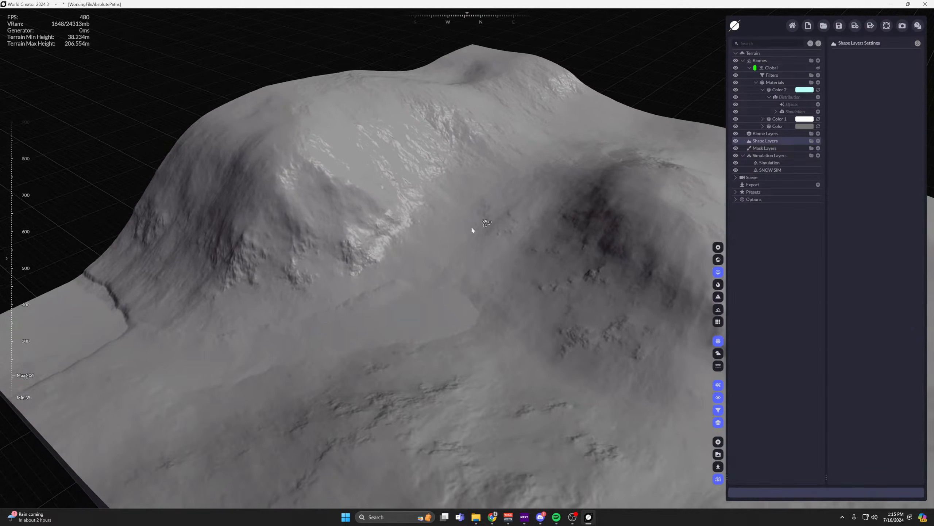
{"action": "middle_click_drag", "start_coordinate": [471, 230], "coordinate": [412, 201]}
{"action": "left_click", "coordinate": [770, 171]}
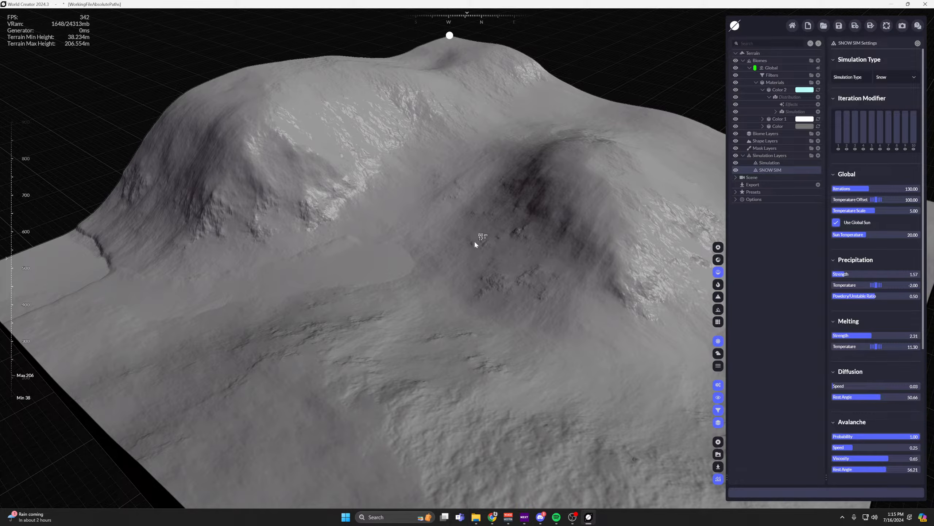
{"action": "scroll", "coordinate": [438, 208], "scroll_direction": "up", "scroll_amount": 2}
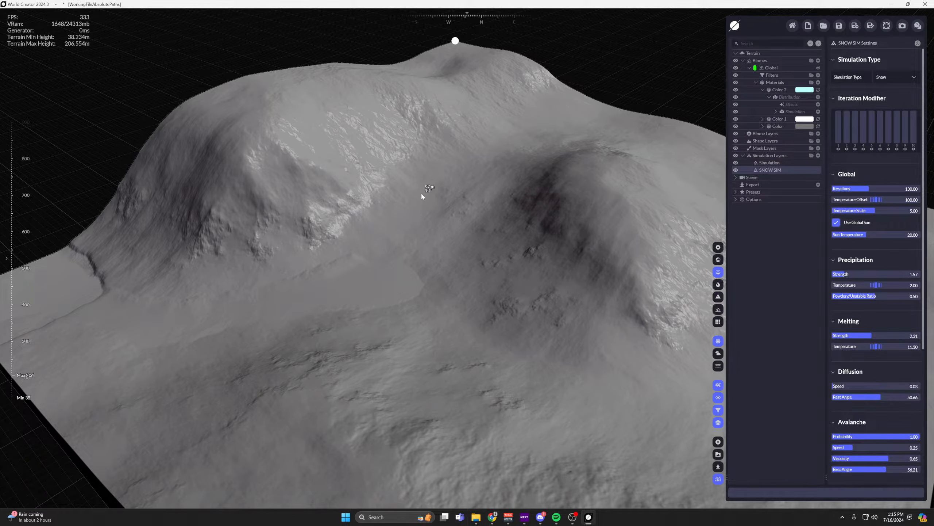
{"action": "right_click_drag", "start_coordinate": [400, 228], "coordinate": [522, 262]}
{"action": "scroll", "coordinate": [508, 255], "scroll_direction": "down", "scroll_amount": 3}
{"action": "mouse_move", "coordinate": [438, 210]}
{"action": "middle_mouse_down"}
{"action": "mouse_move", "coordinate": [489, 244]}
{"action": "mouse_move", "coordinate": [463, 235]}
{"action": "mouse_move", "coordinate": [467, 209]}
{"action": "middle_mouse_up"}
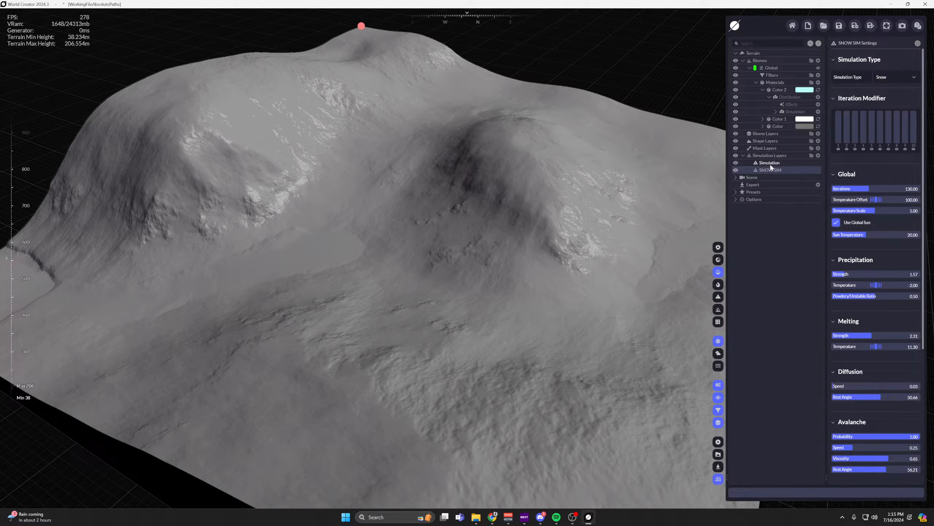
Return the viewport to the material color display and examine the snow patches across the hills and valley.
{"action": "left_click", "coordinate": [717, 260]}
{"action": "right_click_drag", "start_coordinate": [582, 228], "coordinate": [569, 224]}
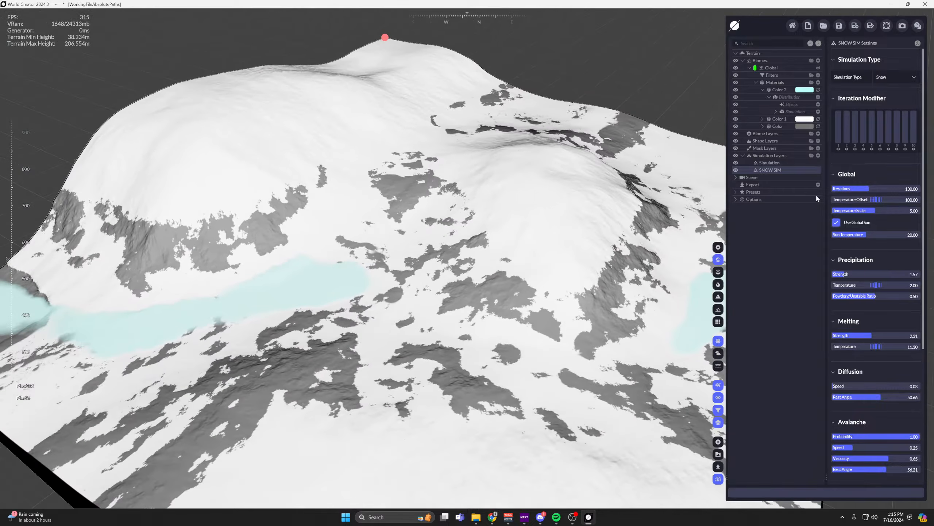
{"action": "right_click_drag", "start_coordinate": [541, 301], "coordinate": [606, 296]}
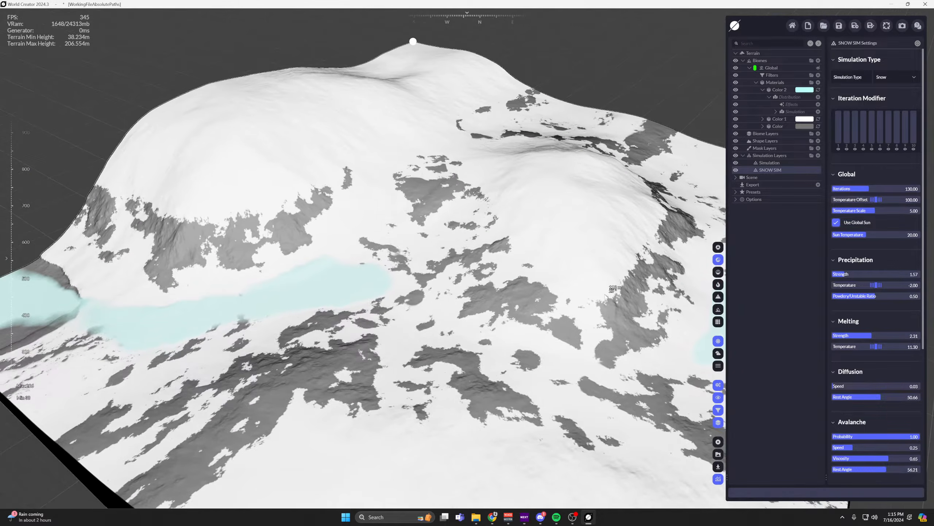
{"action": "middle_click_drag", "start_coordinate": [606, 296], "coordinate": [566, 263]}
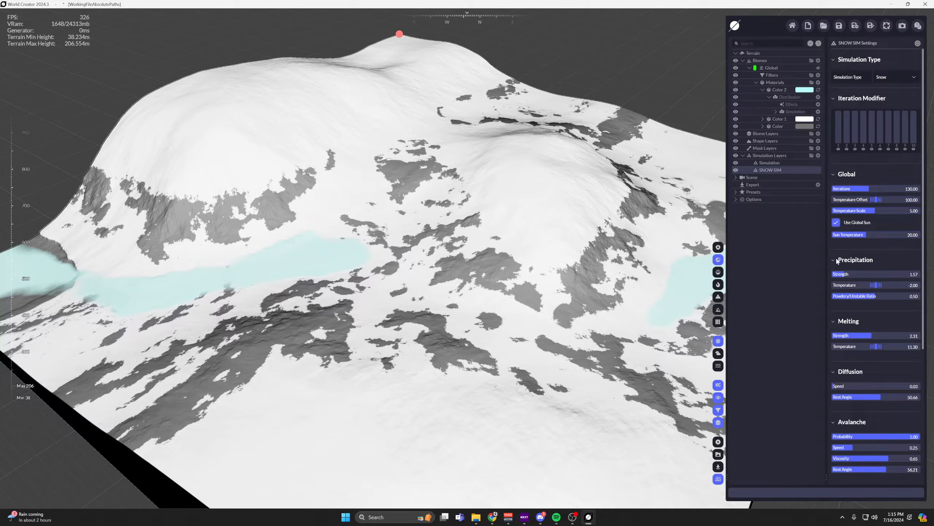
{"action": "middle_click_drag", "start_coordinate": [641, 285], "coordinate": [589, 241]}
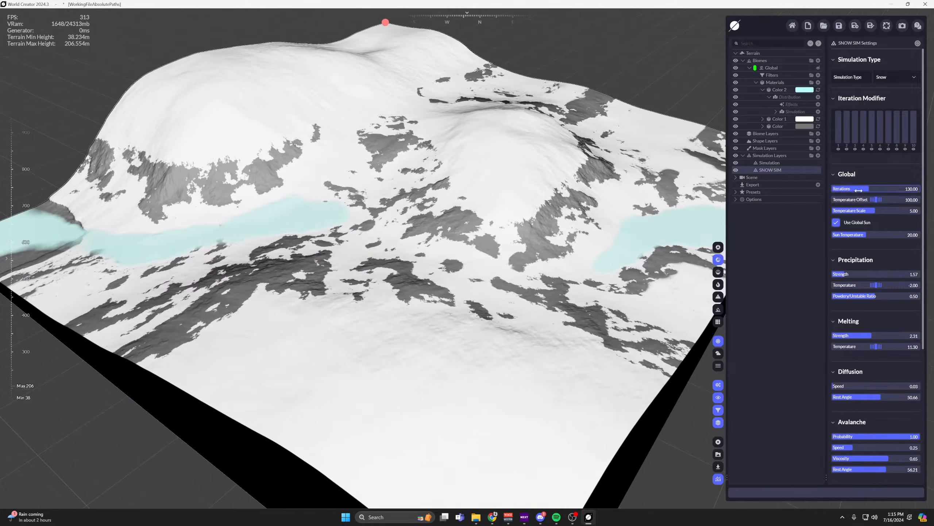
{"action": "scroll", "coordinate": [876, 206], "scroll_direction": "down", "scroll_amount": 1}
{"action": "middle_click_drag", "start_coordinate": [565, 195], "coordinate": [581, 246]}
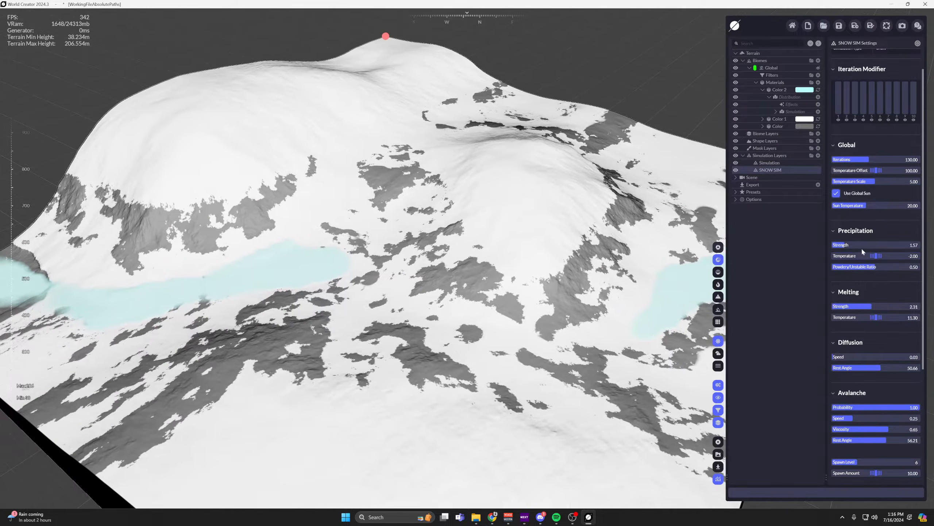
Reset the diffusion Speed to 0.1 and Rest Angle to 45, and the avalanche Rest Angle to 50.
{"action": "scroll", "coordinate": [883, 184], "scroll_direction": "down", "scroll_amount": 2}
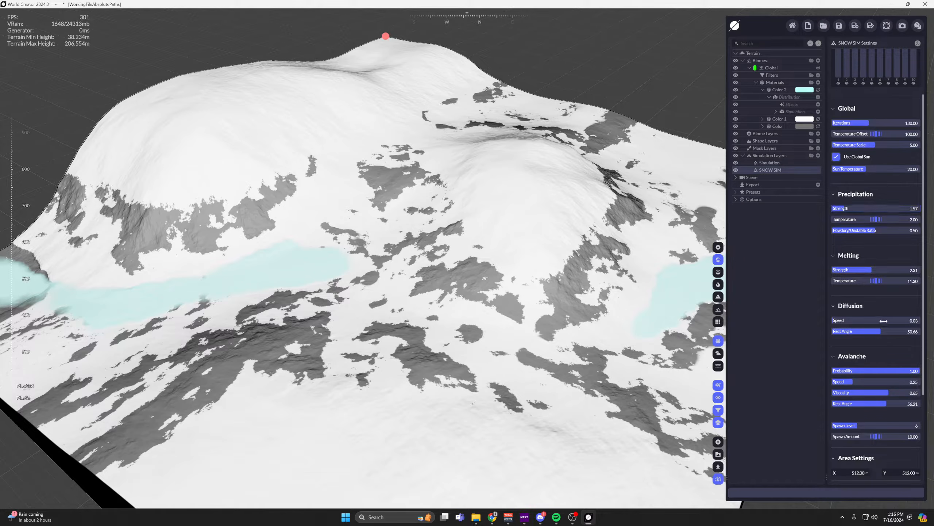
{"action": "right_click", "coordinate": [868, 319]}
{"action": "right_click", "coordinate": [875, 331]}
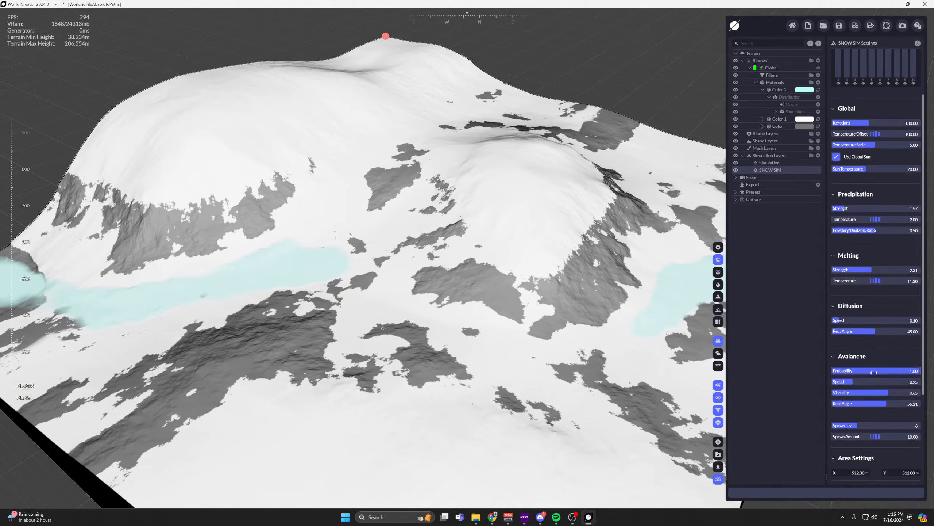
{"action": "right_click", "coordinate": [870, 404]}
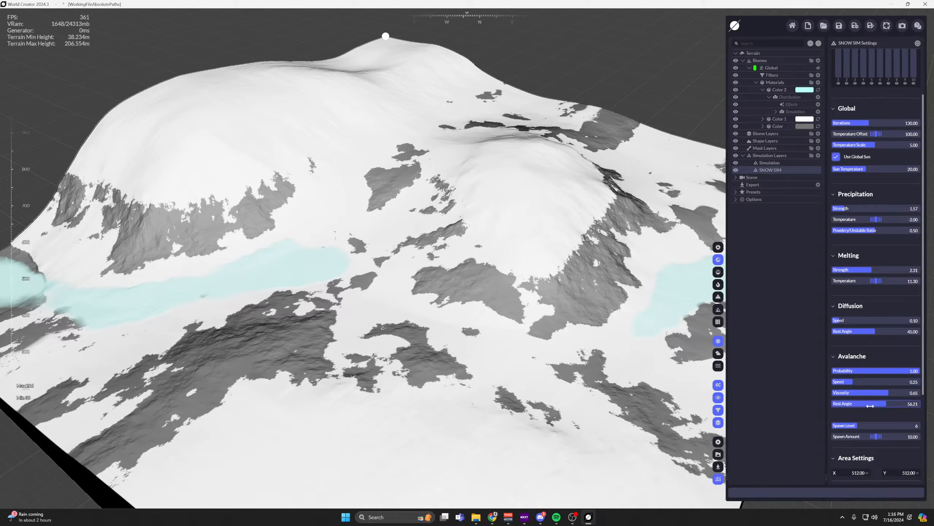
Reset the melting Temperature to 2 and the melting Strength to 0.2, and check the snow coverage.
{"action": "right_click", "coordinate": [874, 281]}
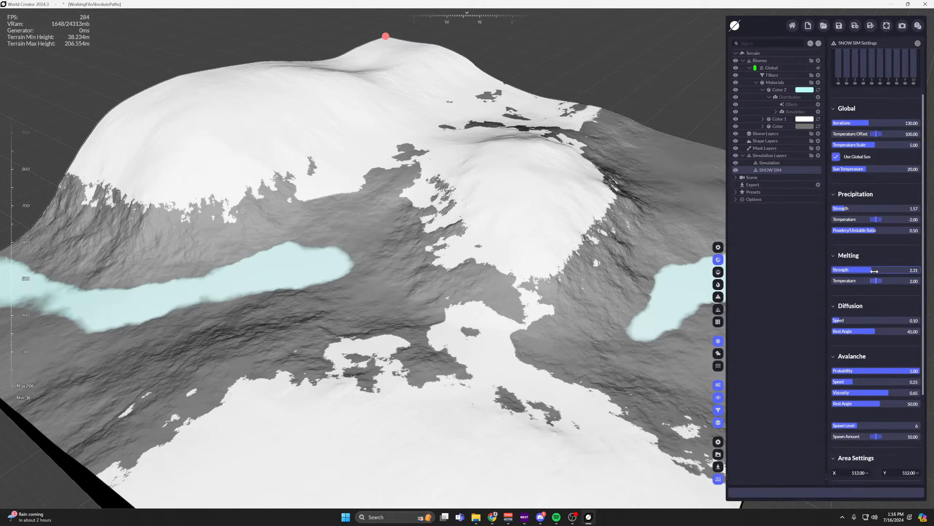
{"action": "right_click", "coordinate": [874, 270]}
{"action": "key", "text": "w"}
{"action": "key", "text": "a"}
{"action": "key", "text": "w"}
{"action": "key", "text": "a"}
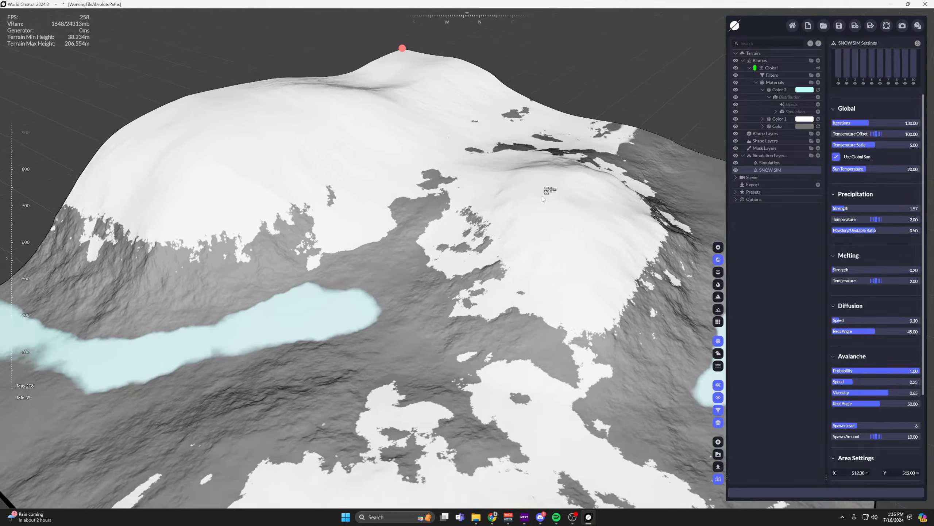
{"action": "key", "text": "d"}
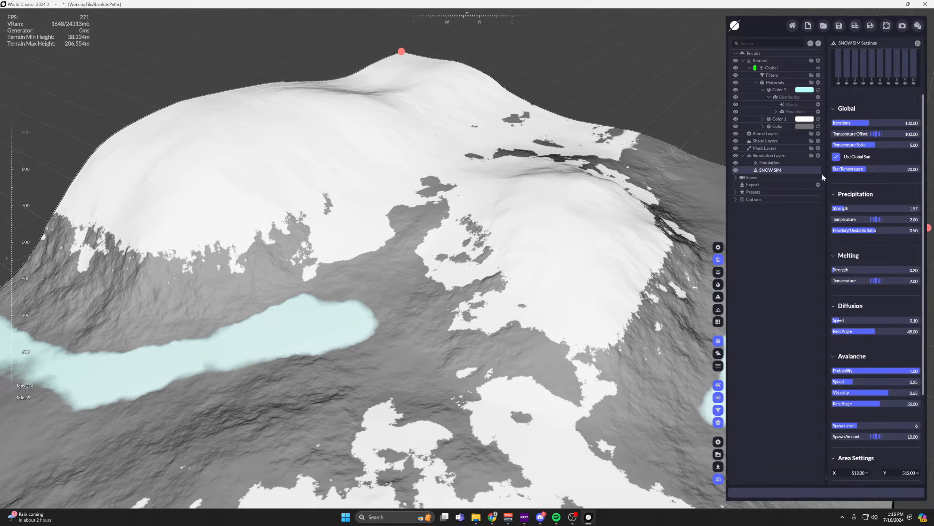
Raise the SNOW SIM precipitation Strength to 3.55 and look through the avalanche and area settings.
{"action": "scroll", "coordinate": [886, 200], "scroll_direction": "up", "scroll_amount": 2}
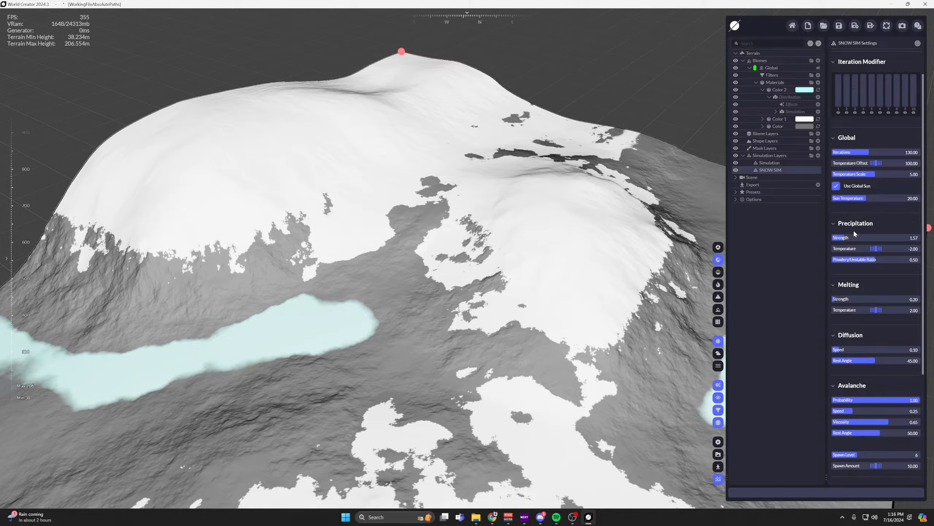
{"action": "mouse_move", "coordinate": [847, 246]}
{"action": "left_mouse_down"}
{"action": "mouse_move", "coordinate": [896, 245]}
{"action": "mouse_move", "coordinate": [862, 237]}
{"action": "left_mouse_up"}
{"action": "scroll", "coordinate": [846, 314], "scroll_direction": "down", "scroll_amount": 5}
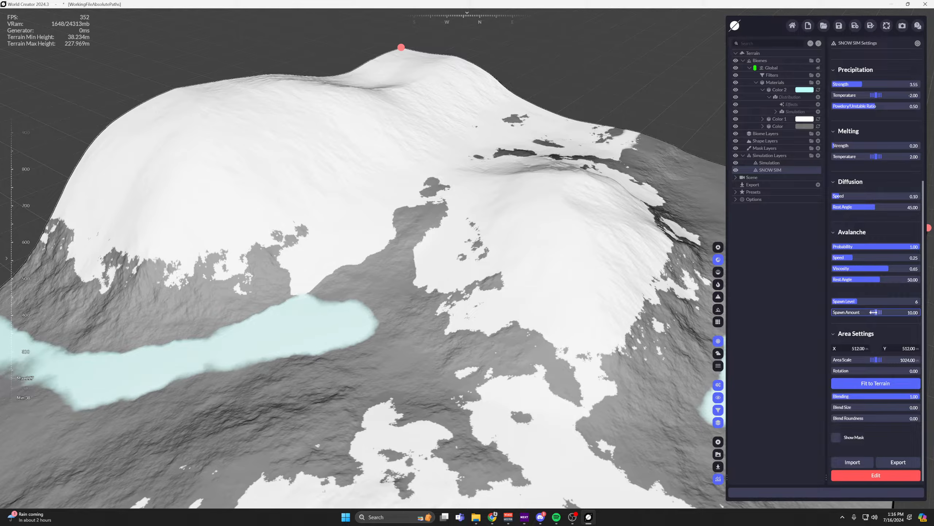
{"action": "mouse_move", "coordinate": [873, 312]}
{"action": "left_mouse_down"}
{"action": "mouse_move", "coordinate": [907, 312]}
{"action": "mouse_move", "coordinate": [871, 304]}
{"action": "left_mouse_up"}
{"action": "scroll", "coordinate": [874, 289], "scroll_direction": "up", "scroll_amount": 3}
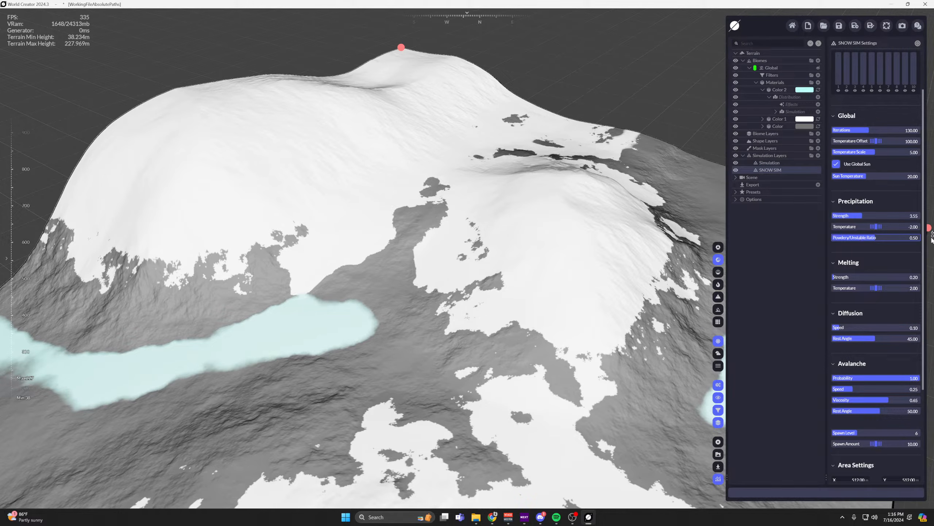
Reset the precipitation Strength to 1 and the precipitation Temperature to -2.
{"action": "left_click_drag", "start_coordinate": [865, 216], "coordinate": [842, 228]}
{"action": "right_click", "coordinate": [859, 217]}
{"action": "right_click", "coordinate": [873, 227]}
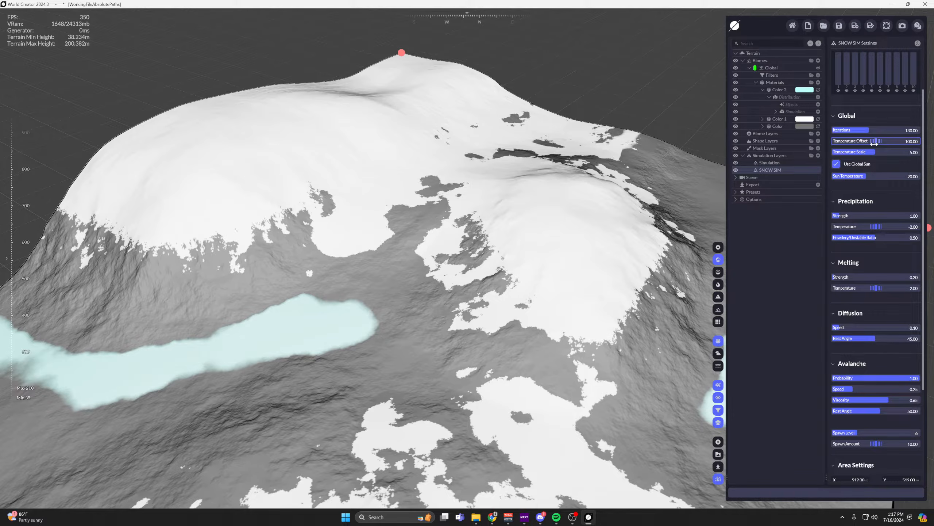
Lower the SNOW SIM global Temperature Offset to 73.4 and view the snow over the terrain.
{"action": "left_click_drag", "start_coordinate": [874, 143], "coordinate": [851, 143]}
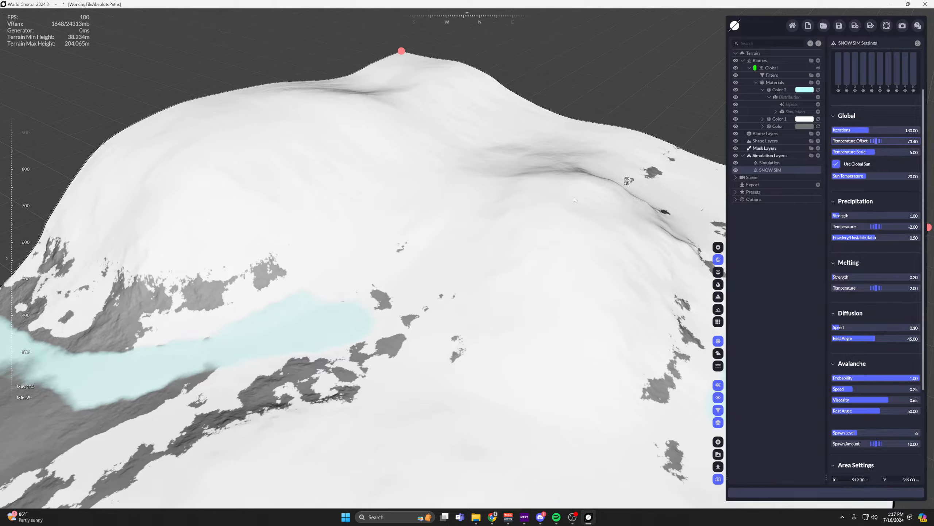
{"action": "scroll", "coordinate": [525, 197], "scroll_direction": "down", "scroll_amount": 4}
{"action": "middle_click_drag", "start_coordinate": [526, 197], "coordinate": [462, 200]}
Raise the SNOW SIM global Temperature Offset to 112.55.
{"action": "left_click_drag", "start_coordinate": [875, 140], "coordinate": [890, 140]}
{"action": "left_click_drag", "start_coordinate": [876, 141], "coordinate": [776, 141]}
{"action": "scroll", "coordinate": [548, 199], "scroll_direction": "up", "scroll_amount": 2}
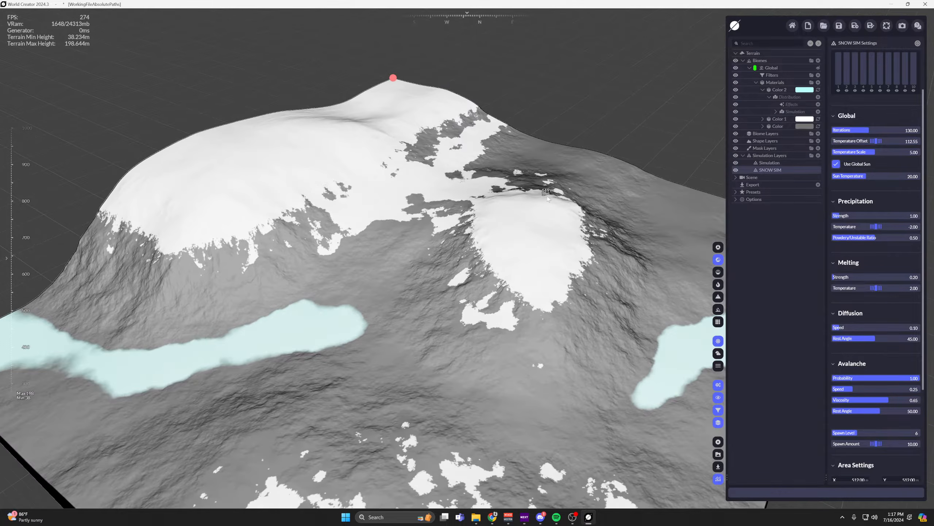
Set the SNOW SIM global Temperature Offset to 119.55, melting Strength to 1.07 and melting Temperature to 7.85.
{"action": "left_click_drag", "start_coordinate": [870, 142], "coordinate": [884, 141]}
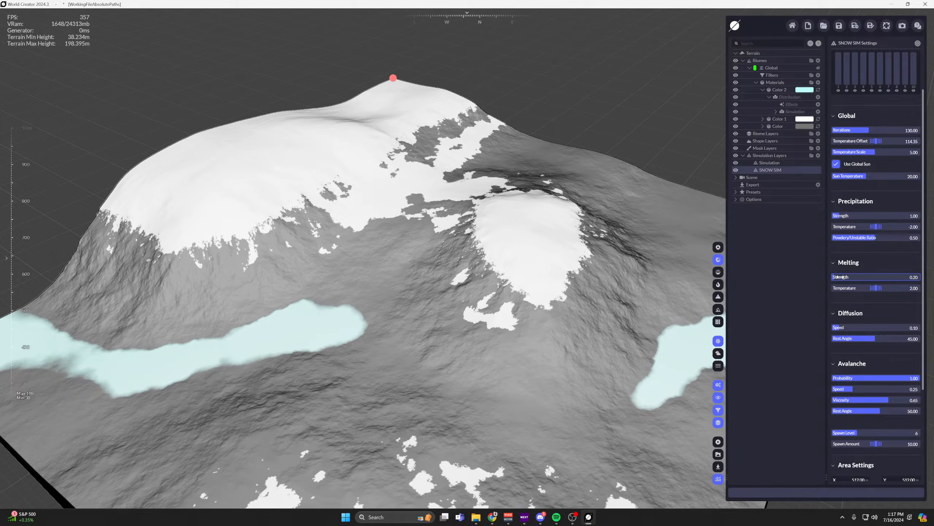
{"action": "mouse_move", "coordinate": [841, 277]}
{"action": "left_mouse_down"}
{"action": "mouse_move", "coordinate": [864, 277]}
{"action": "mouse_move", "coordinate": [835, 288]}
{"action": "mouse_move", "coordinate": [858, 273]}
{"action": "mouse_move", "coordinate": [844, 278]}
{"action": "left_mouse_up"}
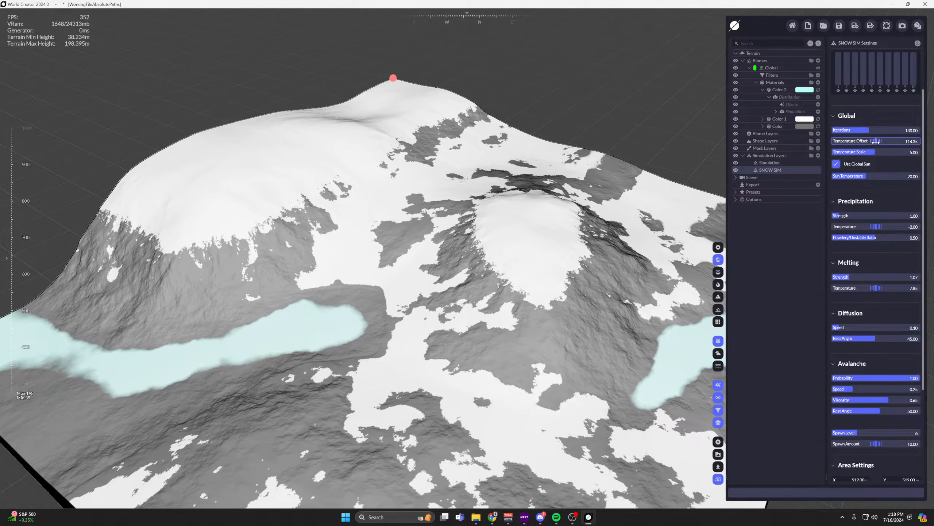
{"action": "left_click_drag", "start_coordinate": [876, 142], "coordinate": [914, 141]}
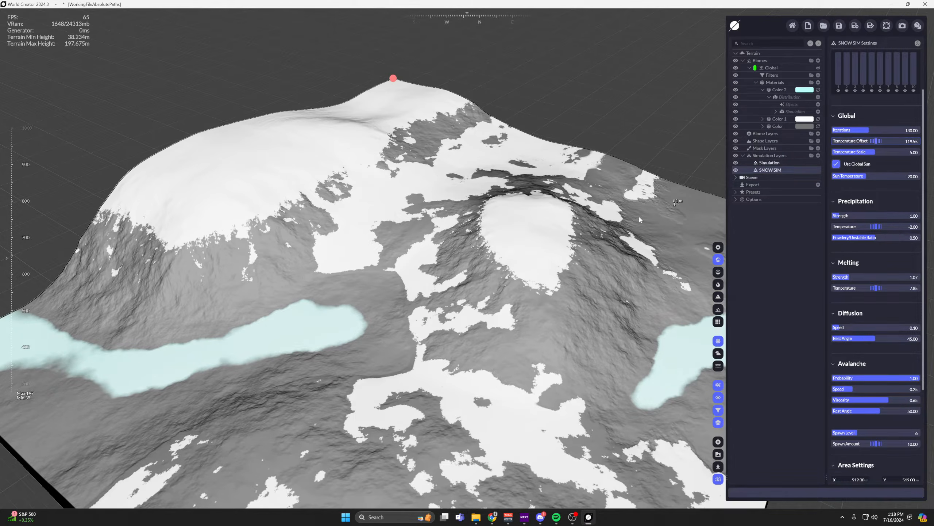
Switch the viewport to the realistic sunlit rendering and lower the SNOW SIM Sun Temperature to 0.
{"action": "scroll", "coordinate": [681, 225], "scroll_direction": "down", "scroll_amount": 3}
{"action": "middle_click_drag", "start_coordinate": [716, 228], "coordinate": [712, 248]}
{"action": "left_click", "coordinate": [717, 247]}
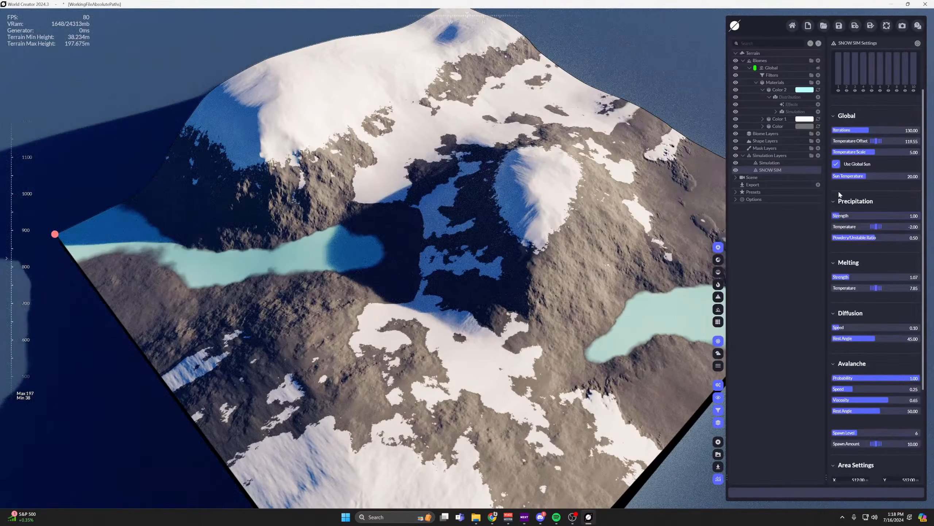
{"action": "left_click_drag", "start_coordinate": [852, 176], "coordinate": [830, 176]}
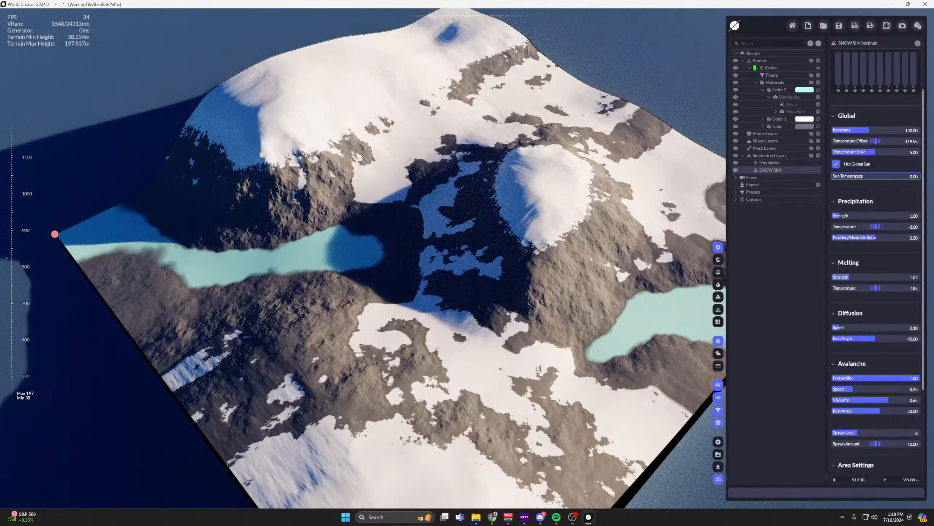
{"action": "right_click_drag", "start_coordinate": [474, 206], "coordinate": [556, 295]}
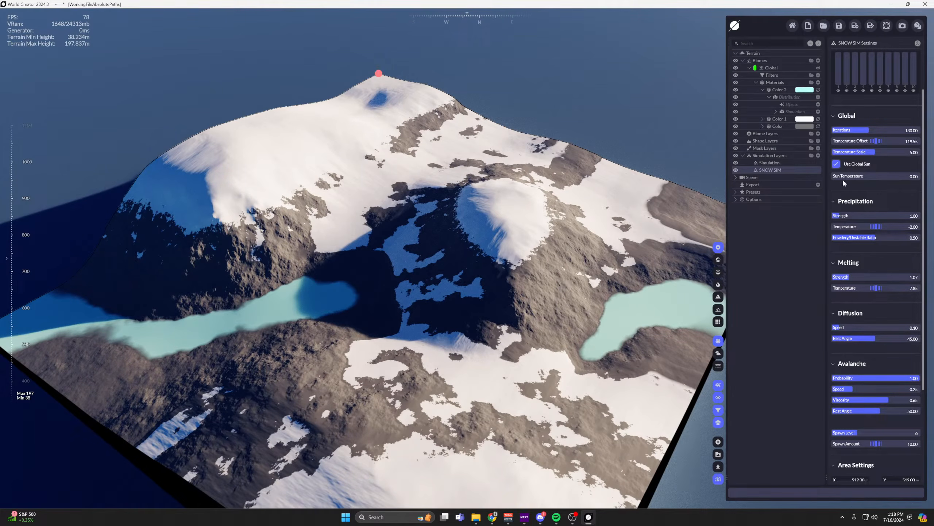
Raise the SNOW SIM Sun Temperature to 50 and lower the melting Strength to 0.12.
{"action": "left_click_drag", "start_coordinate": [833, 176], "coordinate": [920, 176]}
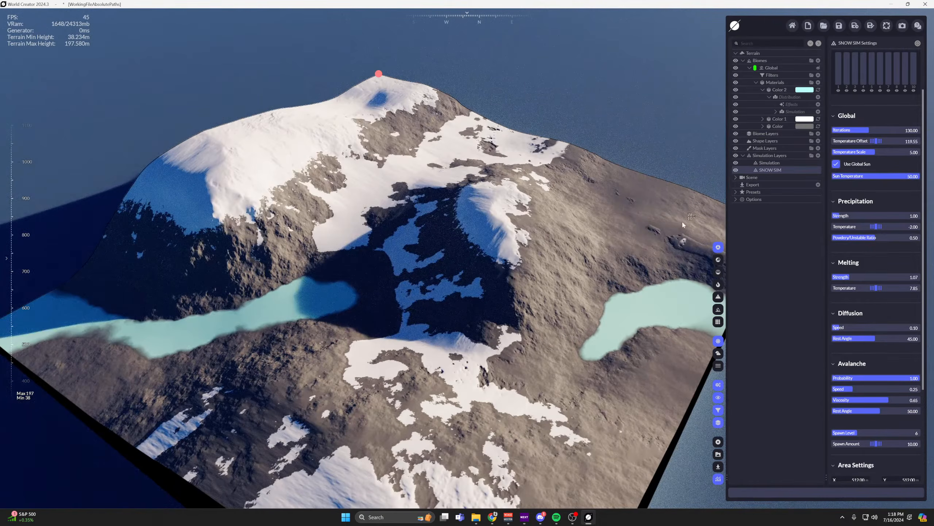
{"action": "right_click_drag", "start_coordinate": [683, 225], "coordinate": [724, 324]}
{"action": "left_click_drag", "start_coordinate": [877, 275], "coordinate": [880, 276]}
{"action": "middle_click_drag", "start_coordinate": [578, 195], "coordinate": [568, 196]}
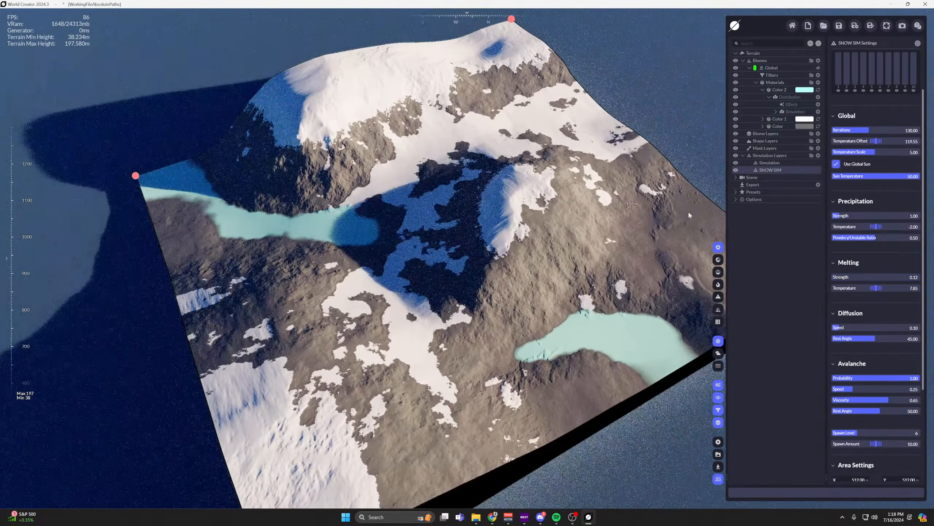
Open the scene's Render settings and set the Sun Angle Horizontal to 0.
{"action": "left_click", "coordinate": [737, 178]}
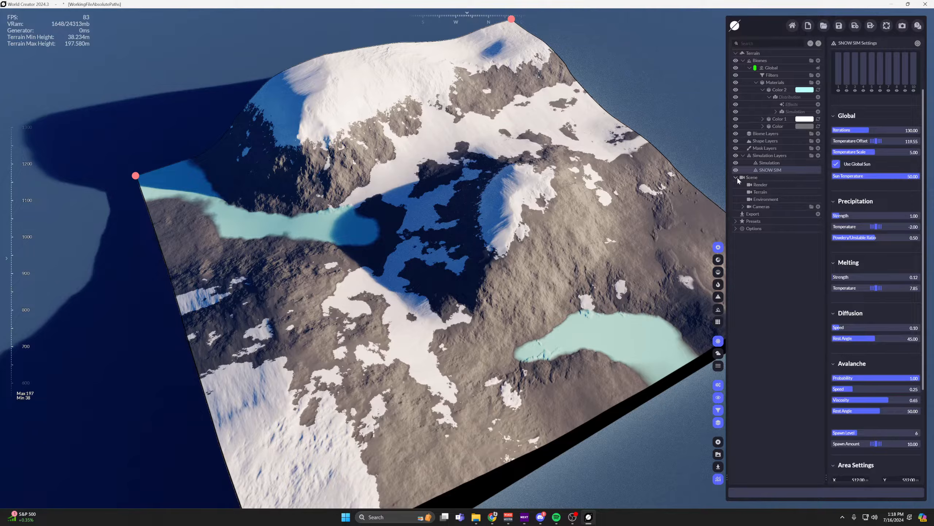
{"action": "left_click", "coordinate": [759, 185]}
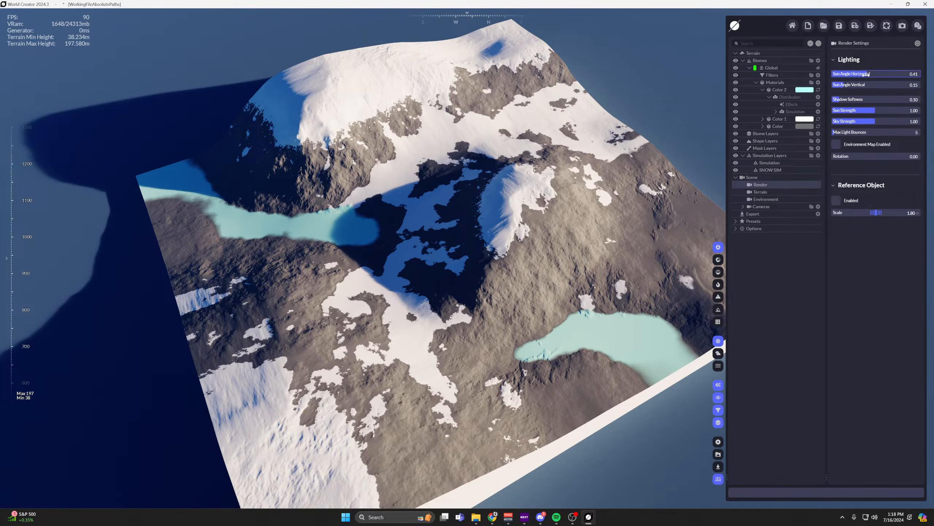
{"action": "left_click_drag", "start_coordinate": [866, 74], "coordinate": [809, 74]}
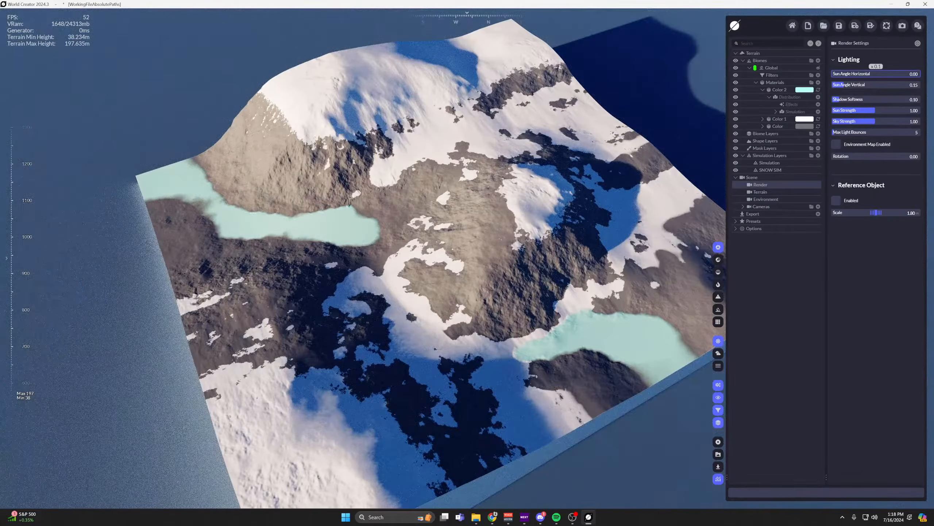
{"action": "middle_click_drag", "start_coordinate": [581, 188], "coordinate": [529, 190]}
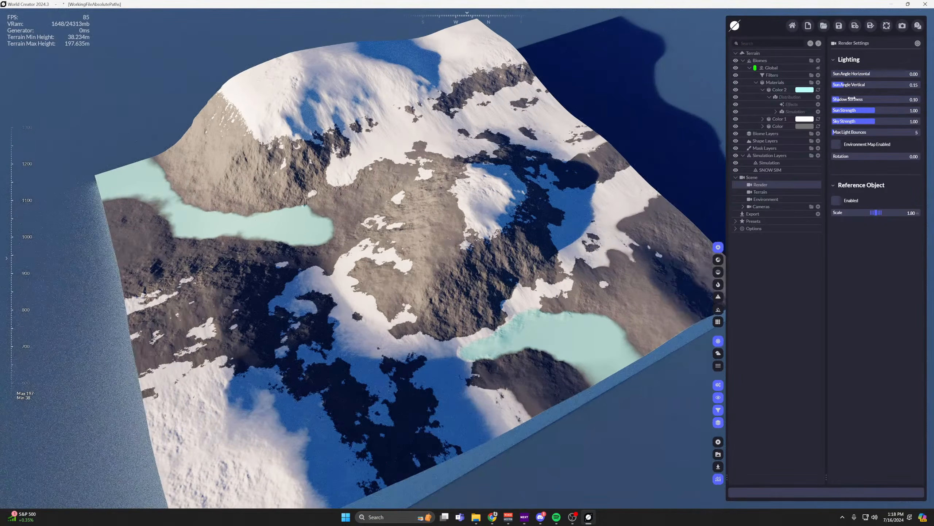
Raise the Sun Angle Horizontal to 0.77 and look over the snow coverage.
{"action": "left_click_drag", "start_coordinate": [847, 74], "coordinate": [899, 74]}
{"action": "scroll", "coordinate": [423, 186], "scroll_direction": "up", "scroll_amount": 5}
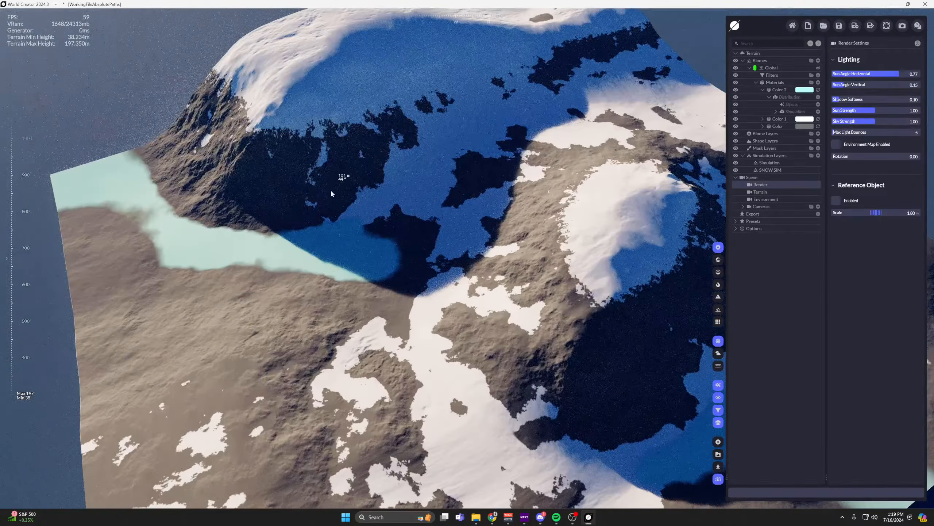
{"action": "scroll", "coordinate": [331, 192], "scroll_direction": "down", "scroll_amount": 3}
{"action": "middle_click_drag", "start_coordinate": [358, 153], "coordinate": [603, 70]}
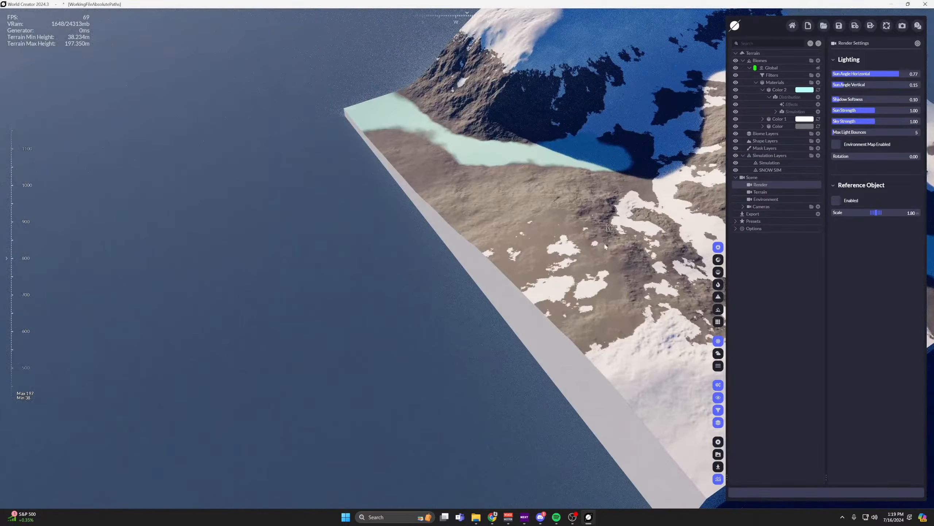
{"action": "scroll", "coordinate": [544, 283], "scroll_direction": "down", "scroll_amount": 5}
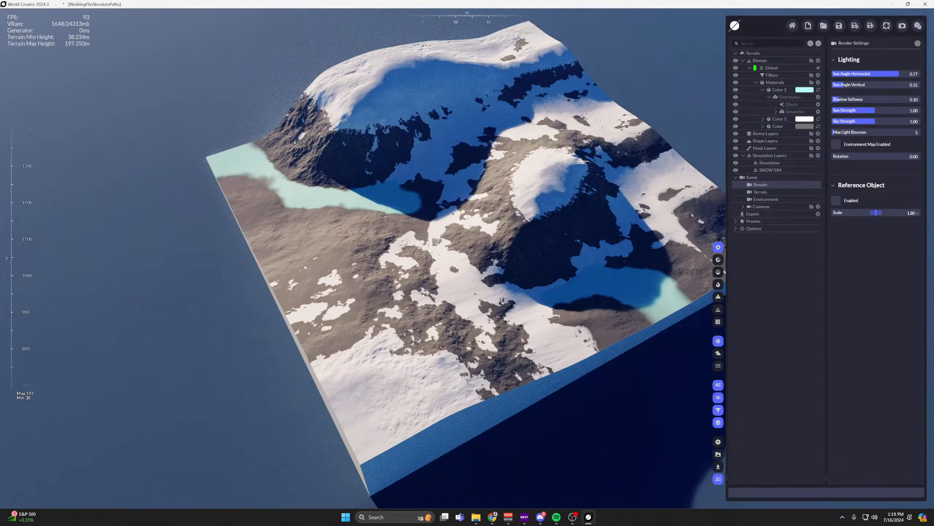
Set the Sun Angle Horizontal to 0.33 and the Sun Angle Vertical to 0.16.
{"action": "middle_click_drag", "start_coordinate": [423, 242], "coordinate": [419, 255]}
{"action": "left_click_drag", "start_coordinate": [435, 207], "coordinate": [433, 235]}
{"action": "middle_click_drag", "start_coordinate": [433, 235], "coordinate": [499, 241]}
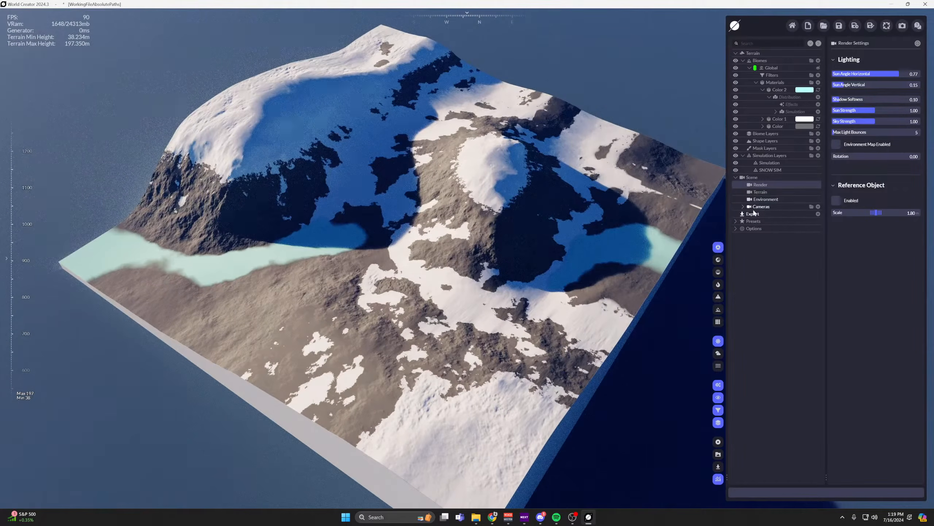
{"action": "left_click_drag", "start_coordinate": [889, 76], "coordinate": [861, 74]}
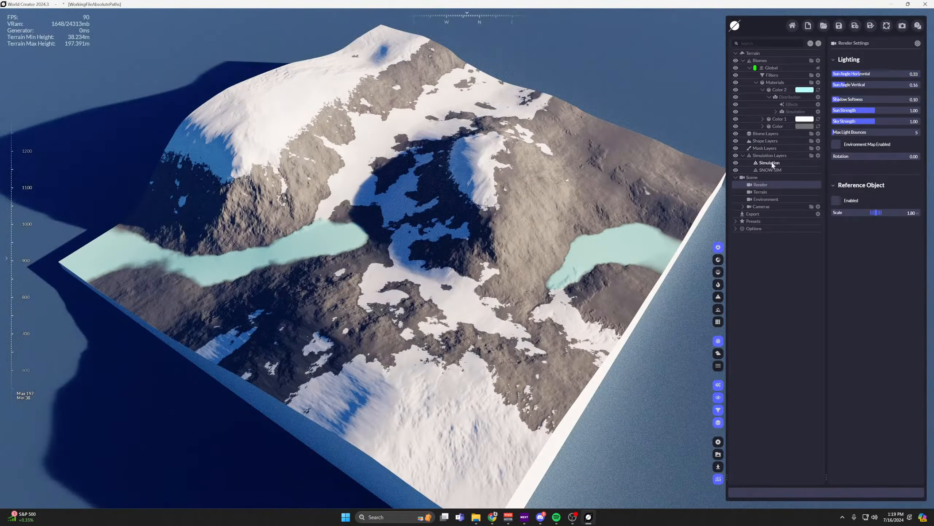
Add a terrain Sun Direction distribution to the white Color 1 snow material.
{"action": "left_click", "coordinate": [779, 119]}
{"action": "left_click", "coordinate": [762, 118]}
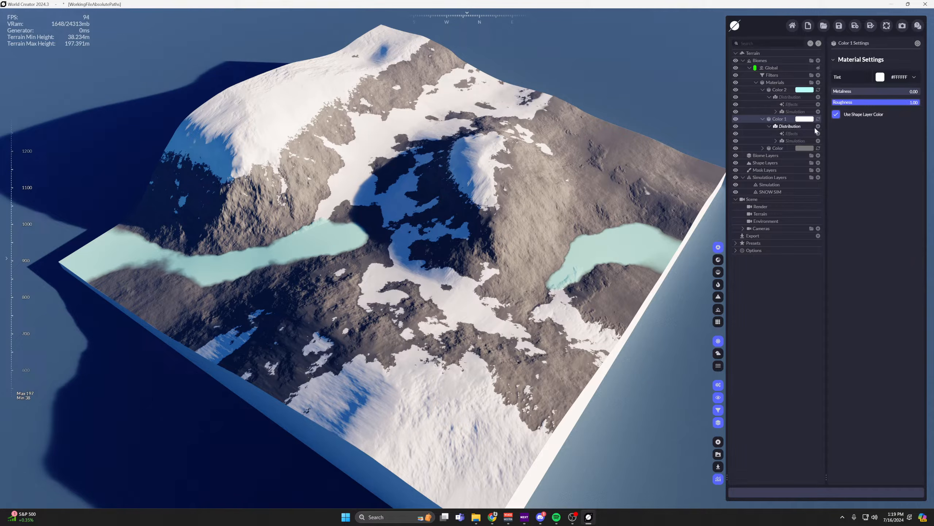
{"action": "scroll", "coordinate": [464, 152], "scroll_direction": "up", "scroll_amount": 5}
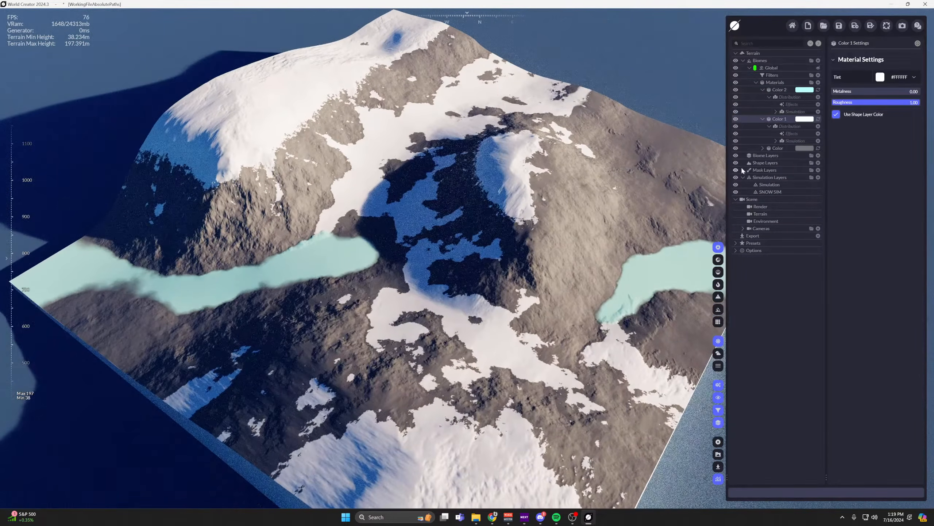
{"action": "left_click", "coordinate": [818, 126]}
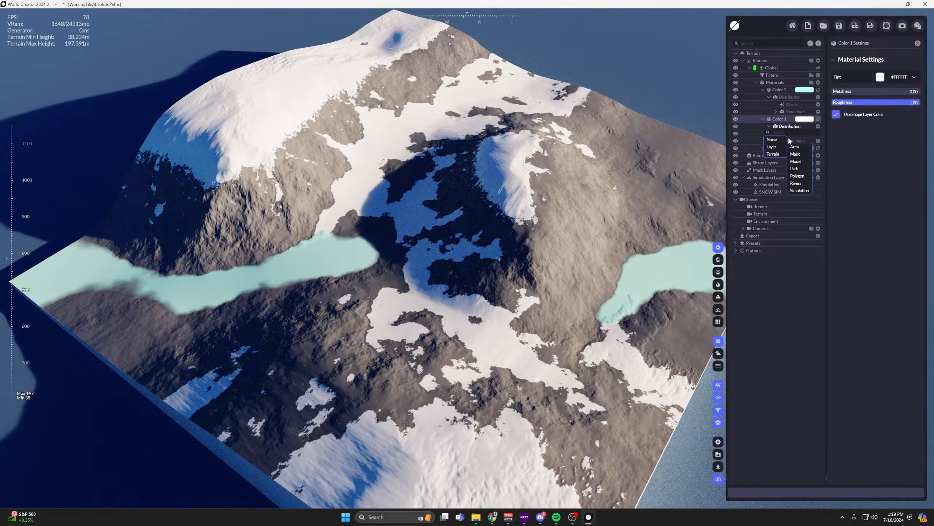
{"action": "mouse_move", "coordinate": [776, 154]}
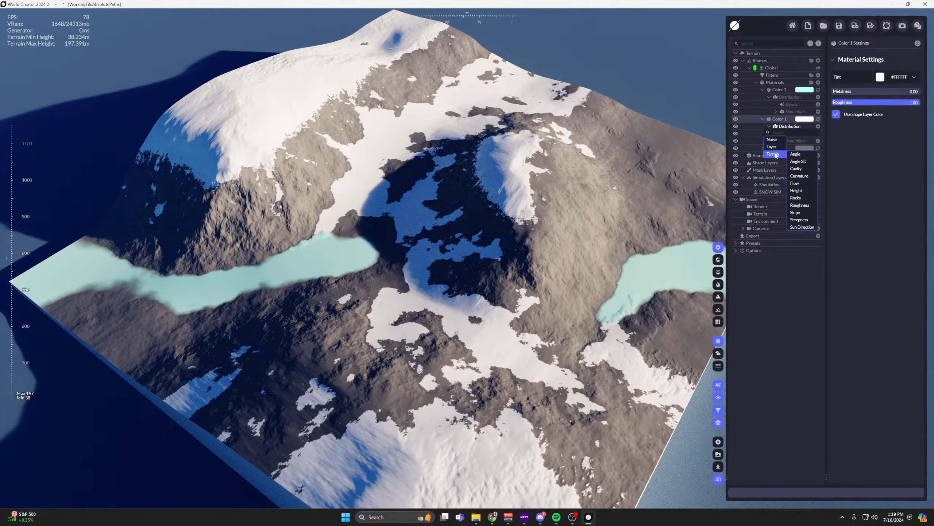
{"action": "left_click", "coordinate": [801, 227]}
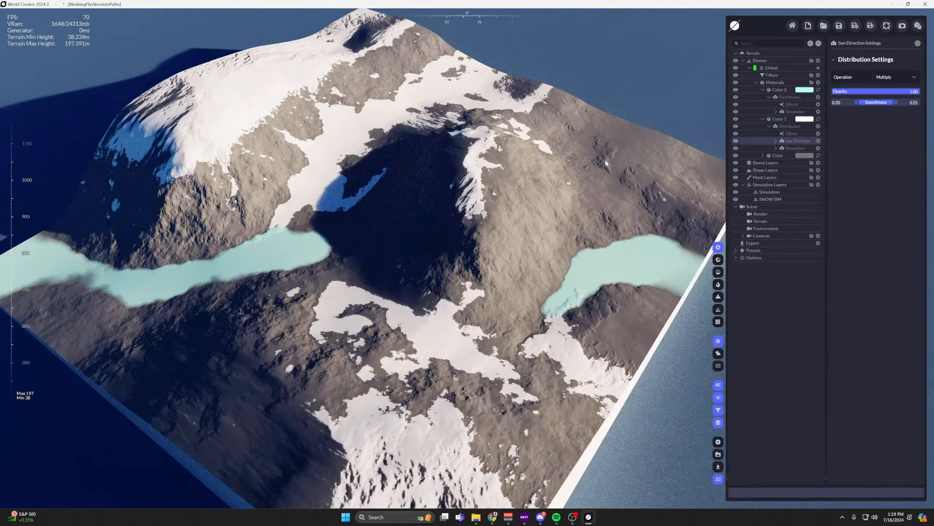
Change the Sun Direction distribution's operation to Subtract and view the remaining snow on the terrain.
{"action": "left_click", "coordinate": [912, 79]}
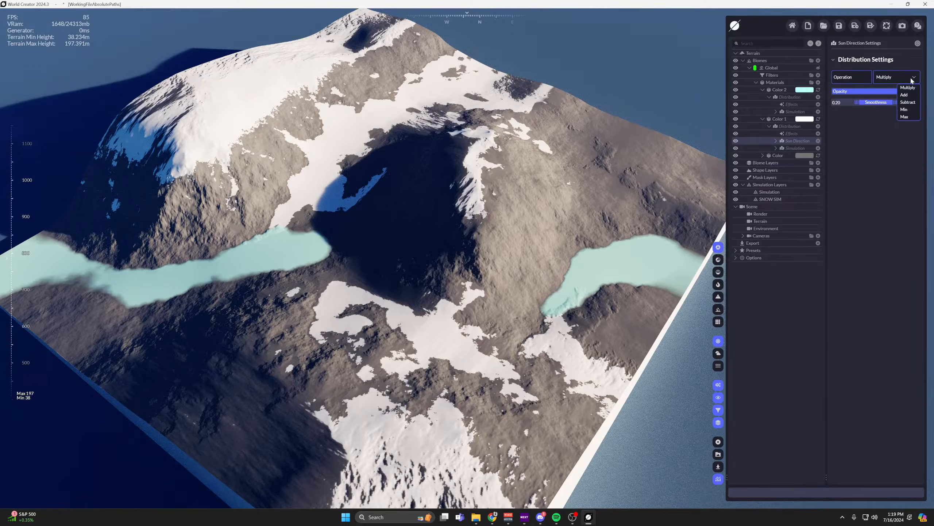
{"action": "left_click", "coordinate": [907, 103]}
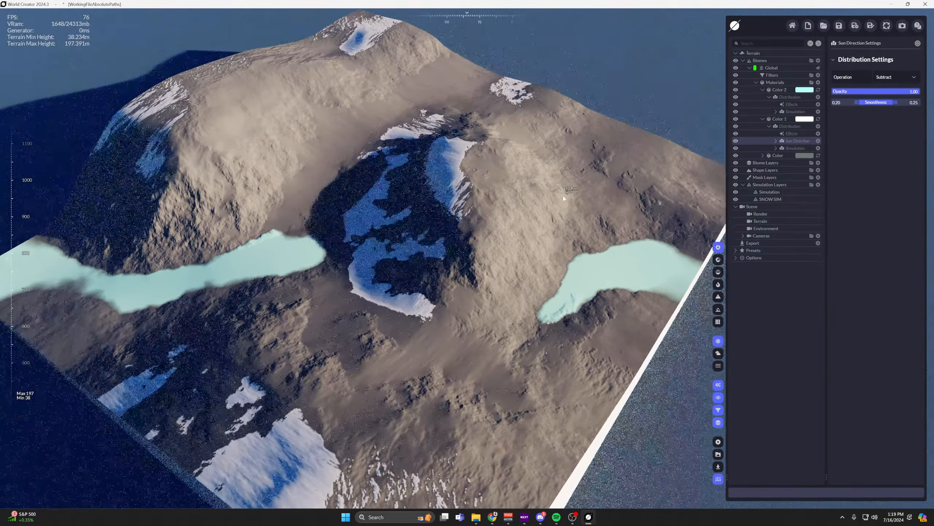
{"action": "scroll", "coordinate": [562, 197], "scroll_direction": "down", "scroll_amount": 2}
{"action": "left_click_drag", "start_coordinate": [560, 199], "coordinate": [545, 204]}
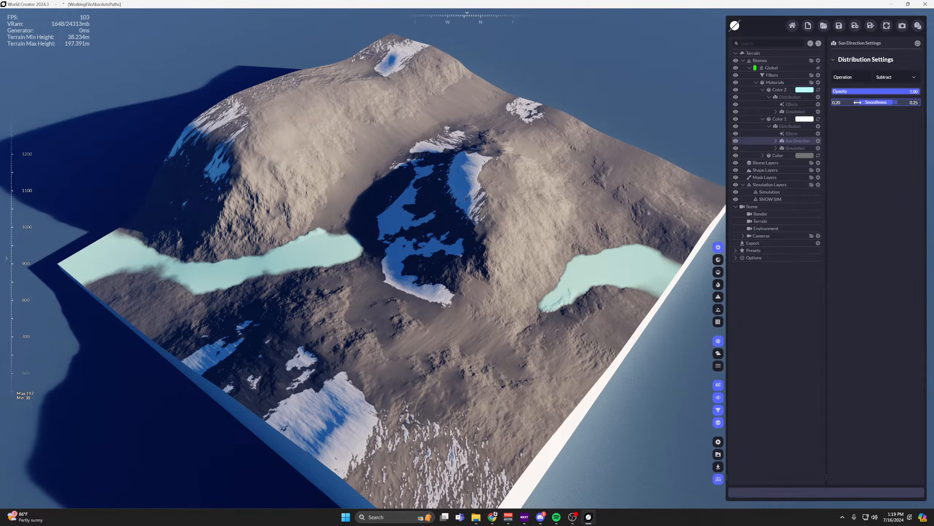
Set the Sun Angle Horizontal to 0.68 in the Render settings and inspect the snow on the shaded slopes.
{"action": "left_click_drag", "start_coordinate": [876, 102], "coordinate": [892, 74]}
{"action": "left_click", "coordinate": [771, 214]}
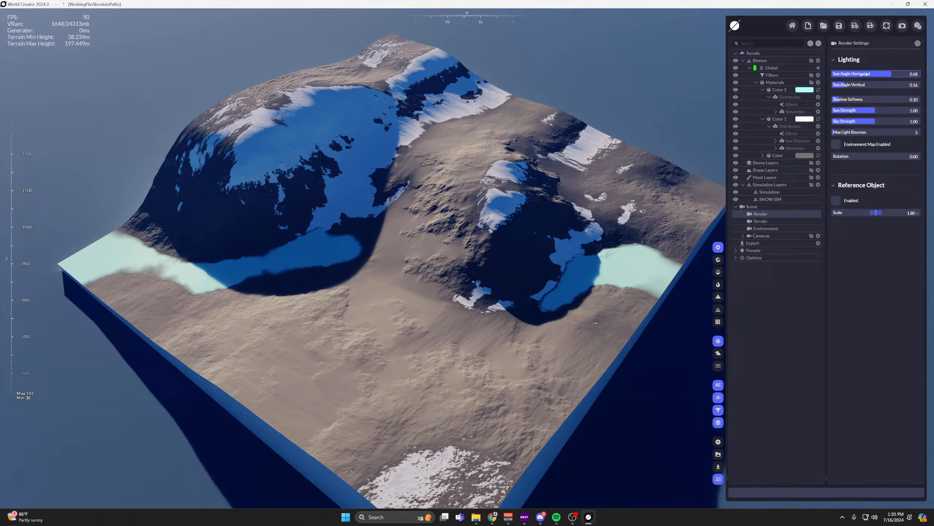
{"action": "left_click_drag", "start_coordinate": [454, 193], "coordinate": [518, 221]}
{"action": "middle_click_drag", "start_coordinate": [549, 197], "coordinate": [548, 233]}
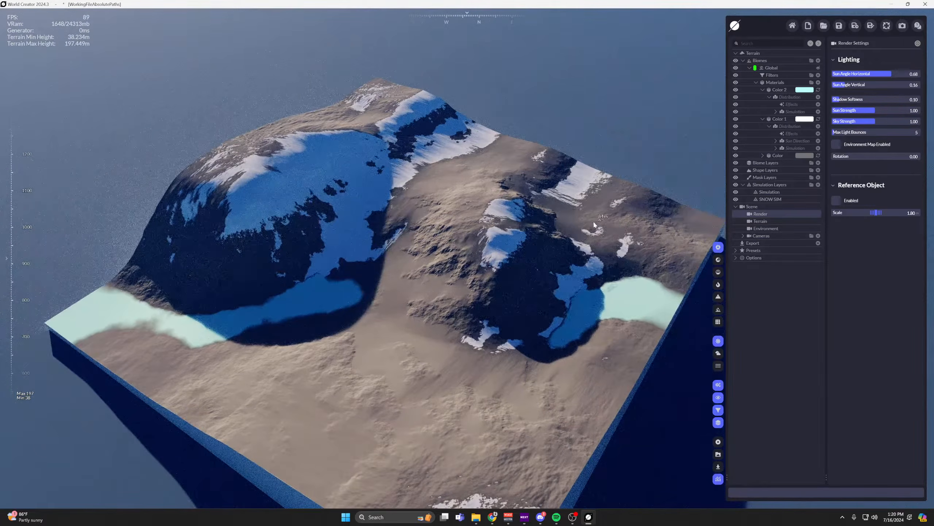
{"action": "middle_click_drag", "start_coordinate": [342, 266], "coordinate": [363, 243]}
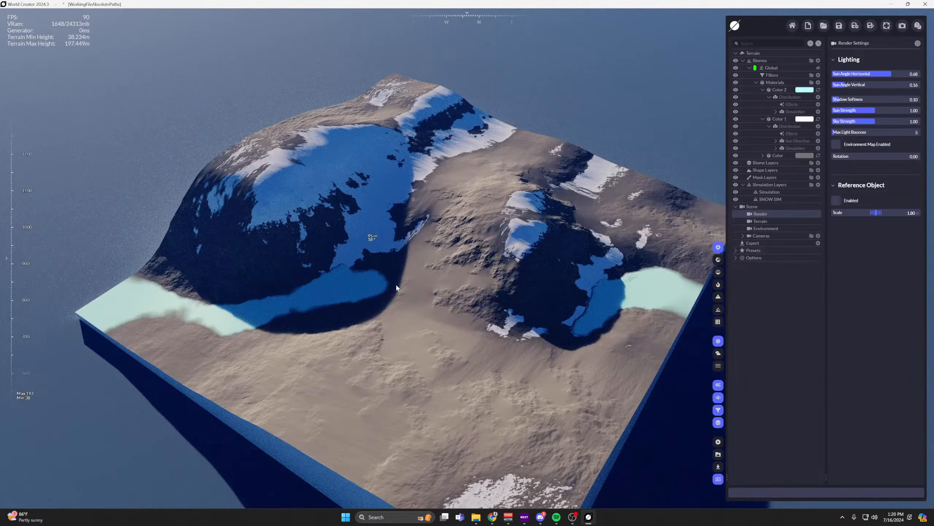
Collapse the materials, select the Global biome's Filters, and switch the viewport to plain grey terrain shading.
{"action": "left_click", "coordinate": [756, 83]}
{"action": "left_click", "coordinate": [768, 75]}
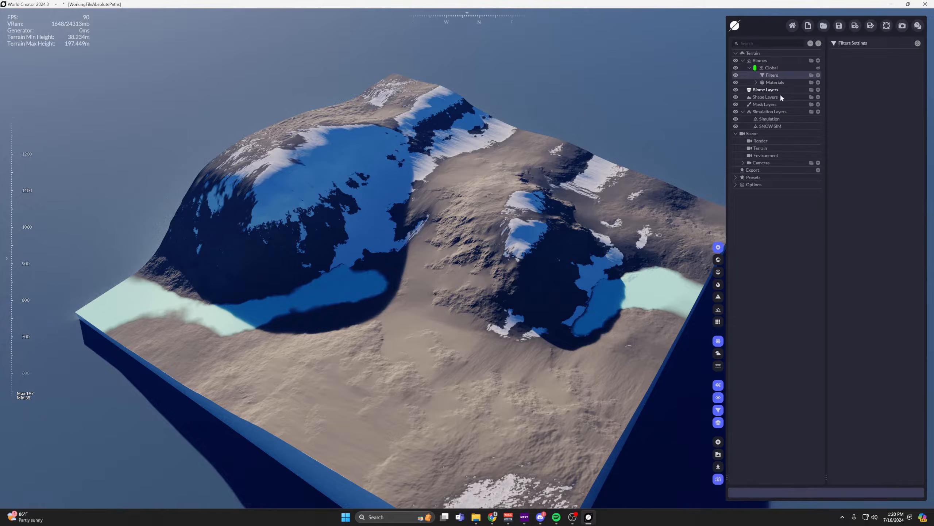
{"action": "left_click", "coordinate": [718, 260]}
{"action": "left_click", "coordinate": [718, 272]}
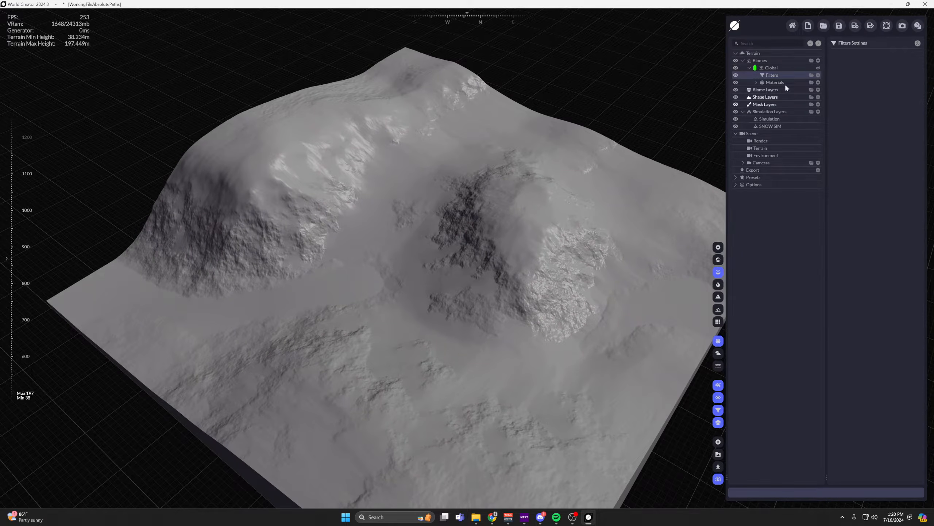
Add an Advanced Erosion Wide Flows filter to the Global biome and inspect the eroded slopes up close.
{"action": "left_click", "coordinate": [819, 75]}
{"action": "mouse_move", "coordinate": [746, 154]}
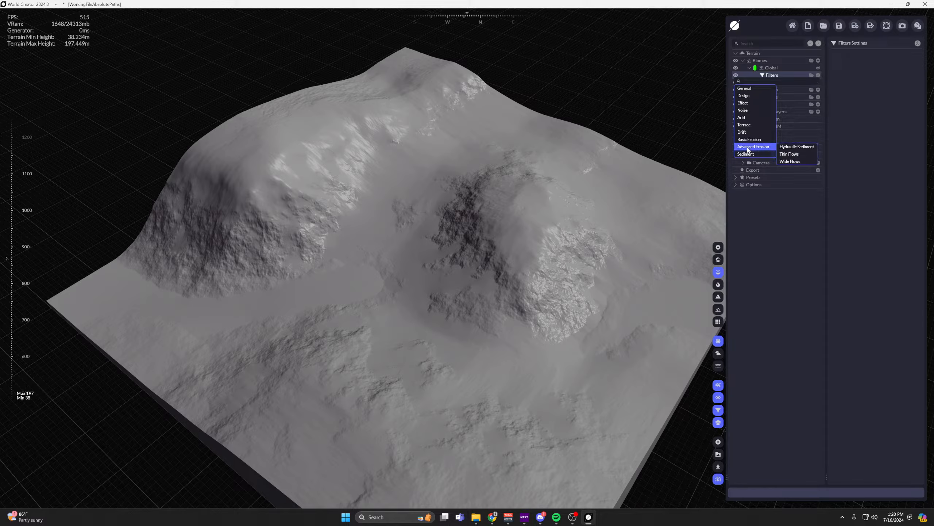
{"action": "left_click", "coordinate": [791, 162]}
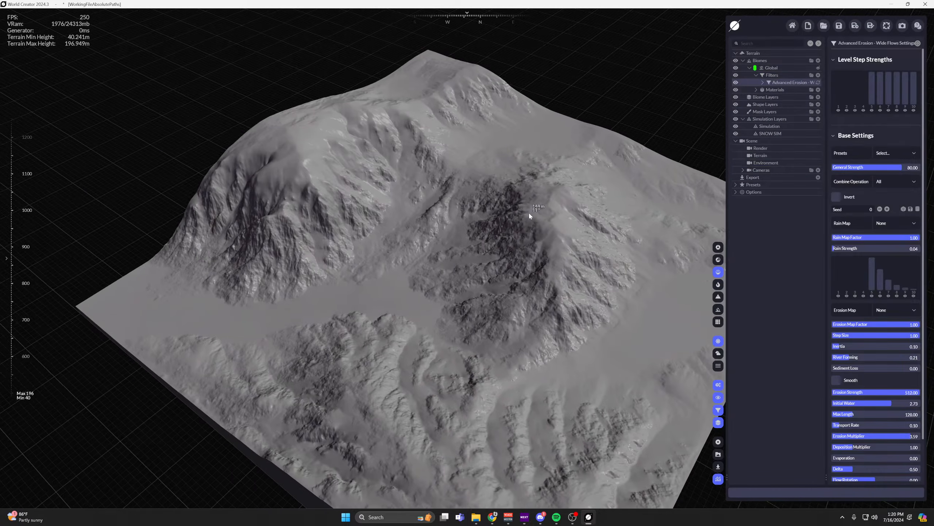
{"action": "scroll", "coordinate": [443, 276], "scroll_direction": "up", "scroll_amount": 10}
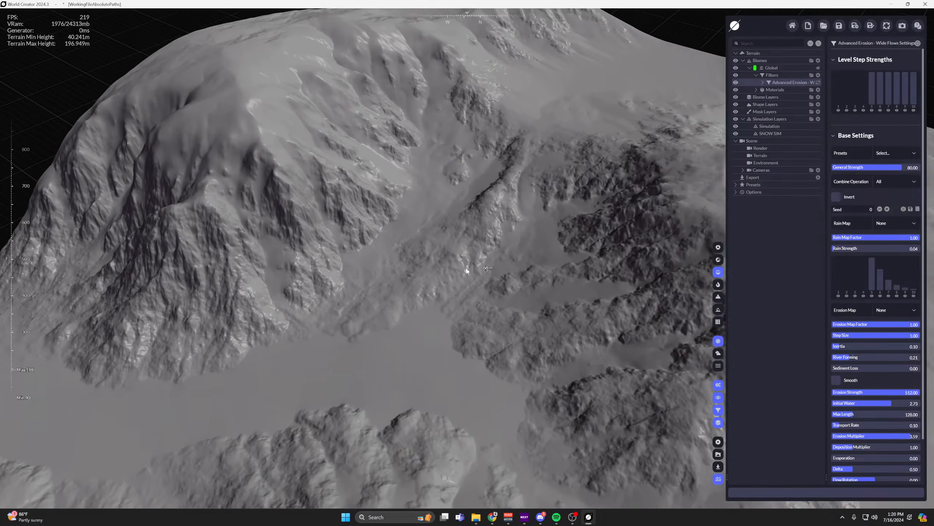
{"action": "scroll", "coordinate": [478, 208], "scroll_direction": "up", "scroll_amount": 5}
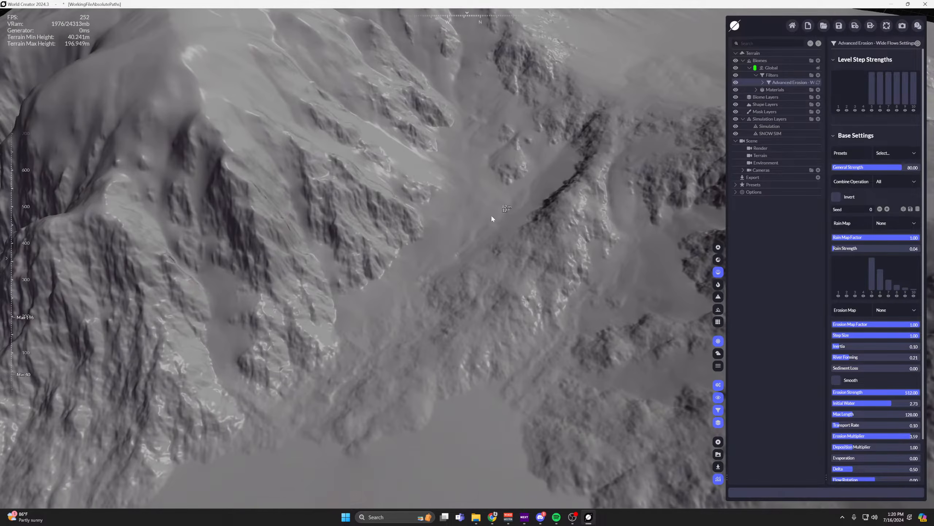
{"action": "scroll", "coordinate": [427, 229], "scroll_direction": "down", "scroll_amount": 10}
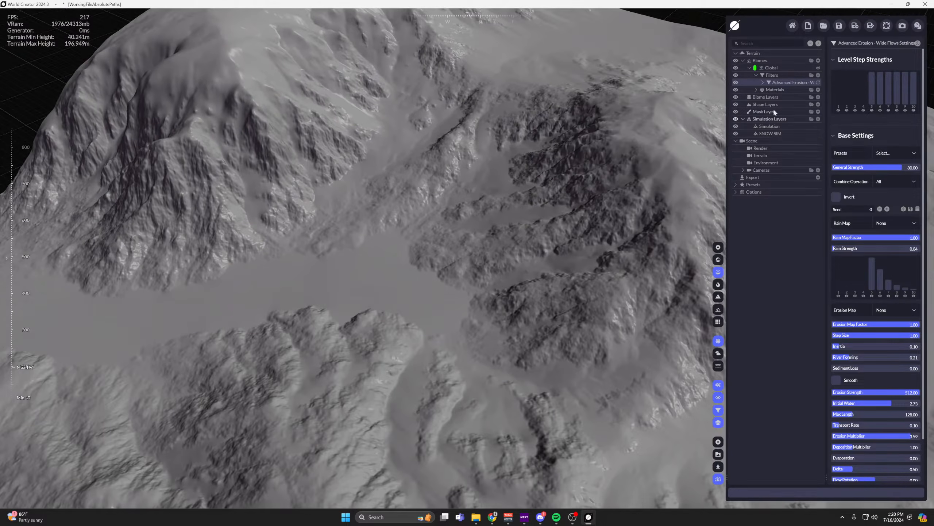
Add an Arid Rocky Plateaus filter to the Global biome and switch the viewport to realistic rendered shading.
{"action": "left_click", "coordinate": [817, 77]}
{"action": "mouse_move", "coordinate": [751, 121]}
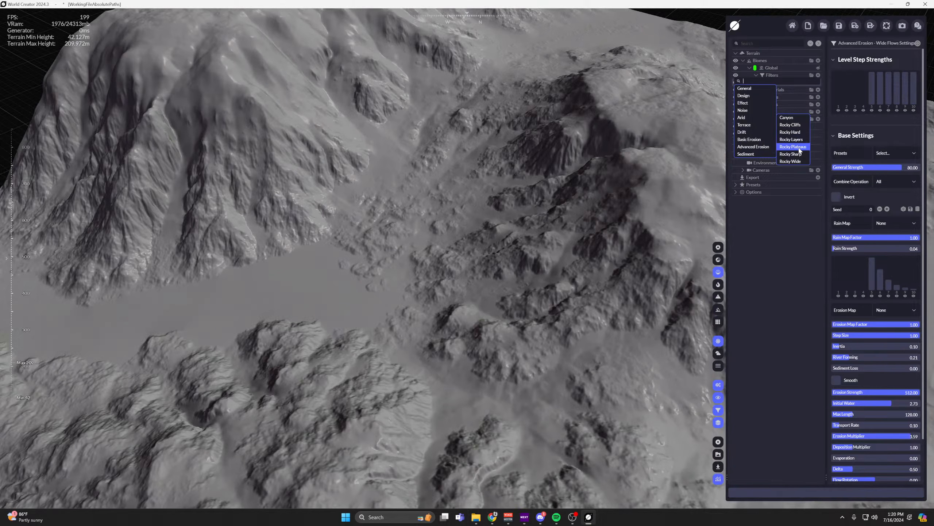
{"action": "left_click", "coordinate": [793, 146]}
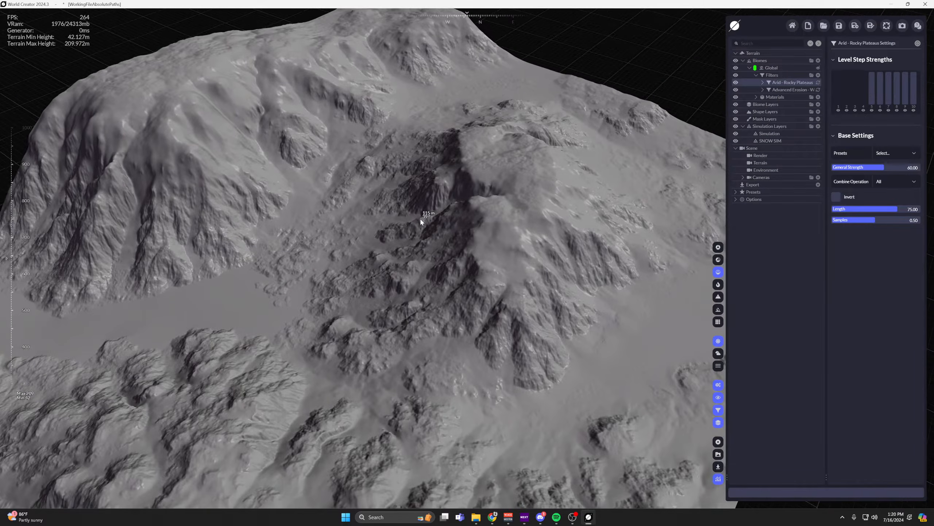
{"action": "left_click", "coordinate": [717, 247]}
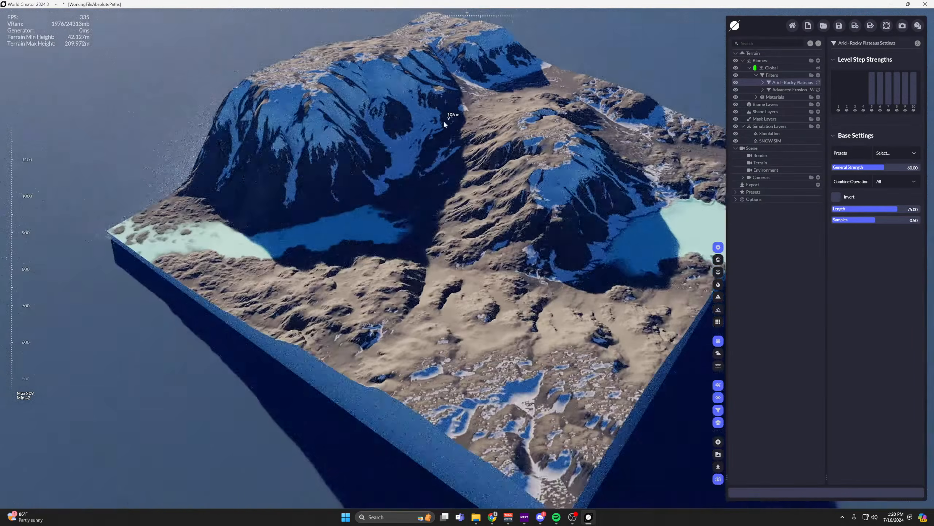
{"action": "scroll", "coordinate": [443, 119], "scroll_direction": "up", "scroll_amount": 5}
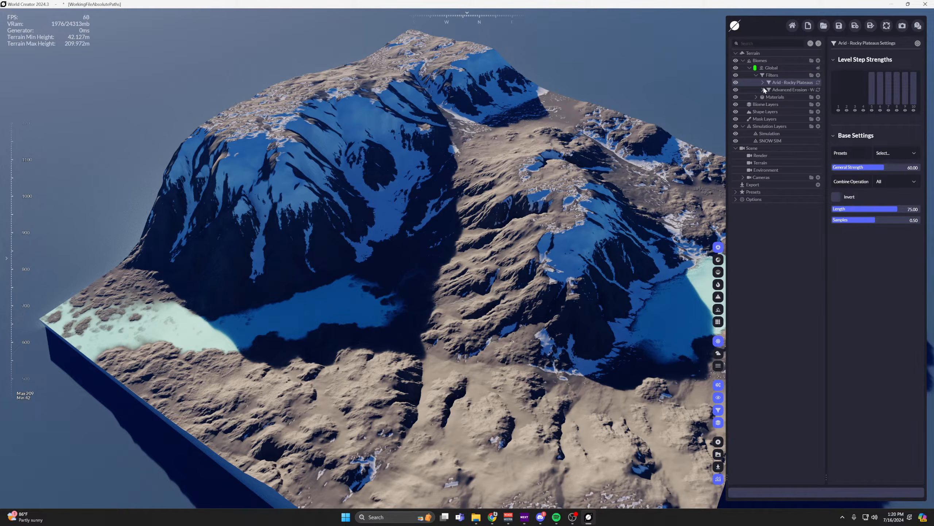
Expand the materials, remove the Sun Direction distribution from the white Color 1 snow material, and inspect the snow cover.
{"action": "left_click", "coordinate": [756, 97]}
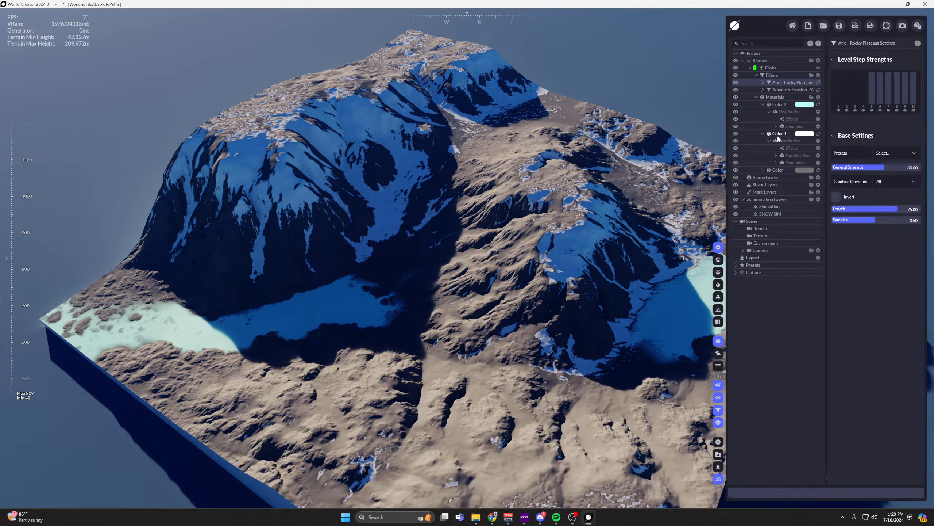
{"action": "left_click", "coordinate": [775, 126]}
{"action": "left_click", "coordinate": [775, 126]}
{"action": "left_click_drag", "start_coordinate": [791, 156], "coordinate": [530, 173]}
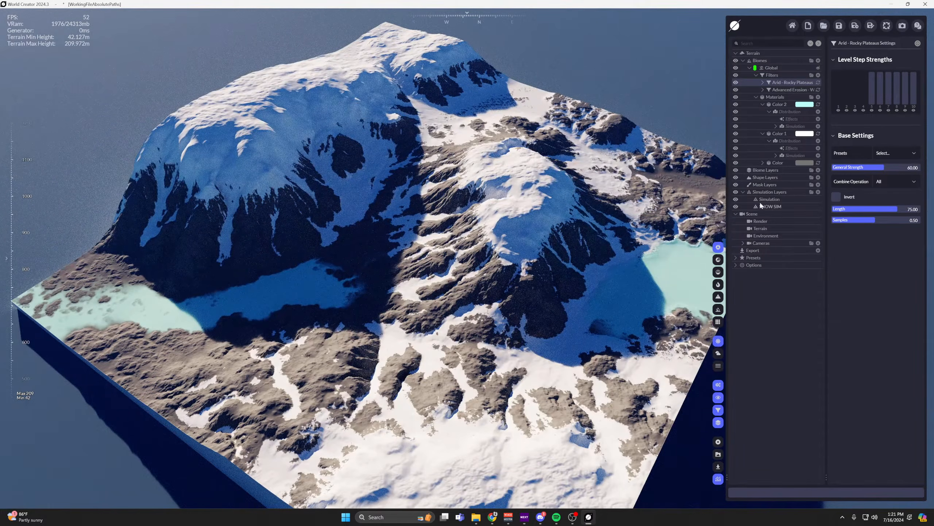
{"action": "right_click_drag", "start_coordinate": [568, 169], "coordinate": [566, 175]}
{"action": "key", "text": "w"}
{"action": "right_click_drag", "start_coordinate": [449, 179], "coordinate": [456, 179]}
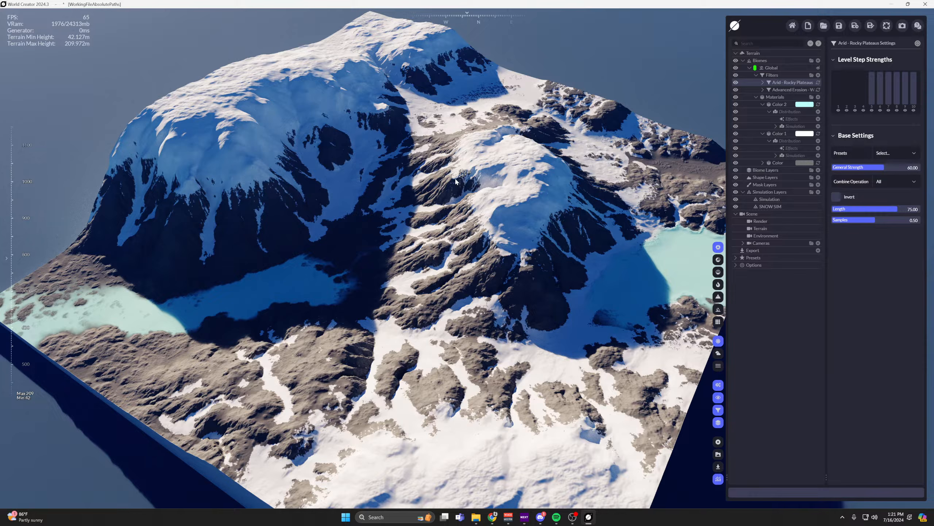
Set the Precipitation Strength of the SNOW SIM simulation layer to 1.65.
{"action": "left_click", "coordinate": [770, 207]}
{"action": "middle_click_drag", "start_coordinate": [644, 244], "coordinate": [613, 246]}
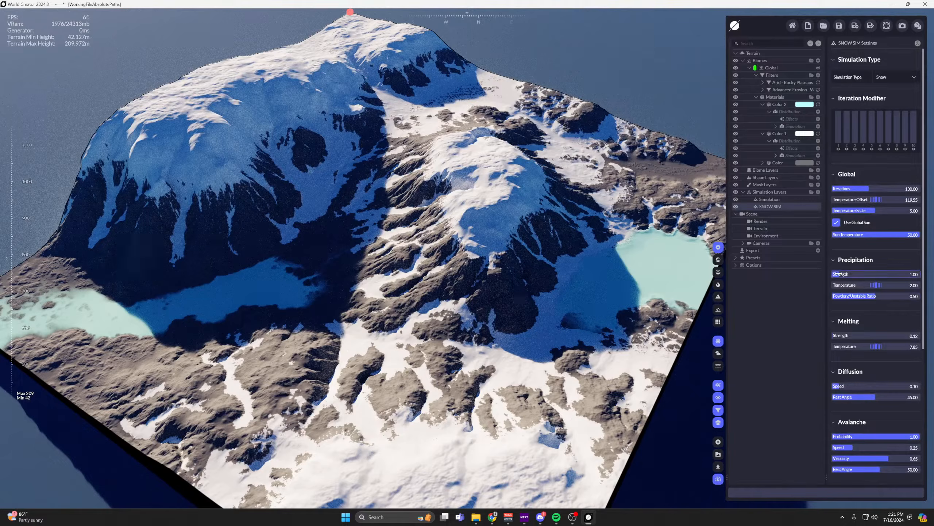
{"action": "left_click_drag", "start_coordinate": [845, 274], "coordinate": [870, 273]}
{"action": "scroll", "coordinate": [859, 257], "scroll_direction": "down", "scroll_amount": 2}
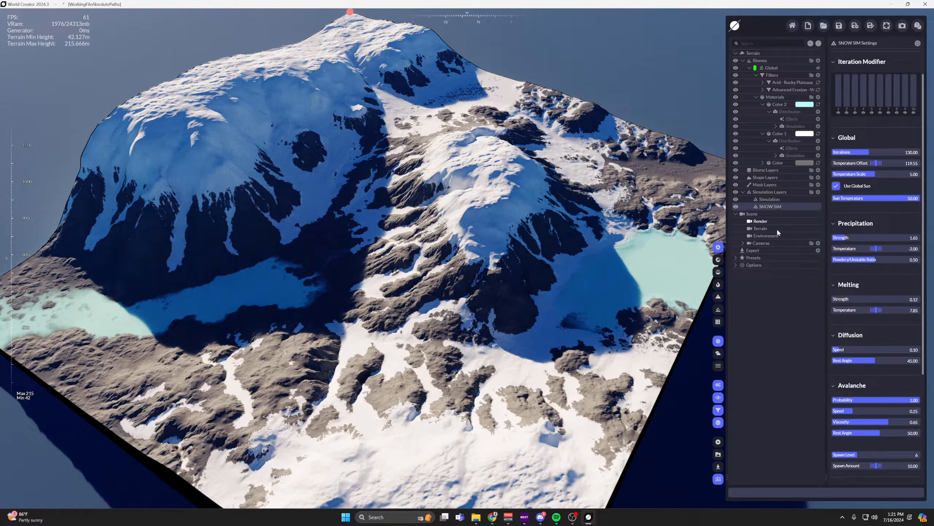
Set the Sun Angle Horizontal to 0.00 in the Render settings and inspect the relit slopes.
{"action": "left_click", "coordinate": [760, 220]}
{"action": "left_click_drag", "start_coordinate": [850, 74], "coordinate": [822, 73]}
{"action": "scroll", "coordinate": [537, 228], "scroll_direction": "up", "scroll_amount": 2}
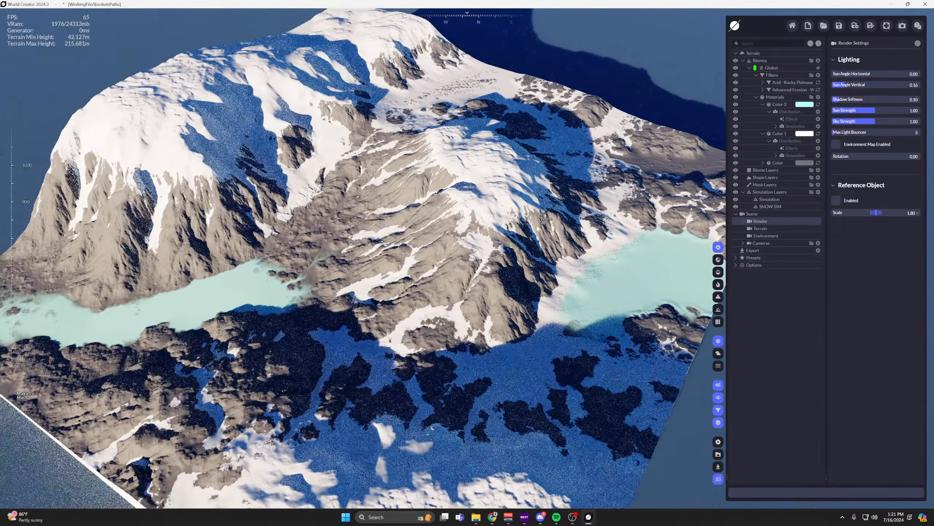
{"action": "right_click_drag", "start_coordinate": [536, 228], "coordinate": [506, 223]}
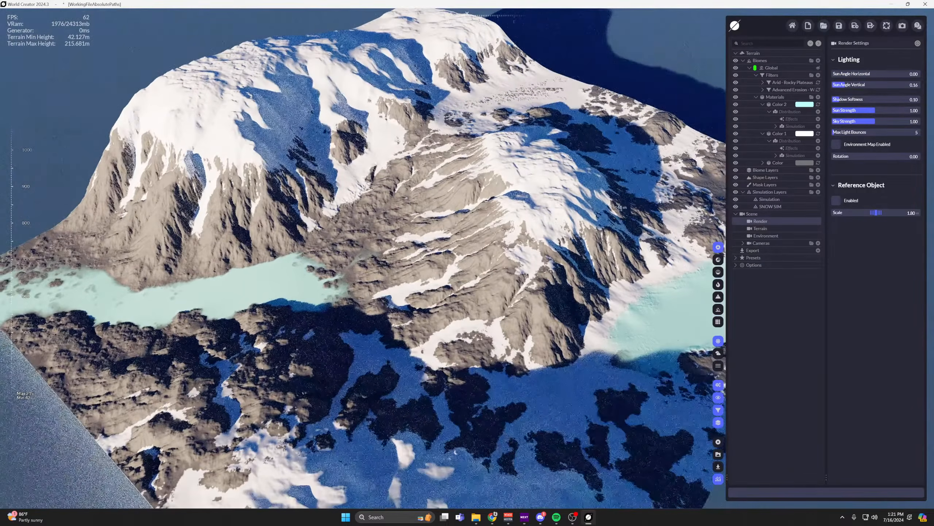
Disable Use Global Sun in SNOW SIM, set Sun North to 239.88, and view the snow distribution.
{"action": "left_click", "coordinate": [770, 207]}
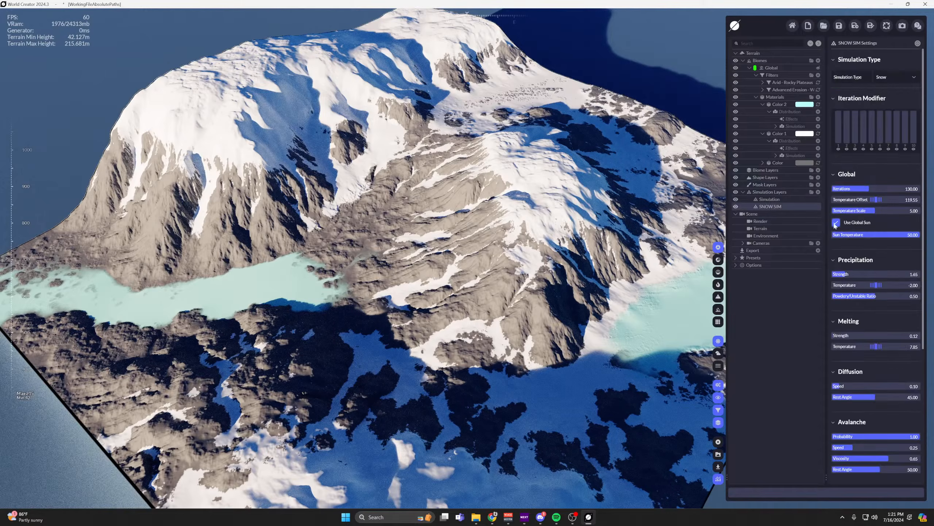
{"action": "scroll", "coordinate": [839, 197], "scroll_direction": "down", "scroll_amount": 1}
{"action": "left_click", "coordinate": [837, 195]}
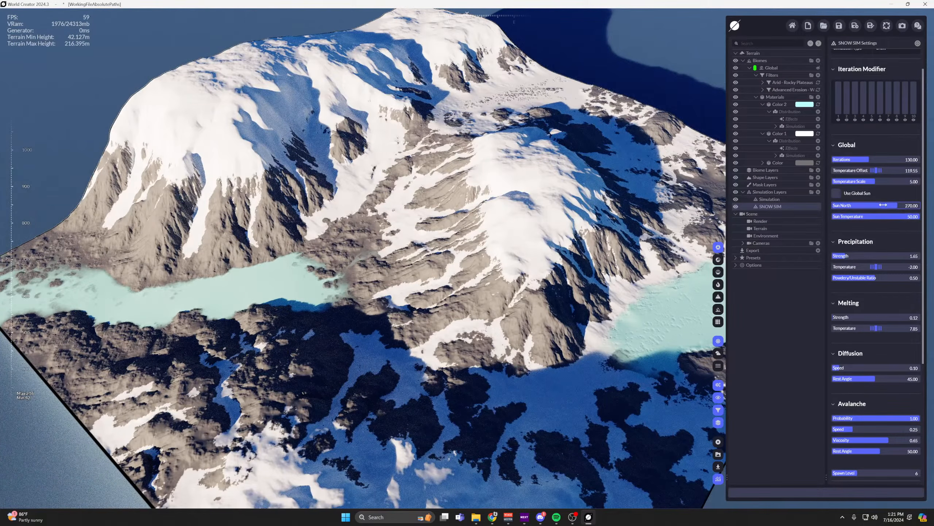
{"action": "mouse_move", "coordinate": [898, 206]}
{"action": "left_mouse_down"}
{"action": "mouse_move", "coordinate": [849, 206]}
{"action": "mouse_move", "coordinate": [896, 205]}
{"action": "left_mouse_up"}
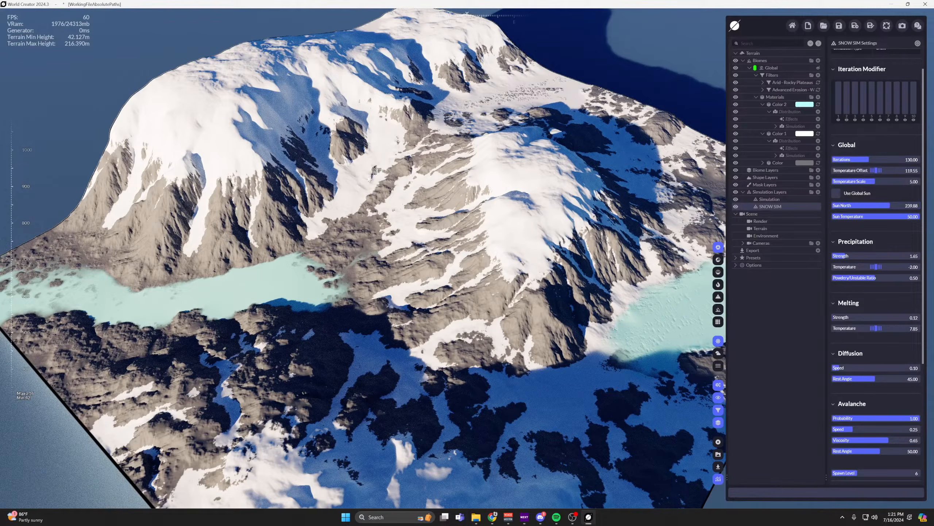
{"action": "middle_click_drag", "start_coordinate": [369, 168], "coordinate": [507, 179]}
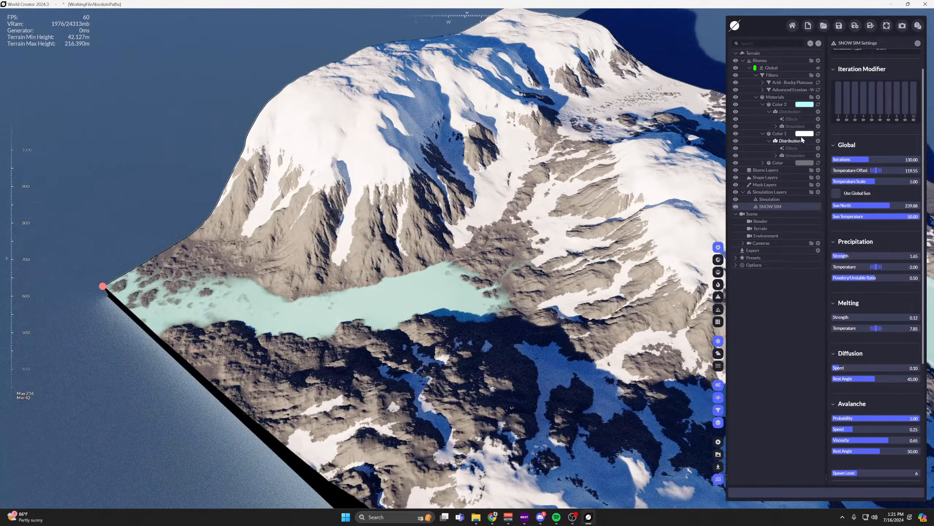
Set the lower Range limit of Color 1's Simulation distribution to 0.55 and inspect the snow edges up close.
{"action": "left_click", "coordinate": [792, 156]}
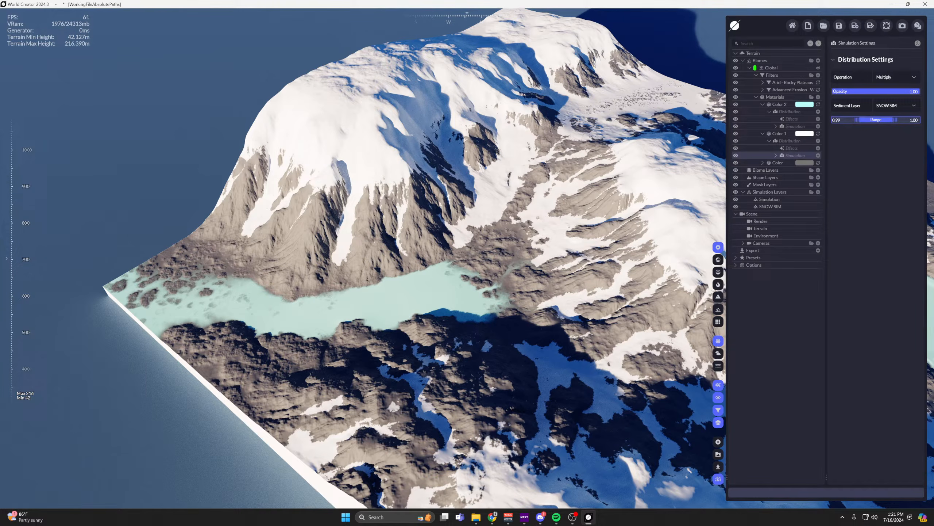
{"action": "scroll", "coordinate": [672, 156], "scroll_direction": "up", "scroll_amount": 5}
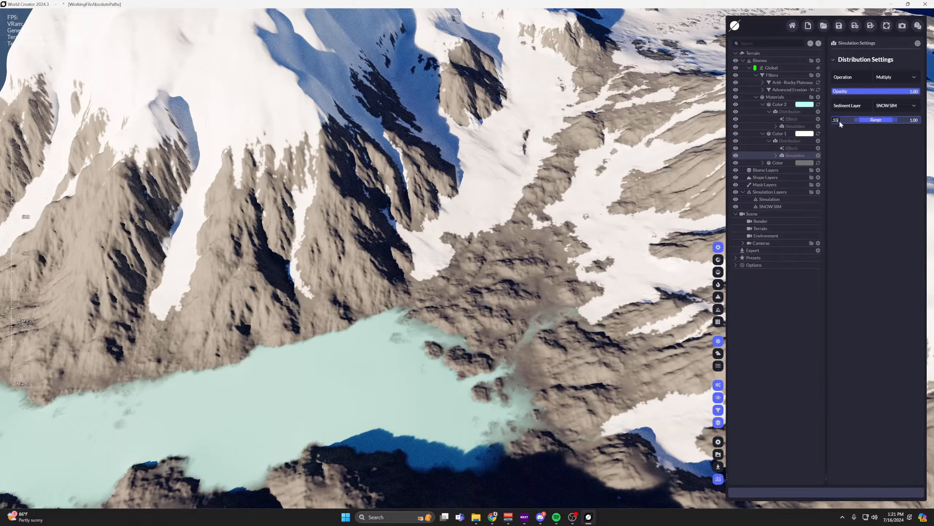
{"action": "key", "text": "Return"}
{"action": "scroll", "coordinate": [503, 227], "scroll_direction": "up", "scroll_amount": 3}
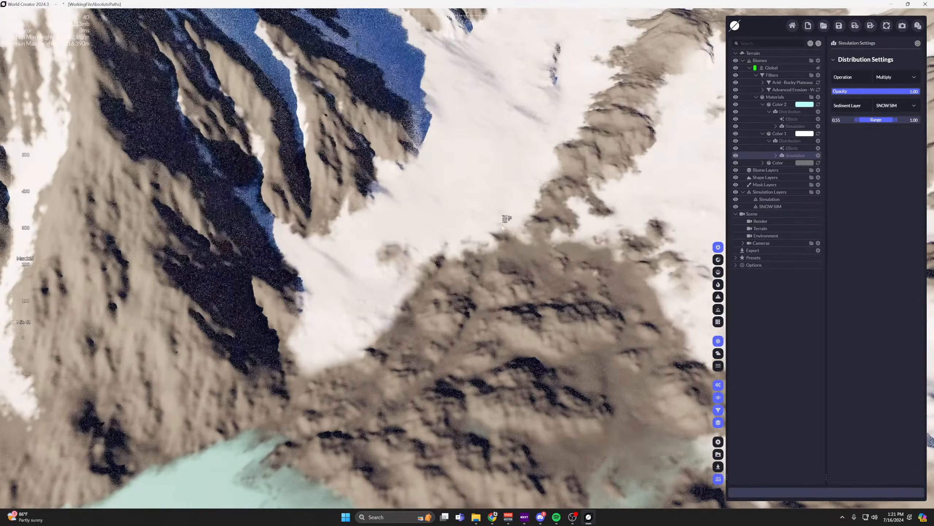
{"action": "scroll", "coordinate": [515, 232], "scroll_direction": "down", "scroll_amount": 5}
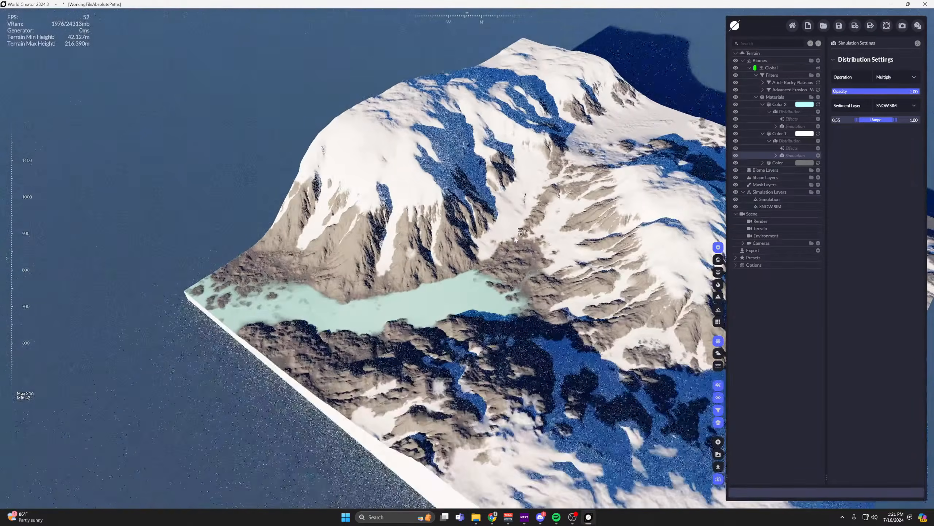
{"action": "scroll", "coordinate": [515, 239], "scroll_direction": "up", "scroll_amount": 3}
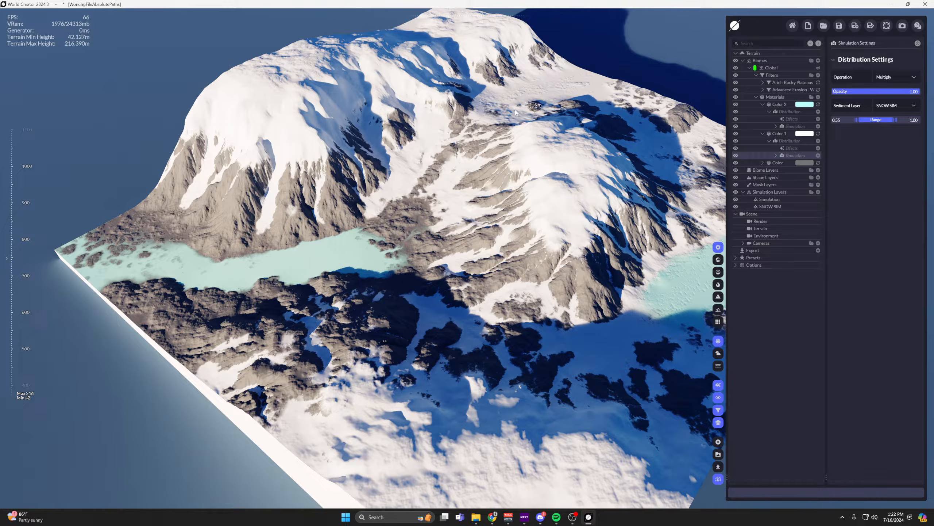
{"action": "left_click_drag", "start_coordinate": [649, 170], "coordinate": [645, 179]}
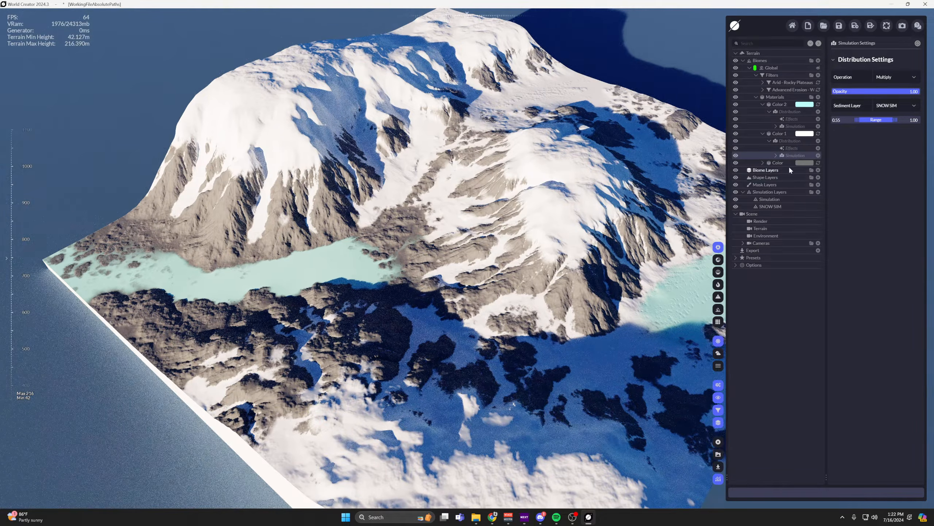
Re-enable Use Global Sun for the SNOW SIM layer and view the regenerated snow.
{"action": "left_click", "coordinate": [770, 206]}
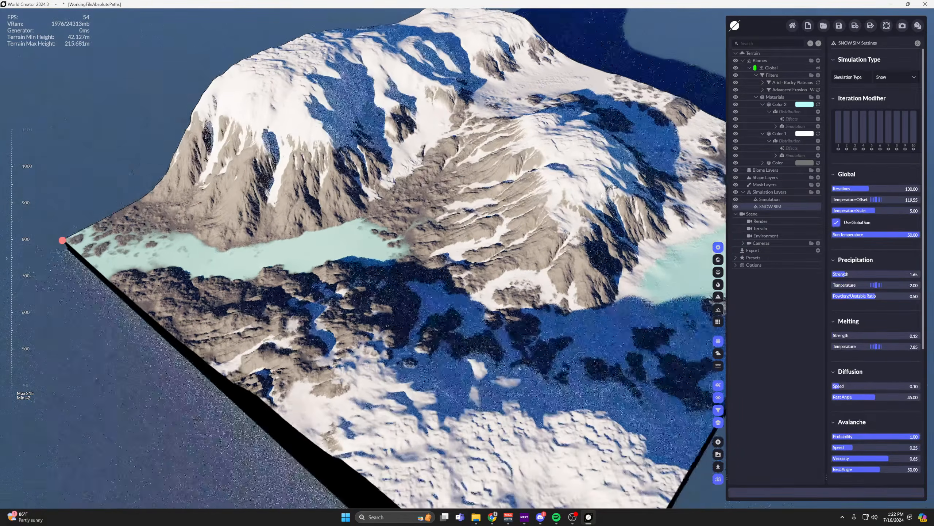
{"action": "scroll", "coordinate": [602, 195], "scroll_direction": "up", "scroll_amount": 3}
{"action": "right_click_drag", "start_coordinate": [603, 195], "coordinate": [654, 168]}
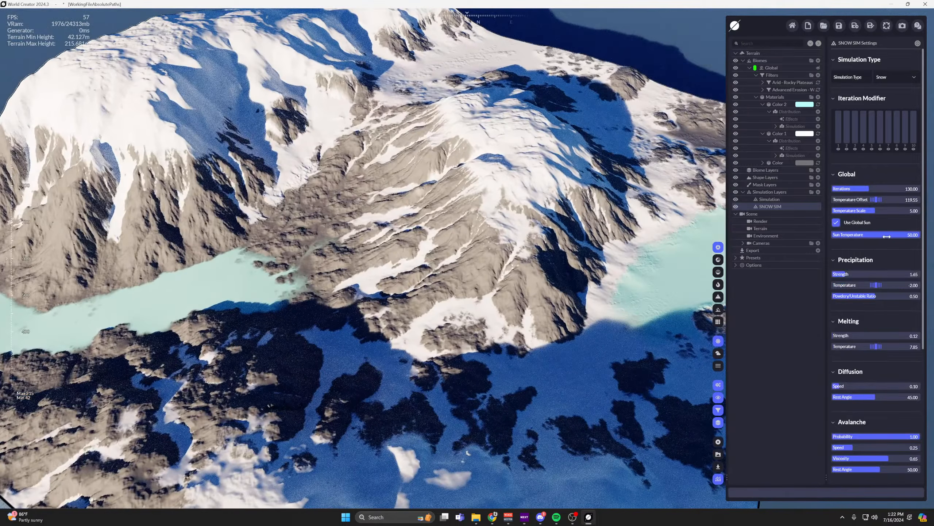
{"action": "left_click_drag", "start_coordinate": [886, 235], "coordinate": [887, 235]}
Set the Sun Angle Horizontal to 0.37 in the Render settings and switch the viewport to simple material shading without rendered lighting.
{"action": "left_click", "coordinate": [760, 221]}
{"action": "left_click_drag", "start_coordinate": [854, 76], "coordinate": [895, 76]}
{"action": "scroll", "coordinate": [382, 204], "scroll_direction": "up", "scroll_amount": 5}
{"action": "scroll", "coordinate": [340, 181], "scroll_direction": "down", "scroll_amount": 5}
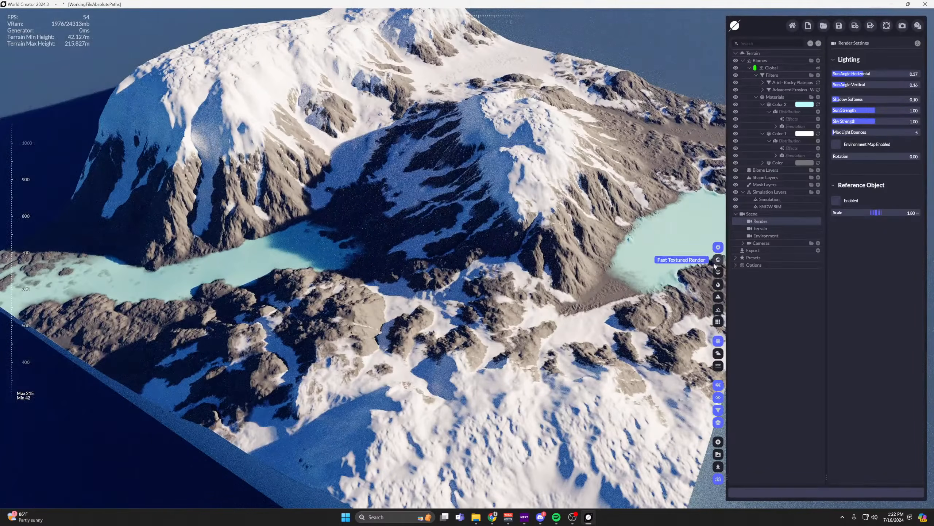
{"action": "left_click", "coordinate": [717, 260]}
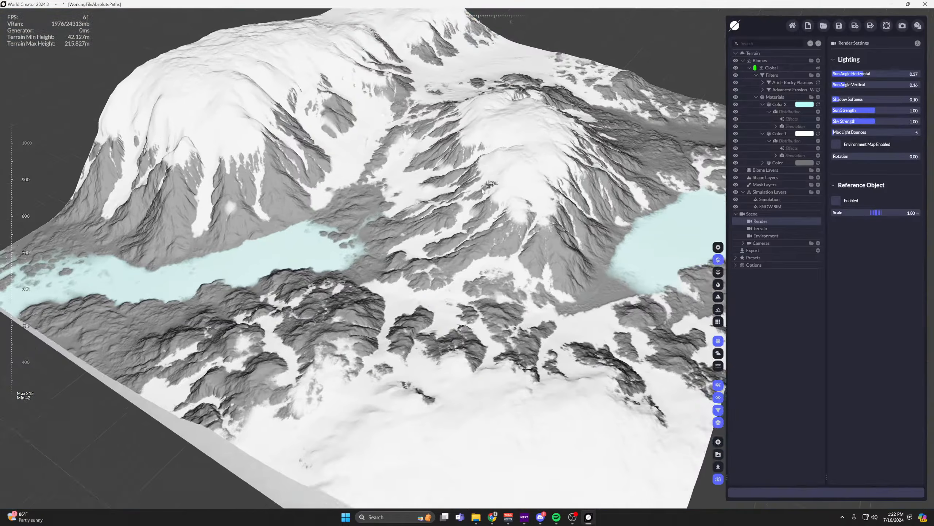
{"action": "scroll", "coordinate": [710, 264], "scroll_direction": "up", "scroll_amount": 3}
Set the Avalanche Rest Angle of SNOW SIM to 69.27 and inspect the snow on the slopes.
{"action": "left_click", "coordinate": [779, 208]}
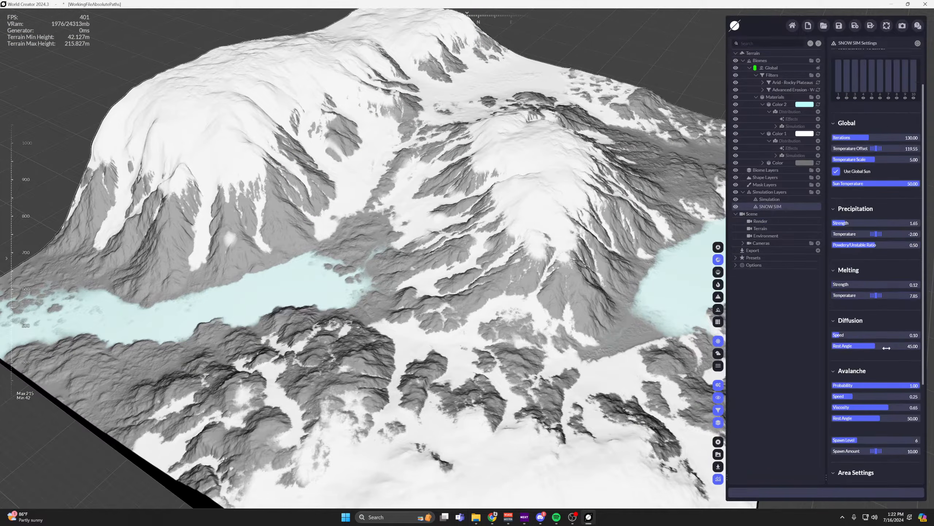
{"action": "scroll", "coordinate": [879, 347], "scroll_direction": "down", "scroll_amount": 2}
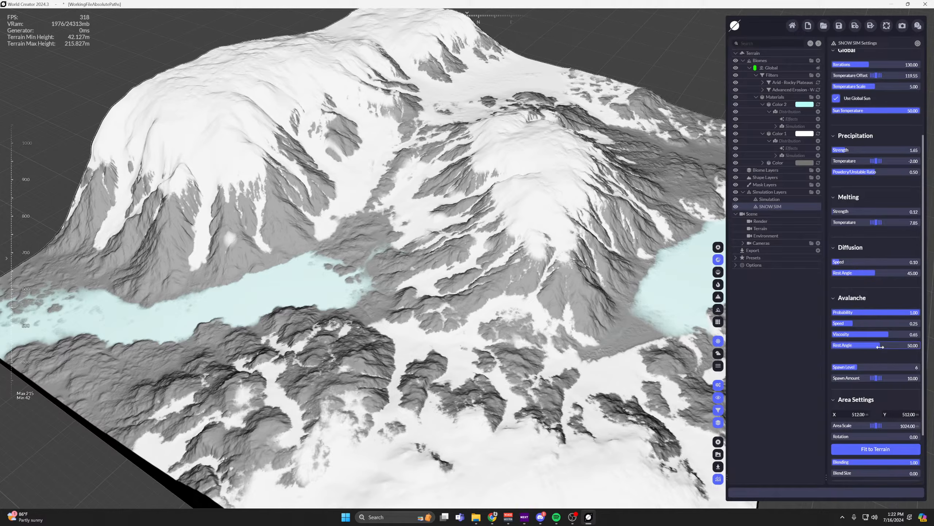
{"action": "left_click_drag", "start_coordinate": [880, 346], "coordinate": [932, 347]}
{"action": "scroll", "coordinate": [330, 216], "scroll_direction": "up", "scroll_amount": 3}
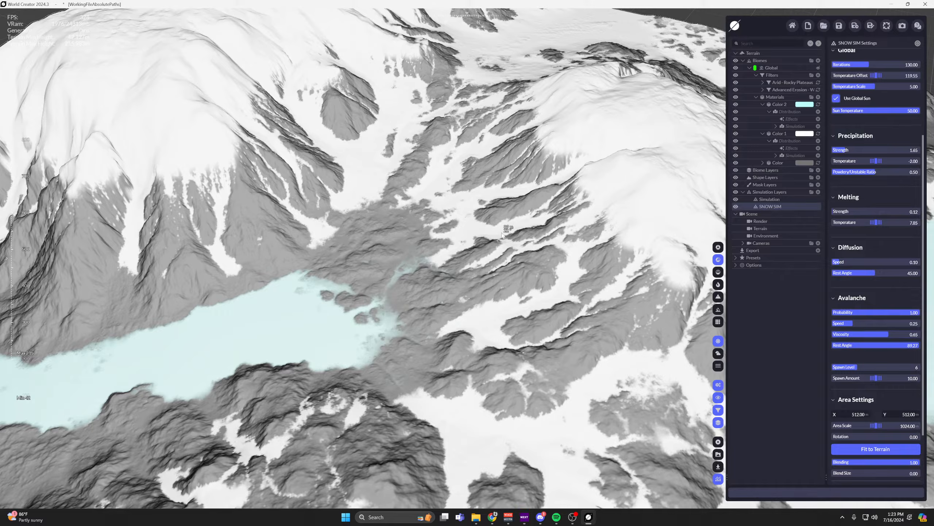
{"action": "scroll", "coordinate": [510, 219], "scroll_direction": "down", "scroll_amount": 1}
{"action": "middle_click_drag", "start_coordinate": [485, 185], "coordinate": [456, 237]}
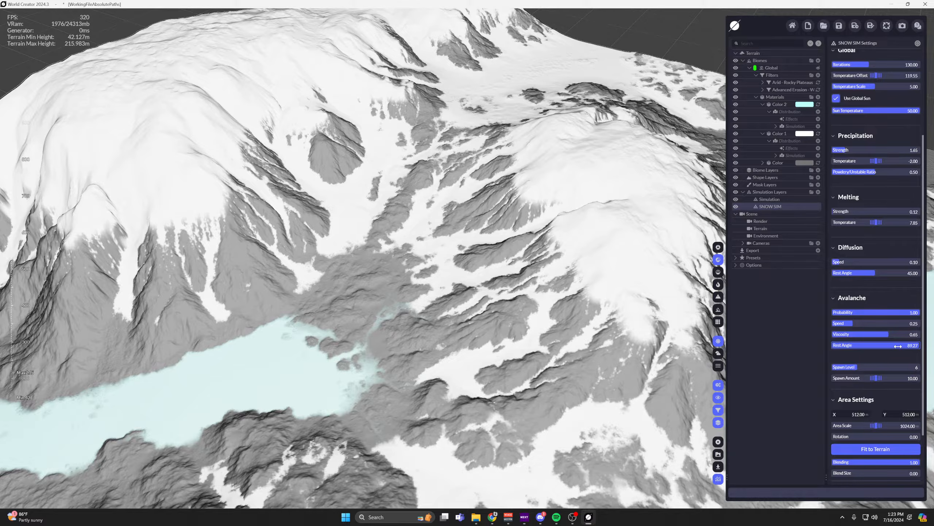
Set the SNOW SIM Avalanche Rest Angle to 30.30 and its Speed to 0.51, and inspect the snow flows.
{"action": "left_click_drag", "start_coordinate": [897, 346], "coordinate": [868, 347]}
{"action": "middle_click_drag", "start_coordinate": [496, 262], "coordinate": [419, 283]}
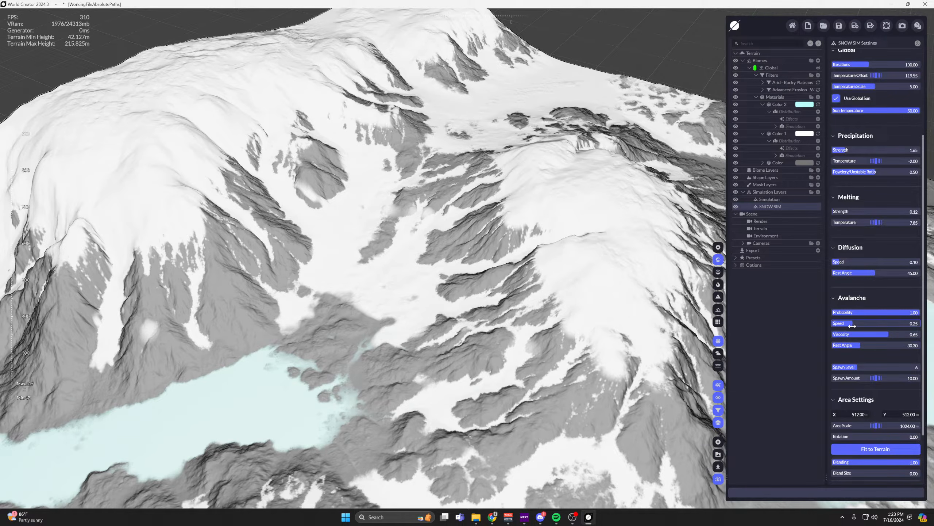
{"action": "left_click_drag", "start_coordinate": [876, 323], "coordinate": [905, 323]}
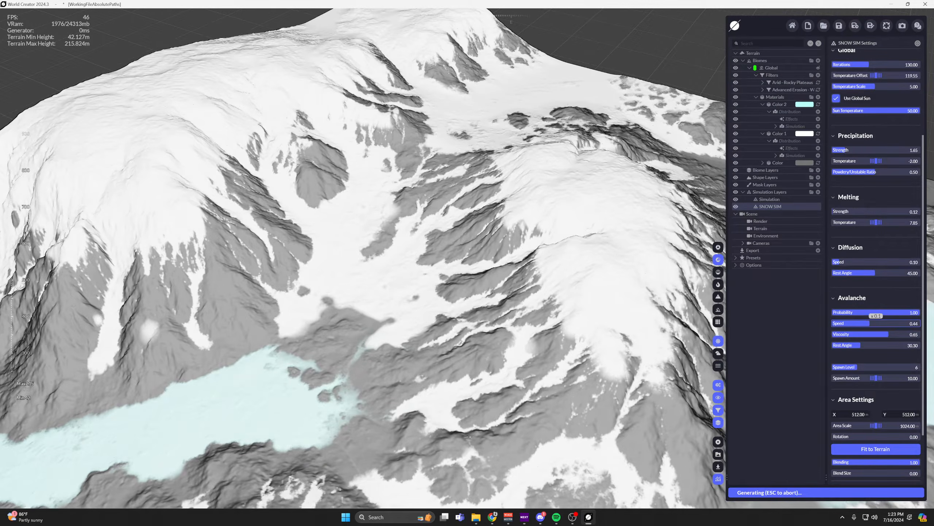
{"action": "middle_click_drag", "start_coordinate": [532, 317], "coordinate": [465, 279]}
{"action": "scroll", "coordinate": [454, 164], "scroll_direction": "down", "scroll_amount": 3}
{"action": "scroll", "coordinate": [466, 278], "scroll_direction": "up", "scroll_amount": 3}
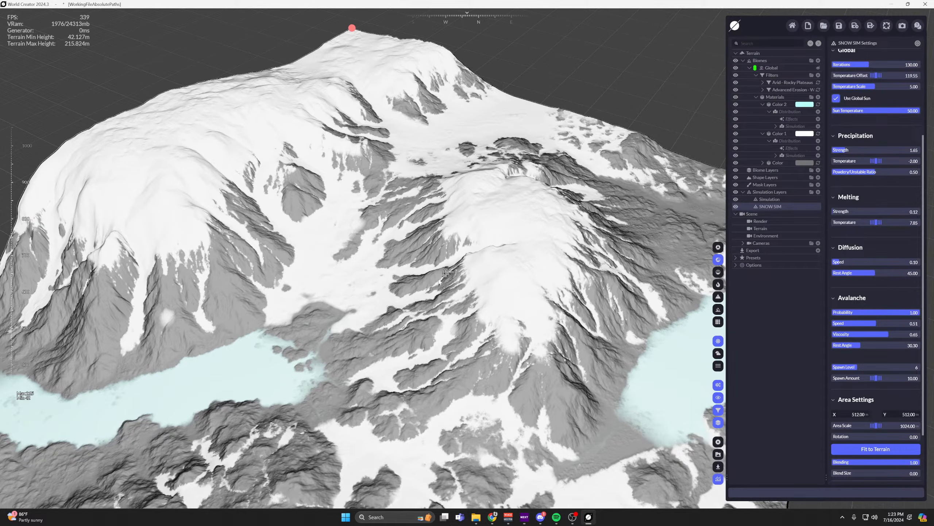
{"action": "scroll", "coordinate": [466, 278], "scroll_direction": "up", "scroll_amount": 2}
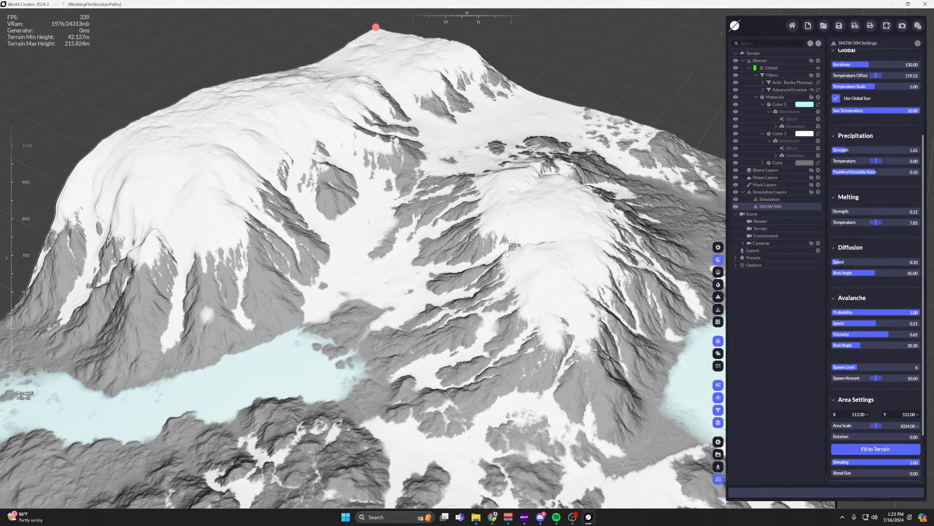
Collapse the Color 2 material and examine the avalanche snow coverage across the mountains.
{"action": "left_click", "coordinate": [762, 105]}
{"action": "scroll", "coordinate": [535, 178], "scroll_direction": "up", "scroll_amount": 2}
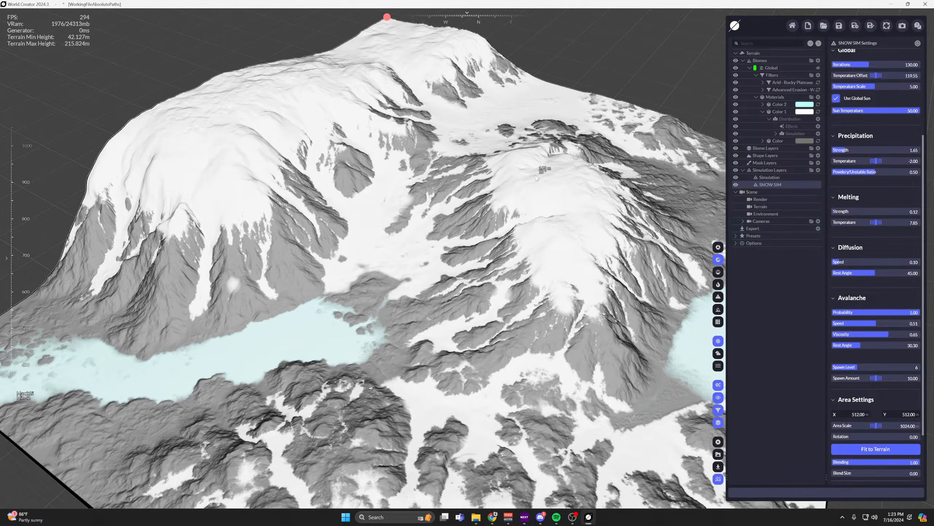
{"action": "middle_click_drag", "start_coordinate": [431, 198], "coordinate": [345, 188]}
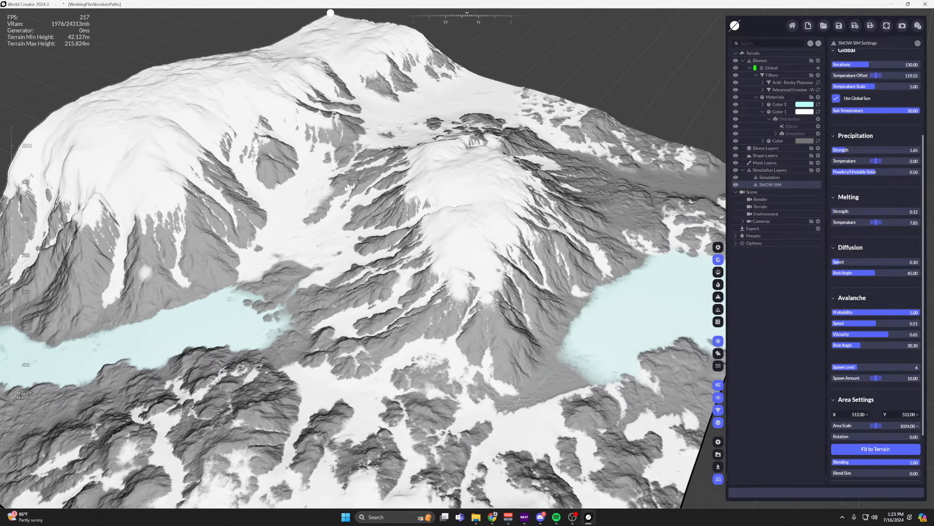
{"action": "scroll", "coordinate": [345, 187], "scroll_direction": "up", "scroll_amount": 2}
{"action": "scroll", "coordinate": [524, 163], "scroll_direction": "up", "scroll_amount": 2}
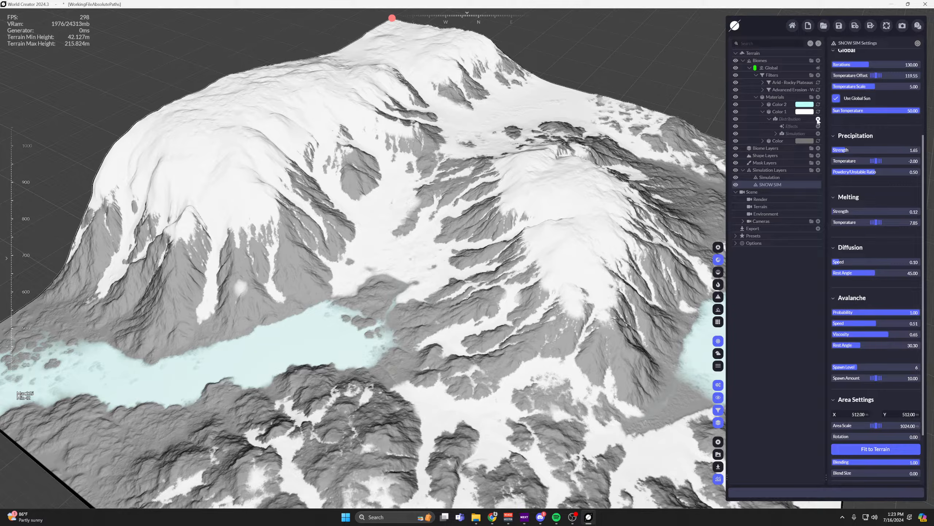
Add a Slope distribution to the Color 1 material's distribution and set its operation to Subtract.
{"action": "left_click", "coordinate": [818, 120]}
{"action": "mouse_move", "coordinate": [774, 146]}
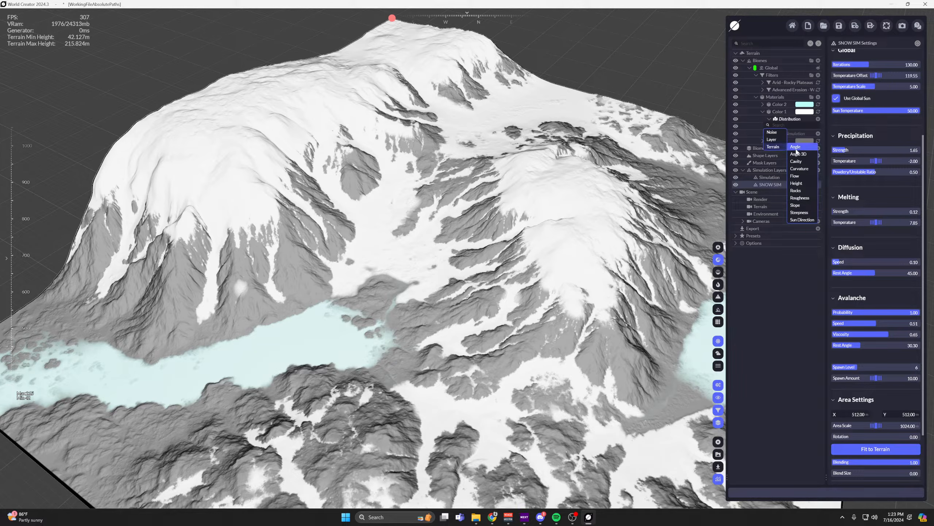
{"action": "left_click", "coordinate": [796, 205]}
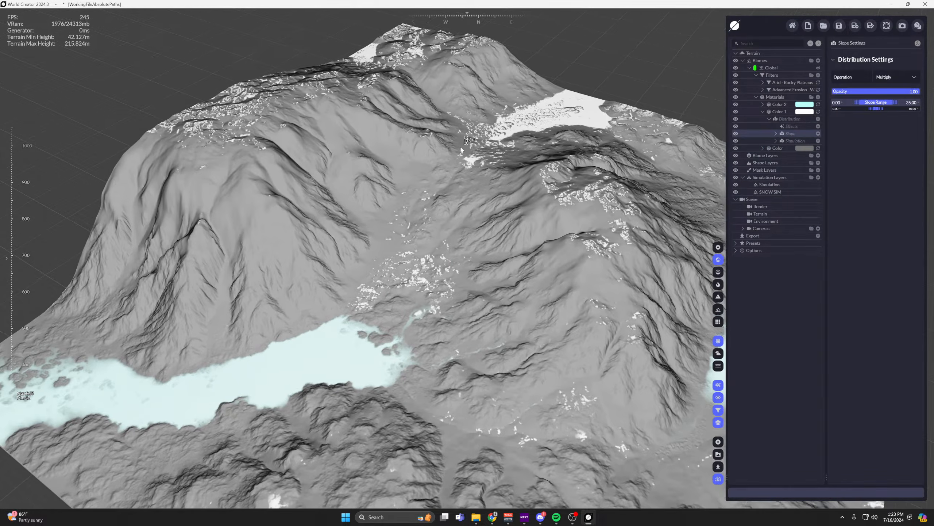
{"action": "left_click", "coordinate": [901, 77]}
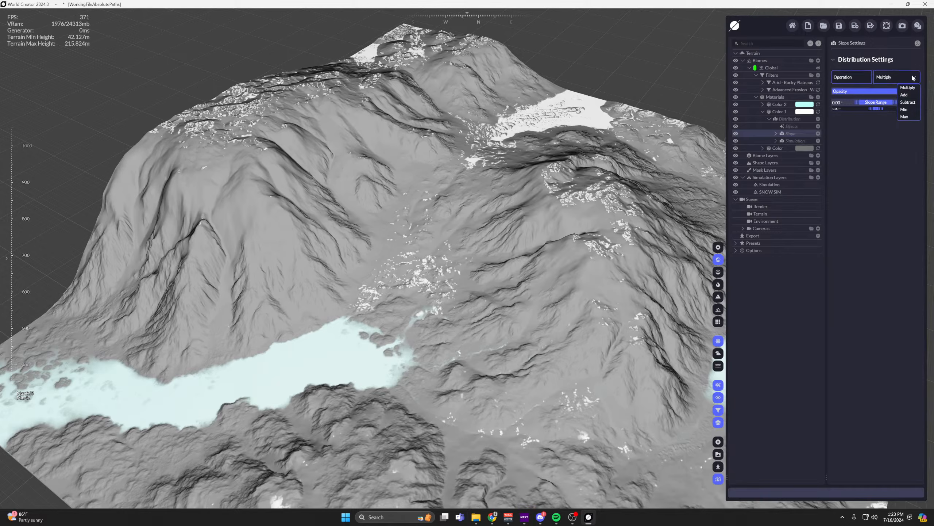
{"action": "left_click", "coordinate": [908, 102]}
{"action": "scroll", "coordinate": [419, 277], "scroll_direction": "up", "scroll_amount": 5}
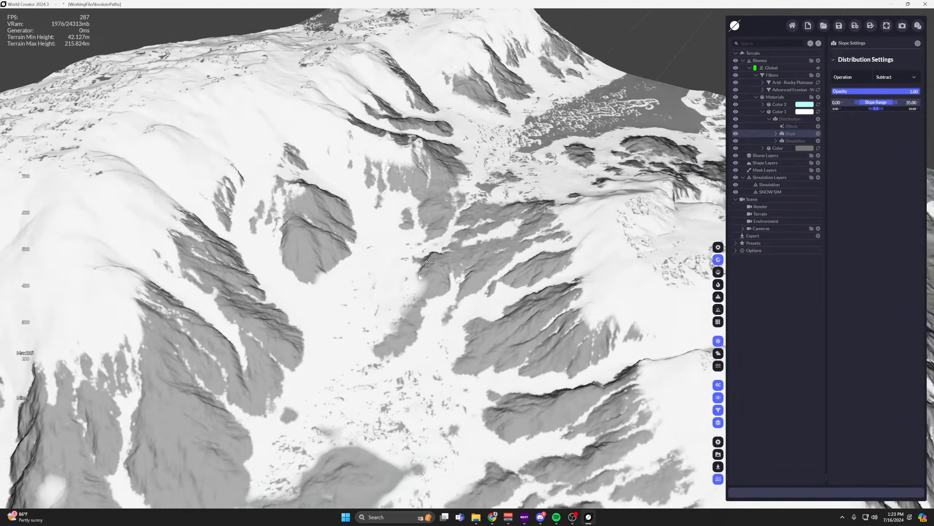
{"action": "scroll", "coordinate": [419, 276], "scroll_direction": "down", "scroll_amount": 5}
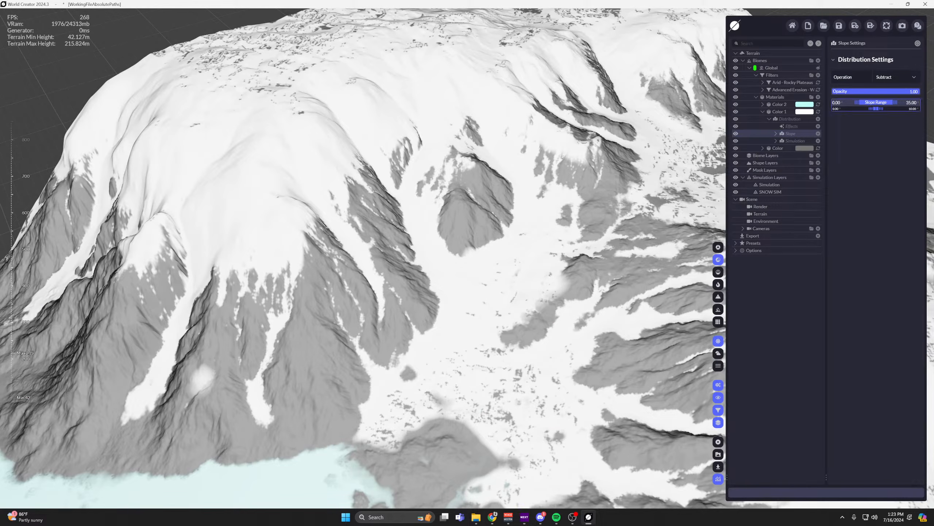
Set the Slope Range to 85–90 with a lower falloff of 2 and inspect the snow on the mountainsides.
{"action": "left_click", "coordinate": [911, 103]}
{"action": "key", "text": "Return"}
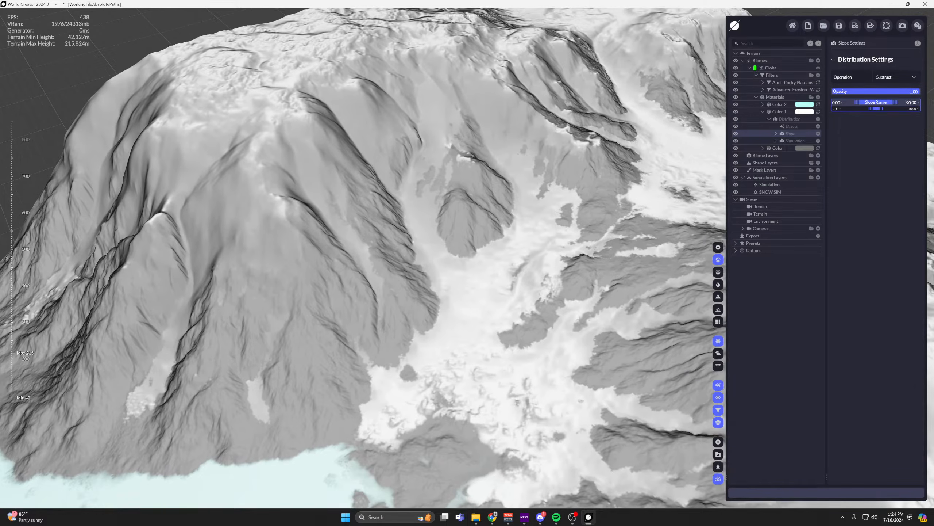
{"action": "right_click_drag", "start_coordinate": [570, 137], "coordinate": [550, 144]}
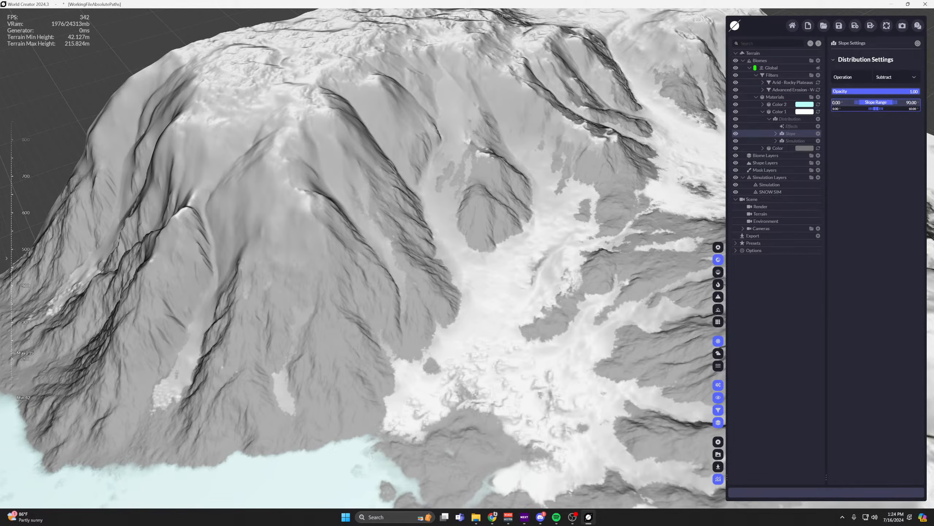
{"action": "left_click", "coordinate": [838, 104]}
{"action": "type", "text": "85"}
{"action": "key", "text": "Return"}
{"action": "type", "text": "2"}
{"action": "key", "text": "Return"}
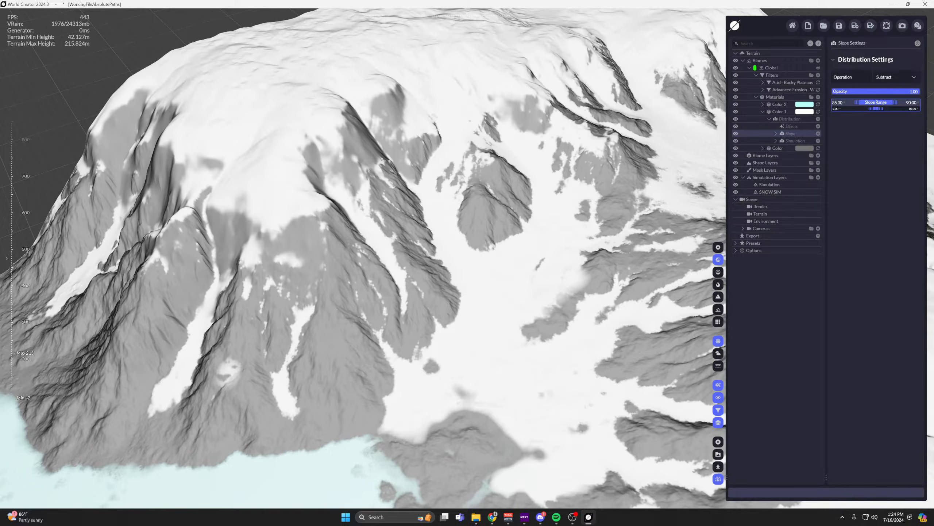
{"action": "scroll", "coordinate": [582, 179], "scroll_direction": "down", "scroll_amount": 2}
{"action": "right_click_drag", "start_coordinate": [583, 180], "coordinate": [580, 200]}
{"action": "middle_click_drag", "start_coordinate": [506, 203], "coordinate": [460, 212]}
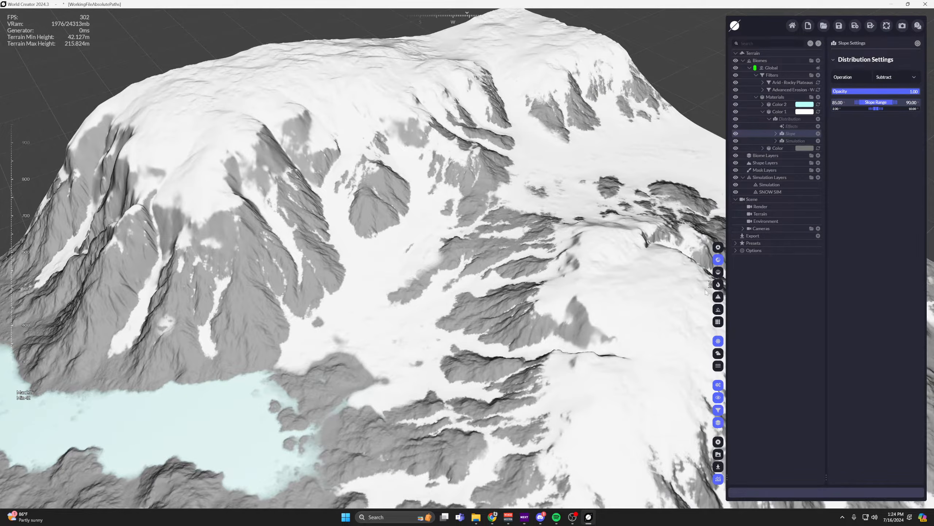
{"action": "middle_click_drag", "start_coordinate": [538, 183], "coordinate": [548, 131]}
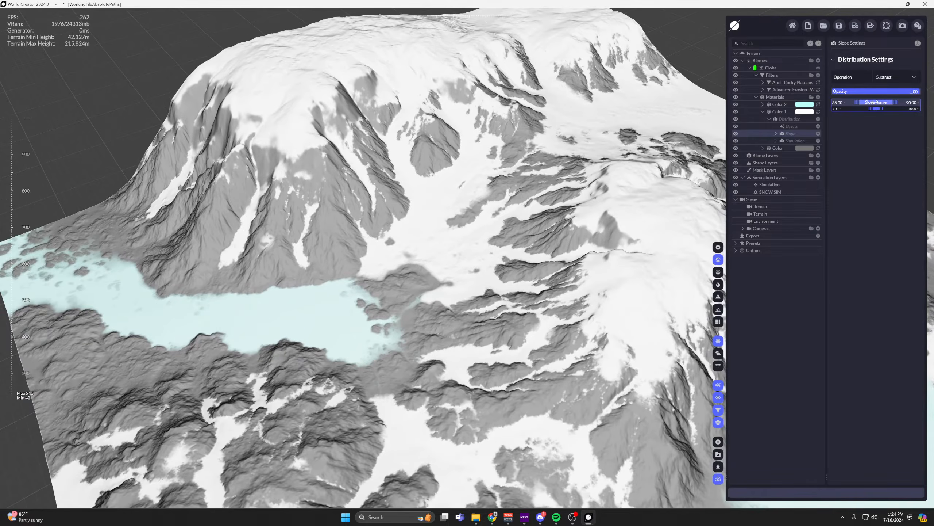
Shift the whole Slope Range down to 57.90–62.90 and inspect the snow coverage.
{"action": "left_click_drag", "start_coordinate": [876, 102], "coordinate": [853, 102]}
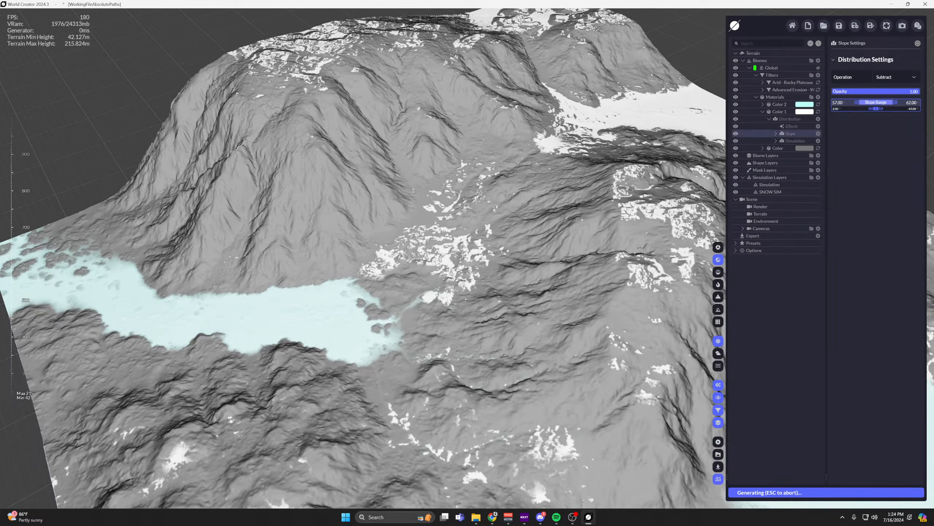
{"action": "scroll", "coordinate": [462, 96], "scroll_direction": "up", "scroll_amount": 2}
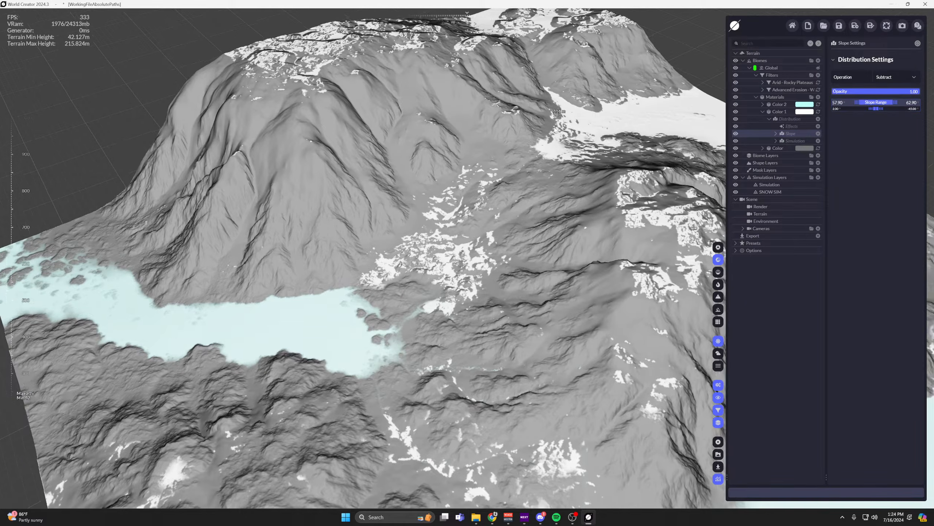
{"action": "middle_click_drag", "start_coordinate": [462, 96], "coordinate": [478, 162]}
{"action": "scroll", "coordinate": [513, 136], "scroll_direction": "up", "scroll_amount": 2}
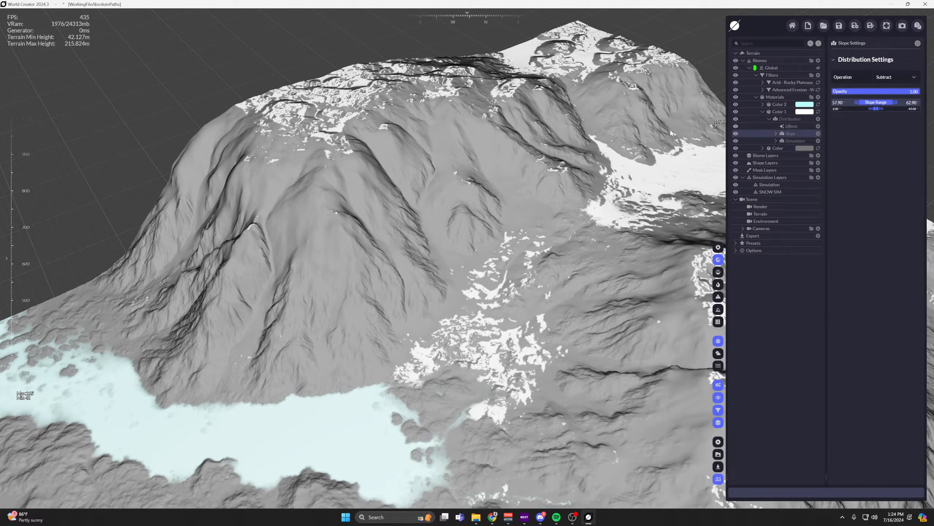
Set the Slope Range maximum to 90 and minimum to 85, with a lower falloff of 5.
{"action": "double_click", "coordinate": [911, 102]}
{"action": "type", "text": "90"}
{"action": "key", "text": "Return"}
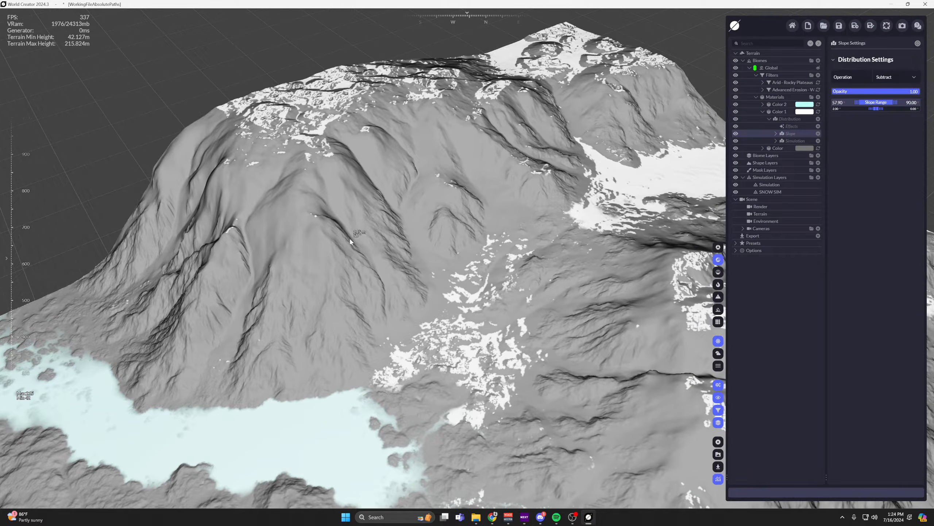
{"action": "double_click", "coordinate": [839, 105]}
{"action": "type", "text": "85"}
{"action": "key", "text": "Return"}
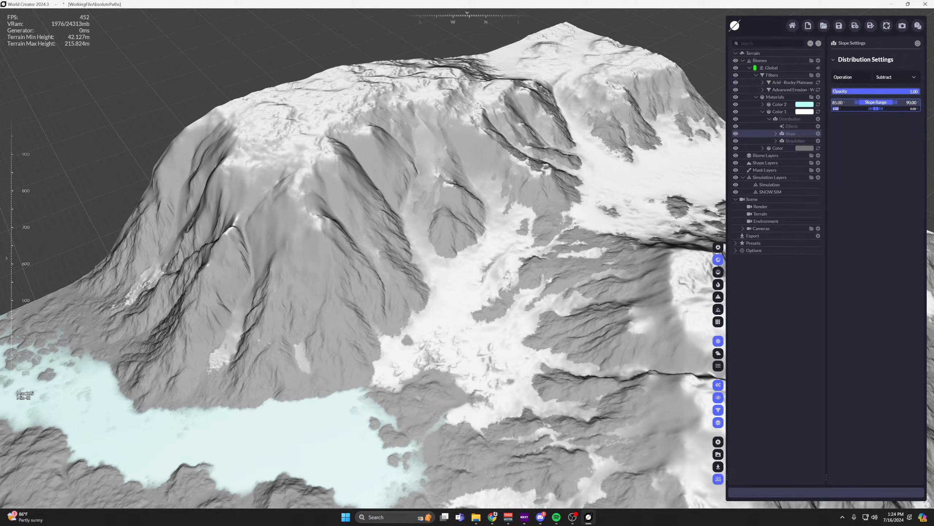
{"action": "left_click", "coordinate": [837, 110]}
{"action": "type", "text": "5"}
{"action": "key", "text": "Return"}
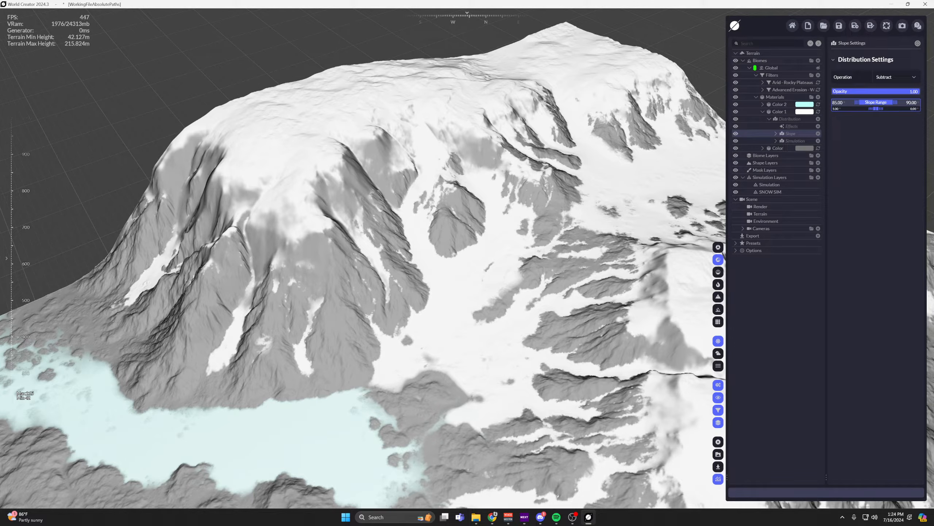
Set the Slope Range's lower falloff to 2 and inspect the snow transitions across the whole terrain.
{"action": "scroll", "coordinate": [544, 199], "scroll_direction": "down", "scroll_amount": 1}
{"action": "middle_click_drag", "start_coordinate": [544, 199], "coordinate": [463, 178]}
{"action": "scroll", "coordinate": [516, 120], "scroll_direction": "up", "scroll_amount": 1}
{"action": "scroll", "coordinate": [464, 103], "scroll_direction": "down", "scroll_amount": 4}
{"action": "scroll", "coordinate": [515, 177], "scroll_direction": "up", "scroll_amount": 2}
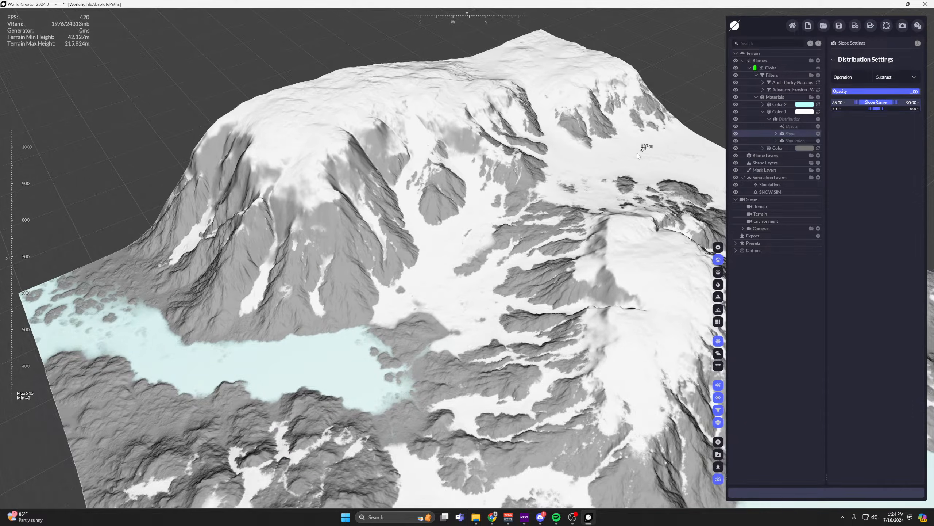
{"action": "middle_click_drag", "start_coordinate": [637, 153], "coordinate": [598, 145]}
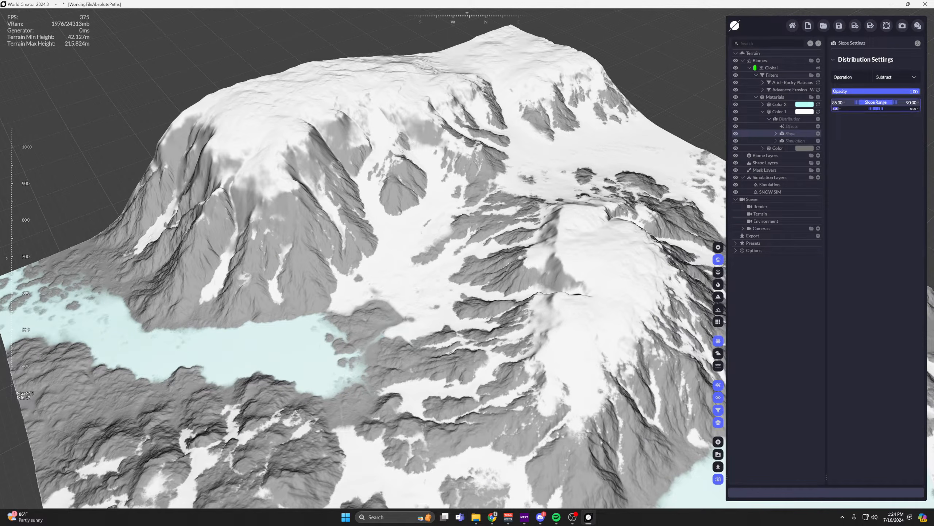
{"action": "type", "text": "2"}
{"action": "key", "text": "Return"}
{"action": "middle_click_drag", "start_coordinate": [522, 229], "coordinate": [524, 194]}
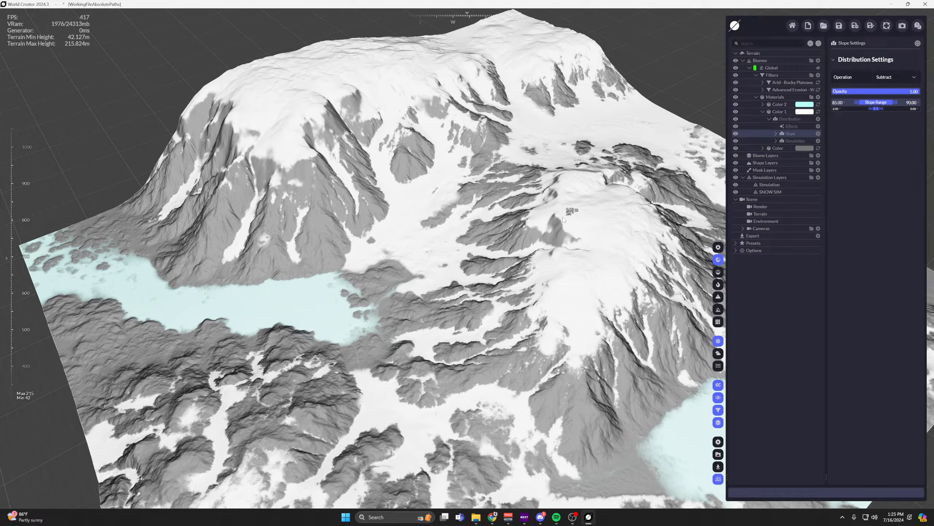
{"action": "middle_click_drag", "start_coordinate": [546, 192], "coordinate": [538, 120]}
{"action": "scroll", "coordinate": [538, 121], "scroll_direction": "up", "scroll_amount": 5}
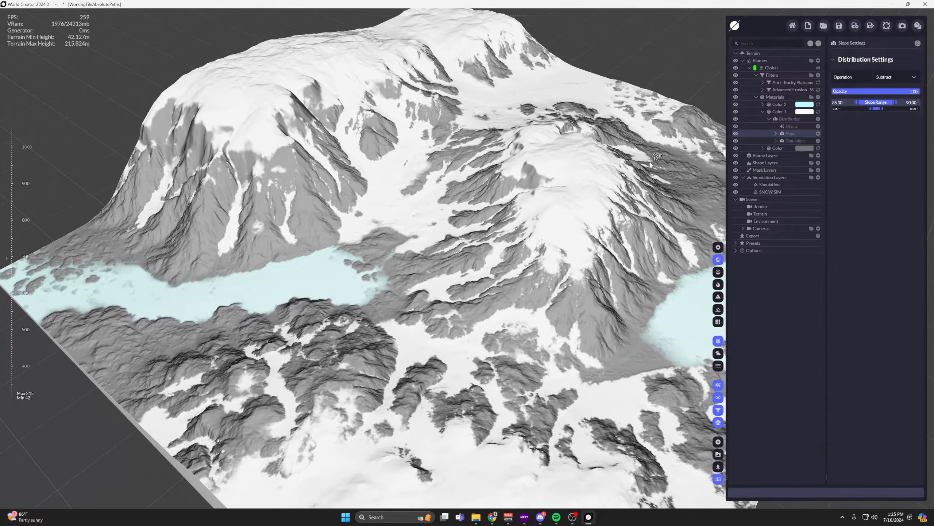
Collapse the Color 1 material and hide both the Color 2 and Color 1 materials.
{"action": "left_click", "coordinate": [762, 111]}
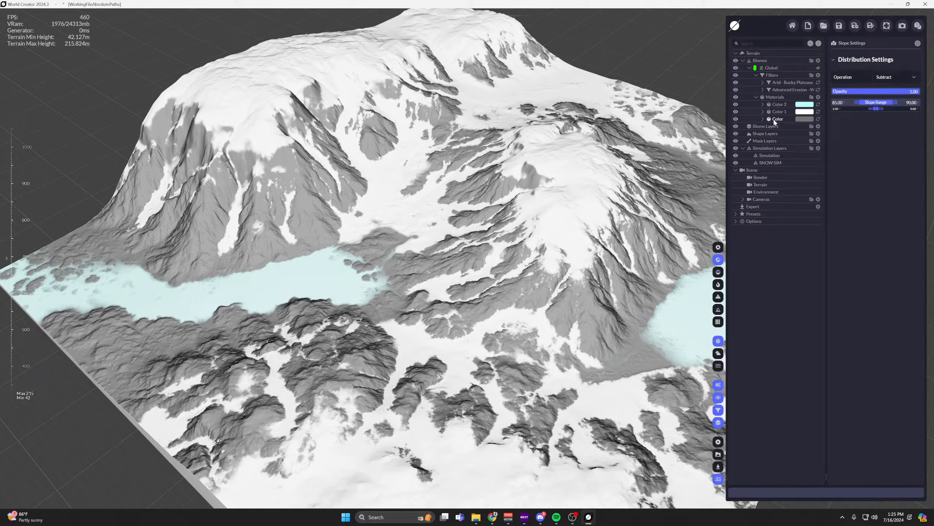
{"action": "left_click", "coordinate": [735, 104]}
{"action": "left_click", "coordinate": [735, 112]}
{"action": "middle_click_drag", "start_coordinate": [492, 127], "coordinate": [517, 153]}
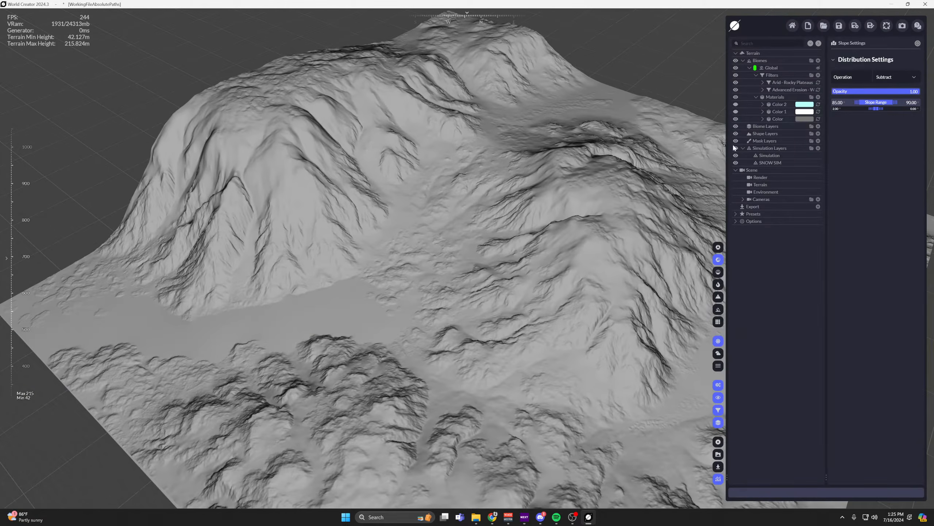
Add a Gradient material and place it between the Color 1 and Color materials.
{"action": "left_click", "coordinate": [790, 119]}
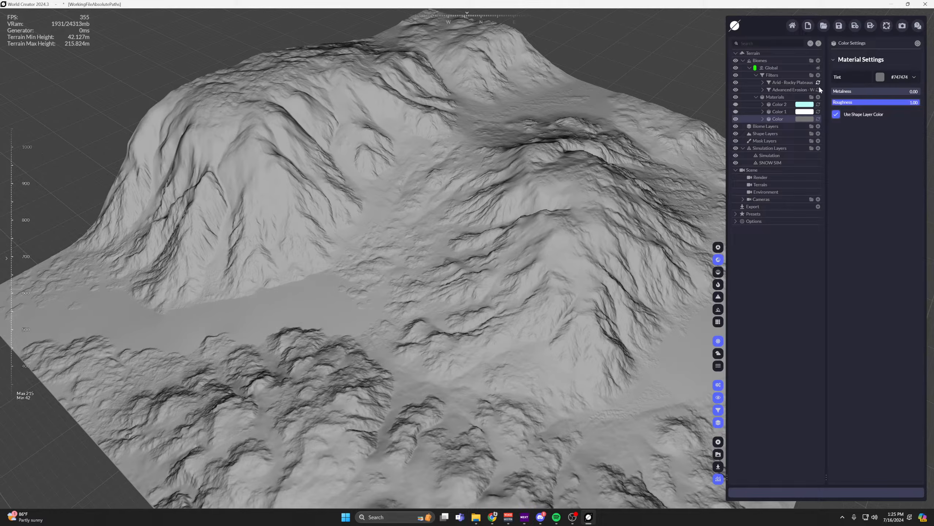
{"action": "left_click", "coordinate": [819, 98]}
{"action": "left_click", "coordinate": [806, 111]}
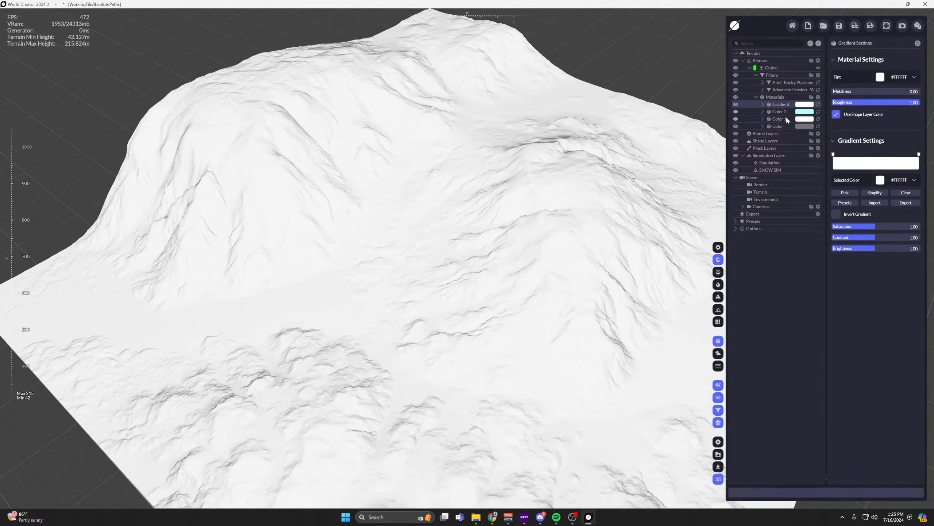
{"action": "left_click_drag", "start_coordinate": [782, 105], "coordinate": [775, 121]}
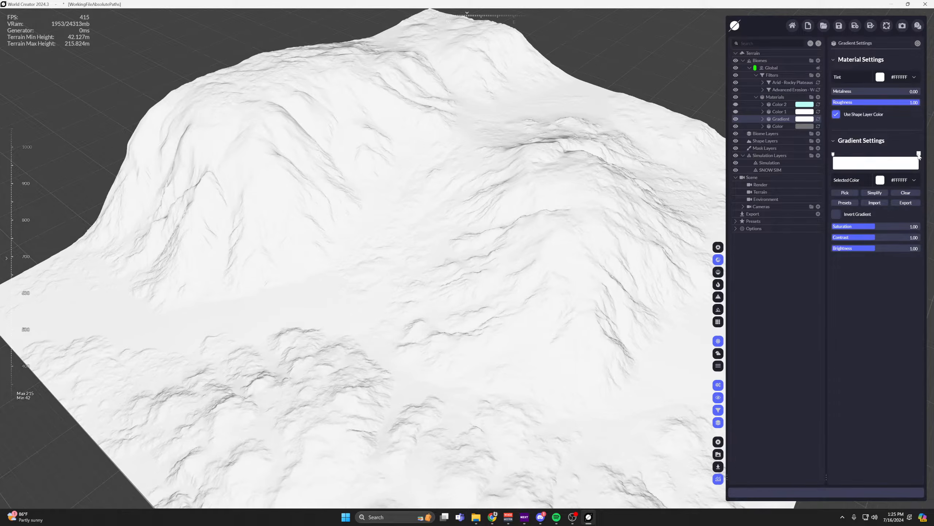
{"action": "left_click", "coordinate": [884, 159]}
{"action": "right_click", "coordinate": [886, 154]}
{"action": "left_click", "coordinate": [885, 154]}
{"action": "right_click", "coordinate": [885, 154]}
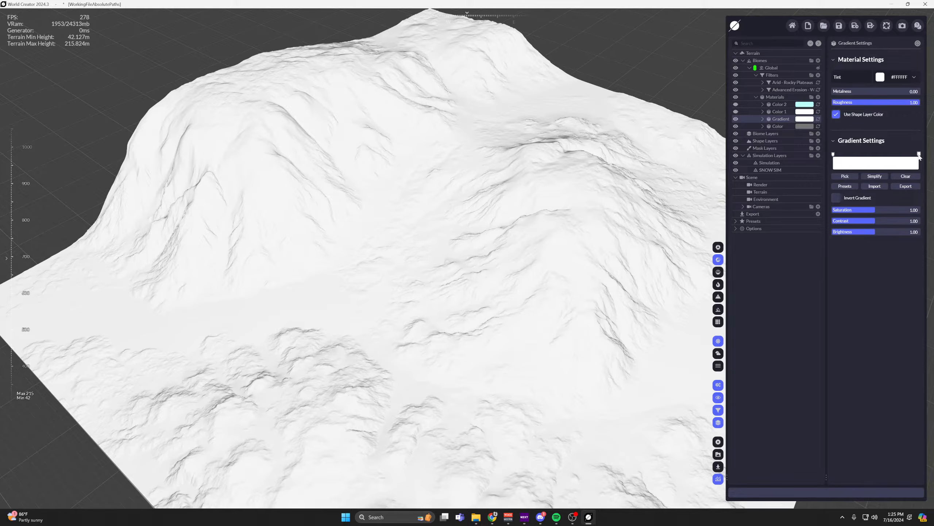
Set the color of the gradient's end stop to dark grey #4E4E4E.
{"action": "left_click", "coordinate": [920, 155]}
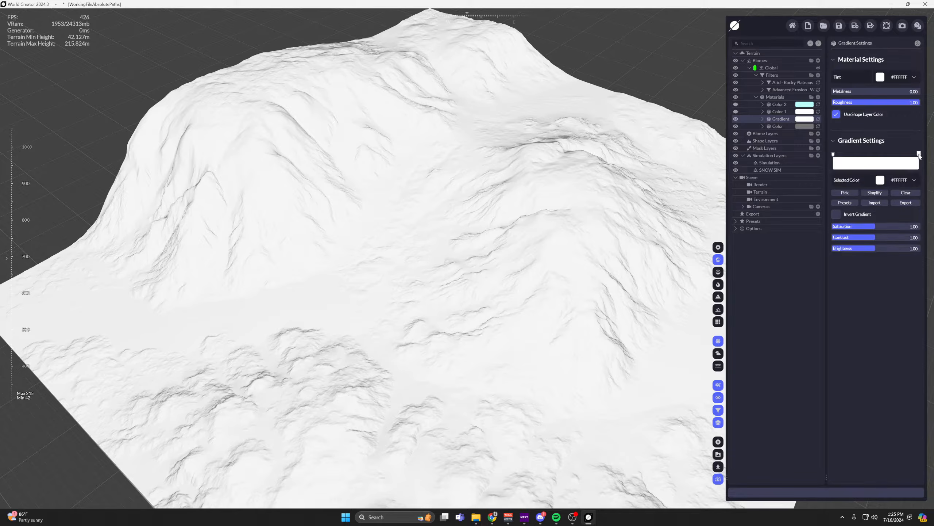
{"action": "left_click", "coordinate": [854, 181]}
{"action": "left_click_drag", "start_coordinate": [898, 222], "coordinate": [889, 223]}
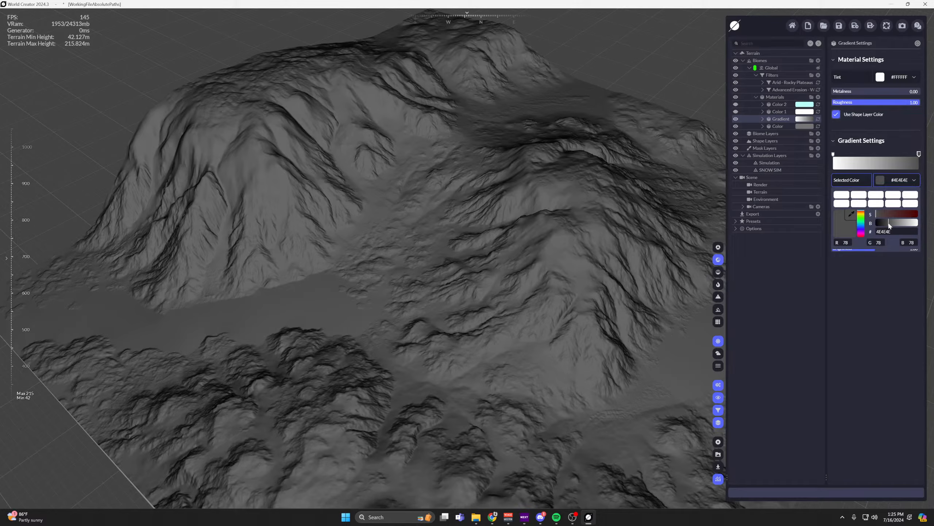
{"action": "left_click", "coordinate": [871, 292]}
Set the color of the gradient's start stop to brown #958365.
{"action": "left_click", "coordinate": [834, 155]}
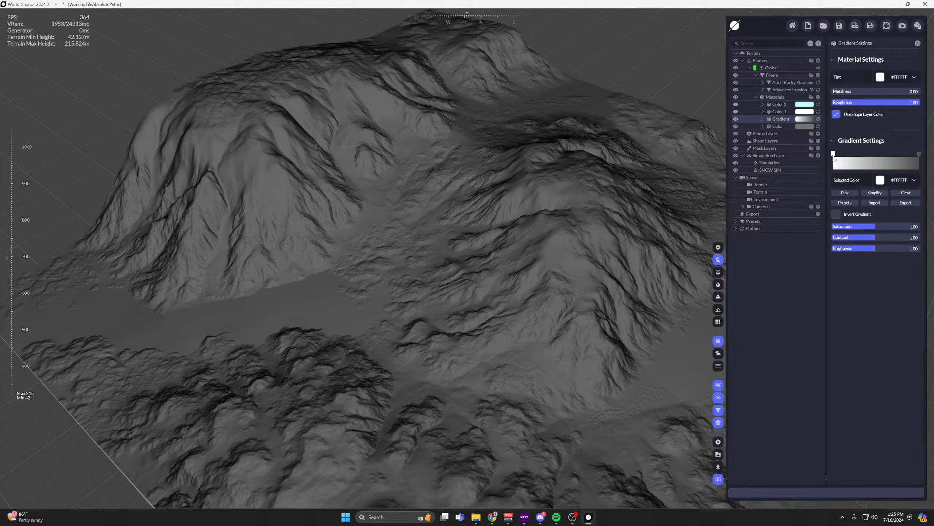
{"action": "left_click", "coordinate": [853, 180]}
{"action": "left_click_drag", "start_coordinate": [861, 211], "coordinate": [899, 221]}
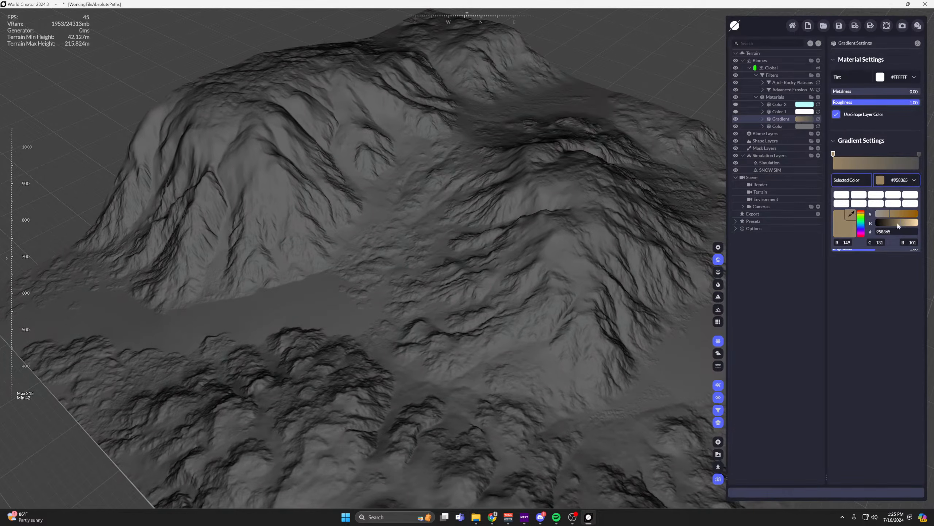
{"action": "middle_click_drag", "start_coordinate": [622, 250], "coordinate": [602, 218]}
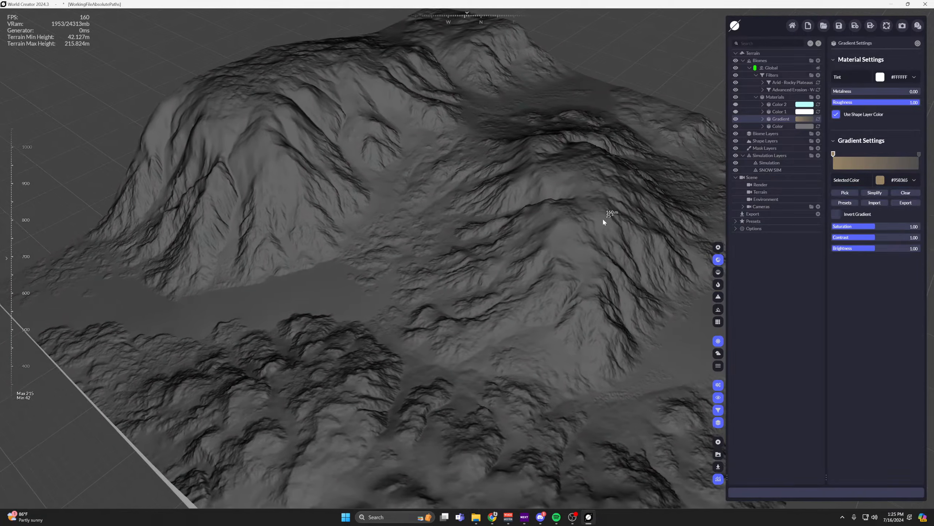
Expand the Gradient material, widen the scene tree, and open the settings of its Gradient Distribution.
{"action": "left_click", "coordinate": [762, 119]}
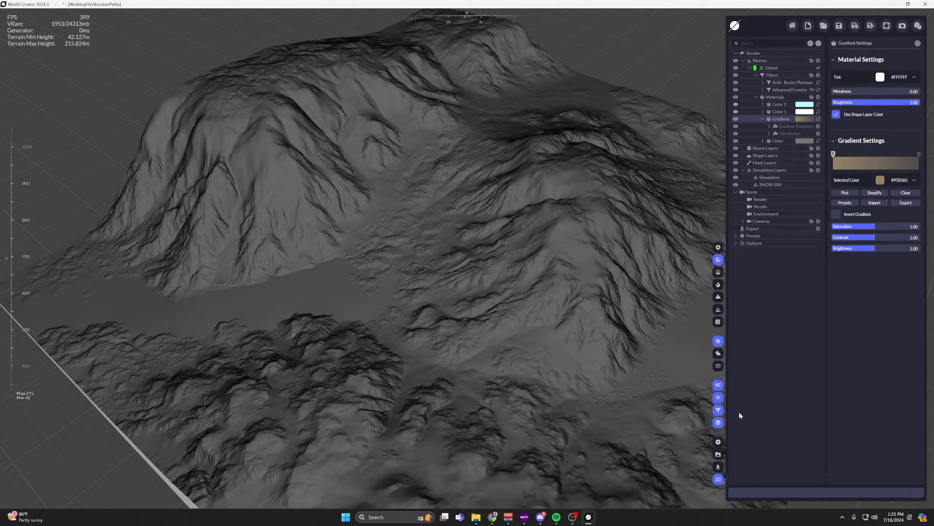
{"action": "left_click_drag", "start_coordinate": [727, 477], "coordinate": [697, 476]}
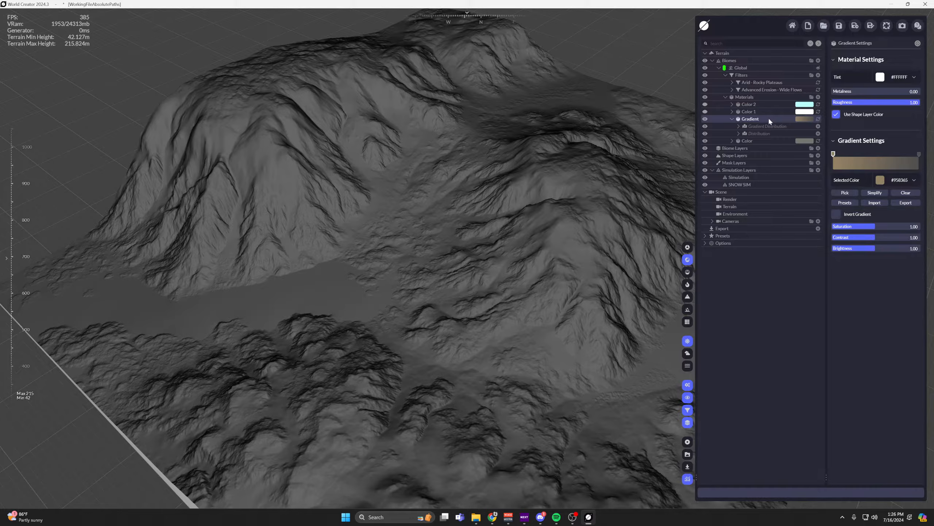
{"action": "left_click", "coordinate": [757, 127]}
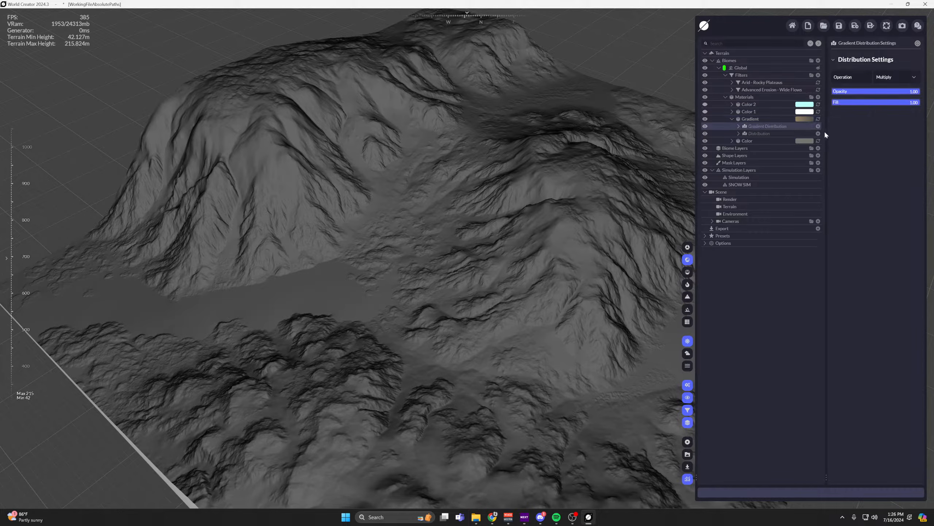
Add a Billow noise to the Gradient material's Gradient Distribution.
{"action": "left_click", "coordinate": [818, 126]}
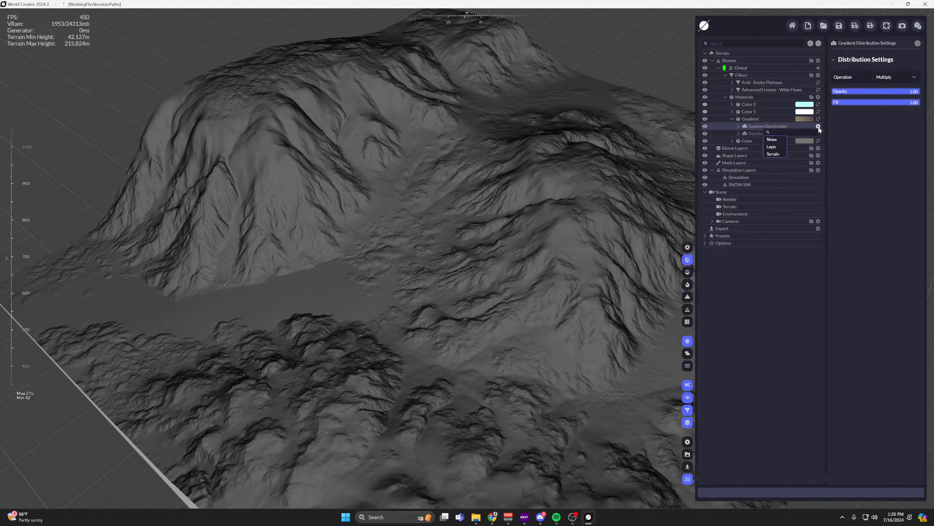
{"action": "mouse_move", "coordinate": [776, 141]}
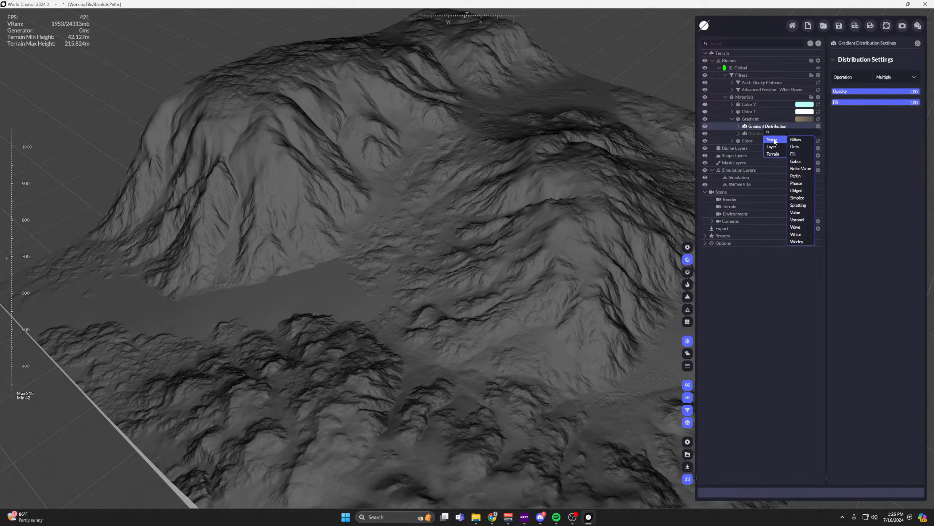
{"action": "left_click", "coordinate": [796, 140]}
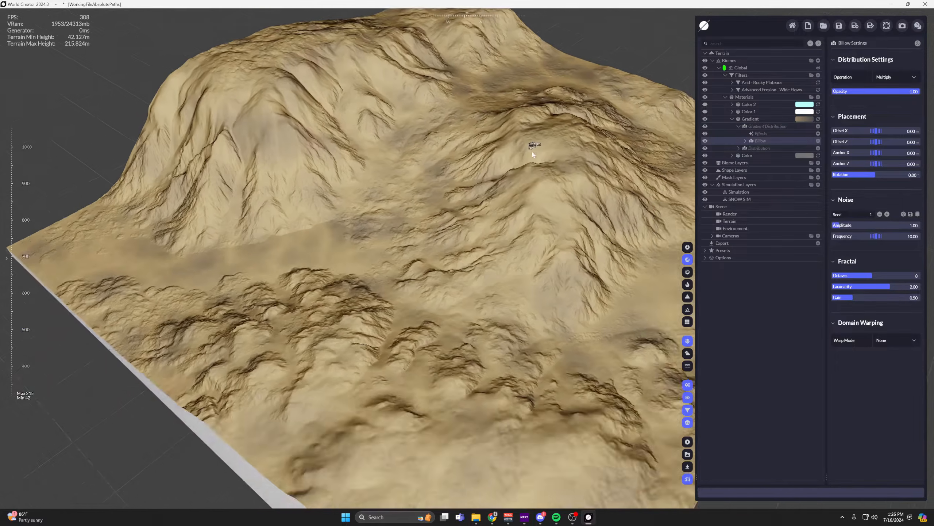
{"action": "scroll", "coordinate": [434, 305], "scroll_direction": "up", "scroll_amount": 5}
{"action": "scroll", "coordinate": [422, 263], "scroll_direction": "down", "scroll_amount": 2}
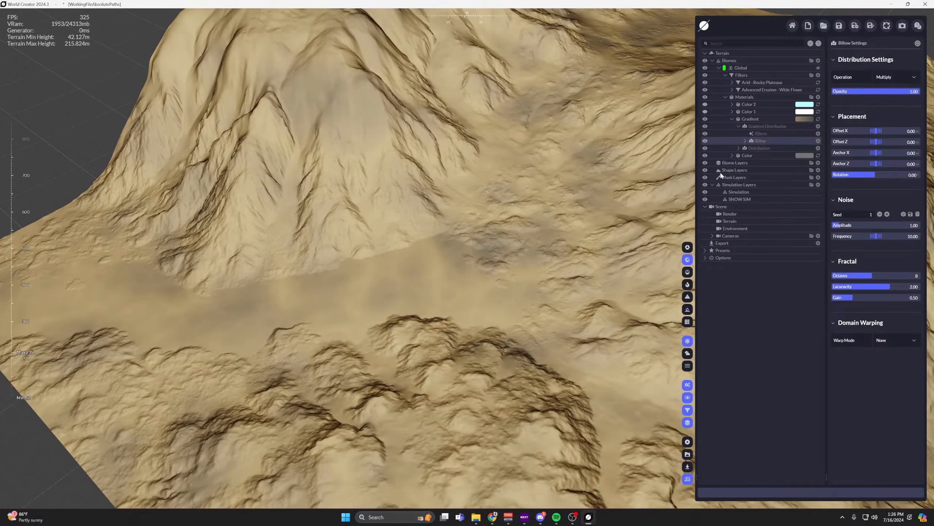
Move the dark grey stop of the Gradient material to about a third of the way along the gradient.
{"action": "left_click", "coordinate": [769, 118]}
{"action": "scroll", "coordinate": [591, 208], "scroll_direction": "down", "scroll_amount": 4}
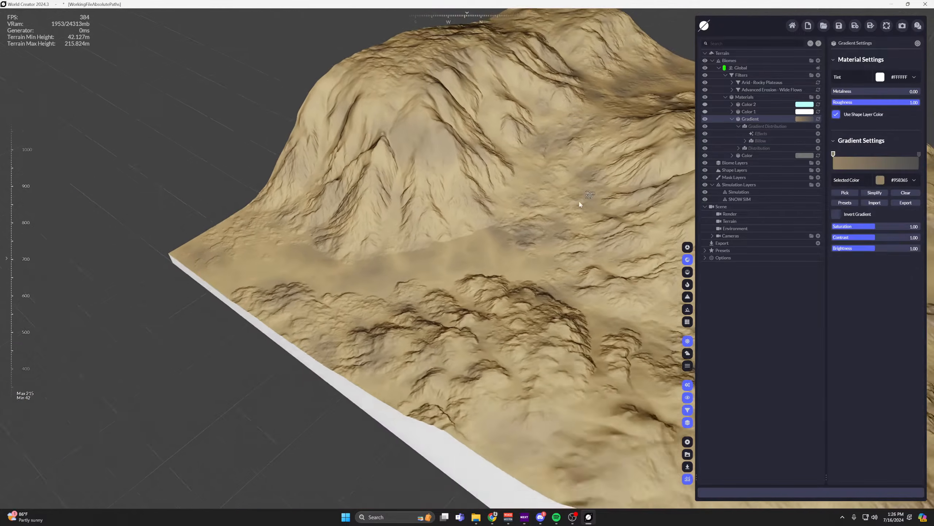
{"action": "left_click_drag", "start_coordinate": [918, 155], "coordinate": [862, 160]}
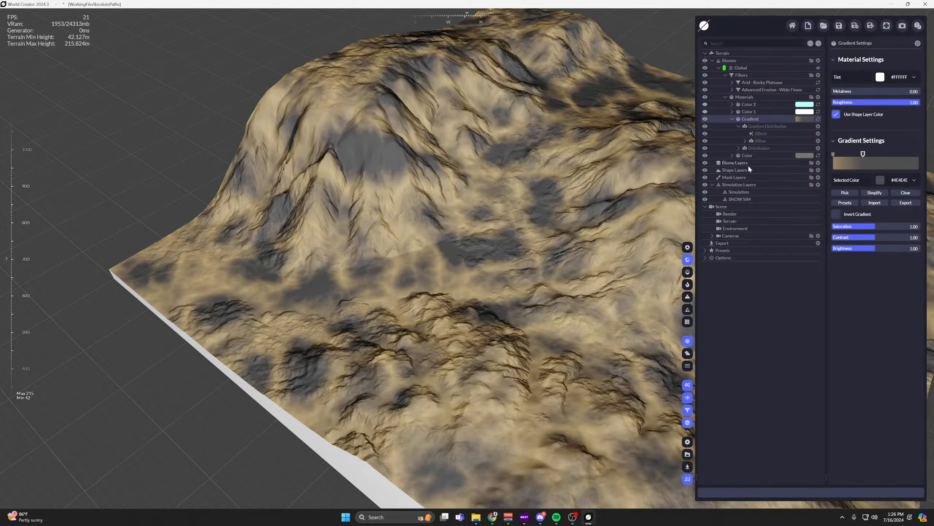
{"action": "middle_click_drag", "start_coordinate": [620, 224], "coordinate": [410, 146]}
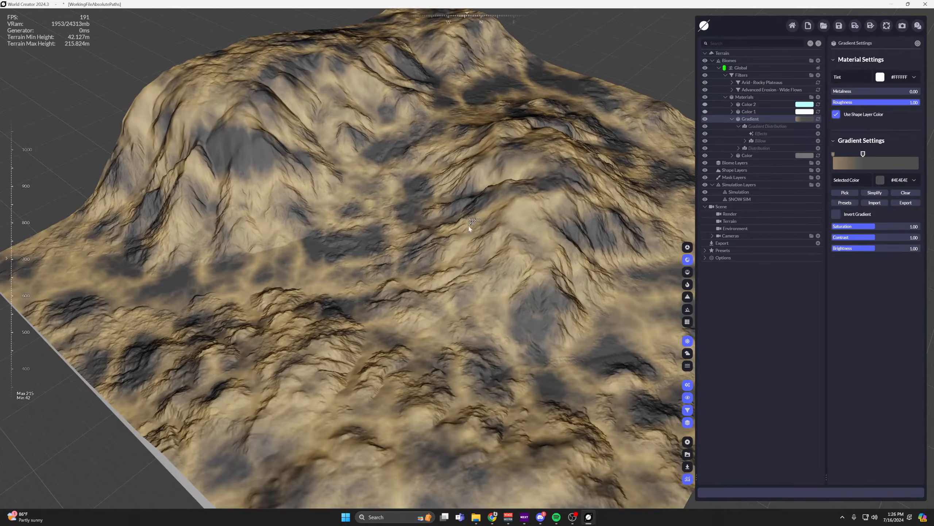
Remove the Billow noise from the Gradient Distribution and add a Gabor noise in its place.
{"action": "left_click", "coordinate": [776, 139]}
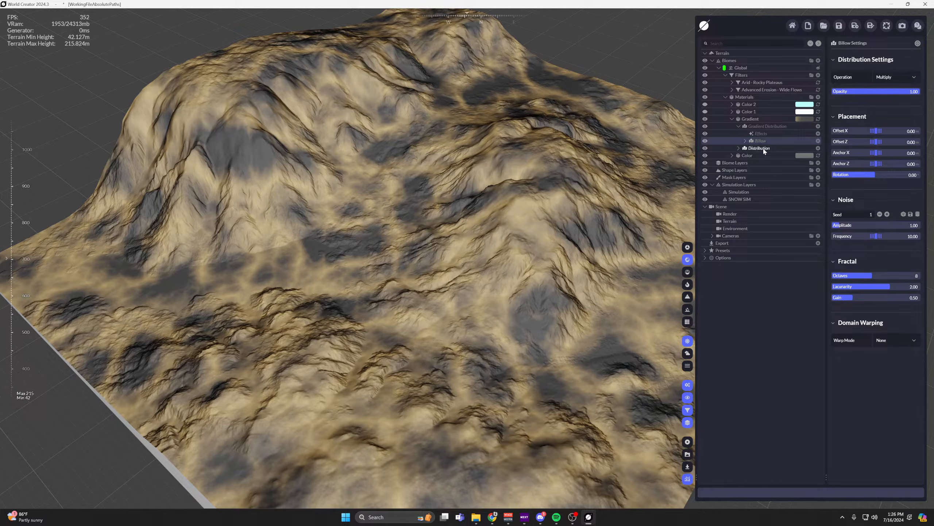
{"action": "left_click_drag", "start_coordinate": [761, 142], "coordinate": [693, 144]}
{"action": "left_click", "coordinate": [818, 134]}
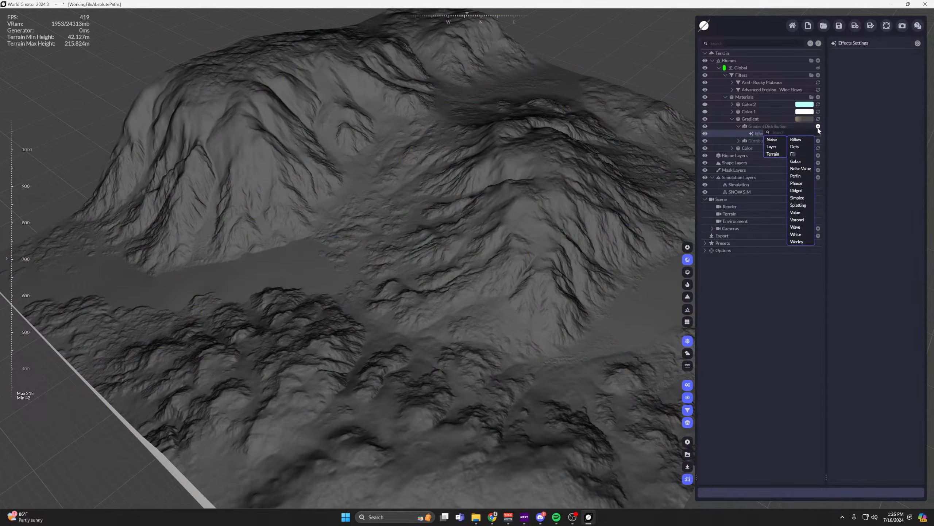
{"action": "left_click", "coordinate": [795, 162]}
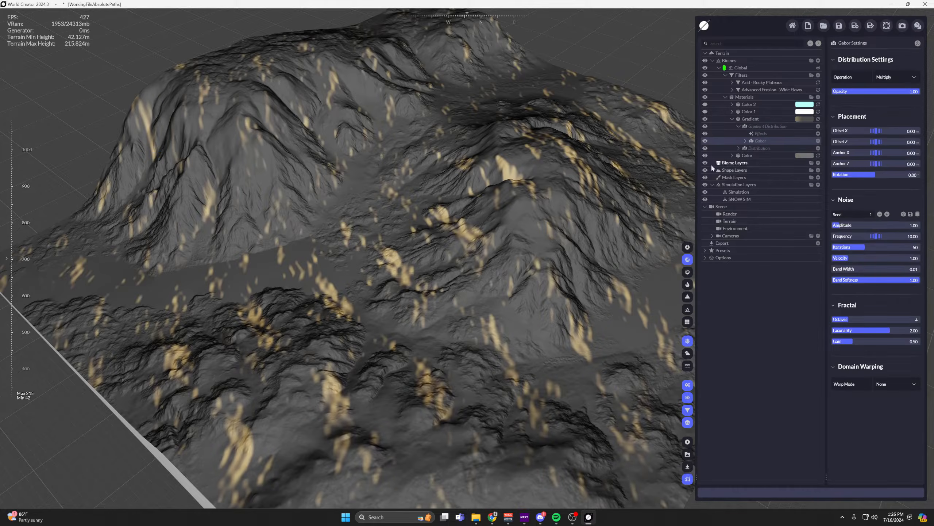
Swap the Gabor noise in the Gradient Distribution for a Ridged noise.
{"action": "left_click_drag", "start_coordinate": [760, 140], "coordinate": [823, 134]}
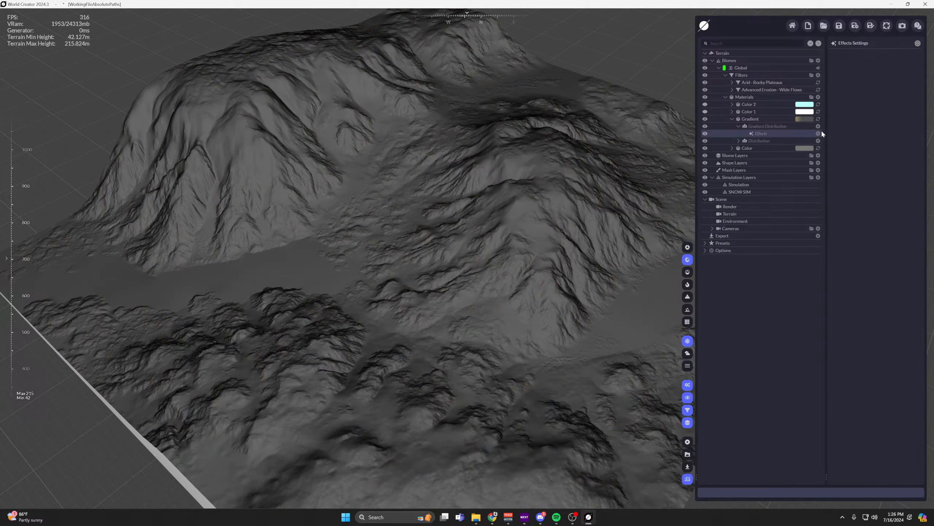
{"action": "left_click", "coordinate": [818, 127]}
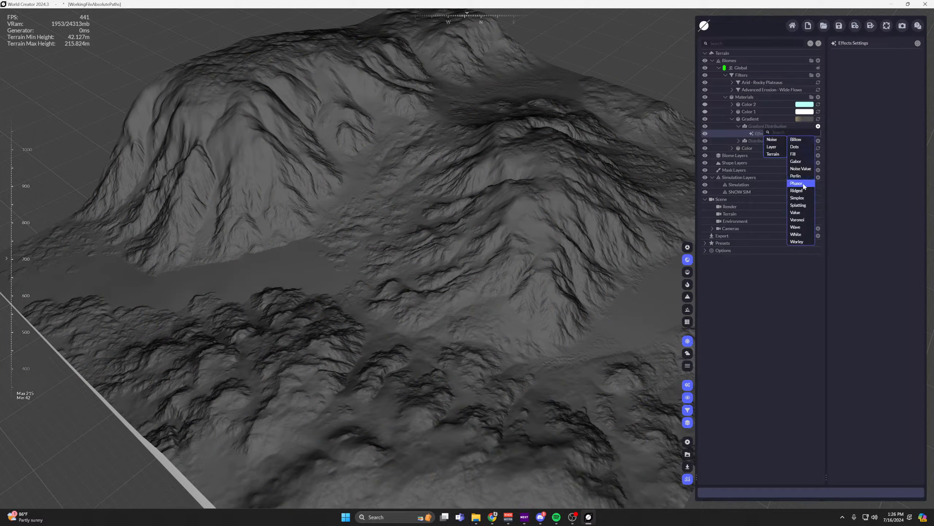
{"action": "left_click", "coordinate": [797, 190]}
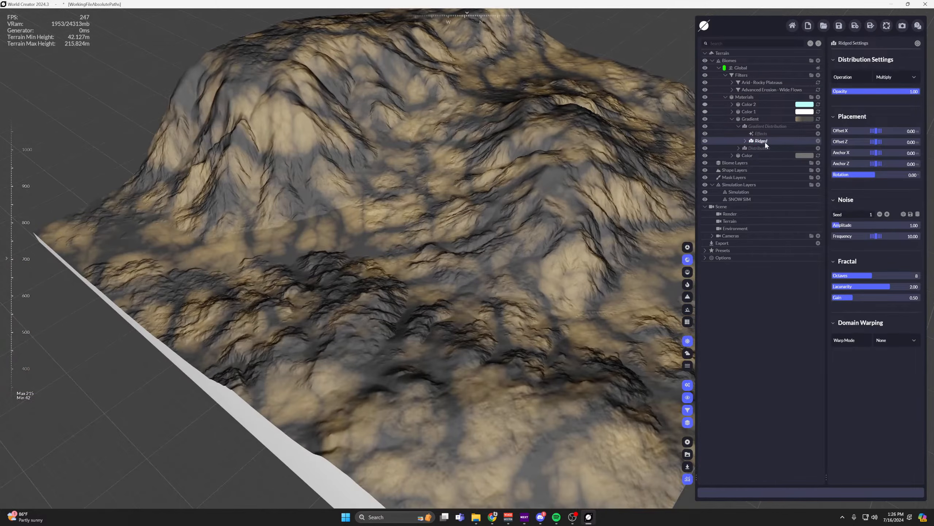
Delete the Ridged noise and add a Phasor noise to the Gradient Distribution.
{"action": "left_click_drag", "start_coordinate": [765, 142], "coordinate": [807, 137]}
{"action": "left_click", "coordinate": [818, 127]}
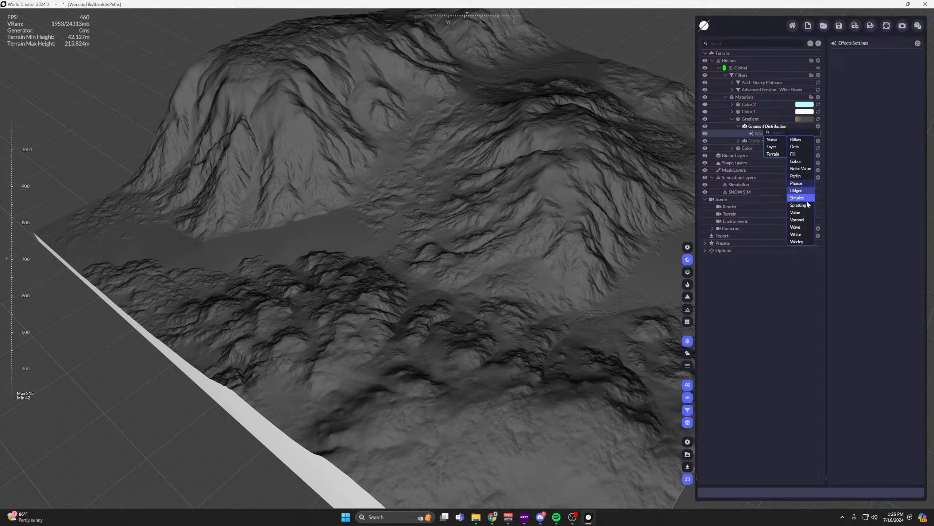
{"action": "left_click", "coordinate": [796, 182]}
{"action": "middle_click_drag", "start_coordinate": [463, 144], "coordinate": [534, 186]}
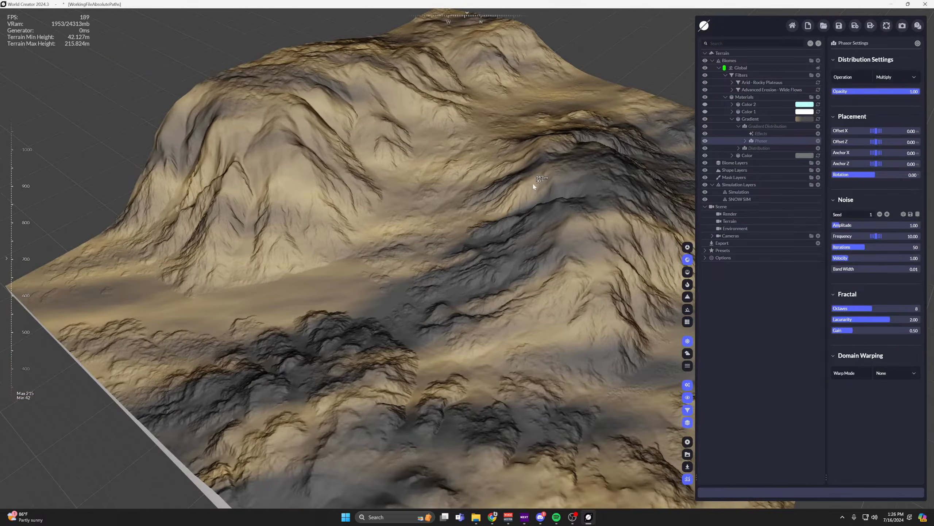
{"action": "middle_click_drag", "start_coordinate": [590, 270], "coordinate": [608, 223]}
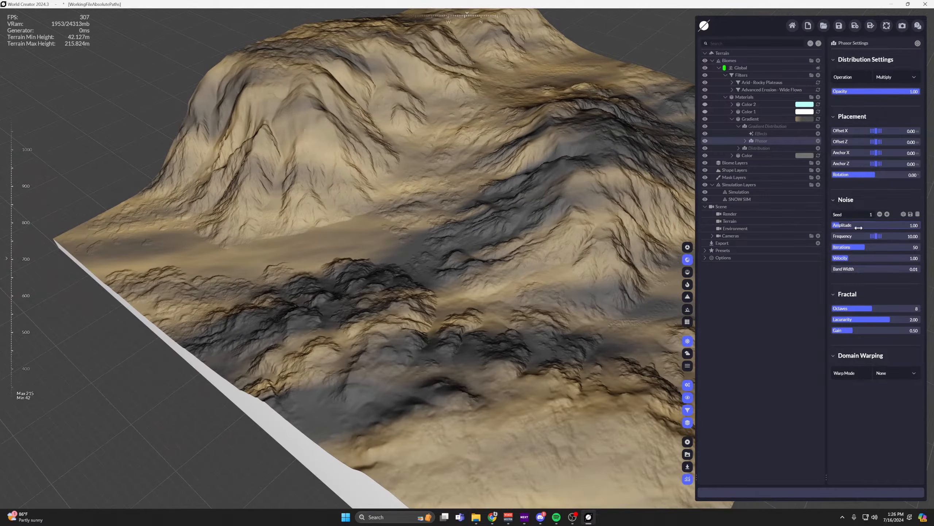
Set the Phasor noise's amplitude to 1.50, frequency to 41.80, iterations to 60 and band width to 0.05.
{"action": "left_click_drag", "start_coordinate": [856, 226], "coordinate": [933, 236]}
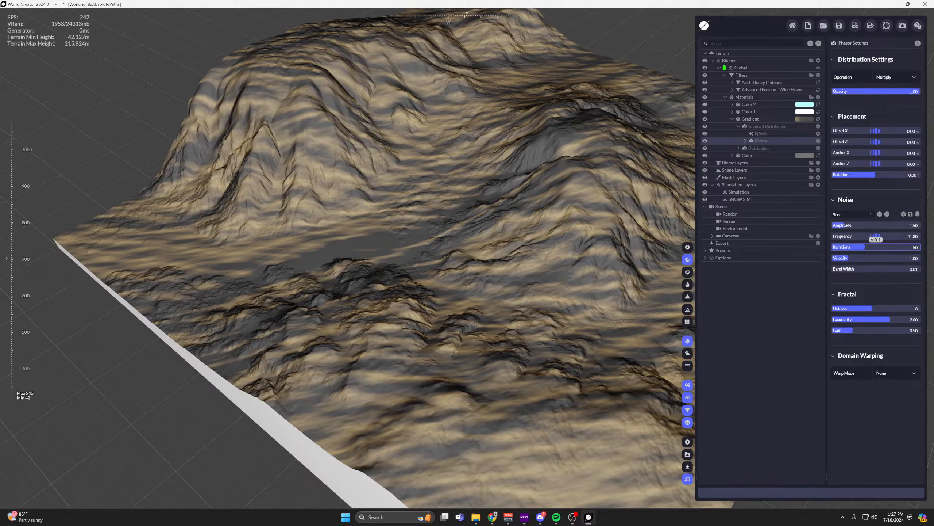
{"action": "left_click_drag", "start_coordinate": [863, 247], "coordinate": [868, 269]}
{"action": "middle_click_drag", "start_coordinate": [543, 186], "coordinate": [406, 202]}
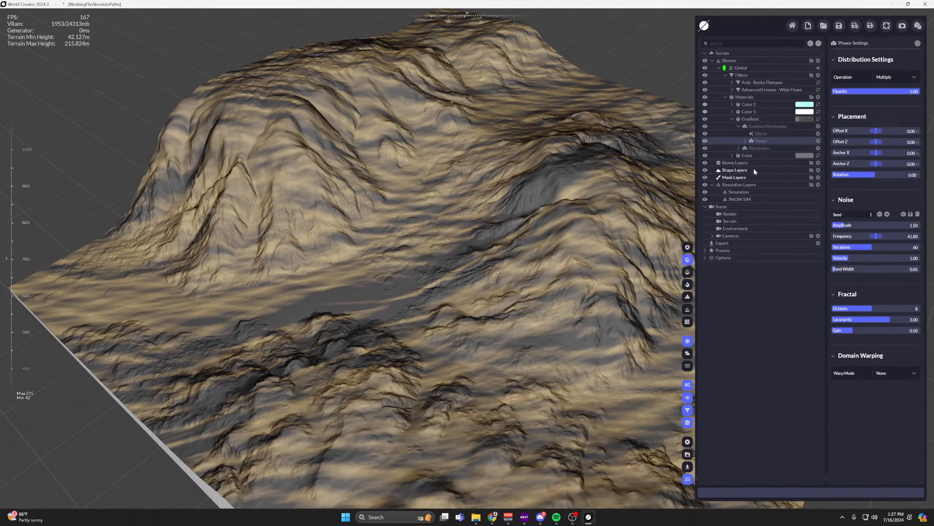
Add a Rocks terrain distribution above the Phasor noise in the Gradient Distribution.
{"action": "left_click", "coordinate": [739, 126]}
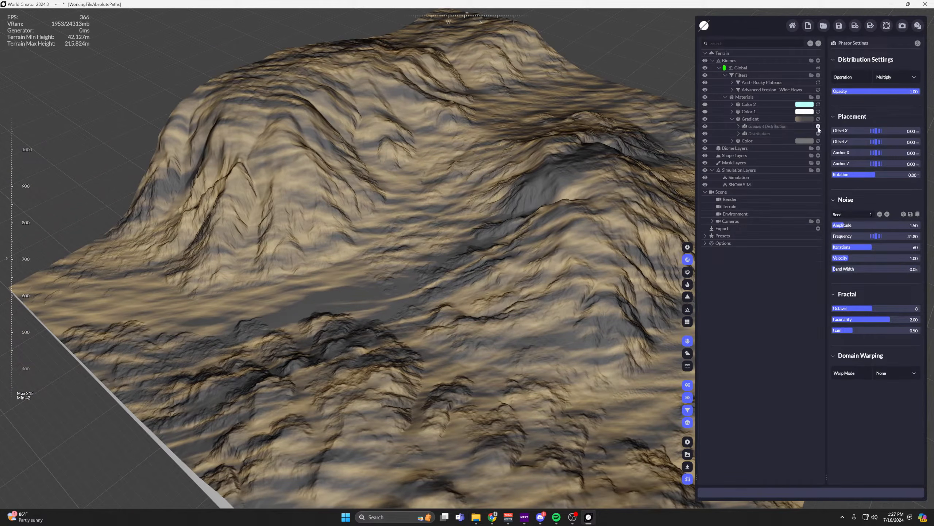
{"action": "left_click", "coordinate": [817, 126]}
{"action": "mouse_move", "coordinate": [785, 152]}
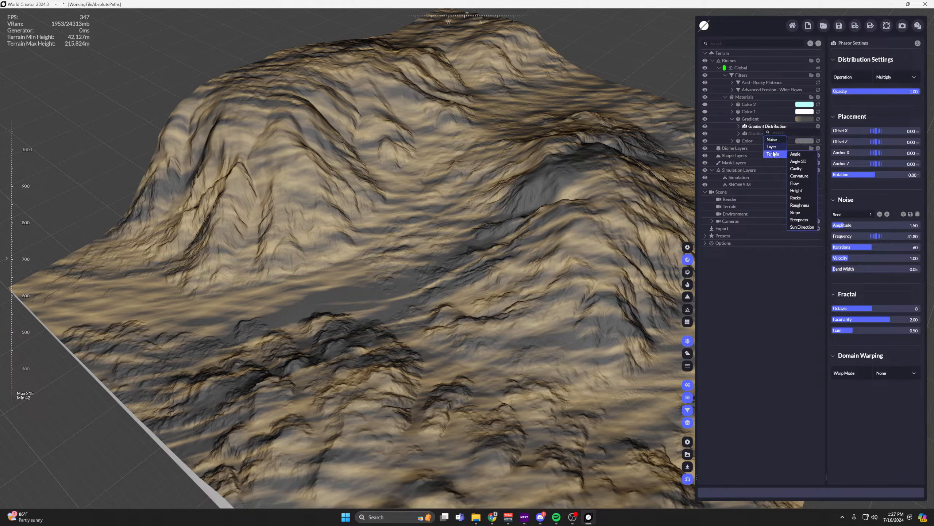
{"action": "left_click", "coordinate": [796, 198]}
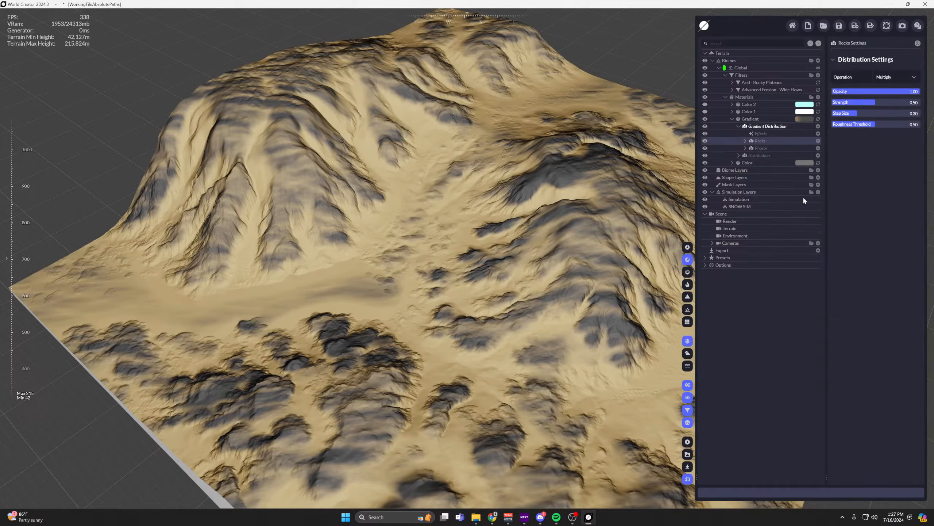
{"action": "middle_click_drag", "start_coordinate": [482, 172], "coordinate": [457, 162]}
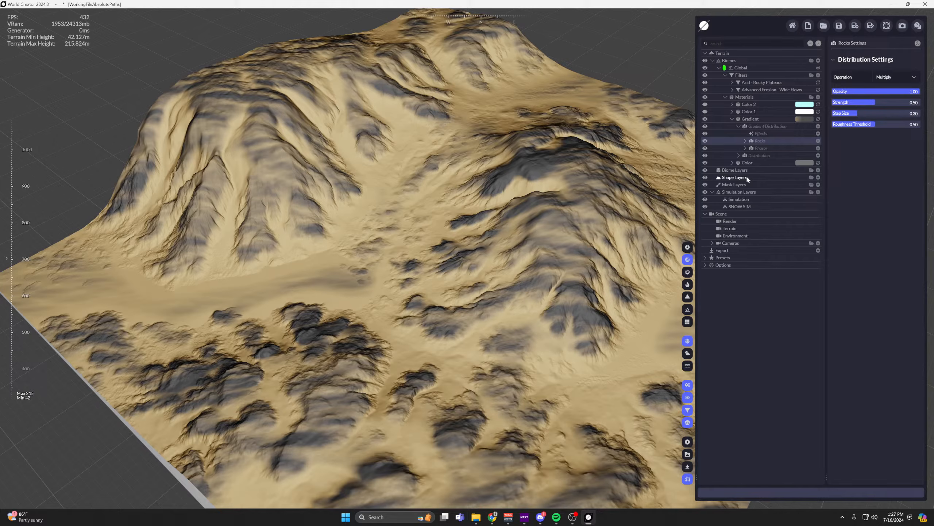
Compare the terrain with the Gradient material hidden and shown, and reopen the material's settings and distributions.
{"action": "left_click", "coordinate": [732, 119]}
{"action": "left_click", "coordinate": [706, 119]}
{"action": "left_click", "coordinate": [706, 119]}
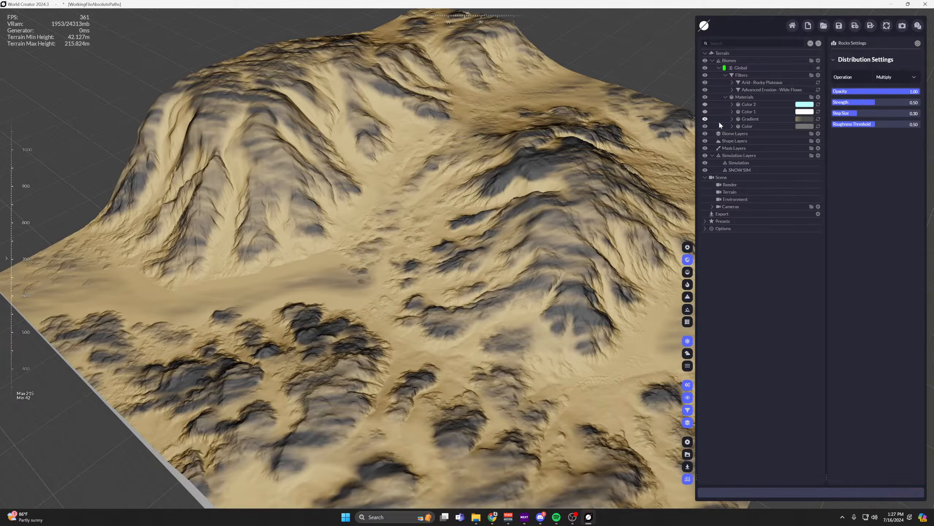
{"action": "left_click", "coordinate": [772, 119]}
{"action": "left_click", "coordinate": [732, 119]}
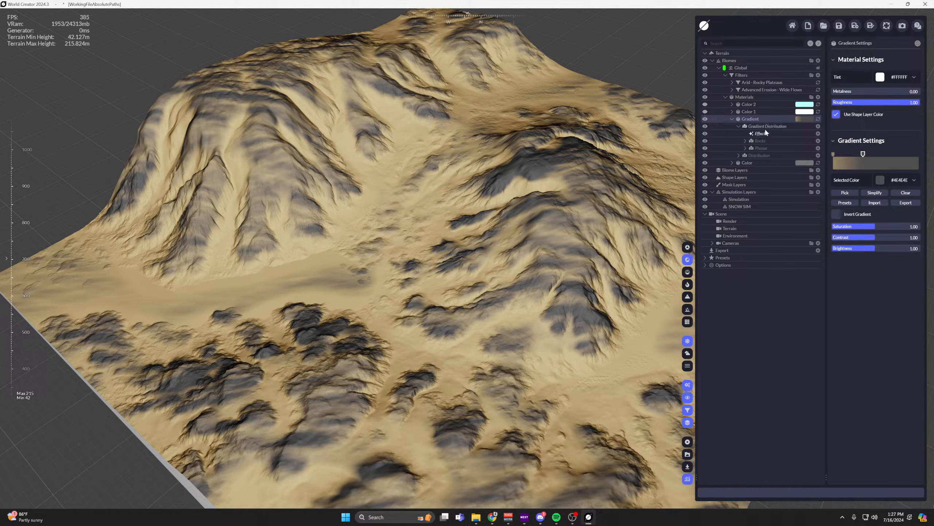
Add a Slope terrain distribution above Rocks in the Gradient Distribution and set its operation to Subtract.
{"action": "left_click", "coordinate": [760, 140]}
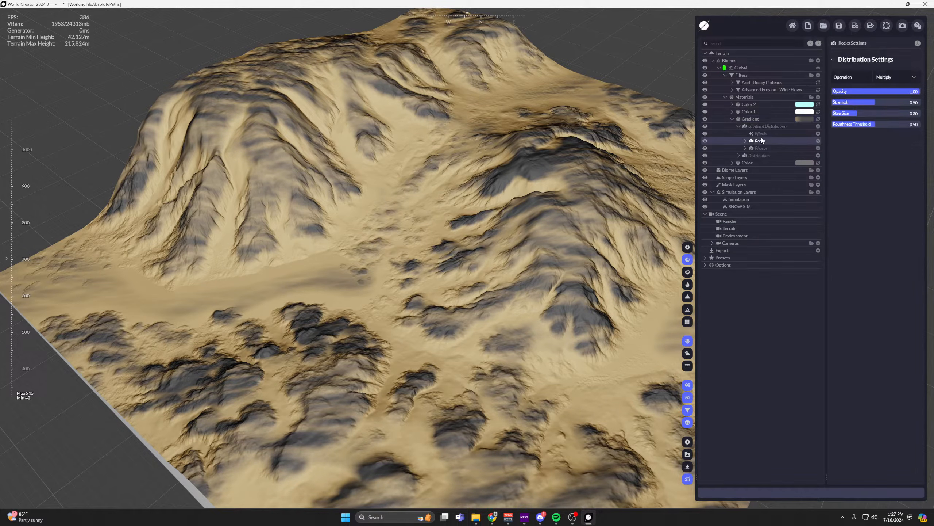
{"action": "left_click", "coordinate": [819, 126]}
{"action": "mouse_move", "coordinate": [773, 154]}
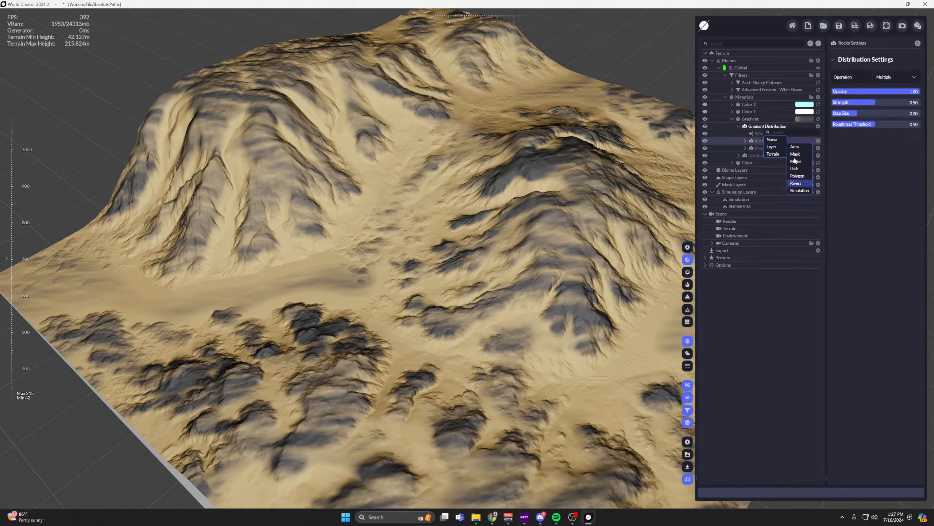
{"action": "left_click", "coordinate": [798, 213]}
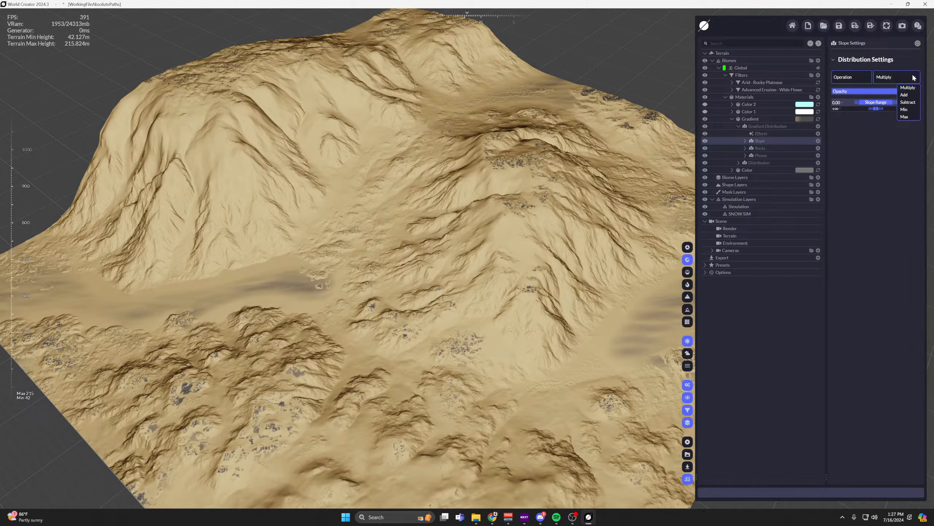
{"action": "left_click", "coordinate": [908, 102]}
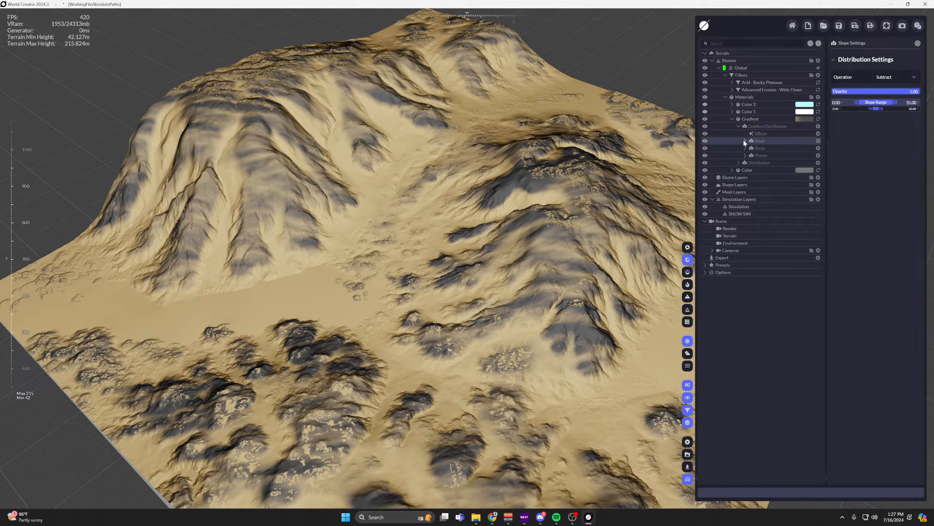
{"action": "left_click", "coordinate": [745, 141]}
{"action": "left_click", "coordinate": [745, 141]}
{"action": "middle_click_drag", "start_coordinate": [499, 169], "coordinate": [467, 157]}
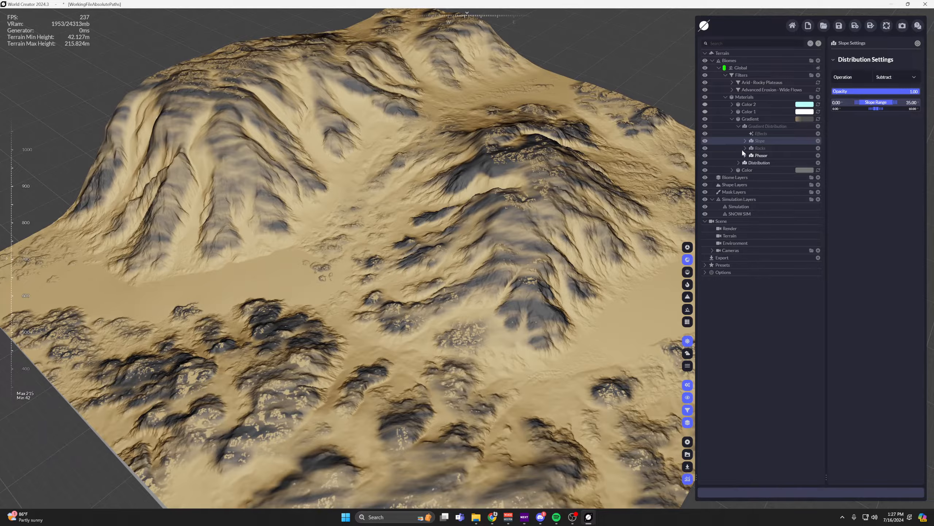
Reopen the Gradient material's settings and collapse its Gradient Distribution.
{"action": "left_click", "coordinate": [774, 126]}
{"action": "left_click", "coordinate": [790, 120]}
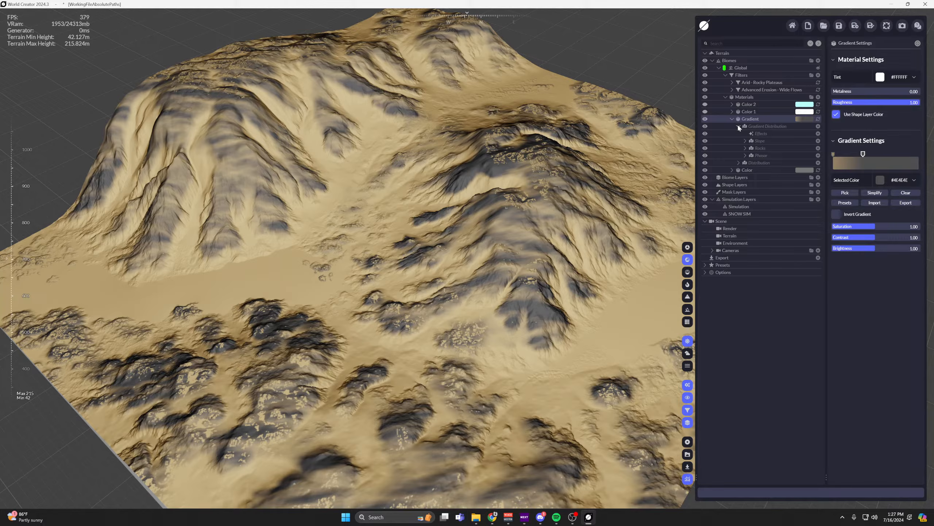
{"action": "middle_click_drag", "start_coordinate": [552, 171], "coordinate": [570, 212]}
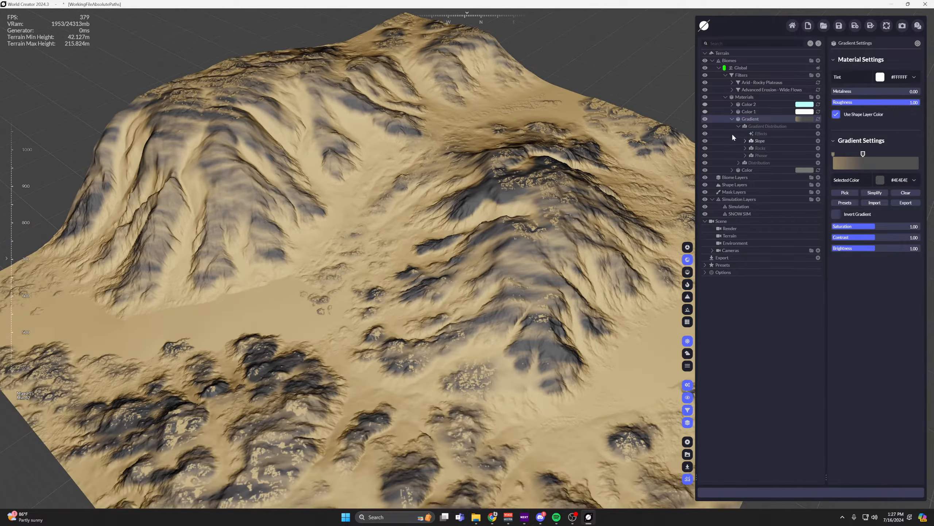
{"action": "left_click", "coordinate": [738, 126]}
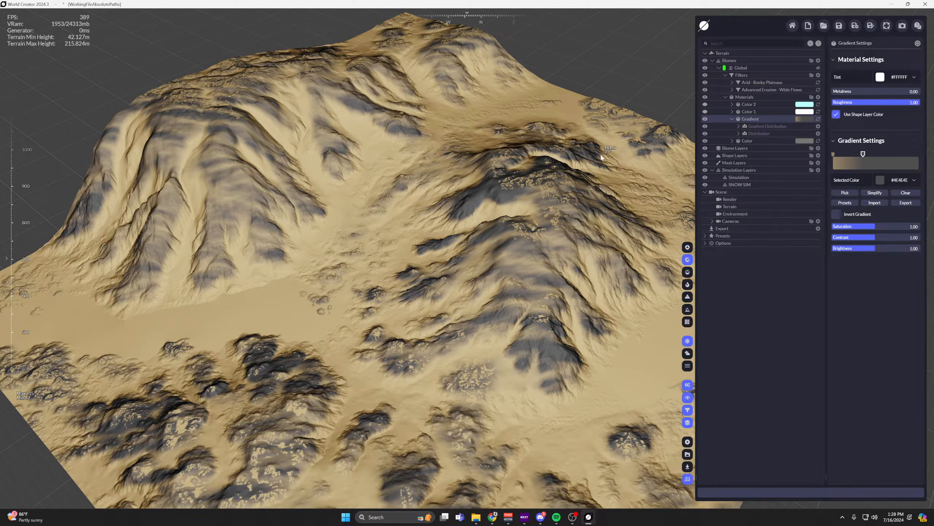
Remove the Slope distribution from the Gradient material's Gradient Distribution and collapse that group.
{"action": "left_click", "coordinate": [778, 127]}
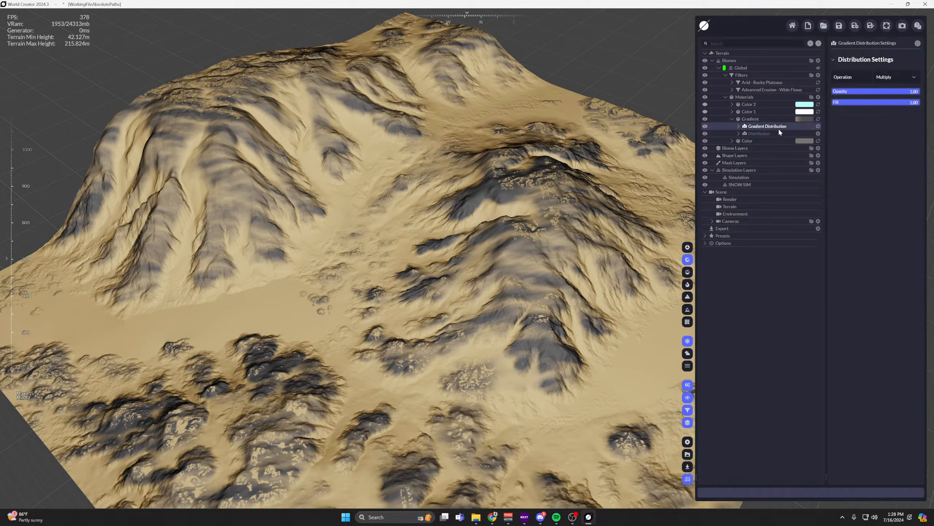
{"action": "left_click", "coordinate": [738, 126]}
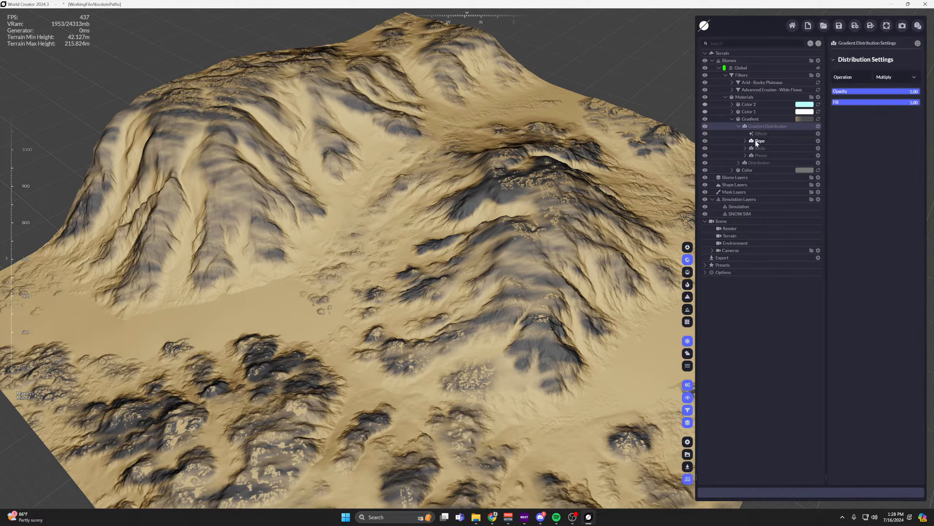
{"action": "left_click_drag", "start_coordinate": [756, 142], "coordinate": [522, 153]}
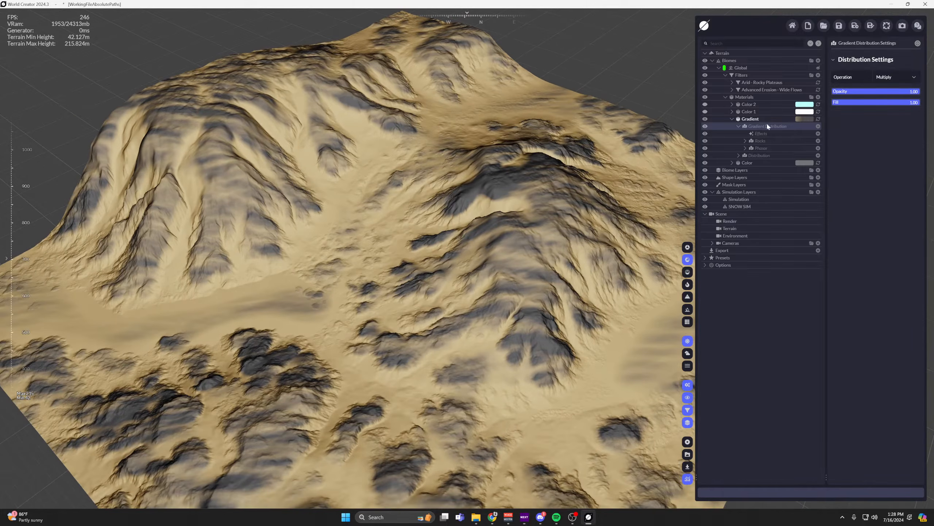
{"action": "left_click", "coordinate": [739, 126]}
Add a Slope terrain distribution to the Gradient material's Distribution, keeping its operation on Multiply.
{"action": "left_click", "coordinate": [757, 133]}
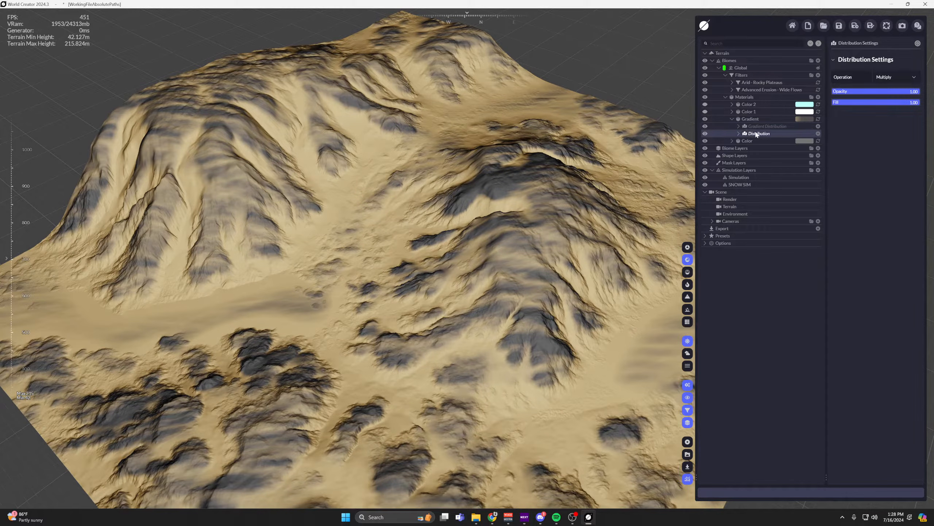
{"action": "left_click", "coordinate": [818, 133]}
{"action": "mouse_move", "coordinate": [775, 155]}
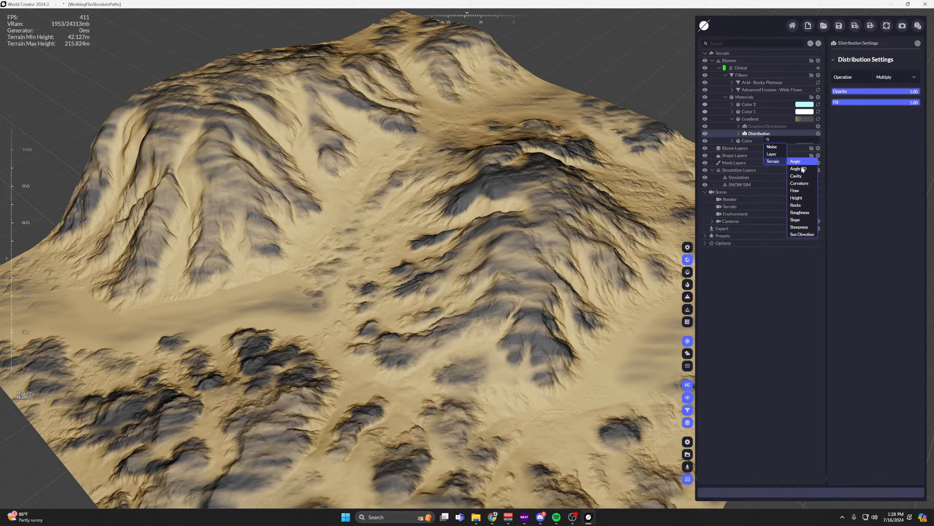
{"action": "left_click", "coordinate": [801, 220]}
{"action": "scroll", "coordinate": [457, 142], "scroll_direction": "down", "scroll_amount": 2}
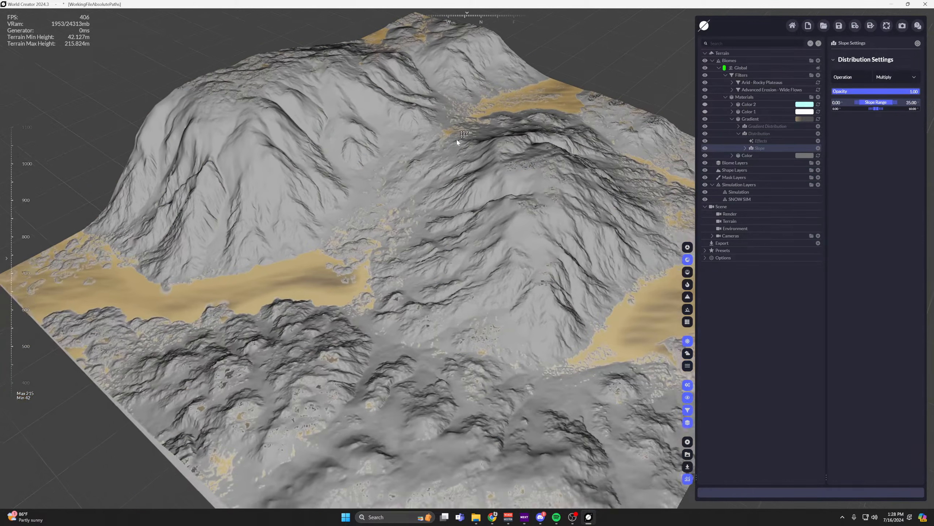
{"action": "left_click", "coordinate": [891, 77]}
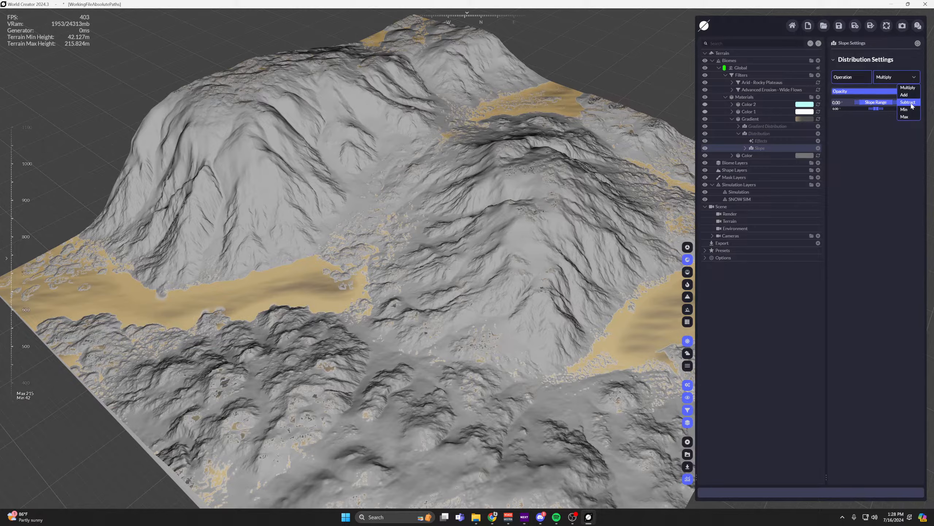
{"action": "left_click", "coordinate": [862, 192]}
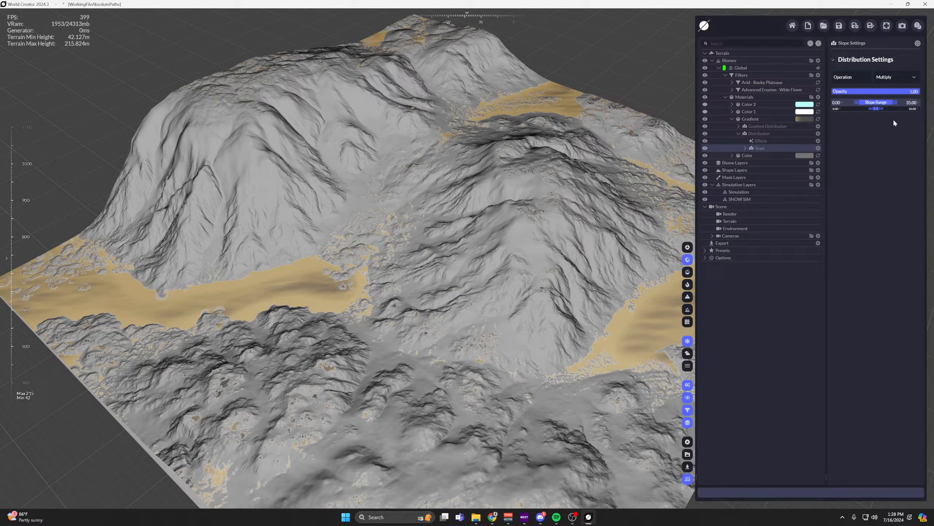
Set the new Slope distribution's slope range to 75–90.
{"action": "left_click_drag", "start_coordinate": [887, 103], "coordinate": [932, 104]}
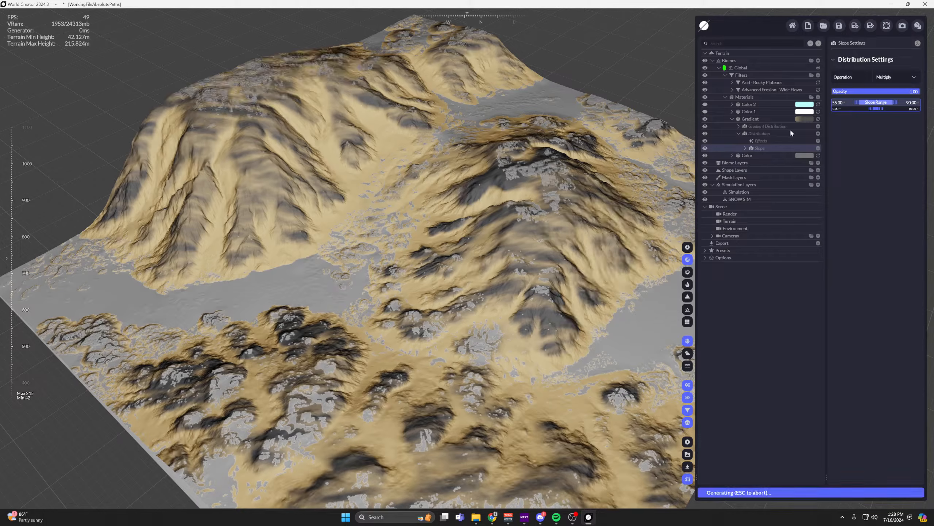
{"action": "left_click", "coordinate": [832, 103]}
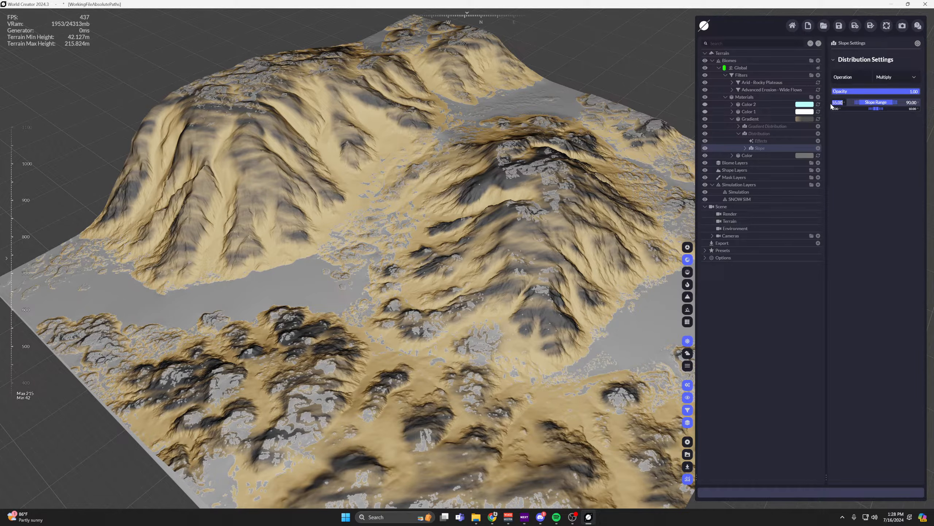
{"action": "type", "text": "75"}
{"action": "key", "text": "Return"}
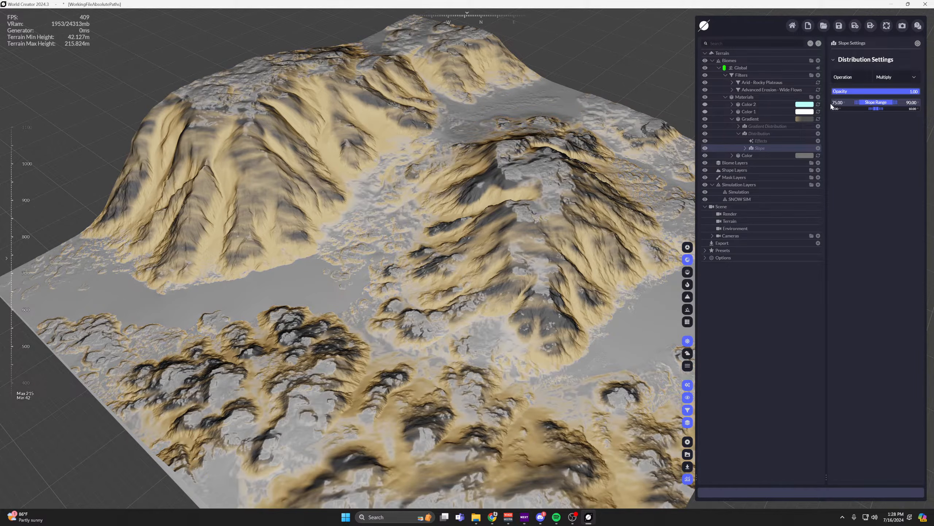
{"action": "scroll", "coordinate": [472, 216], "scroll_direction": "up", "scroll_amount": 2}
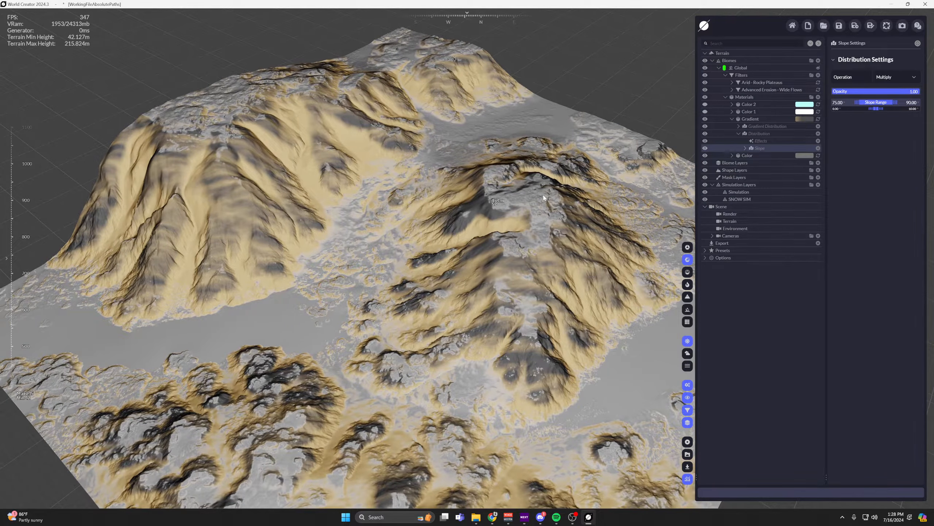
Set the Slope distribution's lower falloff to 5 and upper falloff to 0, and check the rock coverage on the mountains.
{"action": "left_click", "coordinate": [836, 108]}
{"action": "type", "text": "5"}
{"action": "key", "text": "Return"}
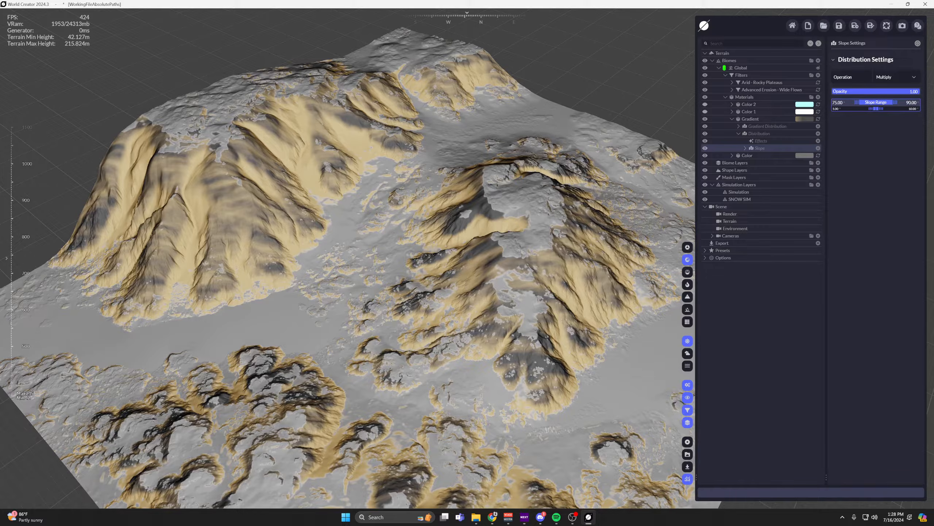
{"action": "type", "text": "0"}
{"action": "key", "text": "Return"}
{"action": "right_click_drag", "start_coordinate": [596, 206], "coordinate": [684, 212]}
{"action": "right_click_drag", "start_coordinate": [495, 227], "coordinate": [552, 223]}
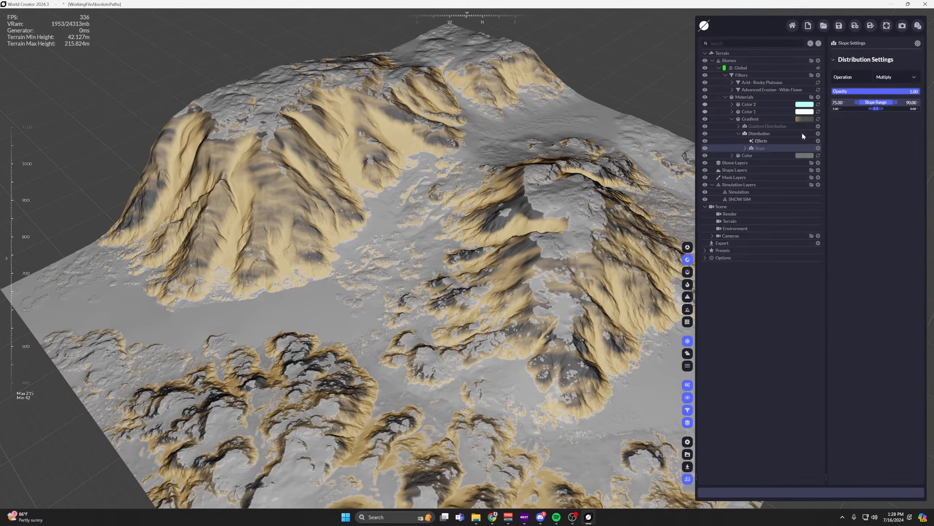
{"action": "left_click_drag", "start_coordinate": [478, 197], "coordinate": [466, 156]}
{"action": "left_click_drag", "start_coordinate": [312, 140], "coordinate": [334, 180]}
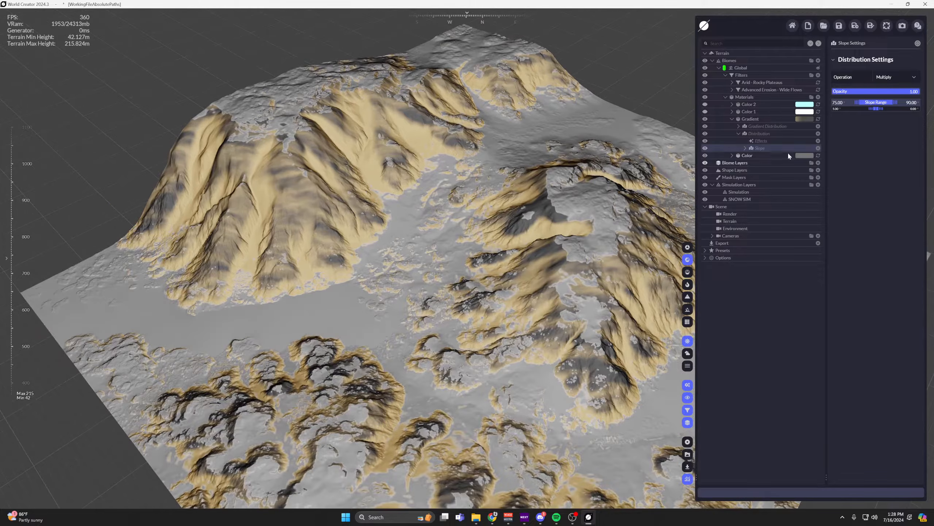
Darken and desaturate the first colour stop of the Gradient material to #746B5C.
{"action": "left_click", "coordinate": [762, 119]}
{"action": "left_click", "coordinate": [834, 154]}
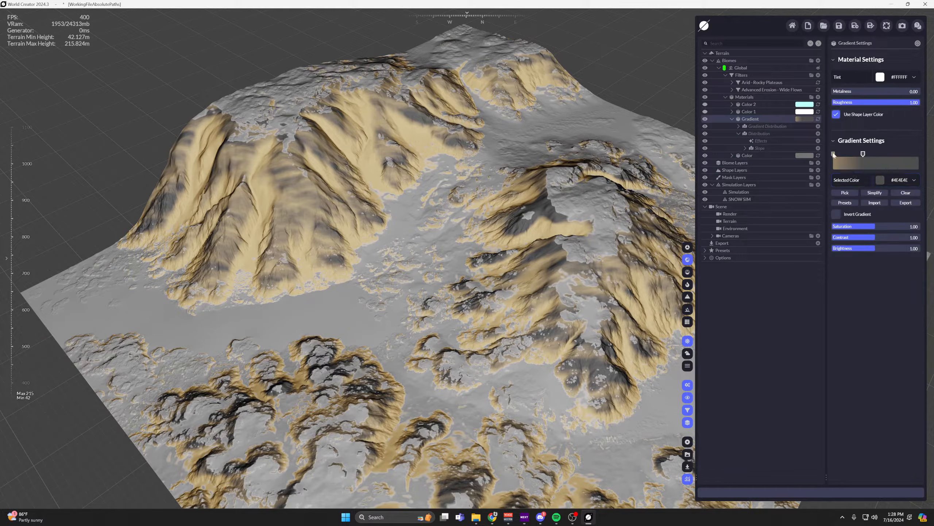
{"action": "left_click", "coordinate": [888, 184]}
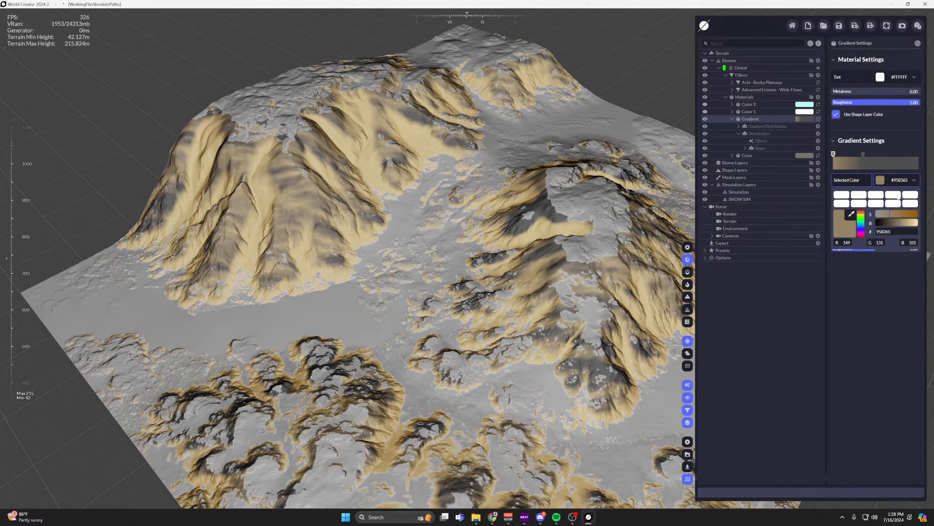
{"action": "left_click", "coordinate": [884, 216]}
{"action": "mouse_move", "coordinate": [885, 217]}
{"action": "left_mouse_down"}
{"action": "mouse_move", "coordinate": [898, 226]}
{"action": "mouse_move", "coordinate": [883, 217]}
{"action": "left_mouse_up"}
{"action": "left_click", "coordinate": [893, 223]}
{"action": "left_click", "coordinate": [886, 216]}
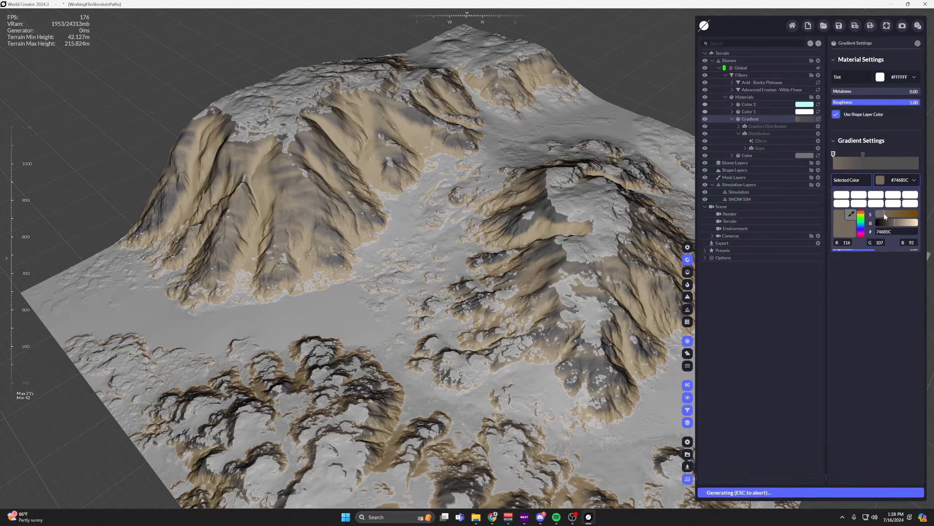
Collapse the Gradient material and show the Color 1 and Color 2 materials on the whole terrain.
{"action": "left_click", "coordinate": [732, 119]}
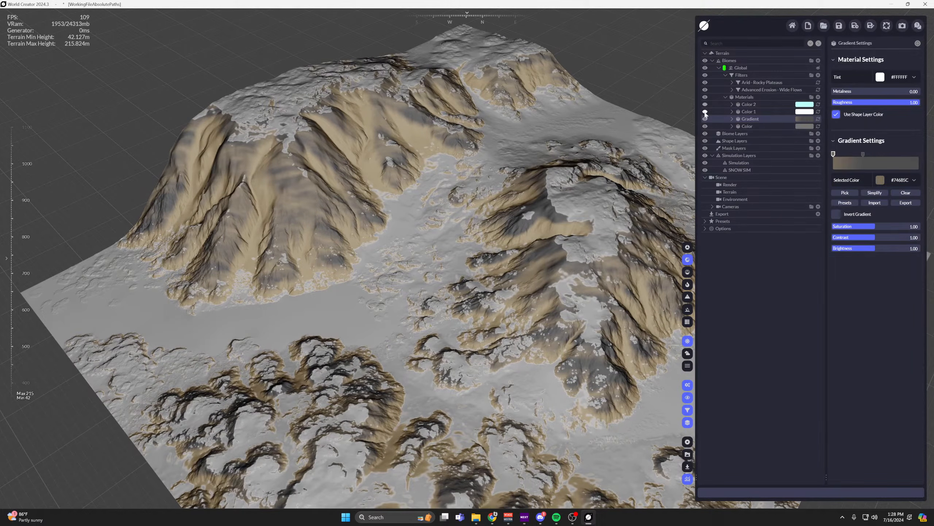
{"action": "scroll", "coordinate": [495, 129], "scroll_direction": "down", "scroll_amount": 5}
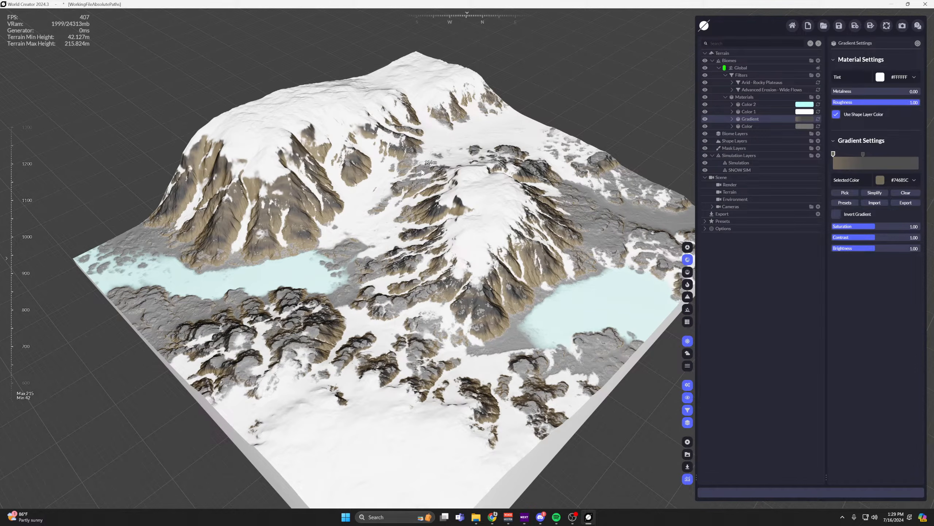
Add a second Slope terrain distribution above the existing one in the Gradient material's Distribution.
{"action": "left_click", "coordinate": [732, 119]}
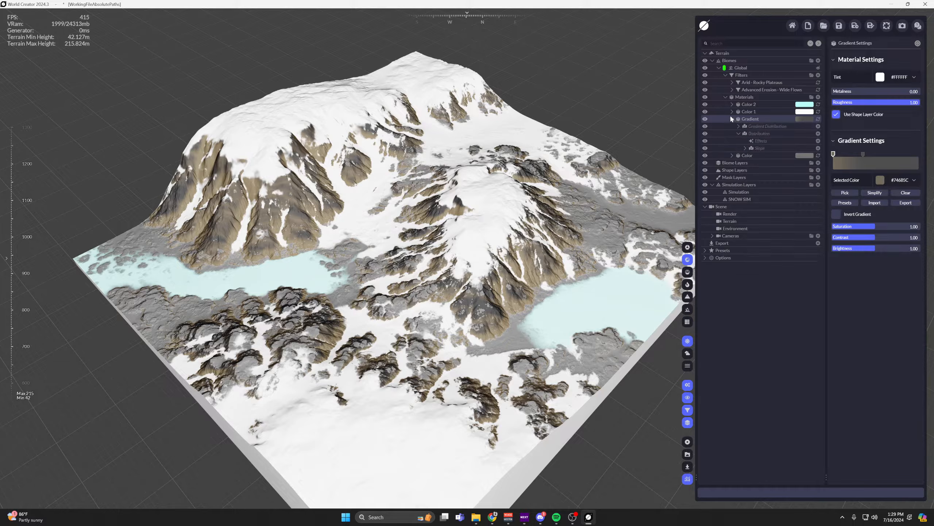
{"action": "left_click", "coordinate": [819, 134]}
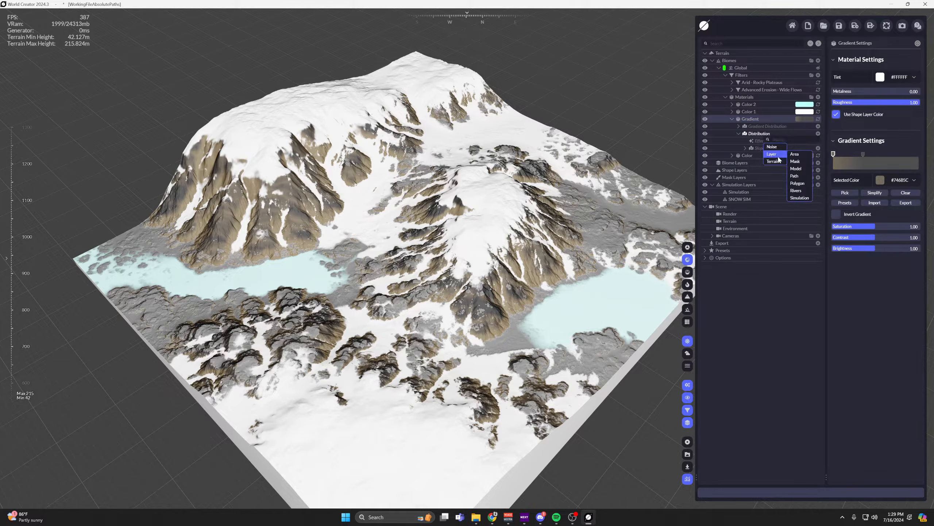
{"action": "mouse_move", "coordinate": [773, 162]}
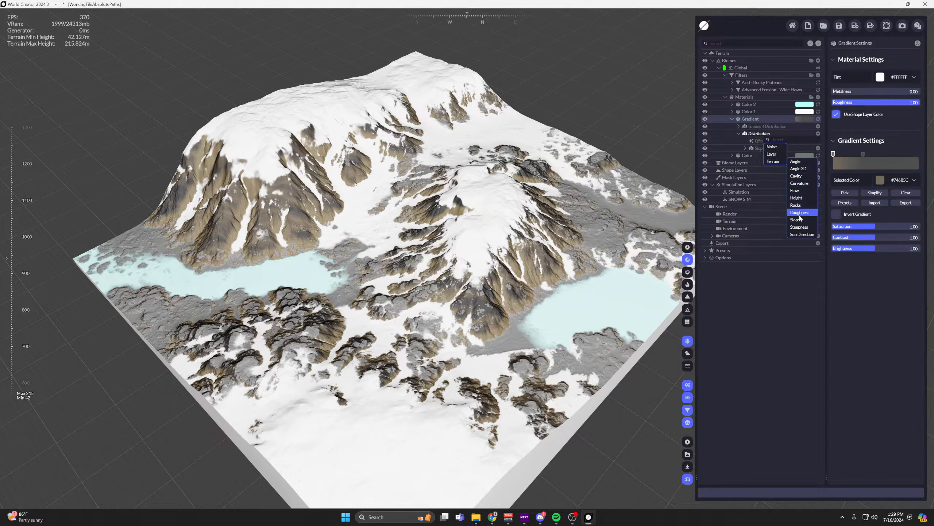
{"action": "left_click", "coordinate": [795, 219]}
Set the second Slope distribution's slope range to 85–90.
{"action": "left_click", "coordinate": [912, 102]}
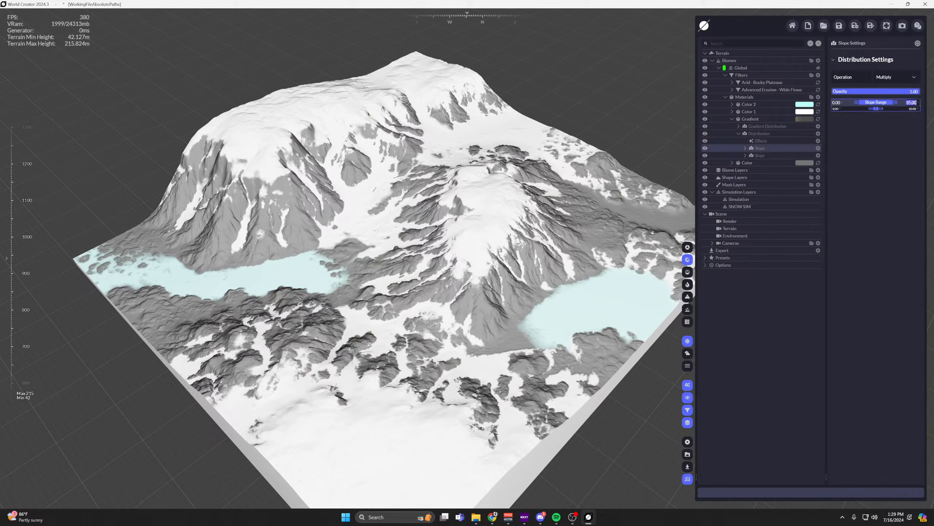
{"action": "type", "text": "90"}
{"action": "key", "text": "Return"}
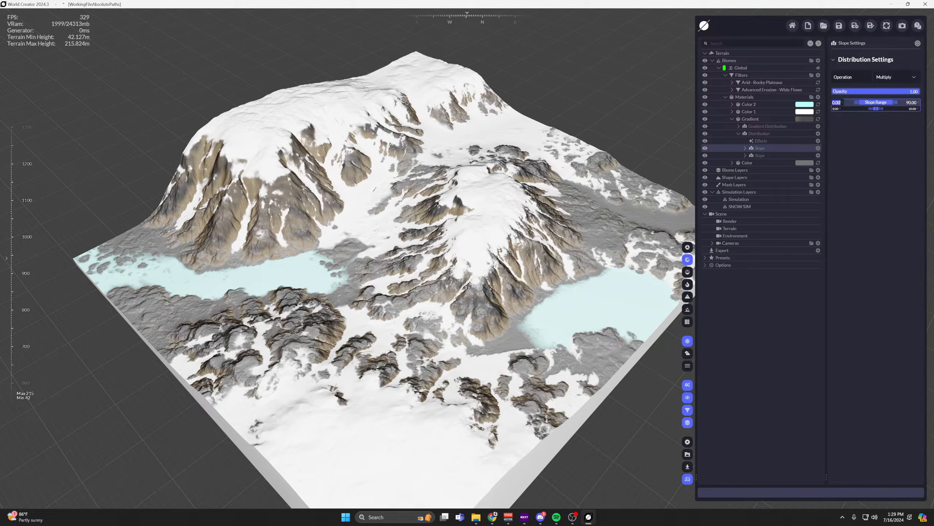
{"action": "left_click", "coordinate": [834, 103]}
{"action": "type", "text": "85"}
Set the second Slope distribution's lower falloff to 7 and inspect the rock faces up close.
{"action": "key", "text": "Tab"}
{"action": "type", "text": "2"}
{"action": "key", "text": "Return"}
{"action": "left_click", "coordinate": [837, 108]}
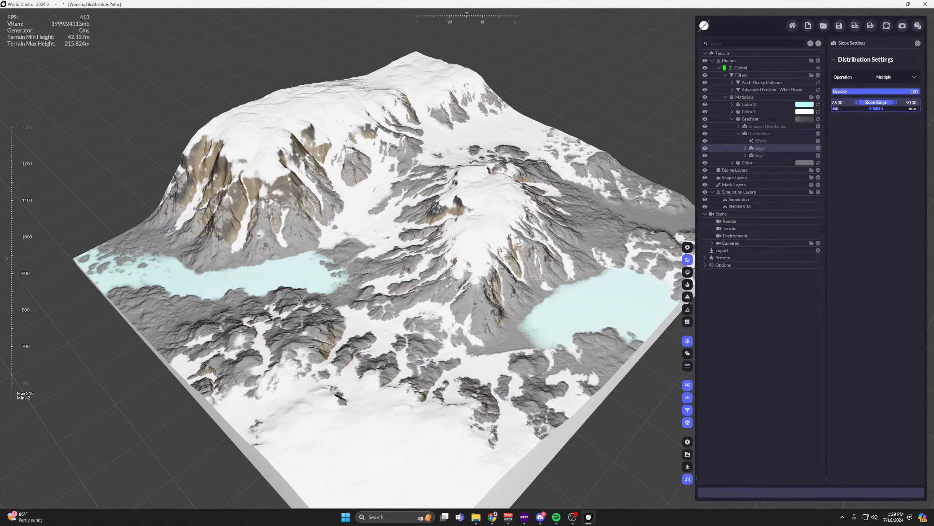
{"action": "type", "text": "7"}
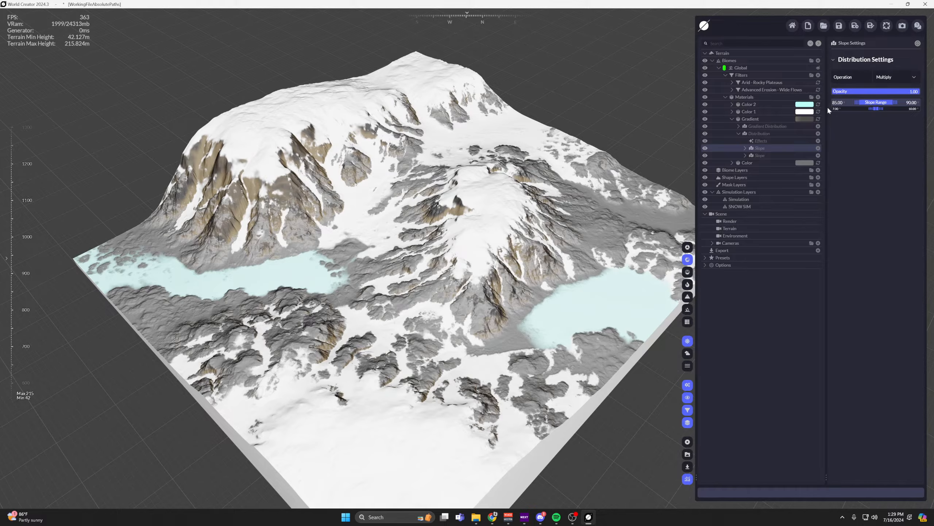
{"action": "key", "text": "Return"}
{"action": "scroll", "coordinate": [409, 286], "scroll_direction": "up", "scroll_amount": 5}
{"action": "scroll", "coordinate": [409, 285], "scroll_direction": "down", "scroll_amount": 3}
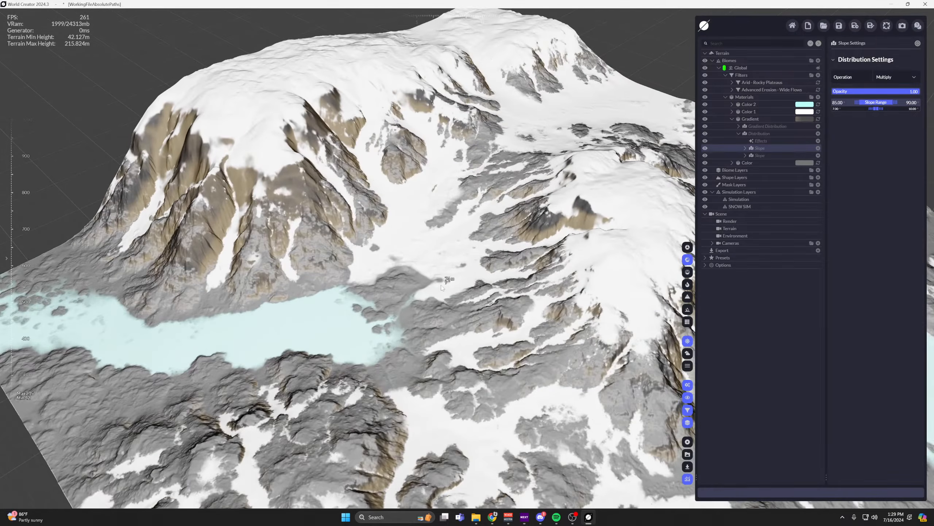
Change the second Slope distribution's operation to Subtract.
{"action": "left_click", "coordinate": [912, 76]}
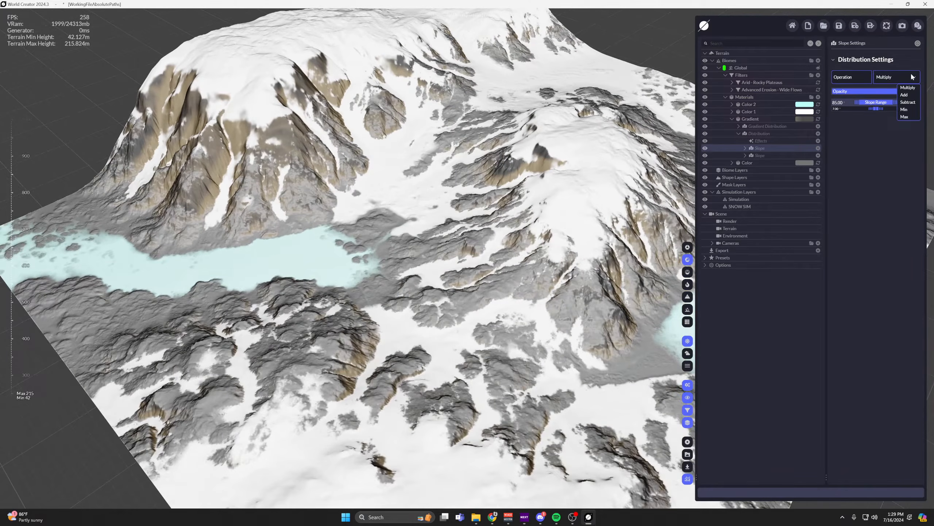
{"action": "left_click", "coordinate": [907, 101]}
{"action": "scroll", "coordinate": [507, 178], "scroll_direction": "up", "scroll_amount": 1}
{"action": "scroll", "coordinate": [507, 178], "scroll_direction": "up", "scroll_amount": 1}
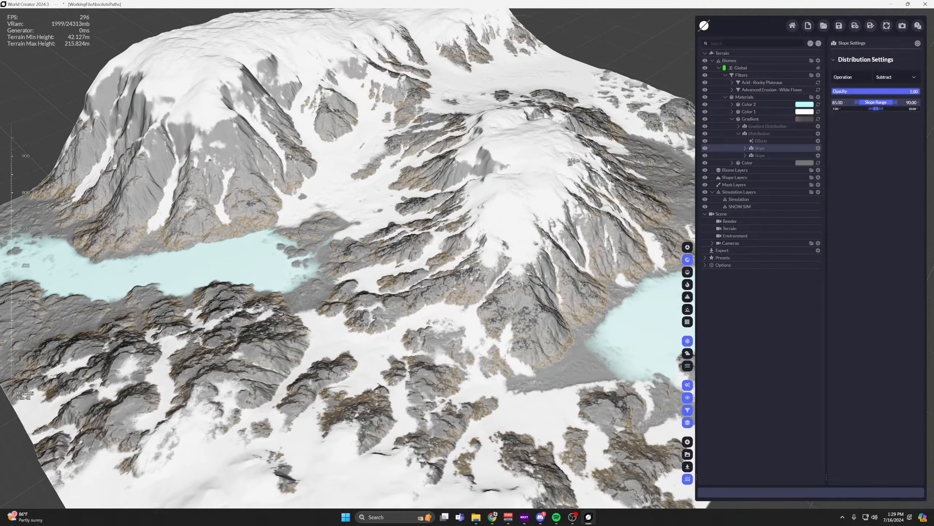
Set the lower limit of the first Slope distribution's slope range to 55.
{"action": "left_click", "coordinate": [759, 156]}
{"action": "mouse_move", "coordinate": [854, 104]}
{"action": "left_mouse_down"}
{"action": "mouse_move", "coordinate": [802, 115]}
{"action": "mouse_move", "coordinate": [855, 104]}
{"action": "left_mouse_up"}
{"action": "key", "text": "Return"}
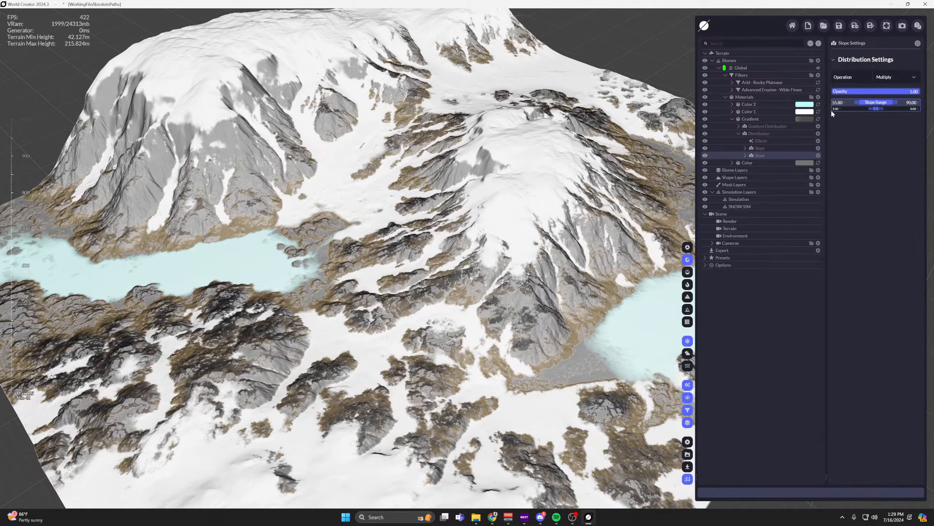
{"action": "scroll", "coordinate": [487, 120], "scroll_direction": "down", "scroll_amount": 3}
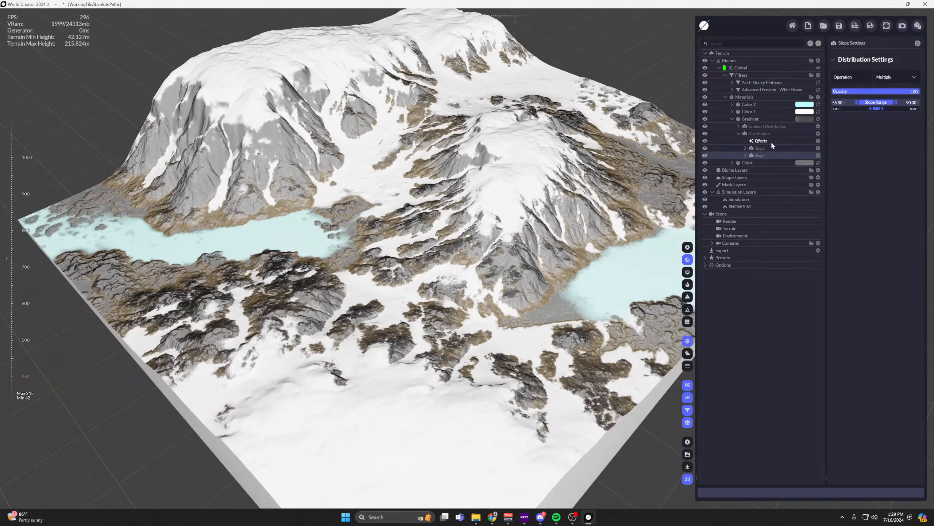
Reduce the opacity of the Gradient material's Distribution to 0.70.
{"action": "left_click", "coordinate": [765, 134]}
{"action": "left_click", "coordinate": [739, 134]}
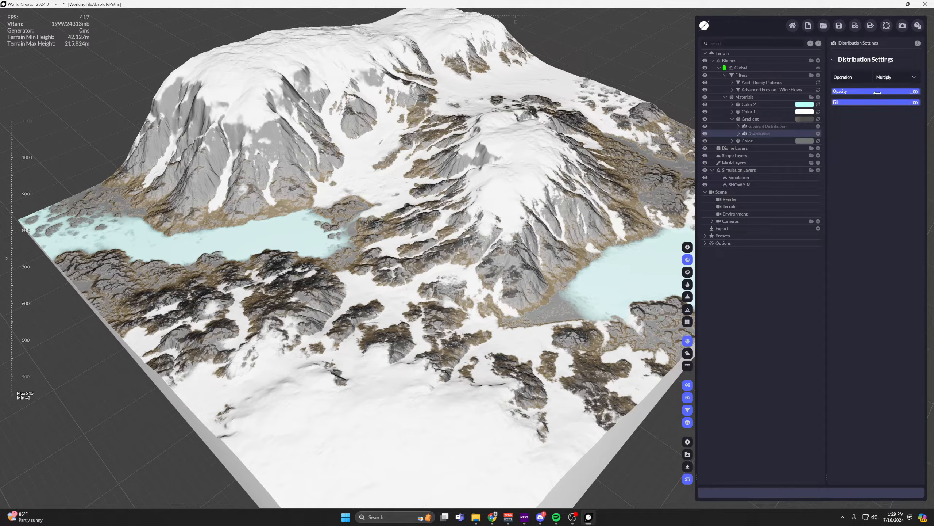
{"action": "double_click", "coordinate": [914, 91]}
{"action": "key", "text": "Return"}
{"action": "mouse_move", "coordinate": [903, 91]}
{"action": "left_mouse_down"}
{"action": "mouse_move", "coordinate": [917, 91]}
{"action": "mouse_move", "coordinate": [882, 91]}
{"action": "mouse_move", "coordinate": [893, 91]}
{"action": "left_mouse_up"}
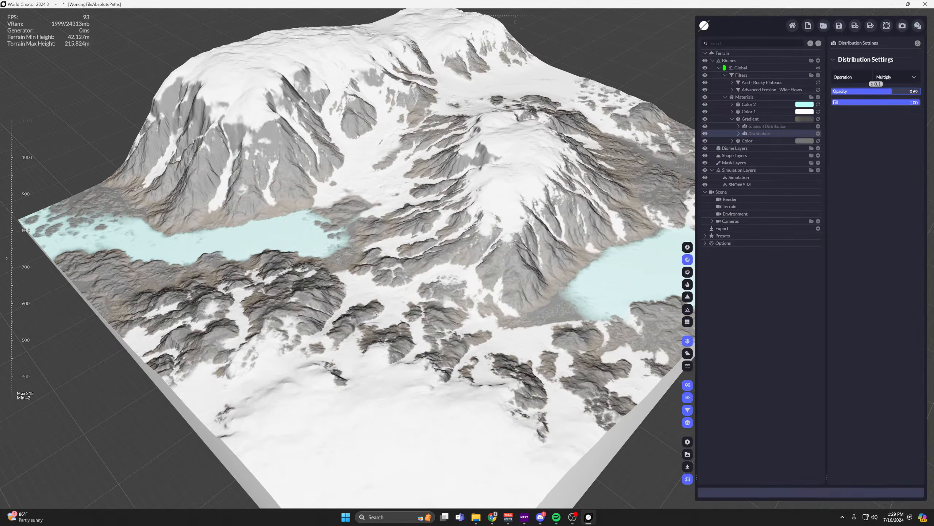
{"action": "scroll", "coordinate": [487, 297], "scroll_direction": "up", "scroll_amount": 10}
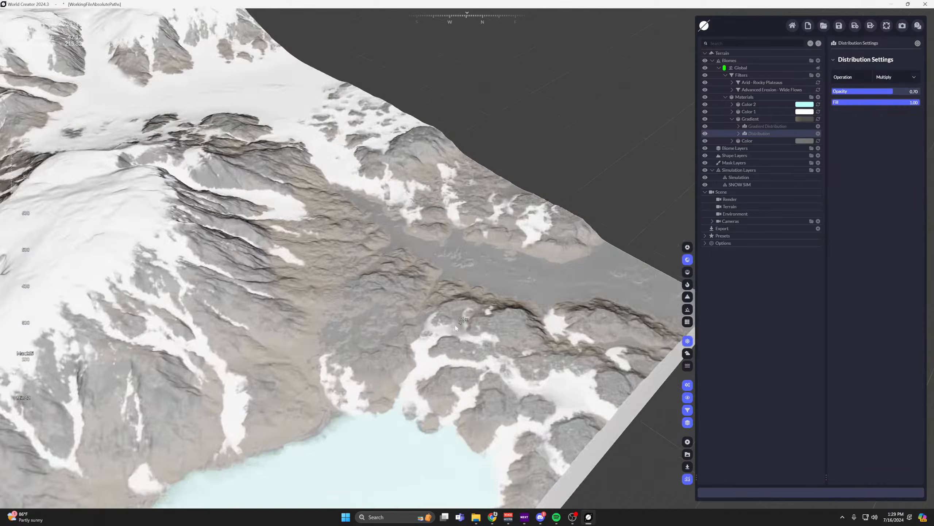
Examine how the gradient rock blends with the snow across the valleys, the slopes and the whole terrain.
{"action": "scroll", "coordinate": [459, 152], "scroll_direction": "down", "scroll_amount": 10}
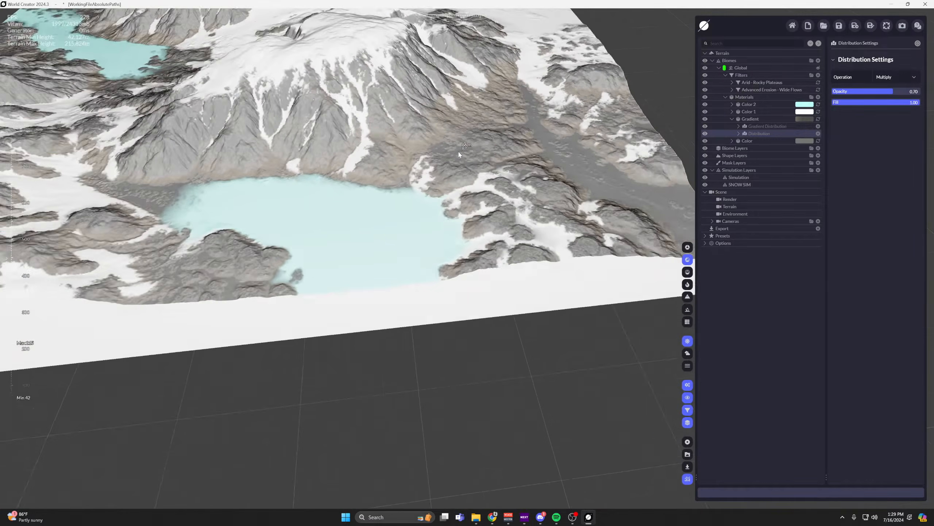
{"action": "middle_click_drag", "start_coordinate": [458, 152], "coordinate": [618, 250]}
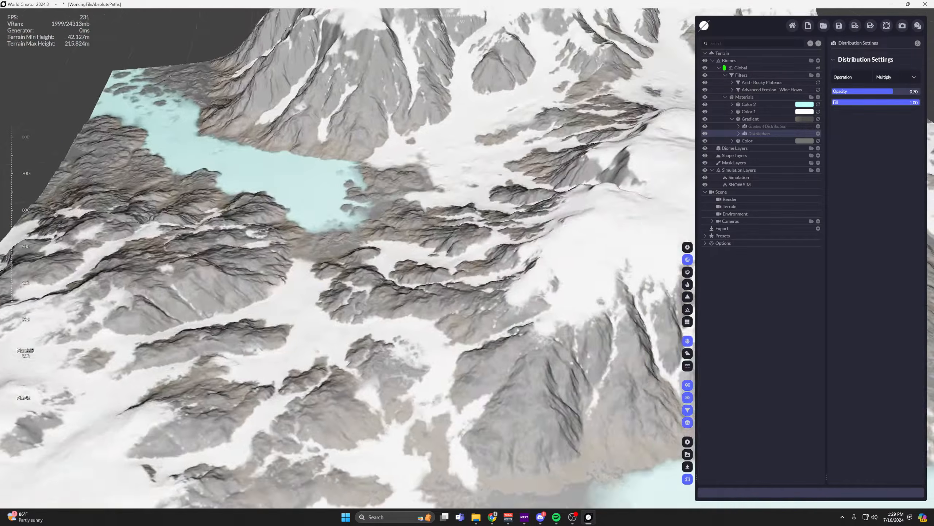
{"action": "scroll", "coordinate": [404, 220], "scroll_direction": "down", "scroll_amount": 4}
{"action": "middle_click_drag", "start_coordinate": [257, 206], "coordinate": [381, 219]}
{"action": "right_click_drag", "start_coordinate": [382, 220], "coordinate": [407, 243]}
{"action": "scroll", "coordinate": [406, 244], "scroll_direction": "down", "scroll_amount": 4}
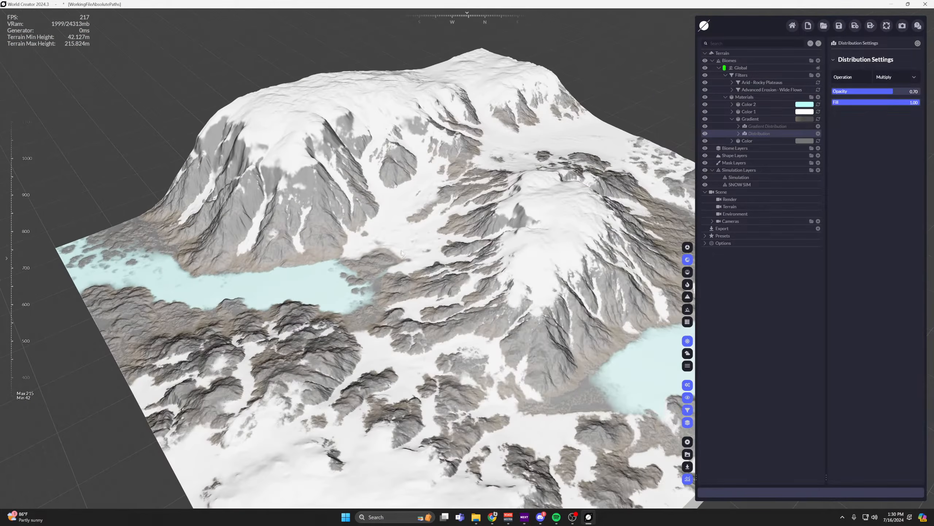
Collapse the Gradient material and hide the light blue Color 2 material on the terrain.
{"action": "left_click", "coordinate": [733, 120]}
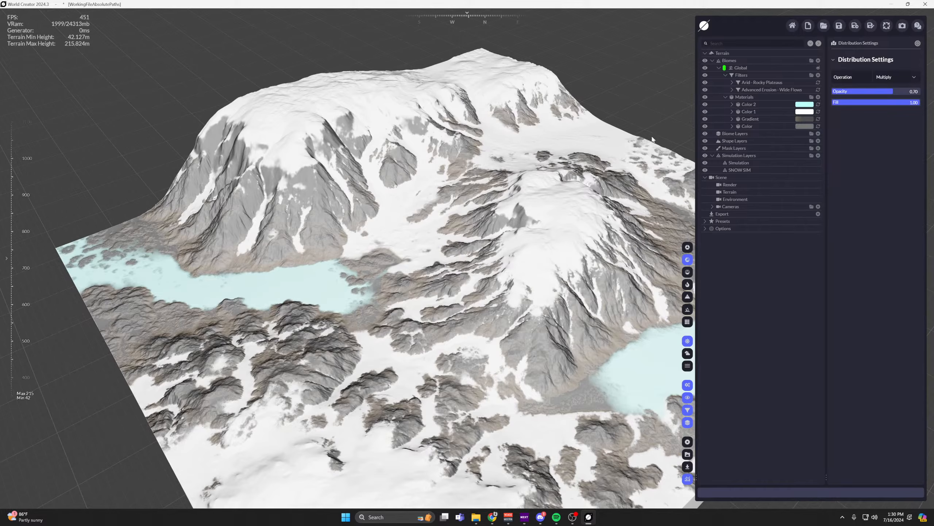
{"action": "left_click", "coordinate": [705, 104]}
{"action": "left_click_drag", "start_coordinate": [561, 148], "coordinate": [665, 154]}
Open the settings of the Simulation distribution inside the white Color 1 material and examine the snow cover on the mountains.
{"action": "left_click", "coordinate": [757, 111]}
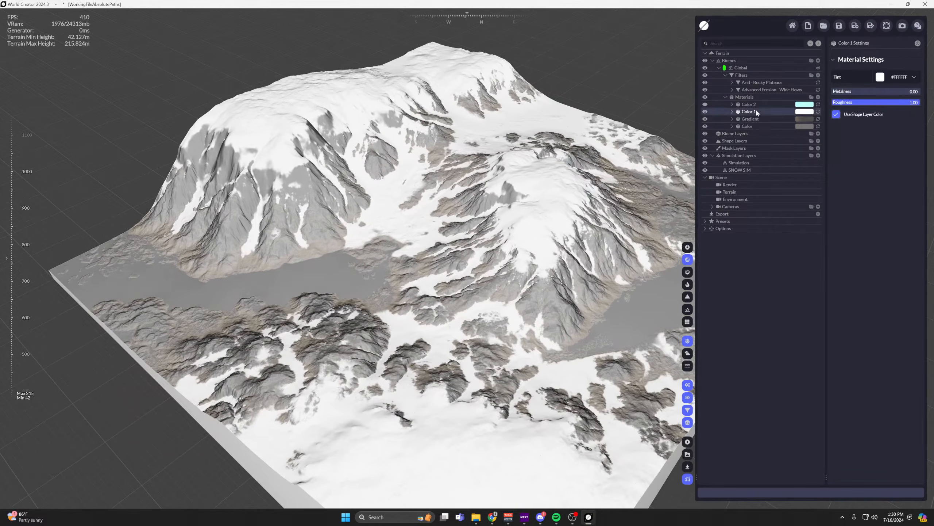
{"action": "left_click_drag", "start_coordinate": [596, 189], "coordinate": [633, 186]}
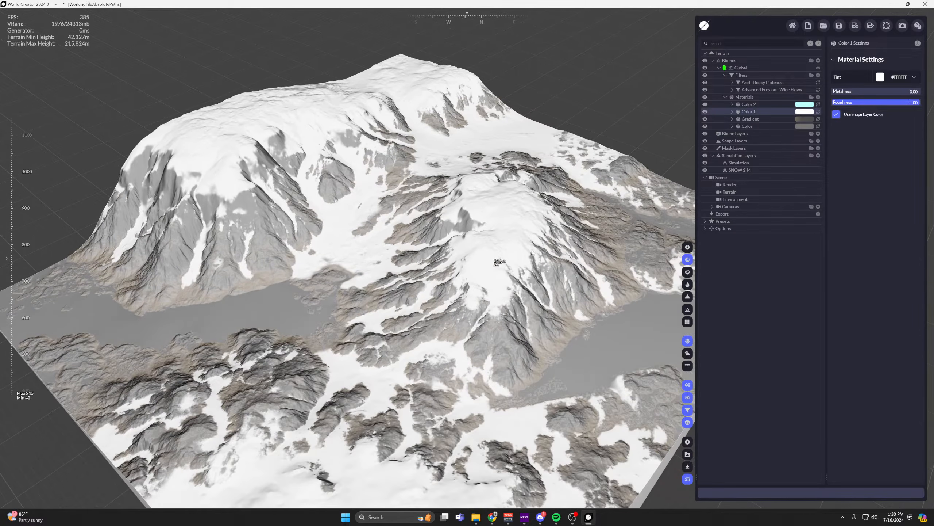
{"action": "left_click", "coordinate": [732, 112]}
{"action": "left_click", "coordinate": [764, 141]}
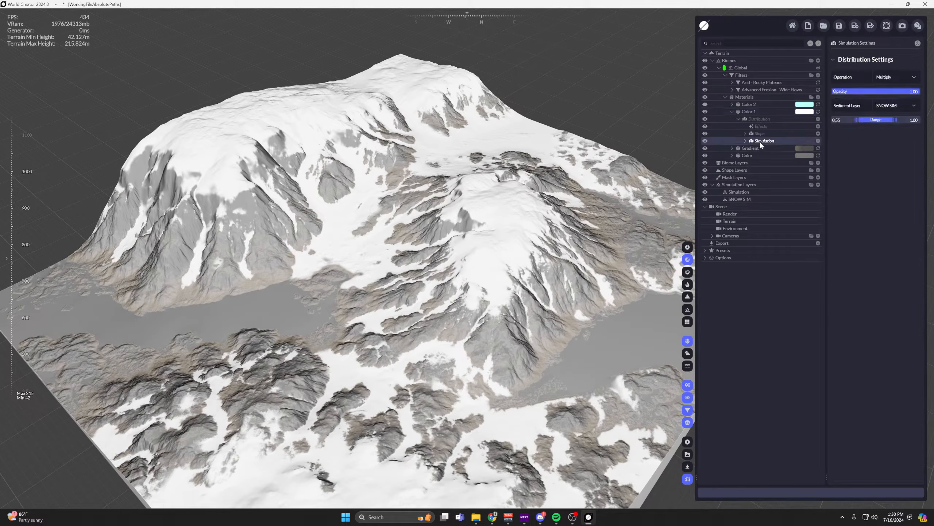
{"action": "left_click_drag", "start_coordinate": [453, 207], "coordinate": [466, 199]}
{"action": "middle_click_drag", "start_coordinate": [464, 199], "coordinate": [469, 205]}
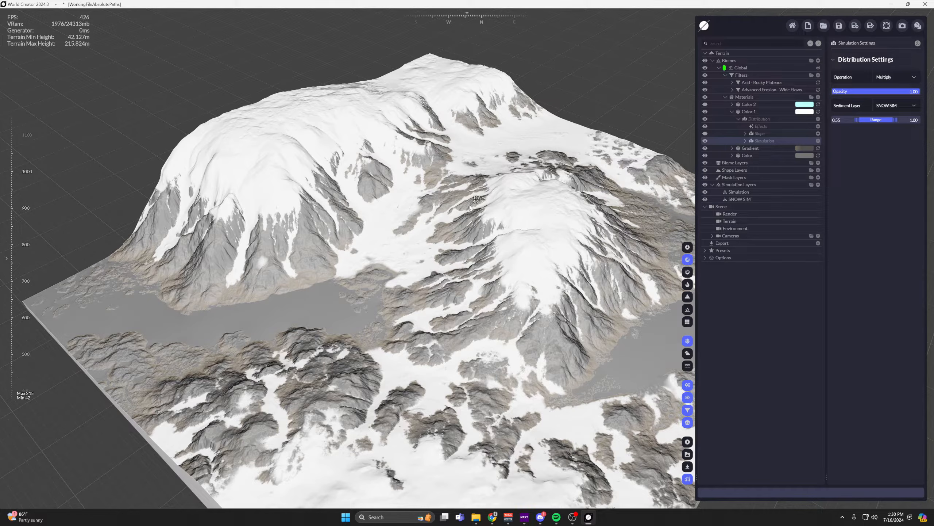
Show the light blue Color 2 material on the terrain again and examine the flat lake areas between the mountains.
{"action": "left_click_drag", "start_coordinate": [533, 213], "coordinate": [552, 215]}
{"action": "middle_click_drag", "start_coordinate": [533, 215], "coordinate": [555, 194]}
{"action": "scroll", "coordinate": [554, 194], "scroll_direction": "down", "scroll_amount": 1}
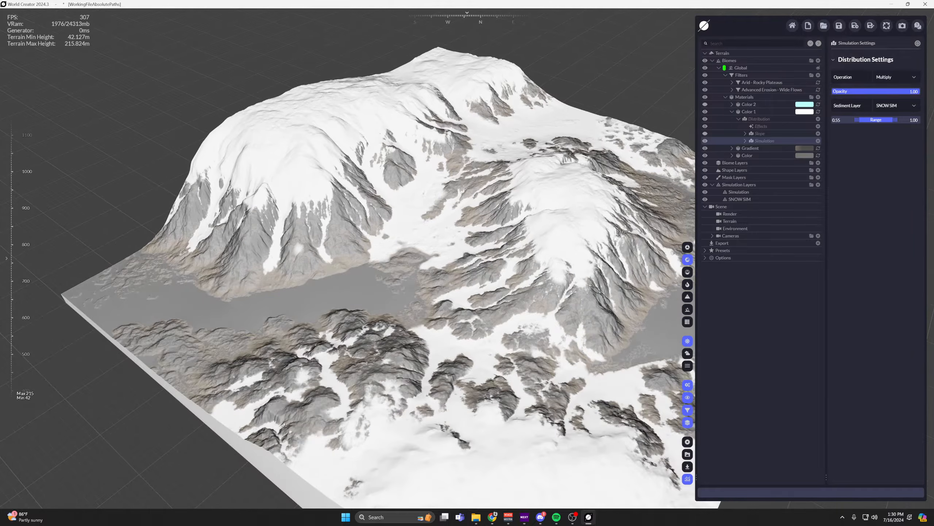
{"action": "scroll", "coordinate": [555, 195], "scroll_direction": "down", "scroll_amount": 1}
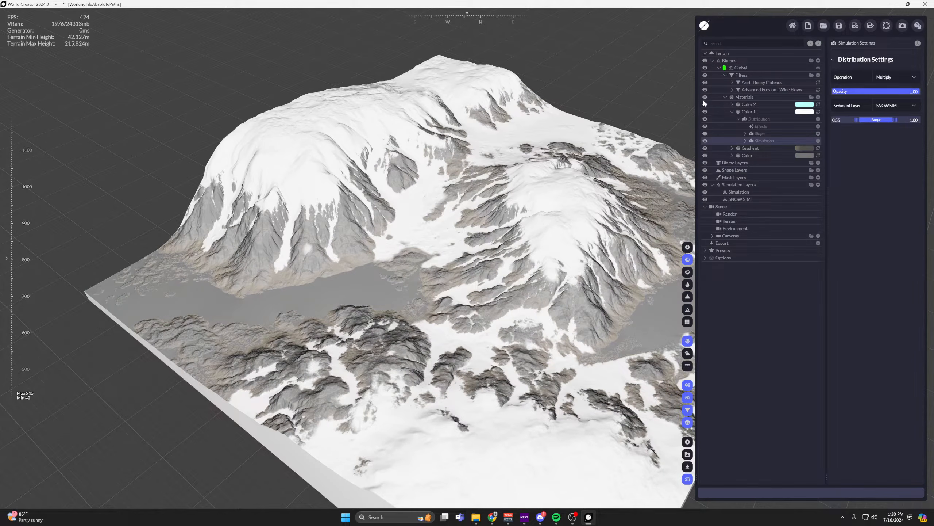
{"action": "left_click", "coordinate": [704, 104]}
{"action": "middle_click_drag", "start_coordinate": [574, 170], "coordinate": [398, 178]}
{"action": "scroll", "coordinate": [501, 322], "scroll_direction": "up", "scroll_amount": 1}
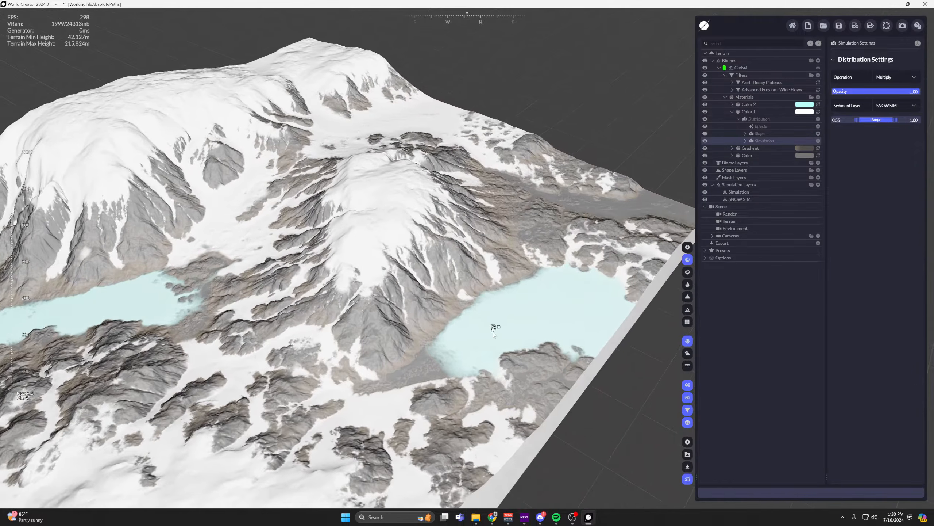
Open the settings of the Color 2 material and collapse the Color 1 material in the layer tree.
{"action": "scroll", "coordinate": [494, 333], "scroll_direction": "down", "scroll_amount": 1}
{"action": "left_click", "coordinate": [749, 104]}
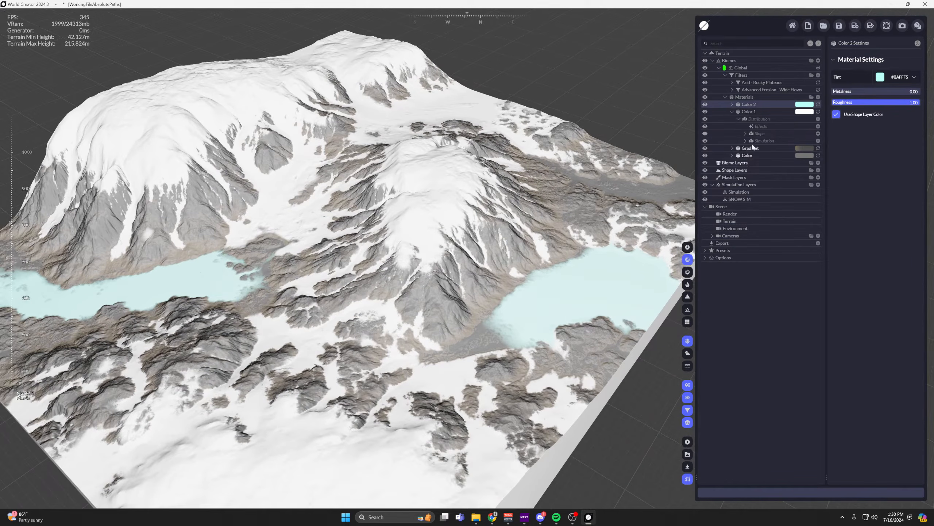
{"action": "left_click", "coordinate": [732, 111]}
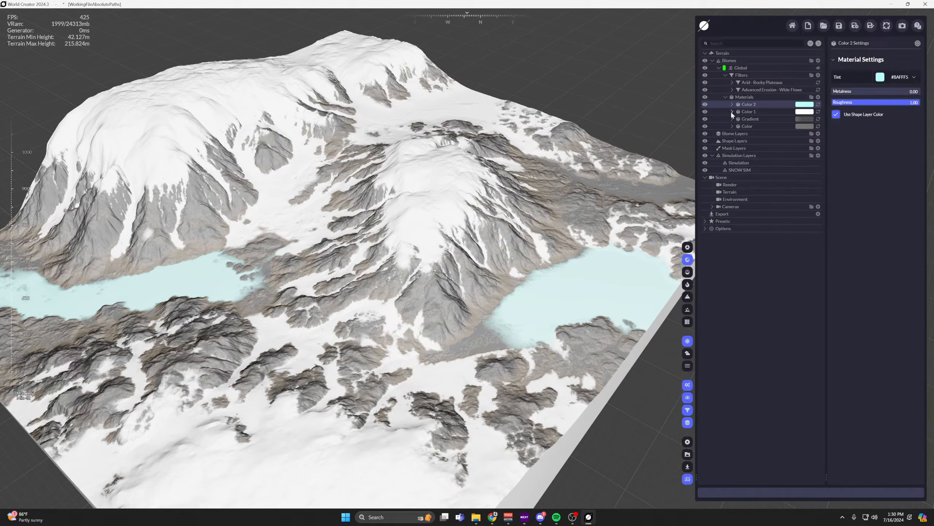
Add a Polygon layer to the Shape Layers and start editing its nodes.
{"action": "left_click", "coordinate": [746, 143]}
{"action": "left_click", "coordinate": [818, 140]}
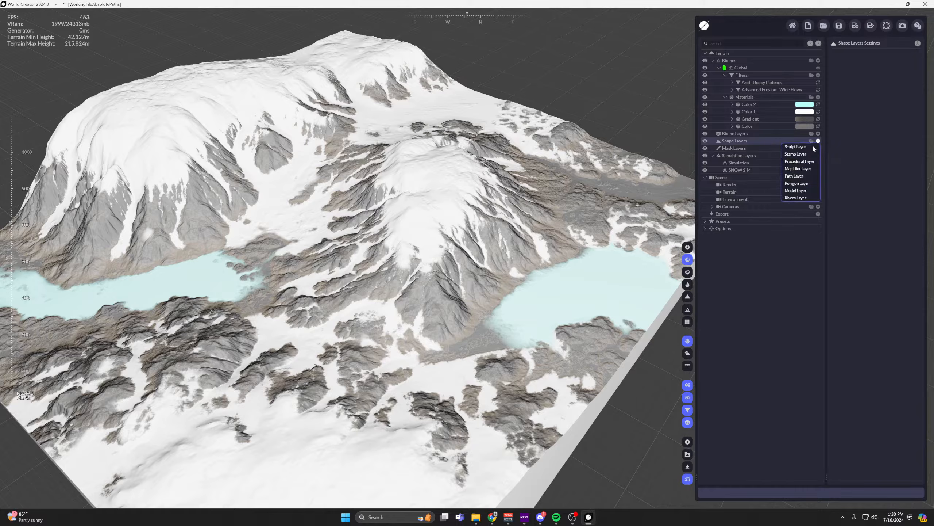
{"action": "left_click", "coordinate": [800, 181]}
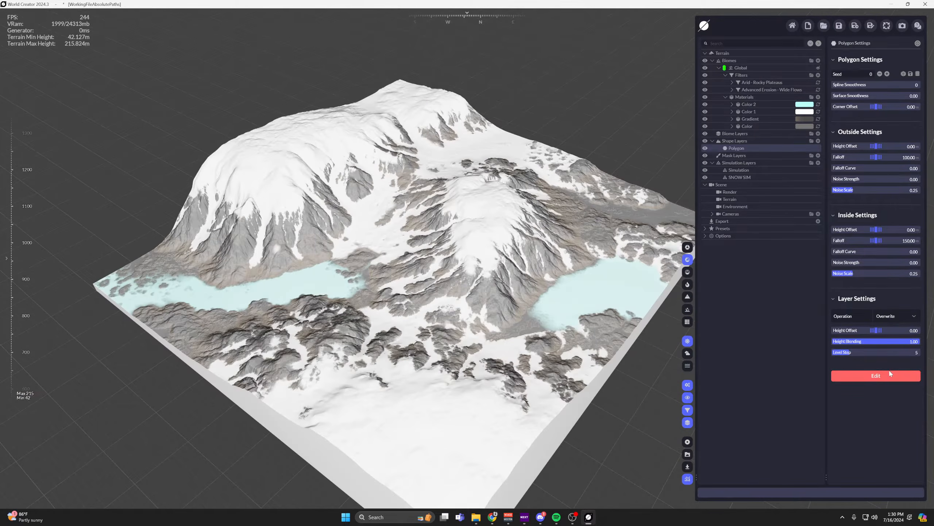
{"action": "left_click", "coordinate": [875, 375]}
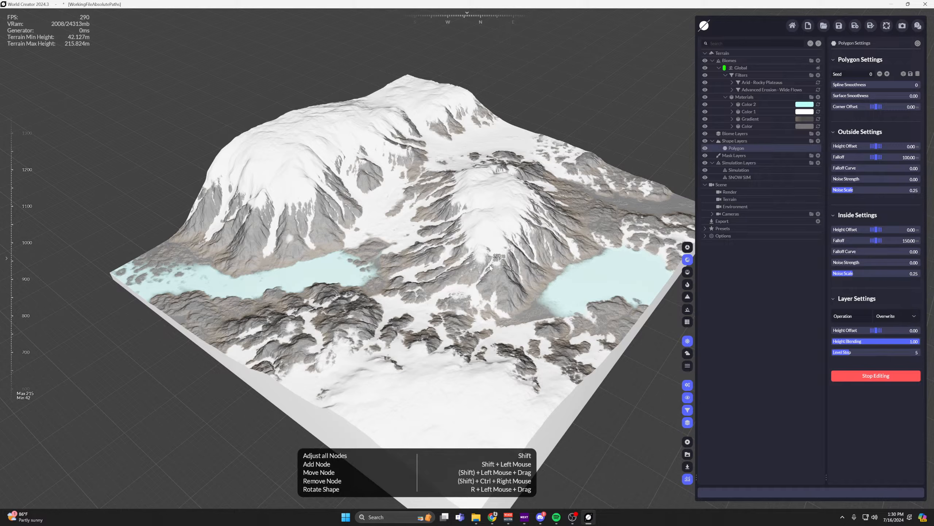
Draw a five-node polygon across the valley between the two snowy mountains, next to the lake.
{"action": "scroll", "coordinate": [490, 268], "scroll_direction": "up", "scroll_amount": 5}
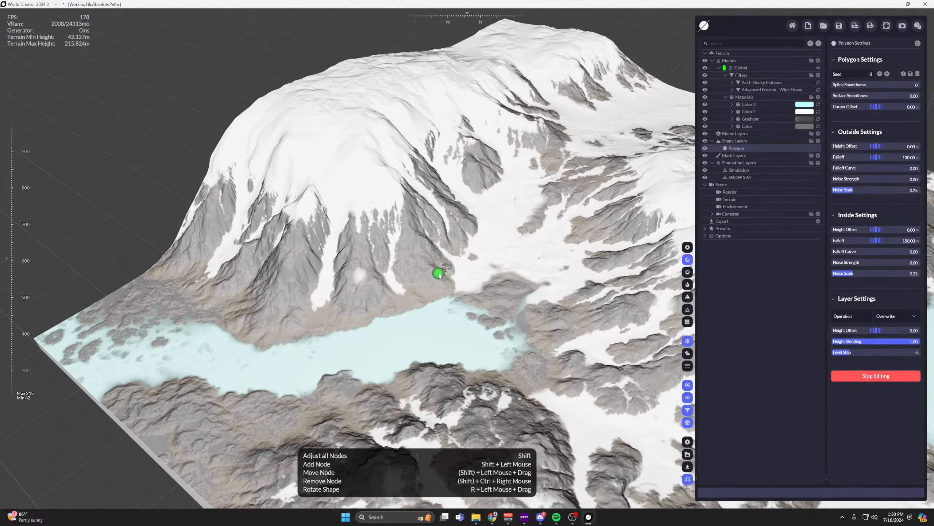
{"action": "left_click", "coordinate": [438, 273], "text": "shift"}
{"action": "left_click", "coordinate": [522, 221], "text": "shift"}
{"action": "left_click", "coordinate": [607, 297], "text": "shift"}
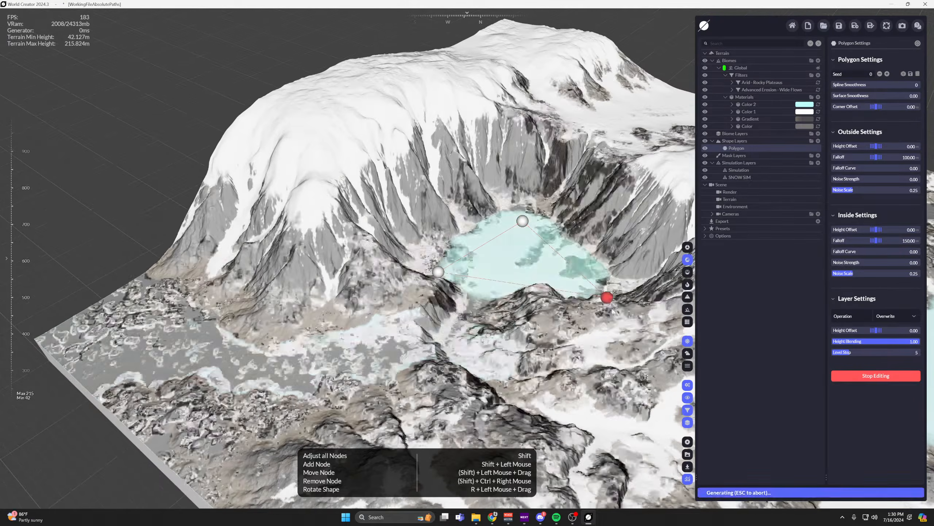
{"action": "left_click", "coordinate": [578, 439], "text": "shift"}
{"action": "left_click", "coordinate": [339, 369], "text": "shift"}
Reposition the polygon's nodes so that the flattened lake area forms an elongated basin between the mountain slopes.
{"action": "mouse_move", "coordinate": [424, 228]}
{"action": "right_mouse_down"}
{"action": "mouse_move", "coordinate": [421, 272]}
{"action": "mouse_move", "coordinate": [415, 236]}
{"action": "right_mouse_up"}
{"action": "left_click_drag", "start_coordinate": [390, 209], "coordinate": [377, 189]}
{"action": "left_click_drag", "start_coordinate": [421, 251], "coordinate": [464, 239]}
{"action": "left_click_drag", "start_coordinate": [377, 189], "coordinate": [446, 191]}
{"action": "left_click", "coordinate": [489, 186], "text": "shift"}
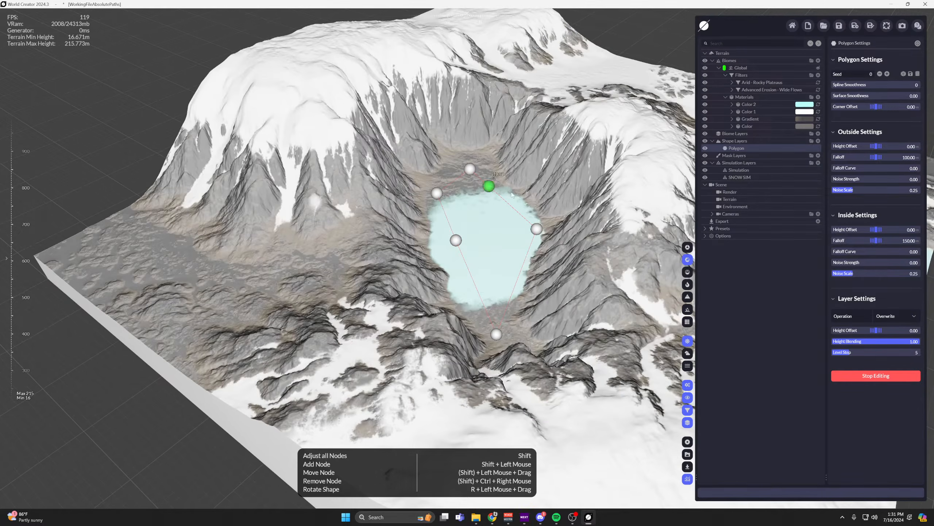
{"action": "left_click_drag", "start_coordinate": [542, 231], "coordinate": [536, 231]}
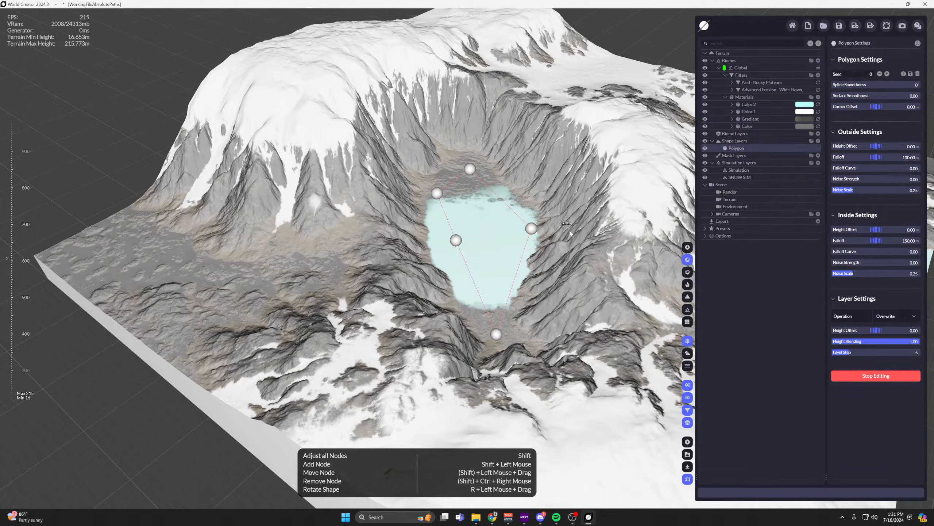
Raise the polygon's Inside Height Offset to 74.90.
{"action": "scroll", "coordinate": [585, 244], "scroll_direction": "up", "scroll_amount": 1}
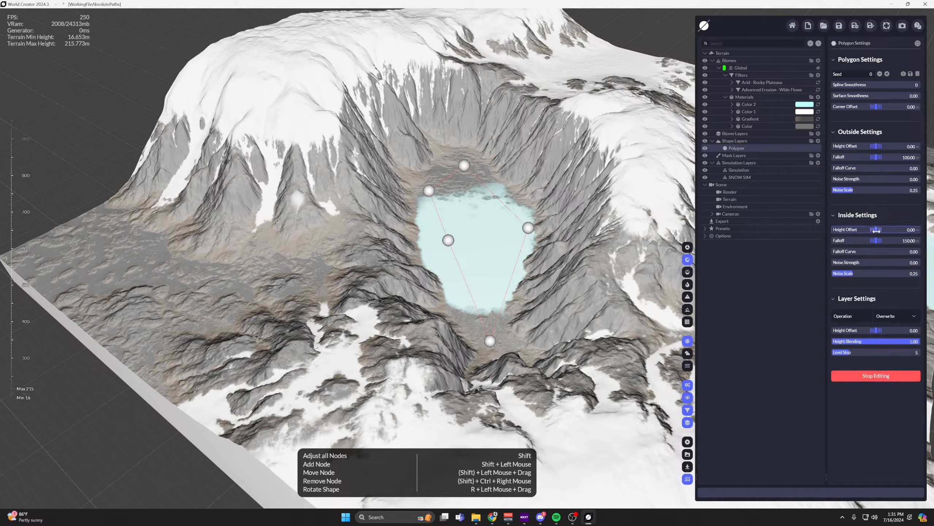
{"action": "left_click_drag", "start_coordinate": [876, 229], "coordinate": [851, 240]}
{"action": "scroll", "coordinate": [633, 213], "scroll_direction": "up", "scroll_amount": 2}
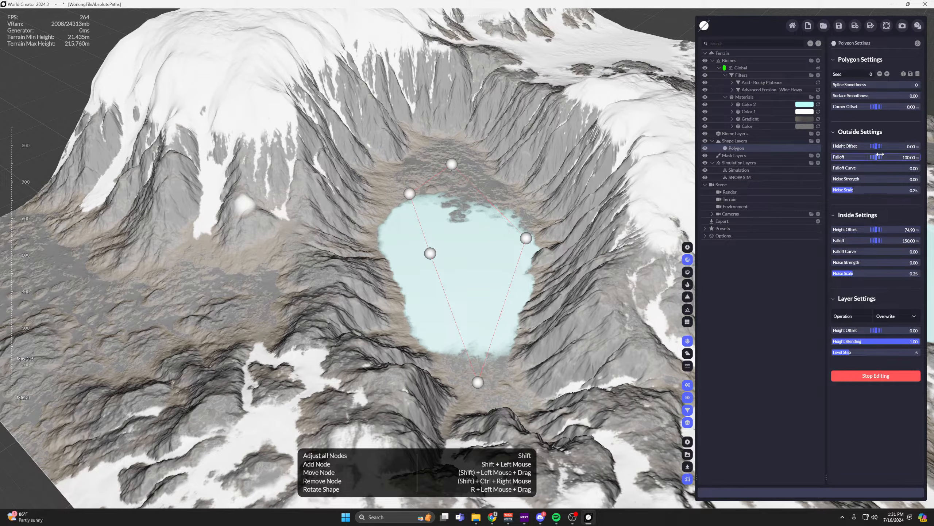
Set the polygon's Outside Height Offset to 33.60 and its Inside Height Offset to 0.
{"action": "left_click_drag", "start_coordinate": [877, 147], "coordinate": [902, 146]}
{"action": "key", "text": "s"}
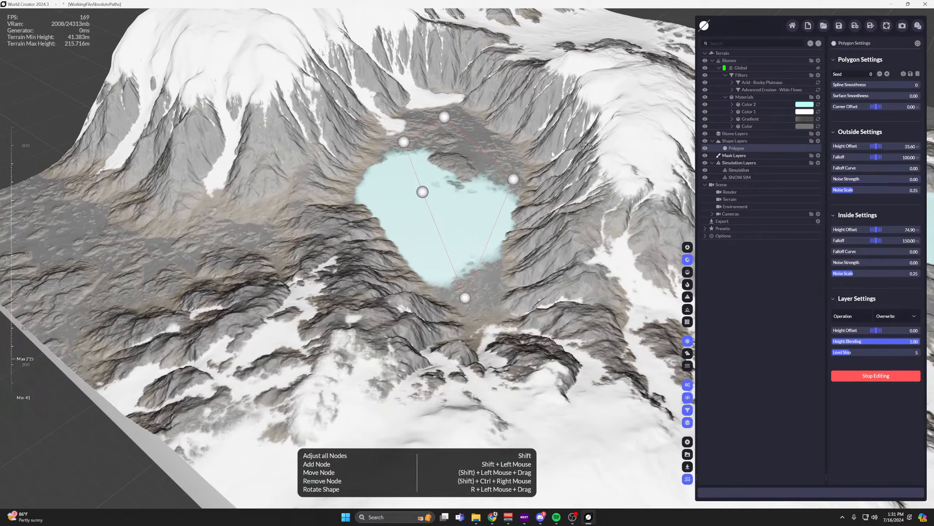
{"action": "key", "text": "w"}
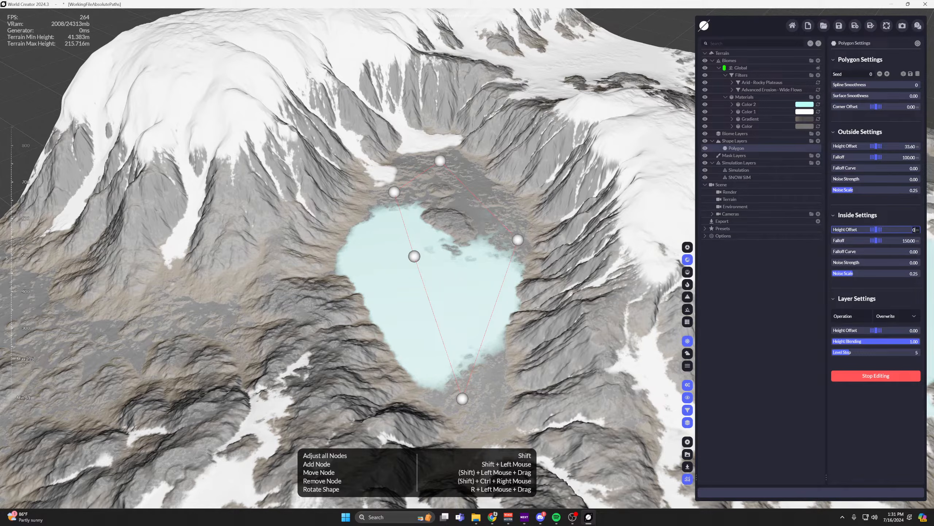
{"action": "key", "text": "Return"}
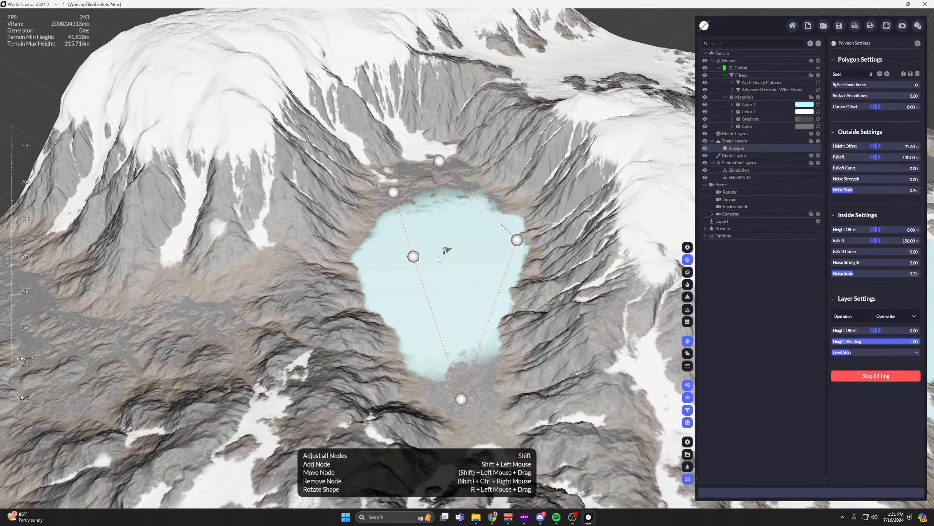
Reshape the lake polygon by moving existing nodes and adding three new ones, giving the basin a narrow side arm.
{"action": "left_click_drag", "start_coordinate": [407, 191], "coordinate": [446, 204]}
{"action": "left_click_drag", "start_coordinate": [414, 259], "coordinate": [368, 277]}
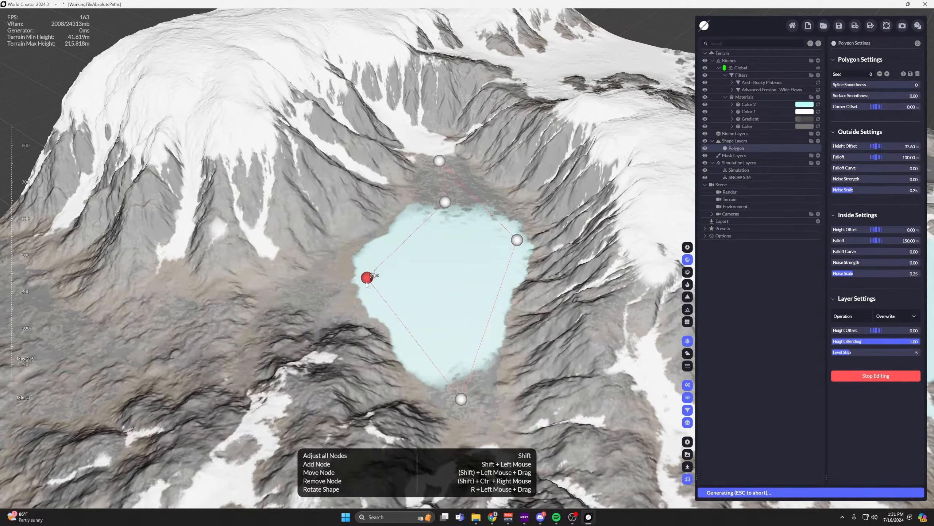
{"action": "left_click", "coordinate": [406, 326], "text": "shift"}
{"action": "left_click_drag", "start_coordinate": [405, 326], "coordinate": [449, 293]}
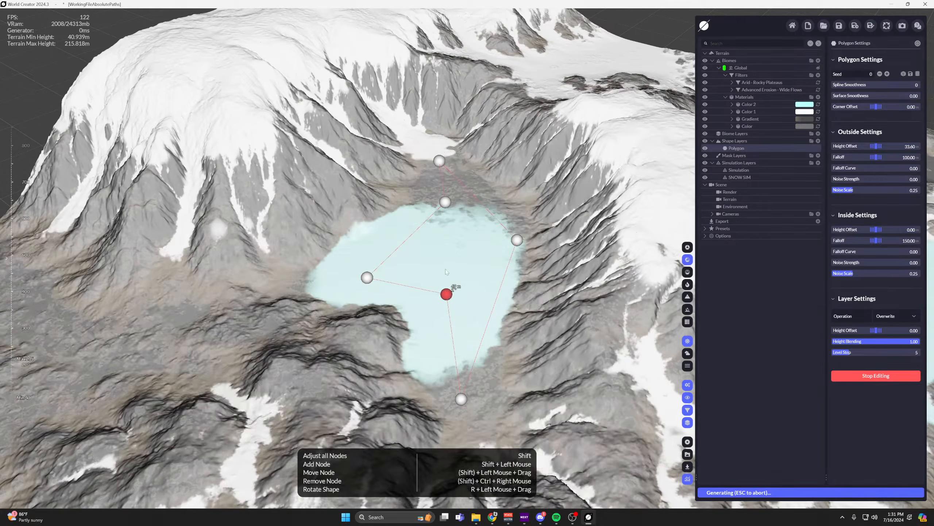
{"action": "left_click_drag", "start_coordinate": [402, 242], "coordinate": [456, 243], "text": "shift"}
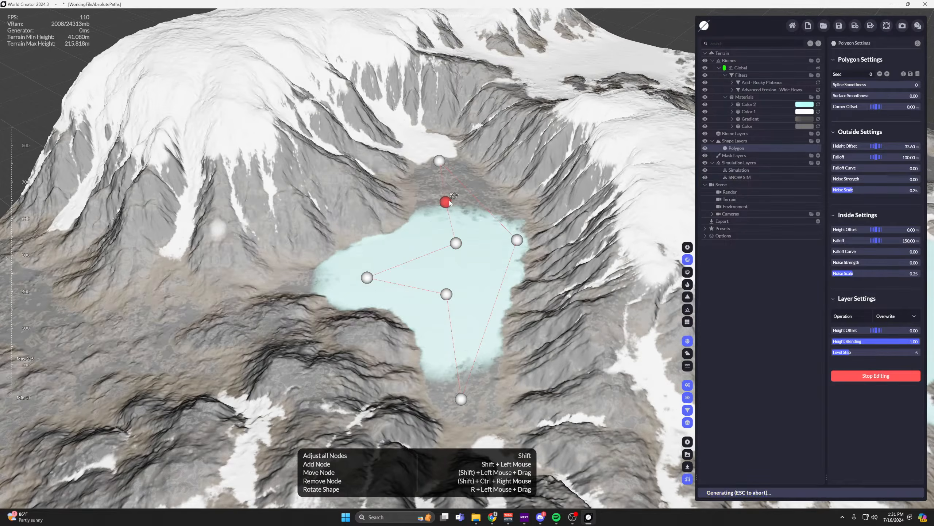
{"action": "left_click_drag", "start_coordinate": [477, 203], "coordinate": [498, 189], "text": "shift"}
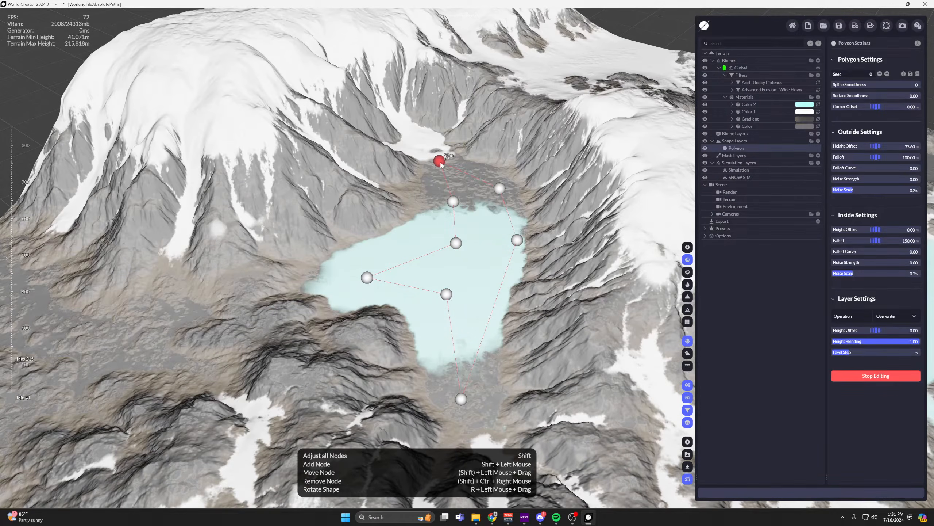
{"action": "left_click_drag", "start_coordinate": [440, 162], "coordinate": [452, 168]}
{"action": "middle_click_drag", "start_coordinate": [490, 243], "coordinate": [479, 178]}
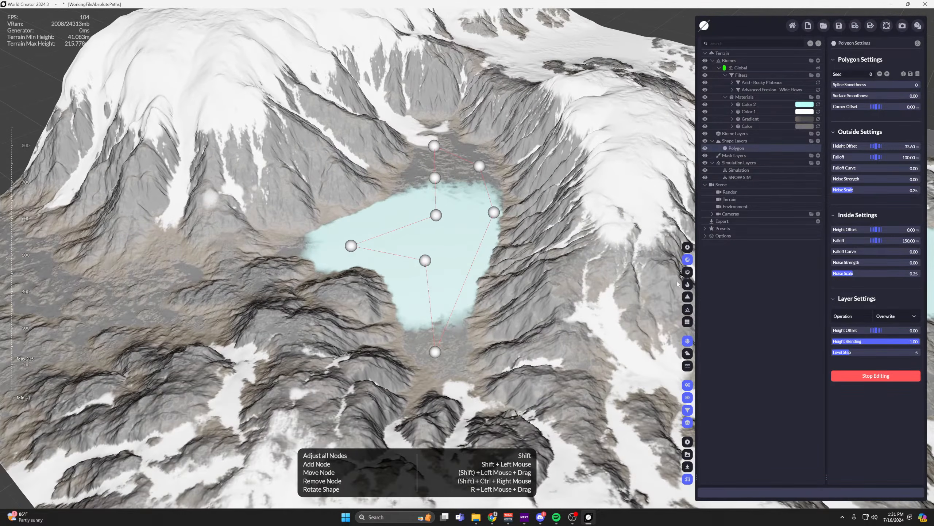
Switch the viewport to plain grey terrain shading and shift a polygon node outward near the basin's far end.
{"action": "left_click", "coordinate": [690, 276]}
{"action": "key", "text": "w"}
{"action": "left_click_drag", "start_coordinate": [437, 191], "coordinate": [440, 167]}
{"action": "middle_click_drag", "start_coordinate": [467, 211], "coordinate": [476, 192]}
{"action": "scroll", "coordinate": [475, 192], "scroll_direction": "down", "scroll_amount": 1}
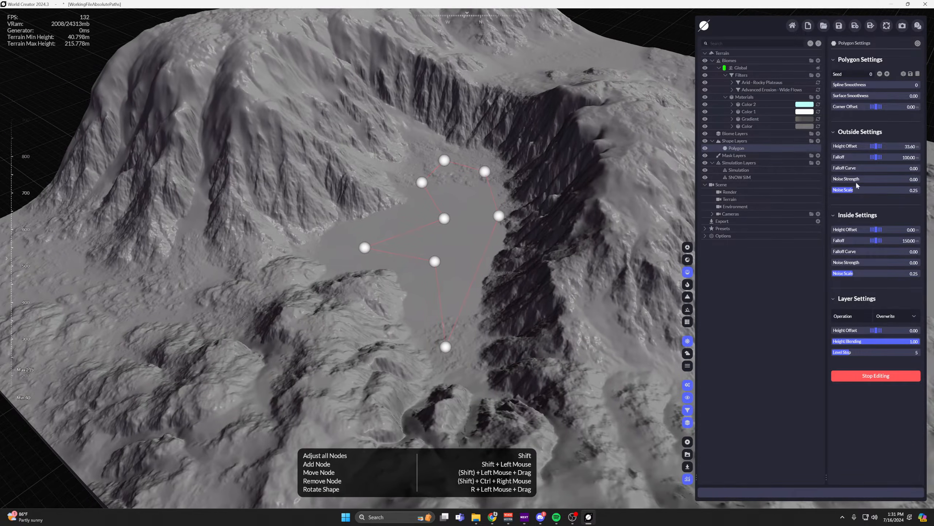
Set the polygon's Outside Height Offset to 35.95 and its Outside Falloff to 303.45.
{"action": "left_click_drag", "start_coordinate": [879, 146], "coordinate": [872, 157]}
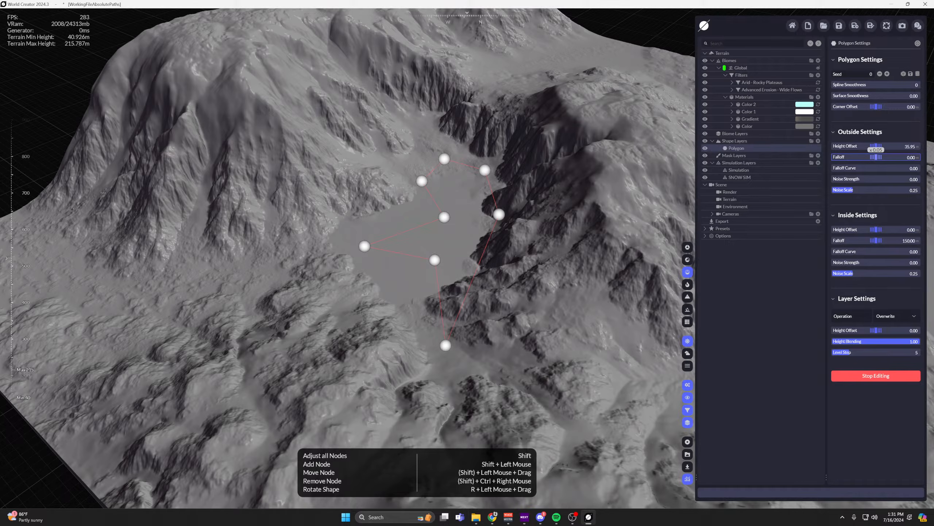
{"action": "left_click_drag", "start_coordinate": [876, 157], "coordinate": [894, 157]}
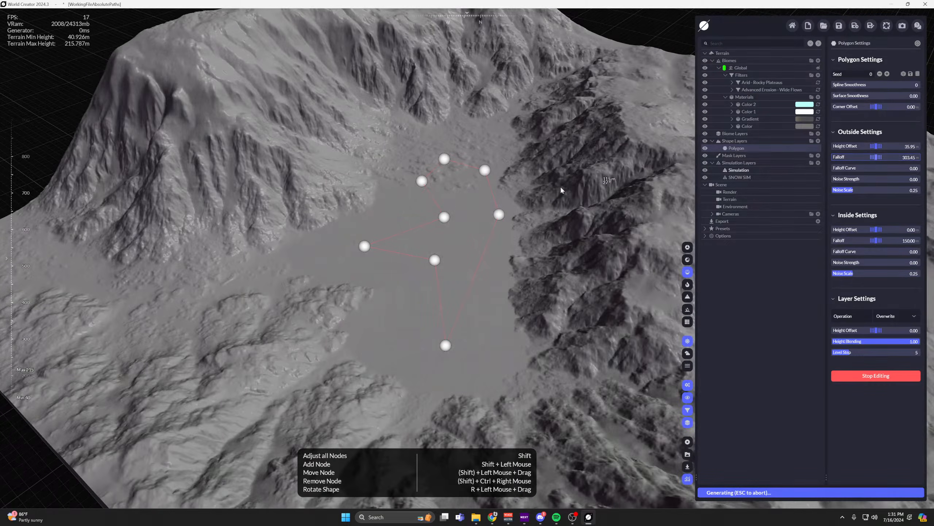
{"action": "mouse_move", "coordinate": [498, 211]}
{"action": "middle_mouse_down"}
{"action": "mouse_move", "coordinate": [461, 165]}
{"action": "mouse_move", "coordinate": [487, 217]}
{"action": "middle_mouse_up"}
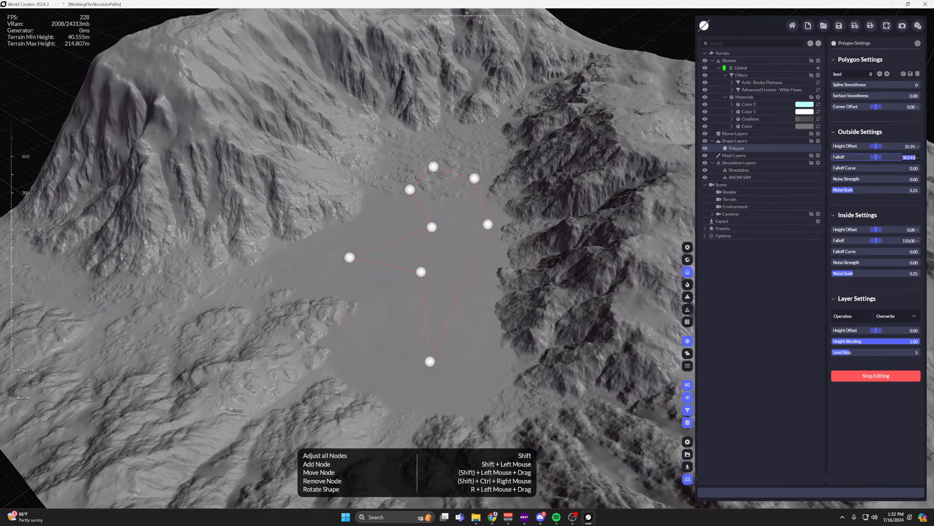
Set the polygon's Outside Falloff to 50 and its Outside Noise Strength to 0.22.
{"action": "left_click", "coordinate": [904, 161]}
{"action": "type", "text": "50"}
{"action": "key", "text": "Return"}
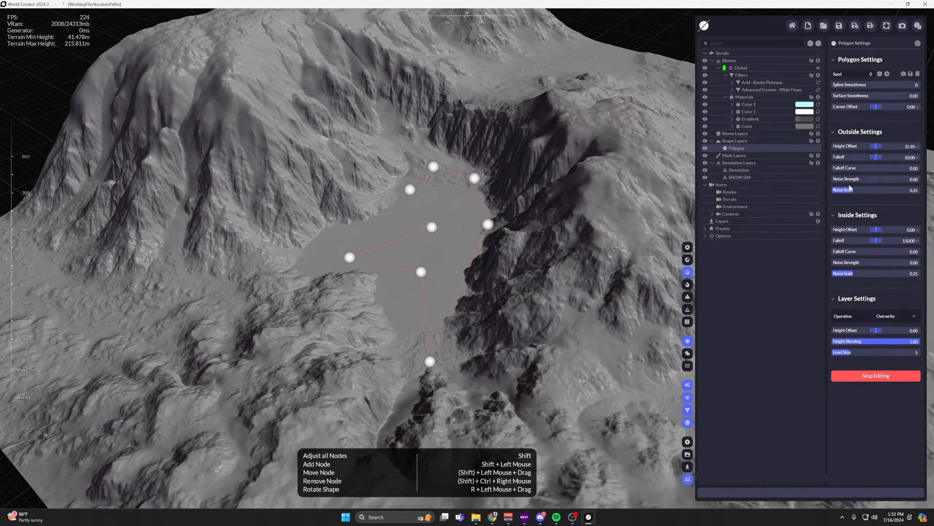
{"action": "middle_click_drag", "start_coordinate": [467, 190], "coordinate": [479, 218]}
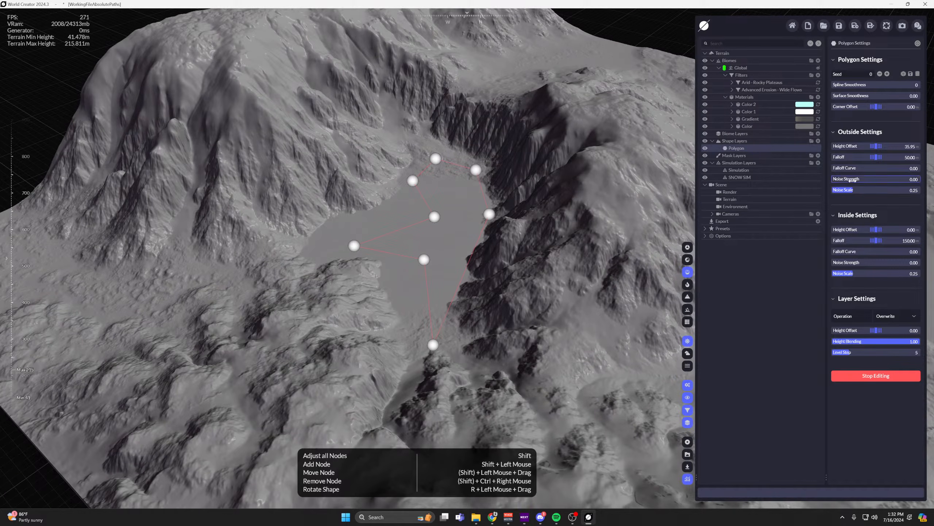
{"action": "left_click_drag", "start_coordinate": [851, 180], "coordinate": [871, 180]}
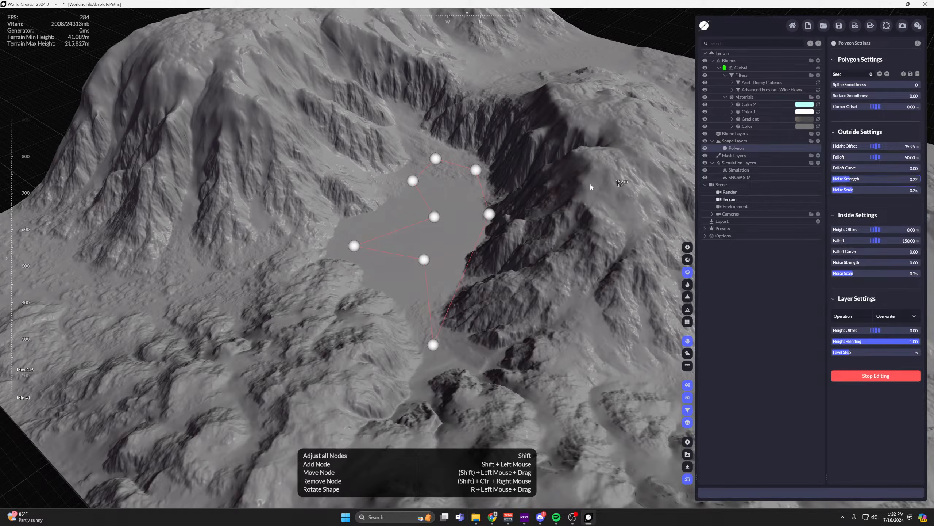
Pull the tip node of the polygon's side arm closer to the basin and check the shoreline.
{"action": "scroll", "coordinate": [419, 184], "scroll_direction": "up", "scroll_amount": 4}
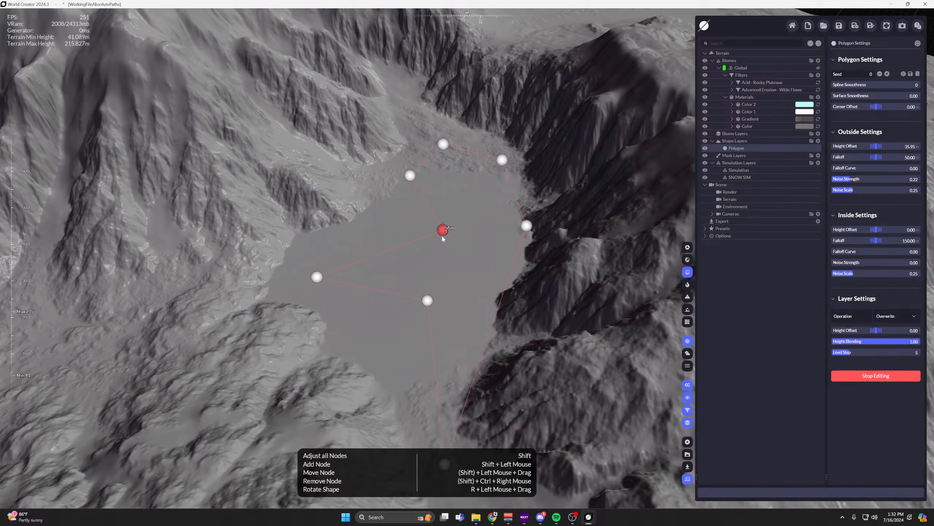
{"action": "middle_click_drag", "start_coordinate": [337, 289], "coordinate": [315, 273]}
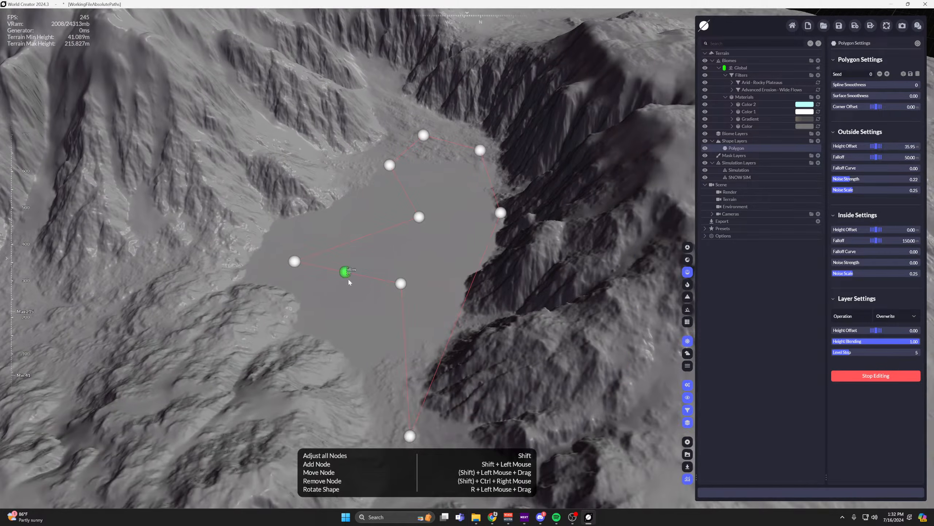
{"action": "left_click_drag", "start_coordinate": [403, 283], "coordinate": [396, 293]}
{"action": "middle_click_drag", "start_coordinate": [398, 287], "coordinate": [428, 233]}
{"action": "left_click_drag", "start_coordinate": [319, 222], "coordinate": [329, 204]}
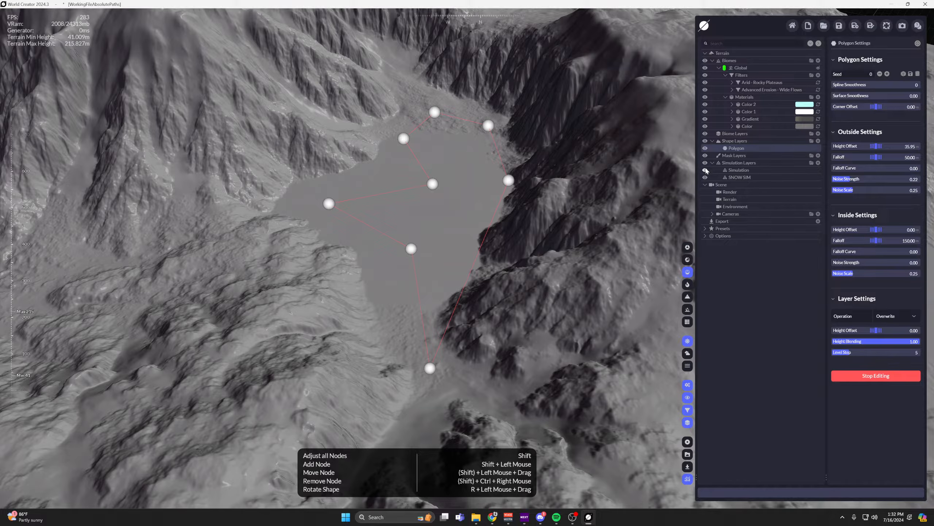
Hide the Simulation layer and move the polygon's inner node outward, widening the basin beside its side arm.
{"action": "left_click", "coordinate": [705, 169]}
{"action": "middle_click_drag", "start_coordinate": [456, 165], "coordinate": [446, 172]}
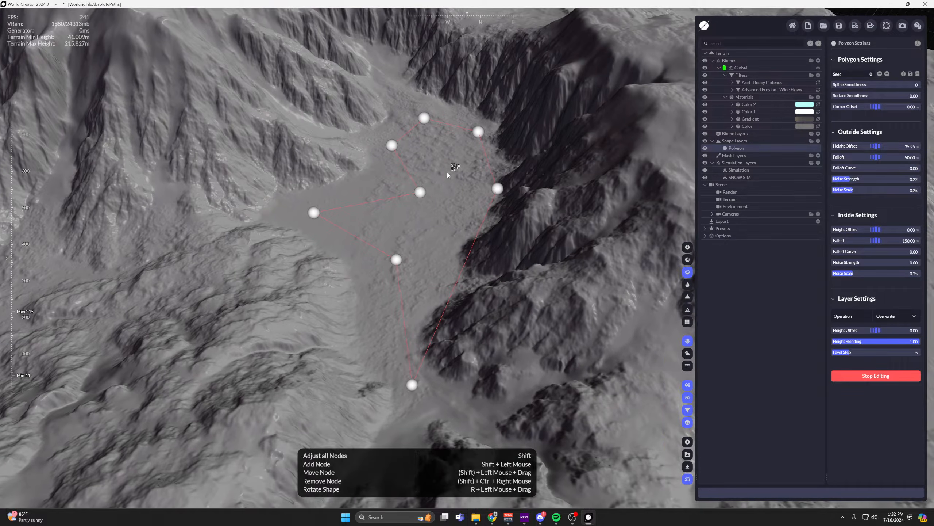
{"action": "left_click_drag", "start_coordinate": [420, 192], "coordinate": [378, 187]}
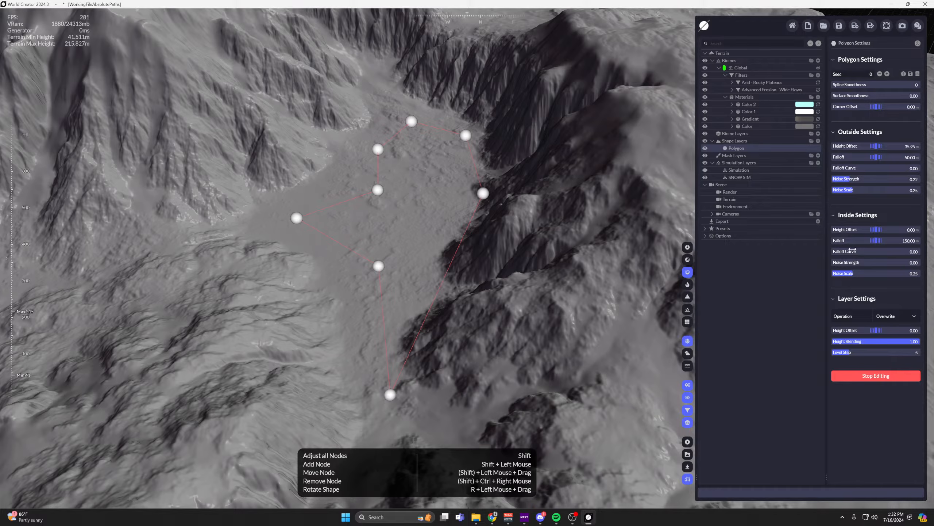
{"action": "middle_click_drag", "start_coordinate": [500, 208], "coordinate": [487, 205]}
{"action": "left_click_drag", "start_coordinate": [365, 188], "coordinate": [361, 186]}
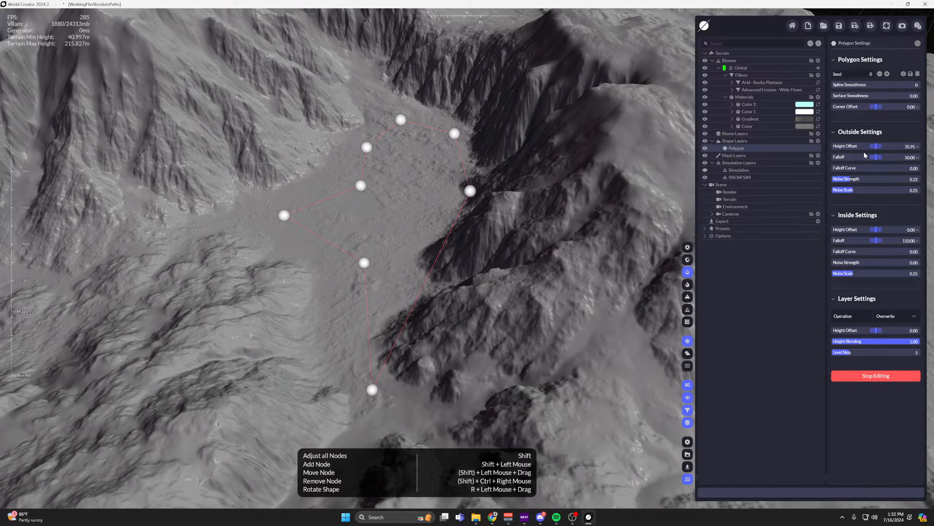
Set the polygon's Inside Height Offset to -169.35 and its Inside Falloff to 0.
{"action": "middle_click_drag", "start_coordinate": [508, 187], "coordinate": [511, 189]}
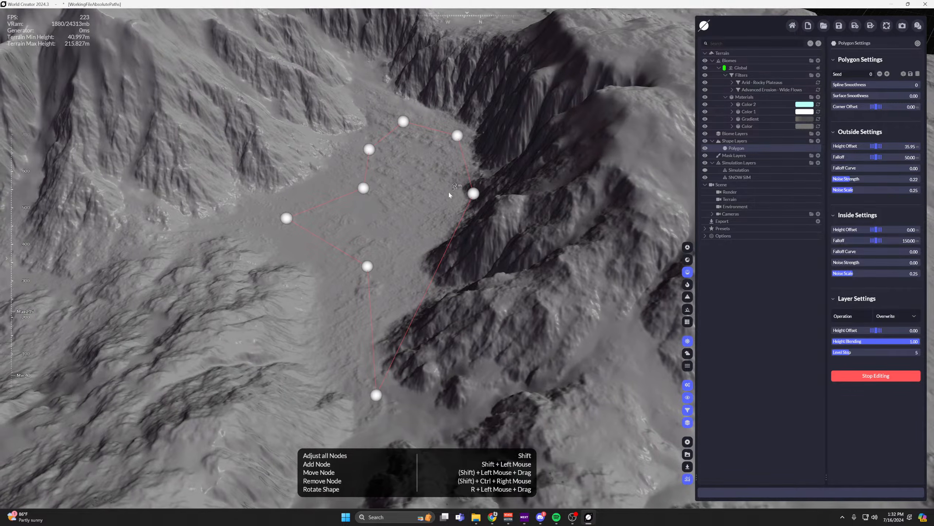
{"action": "middle_click_drag", "start_coordinate": [449, 192], "coordinate": [467, 141]}
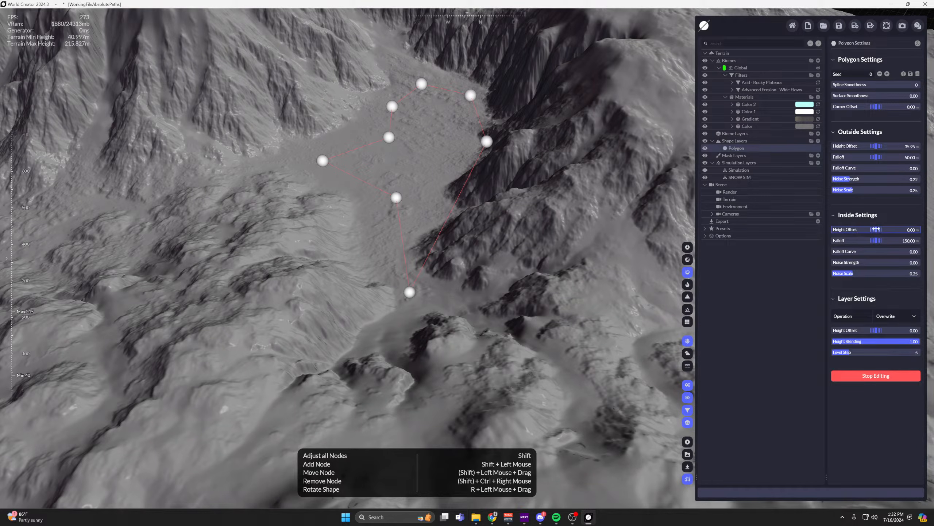
{"action": "left_click_drag", "start_coordinate": [876, 229], "coordinate": [875, 229]}
{"action": "middle_click_drag", "start_coordinate": [504, 187], "coordinate": [497, 226]}
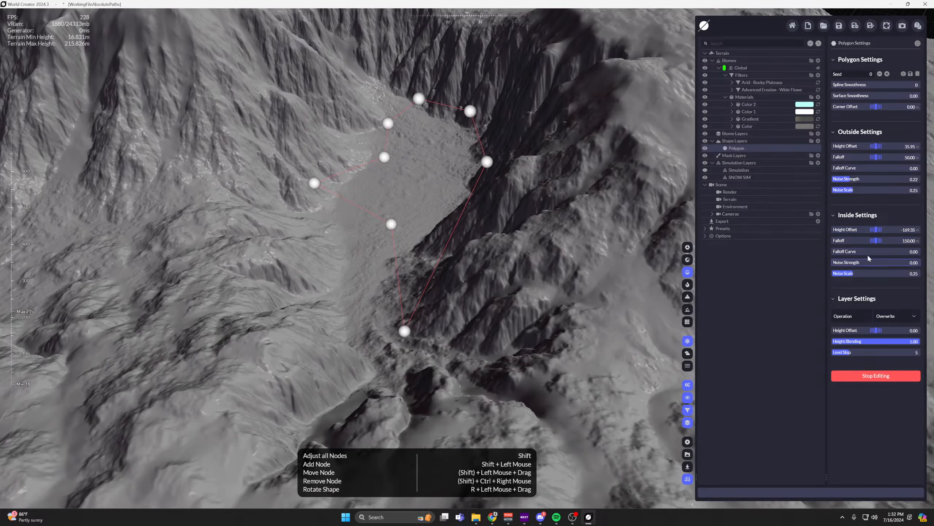
{"action": "left_click_drag", "start_coordinate": [869, 253], "coordinate": [876, 240]}
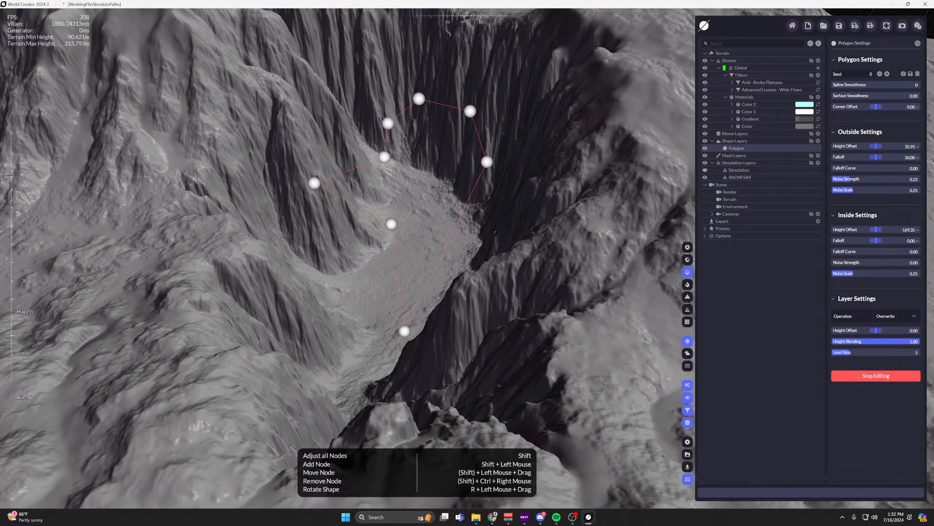
{"action": "scroll", "coordinate": [162, 188], "scroll_direction": "down", "scroll_amount": 5}
{"action": "scroll", "coordinate": [361, 190], "scroll_direction": "up", "scroll_amount": 3}
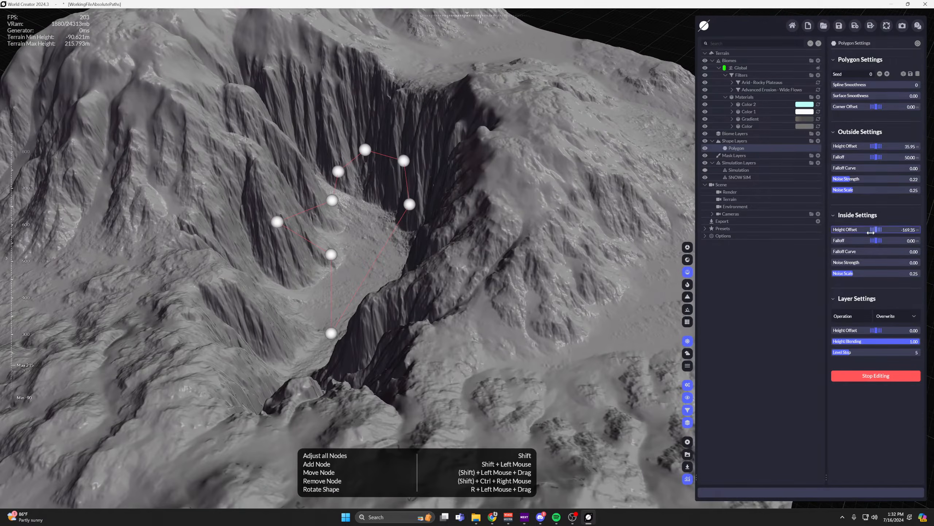
Set the polygon's Outside Height Offset to 44.20, Outside Falloff to 0 and Inside Height Offset to -59.80.
{"action": "mouse_move", "coordinate": [871, 232]}
{"action": "left_mouse_down"}
{"action": "mouse_move", "coordinate": [879, 232]}
{"action": "mouse_move", "coordinate": [860, 231]}
{"action": "left_mouse_up"}
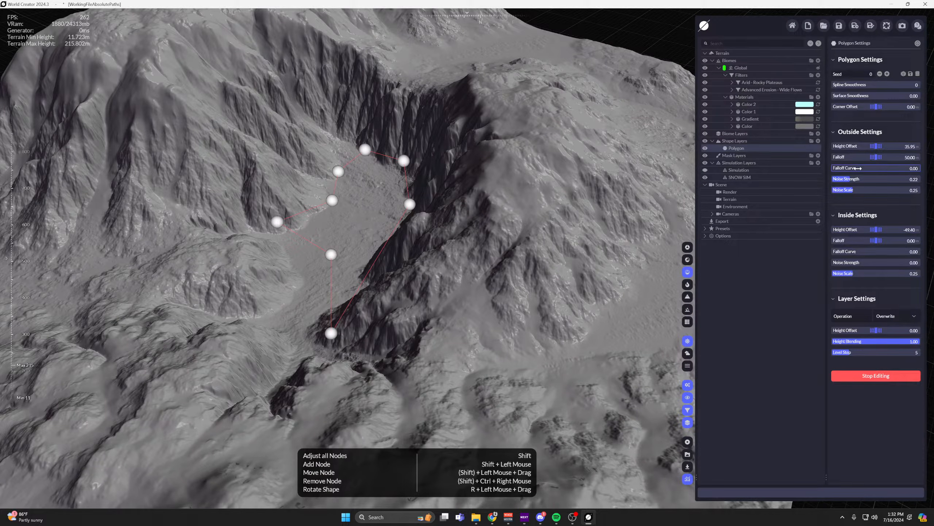
{"action": "left_click_drag", "start_coordinate": [867, 158], "coordinate": [885, 146]}
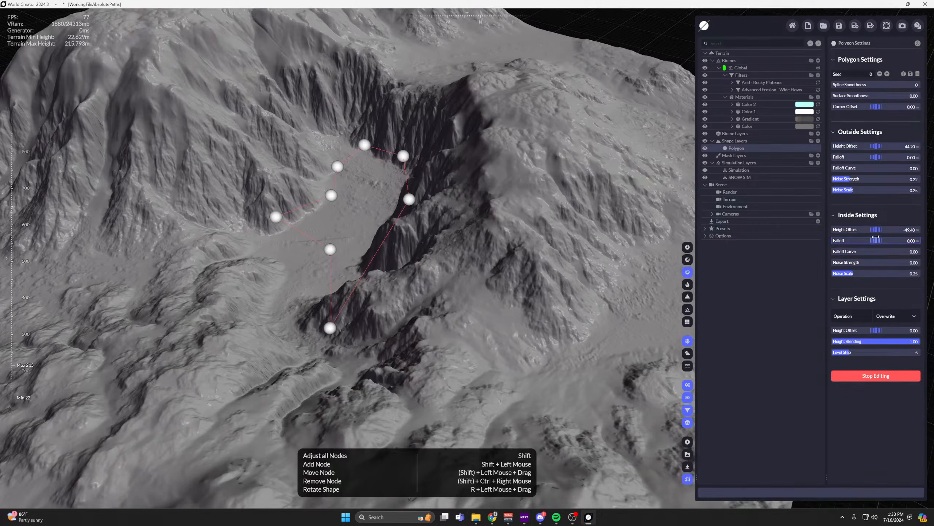
{"action": "left_click_drag", "start_coordinate": [877, 230], "coordinate": [868, 230]}
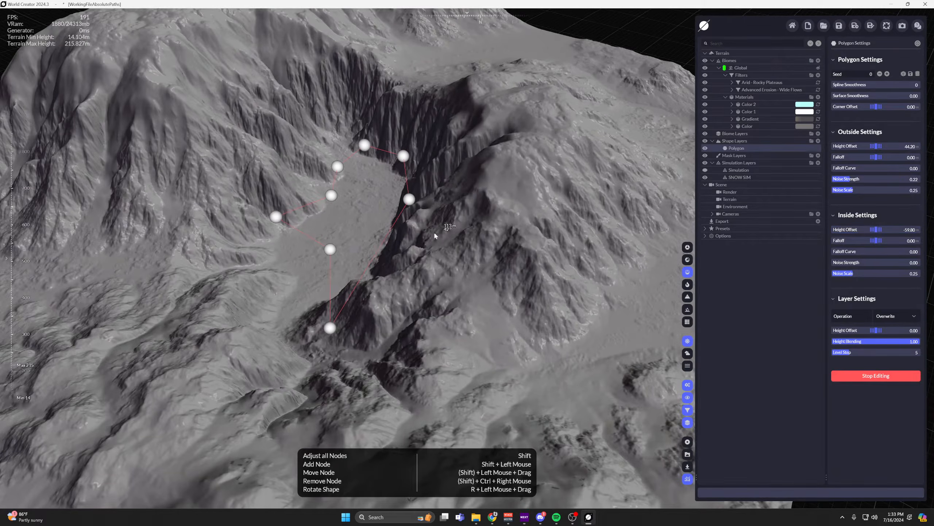
{"action": "scroll", "coordinate": [365, 233], "scroll_direction": "up", "scroll_amount": 3}
{"action": "middle_click_drag", "start_coordinate": [365, 232], "coordinate": [499, 193]}
{"action": "scroll", "coordinate": [494, 265], "scroll_direction": "down", "scroll_amount": 3}
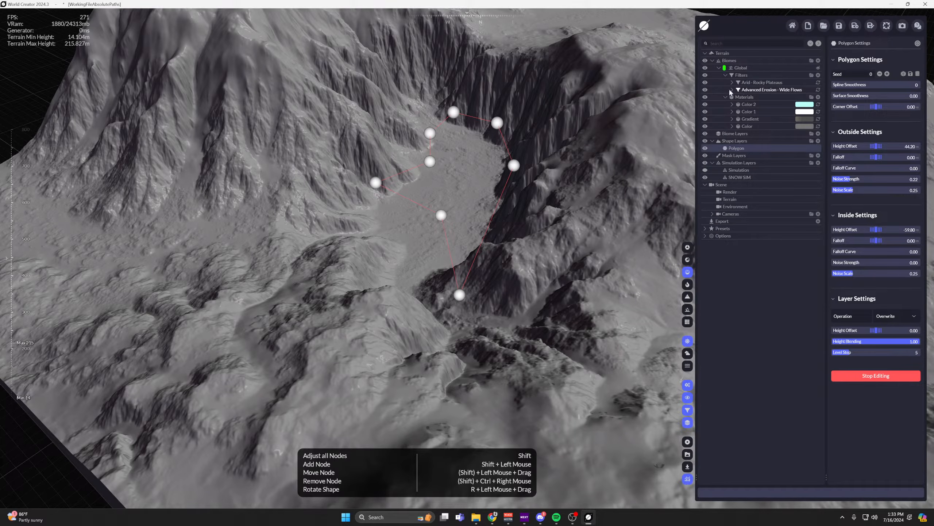
Hide the Advanced Erosion - Wide Flows filter, open its settings and inspect the basin from closer up.
{"action": "left_click", "coordinate": [705, 91]}
{"action": "middle_click_drag", "start_coordinate": [511, 105], "coordinate": [503, 223]}
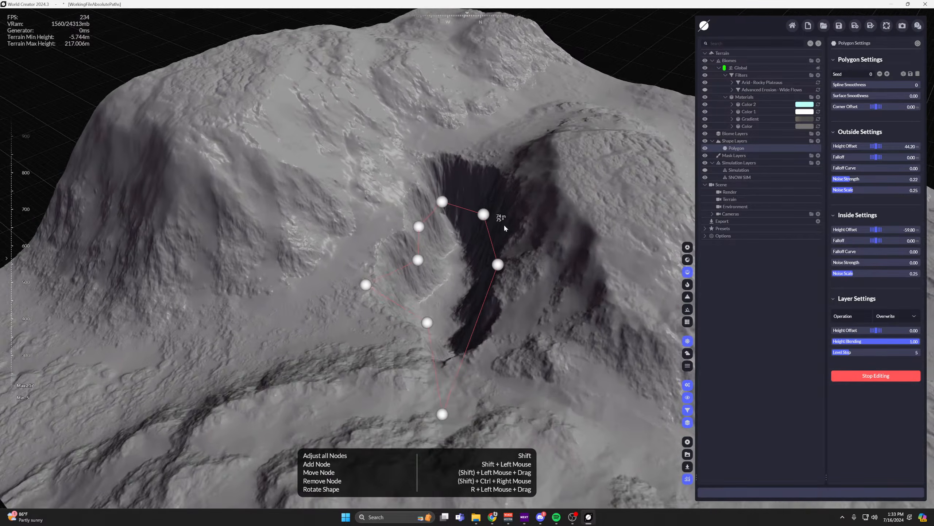
{"action": "scroll", "coordinate": [504, 223], "scroll_direction": "down", "scroll_amount": 3}
{"action": "left_click", "coordinate": [772, 91]}
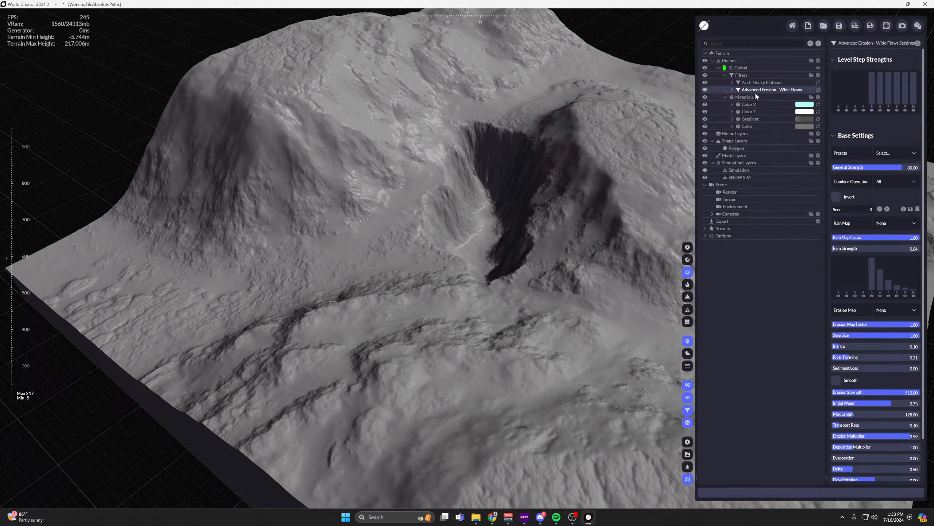
{"action": "middle_click_drag", "start_coordinate": [584, 168], "coordinate": [422, 239]}
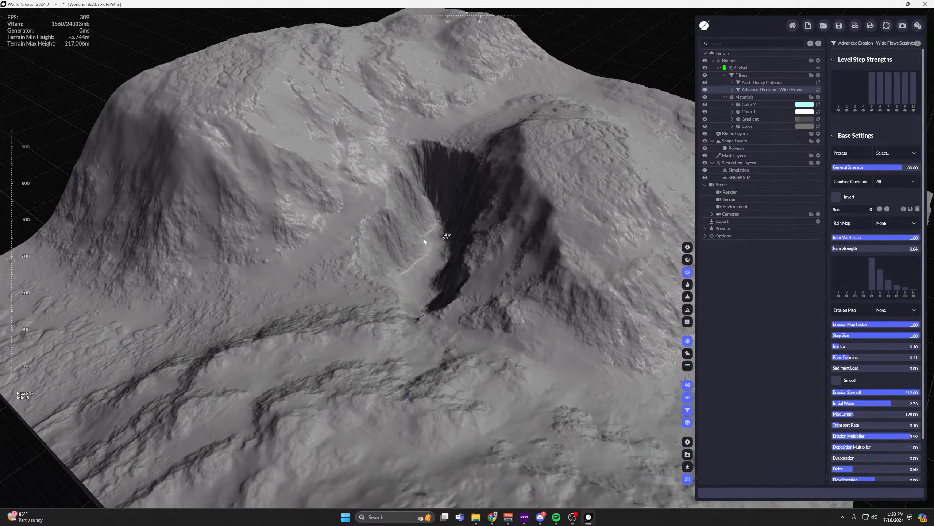
{"action": "scroll", "coordinate": [416, 237], "scroll_direction": "up", "scroll_amount": 3}
Shift all of the polygon's nodes together toward the taller mountain and set its Outside Height Offset to 100.75.
{"action": "left_click", "coordinate": [748, 147]}
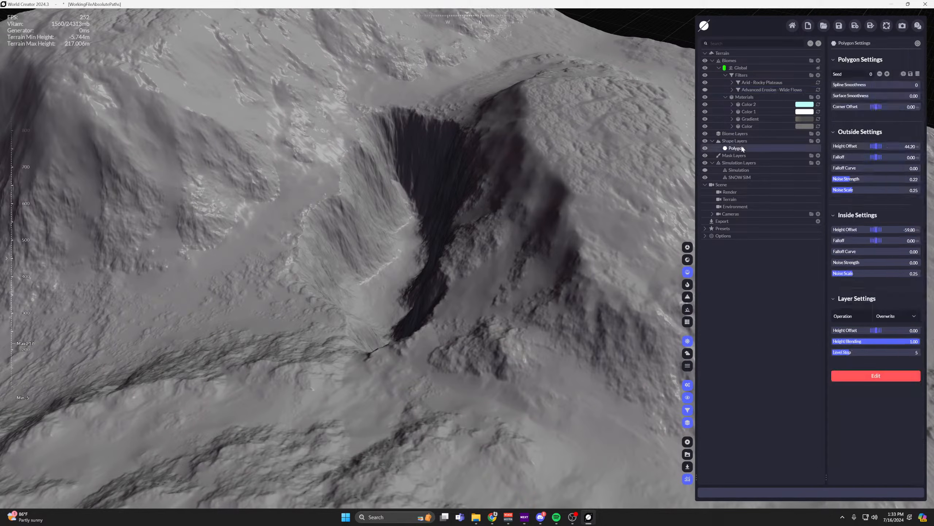
{"action": "scroll", "coordinate": [528, 133], "scroll_direction": "down", "scroll_amount": 3}
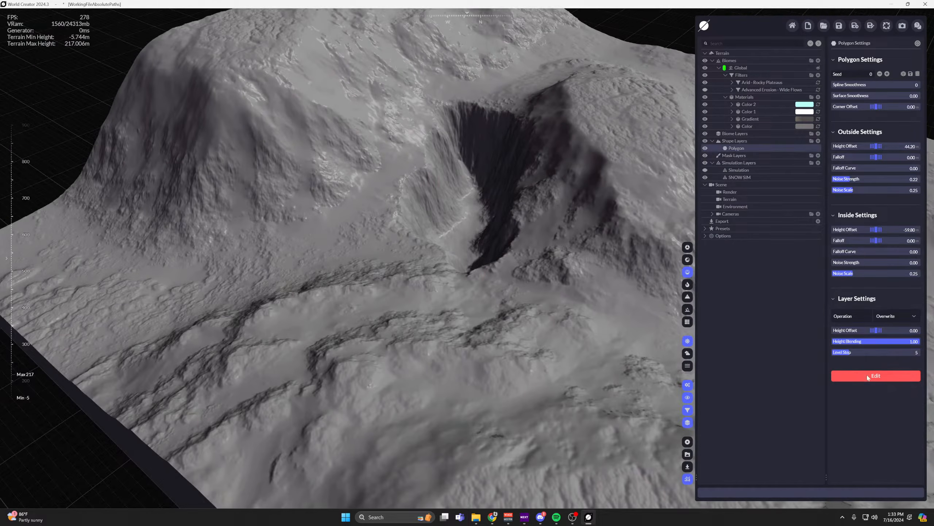
{"action": "left_click", "coordinate": [868, 376]}
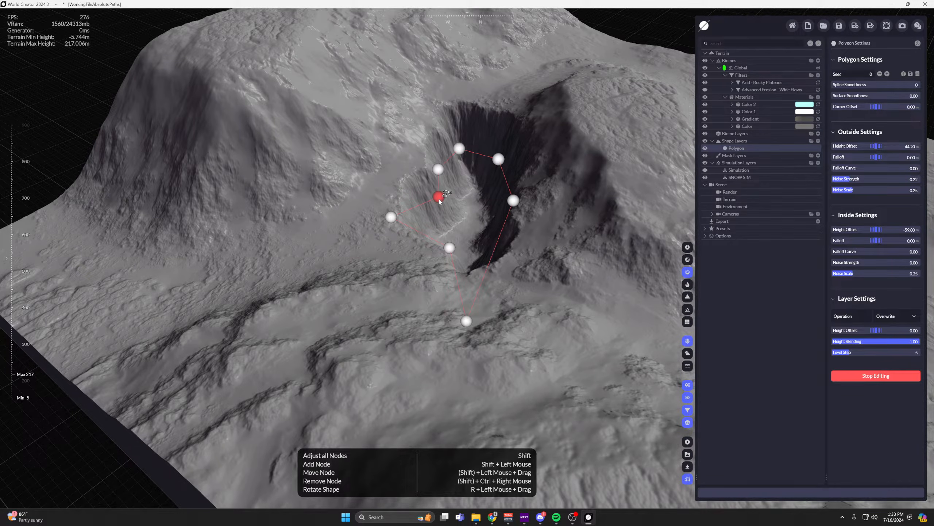
{"action": "left_click_drag", "start_coordinate": [439, 201], "coordinate": [401, 200], "text": "shift"}
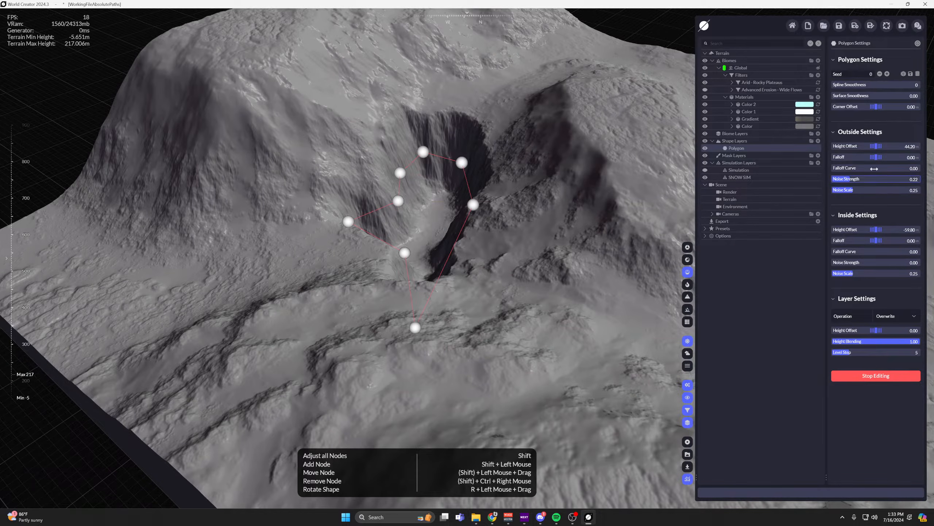
{"action": "left_click_drag", "start_coordinate": [876, 146], "coordinate": [918, 146]}
{"action": "scroll", "coordinate": [568, 159], "scroll_direction": "up", "scroll_amount": 4}
{"action": "middle_click_drag", "start_coordinate": [477, 175], "coordinate": [544, 174]}
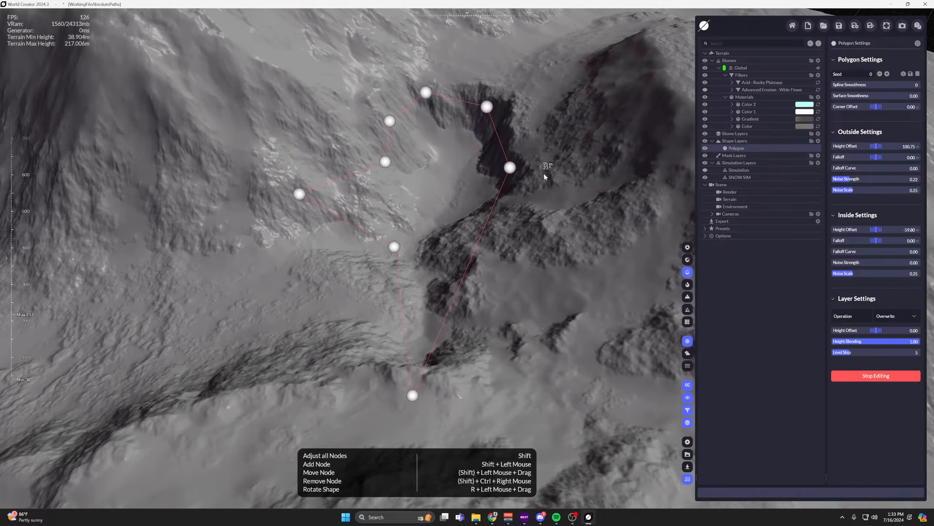
Set the polygon's Inside Height Offset to -98.90, Outside Falloff to 106.25 and Outside Height Offset to 199.25.
{"action": "left_click_drag", "start_coordinate": [851, 229], "coordinate": [835, 229]}
{"action": "left_click_drag", "start_coordinate": [879, 157], "coordinate": [901, 146]}
{"action": "scroll", "coordinate": [559, 189], "scroll_direction": "down", "scroll_amount": 4}
{"action": "middle_click_drag", "start_coordinate": [554, 193], "coordinate": [542, 210]}
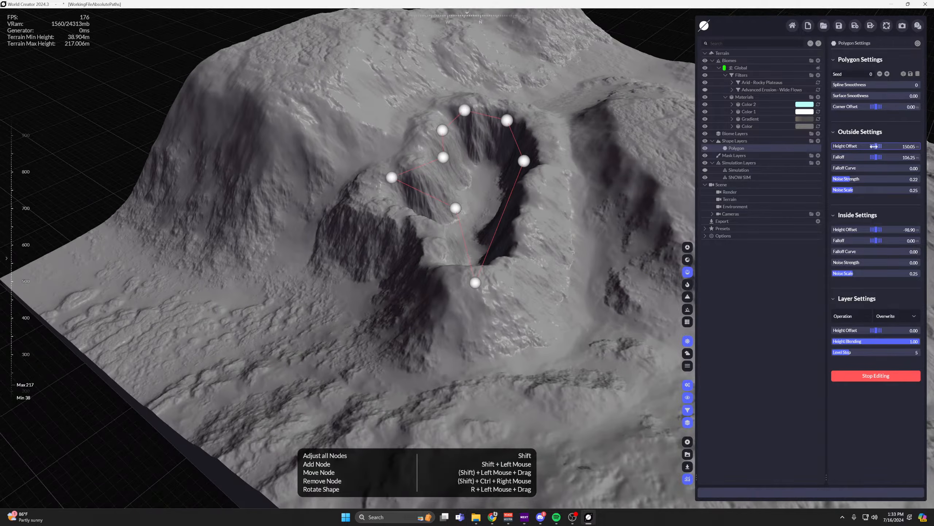
{"action": "left_click_drag", "start_coordinate": [875, 146], "coordinate": [893, 146]}
{"action": "scroll", "coordinate": [533, 173], "scroll_direction": "up", "scroll_amount": 5}
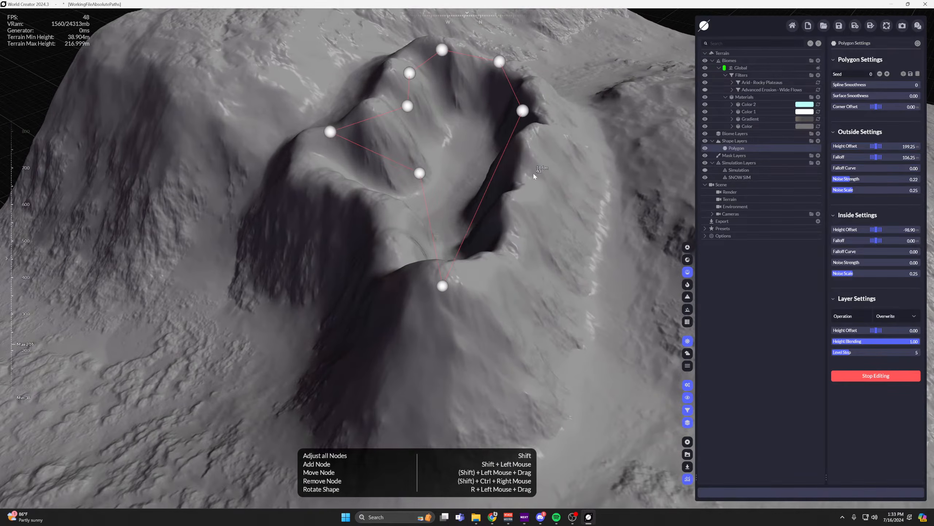
Set the polygon's Outside Height Offset to 83.35 and its Inside Height Offset to -53.85.
{"action": "mouse_move", "coordinate": [876, 230]}
{"action": "left_mouse_down"}
{"action": "mouse_move", "coordinate": [835, 230]}
{"action": "mouse_move", "coordinate": [873, 229]}
{"action": "left_mouse_up"}
{"action": "left_click_drag", "start_coordinate": [876, 146], "coordinate": [705, 146]}
{"action": "left_click_drag", "start_coordinate": [705, 146], "coordinate": [709, 146]}
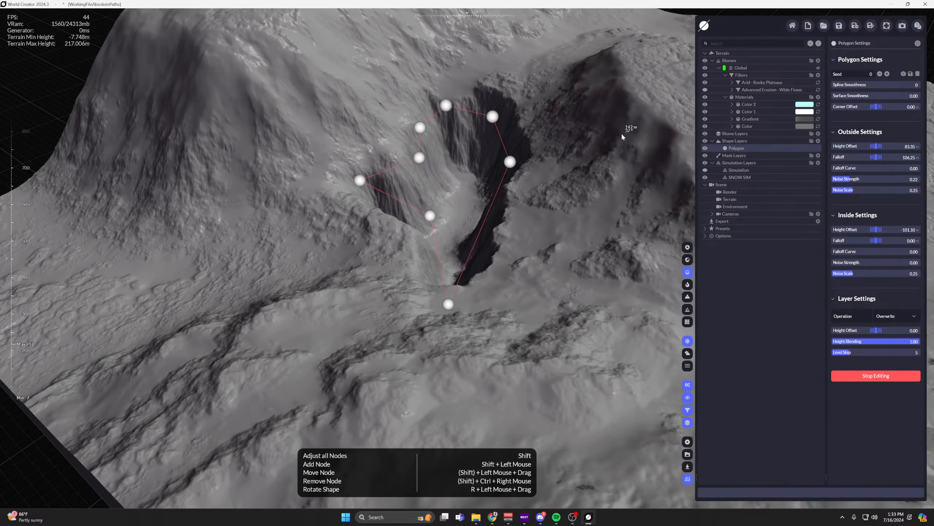
{"action": "mouse_move", "coordinate": [876, 229]}
{"action": "left_mouse_down"}
{"action": "mouse_move", "coordinate": [933, 230]}
{"action": "mouse_move", "coordinate": [859, 230]}
{"action": "left_mouse_up"}
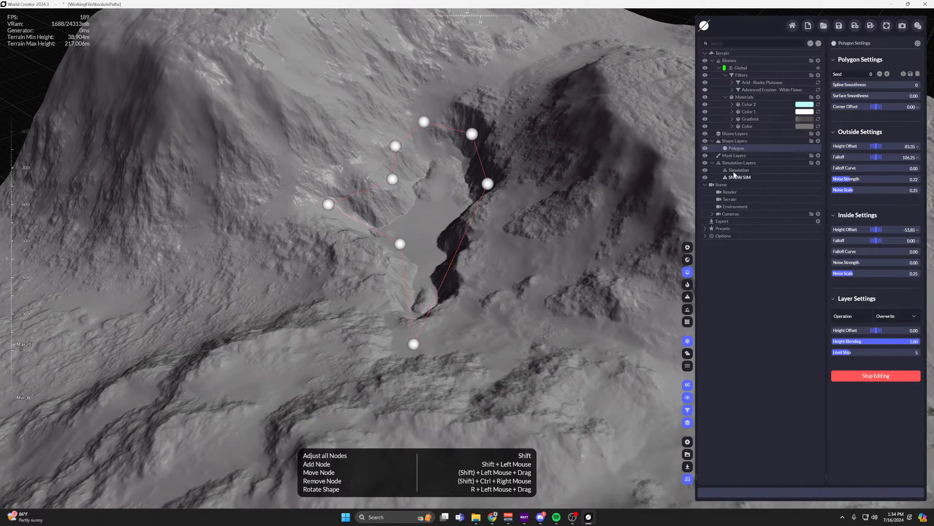
Move the fluid Simulation layer's area over the lake basin, to about X 457 and Y 411.
{"action": "left_click", "coordinate": [736, 171]}
{"action": "scroll", "coordinate": [601, 229], "scroll_direction": "down", "scroll_amount": 5}
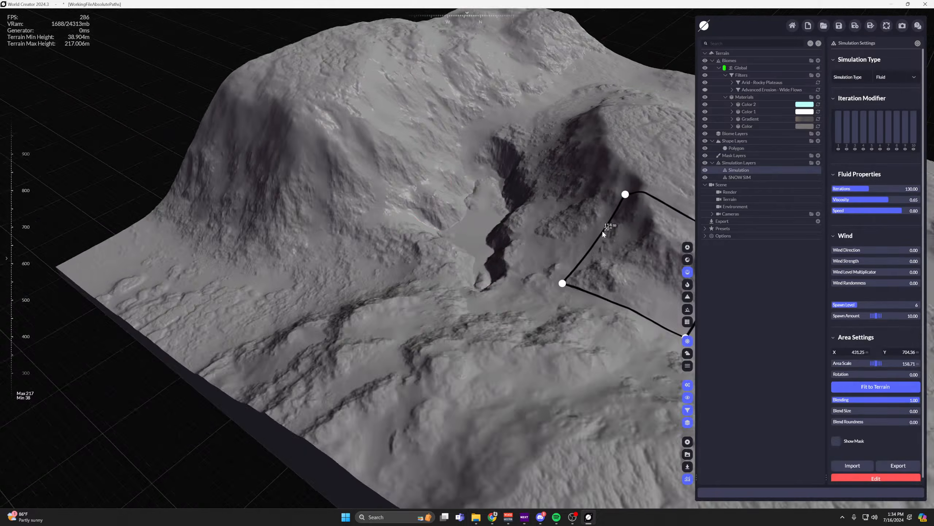
{"action": "middle_click_drag", "start_coordinate": [601, 229], "coordinate": [476, 231]}
{"action": "left_click_drag", "start_coordinate": [505, 263], "coordinate": [408, 230]}
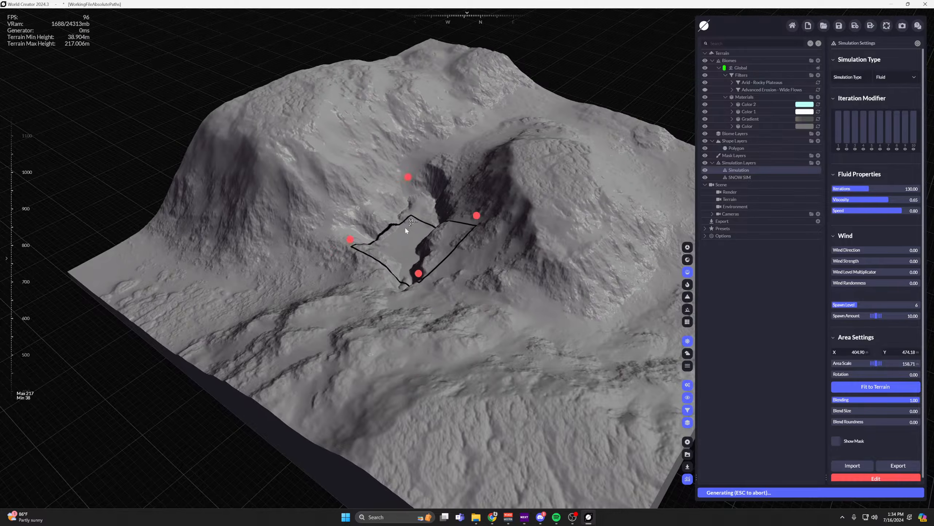
{"action": "scroll", "coordinate": [408, 231], "scroll_direction": "up", "scroll_amount": 5}
{"action": "left_click_drag", "start_coordinate": [416, 262], "coordinate": [404, 216]}
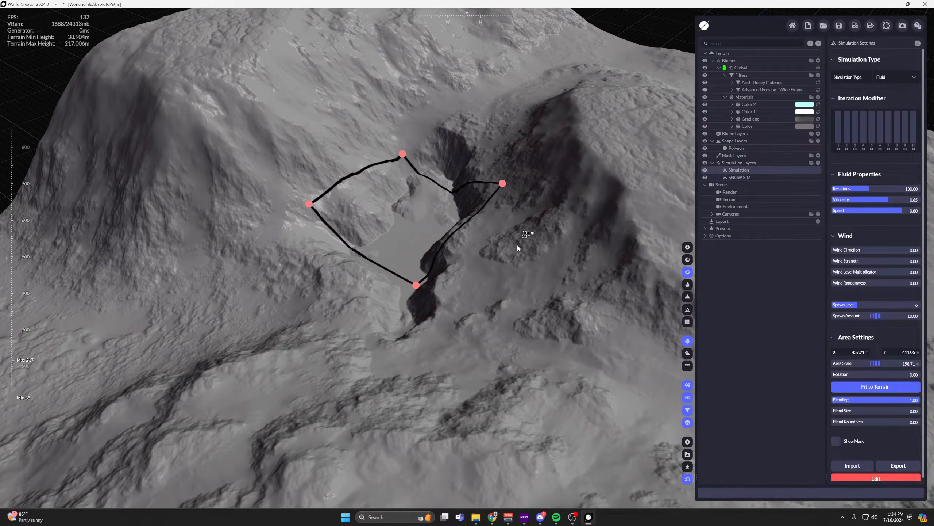
{"action": "scroll", "coordinate": [517, 244], "scroll_direction": "down", "scroll_amount": 1}
{"action": "middle_click_drag", "start_coordinate": [516, 244], "coordinate": [612, 253]}
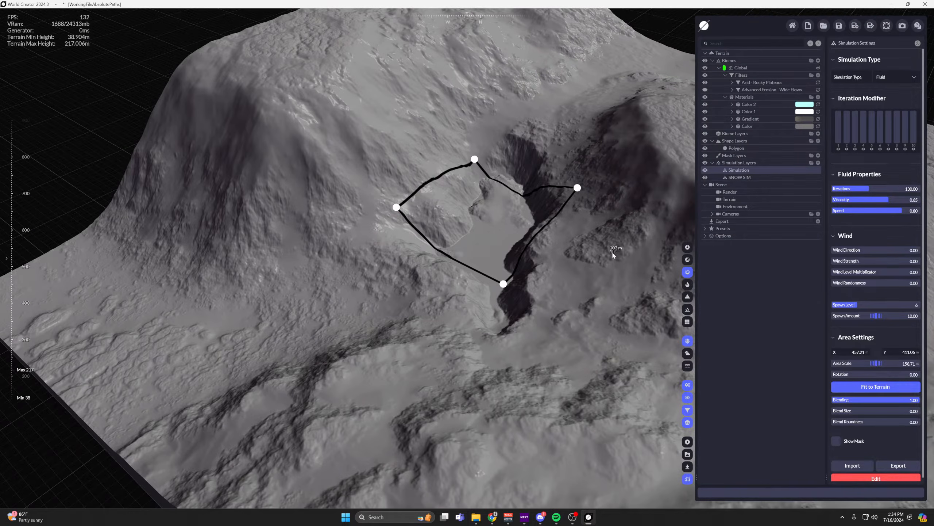
Edit the polygon again, pulling its cliff-side node outward and adding a node below it to widen the basin.
{"action": "left_click", "coordinate": [739, 150]}
{"action": "left_click", "coordinate": [855, 376]}
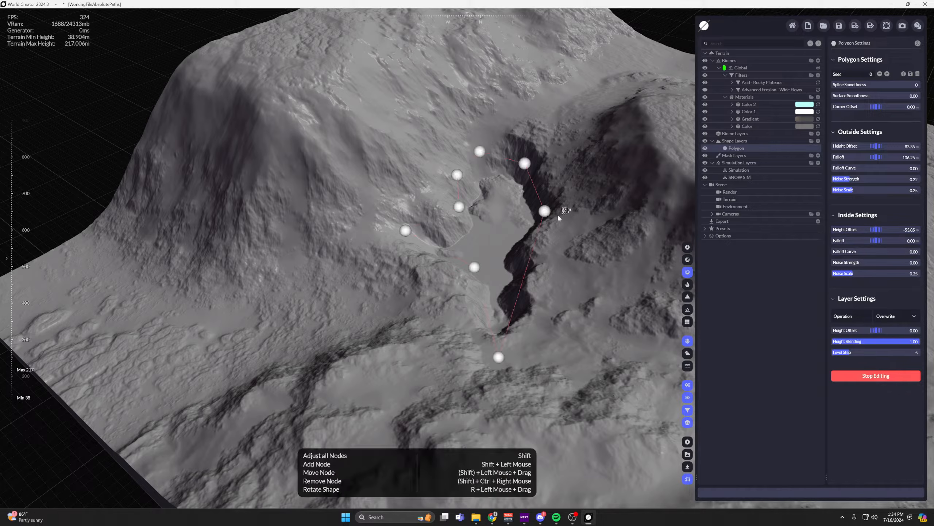
{"action": "left_click_drag", "start_coordinate": [546, 212], "coordinate": [620, 216]}
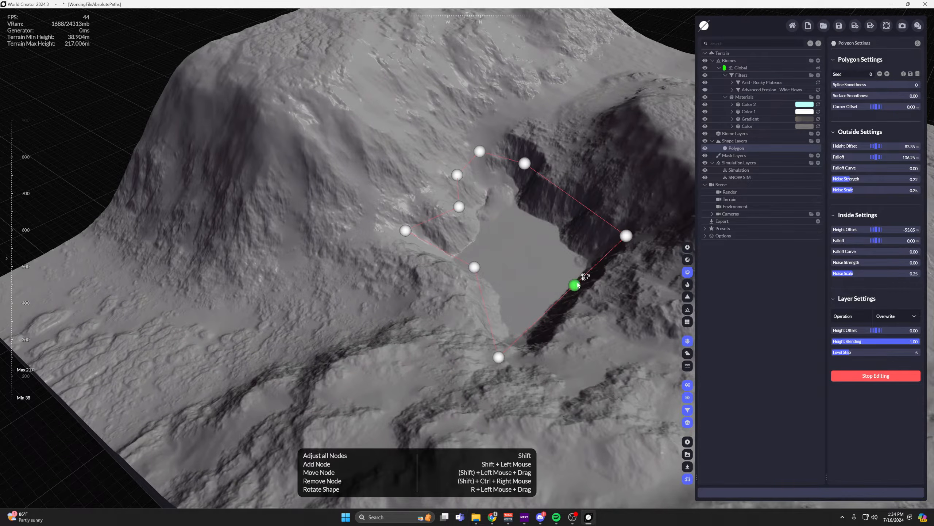
{"action": "left_click_drag", "start_coordinate": [573, 290], "coordinate": [628, 321]}
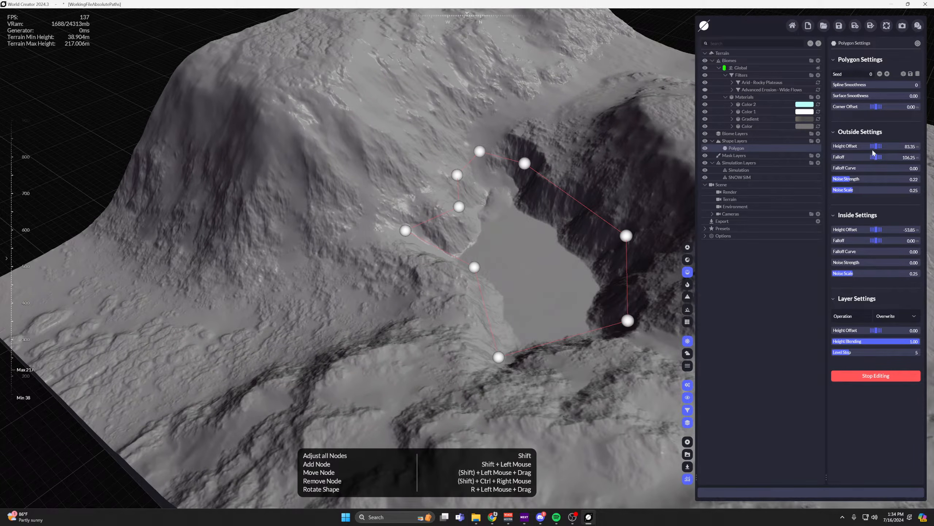
Set the polygon's Outside Height Offset to 99.55 and Inside Height Offset to -40.70, and end its node editing.
{"action": "left_click_drag", "start_coordinate": [876, 146], "coordinate": [919, 147]}
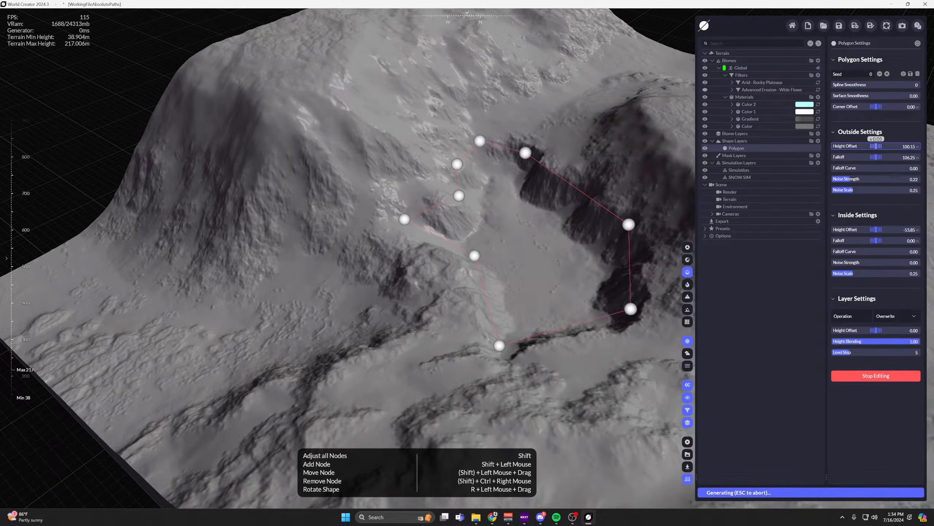
{"action": "left_click_drag", "start_coordinate": [876, 229], "coordinate": [897, 230]}
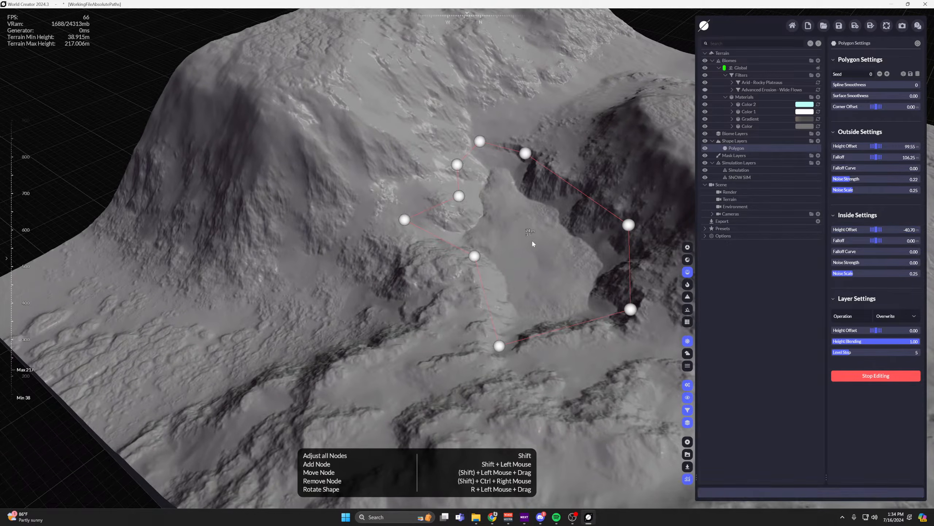
{"action": "middle_click_drag", "start_coordinate": [531, 239], "coordinate": [457, 193]}
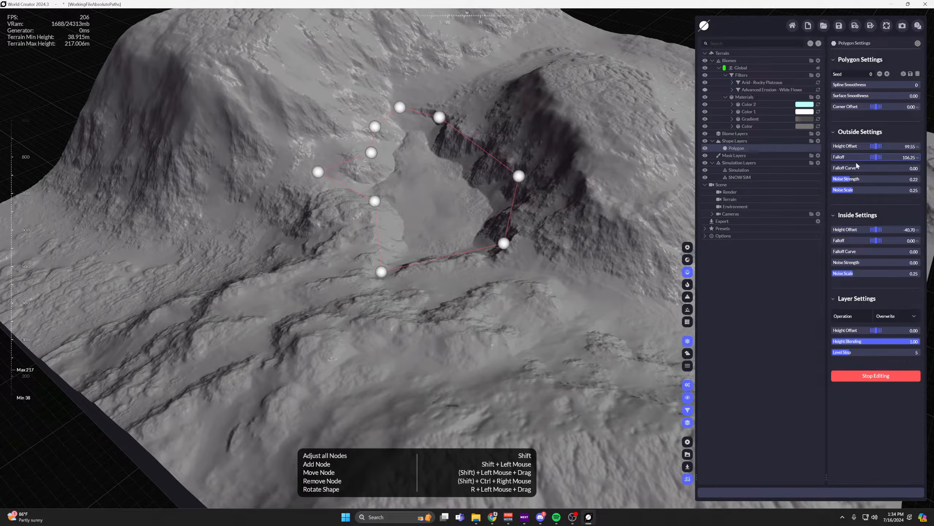
{"action": "middle_click_drag", "start_coordinate": [558, 136], "coordinate": [573, 144]}
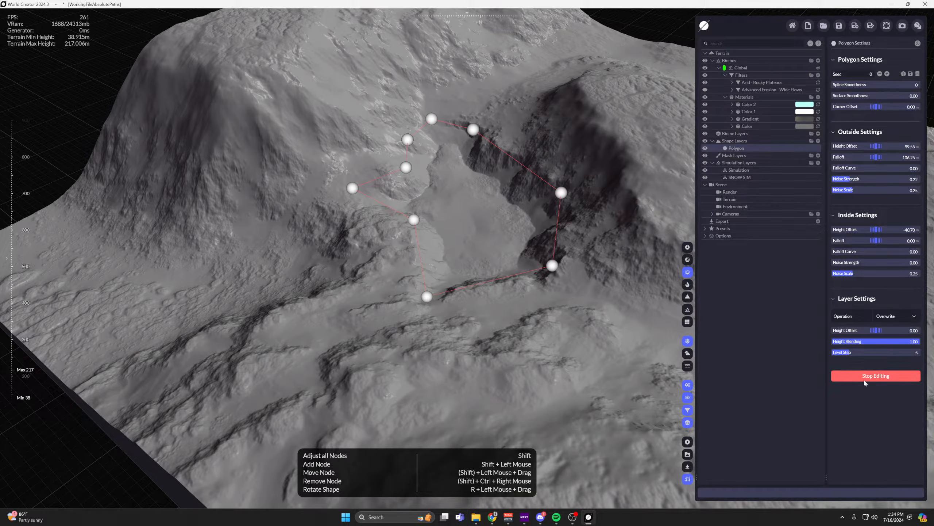
{"action": "left_click", "coordinate": [876, 376]}
Add a General Add/Set filter to the Global biome's filters.
{"action": "middle_click_drag", "start_coordinate": [532, 190], "coordinate": [534, 233]}
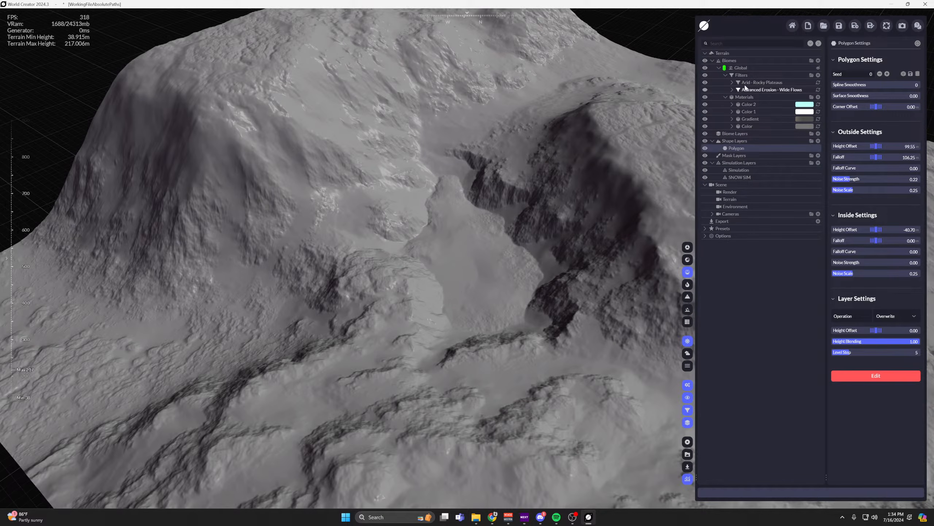
{"action": "left_click", "coordinate": [818, 75]}
{"action": "mouse_move", "coordinate": [756, 92]}
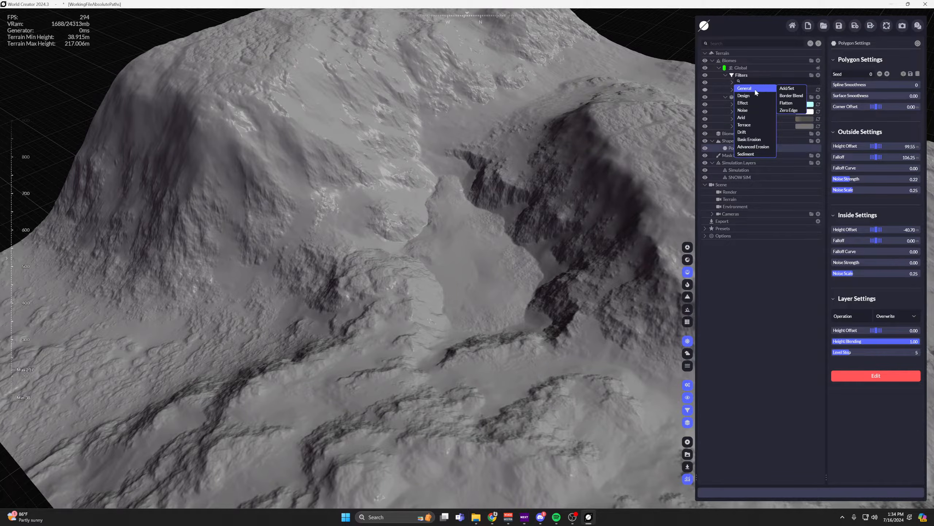
{"action": "left_click", "coordinate": [786, 88]}
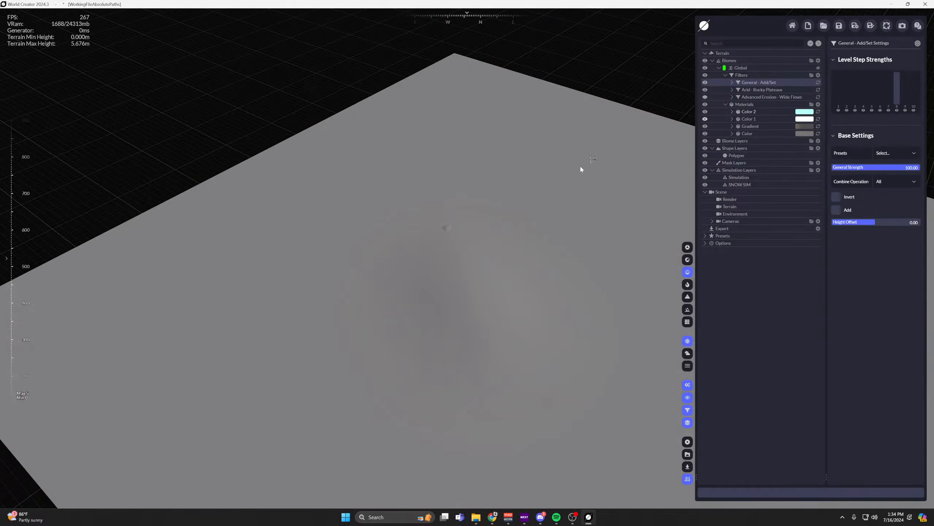
Raise the General Add/Set filter's level step strengths to full for levels 2 through 10.
{"action": "left_click", "coordinate": [732, 82]}
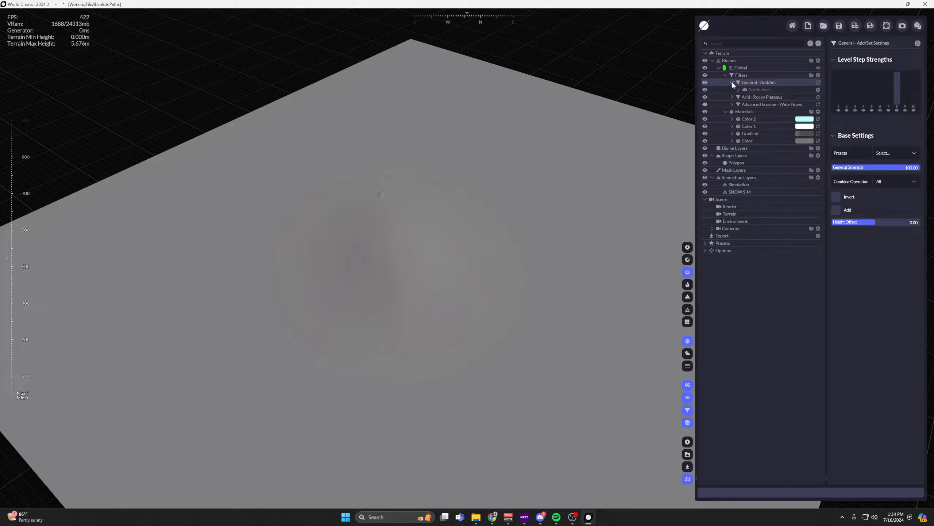
{"action": "mouse_move", "coordinate": [898, 82]}
{"action": "left_mouse_down"}
{"action": "mouse_move", "coordinate": [897, 134]}
{"action": "mouse_move", "coordinate": [914, 70]}
{"action": "left_mouse_up"}
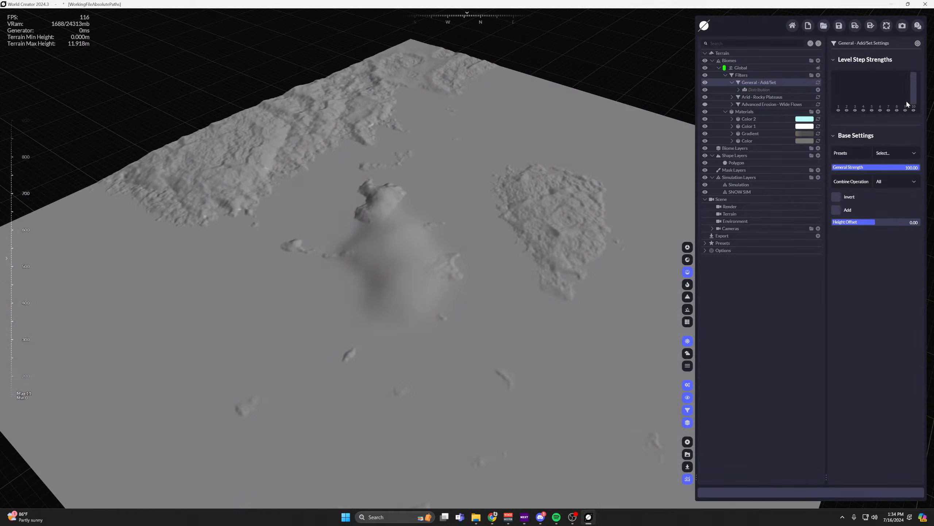
{"action": "mouse_move", "coordinate": [905, 102]}
{"action": "left_mouse_down"}
{"action": "mouse_move", "coordinate": [905, 48]}
{"action": "mouse_move", "coordinate": [906, 115]}
{"action": "left_mouse_up"}
{"action": "mouse_move", "coordinate": [848, 101]}
{"action": "left_mouse_down"}
{"action": "mouse_move", "coordinate": [846, 40]}
{"action": "mouse_move", "coordinate": [849, 120]}
{"action": "mouse_move", "coordinate": [856, 61]}
{"action": "mouse_move", "coordinate": [898, 75]}
{"action": "mouse_move", "coordinate": [906, 65]}
{"action": "left_mouse_up"}
{"action": "left_click", "coordinate": [863, 85]}
{"action": "left_click_drag", "start_coordinate": [913, 100], "coordinate": [914, 67]}
{"action": "left_click_drag", "start_coordinate": [848, 97], "coordinate": [839, 58]}
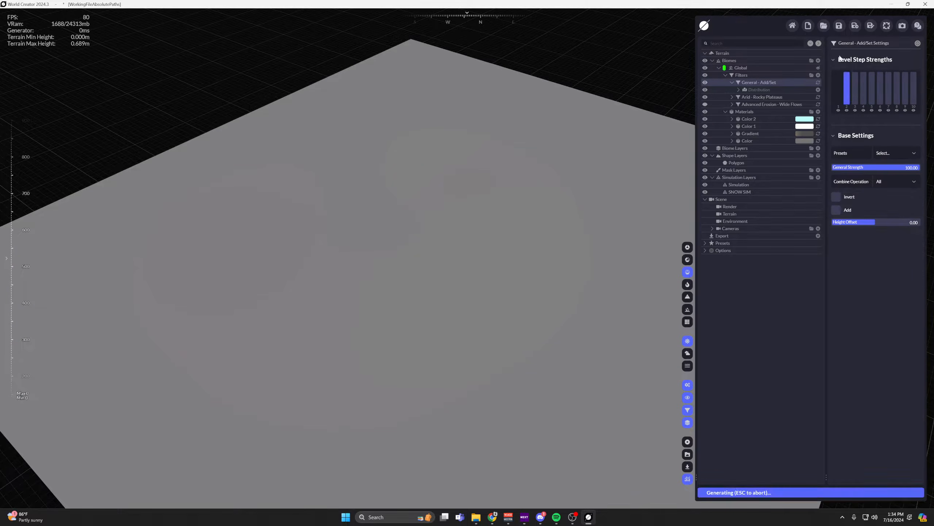
Add a polygon layer distribution to the General Add/Set filter and assign the Polygon shape layer to it.
{"action": "left_click", "coordinate": [818, 89]}
{"action": "mouse_move", "coordinate": [774, 113]}
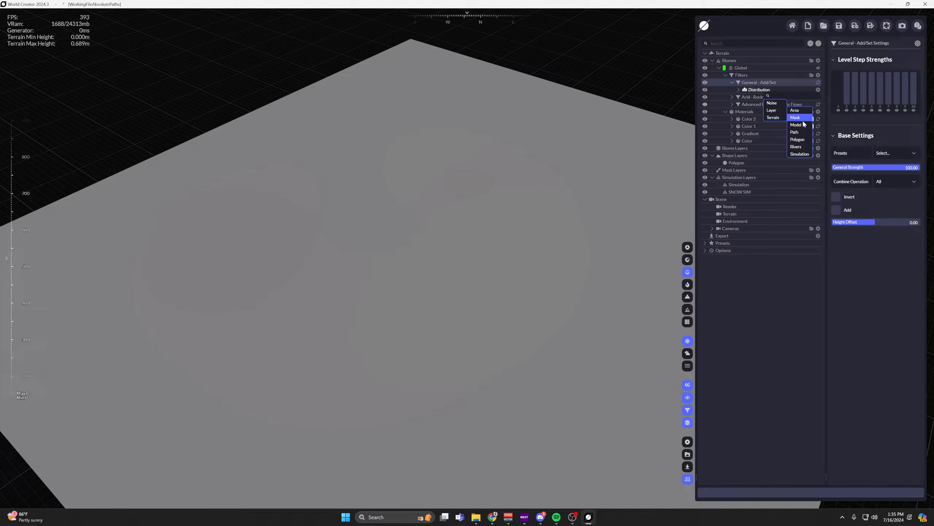
{"action": "left_click", "coordinate": [796, 139]}
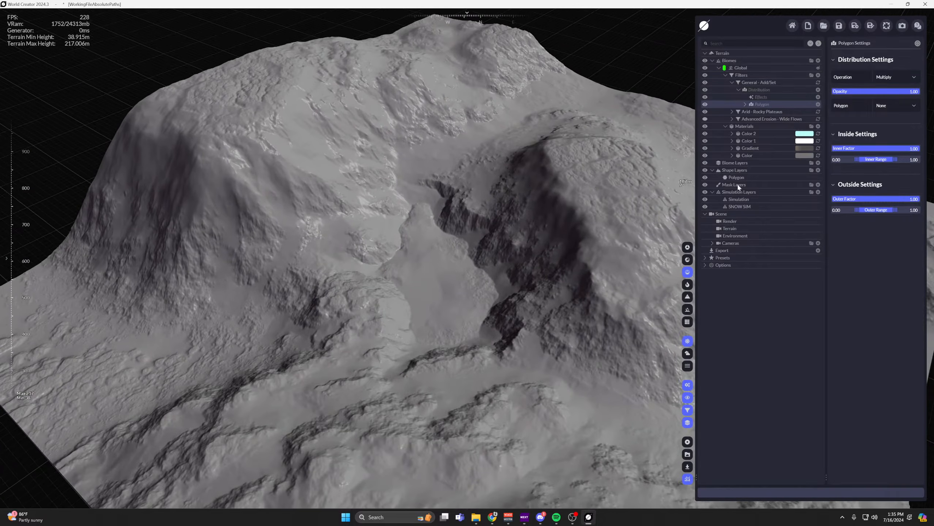
{"action": "left_click", "coordinate": [897, 106]}
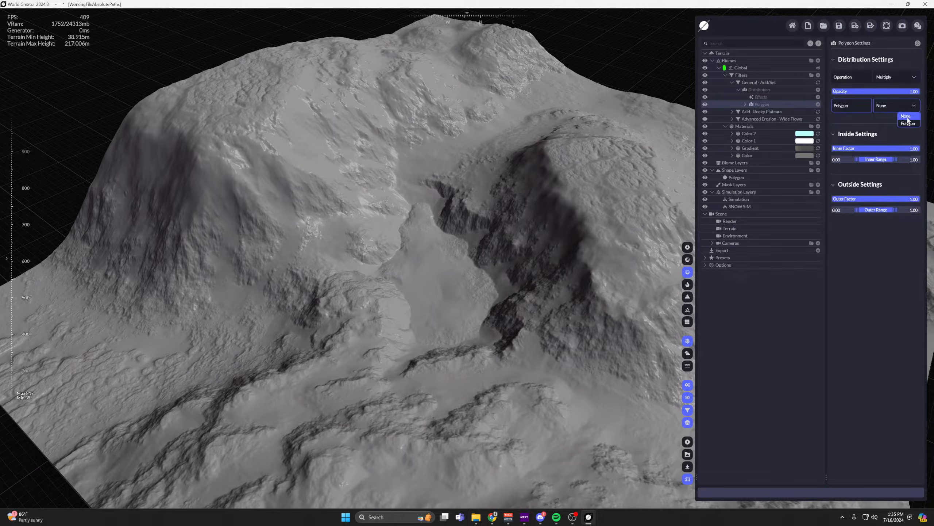
{"action": "left_click", "coordinate": [908, 120]}
{"action": "left_click_drag", "start_coordinate": [643, 152], "coordinate": [538, 120]}
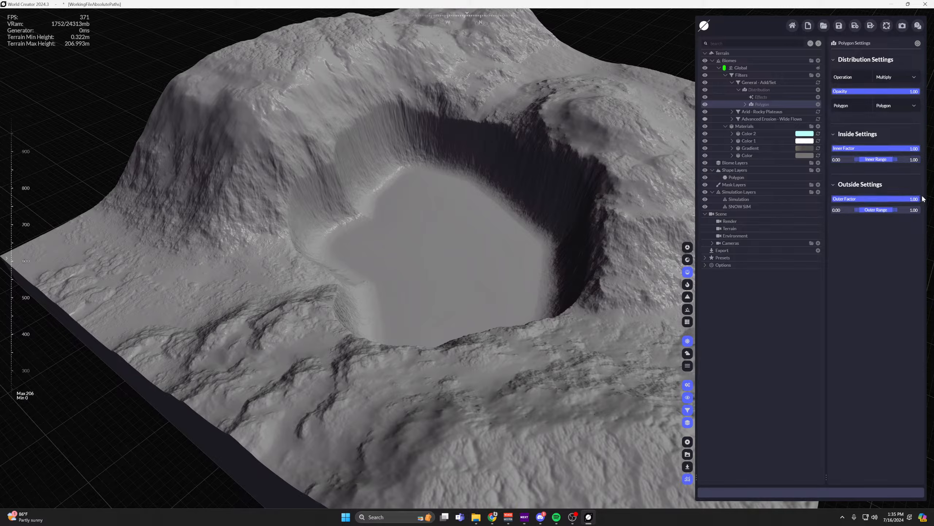
Set the filter's polygon distribution to an Inner Range of 0.50 to 1.00 and an Outer Factor of 0.06.
{"action": "left_click_drag", "start_coordinate": [883, 200], "coordinate": [831, 201]}
{"action": "left_click_drag", "start_coordinate": [892, 158], "coordinate": [920, 148]}
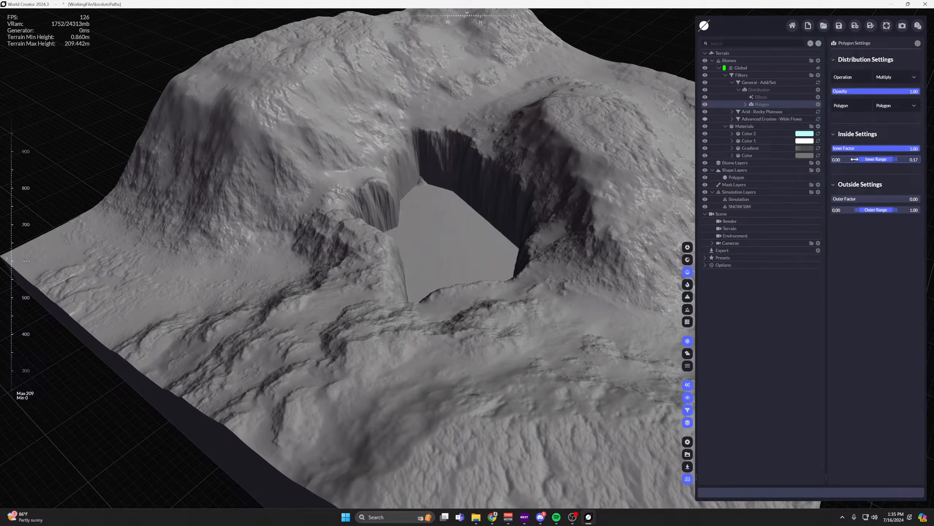
{"action": "left_click_drag", "start_coordinate": [856, 160], "coordinate": [897, 160]}
{"action": "left_click_drag", "start_coordinate": [875, 199], "coordinate": [920, 199]}
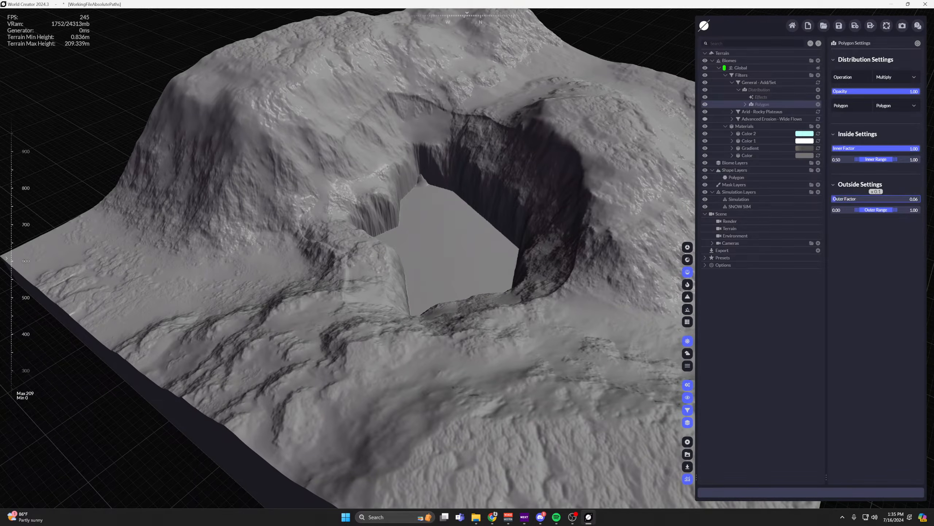
{"action": "middle_click_drag", "start_coordinate": [550, 176], "coordinate": [520, 186]}
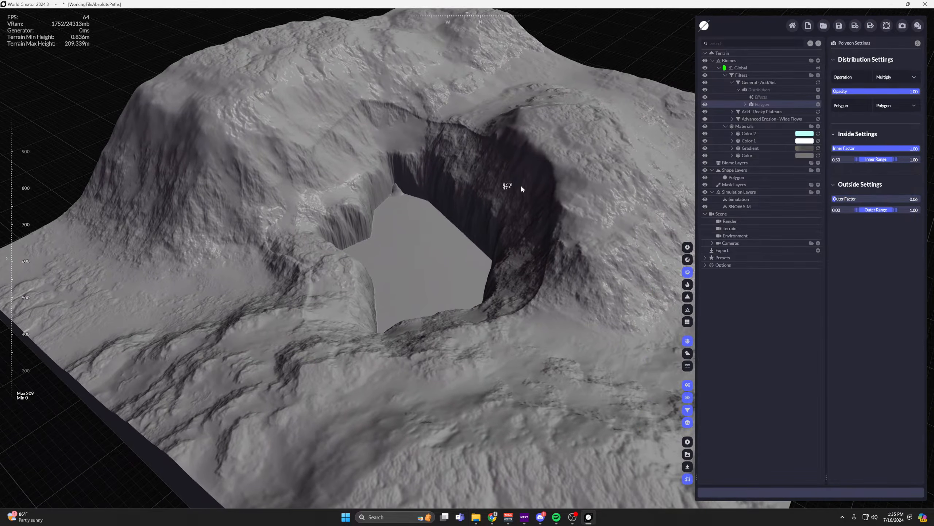
Set the Polygon shape layer's Inside Height Offset to 11.20.
{"action": "left_click", "coordinate": [741, 178]}
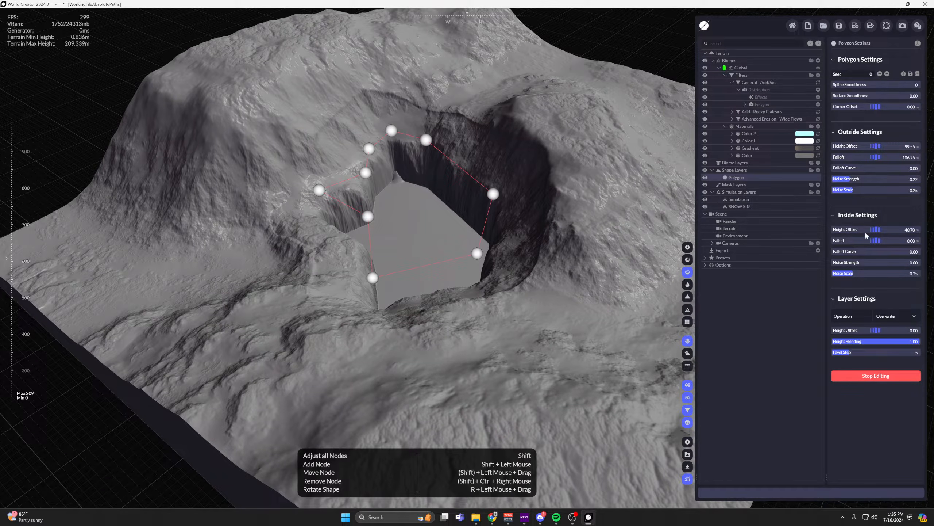
{"action": "left_click_drag", "start_coordinate": [866, 230], "coordinate": [914, 229]}
{"action": "middle_click_drag", "start_coordinate": [517, 174], "coordinate": [556, 188]}
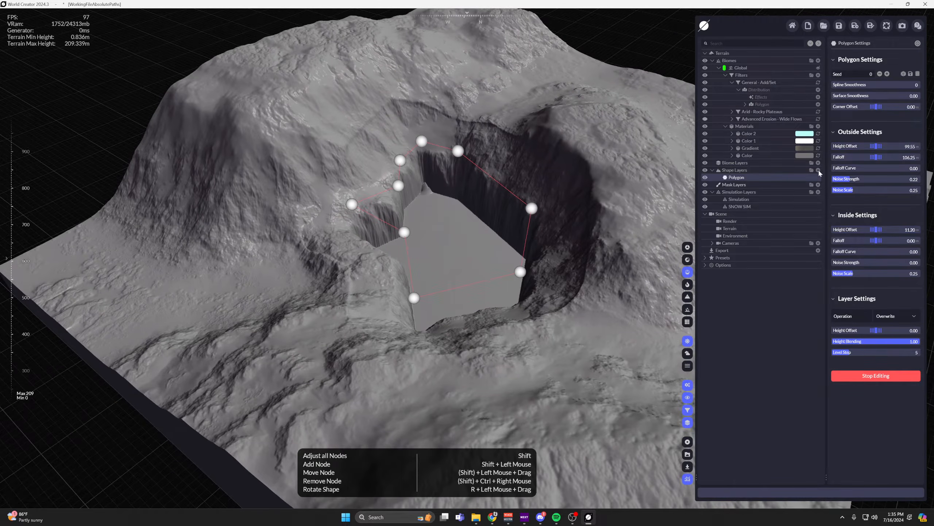
Set the General Add/Set filter's Height Offset to 46.94 and inspect the basin floor.
{"action": "left_click", "coordinate": [759, 82]}
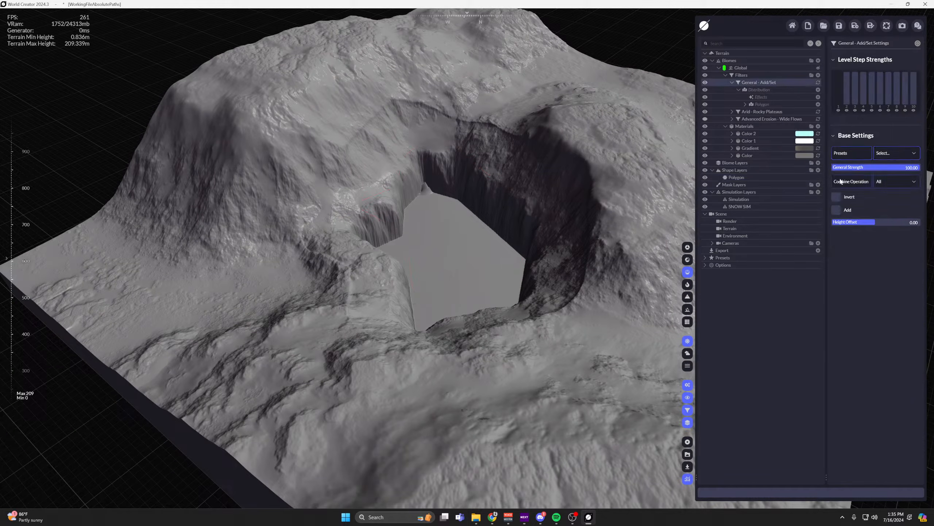
{"action": "left_click_drag", "start_coordinate": [872, 223], "coordinate": [906, 224]}
{"action": "scroll", "coordinate": [529, 206], "scroll_direction": "up", "scroll_amount": 3}
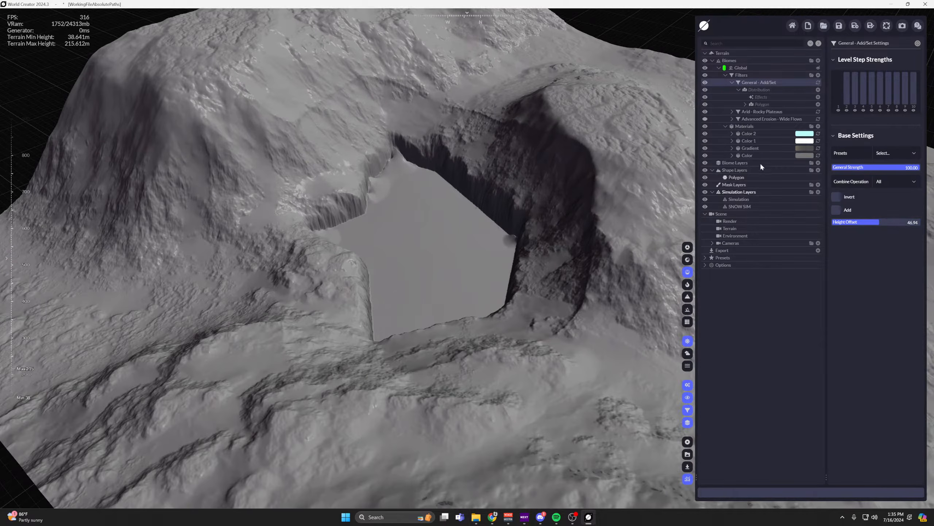
{"action": "scroll", "coordinate": [517, 160], "scroll_direction": "up", "scroll_amount": 2}
{"action": "middle_click_drag", "start_coordinate": [518, 159], "coordinate": [623, 140]}
{"action": "middle_click_drag", "start_coordinate": [487, 94], "coordinate": [516, 117]}
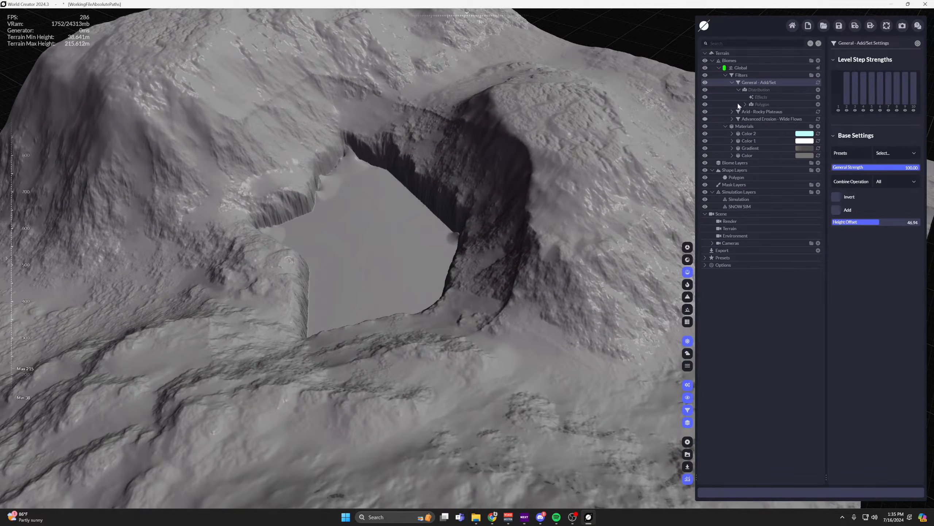
Replace the General Add/Set filter in the Global biome with an Effect Denoise filter.
{"action": "key", "text": "Delete"}
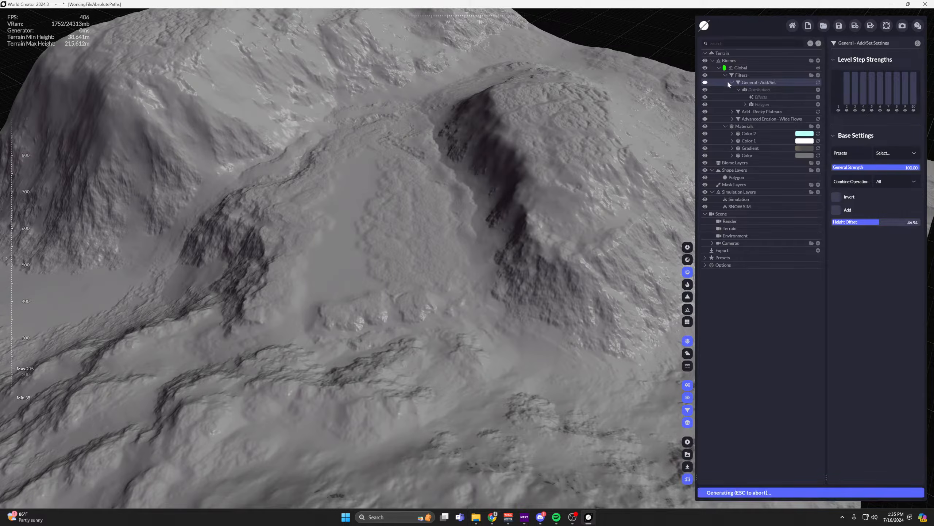
{"action": "left_click", "coordinate": [818, 75]}
{"action": "mouse_move", "coordinate": [749, 104]}
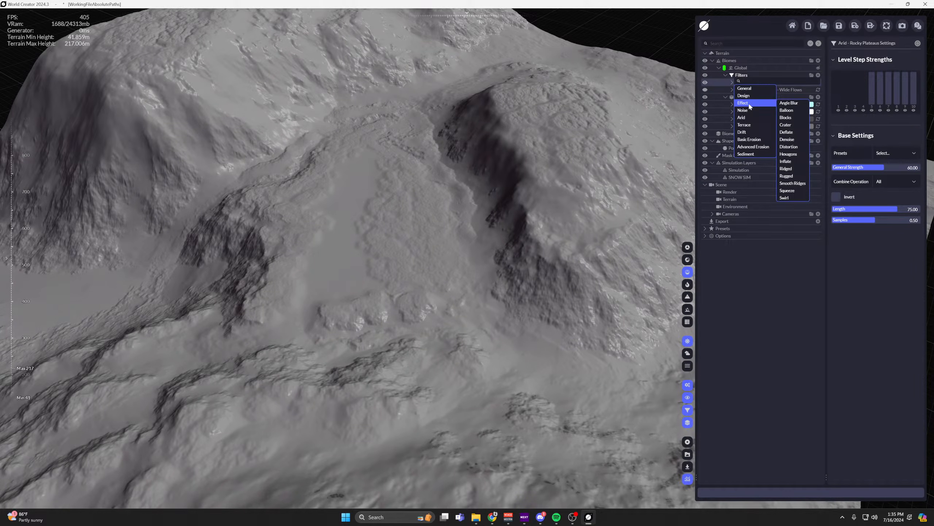
{"action": "left_click", "coordinate": [787, 139]}
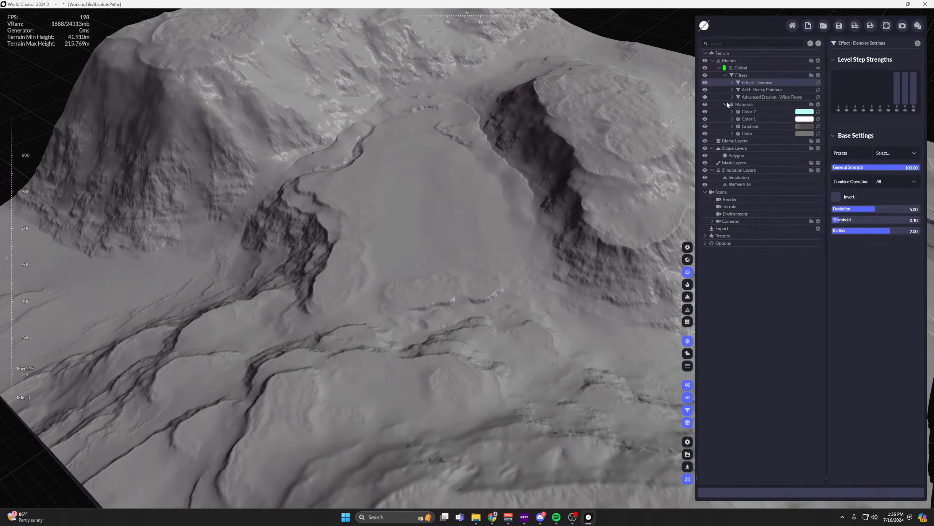
Restrict the Denoise filter with a polygon layer distribution that uses the Polygon shape layer.
{"action": "left_click", "coordinate": [732, 82]}
{"action": "left_click", "coordinate": [818, 90]}
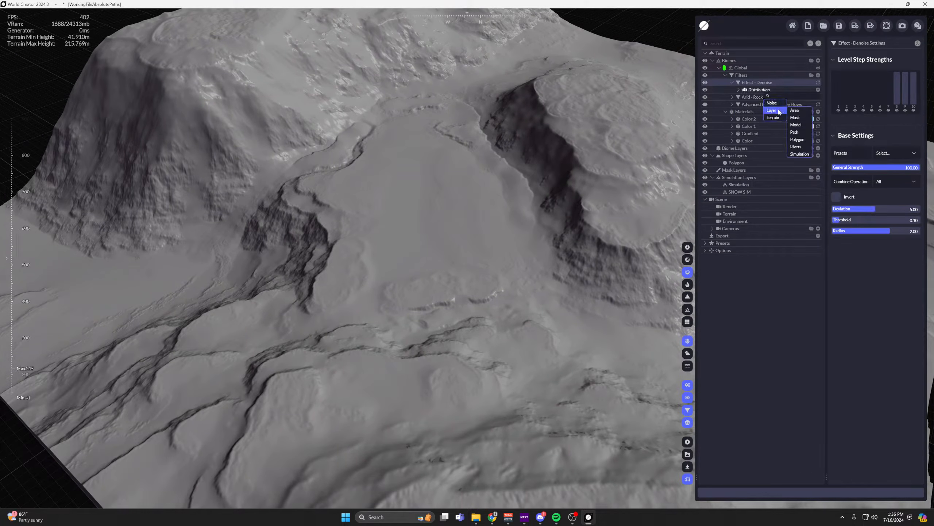
{"action": "left_click", "coordinate": [805, 141]}
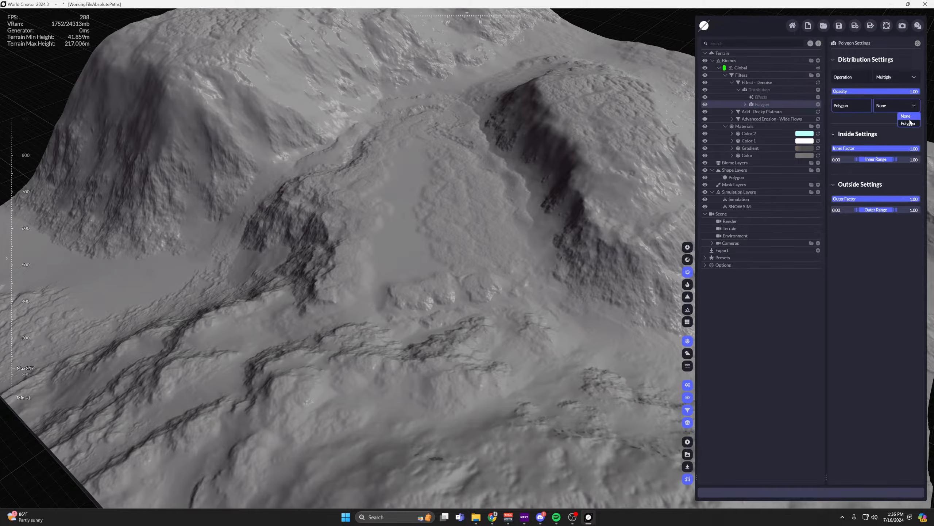
{"action": "left_click", "coordinate": [908, 123]}
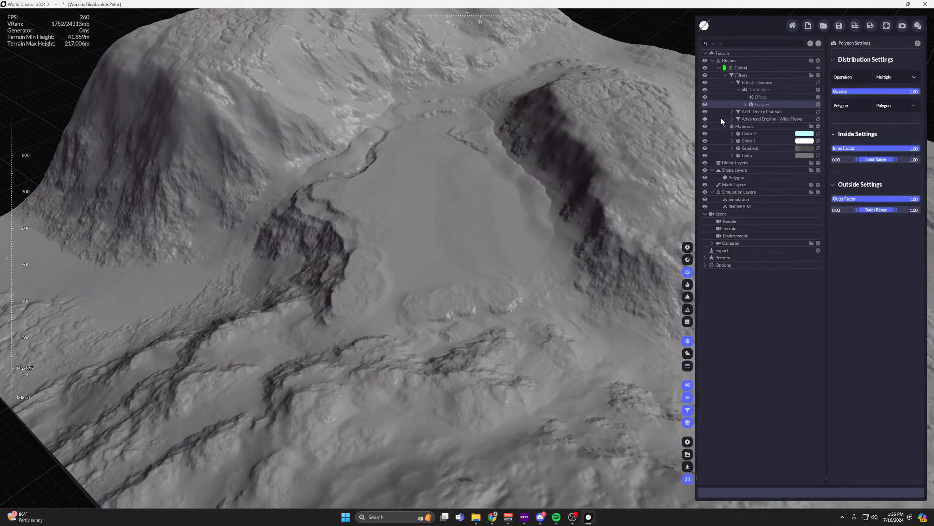
Set the Polygon shape layer's Outside Height Offset to 31.10 and display the terrain with its materials.
{"action": "left_click", "coordinate": [736, 178]}
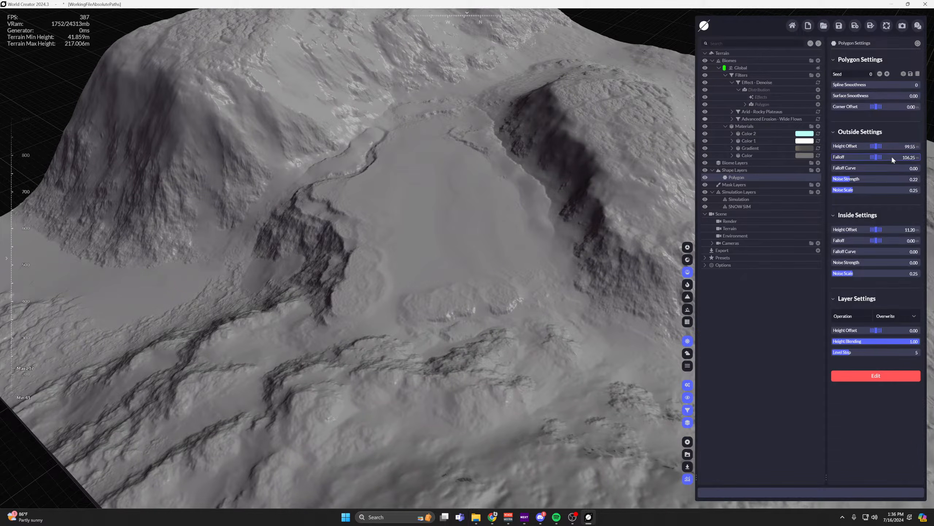
{"action": "left_click_drag", "start_coordinate": [877, 146], "coordinate": [846, 146]}
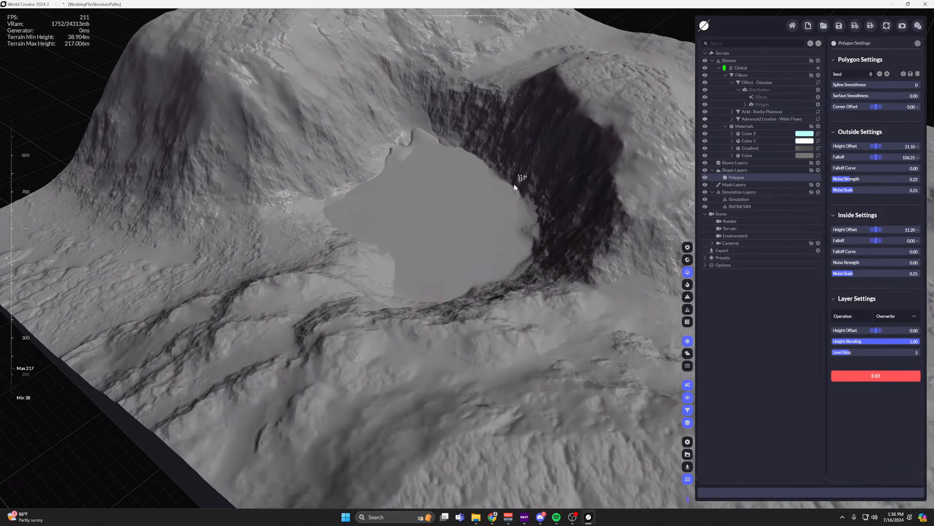
{"action": "middle_click_drag", "start_coordinate": [514, 184], "coordinate": [482, 227]}
{"action": "left_click", "coordinate": [687, 260]}
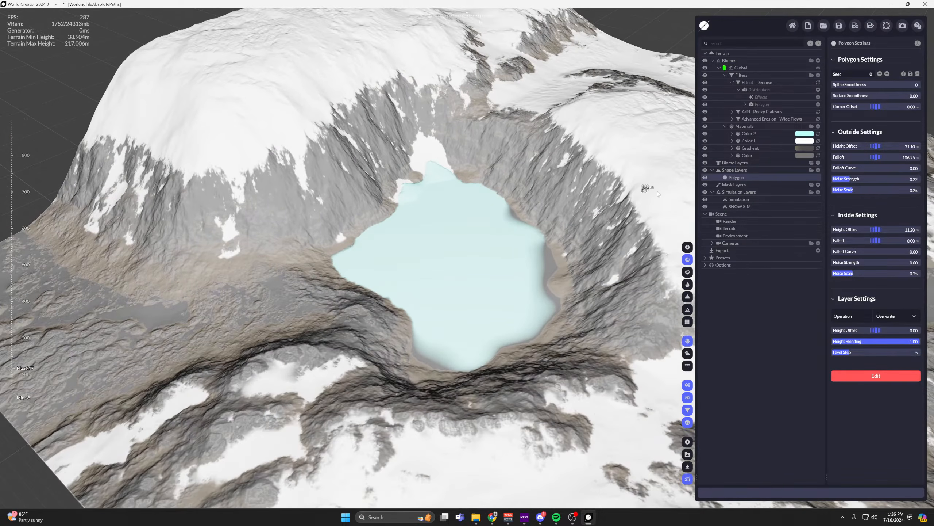
Add a polygon layer distribution to the Color 2 material and set its operation to Add.
{"action": "left_click", "coordinate": [749, 133]}
{"action": "left_click", "coordinate": [732, 133]}
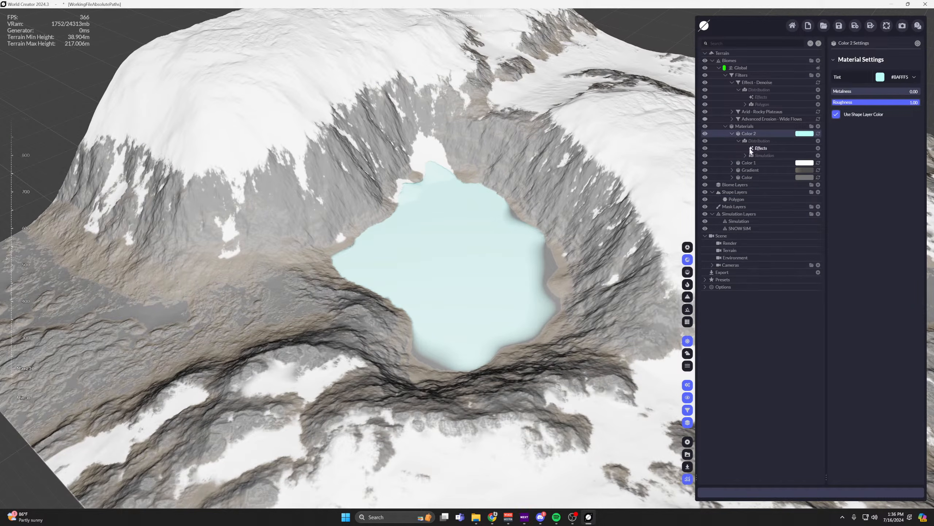
{"action": "middle_click_drag", "start_coordinate": [463, 181], "coordinate": [450, 189]}
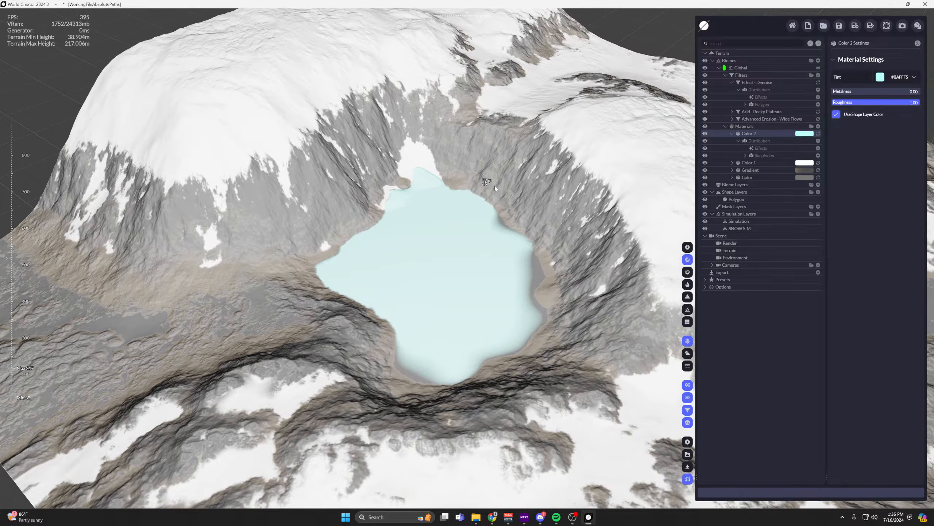
{"action": "left_click", "coordinate": [759, 141]}
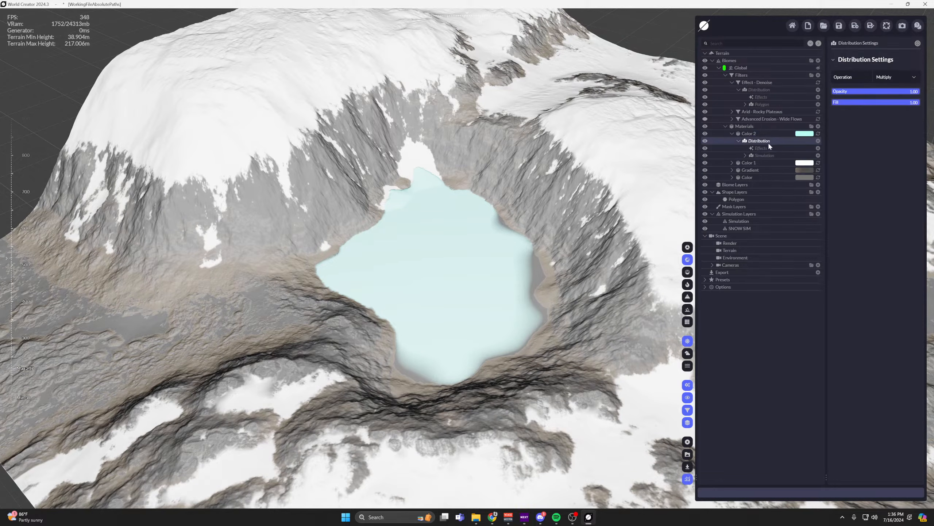
{"action": "left_click", "coordinate": [818, 141]}
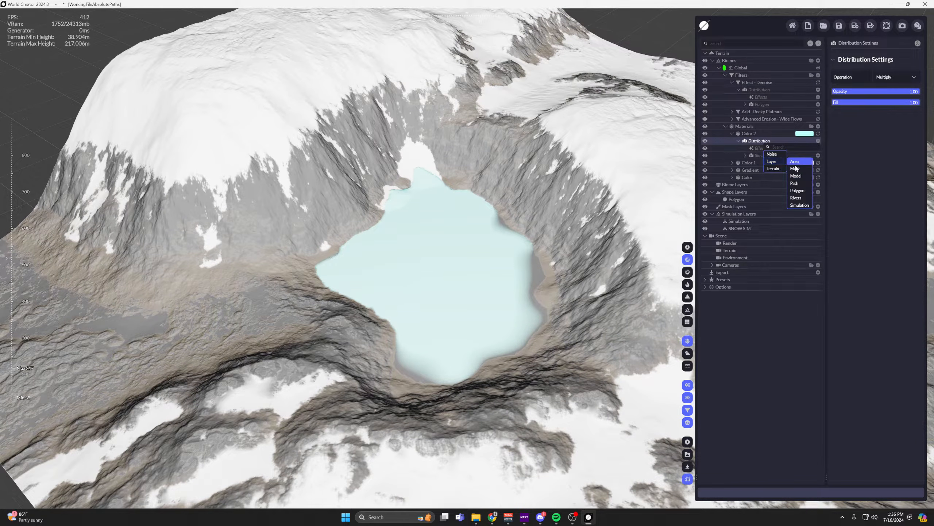
{"action": "left_click", "coordinate": [798, 190]}
{"action": "middle_click_drag", "start_coordinate": [667, 200], "coordinate": [500, 187]}
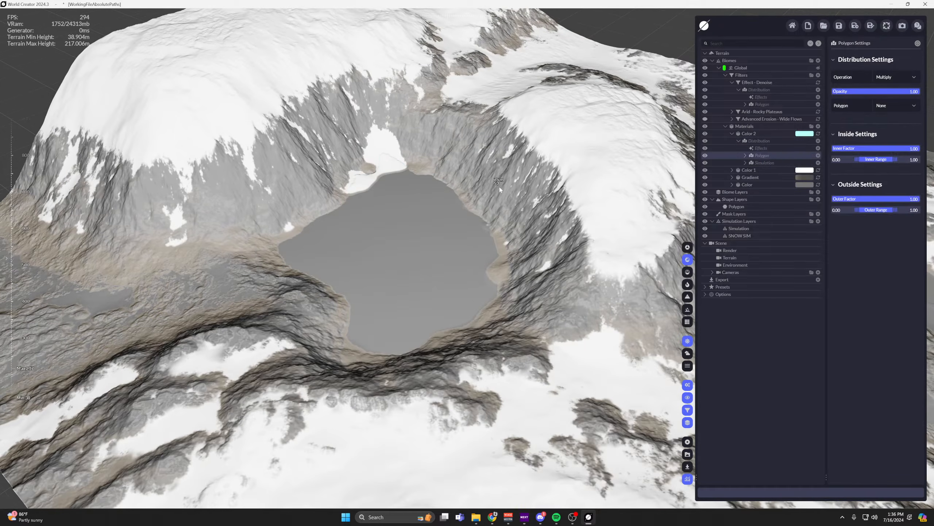
{"action": "left_click", "coordinate": [897, 77]}
{"action": "left_click", "coordinate": [904, 95]}
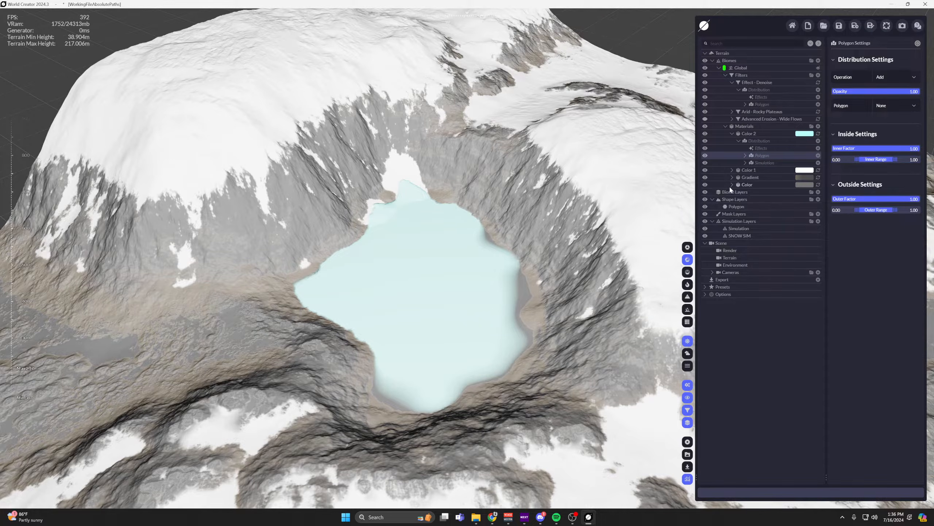
Hide Color 2's Simulation distribution and assign the Polygon shape layer to its polygon distribution.
{"action": "left_click", "coordinate": [704, 162]}
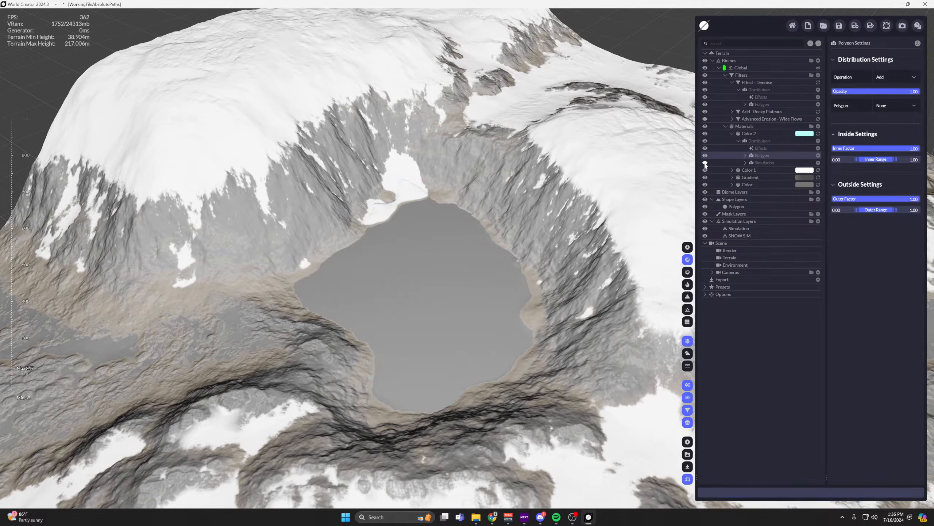
{"action": "left_click", "coordinate": [768, 172]}
{"action": "left_click", "coordinate": [766, 164]}
{"action": "left_click", "coordinate": [769, 158]}
{"action": "left_click", "coordinate": [898, 105]}
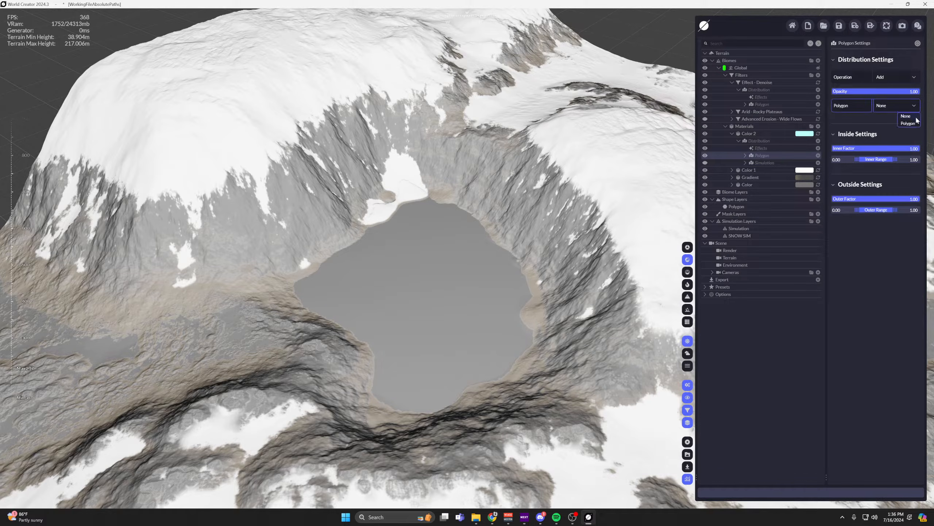
{"action": "left_click", "coordinate": [907, 121]}
Set the Outer Factor of Color 2's polygon distribution to 0.00 and inspect the lake's edge up close.
{"action": "middle_click_drag", "start_coordinate": [511, 165], "coordinate": [498, 144]}
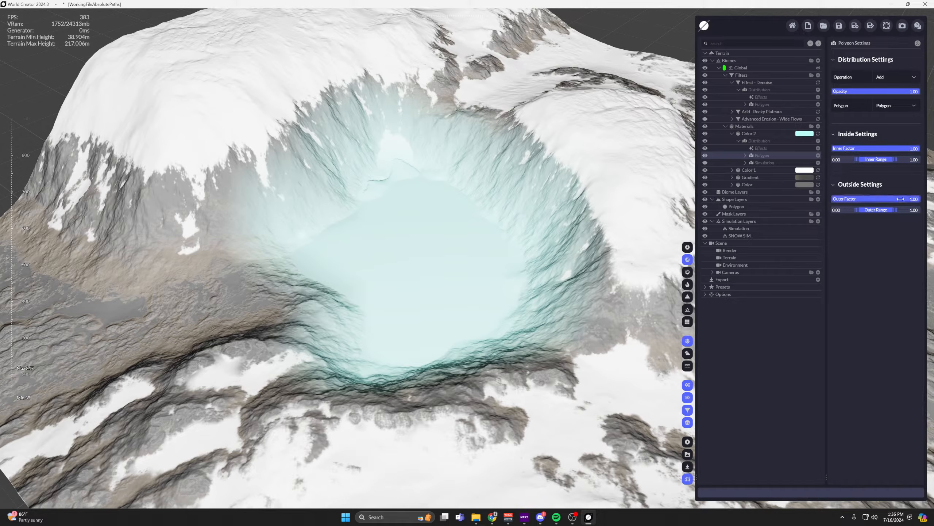
{"action": "left_click_drag", "start_coordinate": [875, 199], "coordinate": [832, 199]}
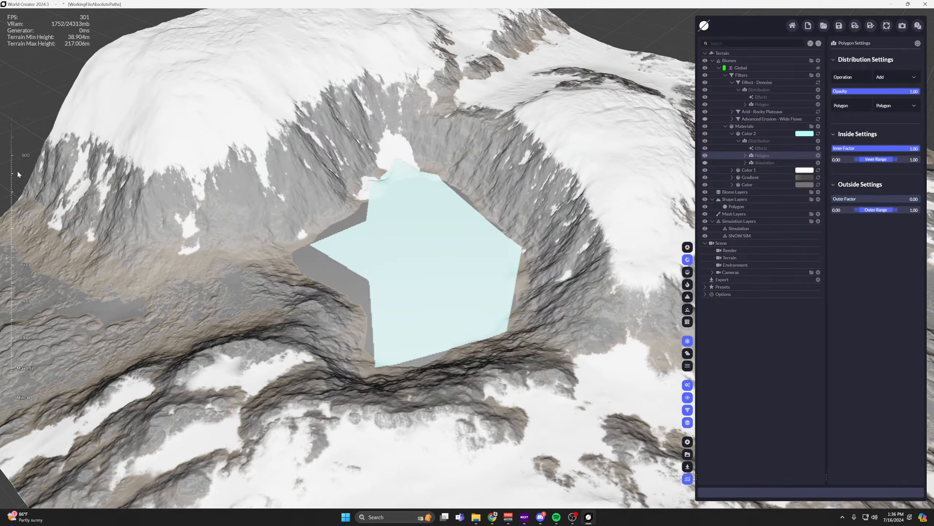
{"action": "scroll", "coordinate": [463, 202], "scroll_direction": "up", "scroll_amount": 4}
{"action": "middle_click_drag", "start_coordinate": [465, 200], "coordinate": [430, 258]}
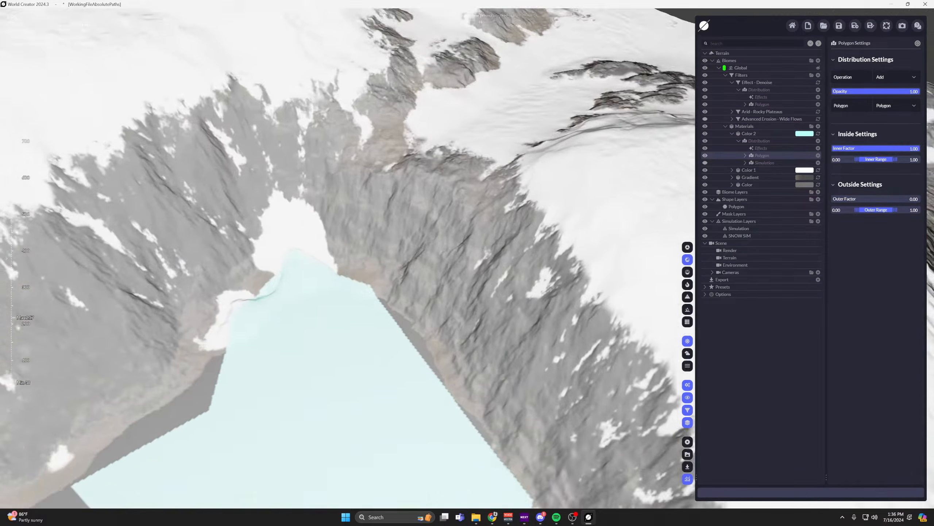
Set the Outer Factor of Color 2's polygon distribution to 0.20 with the Inner Factor at 1.00.
{"action": "right_click_drag", "start_coordinate": [431, 257], "coordinate": [437, 263]}
{"action": "scroll", "coordinate": [435, 262], "scroll_direction": "down", "scroll_amount": 5}
{"action": "middle_click_drag", "start_coordinate": [433, 260], "coordinate": [474, 225]}
{"action": "scroll", "coordinate": [475, 225], "scroll_direction": "up", "scroll_amount": 4}
{"action": "right_click_drag", "start_coordinate": [475, 225], "coordinate": [496, 290]}
{"action": "scroll", "coordinate": [496, 289], "scroll_direction": "down", "scroll_amount": 3}
{"action": "middle_click_drag", "start_coordinate": [496, 290], "coordinate": [485, 208]}
{"action": "left_click_drag", "start_coordinate": [892, 200], "coordinate": [906, 199]}
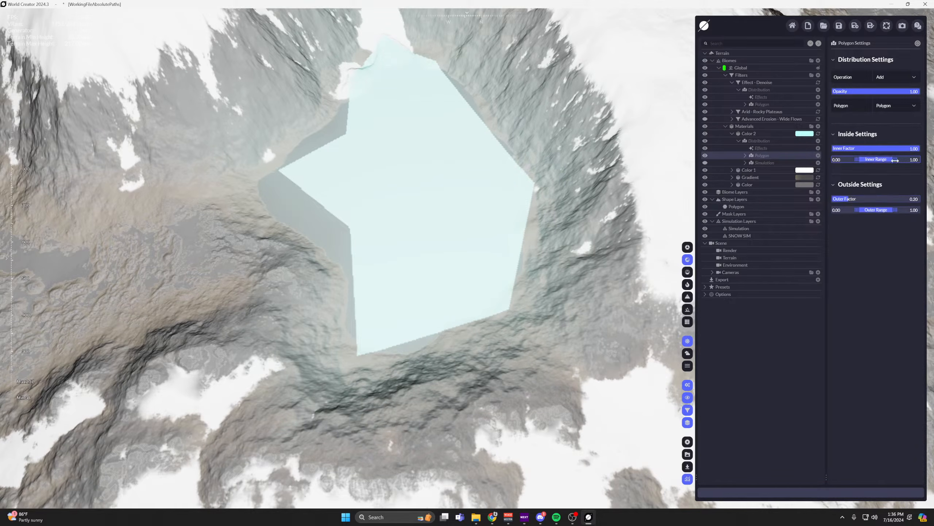
{"action": "left_click_drag", "start_coordinate": [895, 149], "coordinate": [920, 148]}
Examine how the Color 2 material blends across the lake polygon's edges and the surrounding slopes.
{"action": "scroll", "coordinate": [437, 190], "scroll_direction": "down", "scroll_amount": 1}
{"action": "scroll", "coordinate": [443, 206], "scroll_direction": "up", "scroll_amount": 4}
{"action": "right_click_drag", "start_coordinate": [494, 269], "coordinate": [465, 283]}
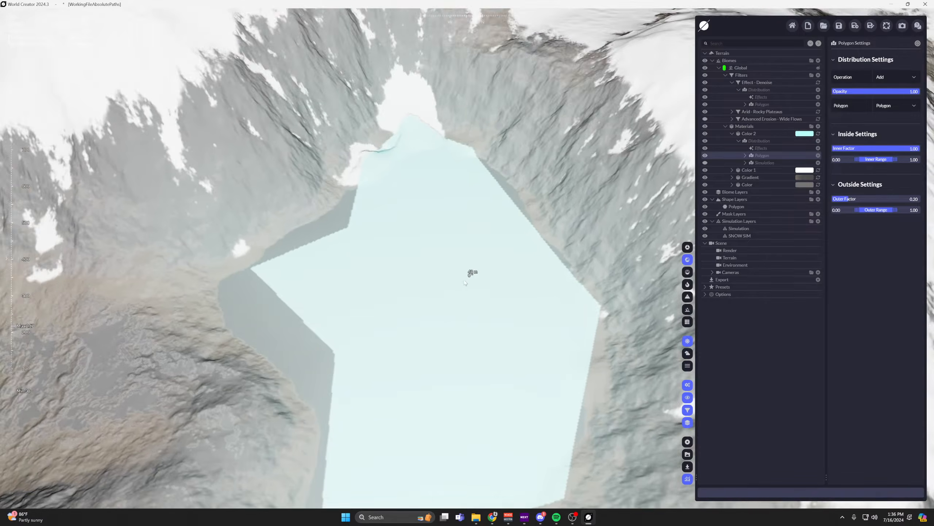
{"action": "scroll", "coordinate": [465, 281], "scroll_direction": "down", "scroll_amount": 4}
{"action": "middle_click_drag", "start_coordinate": [464, 280], "coordinate": [458, 136]}
{"action": "scroll", "coordinate": [459, 136], "scroll_direction": "up", "scroll_amount": 2}
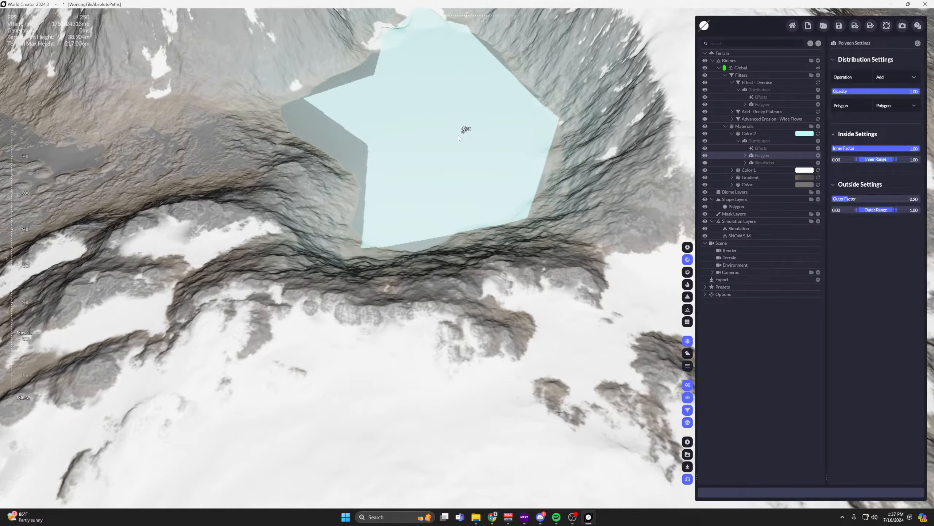
{"action": "scroll", "coordinate": [459, 121], "scroll_direction": "down", "scroll_amount": 4}
{"action": "middle_click_drag", "start_coordinate": [554, 103], "coordinate": [573, 162]}
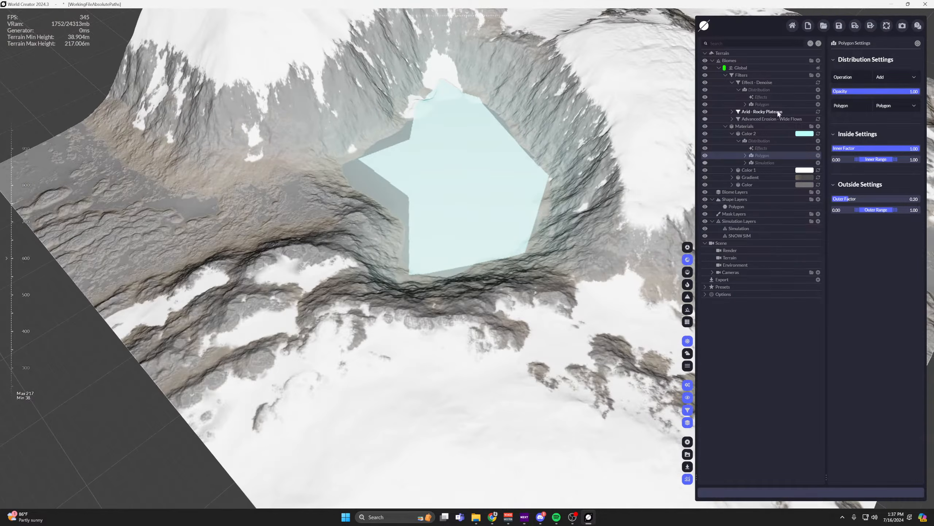
Delete the Effect - Denoise filter and Color 2's polygon distribution, and show Color 2's Simulation distribution again.
{"action": "key", "text": "Delete"}
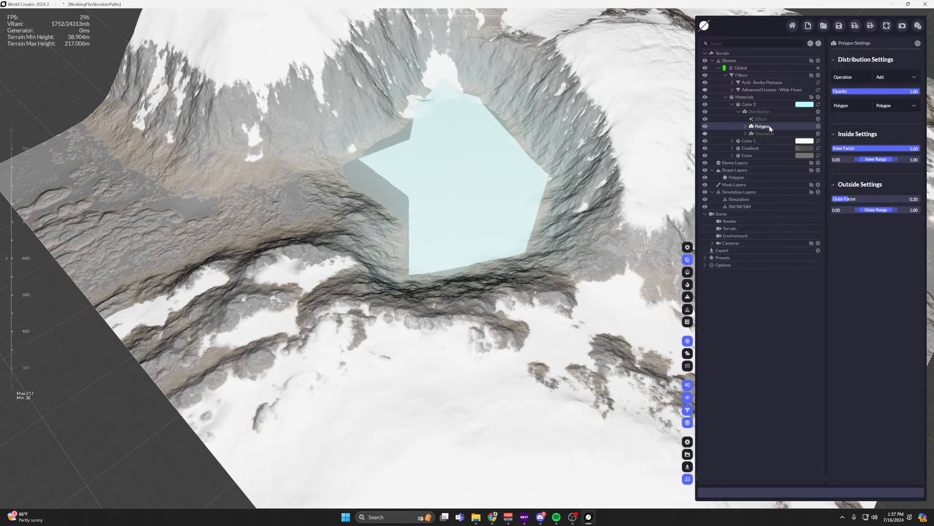
{"action": "key", "text": "Delete"}
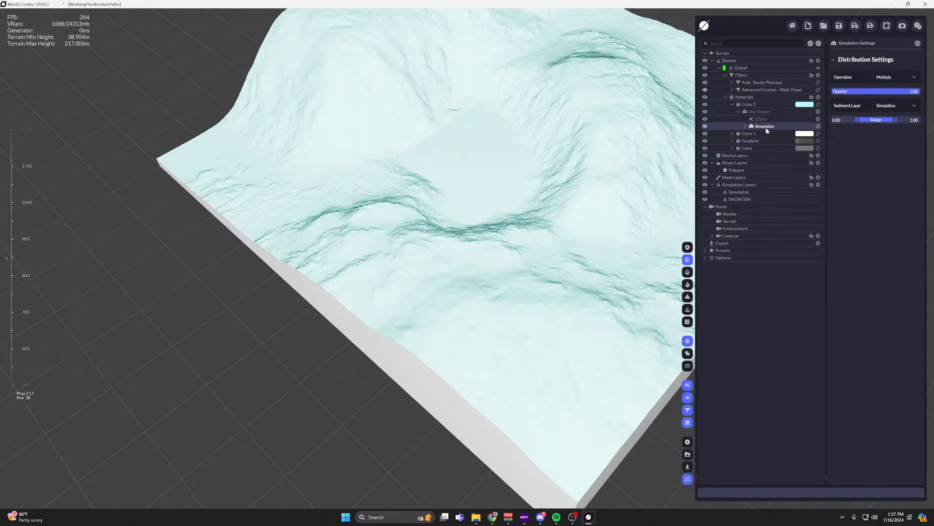
{"action": "left_click", "coordinate": [706, 127]}
{"action": "right_click_drag", "start_coordinate": [625, 202], "coordinate": [645, 175]}
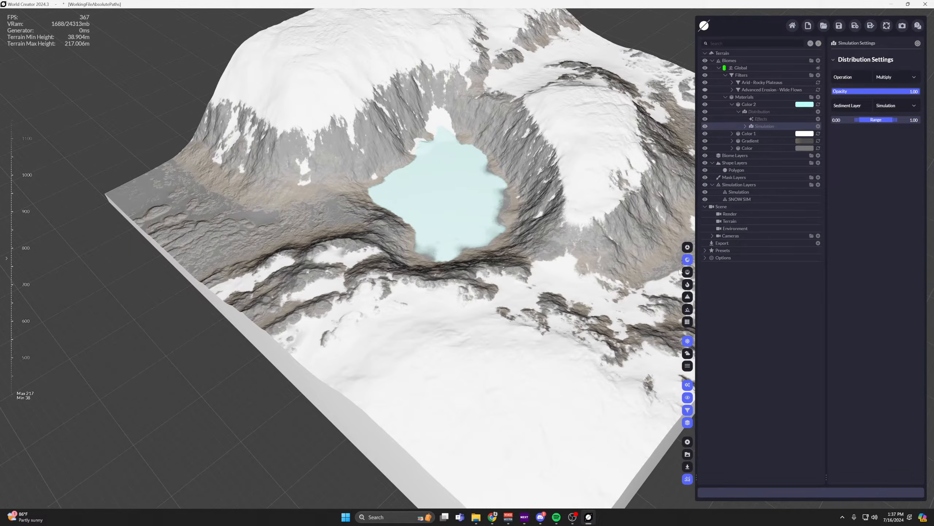
Display the terrain without materials and remove the Polygon shape layer.
{"action": "left_click", "coordinate": [688, 247]}
{"action": "left_click", "coordinate": [687, 271]}
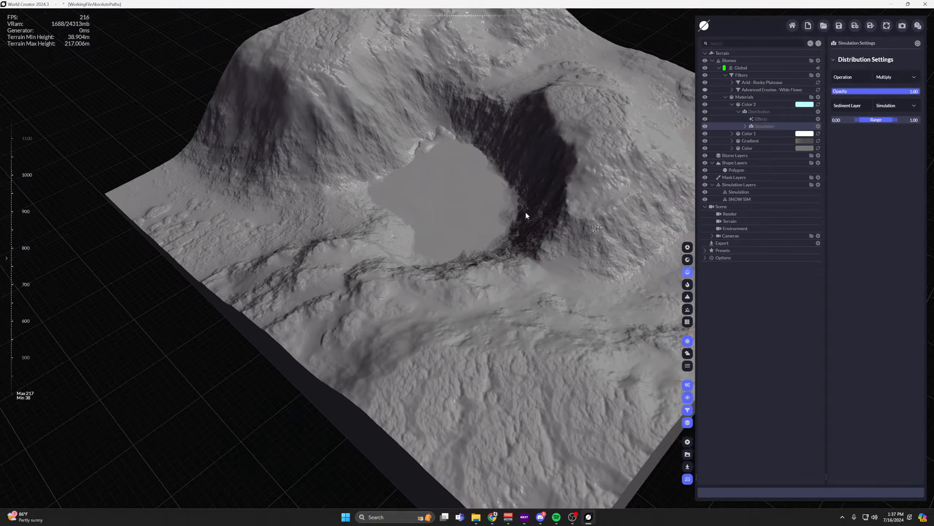
{"action": "middle_click_drag", "start_coordinate": [526, 216], "coordinate": [558, 229]}
{"action": "left_click", "coordinate": [738, 170]}
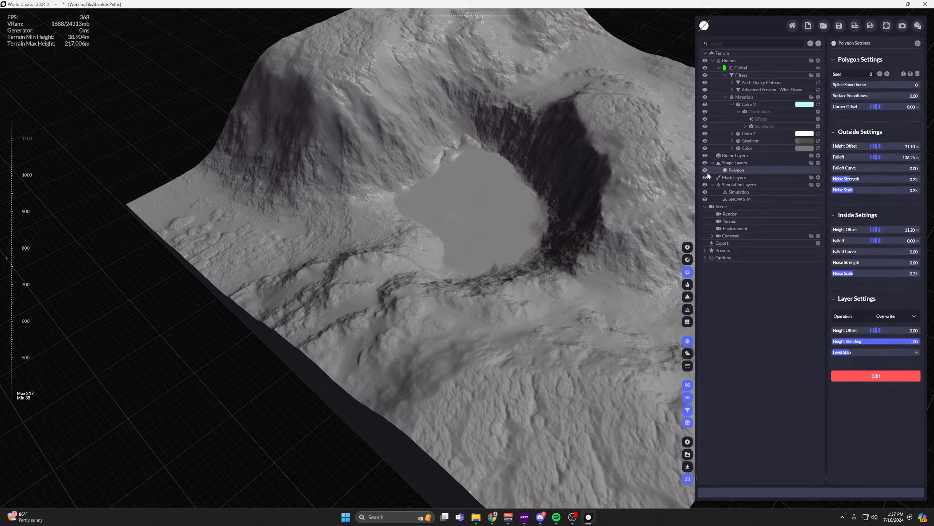
{"action": "left_click", "coordinate": [705, 170]}
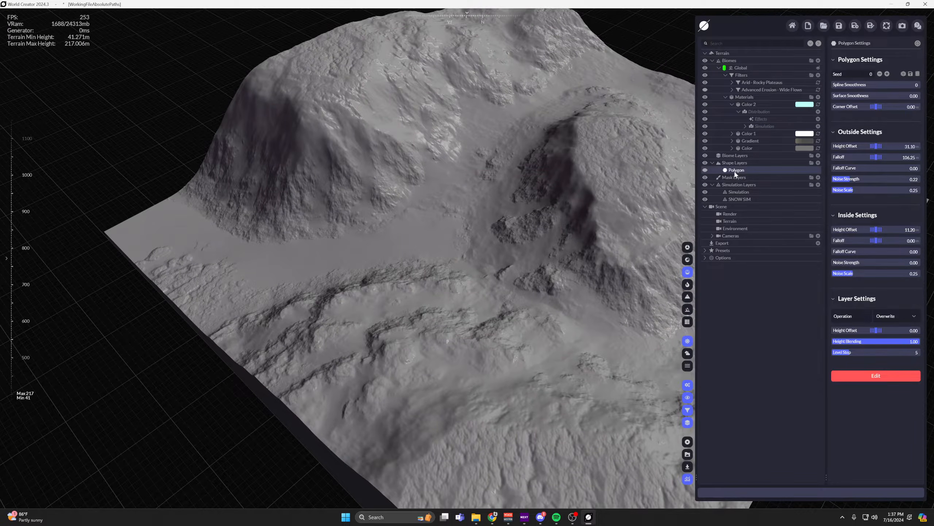
{"action": "left_click", "coordinate": [713, 163]}
Move the Simulation layer's area onto the mountain slope at about X 435, Y 683, and preview the fluid with materials.
{"action": "left_click", "coordinate": [739, 185]}
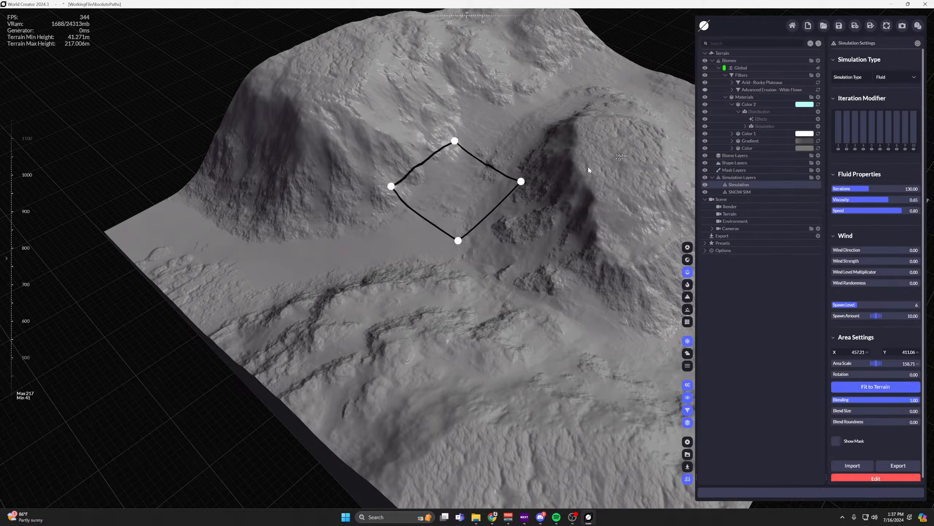
{"action": "left_click_drag", "start_coordinate": [478, 195], "coordinate": [619, 275]}
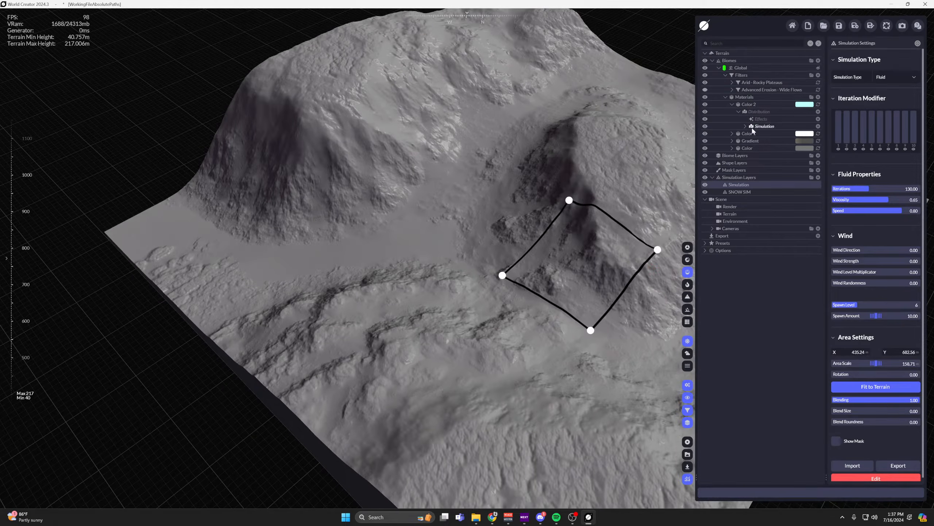
{"action": "left_click", "coordinate": [688, 259]}
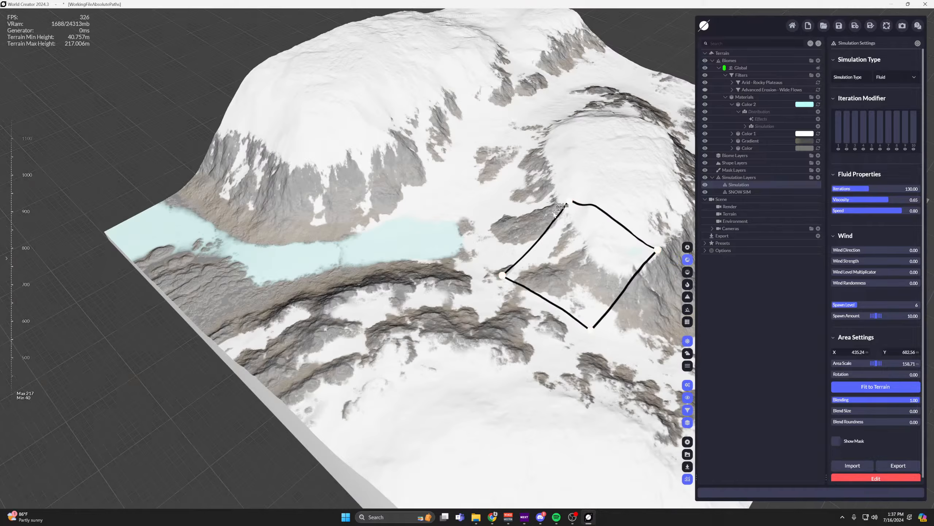
{"action": "scroll", "coordinate": [257, 175], "scroll_direction": "down", "scroll_amount": 2}
{"action": "mouse_move", "coordinate": [557, 208]}
{"action": "middle_mouse_down"}
{"action": "mouse_move", "coordinate": [258, 175]}
{"action": "mouse_move", "coordinate": [346, 212]}
{"action": "middle_mouse_up"}
{"action": "scroll", "coordinate": [390, 206], "scroll_direction": "up", "scroll_amount": 5}
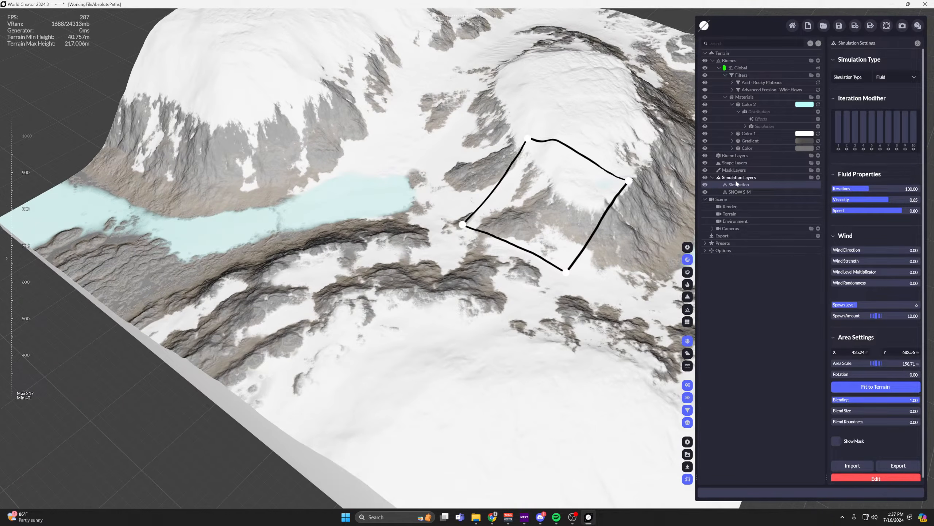
{"action": "left_click", "coordinate": [688, 271]}
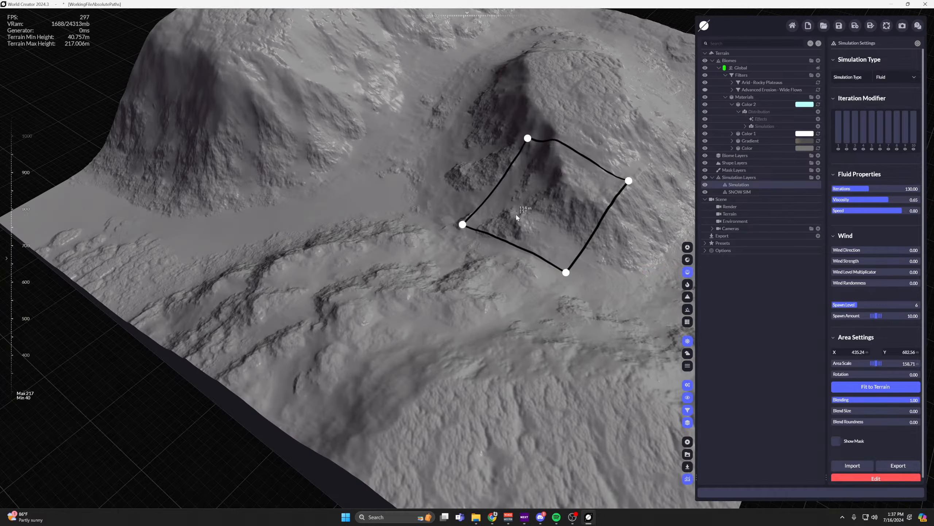
{"action": "scroll", "coordinate": [511, 219], "scroll_direction": "up", "scroll_amount": 3}
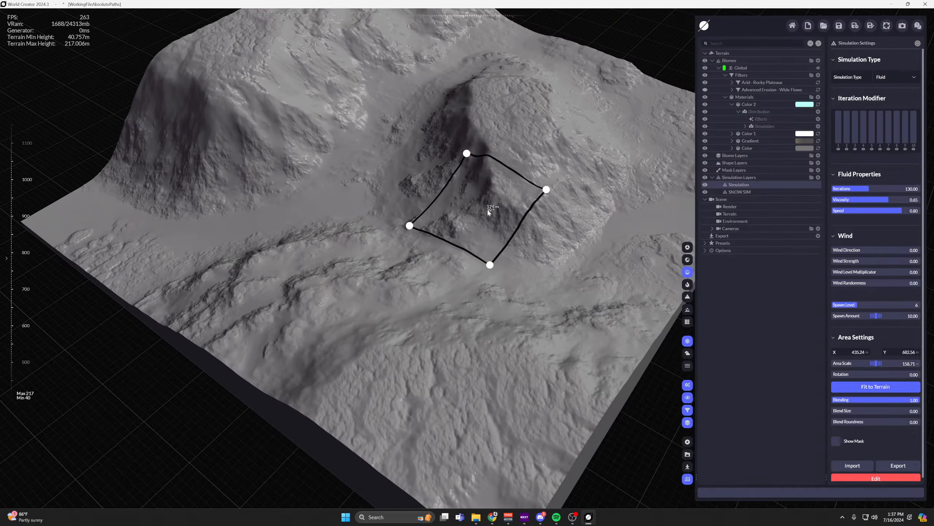
Rename the fluid-type Simulation layer as FLUID.
{"action": "double_click", "coordinate": [740, 185]}
{"action": "type", "text": "FLUID"}
{"action": "key", "text": "Return"}
Set FLUID's Spawn Amount to 36.60 and move its area to about X 367, Y 771 near the mountain's foot.
{"action": "scroll", "coordinate": [875, 405], "scroll_direction": "down", "scroll_amount": 1}
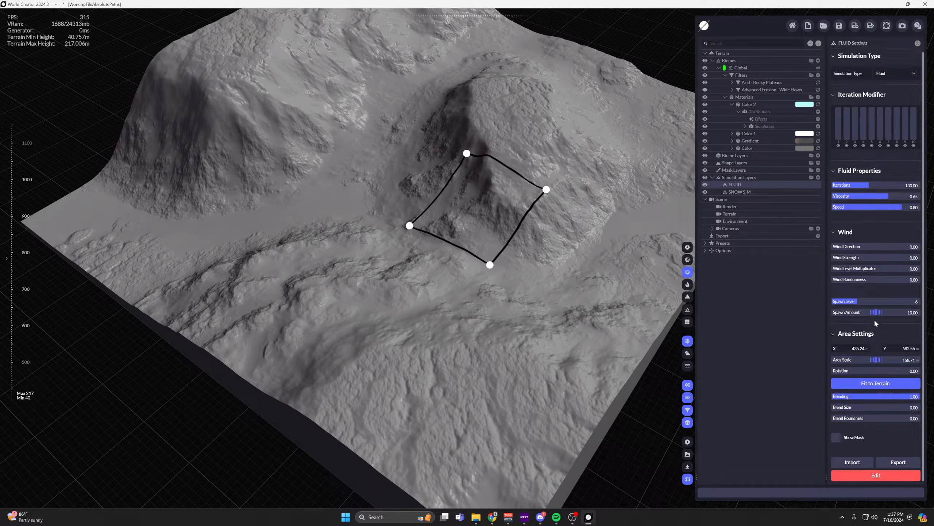
{"action": "left_click_drag", "start_coordinate": [877, 312], "coordinate": [695, 303]}
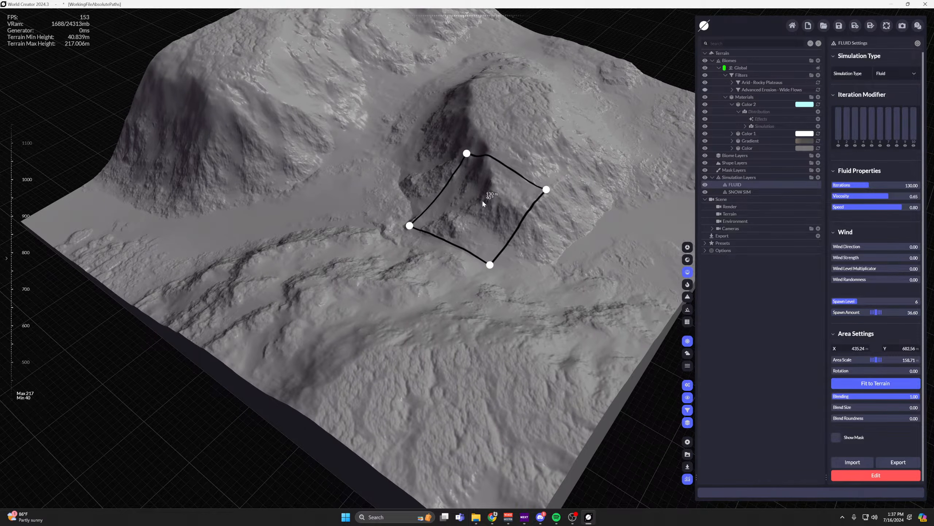
{"action": "left_click_drag", "start_coordinate": [484, 202], "coordinate": [505, 250]}
{"action": "middle_click_drag", "start_coordinate": [249, 227], "coordinate": [148, 249]}
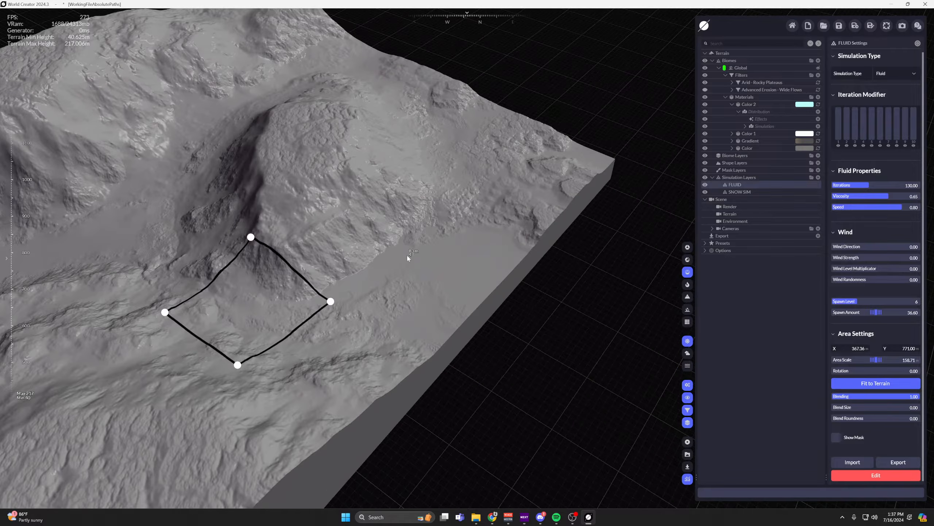
{"action": "middle_click_drag", "start_coordinate": [432, 255], "coordinate": [506, 221]}
Switch to Fast Textured Render and examine how the fluid material fills the basins around the mountain.
{"action": "left_click", "coordinate": [688, 260]}
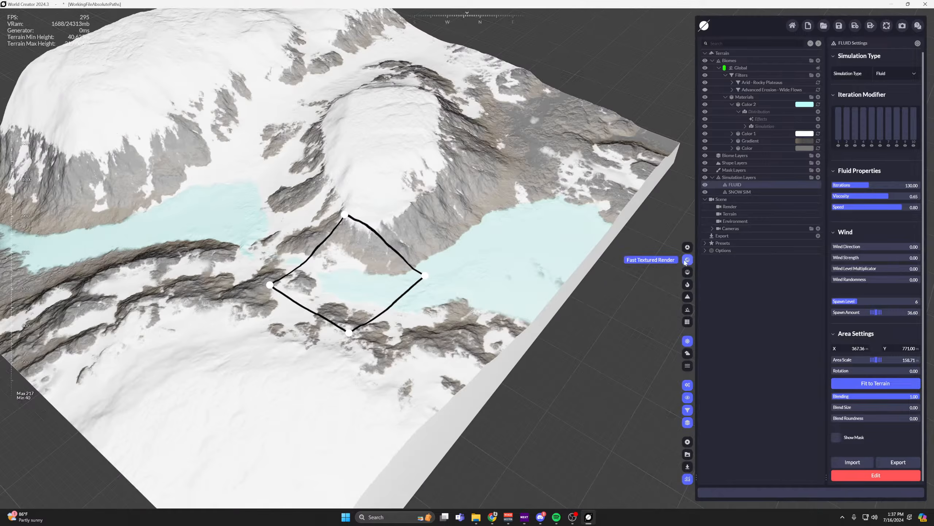
{"action": "mouse_move", "coordinate": [381, 217]}
{"action": "middle_mouse_down"}
{"action": "mouse_move", "coordinate": [460, 214]}
{"action": "mouse_move", "coordinate": [488, 229]}
{"action": "middle_mouse_up"}
{"action": "middle_click_drag", "start_coordinate": [423, 211], "coordinate": [458, 224]}
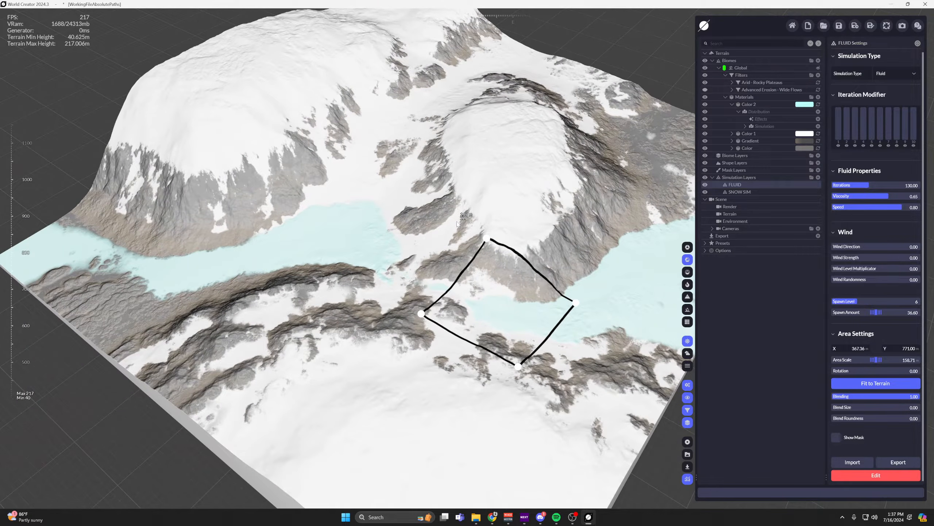
{"action": "scroll", "coordinate": [317, 211], "scroll_direction": "up", "scroll_amount": 3}
{"action": "scroll", "coordinate": [405, 210], "scroll_direction": "down", "scroll_amount": 2}
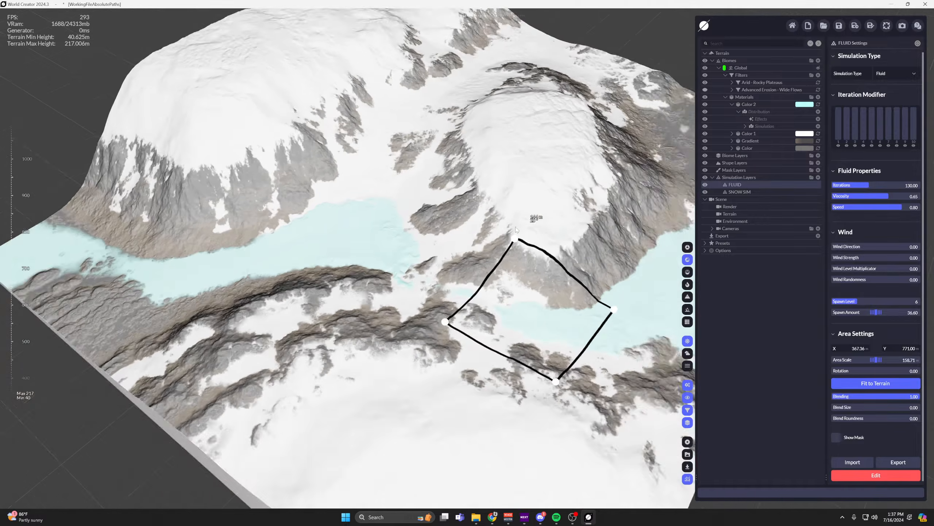
{"action": "middle_click_drag", "start_coordinate": [658, 267], "coordinate": [508, 236]}
{"action": "scroll", "coordinate": [507, 236], "scroll_direction": "up", "scroll_amount": 2}
{"action": "scroll", "coordinate": [481, 248], "scroll_direction": "down", "scroll_amount": 1}
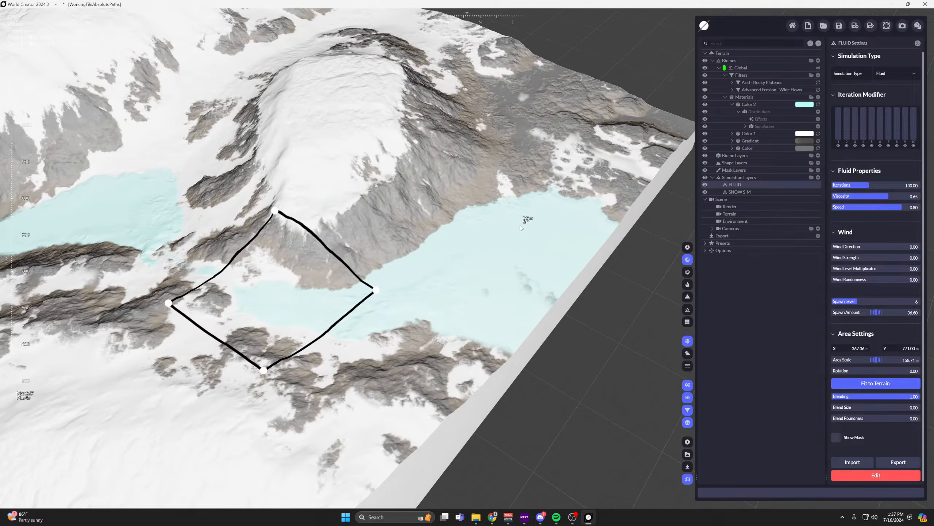
{"action": "middle_click_drag", "start_coordinate": [447, 264], "coordinate": [479, 261]}
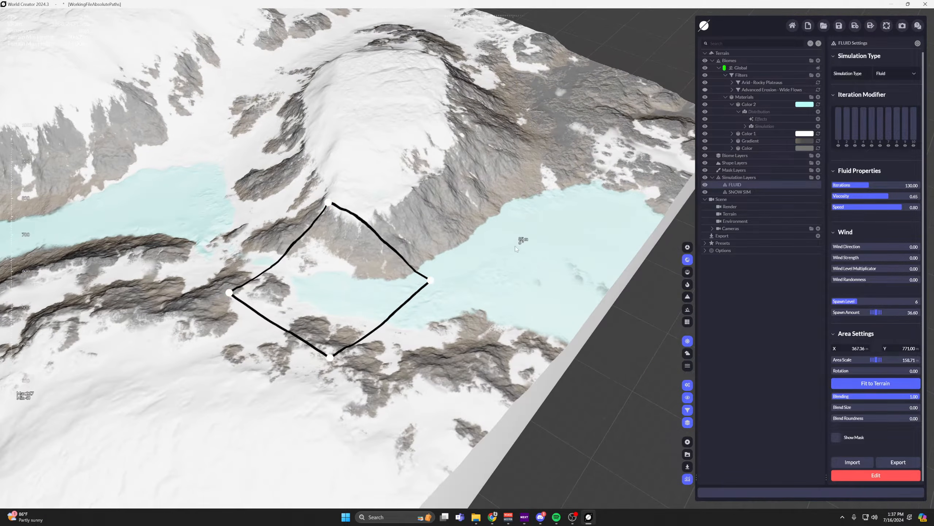
Add a new Color material above Color 2 and expand it.
{"action": "left_click", "coordinate": [734, 104]}
{"action": "left_click", "coordinate": [818, 97]}
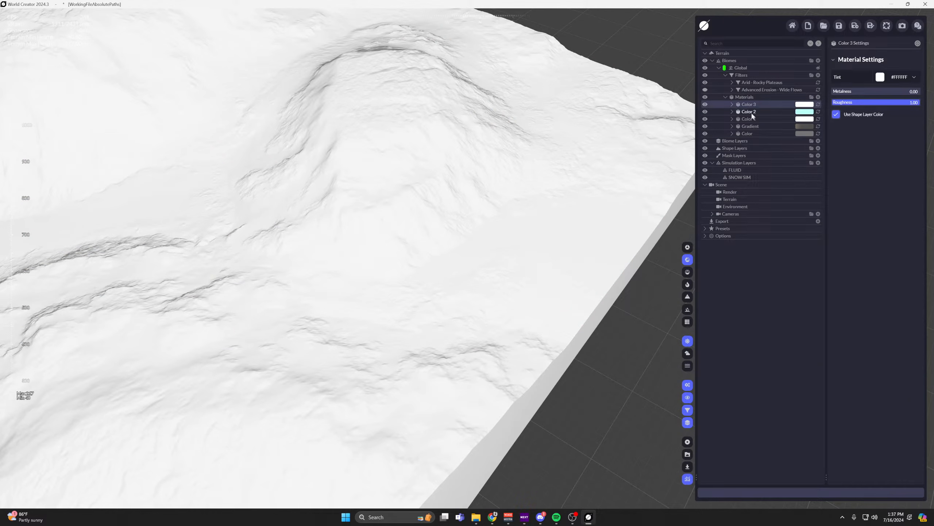
{"action": "left_click", "coordinate": [732, 105]}
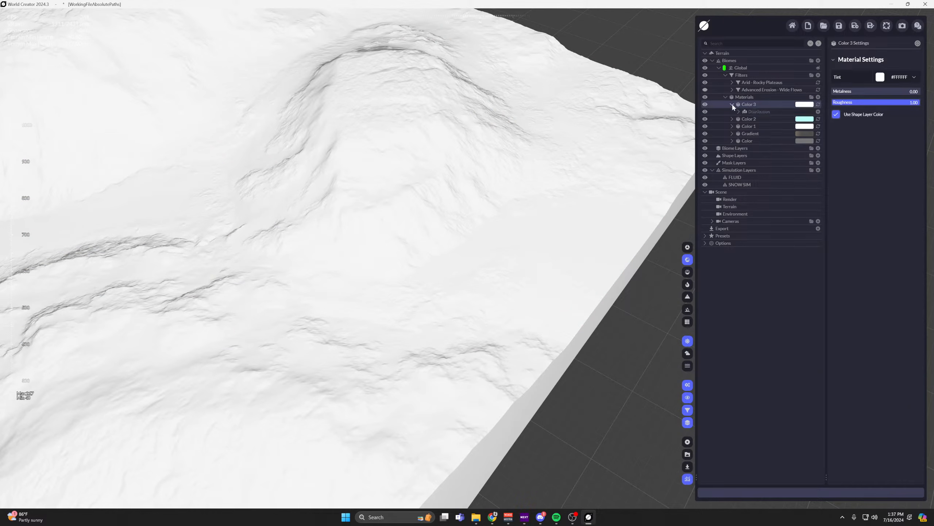
Add a simulation layer distribution to Color 3 and set its Sediment Layer to FLUID.
{"action": "left_click", "coordinate": [819, 112]}
{"action": "left_click", "coordinate": [819, 112]}
{"action": "mouse_move", "coordinate": [772, 132]}
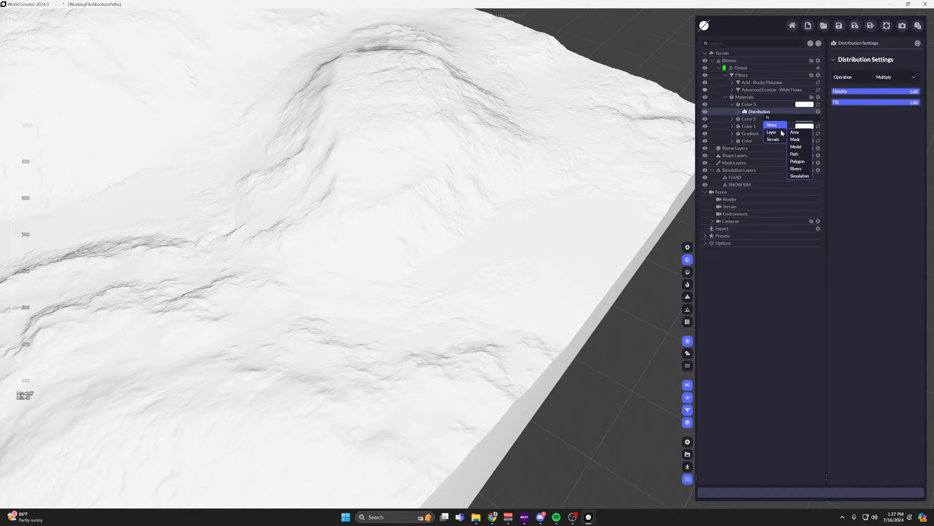
{"action": "left_click", "coordinate": [799, 176]}
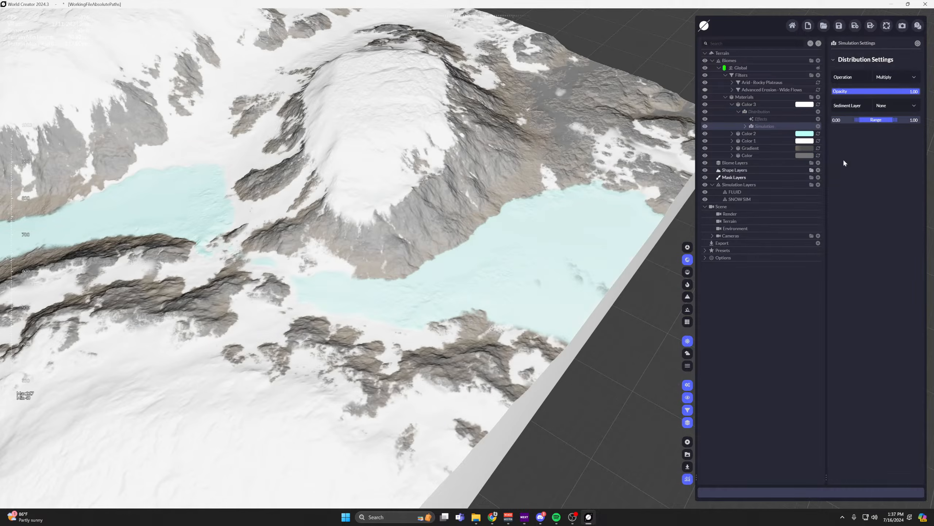
{"action": "left_click", "coordinate": [896, 105]}
{"action": "left_click", "coordinate": [902, 124]}
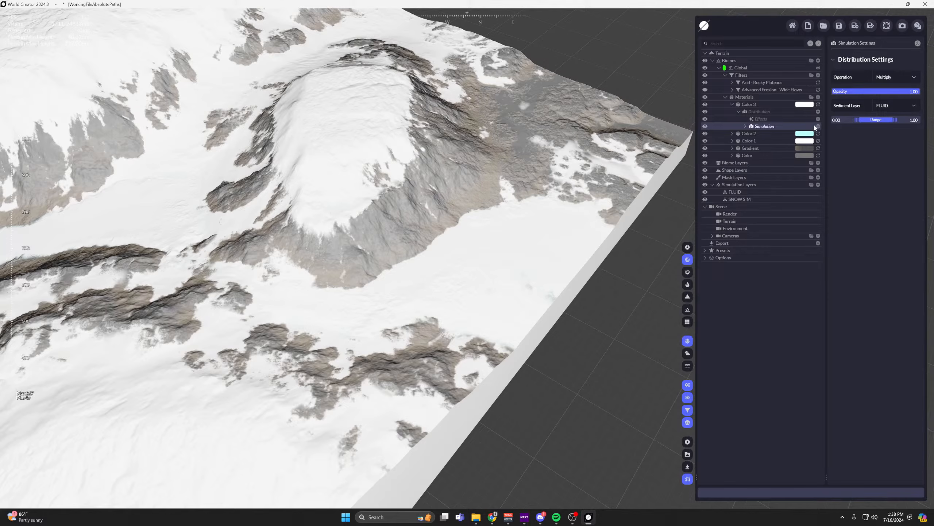
Add a Billow noise distribution beneath Color 3's Simulation distribution and check the resulting coverage on the fluid.
{"action": "left_click", "coordinate": [818, 126]}
{"action": "mouse_move", "coordinate": [781, 141]}
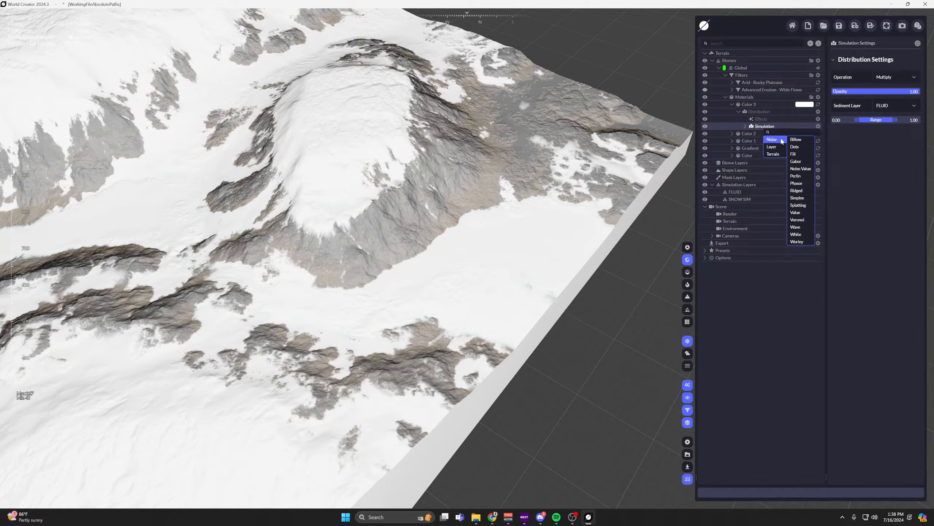
{"action": "left_click", "coordinate": [796, 139]}
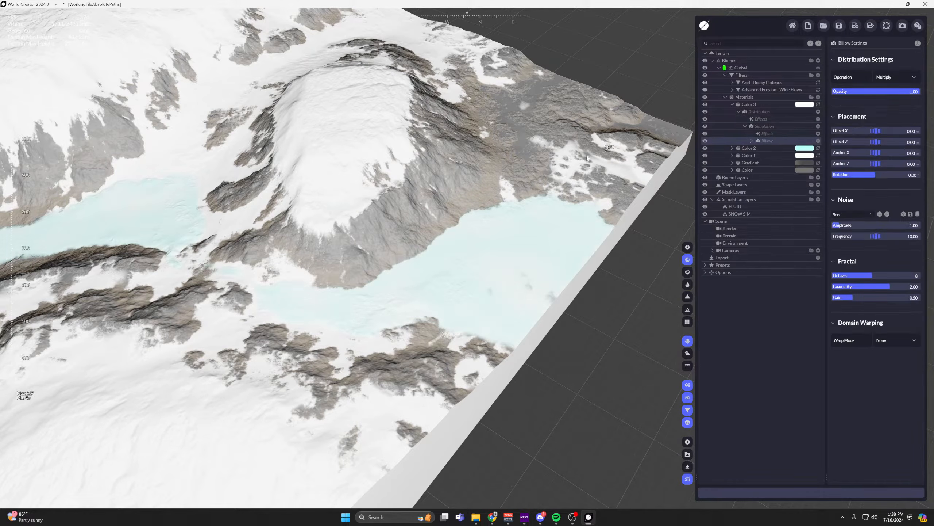
{"action": "scroll", "coordinate": [554, 97], "scroll_direction": "down", "scroll_amount": 2}
{"action": "middle_click_drag", "start_coordinate": [554, 96], "coordinate": [554, 158]}
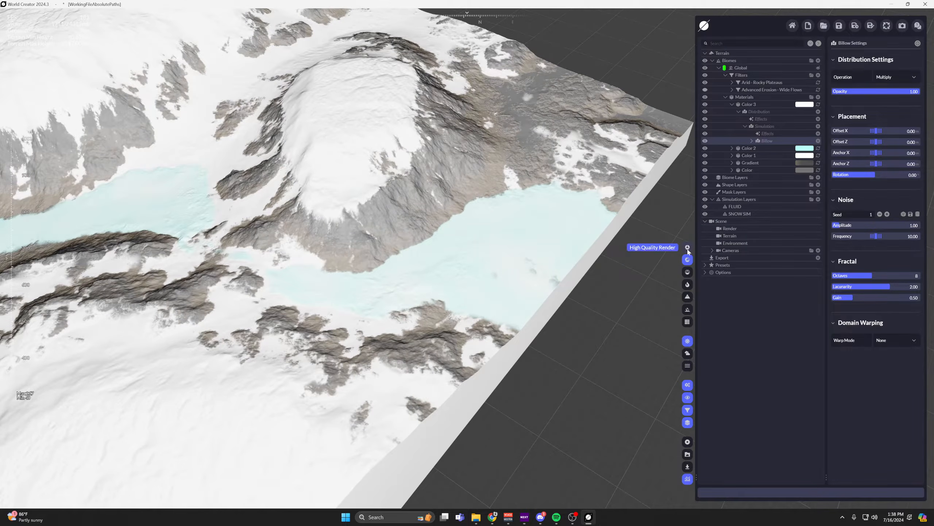
{"action": "middle_click_drag", "start_coordinate": [534, 241], "coordinate": [498, 308]}
{"action": "middle_click_drag", "start_coordinate": [543, 208], "coordinate": [586, 113]}
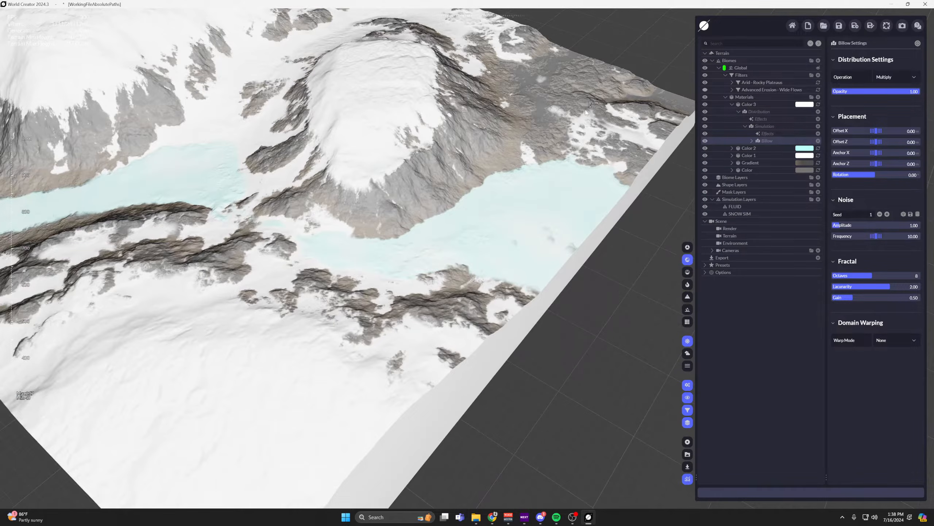
{"action": "left_click", "coordinate": [752, 141]}
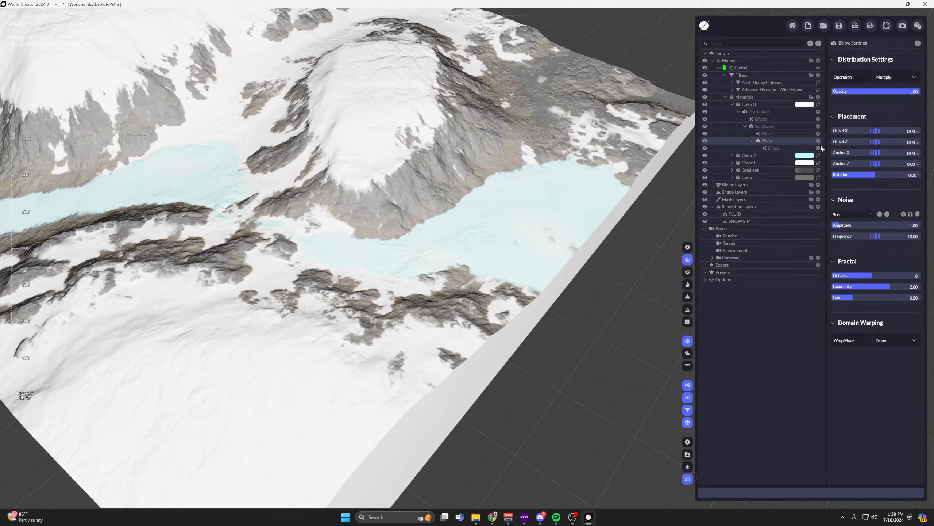
{"action": "left_click", "coordinate": [753, 141]}
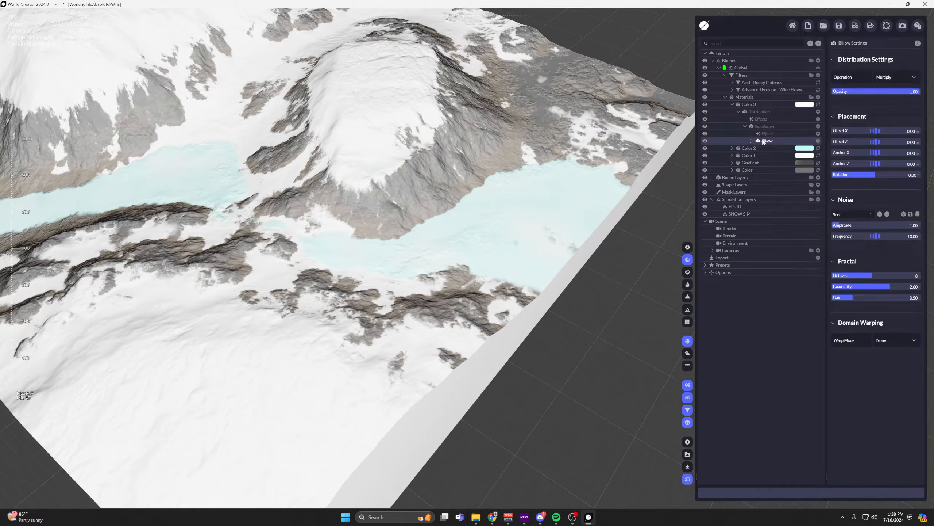
Remove the Billow noise distribution from beneath Color 3's Simulation distribution.
{"action": "left_click", "coordinate": [705, 141]}
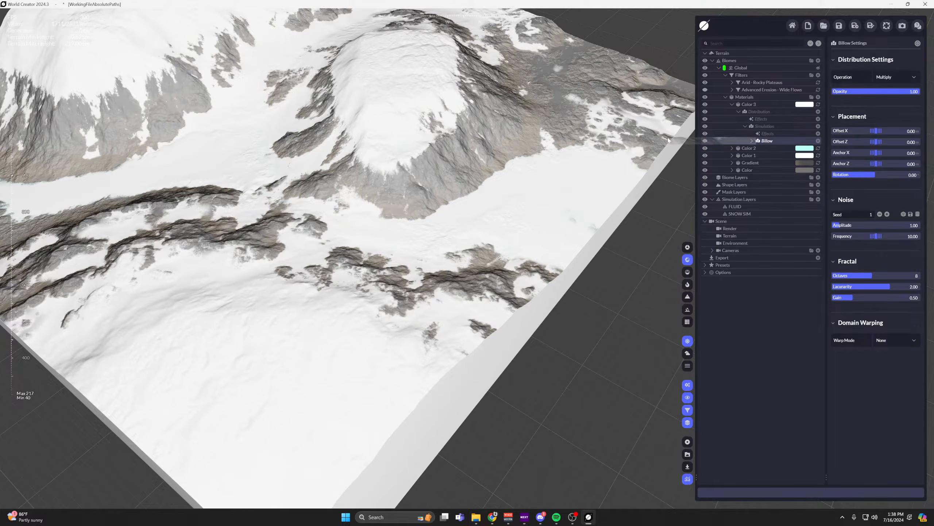
{"action": "key", "text": "Delete"}
{"action": "middle_click_drag", "start_coordinate": [550, 127], "coordinate": [550, 164]}
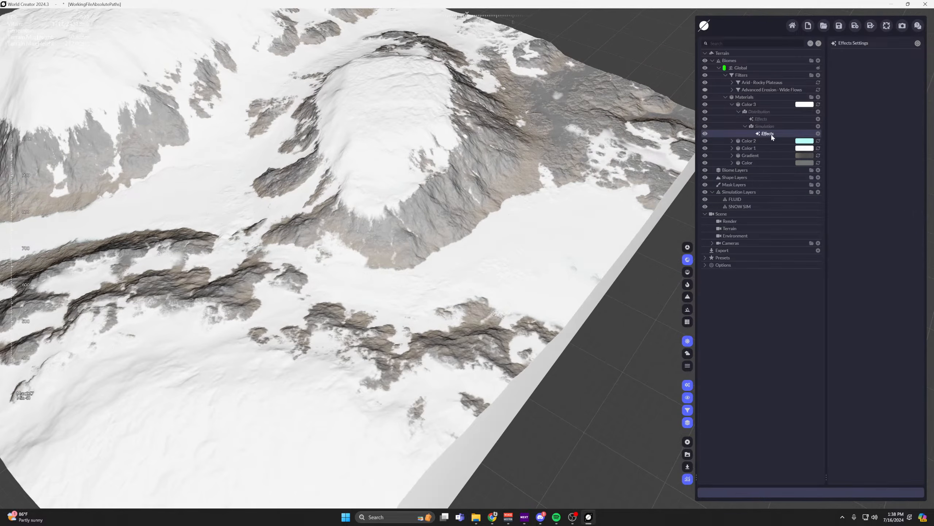
Add a Simple Flow effect to Color 3's Simulation distribution with Strength 0.96 and Direction -0.98.
{"action": "left_click", "coordinate": [818, 133]}
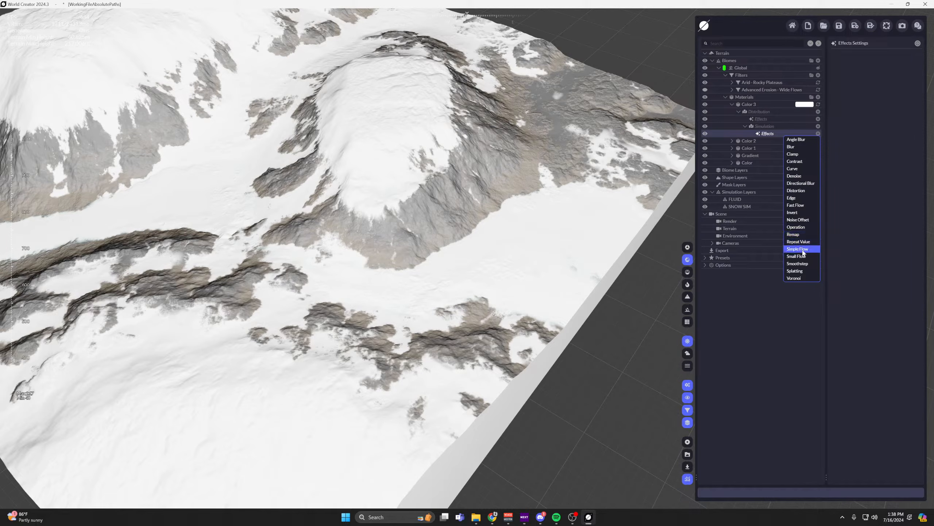
{"action": "left_click", "coordinate": [802, 249]}
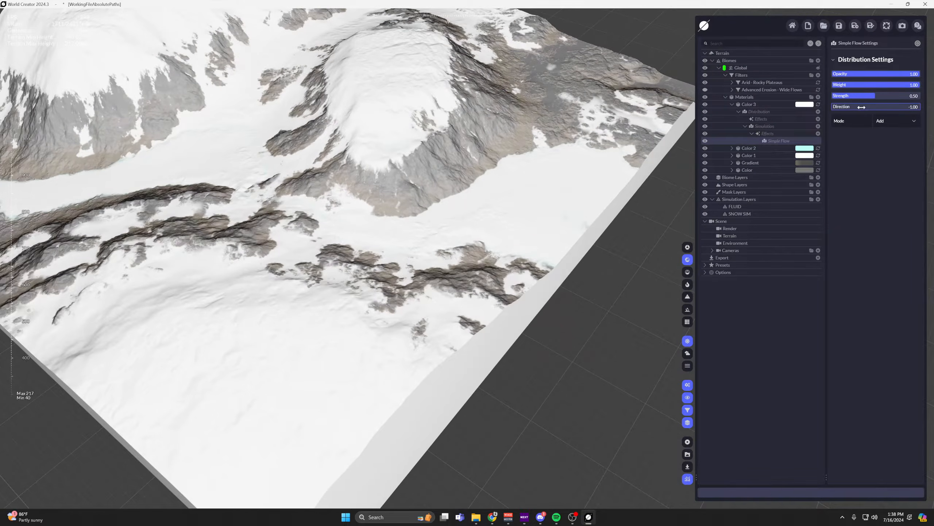
{"action": "left_click_drag", "start_coordinate": [862, 107], "coordinate": [775, 106]}
{"action": "left_click_drag", "start_coordinate": [872, 96], "coordinate": [893, 96]}
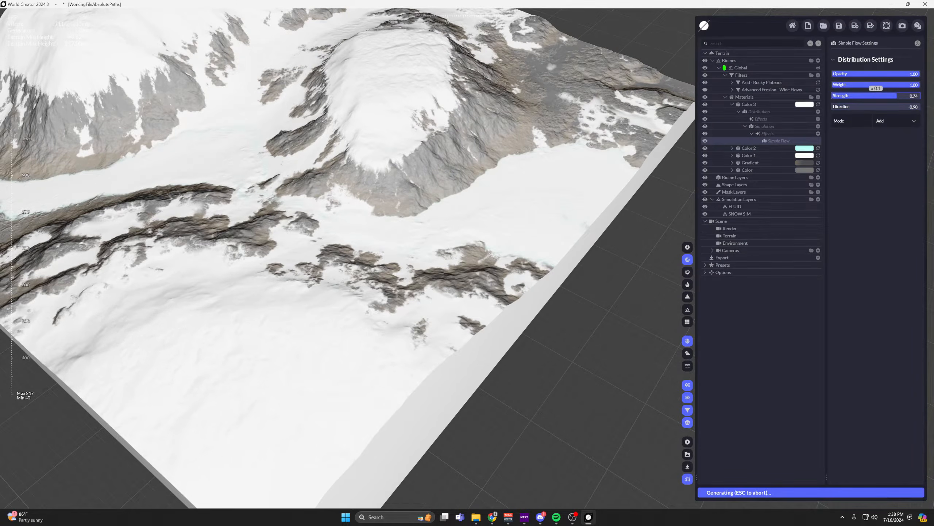
Set the Operation of Color 3's Simulation distribution to Subtract and check the fluid area.
{"action": "left_click", "coordinate": [768, 127]}
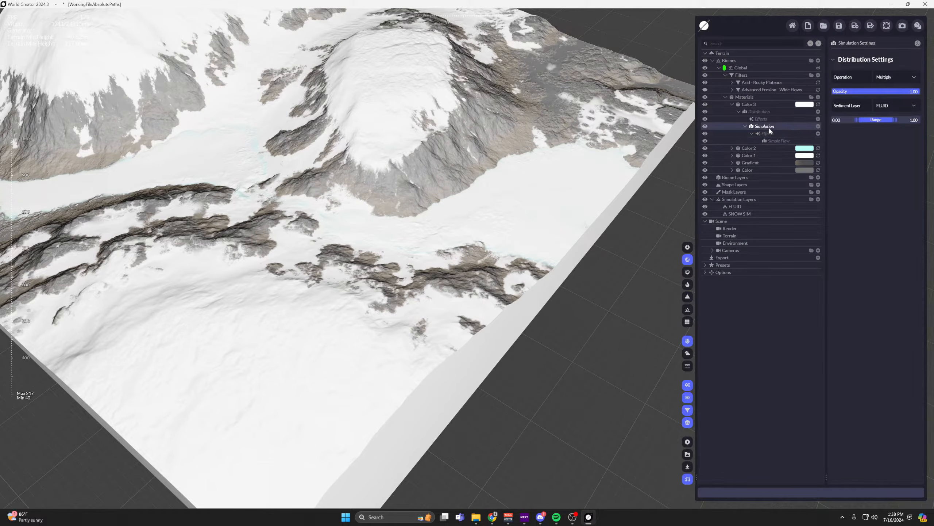
{"action": "left_click", "coordinate": [902, 76]}
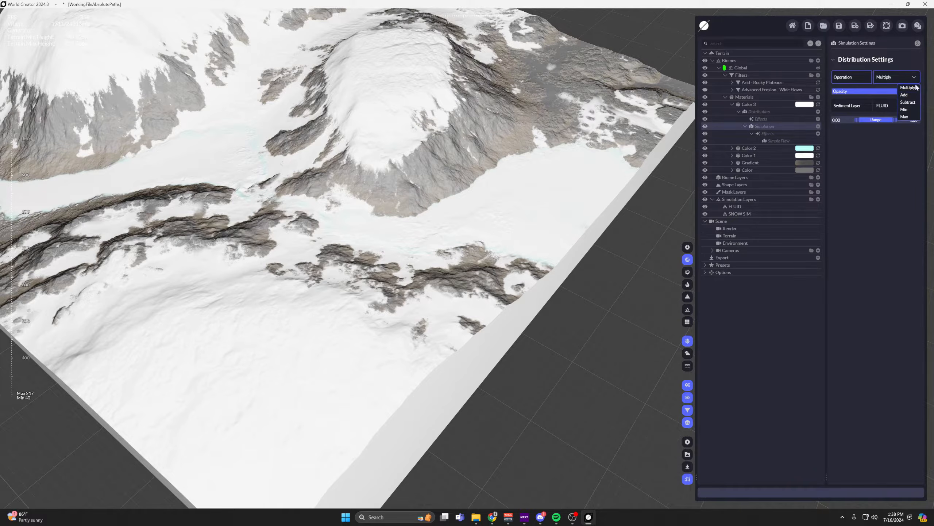
{"action": "left_click", "coordinate": [914, 106]}
{"action": "scroll", "coordinate": [570, 118], "scroll_direction": "up", "scroll_amount": 2}
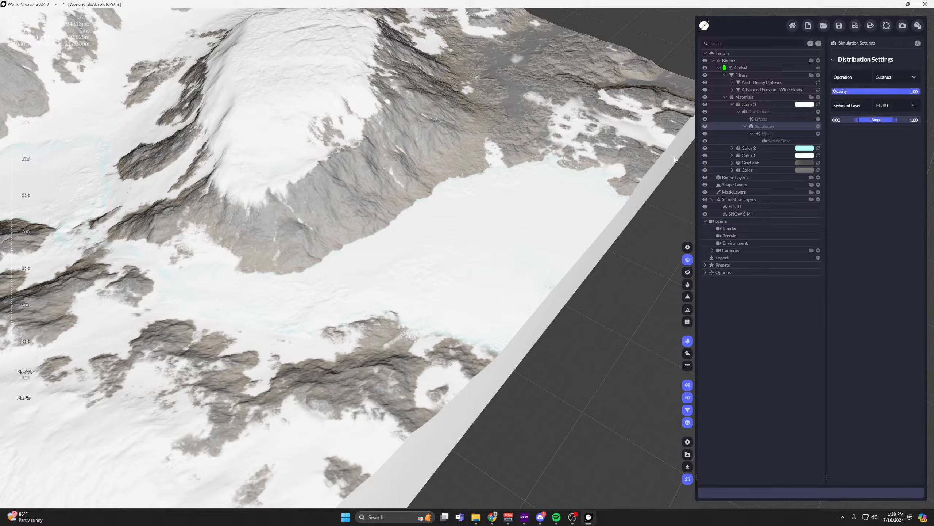
Tint Color 3 pure red, #FF0000, to highlight its coverage on the terrain.
{"action": "left_click", "coordinate": [706, 127]}
{"action": "left_click", "coordinate": [802, 105]}
{"action": "left_click", "coordinate": [891, 77]}
{"action": "left_click_drag", "start_coordinate": [894, 111], "coordinate": [919, 112]}
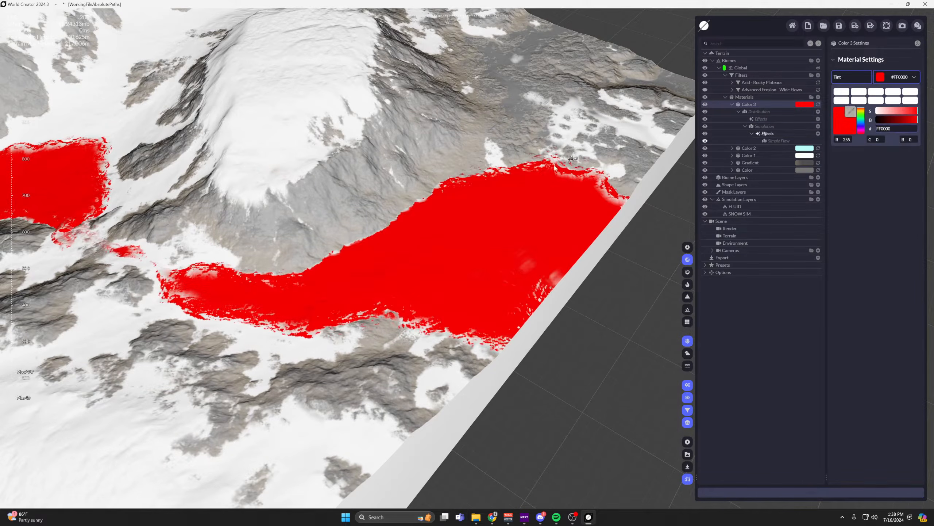
Compare the fluid coverage with the Simple Flow effect switched off, and remove that effect from Color 3's Simulation distribution.
{"action": "middle_click_drag", "start_coordinate": [555, 167], "coordinate": [639, 178]}
{"action": "left_click", "coordinate": [800, 288]}
{"action": "left_click", "coordinate": [776, 143]}
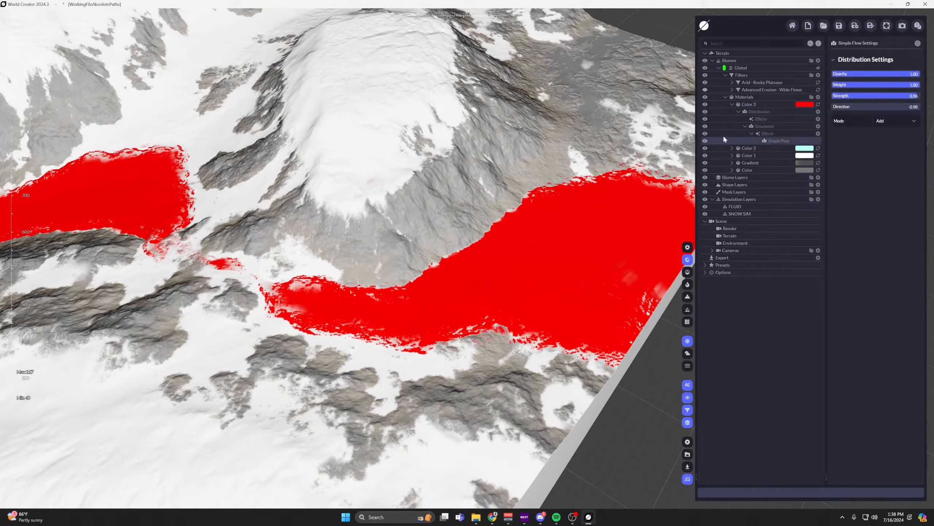
{"action": "left_click", "coordinate": [705, 142]}
{"action": "middle_click_drag", "start_coordinate": [555, 196], "coordinate": [499, 202]}
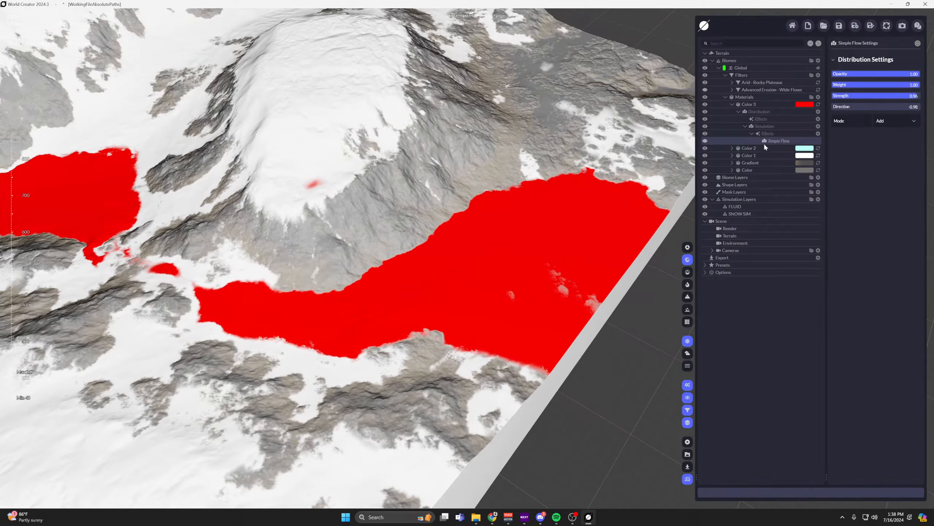
{"action": "key", "text": "Delete"}
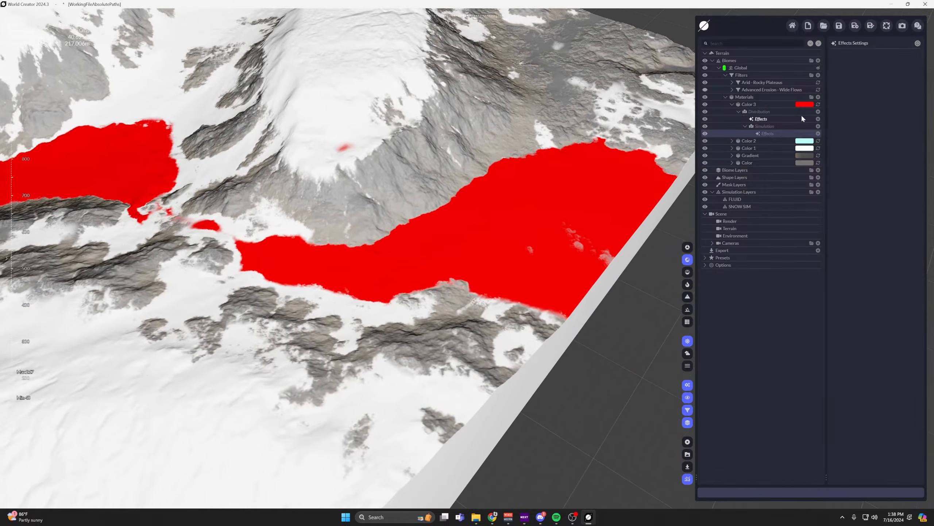
Set the Operation of Color 3's Simulation distribution back to Multiply.
{"action": "left_click", "coordinate": [818, 126]}
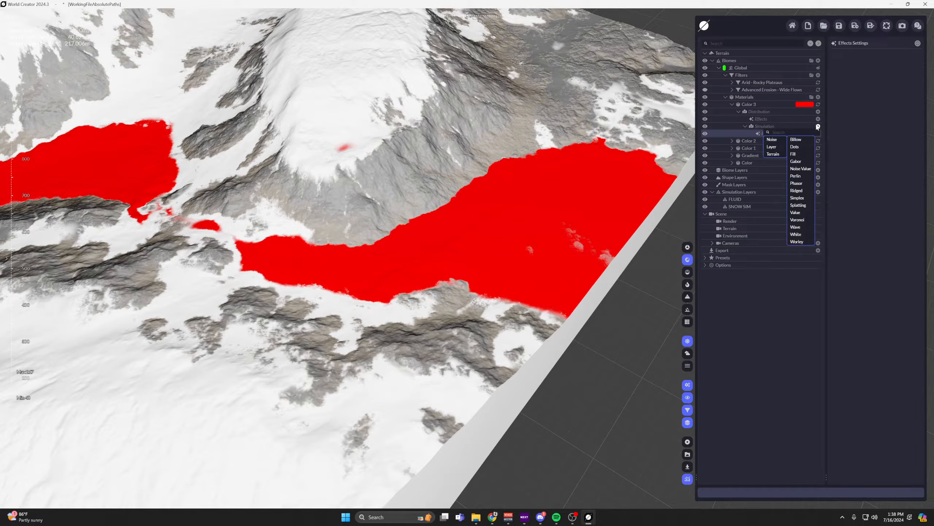
{"action": "left_click", "coordinate": [757, 127]}
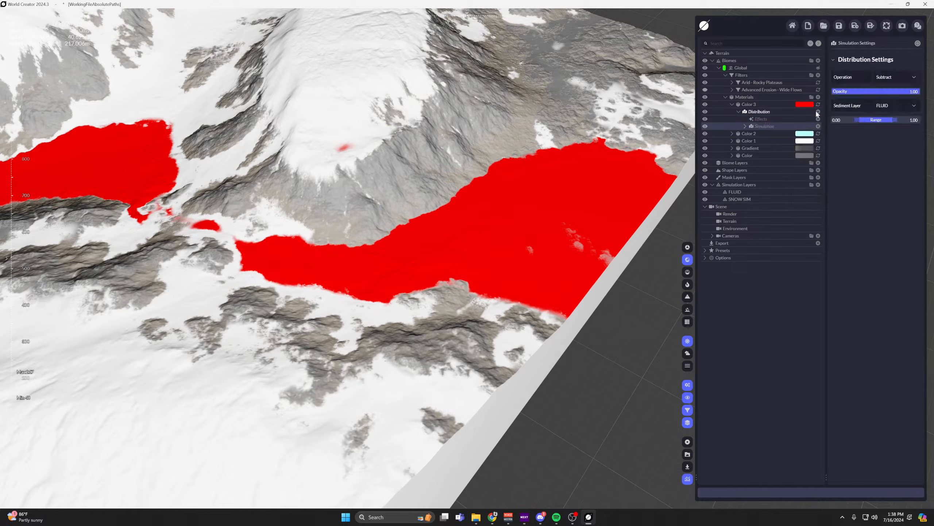
{"action": "left_click", "coordinate": [909, 76]}
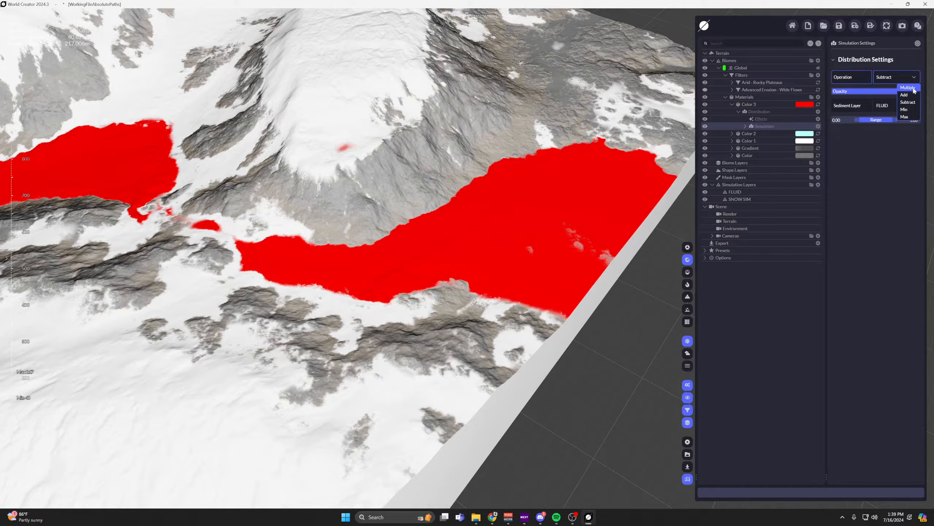
{"action": "left_click", "coordinate": [908, 92]}
Try a Billow noise directly under Color 3's Distribution with the Subtract operation, and remove it.
{"action": "left_click", "coordinate": [818, 112]}
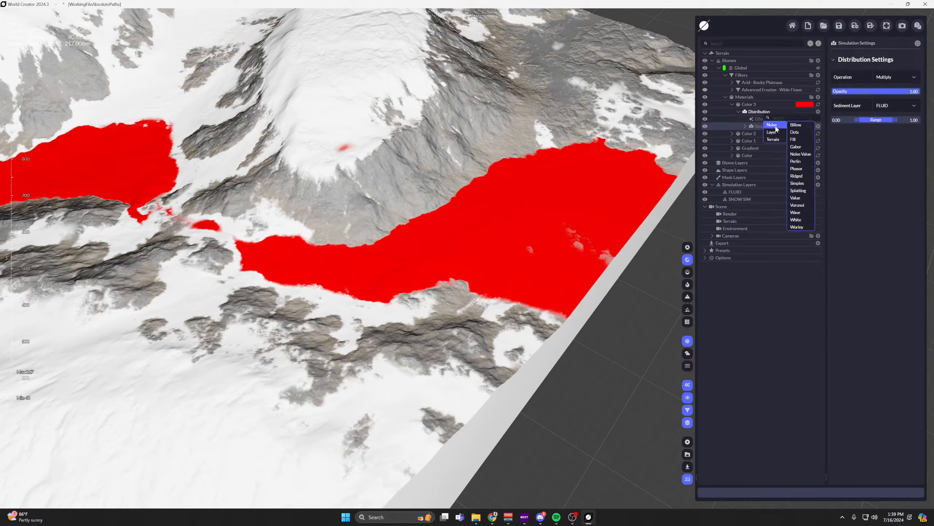
{"action": "left_click", "coordinate": [795, 125]}
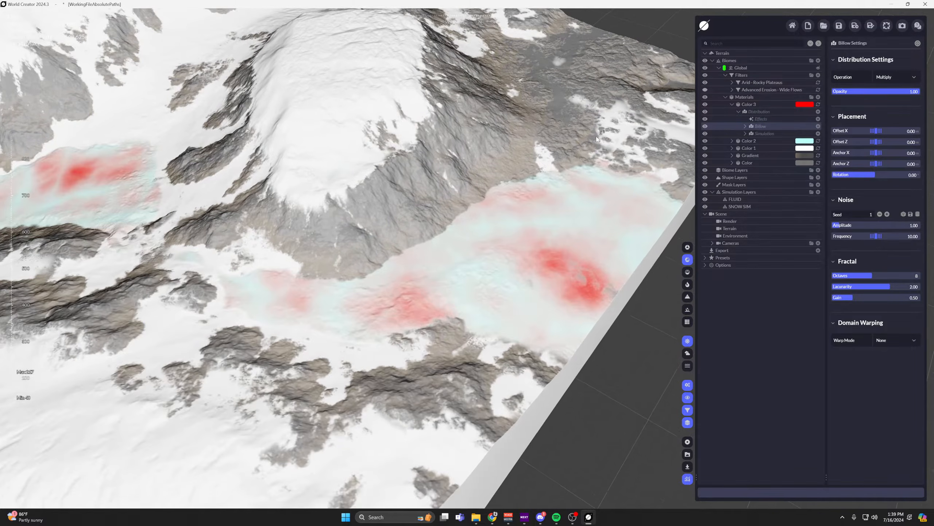
{"action": "left_click", "coordinate": [909, 77]}
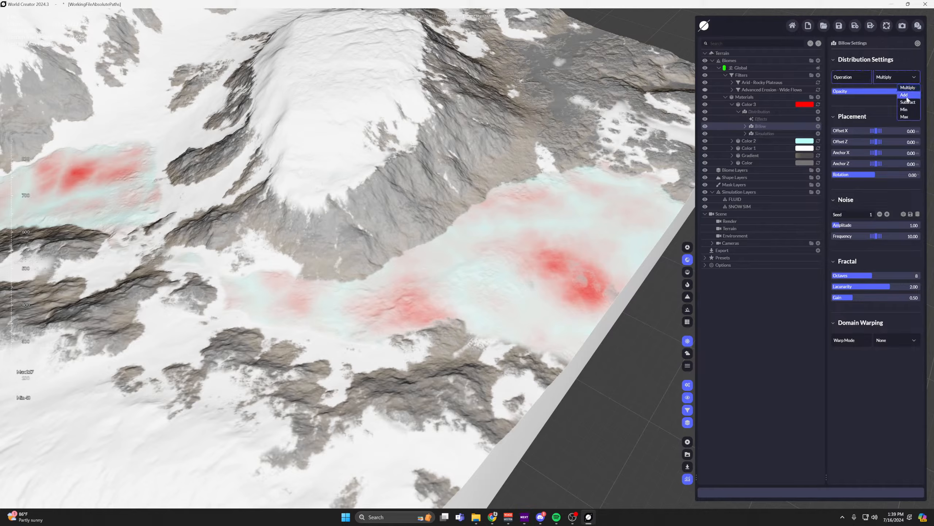
{"action": "left_click", "coordinate": [906, 103]}
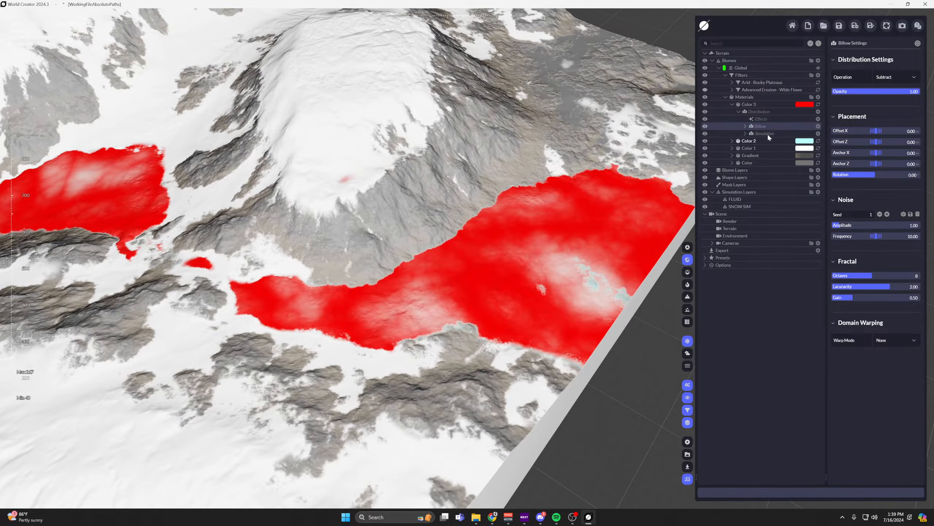
{"action": "key", "text": "Delete"}
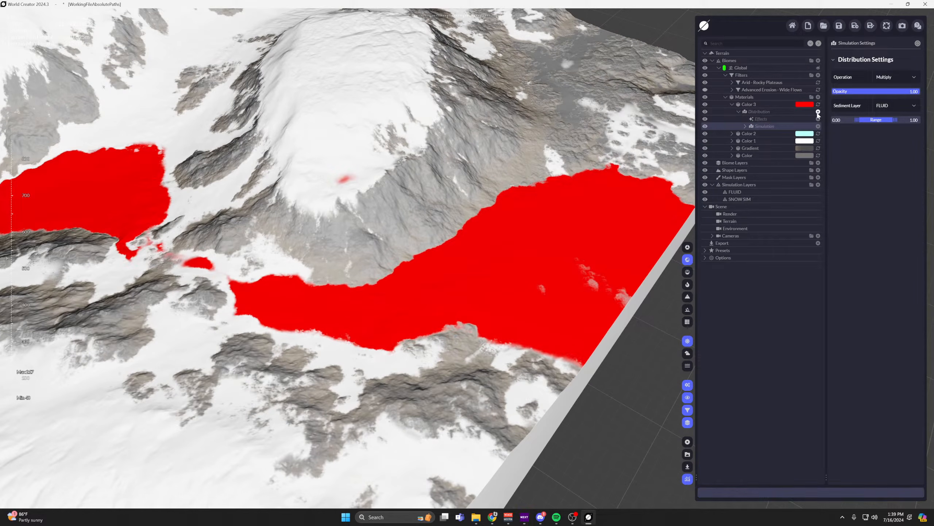
Try a Phasor noise under Color 3's Distribution, check its coverage, and remove it.
{"action": "left_click", "coordinate": [818, 113]}
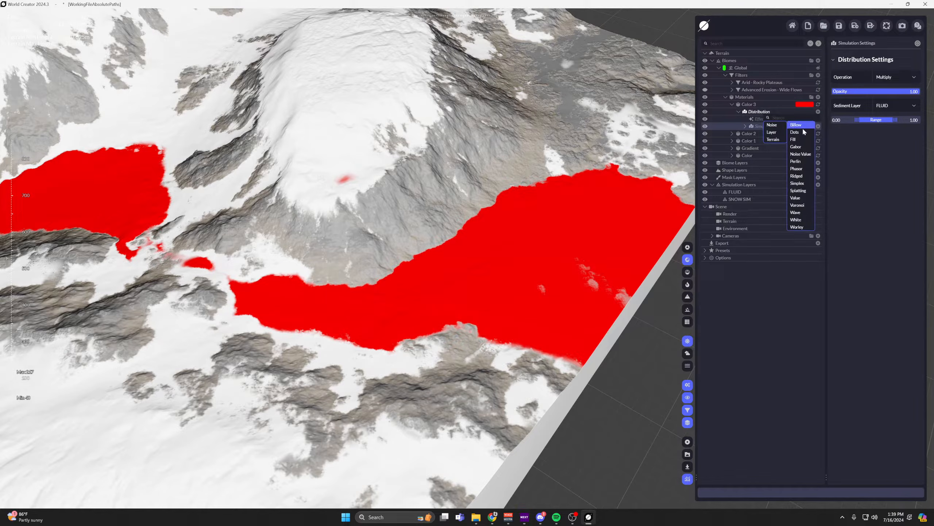
{"action": "mouse_move", "coordinate": [777, 127]}
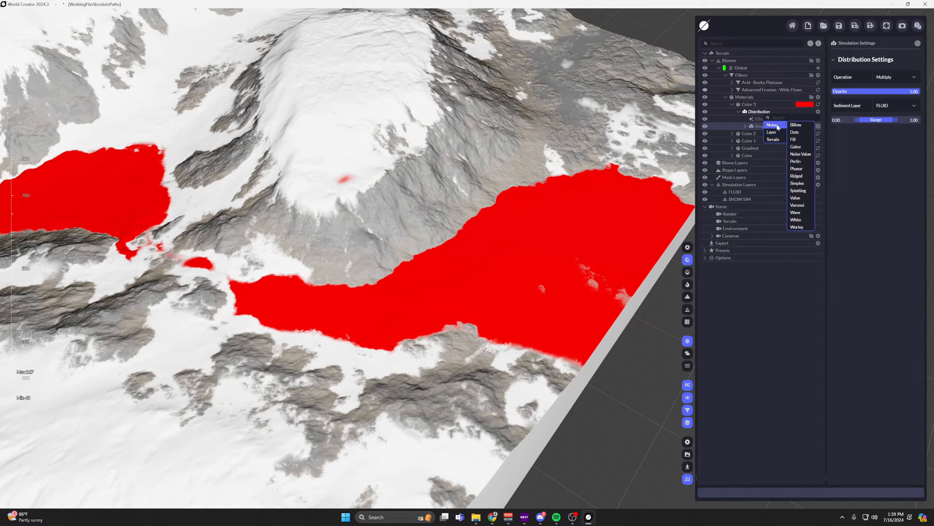
{"action": "left_click", "coordinate": [800, 169]}
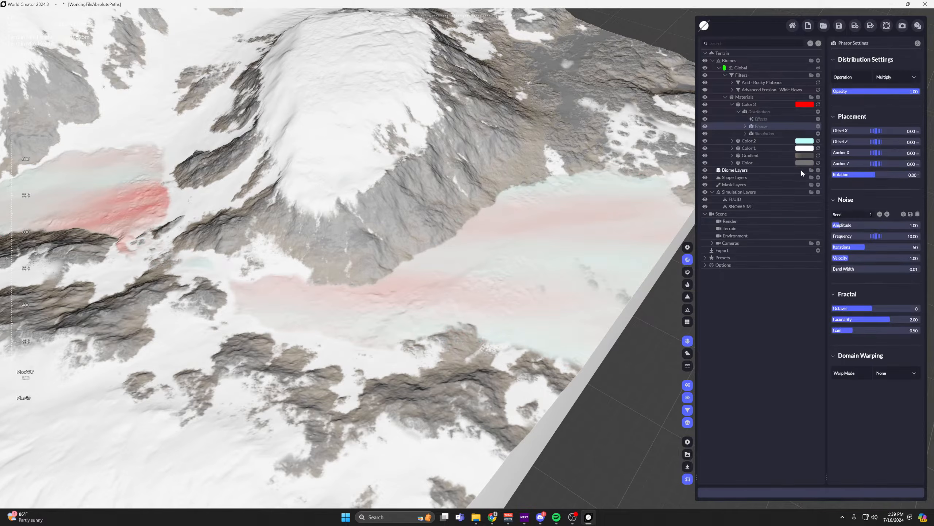
{"action": "right_click_drag", "start_coordinate": [473, 219], "coordinate": [282, 264]}
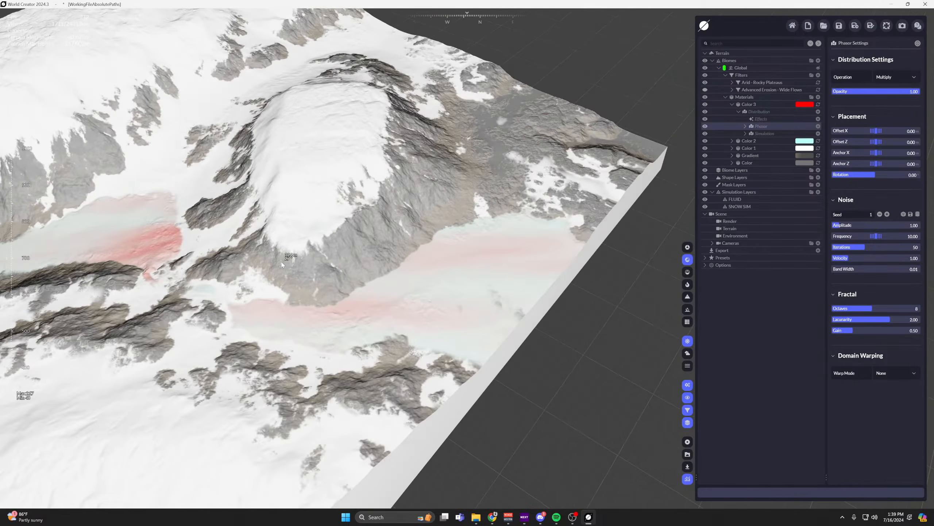
{"action": "left_click", "coordinate": [819, 125]}
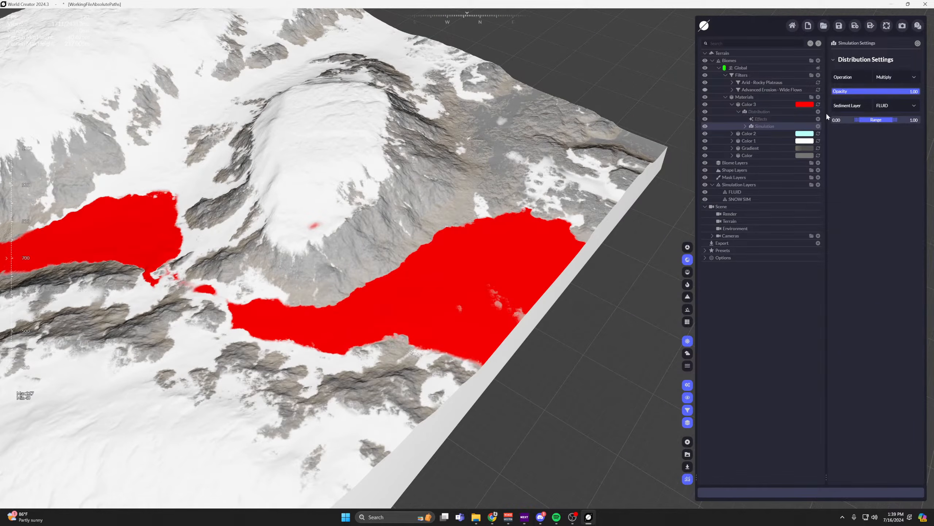
Add a Gabor noise under Color 3's Distribution and inspect its pattern on the fluid area.
{"action": "left_click", "coordinate": [818, 111]}
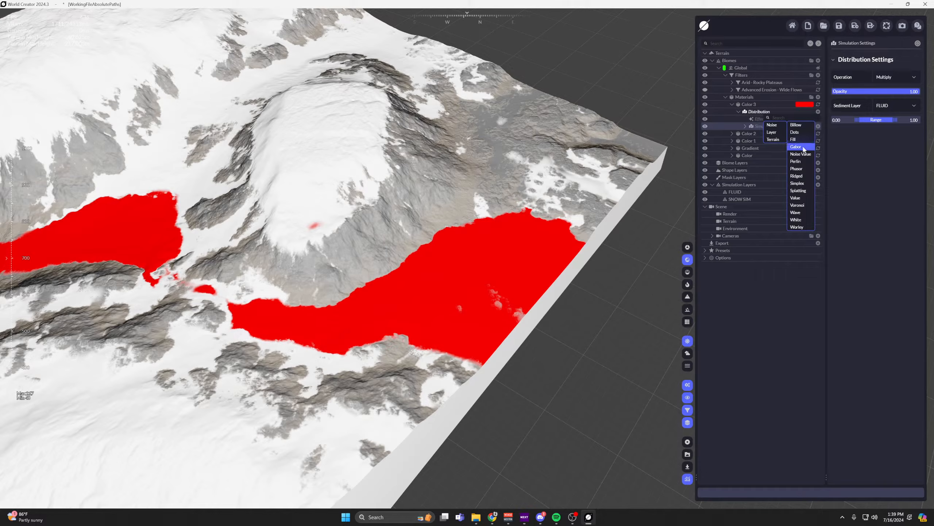
{"action": "left_click", "coordinate": [804, 149]}
{"action": "middle_click_drag", "start_coordinate": [540, 185], "coordinate": [580, 160]}
{"action": "scroll", "coordinate": [539, 204], "scroll_direction": "up", "scroll_amount": 4}
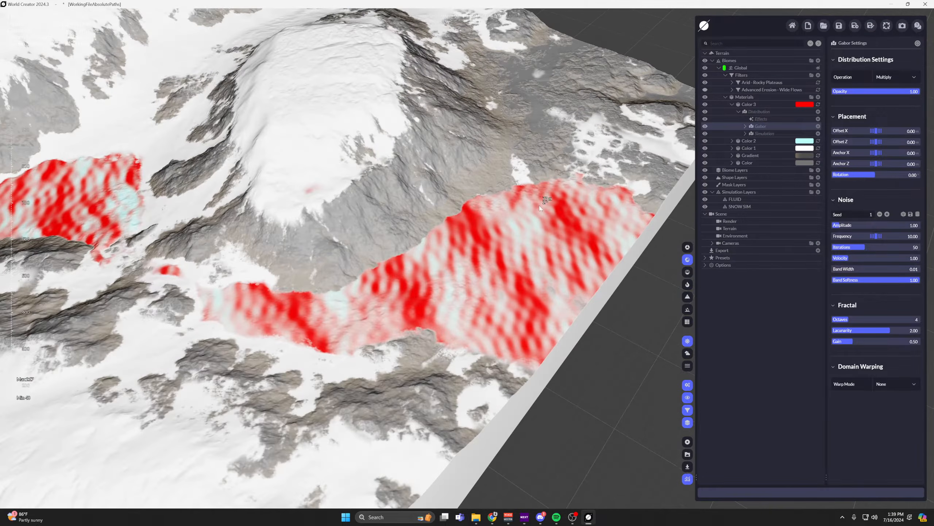
{"action": "scroll", "coordinate": [545, 247], "scroll_direction": "up", "scroll_amount": 3}
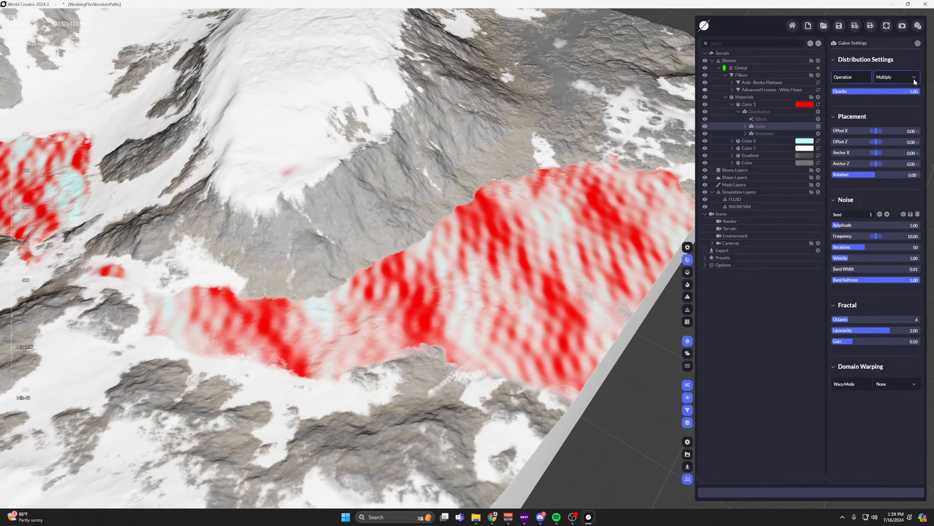
{"action": "left_click", "coordinate": [908, 77]}
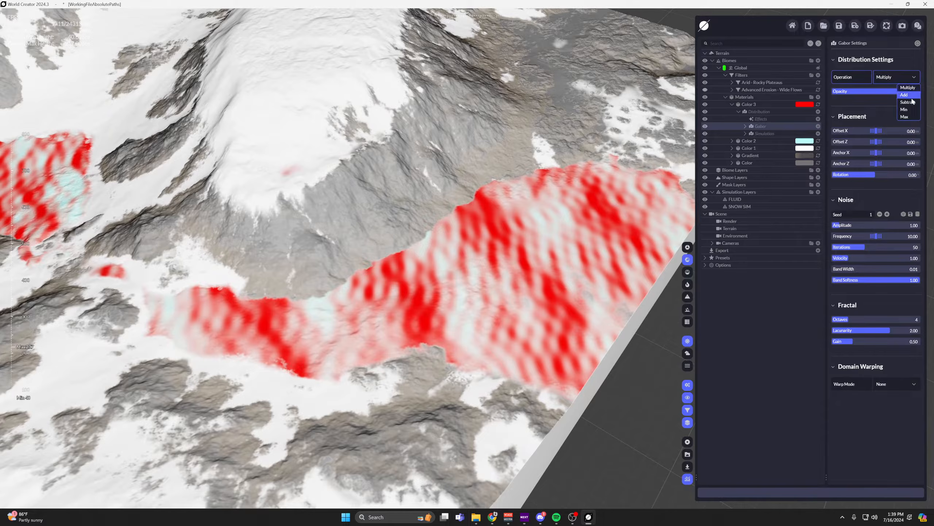
{"action": "left_click", "coordinate": [760, 112]}
Set Color 3's tint to white, #FFFFFF, and inspect the blended fluid surface up close.
{"action": "left_click", "coordinate": [757, 105]}
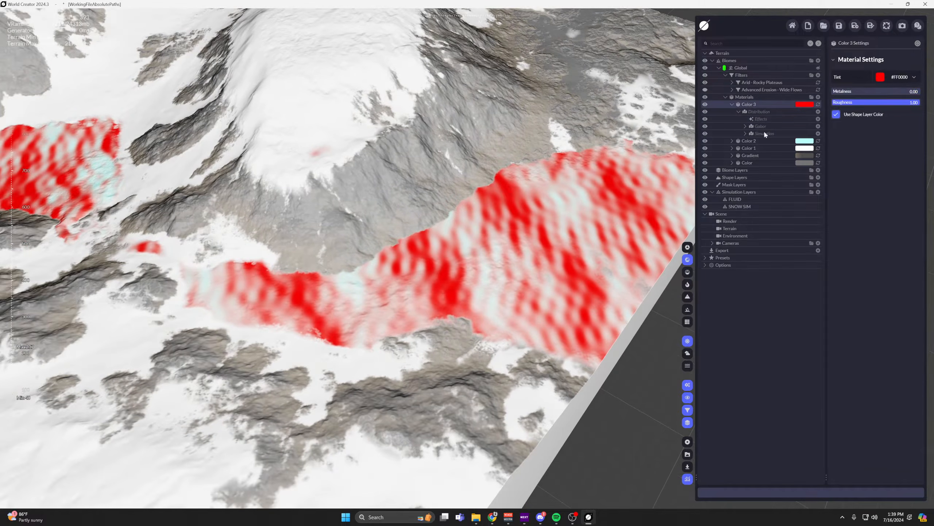
{"action": "left_click", "coordinate": [895, 77]}
{"action": "left_click", "coordinate": [843, 92]}
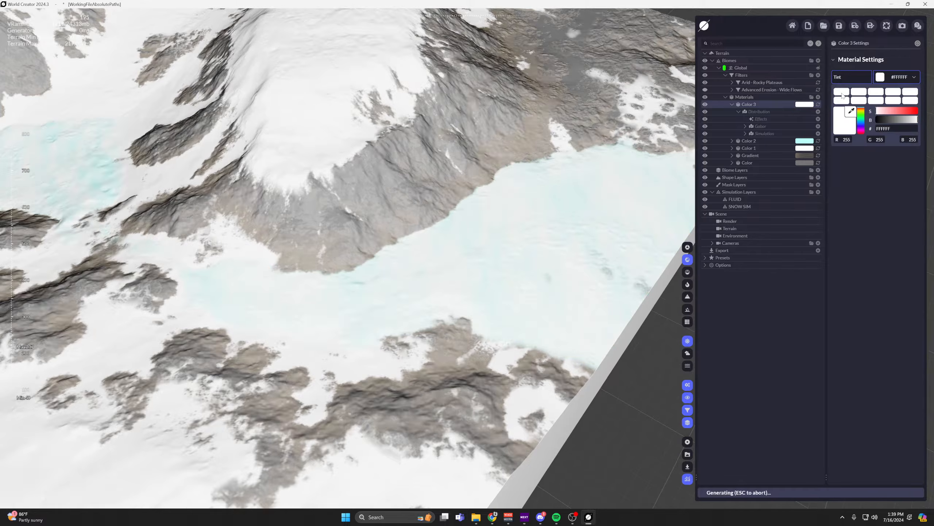
{"action": "scroll", "coordinate": [648, 142], "scroll_direction": "up", "scroll_amount": 4}
{"action": "left_click", "coordinate": [529, 252]}
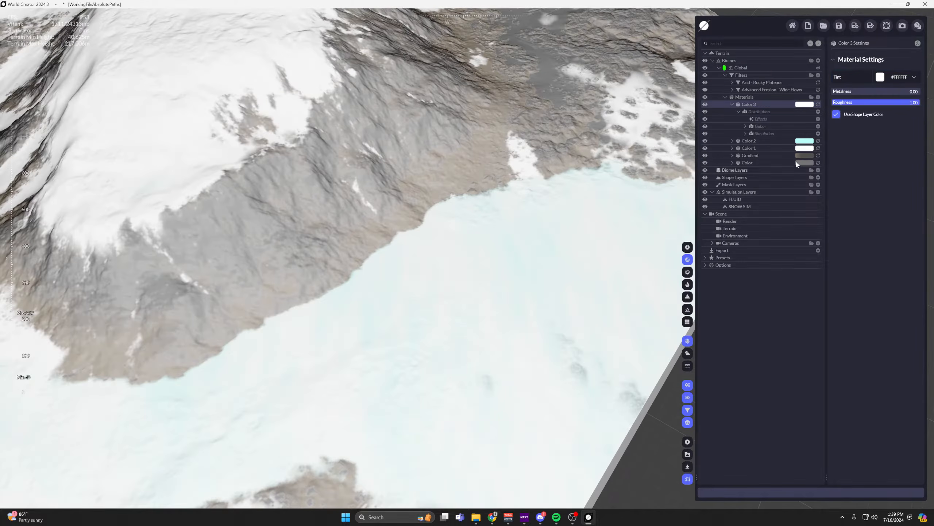
Shift Color 2's tint to a pale lavender blue and check it across the fluid basins.
{"action": "left_click", "coordinate": [805, 141]}
{"action": "left_click", "coordinate": [898, 77]}
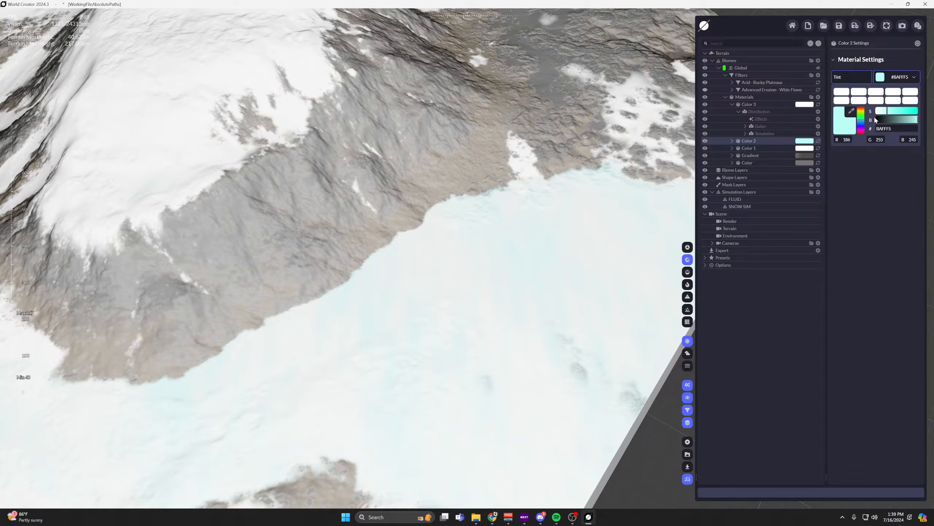
{"action": "left_click", "coordinate": [861, 127]}
{"action": "left_click", "coordinate": [860, 126]}
{"action": "scroll", "coordinate": [587, 246], "scroll_direction": "down", "scroll_amount": 3}
{"action": "middle_click_drag", "start_coordinate": [587, 245], "coordinate": [616, 164]}
Set the Operation of Color 3's Gabor noise to Subtract.
{"action": "left_click", "coordinate": [758, 127]}
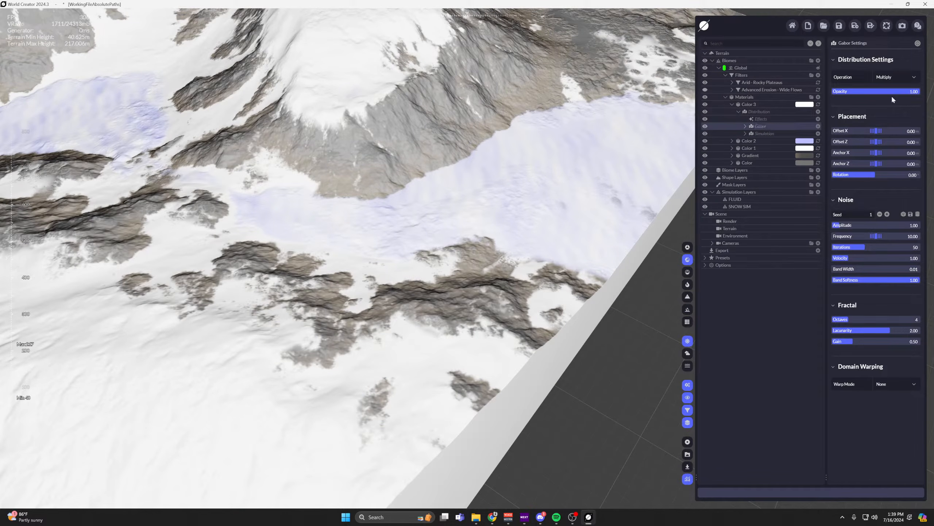
{"action": "left_click", "coordinate": [898, 77]}
{"action": "left_click", "coordinate": [910, 103]}
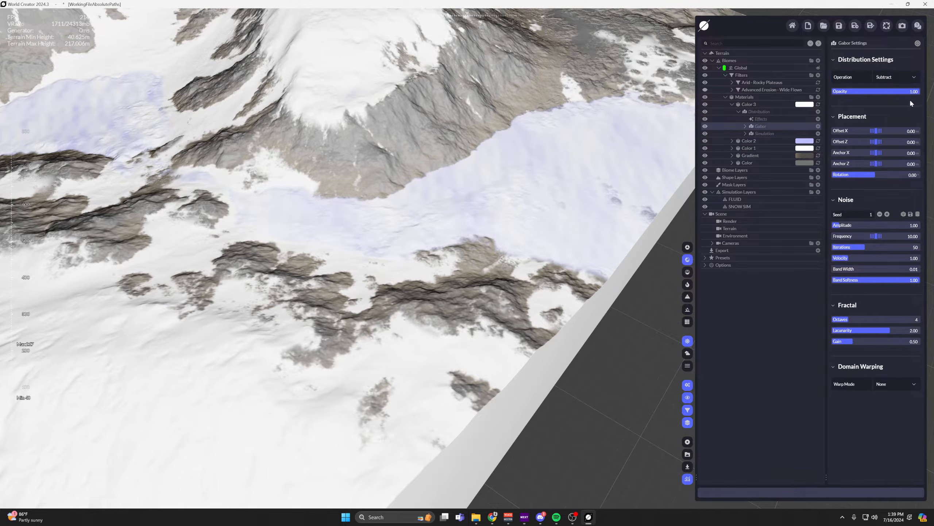
Add an Edge effect to Color 3's Gabor noise and inspect its banding on the fluid surface.
{"action": "left_click", "coordinate": [746, 127]}
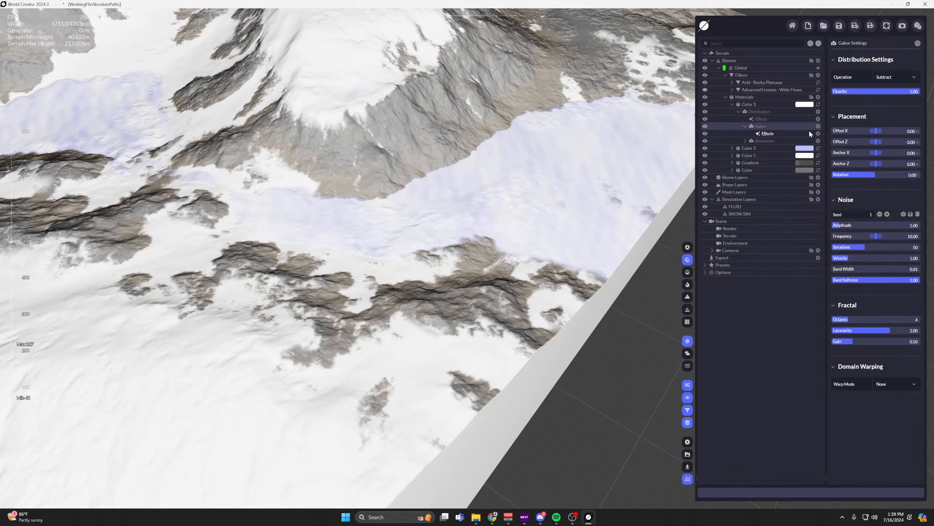
{"action": "left_click", "coordinate": [818, 134]}
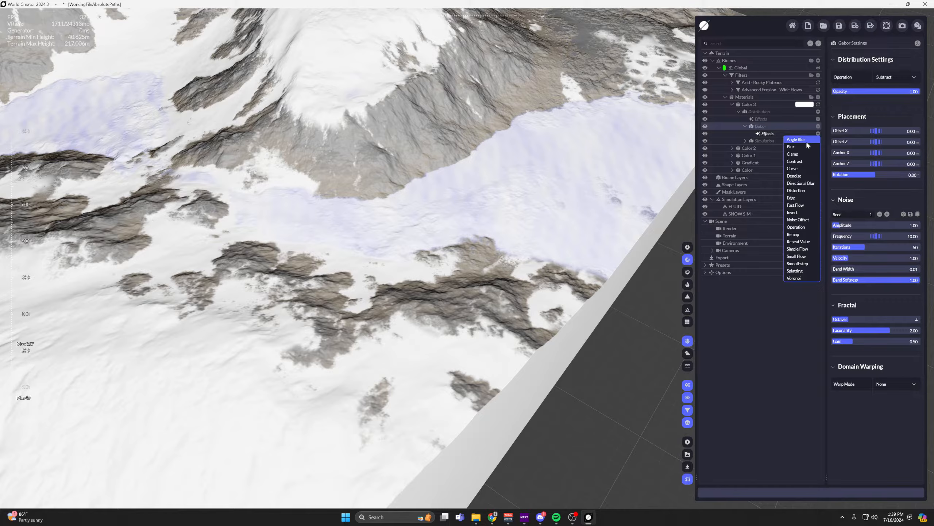
{"action": "left_click", "coordinate": [796, 198]}
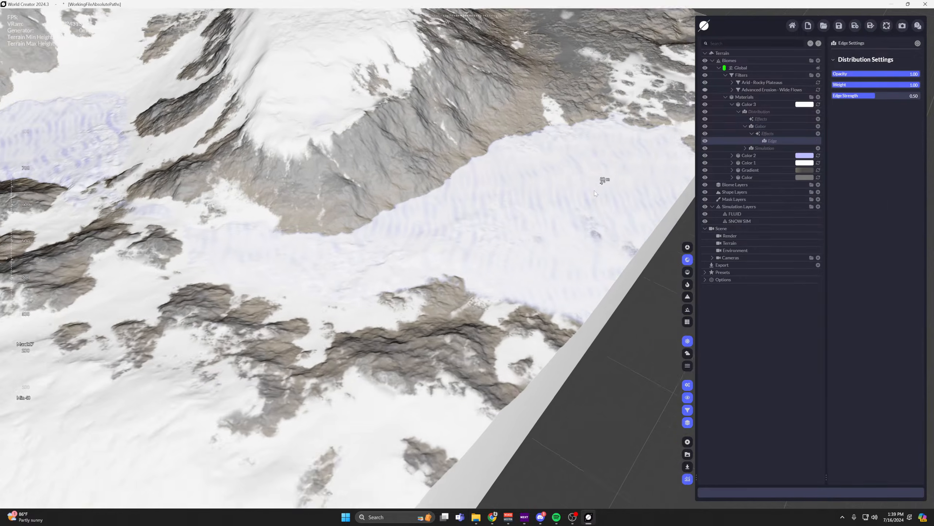
{"action": "scroll", "coordinate": [595, 190], "scroll_direction": "up", "scroll_amount": 4}
{"action": "middle_click_drag", "start_coordinate": [539, 215], "coordinate": [441, 222]}
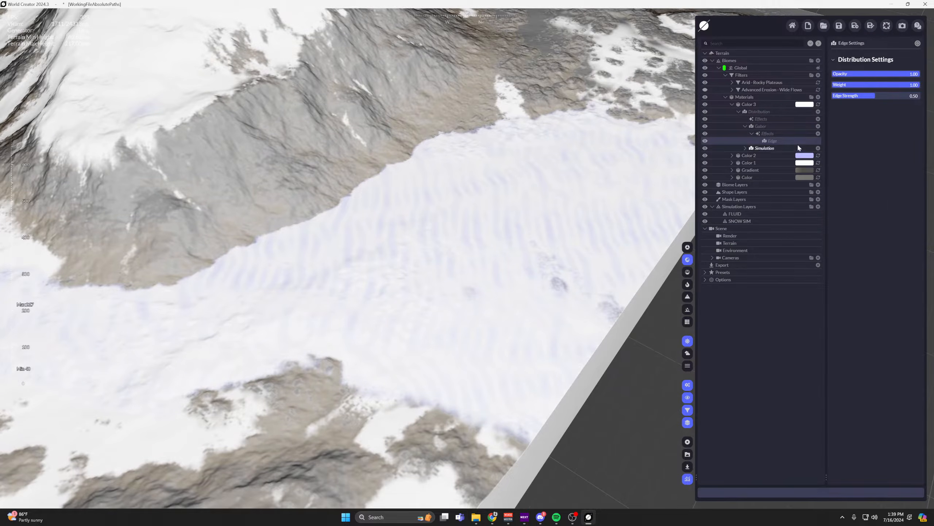
Add a Simple Flow effect to Color 3's Gabor noise and inspect the softened fluid and snow surfaces.
{"action": "left_click", "coordinate": [818, 134]}
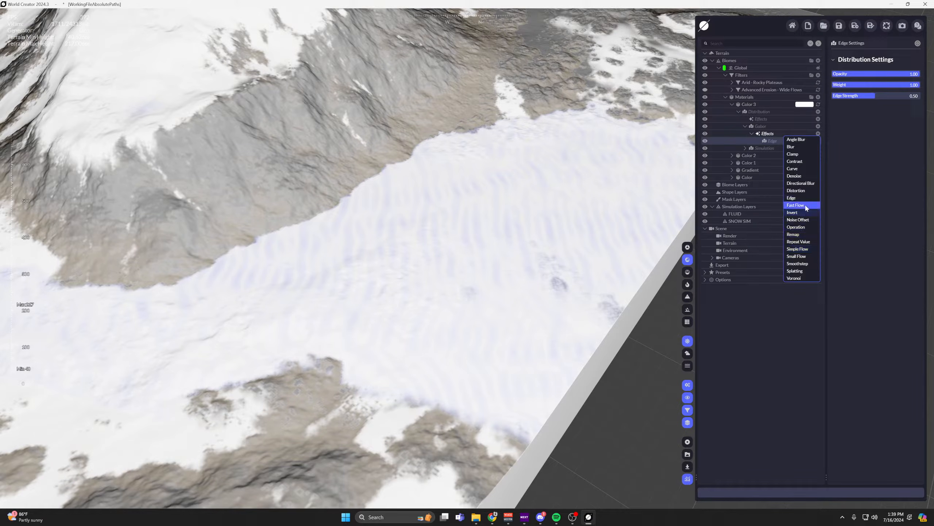
{"action": "left_click", "coordinate": [797, 249]}
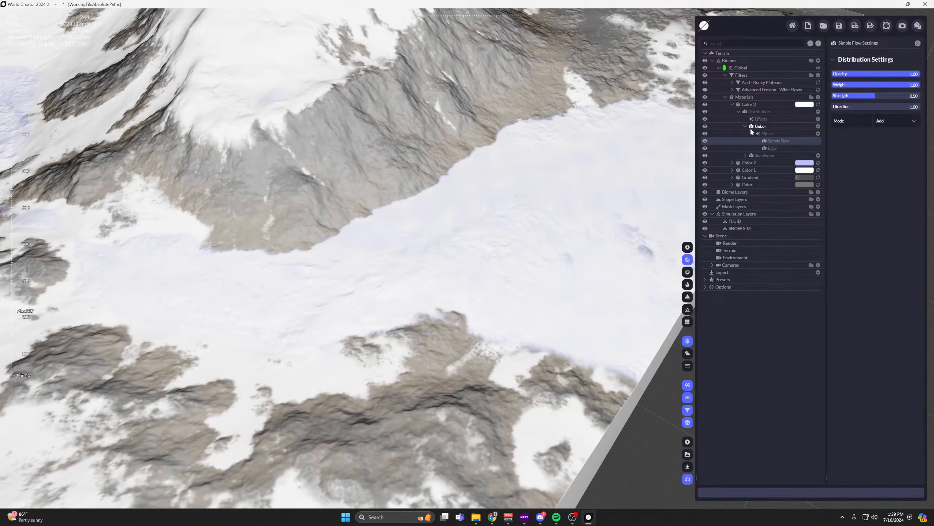
{"action": "left_click", "coordinate": [746, 126]}
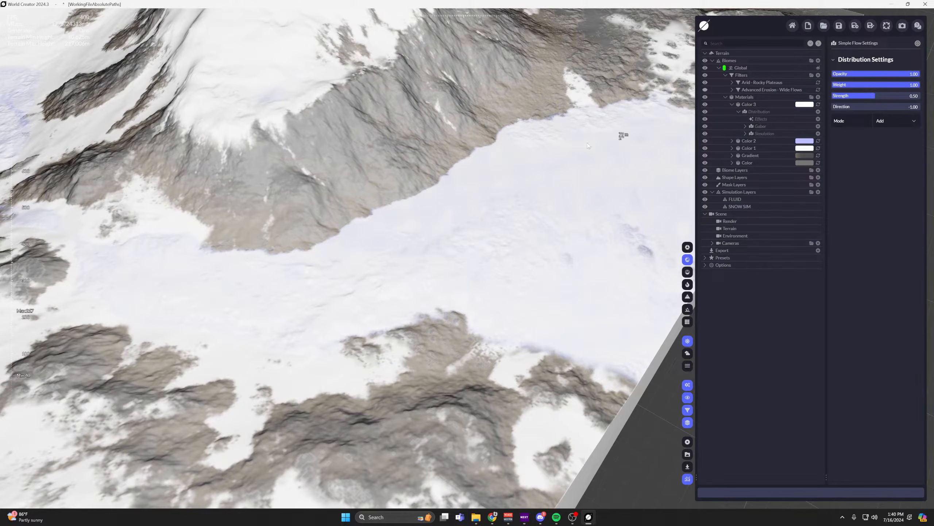
{"action": "scroll", "coordinate": [414, 158], "scroll_direction": "down", "scroll_amount": 3}
{"action": "middle_click_drag", "start_coordinate": [415, 158], "coordinate": [603, 269]}
{"action": "scroll", "coordinate": [367, 186], "scroll_direction": "up", "scroll_amount": 4}
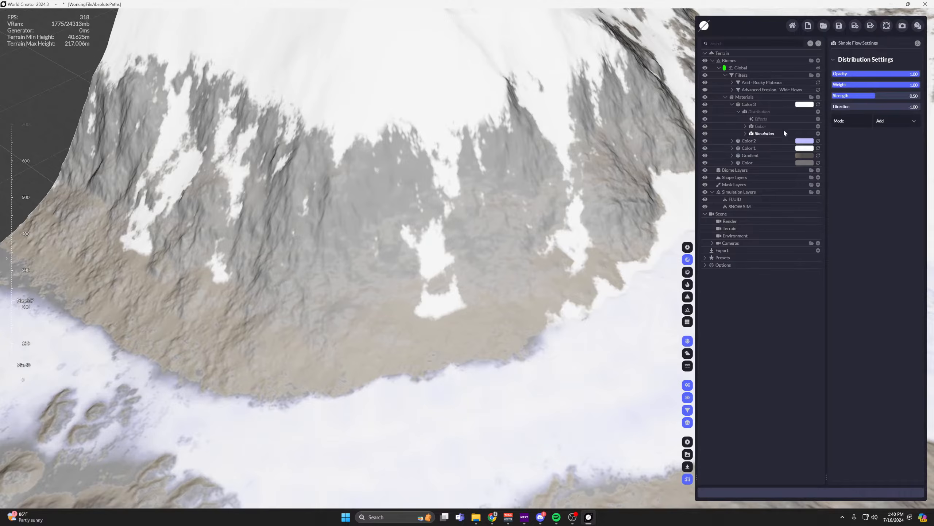
Toggle the visibility of Color 1's Slope distribution to compare its influence on the snow along the steep cliff.
{"action": "left_click", "coordinate": [732, 105]}
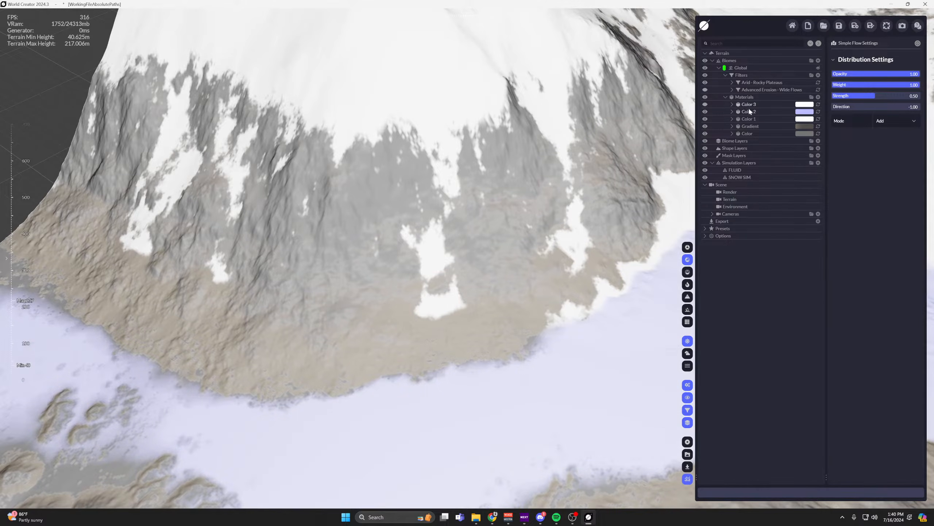
{"action": "left_click", "coordinate": [748, 112]}
{"action": "double_click", "coordinate": [747, 119]}
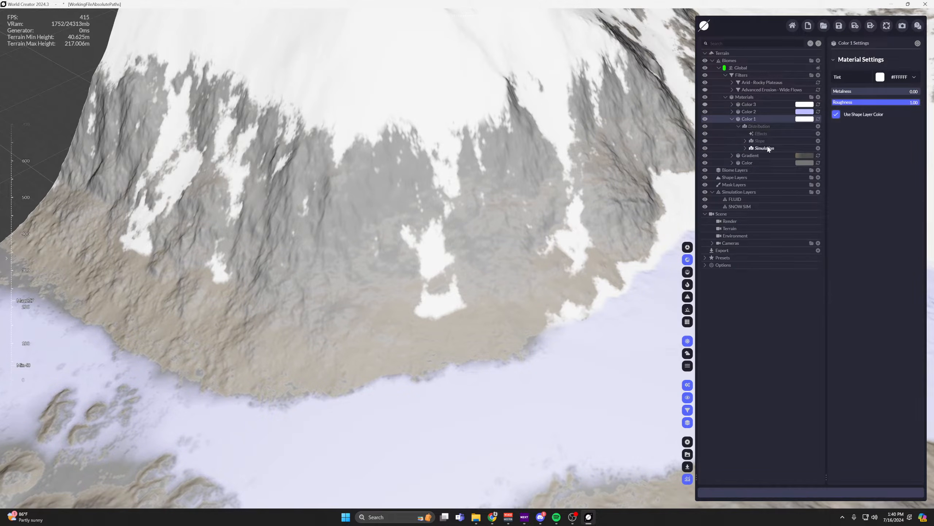
{"action": "left_click", "coordinate": [704, 143]}
{"action": "right_click_drag", "start_coordinate": [550, 129], "coordinate": [551, 191]}
{"action": "left_click", "coordinate": [757, 140]}
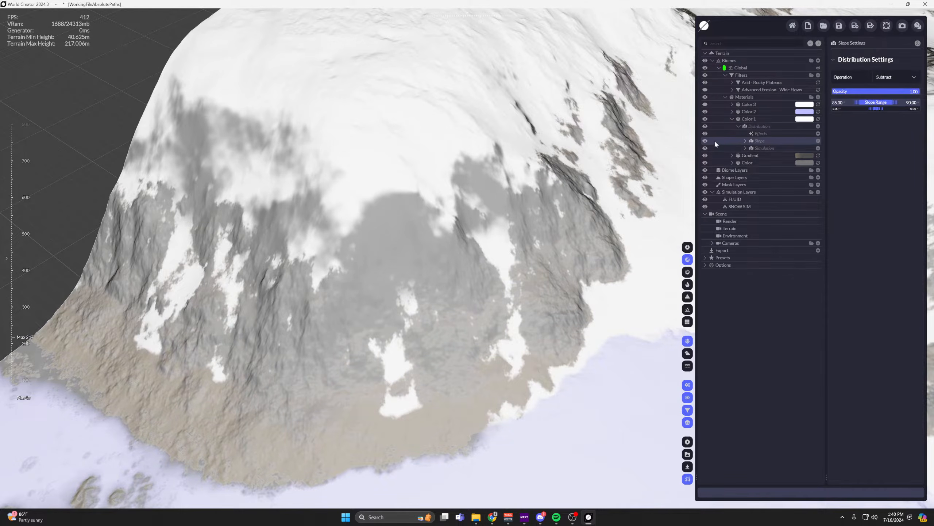
{"action": "left_click", "coordinate": [705, 141]}
{"action": "left_click", "coordinate": [704, 141]}
{"action": "left_click", "coordinate": [705, 142]}
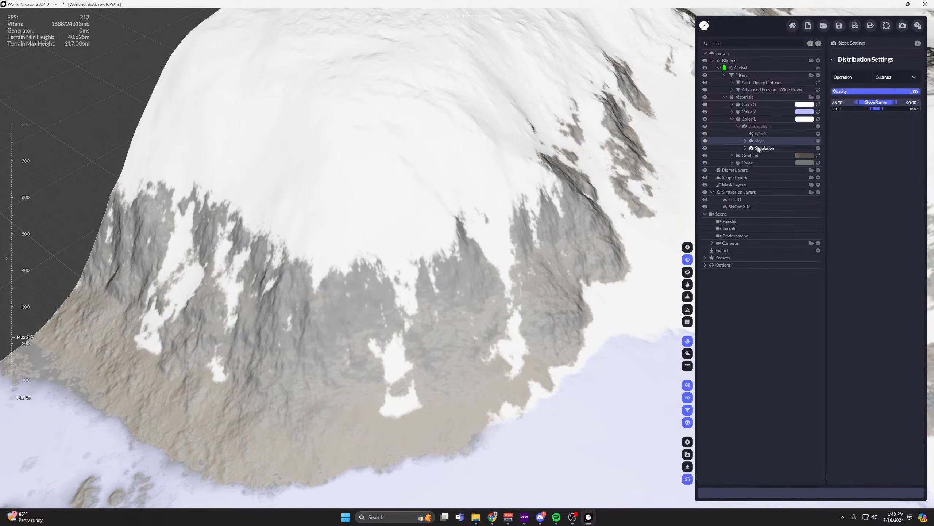
Add a Simple Flow effect to Color 1's SNOW SIM Simulation distribution so the snow streaks down the cliff.
{"action": "left_click", "coordinate": [758, 148]}
{"action": "left_click", "coordinate": [745, 148]}
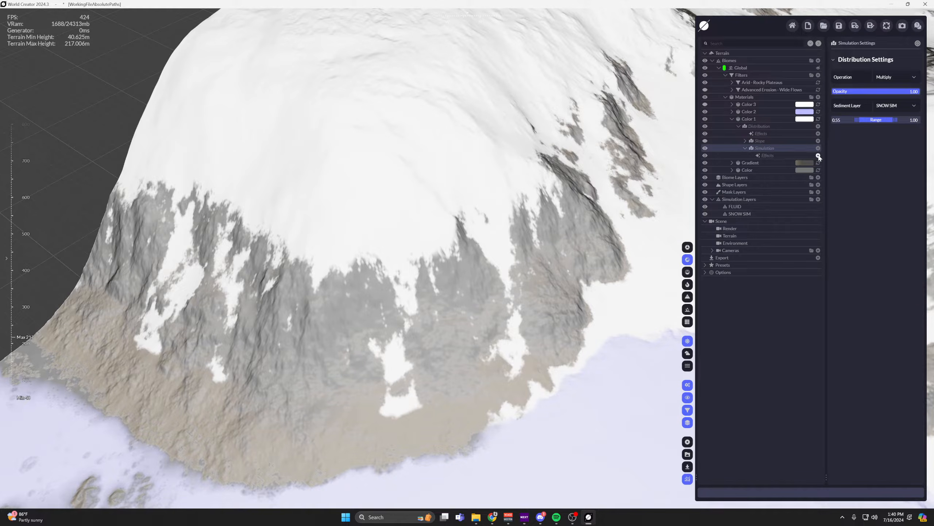
{"action": "scroll", "coordinate": [516, 212], "scroll_direction": "down", "scroll_amount": 2}
{"action": "scroll", "coordinate": [408, 217], "scroll_direction": "up", "scroll_amount": 3}
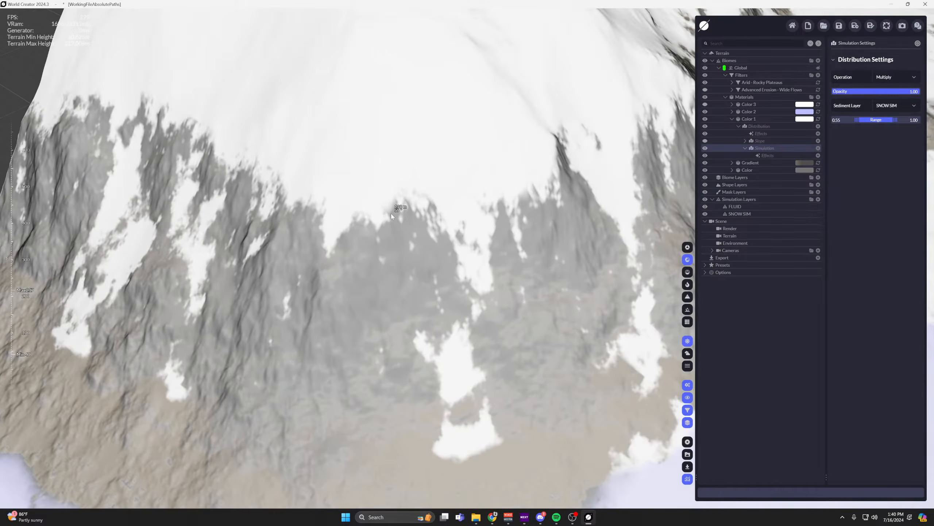
{"action": "middle_click_drag", "start_coordinate": [423, 216], "coordinate": [367, 212]}
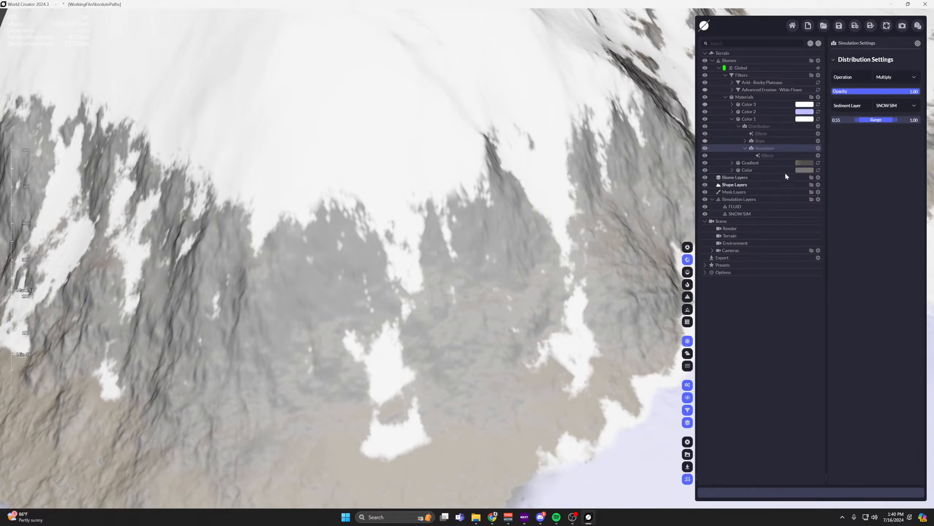
{"action": "left_click", "coordinate": [818, 148]}
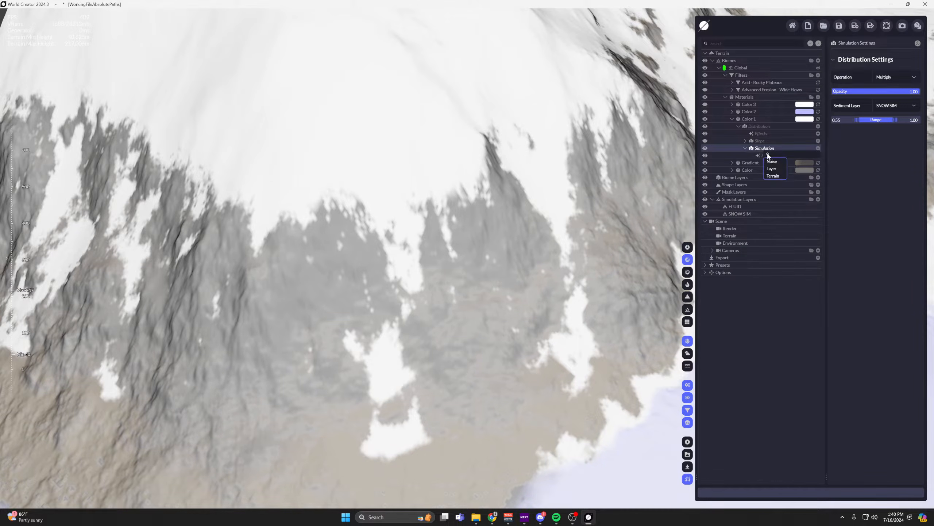
{"action": "left_click", "coordinate": [757, 149]}
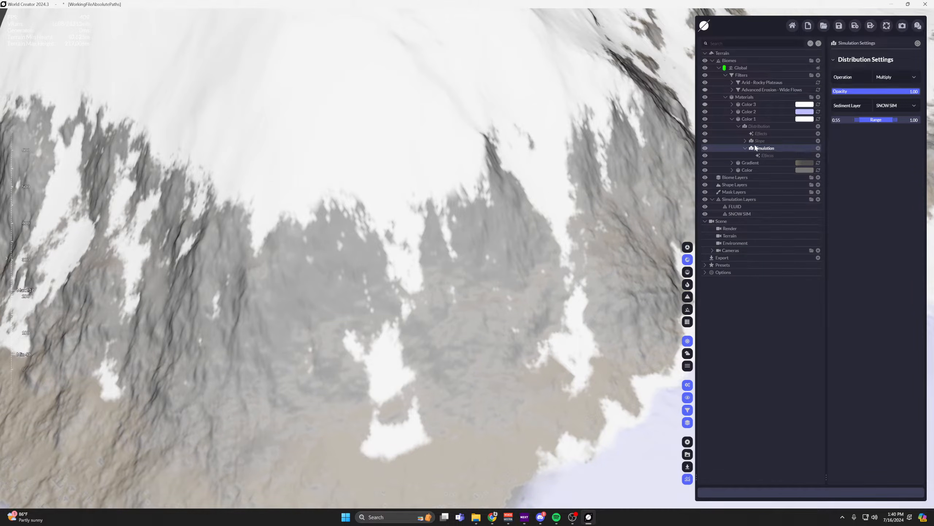
{"action": "left_click", "coordinate": [818, 156]}
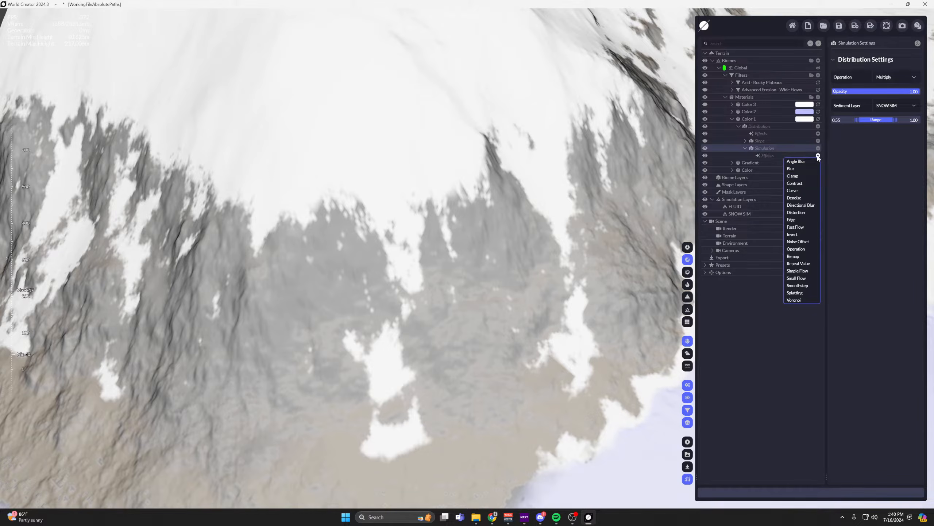
{"action": "left_click", "coordinate": [797, 271]}
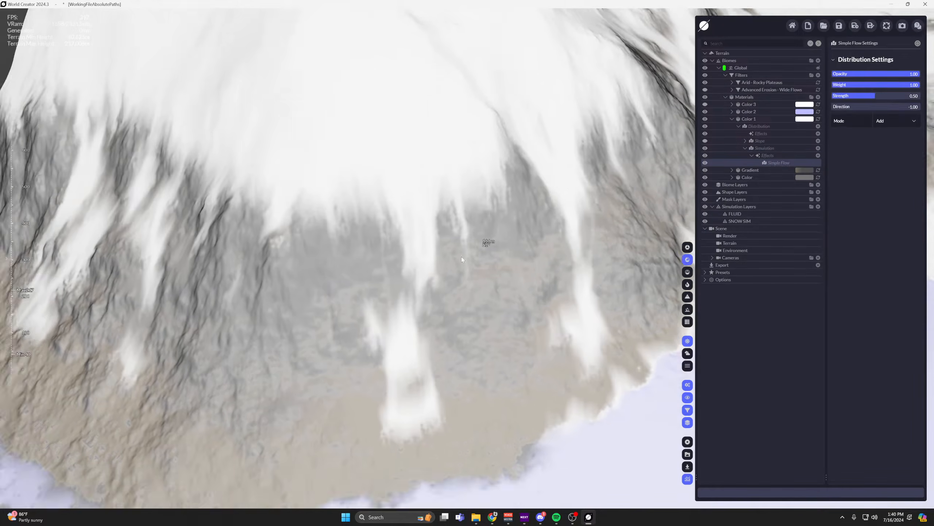
Set the snow Simple Flow's Strength and Direction to 1.00 and review the streaks across the mountains.
{"action": "left_click_drag", "start_coordinate": [877, 106], "coordinate": [920, 96]}
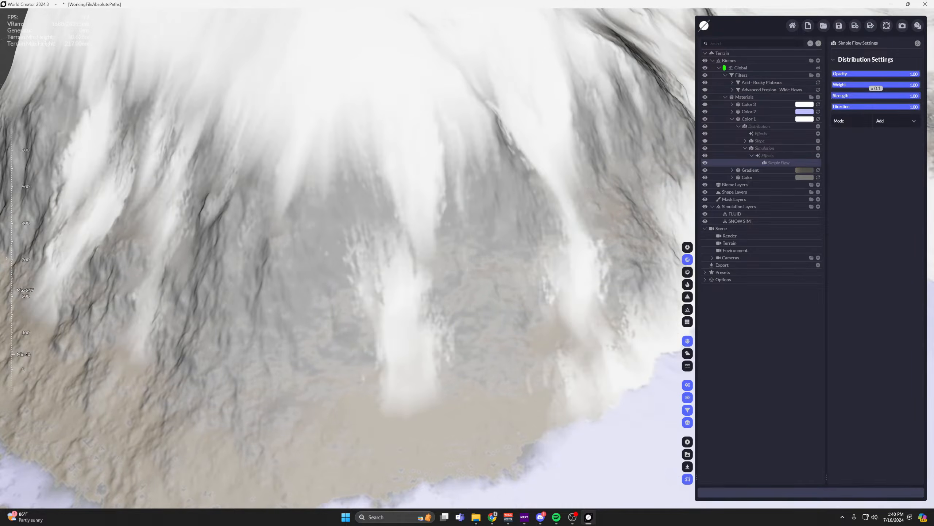
{"action": "scroll", "coordinate": [571, 149], "scroll_direction": "down", "scroll_amount": 5}
{"action": "middle_click_drag", "start_coordinate": [571, 149], "coordinate": [332, 244]}
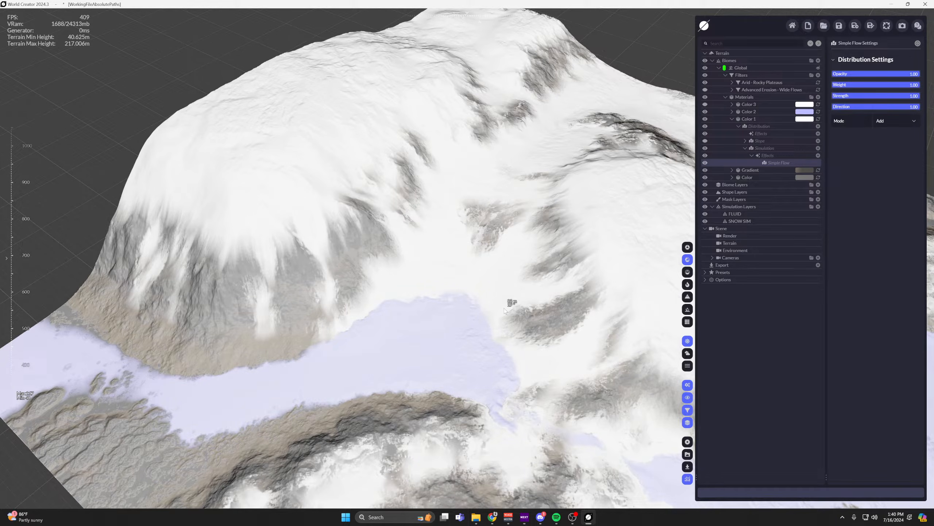
{"action": "scroll", "coordinate": [519, 223], "scroll_direction": "down", "scroll_amount": 4}
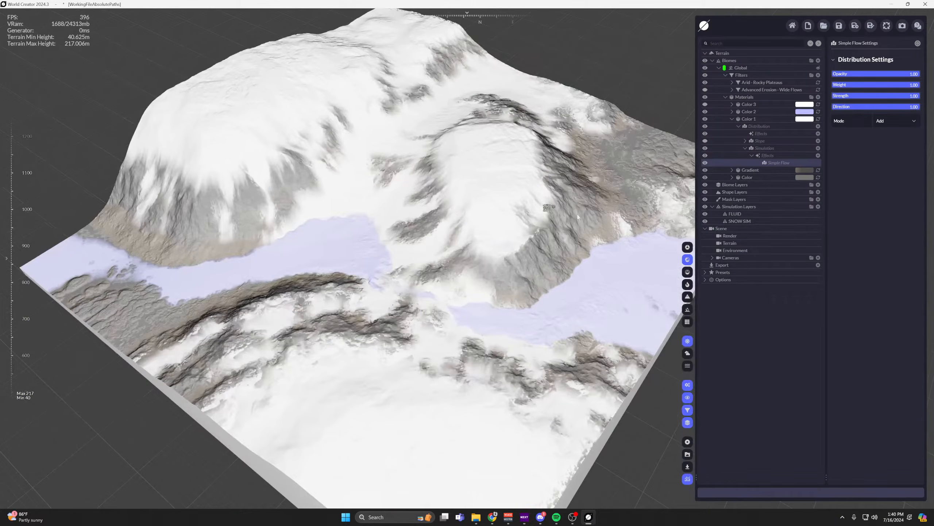
{"action": "left_click", "coordinate": [732, 118]}
{"action": "middle_click_drag", "start_coordinate": [584, 126], "coordinate": [573, 158]}
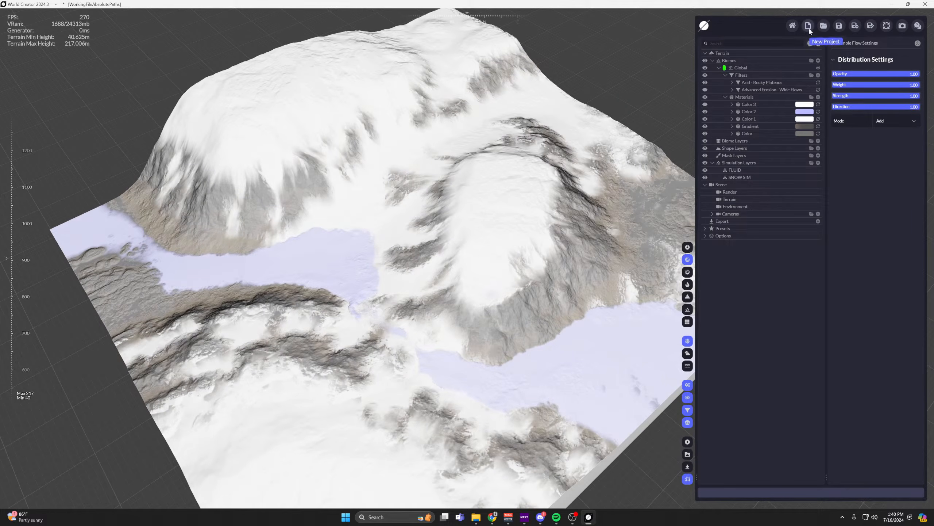
Start a new project and bring its default terrain closer into view.
{"action": "left_click", "coordinate": [808, 27]}
{"action": "left_click", "coordinate": [463, 263]}
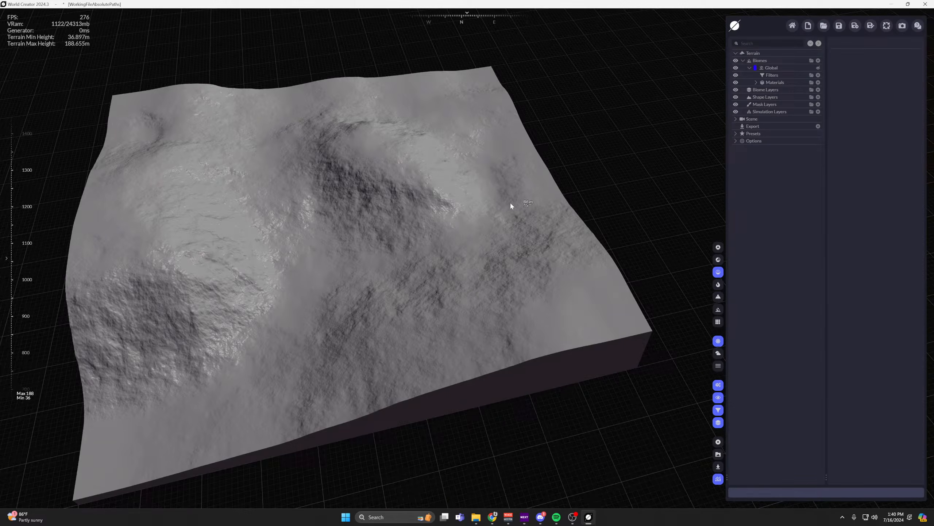
{"action": "right_click_drag", "start_coordinate": [510, 203], "coordinate": [431, 232]}
{"action": "scroll", "coordinate": [501, 258], "scroll_direction": "up", "scroll_amount": 3}
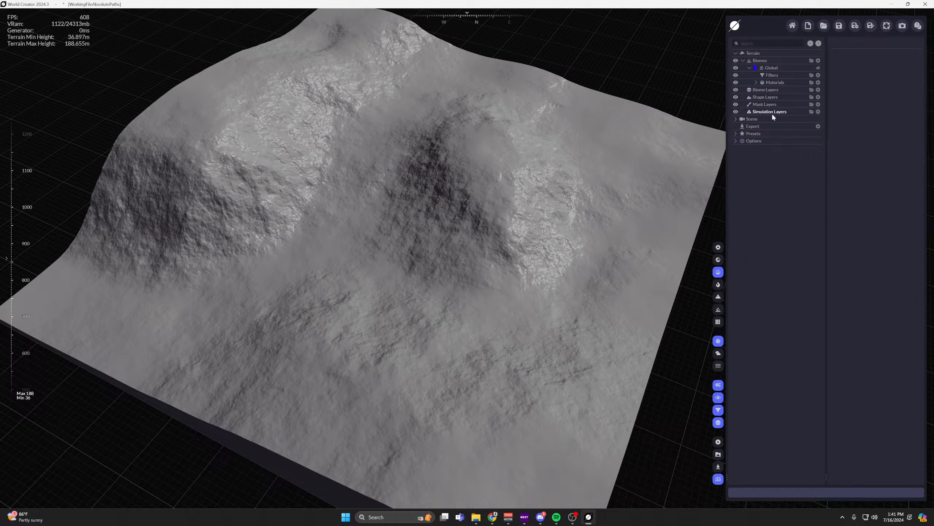
Add a Rivers Layer to the Shape Layers and inspect the channels carved across the terrain.
{"action": "left_click", "coordinate": [772, 114]}
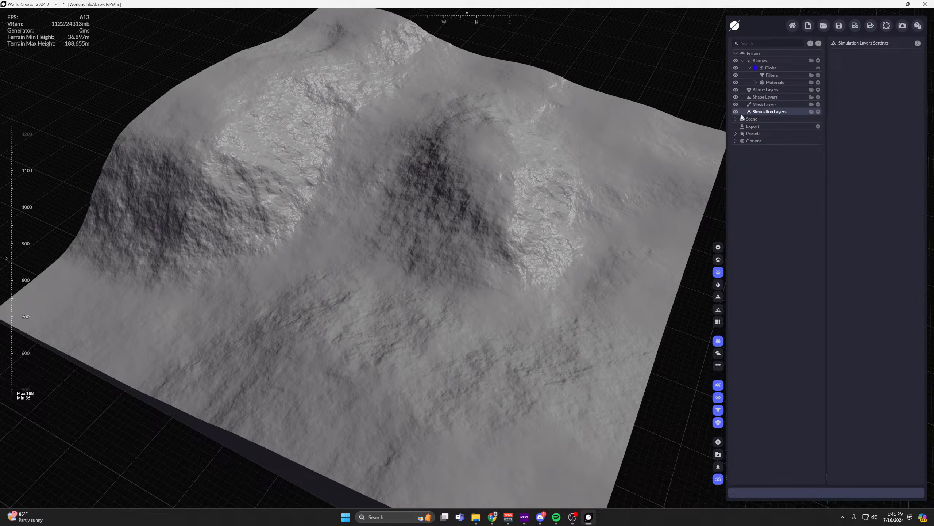
{"action": "left_click", "coordinate": [772, 99]}
{"action": "left_click", "coordinate": [819, 97]}
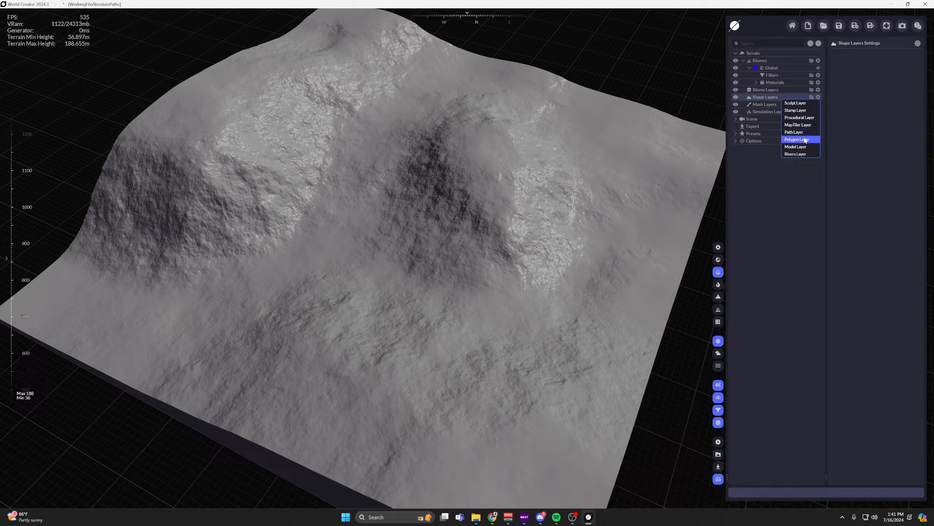
{"action": "left_click", "coordinate": [805, 154]}
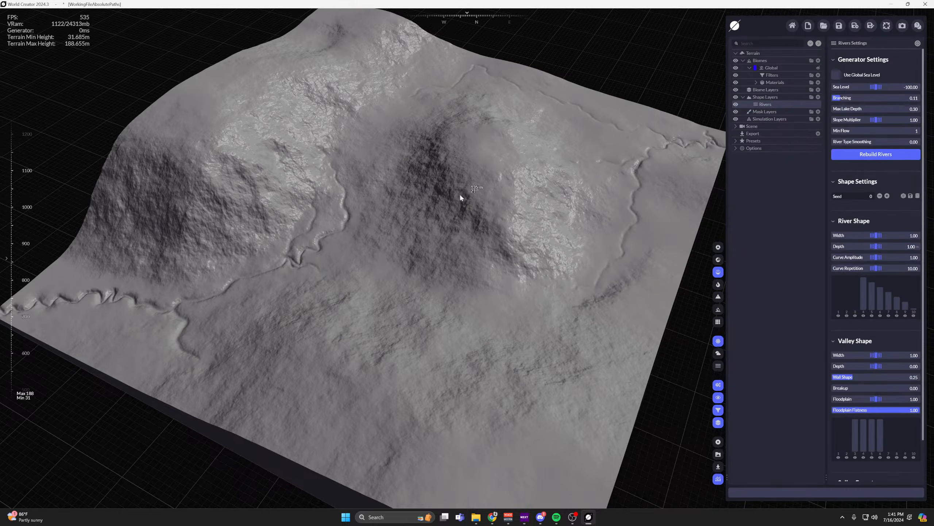
{"action": "right_click_drag", "start_coordinate": [460, 193], "coordinate": [315, 288]}
{"action": "mouse_move", "coordinate": [315, 288]}
{"action": "middle_mouse_down"}
{"action": "mouse_move", "coordinate": [506, 173]}
{"action": "mouse_move", "coordinate": [424, 247]}
{"action": "mouse_move", "coordinate": [315, 285]}
{"action": "middle_mouse_up"}
{"action": "scroll", "coordinate": [511, 236], "scroll_direction": "down", "scroll_amount": 1}
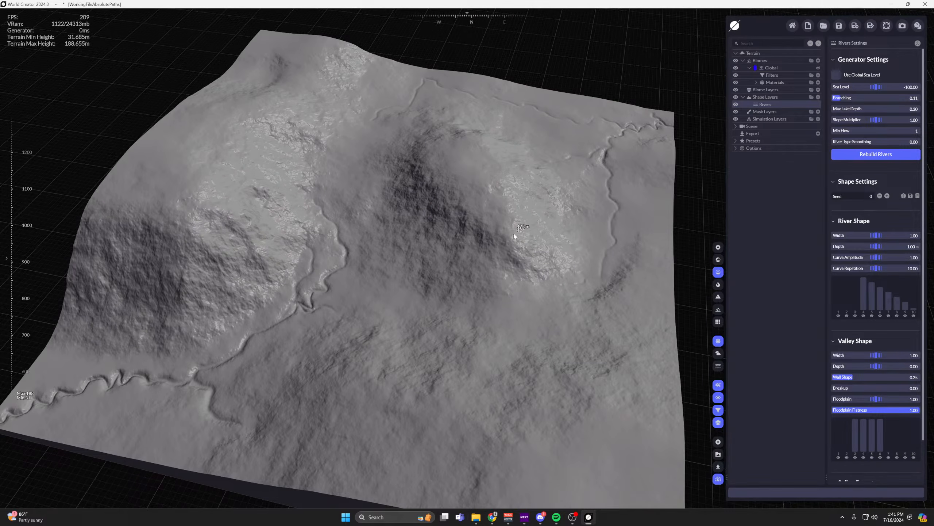
{"action": "middle_click_drag", "start_coordinate": [512, 231], "coordinate": [503, 230]}
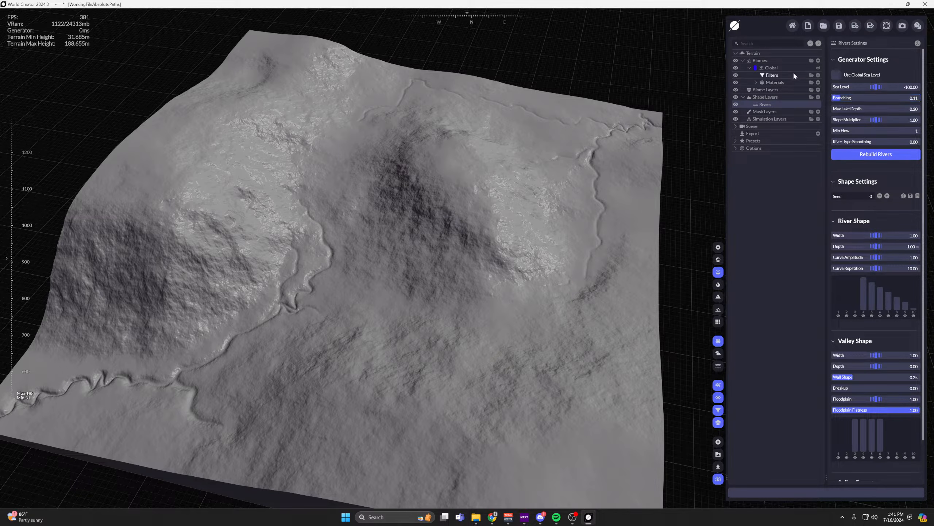
Try a Sediment Fill Soft filter on the river terrain, inspect the channels, and remove it.
{"action": "left_click", "coordinate": [818, 75]}
{"action": "mouse_move", "coordinate": [761, 147]}
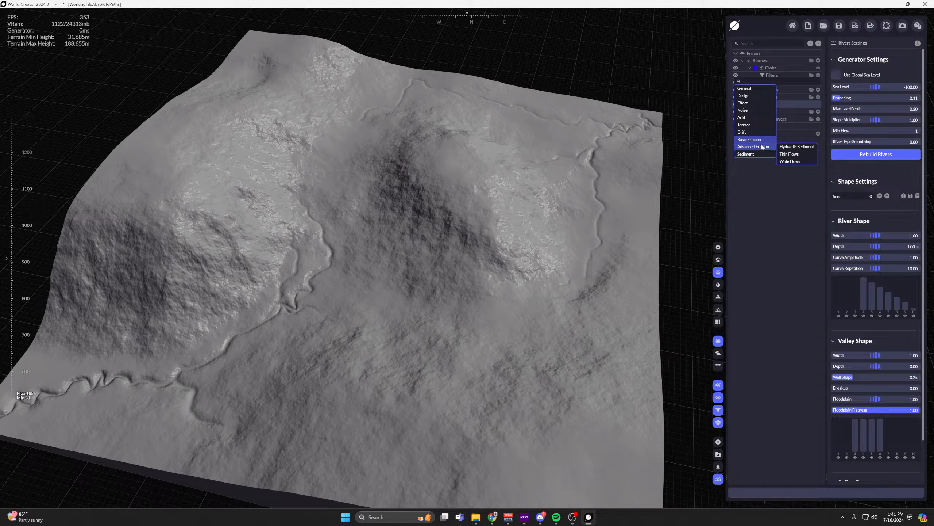
{"action": "left_click", "coordinate": [787, 154]}
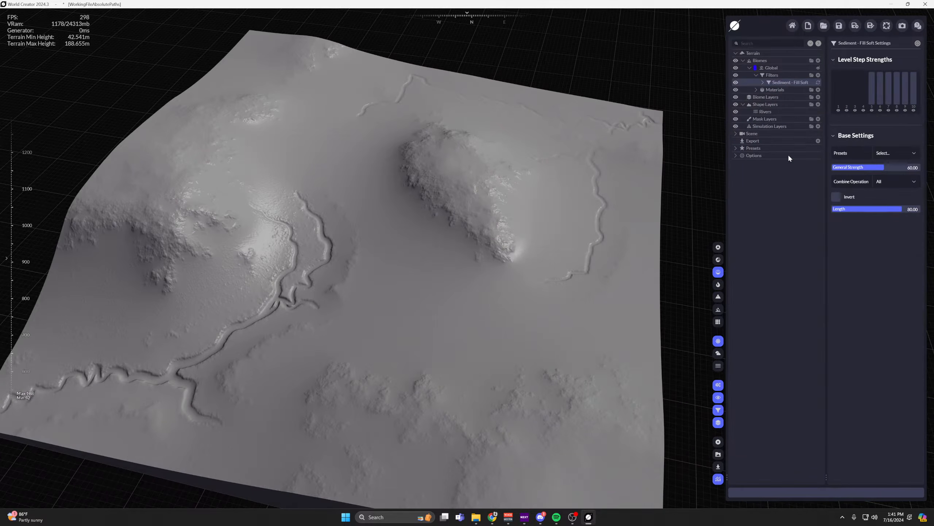
{"action": "scroll", "coordinate": [318, 274], "scroll_direction": "up", "scroll_amount": 10}
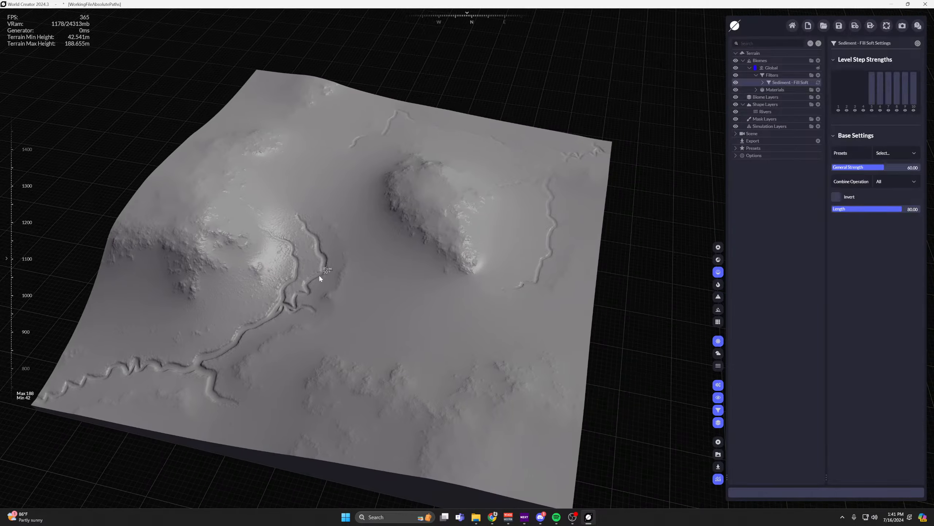
{"action": "scroll", "coordinate": [341, 269], "scroll_direction": "down", "scroll_amount": 5}
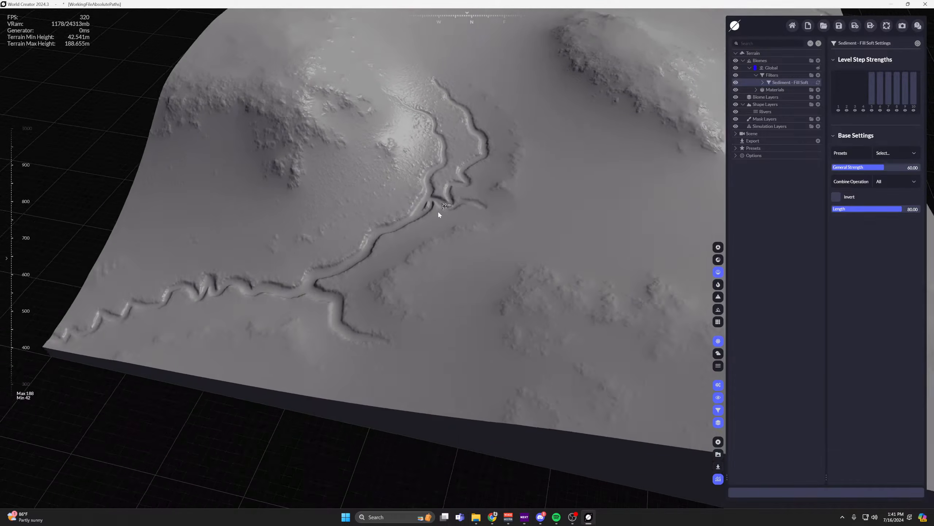
{"action": "key", "text": "Delete"}
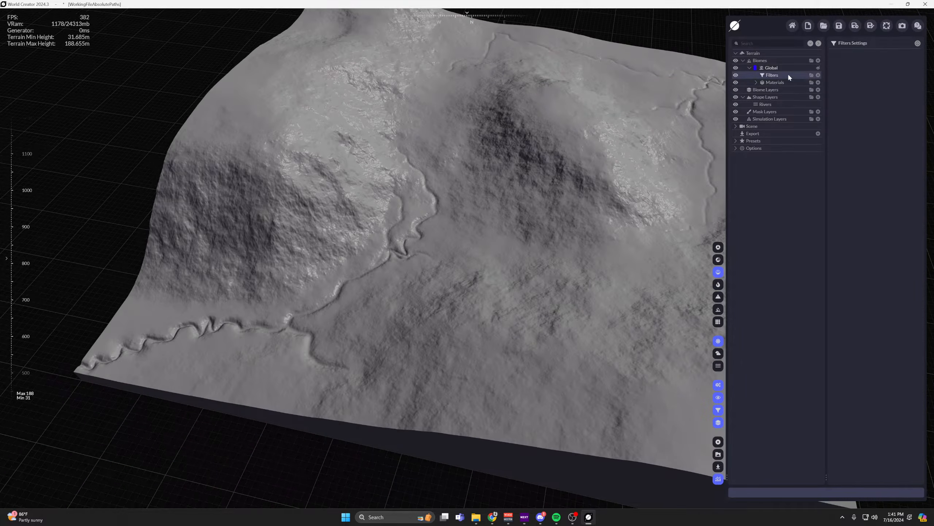
Add a Basic Erosion Soft Flows filter to the Global biome and inspect its effect on the slopes and river channels.
{"action": "left_click", "coordinate": [818, 74]}
{"action": "mouse_move", "coordinate": [757, 147]}
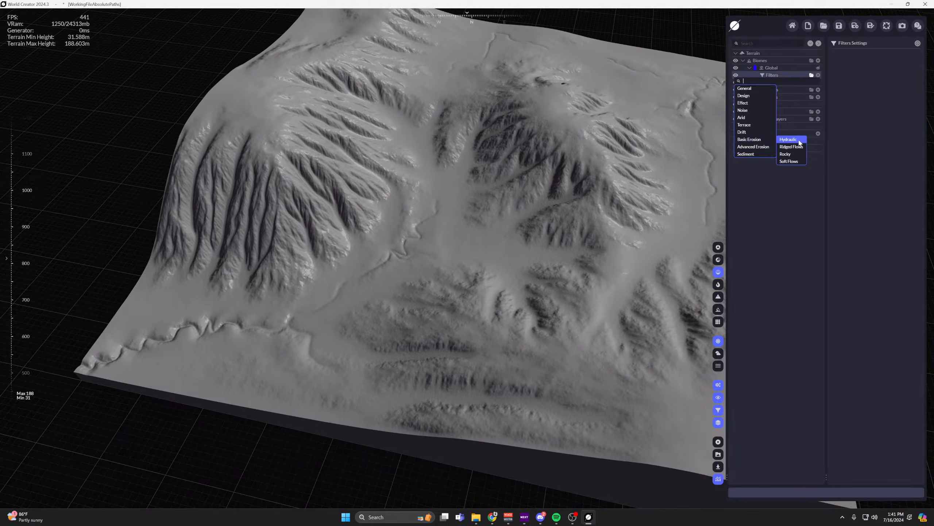
{"action": "left_click", "coordinate": [795, 162]}
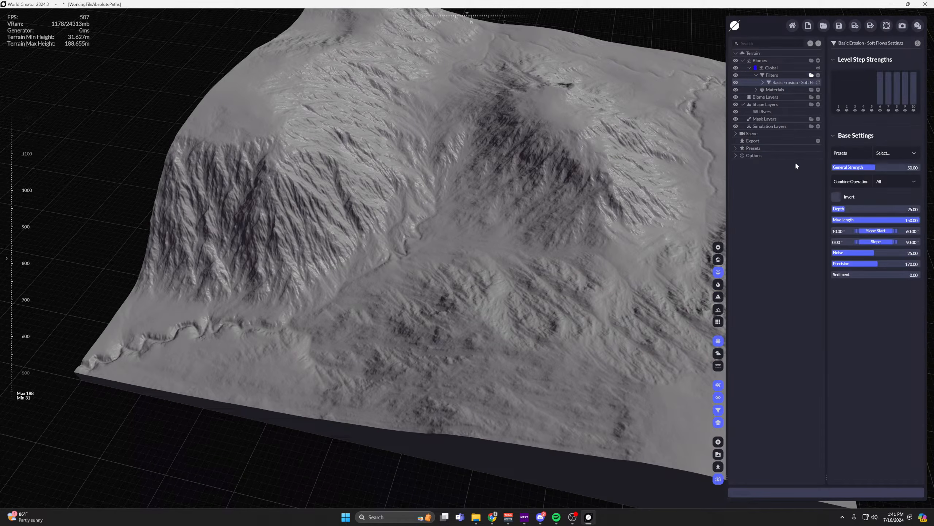
{"action": "middle_click_drag", "start_coordinate": [530, 165], "coordinate": [505, 249]}
{"action": "scroll", "coordinate": [486, 251], "scroll_direction": "up", "scroll_amount": 3}
{"action": "scroll", "coordinate": [505, 249], "scroll_direction": "up", "scroll_amount": 3}
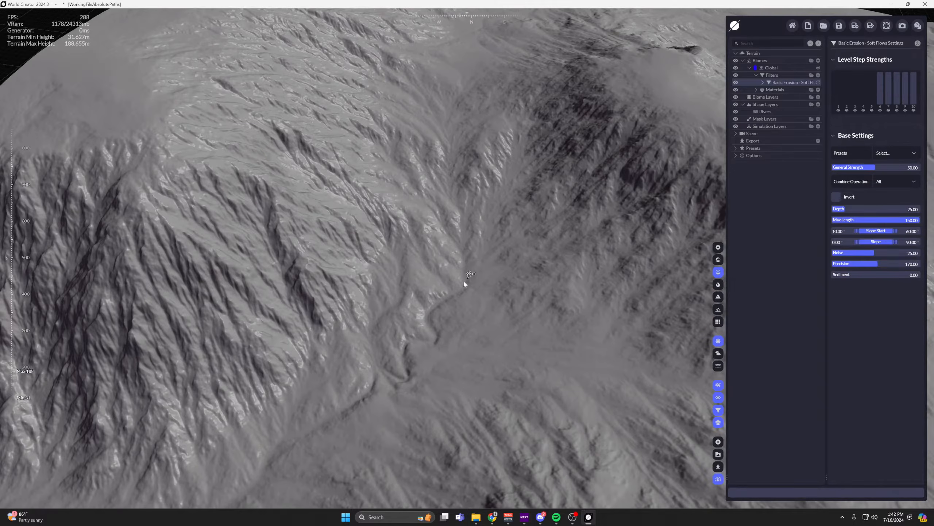
{"action": "scroll", "coordinate": [467, 205], "scroll_direction": "down", "scroll_amount": 5}
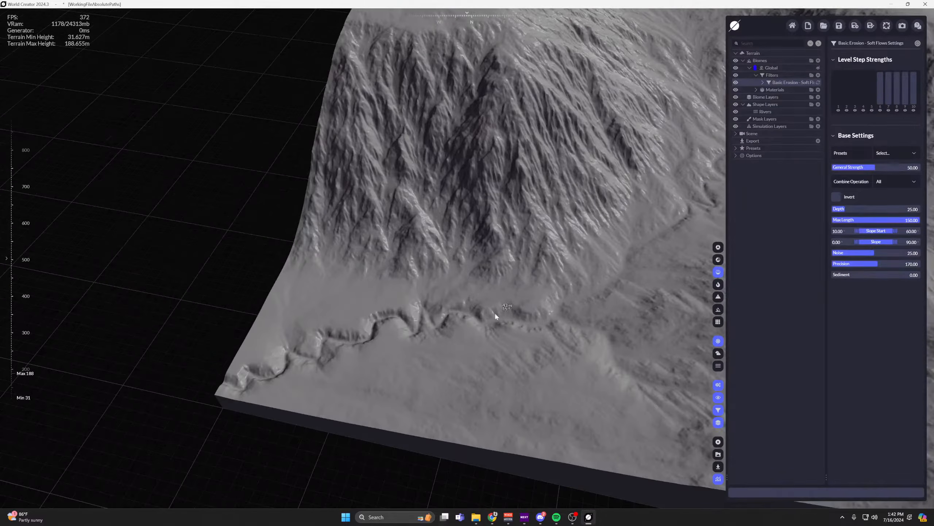
{"action": "scroll", "coordinate": [495, 313], "scroll_direction": "down", "scroll_amount": 3}
{"action": "middle_click_drag", "start_coordinate": [515, 230], "coordinate": [445, 273]}
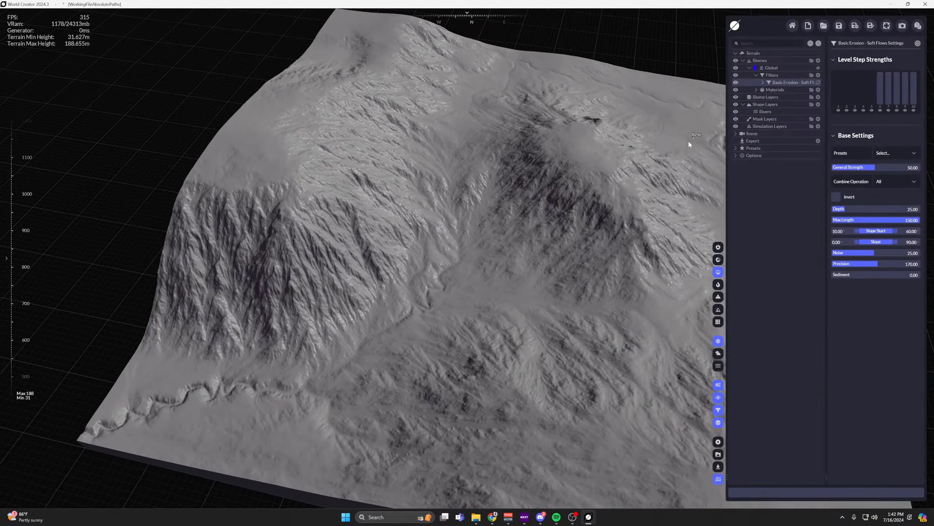
{"action": "left_click_drag", "start_coordinate": [727, 478], "coordinate": [702, 478]}
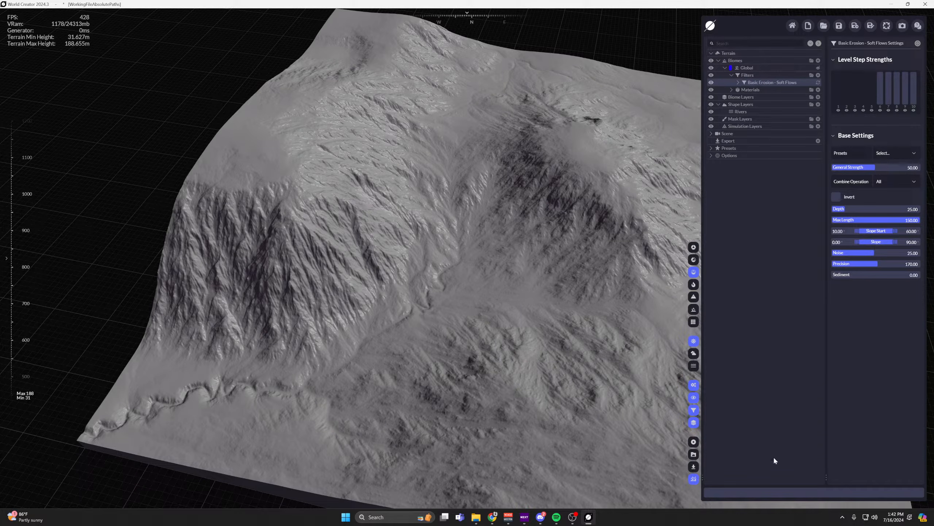
{"action": "scroll", "coordinate": [438, 186], "scroll_direction": "up", "scroll_amount": 3}
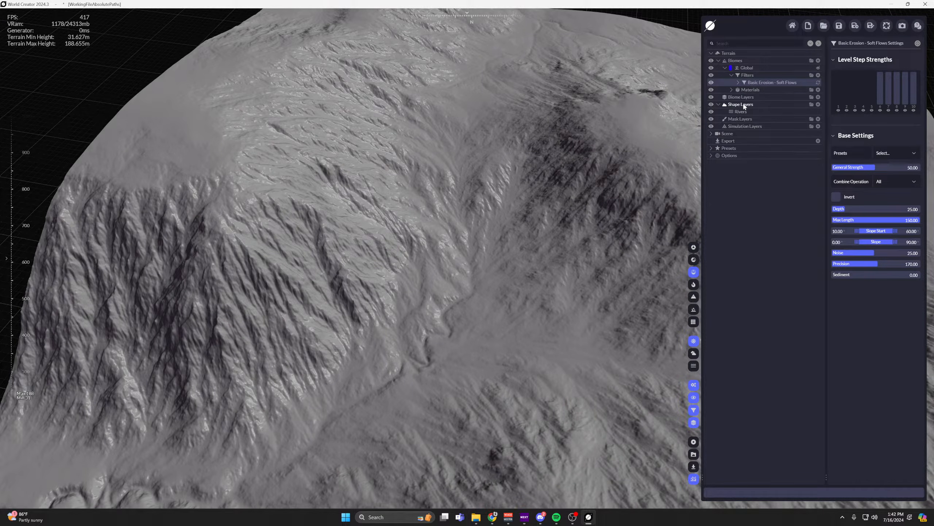
Add a Rivers layer distribution to the Soft Flows filter and assign the Rivers shape layer to it.
{"action": "double_click", "coordinate": [764, 83]}
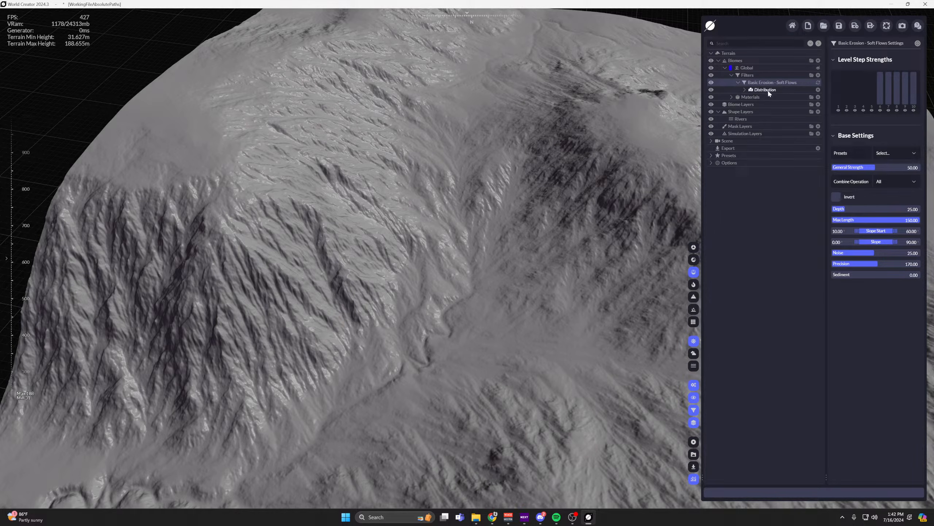
{"action": "left_click", "coordinate": [818, 90]}
{"action": "mouse_move", "coordinate": [780, 112]}
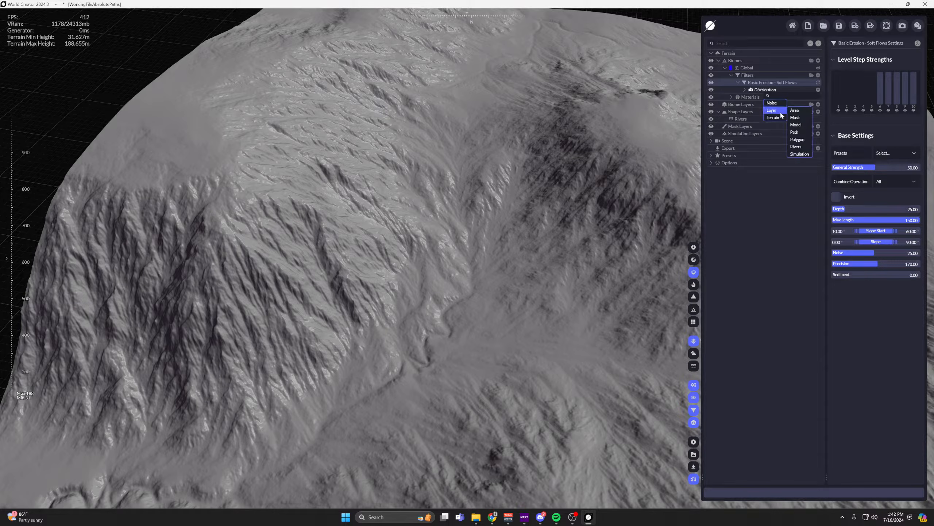
{"action": "left_click", "coordinate": [795, 149]}
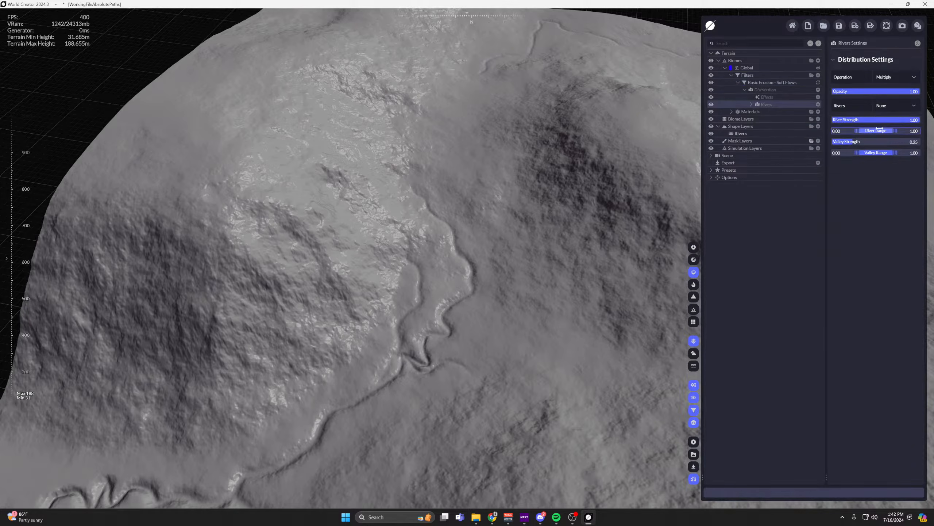
{"action": "left_click", "coordinate": [911, 105]}
{"action": "left_click", "coordinate": [912, 123]}
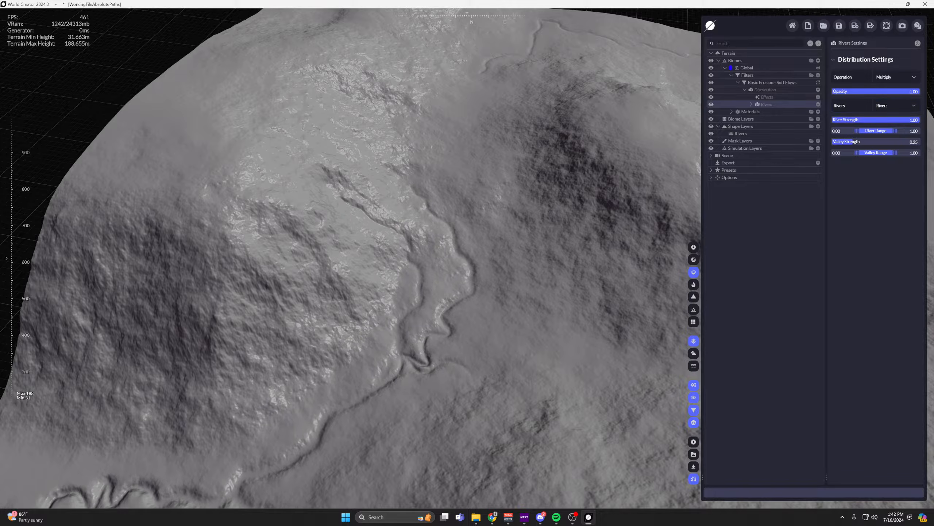
Try the Subtract operation on the Rivers distribution and return it to Multiply.
{"action": "left_click", "coordinate": [912, 77]}
{"action": "left_click", "coordinate": [908, 102]}
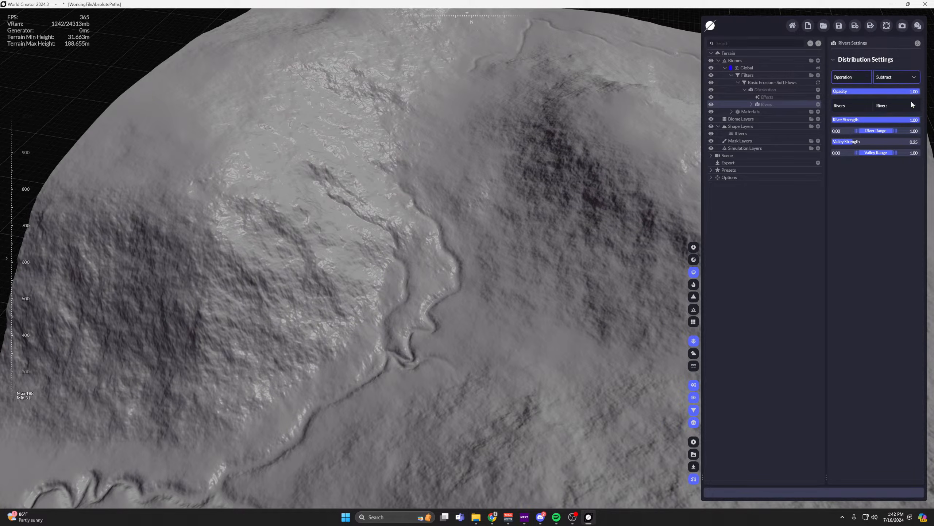
{"action": "left_click", "coordinate": [908, 80]}
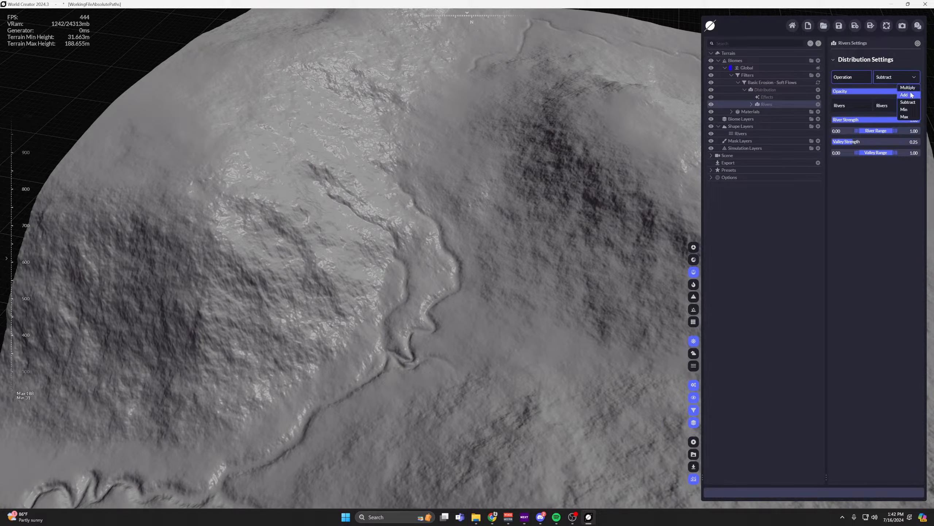
{"action": "left_click", "coordinate": [908, 87]}
Add an Invert effect to the Rivers distribution of the Soft Flows filter and view the whole terrain.
{"action": "left_click", "coordinate": [752, 104]}
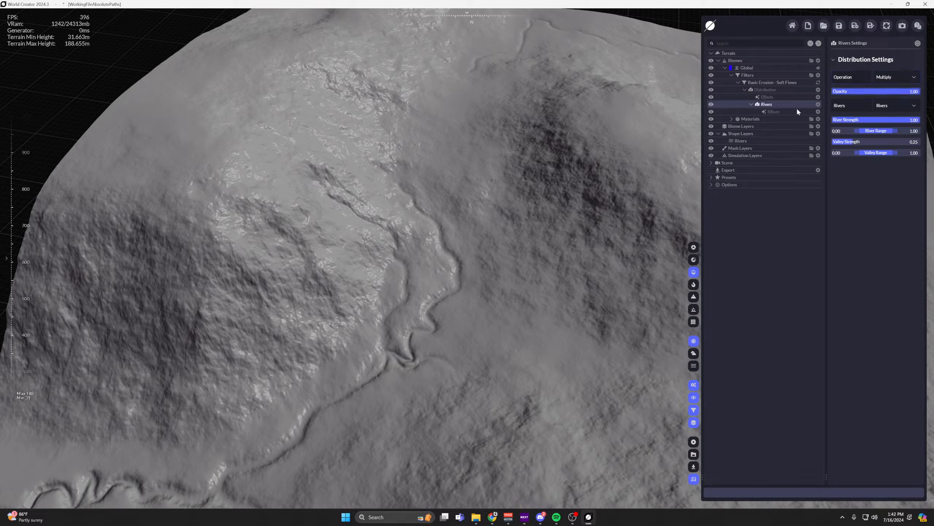
{"action": "left_click", "coordinate": [818, 112]}
{"action": "left_click", "coordinate": [792, 190]}
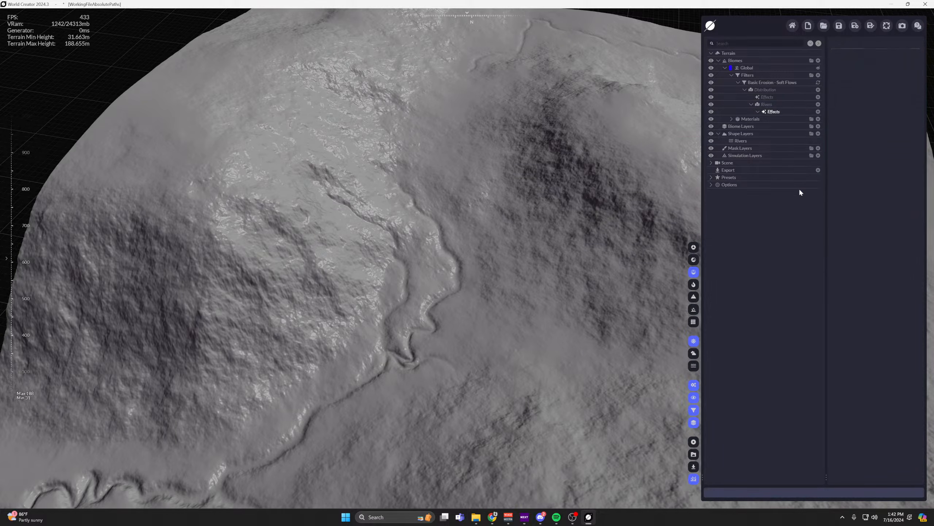
{"action": "scroll", "coordinate": [525, 194], "scroll_direction": "down", "scroll_amount": 5}
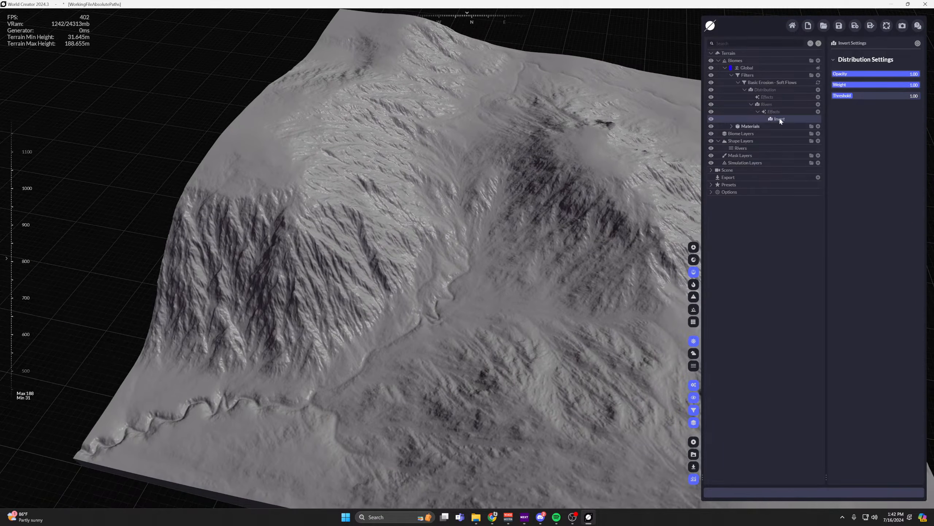
Set the Rivers distribution's operation to Add, then inspect the channels up close and toggle the distribution's visibility.
{"action": "left_click", "coordinate": [775, 103]}
{"action": "left_click", "coordinate": [912, 80]}
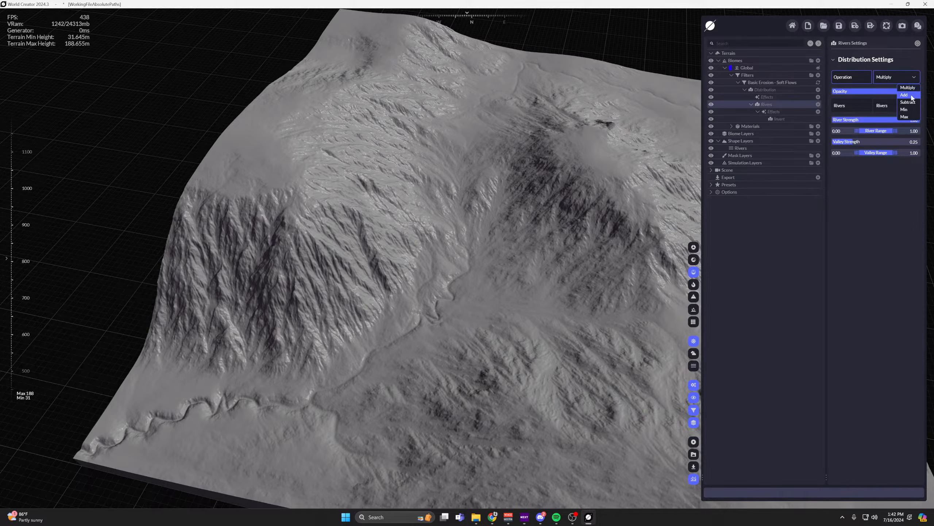
{"action": "left_click", "coordinate": [905, 95]}
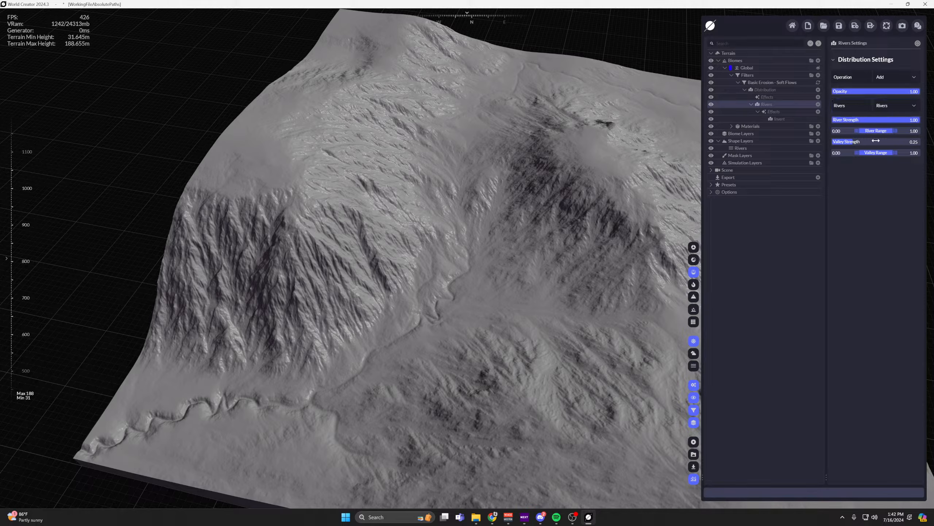
{"action": "left_click", "coordinate": [778, 119]}
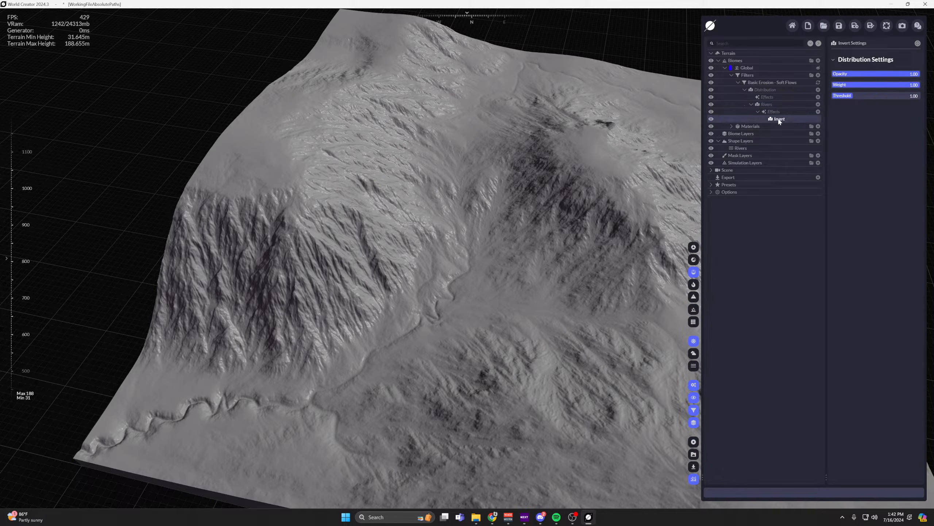
{"action": "scroll", "coordinate": [489, 270], "scroll_direction": "up", "scroll_amount": 2}
{"action": "scroll", "coordinate": [489, 270], "scroll_direction": "up", "scroll_amount": 2}
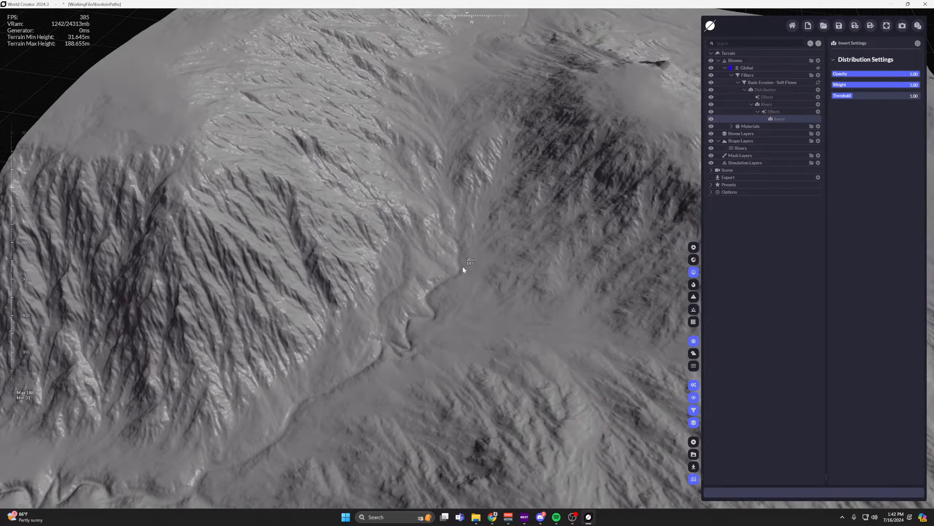
{"action": "left_click", "coordinate": [711, 105]}
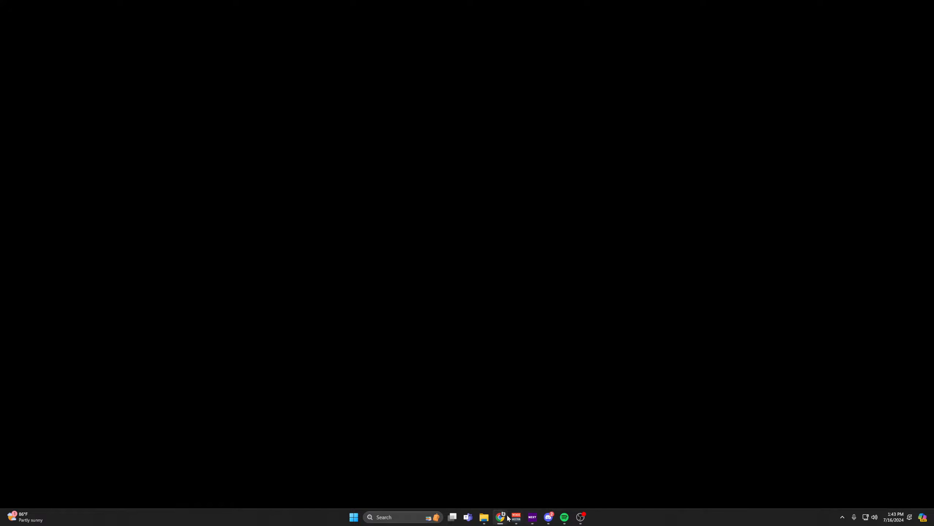
Relaunch WorldCreator.exe from the Standalone folder and switch the default terrain to plain gray shading.
{"action": "left_click", "coordinate": [484, 517]}
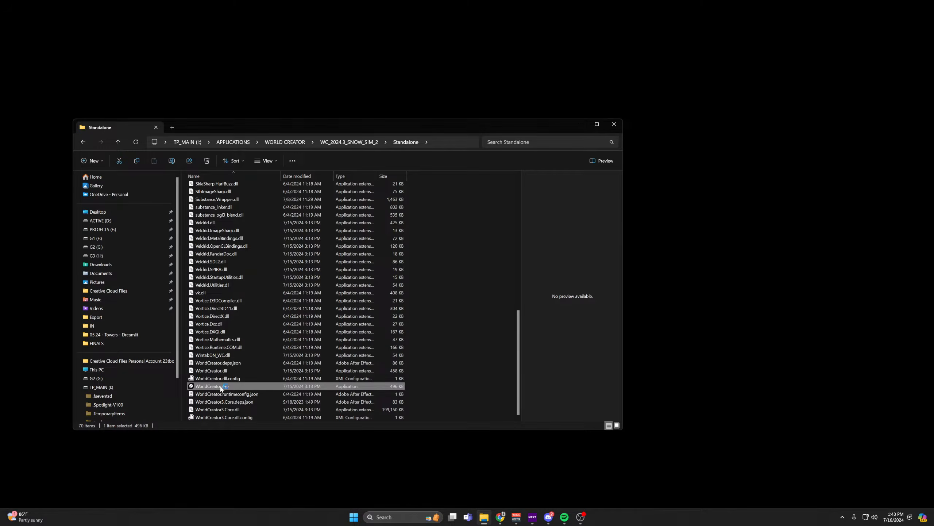
{"action": "left_click", "coordinate": [581, 124]}
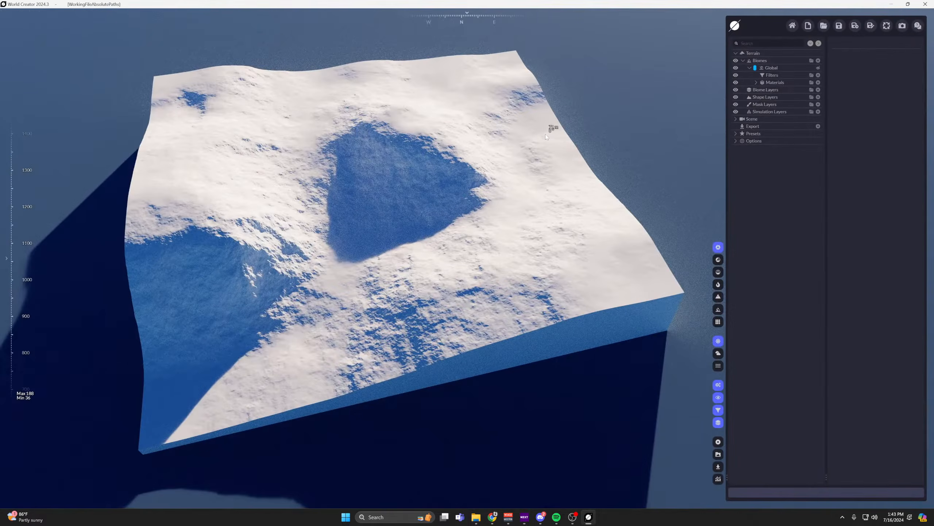
{"action": "middle_click_drag", "start_coordinate": [548, 177], "coordinate": [438, 304]}
{"action": "right_click_drag", "start_coordinate": [437, 305], "coordinate": [620, 298]}
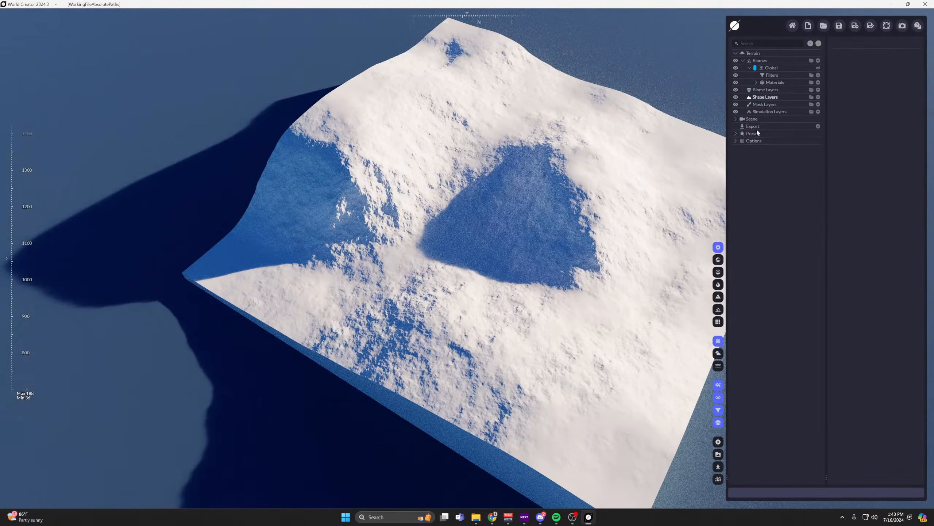
{"action": "left_click", "coordinate": [718, 271]}
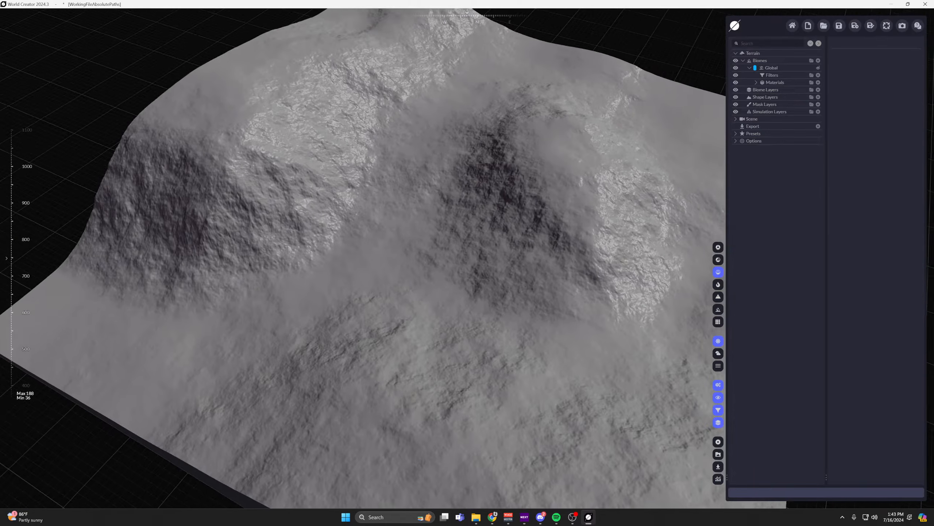
{"action": "scroll", "coordinate": [486, 183], "scroll_direction": "up", "scroll_amount": 3}
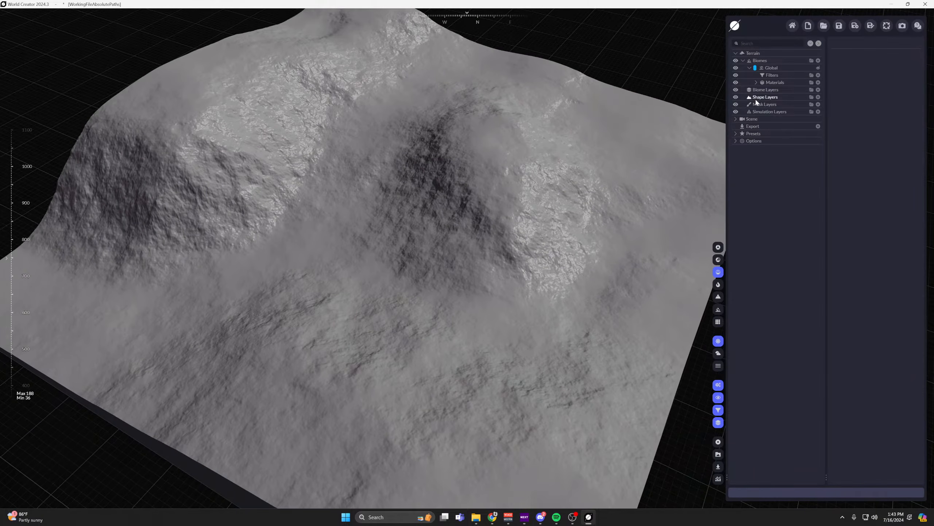
Add a Rivers Layer to the relaunched project's Shape Layers and inspect the winding channel down to the terrain's edge.
{"action": "left_click", "coordinate": [758, 97]}
{"action": "left_click", "coordinate": [818, 97]}
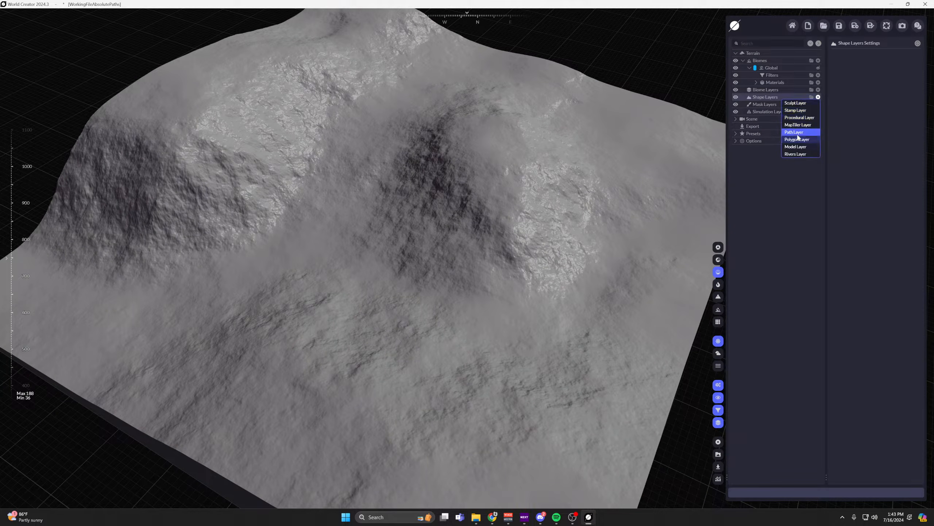
{"action": "left_click", "coordinate": [794, 153]}
{"action": "scroll", "coordinate": [383, 212], "scroll_direction": "up", "scroll_amount": 4}
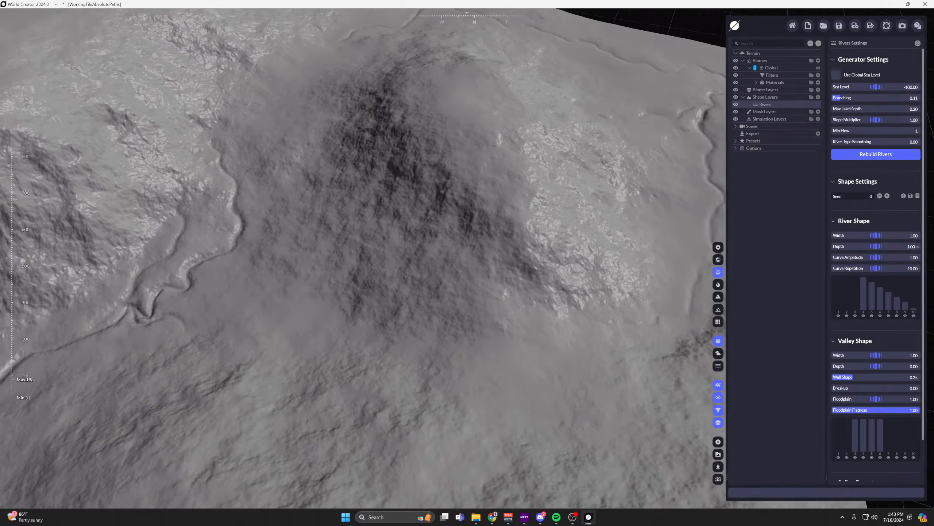
{"action": "scroll", "coordinate": [491, 211], "scroll_direction": "down", "scroll_amount": 4}
{"action": "right_click_drag", "start_coordinate": [491, 211], "coordinate": [528, 199]}
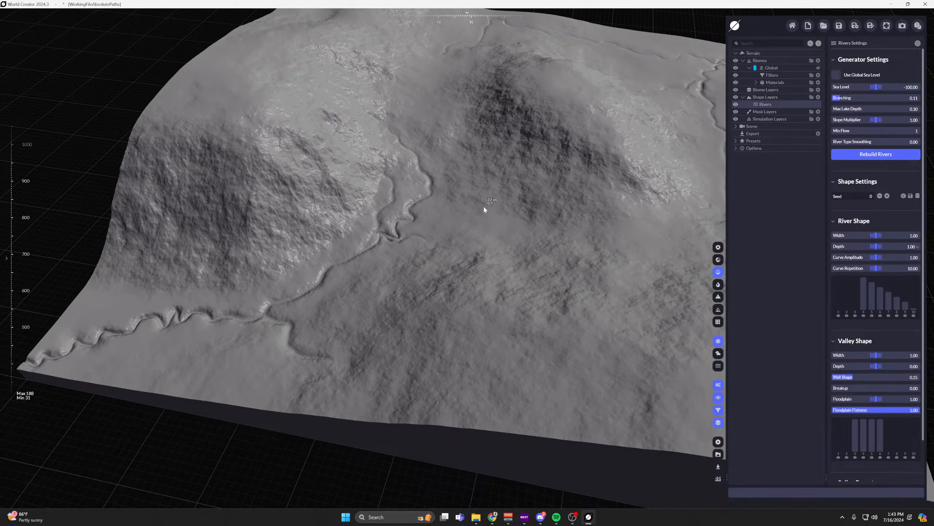
{"action": "middle_click_drag", "start_coordinate": [452, 210], "coordinate": [647, 184]}
{"action": "scroll", "coordinate": [249, 351], "scroll_direction": "up", "scroll_amount": 3}
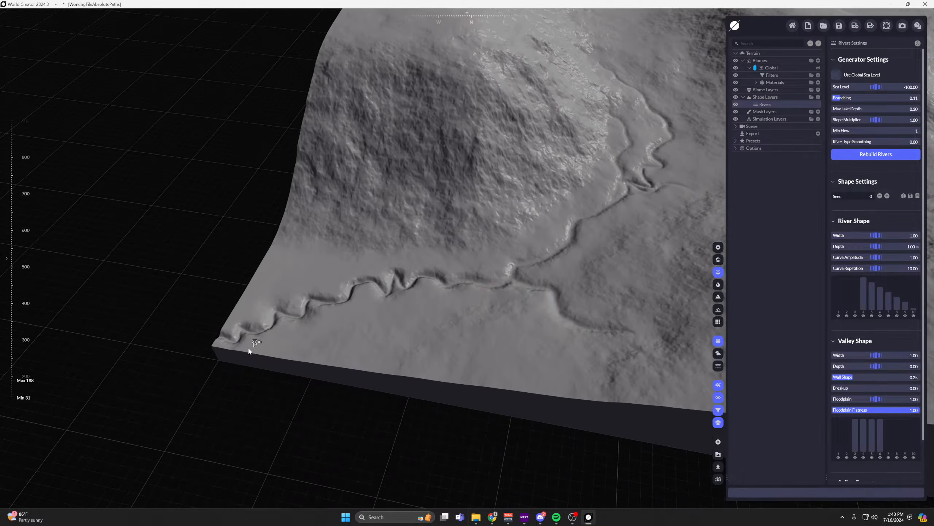
{"action": "right_click_drag", "start_coordinate": [249, 351], "coordinate": [314, 370]}
{"action": "middle_click_drag", "start_coordinate": [314, 369], "coordinate": [450, 266]}
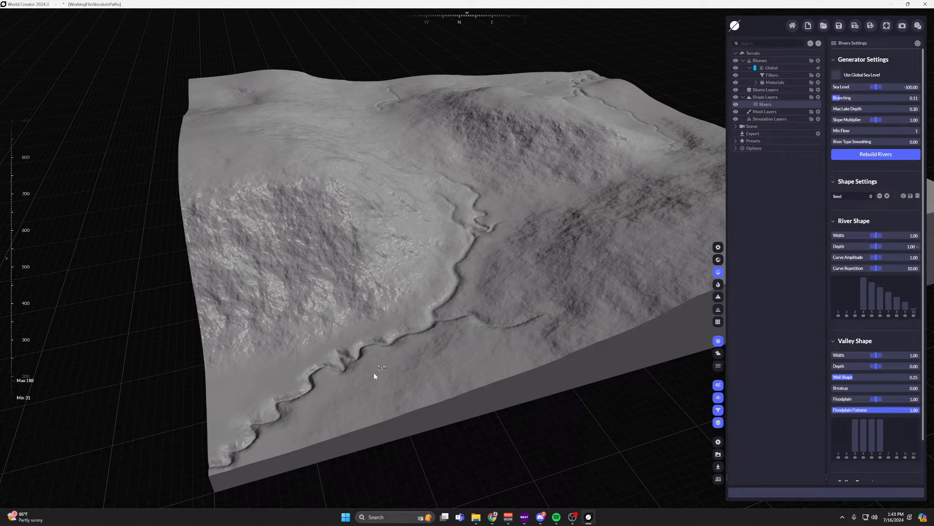
{"action": "scroll", "coordinate": [366, 374], "scroll_direction": "up", "scroll_amount": 5}
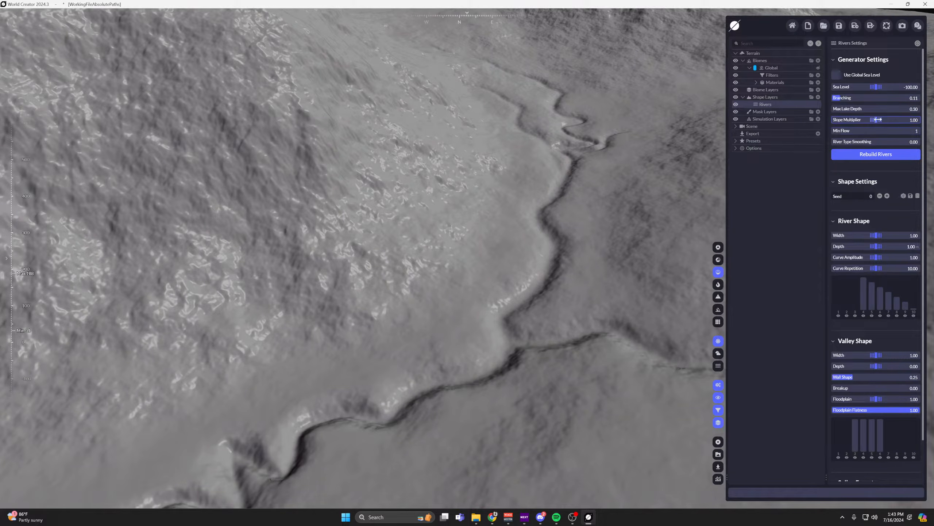
Set the Rivers layer's Sea Level to 50, rebuild the rivers, and inspect where the main channel ends.
{"action": "left_click", "coordinate": [912, 87]}
{"action": "type", "text": "50"}
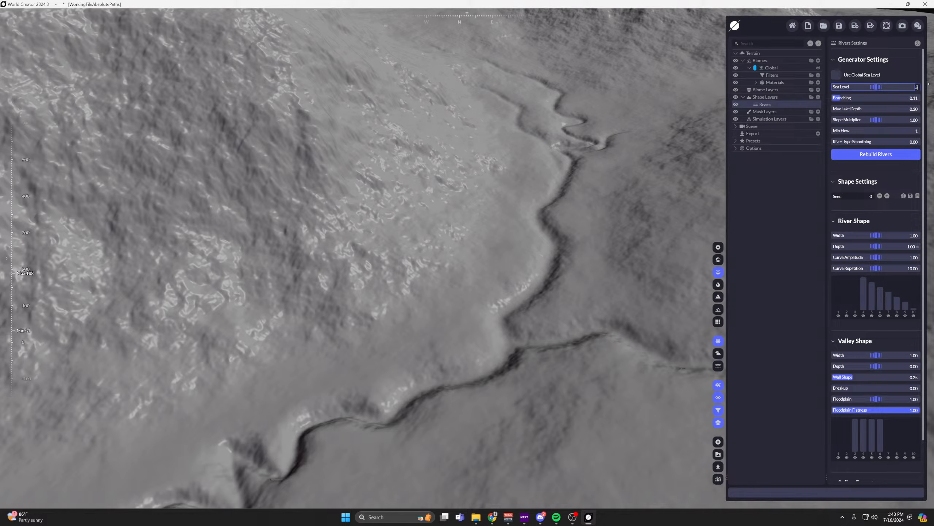
{"action": "key", "text": "Return"}
{"action": "left_click", "coordinate": [876, 154]}
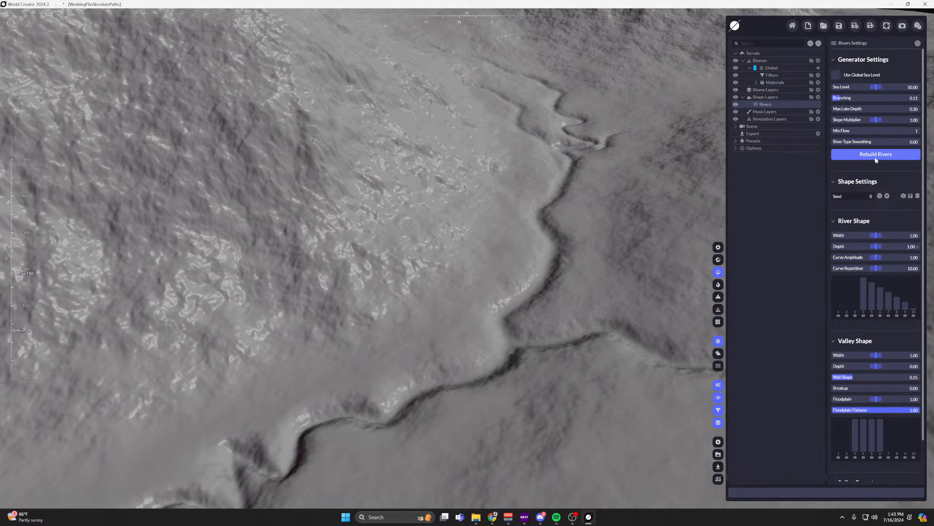
{"action": "scroll", "coordinate": [610, 214], "scroll_direction": "down", "scroll_amount": 5}
{"action": "scroll", "coordinate": [610, 214], "scroll_direction": "up", "scroll_amount": 5}
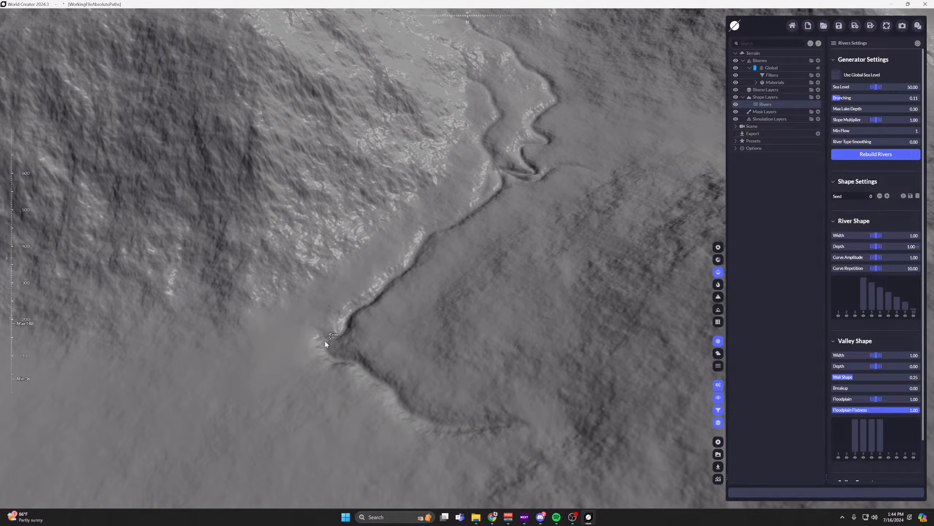
Add a simulation layer to the Simulation Layers and set its type to Fluid.
{"action": "middle_click_drag", "start_coordinate": [313, 346], "coordinate": [452, 247]}
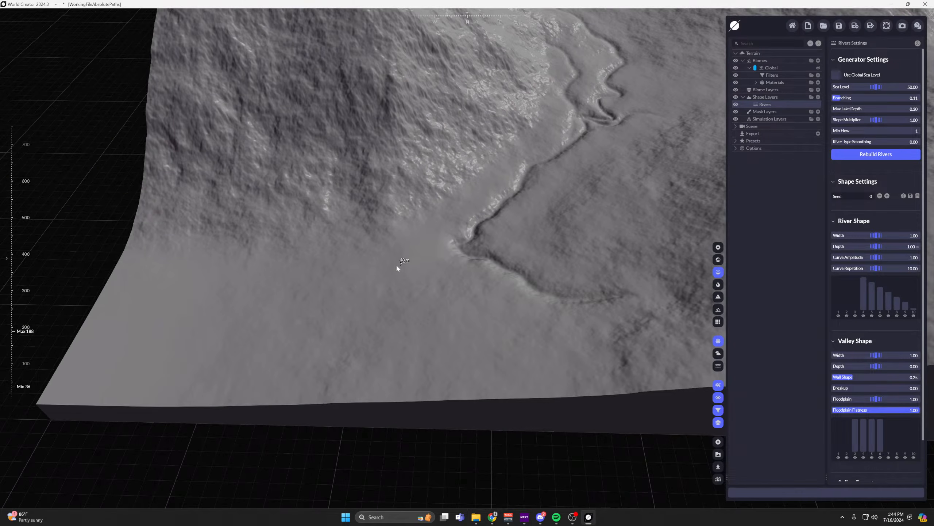
{"action": "scroll", "coordinate": [418, 249], "scroll_direction": "down", "scroll_amount": 5}
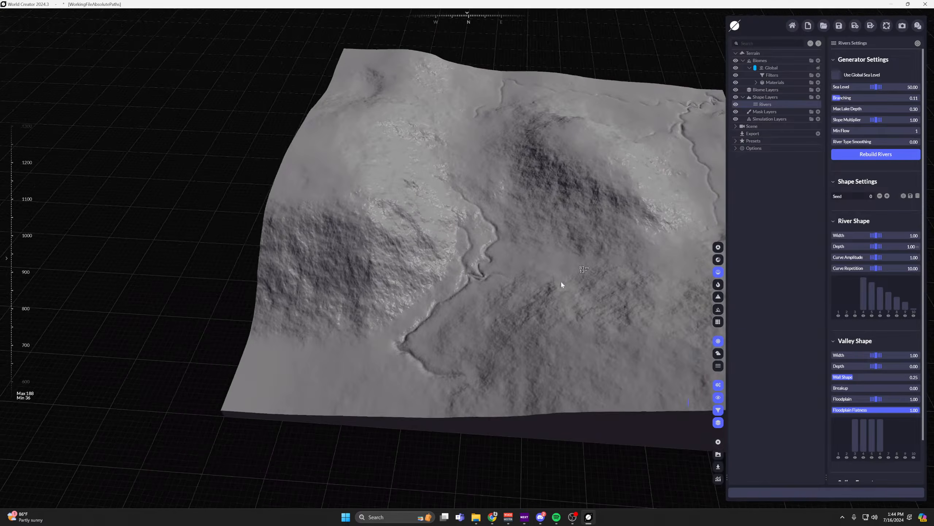
{"action": "scroll", "coordinate": [317, 371], "scroll_direction": "up", "scroll_amount": 5}
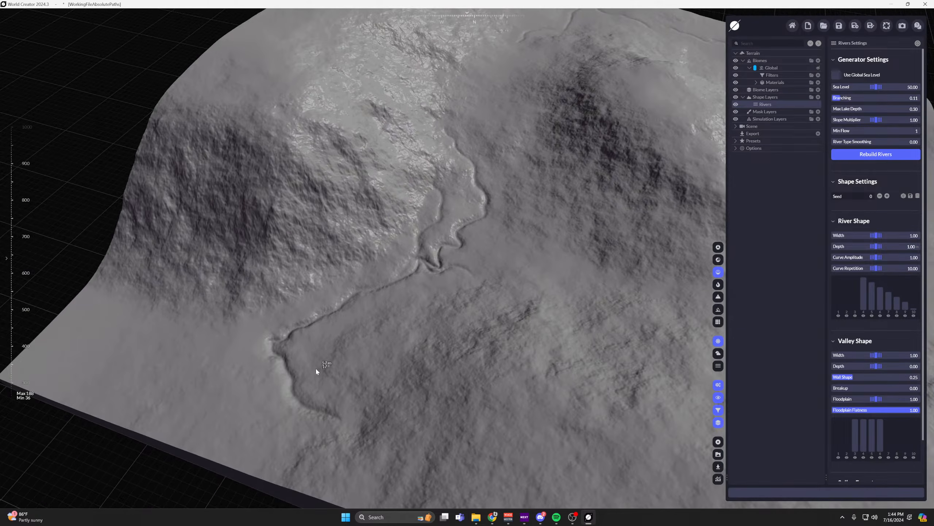
{"action": "middle_click_drag", "start_coordinate": [317, 371], "coordinate": [377, 299]}
{"action": "left_click", "coordinate": [775, 120]}
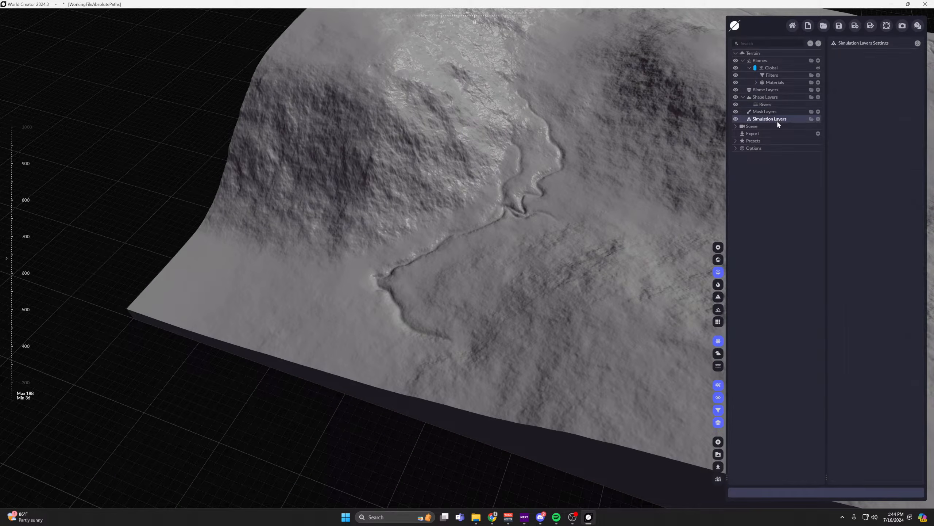
{"action": "left_click", "coordinate": [819, 119]}
{"action": "left_click", "coordinate": [916, 77]}
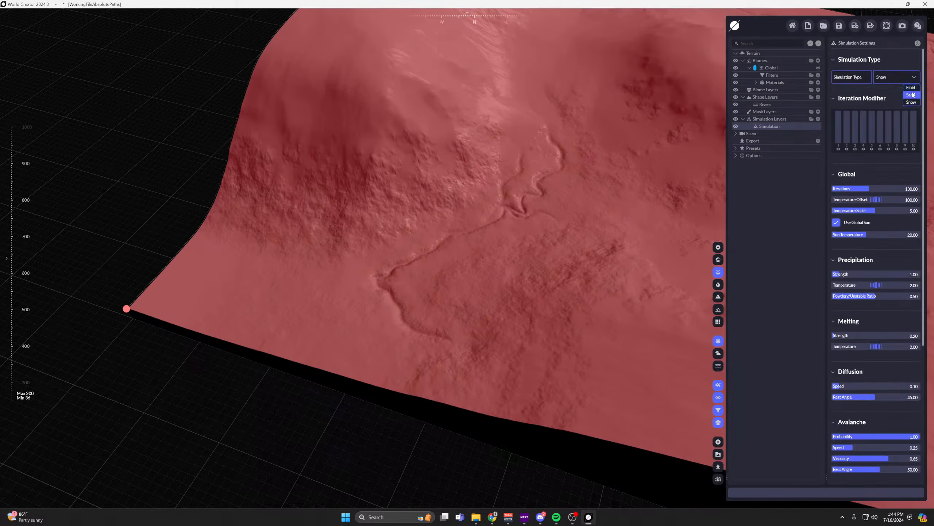
{"action": "left_click", "coordinate": [910, 87]}
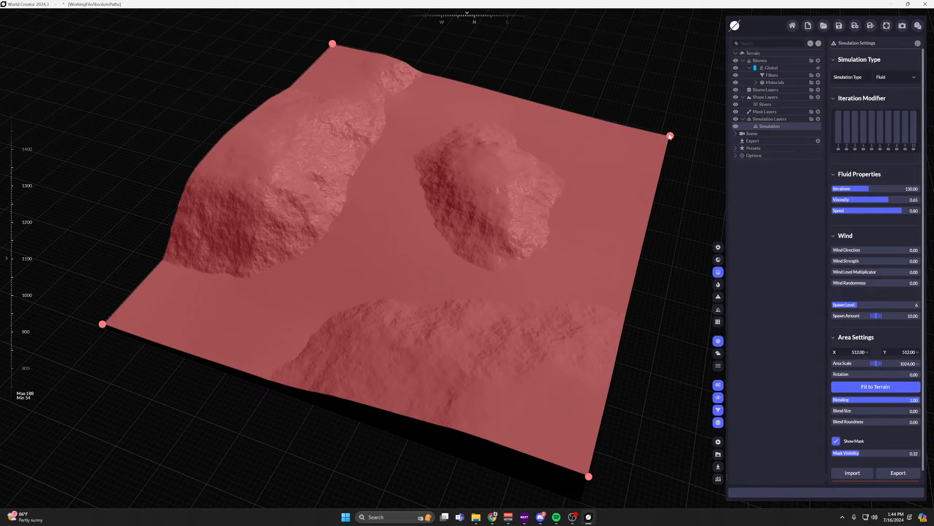
Shrink the fluid simulation area to a scale of about 117 on the flat ground near the river's end and turn off Show Mask.
{"action": "left_click_drag", "start_coordinate": [670, 136], "coordinate": [199, 323]}
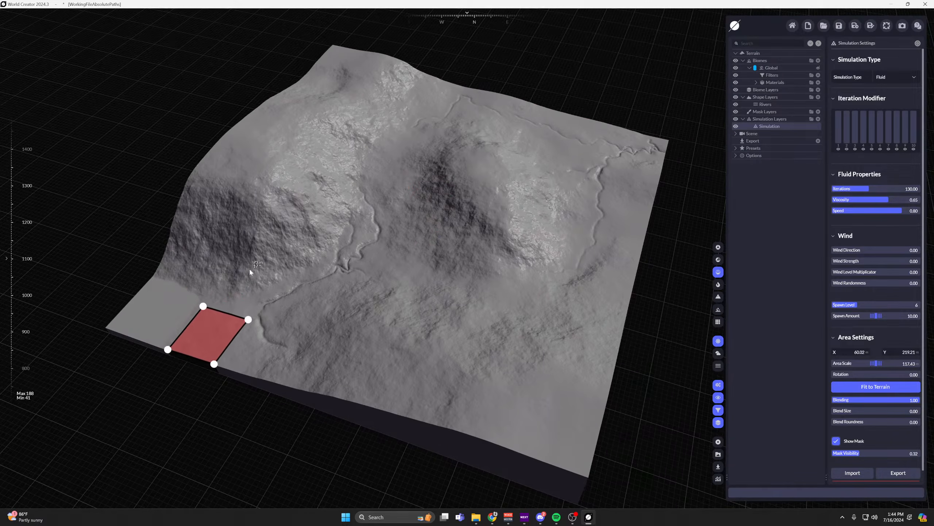
{"action": "middle_click_drag", "start_coordinate": [249, 269], "coordinate": [368, 235]}
{"action": "scroll", "coordinate": [370, 273], "scroll_direction": "up", "scroll_amount": 4}
{"action": "scroll", "coordinate": [832, 391], "scroll_direction": "down", "scroll_amount": 1}
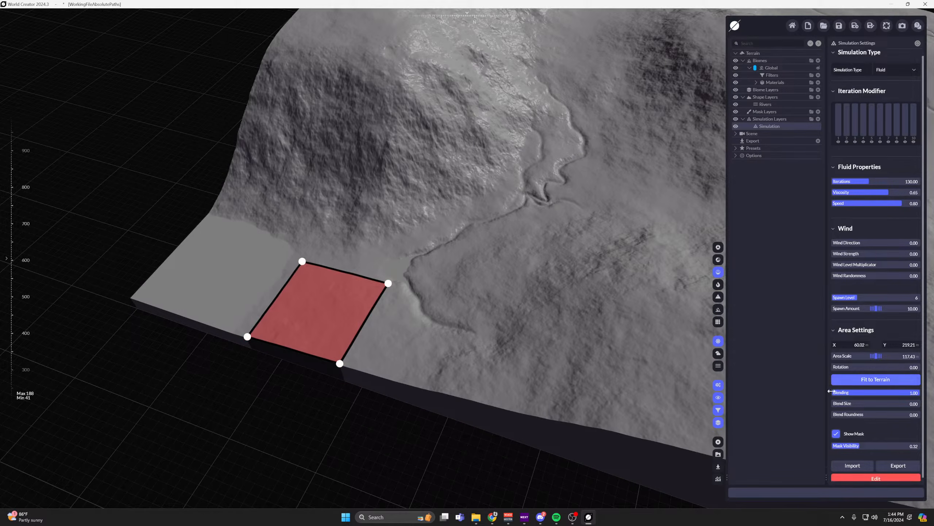
{"action": "left_click", "coordinate": [836, 434]}
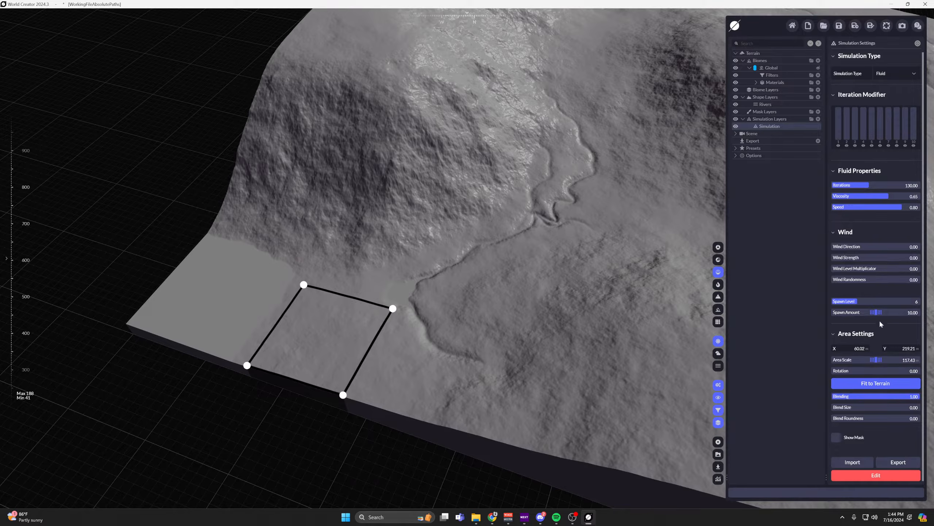
Set the fluid's Spawn Level to 7 and shift the simulation area closer to the river's end, at about X 62, Y 243.
{"action": "left_click_drag", "start_coordinate": [857, 301], "coordinate": [861, 301]}
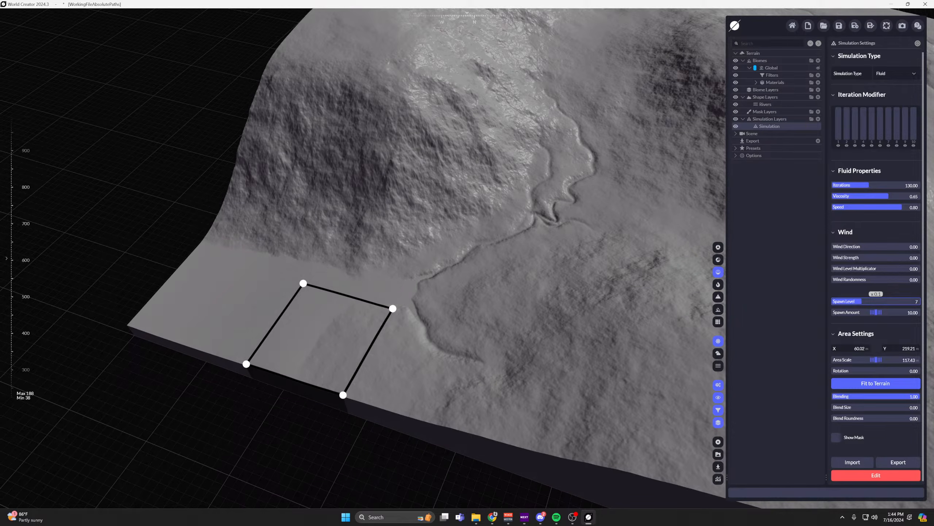
{"action": "scroll", "coordinate": [515, 298], "scroll_direction": "up", "scroll_amount": 3}
{"action": "middle_click_drag", "start_coordinate": [413, 291], "coordinate": [539, 291]}
{"action": "left_click_drag", "start_coordinate": [416, 334], "coordinate": [444, 341]}
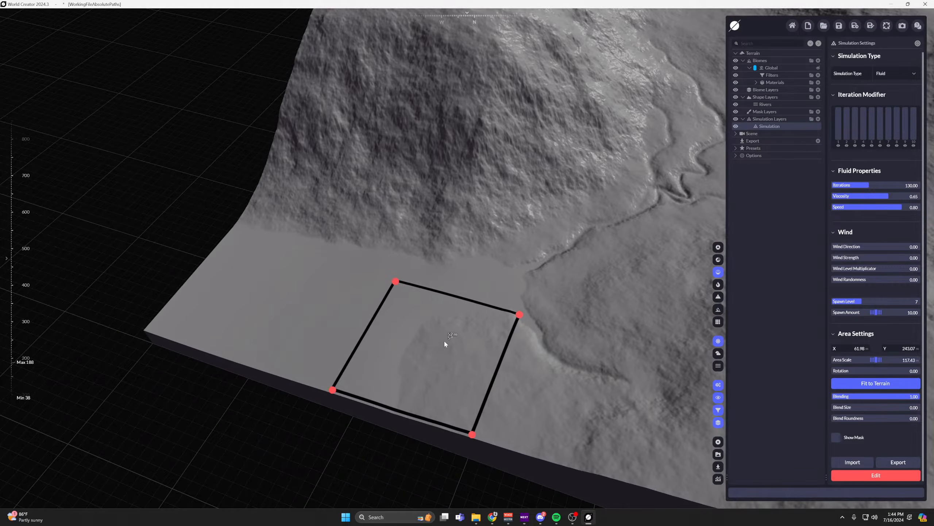
Examine the fluid area and the lower end of the river channel from close up and from the terrain's edge.
{"action": "scroll", "coordinate": [509, 266], "scroll_direction": "up", "scroll_amount": 4}
{"action": "right_click_drag", "start_coordinate": [510, 266], "coordinate": [574, 266]}
{"action": "middle_click_drag", "start_coordinate": [510, 265], "coordinate": [568, 112]}
{"action": "scroll", "coordinate": [337, 351], "scroll_direction": "down", "scroll_amount": 5}
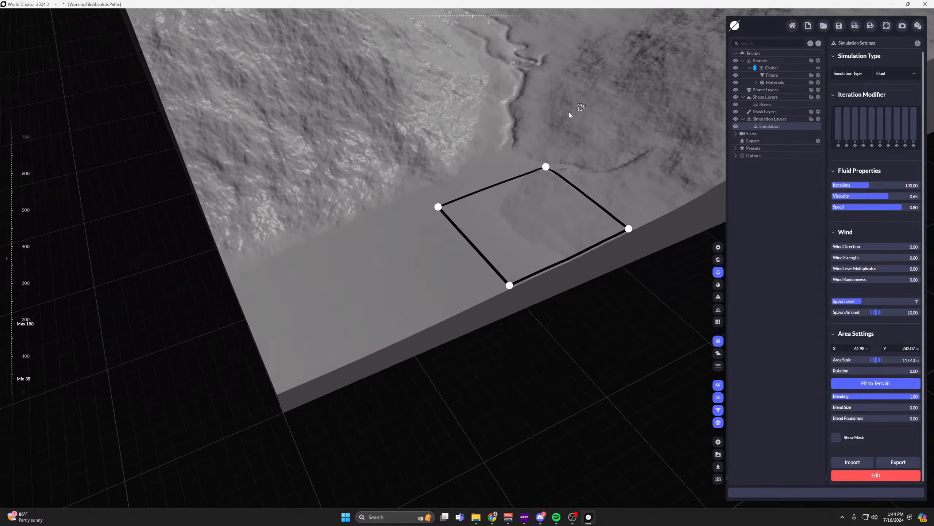
{"action": "scroll", "coordinate": [569, 112], "scroll_direction": "up", "scroll_amount": 4}
{"action": "scroll", "coordinate": [365, 319], "scroll_direction": "down", "scroll_amount": 4}
{"action": "middle_click_drag", "start_coordinate": [365, 319], "coordinate": [452, 277]}
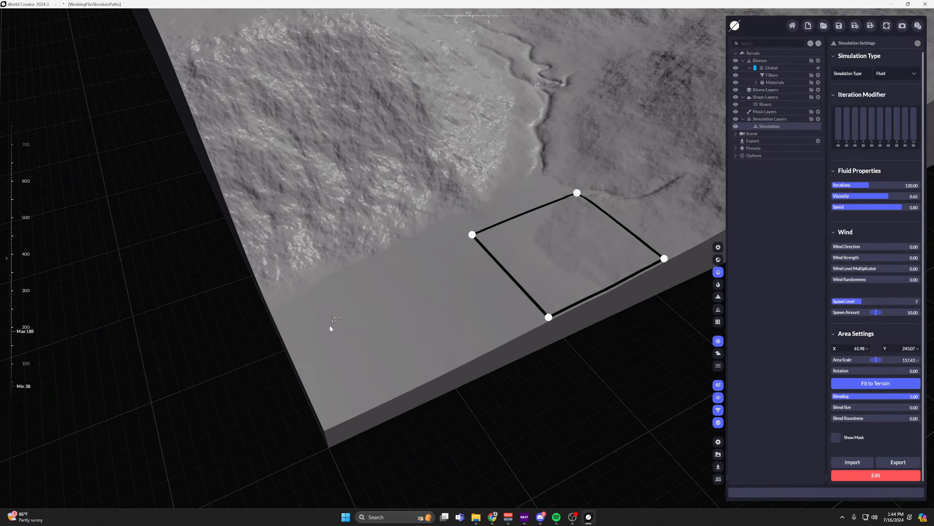
{"action": "scroll", "coordinate": [363, 323], "scroll_direction": "down", "scroll_amount": 4}
{"action": "scroll", "coordinate": [494, 208], "scroll_direction": "up", "scroll_amount": 4}
Examine the river's course above the fluid area and the other channels across the whole terrain.
{"action": "right_click_drag", "start_coordinate": [495, 209], "coordinate": [453, 206]}
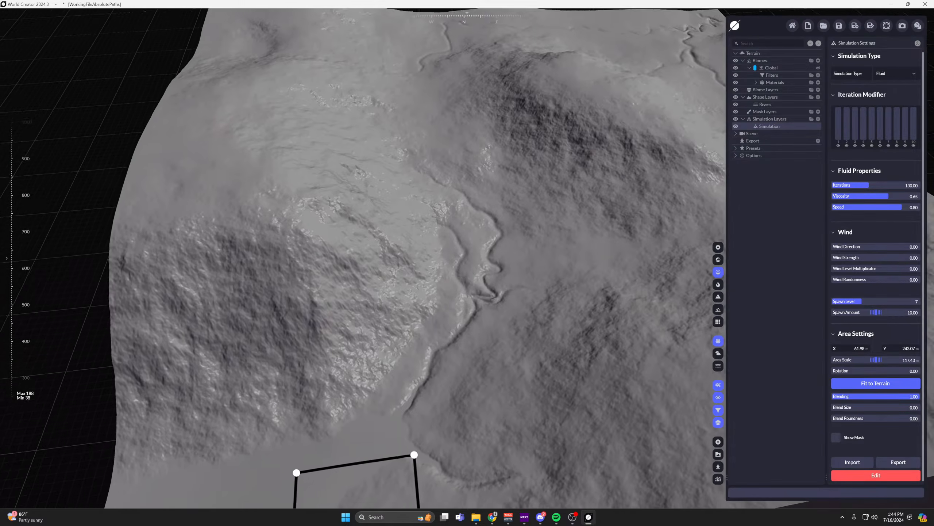
{"action": "right_click_drag", "start_coordinate": [483, 297], "coordinate": [482, 299]}
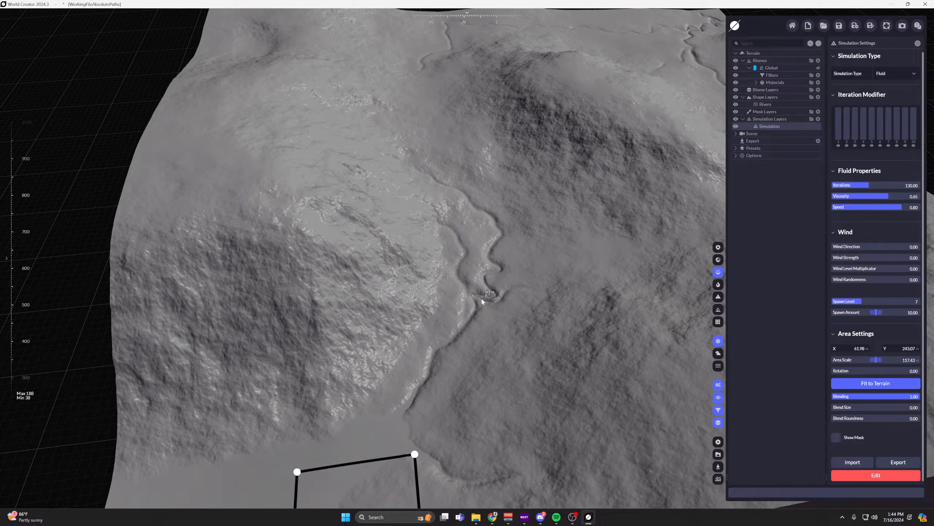
{"action": "right_click_drag", "start_coordinate": [482, 299], "coordinate": [515, 320]}
{"action": "scroll", "coordinate": [502, 374], "scroll_direction": "down", "scroll_amount": 2}
{"action": "left_click_drag", "start_coordinate": [502, 373], "coordinate": [449, 298]}
{"action": "scroll", "coordinate": [448, 298], "scroll_direction": "down", "scroll_amount": 1}
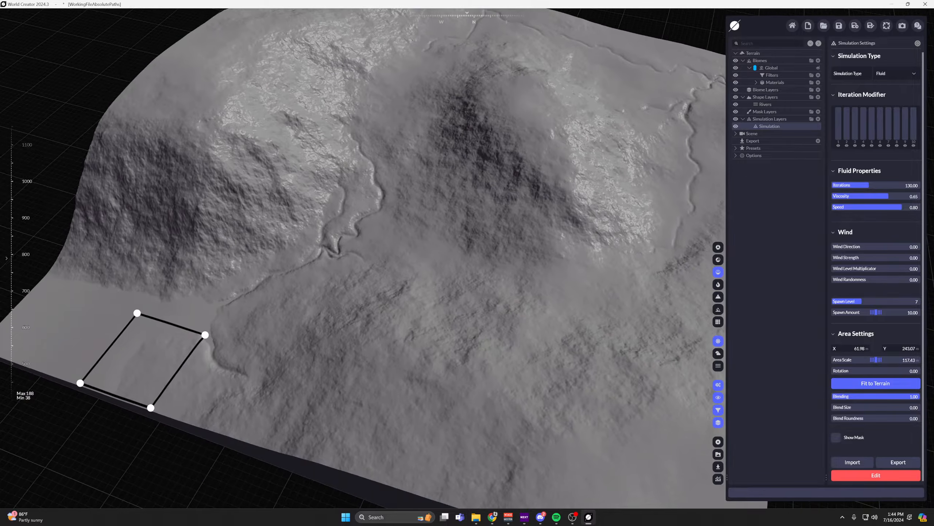
{"action": "left_click_drag", "start_coordinate": [515, 243], "coordinate": [429, 280]}
{"action": "scroll", "coordinate": [429, 280], "scroll_direction": "down", "scroll_amount": 2}
{"action": "right_click_drag", "start_coordinate": [429, 280], "coordinate": [443, 283]}
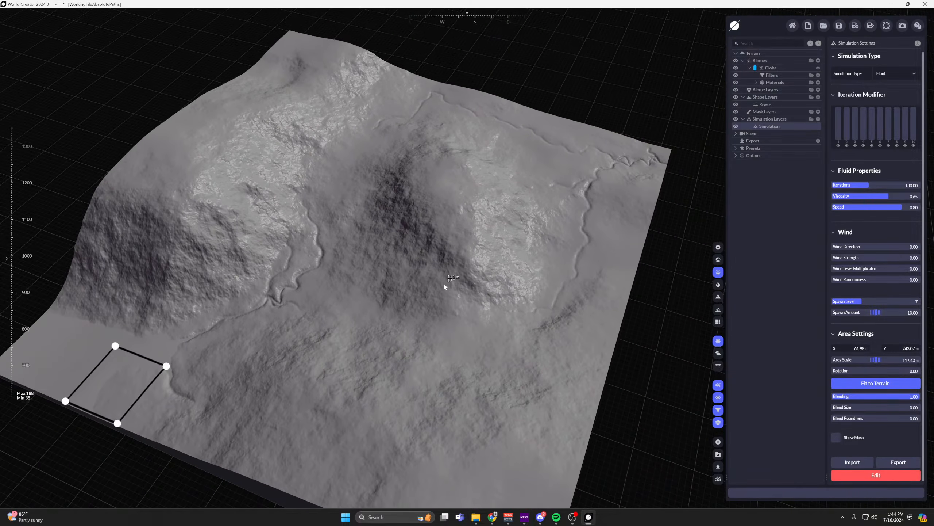
{"action": "left_click_drag", "start_coordinate": [443, 284], "coordinate": [484, 254]}
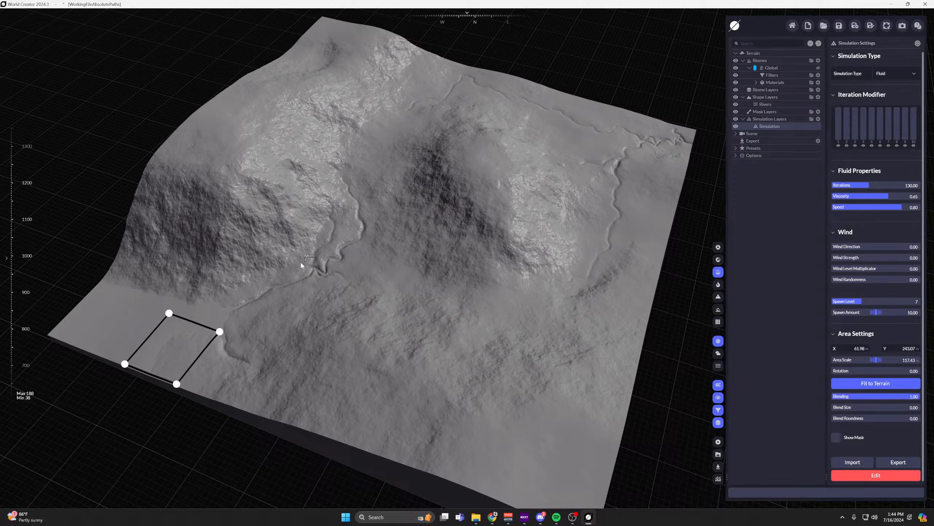
{"action": "middle_click_drag", "start_coordinate": [500, 309], "coordinate": [530, 315]}
{"action": "middle_click_drag", "start_coordinate": [644, 190], "coordinate": [608, 208]}
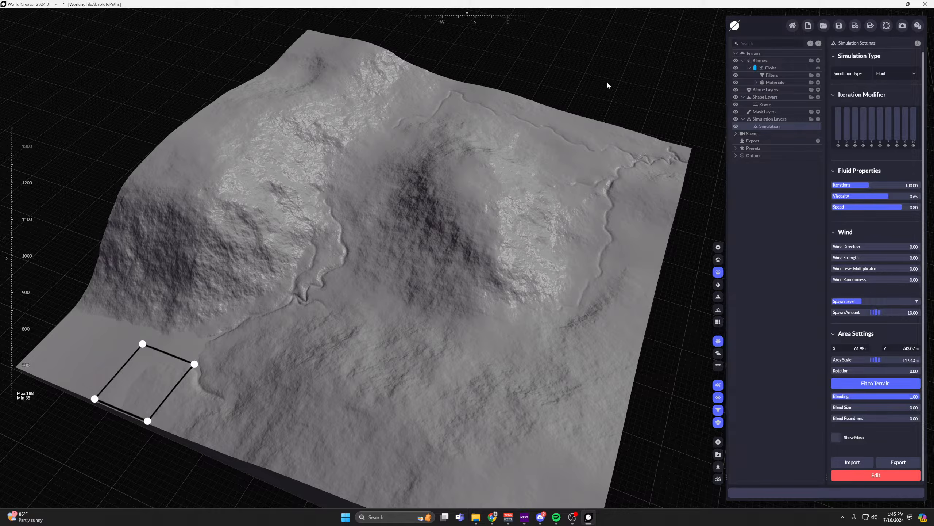
Examine the terrain from the far river channels across to the river's lower end beside the fluid area.
{"action": "middle_click_drag", "start_coordinate": [349, 240], "coordinate": [385, 249]}
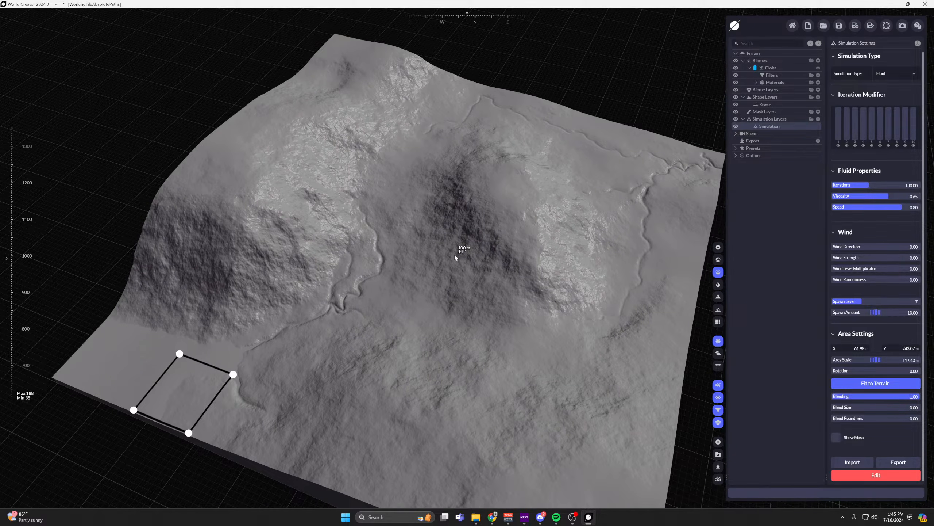
{"action": "middle_click_drag", "start_coordinate": [454, 253], "coordinate": [392, 266]}
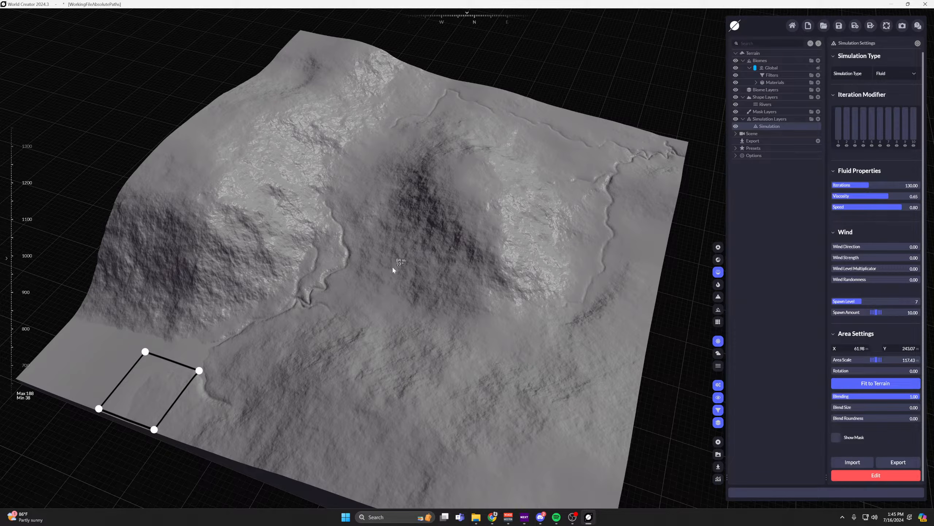
{"action": "middle_click_drag", "start_coordinate": [453, 259], "coordinate": [385, 270]}
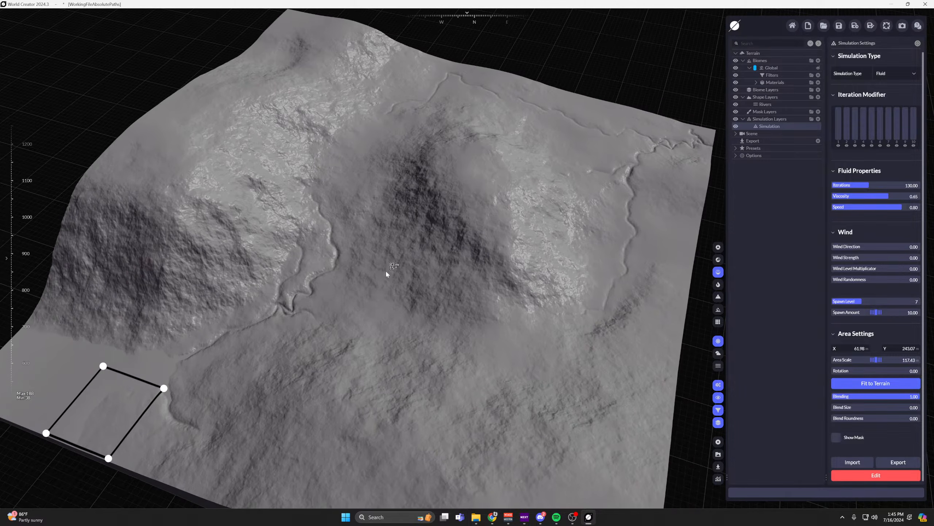
{"action": "right_click_drag", "start_coordinate": [374, 278], "coordinate": [386, 279]}
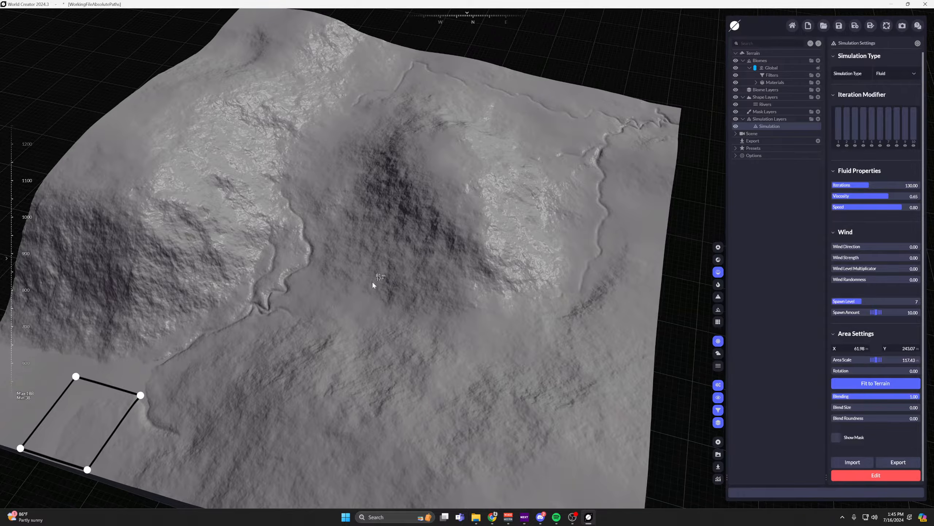
{"action": "middle_click_drag", "start_coordinate": [373, 283], "coordinate": [407, 261]}
{"action": "scroll", "coordinate": [407, 260], "scroll_direction": "down", "scroll_amount": 1}
{"action": "scroll", "coordinate": [421, 279], "scroll_direction": "up", "scroll_amount": 2}
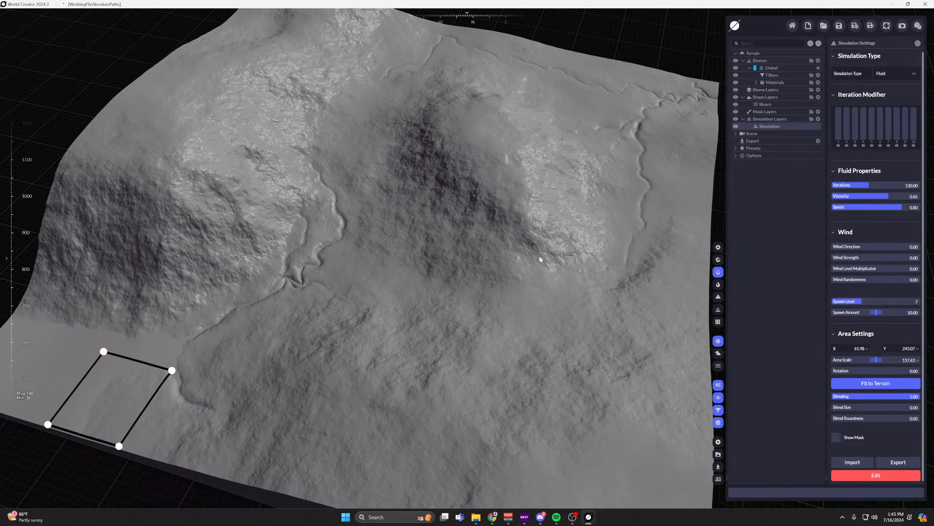
{"action": "middle_click_drag", "start_coordinate": [331, 262], "coordinate": [390, 259]}
{"action": "middle_click_drag", "start_coordinate": [378, 296], "coordinate": [529, 223]}
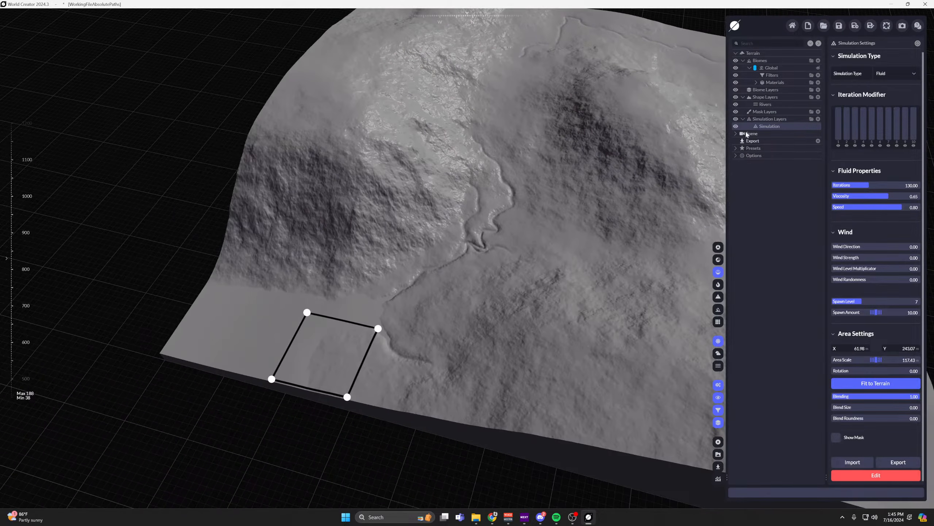
{"action": "middle_click_drag", "start_coordinate": [590, 203], "coordinate": [543, 232]}
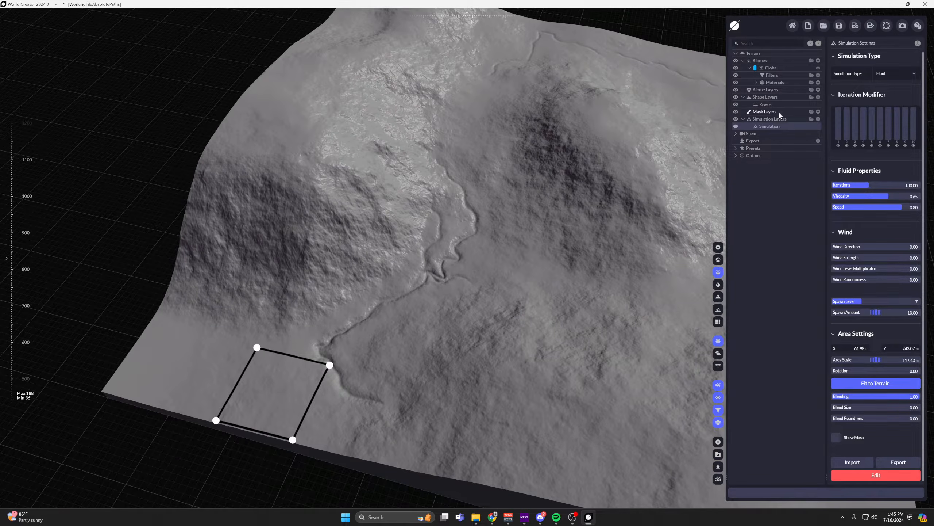
Set the Rivers layer's own Sea Level to 20.
{"action": "left_click", "coordinate": [765, 104]}
{"action": "middle_click_drag", "start_coordinate": [480, 201], "coordinate": [472, 204]}
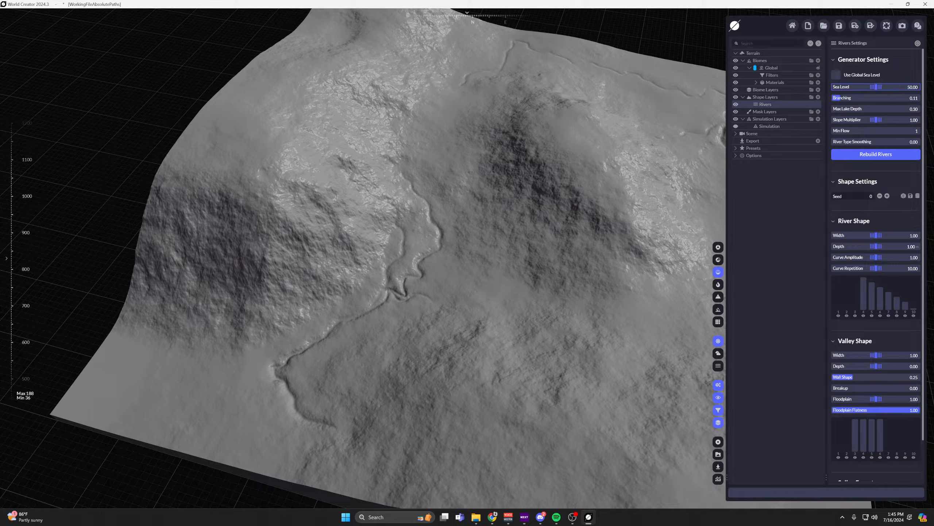
{"action": "left_click", "coordinate": [913, 88]}
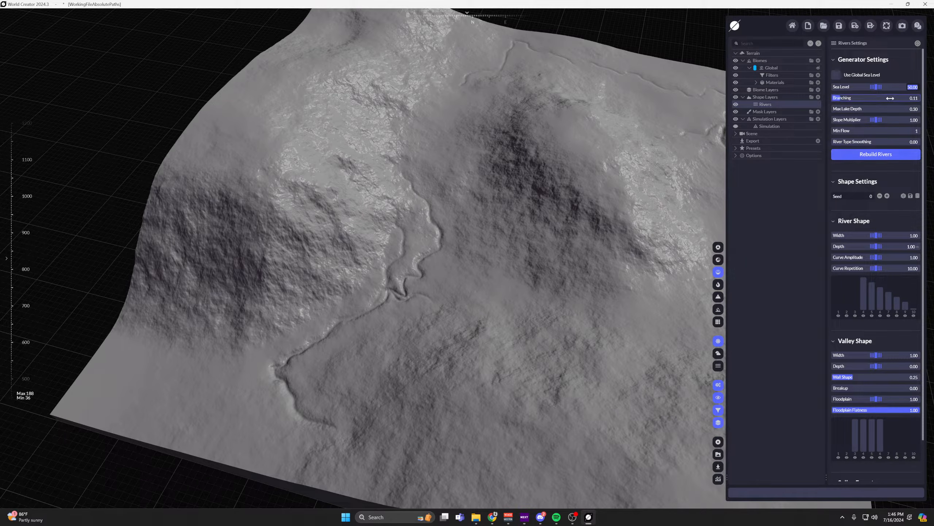
{"action": "type", "text": "20"}
{"action": "key", "text": "Return"}
{"action": "scroll", "coordinate": [640, 166], "scroll_direction": "down", "scroll_amount": 1}
{"action": "middle_click_drag", "start_coordinate": [632, 176], "coordinate": [546, 171]}
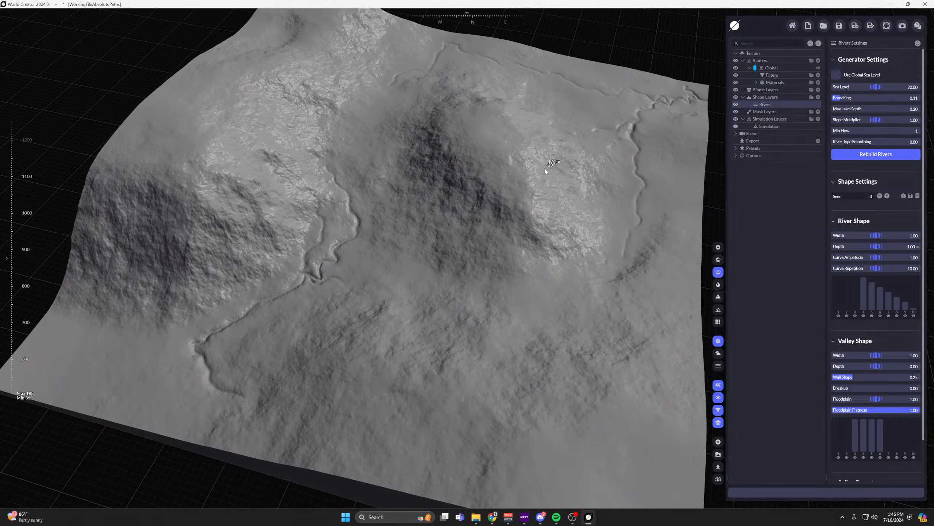
{"action": "right_click_drag", "start_coordinate": [623, 245], "coordinate": [612, 239]}
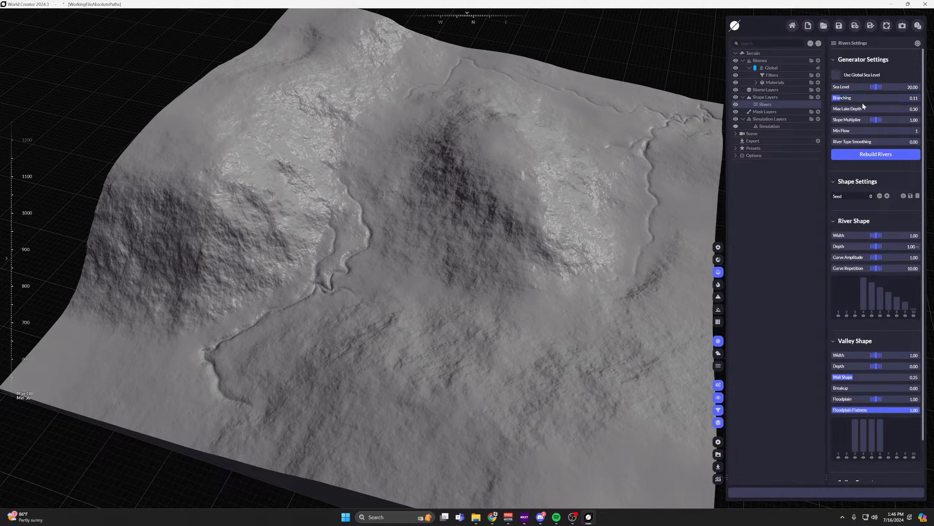
{"action": "right_click_drag", "start_coordinate": [640, 156], "coordinate": [626, 173]}
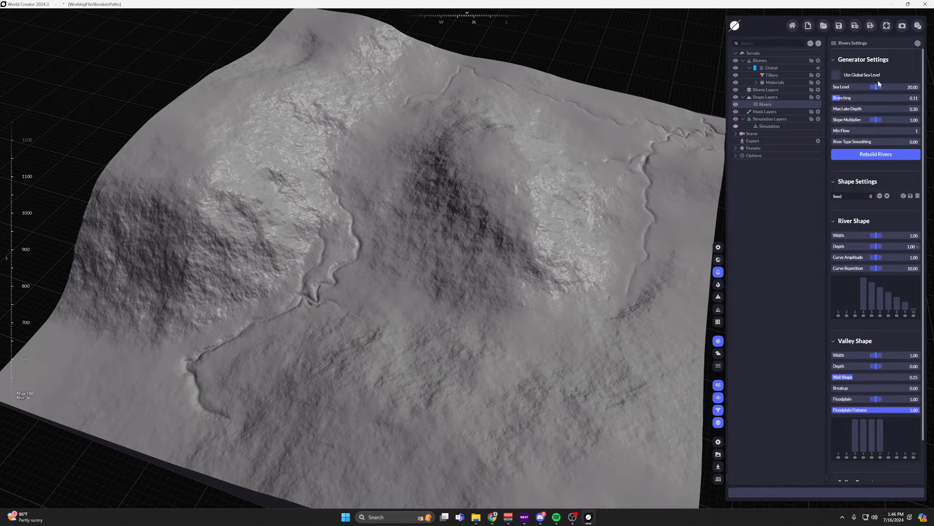
Raise the rivers' Branching to about 0.29, rebuild the rivers, and inspect the new channels across the terrain.
{"action": "left_click_drag", "start_coordinate": [878, 98], "coordinate": [827, 93]}
{"action": "left_click", "coordinate": [882, 158]}
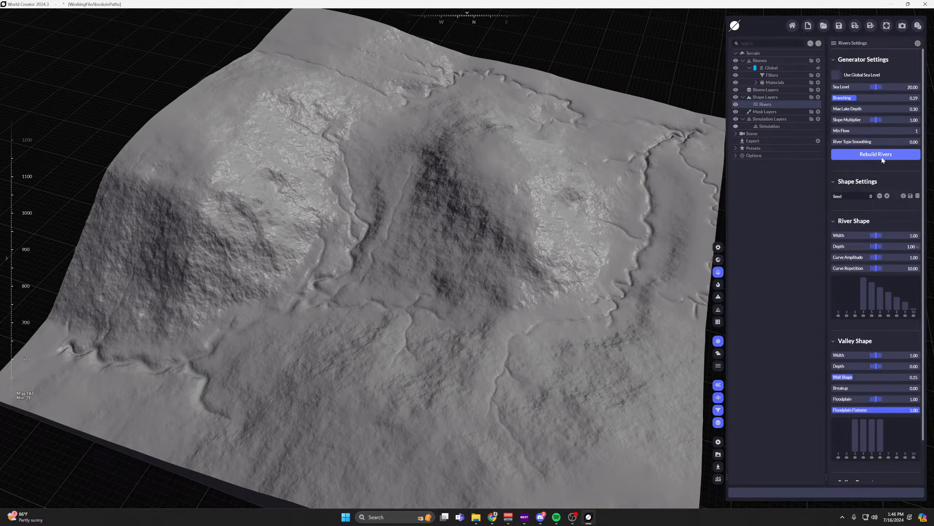
{"action": "middle_click_drag", "start_coordinate": [657, 211], "coordinate": [464, 313]}
{"action": "middle_click_drag", "start_coordinate": [488, 159], "coordinate": [427, 152]}
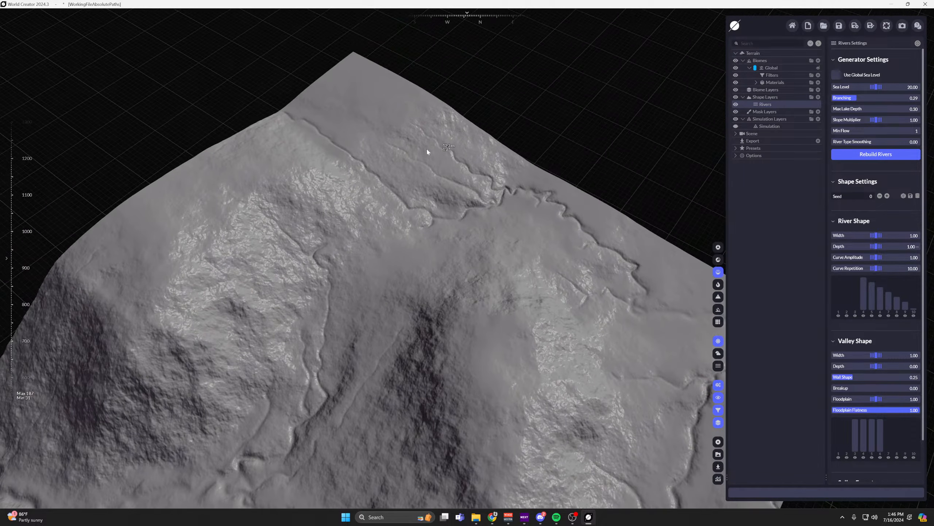
{"action": "middle_click_drag", "start_coordinate": [434, 312], "coordinate": [492, 199]}
{"action": "middle_click_drag", "start_coordinate": [401, 263], "coordinate": [427, 211]}
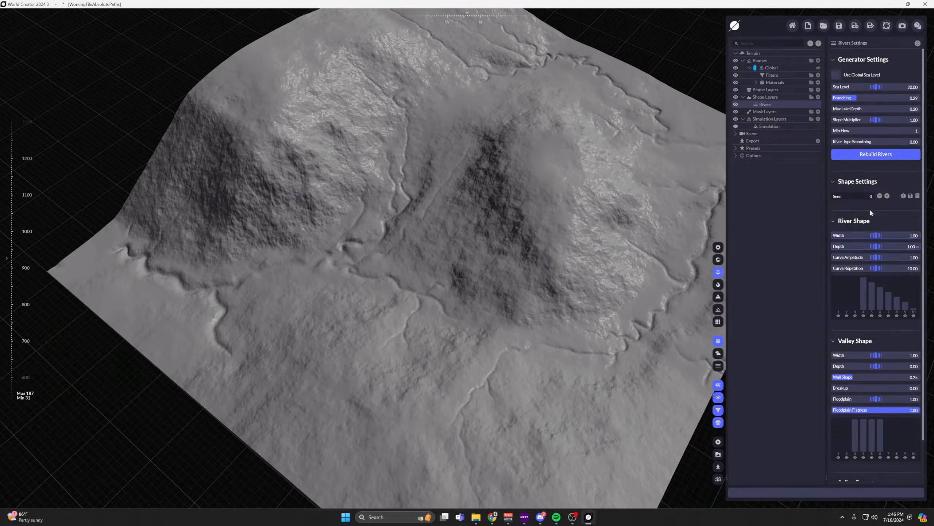
Start editing the rivers and move the spring on the rocky mountain face up to the ridge so its stream carves down the slope.
{"action": "scroll", "coordinate": [866, 243], "scroll_direction": "down", "scroll_amount": 2}
{"action": "left_click", "coordinate": [876, 474]}
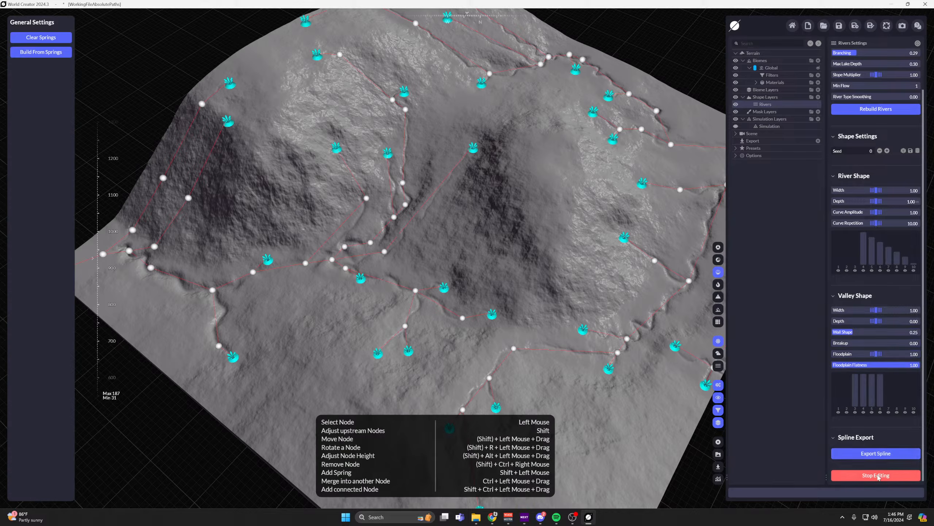
{"action": "middle_click_drag", "start_coordinate": [615, 215], "coordinate": [629, 290]}
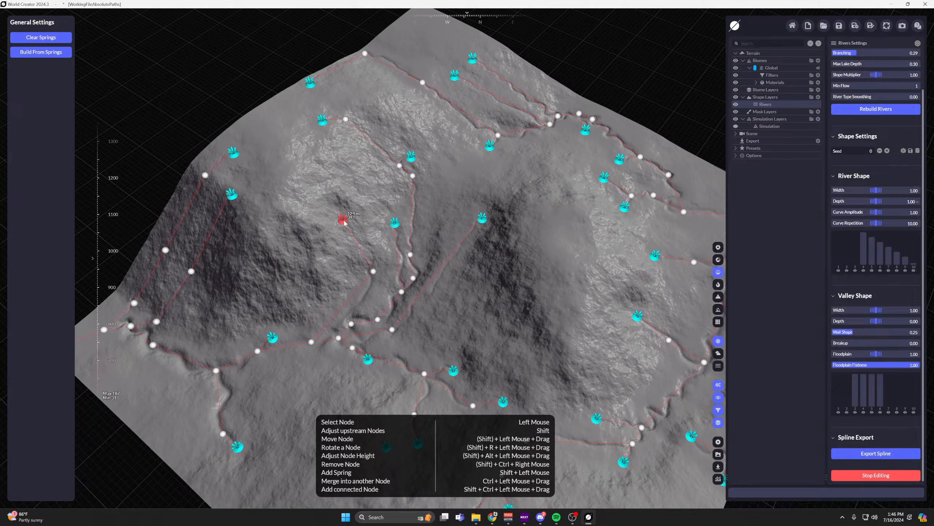
{"action": "left_click_drag", "start_coordinate": [343, 219], "coordinate": [289, 152]}
{"action": "scroll", "coordinate": [312, 157], "scroll_direction": "up", "scroll_amount": 3}
{"action": "middle_click_drag", "start_coordinate": [340, 193], "coordinate": [362, 140]}
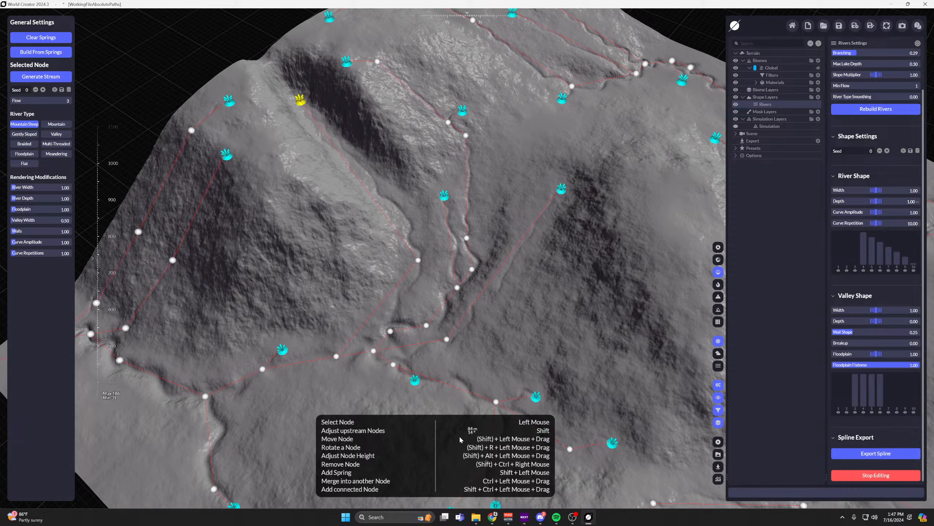
Add a connected spring at the foot of the mountain, branching from the river node beside the existing lower spring.
{"action": "middle_click_drag", "start_coordinate": [361, 310], "coordinate": [533, 278]}
{"action": "scroll", "coordinate": [529, 278], "scroll_direction": "down", "scroll_amount": 3}
{"action": "right_click_drag", "start_coordinate": [487, 312], "coordinate": [479, 344]}
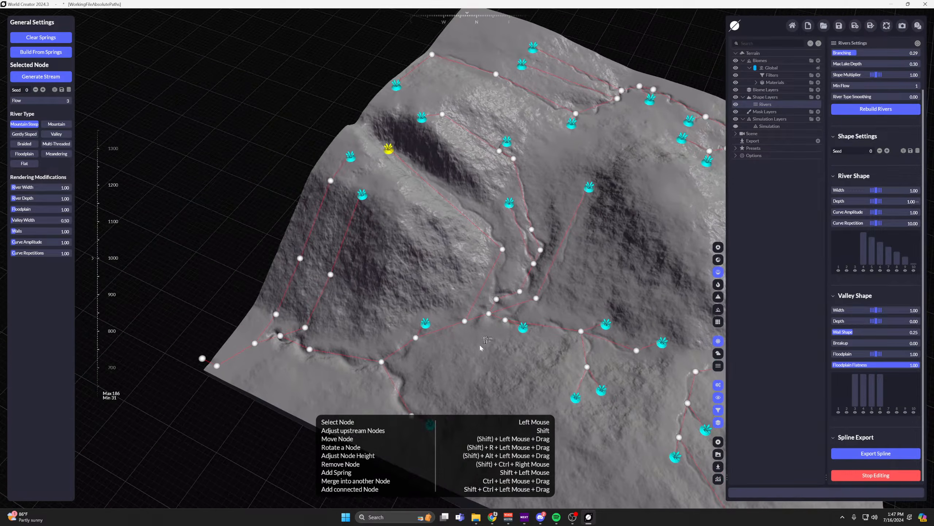
{"action": "middle_click_drag", "start_coordinate": [478, 344], "coordinate": [457, 277]}
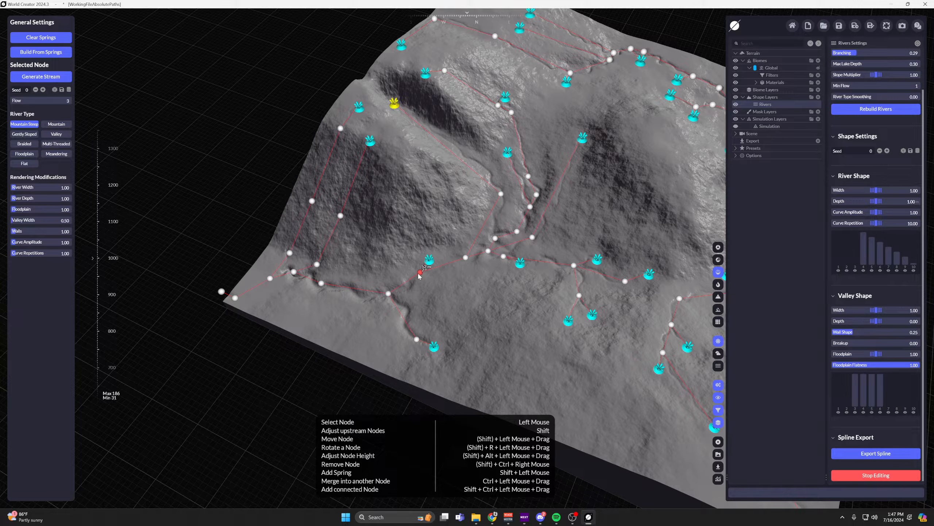
{"action": "left_click_drag", "start_coordinate": [419, 273], "coordinate": [391, 249], "text": "ctrl+shift"}
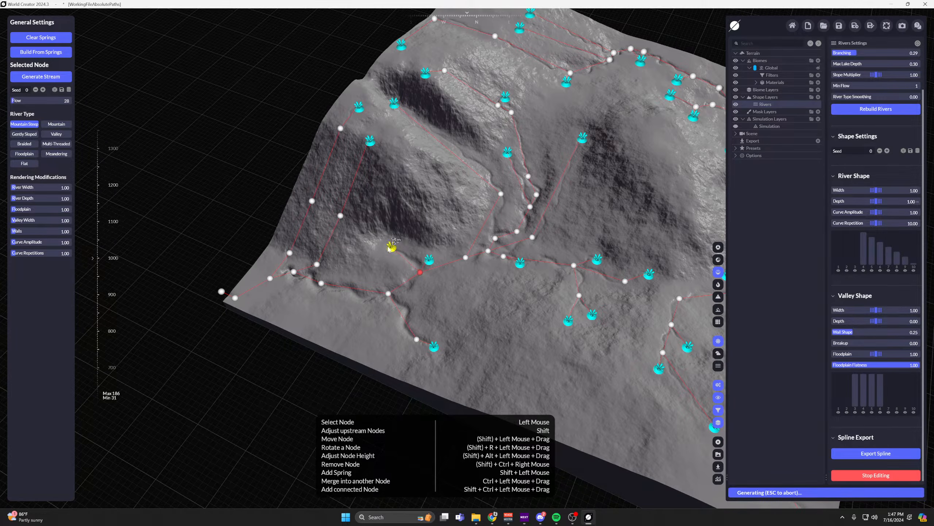
Select the junction node where the new spring's stream joins the river and nudge it slightly.
{"action": "left_click", "coordinate": [420, 273]}
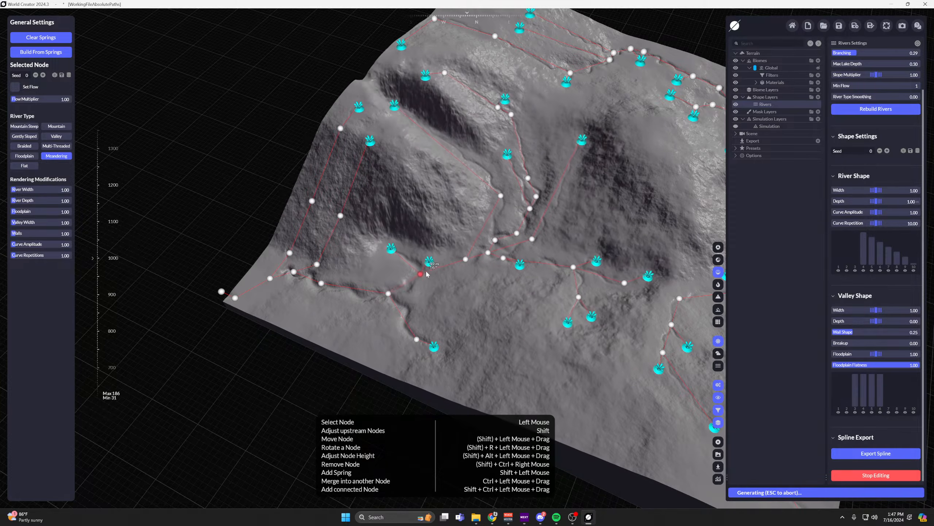
{"action": "left_click_drag", "start_coordinate": [423, 246], "coordinate": [427, 271]}
{"action": "scroll", "coordinate": [426, 271], "scroll_direction": "up", "scroll_amount": 3}
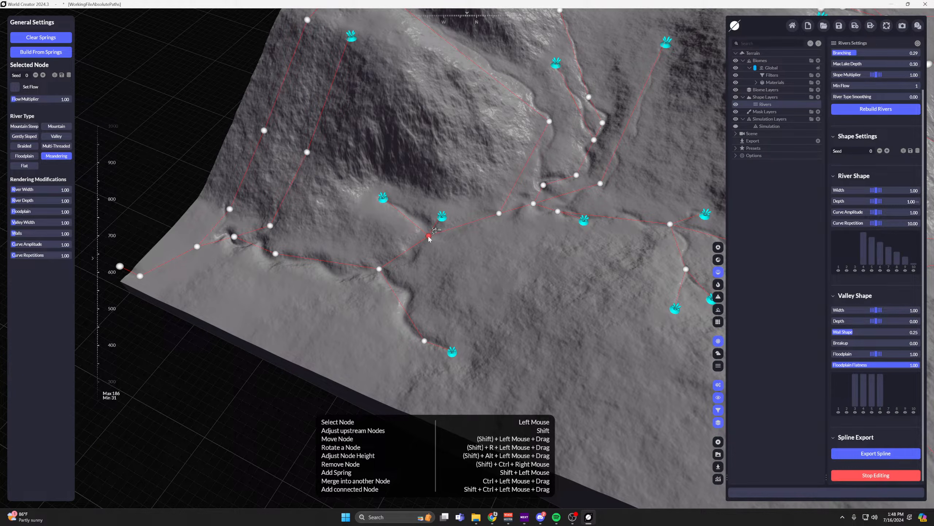
{"action": "mouse_move", "coordinate": [429, 238]}
{"action": "left_mouse_down", "text": "alt"}
{"action": "mouse_move", "coordinate": [436, 203]}
{"action": "mouse_move", "coordinate": [445, 289]}
{"action": "mouse_move", "coordinate": [428, 237]}
{"action": "left_mouse_up", "text": "alt"}
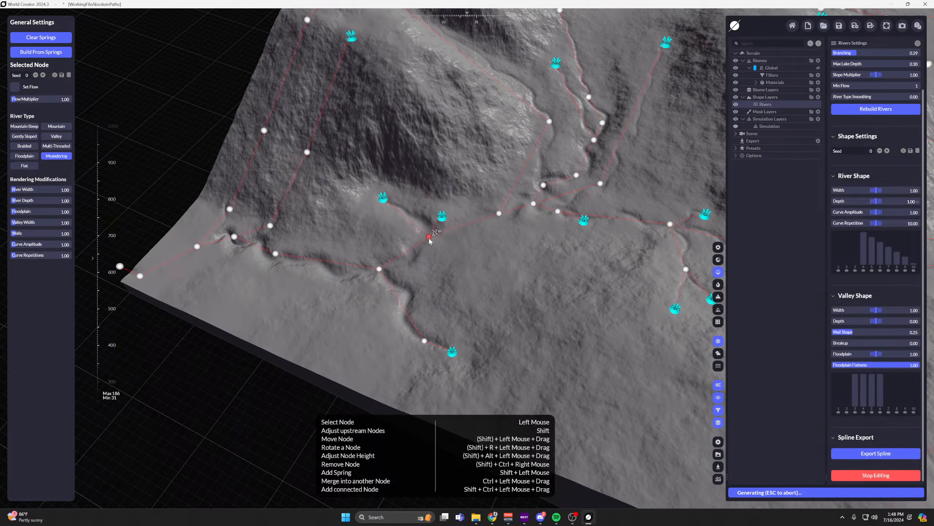
{"action": "scroll", "coordinate": [459, 245], "scroll_direction": "up", "scroll_amount": 2}
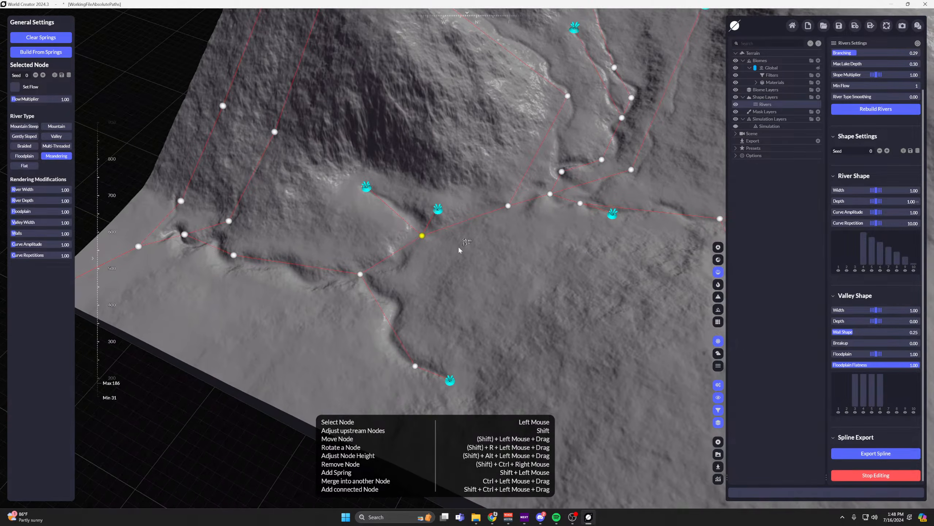
Add a node to the stream segment just below its bend on the mountain and pull it sideways into the slope.
{"action": "middle_click_drag", "start_coordinate": [471, 248], "coordinate": [454, 281]}
{"action": "middle_click_drag", "start_coordinate": [542, 233], "coordinate": [471, 332]}
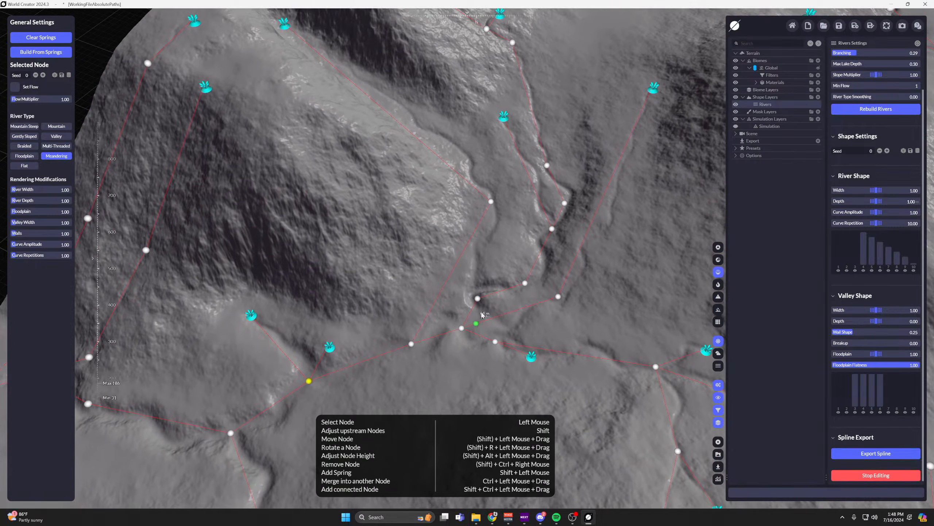
{"action": "middle_click_drag", "start_coordinate": [472, 171], "coordinate": [449, 181]}
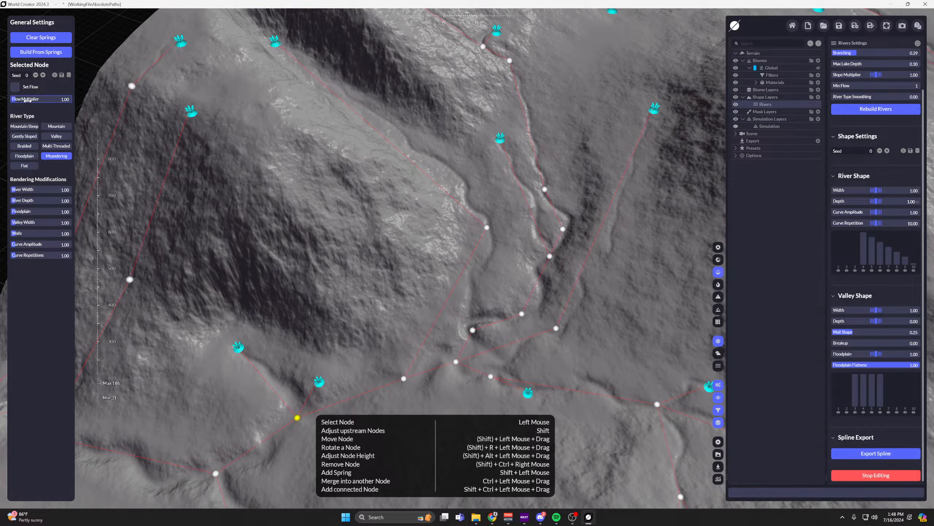
{"action": "left_click", "coordinate": [484, 232]}
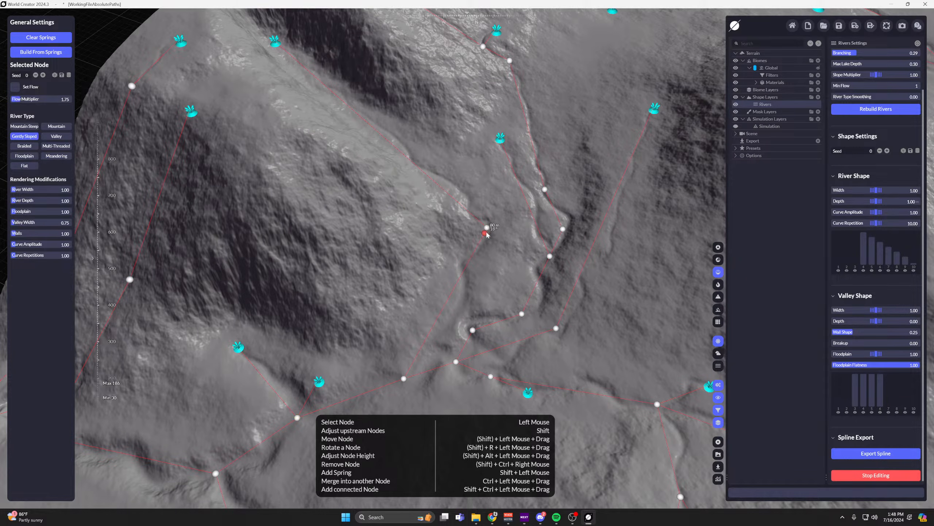
{"action": "left_click_drag", "start_coordinate": [432, 254], "coordinate": [416, 272]}
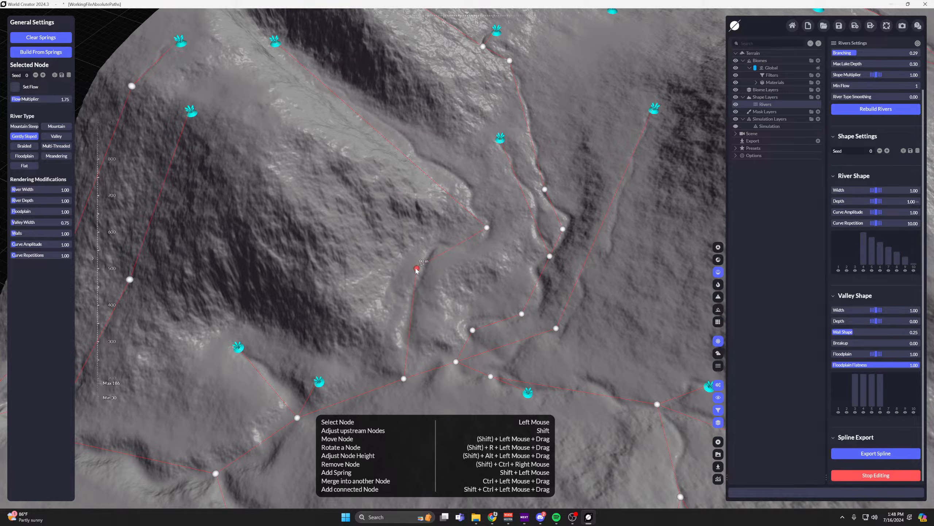
{"action": "scroll", "coordinate": [432, 270], "scroll_direction": "up", "scroll_amount": 5}
{"action": "middle_click_drag", "start_coordinate": [460, 233], "coordinate": [468, 193]}
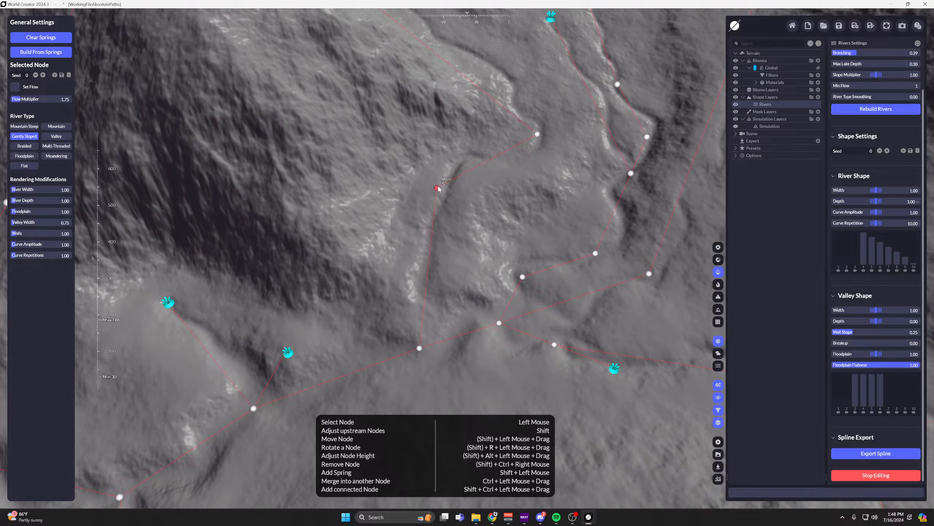
Try the new node's Flow Multiplier at 10 and 7.70, and settle on about 6.05.
{"action": "middle_click_drag", "start_coordinate": [395, 305], "coordinate": [406, 275]}
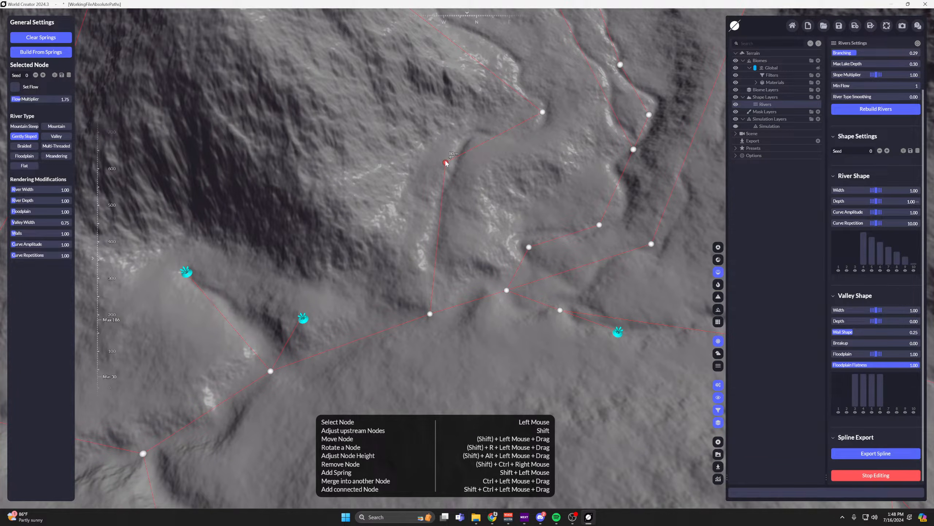
{"action": "left_click_drag", "start_coordinate": [31, 98], "coordinate": [72, 99]}
{"action": "scroll", "coordinate": [461, 171], "scroll_direction": "down", "scroll_amount": 6}
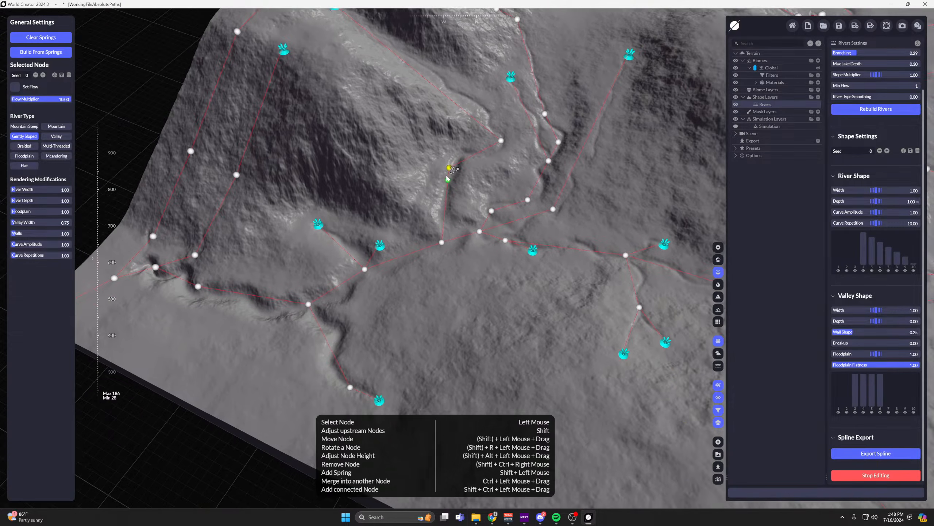
{"action": "middle_click_drag", "start_coordinate": [461, 171], "coordinate": [482, 174]}
{"action": "mouse_move", "coordinate": [43, 97]}
{"action": "left_mouse_down"}
{"action": "mouse_move", "coordinate": [28, 97]}
{"action": "mouse_move", "coordinate": [41, 96]}
{"action": "left_mouse_up"}
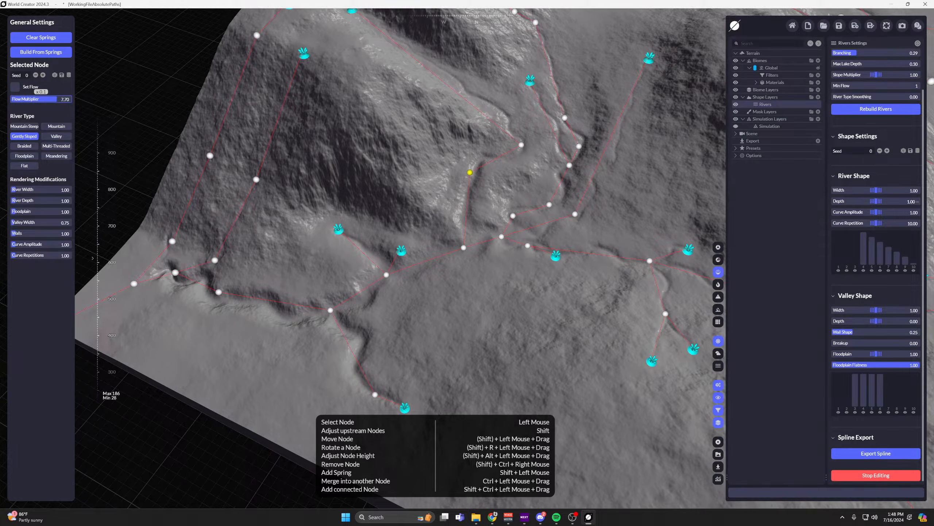
{"action": "mouse_move", "coordinate": [57, 99]}
{"action": "left_mouse_down"}
{"action": "mouse_move", "coordinate": [12, 99]}
{"action": "mouse_move", "coordinate": [72, 99]}
{"action": "mouse_move", "coordinate": [14, 99]}
{"action": "mouse_move", "coordinate": [70, 99]}
{"action": "mouse_move", "coordinate": [23, 99]}
{"action": "mouse_move", "coordinate": [70, 99]}
{"action": "mouse_move", "coordinate": [33, 99]}
{"action": "mouse_move", "coordinate": [47, 99]}
{"action": "left_mouse_up"}
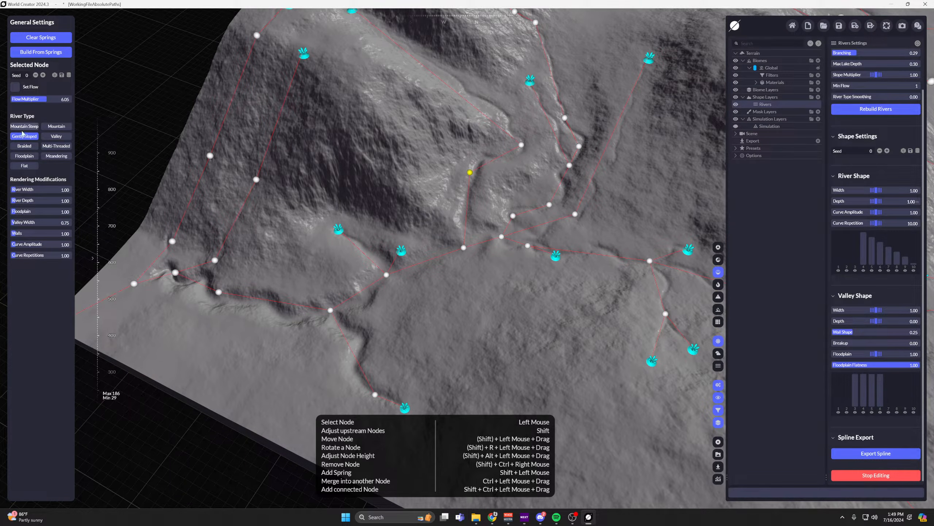
{"action": "scroll", "coordinate": [898, 236], "scroll_direction": "up", "scroll_amount": 2}
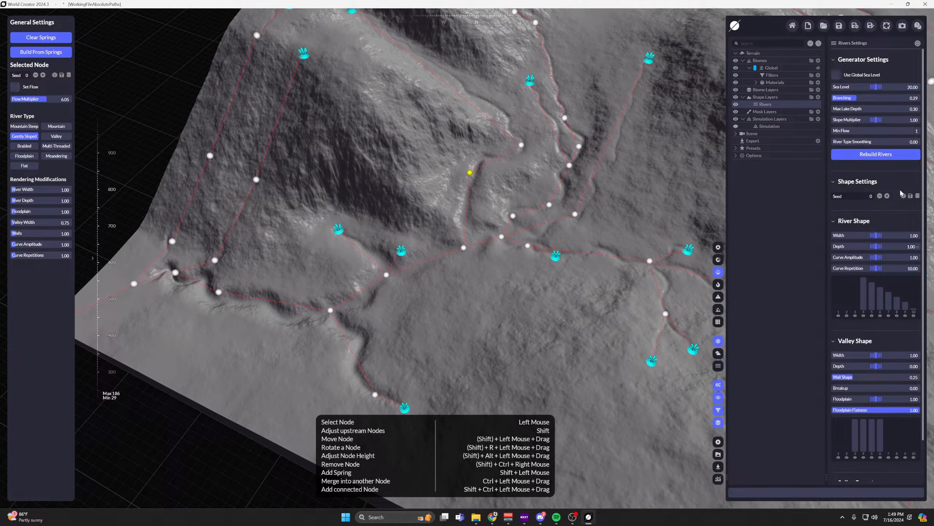
Select the mountain spring, its mid-slope node and the river node at the foot in turn to compare their river types.
{"action": "scroll", "coordinate": [900, 189], "scroll_direction": "down", "scroll_amount": 1}
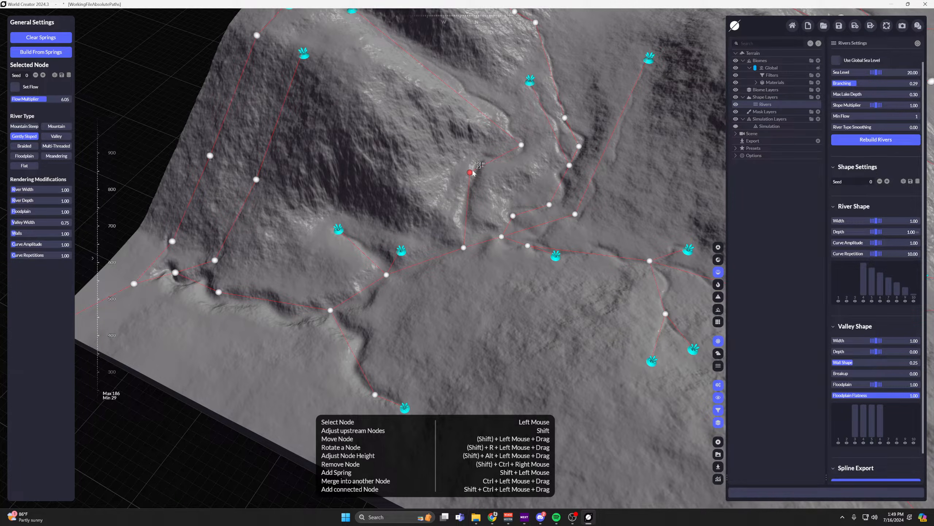
{"action": "middle_click_drag", "start_coordinate": [375, 136], "coordinate": [474, 193]}
{"action": "left_click", "coordinate": [456, 124]}
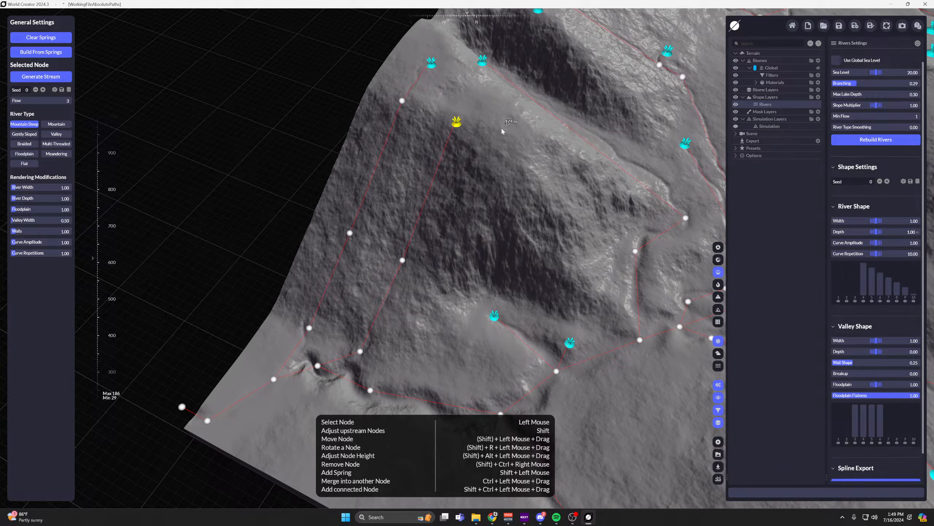
{"action": "middle_click_drag", "start_coordinate": [493, 218], "coordinate": [459, 171]}
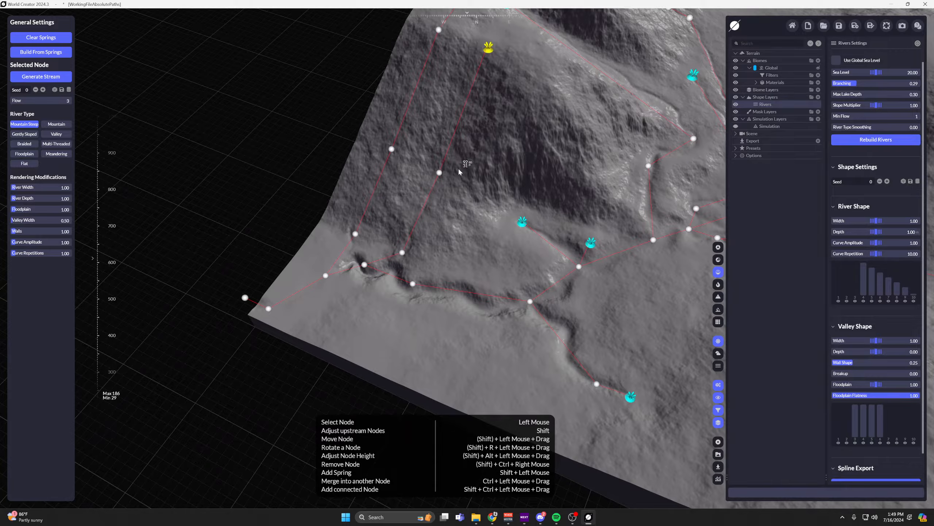
{"action": "left_click", "coordinate": [439, 173]}
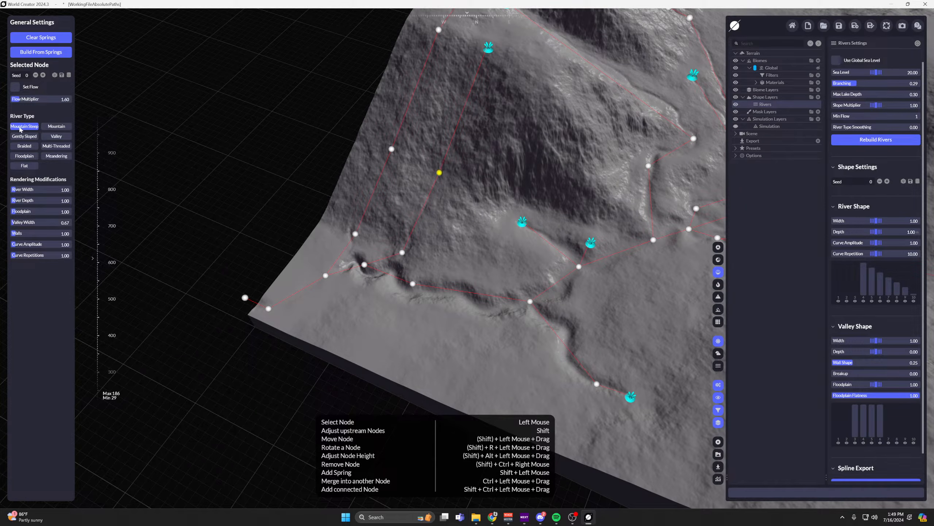
{"action": "middle_click_drag", "start_coordinate": [429, 211], "coordinate": [468, 169]}
{"action": "scroll", "coordinate": [412, 228], "scroll_direction": "up", "scroll_amount": 4}
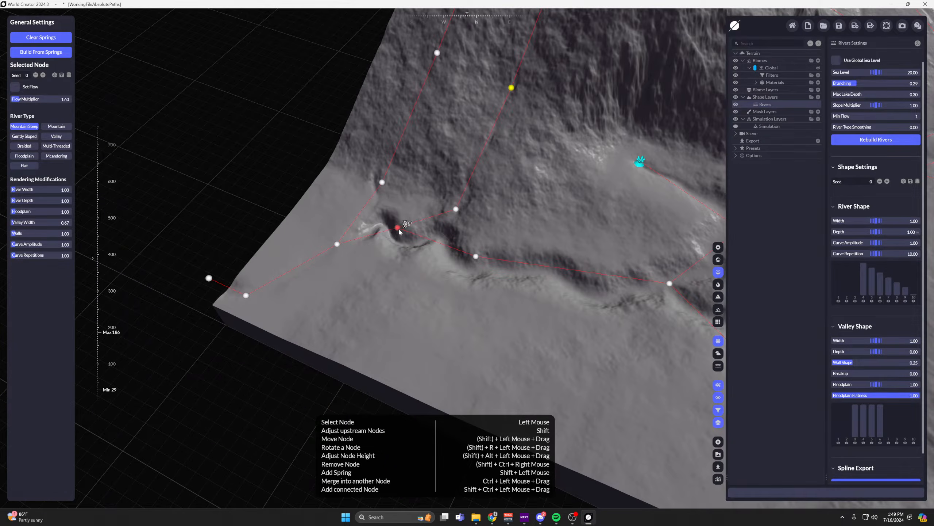
{"action": "left_click", "coordinate": [397, 228]}
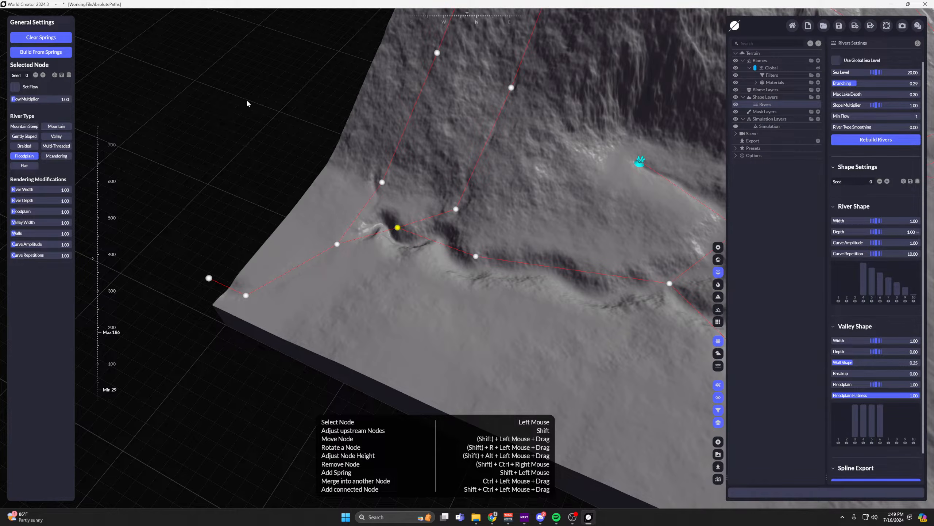
Make the mid-slope node a Floodplain type with Flow Multiplier 10.00, River Width 6.62 and River Depth 5.28.
{"action": "middle_click_drag", "start_coordinate": [484, 167], "coordinate": [389, 312]}
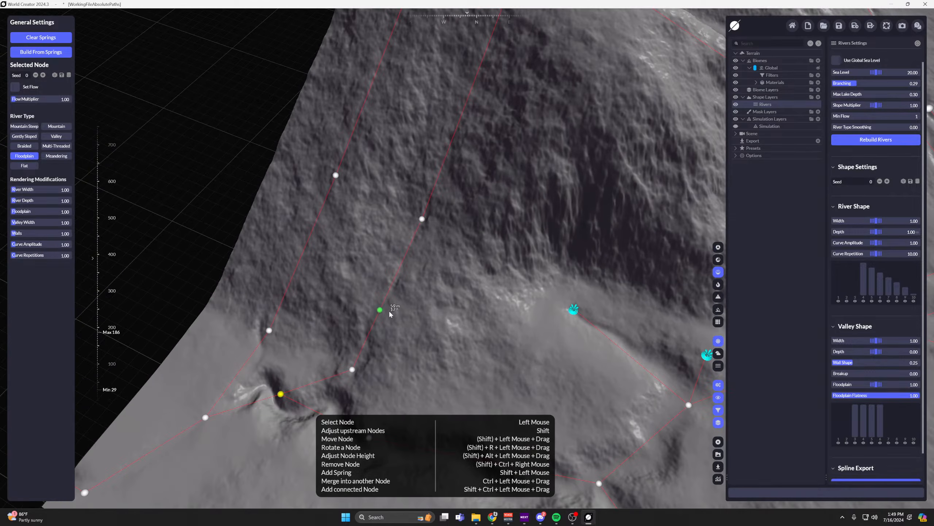
{"action": "left_click", "coordinate": [422, 219]}
{"action": "left_click", "coordinate": [24, 155]}
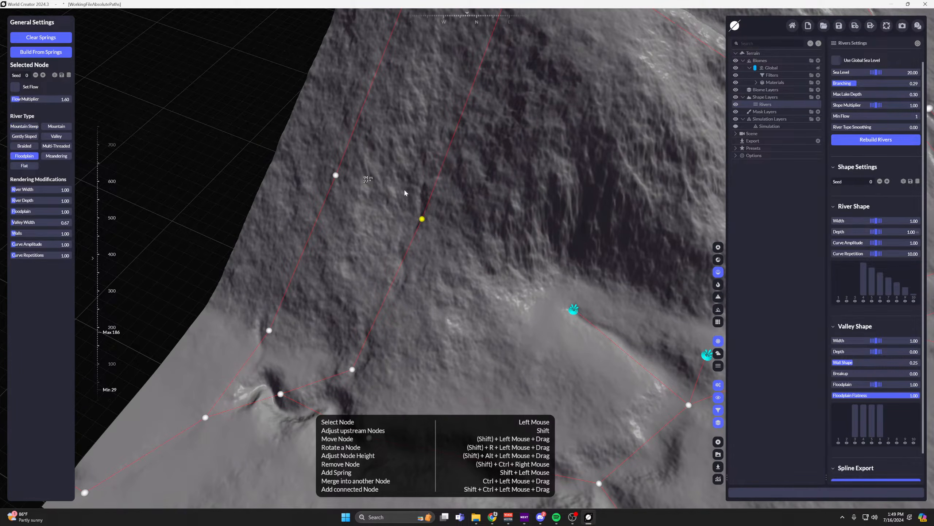
{"action": "scroll", "coordinate": [422, 218], "scroll_direction": "up", "scroll_amount": 2}
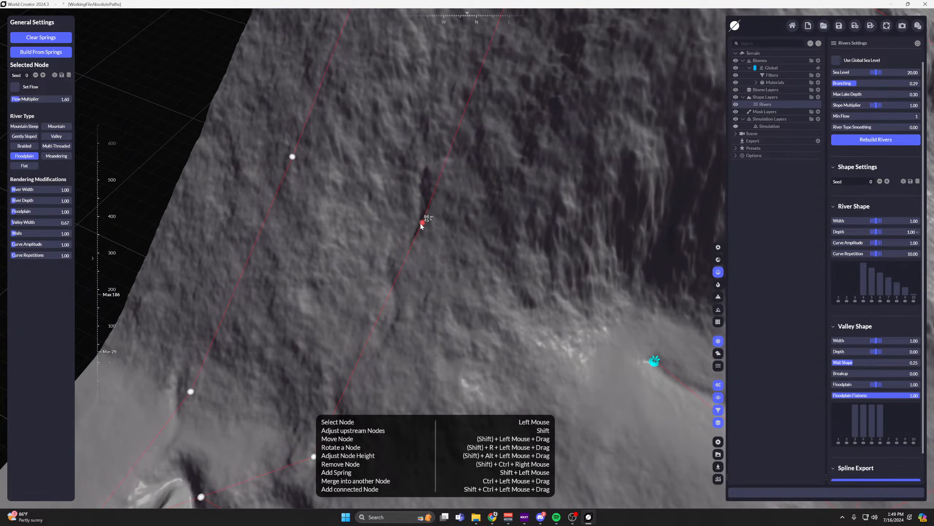
{"action": "left_click_drag", "start_coordinate": [41, 99], "coordinate": [72, 98]}
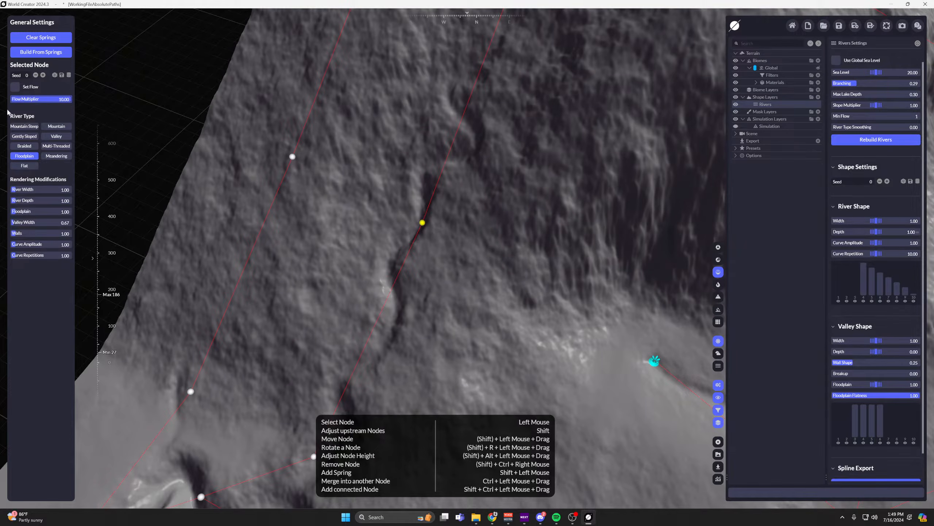
{"action": "mouse_move", "coordinate": [41, 189]}
{"action": "left_mouse_down"}
{"action": "mouse_move", "coordinate": [50, 190]}
{"action": "mouse_move", "coordinate": [42, 200]}
{"action": "left_mouse_up"}
{"action": "scroll", "coordinate": [495, 228], "scroll_direction": "down", "scroll_amount": 3}
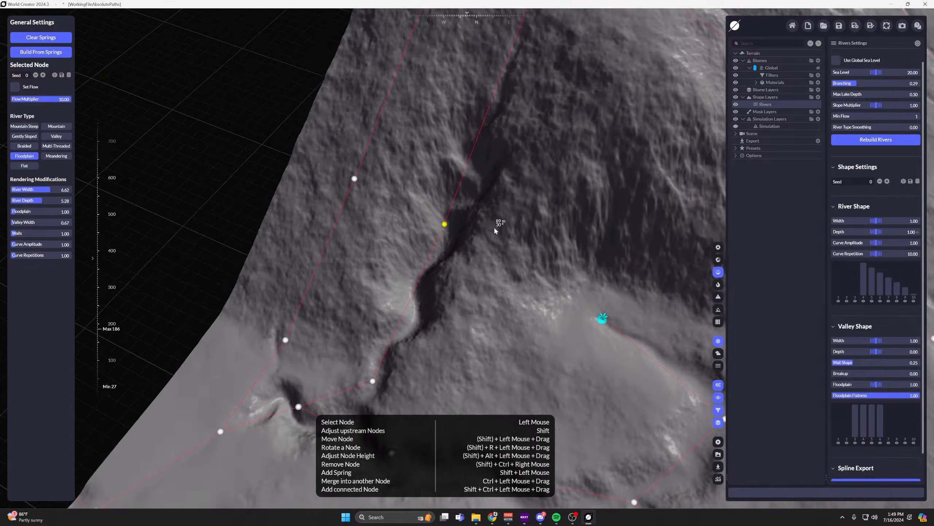
Move the mid-slope node farther up the mountainside.
{"action": "scroll", "coordinate": [495, 228], "scroll_direction": "down", "scroll_amount": 3}
{"action": "middle_click_drag", "start_coordinate": [495, 228], "coordinate": [344, 230]}
{"action": "scroll", "coordinate": [447, 277], "scroll_direction": "up", "scroll_amount": 4}
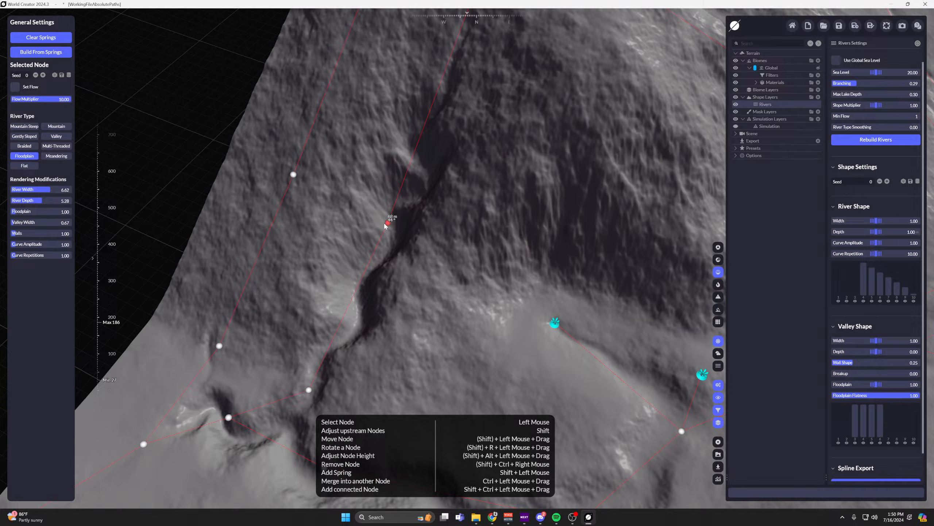
{"action": "left_click_drag", "start_coordinate": [391, 226], "coordinate": [409, 151]}
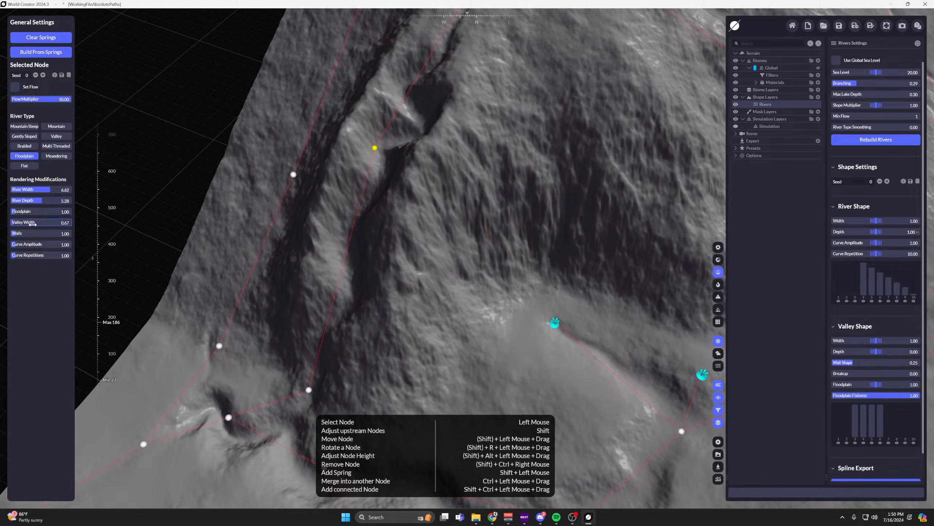
Set the node's Floodplain to 0.00, Valley Width and Walls to 0.01, River Width to 7.37 and River Depth to 10.00.
{"action": "mouse_move", "coordinate": [36, 221]}
{"action": "left_mouse_down"}
{"action": "mouse_move", "coordinate": [15, 222]}
{"action": "mouse_move", "coordinate": [12, 211]}
{"action": "mouse_move", "coordinate": [41, 233]}
{"action": "mouse_move", "coordinate": [31, 221]}
{"action": "left_mouse_up"}
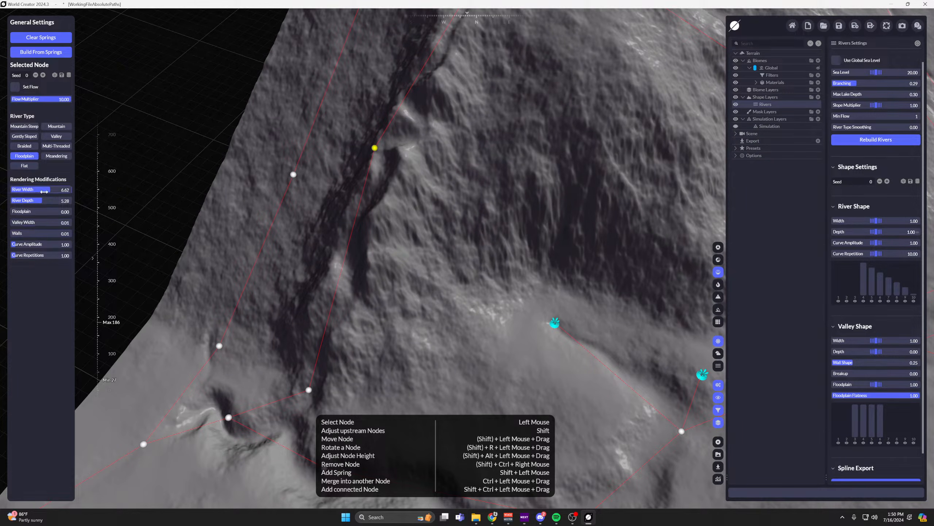
{"action": "left_click_drag", "start_coordinate": [47, 190], "coordinate": [72, 201]}
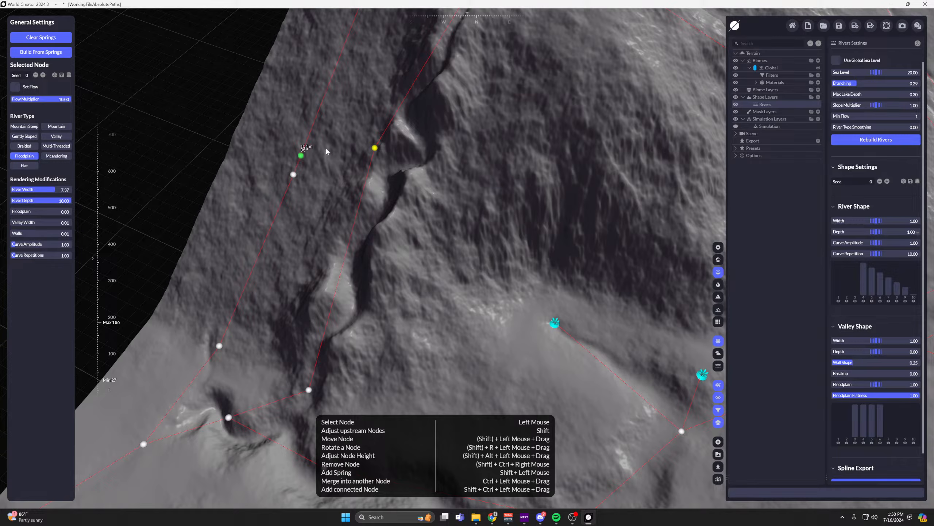
Reposition the mid-slope node sideways across the slope, pulling the stream toward the dark rock face.
{"action": "scroll", "coordinate": [523, 93], "scroll_direction": "down", "scroll_amount": 4}
{"action": "middle_click_drag", "start_coordinate": [524, 94], "coordinate": [545, 237]}
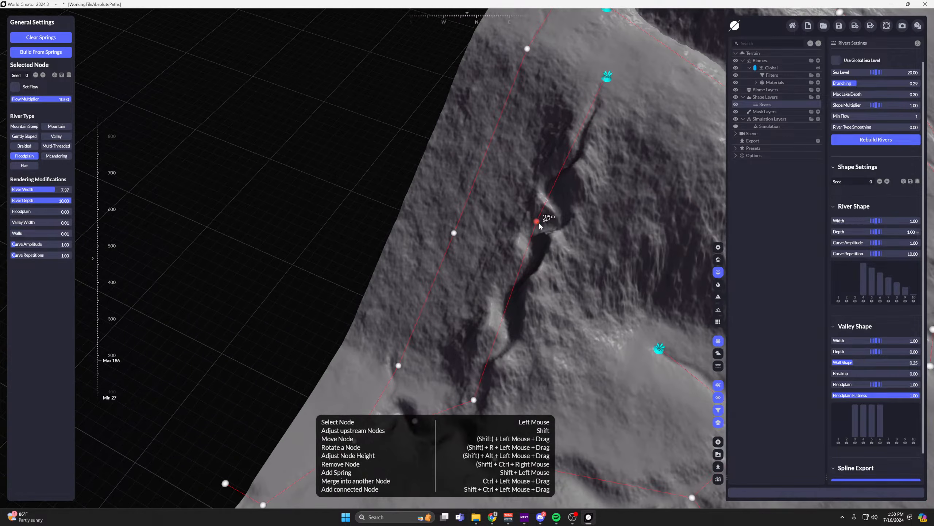
{"action": "left_click_drag", "start_coordinate": [539, 224], "coordinate": [574, 209]}
{"action": "middle_click_drag", "start_coordinate": [574, 210], "coordinate": [512, 196]}
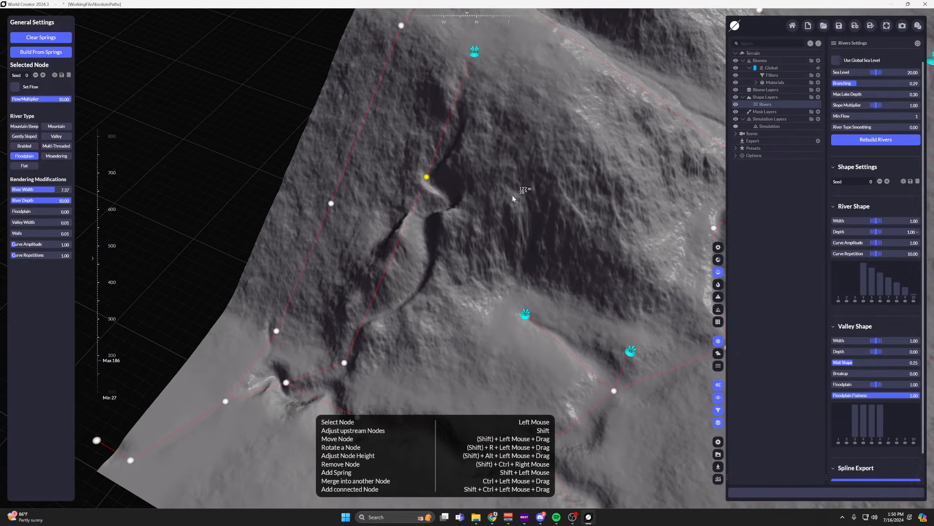
{"action": "mouse_move", "coordinate": [426, 177]}
{"action": "left_mouse_down"}
{"action": "mouse_move", "coordinate": [452, 101]}
{"action": "mouse_move", "coordinate": [454, 120]}
{"action": "mouse_move", "coordinate": [426, 156]}
{"action": "mouse_move", "coordinate": [424, 179]}
{"action": "left_mouse_up"}
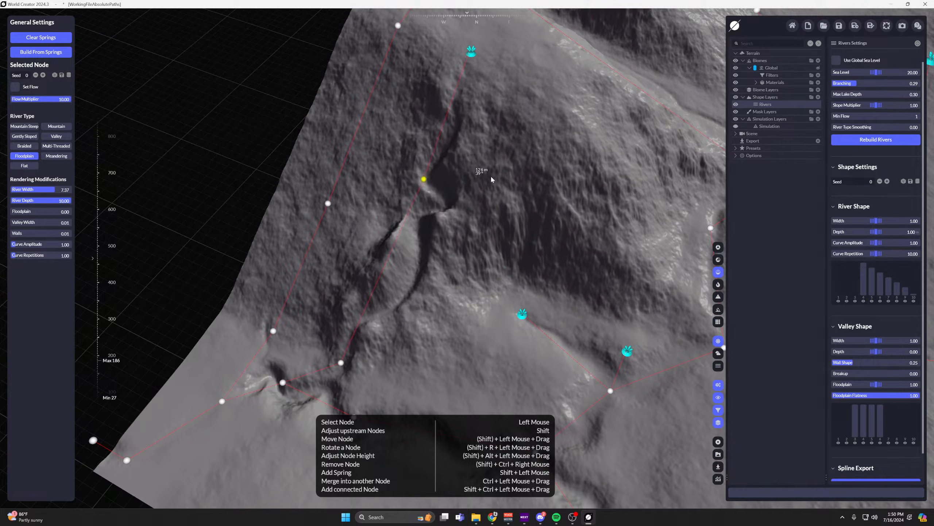
{"action": "middle_click_drag", "start_coordinate": [494, 177], "coordinate": [399, 197]}
{"action": "left_click_drag", "start_coordinate": [328, 196], "coordinate": [399, 162]}
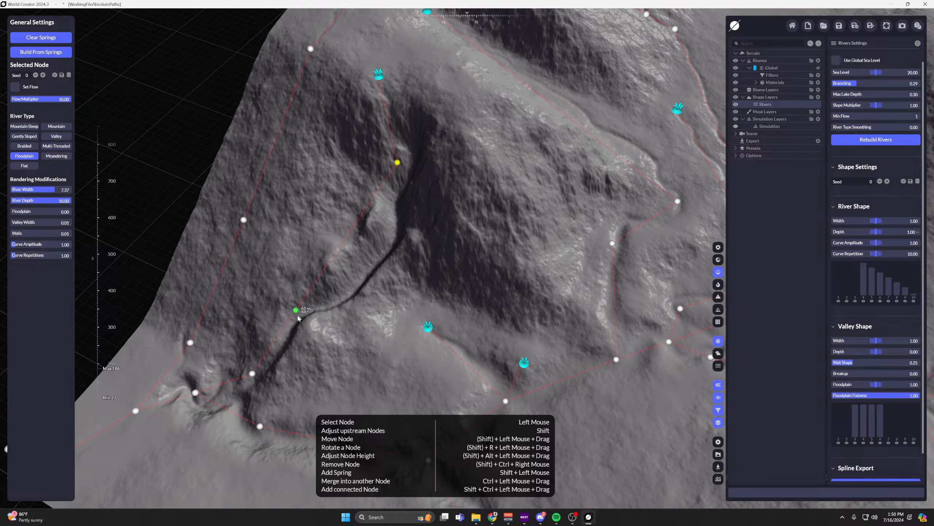
Add a node to the stream segment below the moved node and compare its settings with those of its neighbours.
{"action": "left_click", "coordinate": [301, 304]}
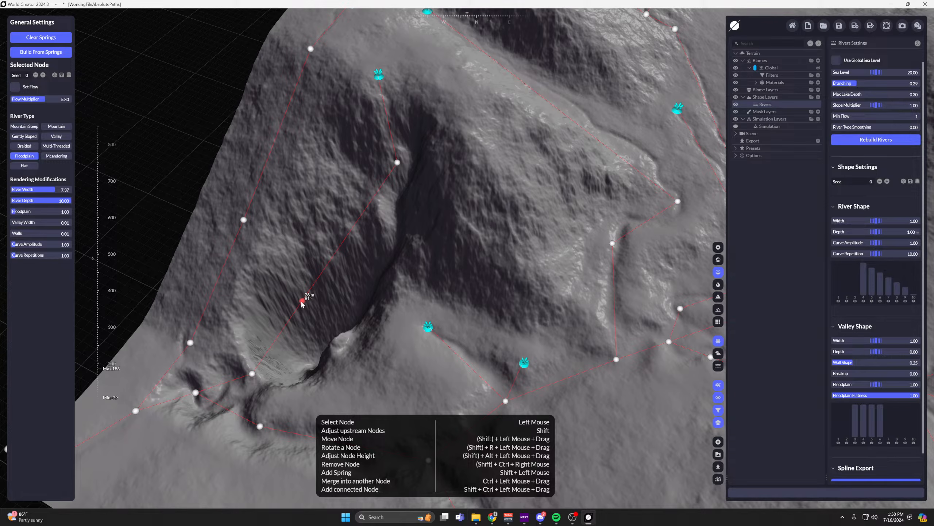
{"action": "left_click", "coordinate": [398, 163]}
{"action": "left_click", "coordinate": [252, 373]}
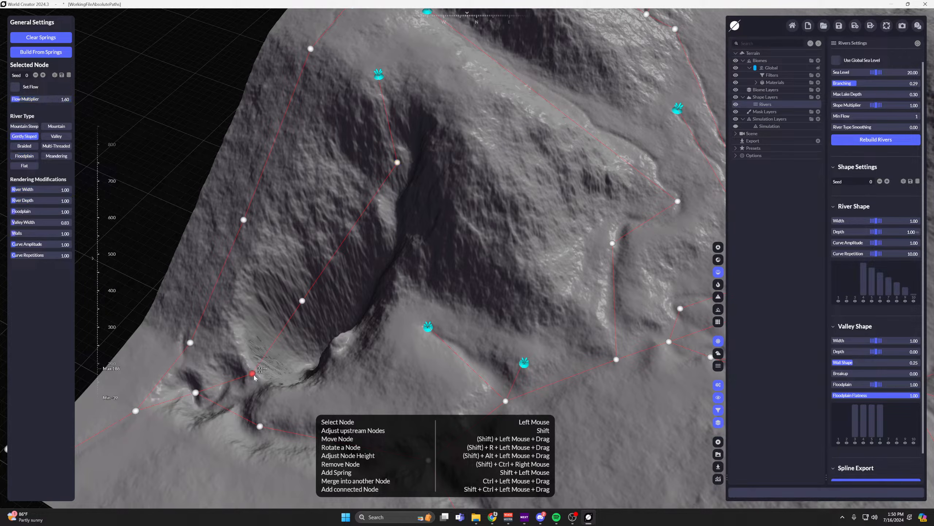
{"action": "left_click", "coordinate": [302, 300]}
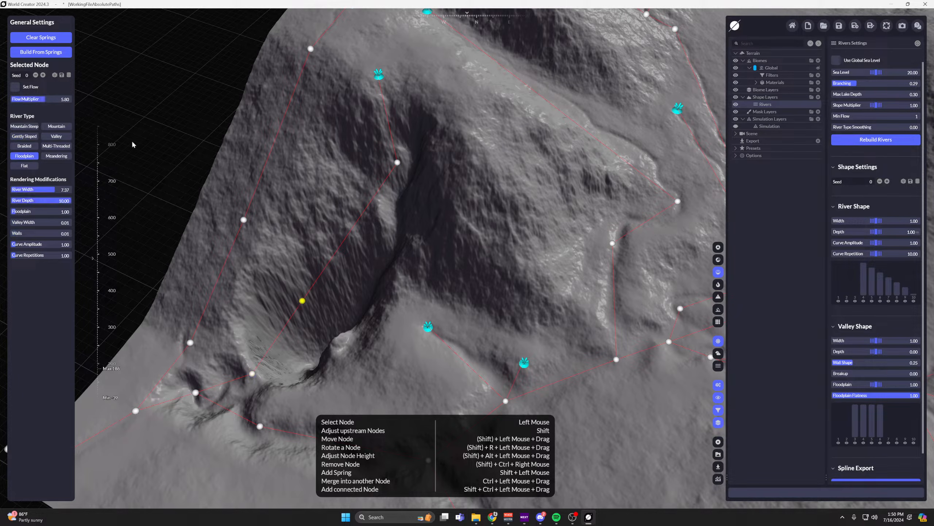
Reduce the new node's Flow Multiplier to 0.08, River Width to 3.26 and River Depth to 5.55.
{"action": "left_click_drag", "start_coordinate": [45, 97], "coordinate": [41, 98]}
{"action": "left_click_drag", "start_coordinate": [24, 99], "coordinate": [11, 99]}
{"action": "left_click_drag", "start_coordinate": [48, 202], "coordinate": [31, 189]}
Examine the carved stream on the mountainside and the surrounding river network from several angles.
{"action": "scroll", "coordinate": [408, 263], "scroll_direction": "up", "scroll_amount": 3}
{"action": "right_click_drag", "start_coordinate": [353, 262], "coordinate": [529, 137]}
{"action": "scroll", "coordinate": [596, 129], "scroll_direction": "up", "scroll_amount": 3}
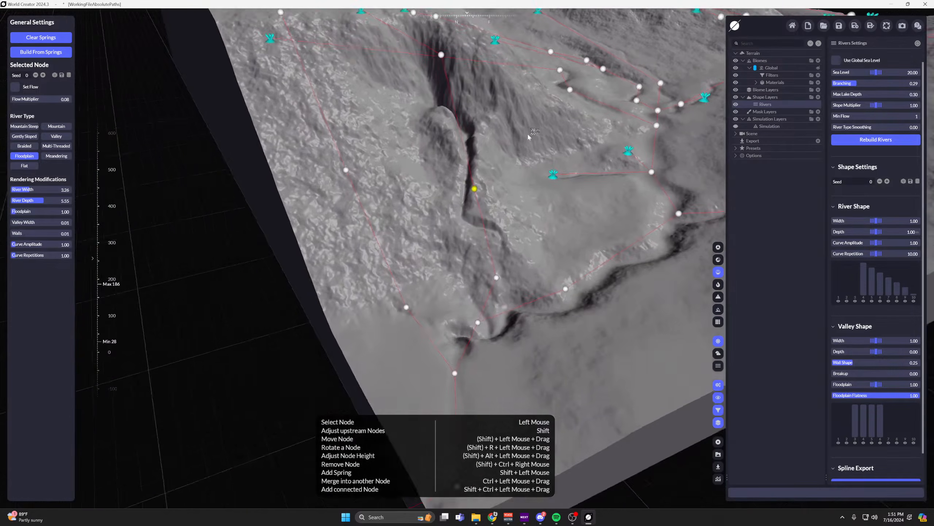
{"action": "middle_click_drag", "start_coordinate": [529, 137], "coordinate": [363, 225]}
{"action": "scroll", "coordinate": [569, 150], "scroll_direction": "down", "scroll_amount": 3}
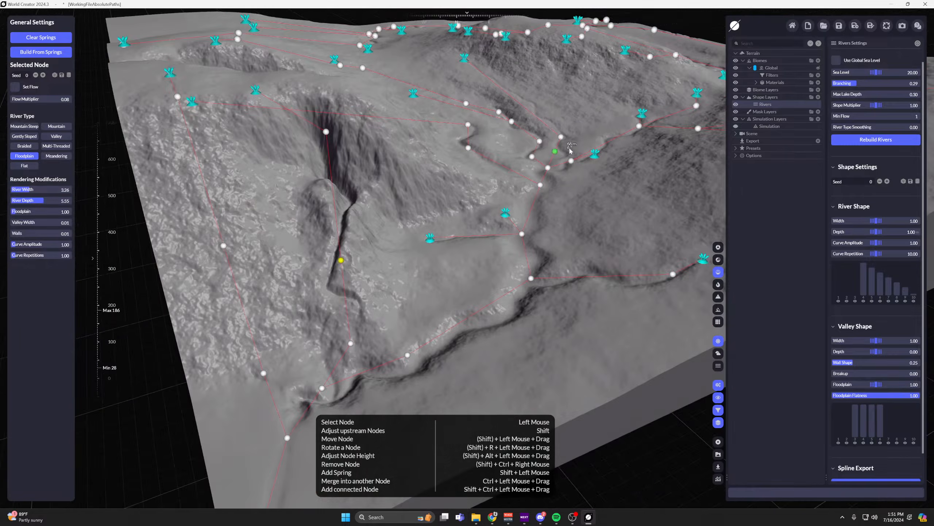
{"action": "scroll", "coordinate": [573, 147], "scroll_direction": "down", "scroll_amount": 8}
{"action": "scroll", "coordinate": [576, 143], "scroll_direction": "up", "scroll_amount": 8}
{"action": "middle_click_drag", "start_coordinate": [577, 144], "coordinate": [466, 271]}
{"action": "right_click_drag", "start_coordinate": [465, 271], "coordinate": [710, 367]}
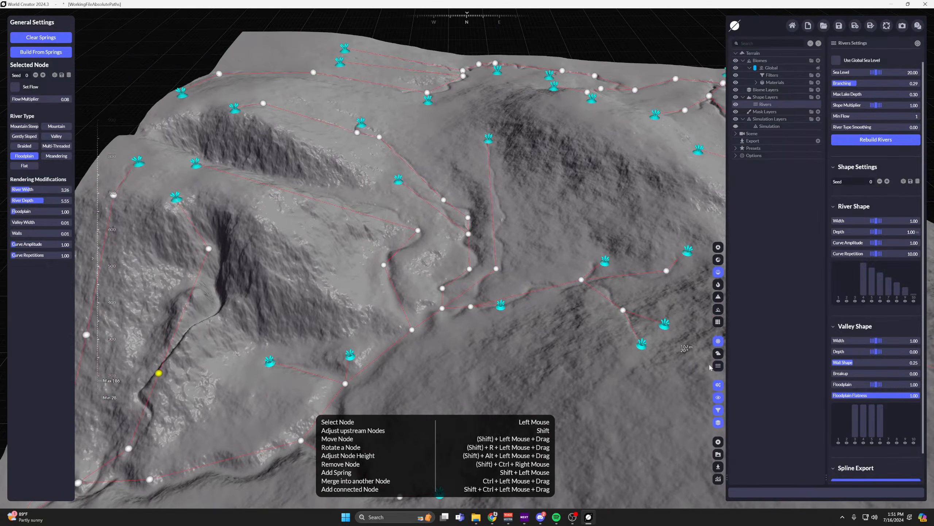
Leave river node editing and inspect the carved riverbeds on the terrain without the overlay.
{"action": "scroll", "coordinate": [876, 368], "scroll_direction": "down", "scroll_amount": 2}
{"action": "left_click", "coordinate": [876, 475]}
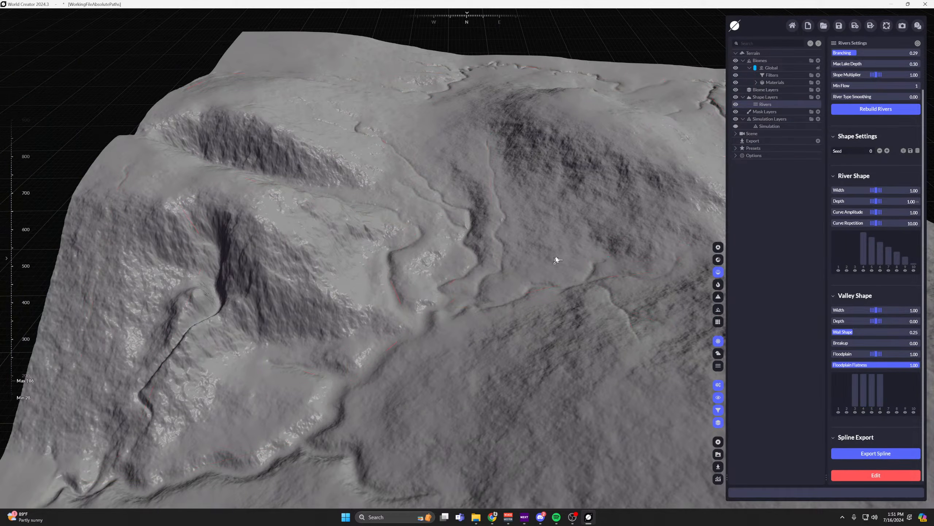
{"action": "scroll", "coordinate": [556, 259], "scroll_direction": "up", "scroll_amount": 2}
{"action": "middle_click_drag", "start_coordinate": [556, 259], "coordinate": [502, 320]}
{"action": "right_click_drag", "start_coordinate": [502, 320], "coordinate": [552, 283]}
{"action": "scroll", "coordinate": [872, 194], "scroll_direction": "up", "scroll_amount": 2}
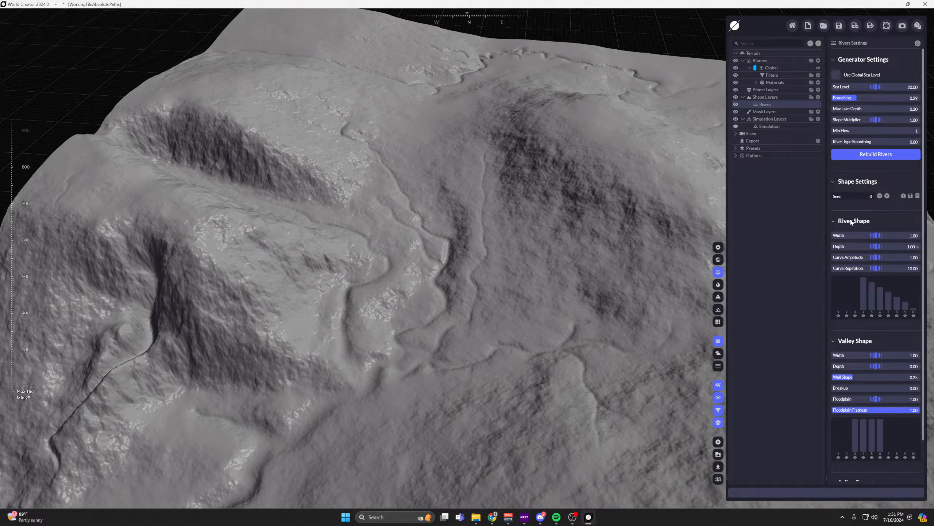
Set the River Shape Width to 0.60 and redraw its distribution as low bars rising gradually from 4 to 10.
{"action": "scroll", "coordinate": [851, 222], "scroll_direction": "down", "scroll_amount": 3}
{"action": "scroll", "coordinate": [837, 202], "scroll_direction": "up", "scroll_amount": 2}
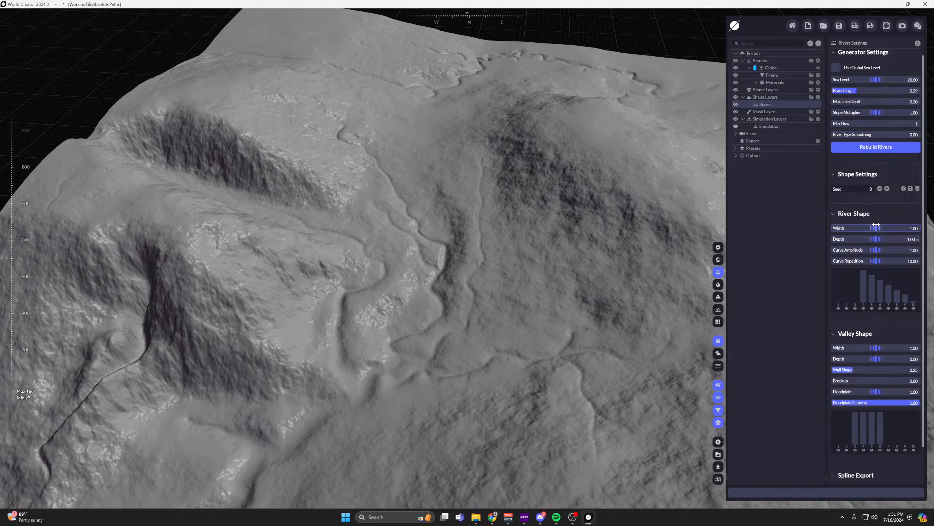
{"action": "scroll", "coordinate": [490, 261], "scroll_direction": "up", "scroll_amount": 3}
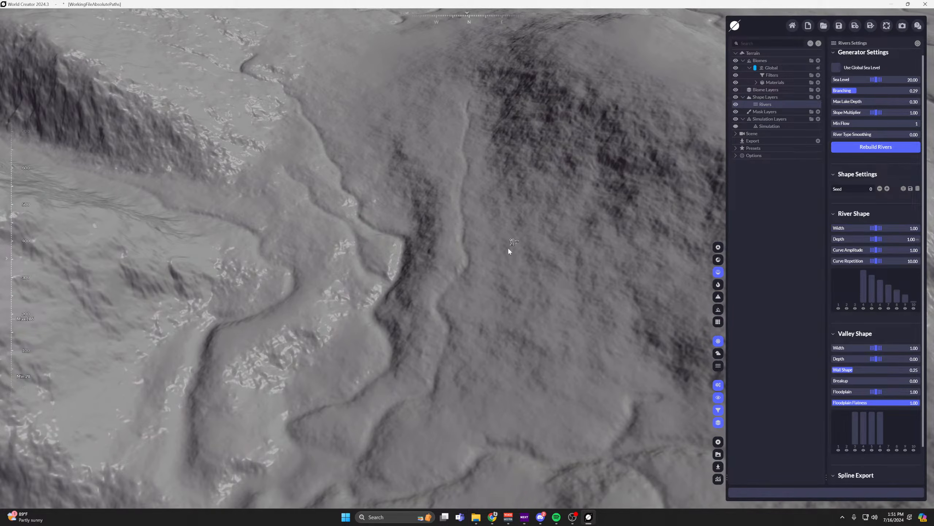
{"action": "right_click_drag", "start_coordinate": [508, 250], "coordinate": [464, 276]}
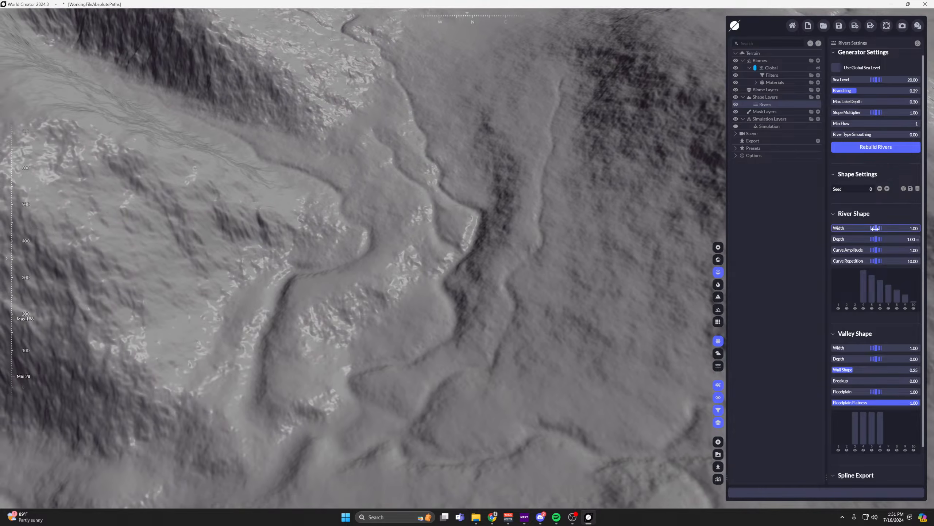
{"action": "mouse_move", "coordinate": [875, 229]}
{"action": "left_mouse_down"}
{"action": "mouse_move", "coordinate": [903, 228]}
{"action": "mouse_move", "coordinate": [880, 228]}
{"action": "left_mouse_up"}
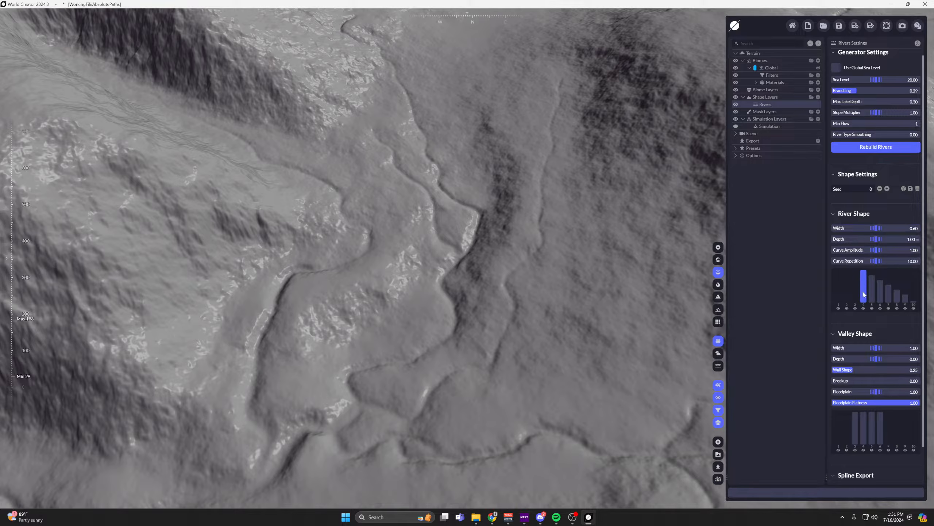
{"action": "left_click_drag", "start_coordinate": [892, 288], "coordinate": [914, 284]}
{"action": "mouse_move", "coordinate": [526, 261]}
{"action": "middle_mouse_down"}
{"action": "mouse_move", "coordinate": [609, 142]}
{"action": "mouse_move", "coordinate": [428, 240]}
{"action": "mouse_move", "coordinate": [440, 283]}
{"action": "mouse_move", "coordinate": [478, 283]}
{"action": "mouse_move", "coordinate": [513, 281]}
{"action": "mouse_move", "coordinate": [542, 236]}
{"action": "middle_mouse_up"}
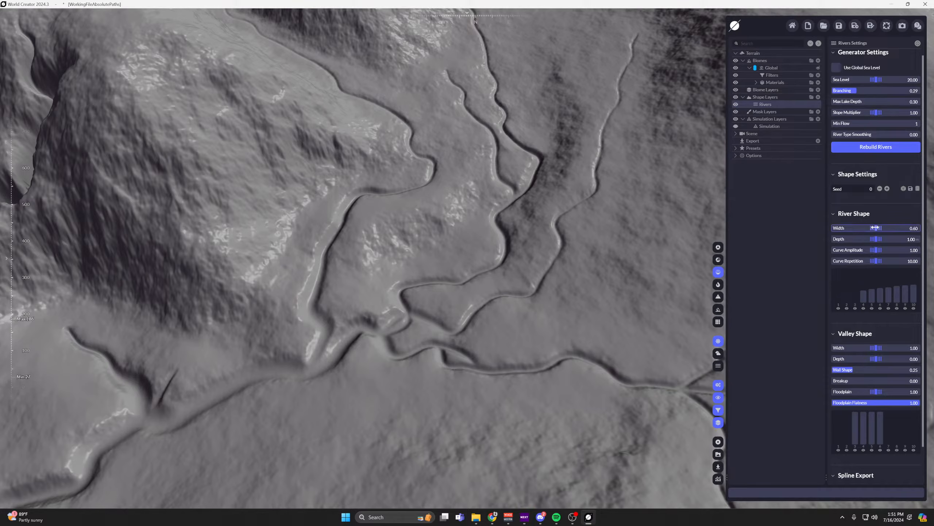
Reduce the River Shape Width to 0.35 and its Depth to 0.20.
{"action": "left_click_drag", "start_coordinate": [876, 228], "coordinate": [870, 228]}
{"action": "scroll", "coordinate": [568, 259], "scroll_direction": "down", "scroll_amount": 5}
{"action": "middle_click_drag", "start_coordinate": [532, 267], "coordinate": [501, 296]}
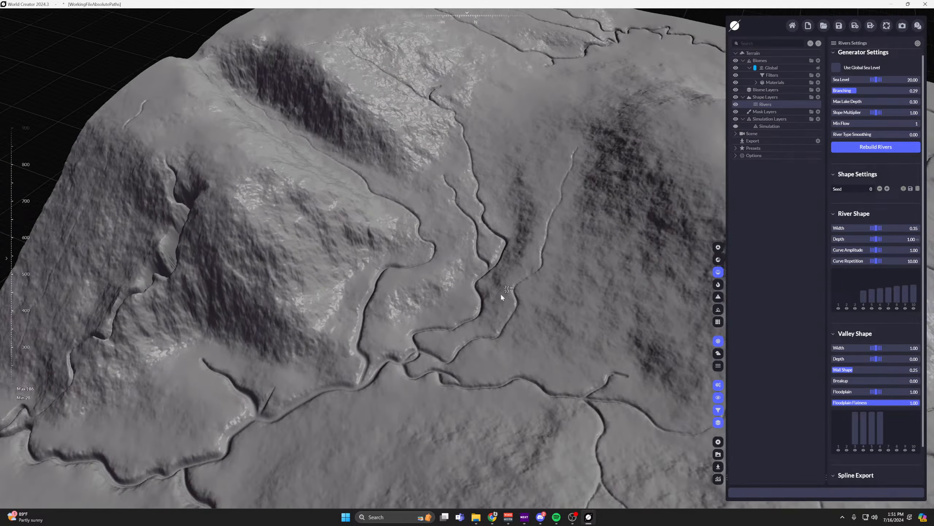
{"action": "scroll", "coordinate": [501, 296], "scroll_direction": "up", "scroll_amount": 4}
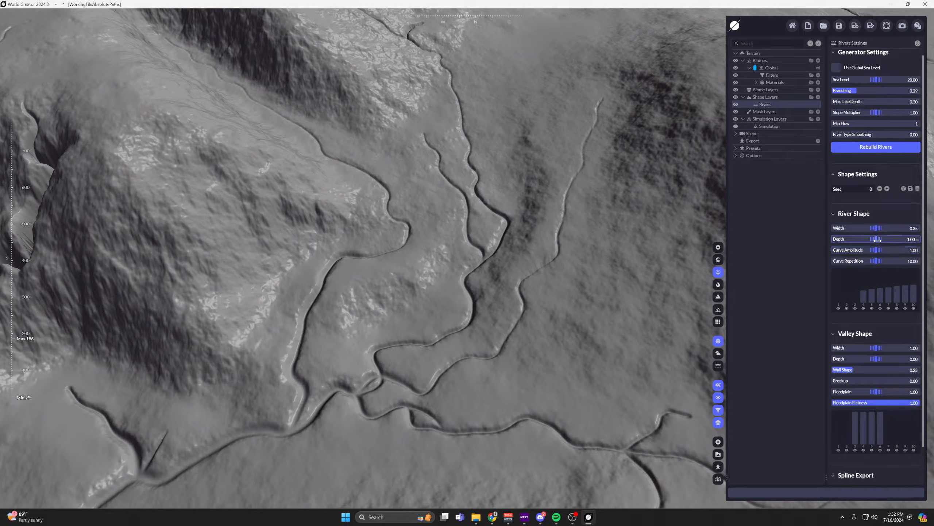
{"action": "left_click_drag", "start_coordinate": [877, 239], "coordinate": [785, 263]}
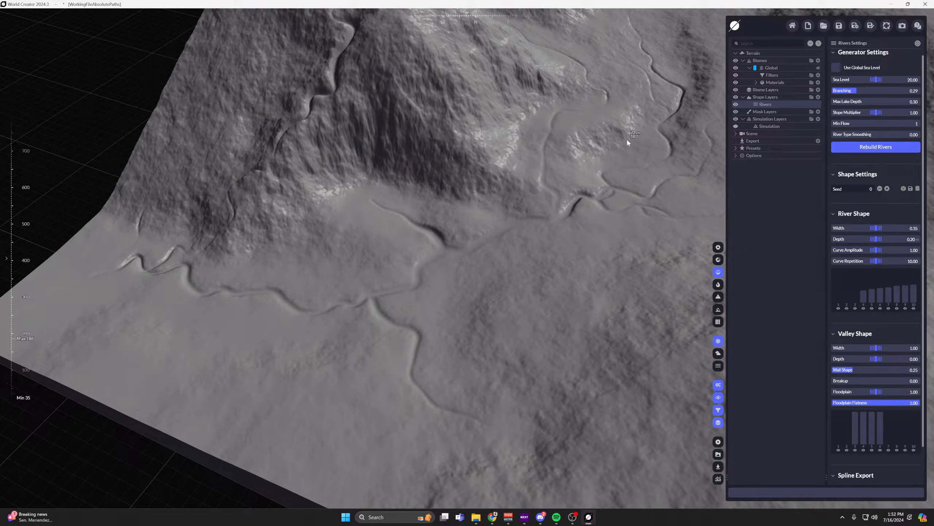
Inspect the narrowed riverbeds around the valley junction and its connecting bends up close.
{"action": "middle_click_drag", "start_coordinate": [627, 140], "coordinate": [596, 237]}
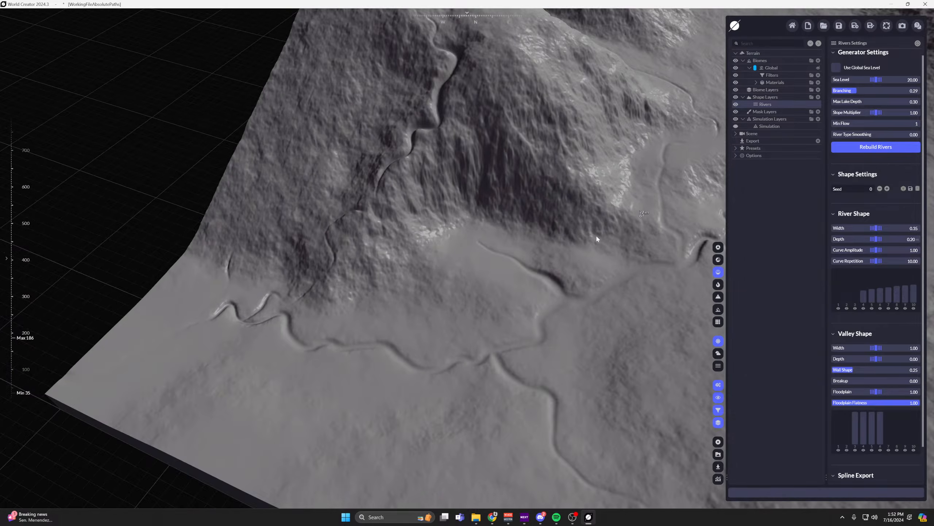
{"action": "scroll", "coordinate": [596, 238], "scroll_direction": "up", "scroll_amount": 10}
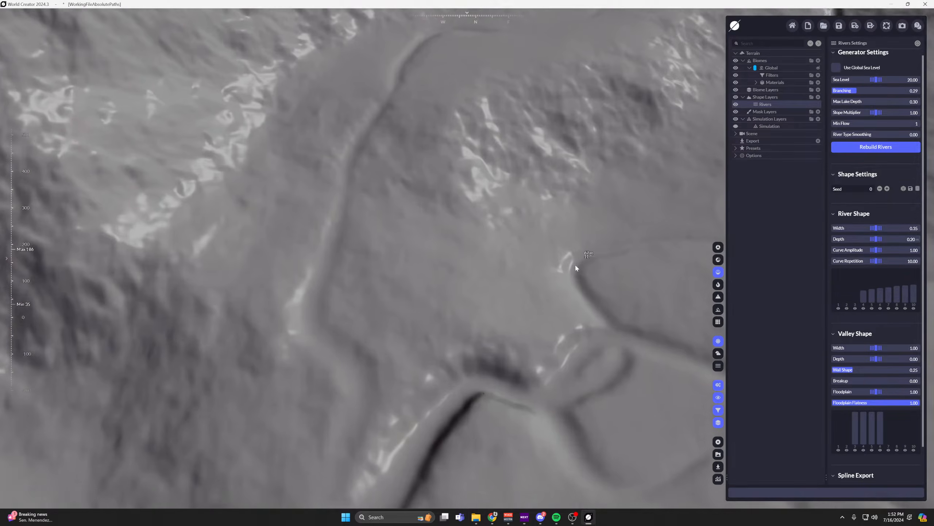
{"action": "right_click_drag", "start_coordinate": [576, 268], "coordinate": [604, 228]}
{"action": "middle_click_drag", "start_coordinate": [585, 195], "coordinate": [504, 260]}
{"action": "scroll", "coordinate": [516, 207], "scroll_direction": "up", "scroll_amount": 4}
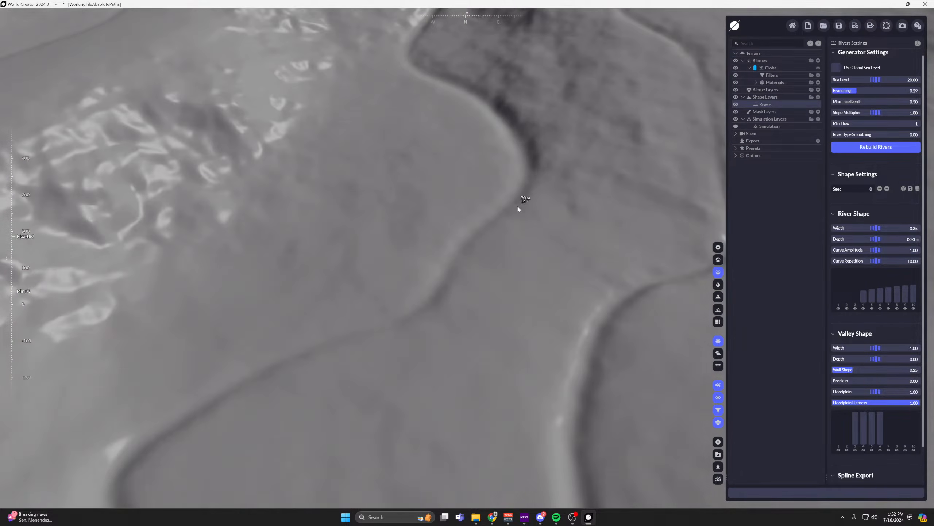
{"action": "scroll", "coordinate": [519, 207], "scroll_direction": "up", "scroll_amount": 4}
{"action": "scroll", "coordinate": [545, 207], "scroll_direction": "down", "scroll_amount": 8}
{"action": "middle_click_drag", "start_coordinate": [545, 208], "coordinate": [541, 94]}
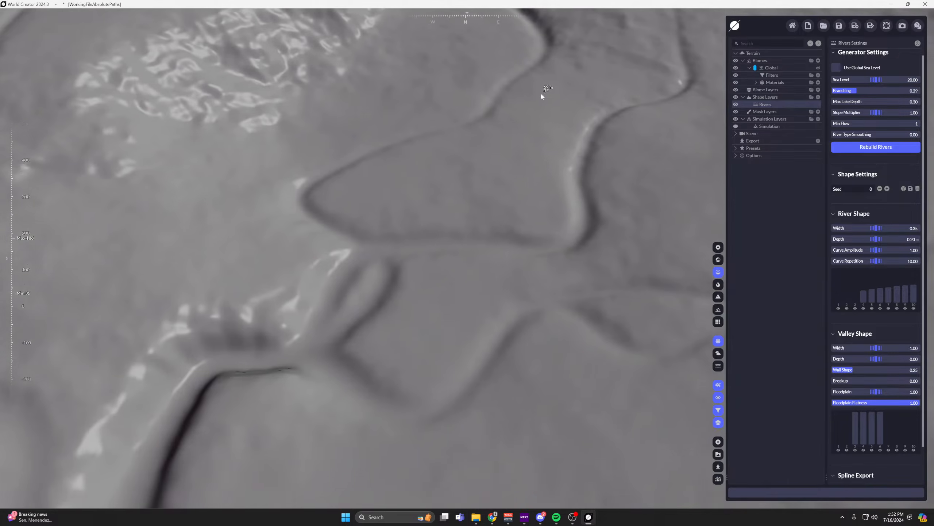
{"action": "scroll", "coordinate": [464, 235], "scroll_direction": "down", "scroll_amount": 3}
{"action": "middle_click_drag", "start_coordinate": [393, 335], "coordinate": [499, 262]}
{"action": "scroll", "coordinate": [419, 290], "scroll_direction": "up", "scroll_amount": 4}
{"action": "scroll", "coordinate": [418, 289], "scroll_direction": "down", "scroll_amount": 2}
{"action": "middle_click_drag", "start_coordinate": [419, 289], "coordinate": [569, 209]}
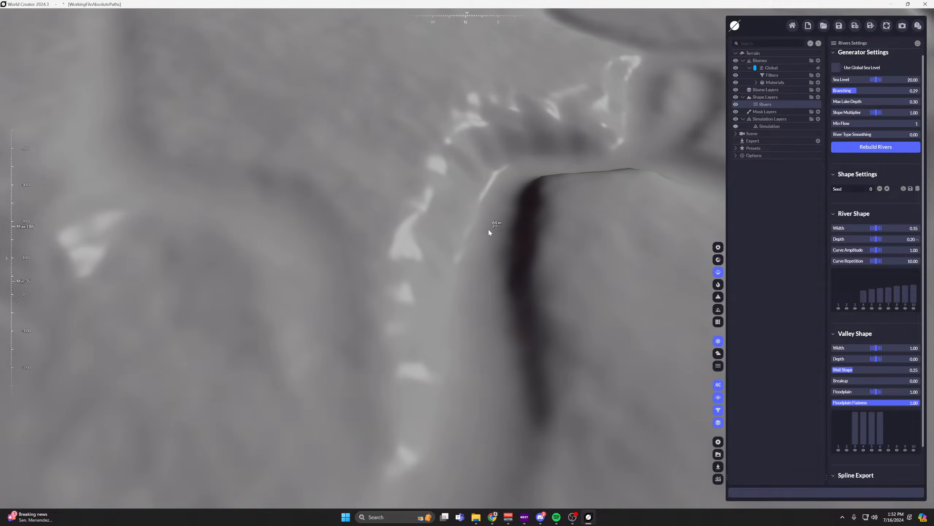
{"action": "middle_click_drag", "start_coordinate": [575, 226], "coordinate": [493, 372]}
{"action": "scroll", "coordinate": [497, 260], "scroll_direction": "down", "scroll_amount": 4}
{"action": "middle_click_drag", "start_coordinate": [585, 291], "coordinate": [559, 348]}
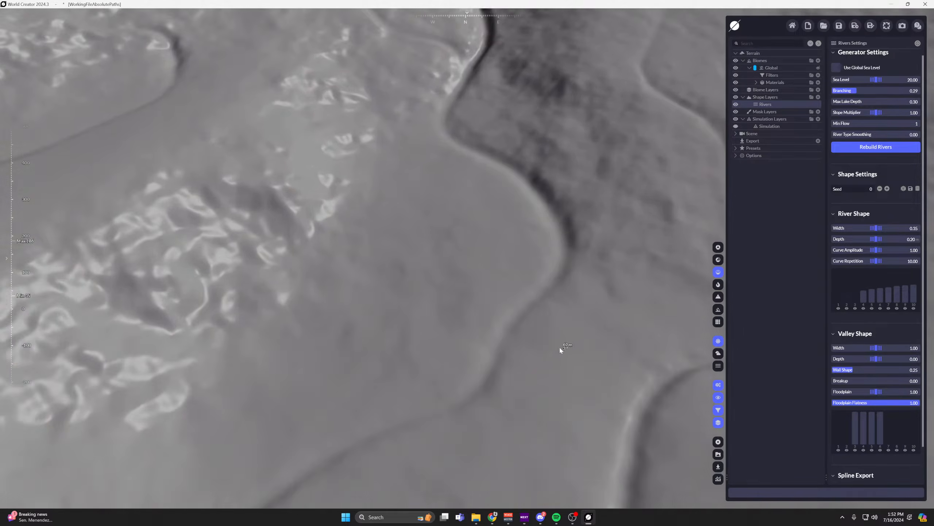
Examine the upstream channel running down the mountainside, both close up and within the wider terrain.
{"action": "scroll", "coordinate": [522, 236], "scroll_direction": "down", "scroll_amount": 4}
{"action": "middle_click_drag", "start_coordinate": [545, 107], "coordinate": [517, 274]}
{"action": "middle_click_drag", "start_coordinate": [496, 166], "coordinate": [544, 274]}
{"action": "scroll", "coordinate": [541, 273], "scroll_direction": "up", "scroll_amount": 3}
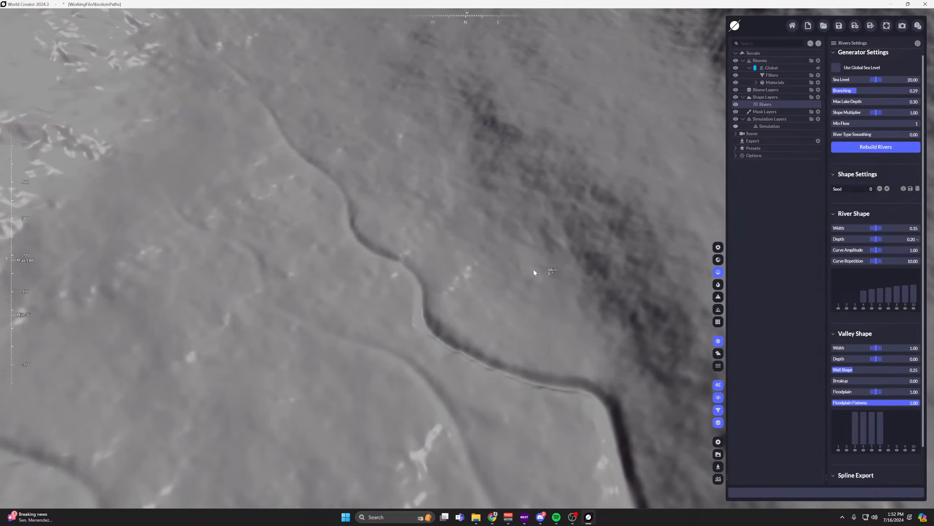
{"action": "scroll", "coordinate": [483, 220], "scroll_direction": "down", "scroll_amount": 4}
{"action": "scroll", "coordinate": [426, 185], "scroll_direction": "up", "scroll_amount": 4}
{"action": "right_click_drag", "start_coordinate": [426, 184], "coordinate": [415, 225]}
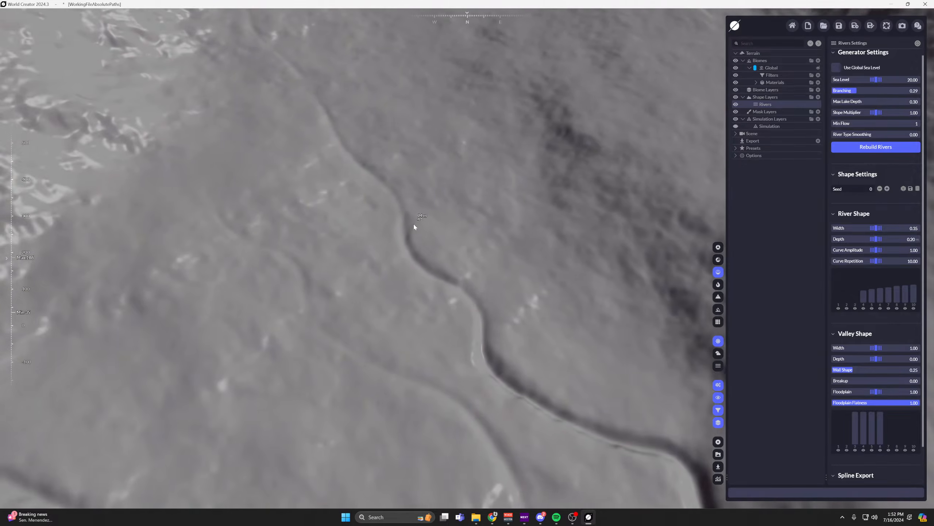
{"action": "scroll", "coordinate": [407, 258], "scroll_direction": "up", "scroll_amount": 6}
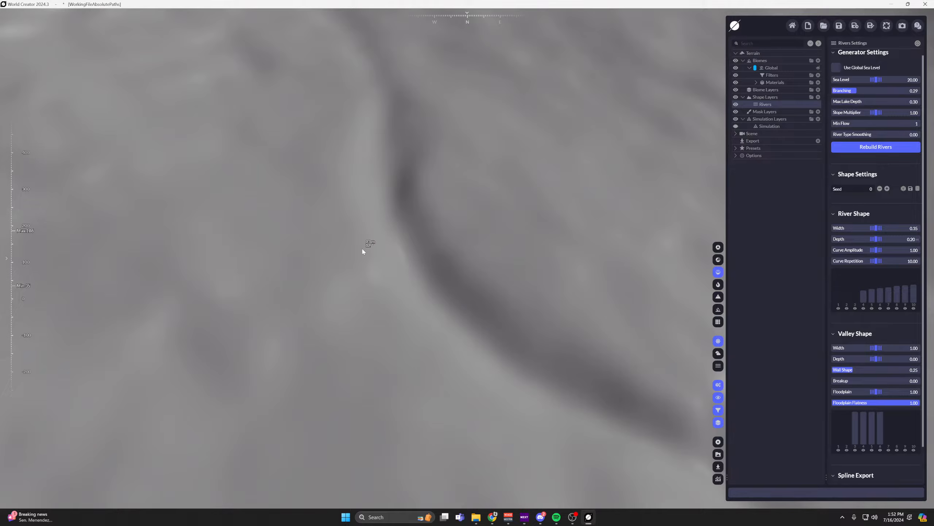
{"action": "scroll", "coordinate": [362, 251], "scroll_direction": "down", "scroll_amount": 8}
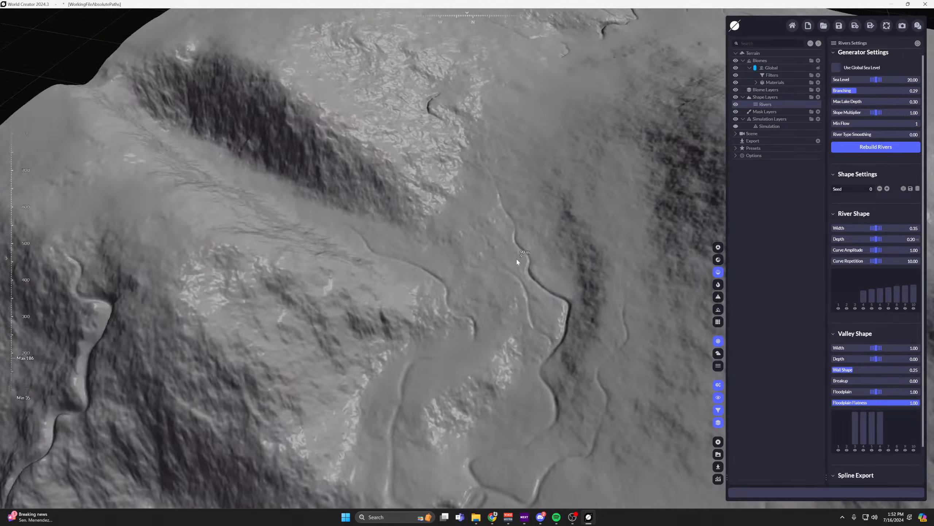
{"action": "scroll", "coordinate": [517, 261], "scroll_direction": "down", "scroll_amount": 5}
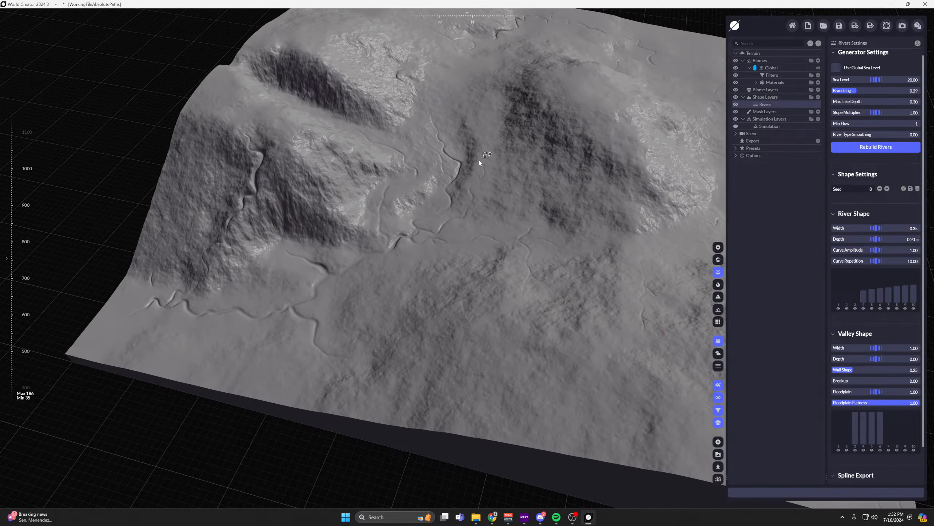
{"action": "scroll", "coordinate": [621, 125], "scroll_direction": "up", "scroll_amount": 8}
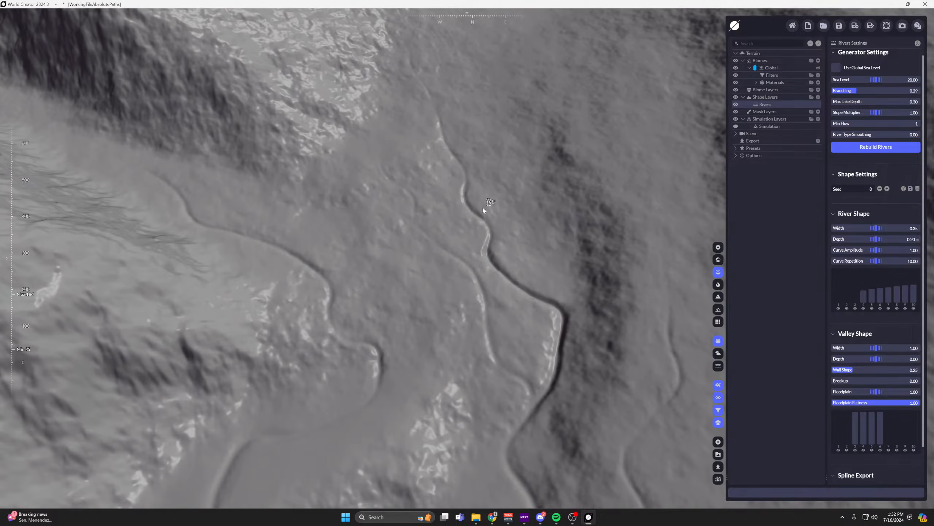
{"action": "scroll", "coordinate": [440, 118], "scroll_direction": "down", "scroll_amount": 4}
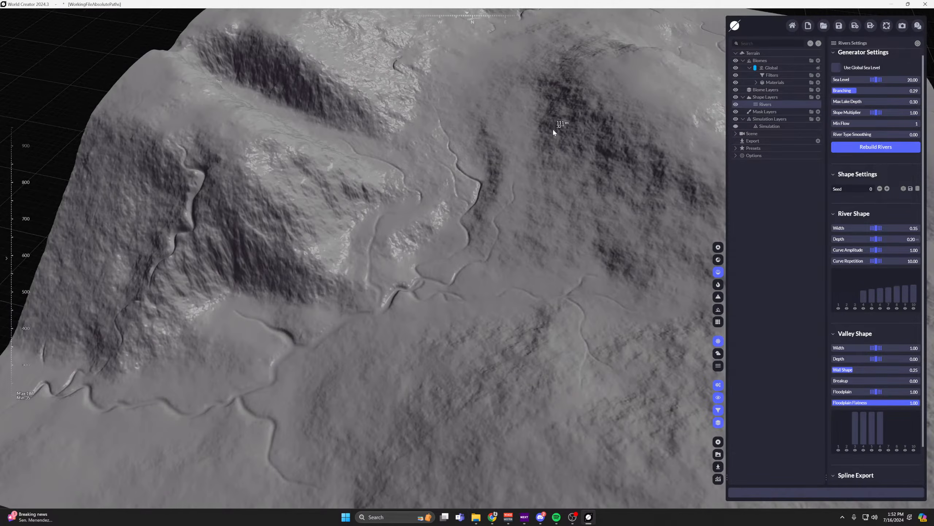
Add a second color material to the Global biome and tint it red (#FF0000).
{"action": "left_click", "coordinate": [756, 82]}
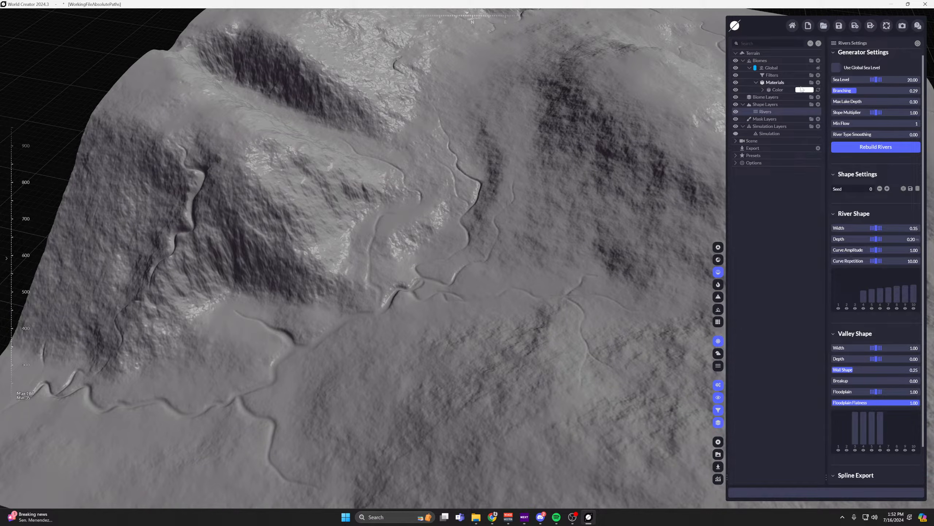
{"action": "left_click", "coordinate": [818, 82]}
{"action": "left_click", "coordinate": [807, 88]}
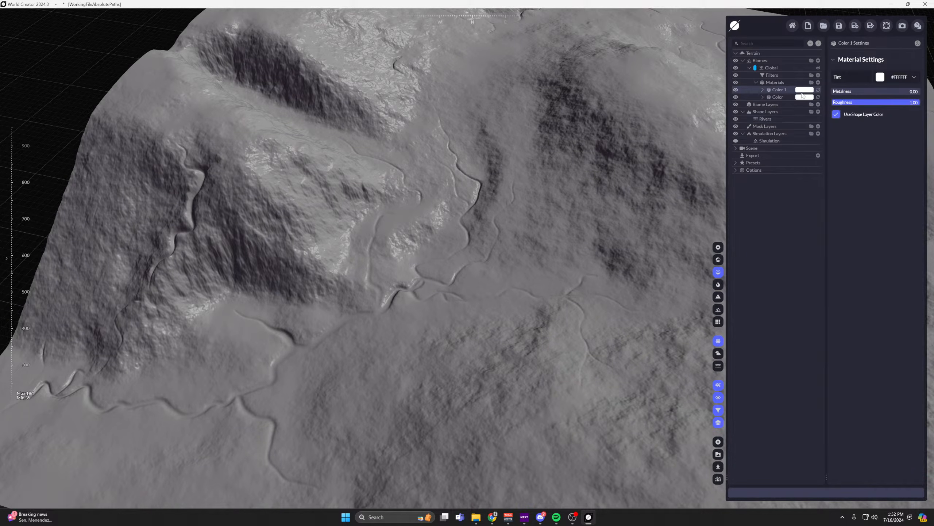
{"action": "left_click", "coordinate": [915, 78]}
{"action": "left_click_drag", "start_coordinate": [901, 111], "coordinate": [920, 111]}
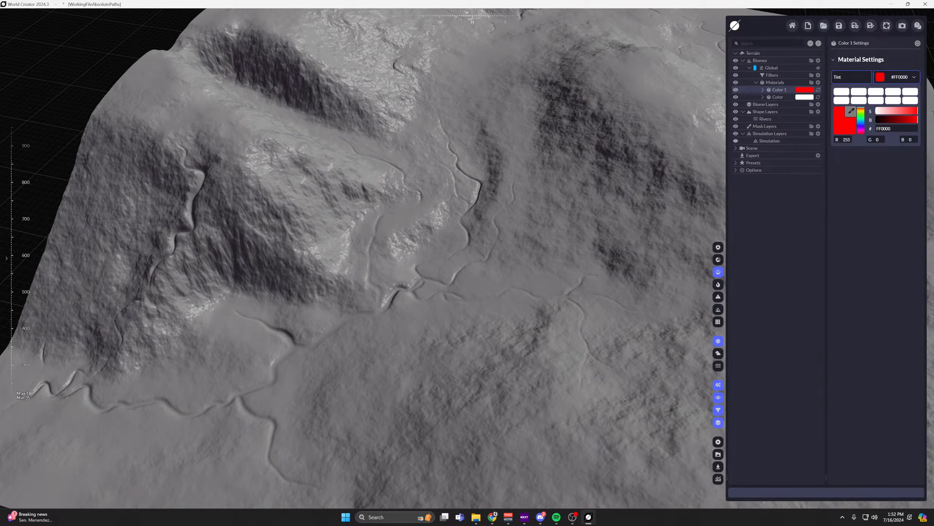
Show the material colors on the terrain and mask the red material with a Rivers layer distribution linked to the Rivers shape layer.
{"action": "left_click", "coordinate": [763, 90]}
{"action": "left_click", "coordinate": [718, 260]}
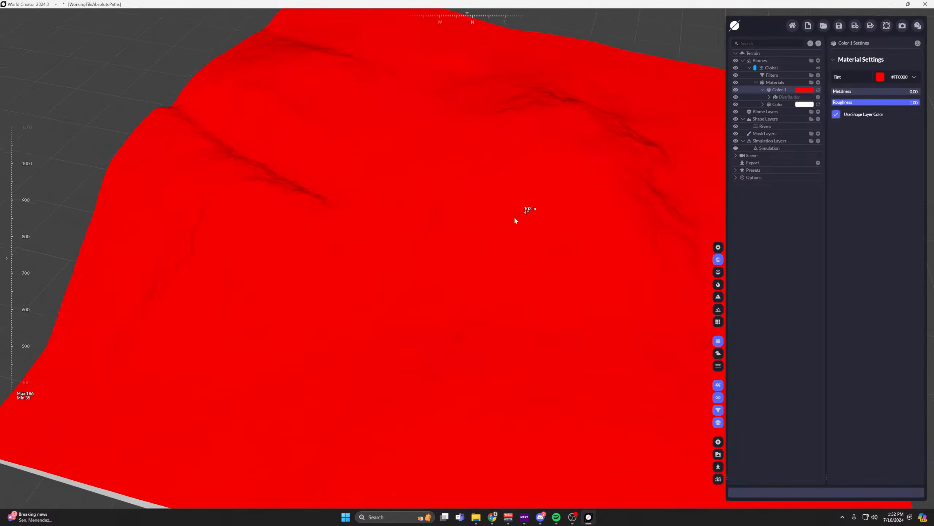
{"action": "left_click", "coordinate": [819, 98]}
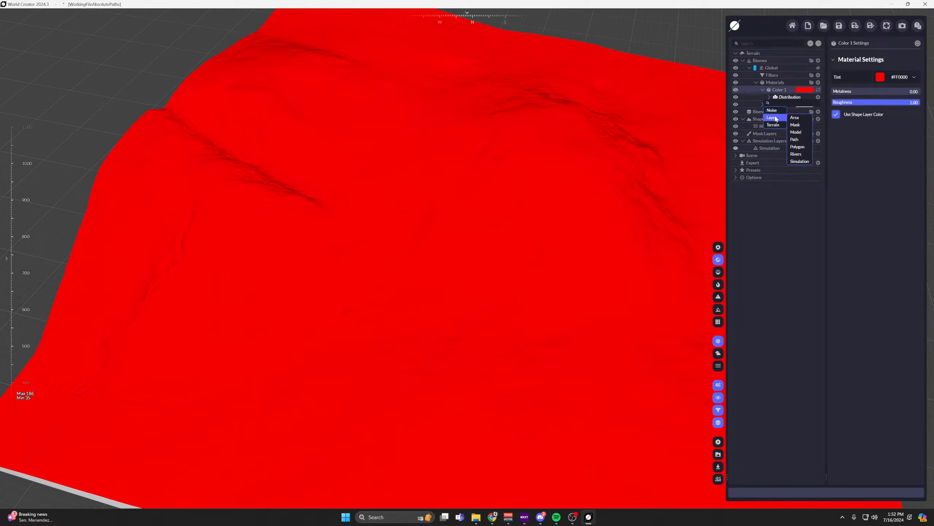
{"action": "left_click", "coordinate": [799, 155]}
{"action": "left_click", "coordinate": [898, 106]}
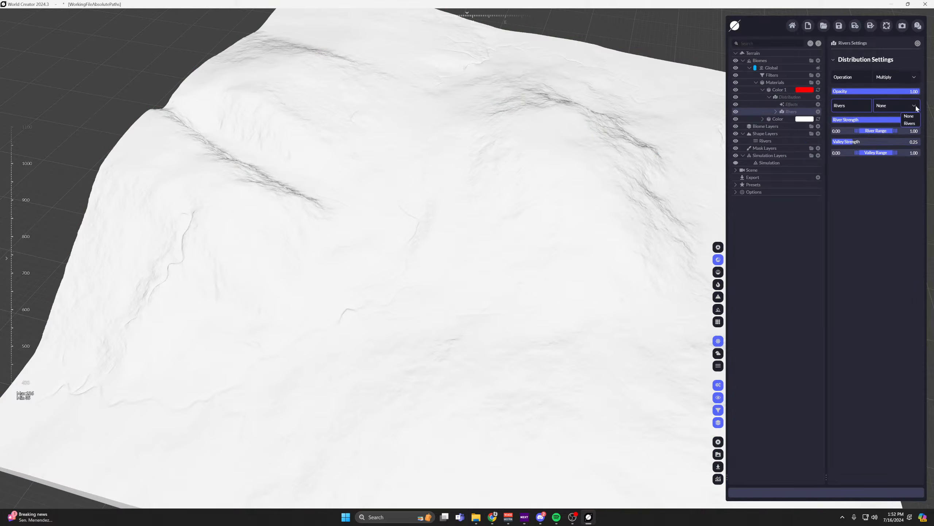
{"action": "left_click", "coordinate": [909, 118]}
Compare the red river mask with the carved riverbeds in the uncolored shaded view.
{"action": "scroll", "coordinate": [564, 184], "scroll_direction": "up", "scroll_amount": 5}
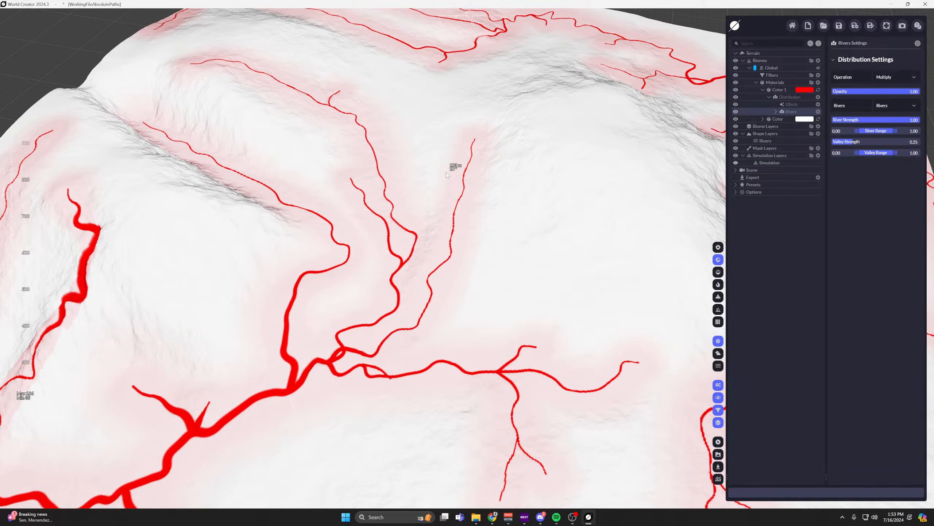
{"action": "middle_click_drag", "start_coordinate": [436, 184], "coordinate": [518, 127]}
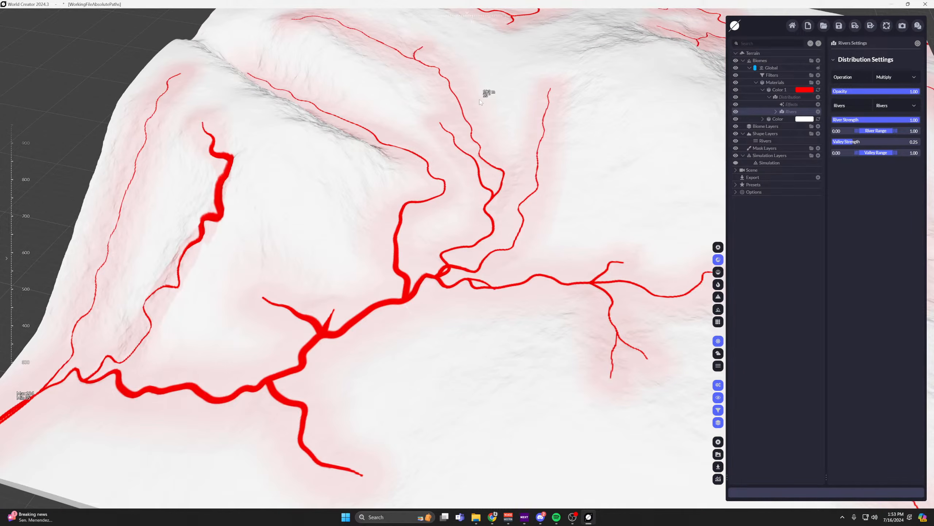
{"action": "scroll", "coordinate": [515, 103], "scroll_direction": "up", "scroll_amount": 2}
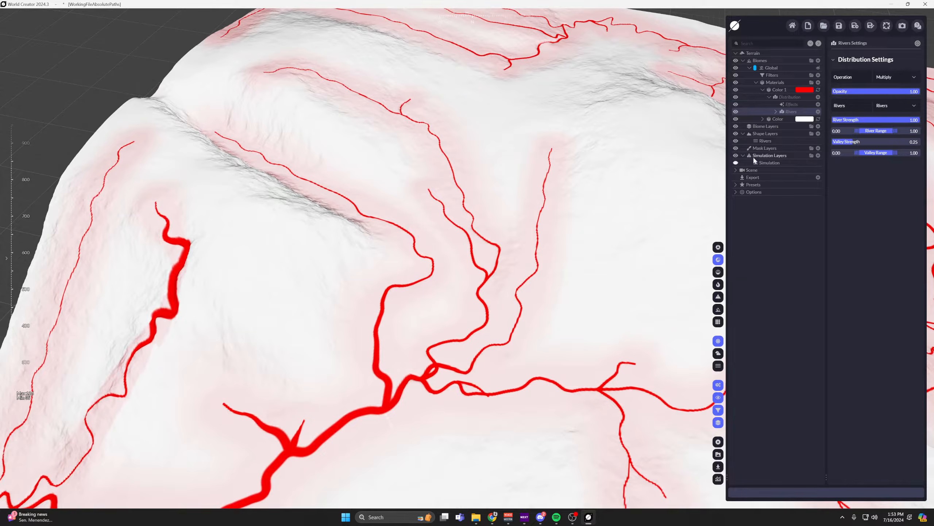
{"action": "left_click", "coordinate": [718, 272]}
{"action": "scroll", "coordinate": [527, 163], "scroll_direction": "up", "scroll_amount": 2}
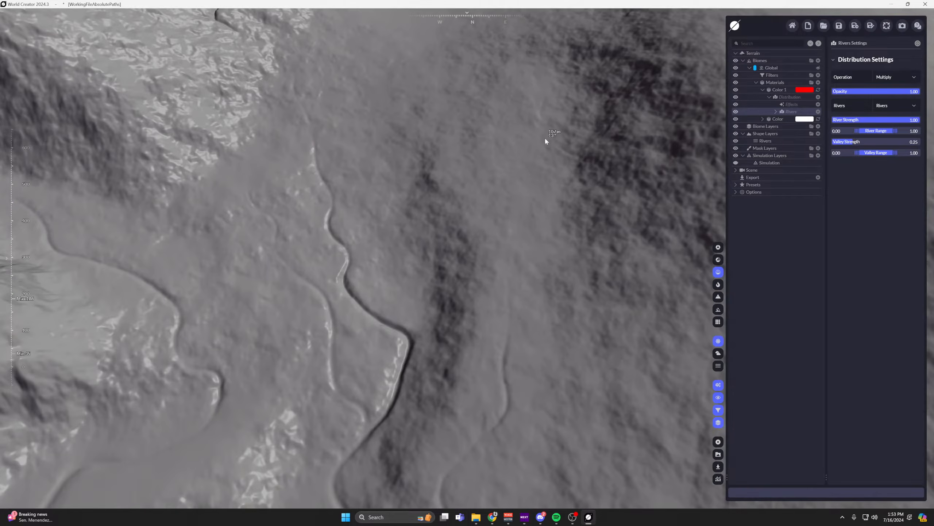
{"action": "middle_click_drag", "start_coordinate": [519, 215], "coordinate": [522, 166]}
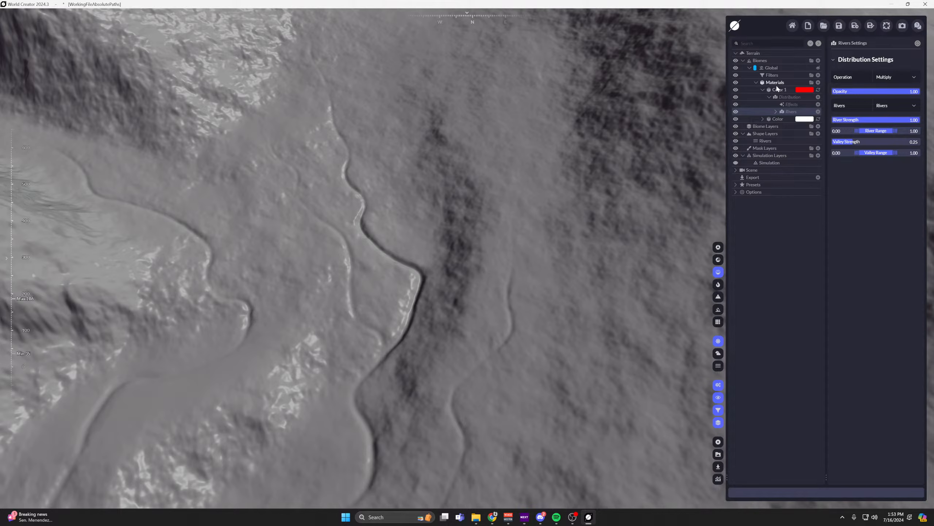
Collapse the red material, return to the material color view and survey the river mask across the terrain.
{"action": "left_click", "coordinate": [762, 89]}
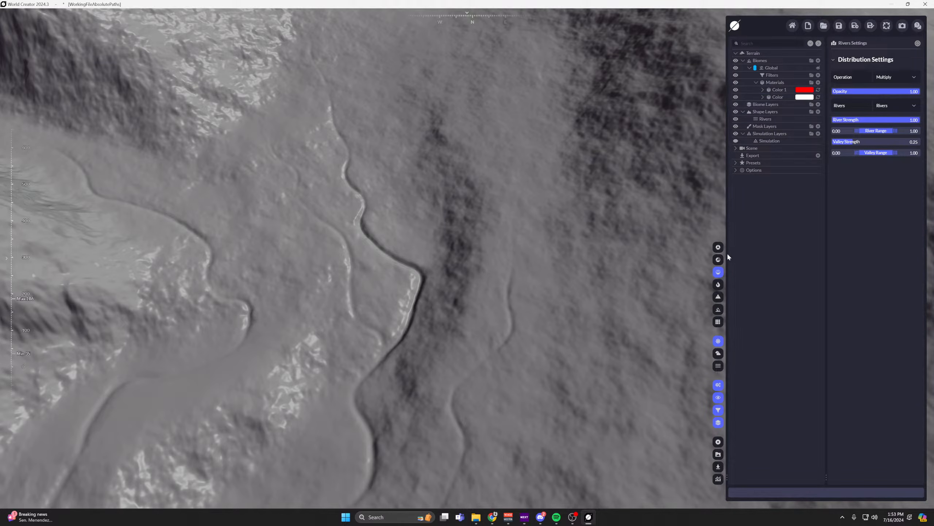
{"action": "left_click", "coordinate": [718, 259]}
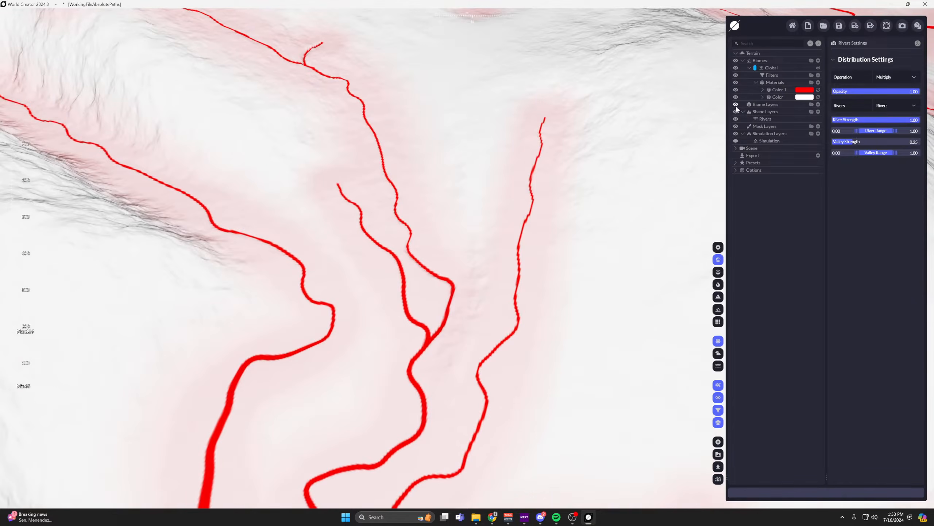
{"action": "scroll", "coordinate": [558, 123], "scroll_direction": "down", "scroll_amount": 8}
{"action": "middle_click_drag", "start_coordinate": [568, 125], "coordinate": [462, 120]}
{"action": "middle_click_drag", "start_coordinate": [418, 273], "coordinate": [417, 244]}
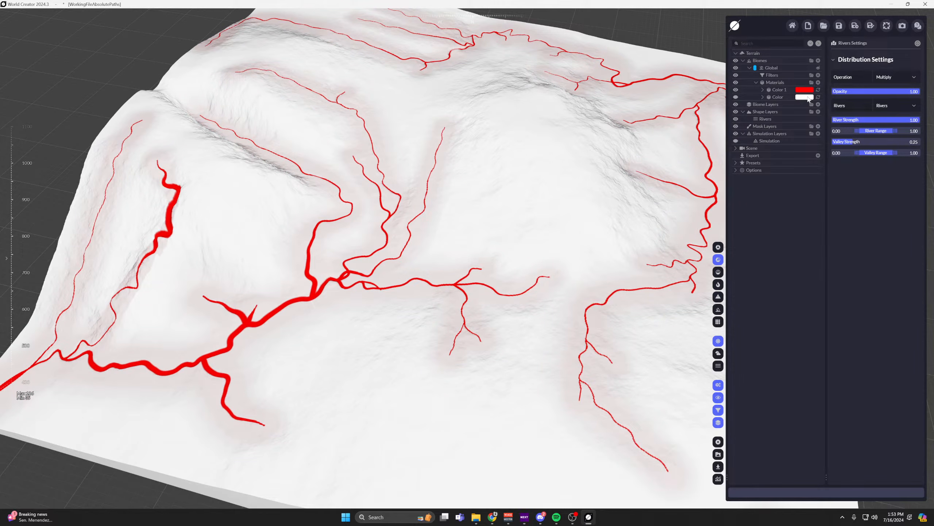
Add a third color material above the red one and tint it green (#00FF0A).
{"action": "left_click", "coordinate": [808, 98]}
{"action": "left_click", "coordinate": [780, 91]}
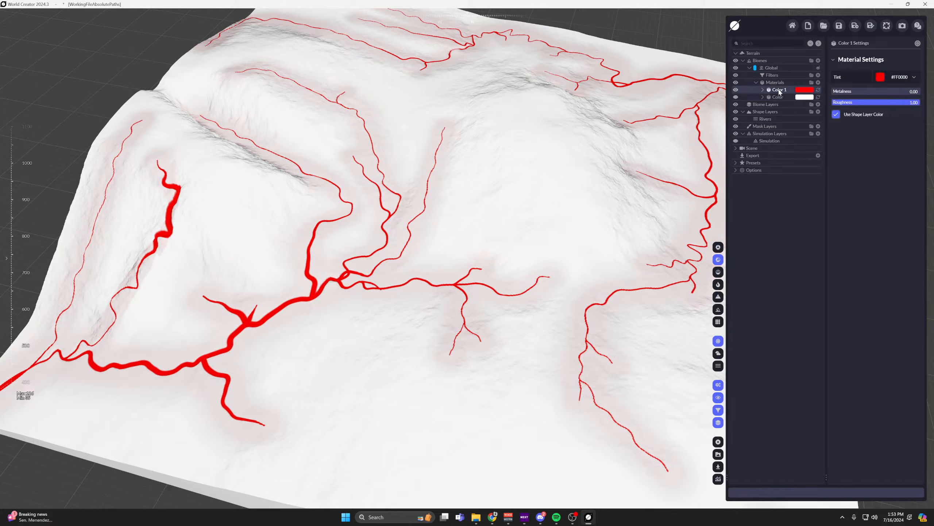
{"action": "left_click", "coordinate": [818, 82]}
{"action": "left_click", "coordinate": [880, 77]}
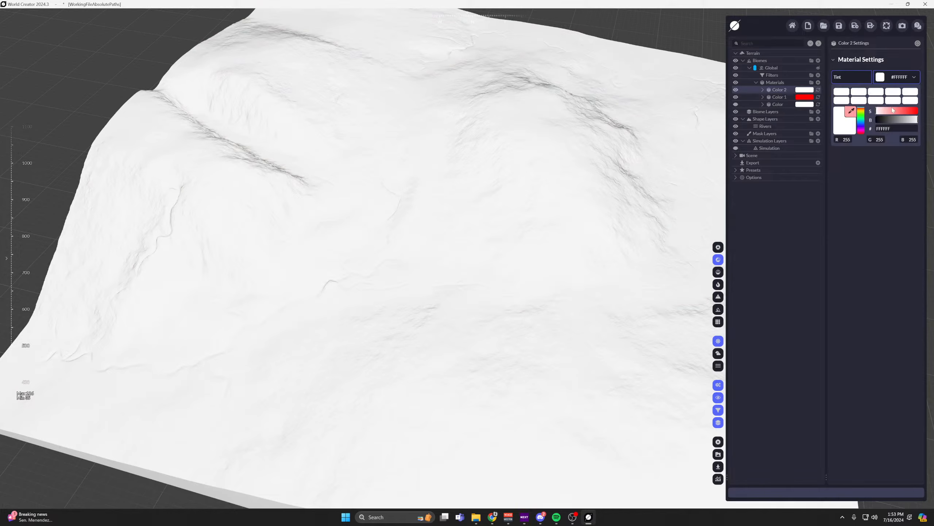
{"action": "left_click", "coordinate": [863, 117]}
{"action": "left_click_drag", "start_coordinate": [892, 111], "coordinate": [920, 111]}
Restrict the green material with a terrain Slope distribution, collapse it and view the combined masks over the whole terrain.
{"action": "left_click", "coordinate": [762, 89]}
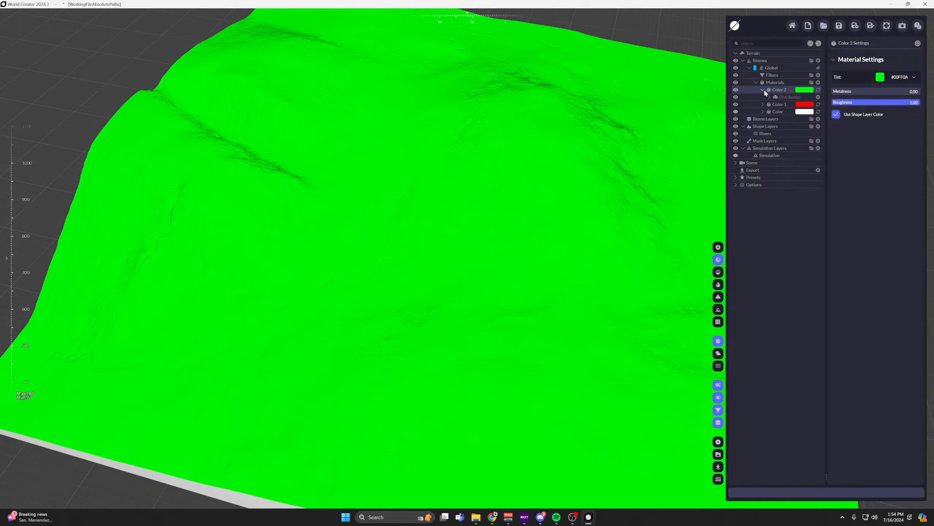
{"action": "left_click", "coordinate": [817, 97]}
{"action": "mouse_move", "coordinate": [778, 119]}
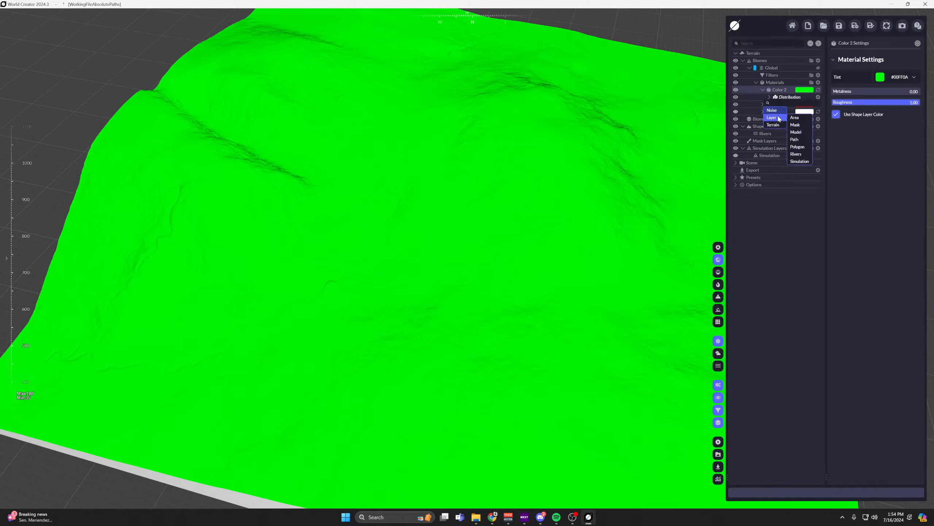
{"action": "left_click", "coordinate": [798, 183]}
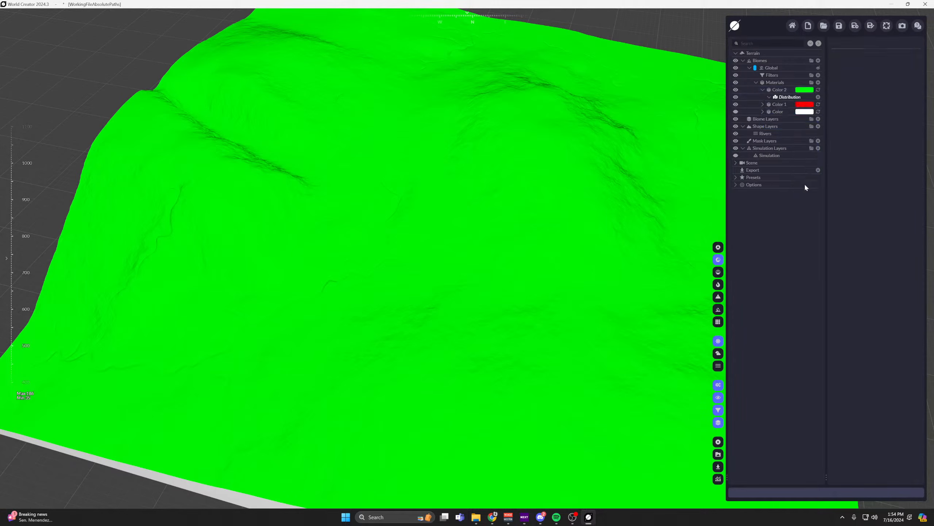
{"action": "scroll", "coordinate": [561, 146], "scroll_direction": "up", "scroll_amount": 4}
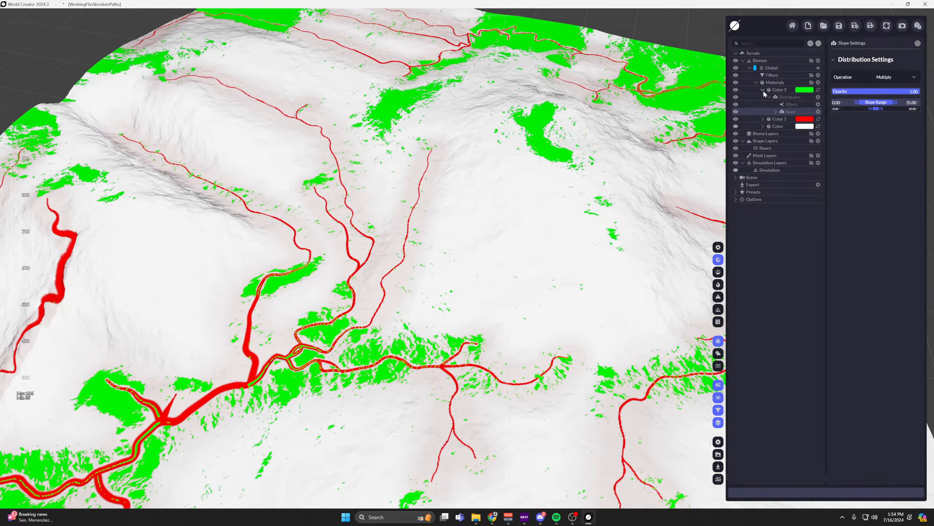
{"action": "left_click", "coordinate": [762, 90]}
{"action": "scroll", "coordinate": [486, 159], "scroll_direction": "down", "scroll_amount": 5}
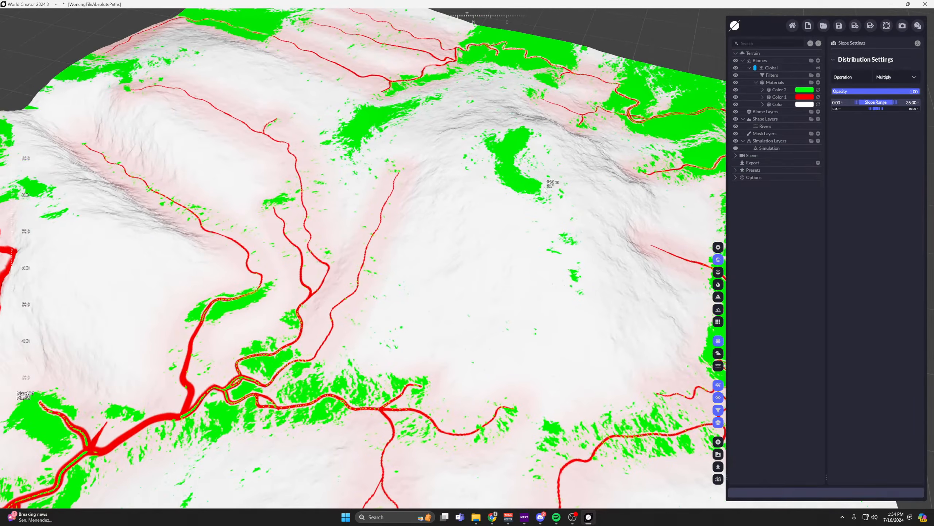
{"action": "scroll", "coordinate": [486, 159], "scroll_direction": "down", "scroll_amount": 2}
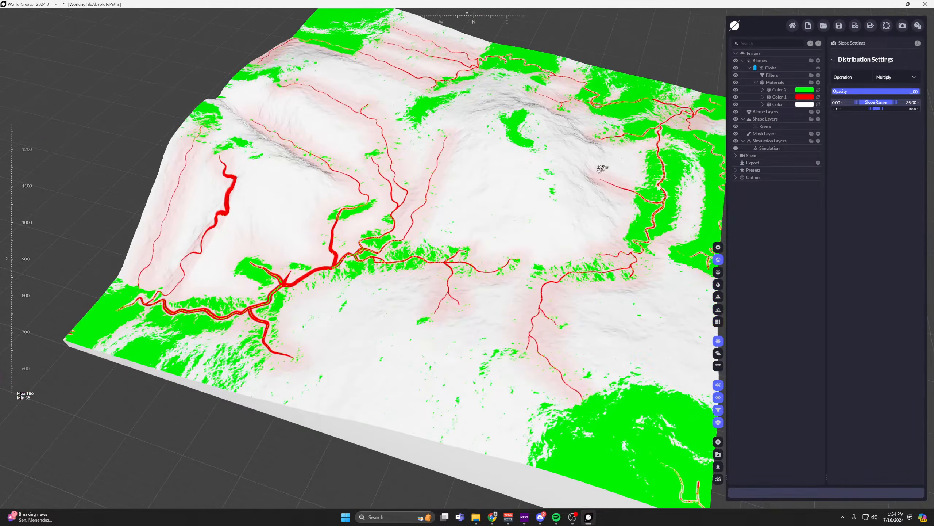
Create an export preset, add a Splat Map to it and enable the Single Channel option.
{"action": "left_click", "coordinate": [817, 163]}
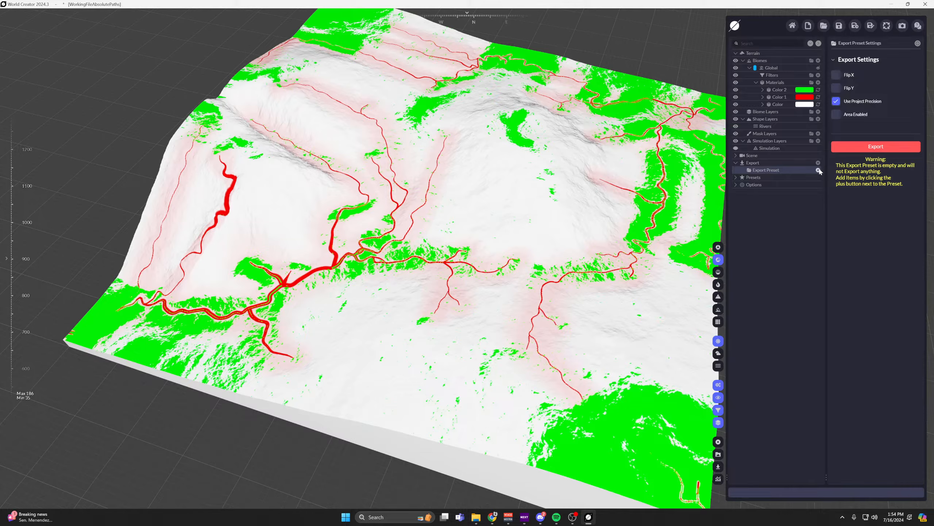
{"action": "left_click", "coordinate": [818, 170]}
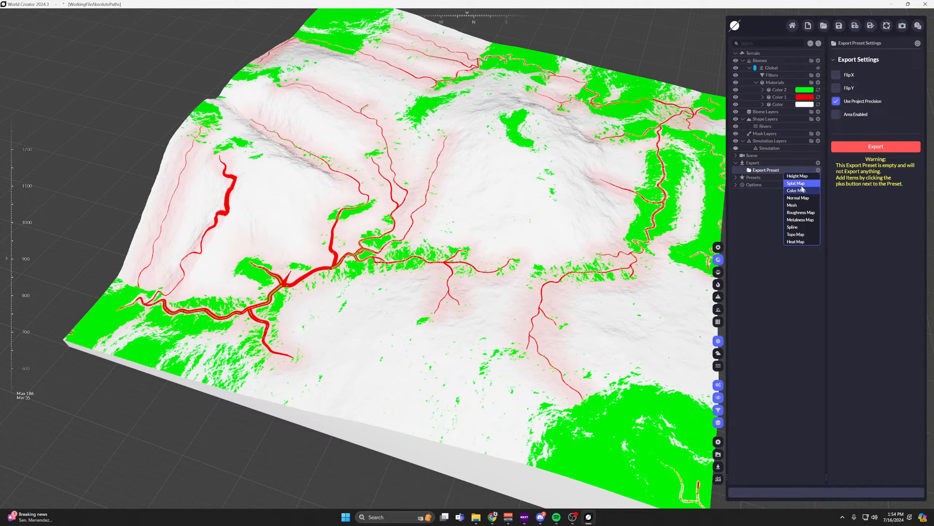
{"action": "left_click", "coordinate": [800, 182]}
{"action": "scroll", "coordinate": [856, 243], "scroll_direction": "down", "scroll_amount": 1}
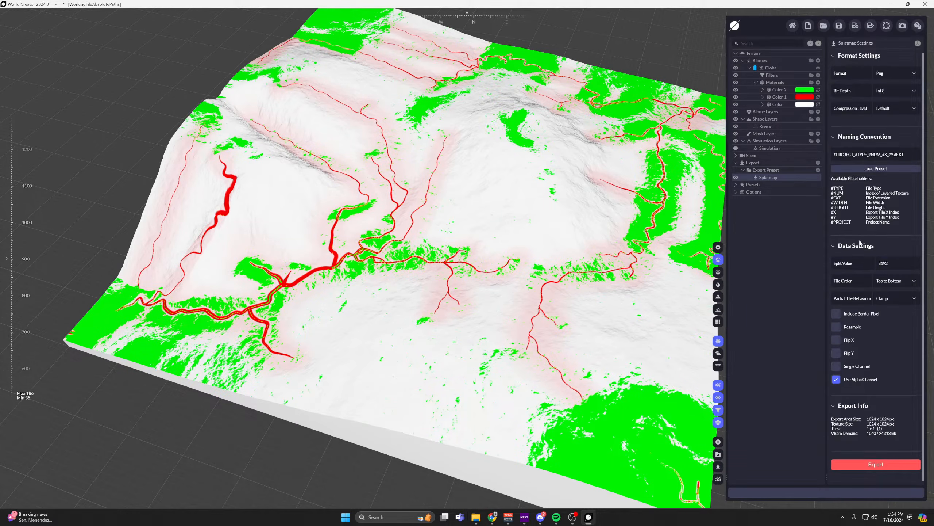
{"action": "left_click", "coordinate": [840, 366]}
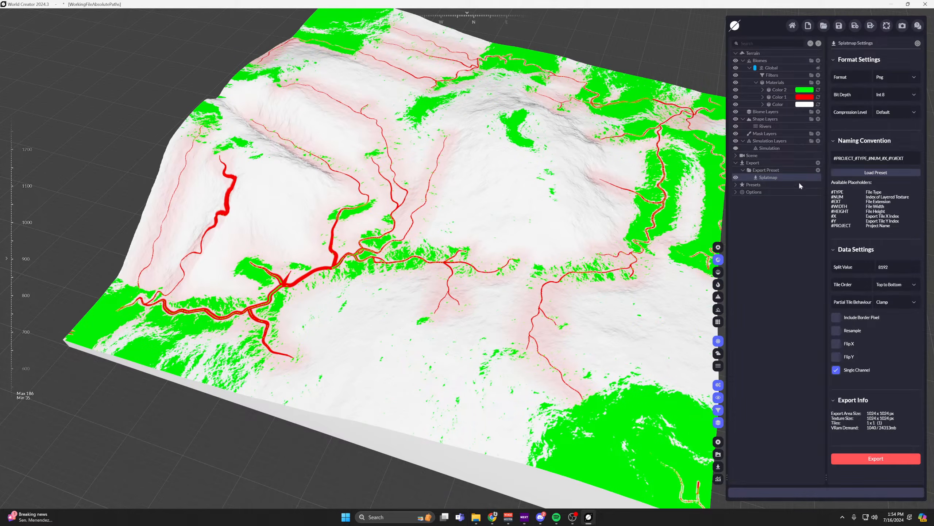
Hide the red river material and look over the green slope mask on its own.
{"action": "middle_click_drag", "start_coordinate": [595, 125], "coordinate": [597, 151]}
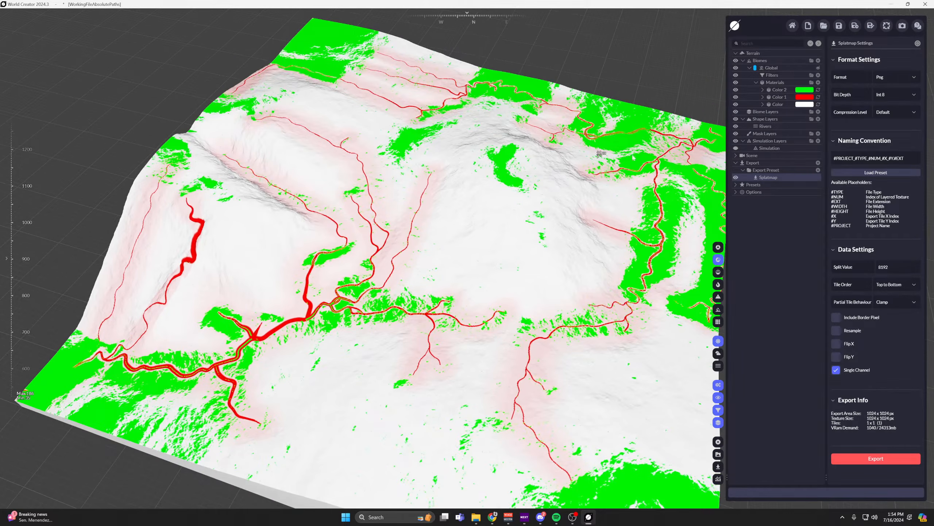
{"action": "left_click", "coordinate": [736, 97]}
{"action": "middle_click_drag", "start_coordinate": [618, 158], "coordinate": [571, 173]}
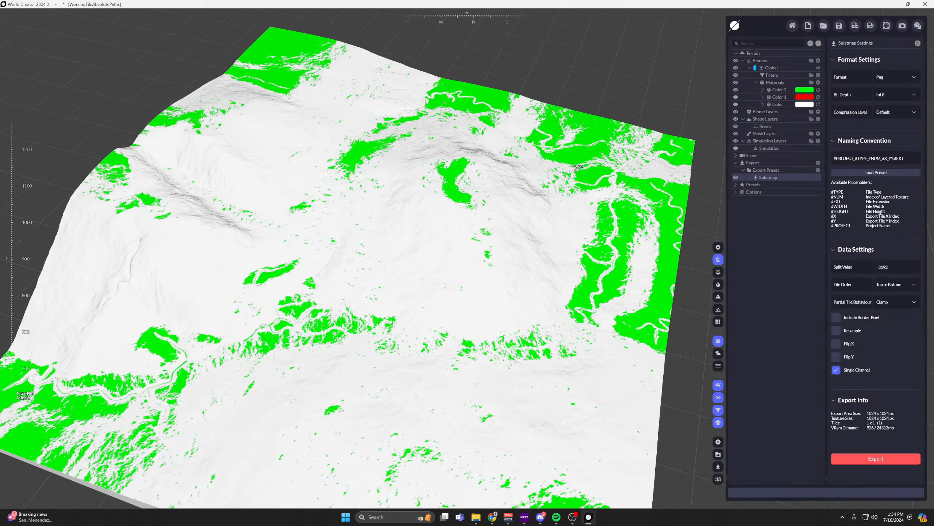
{"action": "middle_click_drag", "start_coordinate": [244, 270], "coordinate": [285, 239]}
{"action": "middle_click_drag", "start_coordinate": [495, 215], "coordinate": [466, 231]}
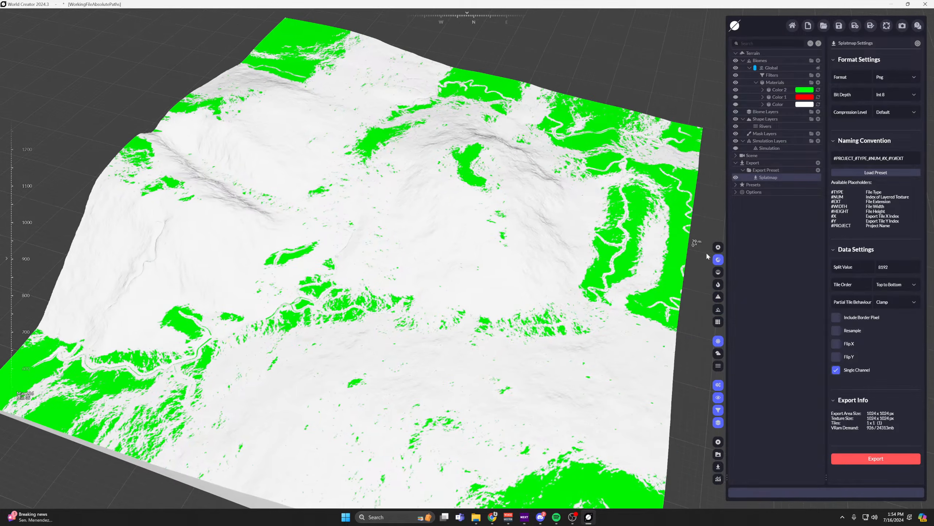
Preview the green mask in the realistic lit render mode and return to the Fast Textured Render.
{"action": "left_click", "coordinate": [718, 248]}
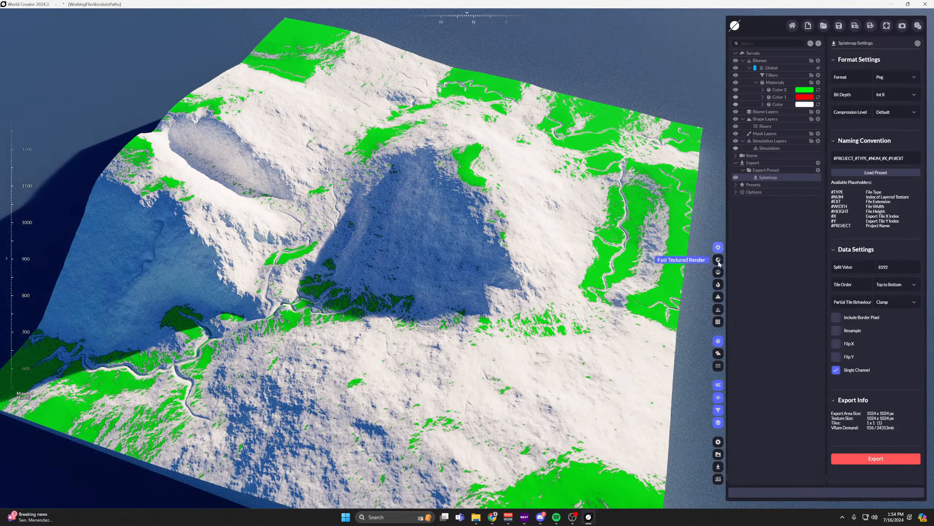
{"action": "left_click", "coordinate": [718, 272]}
{"action": "middle_click_drag", "start_coordinate": [546, 216], "coordinate": [526, 196]}
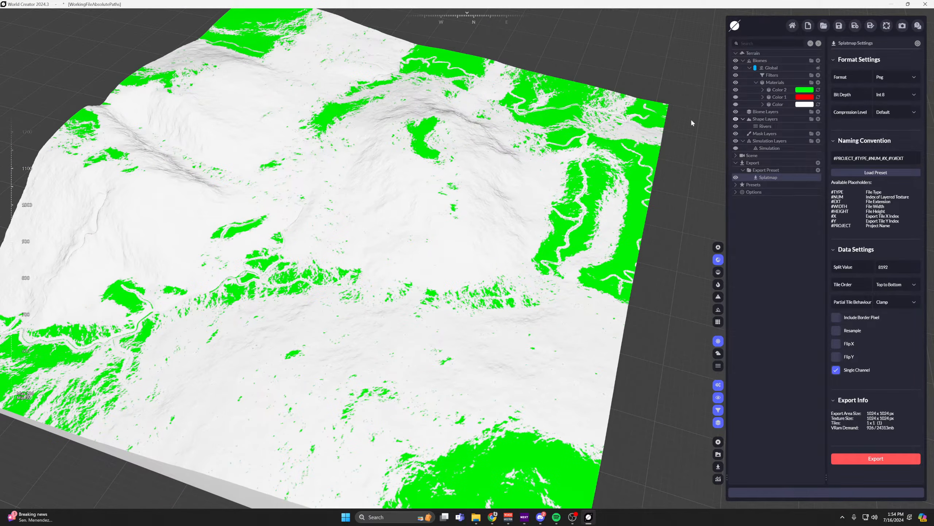
{"action": "middle_click_drag", "start_coordinate": [549, 159], "coordinate": [578, 173]}
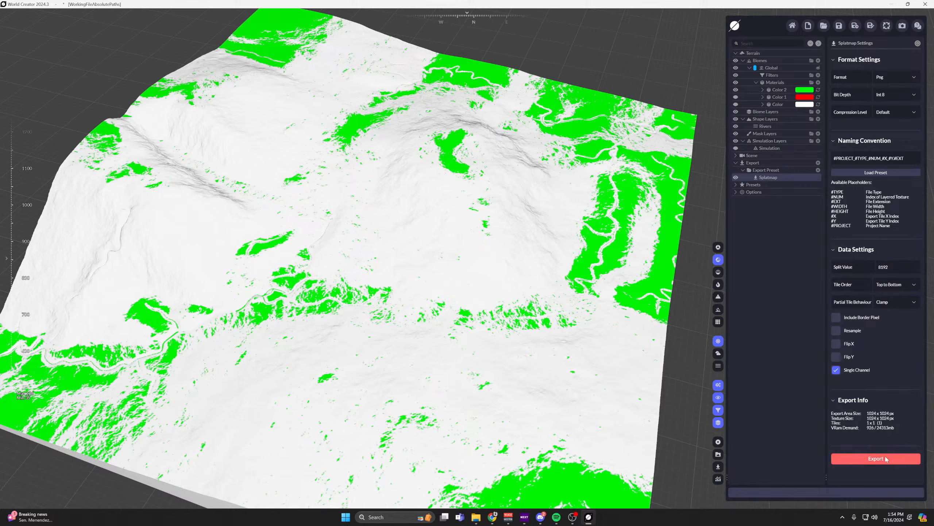
Examine the green slope mask close up around the central ridge and return to the whole terrain.
{"action": "scroll", "coordinate": [466, 216], "scroll_direction": "up", "scroll_amount": 6}
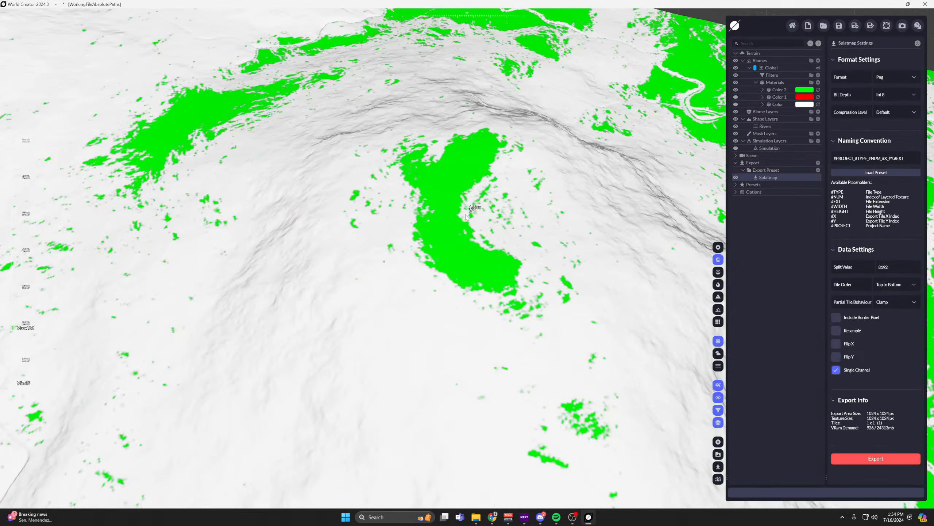
{"action": "scroll", "coordinate": [465, 216], "scroll_direction": "up", "scroll_amount": 3}
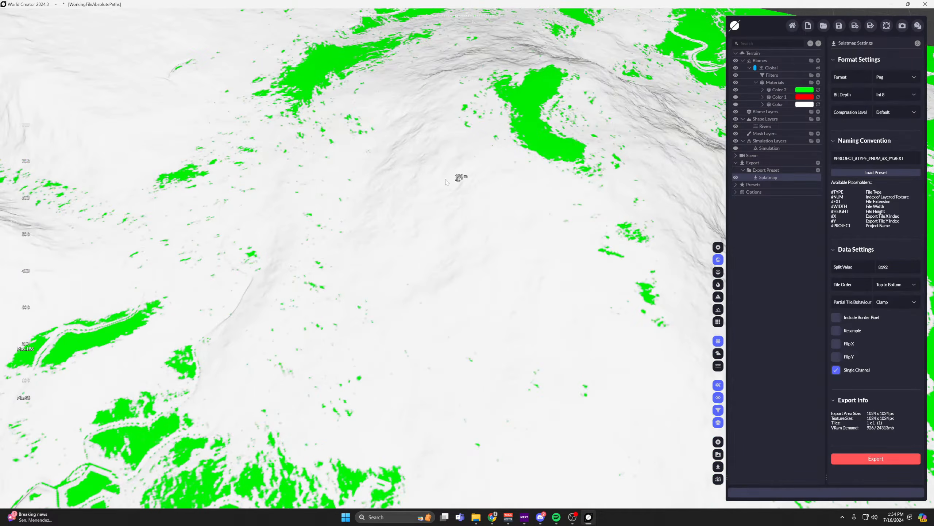
{"action": "middle_click_drag", "start_coordinate": [476, 264], "coordinate": [453, 281]}
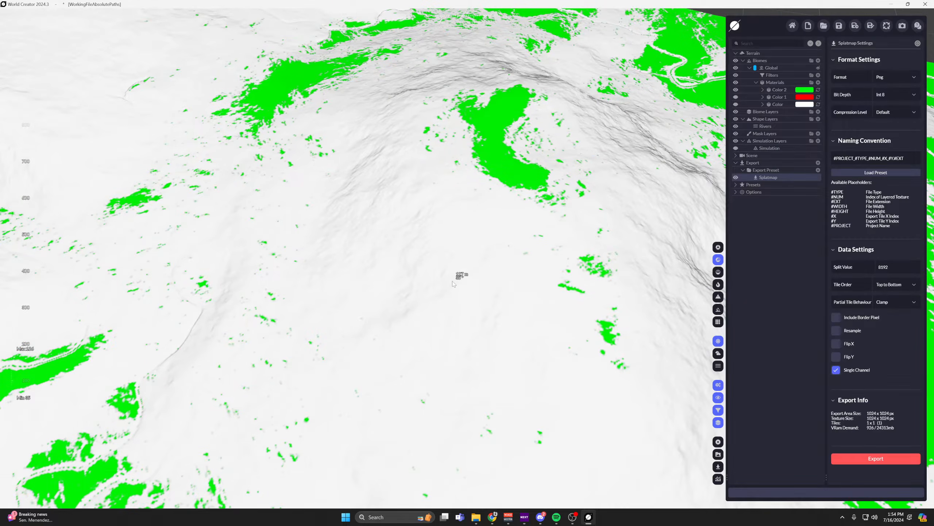
{"action": "scroll", "coordinate": [592, 231], "scroll_direction": "down", "scroll_amount": 3}
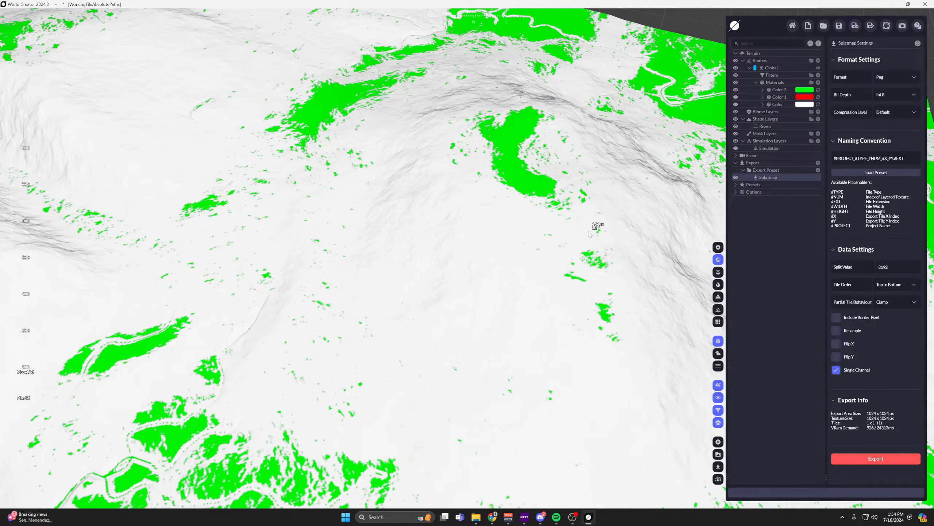
{"action": "scroll", "coordinate": [590, 234], "scroll_direction": "down", "scroll_amount": 5}
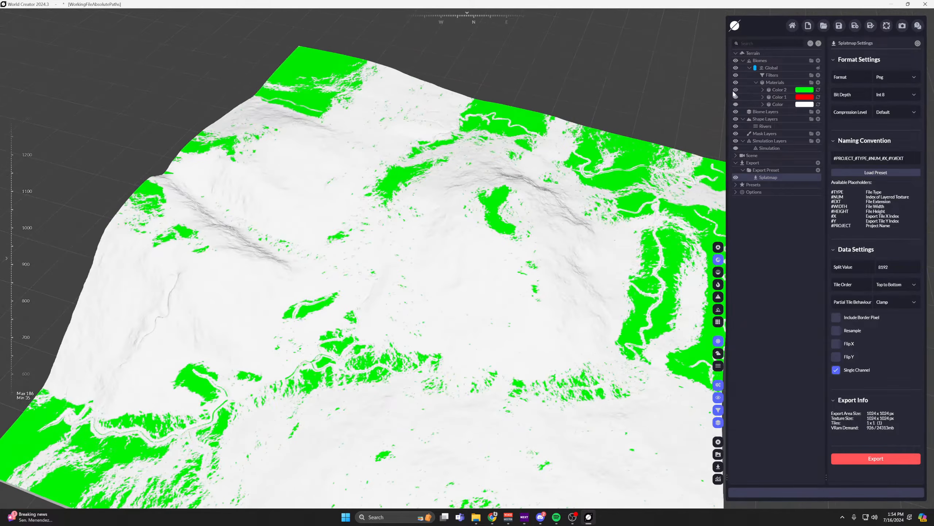
Hide the green material and show the red one to view the river mask alone.
{"action": "left_click", "coordinate": [735, 91]}
{"action": "left_click", "coordinate": [735, 97]}
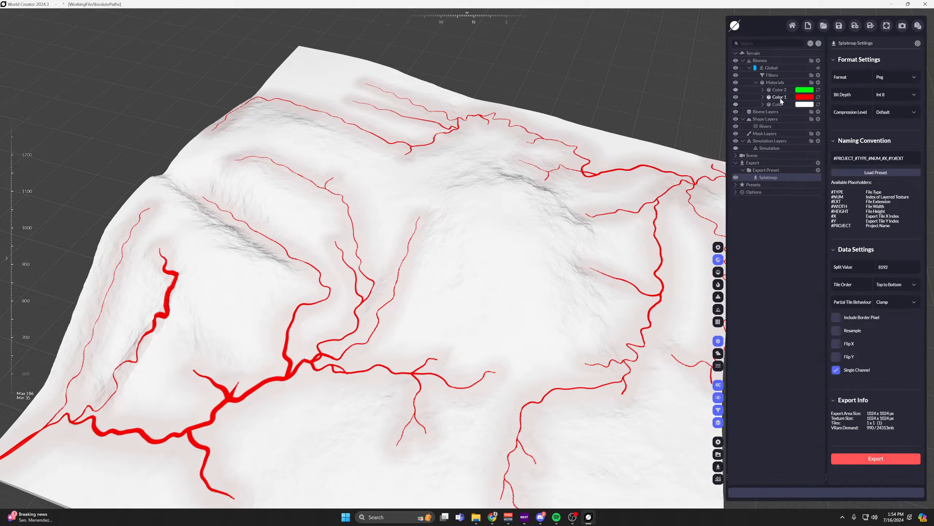
{"action": "scroll", "coordinate": [610, 216], "scroll_direction": "down", "scroll_amount": 2}
{"action": "left_click", "coordinate": [860, 454]}
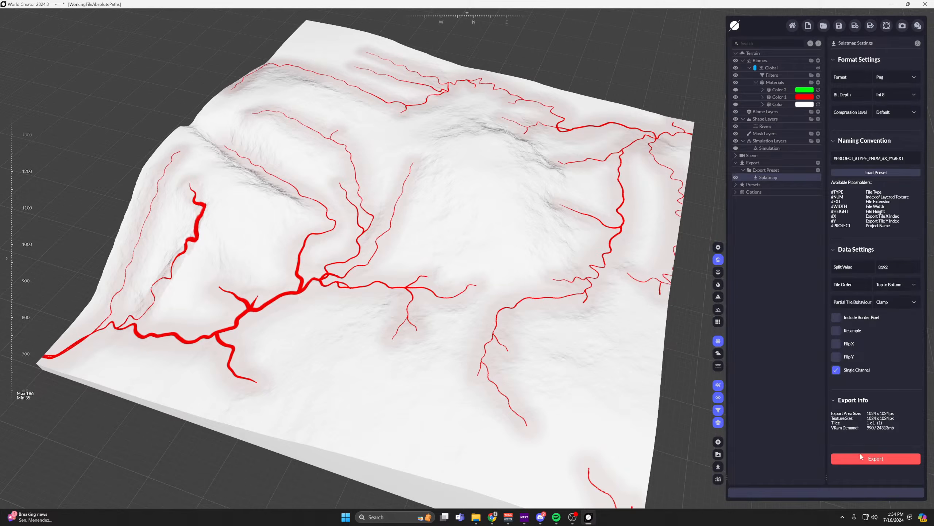
{"action": "scroll", "coordinate": [438, 267], "scroll_direction": "up", "scroll_amount": 1}
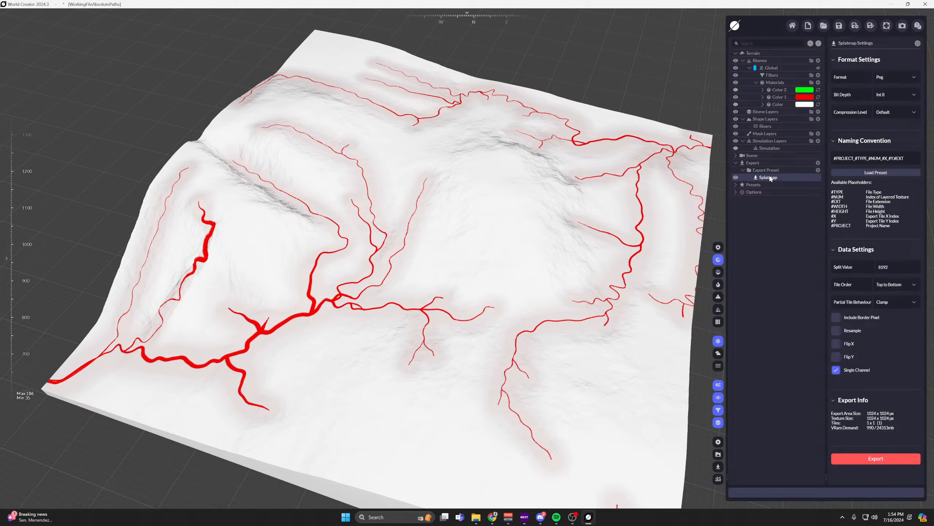
Show the green material together with the red one and turn off the splat map's Single Channel option.
{"action": "left_click", "coordinate": [736, 104]}
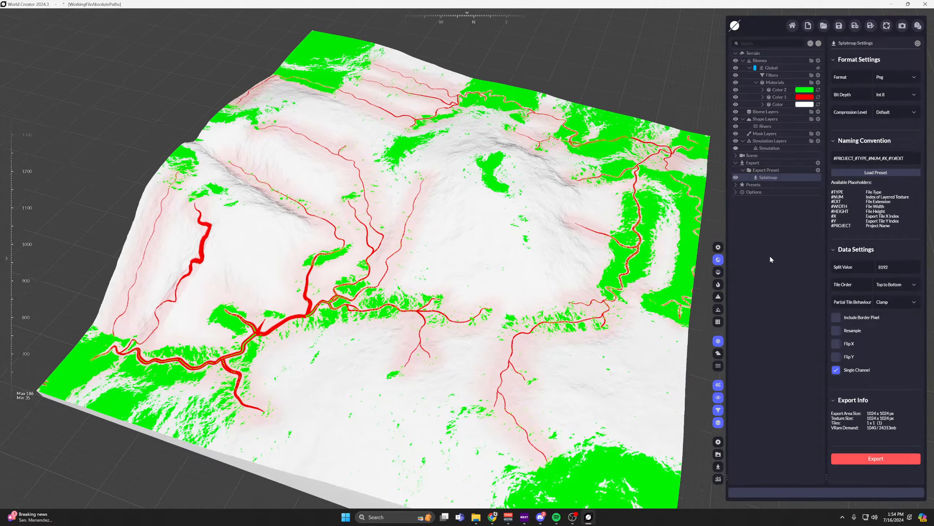
{"action": "mouse_move", "coordinate": [590, 254]}
{"action": "middle_mouse_down"}
{"action": "mouse_move", "coordinate": [535, 269]}
{"action": "mouse_move", "coordinate": [603, 256]}
{"action": "middle_mouse_up"}
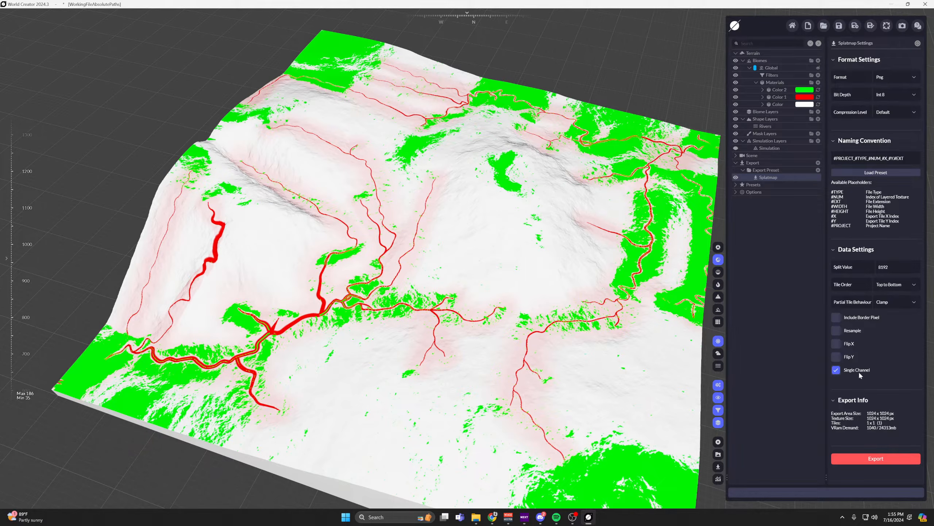
{"action": "left_click", "coordinate": [837, 371]}
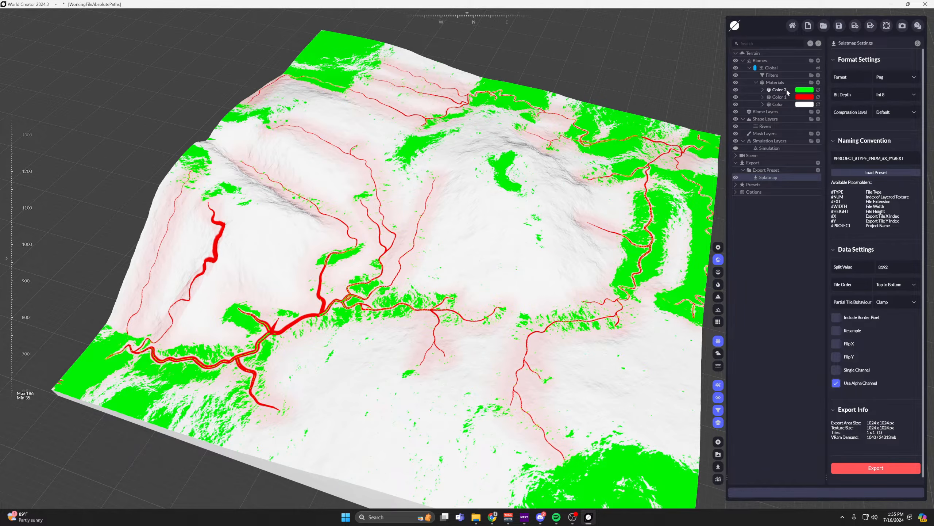
Try a blue tint (#2500FF) on the base color material, return it to white (#FFFFFF) and close the color picker.
{"action": "left_click", "coordinate": [791, 105]}
{"action": "left_click", "coordinate": [890, 78]}
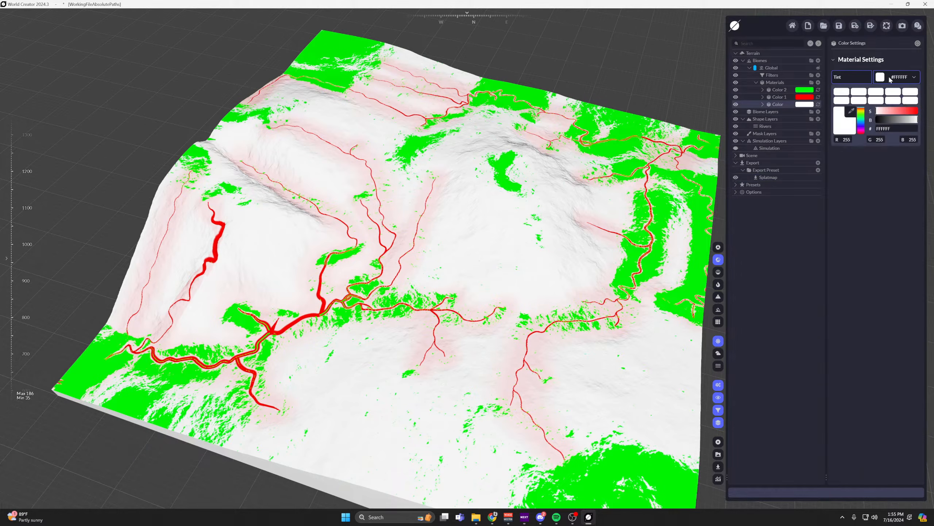
{"action": "left_click_drag", "start_coordinate": [860, 119], "coordinate": [861, 125]}
{"action": "left_click", "coordinate": [916, 111]}
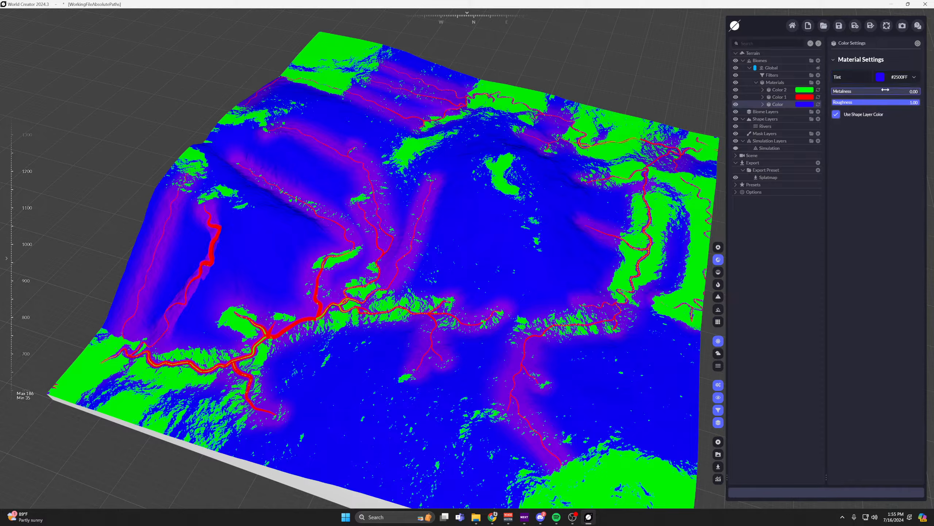
{"action": "left_click", "coordinate": [891, 100]}
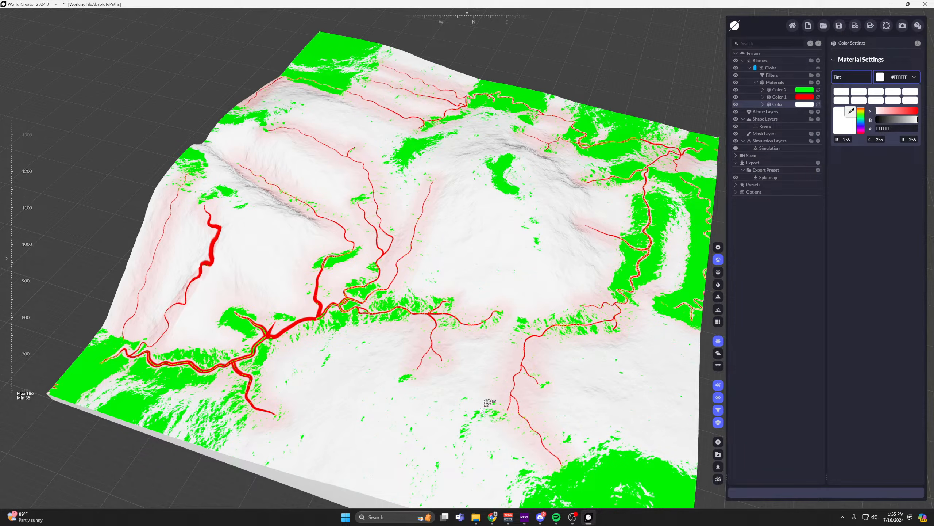
{"action": "left_click", "coordinate": [742, 107]}
Hide the red material and check the settings of the green and red materials.
{"action": "left_click", "coordinate": [736, 96]}
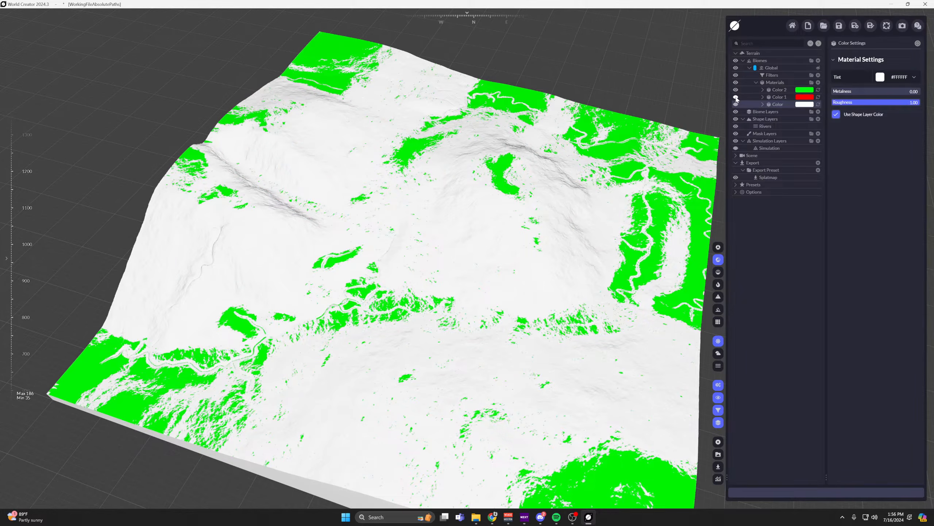
{"action": "left_click", "coordinate": [775, 91]}
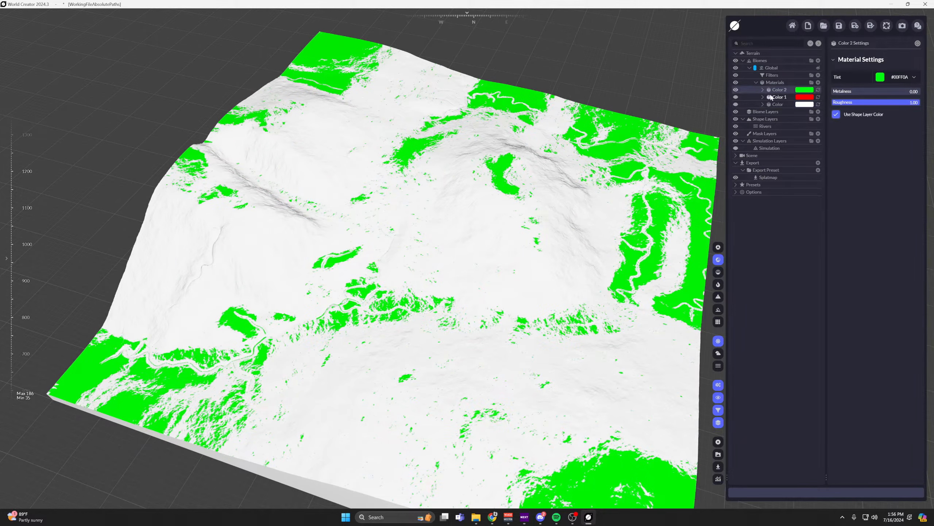
{"action": "left_click", "coordinate": [773, 97]}
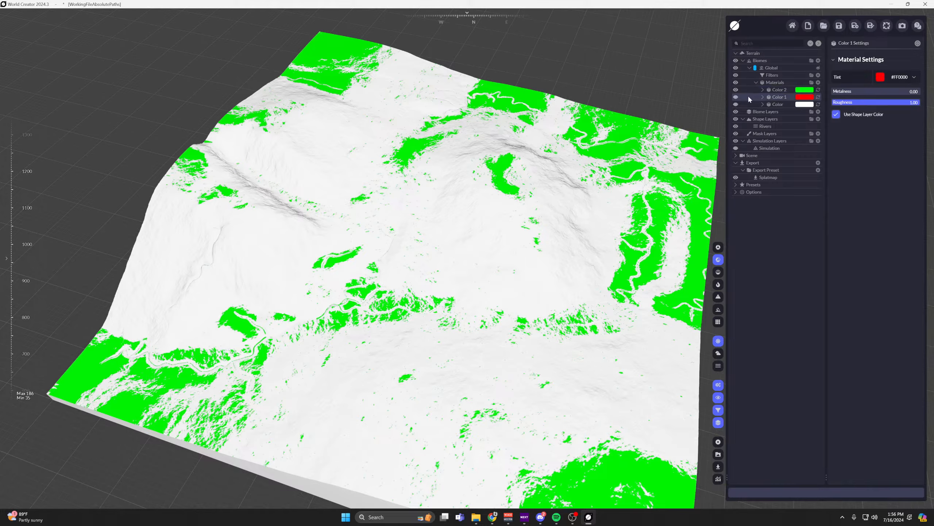
Isolate the red river mask by hiding the green and white materials, and make all three materials visible again.
{"action": "left_click", "coordinate": [737, 96]}
{"action": "left_click", "coordinate": [736, 90]}
{"action": "left_click", "coordinate": [737, 104]}
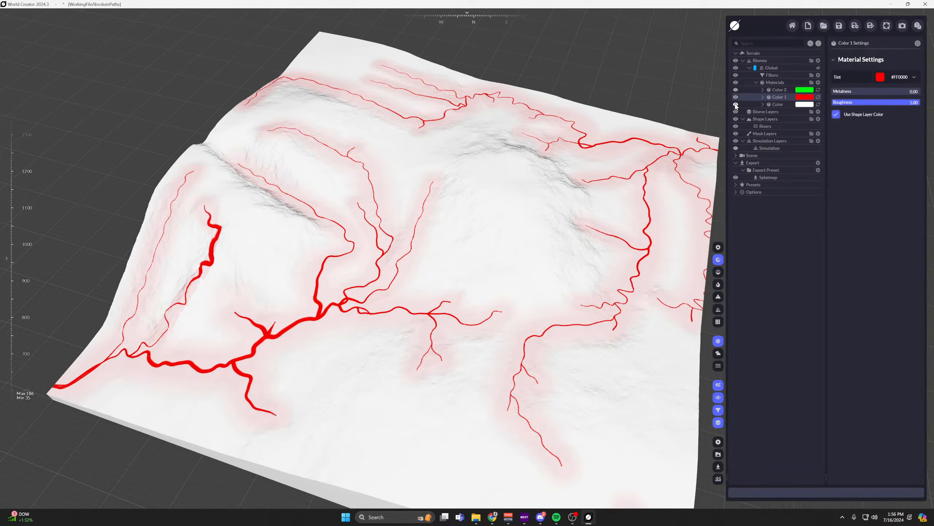
{"action": "left_click", "coordinate": [736, 104]}
{"action": "left_click", "coordinate": [736, 90]}
Select the green material and examine its slope mask close up where it crosses the river bend.
{"action": "scroll", "coordinate": [558, 124], "scroll_direction": "up", "scroll_amount": 3}
{"action": "middle_click_drag", "start_coordinate": [416, 222], "coordinate": [552, 183]}
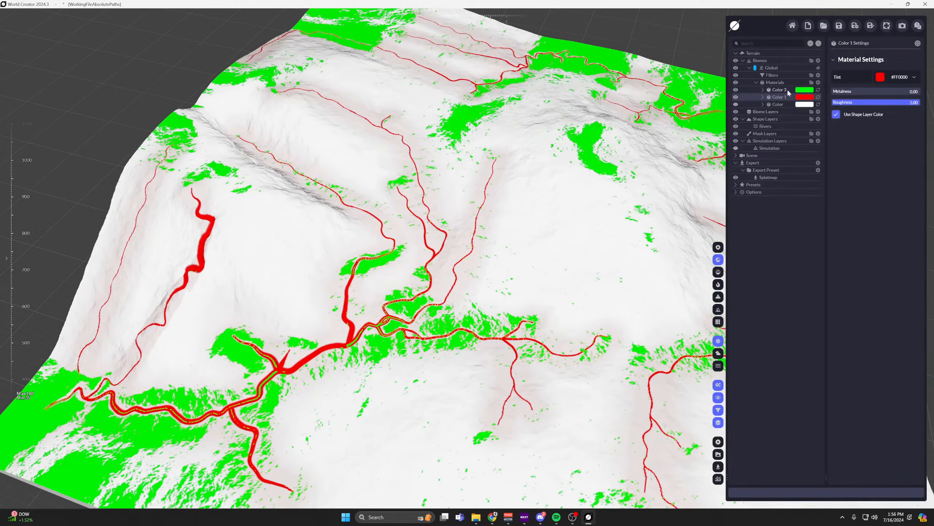
{"action": "left_click", "coordinate": [781, 89]}
{"action": "scroll", "coordinate": [367, 281], "scroll_direction": "up", "scroll_amount": 2}
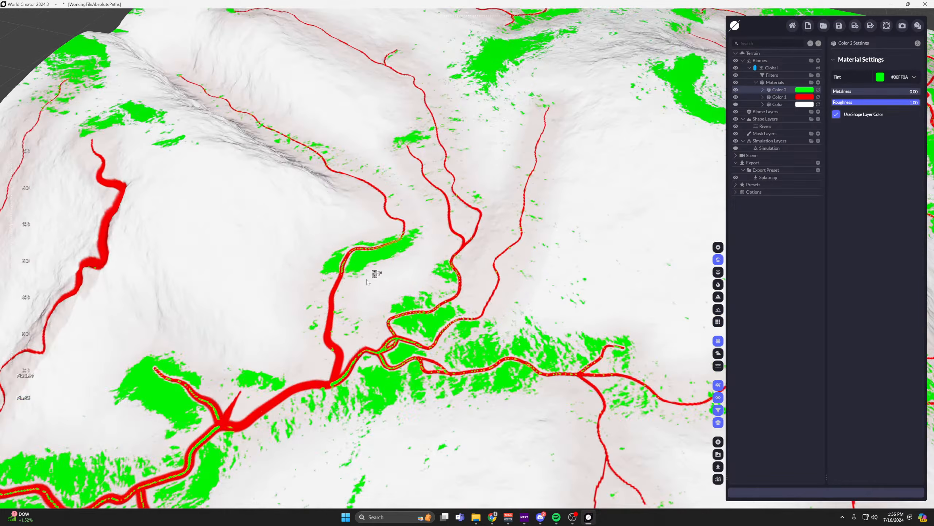
{"action": "scroll", "coordinate": [367, 281], "scroll_direction": "up", "scroll_amount": 5}
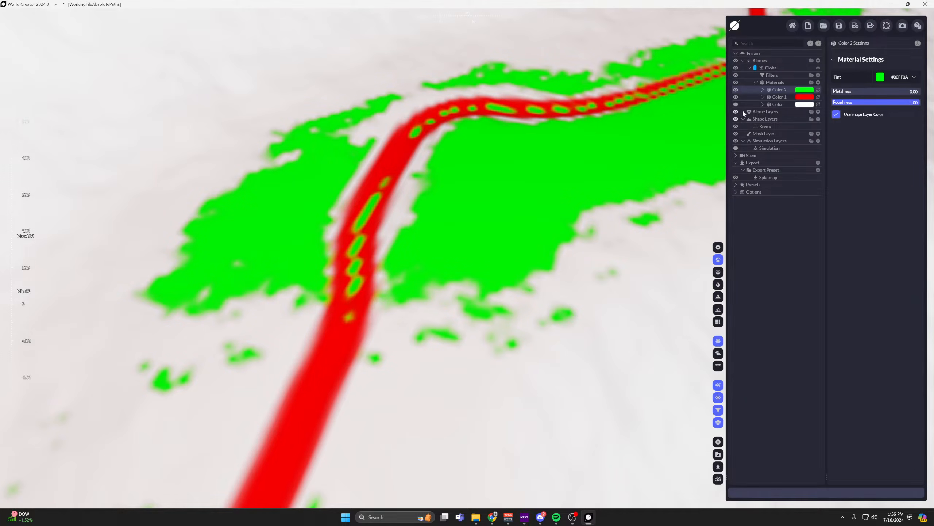
Select the red material, inspect its overlap with the green patches, and hide the green material to compare the full river mask.
{"action": "left_click", "coordinate": [780, 97]}
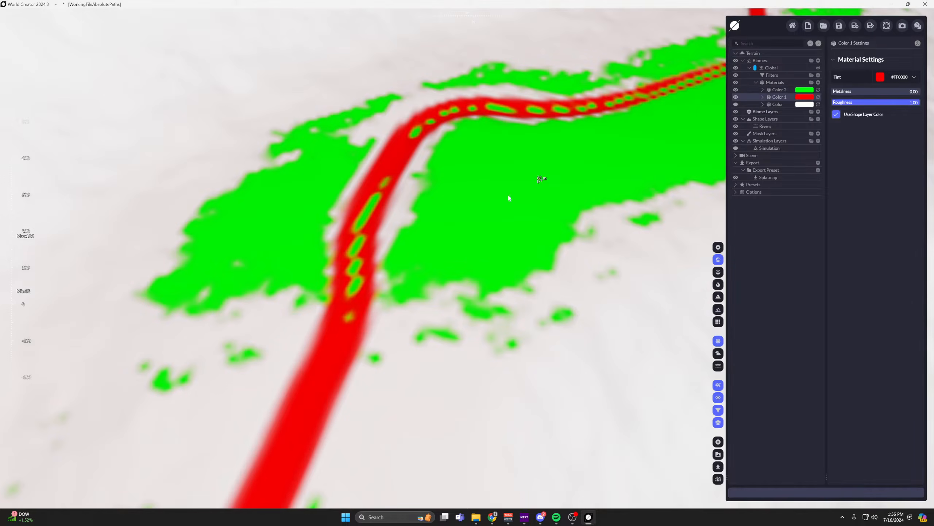
{"action": "scroll", "coordinate": [359, 209], "scroll_direction": "up", "scroll_amount": 5}
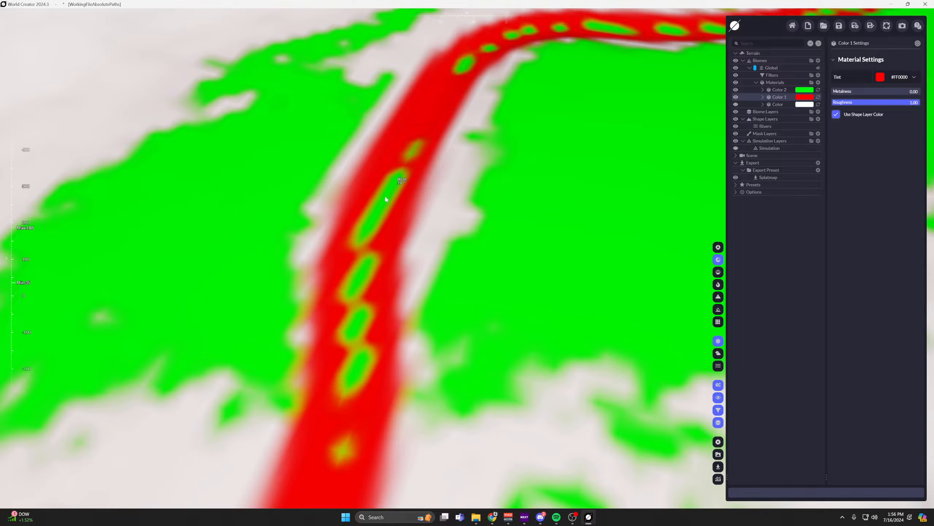
{"action": "scroll", "coordinate": [376, 219], "scroll_direction": "down", "scroll_amount": 5}
{"action": "scroll", "coordinate": [457, 208], "scroll_direction": "down", "scroll_amount": 3}
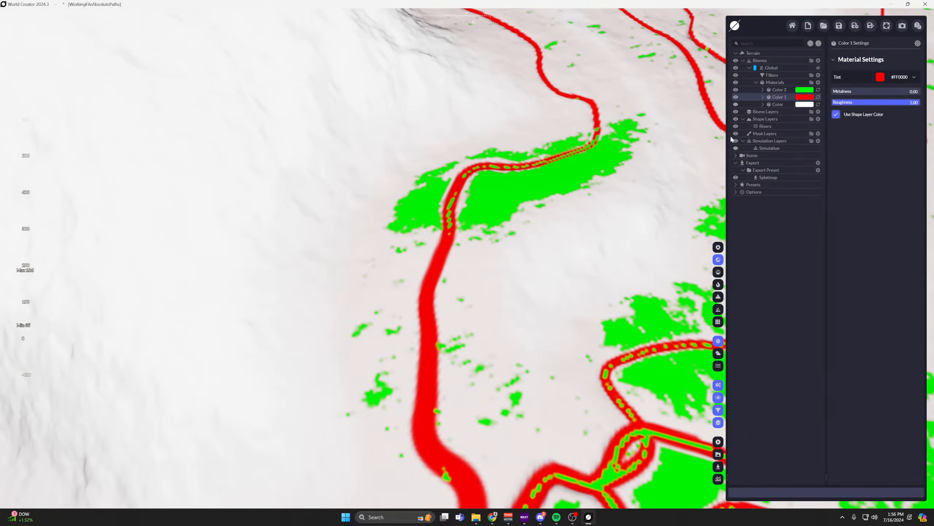
{"action": "left_click", "coordinate": [736, 90]}
{"action": "scroll", "coordinate": [545, 210], "scroll_direction": "down", "scroll_amount": 10}
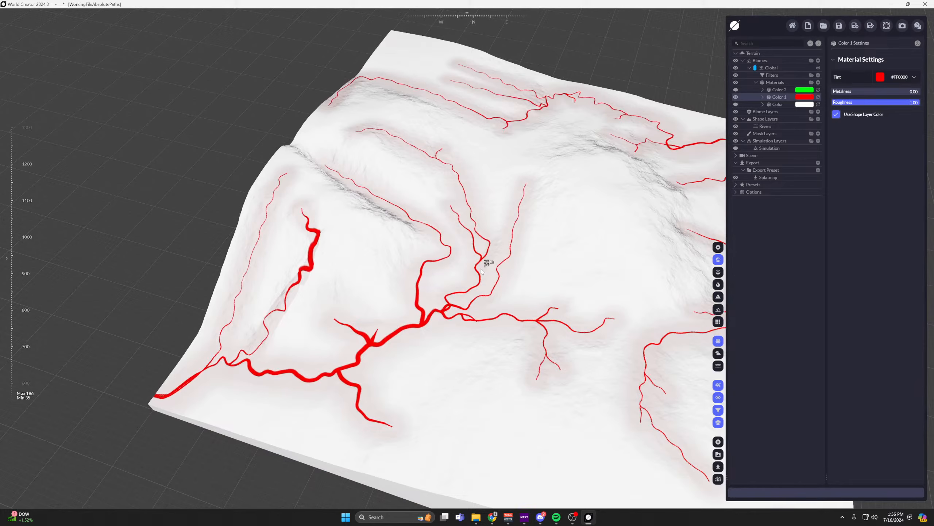
Show the green slope material again so it displays together with the red river mask.
{"action": "scroll", "coordinate": [457, 264], "scroll_direction": "up", "scroll_amount": 3}
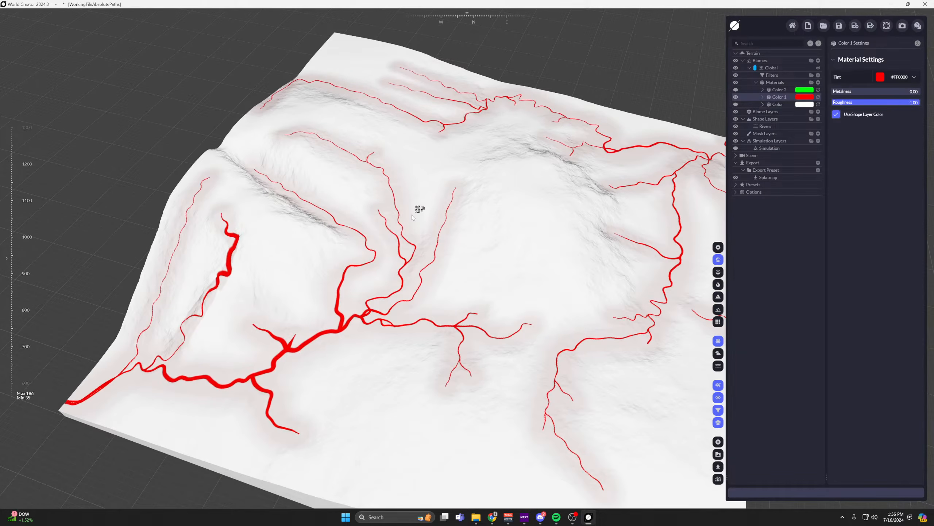
{"action": "left_click", "coordinate": [736, 96]}
{"action": "left_click", "coordinate": [736, 90]}
{"action": "left_click", "coordinate": [736, 96]}
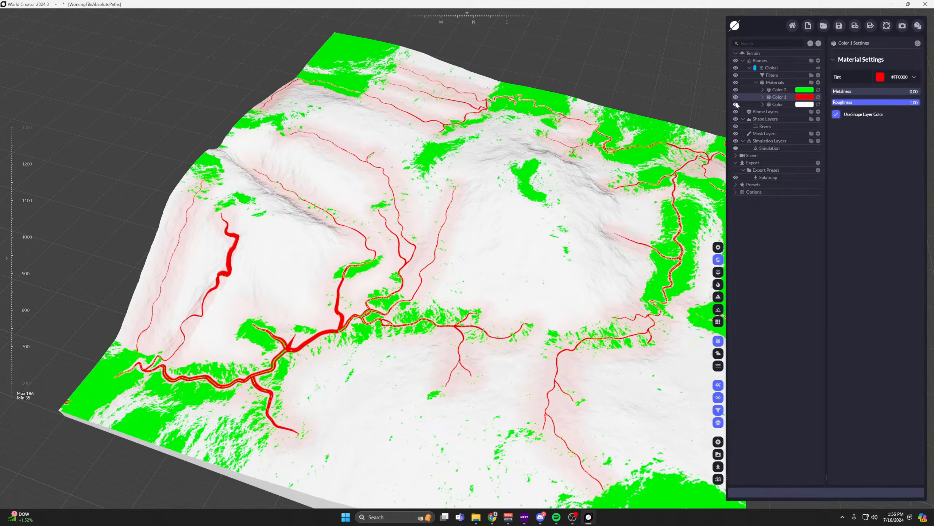
Check the export preset's options and open the Splatmap export settings.
{"action": "left_click", "coordinate": [771, 172]}
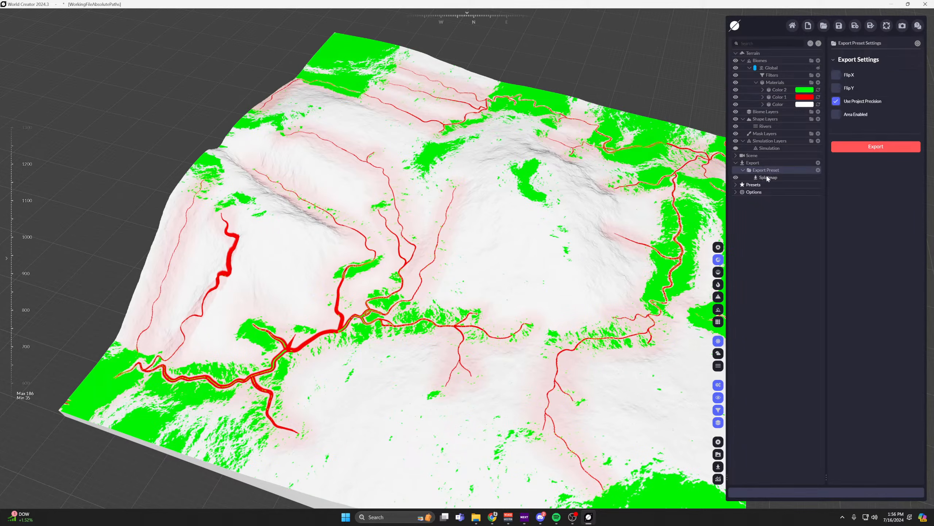
{"action": "left_click", "coordinate": [753, 163]}
{"action": "left_click", "coordinate": [768, 178]}
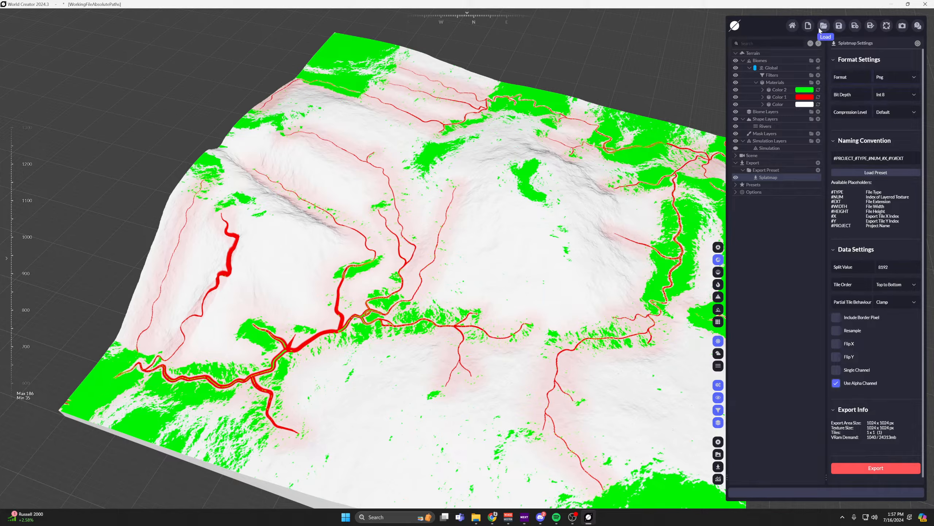
Switch the viewport to Matcap Render and open the settings of the Rivers shape layer.
{"action": "left_click", "coordinate": [717, 271]}
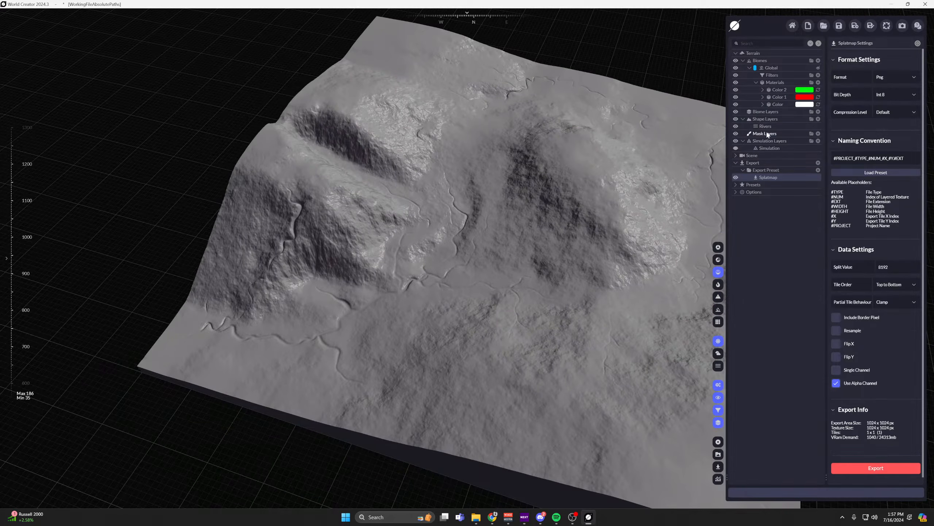
{"action": "left_click", "coordinate": [765, 126]}
{"action": "scroll", "coordinate": [484, 247], "scroll_direction": "up", "scroll_amount": 10}
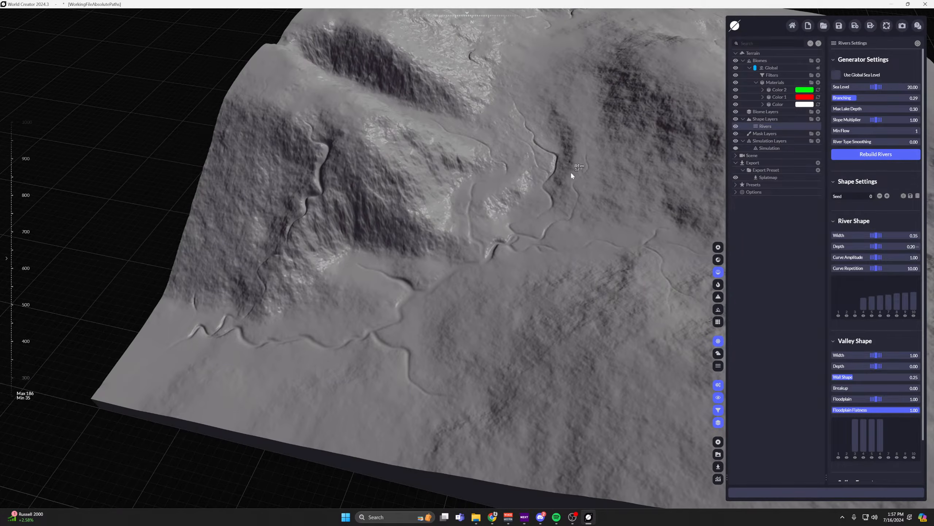
{"action": "scroll", "coordinate": [558, 202], "scroll_direction": "up", "scroll_amount": 5}
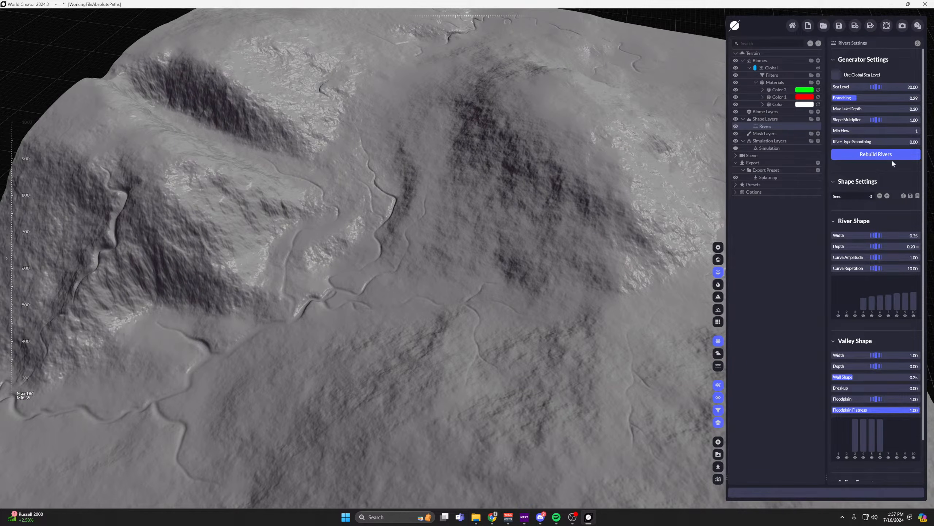
Set the river generator's Branching to 0.45 and rebuild the rivers.
{"action": "middle_click_drag", "start_coordinate": [565, 128], "coordinate": [445, 295]}
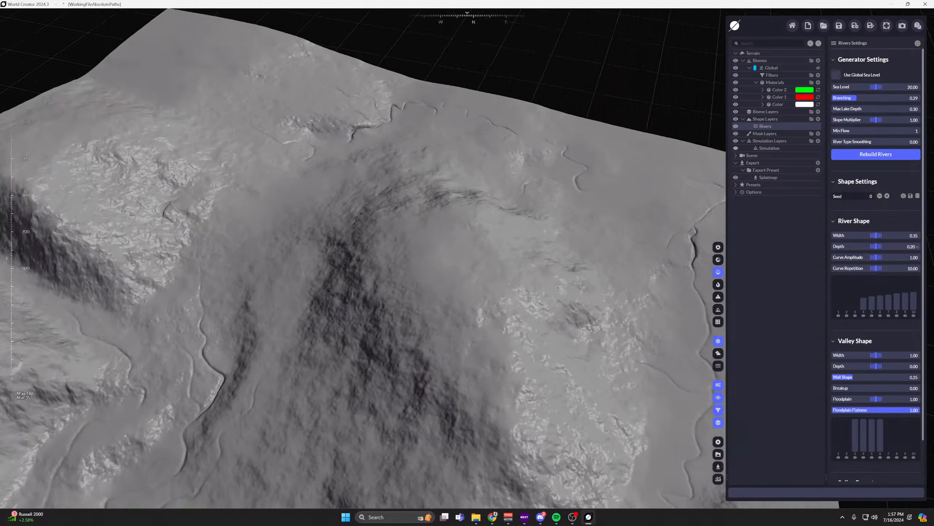
{"action": "scroll", "coordinate": [495, 311], "scroll_direction": "down", "scroll_amount": 5}
{"action": "middle_click_drag", "start_coordinate": [495, 311], "coordinate": [524, 252]}
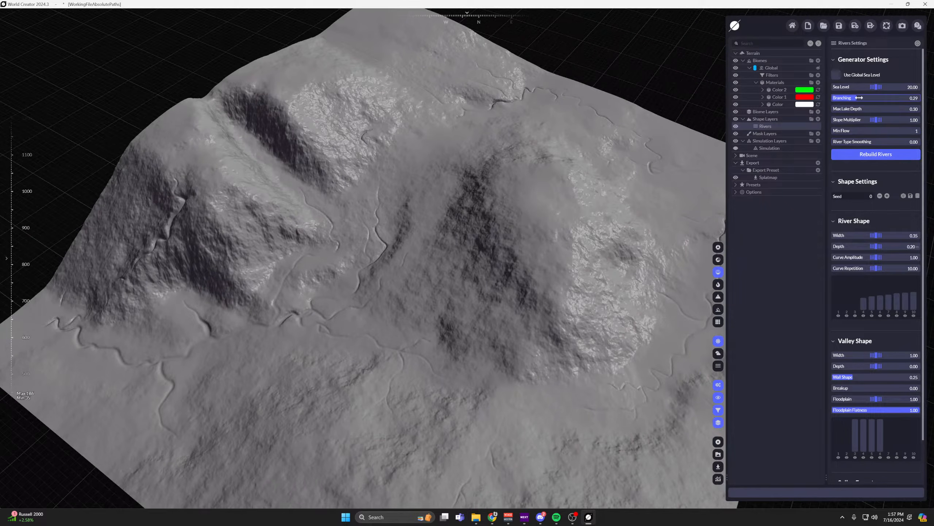
{"action": "left_click_drag", "start_coordinate": [859, 97], "coordinate": [869, 98]}
{"action": "left_click", "coordinate": [859, 155]}
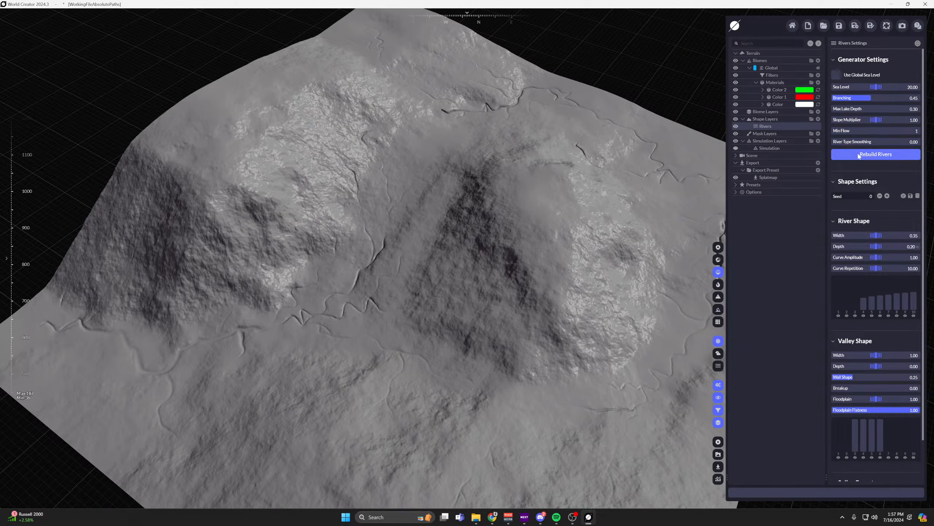
Enter river editing and move two nodes of the central stream to reroute its channel across the valley.
{"action": "scroll", "coordinate": [887, 408], "scroll_direction": "down", "scroll_amount": 2}
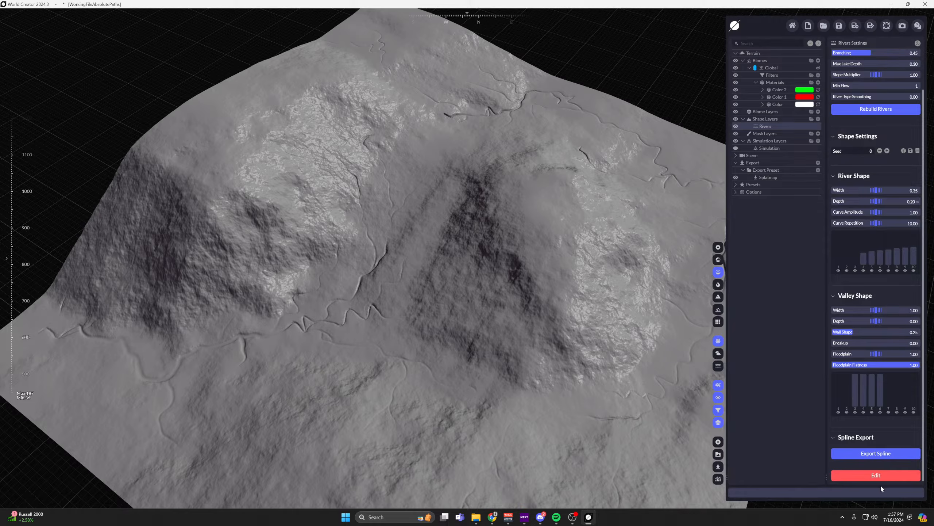
{"action": "left_click", "coordinate": [876, 475]}
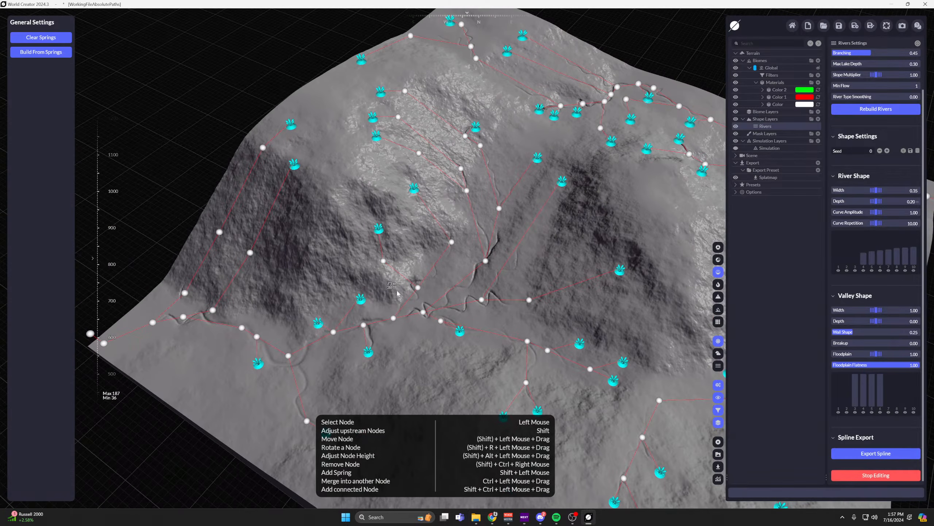
{"action": "middle_click_drag", "start_coordinate": [417, 235], "coordinate": [368, 276]}
{"action": "scroll", "coordinate": [872, 130], "scroll_direction": "up", "scroll_amount": 2}
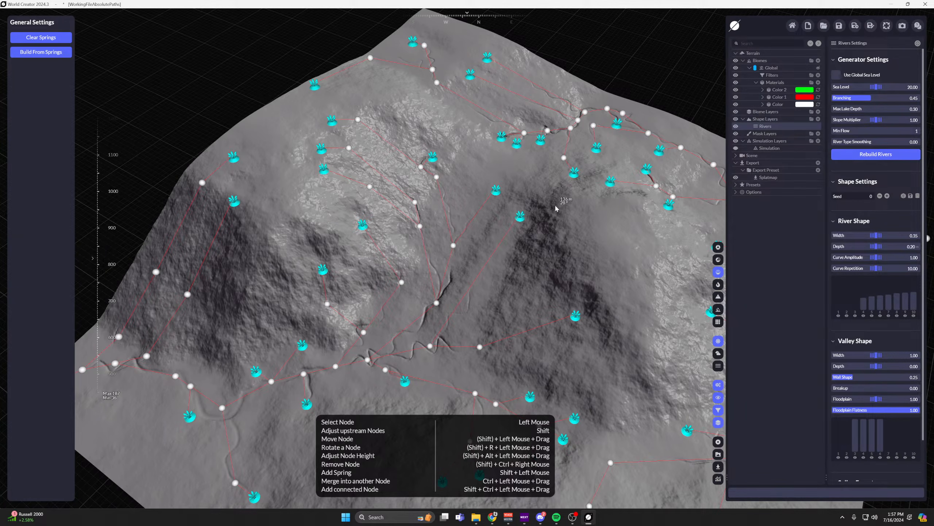
{"action": "middle_click_drag", "start_coordinate": [451, 346], "coordinate": [450, 274]}
{"action": "left_click_drag", "start_coordinate": [431, 271], "coordinate": [488, 222]}
{"action": "left_click_drag", "start_coordinate": [476, 271], "coordinate": [517, 290]}
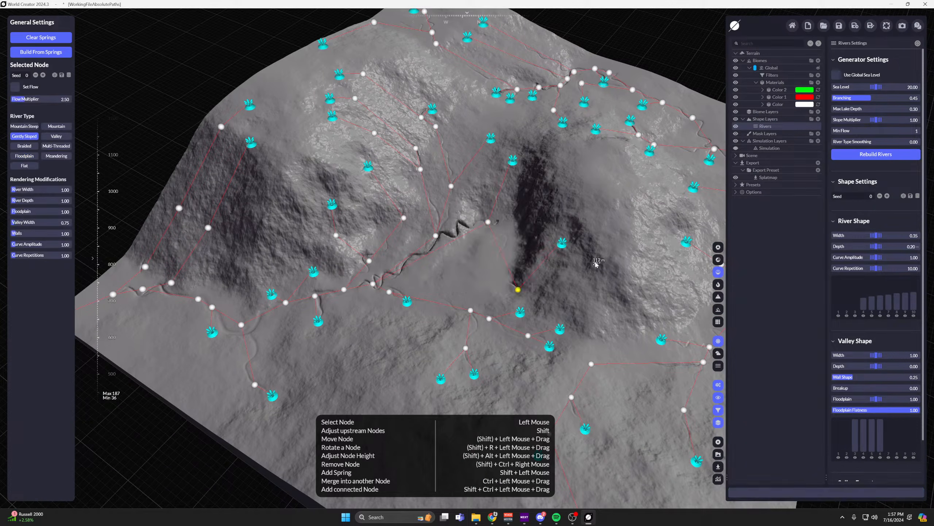
Move several stream springs to new spots on the central and upper slopes, and rebuild the rivers.
{"action": "left_click_drag", "start_coordinate": [561, 243], "coordinate": [578, 191]}
{"action": "left_click_drag", "start_coordinate": [512, 161], "coordinate": [564, 159]}
{"action": "left_click_drag", "start_coordinate": [491, 138], "coordinate": [412, 67]}
{"action": "left_click", "coordinate": [250, 105]}
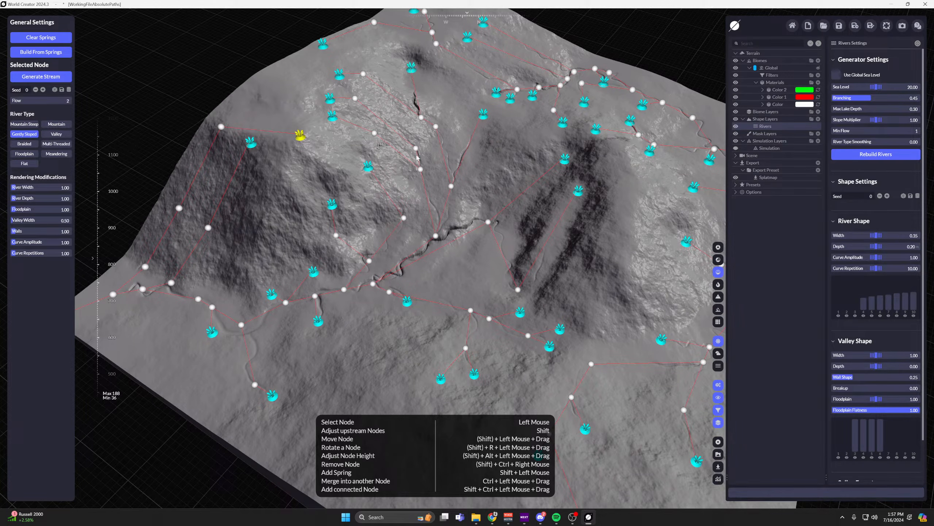
{"action": "left_click", "coordinate": [873, 155]}
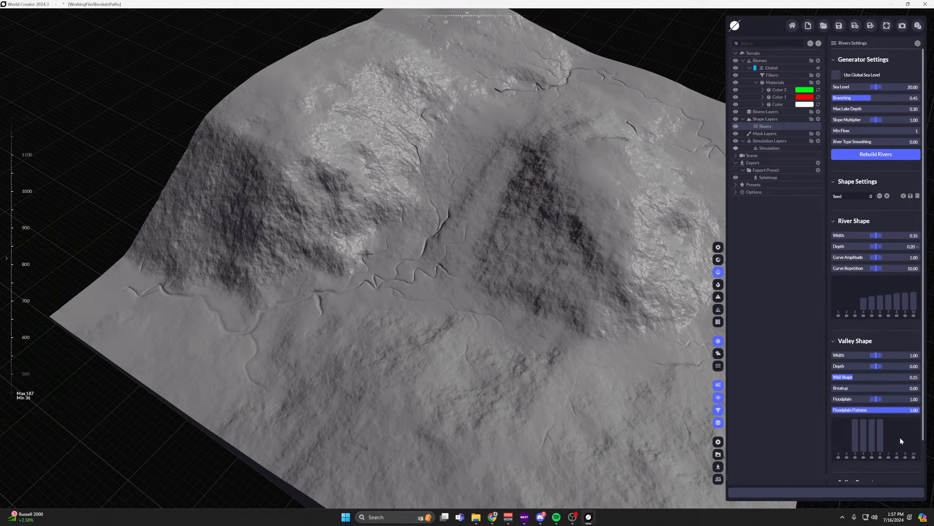
Reopen river editing to look over the regenerated nodes and springs, and leave editing again.
{"action": "scroll", "coordinate": [901, 440], "scroll_direction": "down", "scroll_amount": 1}
{"action": "left_click", "coordinate": [879, 474]}
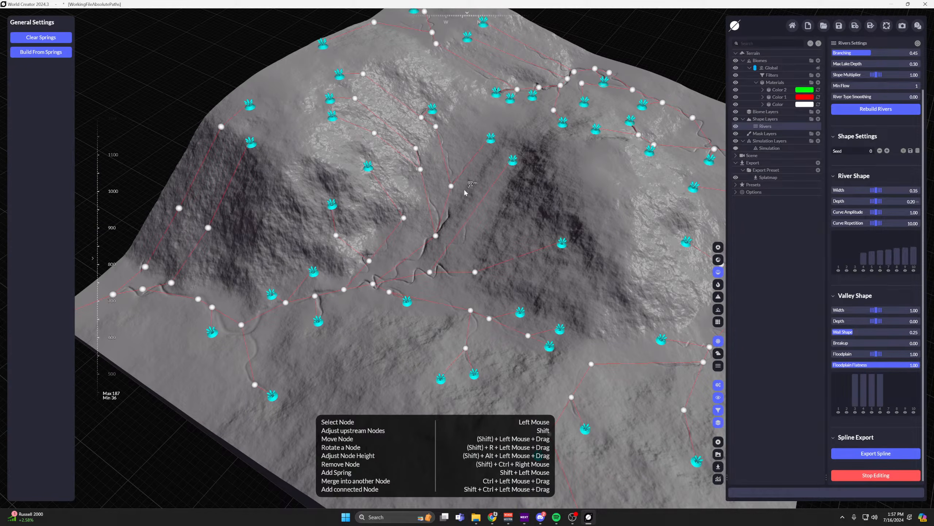
{"action": "scroll", "coordinate": [868, 181], "scroll_direction": "up", "scroll_amount": 1}
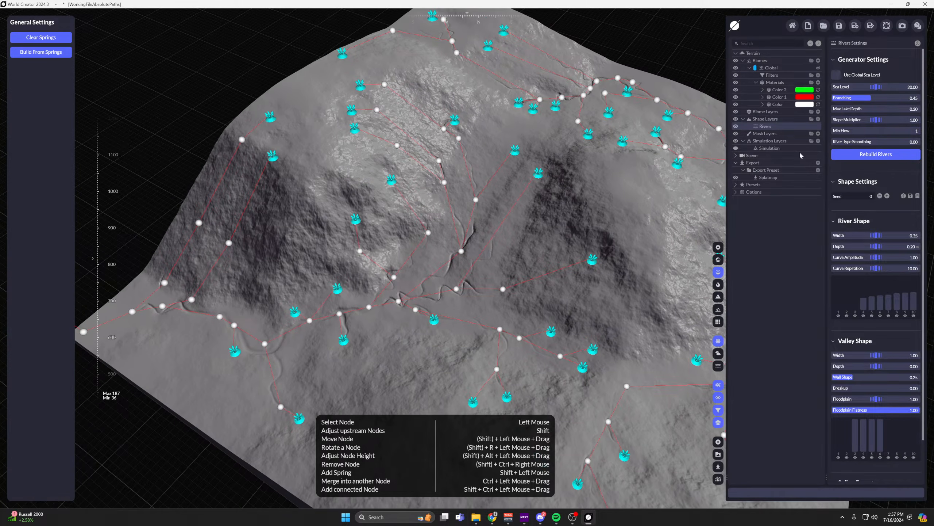
{"action": "scroll", "coordinate": [877, 460], "scroll_direction": "down", "scroll_amount": 1}
{"action": "left_click", "coordinate": [876, 476]}
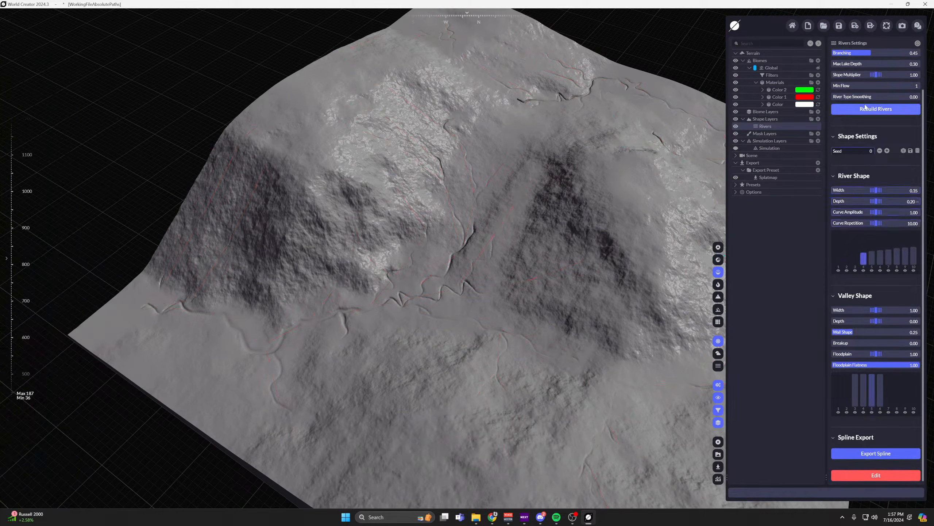
Raise the river generator's Max Lake Depth to 52.09, rebuild the rivers and inspect the lowland channels.
{"action": "scroll", "coordinate": [872, 184], "scroll_direction": "up", "scroll_amount": 1}
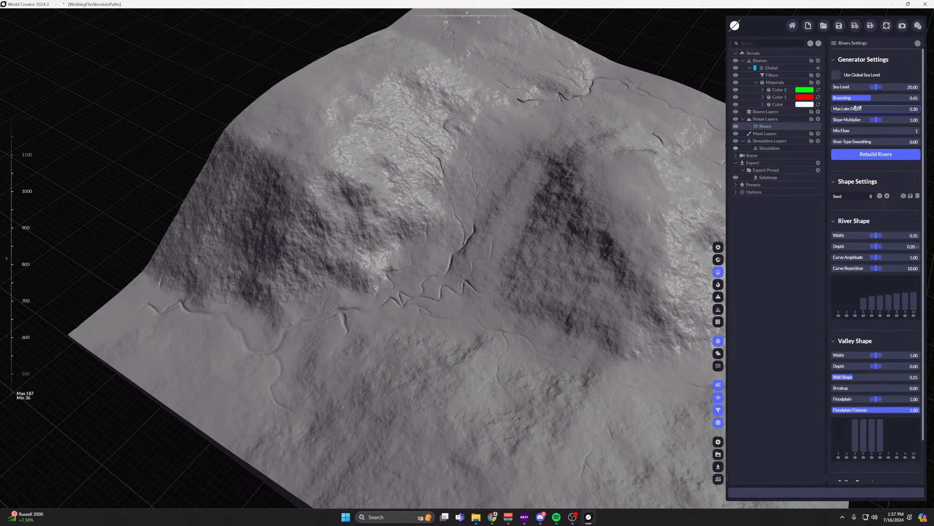
{"action": "left_click", "coordinate": [875, 110]}
{"action": "left_click", "coordinate": [862, 156]}
{"action": "middle_click_drag", "start_coordinate": [331, 241], "coordinate": [489, 213]}
{"action": "scroll", "coordinate": [439, 265], "scroll_direction": "up", "scroll_amount": 3}
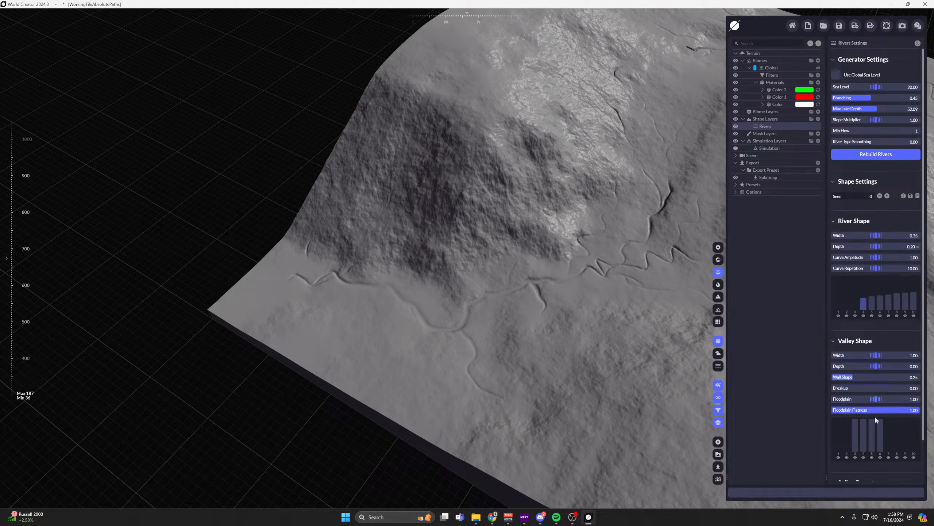
Select the river node near the terrain's edge to review its River Type options, and stop editing.
{"action": "scroll", "coordinate": [877, 419], "scroll_direction": "down", "scroll_amount": 3}
{"action": "left_click", "coordinate": [884, 473]}
{"action": "left_click", "coordinate": [279, 283]}
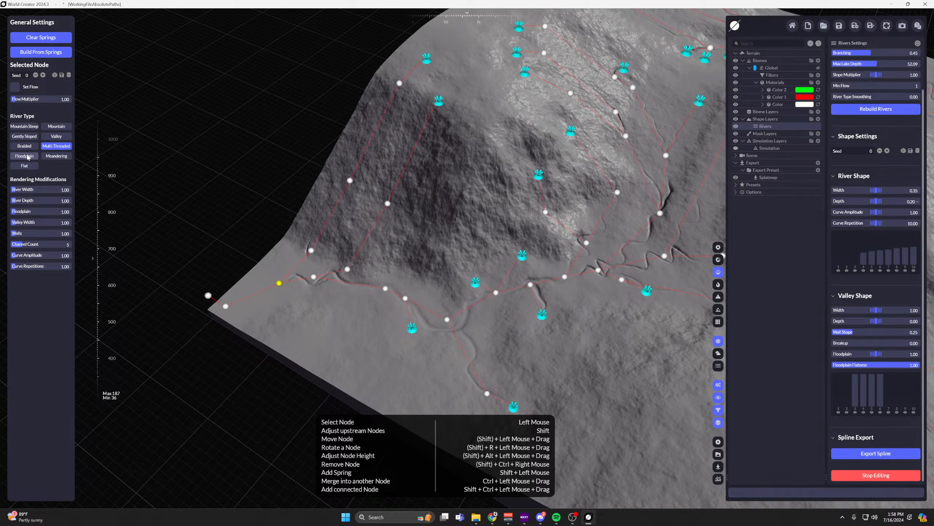
{"action": "left_click", "coordinate": [876, 474]}
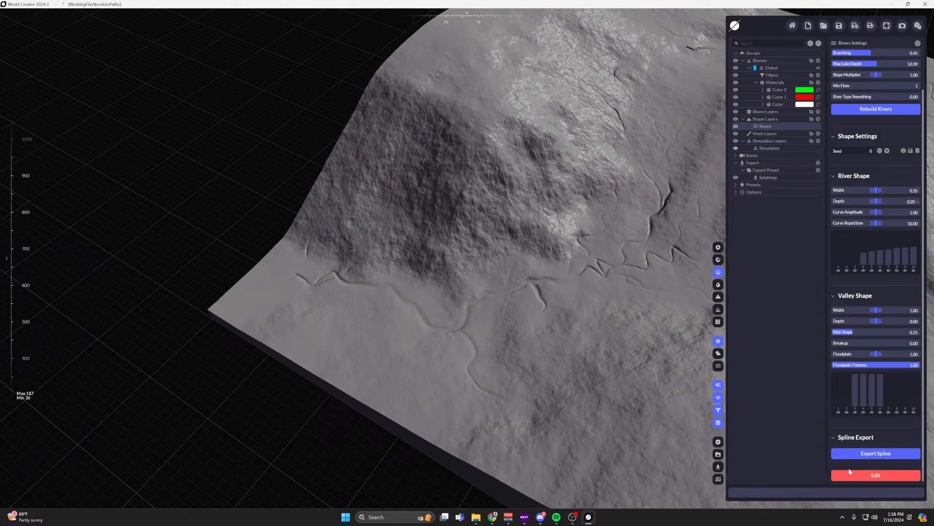
{"action": "scroll", "coordinate": [403, 341], "scroll_direction": "up", "scroll_amount": 3}
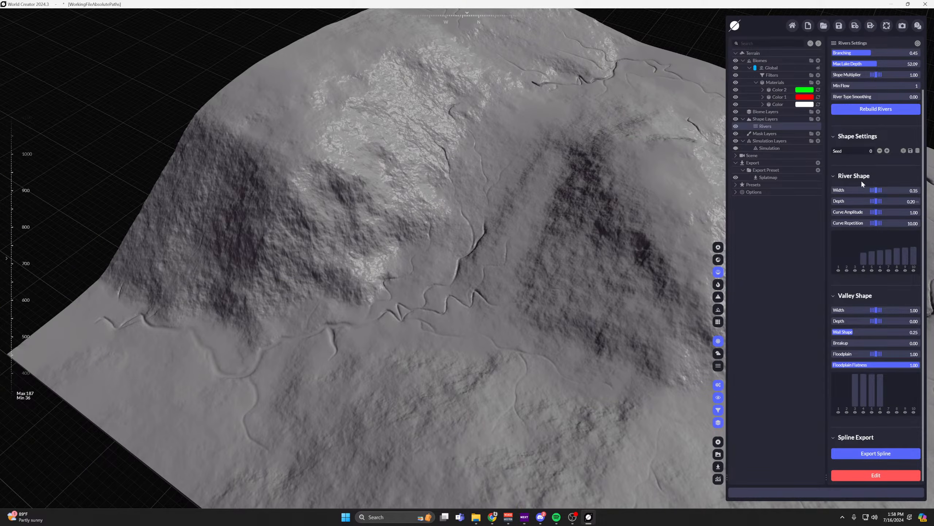
Try out the generator sliders and reset Slope Multiplier to 1.00, Max Lake Depth to 0.30 and Branching to 0.11.
{"action": "scroll", "coordinate": [869, 149], "scroll_direction": "up", "scroll_amount": 2}
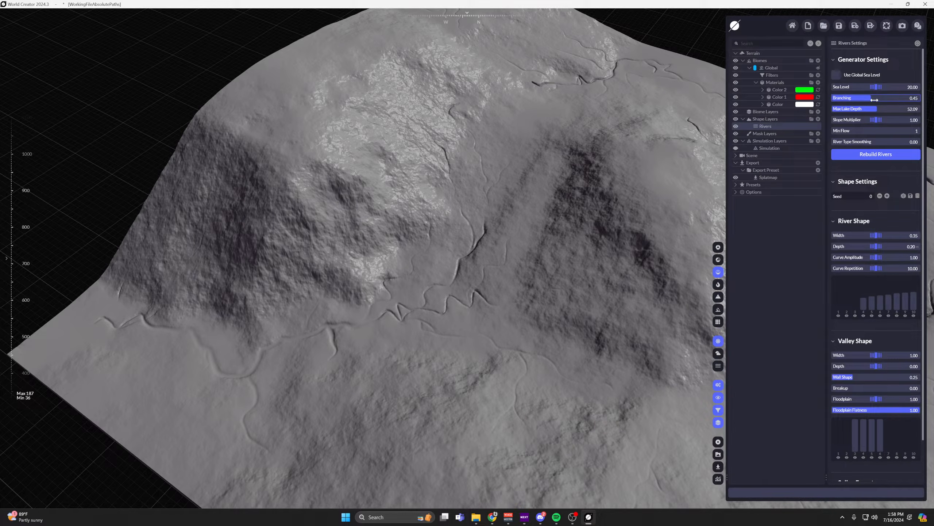
{"action": "left_click_drag", "start_coordinate": [872, 98], "coordinate": [895, 131]}
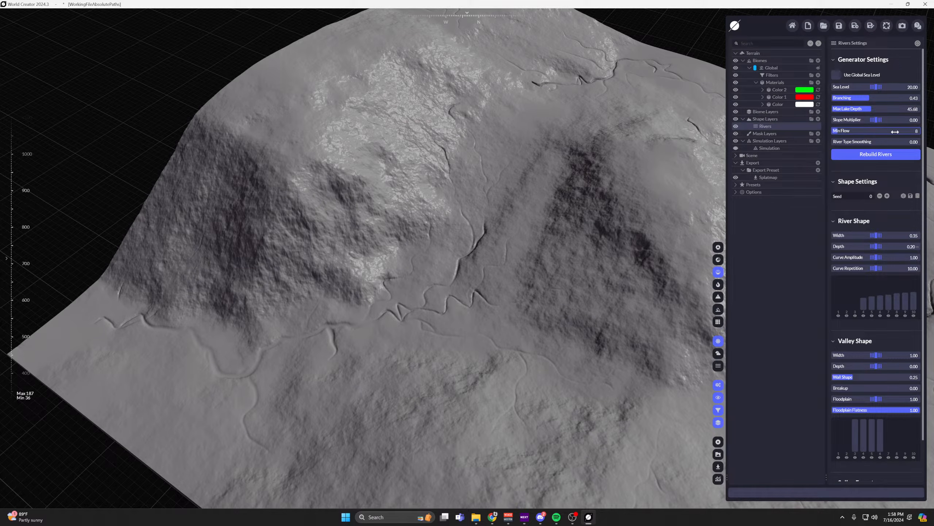
{"action": "right_click", "coordinate": [877, 119]}
{"action": "right_click", "coordinate": [877, 110]}
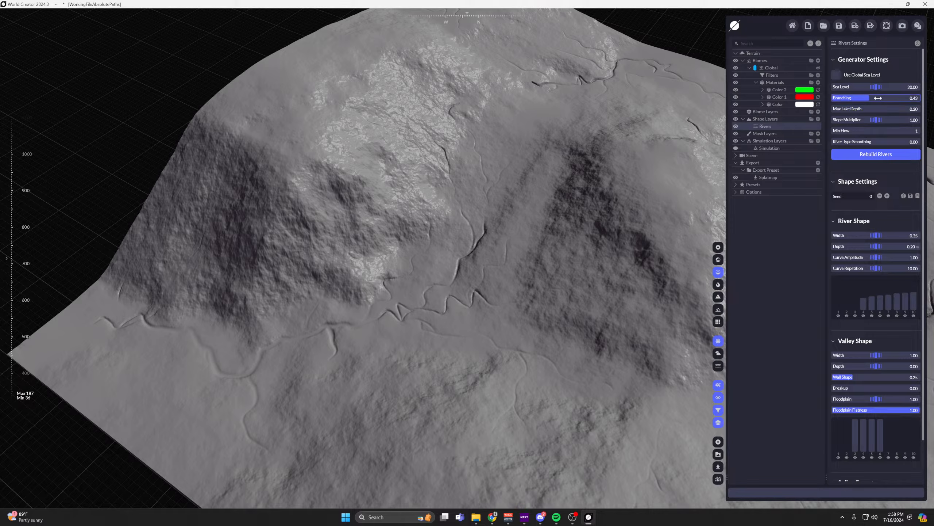
{"action": "right_click", "coordinate": [877, 98]}
{"action": "right_click", "coordinate": [878, 87]}
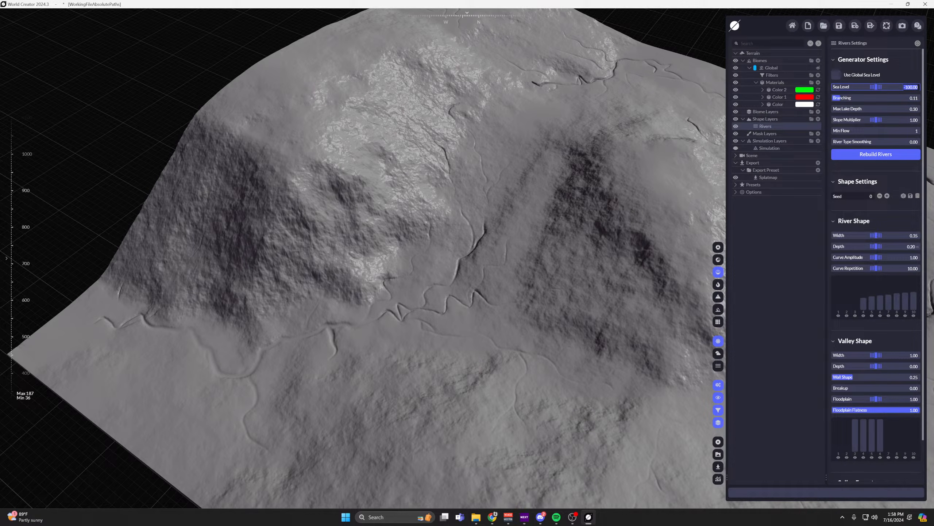
Lower the river shape's Curve Amplitude to 0.10 while viewing the winding channels close up.
{"action": "scroll", "coordinate": [851, 167], "scroll_direction": "down", "scroll_amount": 2}
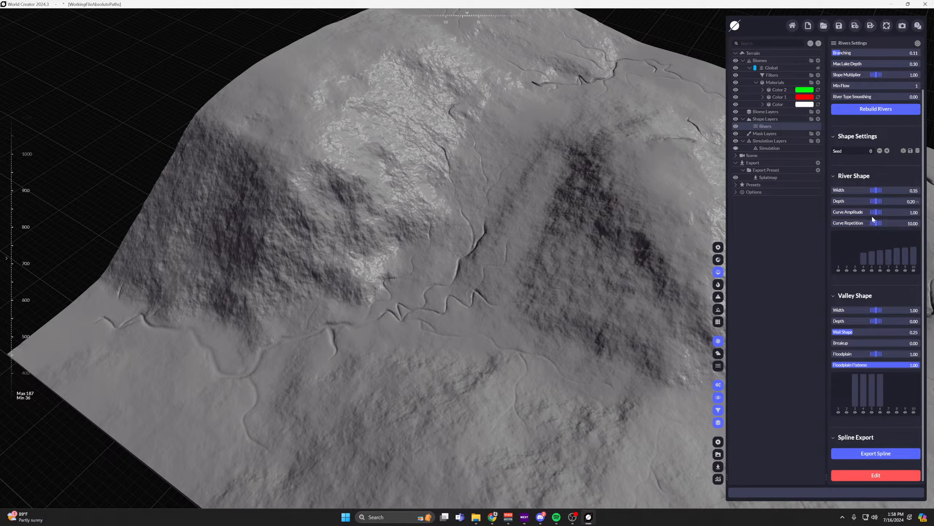
{"action": "scroll", "coordinate": [453, 265], "scroll_direction": "up", "scroll_amount": 6}
{"action": "middle_click_drag", "start_coordinate": [452, 266], "coordinate": [530, 253]}
{"action": "scroll", "coordinate": [523, 247], "scroll_direction": "up", "scroll_amount": 4}
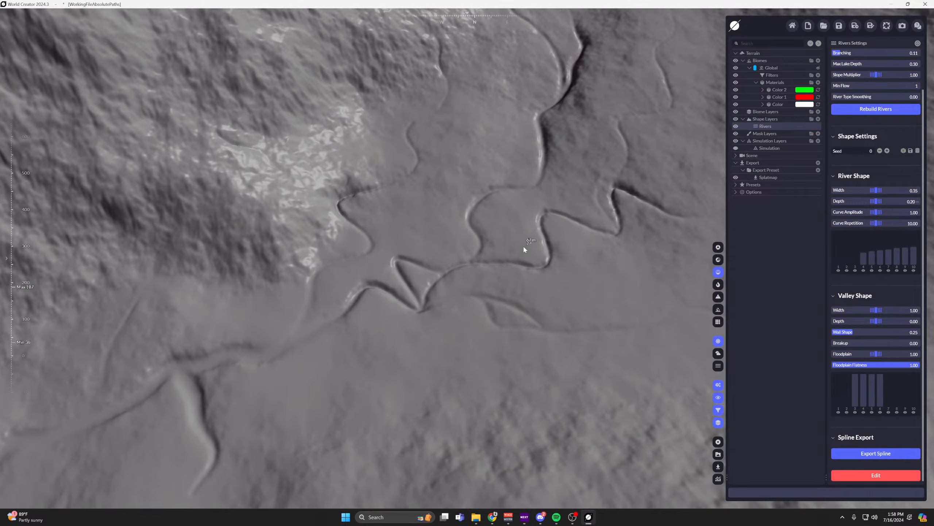
{"action": "left_click_drag", "start_coordinate": [877, 212], "coordinate": [868, 212]}
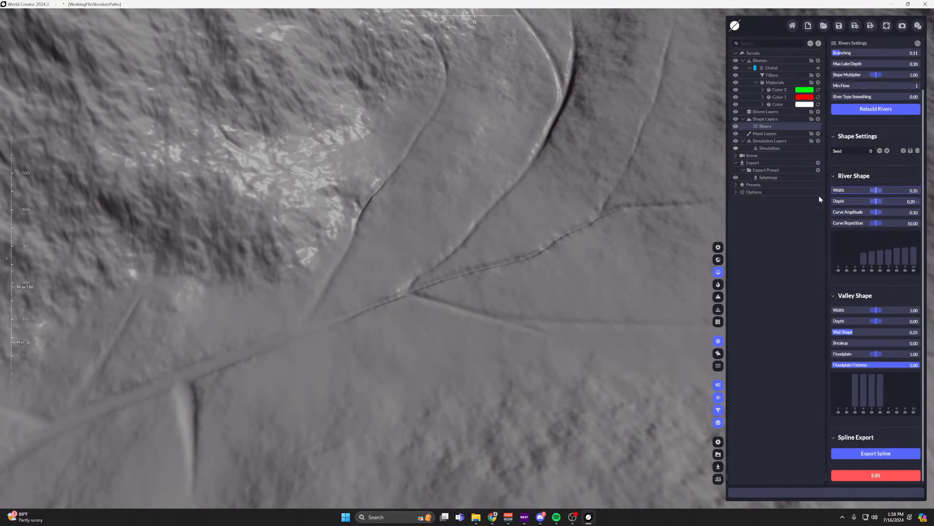
Collapse the River Shape and Valley Shape settings and expand both groups again.
{"action": "left_click", "coordinate": [832, 176]}
{"action": "left_click", "coordinate": [834, 246]}
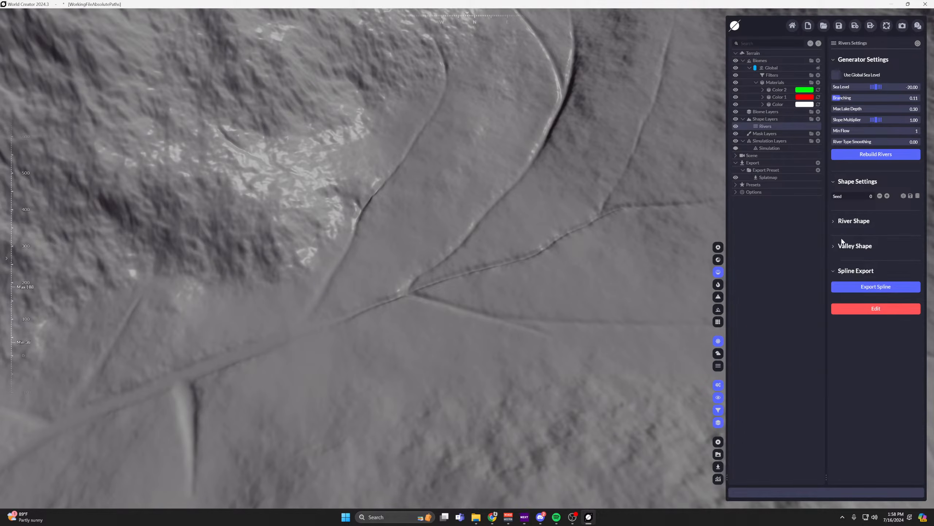
{"action": "left_click", "coordinate": [833, 221]}
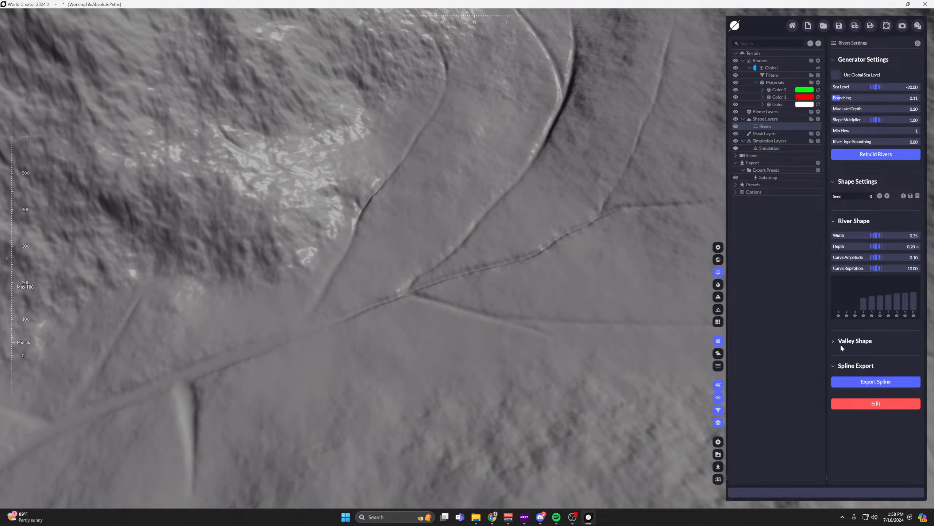
{"action": "left_click", "coordinate": [833, 341]}
Inspect the straightened river channels around the terrain's outer corner.
{"action": "scroll", "coordinate": [498, 286], "scroll_direction": "down", "scroll_amount": 8}
{"action": "middle_click_drag", "start_coordinate": [504, 275], "coordinate": [129, 371]}
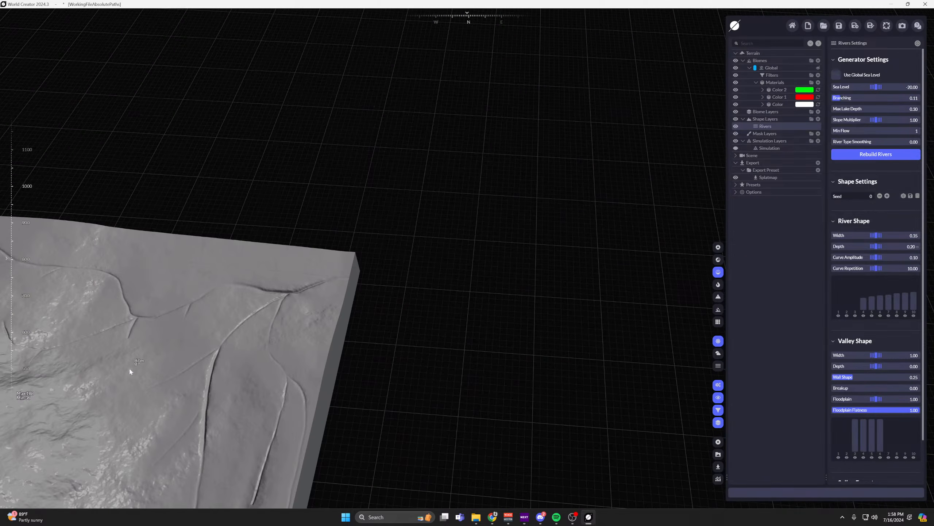
{"action": "right_click_drag", "start_coordinate": [130, 372], "coordinate": [423, 313]}
{"action": "middle_click_drag", "start_coordinate": [449, 291], "coordinate": [191, 286]}
{"action": "scroll", "coordinate": [516, 305], "scroll_direction": "up", "scroll_amount": 2}
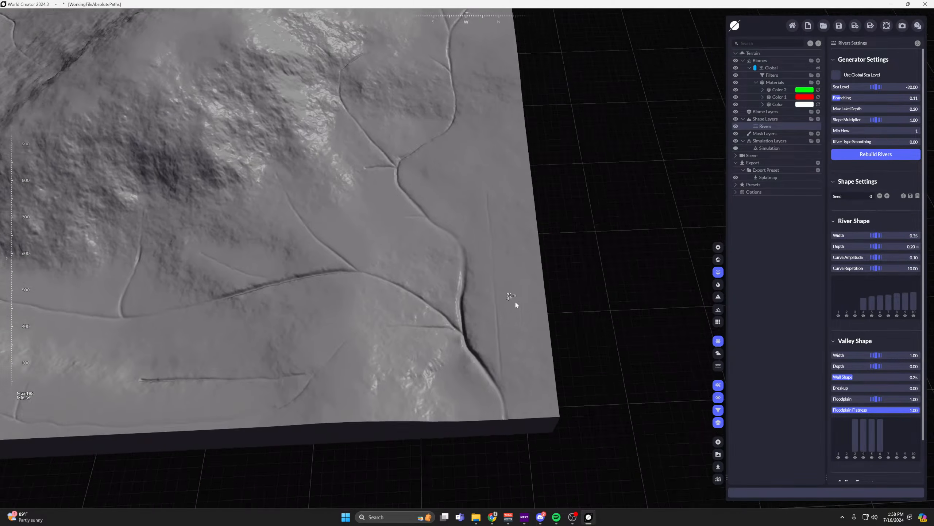
Raise the river shape's Curve Amplitude to 1.05 and view the winding channels up close.
{"action": "scroll", "coordinate": [516, 305], "scroll_direction": "up", "scroll_amount": 6}
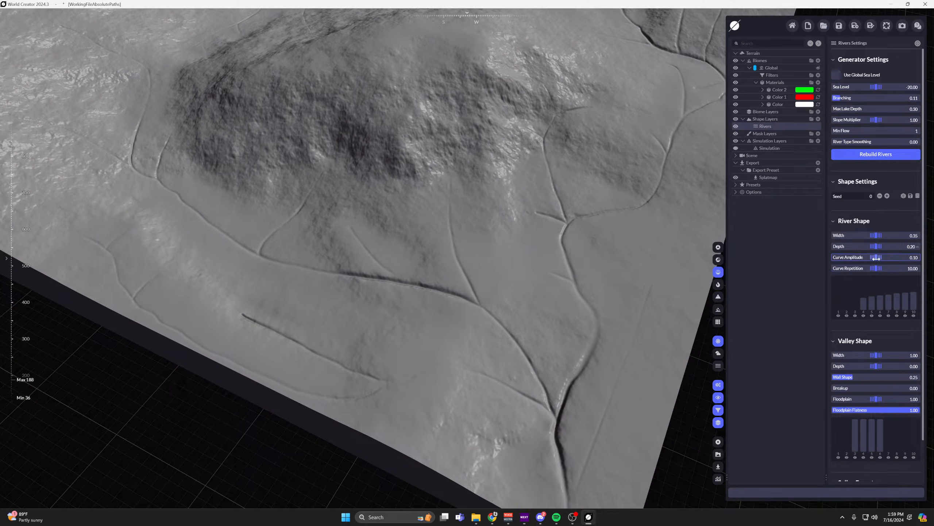
{"action": "left_click_drag", "start_coordinate": [875, 257], "coordinate": [904, 257]}
{"action": "scroll", "coordinate": [596, 349], "scroll_direction": "up", "scroll_amount": 3}
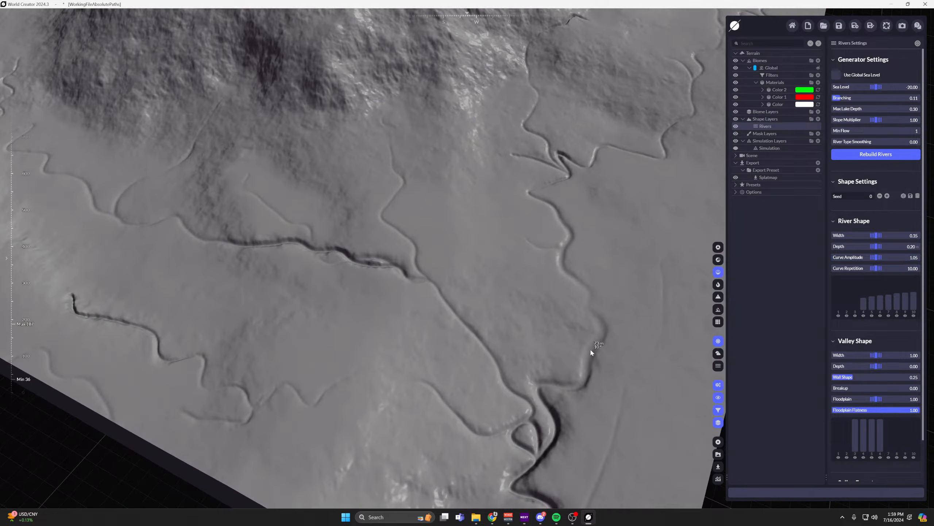
{"action": "scroll", "coordinate": [555, 216], "scroll_direction": "up", "scroll_amount": 2}
Start editing the rivers, select the junction node near the mountain's foot and give it the Mountain Steep river type.
{"action": "scroll", "coordinate": [873, 417], "scroll_direction": "down", "scroll_amount": 2}
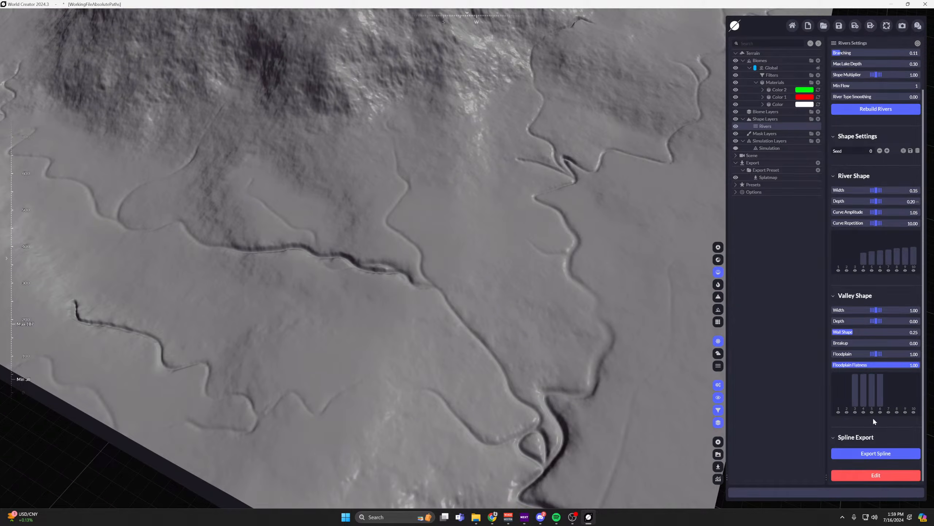
{"action": "left_click", "coordinate": [876, 474]}
{"action": "left_click", "coordinate": [561, 176]}
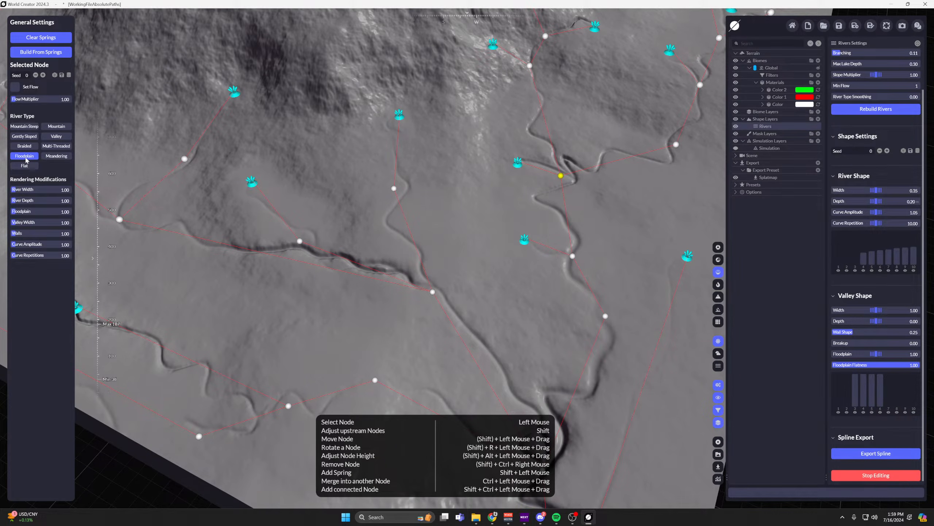
{"action": "left_click", "coordinate": [24, 127]}
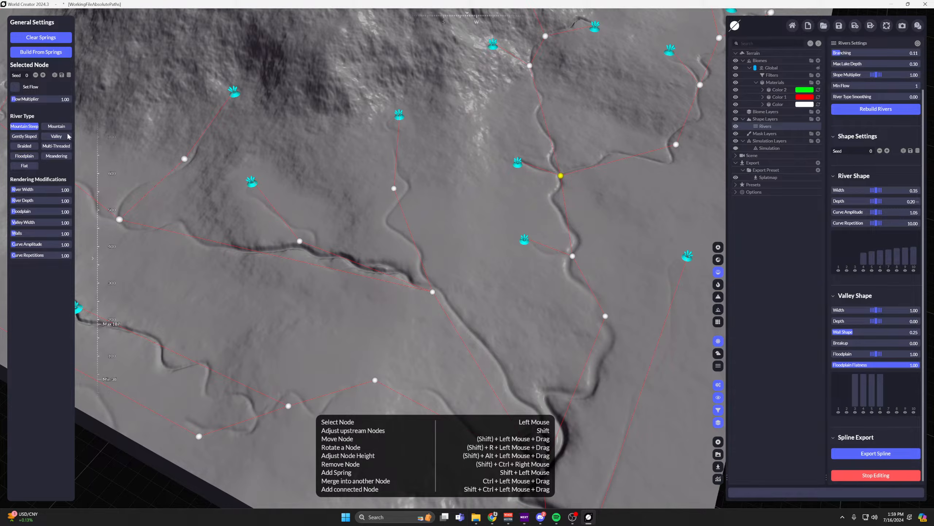
{"action": "middle_click_drag", "start_coordinate": [582, 183], "coordinate": [524, 268]}
{"action": "scroll", "coordinate": [524, 268], "scroll_direction": "up", "scroll_amount": 4}
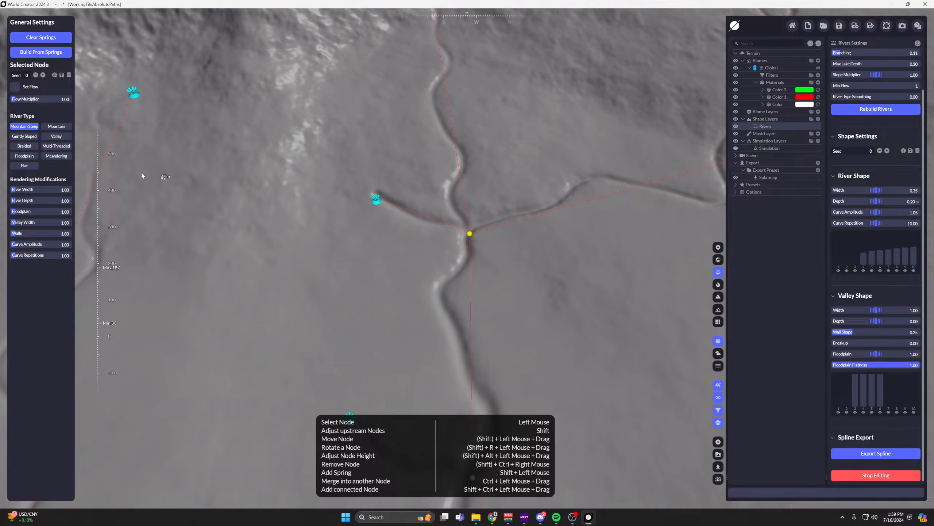
Try the Mountain, Gently Sloped, Valley, Braided and Multi-Threaded river types on the selected junction node.
{"action": "left_click", "coordinate": [61, 129]}
{"action": "left_click", "coordinate": [32, 138]}
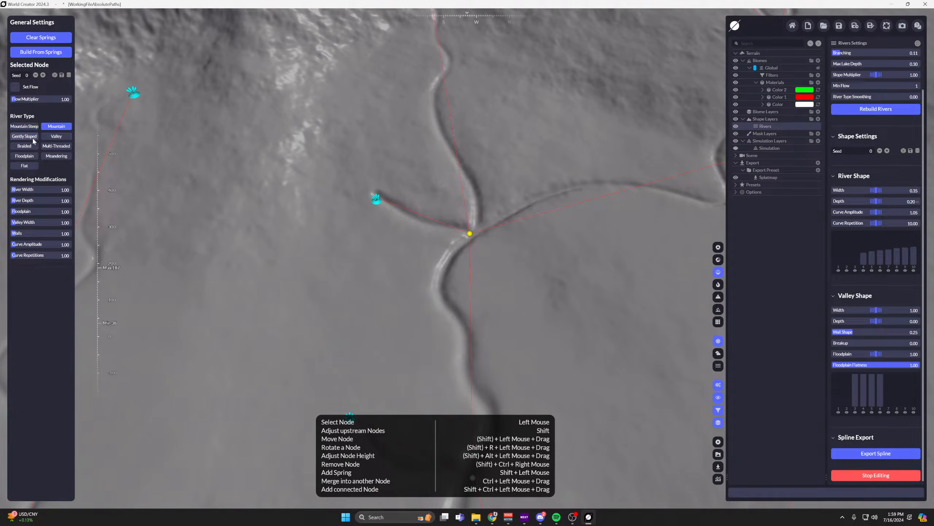
{"action": "left_click", "coordinate": [29, 146]}
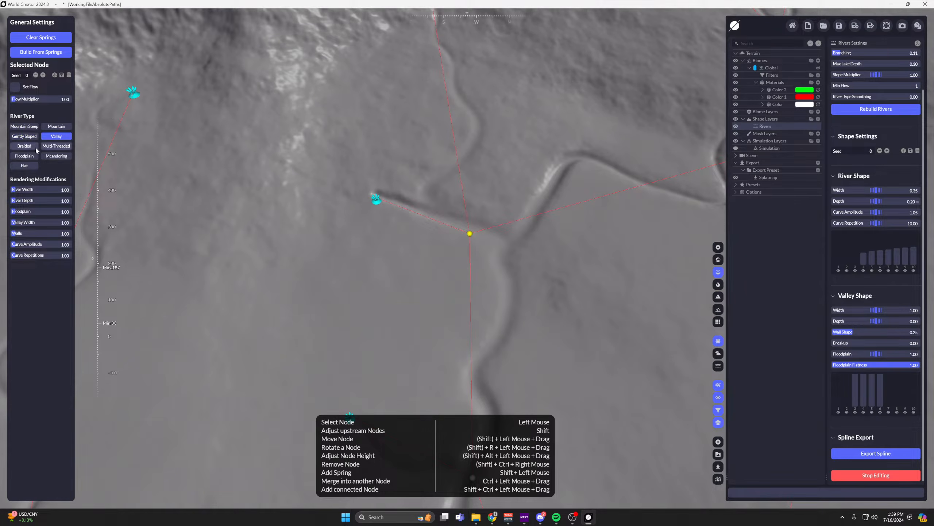
{"action": "left_click", "coordinate": [62, 150]}
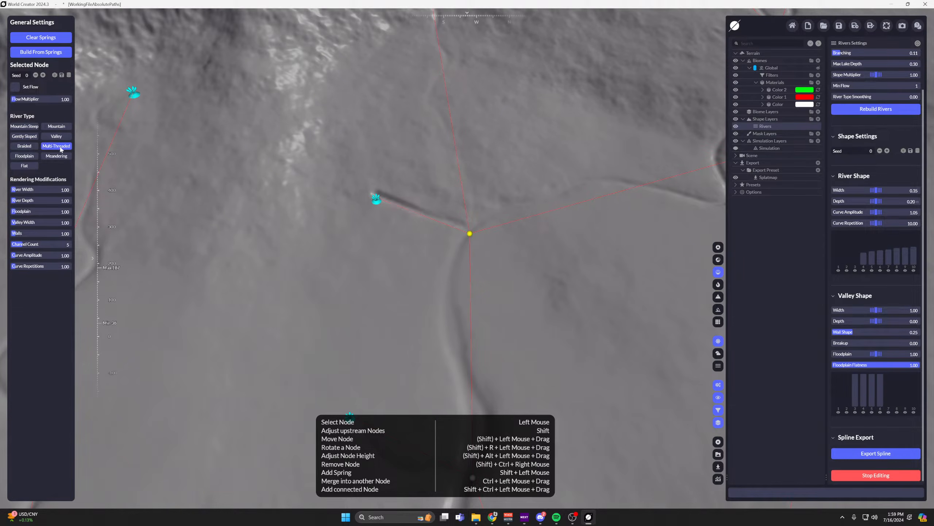
{"action": "middle_click_drag", "start_coordinate": [203, 220], "coordinate": [161, 171]}
Try the Floodplain and Meandering river types on the selected node and compare the channel shapes.
{"action": "left_click", "coordinate": [25, 156]}
{"action": "scroll", "coordinate": [487, 172], "scroll_direction": "up", "scroll_amount": 3}
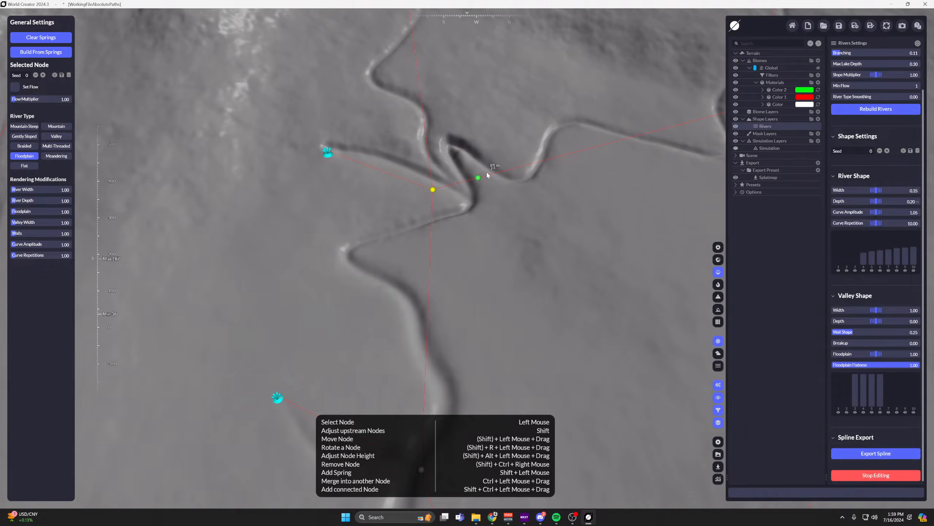
{"action": "left_click", "coordinate": [57, 156]}
{"action": "scroll", "coordinate": [483, 224], "scroll_direction": "up", "scroll_amount": 2}
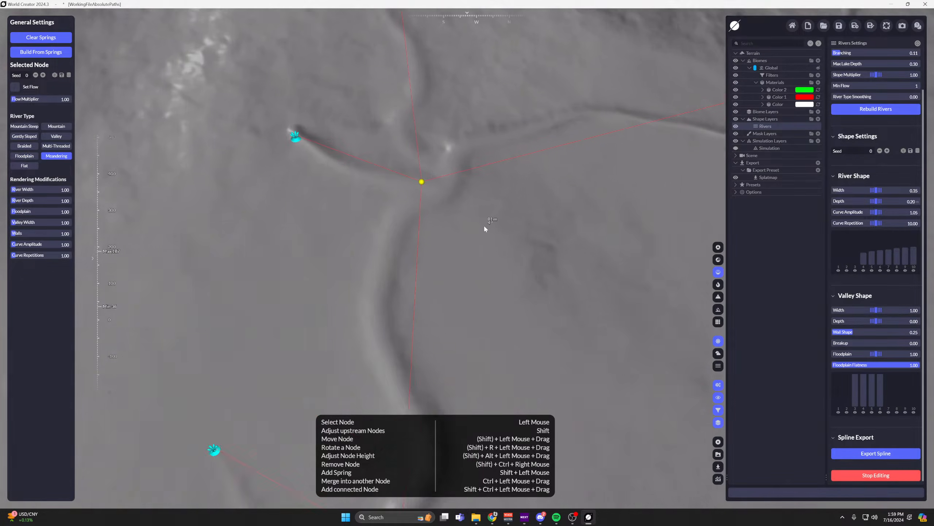
{"action": "scroll", "coordinate": [484, 228], "scroll_direction": "down", "scroll_amount": 5}
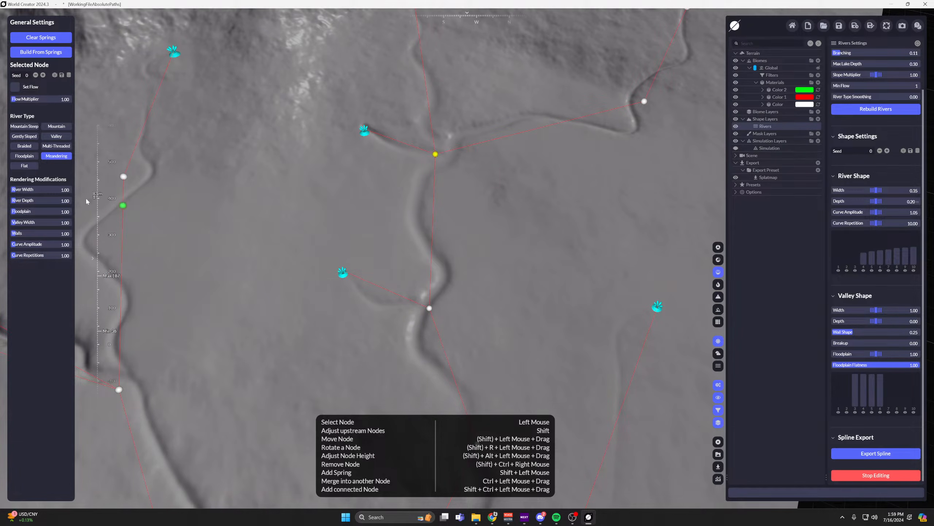
Set the junction node's river type to Flat, look over the surrounding river network and stop editing the rivers.
{"action": "left_click", "coordinate": [25, 166]}
{"action": "scroll", "coordinate": [423, 179], "scroll_direction": "up", "scroll_amount": 1}
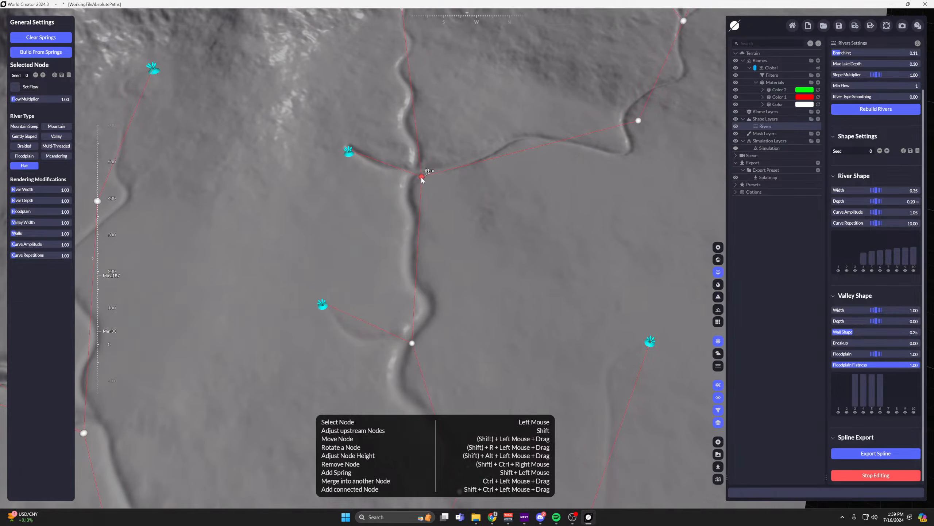
{"action": "mouse_move", "coordinate": [422, 176]}
{"action": "left_mouse_down"}
{"action": "mouse_move", "coordinate": [421, 162]}
{"action": "mouse_move", "coordinate": [431, 196]}
{"action": "mouse_move", "coordinate": [416, 110]}
{"action": "mouse_move", "coordinate": [442, 264]}
{"action": "mouse_move", "coordinate": [425, 182]}
{"action": "left_mouse_up"}
{"action": "scroll", "coordinate": [425, 182], "scroll_direction": "down", "scroll_amount": 5}
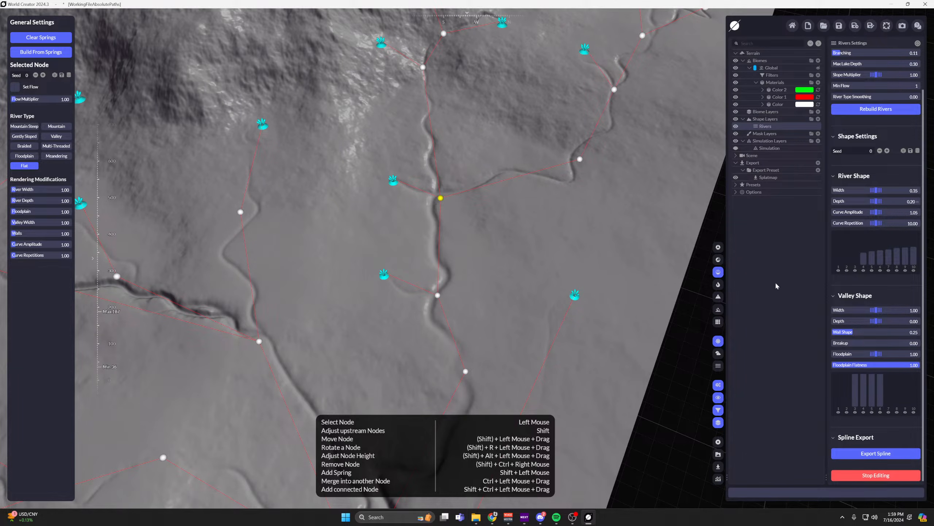
{"action": "middle_click_drag", "start_coordinate": [490, 193], "coordinate": [507, 155]}
{"action": "scroll", "coordinate": [517, 274], "scroll_direction": "down", "scroll_amount": 2}
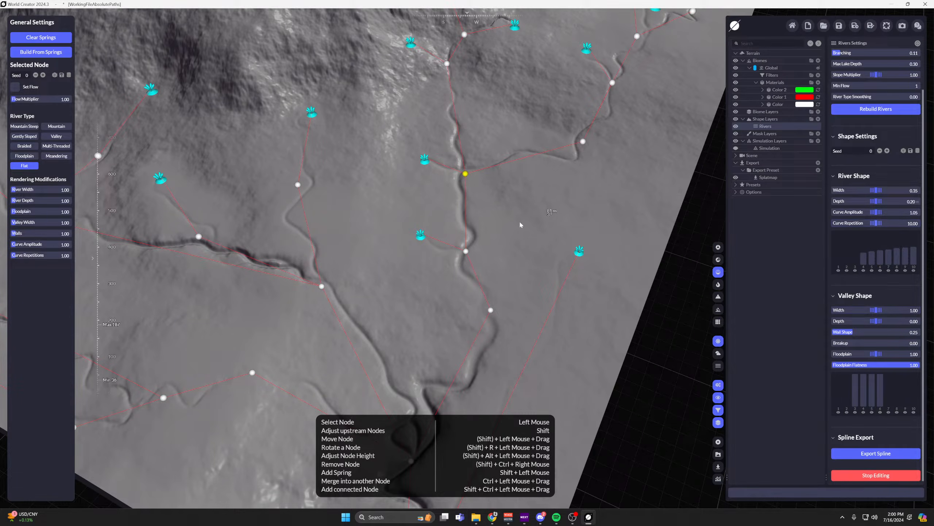
{"action": "scroll", "coordinate": [518, 220], "scroll_direction": "down", "scroll_amount": 2}
{"action": "middle_click_drag", "start_coordinate": [519, 220], "coordinate": [588, 155]}
{"action": "left_click", "coordinate": [876, 475]}
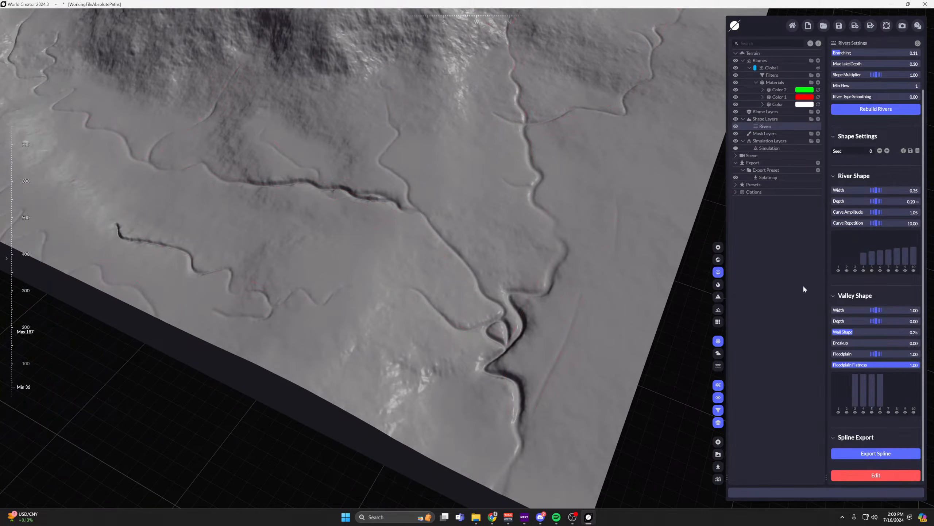
Lower the river shape's Curve Repetition to 0.00 and view the resulting channels.
{"action": "left_click_drag", "start_coordinate": [876, 223], "coordinate": [866, 222]}
{"action": "scroll", "coordinate": [522, 221], "scroll_direction": "up", "scroll_amount": 3}
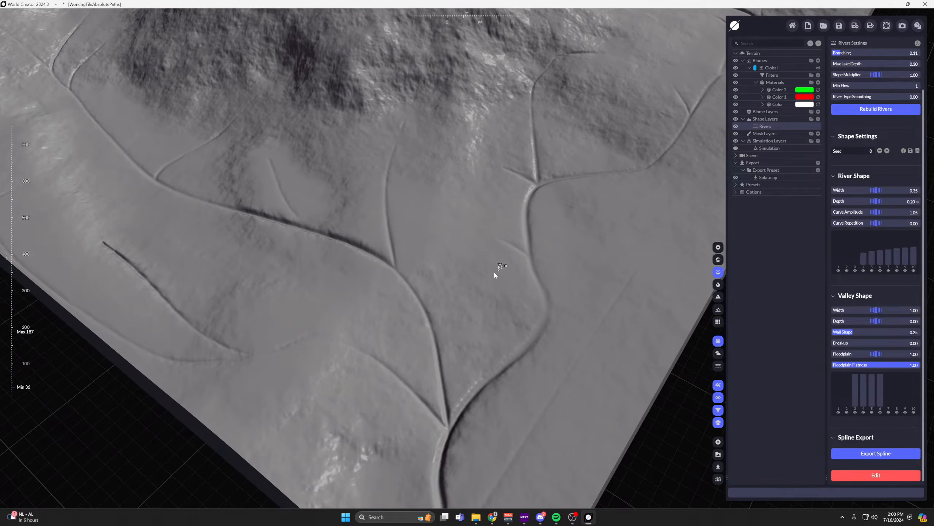
{"action": "middle_click_drag", "start_coordinate": [494, 272], "coordinate": [517, 257]}
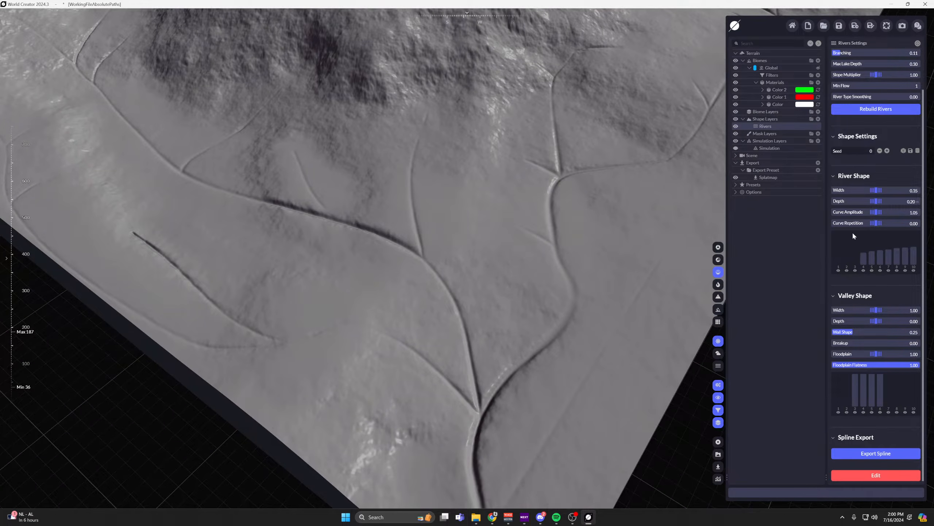
Set the river shape's Curve Repetition to 21.45 and Curve Amplitude to 1.55, checking the channels across the terrain.
{"action": "mouse_move", "coordinate": [876, 223]}
{"action": "left_mouse_down"}
{"action": "mouse_move", "coordinate": [920, 223]}
{"action": "mouse_move", "coordinate": [870, 213]}
{"action": "mouse_move", "coordinate": [894, 212]}
{"action": "mouse_move", "coordinate": [878, 213]}
{"action": "mouse_move", "coordinate": [881, 223]}
{"action": "left_mouse_up"}
{"action": "scroll", "coordinate": [510, 258], "scroll_direction": "down", "scroll_amount": 4}
{"action": "middle_click_drag", "start_coordinate": [509, 257], "coordinate": [469, 420]}
{"action": "middle_click_drag", "start_coordinate": [576, 245], "coordinate": [544, 237]}
{"action": "scroll", "coordinate": [390, 253], "scroll_direction": "down", "scroll_amount": 2}
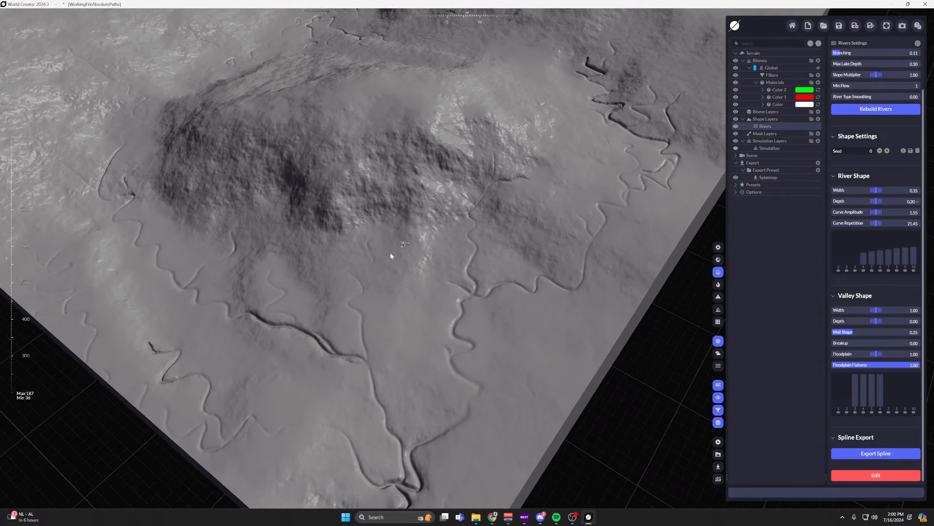
{"action": "scroll", "coordinate": [390, 253], "scroll_direction": "down", "scroll_amount": 2}
{"action": "middle_click_drag", "start_coordinate": [361, 256], "coordinate": [380, 222]}
{"action": "scroll", "coordinate": [386, 230], "scroll_direction": "up", "scroll_amount": 4}
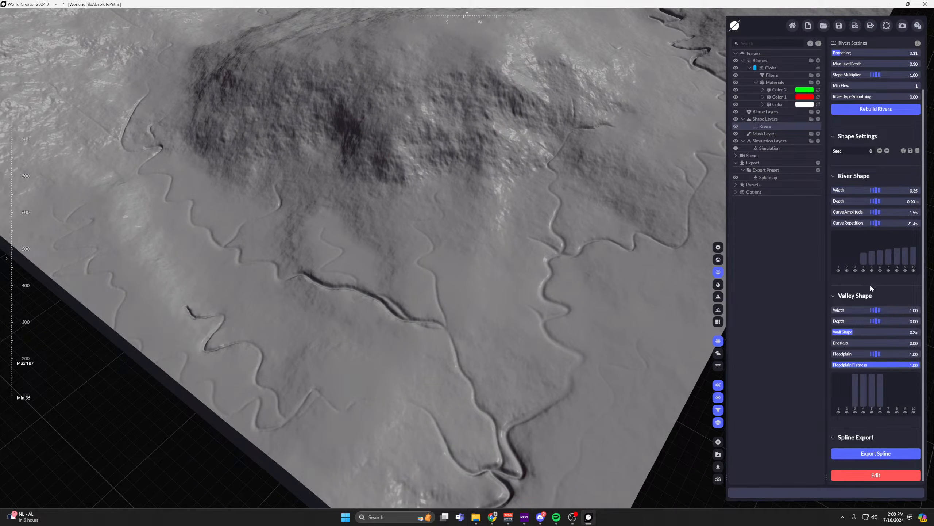
Show the terrain with its material colors and hide the green Color 2 material to isolate the red river mask.
{"action": "middle_click_drag", "start_coordinate": [662, 313], "coordinate": [668, 217]}
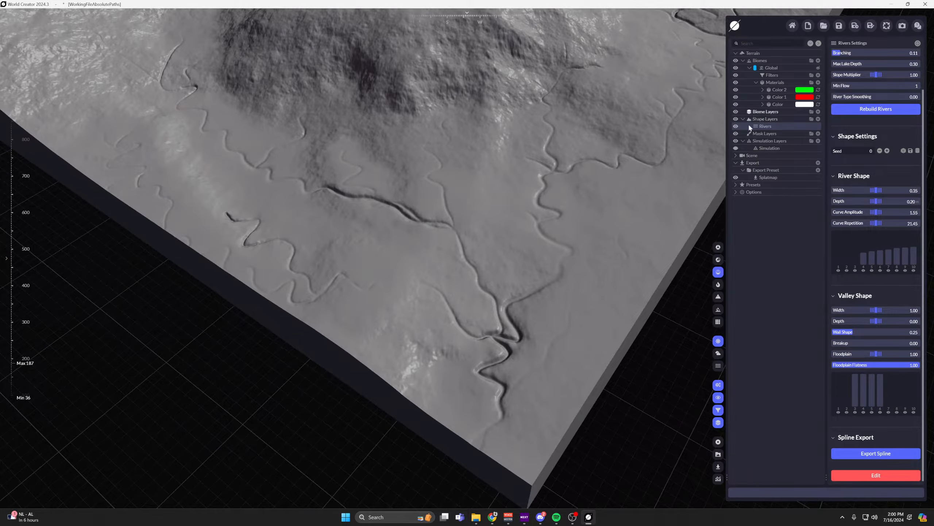
{"action": "left_click", "coordinate": [719, 260]}
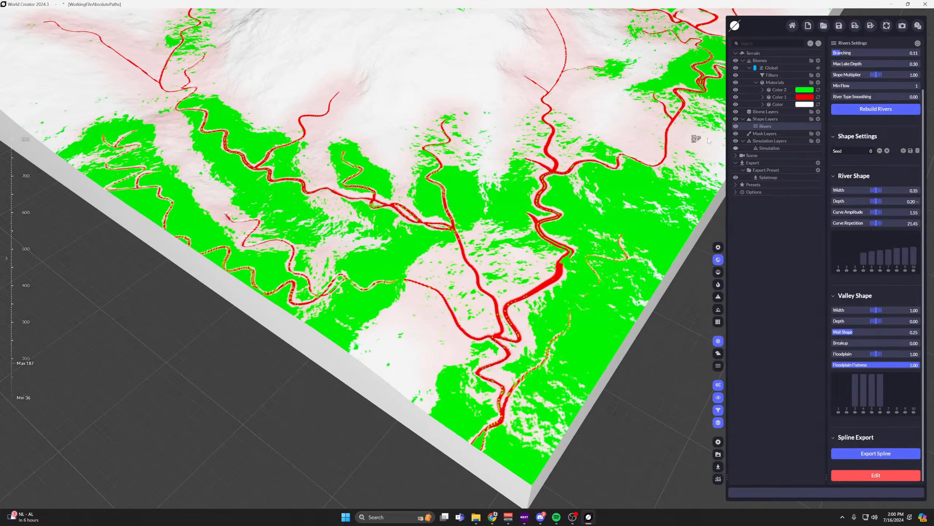
{"action": "left_click", "coordinate": [736, 89]}
{"action": "middle_click_drag", "start_coordinate": [656, 109], "coordinate": [527, 207]}
{"action": "right_click_drag", "start_coordinate": [527, 207], "coordinate": [494, 190]}
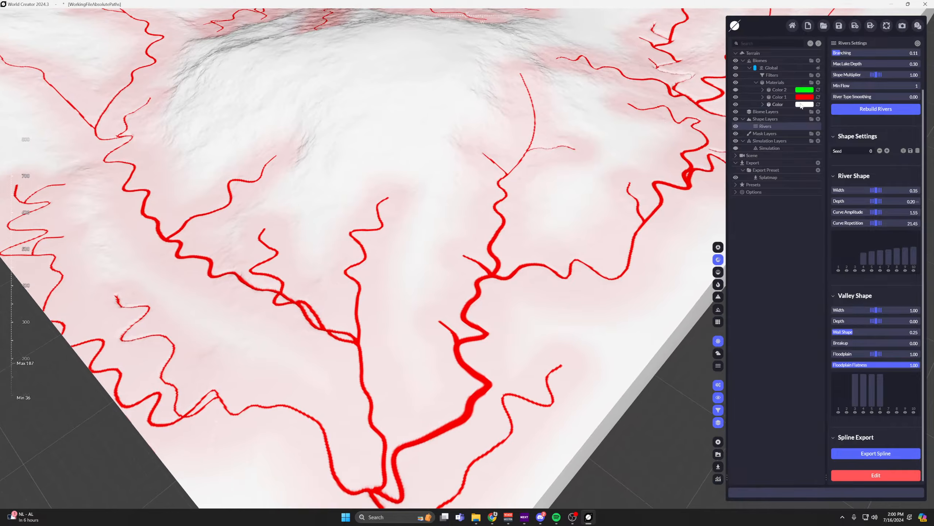
Change the base Color material's tint from white to black, #000000, and reselect the Rivers shape layer.
{"action": "left_click", "coordinate": [803, 105]}
{"action": "left_click", "coordinate": [889, 79]}
{"action": "left_click", "coordinate": [839, 119]}
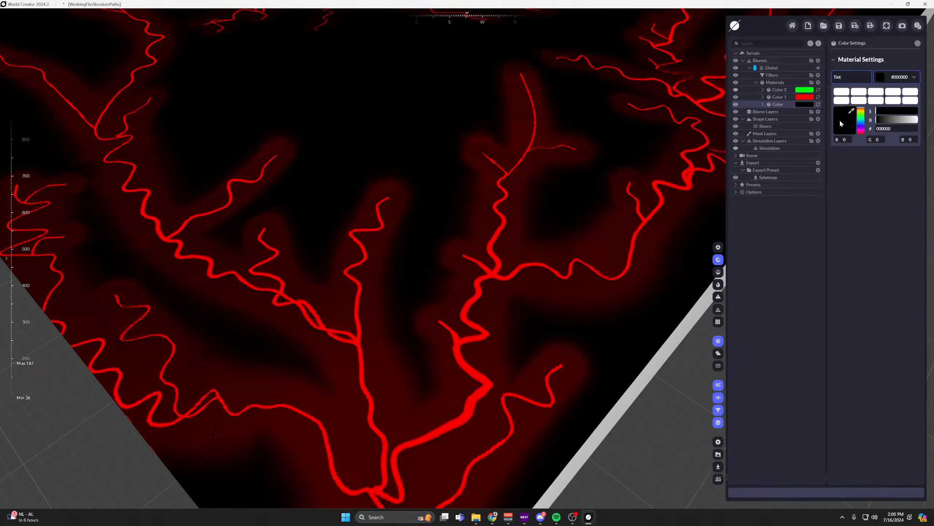
{"action": "left_click", "coordinate": [768, 208]}
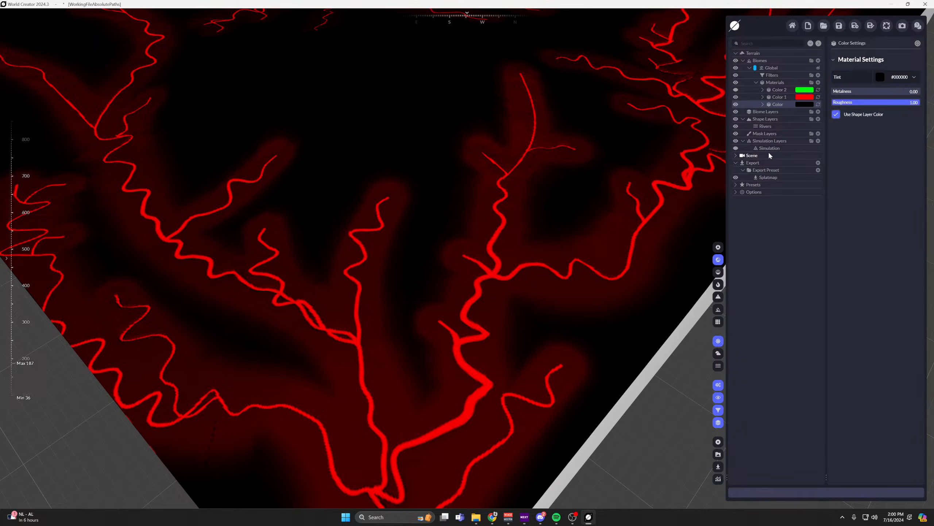
{"action": "left_click", "coordinate": [765, 126]}
Examine the red river lines and the darker valley areas around them across the whole terrain.
{"action": "scroll", "coordinate": [512, 250], "scroll_direction": "up", "scroll_amount": 5}
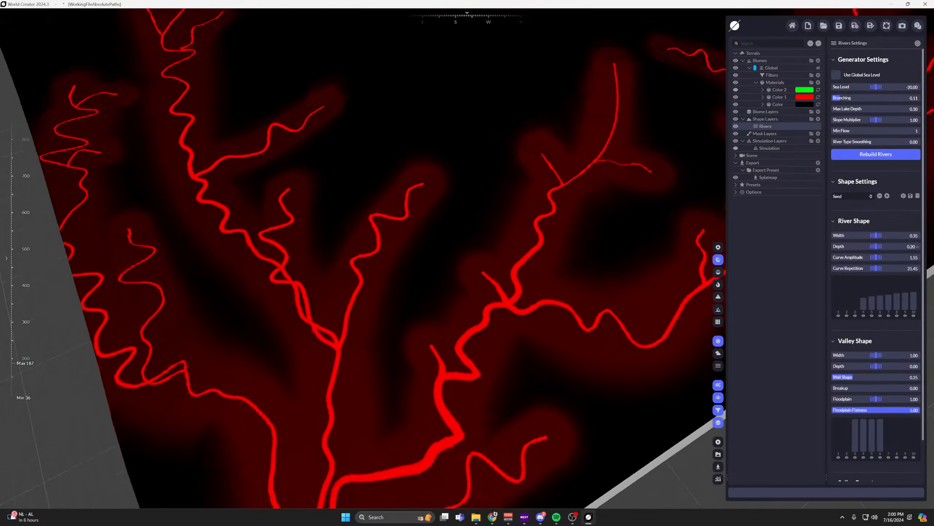
{"action": "scroll", "coordinate": [456, 239], "scroll_direction": "up", "scroll_amount": 4}
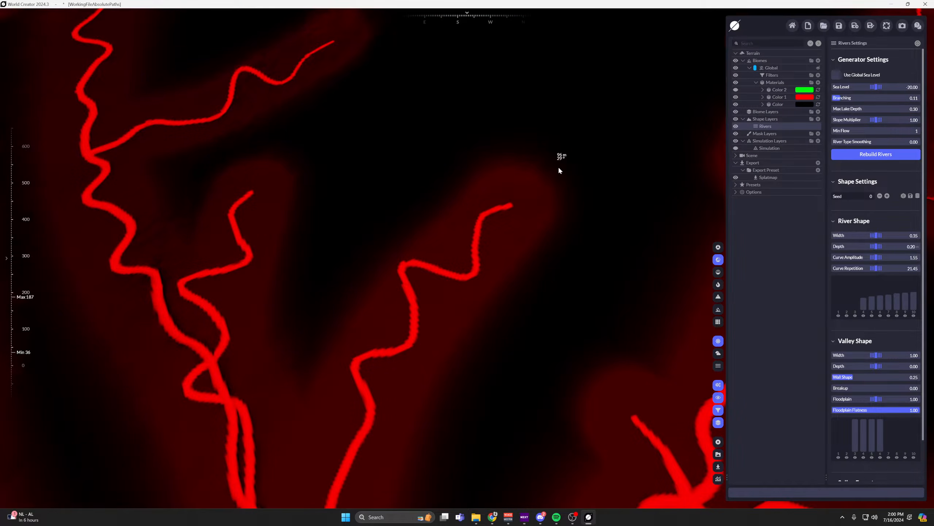
{"action": "middle_click_drag", "start_coordinate": [467, 324], "coordinate": [570, 302]}
{"action": "scroll", "coordinate": [301, 204], "scroll_direction": "down", "scroll_amount": 3}
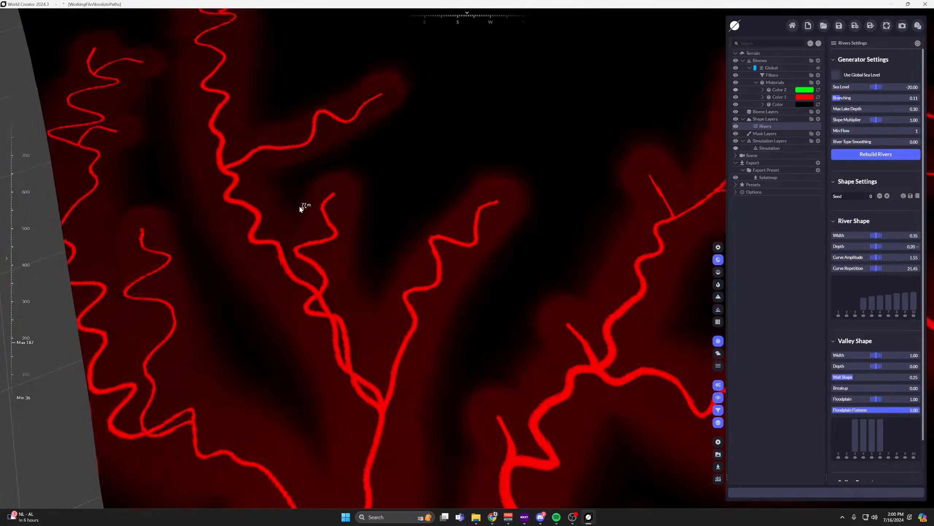
{"action": "middle_click_drag", "start_coordinate": [300, 206], "coordinate": [402, 289]}
{"action": "scroll", "coordinate": [380, 214], "scroll_direction": "down", "scroll_amount": 4}
{"action": "middle_click_drag", "start_coordinate": [381, 215], "coordinate": [456, 420]}
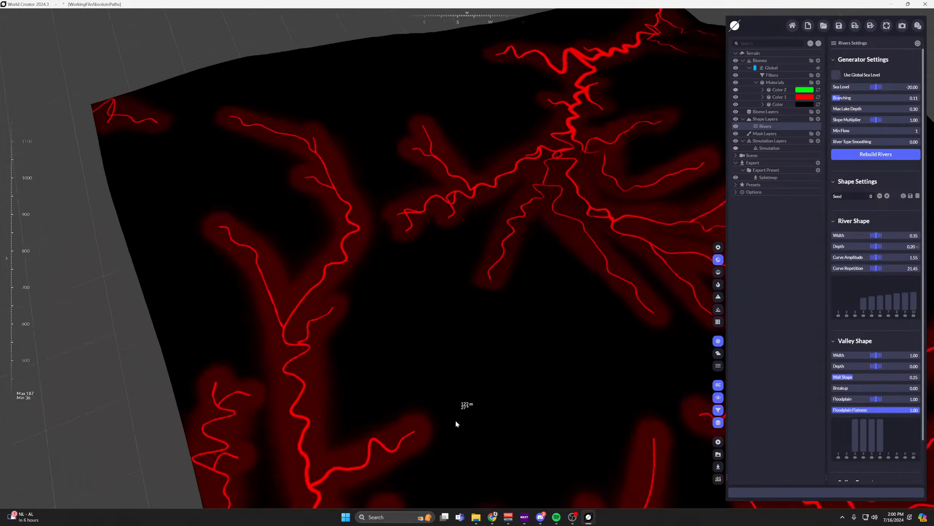
{"action": "scroll", "coordinate": [456, 416], "scroll_direction": "down", "scroll_amount": 3}
{"action": "middle_click_drag", "start_coordinate": [477, 329], "coordinate": [515, 33]}
{"action": "scroll", "coordinate": [460, 255], "scroll_direction": "up", "scroll_amount": 8}
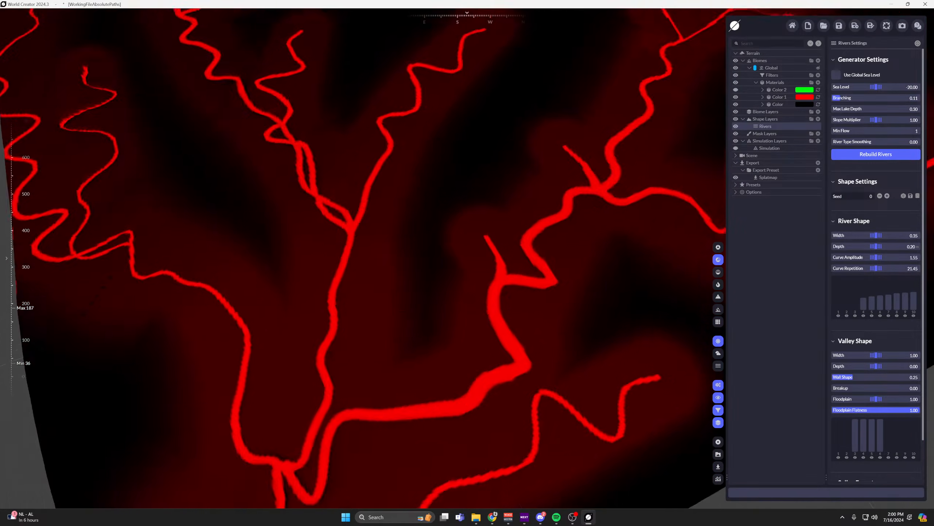
{"action": "right_click_drag", "start_coordinate": [463, 255], "coordinate": [375, 396]}
{"action": "middle_click_drag", "start_coordinate": [375, 396], "coordinate": [476, 226]}
{"action": "scroll", "coordinate": [477, 228], "scroll_direction": "up", "scroll_amount": 2}
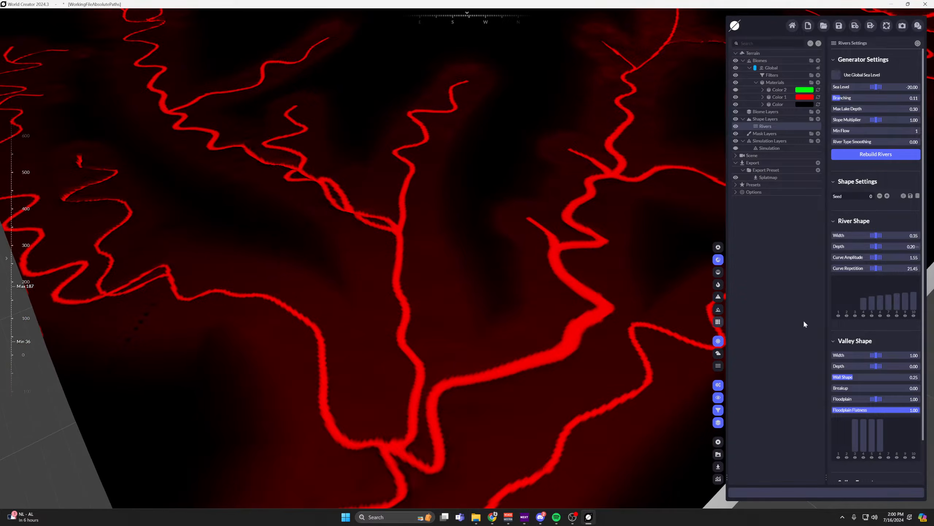
Try out the valley shape's Width, first widening the valleys and finally lowering it to 0.00.
{"action": "scroll", "coordinate": [877, 321], "scroll_direction": "down", "scroll_amount": 2}
{"action": "left_click_drag", "start_coordinate": [876, 310], "coordinate": [908, 310]}
{"action": "scroll", "coordinate": [574, 224], "scroll_direction": "down", "scroll_amount": 4}
{"action": "middle_click_drag", "start_coordinate": [572, 224], "coordinate": [516, 313]}
{"action": "left_click_drag", "start_coordinate": [875, 310], "coordinate": [820, 310]}
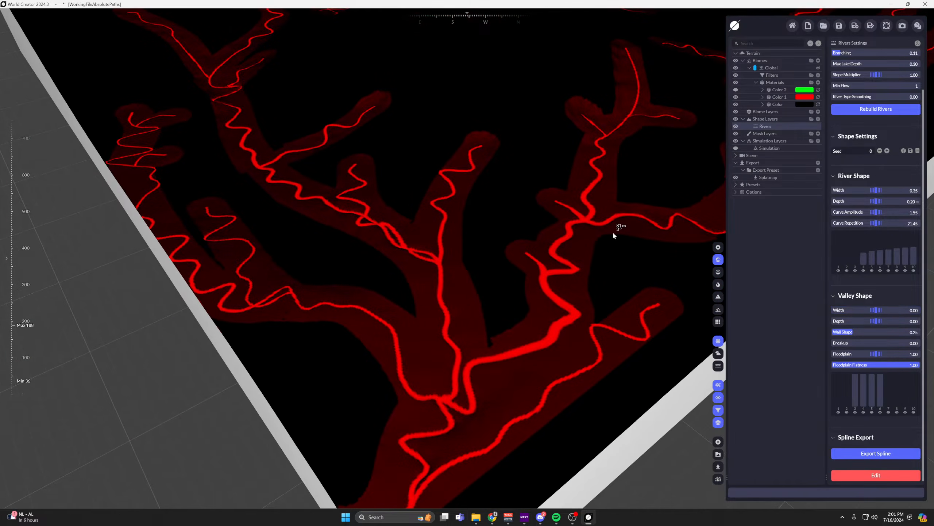
Set the valley's Width to 1.50, Wall Shape to 0.91 and Breakup to 1.00, comparing the plain terrain with the colored mask.
{"action": "mouse_move", "coordinate": [875, 332]}
{"action": "left_mouse_down"}
{"action": "mouse_move", "coordinate": [854, 332]}
{"action": "mouse_move", "coordinate": [888, 331]}
{"action": "mouse_move", "coordinate": [892, 310]}
{"action": "mouse_move", "coordinate": [872, 332]}
{"action": "mouse_move", "coordinate": [832, 332]}
{"action": "mouse_move", "coordinate": [920, 332]}
{"action": "mouse_move", "coordinate": [832, 332]}
{"action": "mouse_move", "coordinate": [914, 332]}
{"action": "mouse_move", "coordinate": [857, 332]}
{"action": "mouse_move", "coordinate": [912, 331]}
{"action": "mouse_move", "coordinate": [901, 343]}
{"action": "mouse_move", "coordinate": [919, 343]}
{"action": "left_mouse_up"}
{"action": "left_click", "coordinate": [718, 272]}
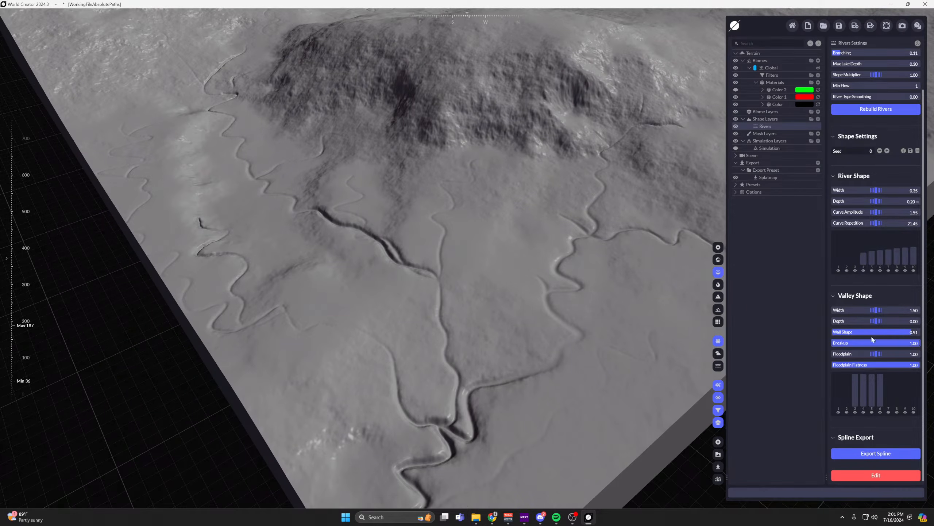
{"action": "left_click", "coordinate": [718, 260]}
{"action": "scroll", "coordinate": [395, 314], "scroll_direction": "up", "scroll_amount": 3}
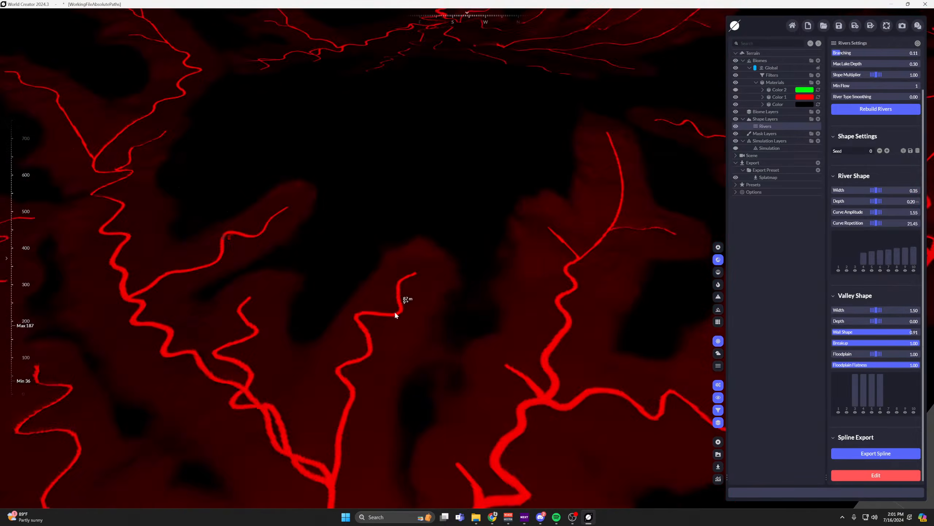
{"action": "scroll", "coordinate": [489, 348], "scroll_direction": "up", "scroll_amount": 3}
{"action": "middle_click_drag", "start_coordinate": [515, 218], "coordinate": [520, 164]}
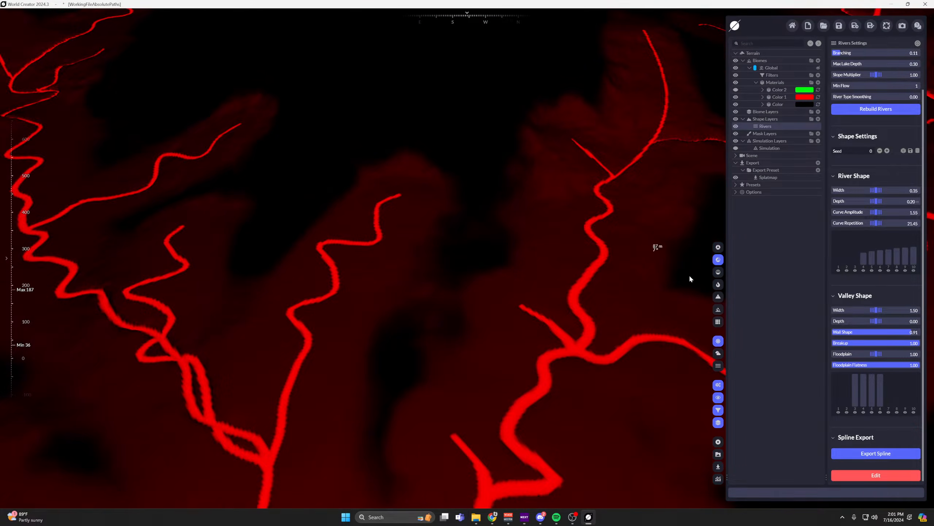
Set the valley's Wall Shape to 1.00 and keep its Breakup at 1.00, checking the valley areas on the colored mask.
{"action": "left_click_drag", "start_coordinate": [878, 343], "coordinate": [920, 343]}
{"action": "middle_click_drag", "start_coordinate": [572, 288], "coordinate": [605, 200]}
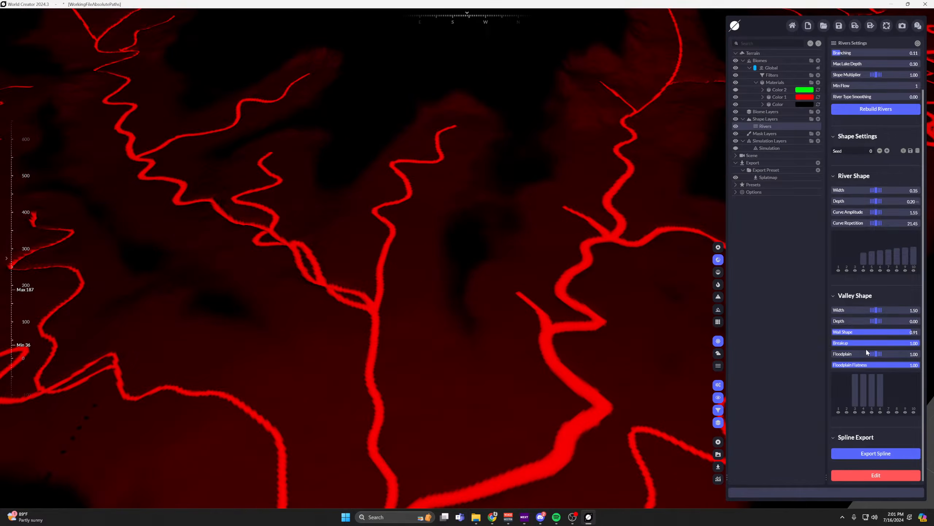
{"action": "left_click_drag", "start_coordinate": [876, 332], "coordinate": [920, 332]}
{"action": "scroll", "coordinate": [536, 136], "scroll_direction": "down", "scroll_amount": 5}
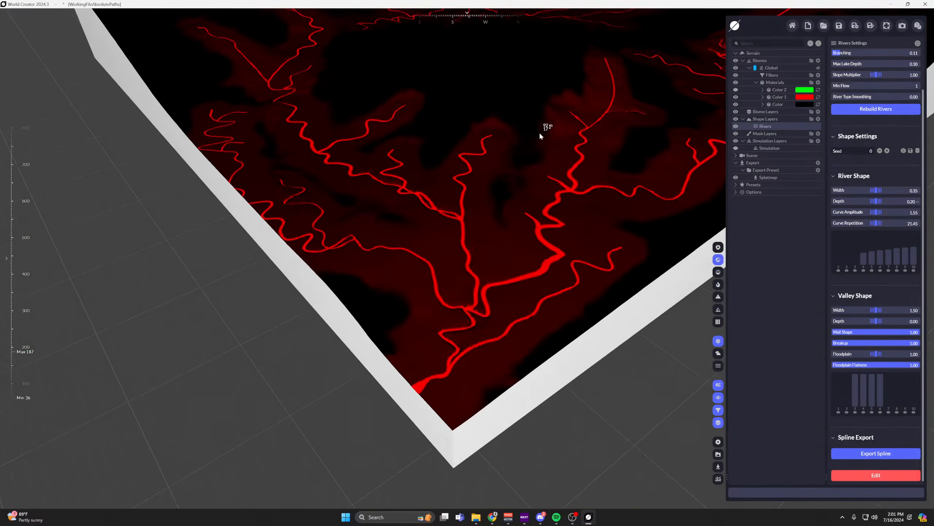
Show the terrain in the matcap render and try a valley Floodplain of 25.60, finally lowering it to 1.65.
{"action": "left_click", "coordinate": [721, 271]}
{"action": "scroll", "coordinate": [536, 161], "scroll_direction": "up", "scroll_amount": 5}
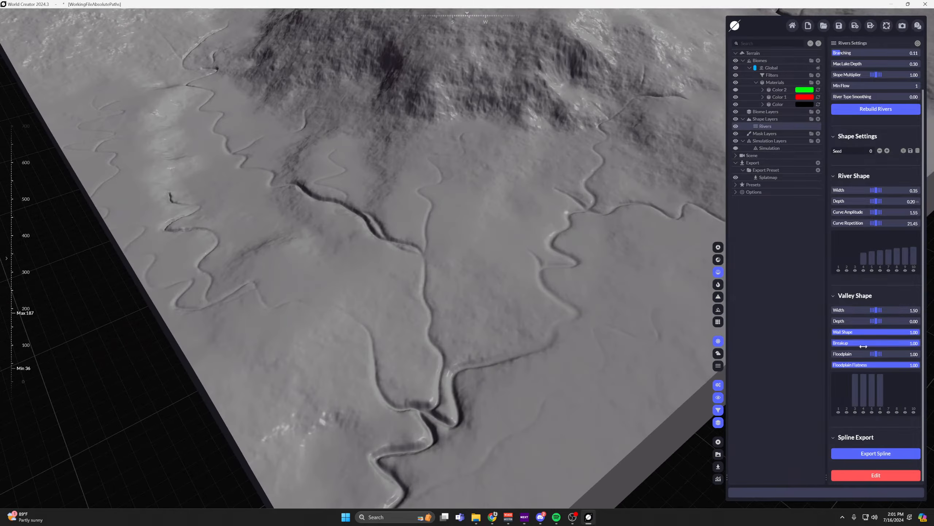
{"action": "left_click_drag", "start_coordinate": [878, 353], "coordinate": [919, 354]}
{"action": "scroll", "coordinate": [516, 205], "scroll_direction": "down", "scroll_amount": 5}
{"action": "middle_click_drag", "start_coordinate": [516, 204], "coordinate": [461, 227]}
{"action": "scroll", "coordinate": [461, 228], "scroll_direction": "up", "scroll_amount": 5}
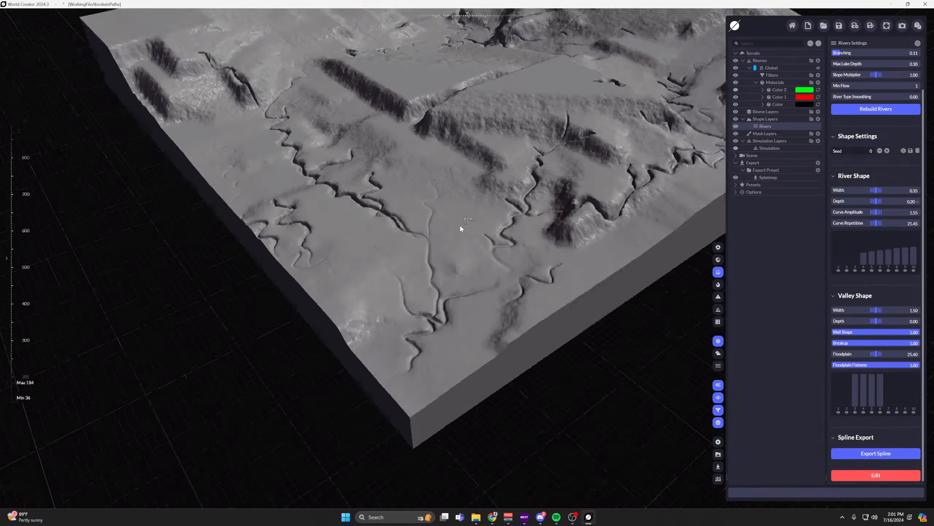
{"action": "left_click_drag", "start_coordinate": [884, 353], "coordinate": [870, 354]}
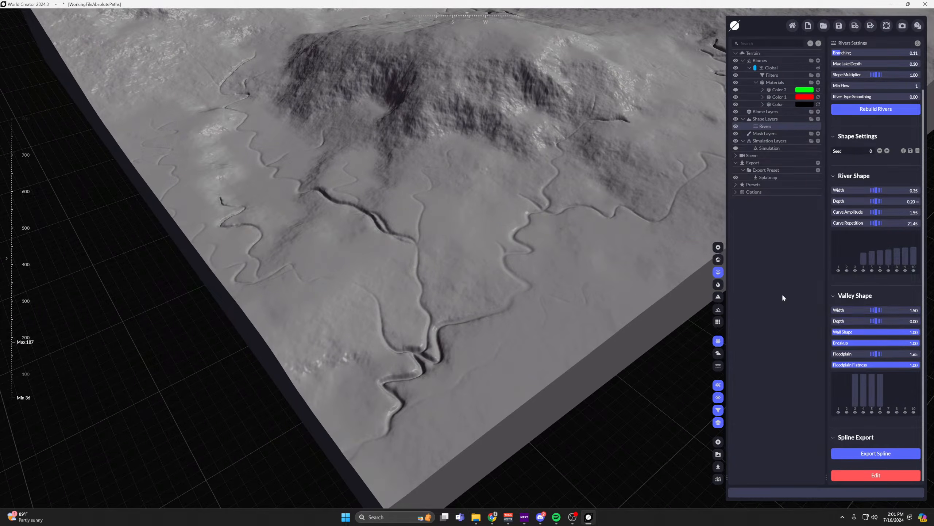
Display the colored mask and set the valley's Floodplain to 0.75 and Floodplain Flatness to 0.00.
{"action": "left_click", "coordinate": [717, 260]}
{"action": "middle_click_drag", "start_coordinate": [516, 160], "coordinate": [565, 216]}
{"action": "mouse_move", "coordinate": [876, 354]}
{"action": "left_mouse_down"}
{"action": "mouse_move", "coordinate": [888, 353]}
{"action": "mouse_move", "coordinate": [868, 354]}
{"action": "left_mouse_up"}
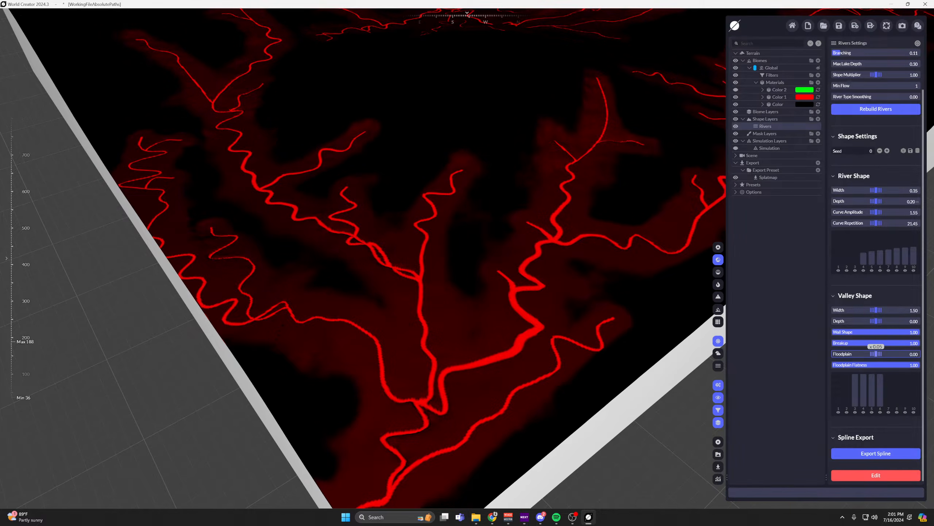
{"action": "left_click_drag", "start_coordinate": [875, 354], "coordinate": [878, 353]}
{"action": "middle_click_drag", "start_coordinate": [602, 271], "coordinate": [542, 268]}
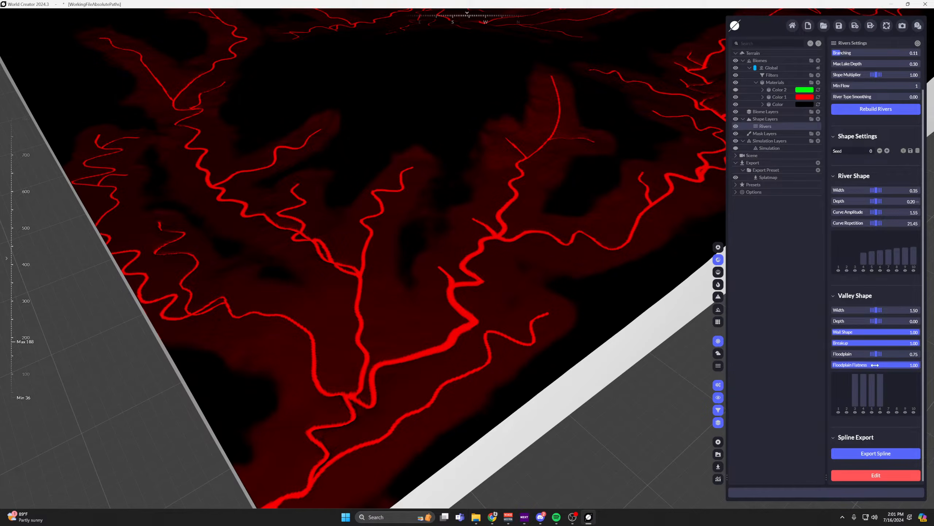
{"action": "left_click_drag", "start_coordinate": [883, 367], "coordinate": [876, 367]}
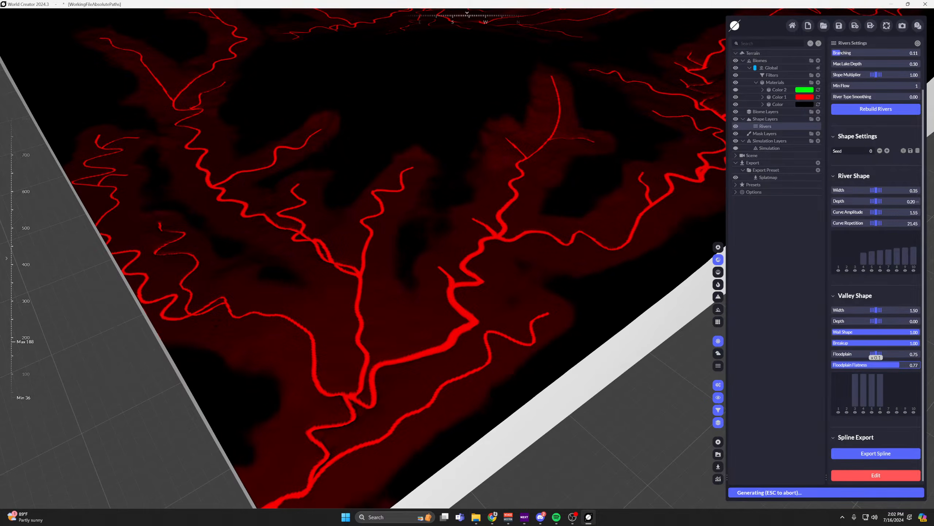
Switch to the matcap render and set the valley's Width to 3.50, inspecting the terrain around the rivers.
{"action": "left_click", "coordinate": [718, 271]}
{"action": "left_click_drag", "start_coordinate": [876, 312], "coordinate": [887, 312]}
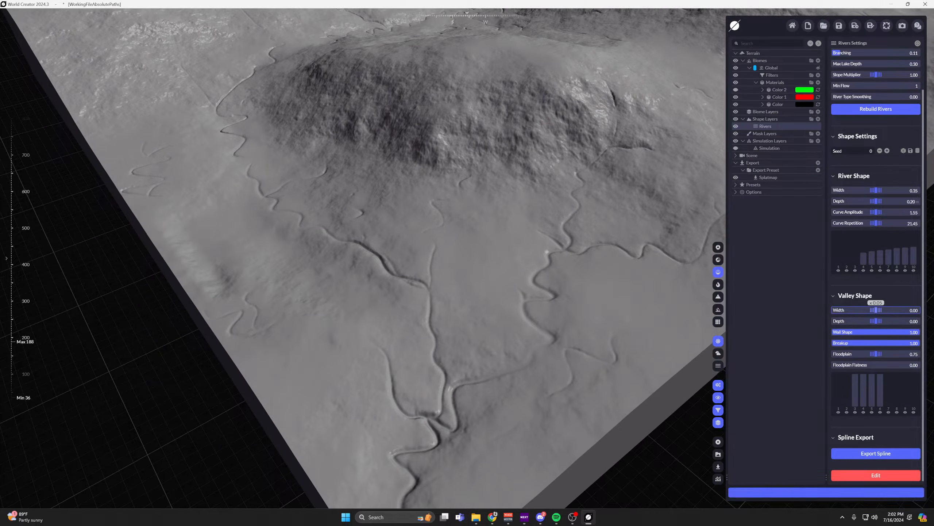
{"action": "scroll", "coordinate": [521, 239], "scroll_direction": "down", "scroll_amount": 5}
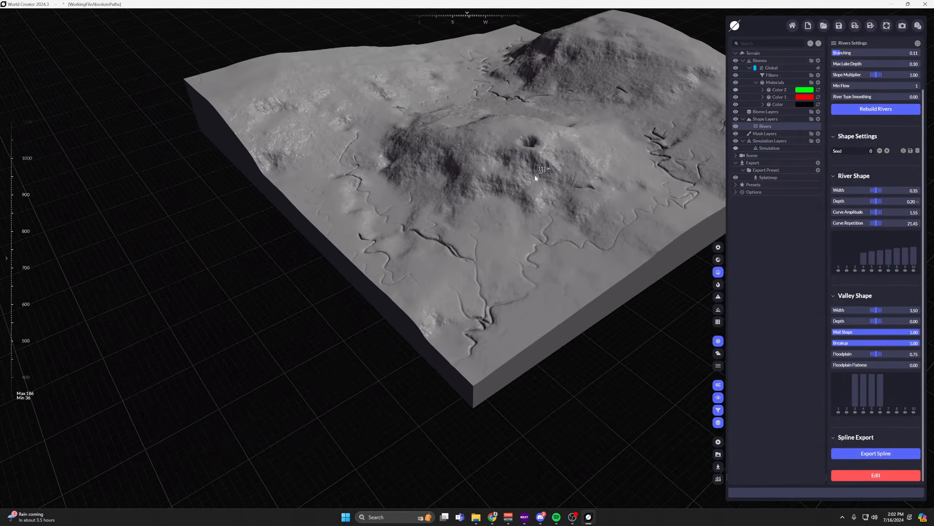
{"action": "middle_click_drag", "start_coordinate": [534, 174], "coordinate": [512, 255]}
{"action": "scroll", "coordinate": [512, 255], "scroll_direction": "up", "scroll_amount": 4}
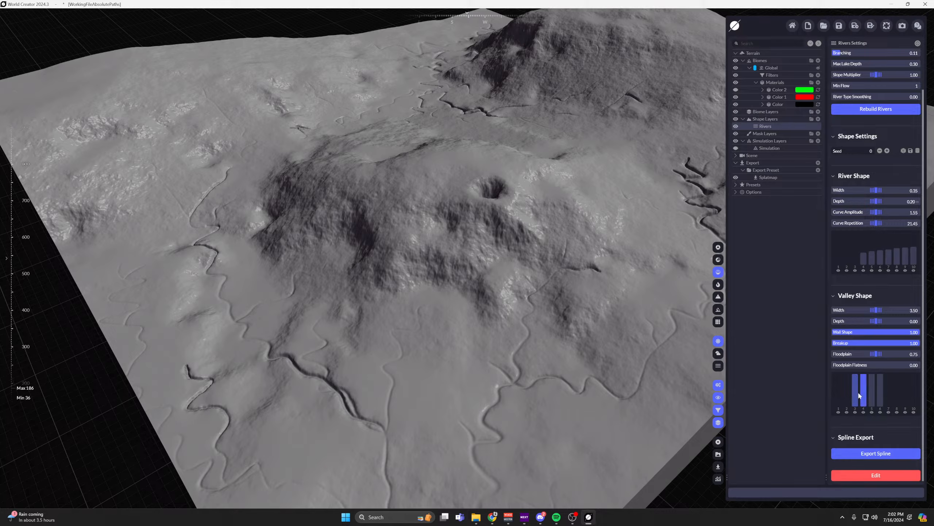
Lower the Valley Shape graph's bars for river types 3 to 6 to zero and review the whole terrain.
{"action": "left_click_drag", "start_coordinate": [855, 404], "coordinate": [880, 409]}
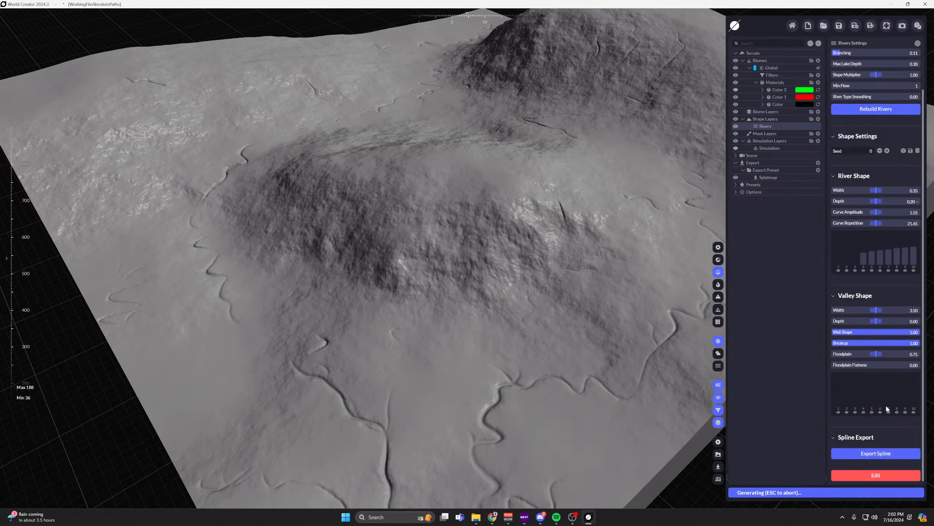
{"action": "scroll", "coordinate": [557, 312], "scroll_direction": "down", "scroll_amount": 3}
{"action": "scroll", "coordinate": [878, 337], "scroll_direction": "up", "scroll_amount": 1}
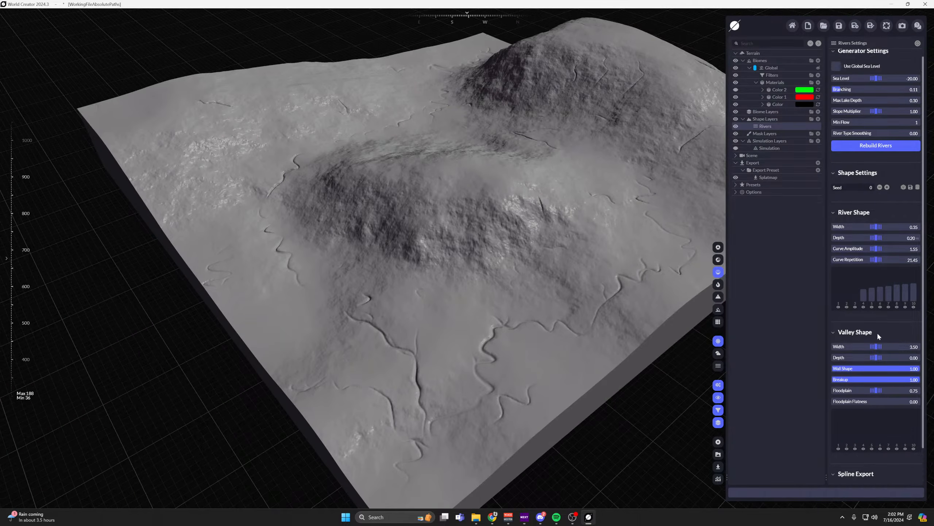
{"action": "scroll", "coordinate": [878, 336], "scroll_direction": "down", "scroll_amount": 1}
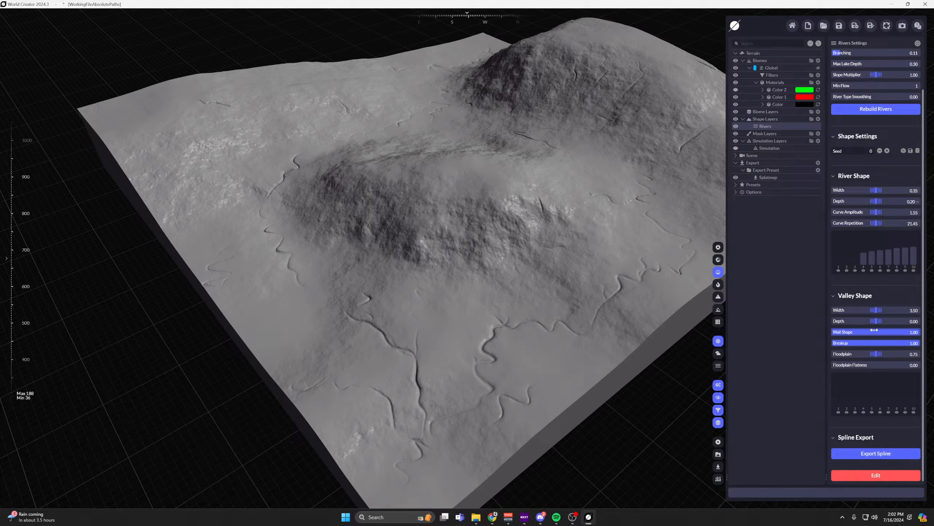
Set the Valley Shape width of the Rivers layer to 0.40.
{"action": "left_click_drag", "start_coordinate": [874, 311], "coordinate": [489, 312]}
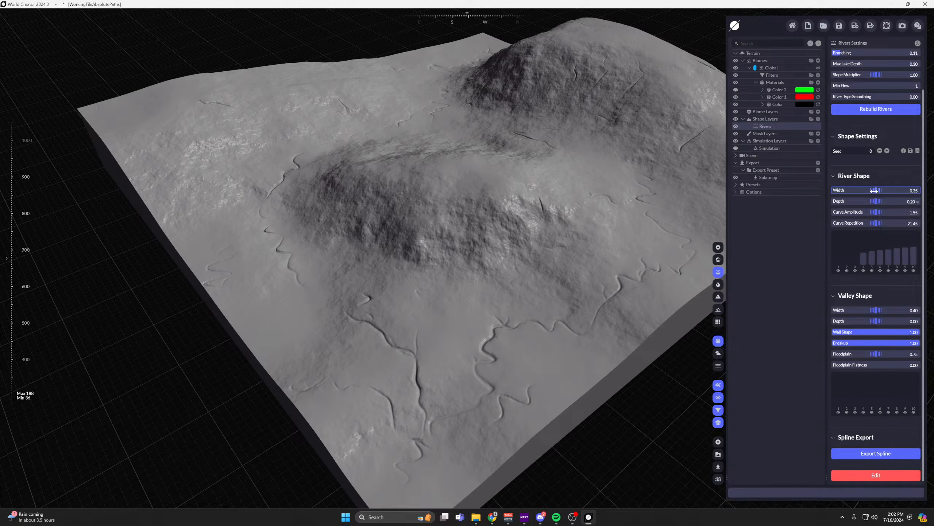
{"action": "right_click_drag", "start_coordinate": [518, 207], "coordinate": [652, 137]}
{"action": "scroll", "coordinate": [501, 205], "scroll_direction": "up", "scroll_amount": 5}
{"action": "right_click_drag", "start_coordinate": [501, 204], "coordinate": [493, 253]}
Start editing the rivers and clear all existing springs from the terrain.
{"action": "left_click", "coordinate": [874, 476]}
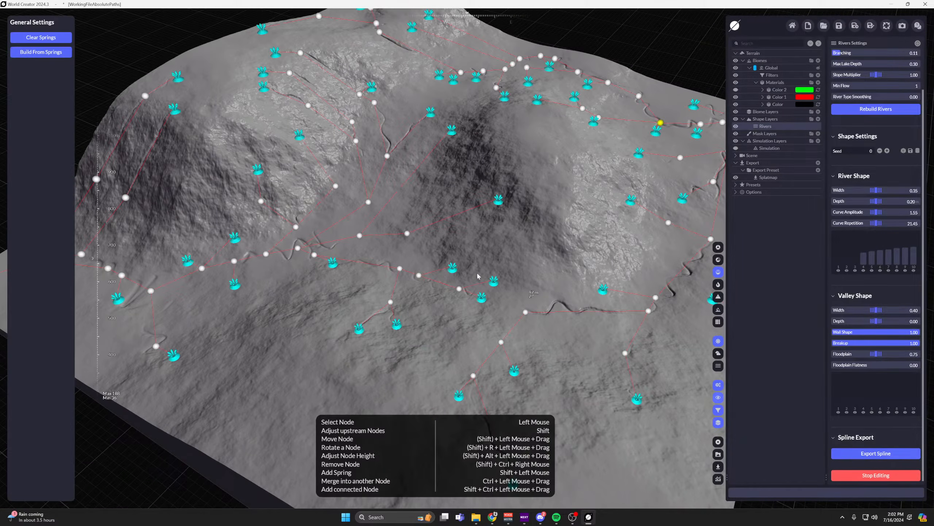
{"action": "scroll", "coordinate": [447, 211], "scroll_direction": "down", "scroll_amount": 3}
{"action": "scroll", "coordinate": [446, 212], "scroll_direction": "up", "scroll_amount": 2}
{"action": "left_click", "coordinate": [51, 39]}
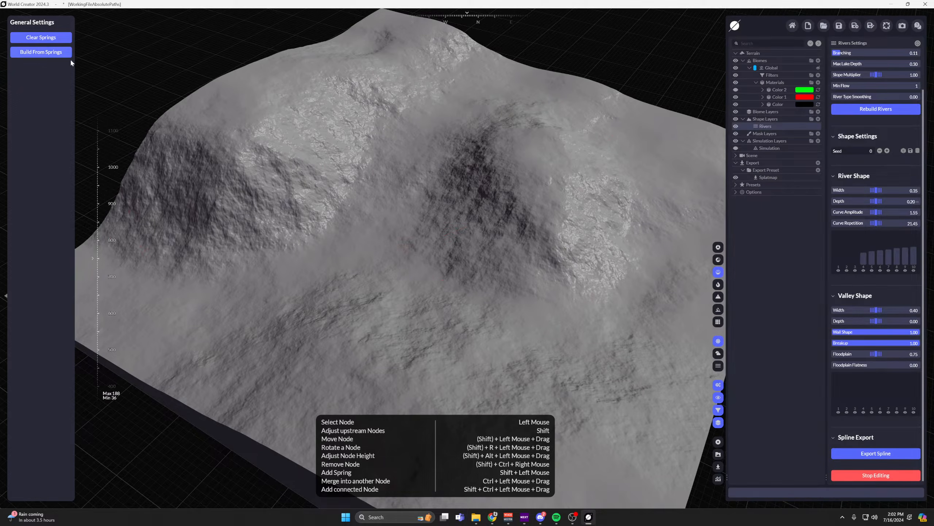
Add a spring high on the mountain's slope and generate a stream from it.
{"action": "middle_click_drag", "start_coordinate": [329, 141], "coordinate": [391, 161]}
{"action": "left_click", "coordinate": [320, 137], "text": "shift"}
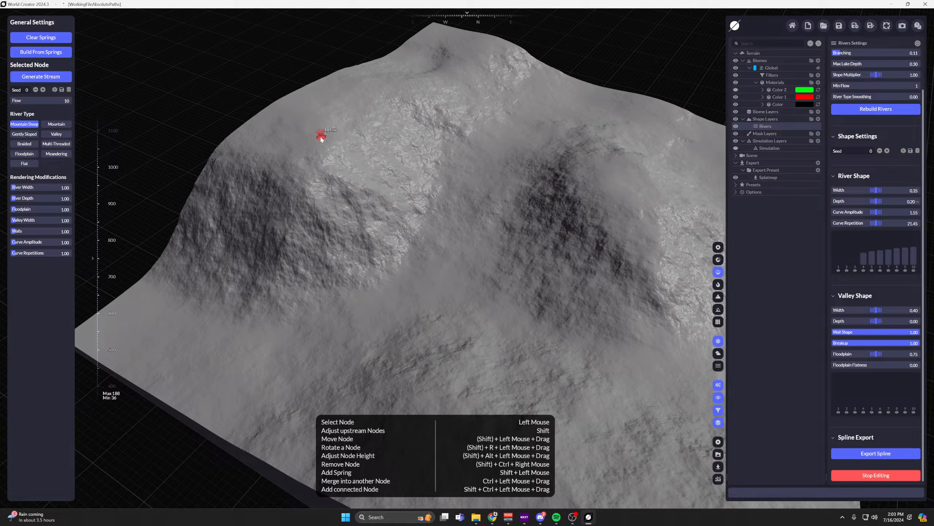
{"action": "left_click", "coordinate": [41, 76]}
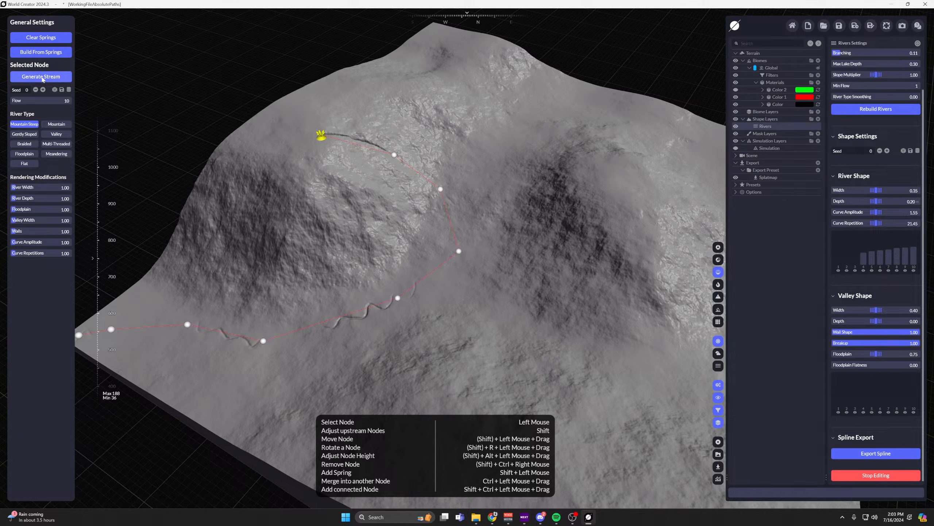
Examine the settings of the individual nodes along the new stream.
{"action": "middle_click_drag", "start_coordinate": [395, 195], "coordinate": [506, 189]}
{"action": "scroll", "coordinate": [474, 193], "scroll_direction": "up", "scroll_amount": 2}
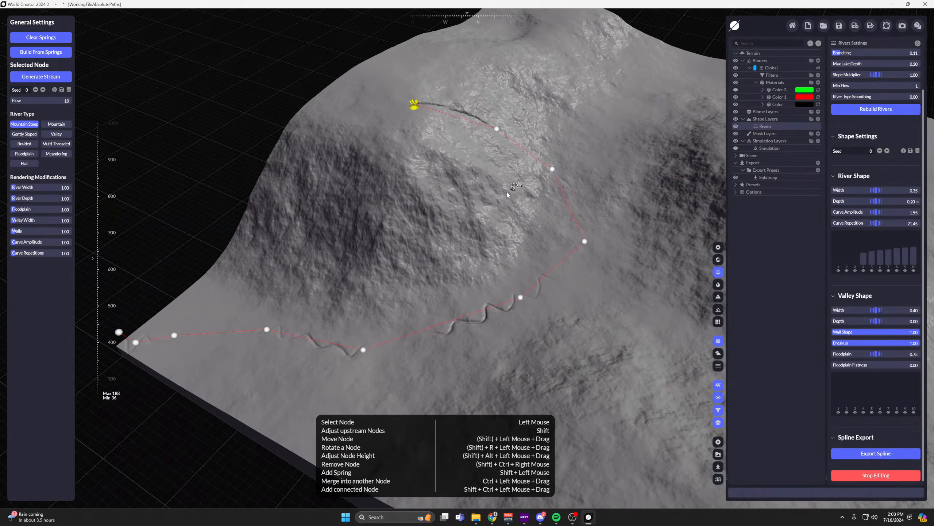
{"action": "middle_click_drag", "start_coordinate": [610, 216], "coordinate": [534, 266]}
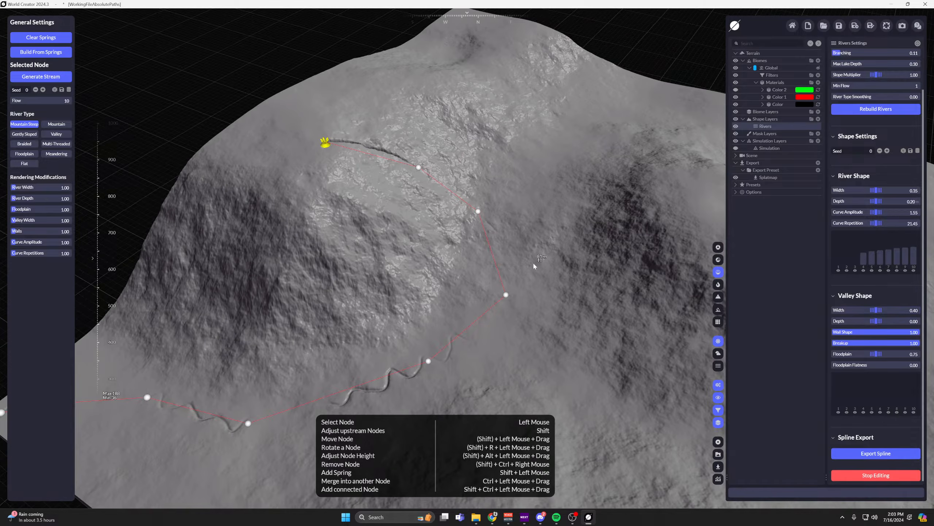
{"action": "left_click", "coordinate": [477, 213]}
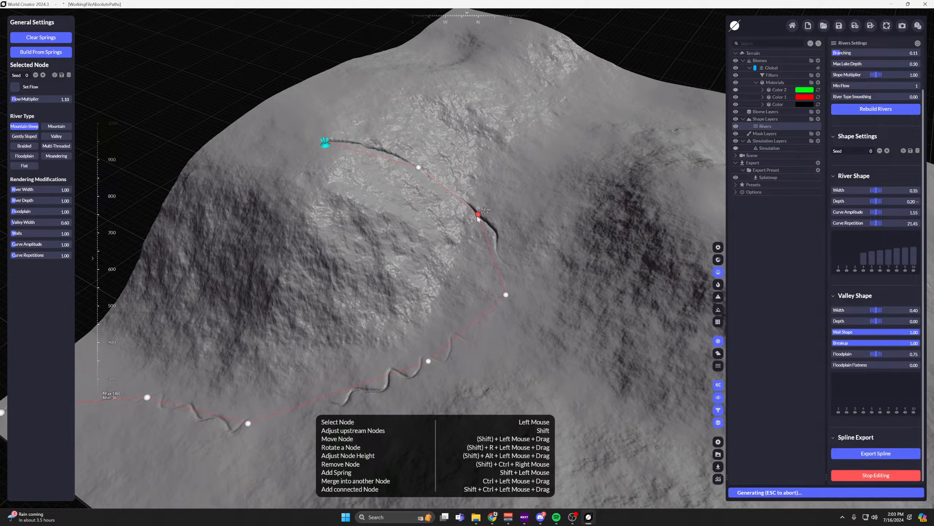
{"action": "left_click", "coordinate": [419, 168]}
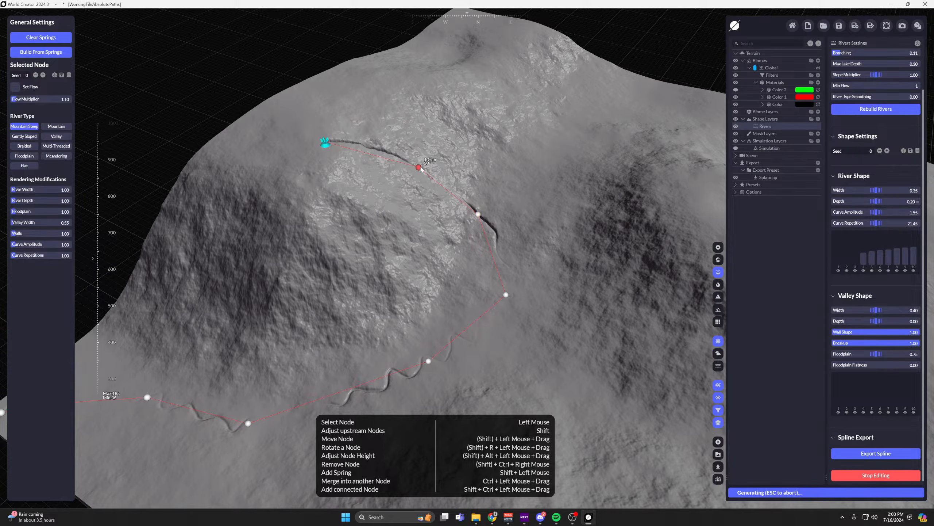
{"action": "left_click", "coordinate": [507, 294]}
{"action": "middle_click_drag", "start_coordinate": [520, 196], "coordinate": [510, 250]}
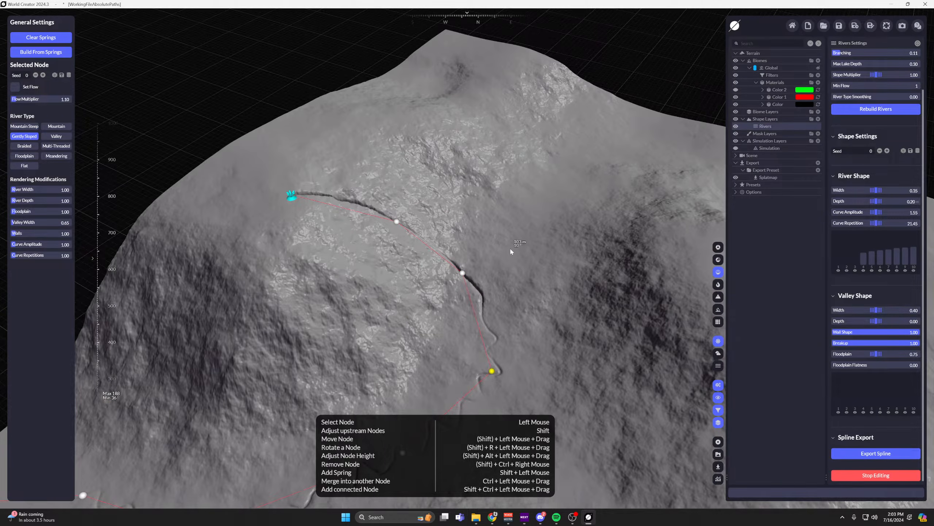
Move the spring directly uphill of the stream's first node and set its river type to Flat.
{"action": "left_click_drag", "start_coordinate": [297, 203], "coordinate": [403, 178]}
{"action": "scroll", "coordinate": [403, 179], "scroll_direction": "up", "scroll_amount": 5}
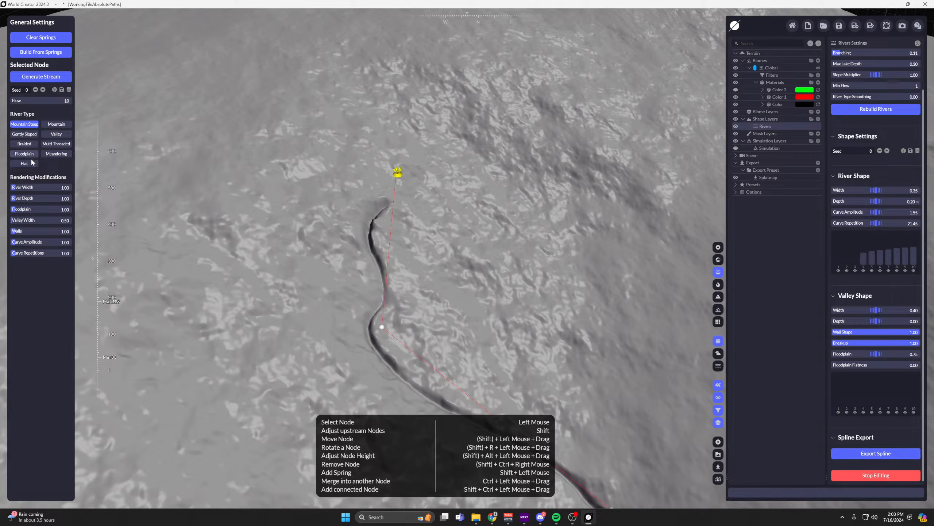
{"action": "left_click", "coordinate": [28, 135]}
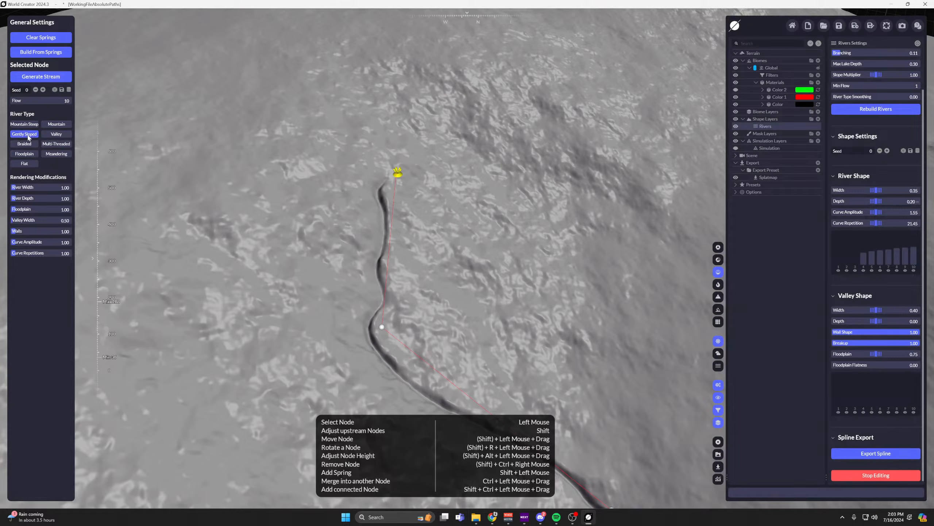
{"action": "left_click", "coordinate": [26, 164]}
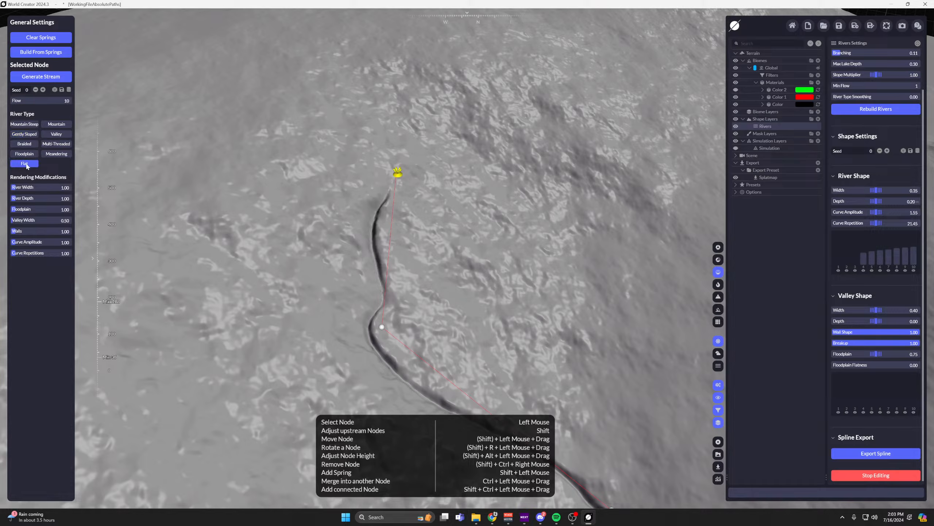
Set the spring's River Width to 10.00, River Depth to 4.21, Floodplain to 1.52 and Valley Width to 1.21.
{"action": "left_click_drag", "start_coordinate": [24, 186], "coordinate": [42, 187]}
{"action": "left_click", "coordinate": [397, 181]}
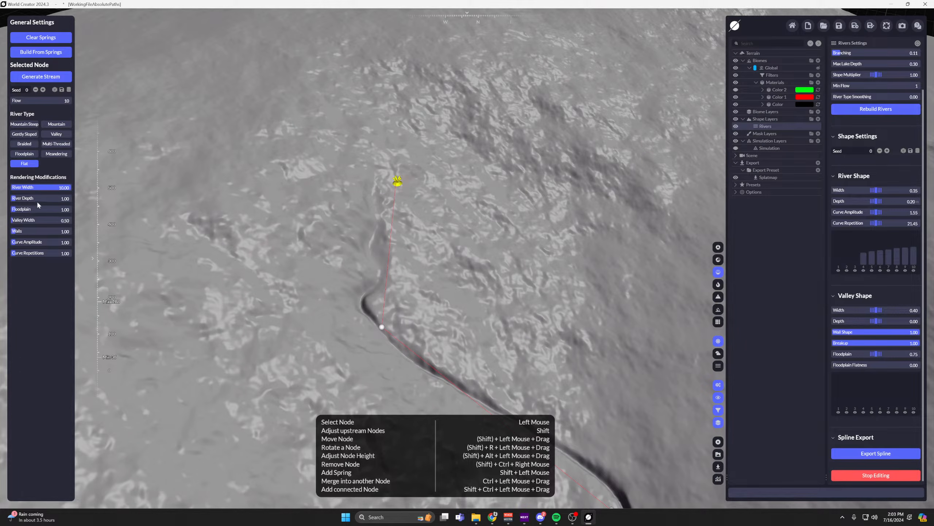
{"action": "left_click_drag", "start_coordinate": [33, 199], "coordinate": [51, 209]}
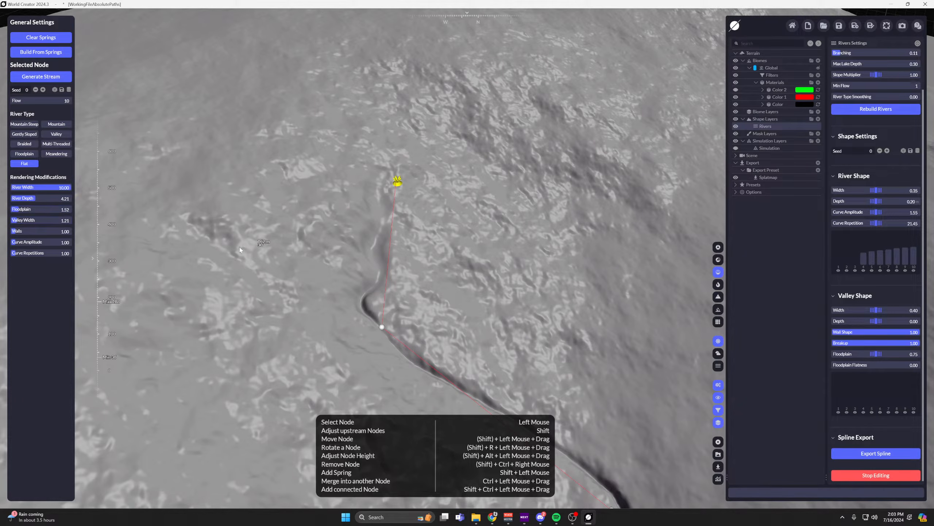
{"action": "middle_click_drag", "start_coordinate": [317, 228], "coordinate": [276, 172]}
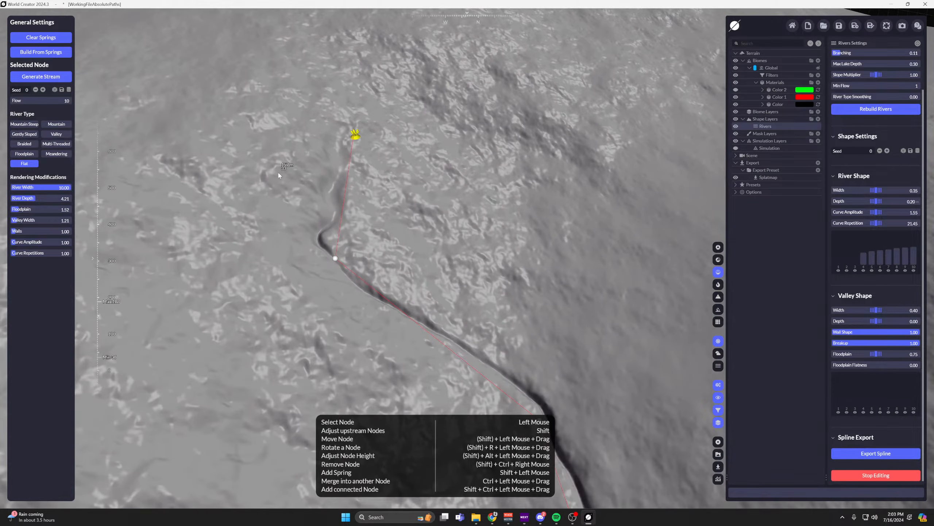
Set the first node below the spring to Curve Amplitude 1.18 and Curve Repetitions 5.37.
{"action": "left_click", "coordinate": [336, 258]}
{"action": "middle_click_drag", "start_coordinate": [351, 256], "coordinate": [342, 221]}
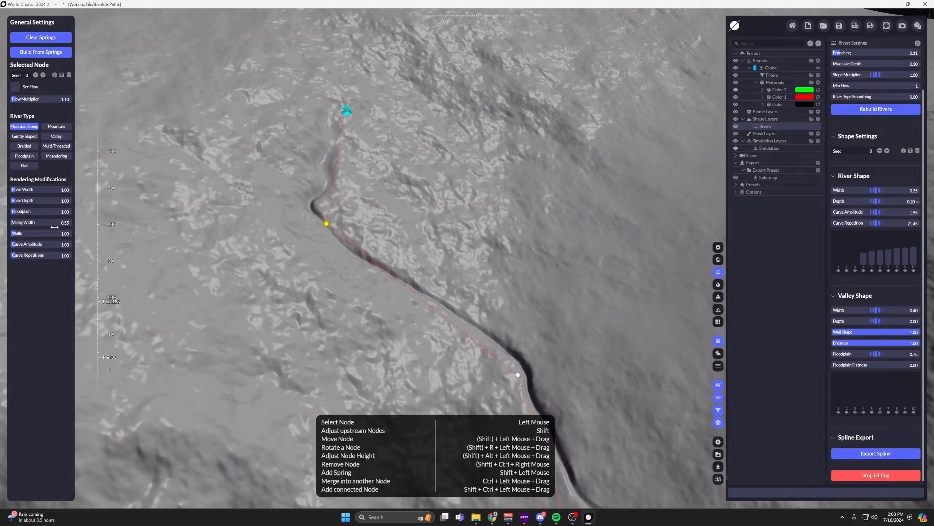
{"action": "left_click_drag", "start_coordinate": [29, 244], "coordinate": [51, 253]}
{"action": "scroll", "coordinate": [295, 284], "scroll_direction": "down", "scroll_amount": 2}
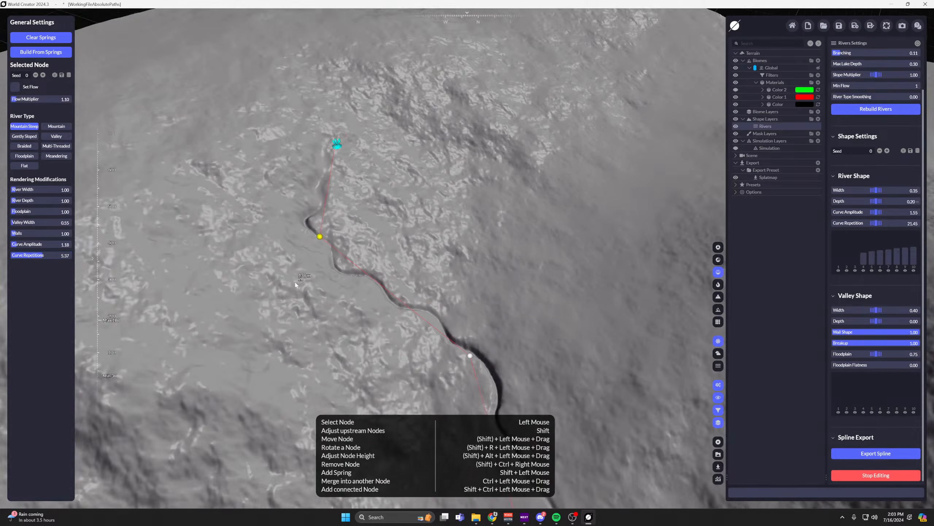
Set the Curve Repetitions of the first node below the spring to 1.14.
{"action": "middle_click_drag", "start_coordinate": [296, 285], "coordinate": [199, 157]}
{"action": "scroll", "coordinate": [367, 149], "scroll_direction": "down", "scroll_amount": 3}
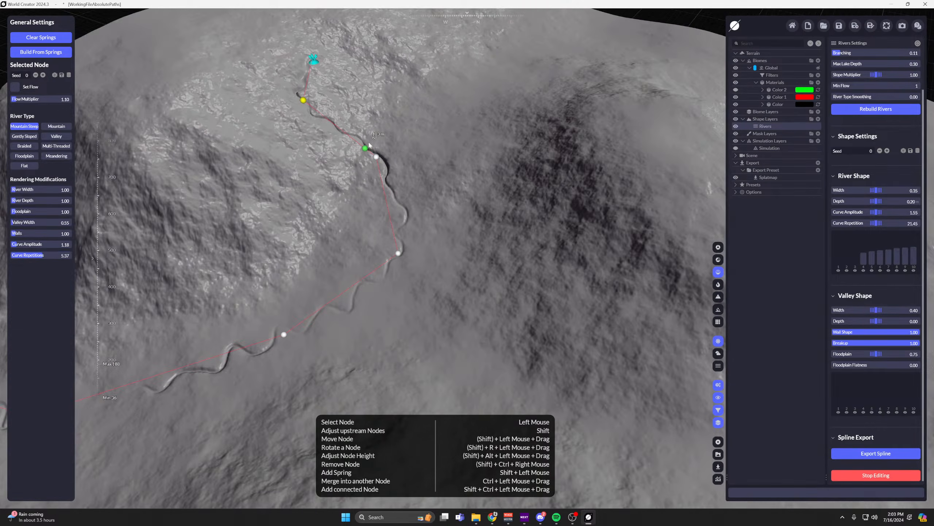
{"action": "right_click_drag", "start_coordinate": [367, 148], "coordinate": [490, 178]}
{"action": "middle_click_drag", "start_coordinate": [552, 122], "coordinate": [486, 177]}
{"action": "right_click_drag", "start_coordinate": [485, 175], "coordinate": [558, 179]}
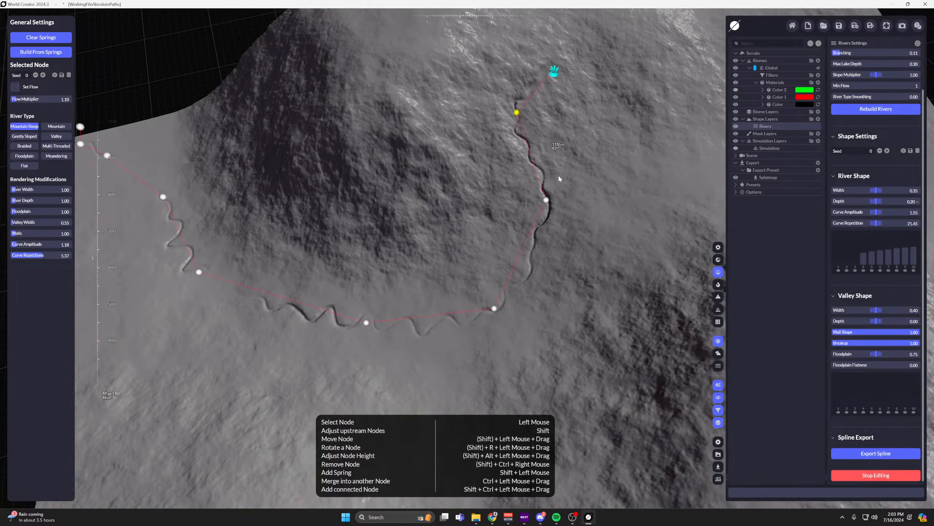
{"action": "mouse_move", "coordinate": [37, 255]}
{"action": "left_mouse_down"}
{"action": "mouse_move", "coordinate": [14, 255]}
{"action": "mouse_move", "coordinate": [50, 255]}
{"action": "left_mouse_up"}
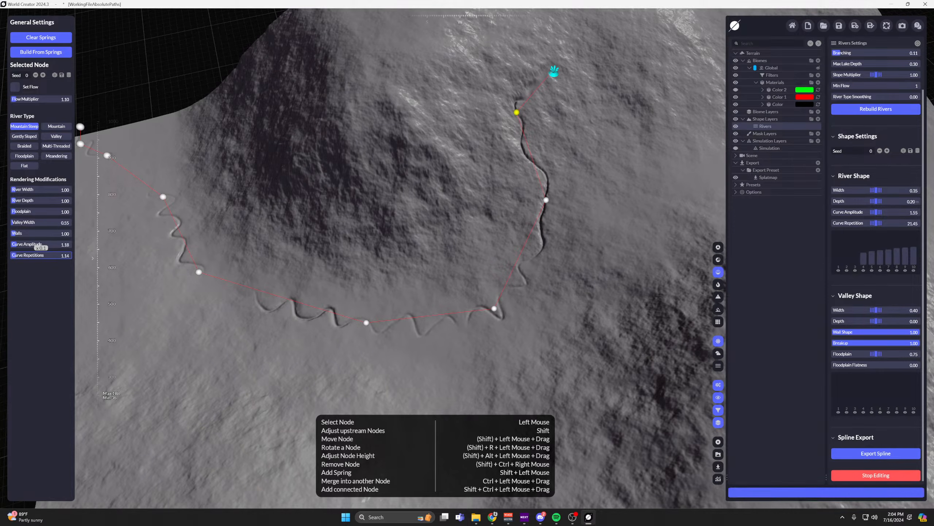
Examine the reshaped stream's course from the upper slope down into the valley.
{"action": "scroll", "coordinate": [512, 236], "scroll_direction": "up", "scroll_amount": 10}
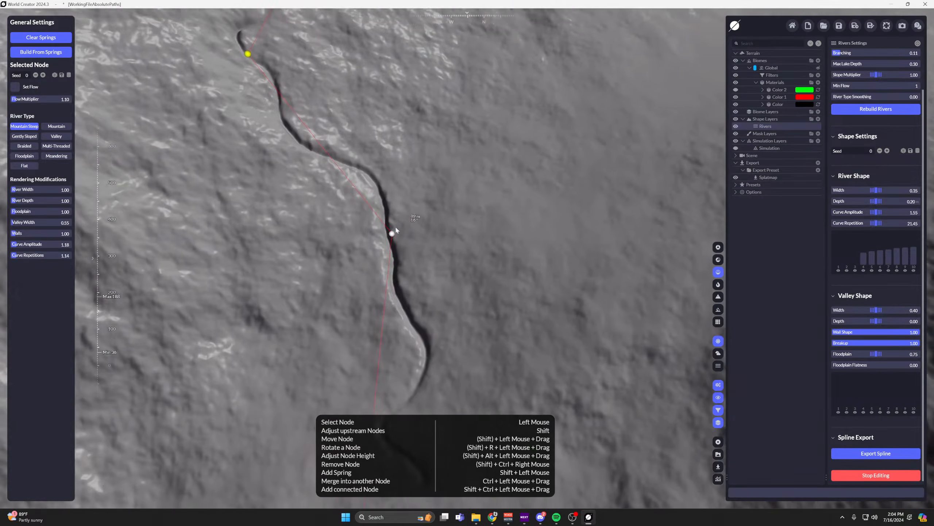
{"action": "middle_click_drag", "start_coordinate": [396, 231], "coordinate": [526, 55]}
{"action": "scroll", "coordinate": [486, 235], "scroll_direction": "down", "scroll_amount": 5}
{"action": "middle_click_drag", "start_coordinate": [495, 235], "coordinate": [455, 253]}
{"action": "scroll", "coordinate": [552, 191], "scroll_direction": "up", "scroll_amount": 4}
{"action": "right_click_drag", "start_coordinate": [454, 252], "coordinate": [496, 246]}
{"action": "scroll", "coordinate": [496, 247], "scroll_direction": "down", "scroll_amount": 3}
{"action": "scroll", "coordinate": [423, 230], "scroll_direction": "down", "scroll_amount": 3}
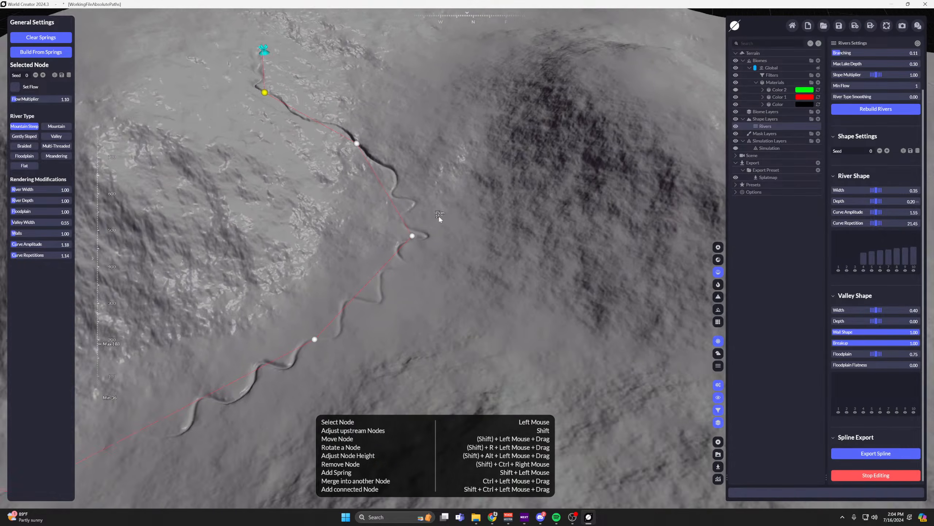
Add a second spring on the neighbouring mountain and generate a stream from it.
{"action": "middle_click_drag", "start_coordinate": [496, 188], "coordinate": [466, 245]}
{"action": "left_click", "coordinate": [580, 164], "text": "shift"}
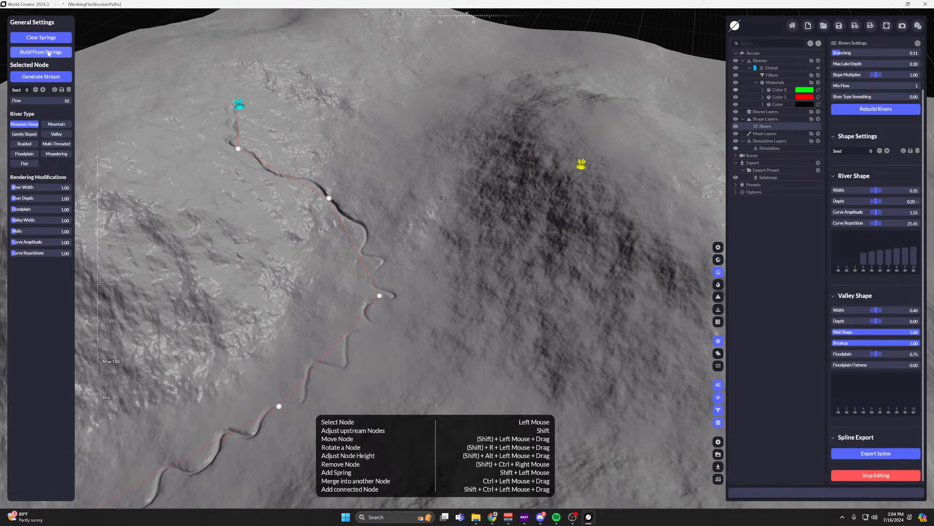
{"action": "scroll", "coordinate": [331, 181], "scroll_direction": "down", "scroll_amount": 5}
{"action": "middle_click_drag", "start_coordinate": [327, 181], "coordinate": [493, 168]}
{"action": "scroll", "coordinate": [493, 168], "scroll_direction": "down", "scroll_amount": 1}
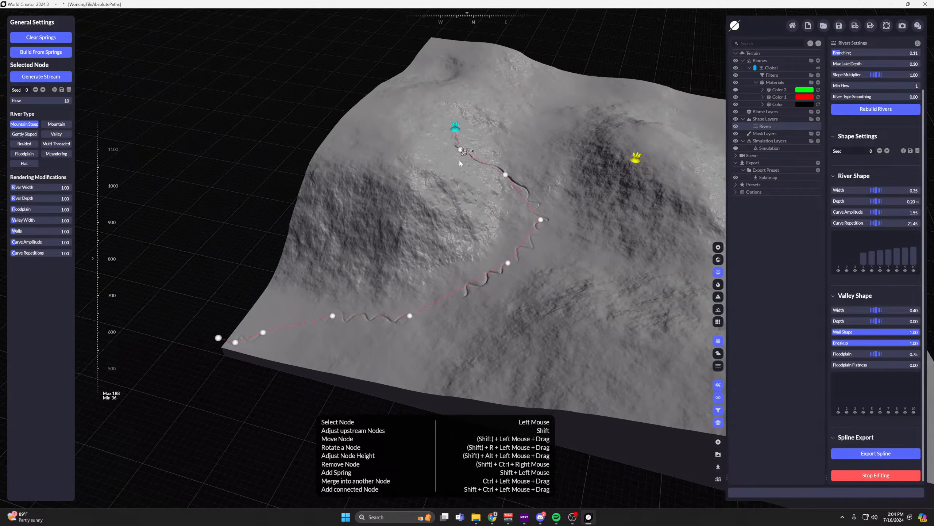
{"action": "middle_click_drag", "start_coordinate": [413, 132], "coordinate": [332, 167]}
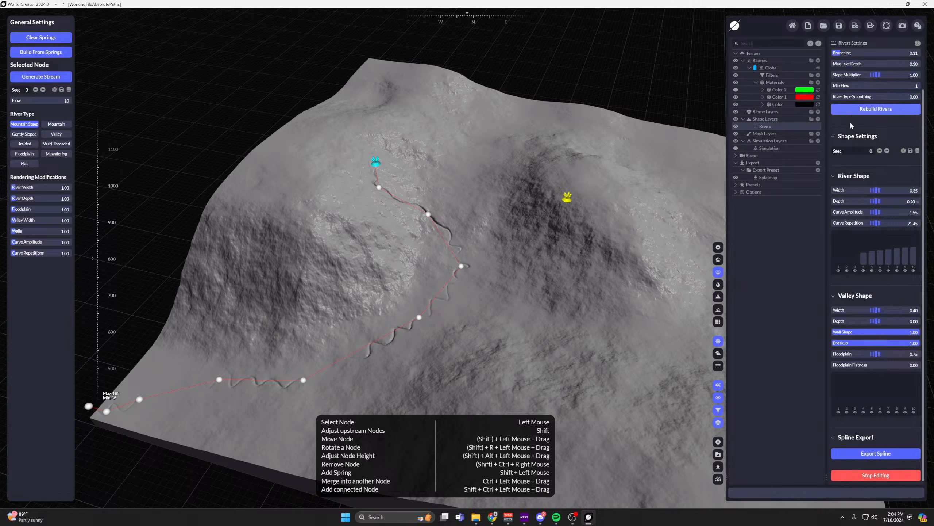
{"action": "middle_click_drag", "start_coordinate": [620, 182], "coordinate": [609, 185]}
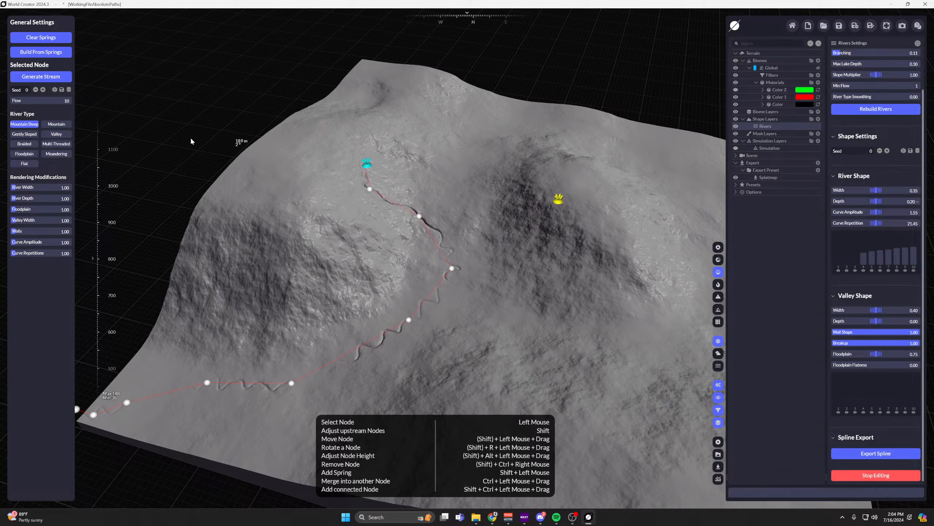
{"action": "left_click", "coordinate": [50, 79]}
{"action": "scroll", "coordinate": [517, 228], "scroll_direction": "up", "scroll_amount": 4}
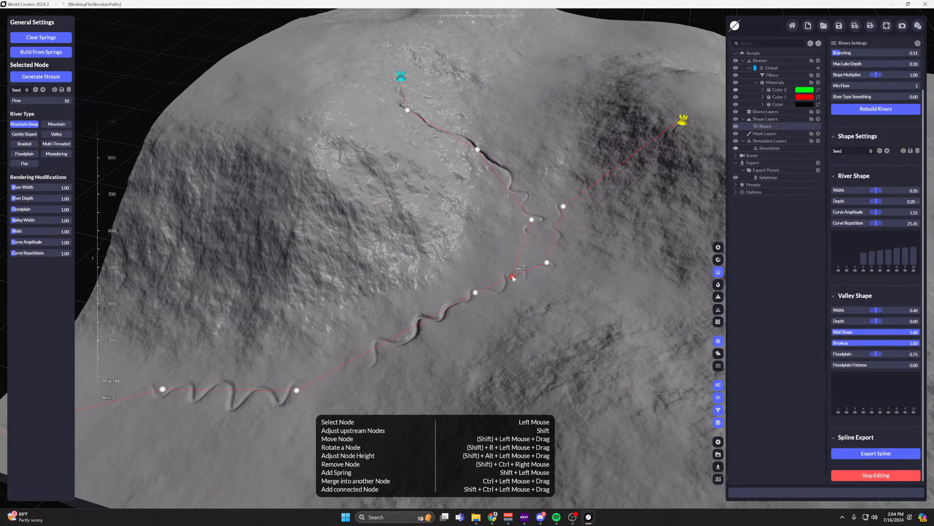
Add a connected spring node on the steep slope, branching uphill from a node on the lower stream.
{"action": "scroll", "coordinate": [511, 276], "scroll_direction": "up", "scroll_amount": 2}
{"action": "scroll", "coordinate": [495, 299], "scroll_direction": "up", "scroll_amount": 1}
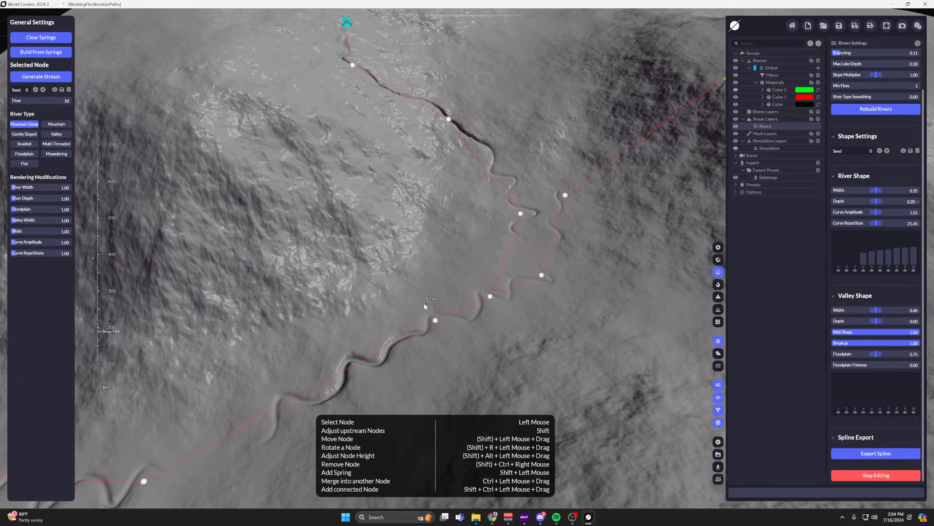
{"action": "middle_click_drag", "start_coordinate": [343, 372], "coordinate": [434, 290]}
{"action": "left_click", "coordinate": [430, 296]}
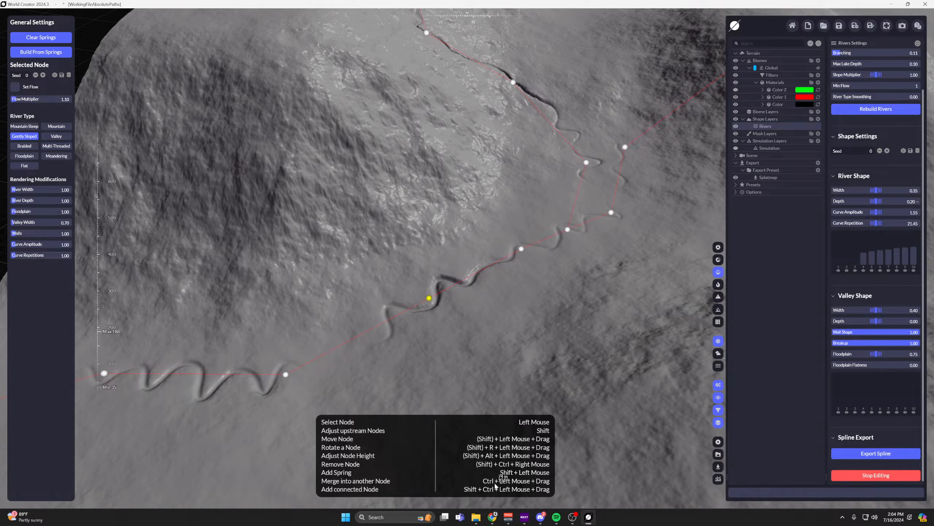
{"action": "left_click_drag", "start_coordinate": [429, 297], "coordinate": [301, 150], "text": "ctrl+shift"}
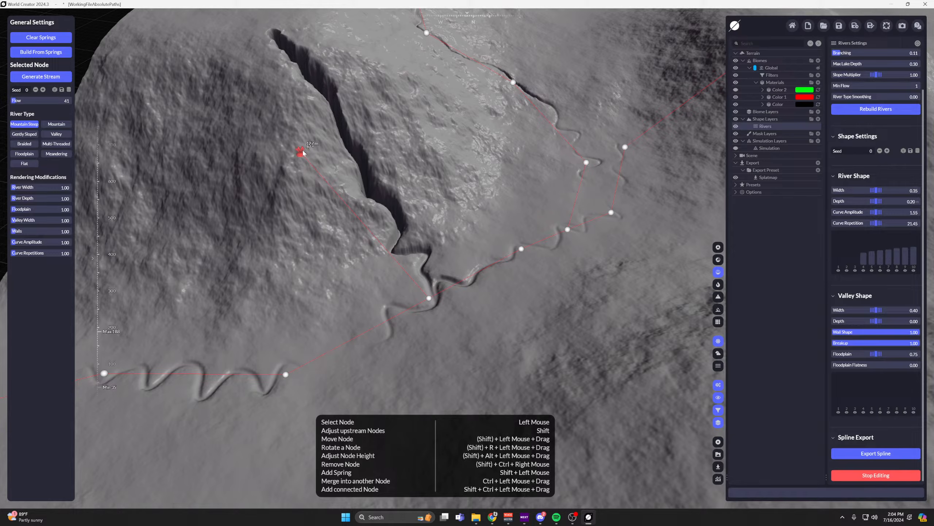
Generate a stream from the new branch's spring and reposition the spring higher up near the ridge.
{"action": "middle_click_drag", "start_coordinate": [302, 151], "coordinate": [372, 235]}
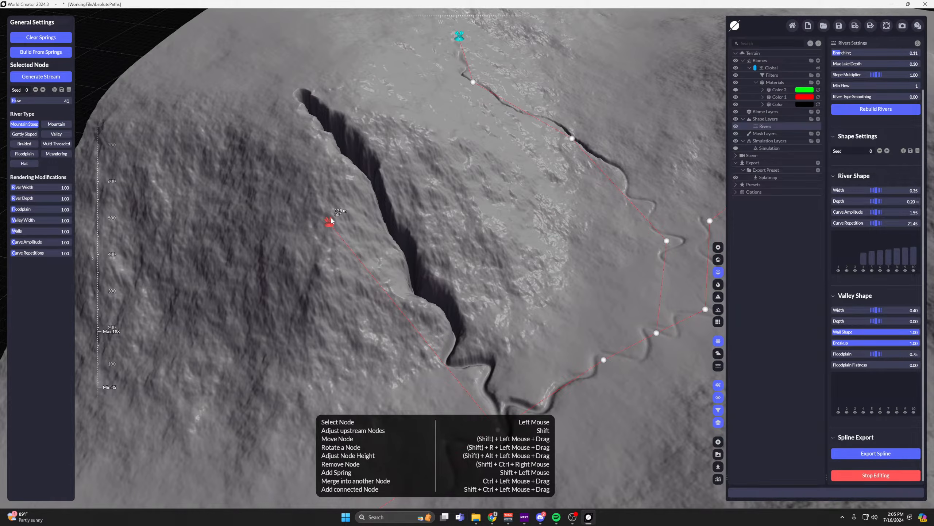
{"action": "left_click", "coordinate": [61, 78]}
{"action": "middle_click_drag", "start_coordinate": [287, 99], "coordinate": [270, 62]}
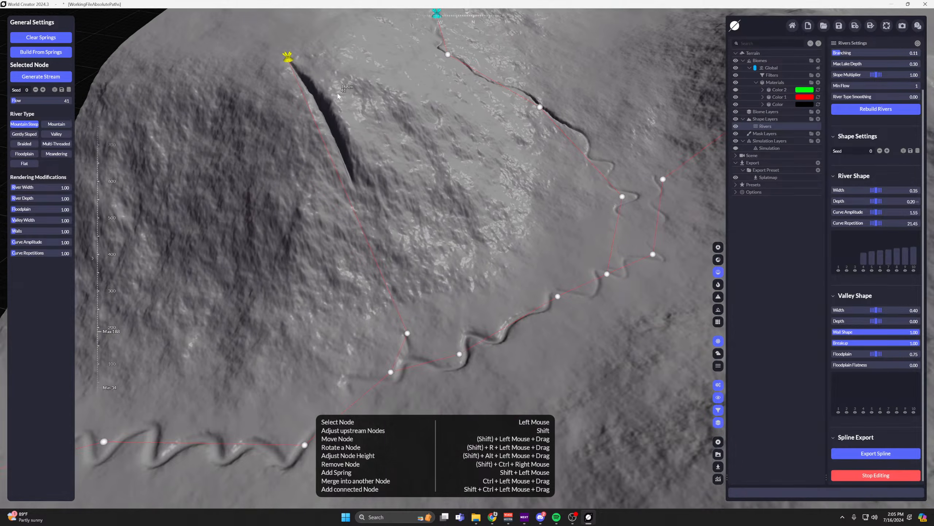
{"action": "left_click_drag", "start_coordinate": [289, 59], "coordinate": [316, 71]}
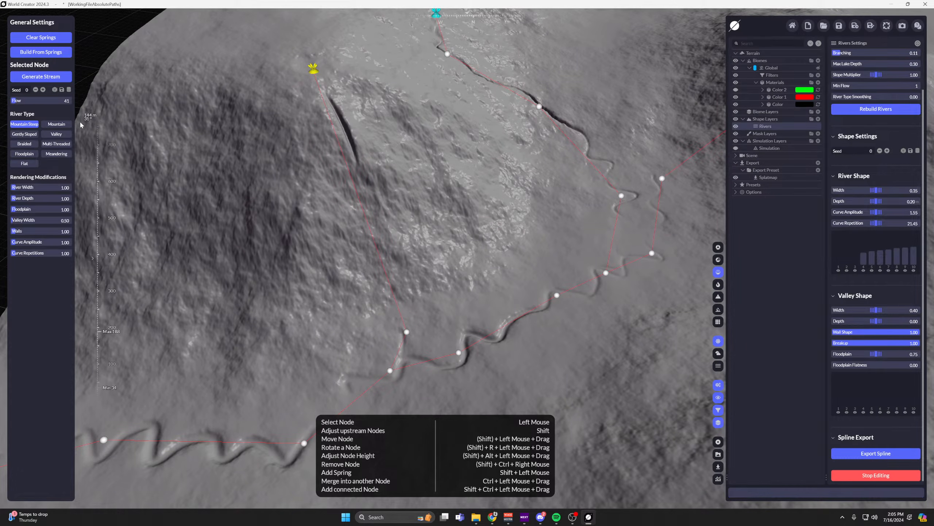
Set the branch spring's river type to Mountain and move the first node below it uphill.
{"action": "left_click", "coordinate": [57, 125]}
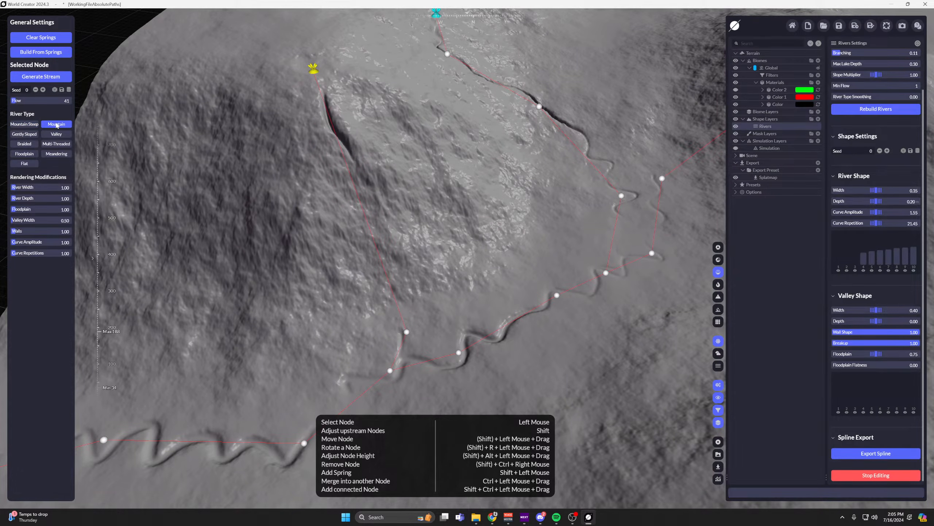
{"action": "left_click", "coordinate": [408, 333]}
{"action": "left_click_drag", "start_coordinate": [414, 332], "coordinate": [354, 187]}
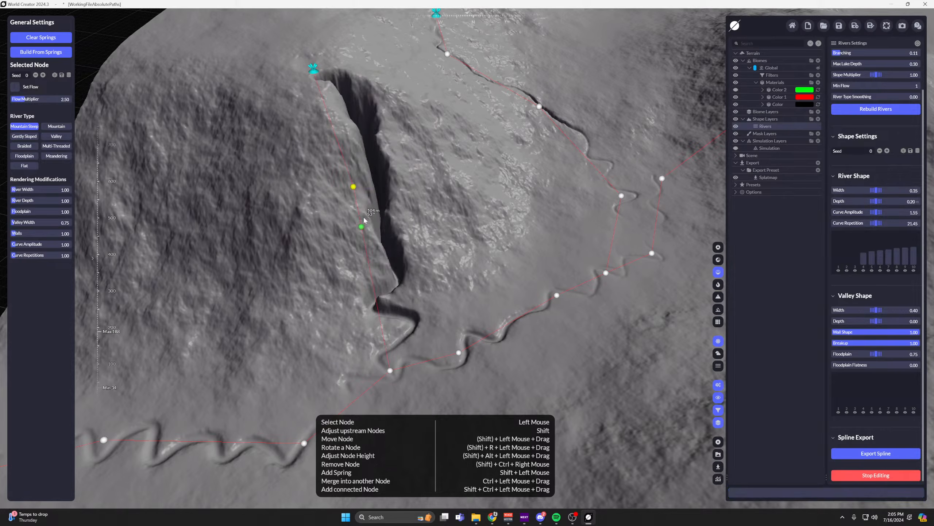
Insert additional nodes along the Mountain Steep branch stream and move them sideways on the slope to bend its path.
{"action": "left_click", "coordinate": [364, 226]}
{"action": "left_click", "coordinate": [376, 288]}
{"action": "left_click_drag", "start_coordinate": [378, 298], "coordinate": [435, 281]}
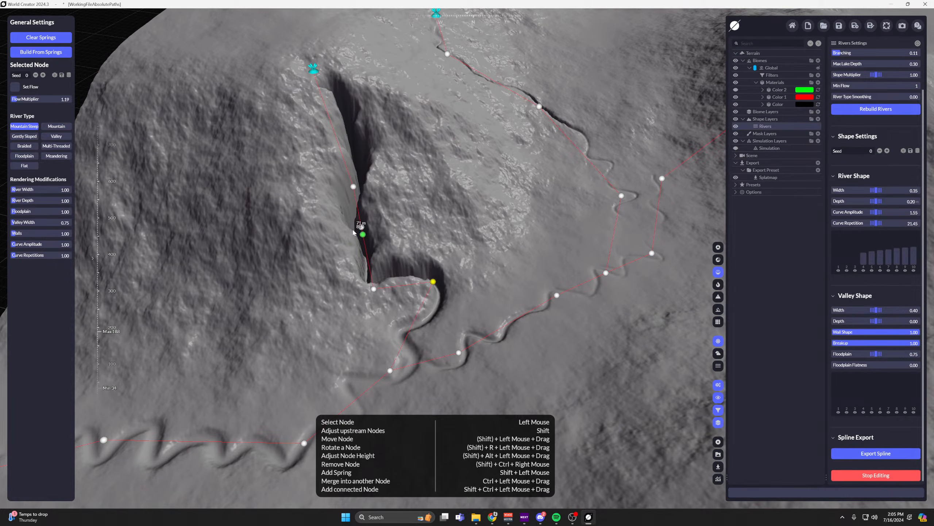
{"action": "left_click_drag", "start_coordinate": [364, 227], "coordinate": [385, 226]}
Regenerate the stream from the branch's spring, then insert three nodes along it and offset them into a zigzag down the slope.
{"action": "left_click", "coordinate": [314, 70]}
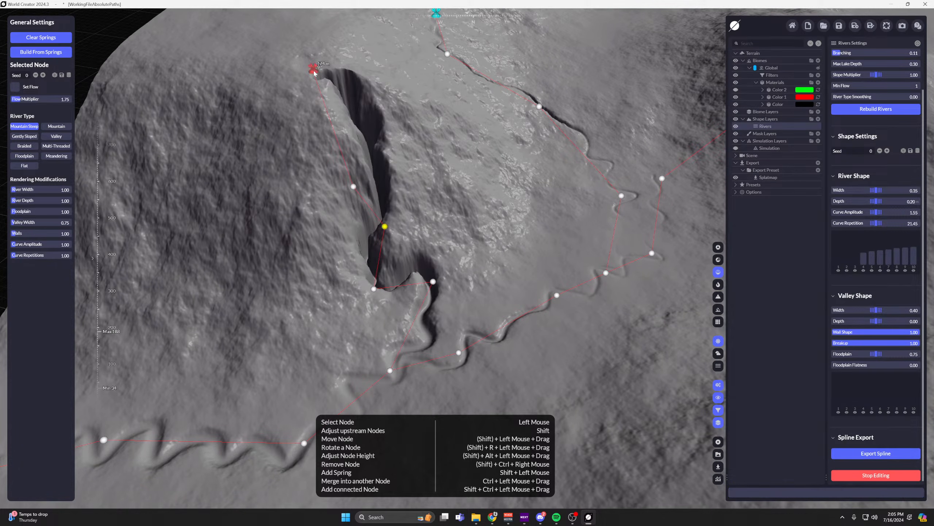
{"action": "left_click", "coordinate": [41, 76]}
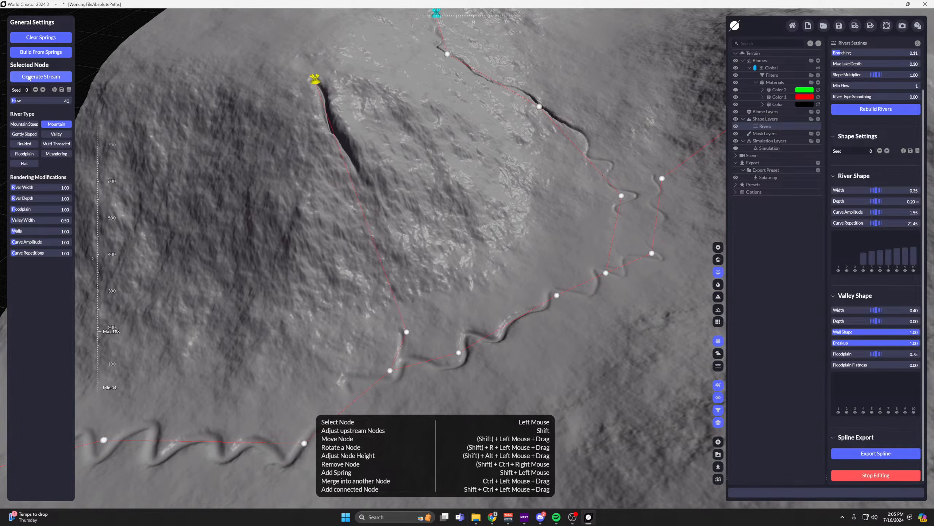
{"action": "scroll", "coordinate": [392, 240], "scroll_direction": "down", "scroll_amount": 3}
{"action": "left_click", "coordinate": [369, 162]}
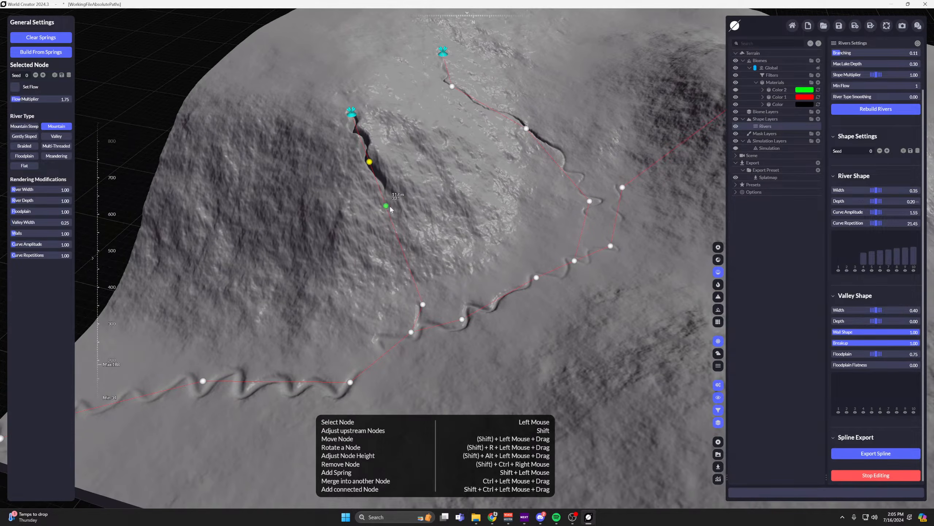
{"action": "left_click", "coordinate": [394, 226]}
{"action": "left_click_drag", "start_coordinate": [393, 227], "coordinate": [393, 256]}
{"action": "left_click_drag", "start_coordinate": [451, 228], "coordinate": [432, 213]}
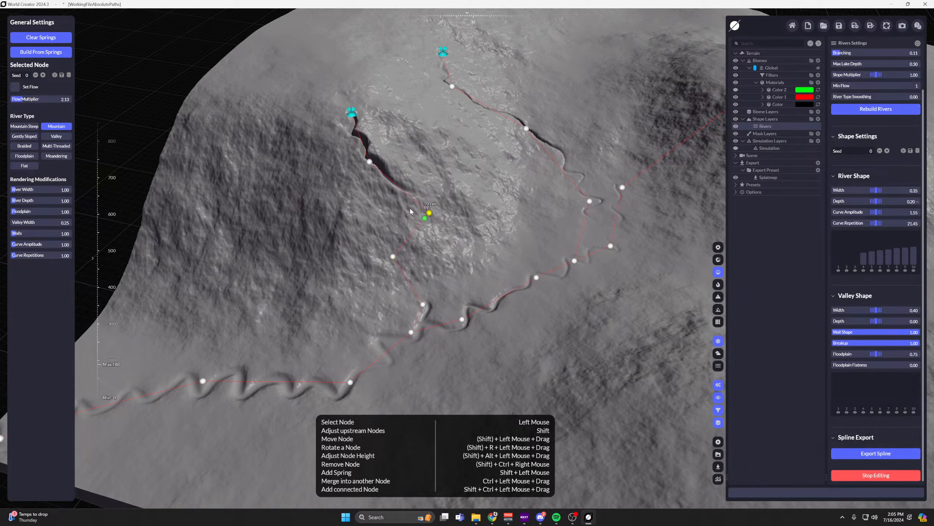
Move the branch's top node closer to its spring, nudge the two bend nodes downhill, and insert a node below the lower bend.
{"action": "scroll", "coordinate": [410, 210], "scroll_direction": "up", "scroll_amount": 2}
{"action": "left_click", "coordinate": [367, 146]}
{"action": "left_click_drag", "start_coordinate": [367, 147], "coordinate": [364, 129]}
{"action": "left_click_drag", "start_coordinate": [445, 214], "coordinate": [445, 219]}
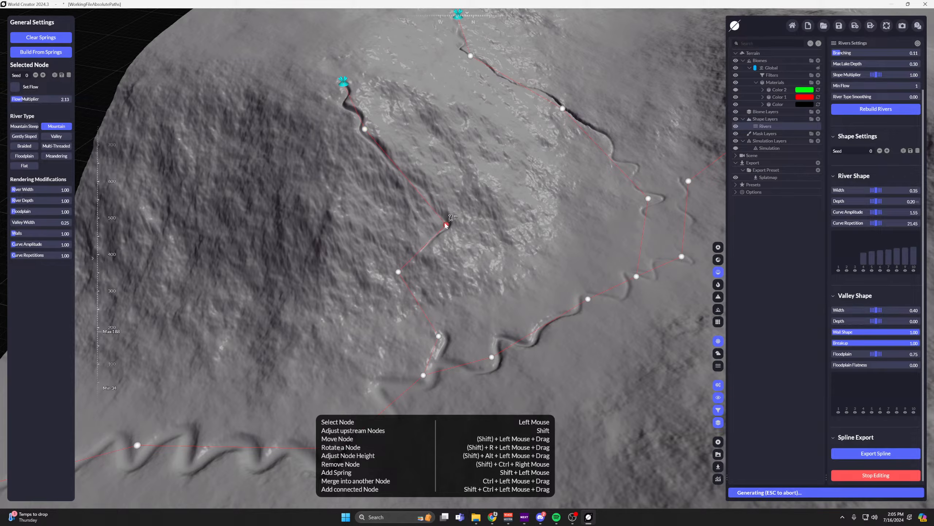
{"action": "left_click", "coordinate": [400, 272]}
{"action": "left_click_drag", "start_coordinate": [401, 277], "coordinate": [419, 310]}
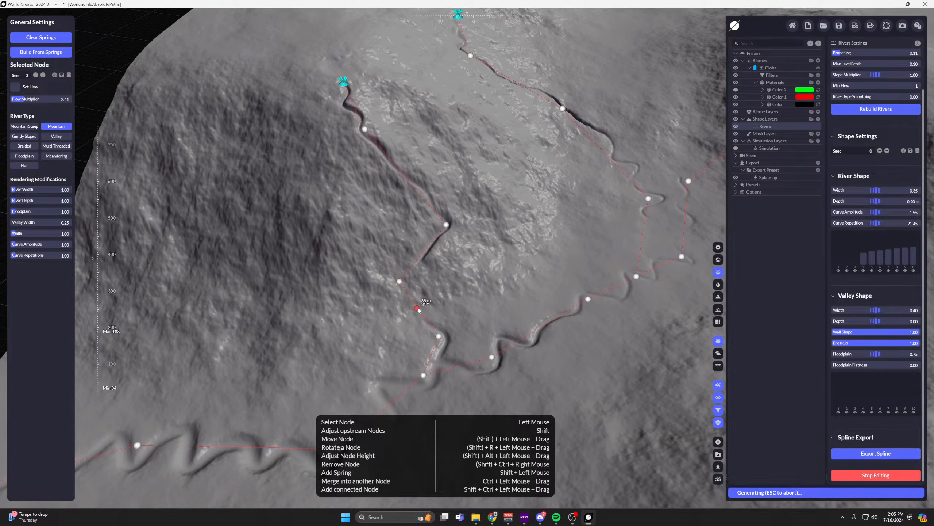
Insert a node between the branch's two bends and move the lower bend node and the node below it uphill.
{"action": "scroll", "coordinate": [422, 282], "scroll_direction": "up", "scroll_amount": 2}
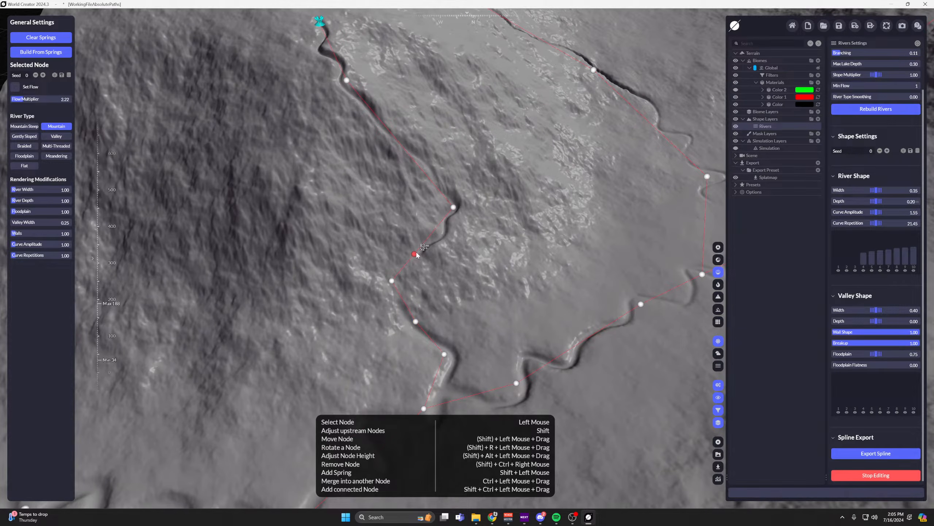
{"action": "scroll", "coordinate": [418, 243], "scroll_direction": "up", "scroll_amount": 3}
{"action": "left_click", "coordinate": [398, 258]}
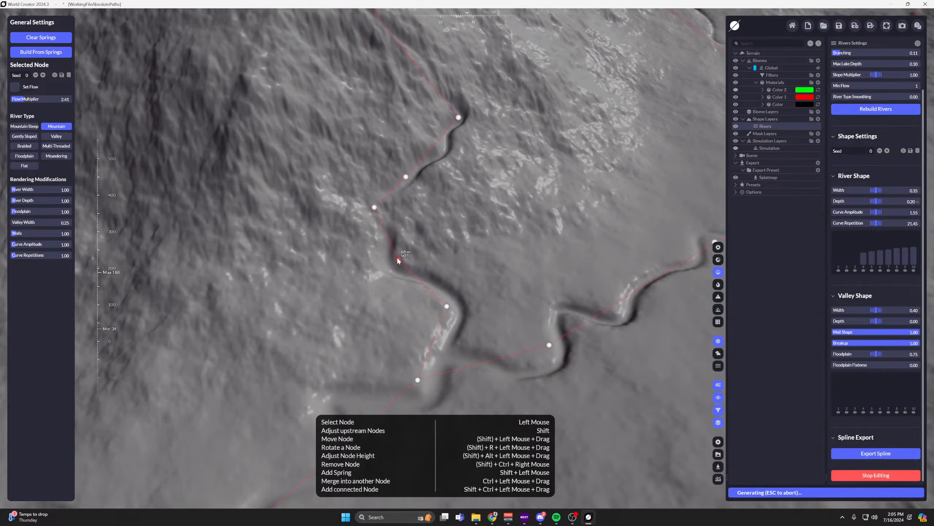
{"action": "left_click_drag", "start_coordinate": [397, 259], "coordinate": [393, 249]}
{"action": "left_click", "coordinate": [373, 207]}
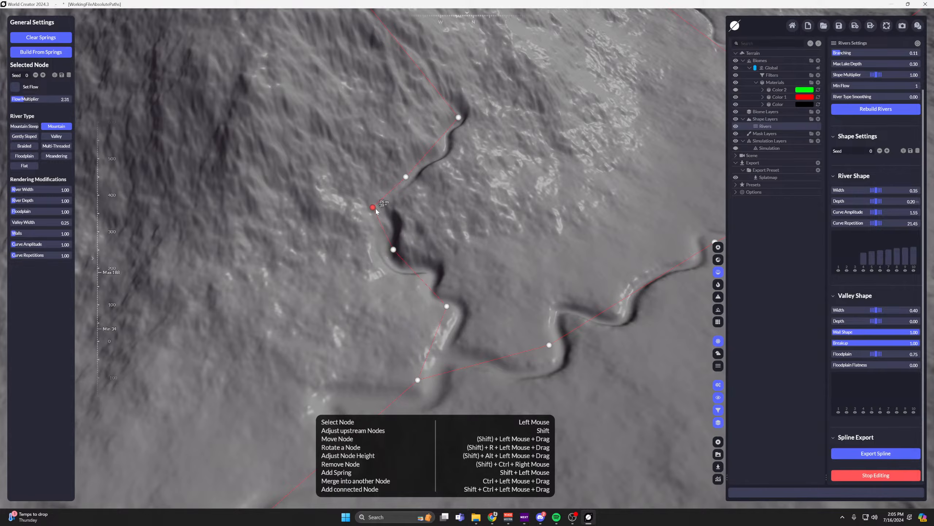
{"action": "left_click_drag", "start_coordinate": [373, 205], "coordinate": [371, 185]}
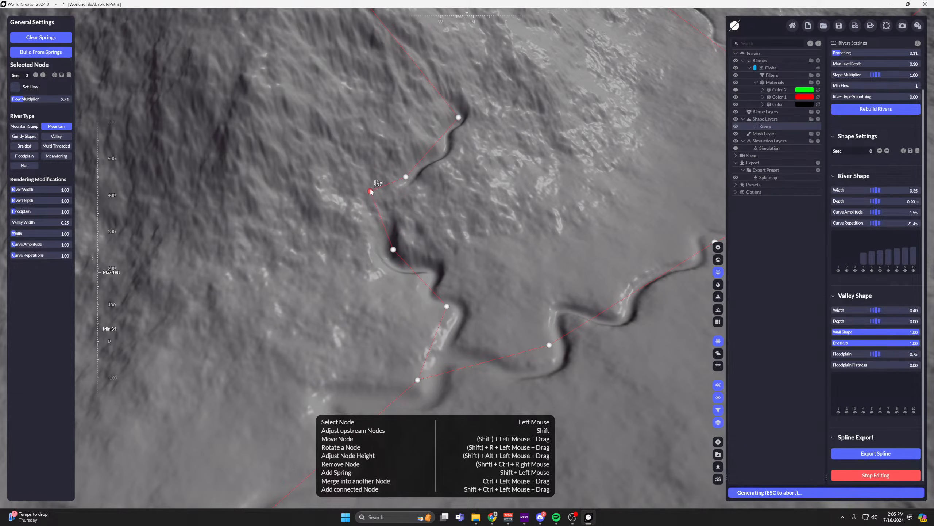
{"action": "scroll", "coordinate": [426, 194], "scroll_direction": "up", "scroll_amount": 2}
{"action": "left_click_drag", "start_coordinate": [379, 274], "coordinate": [380, 269]}
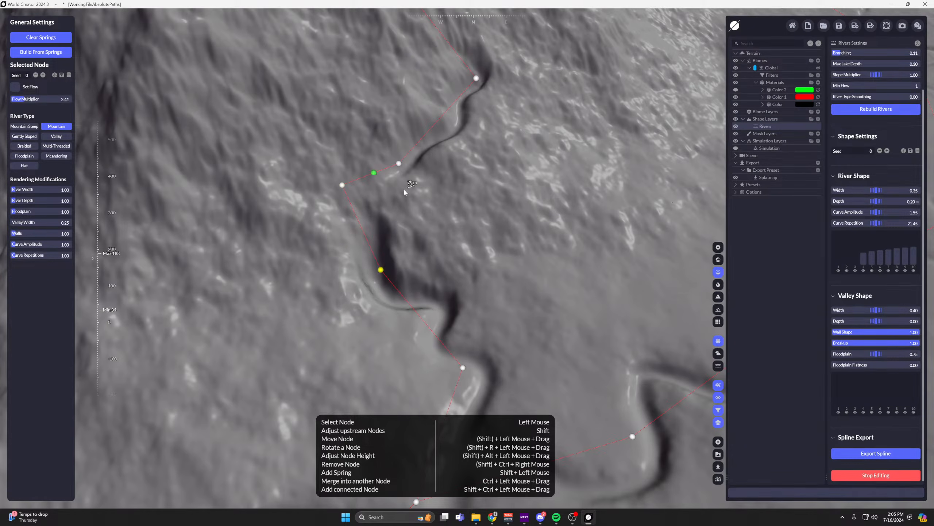
Set the River Width of the node just below the branch's lower bend to 2.06.
{"action": "middle_click_drag", "start_coordinate": [401, 274], "coordinate": [400, 230]}
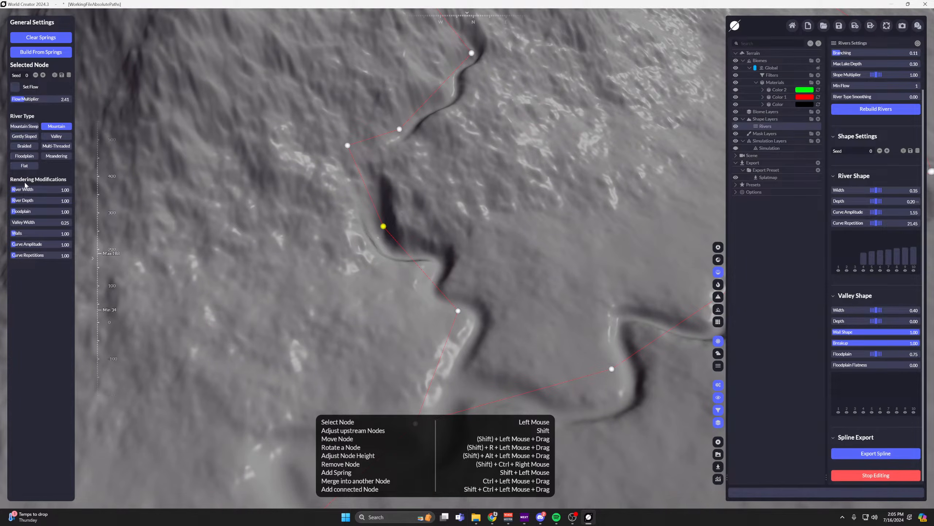
{"action": "mouse_move", "coordinate": [37, 189]}
{"action": "left_mouse_down"}
{"action": "mouse_move", "coordinate": [51, 189]}
{"action": "mouse_move", "coordinate": [39, 189]}
{"action": "left_mouse_up"}
{"action": "scroll", "coordinate": [367, 239], "scroll_direction": "down", "scroll_amount": 5}
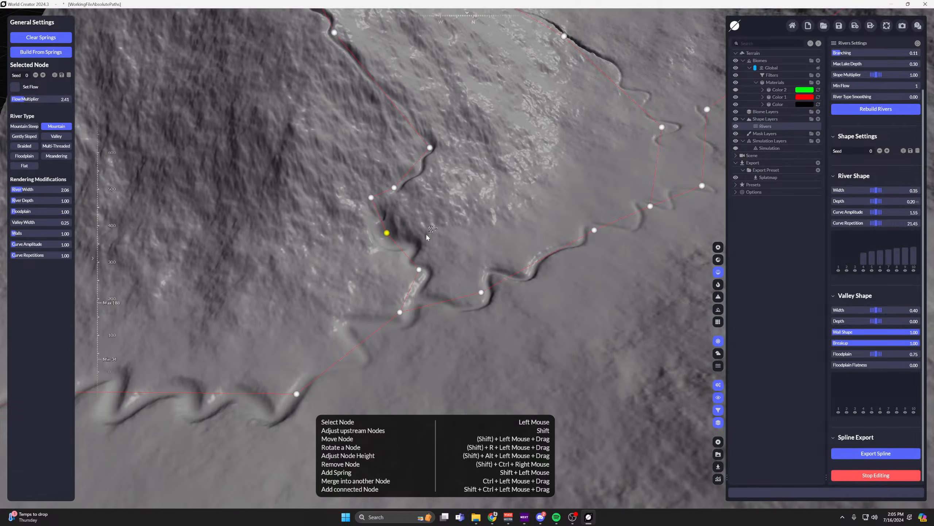
Move the node between the branch's two bends downhill, closer to the lower bend node.
{"action": "middle_click_drag", "start_coordinate": [426, 232], "coordinate": [407, 264]}
{"action": "scroll", "coordinate": [378, 228], "scroll_direction": "up", "scroll_amount": 1}
{"action": "scroll", "coordinate": [378, 226], "scroll_direction": "up", "scroll_amount": 2}
{"action": "left_click_drag", "start_coordinate": [375, 217], "coordinate": [365, 230]}
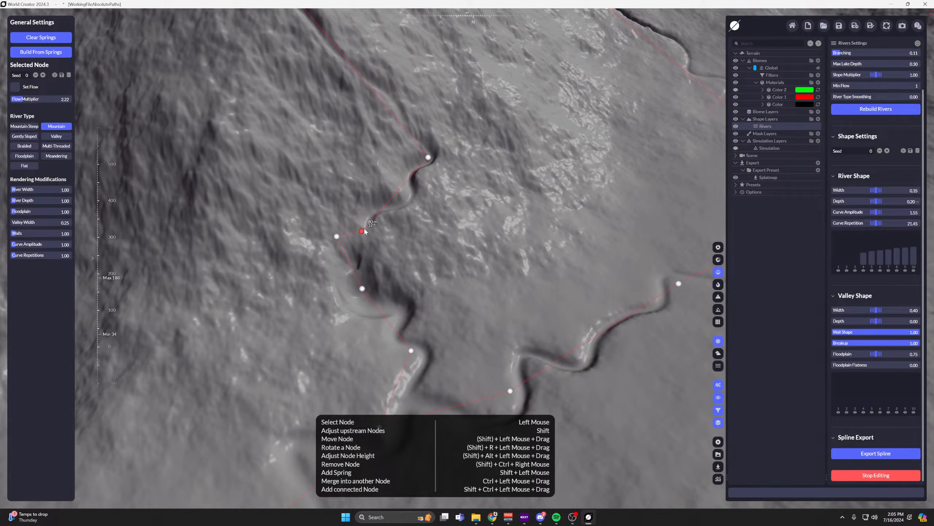
Set the lower bend node's River Width and River Depth to 0.00 and its Floodplain to 0.01.
{"action": "left_click_drag", "start_coordinate": [48, 191], "coordinate": [39, 212]}
{"action": "scroll", "coordinate": [530, 299], "scroll_direction": "down", "scroll_amount": 2}
{"action": "middle_click_drag", "start_coordinate": [530, 299], "coordinate": [528, 140]}
{"action": "scroll", "coordinate": [394, 97], "scroll_direction": "up", "scroll_amount": 1}
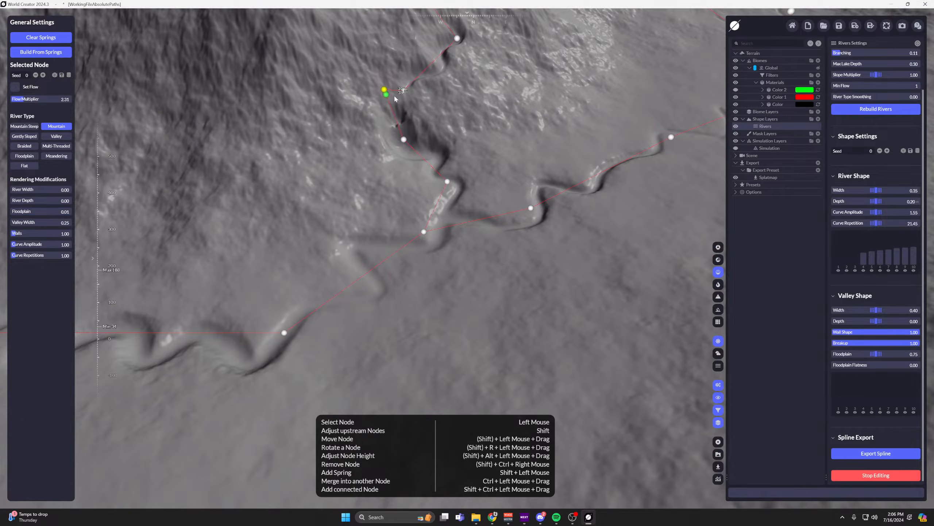
{"action": "middle_click_drag", "start_coordinate": [423, 123], "coordinate": [432, 179]}
{"action": "scroll", "coordinate": [432, 180], "scroll_direction": "up", "scroll_amount": 1}
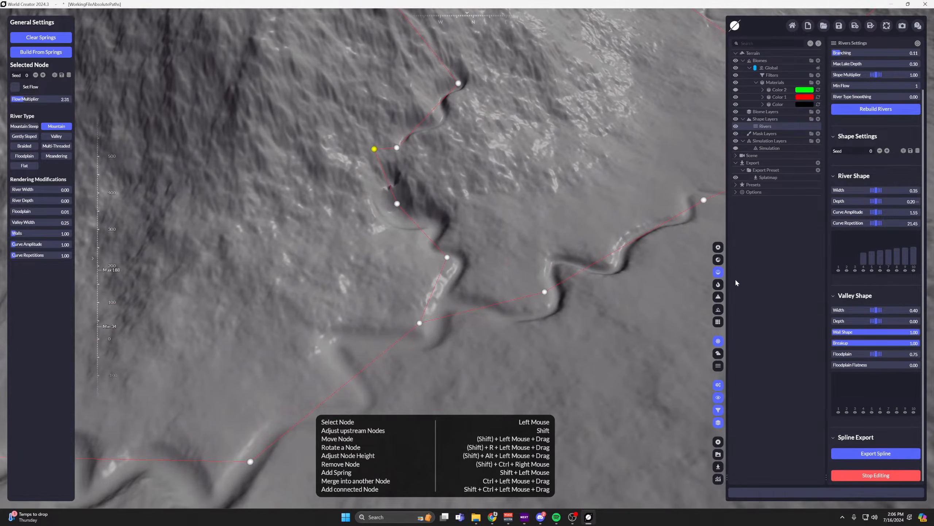
Stop editing the rivers and examine the carved streams on the mountain slopes from several distances.
{"action": "left_click", "coordinate": [896, 480]}
{"action": "scroll", "coordinate": [506, 191], "scroll_direction": "down", "scroll_amount": 2}
{"action": "middle_click_drag", "start_coordinate": [506, 192], "coordinate": [505, 255]}
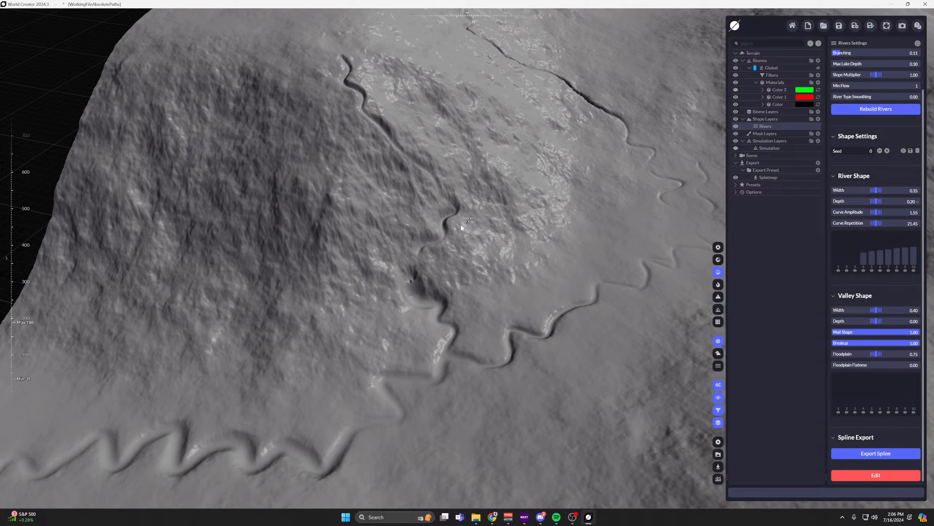
{"action": "scroll", "coordinate": [521, 245], "scroll_direction": "down", "scroll_amount": 5}
{"action": "middle_click_drag", "start_coordinate": [521, 246], "coordinate": [528, 198]}
{"action": "scroll", "coordinate": [502, 247], "scroll_direction": "up", "scroll_amount": 2}
{"action": "scroll", "coordinate": [485, 245], "scroll_direction": "up", "scroll_amount": 3}
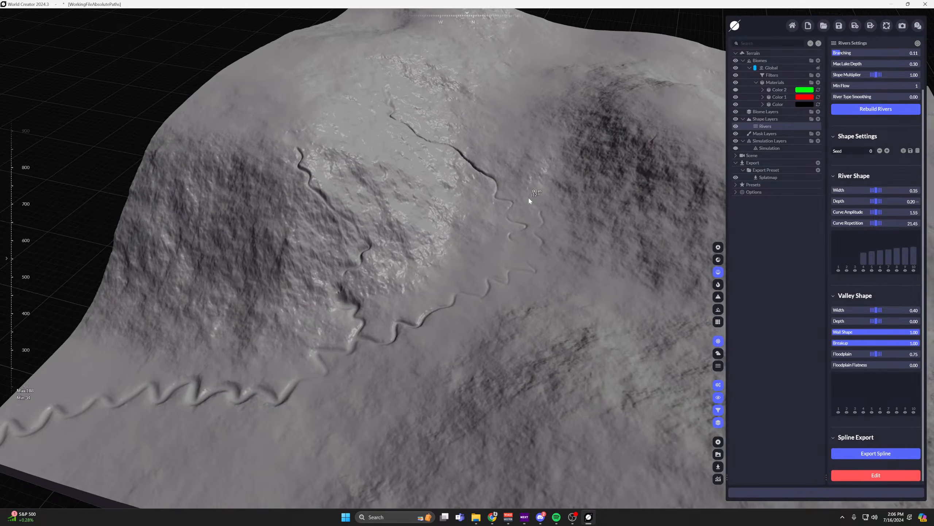
{"action": "scroll", "coordinate": [528, 198], "scroll_direction": "down", "scroll_amount": 3}
{"action": "scroll", "coordinate": [507, 197], "scroll_direction": "up", "scroll_amount": 2}
Resume river editing, add a new spring on top of the neighbouring mountain above its existing spring, and generate a stream from it.
{"action": "left_click", "coordinate": [888, 479]}
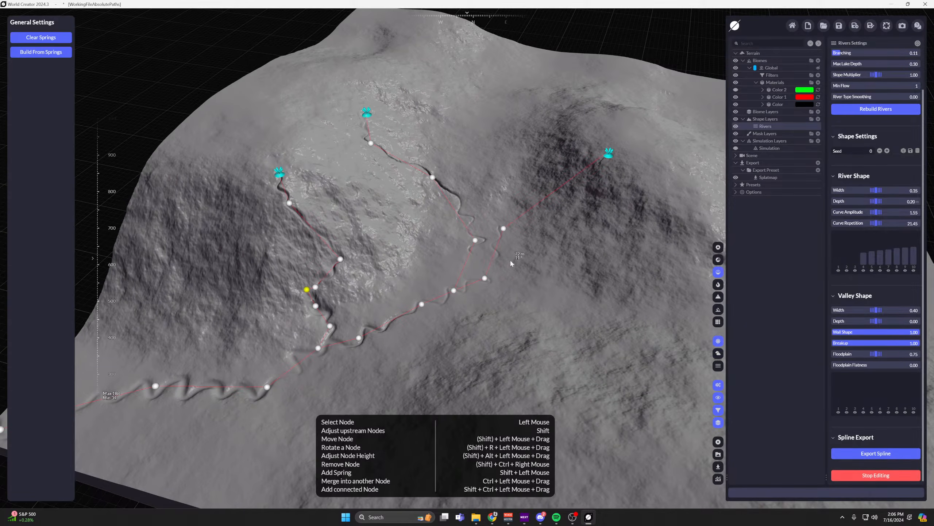
{"action": "middle_click_drag", "start_coordinate": [509, 259], "coordinate": [415, 279]}
{"action": "scroll", "coordinate": [436, 251], "scroll_direction": "up", "scroll_amount": 1}
{"action": "left_click", "coordinate": [524, 151], "text": "shift"}
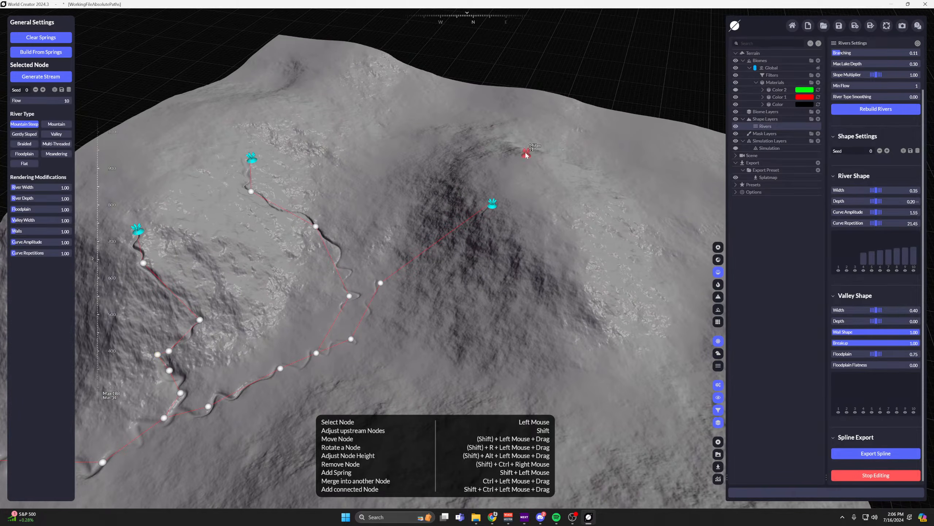
{"action": "left_click", "coordinate": [57, 77]}
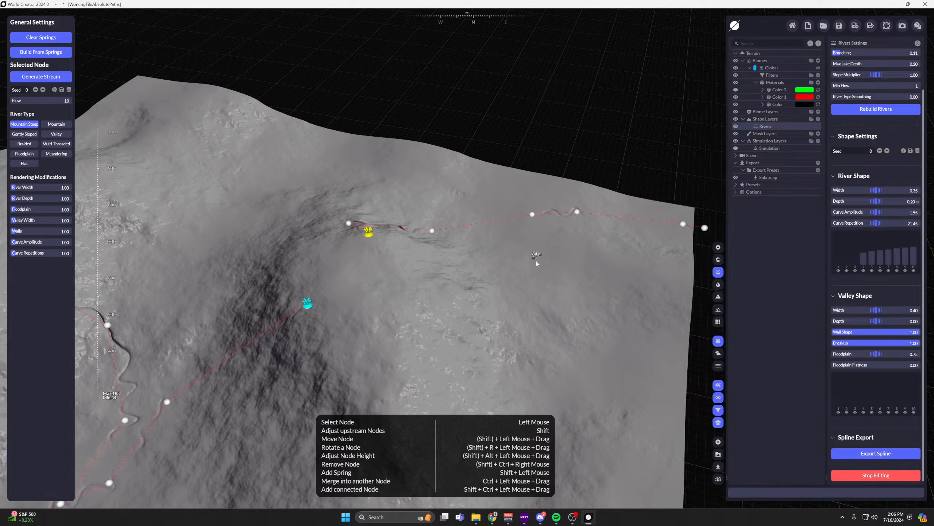
Shift the two mid-slope nodes of the new stream so its path runs straighter down towards the terrain edge.
{"action": "right_click_drag", "start_coordinate": [279, 184], "coordinate": [471, 287]}
{"action": "middle_click_drag", "start_coordinate": [471, 288], "coordinate": [470, 332]}
{"action": "right_click_drag", "start_coordinate": [471, 332], "coordinate": [543, 352]}
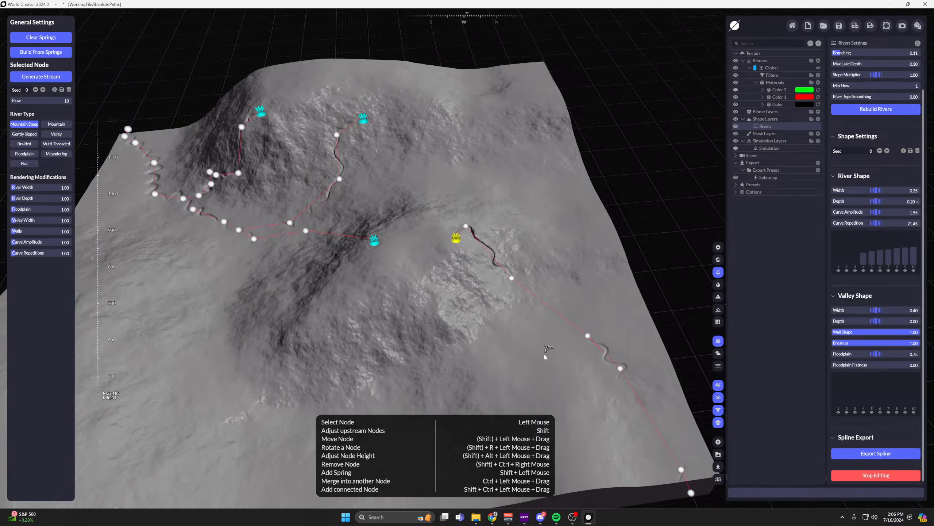
{"action": "middle_click_drag", "start_coordinate": [543, 352], "coordinate": [395, 235]}
{"action": "right_click_drag", "start_coordinate": [395, 235], "coordinate": [467, 226]}
{"action": "middle_click_drag", "start_coordinate": [559, 303], "coordinate": [436, 266]}
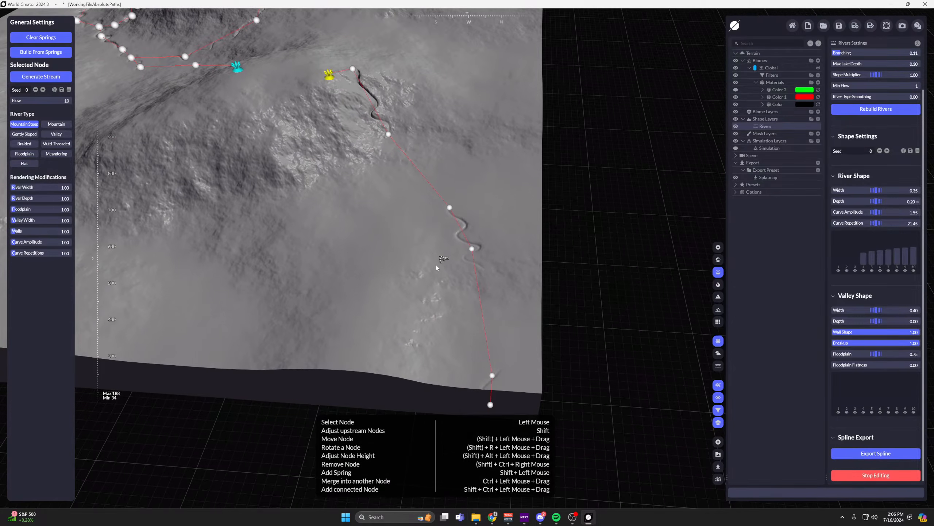
{"action": "left_click_drag", "start_coordinate": [449, 210], "coordinate": [434, 200]}
{"action": "left_click_drag", "start_coordinate": [390, 134], "coordinate": [405, 146]}
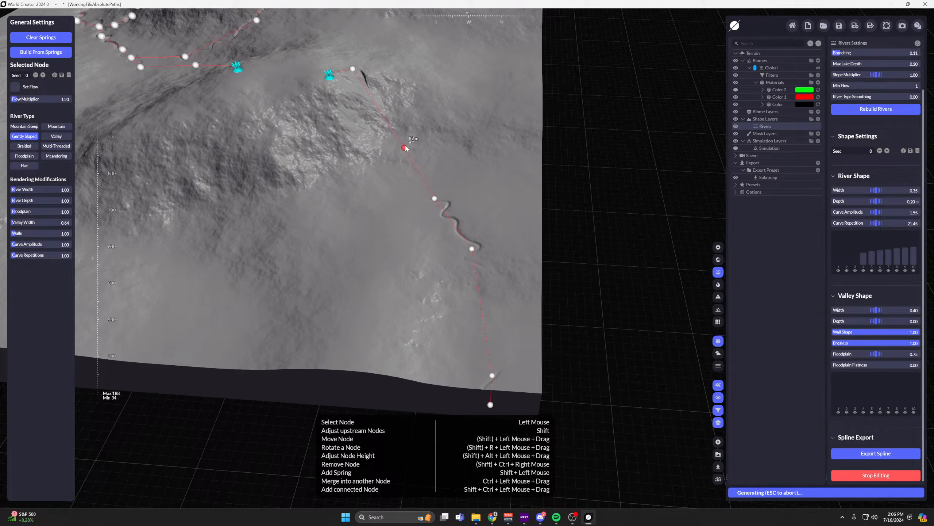
Move the first node below the new spring outward across the rocky mountainside, away from the spring.
{"action": "scroll", "coordinate": [407, 156], "scroll_direction": "up", "scroll_amount": 3}
{"action": "middle_click_drag", "start_coordinate": [407, 157], "coordinate": [250, 166]}
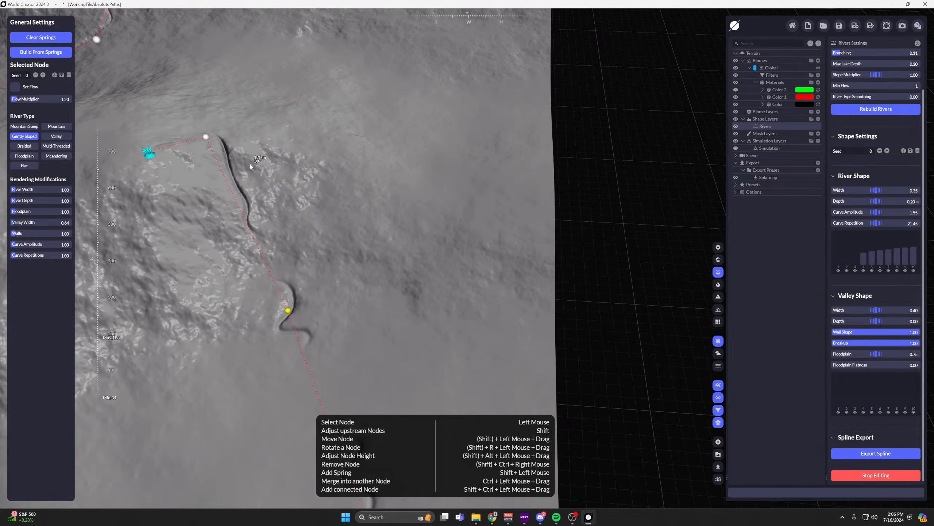
{"action": "left_click_drag", "start_coordinate": [208, 136], "coordinate": [347, 151]}
{"action": "right_click_drag", "start_coordinate": [417, 186], "coordinate": [418, 263]}
{"action": "scroll", "coordinate": [418, 264], "scroll_direction": "down", "scroll_amount": 3}
{"action": "middle_click_drag", "start_coordinate": [418, 263], "coordinate": [464, 217]}
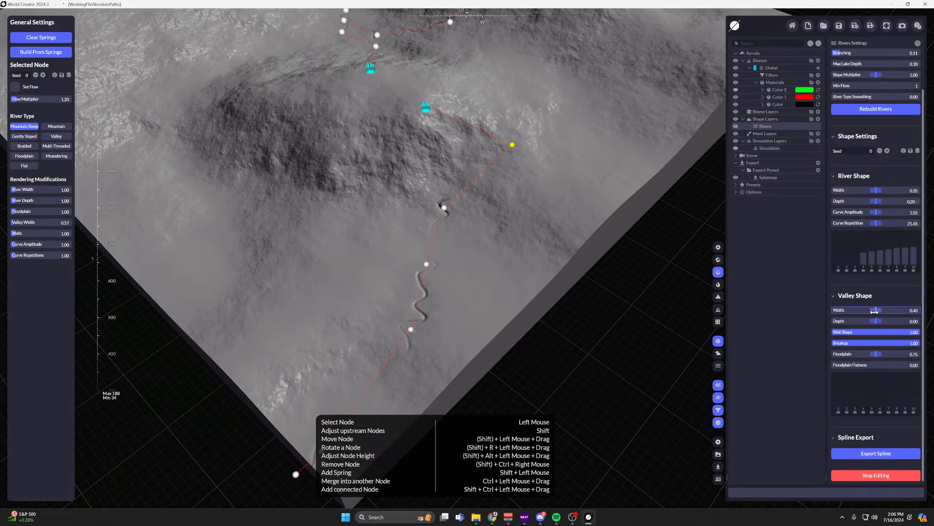
Reset Valley Shape: Width 1.00, Wall Shape 0.25, Breakup 0.00, Floodplain 1.00, Floodplain Flatness 1.00, and the distribution graph to its default.
{"action": "right_click", "coordinate": [874, 332]}
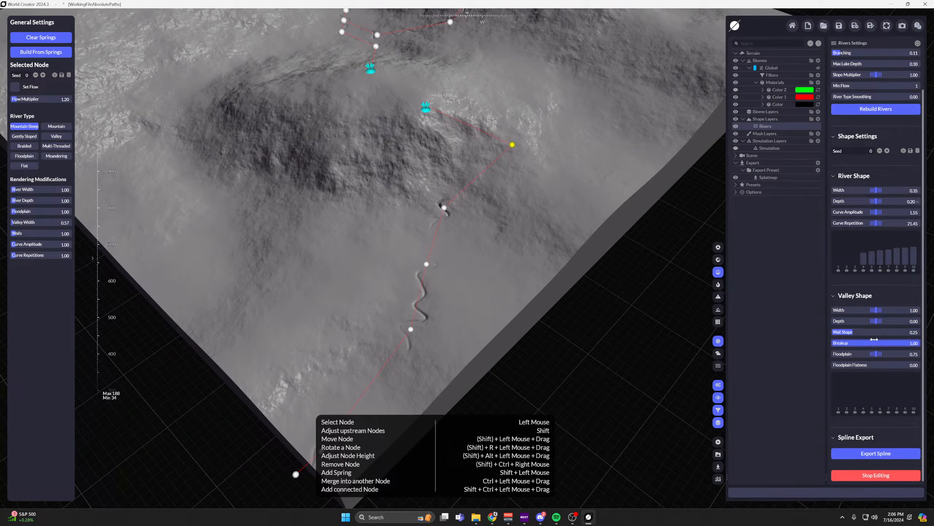
{"action": "right_click", "coordinate": [875, 343]}
{"action": "right_click", "coordinate": [875, 353]}
{"action": "right_click", "coordinate": [875, 364]}
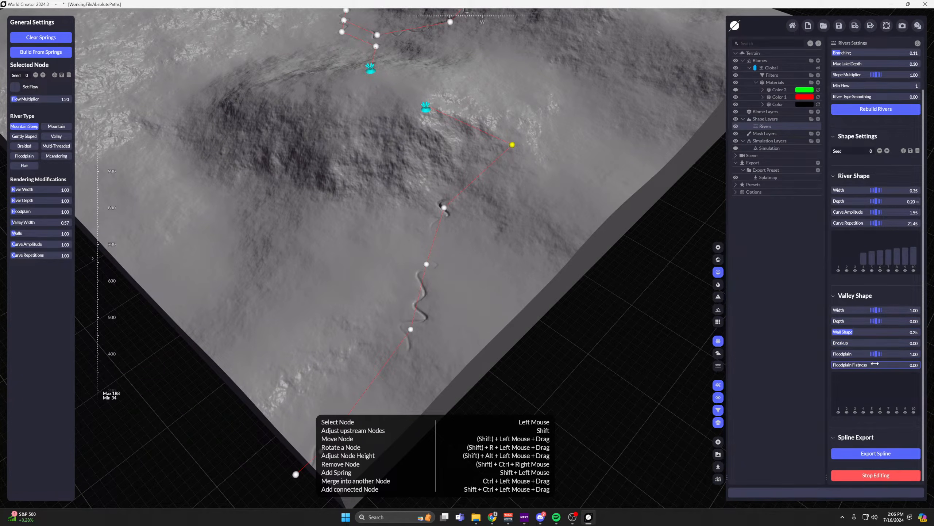
{"action": "right_click", "coordinate": [872, 401]}
Move the first node below the new spring back to the slope directly beneath the spring.
{"action": "scroll", "coordinate": [588, 216], "scroll_direction": "down", "scroll_amount": 2}
{"action": "middle_click_drag", "start_coordinate": [463, 177], "coordinate": [556, 248]}
{"action": "scroll", "coordinate": [561, 267], "scroll_direction": "up", "scroll_amount": 2}
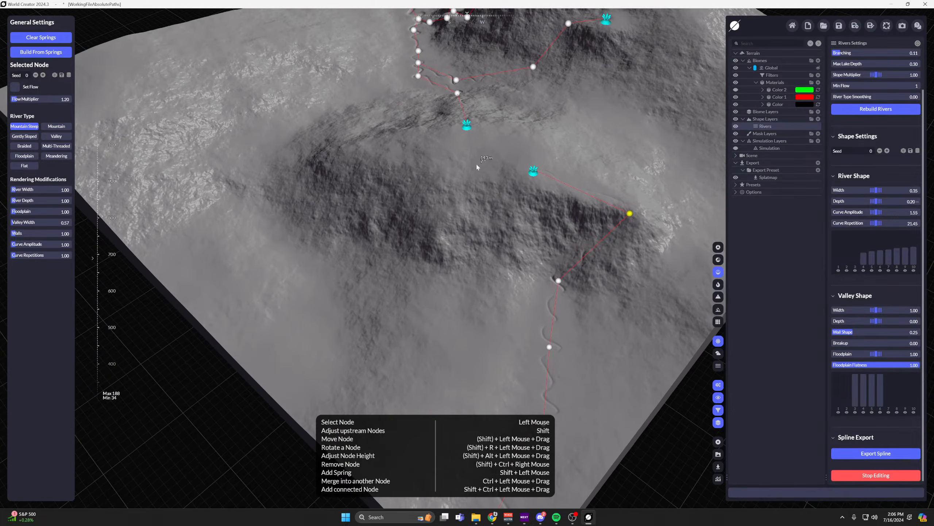
{"action": "middle_click_drag", "start_coordinate": [477, 167], "coordinate": [596, 287]}
{"action": "right_click_drag", "start_coordinate": [596, 287], "coordinate": [431, 307]}
{"action": "middle_click_drag", "start_coordinate": [431, 306], "coordinate": [435, 168]}
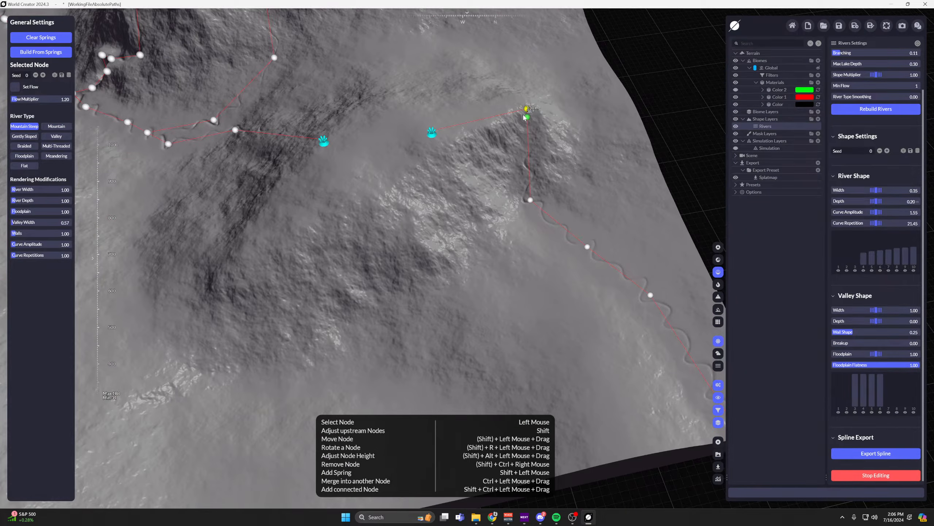
{"action": "left_click_drag", "start_coordinate": [525, 117], "coordinate": [441, 186]}
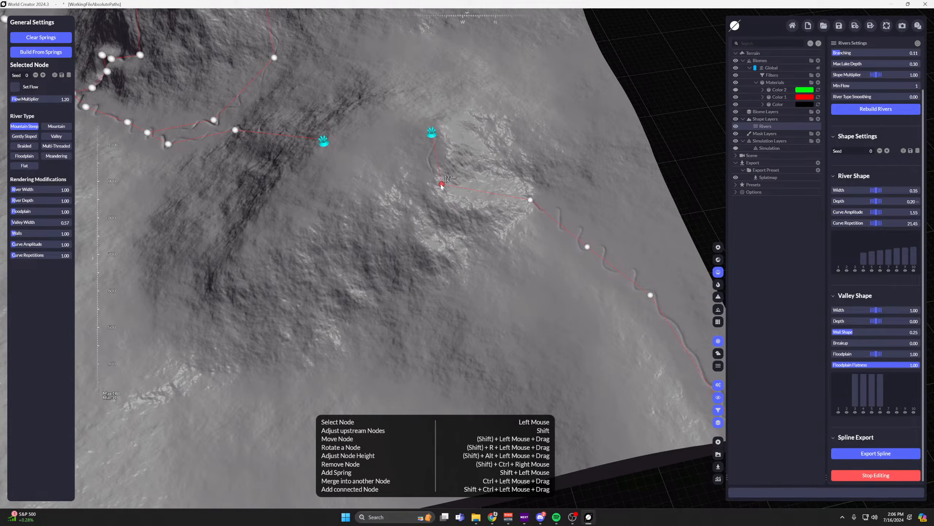
Set the Valley Shape Width to 0.50 and move the first node below the new spring outward, above the next downstream node.
{"action": "scroll", "coordinate": [888, 349], "scroll_direction": "up", "scroll_amount": 1}
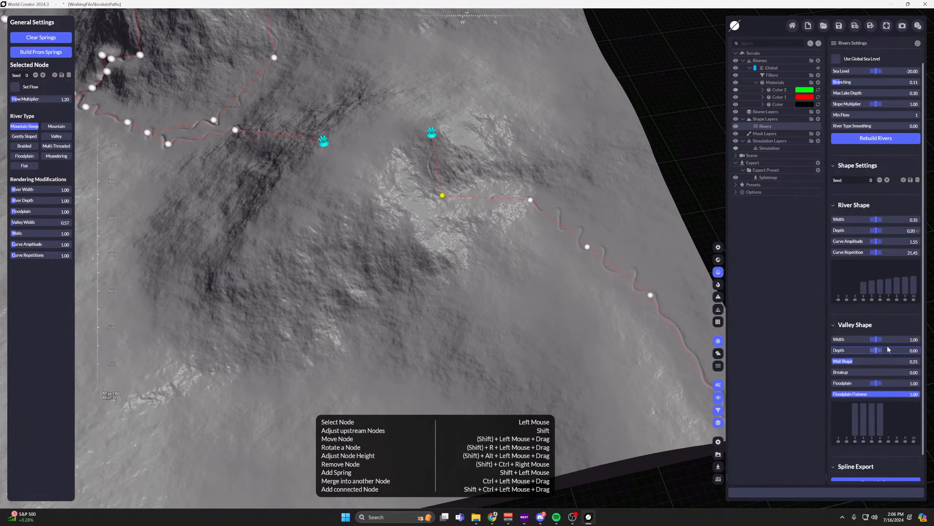
{"action": "left_click_drag", "start_coordinate": [877, 338], "coordinate": [875, 333]}
{"action": "middle_click_drag", "start_coordinate": [598, 273], "coordinate": [556, 263]}
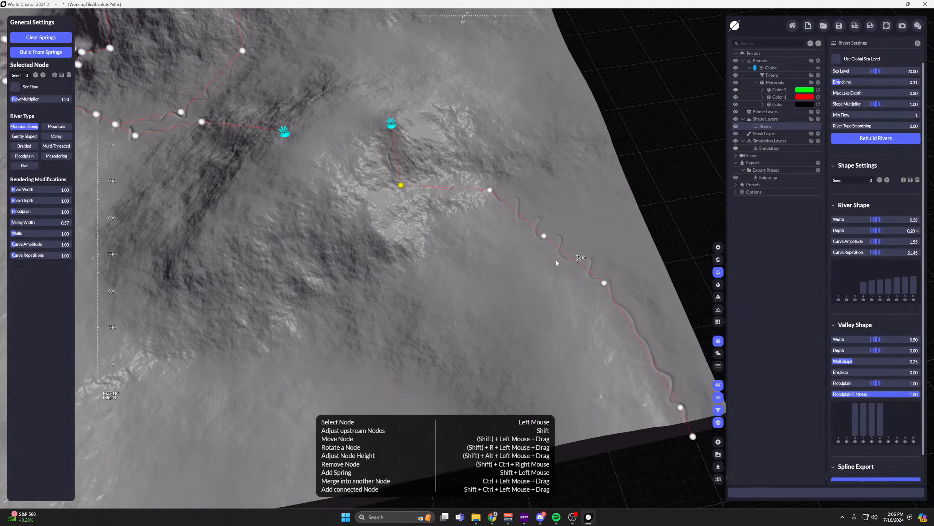
{"action": "scroll", "coordinate": [478, 210], "scroll_direction": "up", "scroll_amount": 3}
{"action": "left_click_drag", "start_coordinate": [342, 186], "coordinate": [442, 135]}
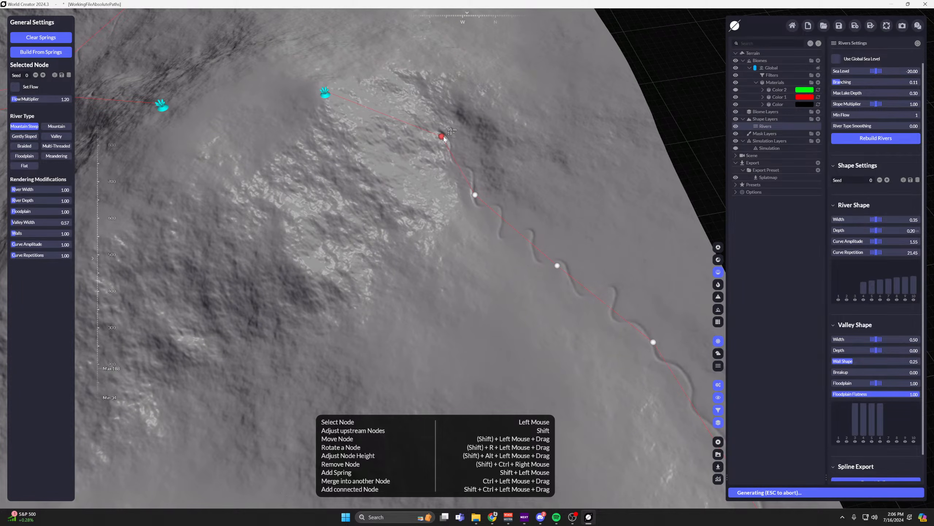
Move the spring above the stream down the rocky mountainside, away from the ridge.
{"action": "left_click_drag", "start_coordinate": [327, 96], "coordinate": [302, 160]}
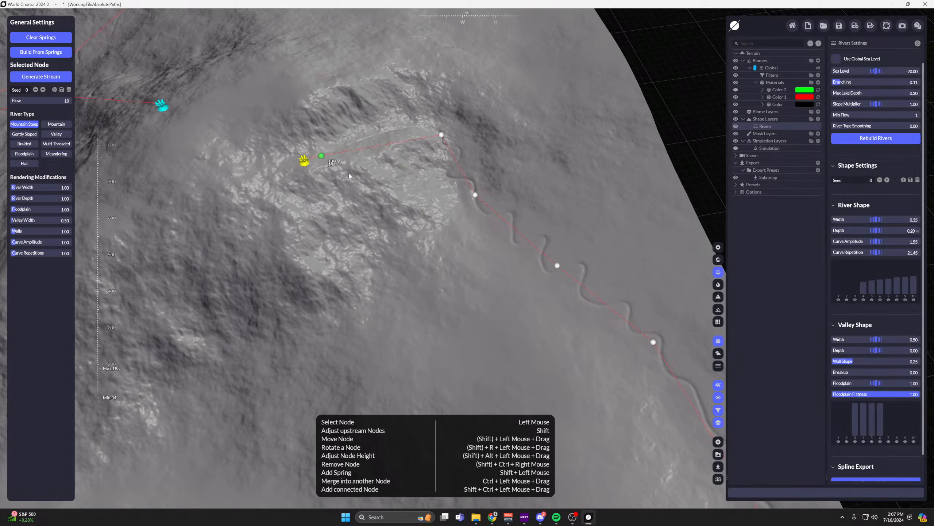
{"action": "middle_click_drag", "start_coordinate": [587, 189], "coordinate": [439, 235]}
{"action": "right_click_drag", "start_coordinate": [439, 235], "coordinate": [599, 219]}
{"action": "middle_click_drag", "start_coordinate": [598, 219], "coordinate": [491, 77]}
{"action": "scroll", "coordinate": [511, 114], "scroll_direction": "down", "scroll_amount": 5}
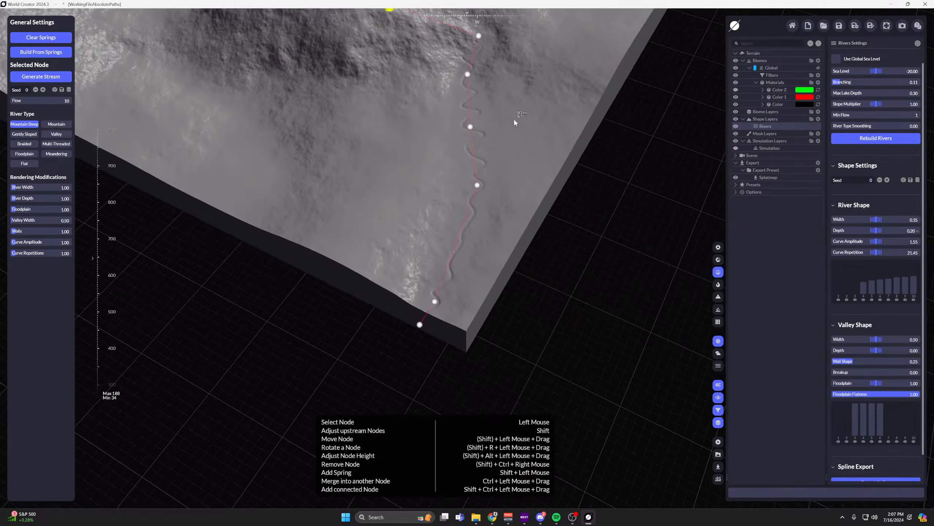
{"action": "middle_click_drag", "start_coordinate": [513, 119], "coordinate": [542, 188]}
{"action": "scroll", "coordinate": [507, 270], "scroll_direction": "up", "scroll_amount": 5}
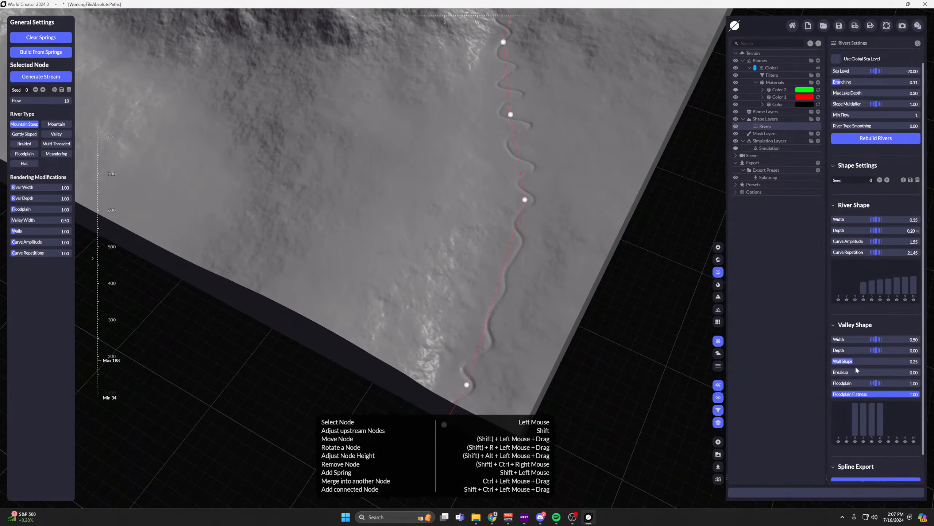
Set the Valley Shape Breakup to 1.00 and Wall Shape to 0.00.
{"action": "left_click_drag", "start_coordinate": [856, 371], "coordinate": [920, 371]}
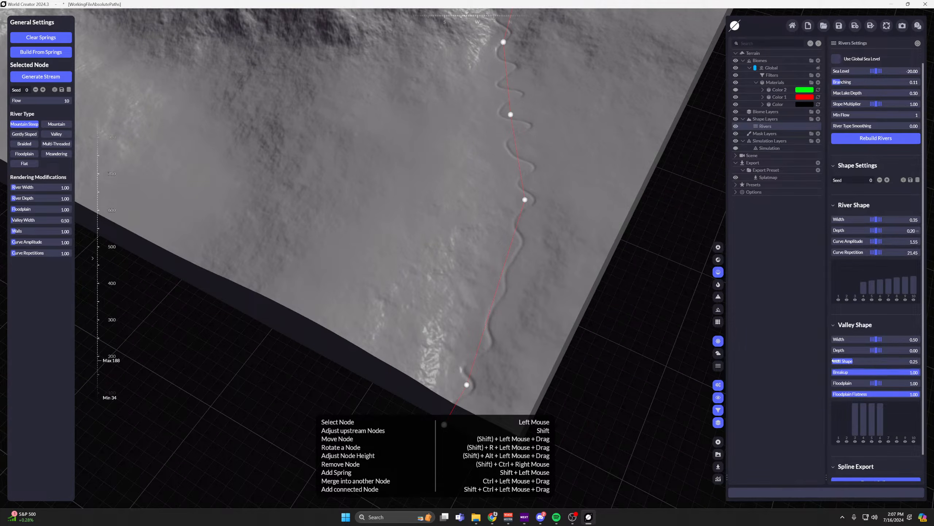
{"action": "left_click_drag", "start_coordinate": [837, 360], "coordinate": [806, 357]}
{"action": "scroll", "coordinate": [512, 229], "scroll_direction": "down", "scroll_amount": 3}
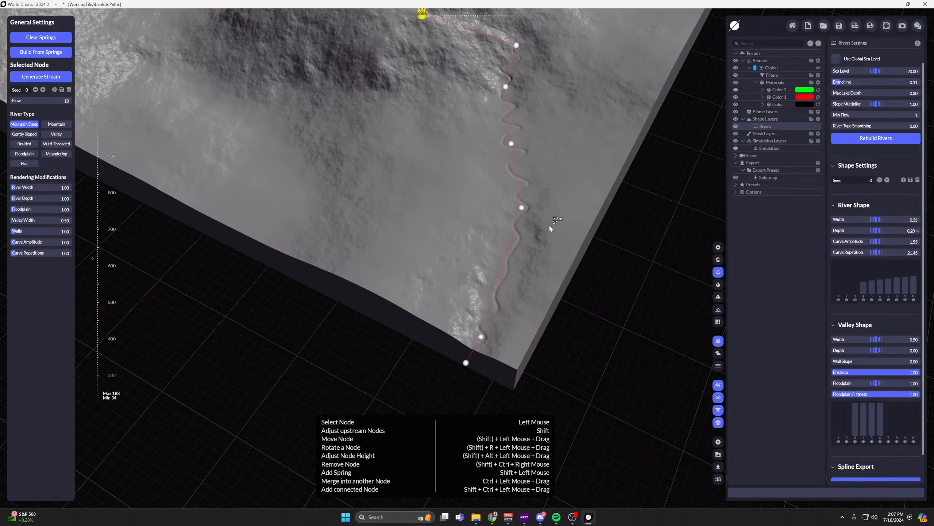
Set the River Width to 6.24 and River Depth to 2.66 for the Gently Sloped node partway down the stream.
{"action": "left_click", "coordinate": [522, 208]}
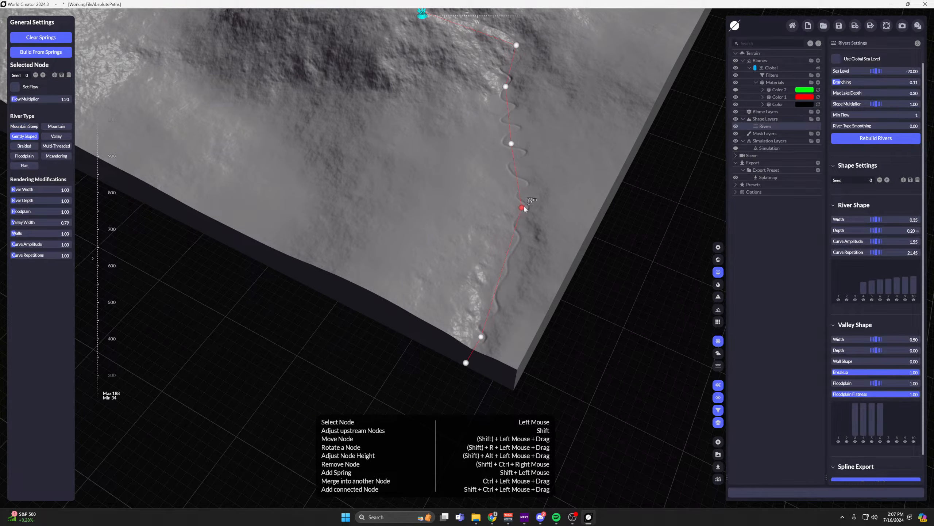
{"action": "mouse_move", "coordinate": [31, 191]}
{"action": "left_mouse_down"}
{"action": "mouse_move", "coordinate": [48, 190]}
{"action": "mouse_move", "coordinate": [26, 201]}
{"action": "left_mouse_up"}
{"action": "scroll", "coordinate": [570, 191], "scroll_direction": "up", "scroll_amount": 3}
{"action": "middle_click_drag", "start_coordinate": [439, 226], "coordinate": [500, 96]}
{"action": "scroll", "coordinate": [506, 105], "scroll_direction": "down", "scroll_amount": 3}
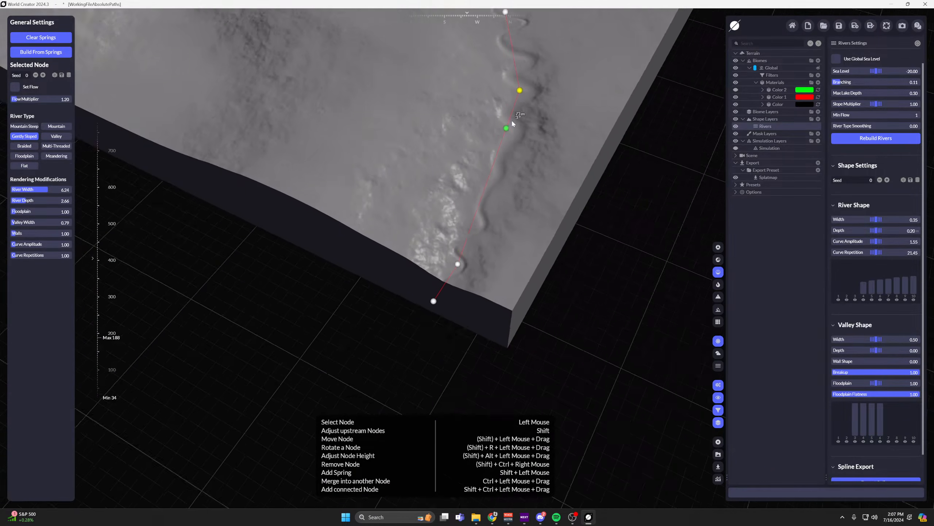
Set the lowest node before the terrain edge to Floodplain, with Curve Repetitions 1.37 and Curve Amplitude 2.14.
{"action": "middle_click_drag", "start_coordinate": [463, 262], "coordinate": [470, 241]}
{"action": "scroll", "coordinate": [470, 241], "scroll_direction": "up", "scroll_amount": 2}
{"action": "left_click", "coordinate": [464, 246]}
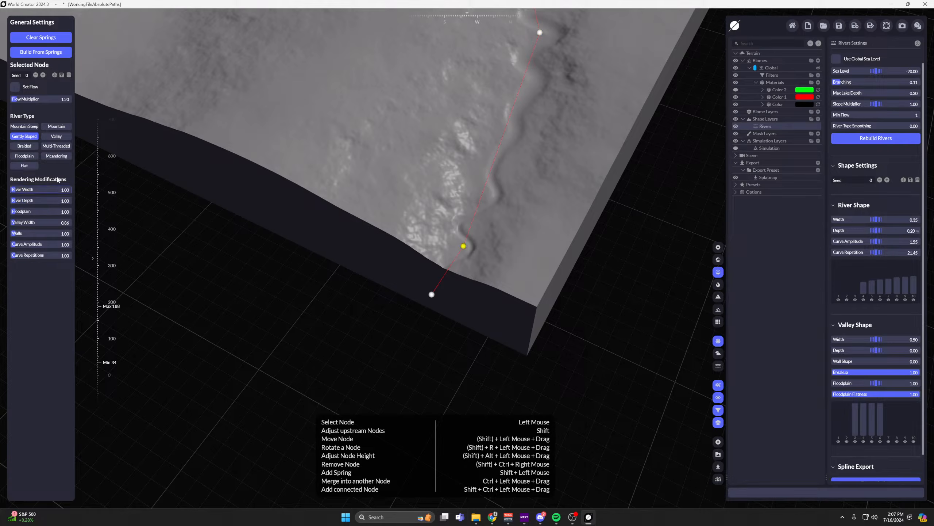
{"action": "left_click", "coordinate": [24, 156]}
{"action": "middle_click_drag", "start_coordinate": [472, 172], "coordinate": [453, 198]}
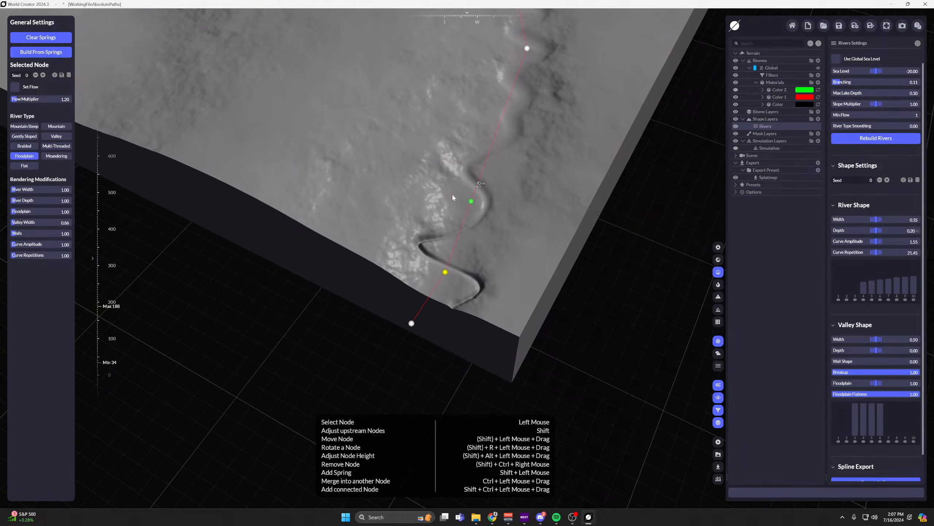
{"action": "left_click_drag", "start_coordinate": [29, 256], "coordinate": [51, 255]}
{"action": "left_click_drag", "start_coordinate": [24, 245], "coordinate": [64, 244]}
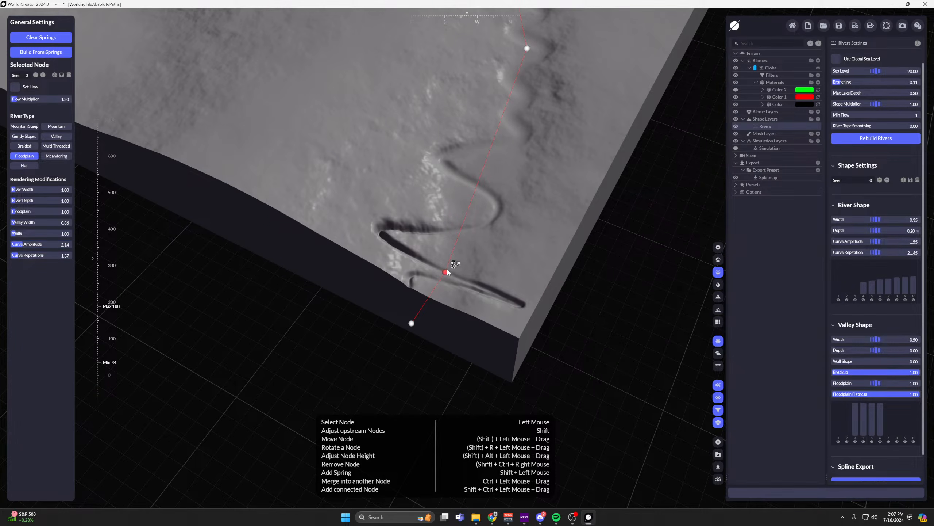
Move the Floodplain node slightly upstream and set its River Width to 6.99.
{"action": "left_click_drag", "start_coordinate": [448, 272], "coordinate": [446, 245]}
{"action": "middle_click_drag", "start_coordinate": [445, 245], "coordinate": [405, 278]}
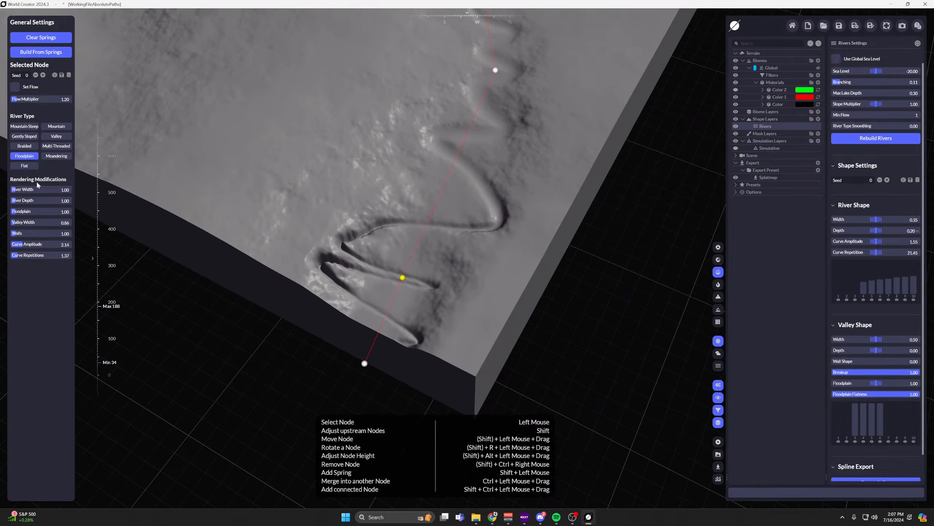
{"action": "left_click_drag", "start_coordinate": [19, 191], "coordinate": [52, 191]}
{"action": "scroll", "coordinate": [422, 187], "scroll_direction": "down", "scroll_amount": 5}
{"action": "middle_click_drag", "start_coordinate": [391, 156], "coordinate": [414, 234]}
{"action": "scroll", "coordinate": [415, 234], "scroll_direction": "up", "scroll_amount": 2}
{"action": "left_click_drag", "start_coordinate": [434, 343], "coordinate": [426, 327]}
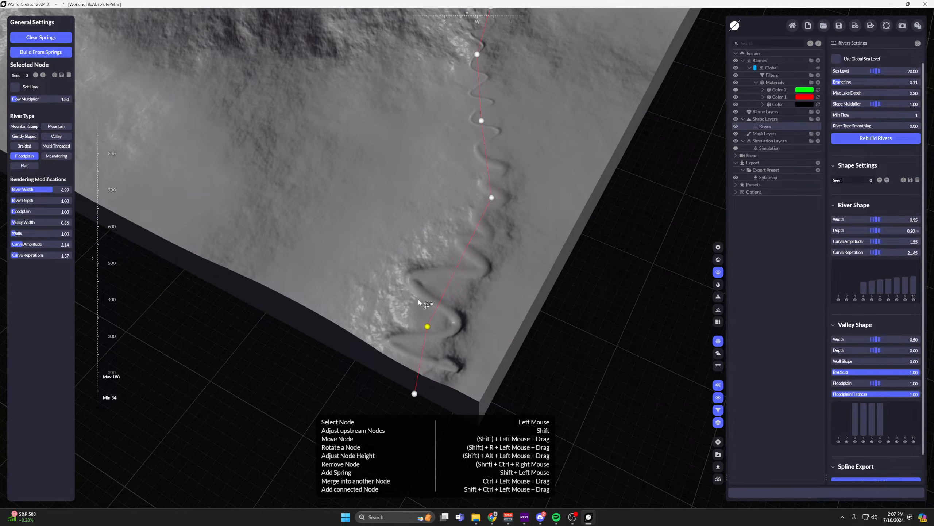
Add a second spring on the rocky slope beside the main river and generate its stream.
{"action": "middle_click_drag", "start_coordinate": [412, 240], "coordinate": [414, 258]}
{"action": "middle_click_drag", "start_coordinate": [395, 201], "coordinate": [412, 297]}
{"action": "scroll", "coordinate": [412, 297], "scroll_direction": "up", "scroll_amount": 1}
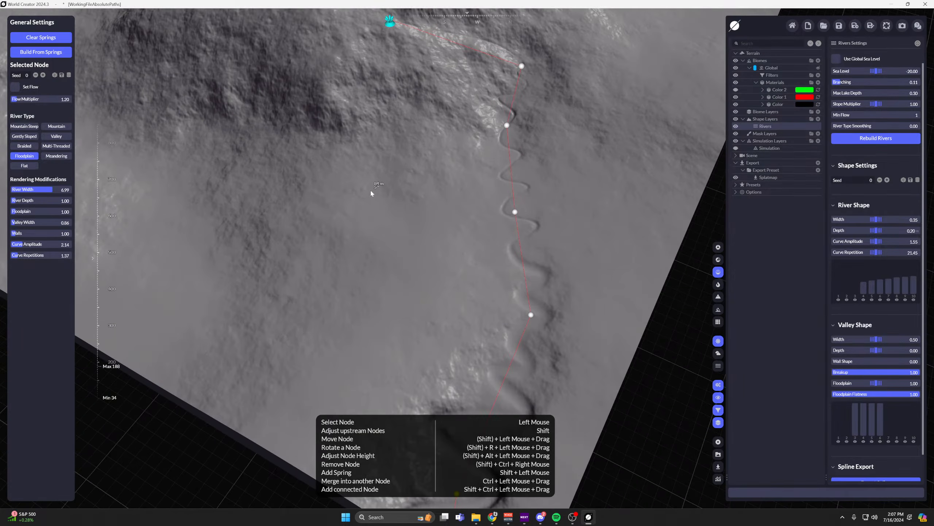
{"action": "scroll", "coordinate": [386, 166], "scroll_direction": "down", "scroll_amount": 1}
{"action": "middle_click_drag", "start_coordinate": [386, 166], "coordinate": [377, 140]}
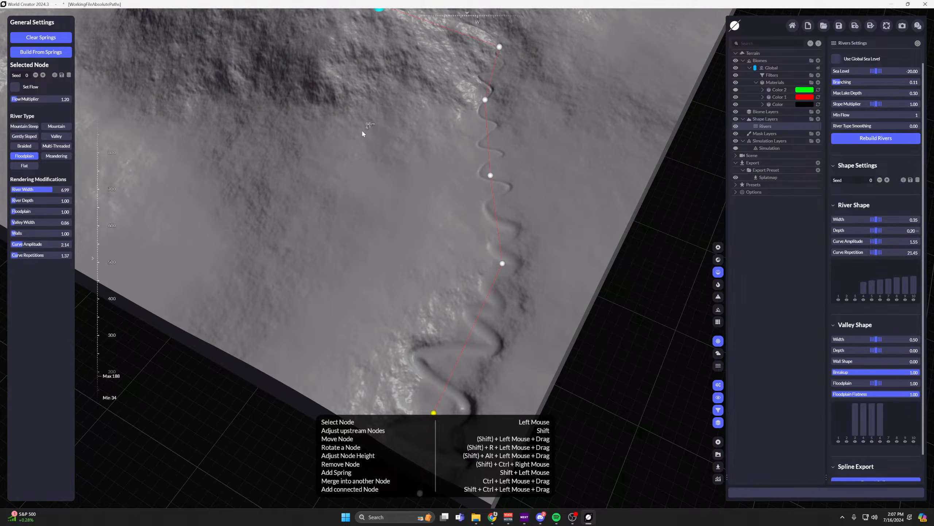
{"action": "left_click", "coordinate": [339, 98], "text": "shift"}
{"action": "left_click", "coordinate": [59, 76]}
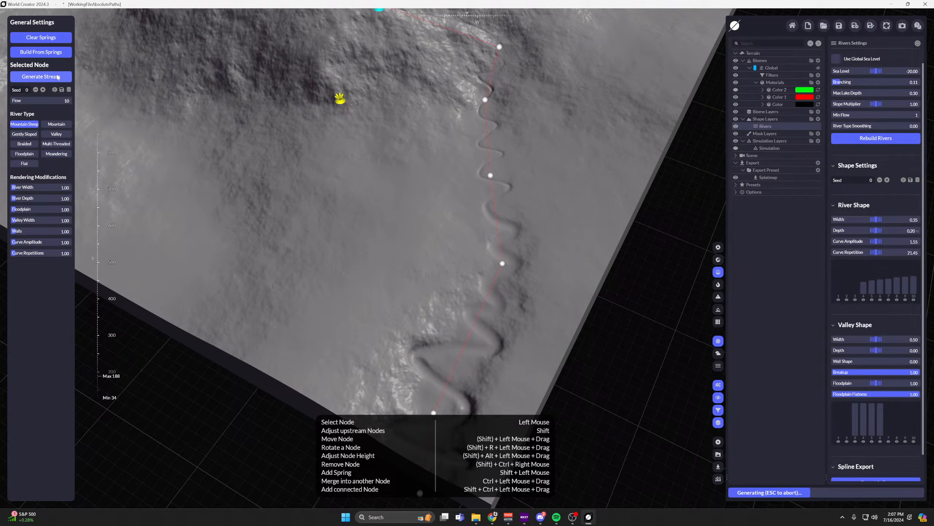
{"action": "scroll", "coordinate": [389, 165], "scroll_direction": "up", "scroll_amount": 2}
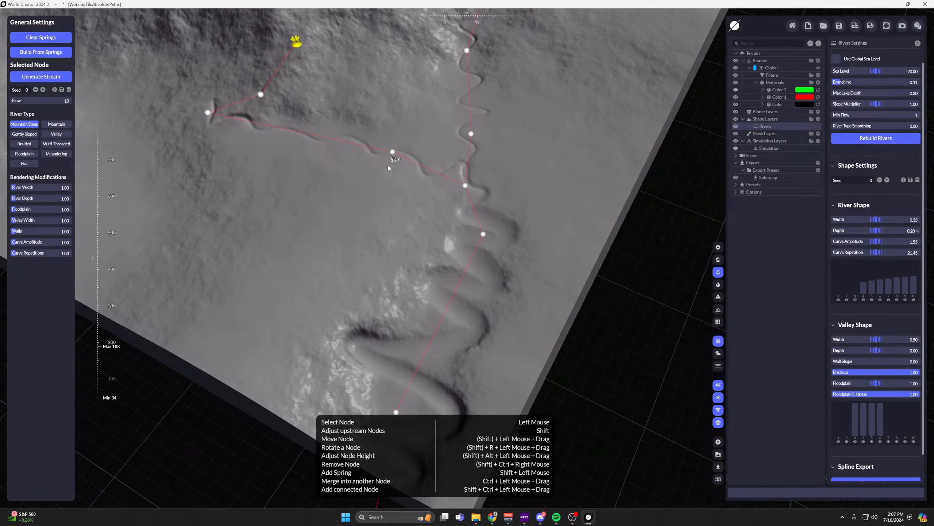
Reposition the new stream's last node before the confluence farther down the slope, close beside the main river.
{"action": "left_click_drag", "start_coordinate": [397, 154], "coordinate": [479, 300]}
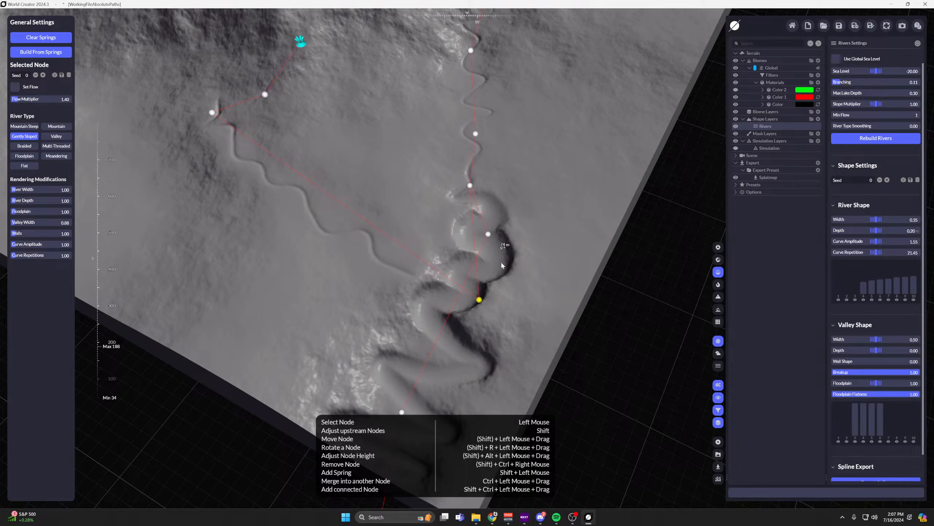
{"action": "middle_click_drag", "start_coordinate": [502, 265], "coordinate": [515, 210]}
{"action": "left_click_drag", "start_coordinate": [495, 237], "coordinate": [448, 158]}
{"action": "middle_click_drag", "start_coordinate": [383, 102], "coordinate": [400, 187]}
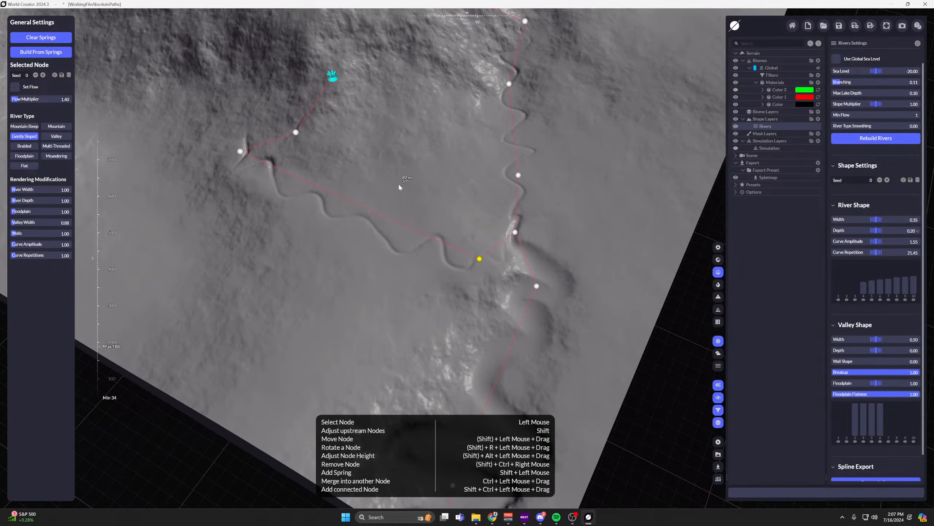
{"action": "middle_click_drag", "start_coordinate": [474, 233], "coordinate": [473, 249]}
Move the new stream's nodes across the slope next to the main river so the two channels intertwine.
{"action": "left_click_drag", "start_coordinate": [481, 274], "coordinate": [526, 131]}
{"action": "left_click", "coordinate": [506, 204]}
{"action": "scroll", "coordinate": [487, 164], "scroll_direction": "up", "scroll_amount": 3}
{"action": "middle_click_drag", "start_coordinate": [430, 101], "coordinate": [463, 237]}
{"action": "left_click_drag", "start_coordinate": [160, 311], "coordinate": [533, 183]}
{"action": "left_click_drag", "start_coordinate": [243, 282], "coordinate": [555, 151]}
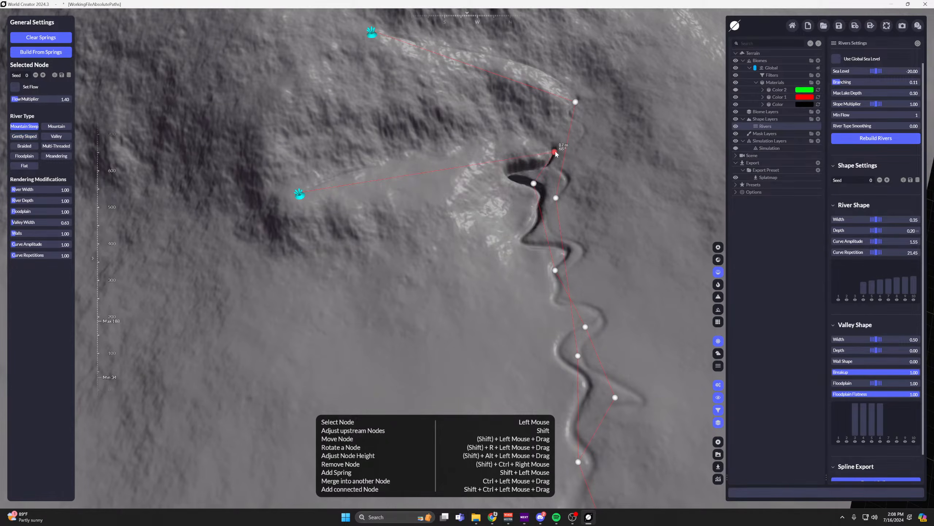
Move the new stream's spring up beside the main river's headwaters and shift its first node slightly upslope.
{"action": "left_click_drag", "start_coordinate": [300, 195], "coordinate": [505, 45]}
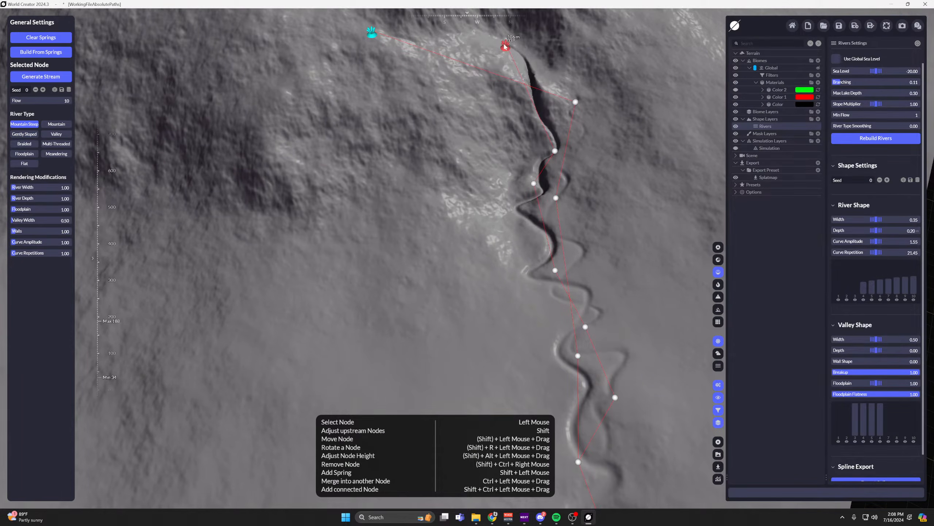
{"action": "middle_click_drag", "start_coordinate": [593, 146], "coordinate": [532, 166]}
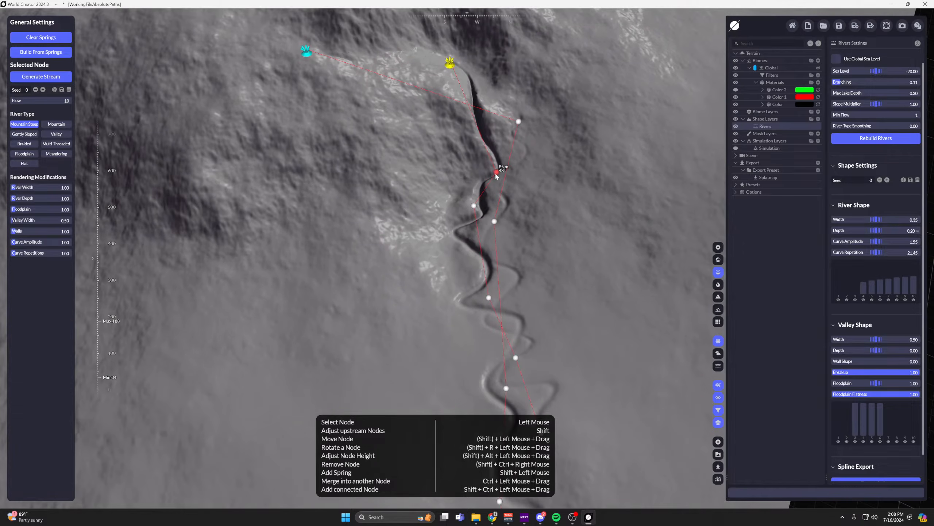
{"action": "left_click_drag", "start_coordinate": [496, 176], "coordinate": [498, 159]}
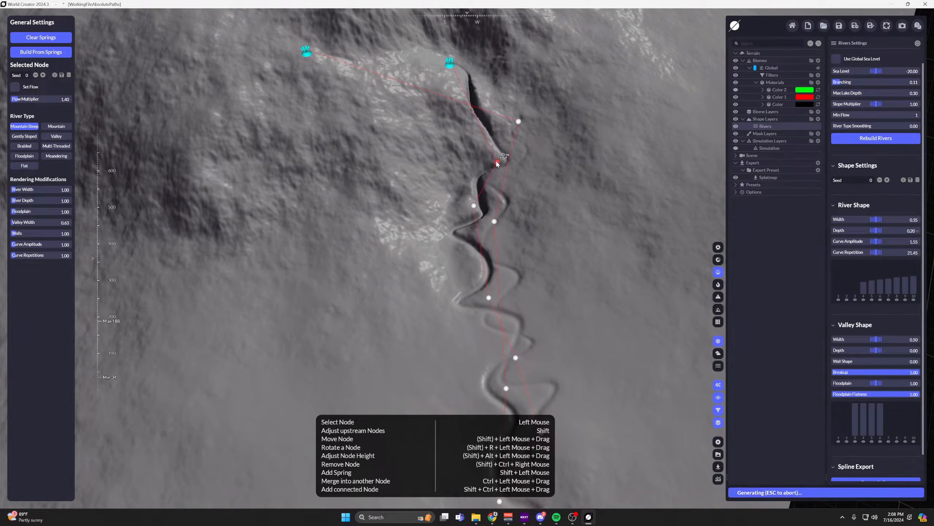
Move the new stream's second node across the main channel and nudge the next Gently Sloped node farther down slightly.
{"action": "left_click", "coordinate": [474, 206]}
{"action": "left_click_drag", "start_coordinate": [474, 207], "coordinate": [510, 209]}
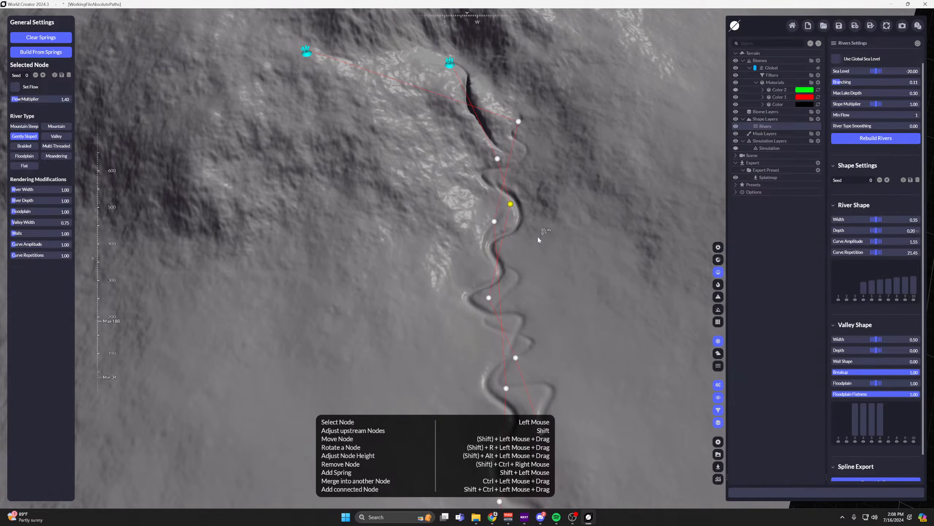
{"action": "middle_click_drag", "start_coordinate": [536, 236], "coordinate": [522, 198]}
{"action": "left_click_drag", "start_coordinate": [476, 254], "coordinate": [472, 252]}
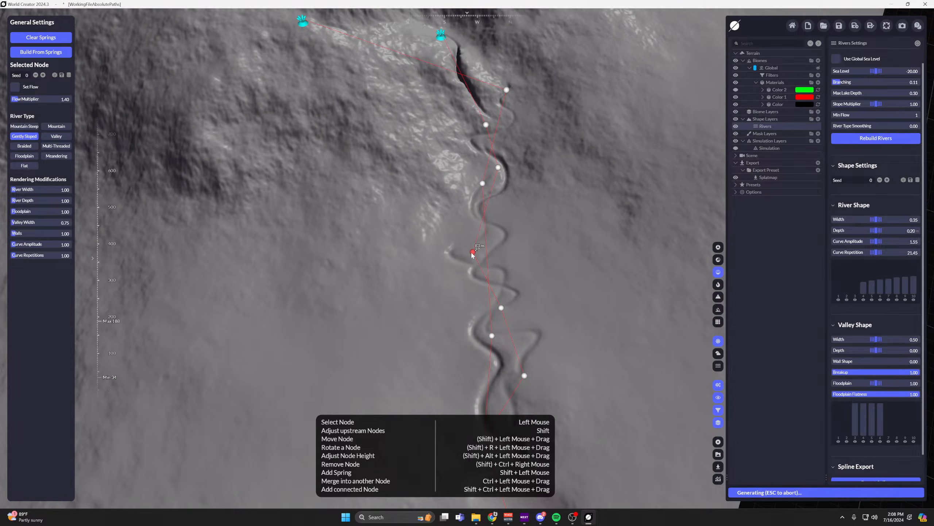
{"action": "scroll", "coordinate": [478, 273], "scroll_direction": "up", "scroll_amount": 3}
Shift the following downstream node slightly upstream within the intertwined channels and exit river editing.
{"action": "middle_click_drag", "start_coordinate": [496, 324], "coordinate": [475, 283]}
{"action": "scroll", "coordinate": [480, 322], "scroll_direction": "up", "scroll_amount": 2}
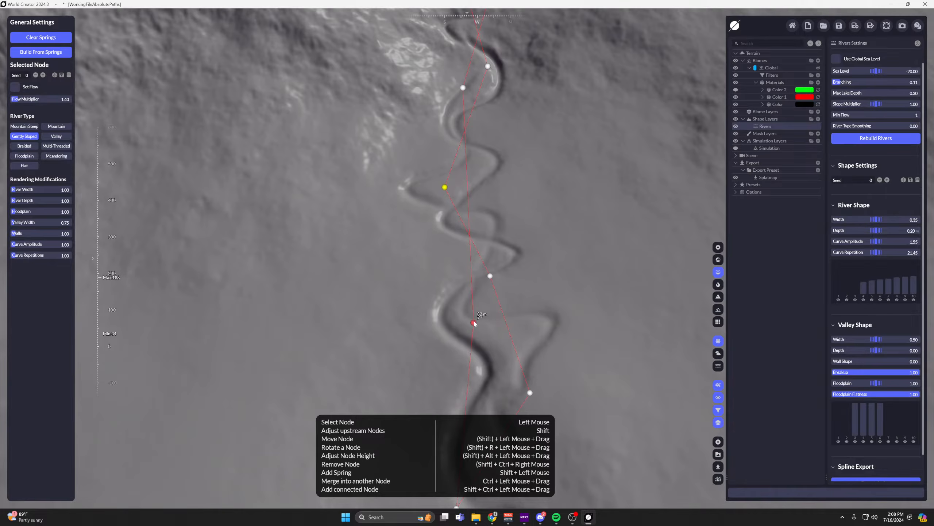
{"action": "left_click_drag", "start_coordinate": [474, 321], "coordinate": [463, 305]}
{"action": "scroll", "coordinate": [536, 281], "scroll_direction": "down", "scroll_amount": 3}
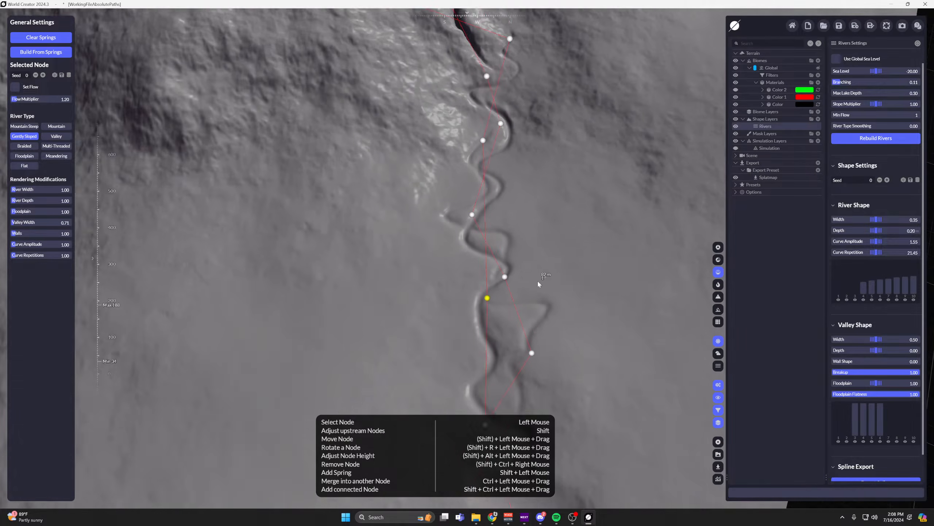
{"action": "scroll", "coordinate": [537, 281], "scroll_direction": "down", "scroll_amount": 1}
Examine the carved, intertwined river channels up close and across the whole mountainside.
{"action": "scroll", "coordinate": [877, 442], "scroll_direction": "down", "scroll_amount": 2}
{"action": "left_click", "coordinate": [876, 474]}
{"action": "scroll", "coordinate": [588, 316], "scroll_direction": "down", "scroll_amount": 3}
{"action": "middle_click_drag", "start_coordinate": [560, 276], "coordinate": [525, 303]}
{"action": "scroll", "coordinate": [479, 219], "scroll_direction": "up", "scroll_amount": 5}
{"action": "scroll", "coordinate": [527, 301], "scroll_direction": "down", "scroll_amount": 2}
{"action": "middle_click_drag", "start_coordinate": [535, 176], "coordinate": [522, 237]}
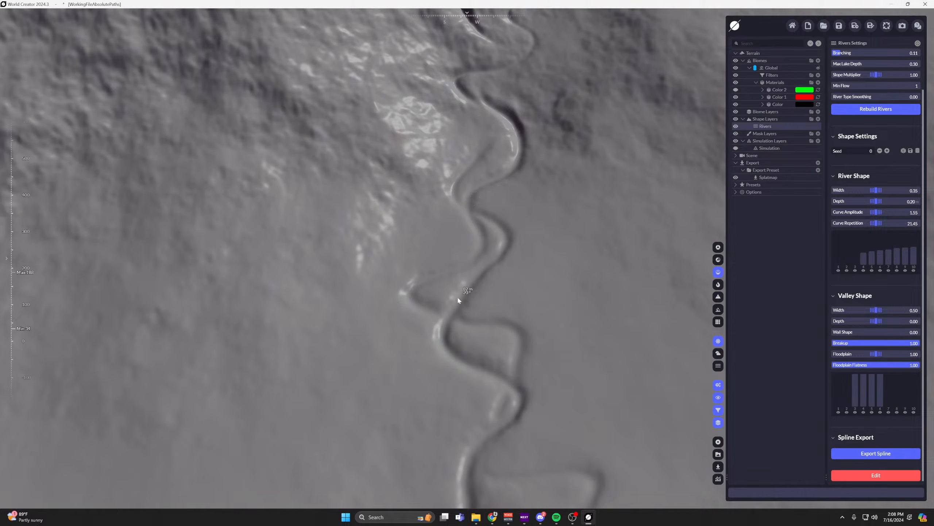
{"action": "middle_click_drag", "start_coordinate": [490, 367], "coordinate": [498, 269]}
{"action": "scroll", "coordinate": [482, 329], "scroll_direction": "down", "scroll_amount": 1}
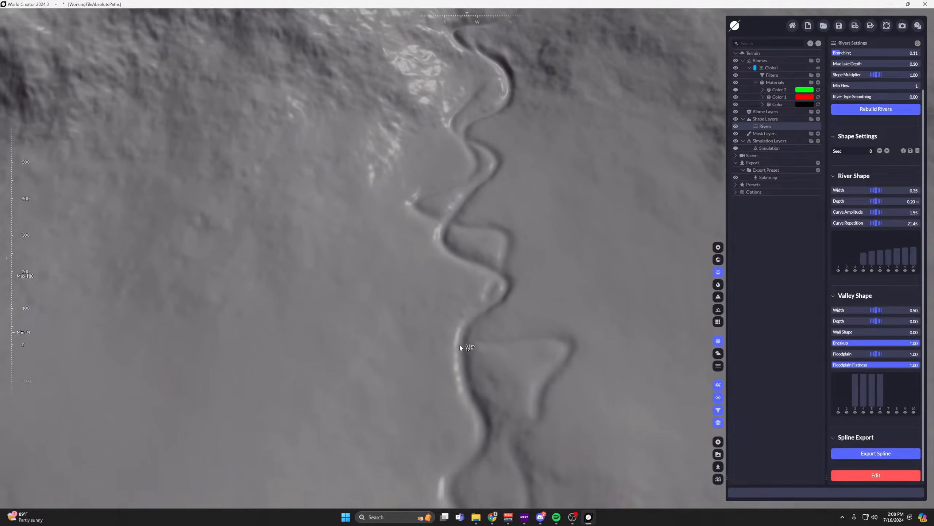
{"action": "middle_click_drag", "start_coordinate": [461, 347], "coordinate": [453, 320]}
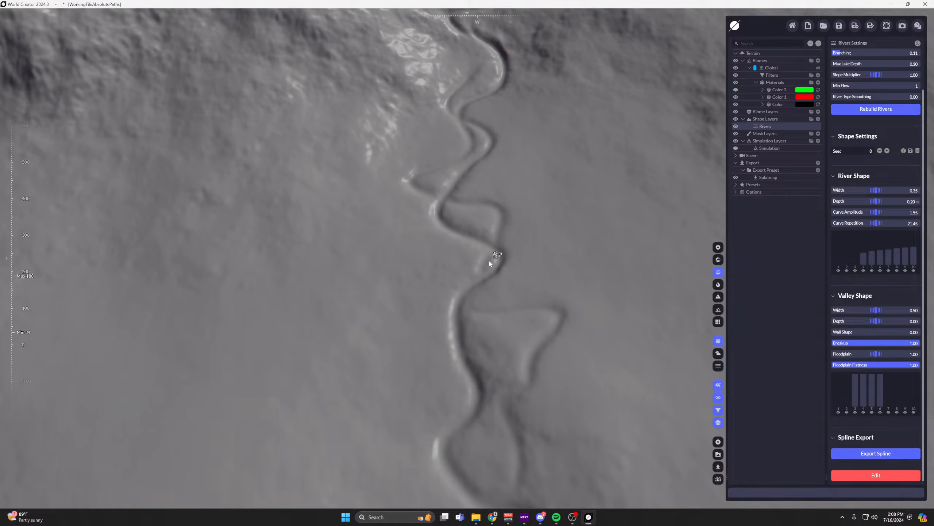
{"action": "middle_click_drag", "start_coordinate": [550, 347], "coordinate": [510, 261]}
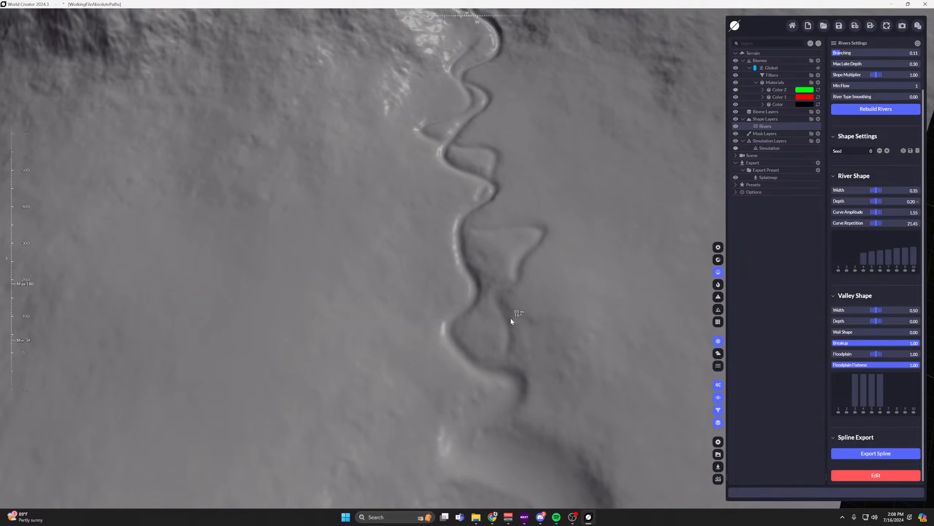
{"action": "scroll", "coordinate": [515, 245], "scroll_direction": "down", "scroll_amount": 10}
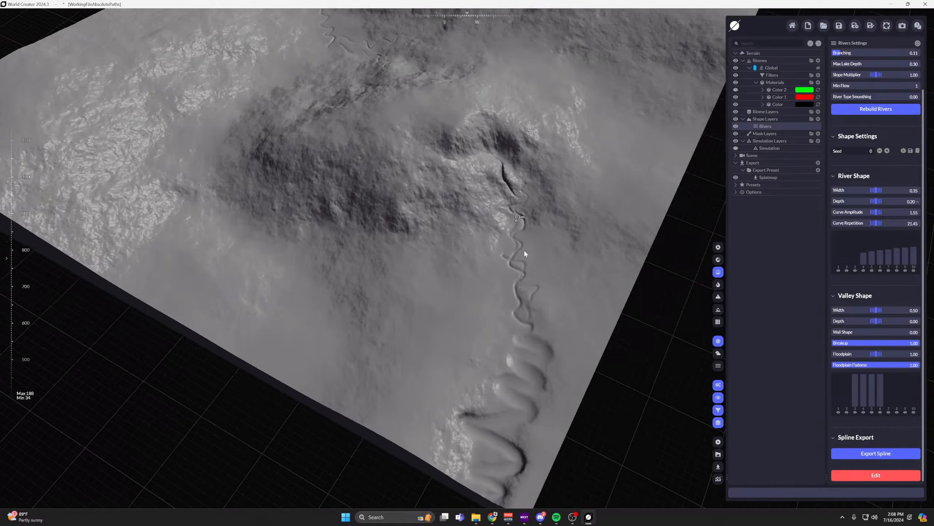
{"action": "middle_click_drag", "start_coordinate": [394, 146], "coordinate": [428, 229]}
{"action": "middle_click_drag", "start_coordinate": [589, 369], "coordinate": [558, 294]}
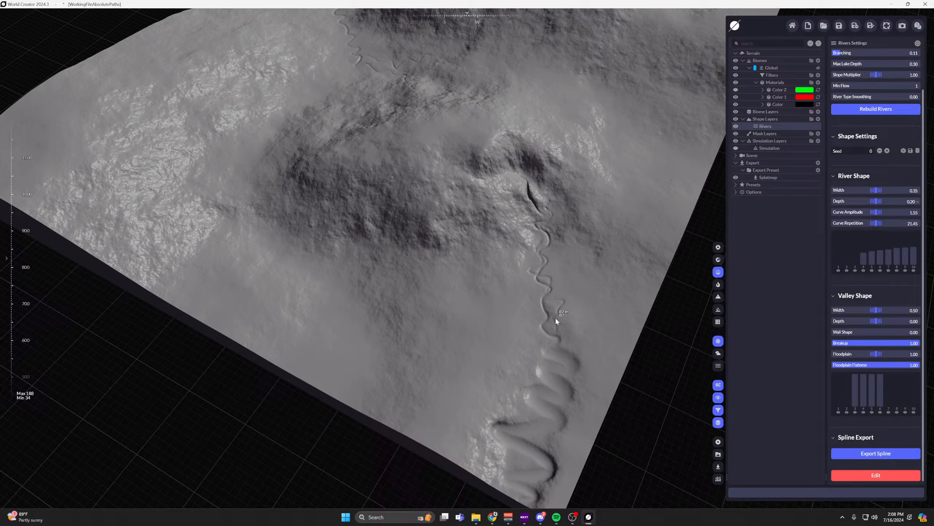
{"action": "middle_click_drag", "start_coordinate": [421, 281], "coordinate": [471, 282]}
{"action": "right_click_drag", "start_coordinate": [472, 281], "coordinate": [605, 184]}
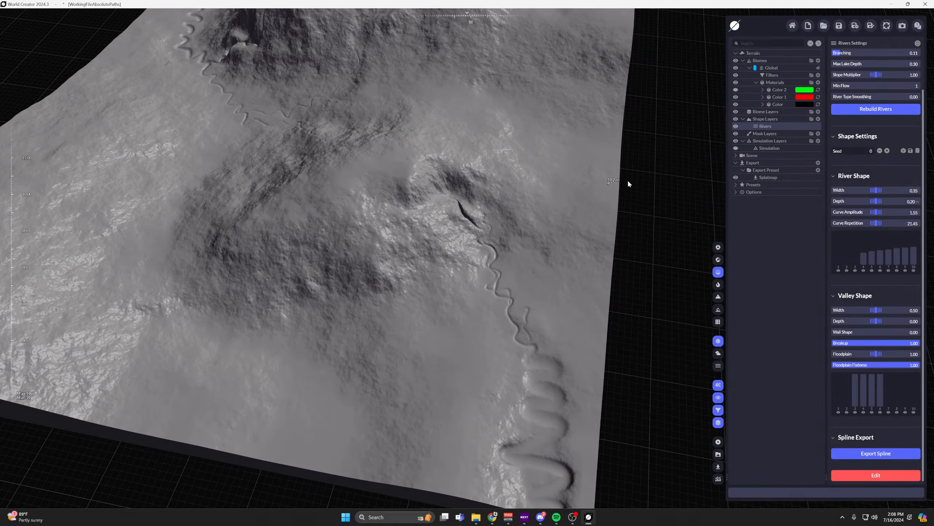
Change the Color 1 material's tint to blue, #002DFF.
{"action": "left_click", "coordinate": [780, 97]}
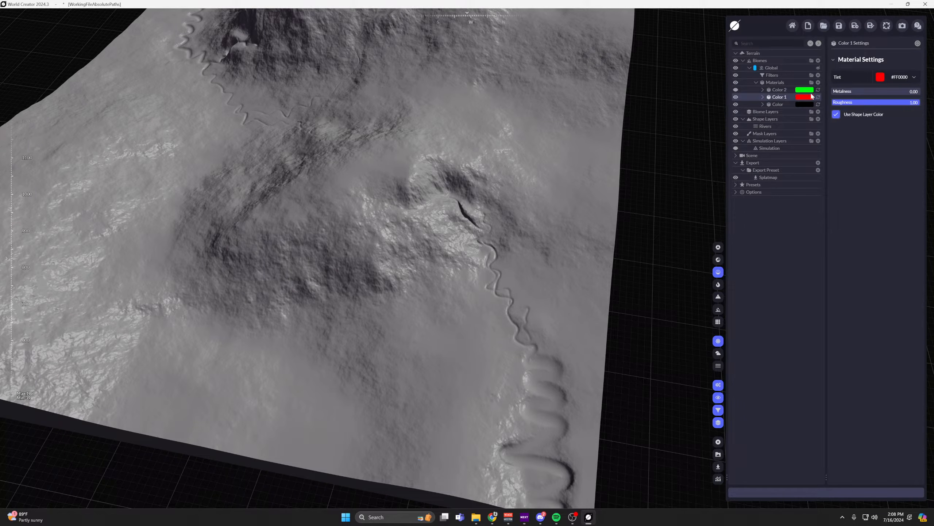
{"action": "left_click", "coordinate": [898, 78]}
{"action": "left_click", "coordinate": [861, 124]}
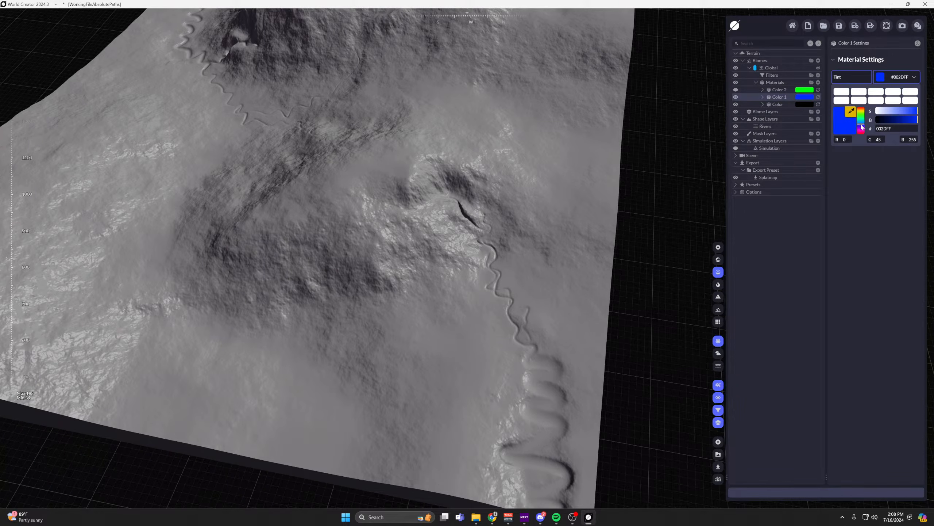
Change the Color 1 material's tint to light blue, #3DBEFF, and add a Rivers layer to its distribution.
{"action": "left_click_drag", "start_coordinate": [861, 126], "coordinate": [907, 113]}
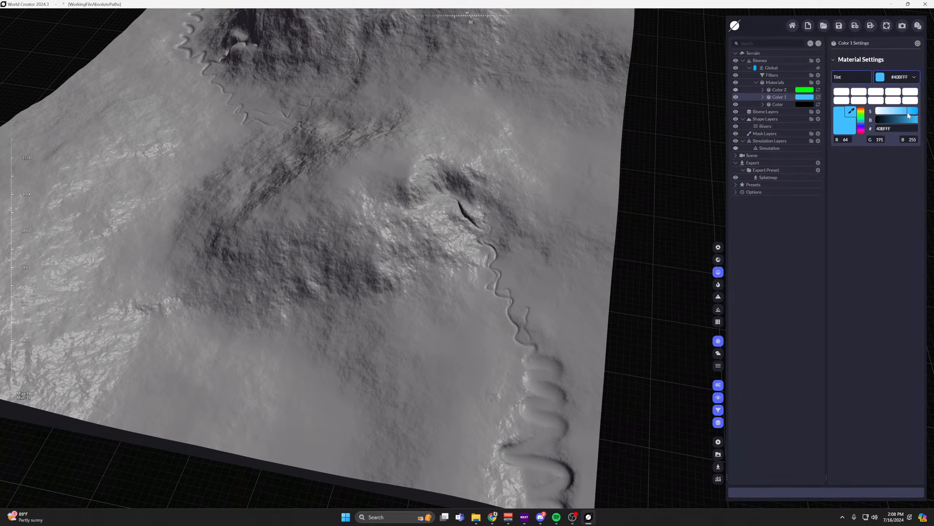
{"action": "left_click", "coordinate": [763, 97]}
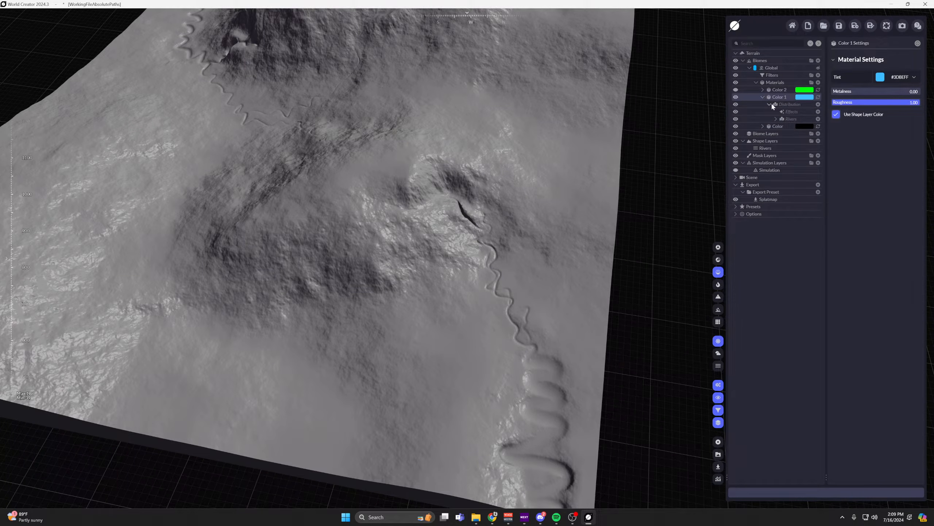
{"action": "left_click", "coordinate": [789, 105]}
{"action": "left_click", "coordinate": [818, 104]}
{"action": "mouse_move", "coordinate": [772, 124]}
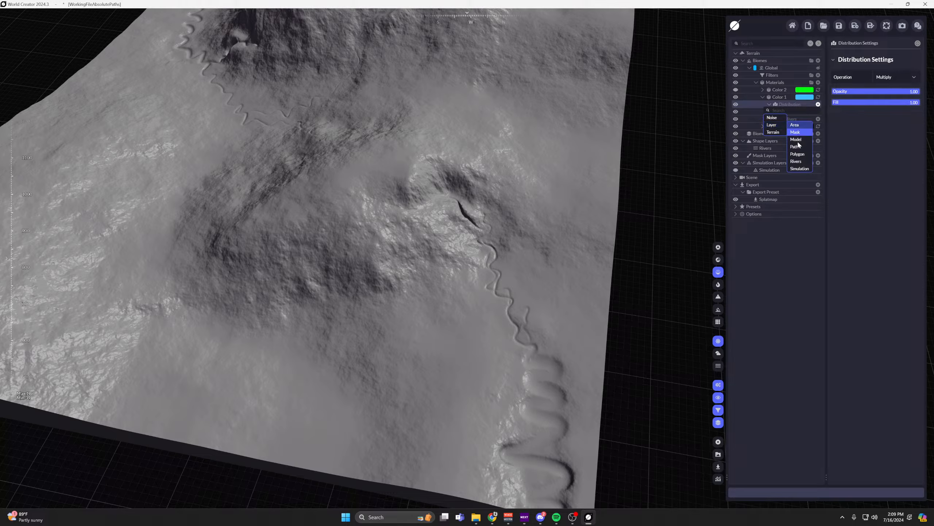
{"action": "left_click", "coordinate": [794, 225]}
{"action": "left_click", "coordinate": [791, 119]}
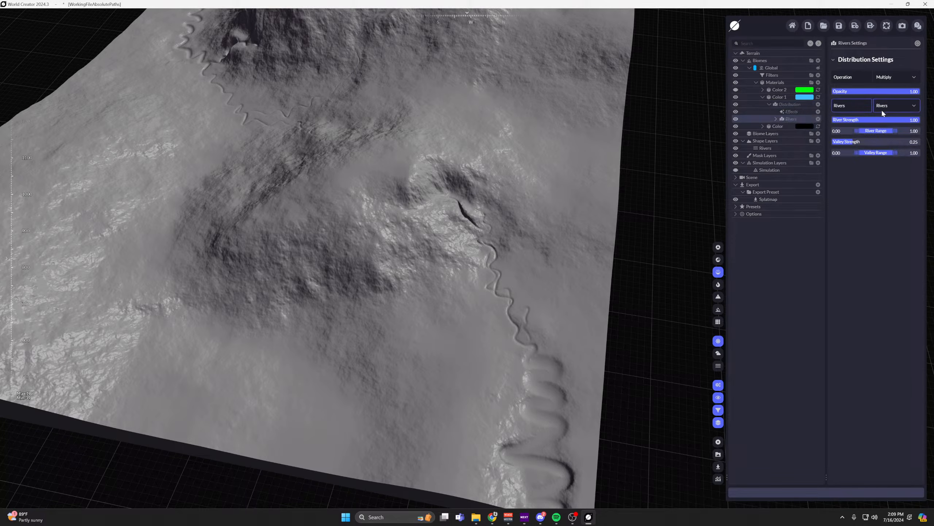
Rename the Rivers shape layer as Rivers A.
{"action": "left_click", "coordinate": [910, 107]}
{"action": "double_click", "coordinate": [767, 148]}
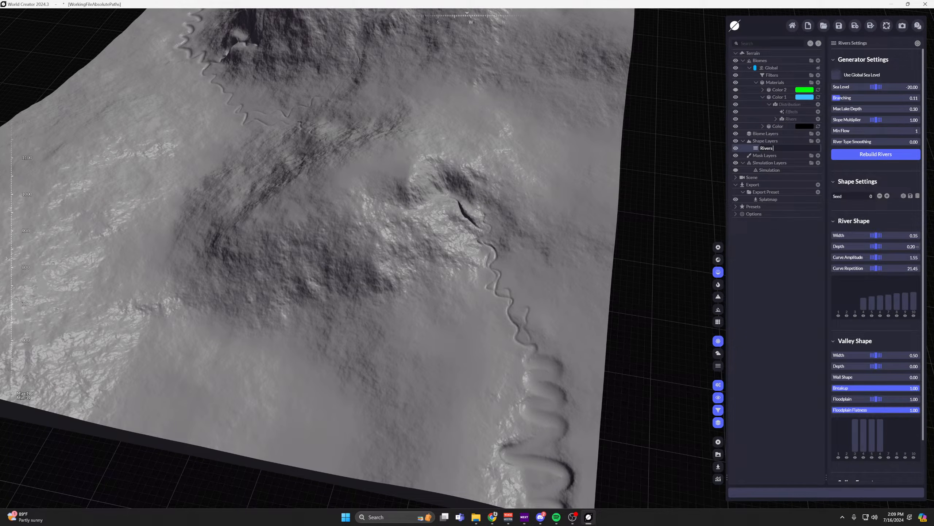
{"action": "type", "text": "A"}
{"action": "key", "text": "Return"}
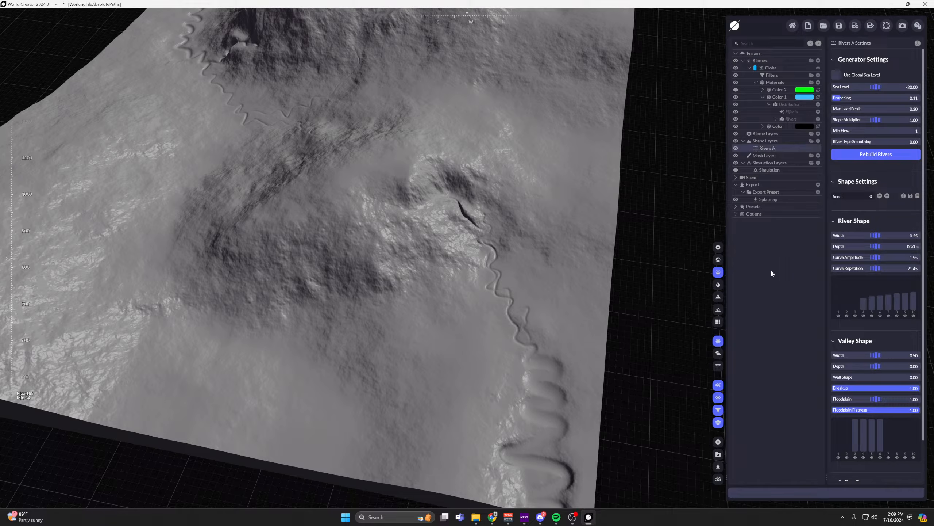
Use Rivers A as the source of Color 1's Rivers distribution and display the material colours on the terrain.
{"action": "left_click", "coordinate": [786, 122]}
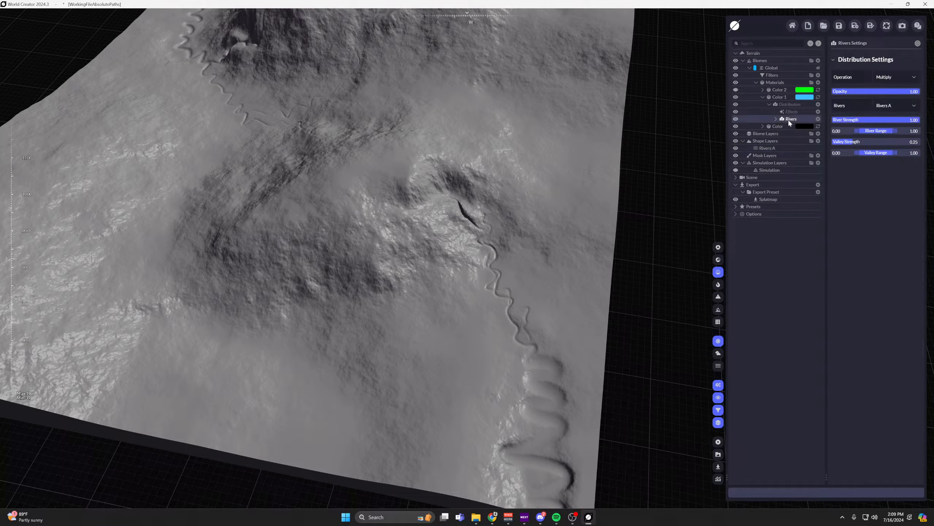
{"action": "left_click", "coordinate": [915, 107]}
{"action": "left_click", "coordinate": [905, 124]}
{"action": "left_click", "coordinate": [717, 259]}
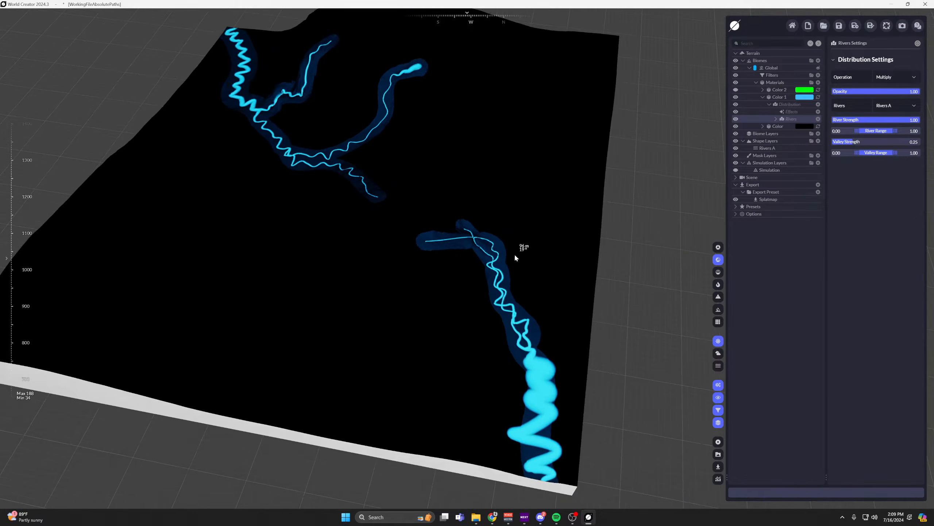
Change the base Color material's tint from black to grey, #5B5B5B.
{"action": "left_click", "coordinate": [798, 124]}
{"action": "left_click", "coordinate": [897, 76]}
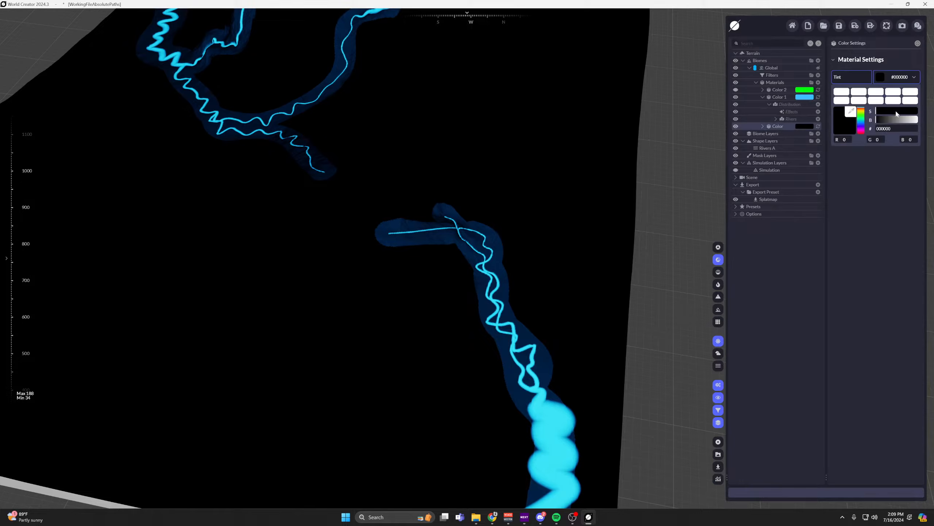
{"action": "left_click", "coordinate": [889, 120]}
{"action": "left_click_drag", "start_coordinate": [890, 120], "coordinate": [891, 120]}
{"action": "mouse_move", "coordinate": [545, 204]}
{"action": "middle_mouse_down"}
{"action": "mouse_move", "coordinate": [196, 359]}
{"action": "mouse_move", "coordinate": [423, 268]}
{"action": "mouse_move", "coordinate": [294, 324]}
{"action": "mouse_move", "coordinate": [390, 372]}
{"action": "mouse_move", "coordinate": [539, 193]}
{"action": "middle_mouse_up"}
{"action": "left_click", "coordinate": [516, 221]}
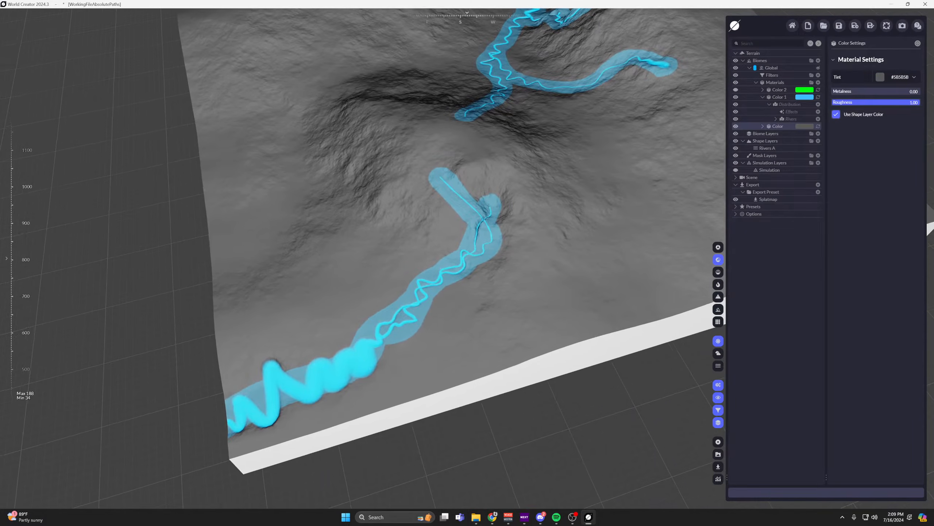
Set Valley Strength to 0.00 and River Strength to 1.00 in Color 1's Rivers distribution.
{"action": "left_click", "coordinate": [791, 119]}
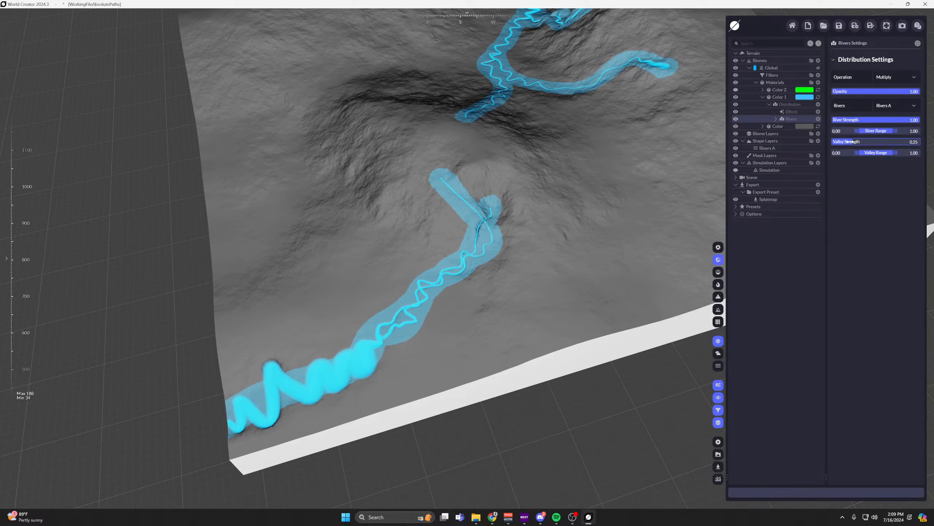
{"action": "left_click_drag", "start_coordinate": [851, 141], "coordinate": [832, 142]}
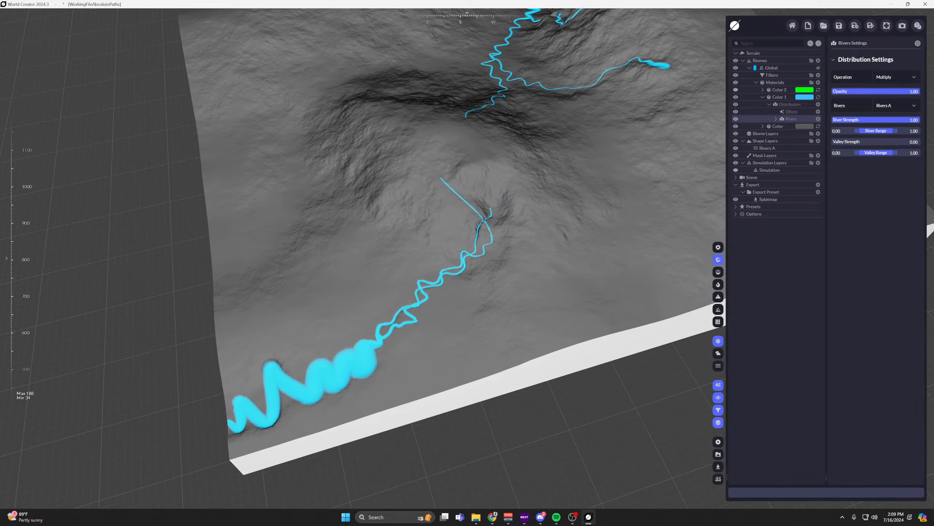
{"action": "scroll", "coordinate": [412, 157], "scroll_direction": "up", "scroll_amount": 3}
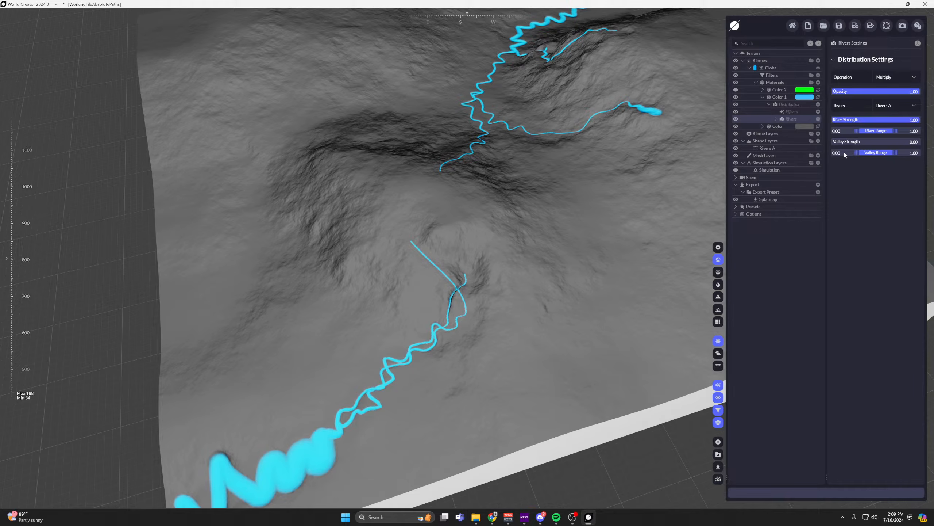
{"action": "left_click_drag", "start_coordinate": [902, 122], "coordinate": [922, 121]}
Set the minimum of Color 1's River Range to 0.75.
{"action": "middle_click_drag", "start_coordinate": [551, 314], "coordinate": [440, 287]}
{"action": "scroll", "coordinate": [389, 295], "scroll_direction": "up", "scroll_amount": 4}
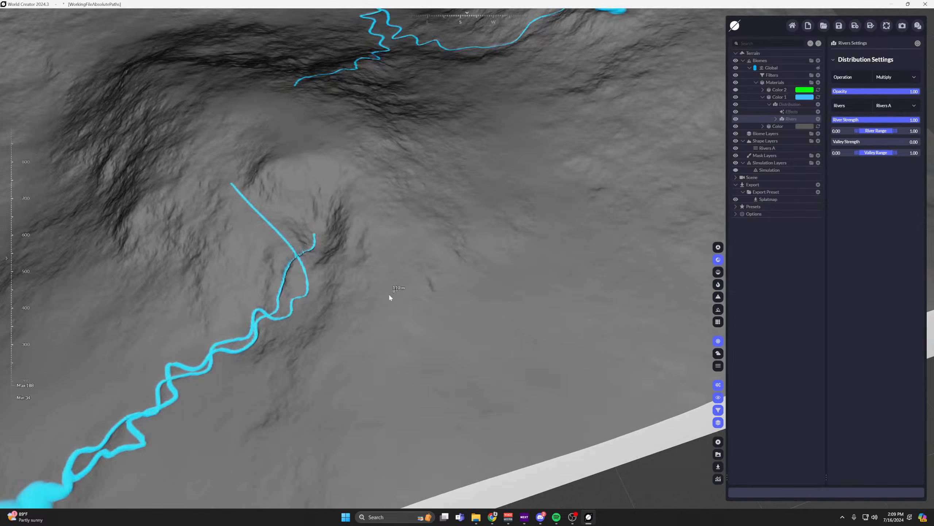
{"action": "right_click_drag", "start_coordinate": [389, 295], "coordinate": [353, 333]}
{"action": "middle_click_drag", "start_coordinate": [353, 333], "coordinate": [629, 227]}
{"action": "scroll", "coordinate": [588, 175], "scroll_direction": "up", "scroll_amount": 3}
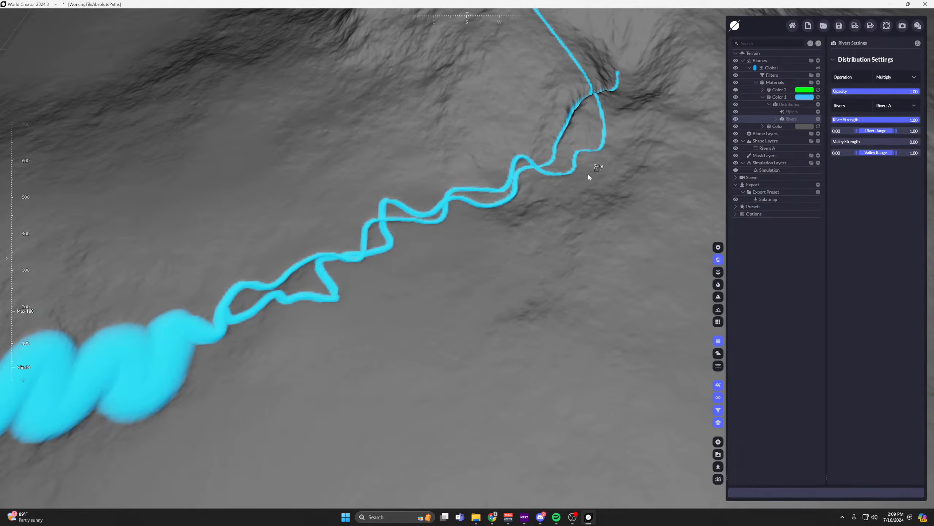
{"action": "scroll", "coordinate": [566, 175], "scroll_direction": "down", "scroll_amount": 3}
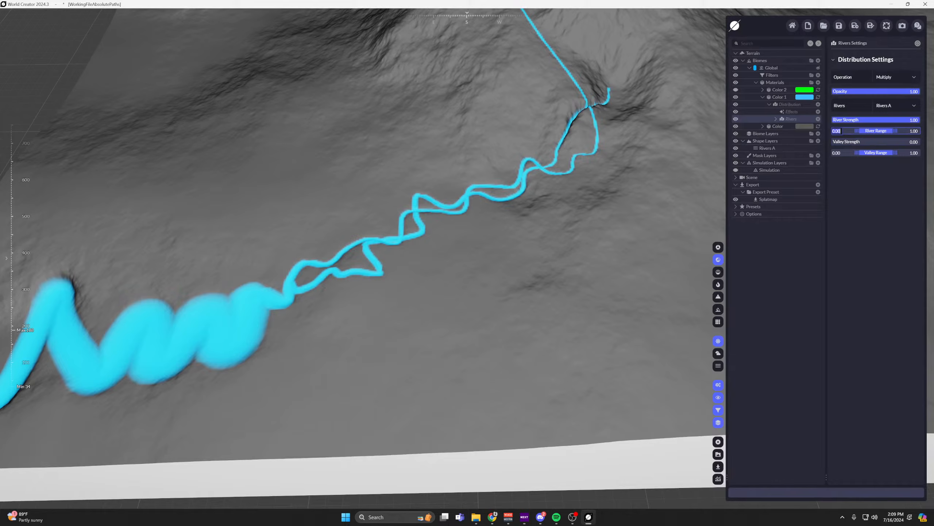
{"action": "type", "text": ".75"}
{"action": "key", "text": "Return"}
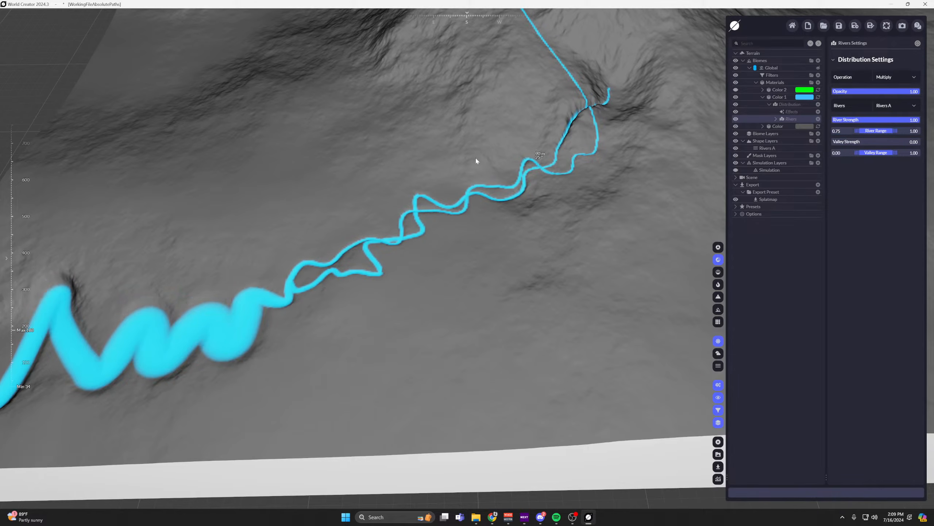
Set the minimum of Color 1's River Range to 0.99 so the blue hugs the channel bed.
{"action": "middle_click_drag", "start_coordinate": [477, 161], "coordinate": [543, 167]}
{"action": "right_click_drag", "start_coordinate": [542, 167], "coordinate": [585, 175]}
{"action": "scroll", "coordinate": [365, 299], "scroll_direction": "up", "scroll_amount": 3}
{"action": "middle_click_drag", "start_coordinate": [365, 298], "coordinate": [522, 235]}
{"action": "scroll", "coordinate": [370, 222], "scroll_direction": "up", "scroll_amount": 5}
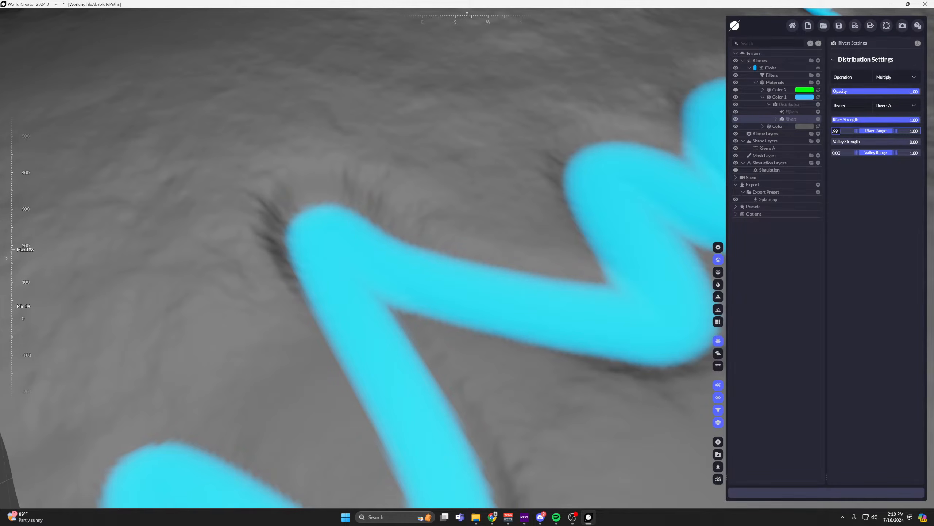
{"action": "key", "text": "Return"}
Examine the blue colour's coverage and edges along the lower river meanders, both close up and from farther away.
{"action": "scroll", "coordinate": [565, 199], "scroll_direction": "down", "scroll_amount": 5}
{"action": "middle_click_drag", "start_coordinate": [544, 252], "coordinate": [423, 248]}
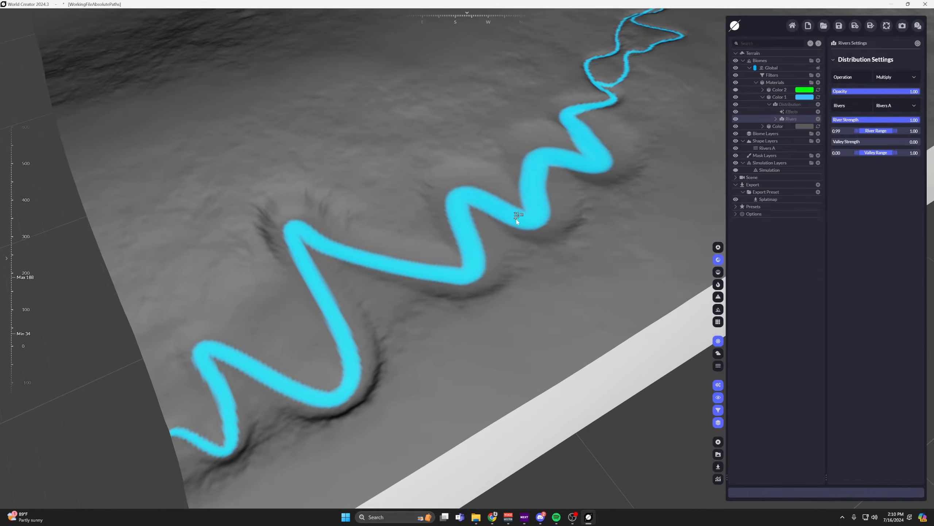
{"action": "scroll", "coordinate": [544, 196], "scroll_direction": "up", "scroll_amount": 3}
{"action": "middle_click_drag", "start_coordinate": [530, 200], "coordinate": [372, 334]}
{"action": "middle_click_drag", "start_coordinate": [451, 285], "coordinate": [535, 185]}
{"action": "scroll", "coordinate": [353, 275], "scroll_direction": "up", "scroll_amount": 3}
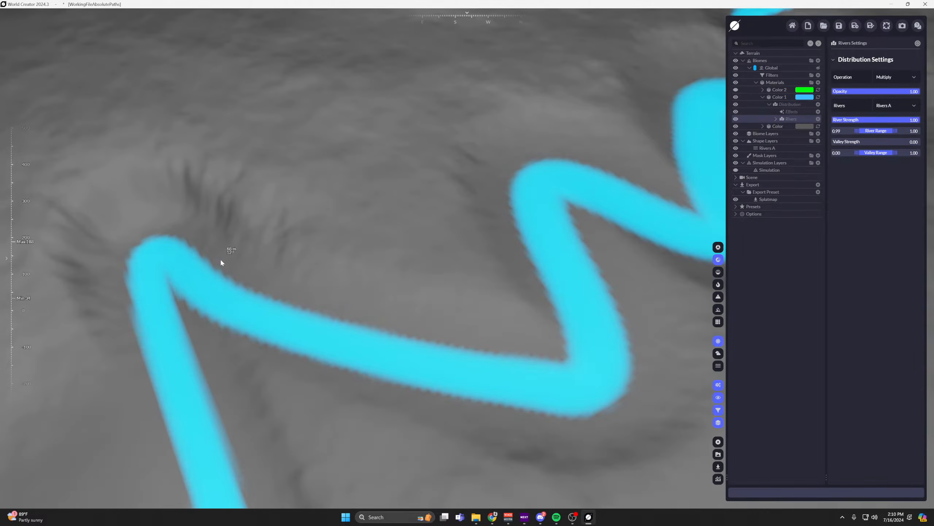
{"action": "middle_click_drag", "start_coordinate": [221, 262], "coordinate": [280, 172]}
{"action": "scroll", "coordinate": [269, 165], "scroll_direction": "down", "scroll_amount": 5}
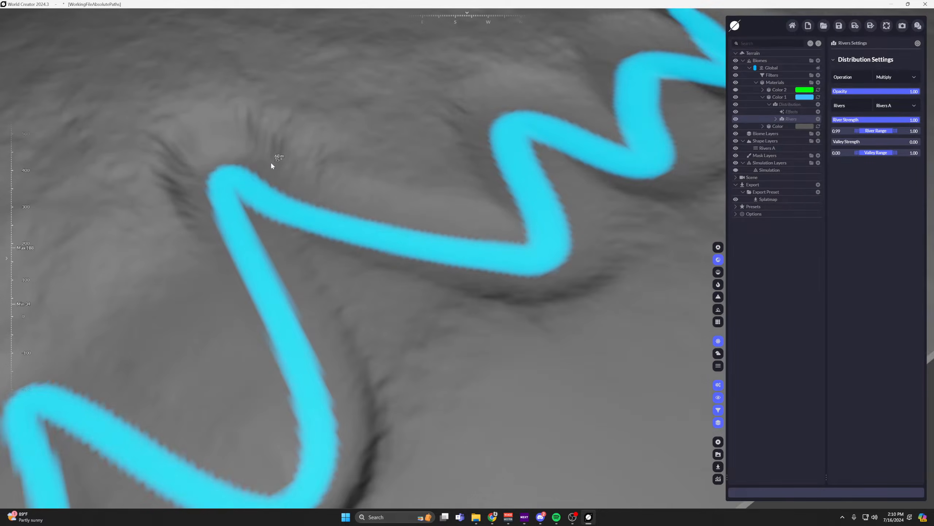
{"action": "scroll", "coordinate": [281, 155], "scroll_direction": "up", "scroll_amount": 4}
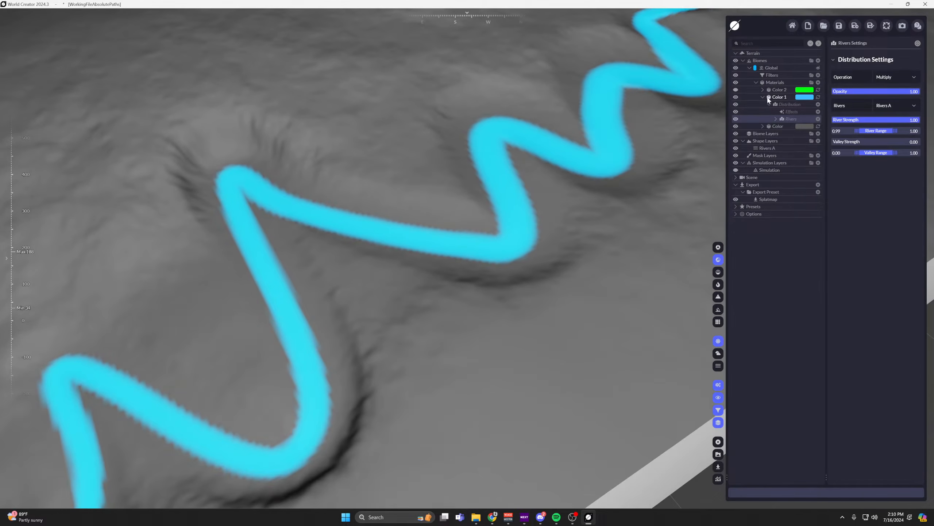
Add a new colour material and place it between Color 1 and the base Color.
{"action": "left_click", "coordinate": [767, 98]}
{"action": "left_click", "coordinate": [818, 83]}
{"action": "left_click", "coordinate": [806, 92]}
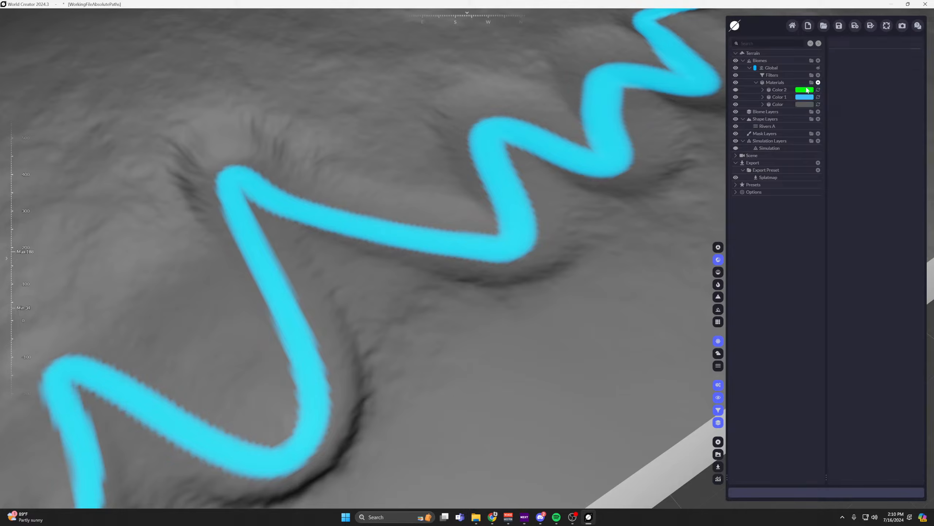
{"action": "left_click_drag", "start_coordinate": [783, 107], "coordinate": [783, 108]}
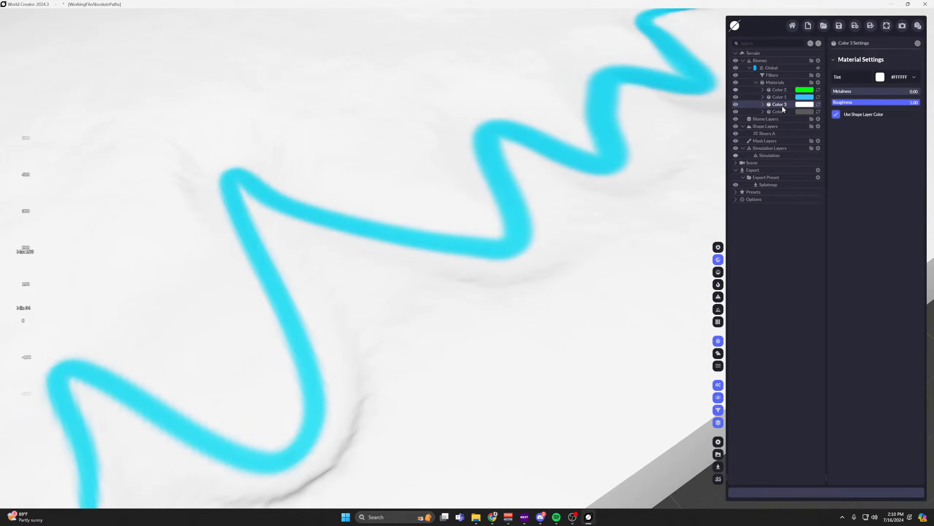
Change the Color 3 material's tint to a muted olive green, #556136.
{"action": "left_click", "coordinate": [897, 80]}
{"action": "mouse_move", "coordinate": [861, 113]}
{"action": "left_mouse_down"}
{"action": "mouse_move", "coordinate": [899, 119]}
{"action": "mouse_move", "coordinate": [865, 118]}
{"action": "left_mouse_up"}
{"action": "left_click", "coordinate": [885, 111]}
{"action": "left_click", "coordinate": [891, 119]}
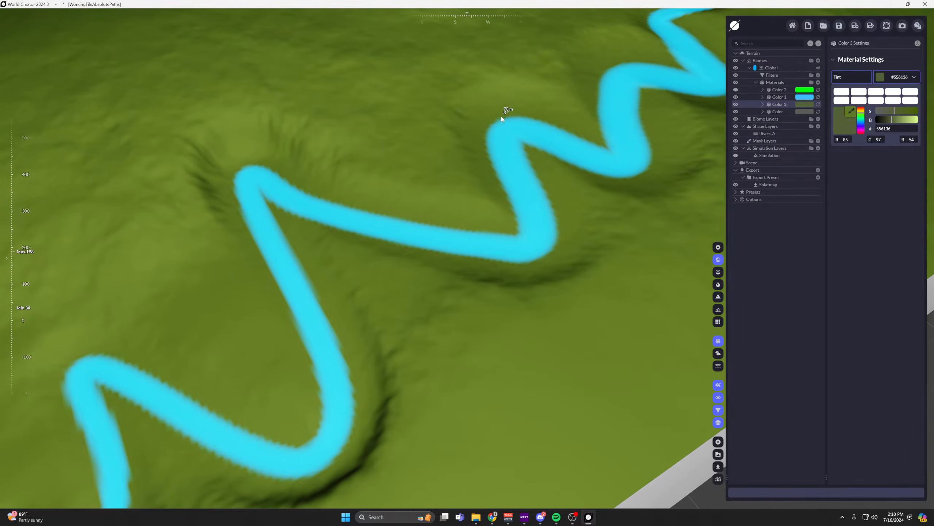
Add a Rivers layer to Color 3's distribution and set its source to Rivers A.
{"action": "left_click", "coordinate": [763, 103]}
{"action": "left_click", "coordinate": [818, 111]}
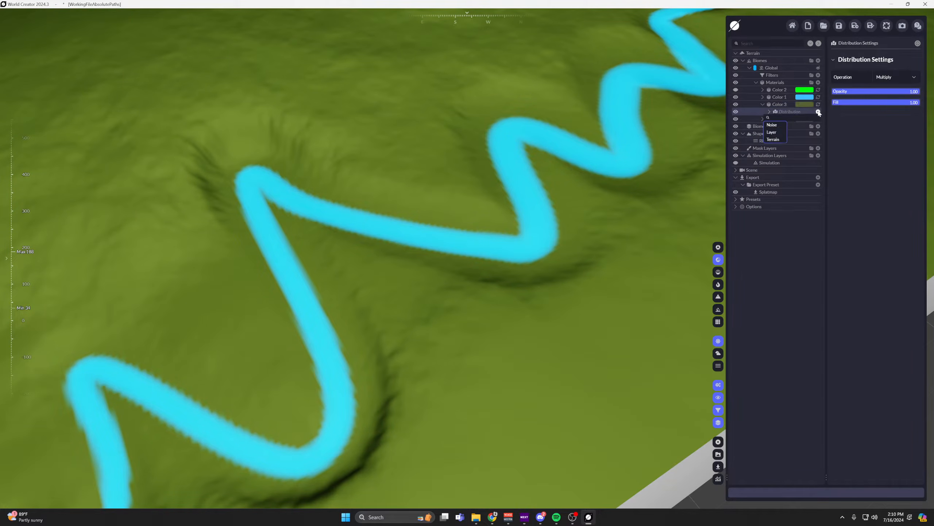
{"action": "left_click", "coordinate": [798, 164]}
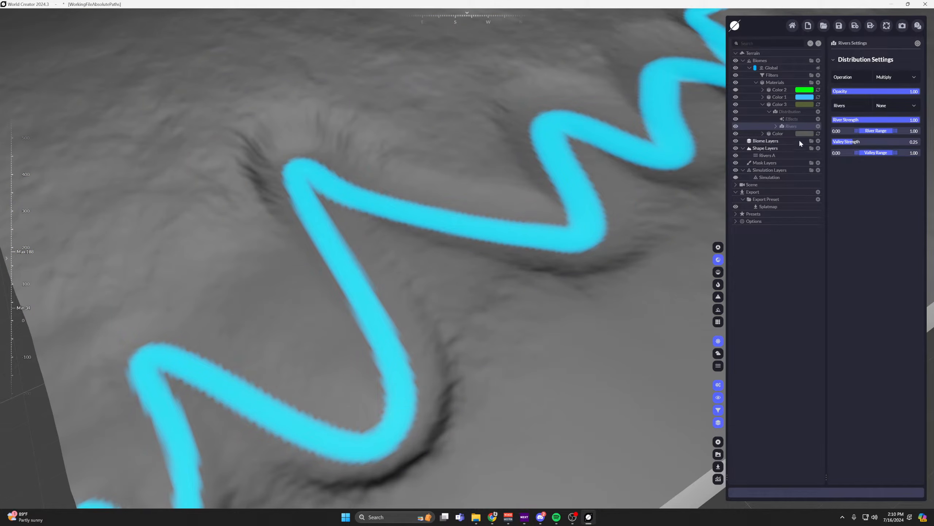
{"action": "left_click", "coordinate": [896, 105]}
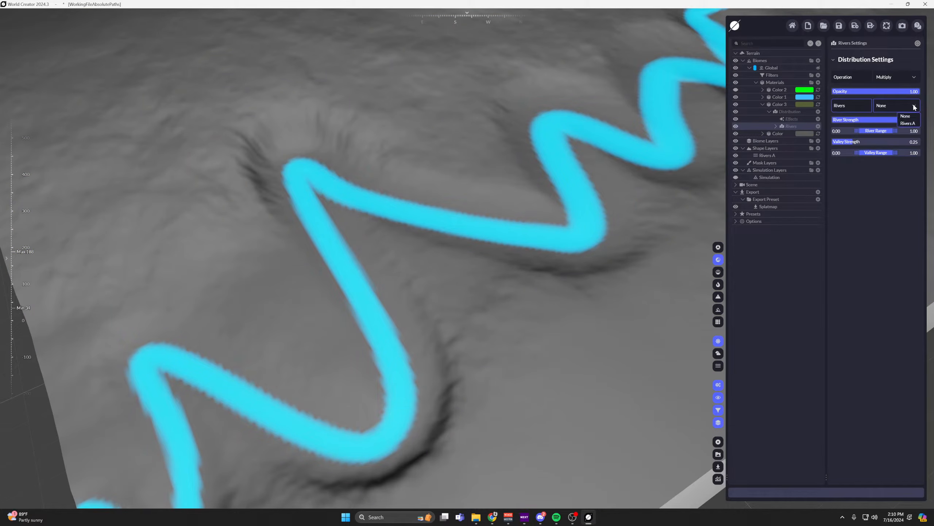
{"action": "left_click", "coordinate": [899, 121]}
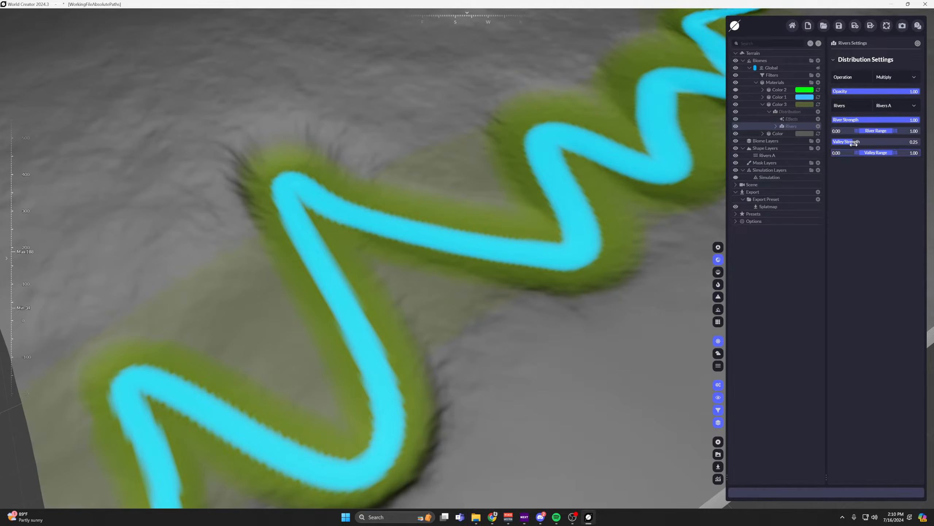
Lower River Strength to 0.00 in Color 3's Rivers distribution and check the valley-only coverage.
{"action": "left_click", "coordinate": [915, 120]}
{"action": "left_click_drag", "start_coordinate": [916, 120], "coordinate": [832, 121]}
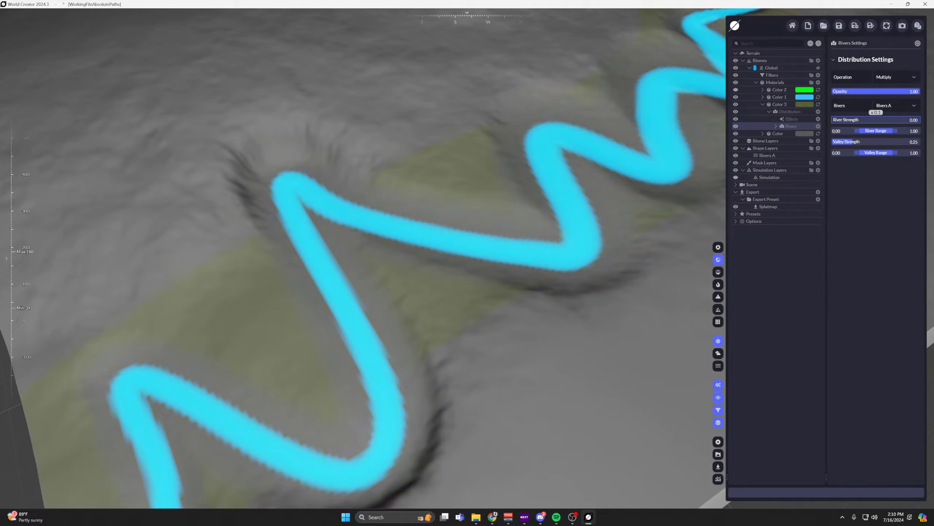
{"action": "scroll", "coordinate": [396, 136], "scroll_direction": "down", "scroll_amount": 3}
{"action": "middle_click_drag", "start_coordinate": [559, 146], "coordinate": [420, 176]}
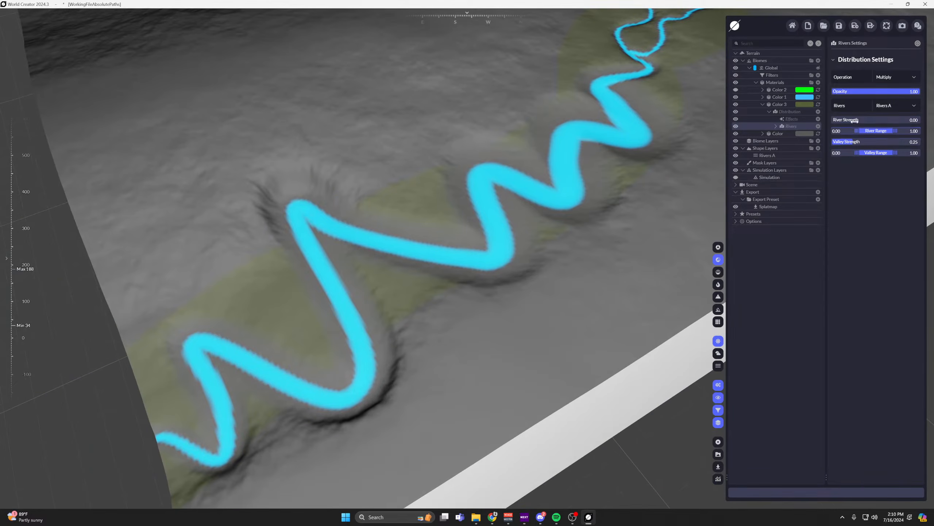
Set River Strength to 0.78 and Valley Strength to 1.00 in Color 3's Rivers distribution.
{"action": "left_click_drag", "start_coordinate": [854, 120], "coordinate": [900, 121]}
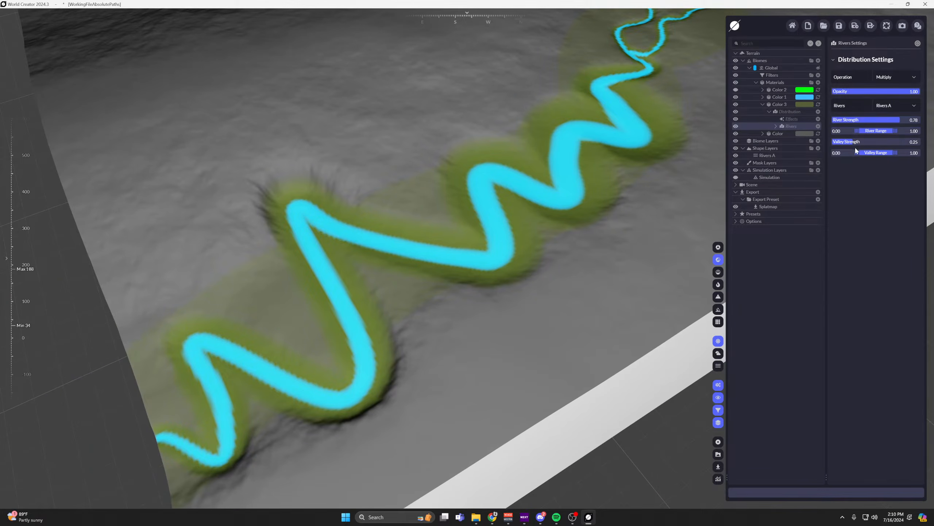
{"action": "left_click_drag", "start_coordinate": [855, 147], "coordinate": [919, 148]}
{"action": "scroll", "coordinate": [624, 148], "scroll_direction": "down", "scroll_amount": 5}
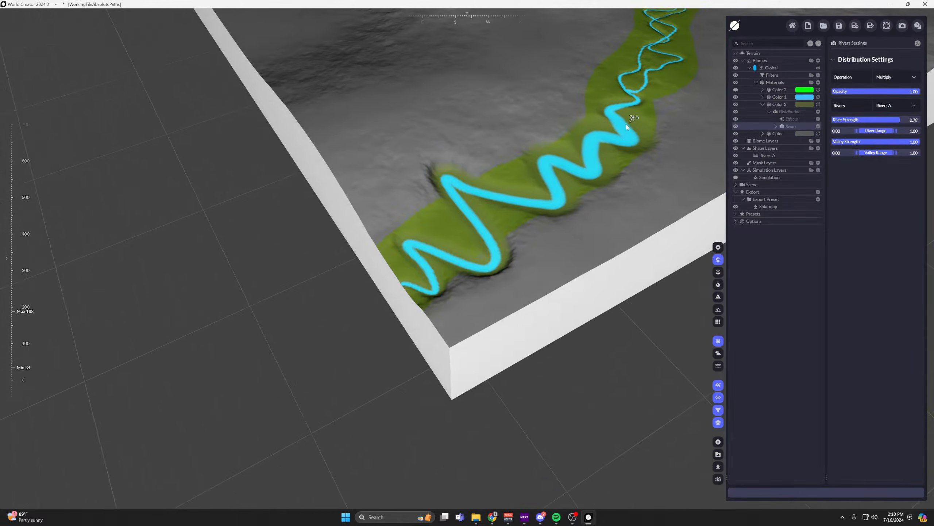
{"action": "middle_click_drag", "start_coordinate": [626, 126], "coordinate": [554, 211]}
{"action": "scroll", "coordinate": [398, 316], "scroll_direction": "up", "scroll_amount": 4}
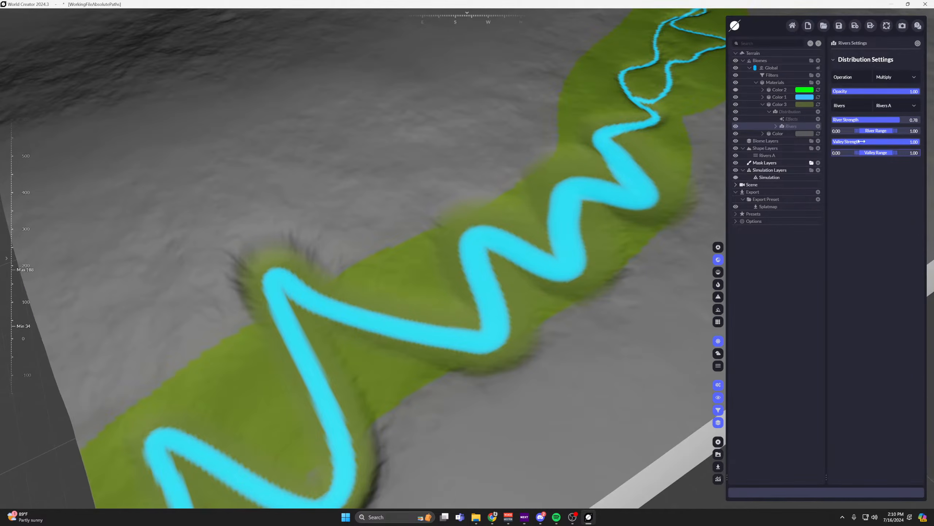
Set Valley Strength to 0.00 and River Strength to 1.00 in Color 3's Rivers distribution.
{"action": "left_click_drag", "start_coordinate": [861, 141], "coordinate": [876, 133]}
{"action": "left_click_drag", "start_coordinate": [877, 142], "coordinate": [831, 141]}
{"action": "left_click_drag", "start_coordinate": [883, 122], "coordinate": [919, 121]}
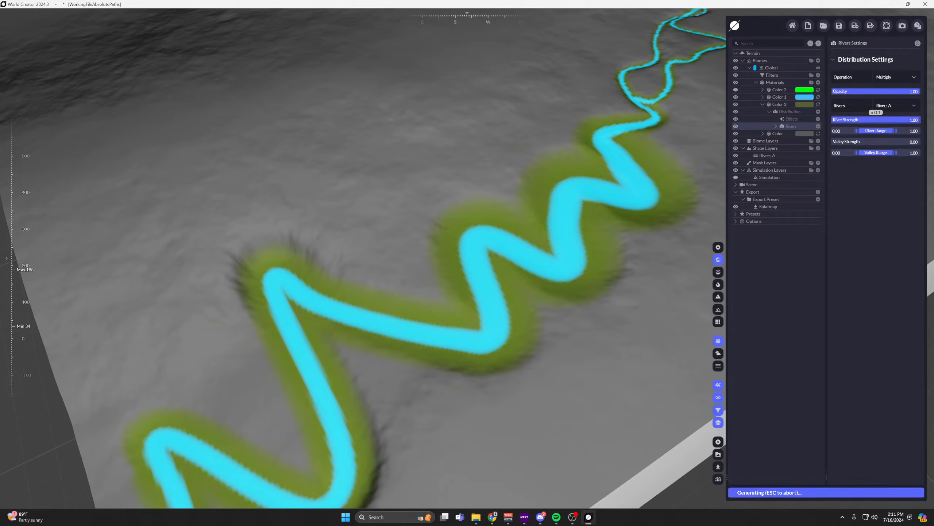
Try a Fast Flow effect on Color 3's Rivers distribution and delete it again.
{"action": "scroll", "coordinate": [390, 197], "scroll_direction": "down", "scroll_amount": 3}
{"action": "middle_click_drag", "start_coordinate": [390, 197], "coordinate": [475, 327]}
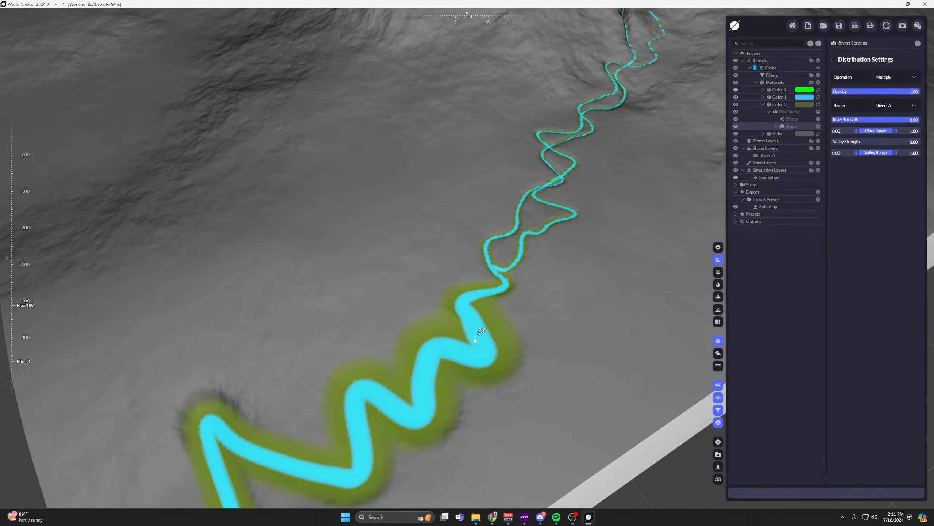
{"action": "middle_click_drag", "start_coordinate": [434, 349], "coordinate": [486, 267]}
{"action": "scroll", "coordinate": [271, 314], "scroll_direction": "up", "scroll_amount": 5}
{"action": "middle_click_drag", "start_coordinate": [271, 314], "coordinate": [323, 167]}
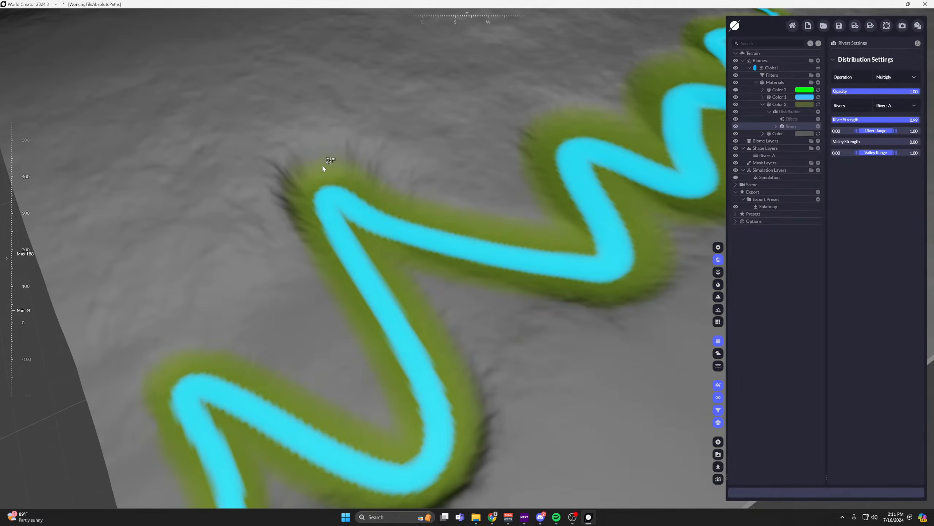
{"action": "left_click", "coordinate": [776, 126]}
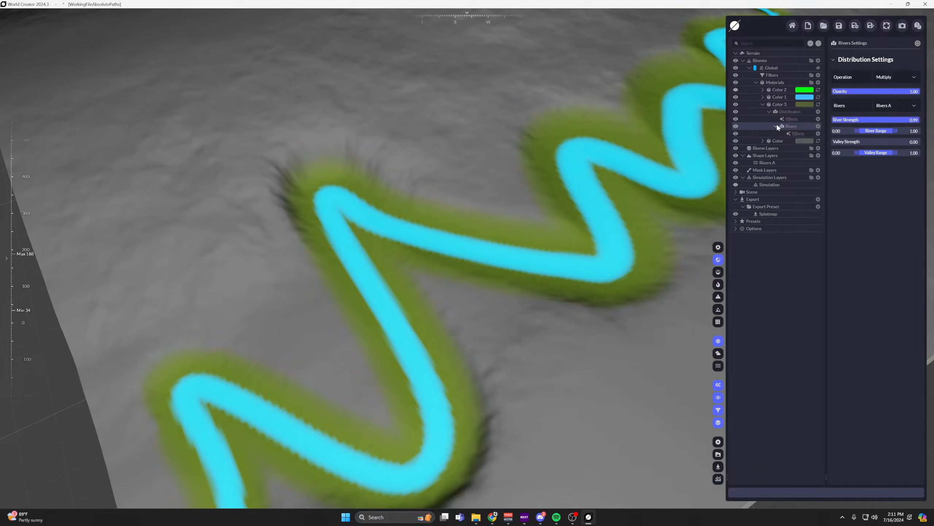
{"action": "left_click", "coordinate": [818, 126]}
{"action": "mouse_move", "coordinate": [778, 144]}
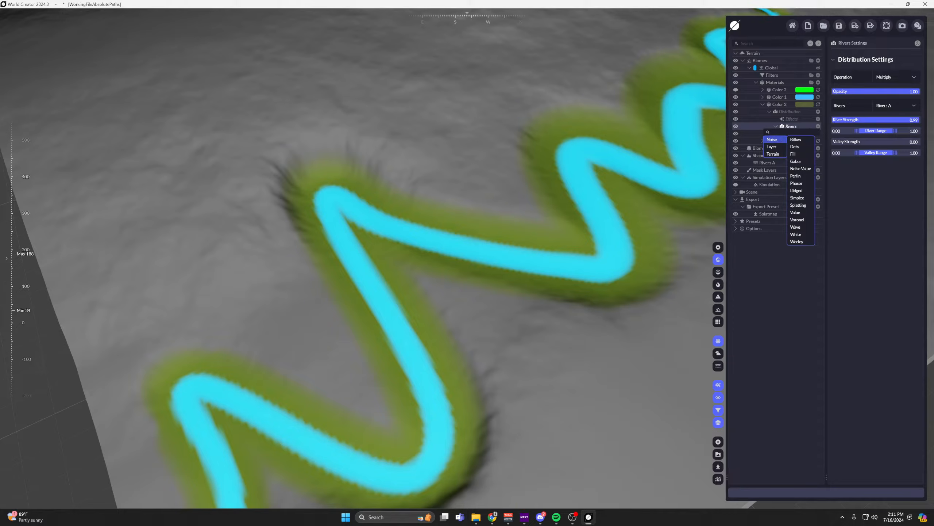
{"action": "left_click", "coordinate": [818, 133]}
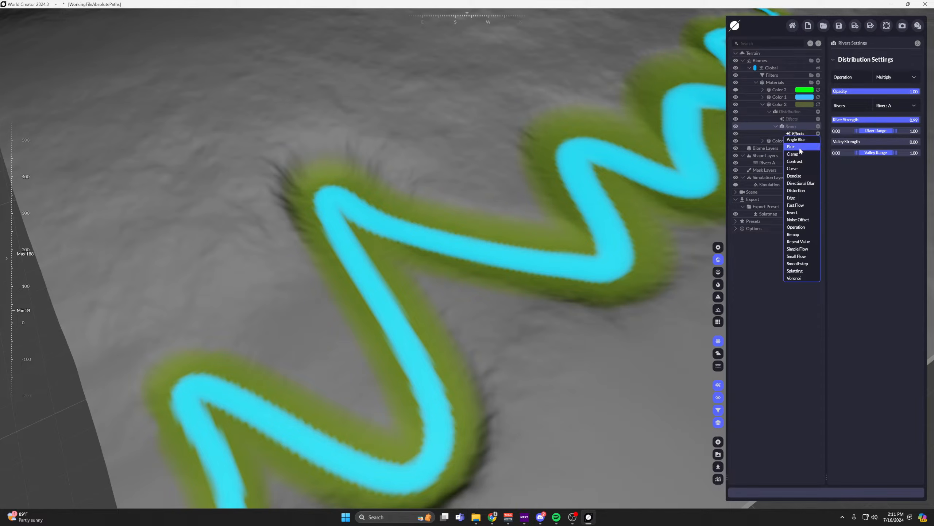
{"action": "left_click", "coordinate": [795, 205]}
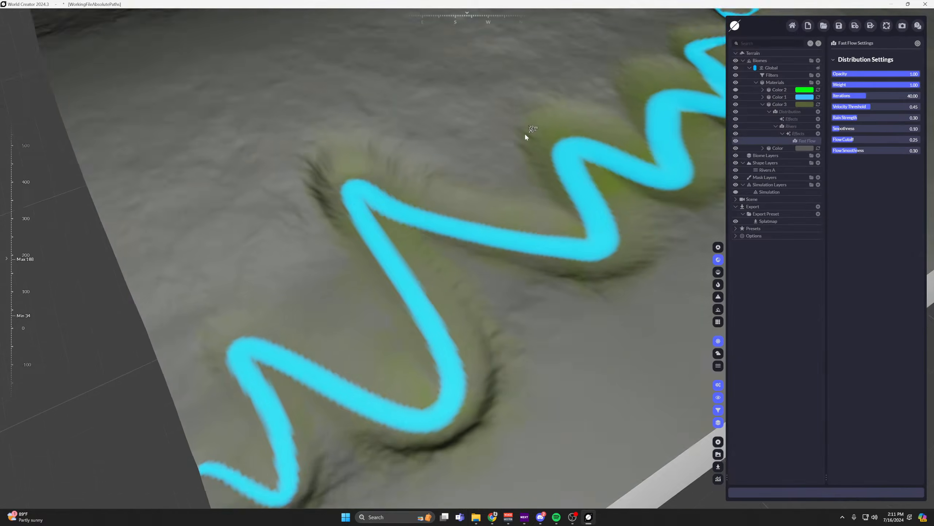
{"action": "key", "text": "Delete"}
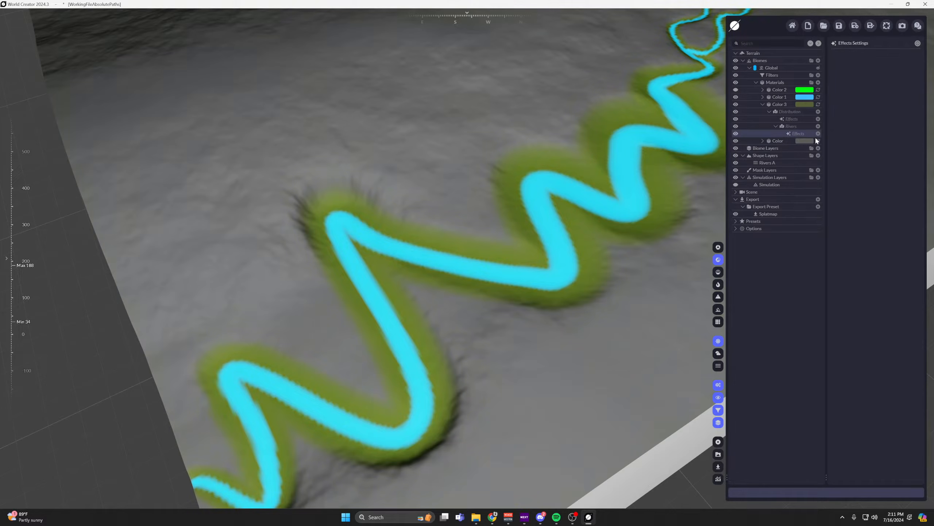
Add a Distortion effect to Color 3's Rivers distribution and raise its Distortion Scale almost to the maximum.
{"action": "left_click", "coordinate": [818, 133]}
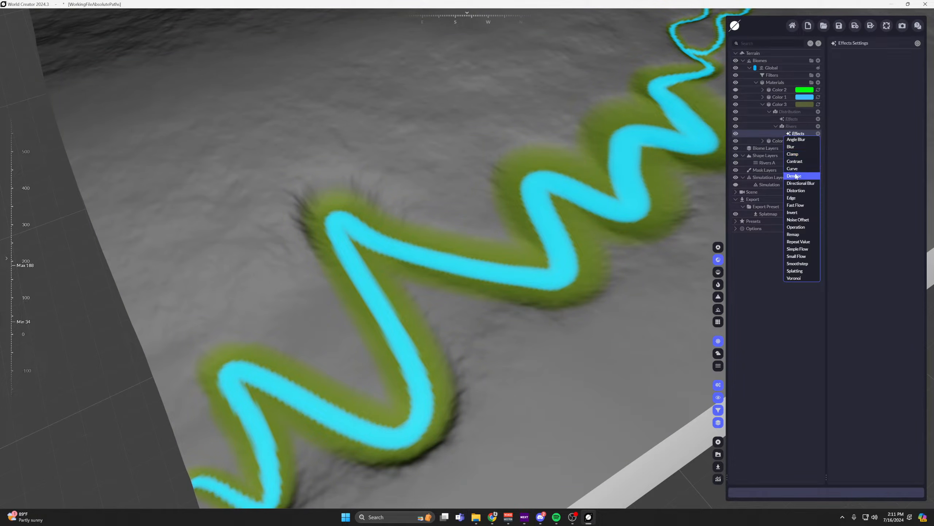
{"action": "left_click", "coordinate": [797, 190]}
{"action": "middle_click_drag", "start_coordinate": [505, 158], "coordinate": [436, 166]}
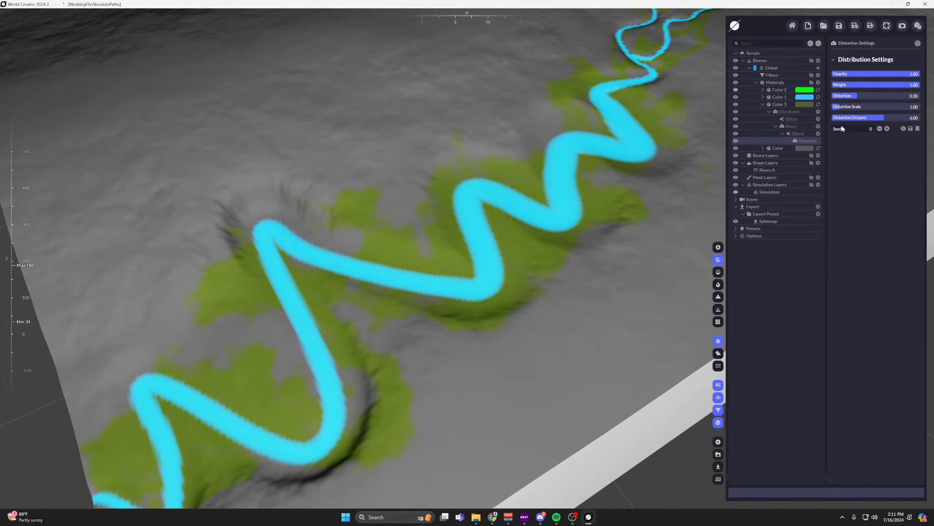
{"action": "left_click_drag", "start_coordinate": [842, 107], "coordinate": [919, 107]}
{"action": "scroll", "coordinate": [447, 194], "scroll_direction": "up", "scroll_amount": 4}
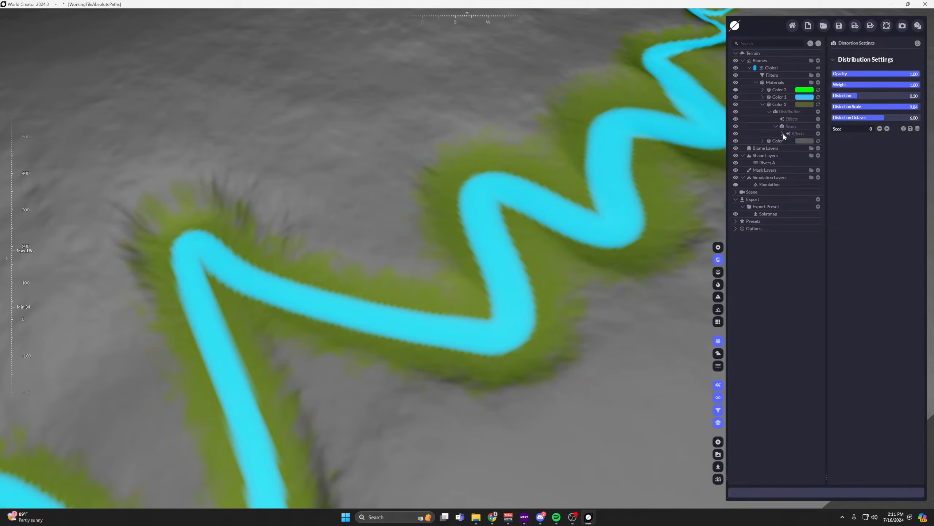
Add a Blur effect to Color 3's Rivers distribution and set its Blur Strength to 0.02.
{"action": "left_click", "coordinate": [819, 134]}
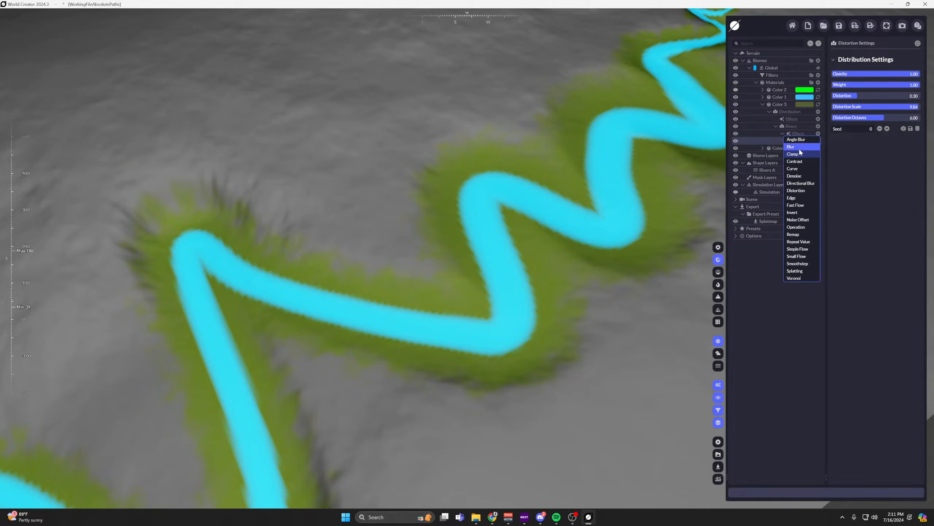
{"action": "left_click", "coordinate": [799, 147]}
{"action": "scroll", "coordinate": [456, 148], "scroll_direction": "down", "scroll_amount": 5}
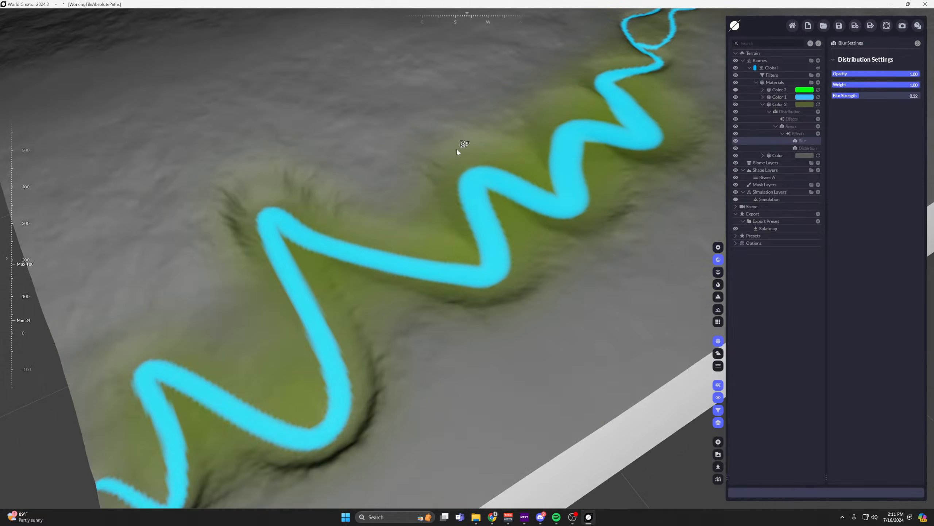
{"action": "left_click_drag", "start_coordinate": [852, 96], "coordinate": [833, 96]}
{"action": "scroll", "coordinate": [560, 179], "scroll_direction": "up", "scroll_amount": 5}
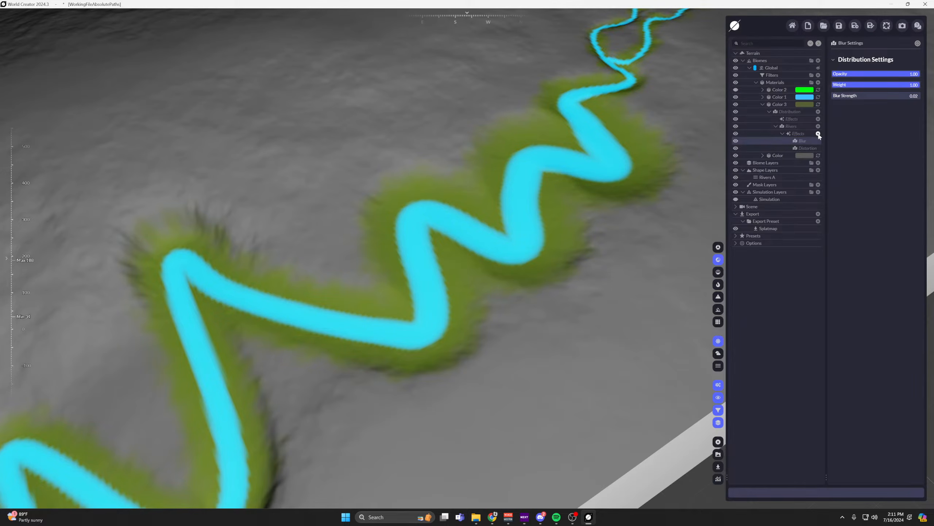
Add a Fast Flow effect above the Blur on Color 3's Rivers distribution and inspect the banks.
{"action": "left_click", "coordinate": [818, 133]}
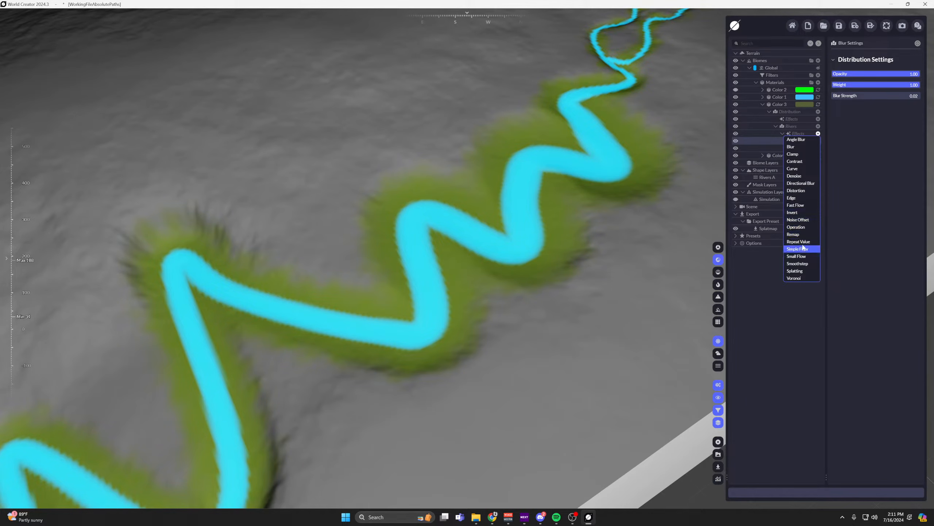
{"action": "left_click", "coordinate": [797, 206]}
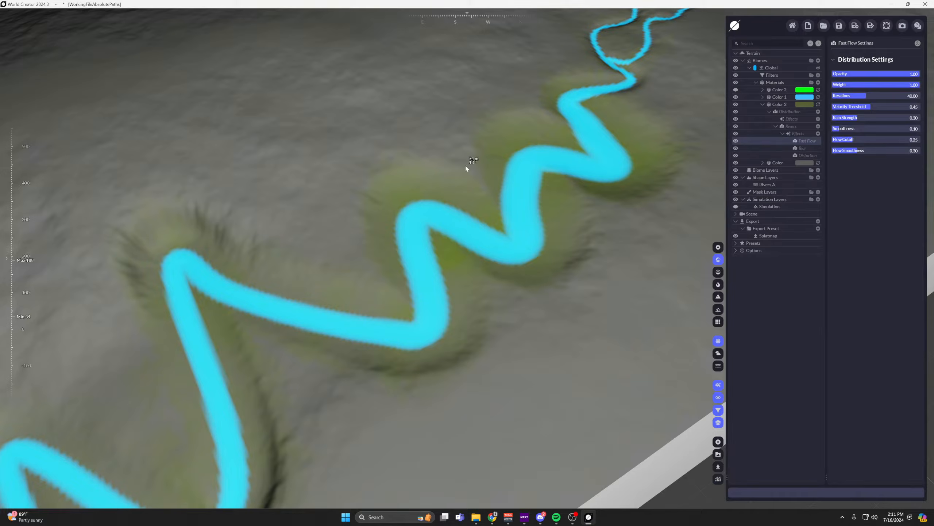
{"action": "scroll", "coordinate": [476, 150], "scroll_direction": "down", "scroll_amount": 5}
{"action": "scroll", "coordinate": [412, 186], "scroll_direction": "up", "scroll_amount": 3}
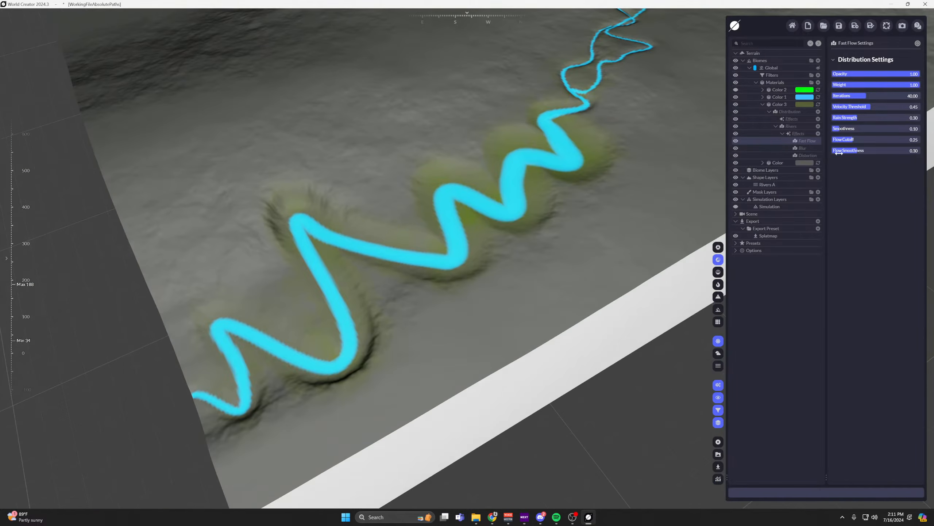
{"action": "scroll", "coordinate": [497, 167], "scroll_direction": "up", "scroll_amount": 2}
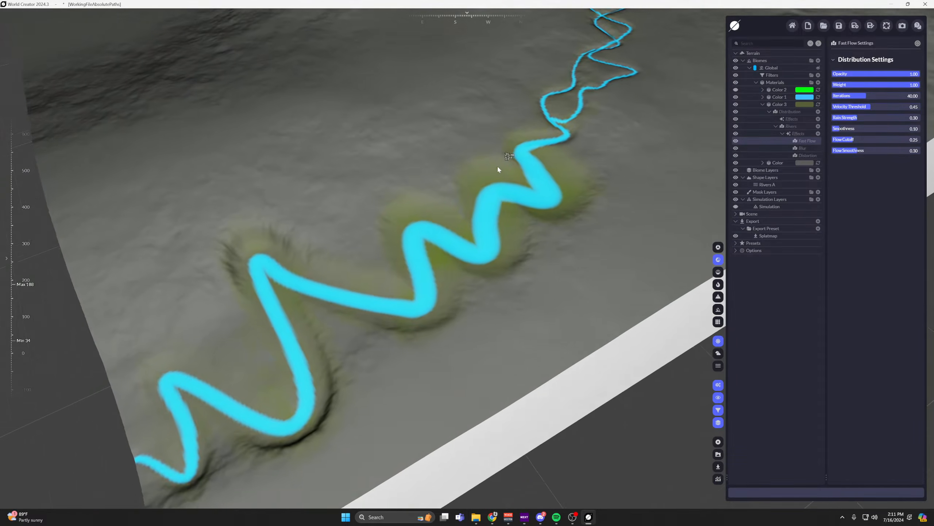
{"action": "scroll", "coordinate": [478, 173], "scroll_direction": "down", "scroll_amount": 6}
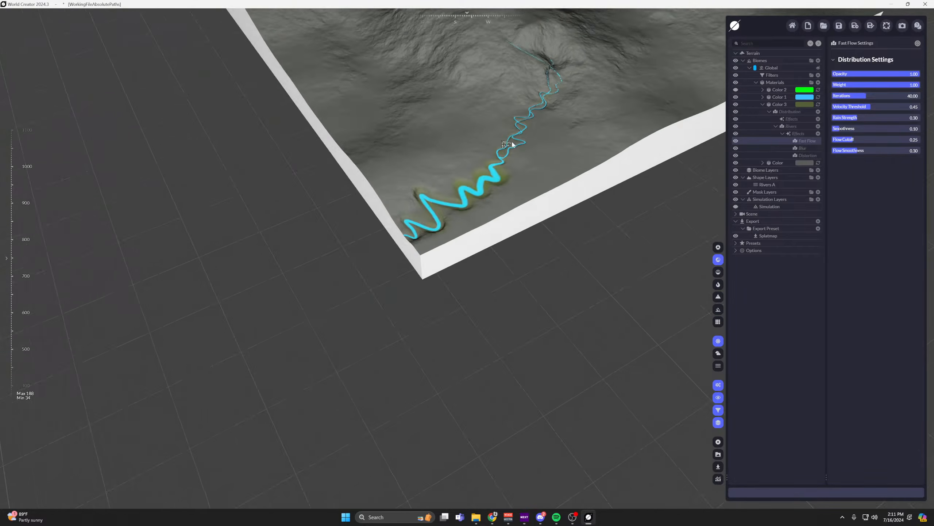
{"action": "scroll", "coordinate": [511, 155], "scroll_direction": "up", "scroll_amount": 4}
Delete the Color 3 material and inspect the river banks without it.
{"action": "left_click", "coordinate": [781, 104]}
{"action": "key", "text": "Delete"}
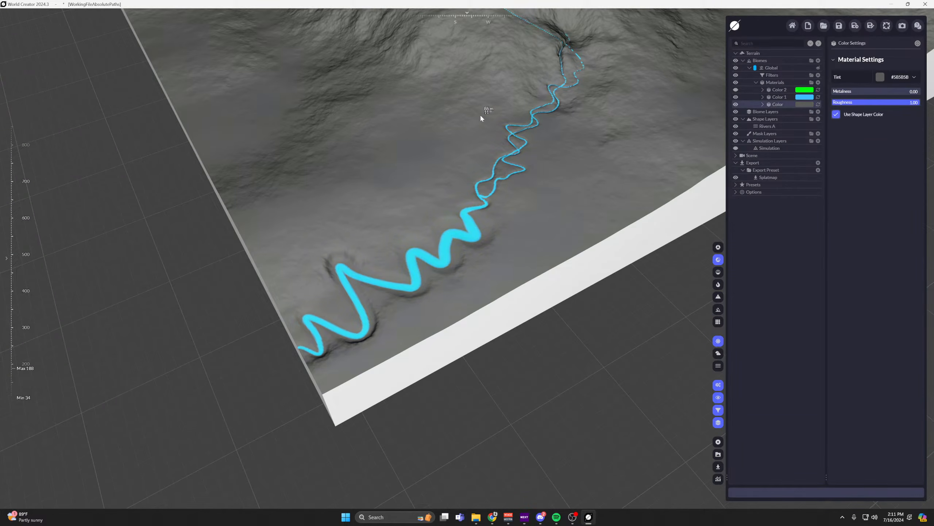
{"action": "middle_click_drag", "start_coordinate": [550, 108], "coordinate": [521, 190]}
{"action": "scroll", "coordinate": [386, 362], "scroll_direction": "up", "scroll_amount": 4}
{"action": "middle_click_drag", "start_coordinate": [265, 451], "coordinate": [330, 329]}
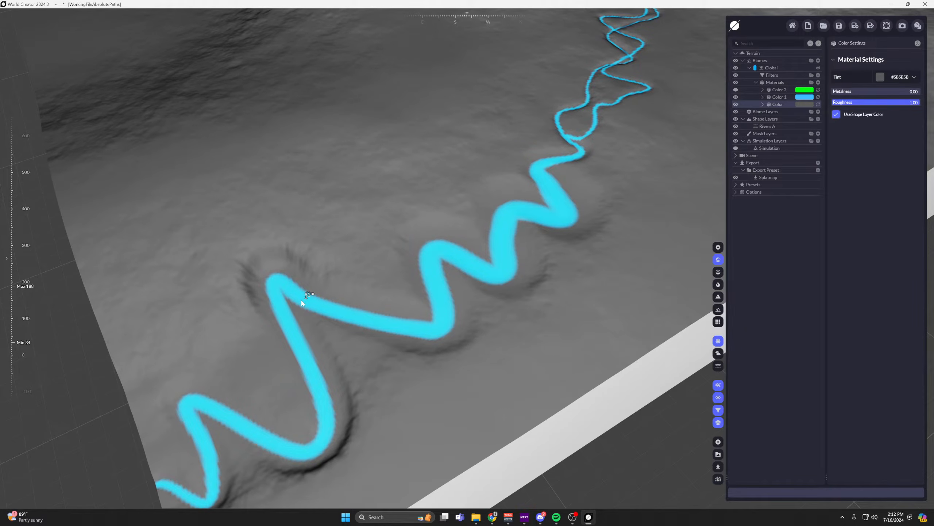
{"action": "scroll", "coordinate": [301, 301], "scroll_direction": "down", "scroll_amount": 6}
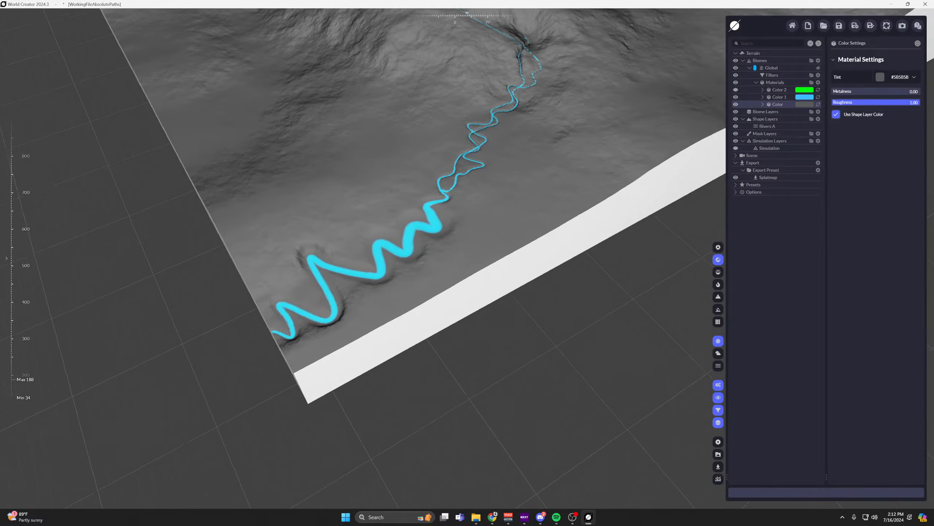
Delete the Color 2 material, keeping only Color 1 and the base Color material.
{"action": "scroll", "coordinate": [273, 159], "scroll_direction": "up", "scroll_amount": 4}
{"action": "scroll", "coordinate": [413, 216], "scroll_direction": "down", "scroll_amount": 6}
{"action": "left_click_drag", "start_coordinate": [413, 216], "coordinate": [522, 217]}
{"action": "middle_click_drag", "start_coordinate": [413, 236], "coordinate": [261, 283]}
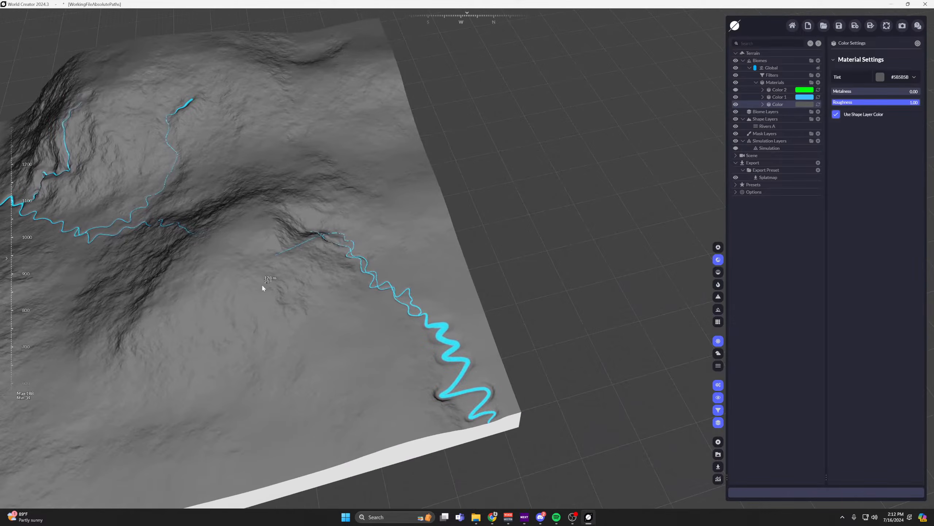
{"action": "left_click_drag", "start_coordinate": [261, 283], "coordinate": [346, 287]}
{"action": "scroll", "coordinate": [435, 207], "scroll_direction": "down", "scroll_amount": 3}
{"action": "middle_click_drag", "start_coordinate": [348, 275], "coordinate": [462, 262]}
{"action": "scroll", "coordinate": [468, 210], "scroll_direction": "up", "scroll_amount": 3}
{"action": "scroll", "coordinate": [381, 258], "scroll_direction": "down", "scroll_amount": 3}
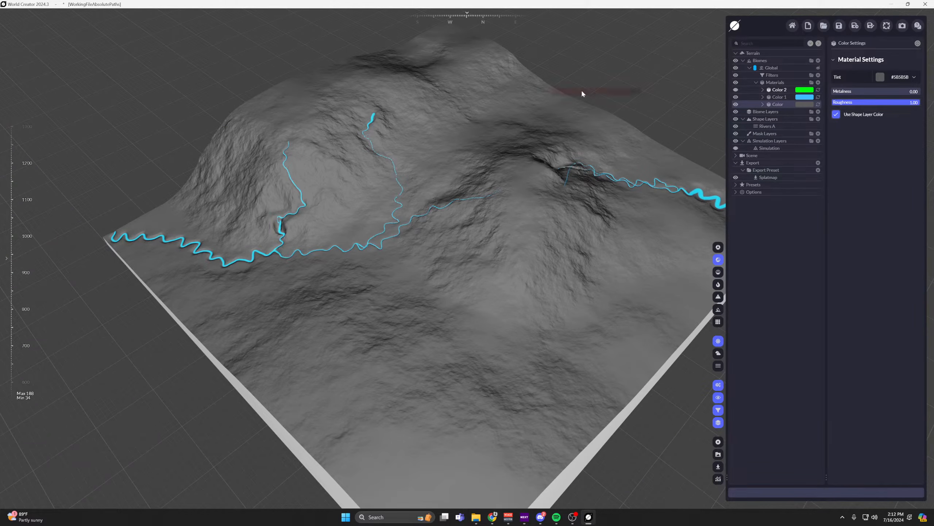
{"action": "key", "text": "Delete"}
{"action": "left_click_drag", "start_coordinate": [494, 142], "coordinate": [503, 201]}
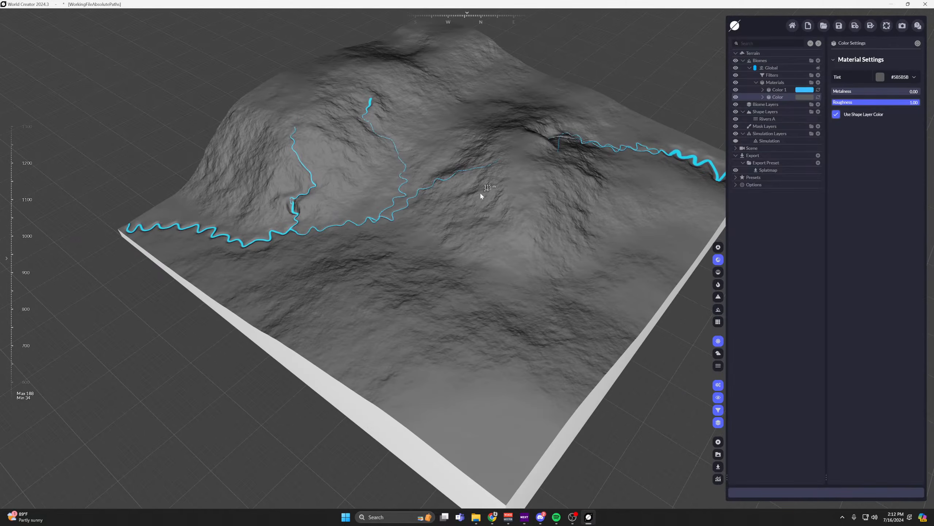
Turn on the Simulation layer so its fluid flattens the terrain corner around the river.
{"action": "scroll", "coordinate": [481, 195], "scroll_direction": "up", "scroll_amount": 2}
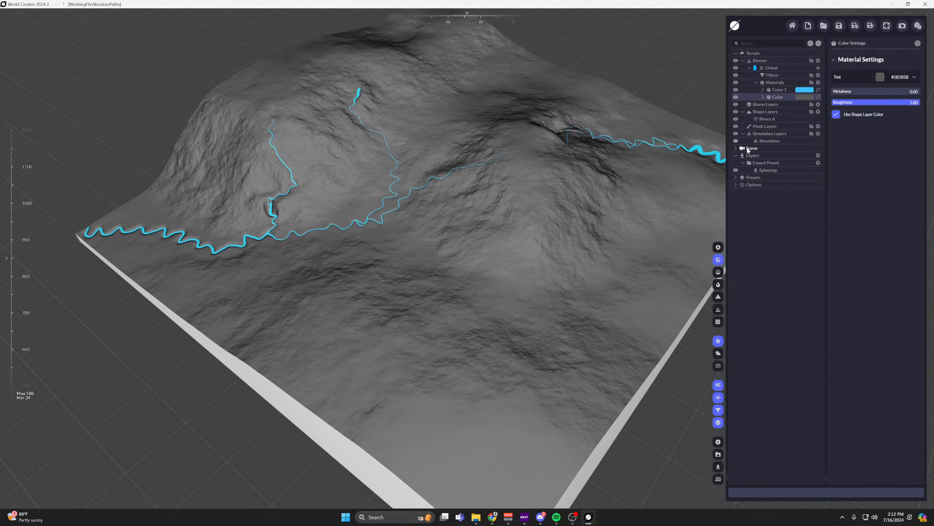
{"action": "left_click", "coordinate": [736, 141]}
{"action": "middle_click_drag", "start_coordinate": [330, 167], "coordinate": [427, 178]}
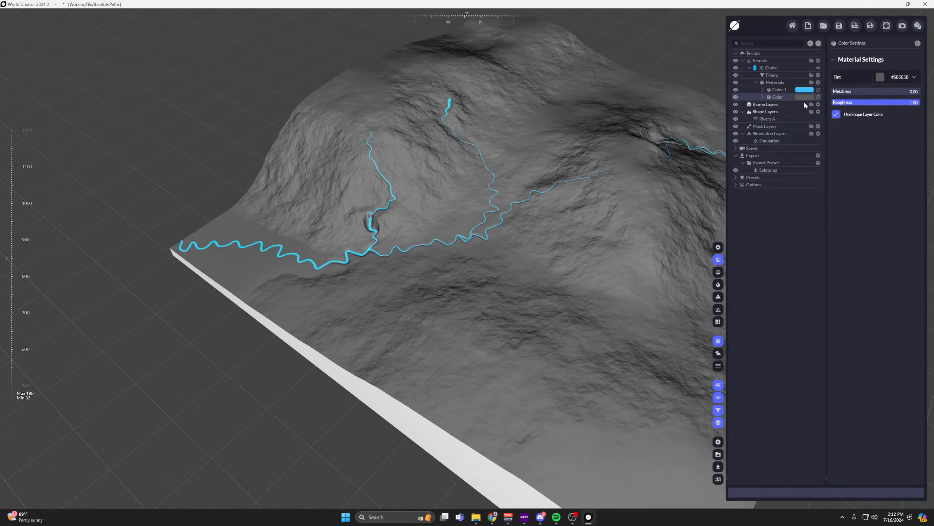
Lighten Color 1's tint to pale blue, #A6E1FF.
{"action": "double_click", "coordinate": [779, 92]}
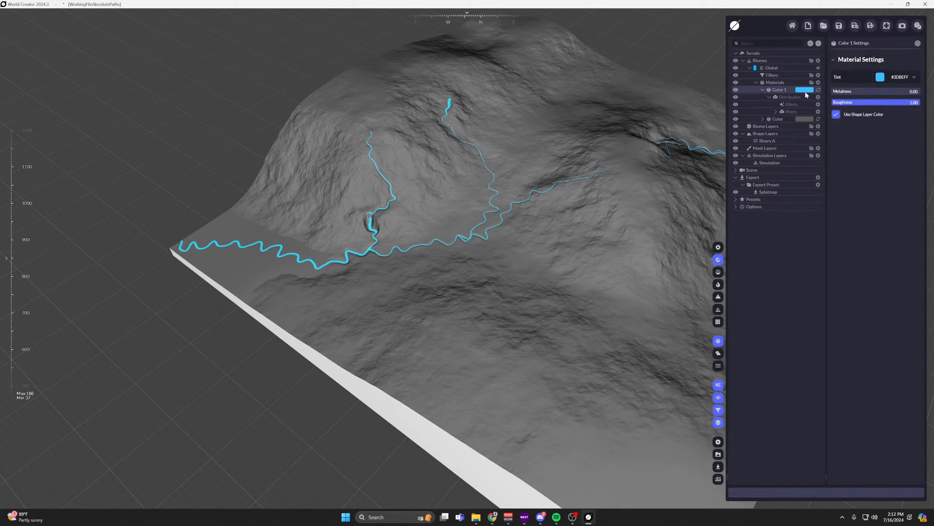
{"action": "left_click", "coordinate": [880, 77]}
{"action": "left_click_drag", "start_coordinate": [900, 112], "coordinate": [894, 113]}
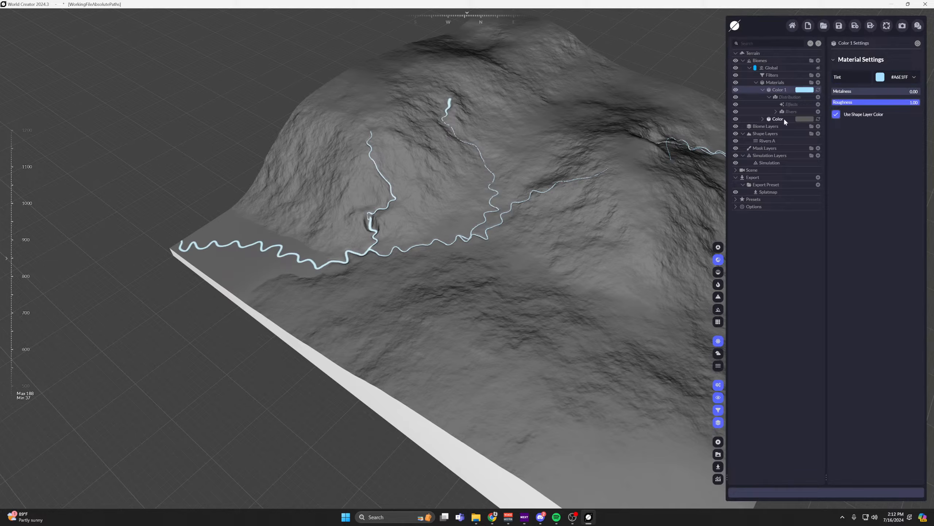
Add a Simulation layer to Color 1's distribution and set its Sediment Layer to Simulation.
{"action": "left_click", "coordinate": [818, 97]}
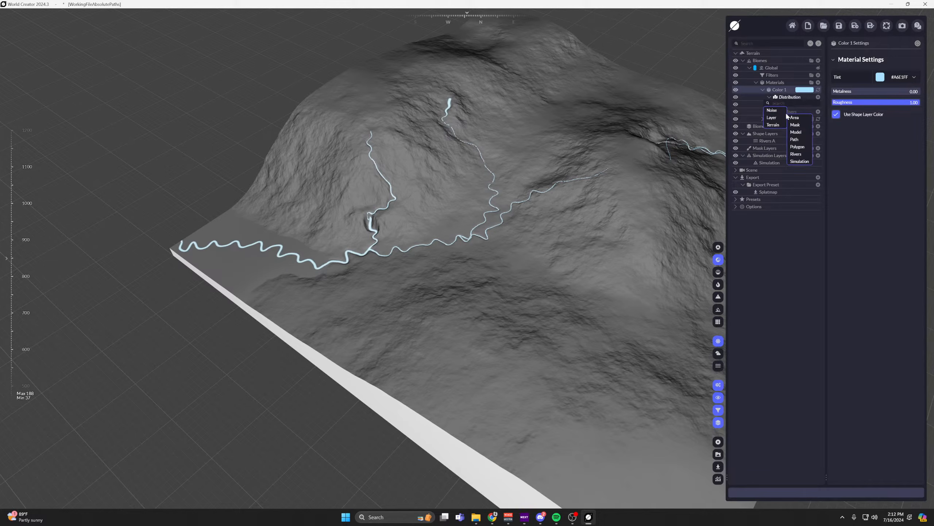
{"action": "mouse_move", "coordinate": [772, 118]}
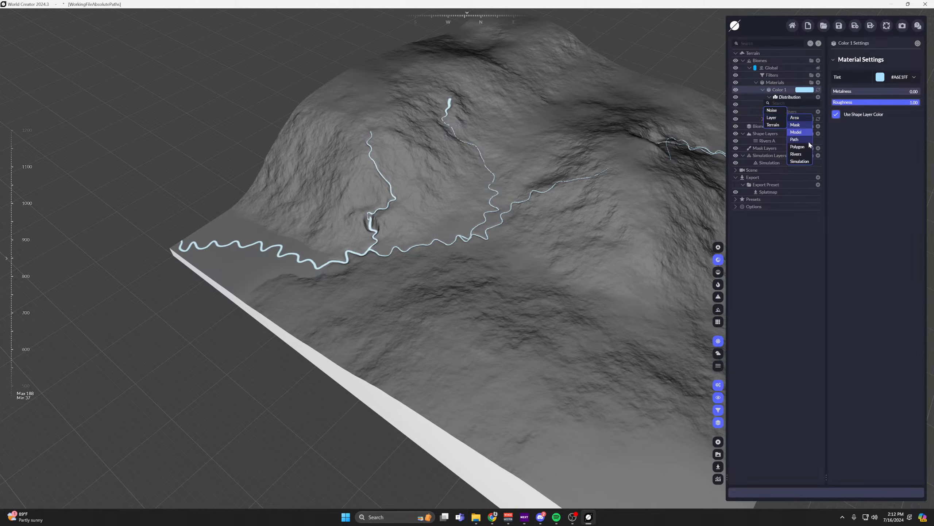
{"action": "left_click", "coordinate": [799, 161]}
{"action": "left_click", "coordinate": [897, 106]}
{"action": "left_click", "coordinate": [905, 123]}
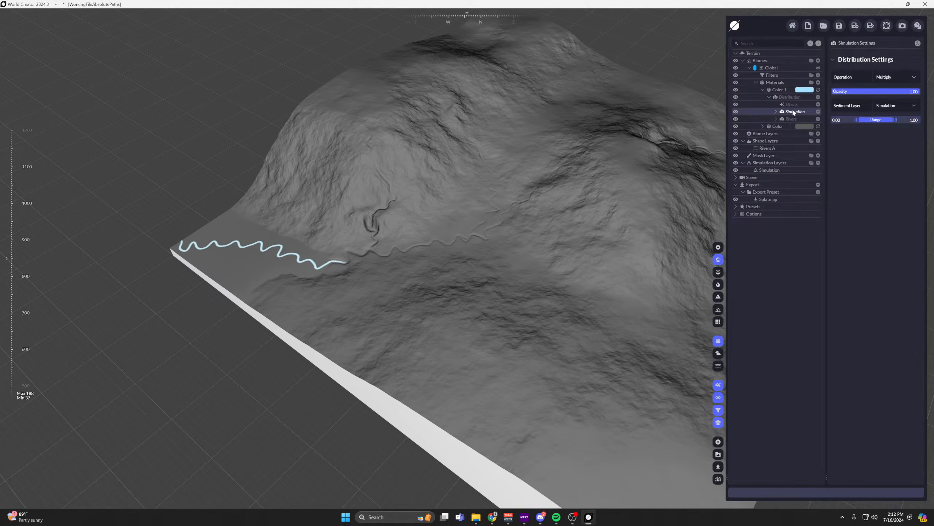
{"action": "left_click_drag", "start_coordinate": [555, 127], "coordinate": [791, 115]}
{"action": "middle_click_drag", "start_coordinate": [403, 135], "coordinate": [467, 173]}
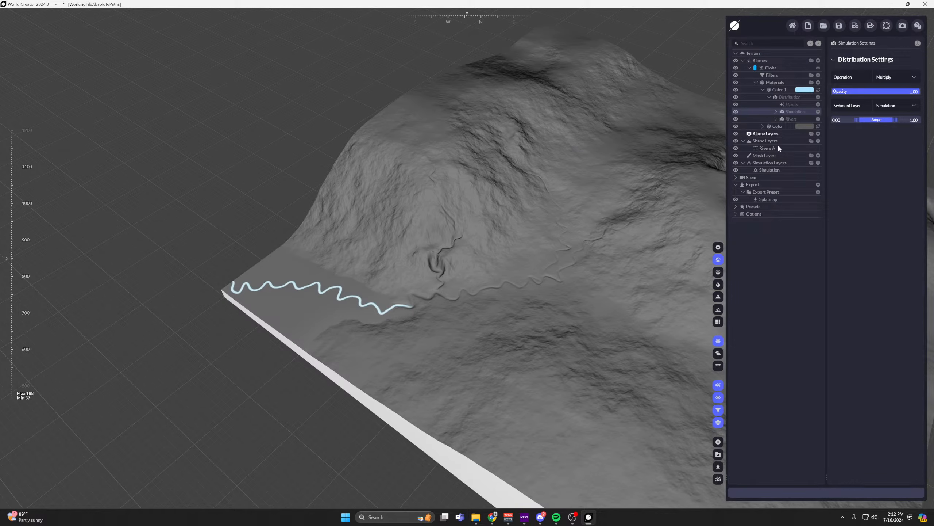
Check the Simulation layer's area and set the Operation of Color 1's Simulation distribution to Add.
{"action": "left_click", "coordinate": [768, 171]}
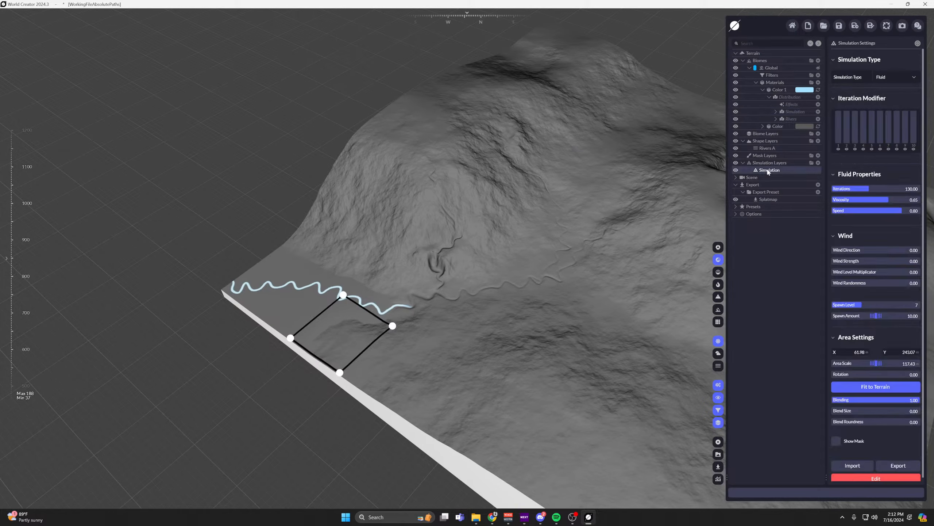
{"action": "middle_click_drag", "start_coordinate": [435, 250], "coordinate": [482, 250]}
{"action": "left_click", "coordinate": [797, 113]}
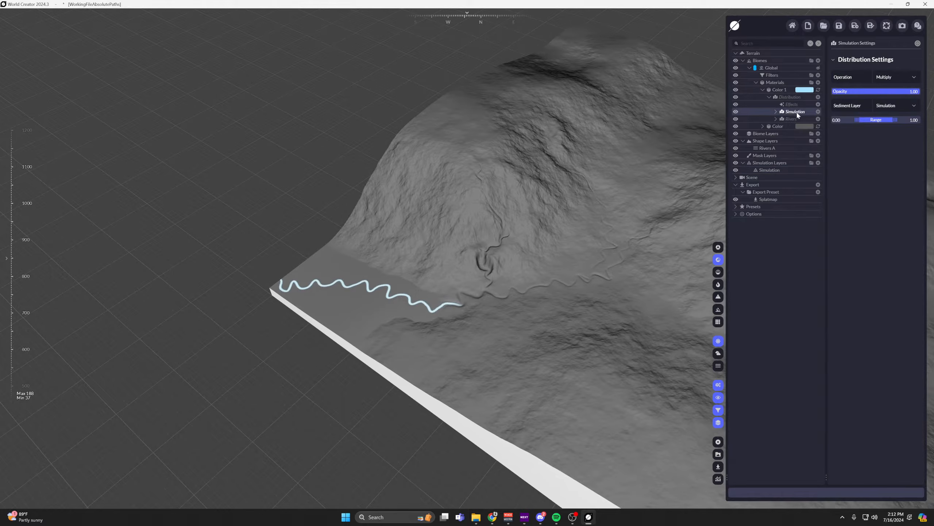
{"action": "left_click", "coordinate": [896, 77]}
{"action": "left_click", "coordinate": [908, 90]}
{"action": "middle_click_drag", "start_coordinate": [545, 164], "coordinate": [336, 210]}
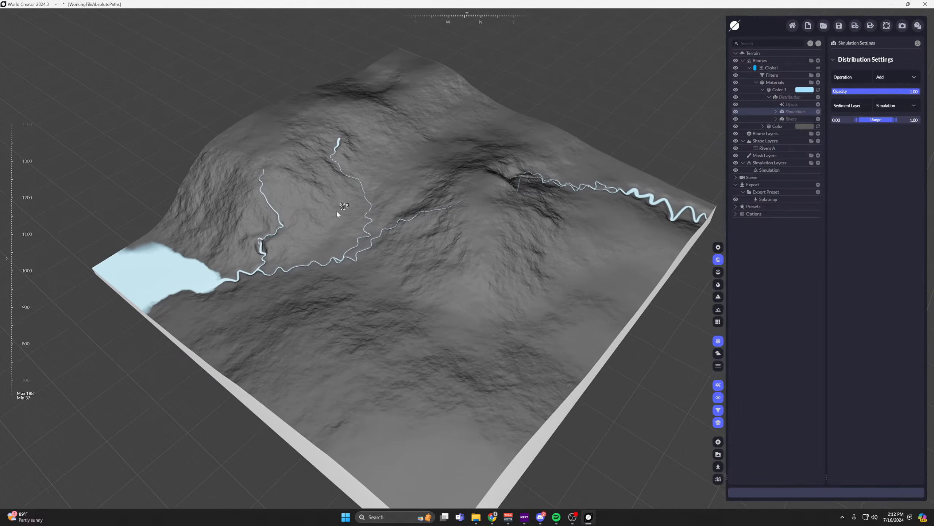
Move the Simulation layer's area from the terrain corner to the central slope, at about X 573, Y 653.
{"action": "left_click", "coordinate": [765, 173]}
{"action": "middle_click_drag", "start_coordinate": [453, 202], "coordinate": [493, 197]}
{"action": "left_click_drag", "start_coordinate": [231, 298], "coordinate": [517, 245]}
{"action": "scroll", "coordinate": [514, 220], "scroll_direction": "down", "scroll_amount": 1}
{"action": "middle_click_drag", "start_coordinate": [514, 219], "coordinate": [514, 207]}
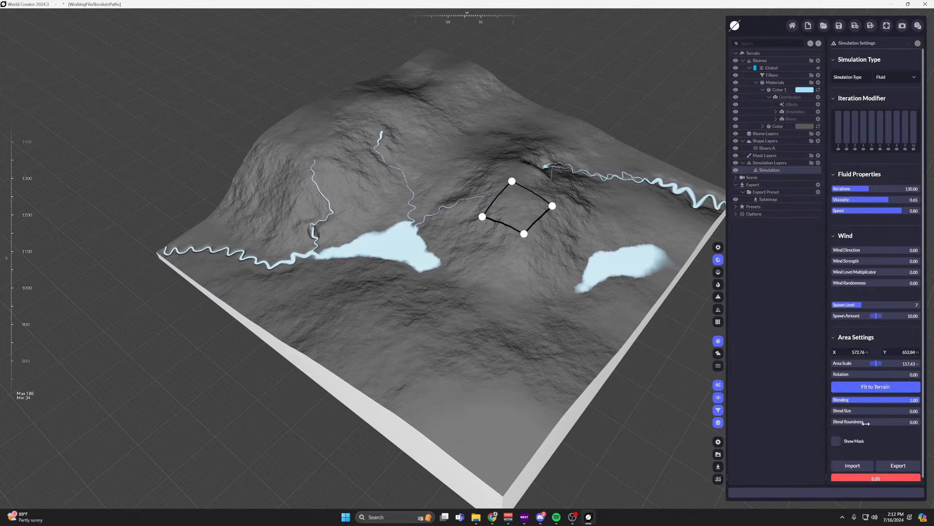
Set the fluid simulation's Spawn Level to 6 and Spawn Amount to 48.5, and move its area downslope to about X 470.
{"action": "scroll", "coordinate": [865, 423], "scroll_direction": "down", "scroll_amount": 1}
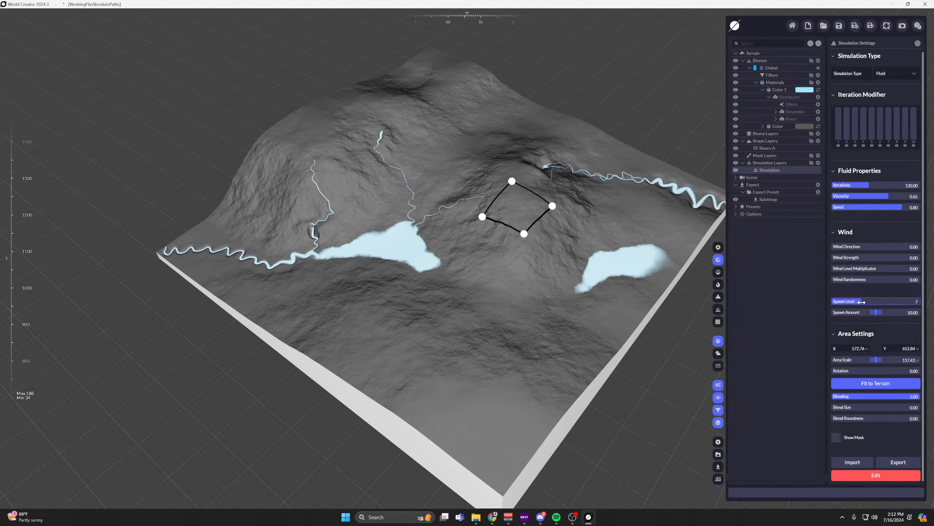
{"action": "left_click_drag", "start_coordinate": [862, 301], "coordinate": [898, 312]}
{"action": "left_click_drag", "start_coordinate": [502, 209], "coordinate": [489, 239]}
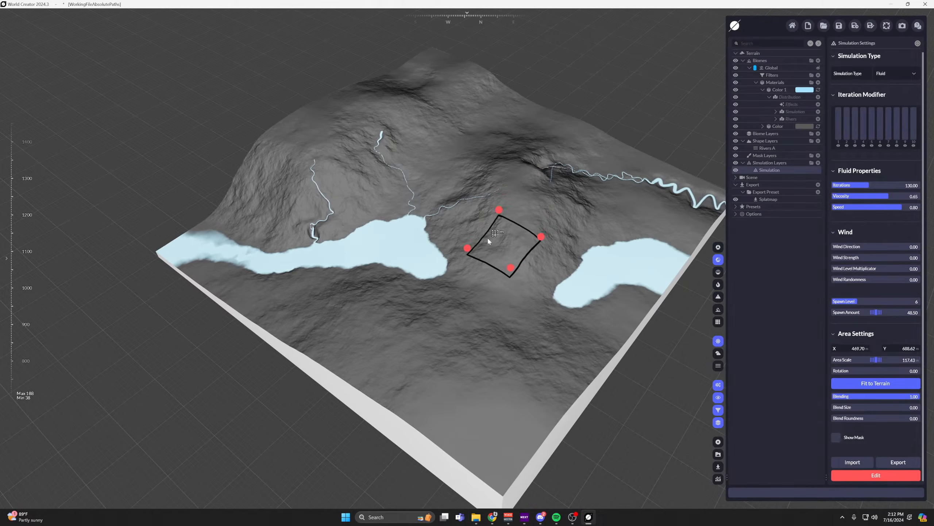
{"action": "scroll", "coordinate": [492, 208], "scroll_direction": "down", "scroll_amount": 1}
{"action": "middle_click_drag", "start_coordinate": [492, 208], "coordinate": [498, 227]}
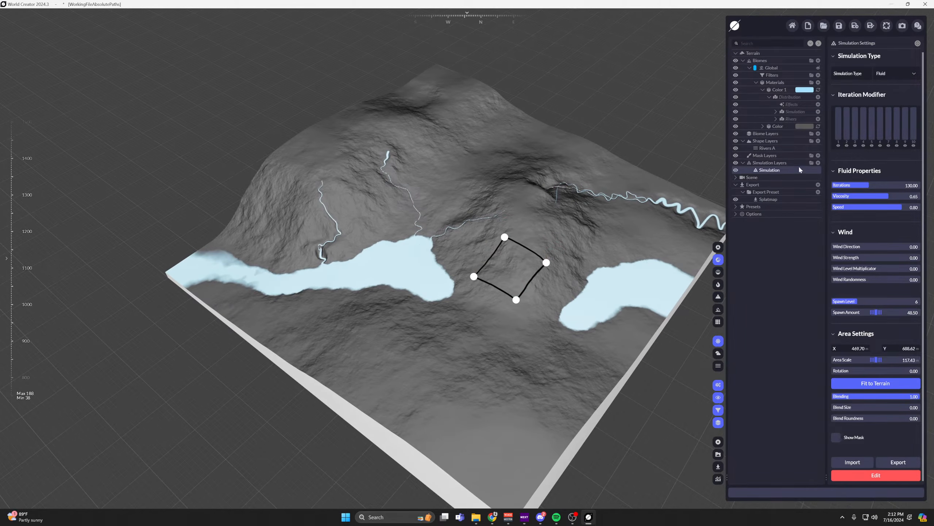
Set the upper Range limit of Color 1's Simulation distribution to 0.25.
{"action": "left_click", "coordinate": [791, 119]}
{"action": "left_click", "coordinate": [776, 119]}
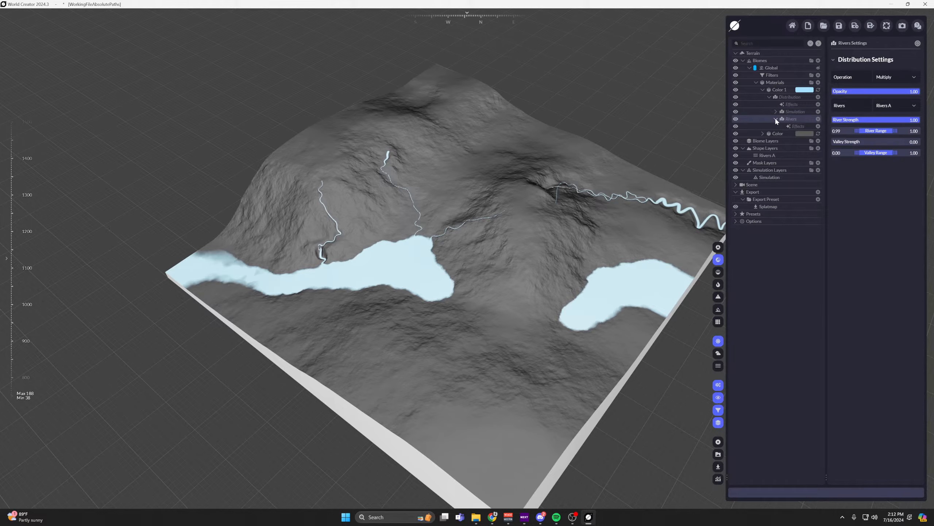
{"action": "left_click", "coordinate": [776, 119]}
{"action": "left_click", "coordinate": [777, 112]}
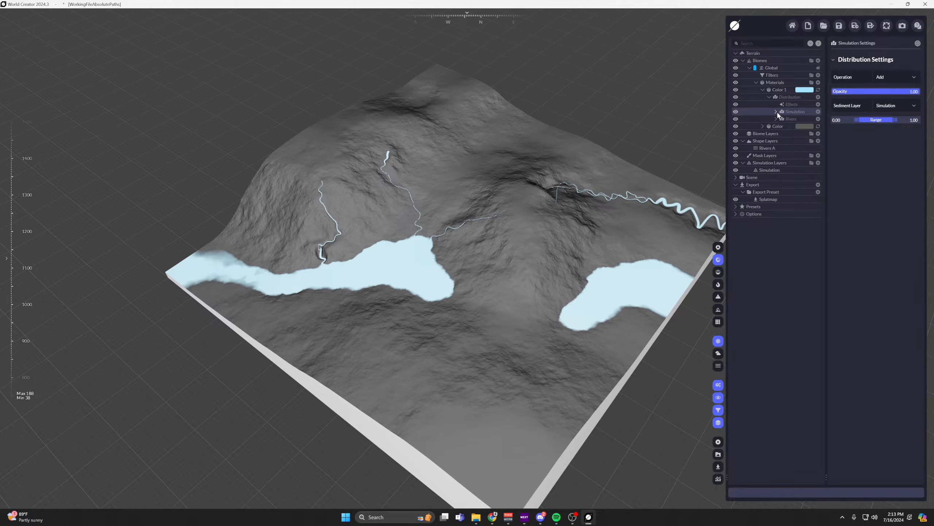
{"action": "middle_click_drag", "start_coordinate": [470, 183], "coordinate": [507, 208]}
{"action": "scroll", "coordinate": [507, 208], "scroll_direction": "up", "scroll_amount": 1}
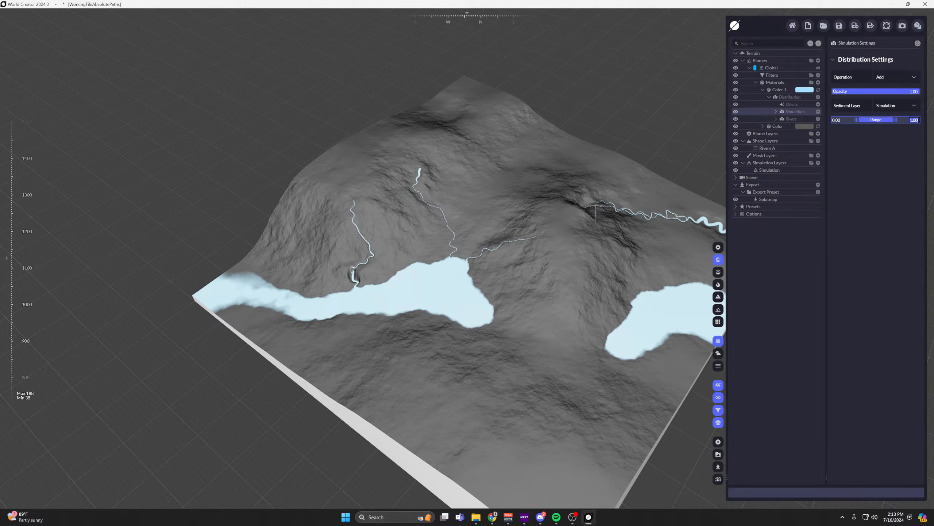
{"action": "type", "text": "3"}
{"action": "key", "text": "Return"}
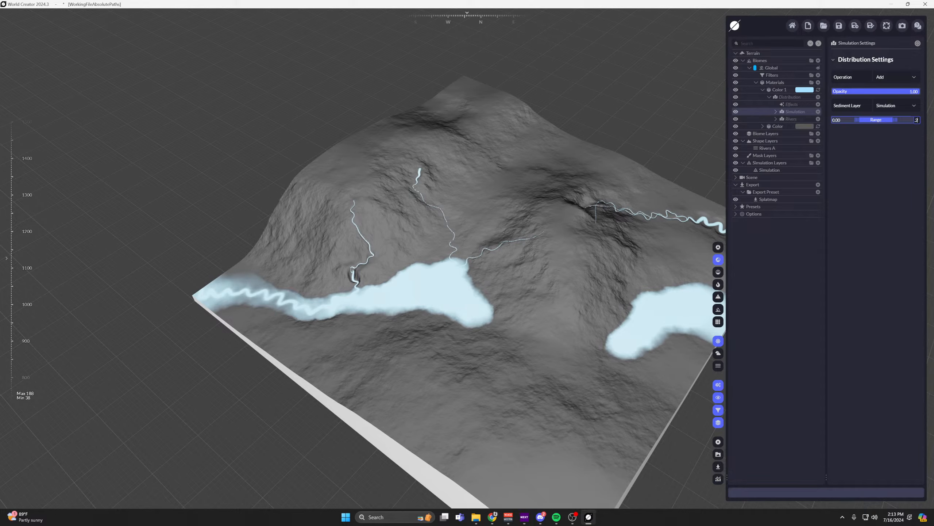
{"action": "type", "text": "5"}
{"action": "key", "text": "Return"}
{"action": "middle_click_drag", "start_coordinate": [545, 234], "coordinate": [510, 246]}
{"action": "scroll", "coordinate": [581, 187], "scroll_direction": "up", "scroll_amount": 2}
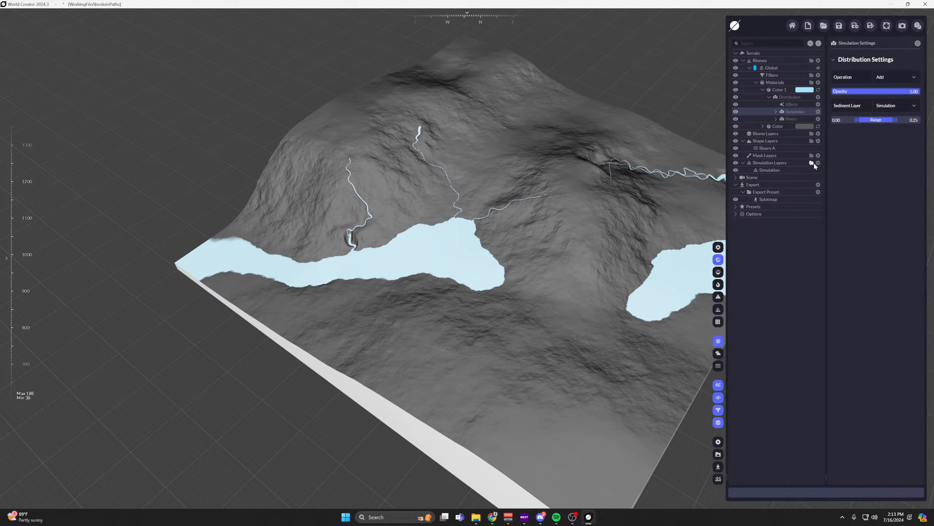
Add a second simulation layer to the terrain and keep its Simulation Type as Snow.
{"action": "left_click", "coordinate": [819, 163]}
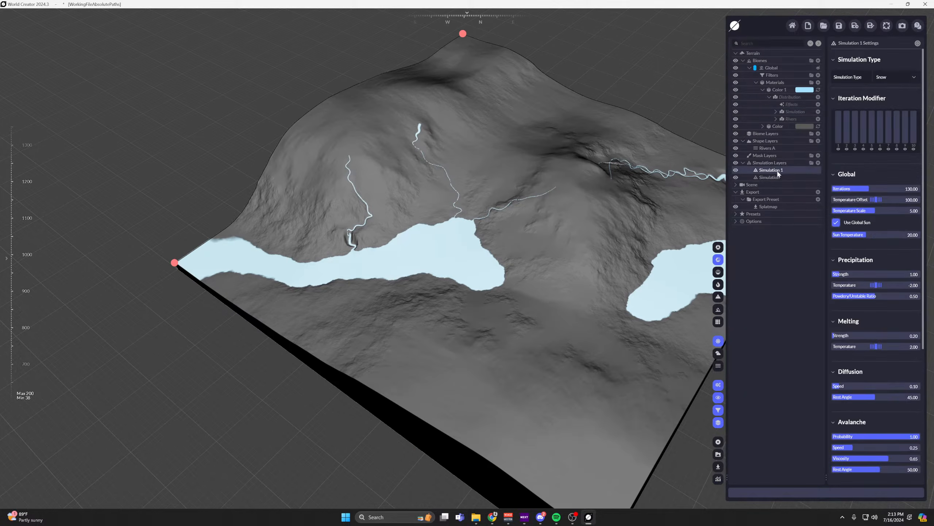
{"action": "left_click", "coordinate": [907, 78]}
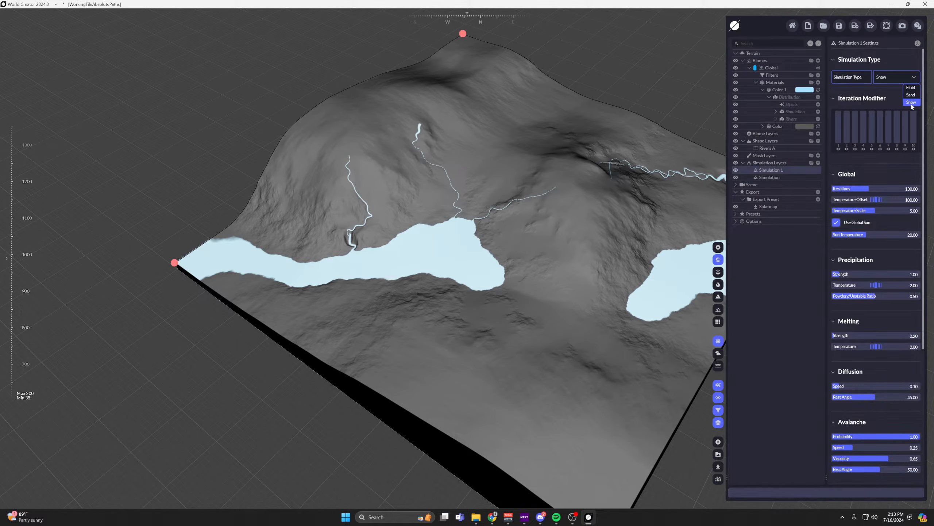
{"action": "left_click", "coordinate": [911, 104]}
{"action": "right_click_drag", "start_coordinate": [624, 228], "coordinate": [568, 237]}
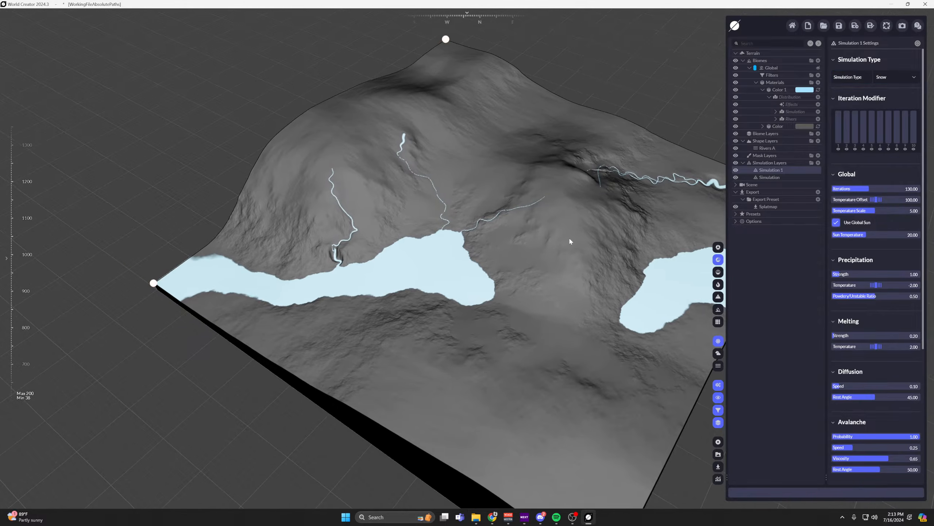
Add another Color material in white, #FFFFFF, above Color 1.
{"action": "left_click", "coordinate": [777, 89]}
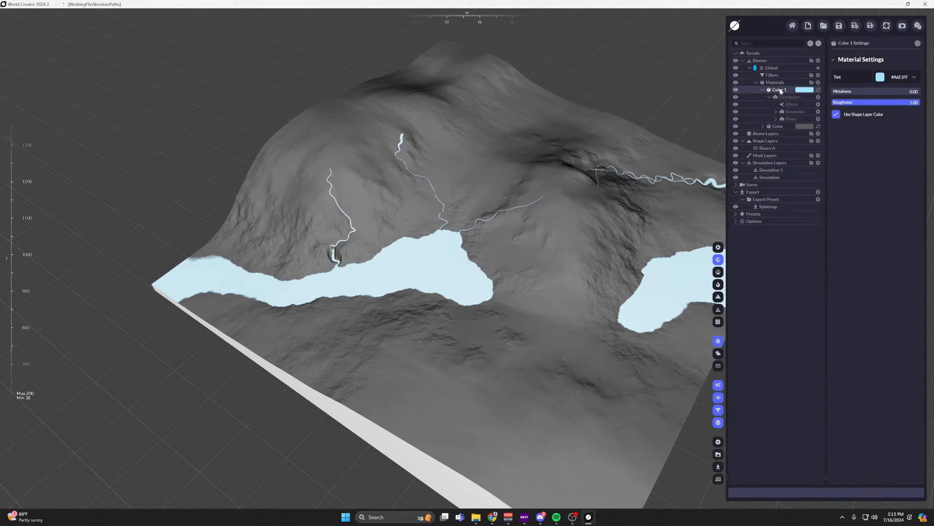
{"action": "left_click", "coordinate": [818, 82]}
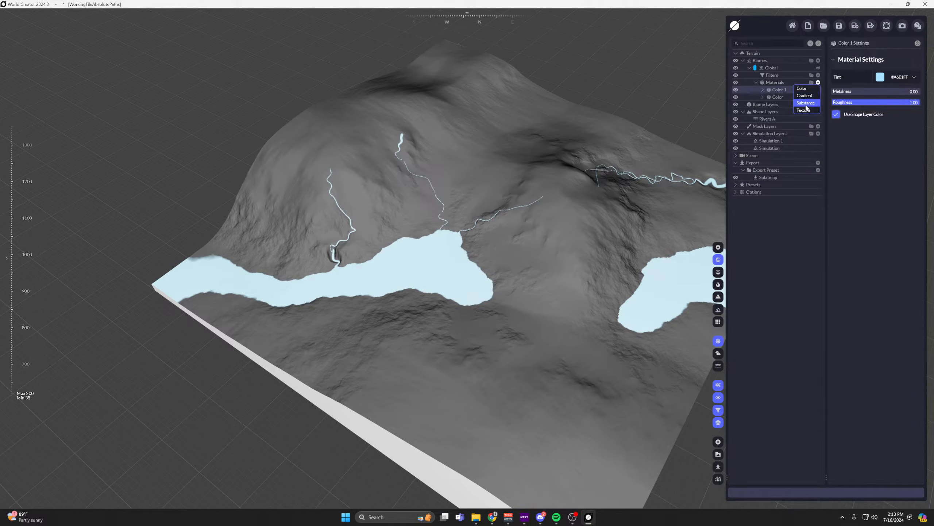
{"action": "left_click", "coordinate": [808, 105]}
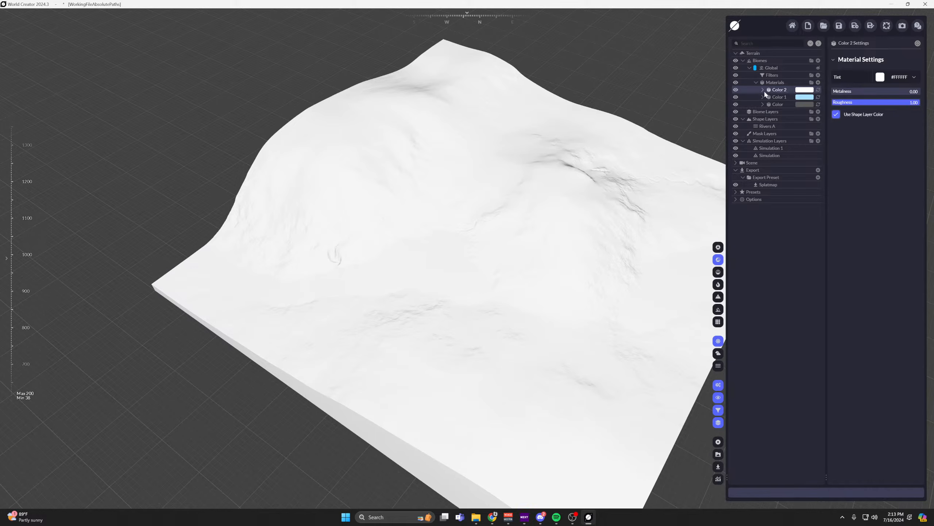
Add a Simulation layer to Color 2's distribution and set its Sediment Layer to Simulation 1.
{"action": "left_click", "coordinate": [763, 90]}
{"action": "left_click", "coordinate": [789, 97]}
{"action": "left_click", "coordinate": [818, 97]}
{"action": "mouse_move", "coordinate": [777, 117]}
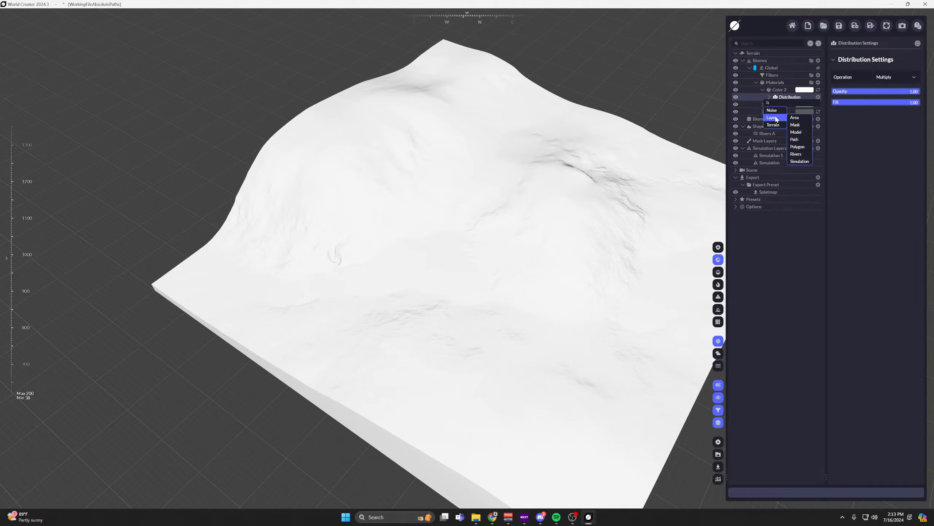
{"action": "left_click", "coordinate": [800, 161]}
{"action": "left_click", "coordinate": [914, 106]}
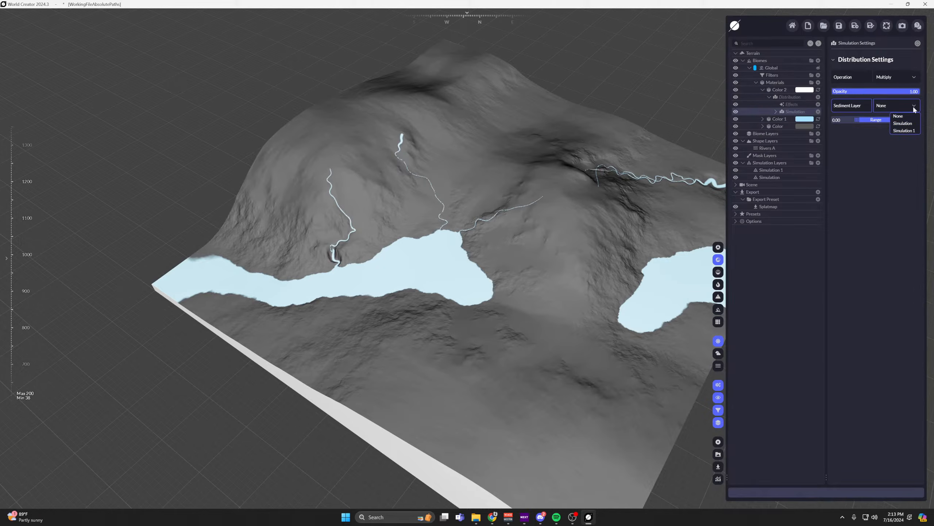
{"action": "left_click", "coordinate": [904, 130]}
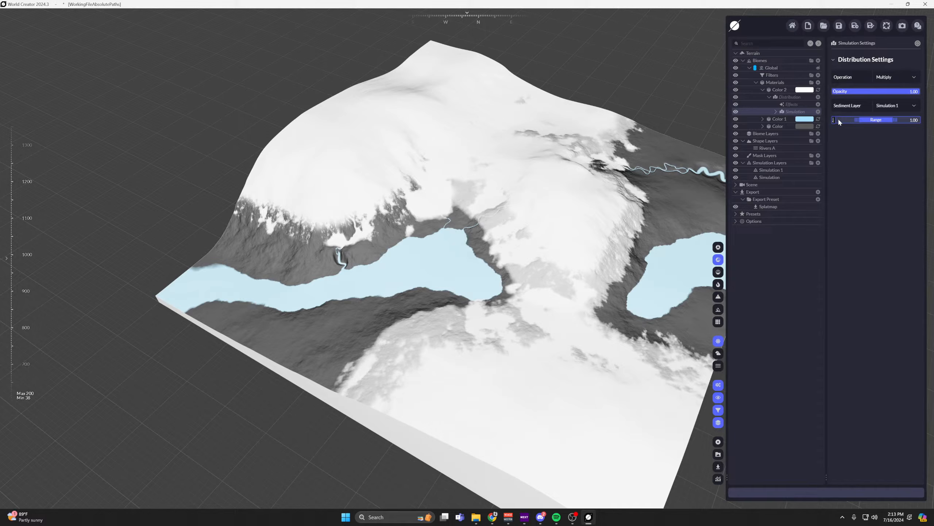
Set the lower Range limit of Color 2's Simulation distribution to 0.5.
{"action": "type", "text": "0.5"}
{"action": "key", "text": "Return"}
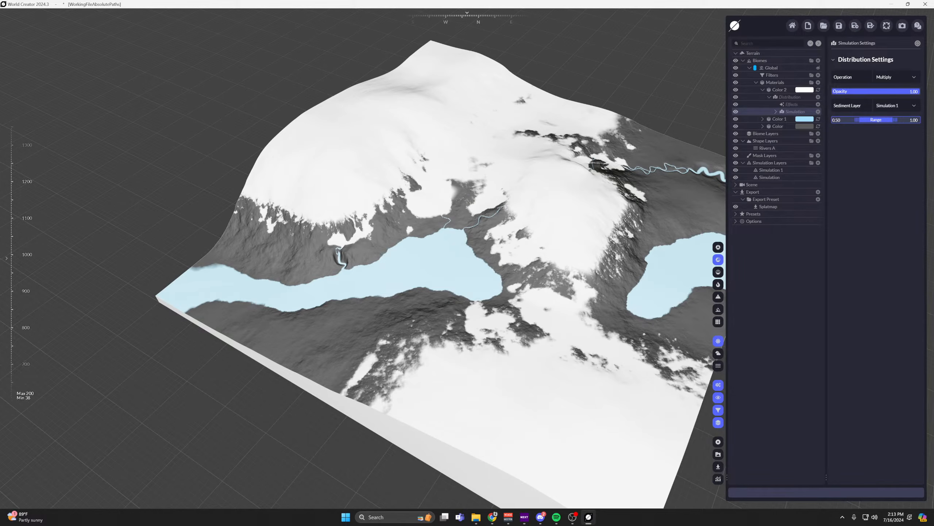
{"action": "mouse_move", "coordinate": [506, 171]}
{"action": "right_mouse_down"}
{"action": "mouse_move", "coordinate": [511, 166]}
{"action": "mouse_move", "coordinate": [512, 178]}
{"action": "right_mouse_up"}
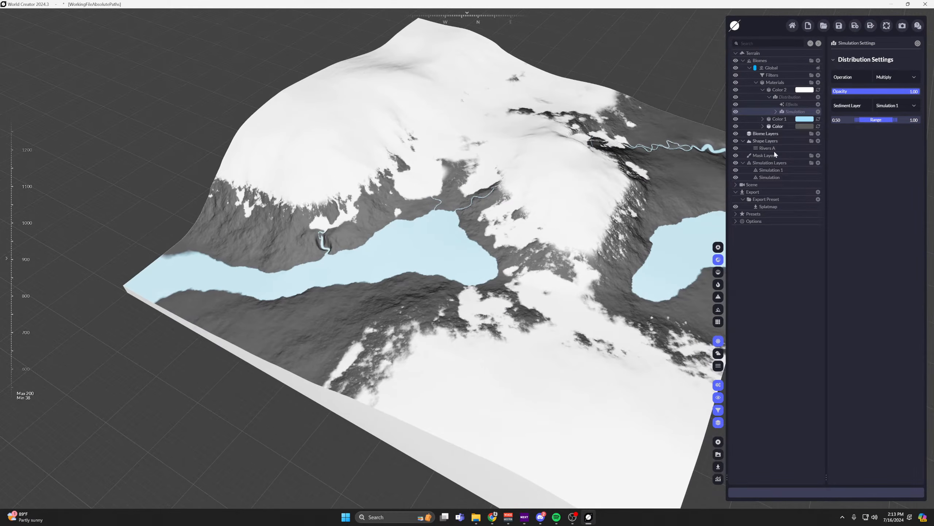
Rename the snow simulation layer SNOW and the fluid simulation layer WATER.
{"action": "double_click", "coordinate": [772, 169]}
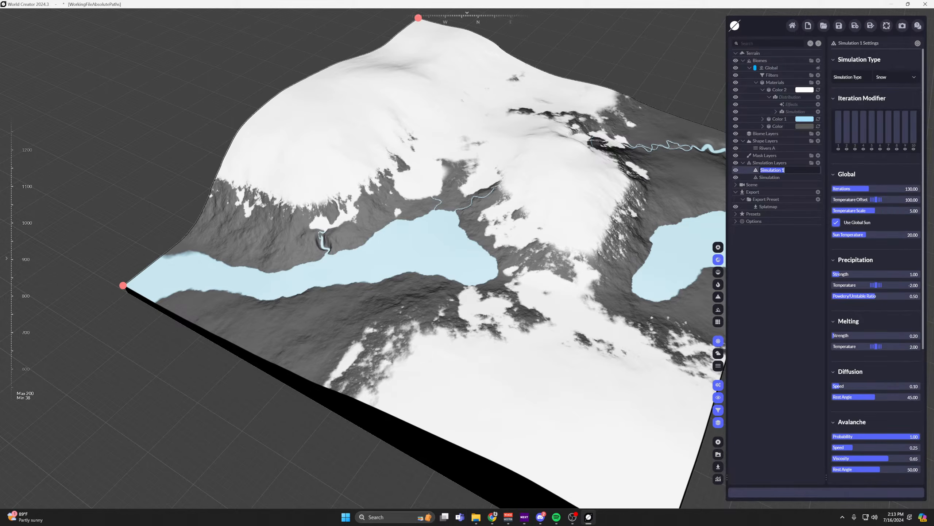
{"action": "key", "text": "Return"}
{"action": "double_click", "coordinate": [770, 177]}
{"action": "type", "text": "WATER"}
{"action": "key", "text": "Return"}
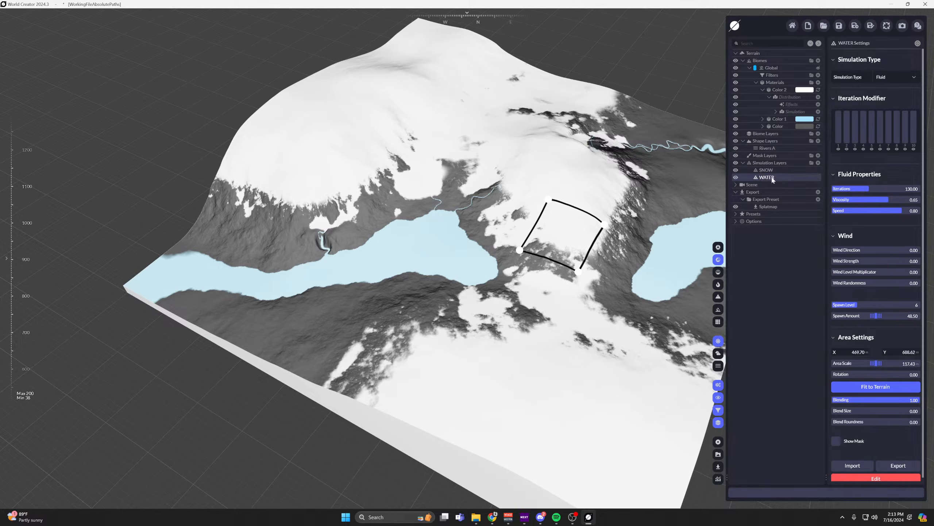
Set the SNOW layer's Precipitation Temperature to -6.7 and Strength to 4.47, and its Temperature Offset to 94.25.
{"action": "left_click", "coordinate": [766, 170]}
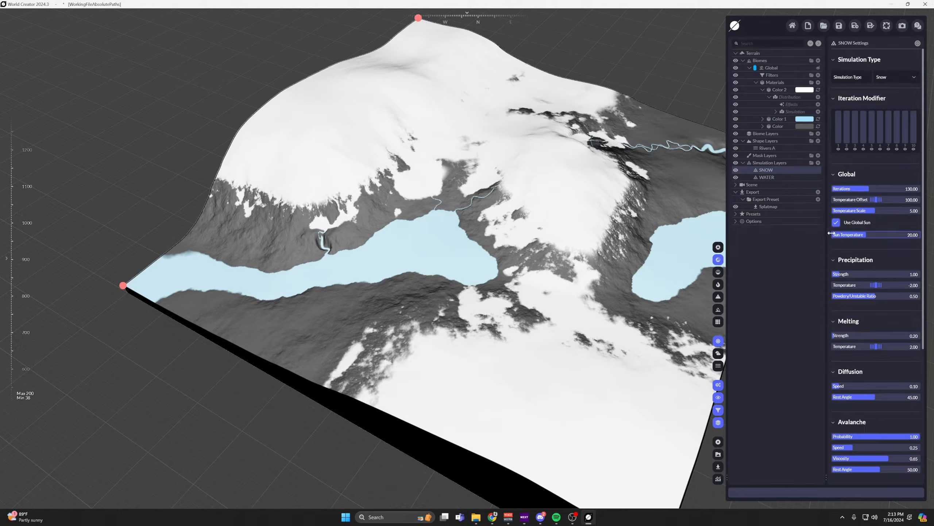
{"action": "scroll", "coordinate": [865, 191], "scroll_direction": "down", "scroll_amount": 3}
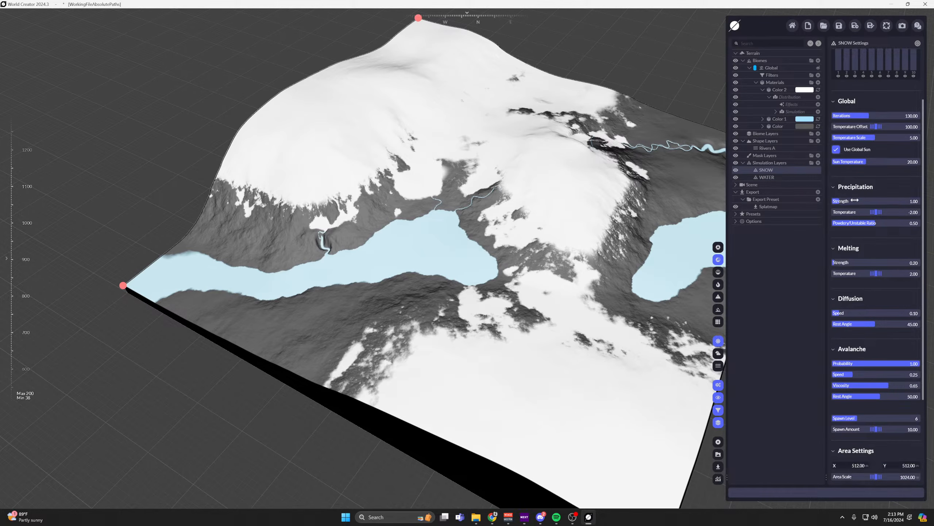
{"action": "left_click_drag", "start_coordinate": [876, 212], "coordinate": [851, 213]}
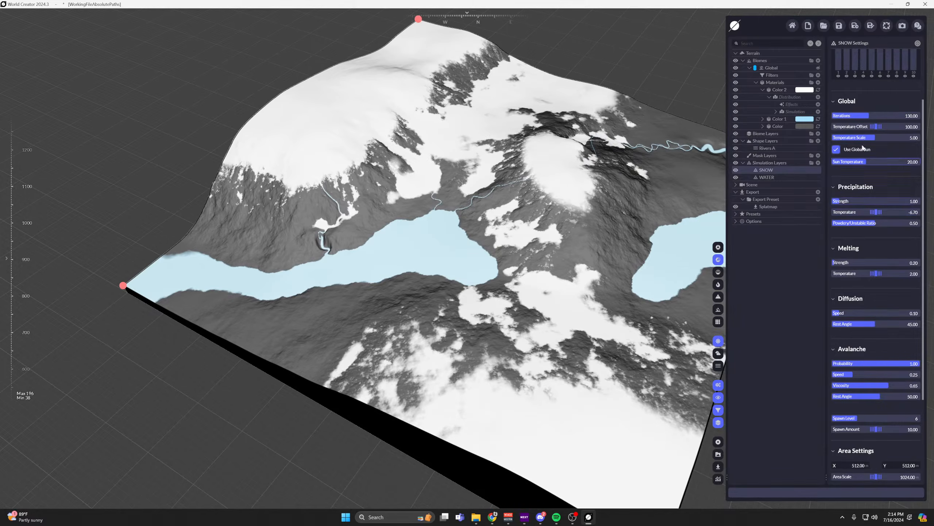
{"action": "left_click_drag", "start_coordinate": [875, 127], "coordinate": [916, 127]}
{"action": "left_click_drag", "start_coordinate": [876, 201], "coordinate": [901, 201]}
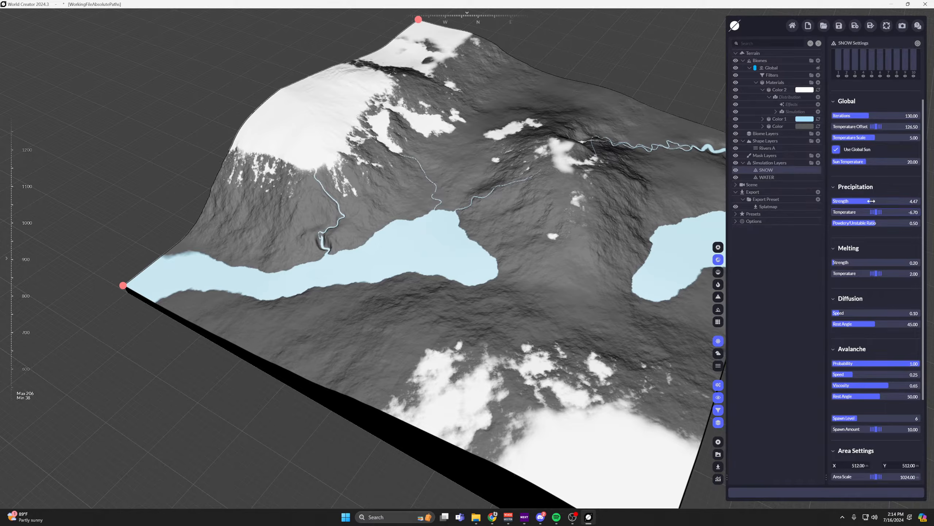
{"action": "left_click_drag", "start_coordinate": [877, 127], "coordinate": [822, 126]}
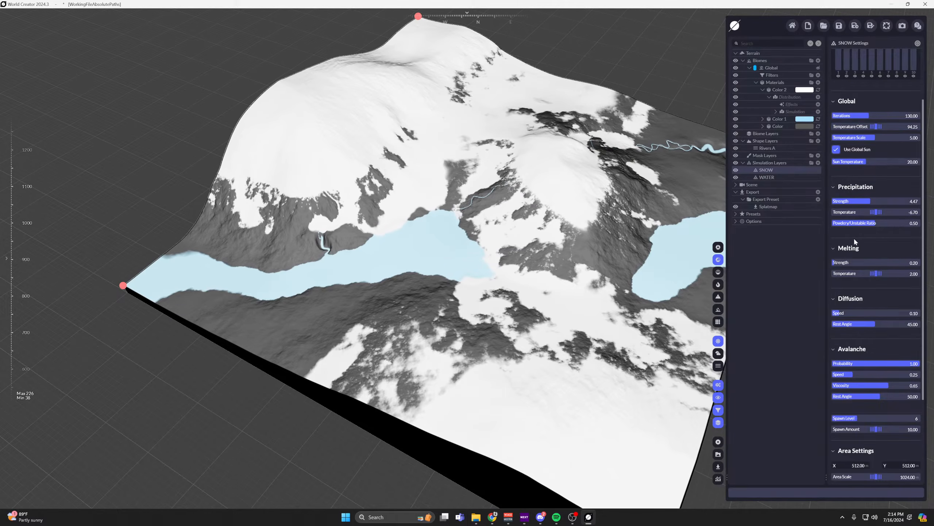
Try a Melting Strength of 0.69 and a Melting Temperature of 4.35 on the SNOW layer.
{"action": "scroll", "coordinate": [840, 256], "scroll_direction": "down", "scroll_amount": 1}
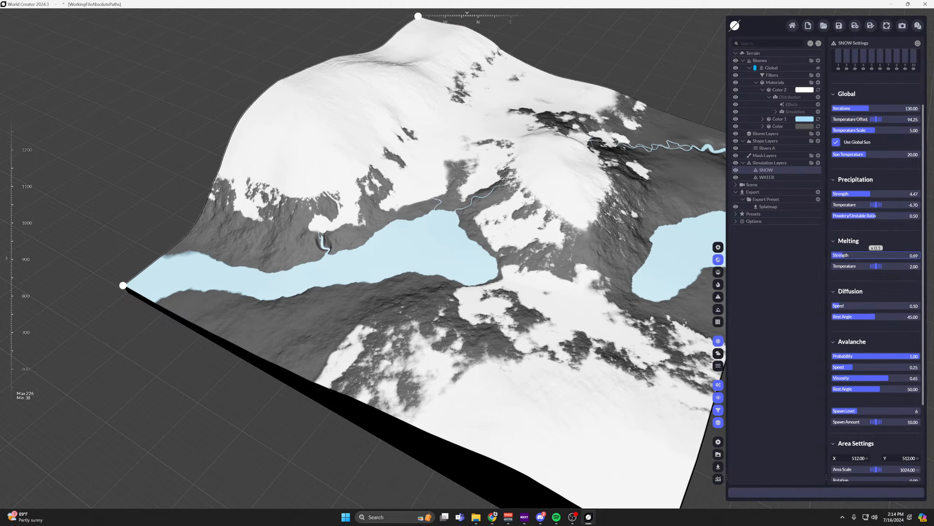
{"action": "left_click_drag", "start_coordinate": [875, 255], "coordinate": [896, 266]}
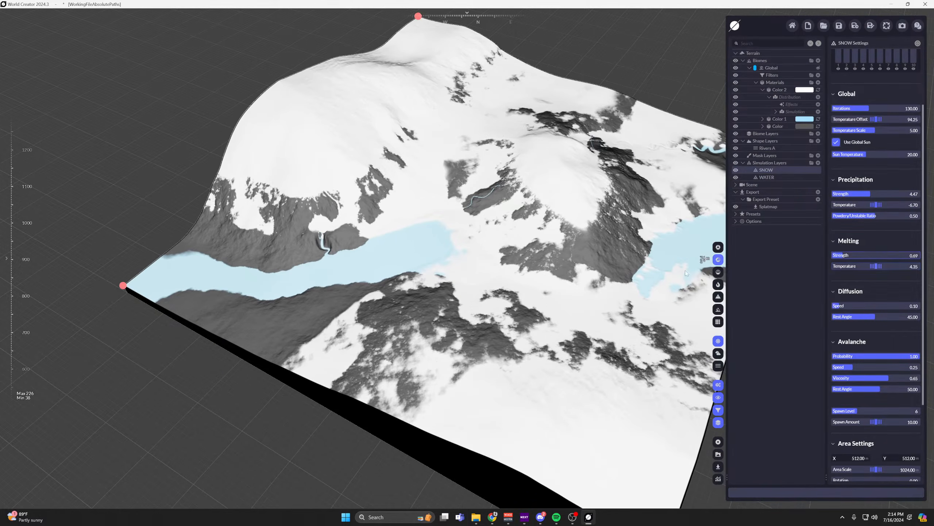
{"action": "middle_click_drag", "start_coordinate": [564, 263], "coordinate": [533, 273]}
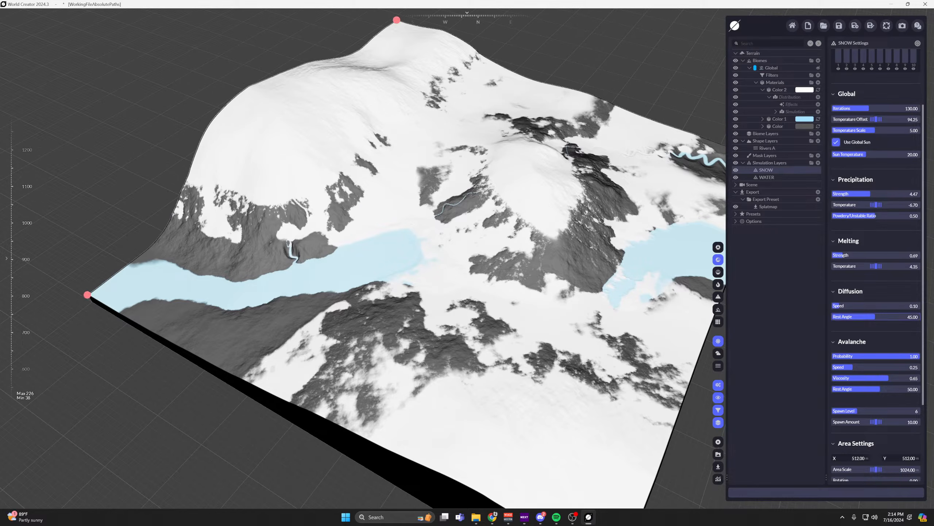
Set the SNOW layer's Avalanche Speed to 0.24 and Rest Angle to 40.93, and its Diffusion Speed to 0.06 and Rest Angle to 31.92.
{"action": "scroll", "coordinate": [865, 315], "scroll_direction": "up", "scroll_amount": 3}
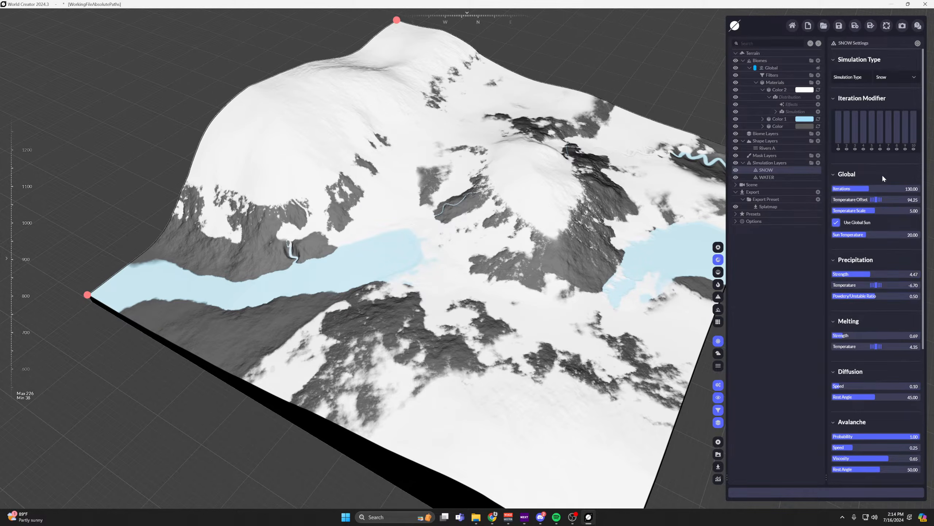
{"action": "scroll", "coordinate": [882, 174], "scroll_direction": "down", "scroll_amount": 3}
{"action": "scroll", "coordinate": [881, 168], "scroll_direction": "down", "scroll_amount": 3}
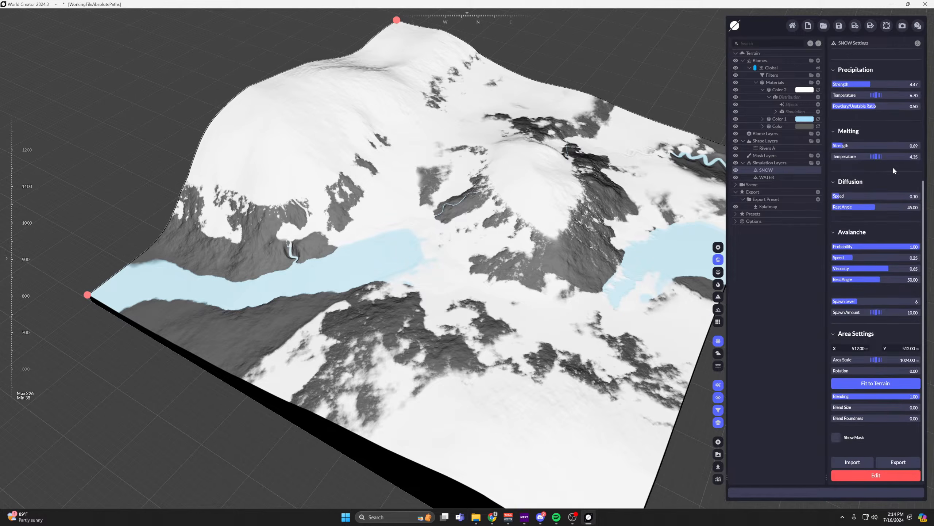
{"action": "left_click_drag", "start_coordinate": [872, 280], "coordinate": [861, 258]}
{"action": "right_click_drag", "start_coordinate": [575, 248], "coordinate": [588, 233]}
{"action": "scroll", "coordinate": [561, 236], "scroll_direction": "up", "scroll_amount": 2}
{"action": "mouse_move", "coordinate": [588, 233]}
{"action": "middle_mouse_down"}
{"action": "mouse_move", "coordinate": [590, 209]}
{"action": "mouse_move", "coordinate": [520, 204]}
{"action": "mouse_move", "coordinate": [605, 228]}
{"action": "middle_mouse_up"}
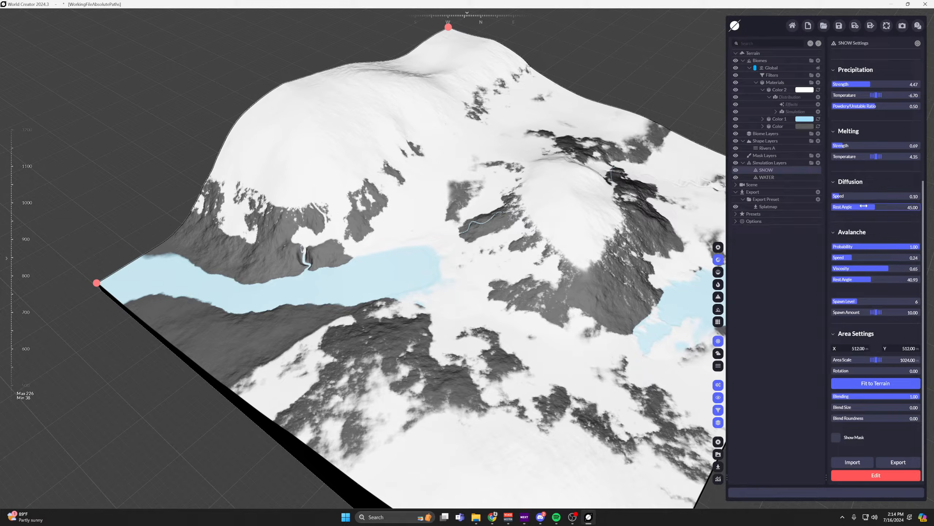
{"action": "scroll", "coordinate": [847, 239], "scroll_direction": "up", "scroll_amount": 2}
{"action": "left_click_drag", "start_coordinate": [847, 240], "coordinate": [862, 251]}
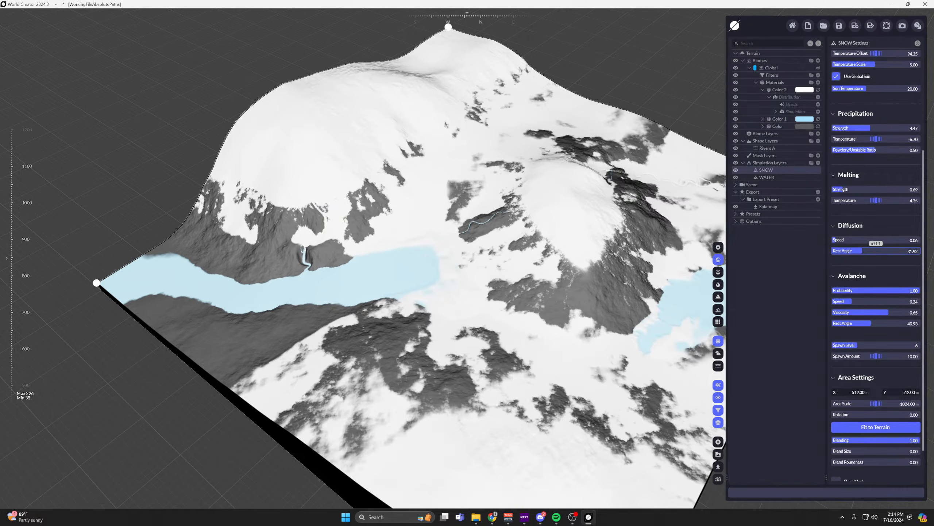
Set the SNOW layer's Melting Strength to 0.09 and Melting Temperature to -1.5, and raise its Sun Temperature to 46.65.
{"action": "left_click_drag", "start_coordinate": [843, 200], "coordinate": [820, 201]}
{"action": "mouse_move", "coordinate": [876, 189]}
{"action": "left_mouse_down"}
{"action": "mouse_move", "coordinate": [846, 189]}
{"action": "mouse_move", "coordinate": [884, 189]}
{"action": "mouse_move", "coordinate": [885, 200]}
{"action": "left_mouse_up"}
{"action": "scroll", "coordinate": [870, 197], "scroll_direction": "up", "scroll_amount": 4}
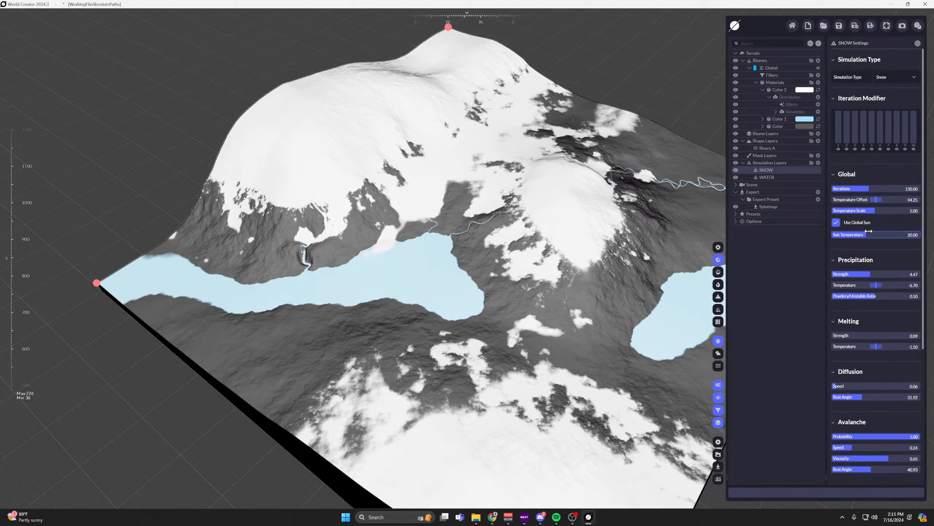
{"action": "left_click_drag", "start_coordinate": [864, 233], "coordinate": [877, 233]}
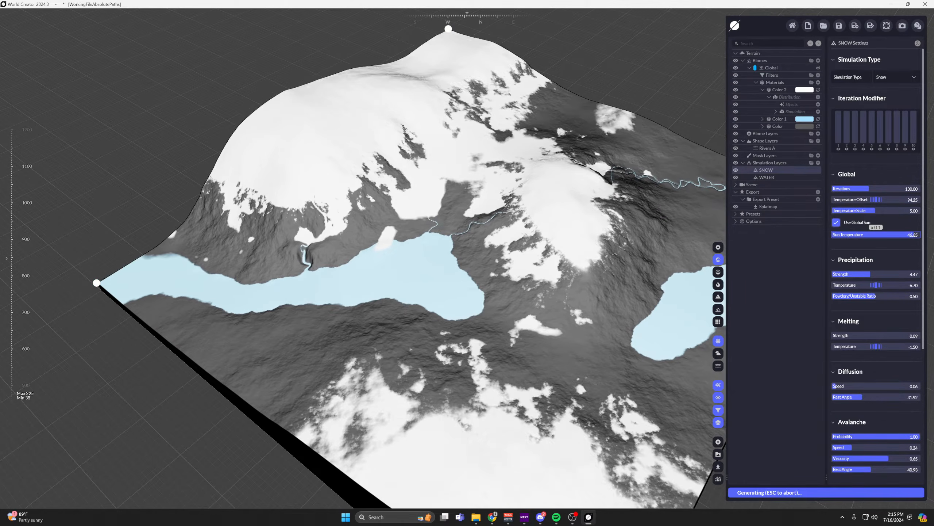
Add a Slope terrain distribution to the Color 2 snow material and set its operation to Subtract.
{"action": "middle_click_drag", "start_coordinate": [622, 221], "coordinate": [627, 198]}
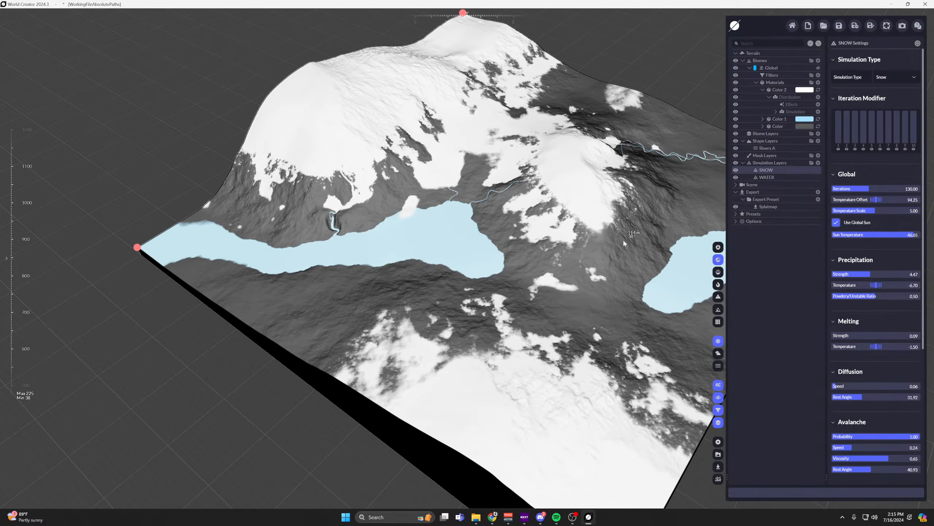
{"action": "scroll", "coordinate": [623, 238], "scroll_direction": "down", "scroll_amount": 2}
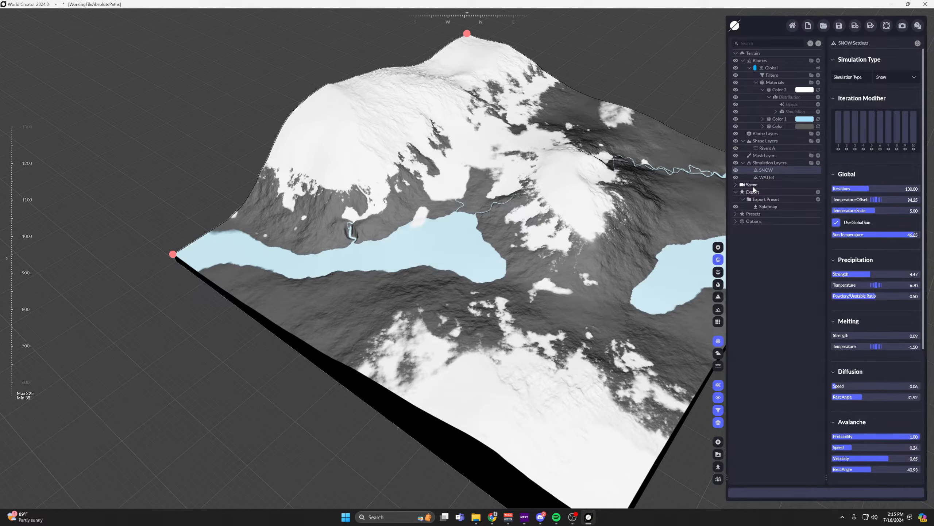
{"action": "scroll", "coordinate": [475, 152], "scroll_direction": "up", "scroll_amount": 5}
{"action": "scroll", "coordinate": [648, 162], "scroll_direction": "down", "scroll_amount": 2}
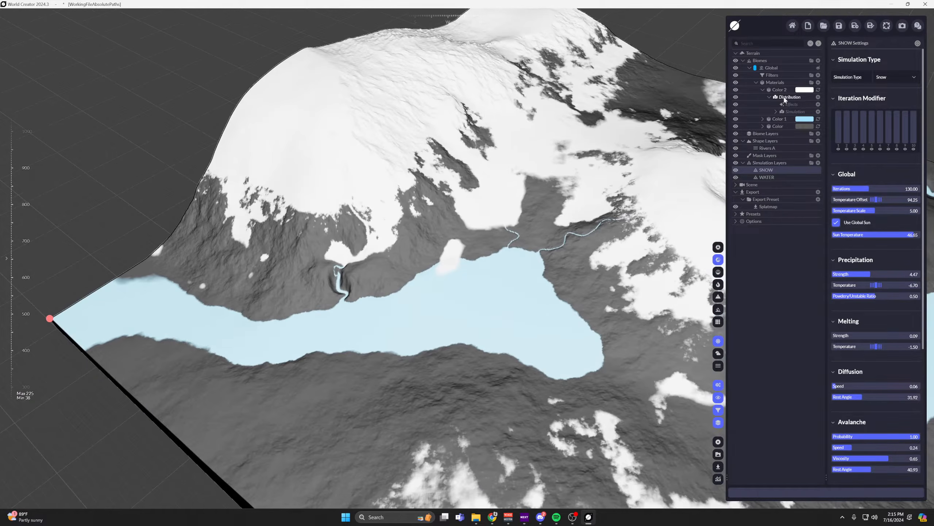
{"action": "left_click", "coordinate": [786, 97]}
{"action": "left_click", "coordinate": [818, 96]}
{"action": "mouse_move", "coordinate": [773, 125]}
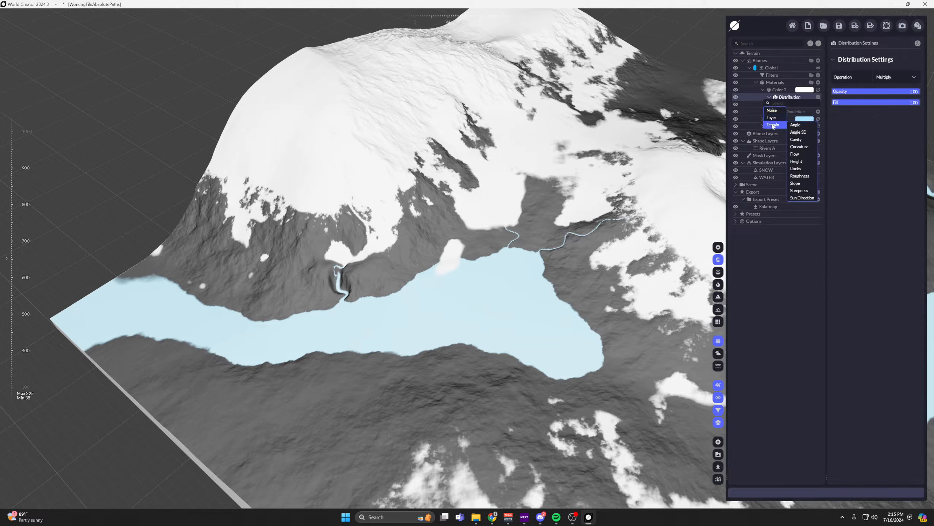
{"action": "left_click", "coordinate": [795, 183]}
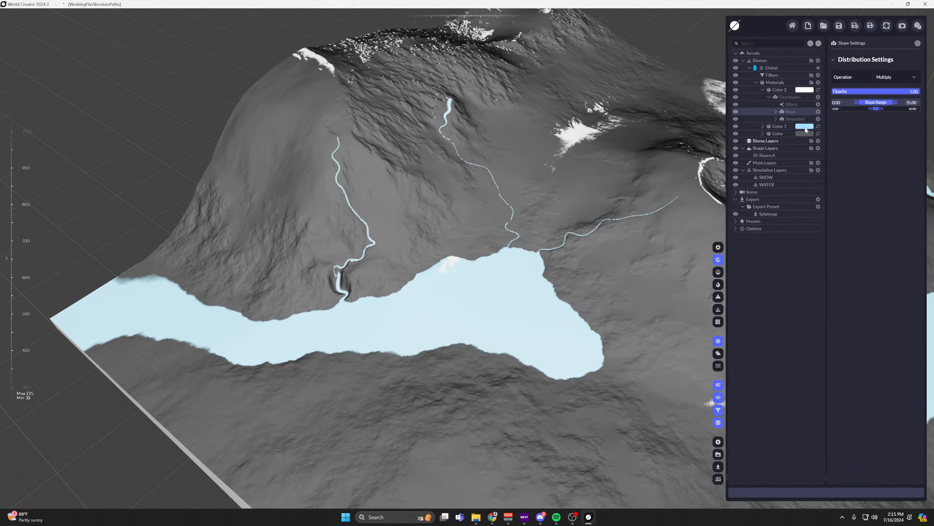
{"action": "left_click", "coordinate": [917, 78]}
{"action": "left_click", "coordinate": [913, 102]}
{"action": "scroll", "coordinate": [592, 145], "scroll_direction": "up", "scroll_amount": 2}
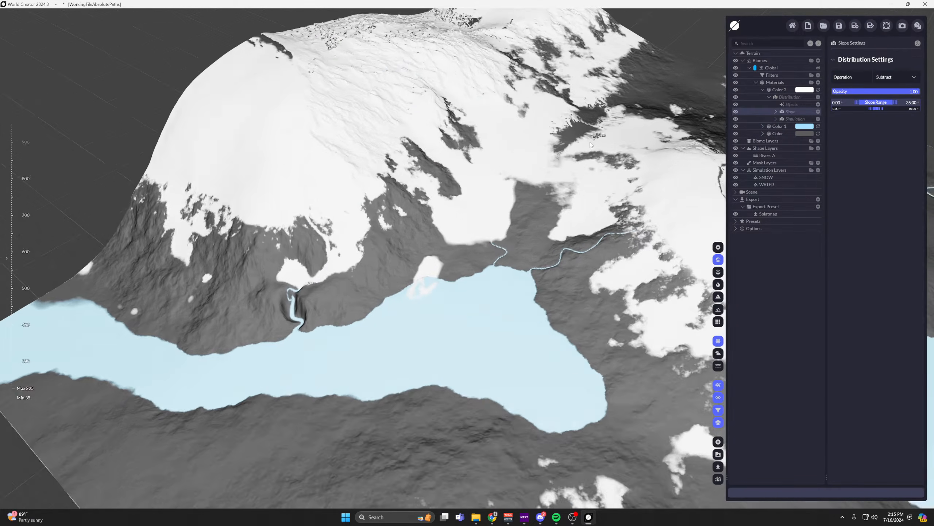
{"action": "scroll", "coordinate": [591, 144], "scroll_direction": "down", "scroll_amount": 2}
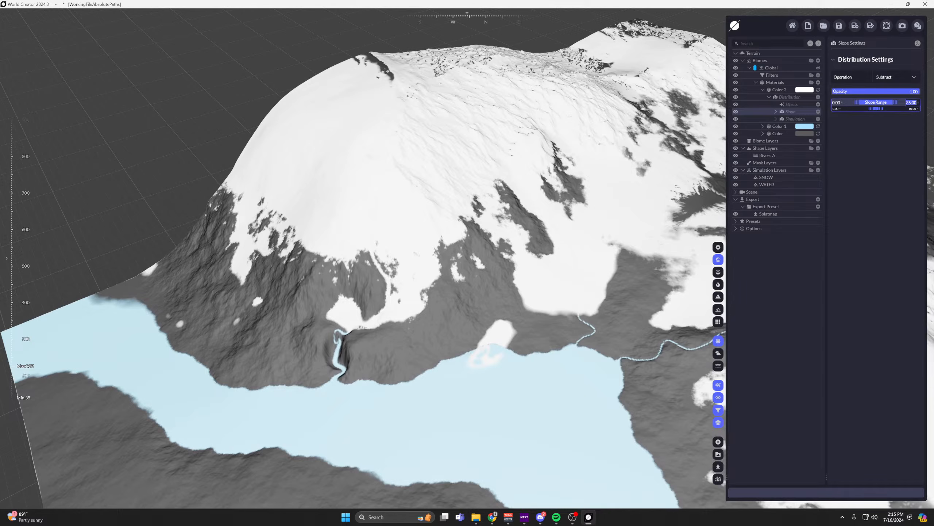
Set the Slope distribution's range to 85 to 90 and adjust the smoothing values at both ends of the range.
{"action": "left_click", "coordinate": [913, 102]}
{"action": "type", "text": "90"}
{"action": "key", "text": "Return"}
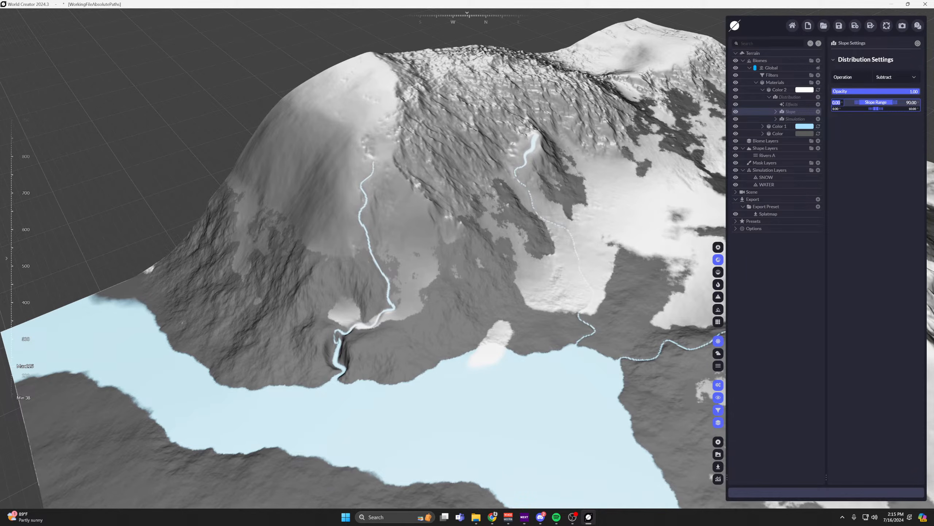
{"action": "key", "text": "Return"}
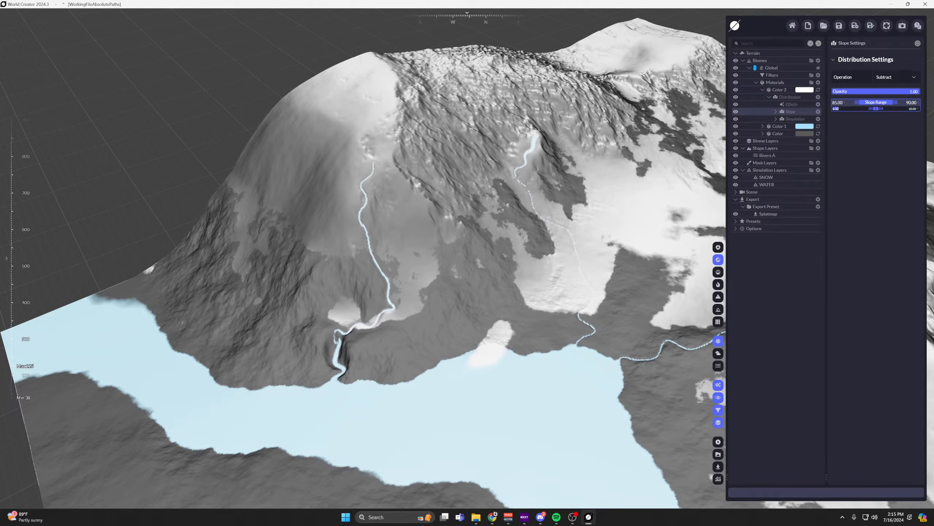
{"action": "key", "text": "Return"}
{"action": "left_click", "coordinate": [913, 108]}
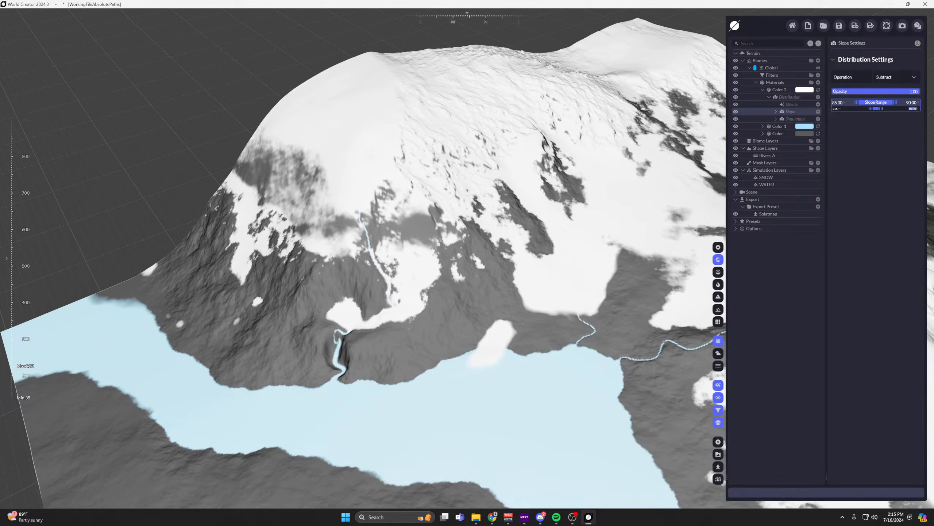
{"action": "key", "text": "Return"}
Examine the snow coverage on the steep mountainside and around the lake.
{"action": "key", "text": "w"}
{"action": "right_click_drag", "start_coordinate": [419, 324], "coordinate": [346, 236]}
{"action": "key", "text": "s"}
{"action": "scroll", "coordinate": [347, 239], "scroll_direction": "down", "scroll_amount": 3}
{"action": "middle_click_drag", "start_coordinate": [346, 238], "coordinate": [500, 213]}
{"action": "scroll", "coordinate": [493, 203], "scroll_direction": "up", "scroll_amount": 4}
{"action": "right_click_drag", "start_coordinate": [488, 193], "coordinate": [522, 195]}
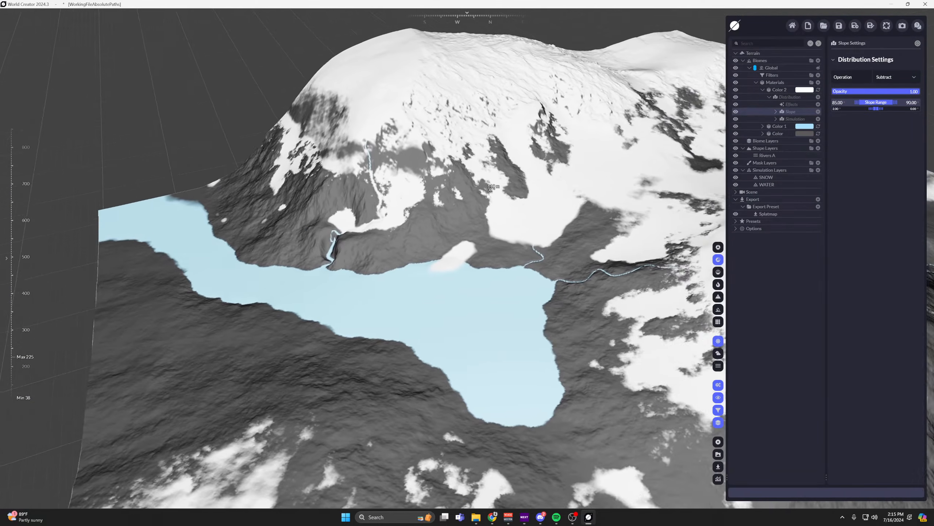
{"action": "middle_click_drag", "start_coordinate": [523, 195], "coordinate": [555, 194]}
{"action": "right_click_drag", "start_coordinate": [493, 173], "coordinate": [515, 177]}
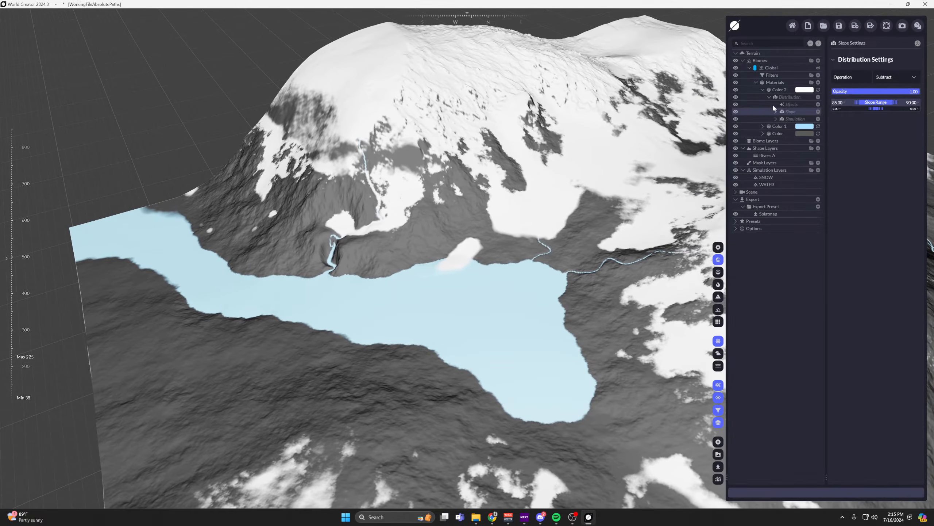
Add another white colour material above Color 2 and give it a Sun Direction terrain distribution.
{"action": "left_click", "coordinate": [763, 89]}
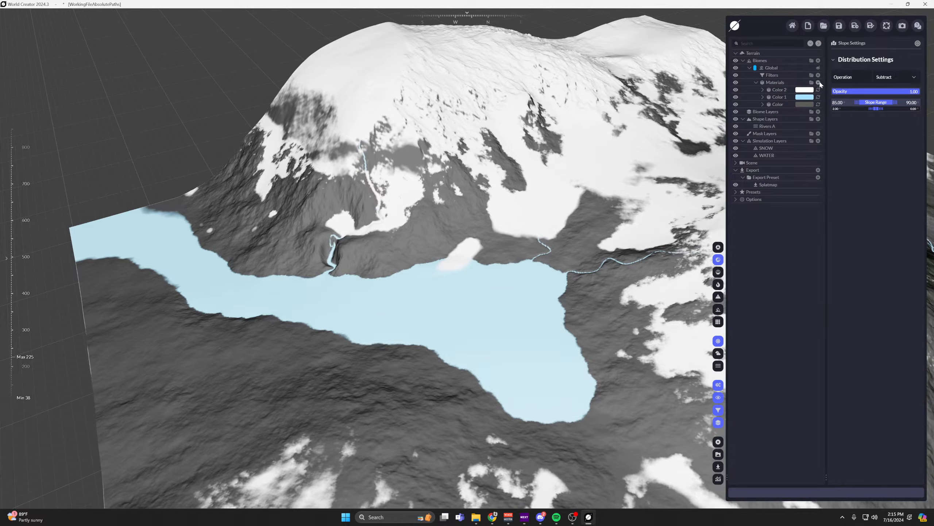
{"action": "left_click", "coordinate": [783, 91]}
{"action": "left_click", "coordinate": [801, 88]}
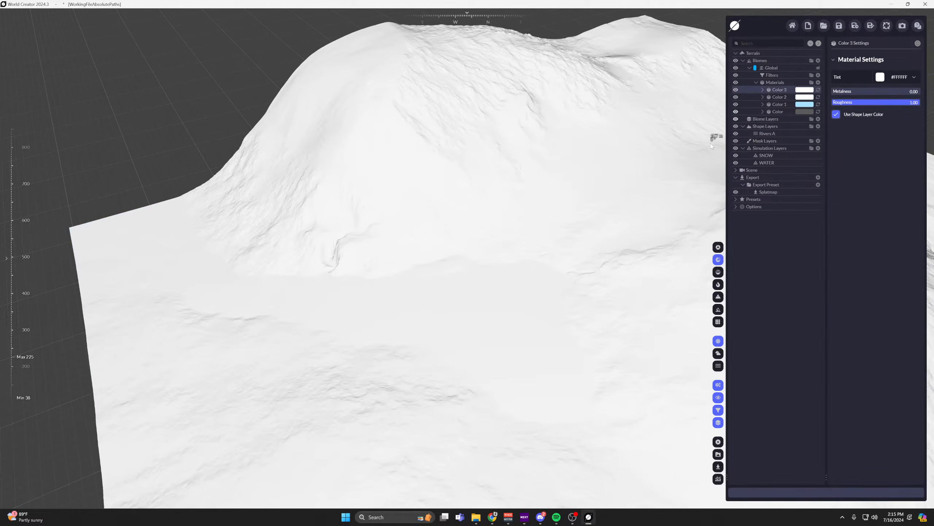
{"action": "left_click", "coordinate": [762, 90]}
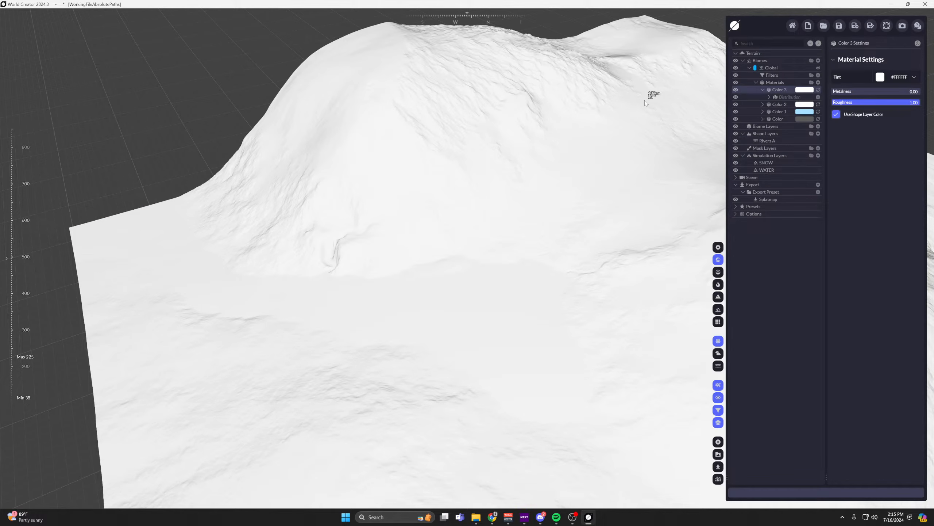
{"action": "left_click", "coordinate": [794, 99]}
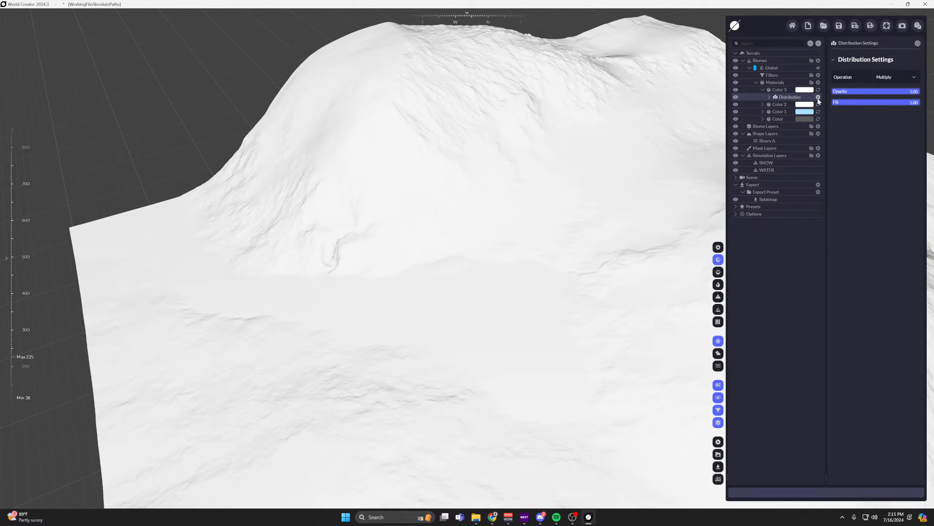
{"action": "left_click", "coordinate": [818, 97]}
{"action": "mouse_move", "coordinate": [779, 127]}
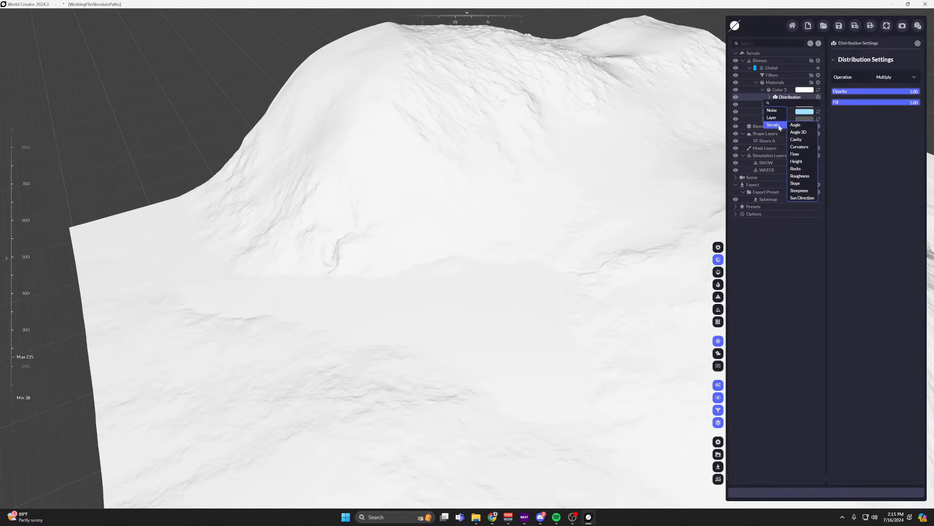
{"action": "left_click", "coordinate": [802, 198]}
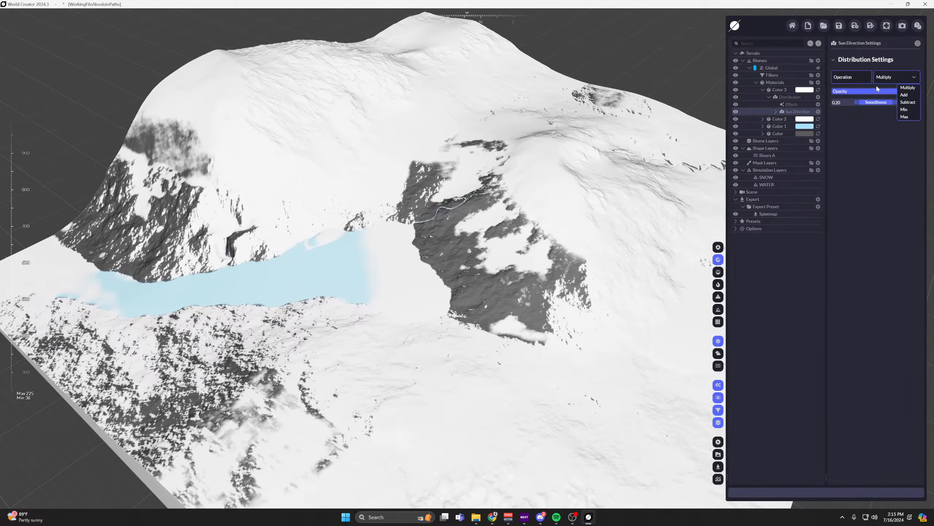
Add an Invert effect to the Sun Direction distribution of the Color 3 material.
{"action": "left_click", "coordinate": [775, 112]}
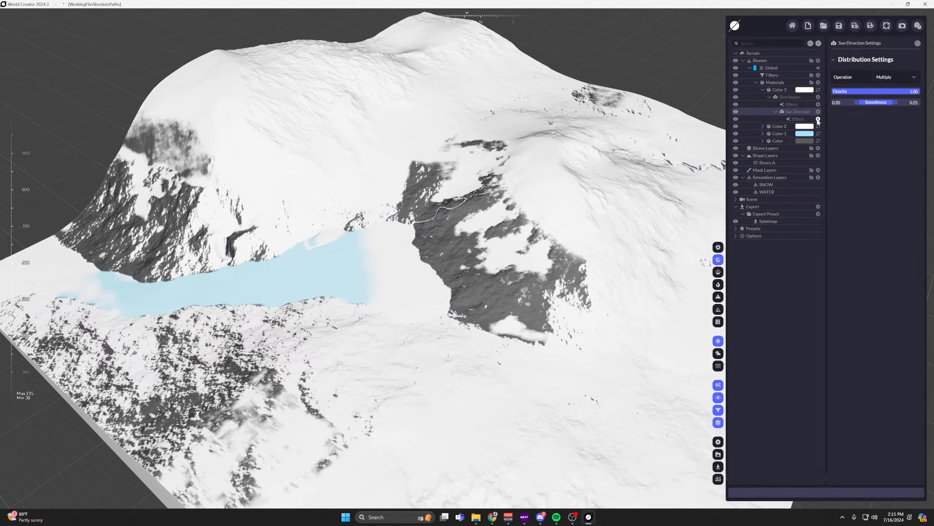
{"action": "left_click", "coordinate": [818, 119]}
{"action": "left_click", "coordinate": [798, 198]}
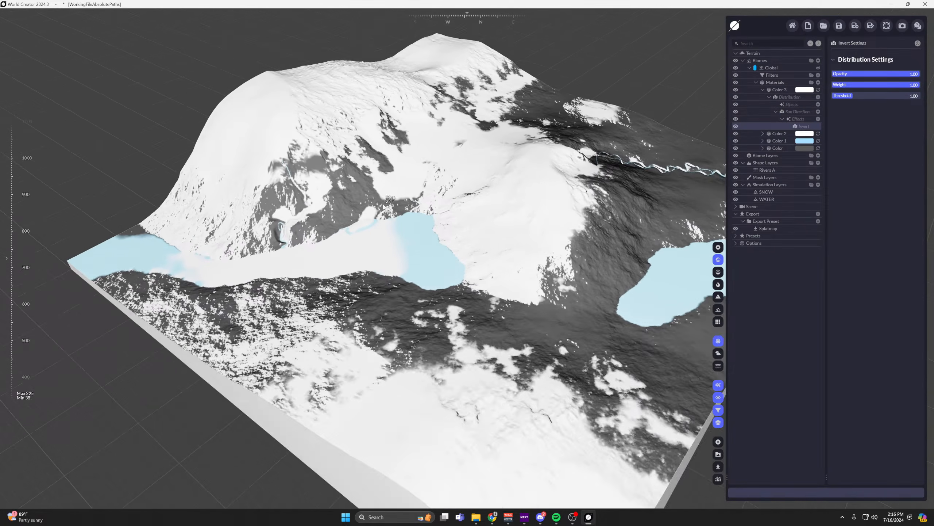
{"action": "scroll", "coordinate": [383, 205], "scroll_direction": "down", "scroll_amount": 2}
{"action": "middle_click_drag", "start_coordinate": [443, 204], "coordinate": [517, 233]}
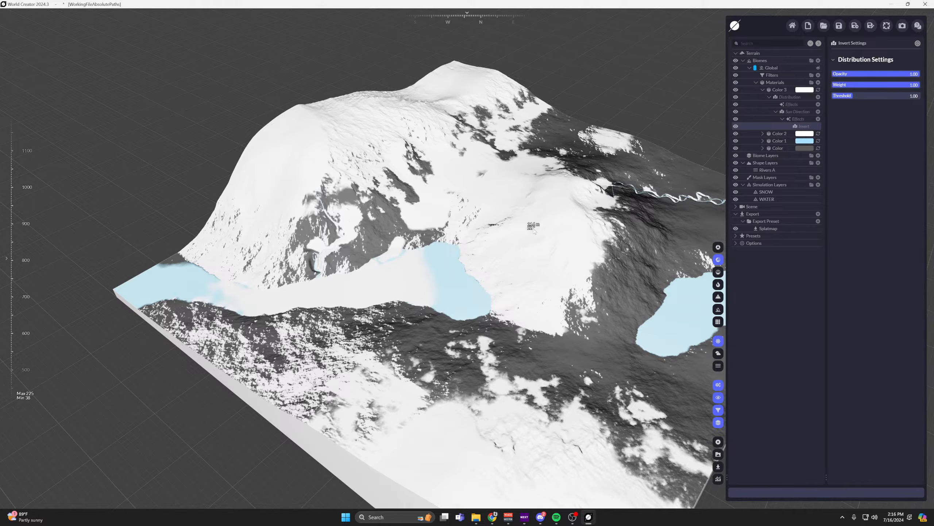
Add a Cavity terrain distribution to the Color 3 material and show the heatmap.
{"action": "left_click", "coordinate": [776, 111]}
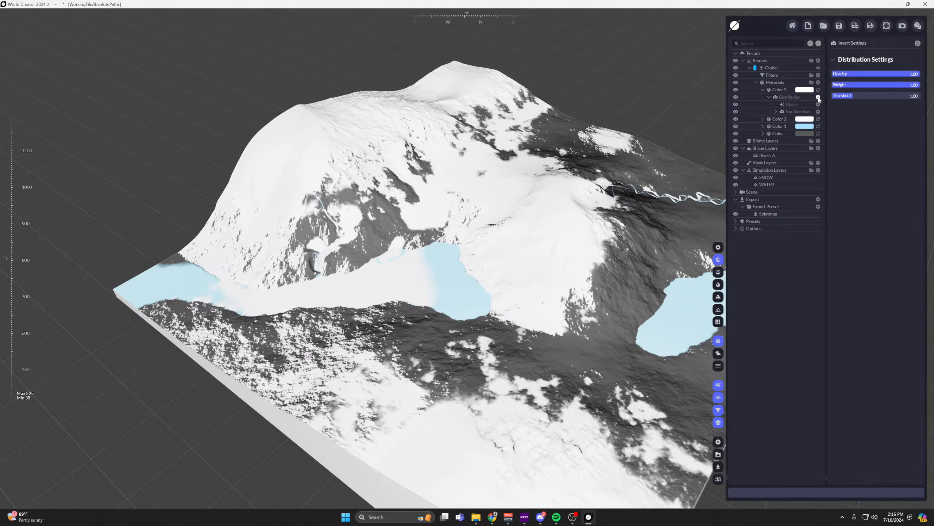
{"action": "left_click", "coordinate": [818, 97]}
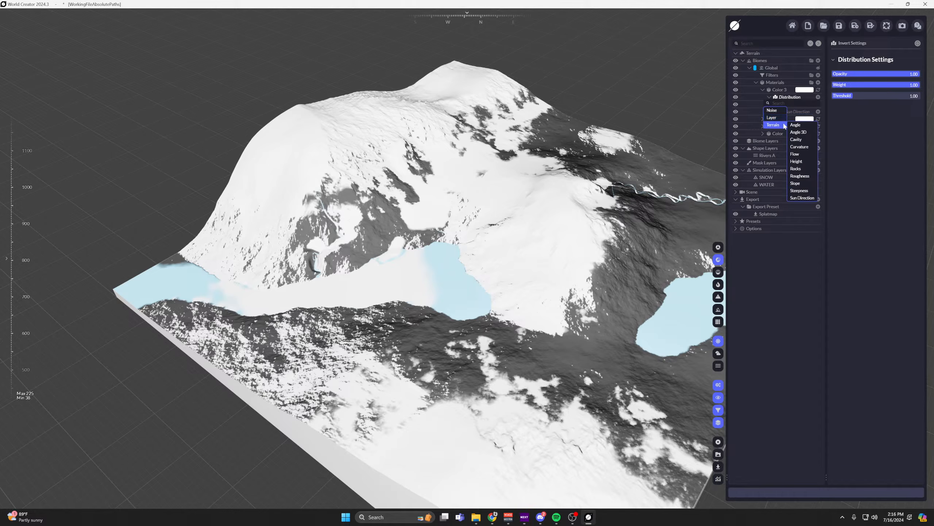
{"action": "left_click", "coordinate": [796, 139]}
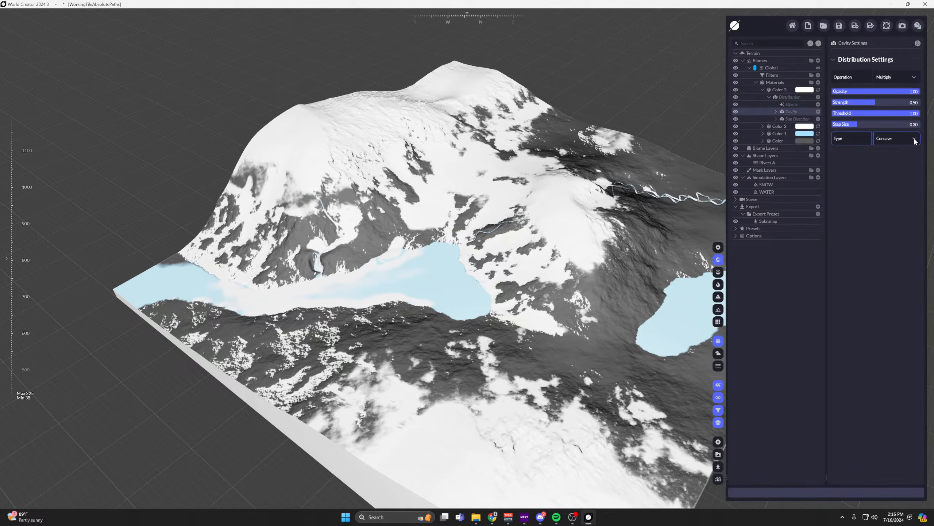
{"action": "left_click", "coordinate": [718, 284]}
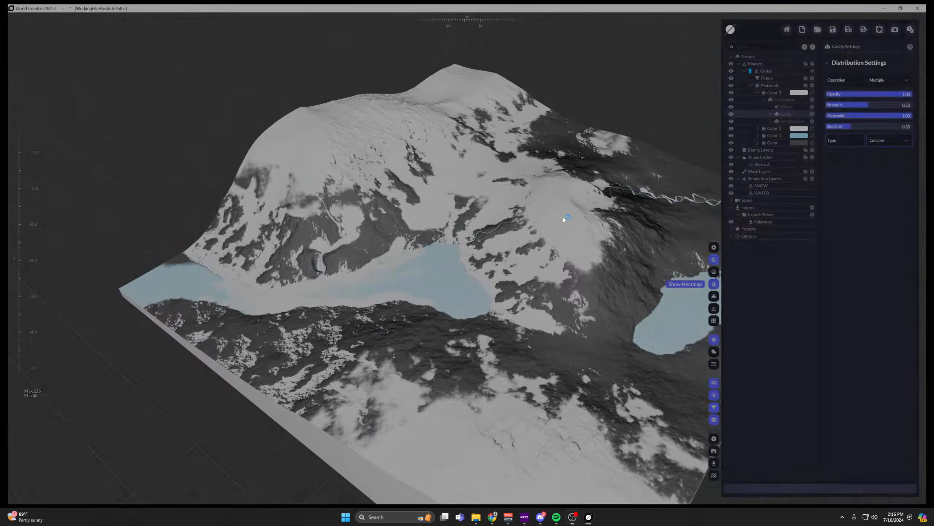
Close the frozen World Creator window and relaunch WorldCreator.exe from the Standalone folder in File Explorer.
{"action": "left_click", "coordinate": [544, 5]}
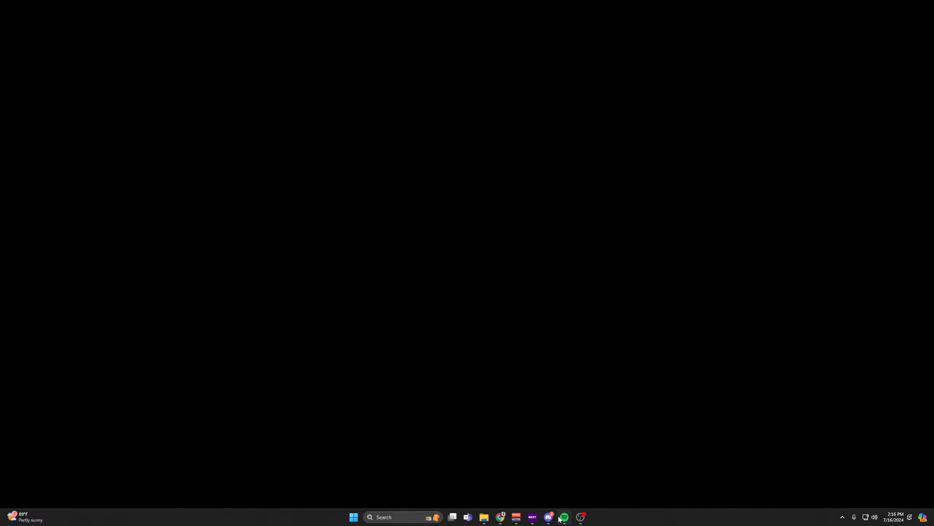
{"action": "left_click", "coordinate": [485, 517]}
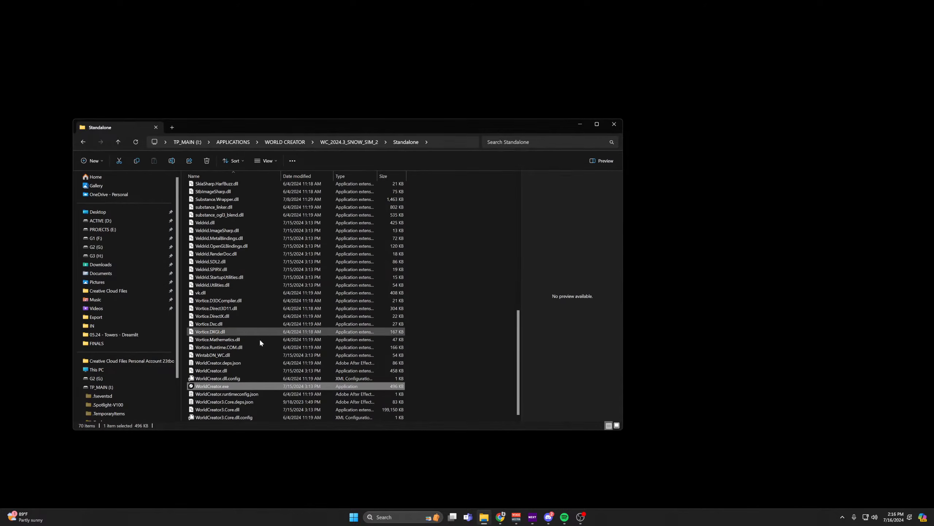
{"action": "left_click", "coordinate": [573, 123]}
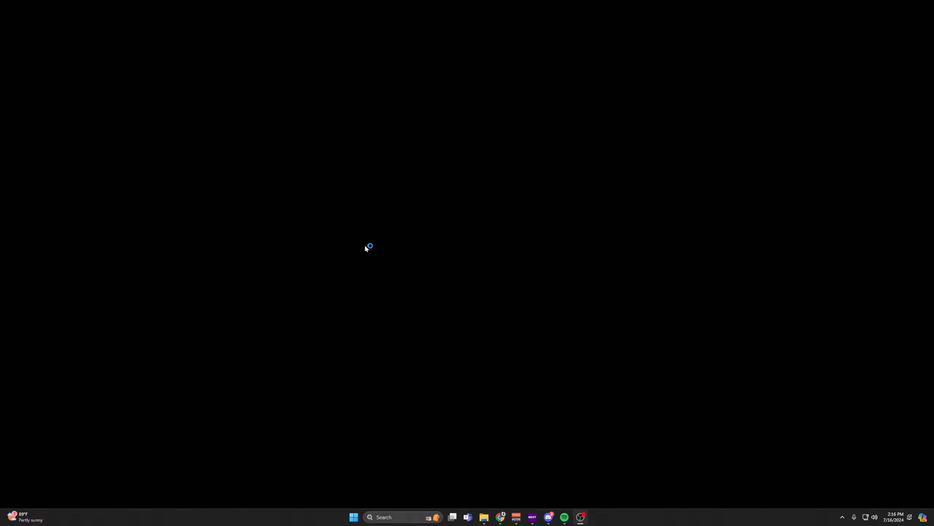
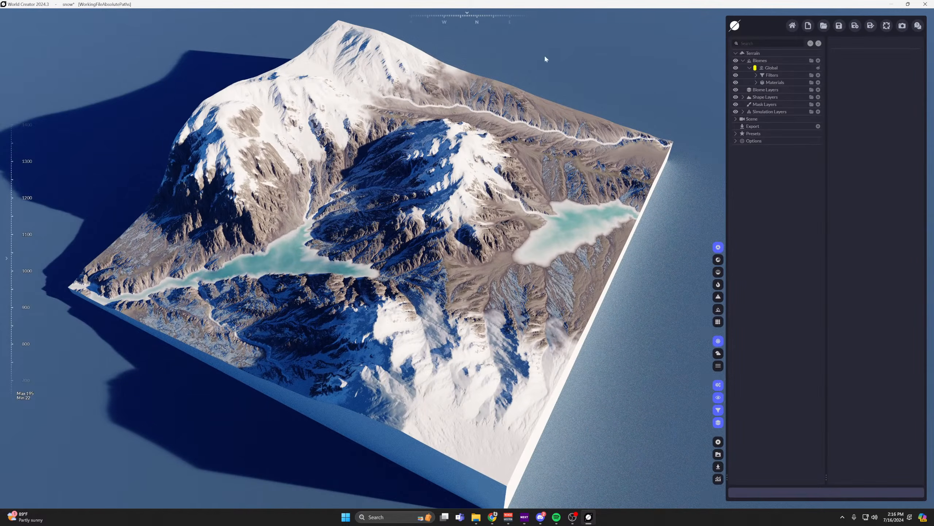
Examine the snow, lakes and rivers across the finished terrain from several angles and distances.
{"action": "scroll", "coordinate": [290, 250], "scroll_direction": "up", "scroll_amount": 5}
{"action": "mouse_move", "coordinate": [263, 278]}
{"action": "right_mouse_down"}
{"action": "mouse_move", "coordinate": [317, 228]}
{"action": "mouse_move", "coordinate": [270, 289]}
{"action": "right_mouse_up"}
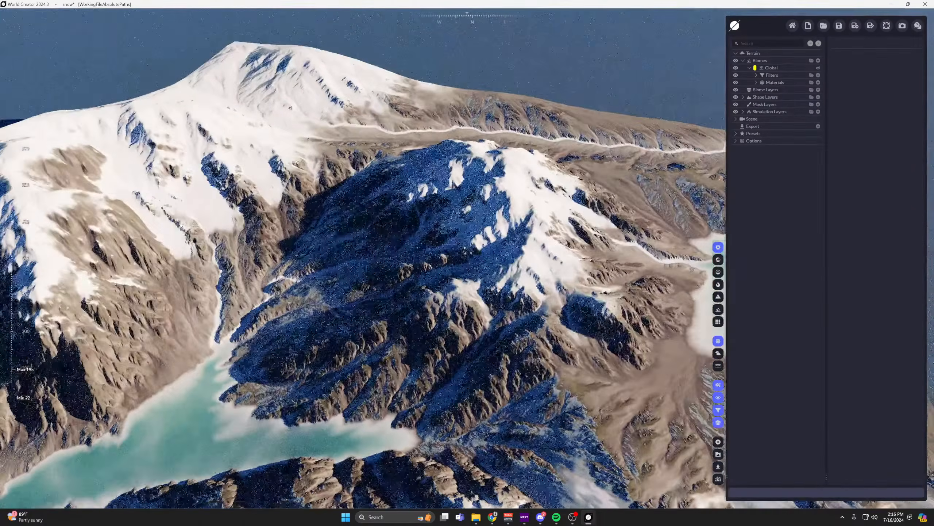
{"action": "scroll", "coordinate": [271, 292], "scroll_direction": "down", "scroll_amount": 3}
{"action": "middle_click_drag", "start_coordinate": [271, 292], "coordinate": [492, 194]}
{"action": "scroll", "coordinate": [407, 183], "scroll_direction": "up", "scroll_amount": 1}
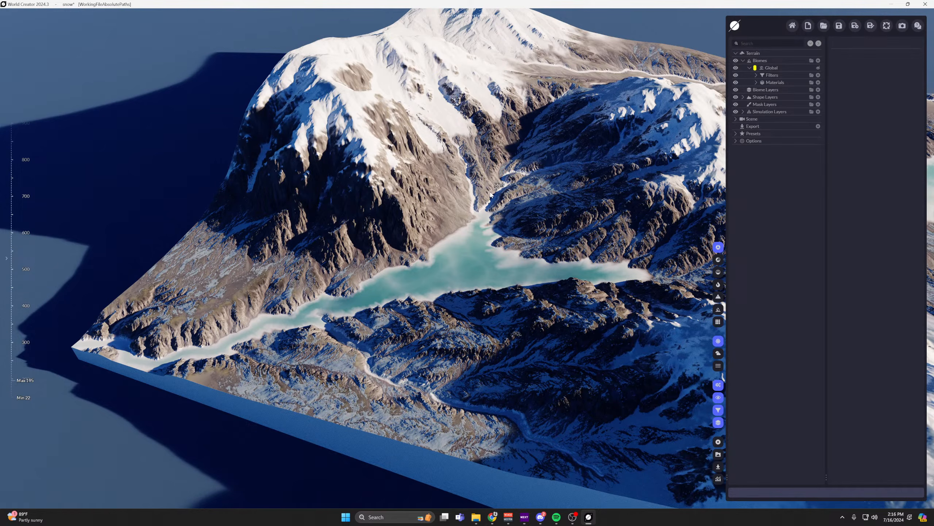
{"action": "middle_click_drag", "start_coordinate": [601, 192], "coordinate": [431, 275]}
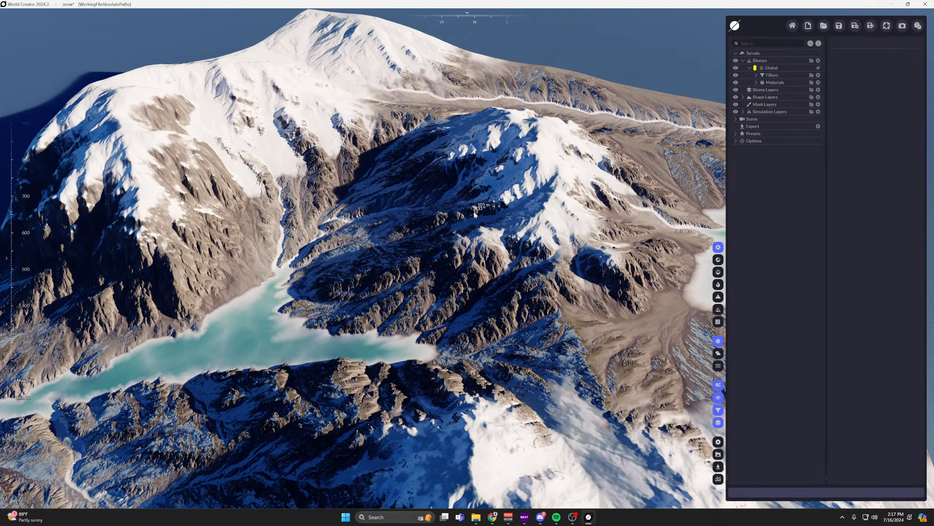
{"action": "middle_click_drag", "start_coordinate": [475, 214], "coordinate": [323, 234]}
{"action": "right_click_drag", "start_coordinate": [456, 227], "coordinate": [429, 241]}
{"action": "middle_click_drag", "start_coordinate": [429, 241], "coordinate": [168, 311]}
{"action": "right_click_drag", "start_coordinate": [168, 311], "coordinate": [493, 236]}
{"action": "scroll", "coordinate": [494, 236], "scroll_direction": "down", "scroll_amount": 3}
{"action": "scroll", "coordinate": [493, 234], "scroll_direction": "up", "scroll_amount": 8}
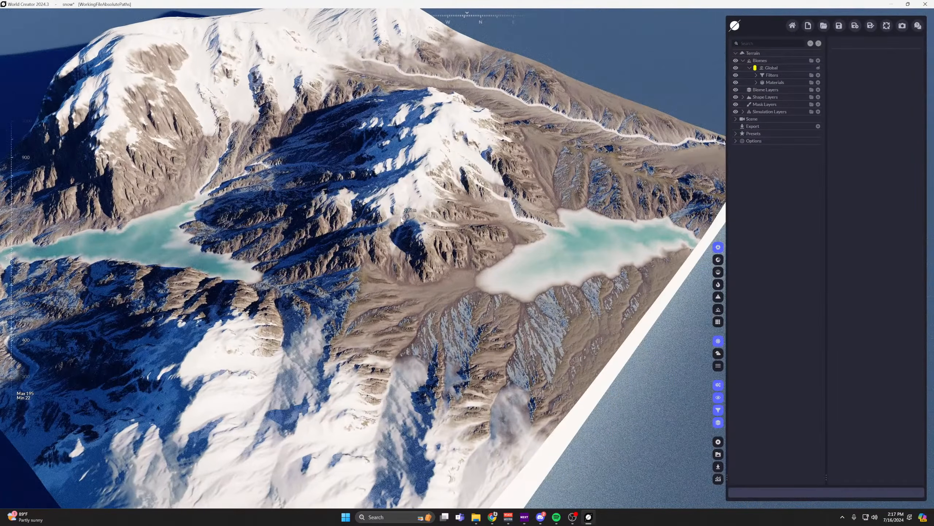
{"action": "middle_click_drag", "start_coordinate": [448, 160], "coordinate": [399, 187]}
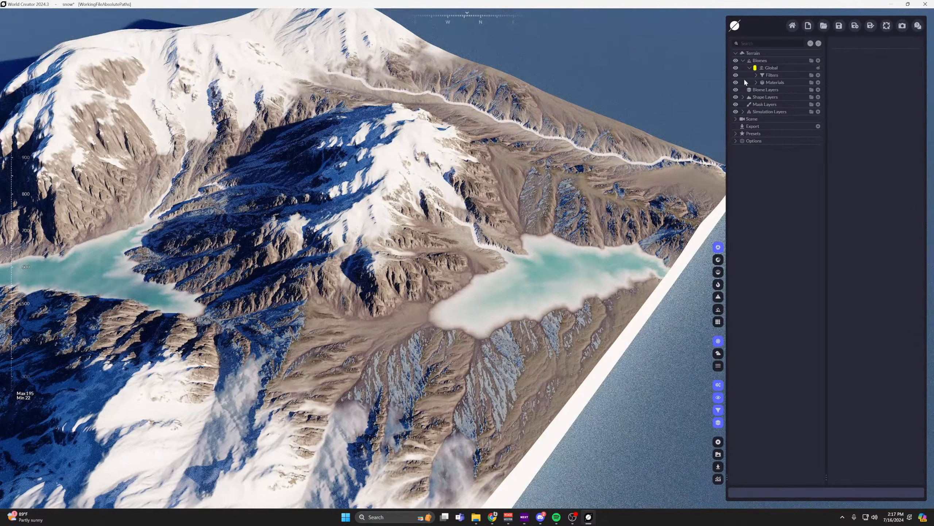
Expand the Filters, Materials, Shape Layers and Simulation Layers groups in the terrain hierarchy.
{"action": "left_click", "coordinate": [756, 75]}
{"action": "left_click", "coordinate": [756, 104]}
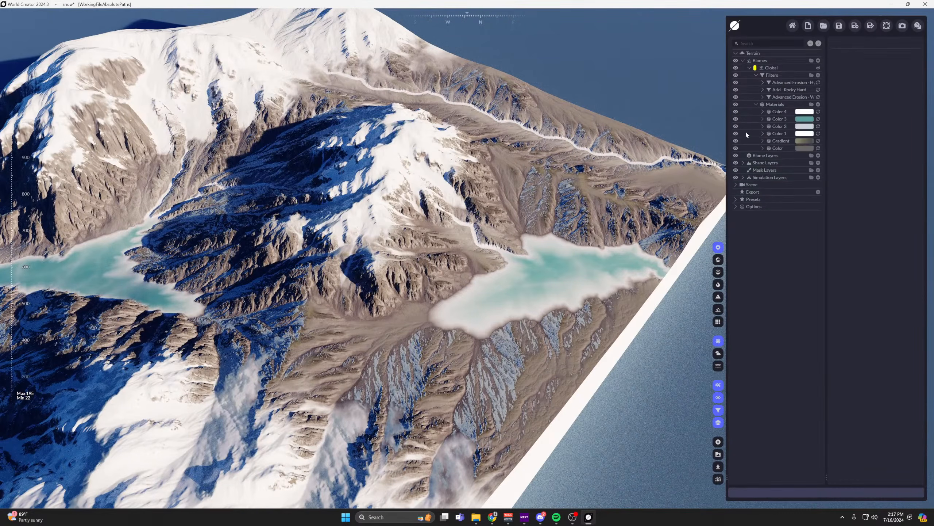
{"action": "left_click", "coordinate": [744, 163]}
{"action": "left_click", "coordinate": [743, 185]}
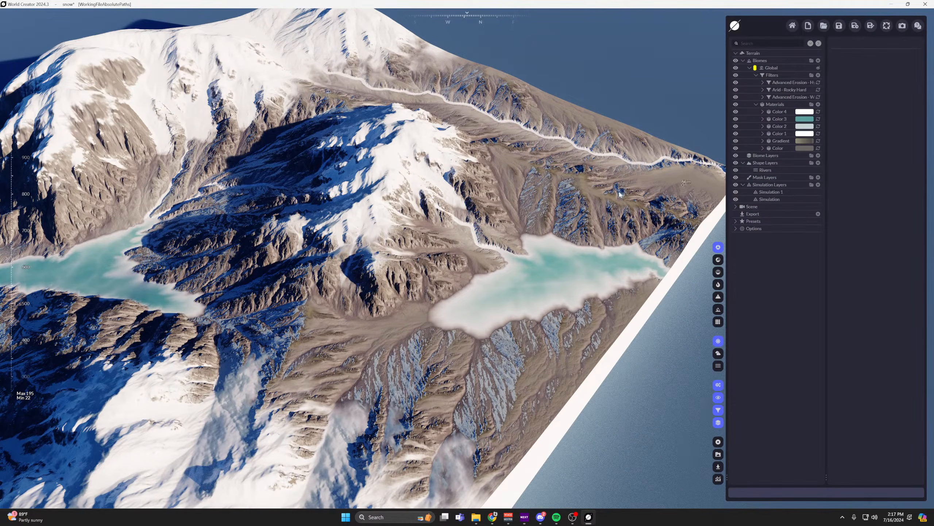
Hide all six materials of the Global biome, from Color 4 down to Gradient and Color.
{"action": "left_click", "coordinate": [736, 112]}
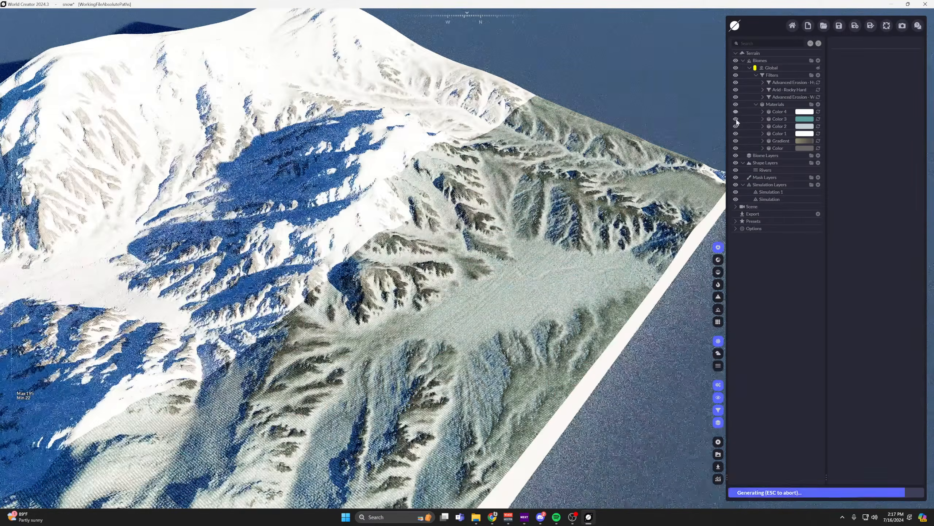
{"action": "left_click", "coordinate": [736, 119]}
{"action": "left_click", "coordinate": [736, 126]}
{"action": "left_click", "coordinate": [736, 133]}
{"action": "left_click", "coordinate": [736, 141]}
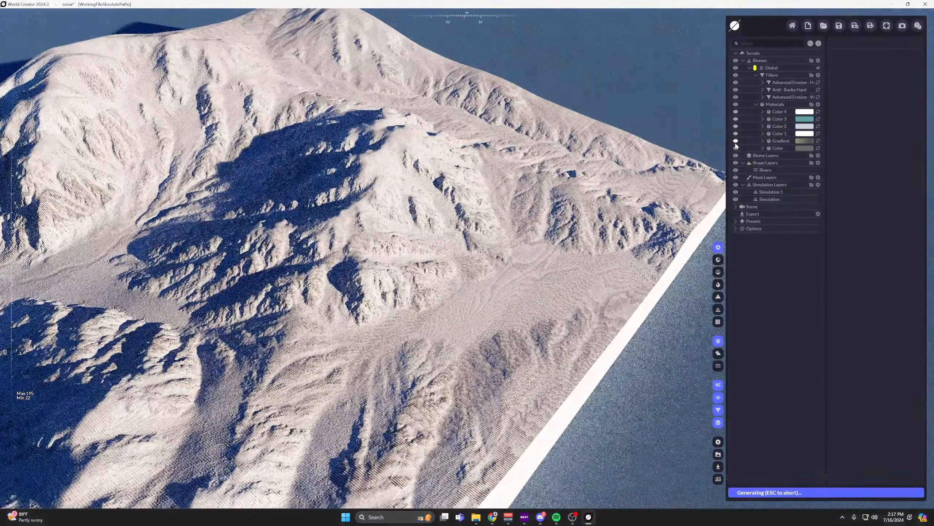
{"action": "left_click", "coordinate": [736, 148]}
Disable the Advanced Erosion - Hydraulic Sediment, Arid - Rocky Hard and Advanced Erosion - Wide Flows filters.
{"action": "left_click", "coordinate": [736, 82]}
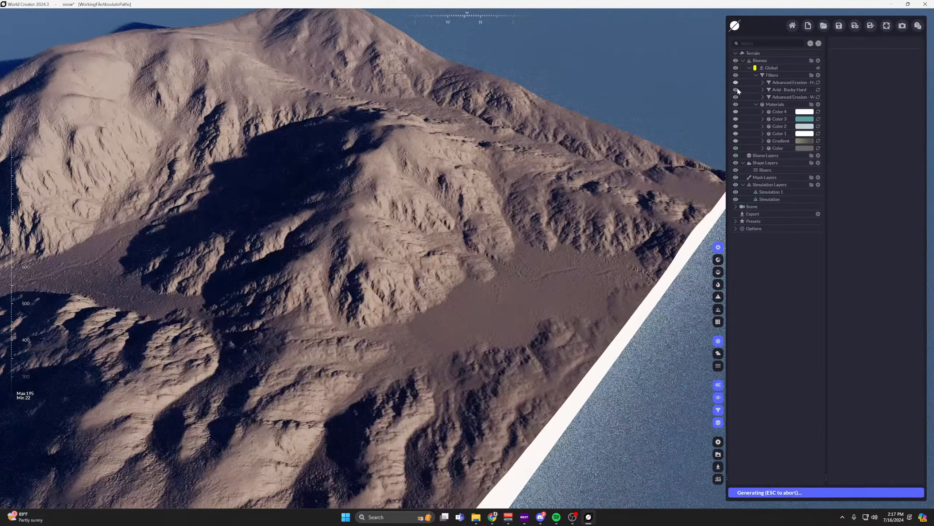
{"action": "left_click", "coordinate": [735, 90]}
{"action": "left_click", "coordinate": [736, 97]}
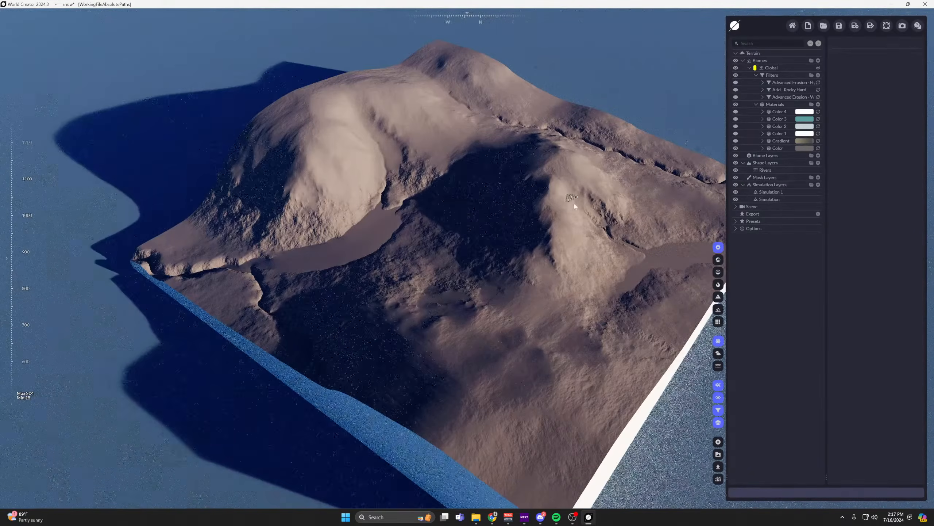
Hide the Rivers shape layer and both simulation layers, and inspect the bare base terrain.
{"action": "left_click", "coordinate": [735, 170]}
{"action": "left_click", "coordinate": [735, 191]}
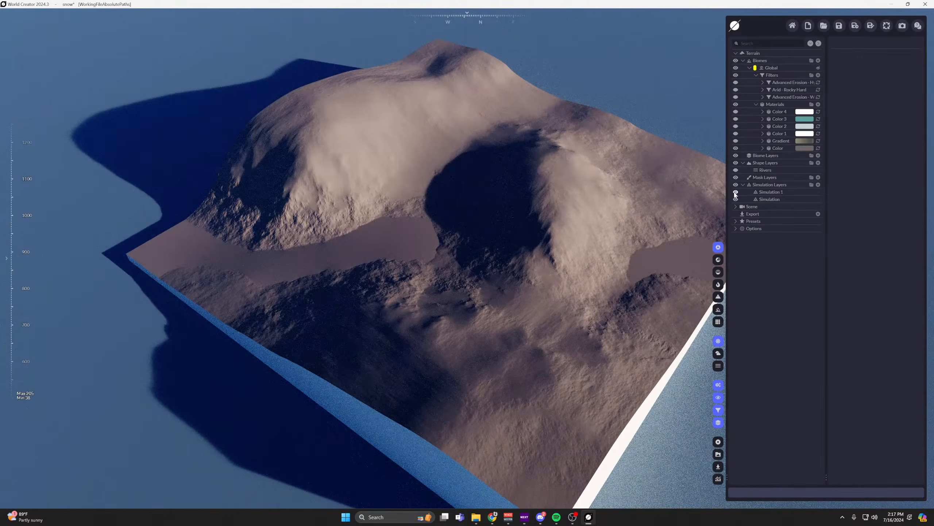
{"action": "left_click", "coordinate": [735, 199]}
{"action": "scroll", "coordinate": [449, 231], "scroll_direction": "up", "scroll_amount": 3}
{"action": "right_click_drag", "start_coordinate": [449, 233], "coordinate": [451, 234]}
{"action": "scroll", "coordinate": [450, 235], "scroll_direction": "down", "scroll_amount": 3}
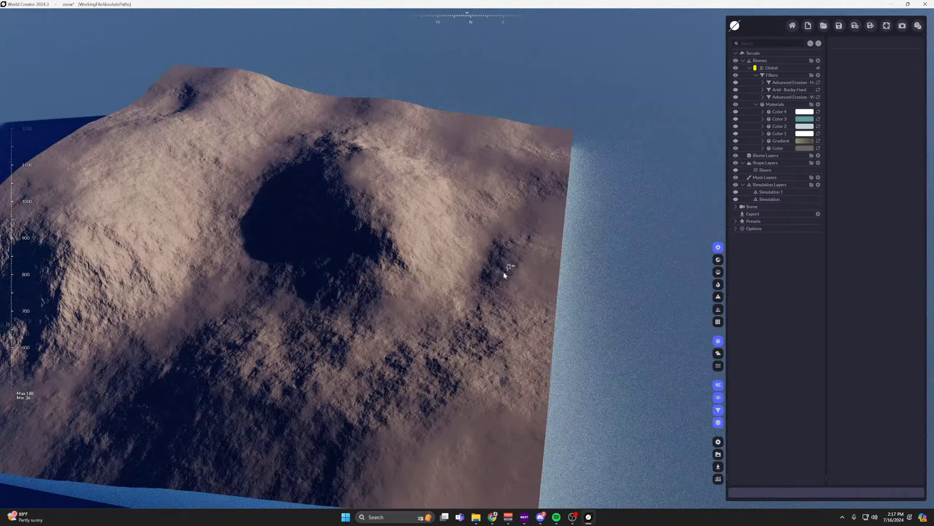
{"action": "right_click_drag", "start_coordinate": [503, 270], "coordinate": [489, 267]}
{"action": "scroll", "coordinate": [485, 266], "scroll_direction": "down", "scroll_amount": 1}
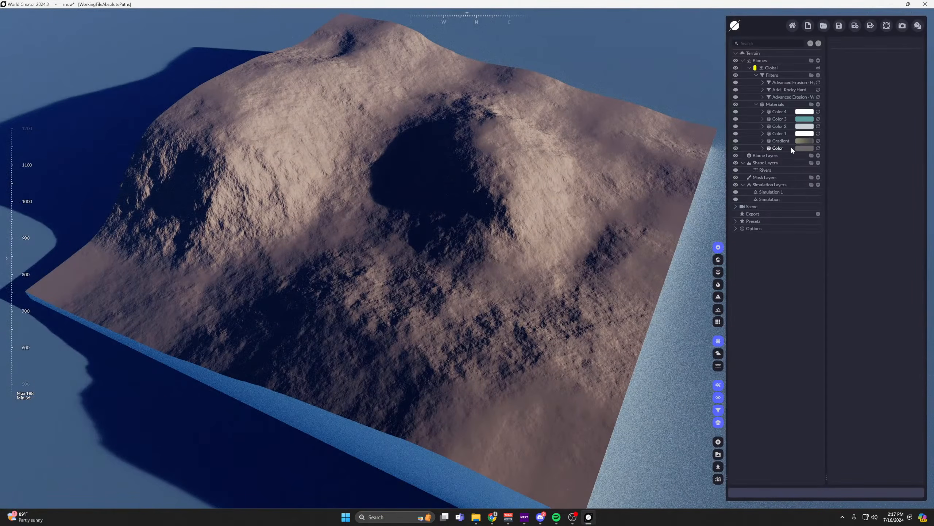
Look at the settings of the base Color material and of the Global biome.
{"action": "left_click", "coordinate": [778, 148]}
{"action": "scroll", "coordinate": [486, 157], "scroll_direction": "up", "scroll_amount": 1}
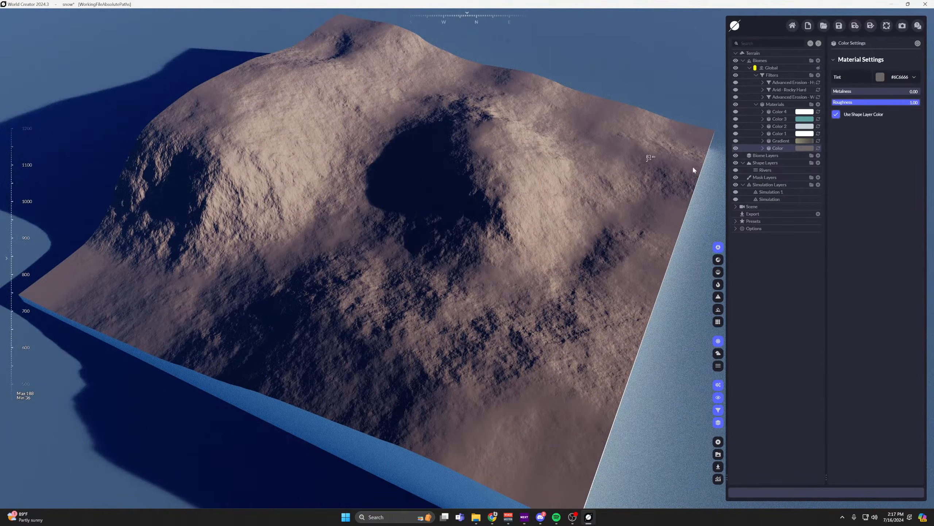
{"action": "left_click", "coordinate": [771, 69]}
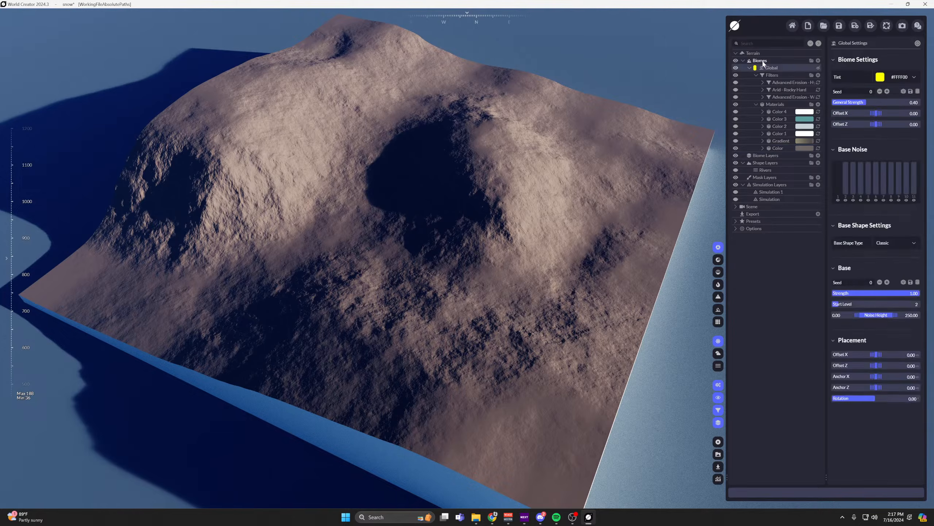
{"action": "left_click", "coordinate": [760, 61]}
{"action": "left_click", "coordinate": [764, 69]}
Re-enable the Wide Flows, Arid - Rocky Hard and Hydraulic Sediment filters, and open the Hydraulic Sediment erosion settings.
{"action": "left_click", "coordinate": [736, 98]}
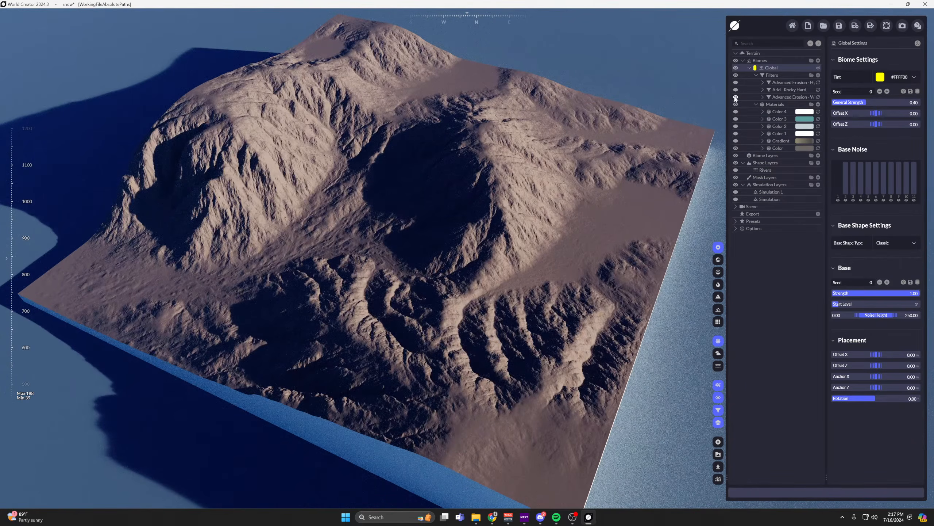
{"action": "middle_click_drag", "start_coordinate": [428, 126], "coordinate": [489, 145]}
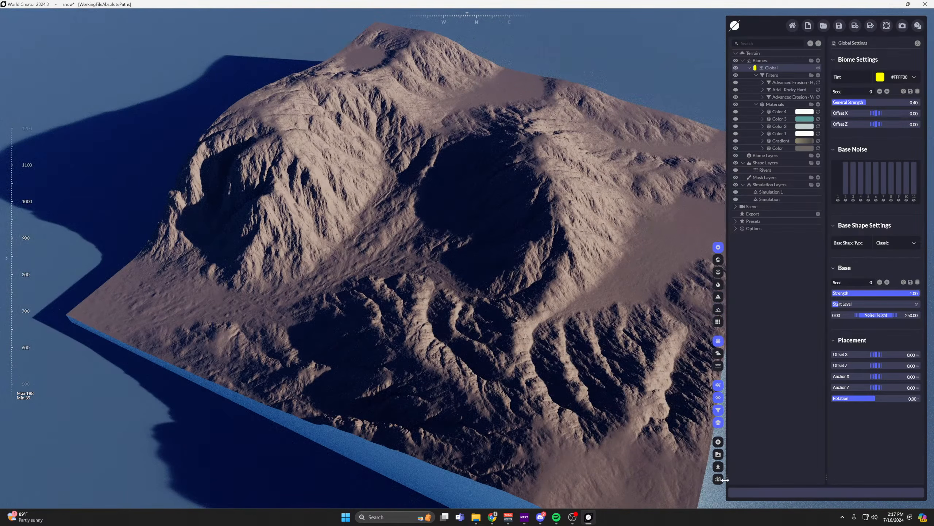
{"action": "left_click_drag", "start_coordinate": [725, 480], "coordinate": [689, 480]}
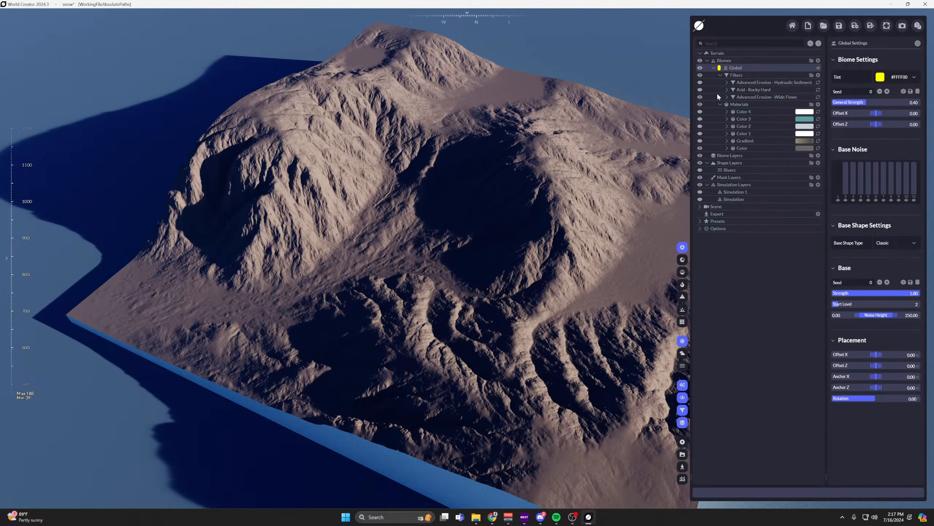
{"action": "scroll", "coordinate": [305, 168], "scroll_direction": "up", "scroll_amount": 5}
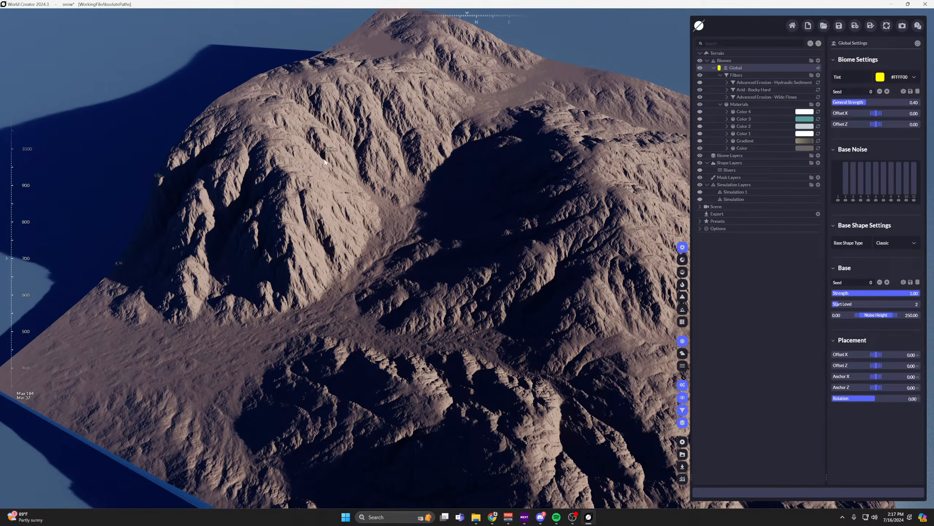
{"action": "left_click", "coordinate": [700, 82]}
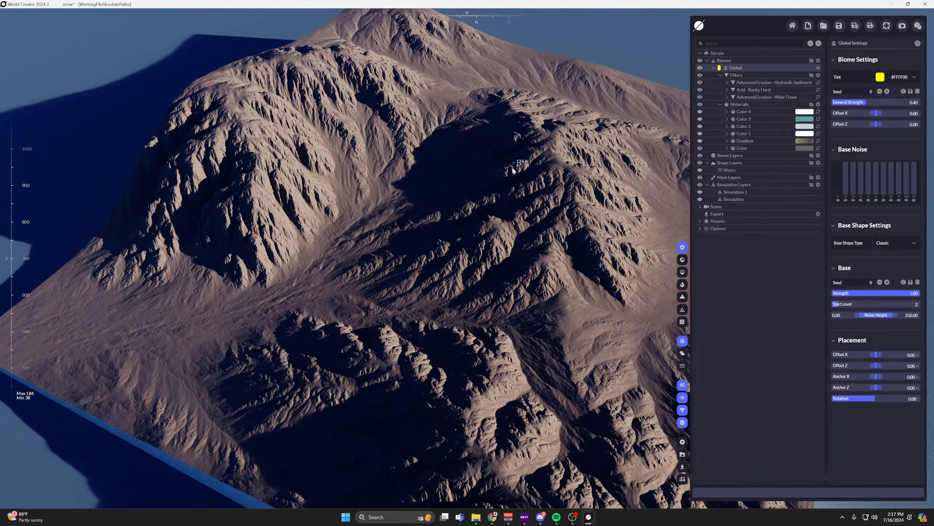
{"action": "left_click", "coordinate": [776, 98]}
{"action": "left_click", "coordinate": [768, 83]}
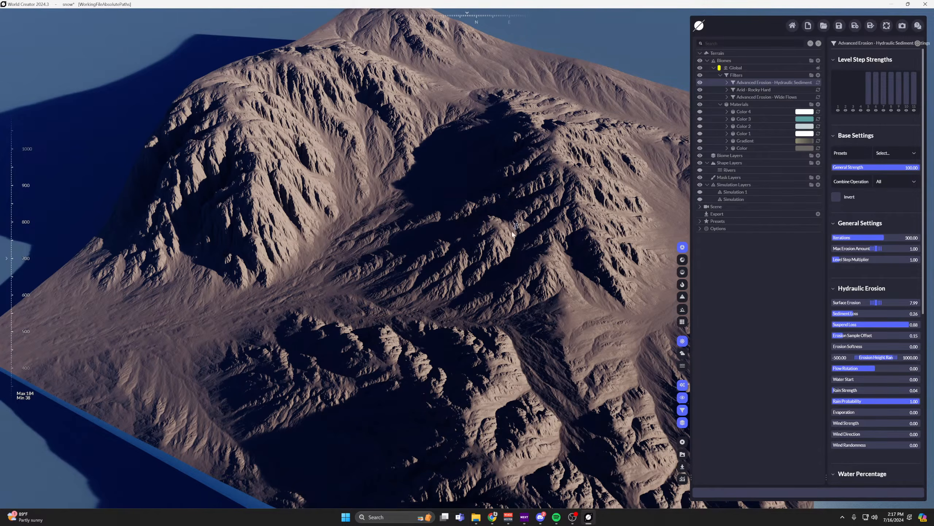
Turn the first snow simulation layer, Simulation, back on and open its settings.
{"action": "middle_click_drag", "start_coordinate": [637, 239], "coordinate": [672, 196]}
{"action": "left_click", "coordinate": [700, 200]}
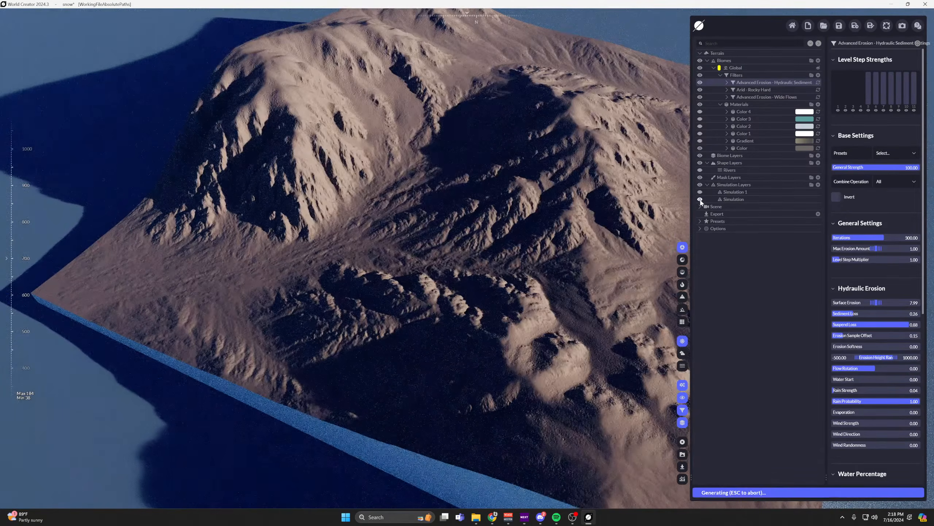
{"action": "middle_click_drag", "start_coordinate": [533, 140], "coordinate": [494, 173]}
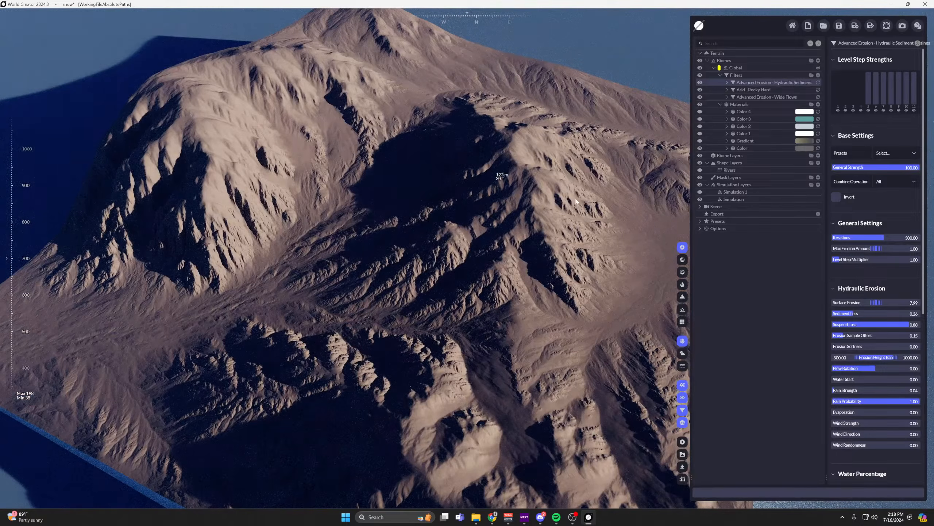
{"action": "left_click", "coordinate": [735, 200]}
Show the white Color 1 snow material on the terrain in place of Color 2.
{"action": "left_click", "coordinate": [701, 127]}
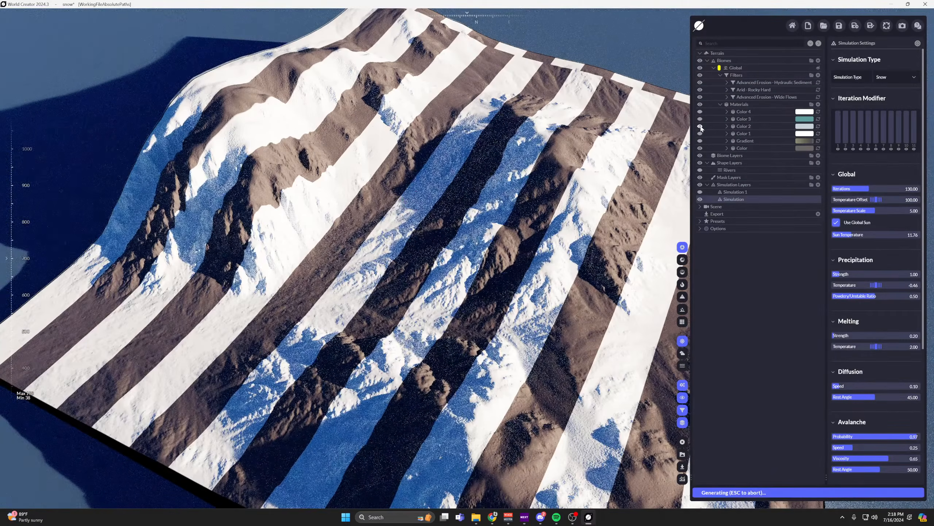
{"action": "scroll", "coordinate": [479, 182], "scroll_direction": "down", "scroll_amount": 3}
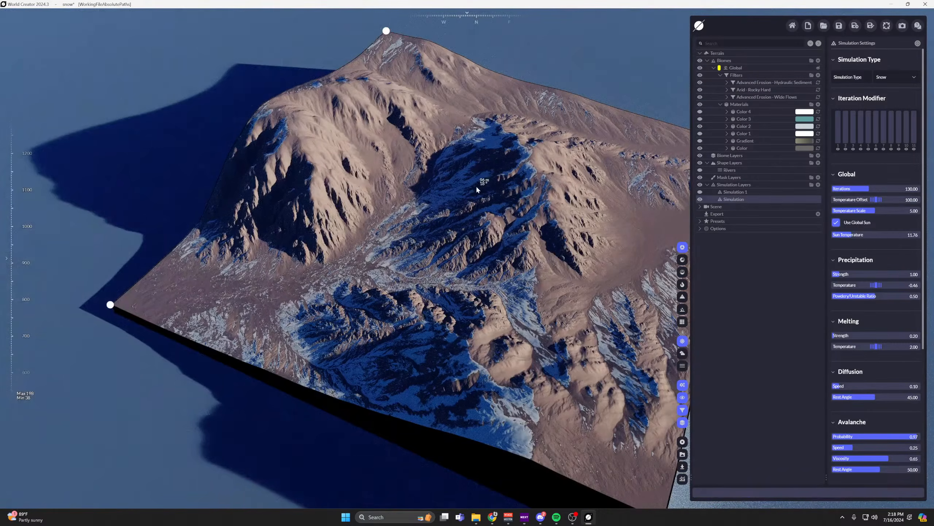
{"action": "left_click", "coordinate": [700, 134]}
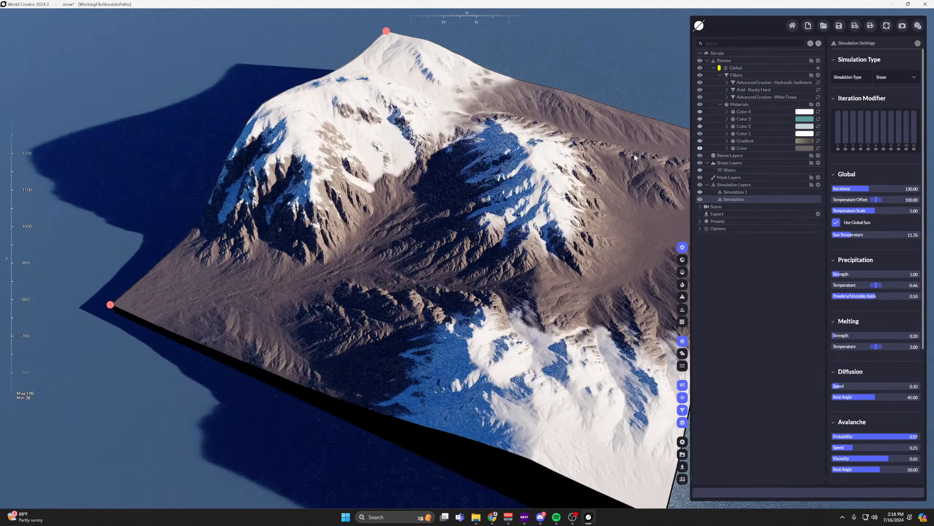
{"action": "scroll", "coordinate": [457, 186], "scroll_direction": "up", "scroll_amount": 5}
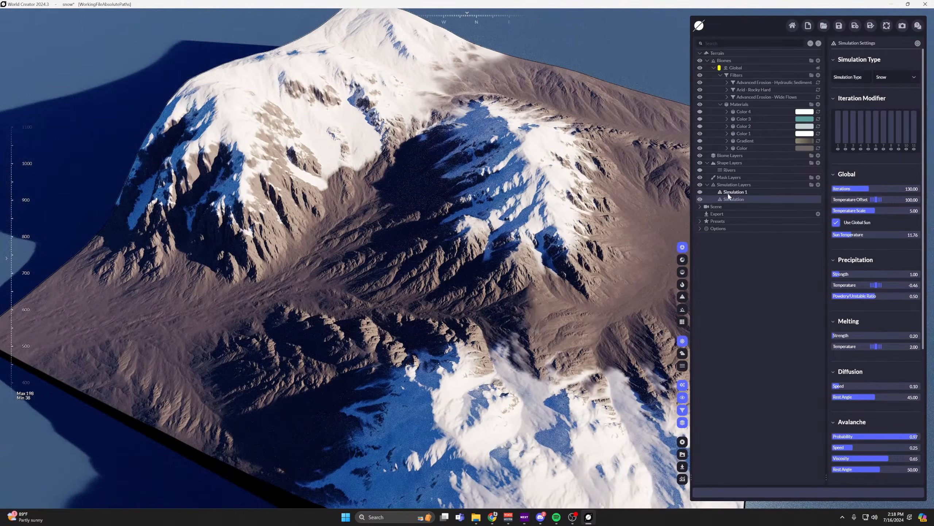
Try a different avalanche Rest Angle on the snow simulation and undo the change.
{"action": "scroll", "coordinate": [856, 336], "scroll_direction": "down", "scroll_amount": 5}
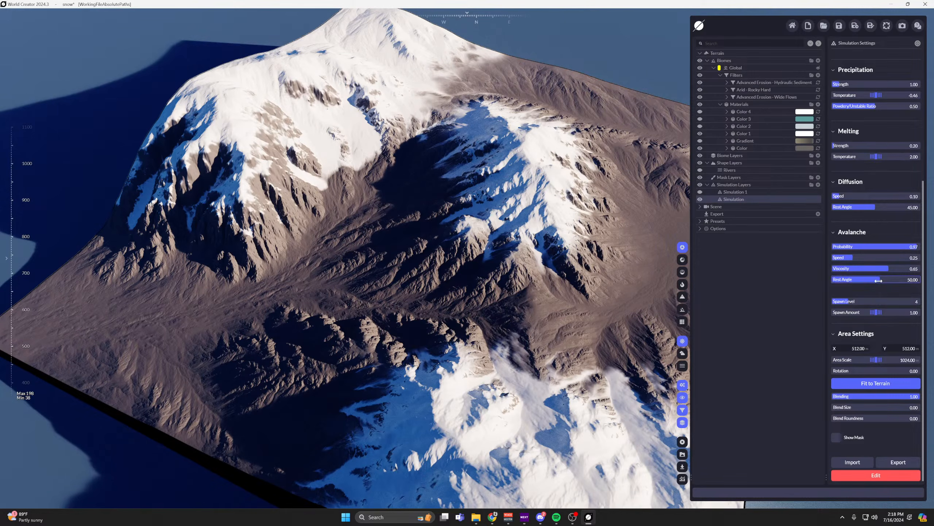
{"action": "left_click_drag", "start_coordinate": [877, 279], "coordinate": [865, 279]}
{"action": "key", "text": "ctrl+z"}
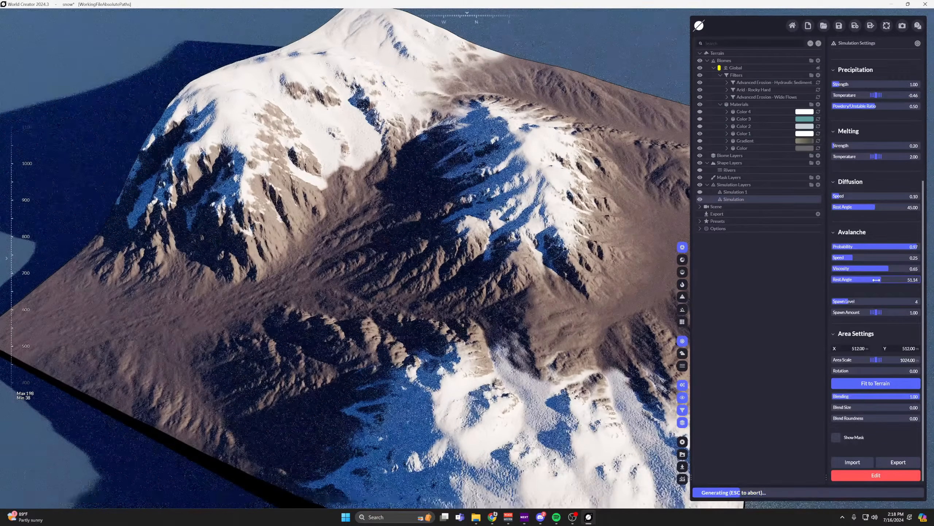
{"action": "right_click_drag", "start_coordinate": [587, 218], "coordinate": [677, 207]}
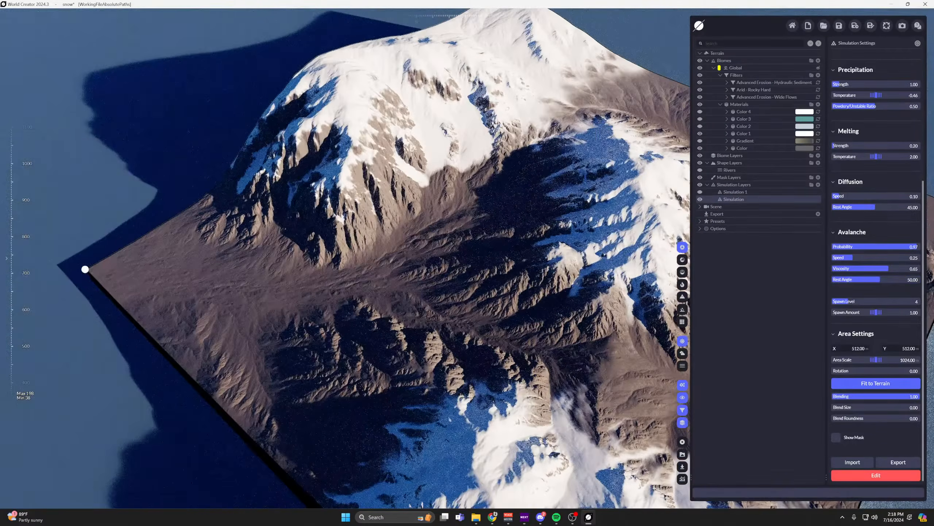
Expand the Color 1 material's distributions, turn off its Slope distribution and inspect the snow coverage.
{"action": "left_click", "coordinate": [726, 133]}
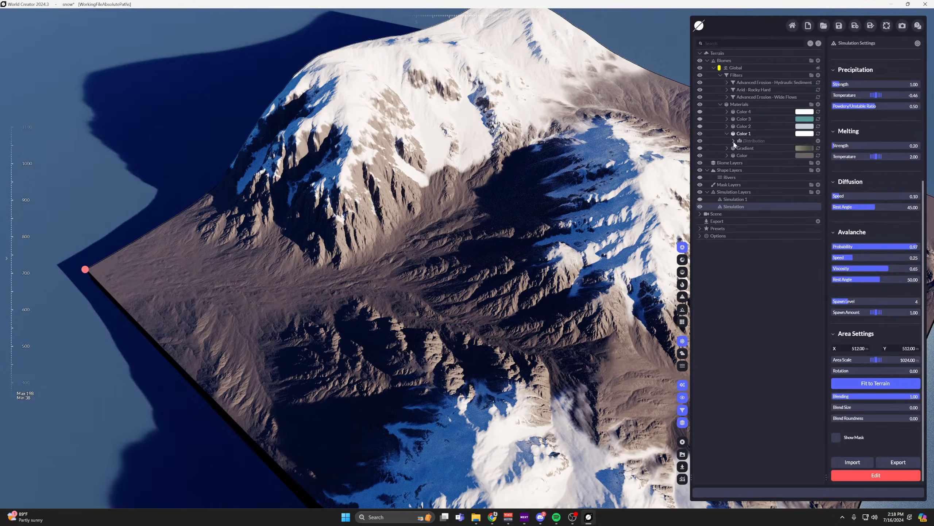
{"action": "left_click", "coordinate": [700, 156]}
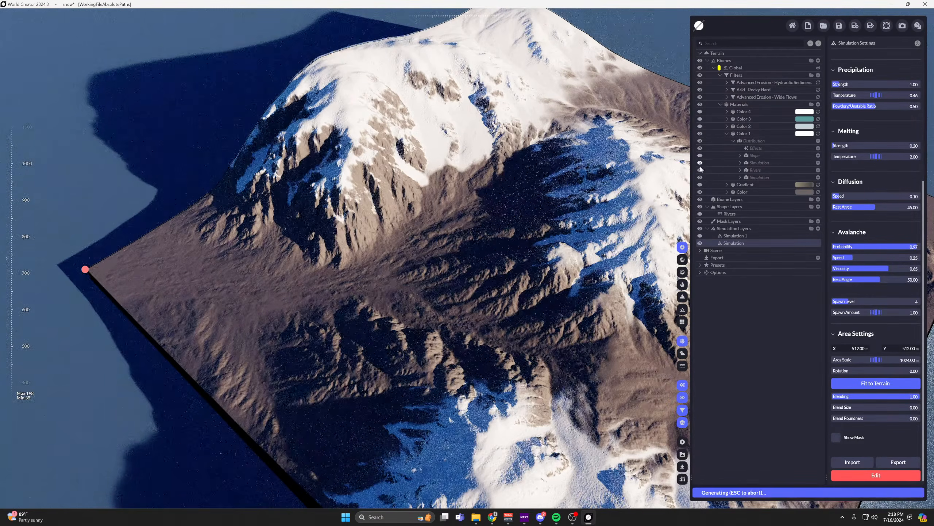
{"action": "right_click_drag", "start_coordinate": [537, 168], "coordinate": [447, 169]}
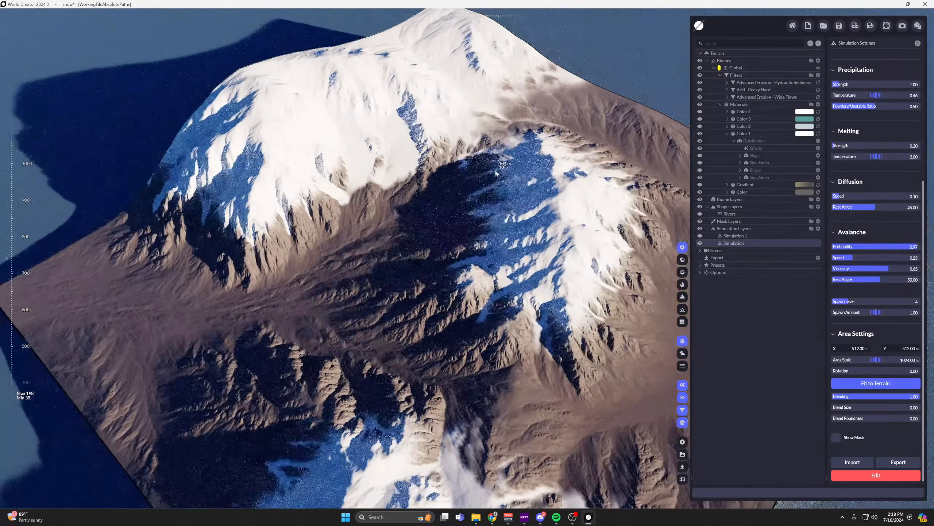
{"action": "scroll", "coordinate": [446, 168], "scroll_direction": "up", "scroll_amount": 3}
{"action": "right_click_drag", "start_coordinate": [529, 228], "coordinate": [446, 241]}
{"action": "scroll", "coordinate": [448, 242], "scroll_direction": "down", "scroll_amount": 3}
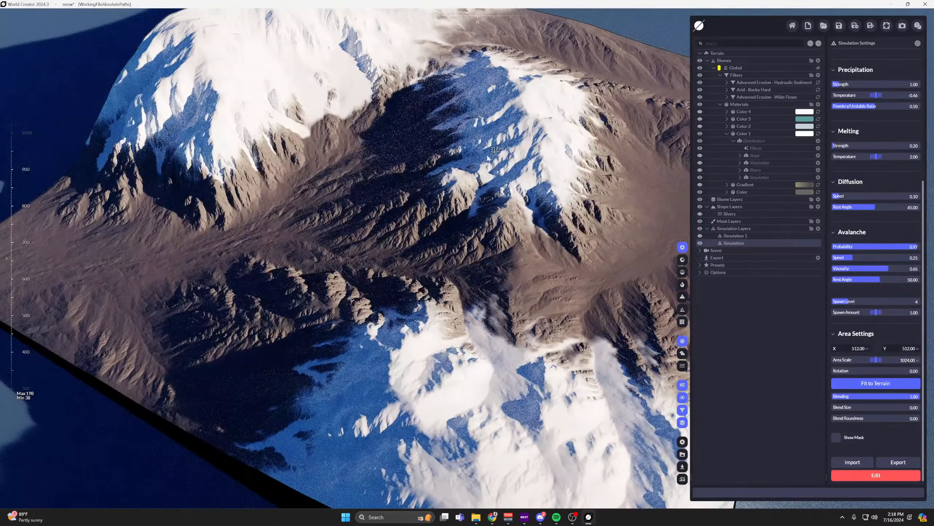
{"action": "middle_click_drag", "start_coordinate": [502, 191], "coordinate": [520, 240]}
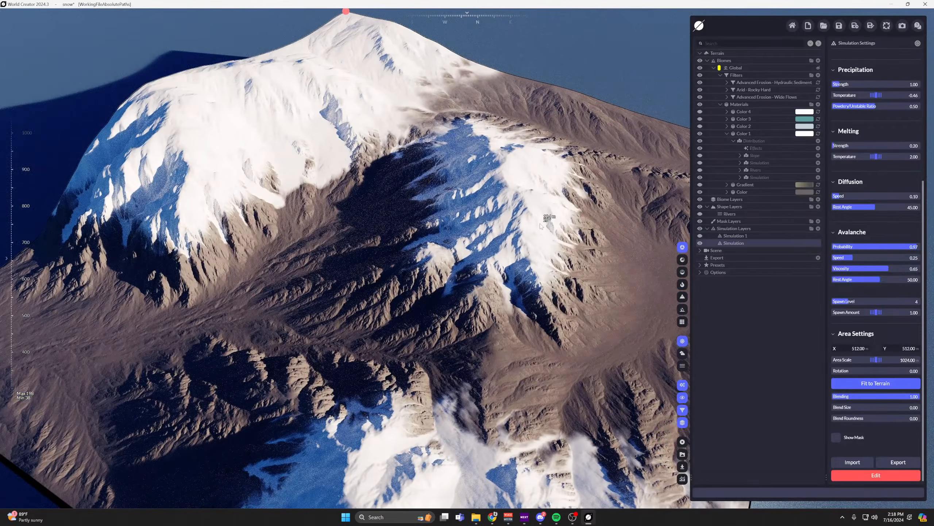
Try an avalanche Probability of 0.00 on the snow simulation and examine the snow on the slopes.
{"action": "scroll", "coordinate": [653, 251], "scroll_direction": "up", "scroll_amount": 4}
{"action": "middle_click_drag", "start_coordinate": [603, 218], "coordinate": [386, 352]}
{"action": "right_click_drag", "start_coordinate": [385, 352], "coordinate": [619, 201]}
{"action": "middle_click_drag", "start_coordinate": [619, 200], "coordinate": [509, 196]}
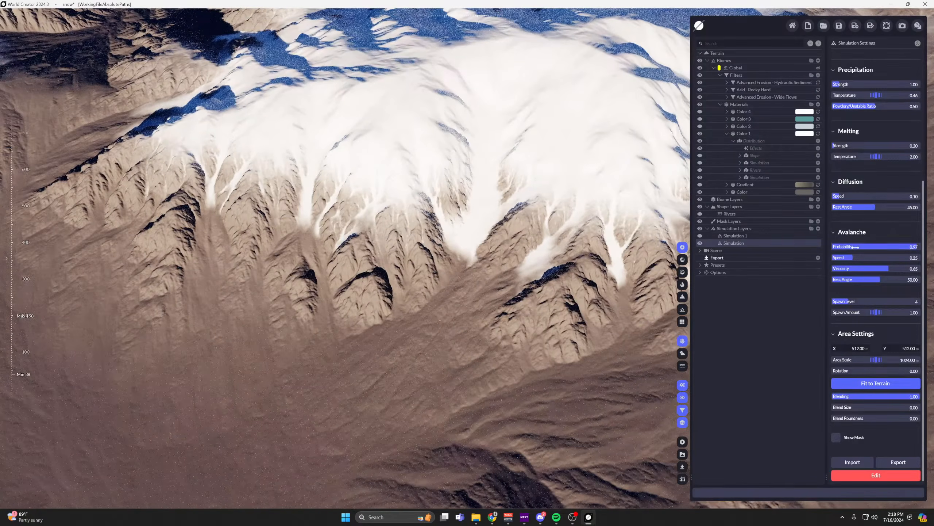
{"action": "scroll", "coordinate": [861, 252], "scroll_direction": "up", "scroll_amount": 3}
{"action": "left_click_drag", "start_coordinate": [893, 306], "coordinate": [833, 305]}
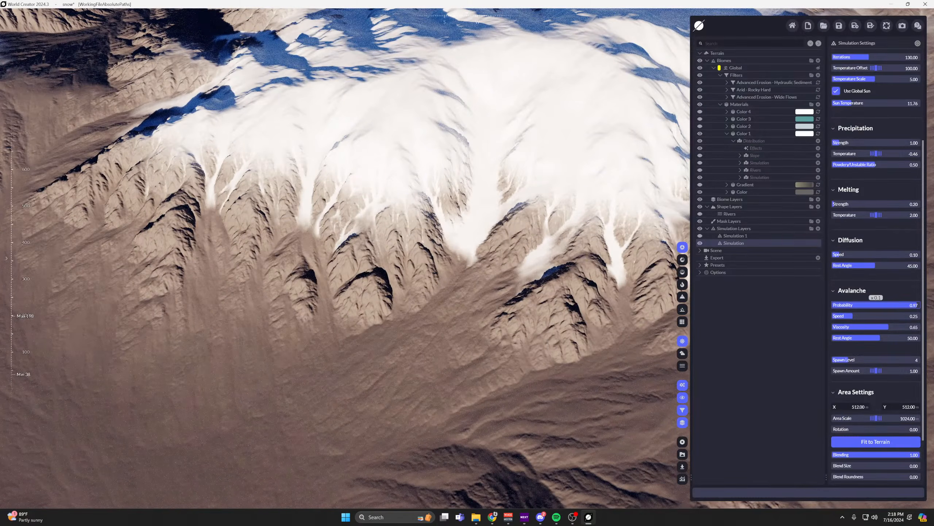
{"action": "key", "text": "s"}
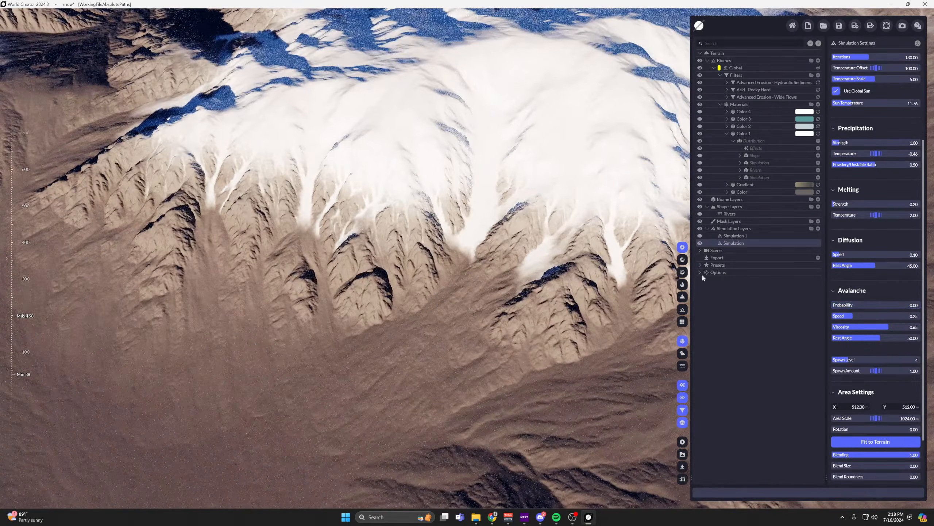
Set the snow simulation's avalanche Probability to 1.00.
{"action": "right_click_drag", "start_coordinate": [573, 274], "coordinate": [622, 254]}
{"action": "left_click_drag", "start_coordinate": [858, 305], "coordinate": [922, 305]}
{"action": "scroll", "coordinate": [427, 272], "scroll_direction": "up", "scroll_amount": 3}
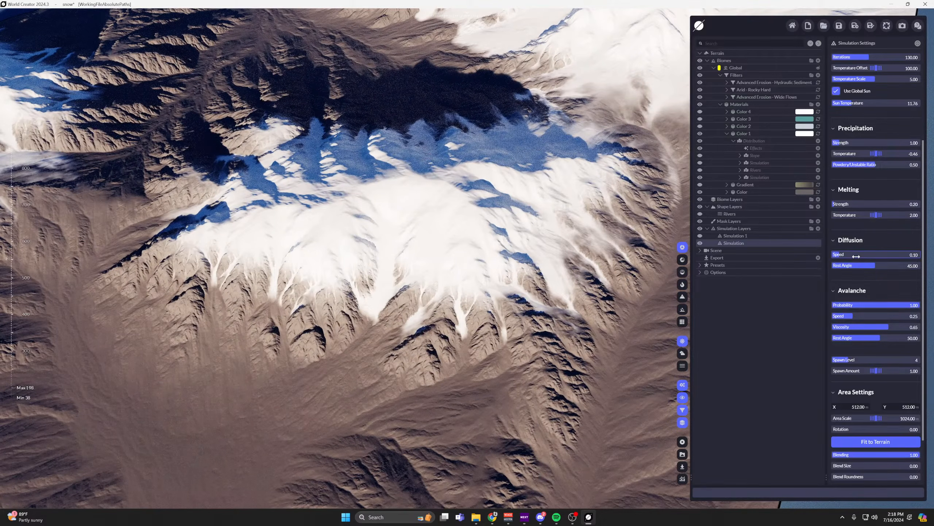
Try a Diffusion Speed of 0.97 on the snow simulation, reset it, and try a Diffusion Rest Angle of 0.00.
{"action": "left_click_drag", "start_coordinate": [839, 254], "coordinate": [917, 255]}
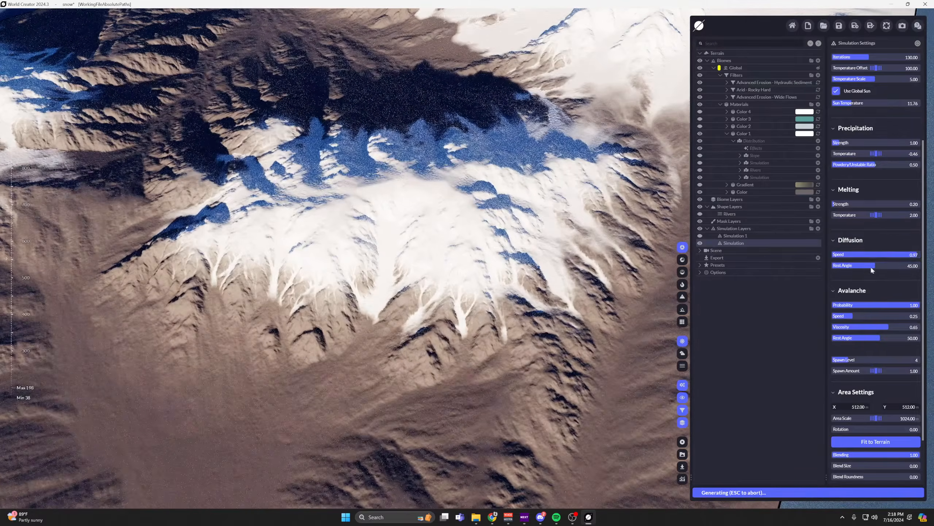
{"action": "right_click", "coordinate": [872, 255]}
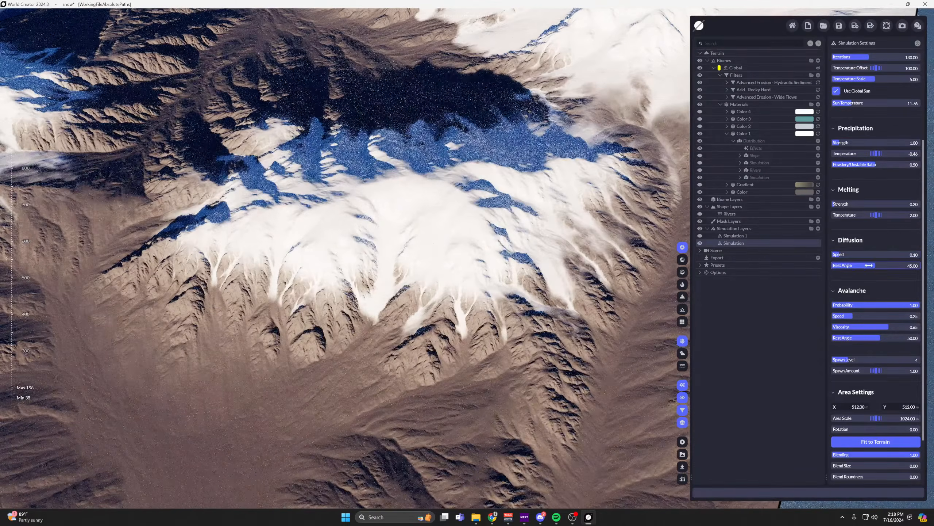
{"action": "left_click_drag", "start_coordinate": [869, 268], "coordinate": [832, 265]}
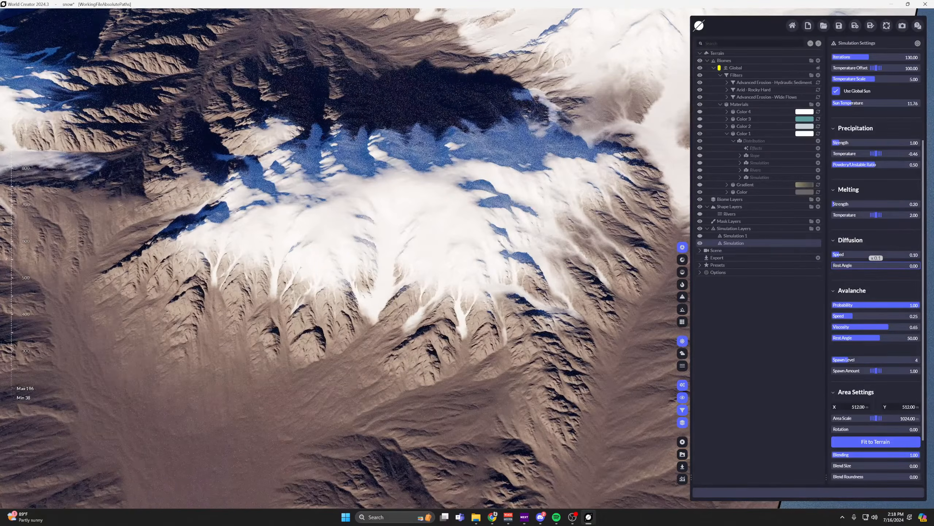
{"action": "right_click_drag", "start_coordinate": [484, 234], "coordinate": [648, 254]}
Set the snow simulation's Diffusion Rest Angle to 50.47 and inspect the snow across the whole terrain.
{"action": "left_click_drag", "start_coordinate": [835, 266], "coordinate": [880, 265]}
{"action": "scroll", "coordinate": [495, 179], "scroll_direction": "down", "scroll_amount": 5}
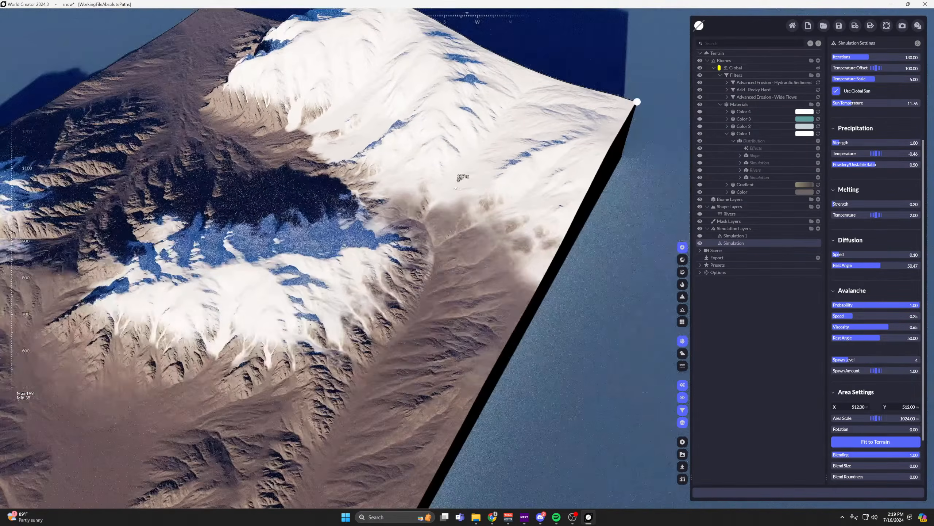
{"action": "middle_click_drag", "start_coordinate": [515, 191], "coordinate": [563, 225]}
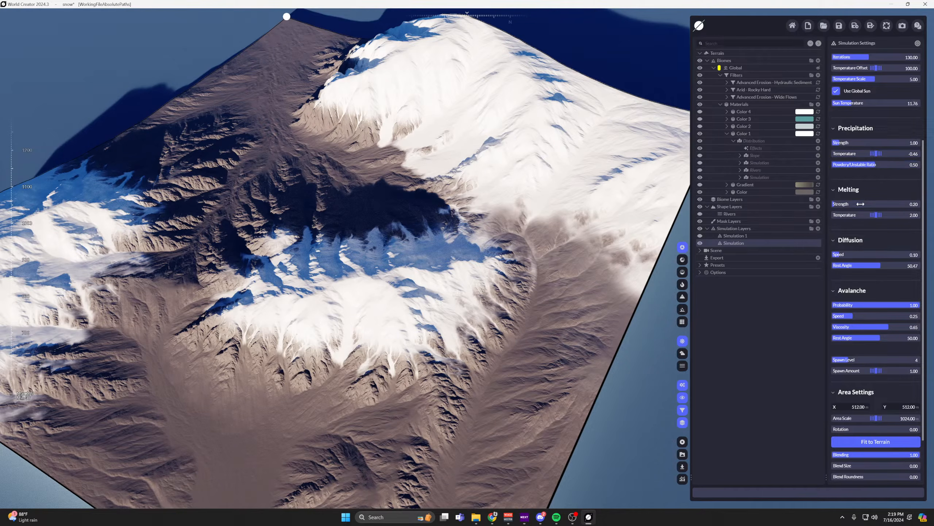
{"action": "scroll", "coordinate": [897, 284], "scroll_direction": "down", "scroll_amount": 1}
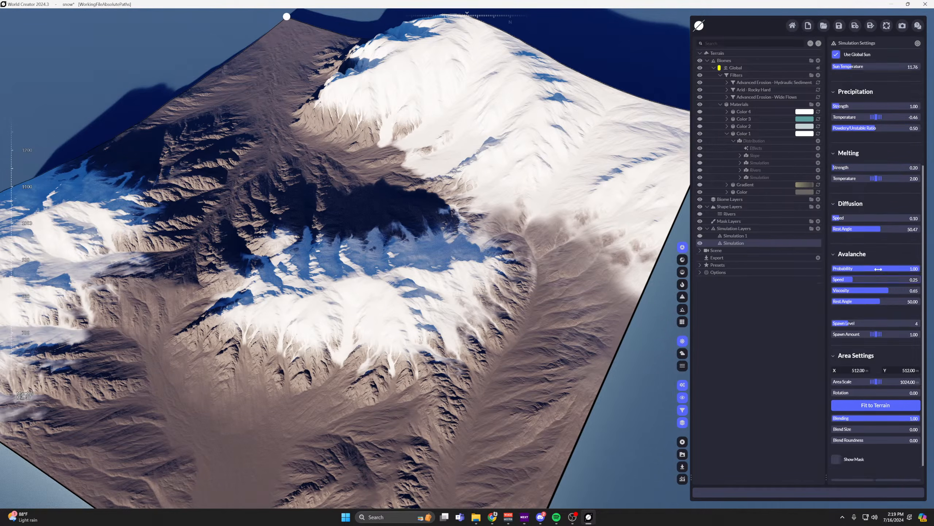
{"action": "scroll", "coordinate": [880, 269], "scroll_direction": "up", "scroll_amount": 1}
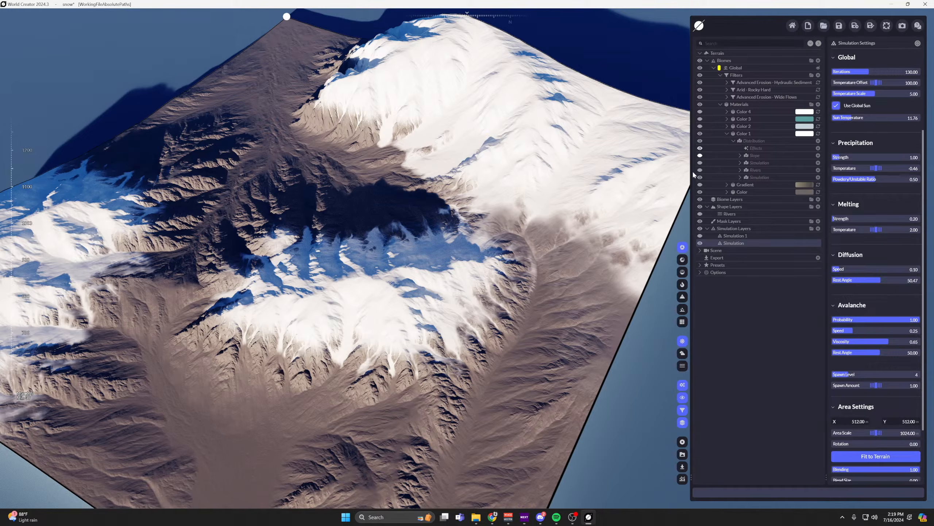
{"action": "right_click_drag", "start_coordinate": [534, 182], "coordinate": [515, 100]}
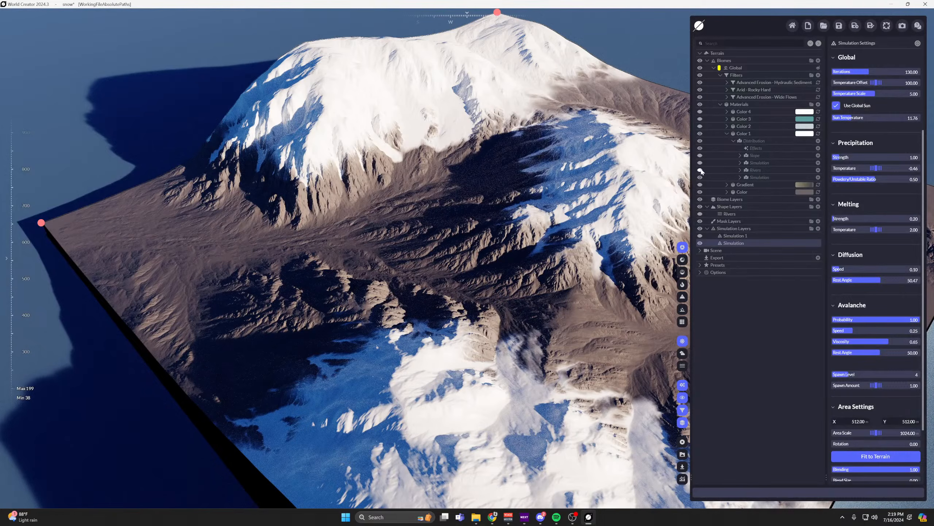
Turn the Simulation 1 fluid layer back on and open its settings.
{"action": "left_click", "coordinate": [700, 236]}
{"action": "middle_click_drag", "start_coordinate": [411, 213], "coordinate": [509, 236]}
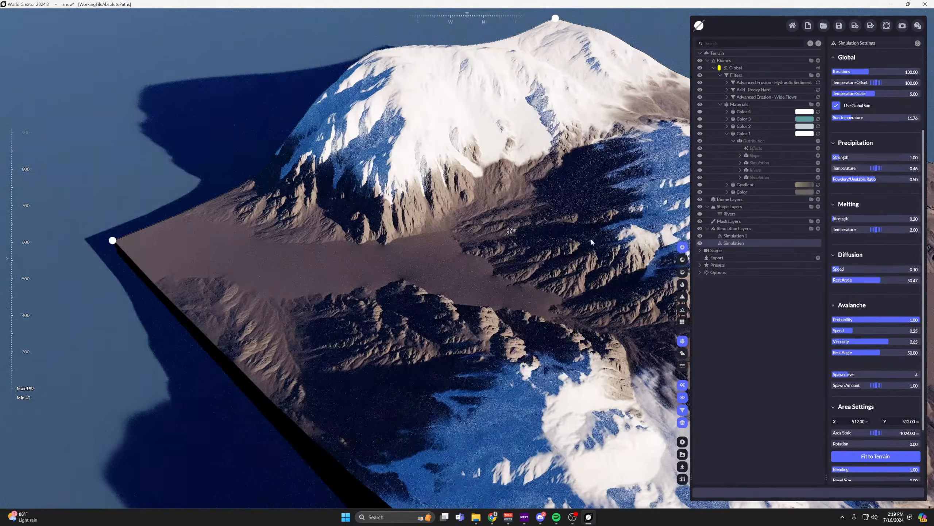
{"action": "left_click", "coordinate": [736, 236]}
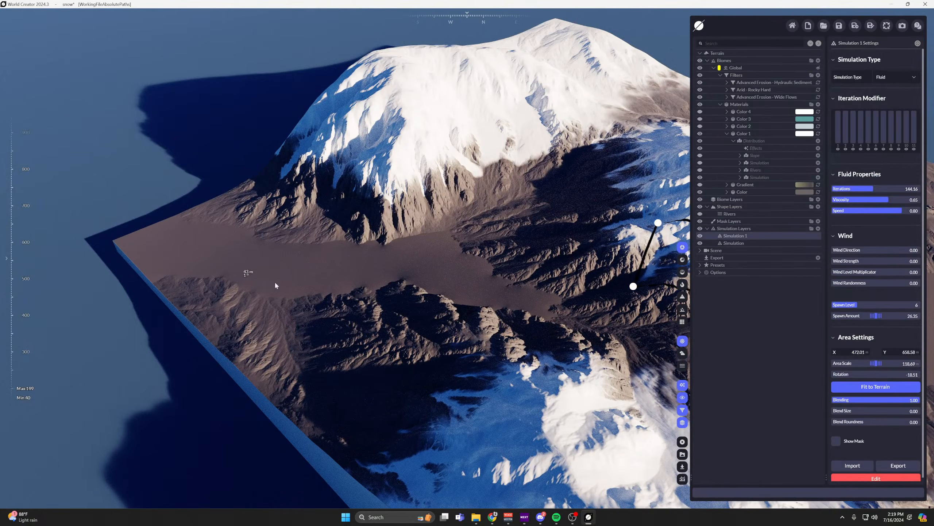
{"action": "middle_click_drag", "start_coordinate": [585, 224], "coordinate": [493, 230]}
Turn on the Color 1 material's first Simulation distribution so snow covers the fluid-filled valley.
{"action": "left_click", "coordinate": [699, 167]}
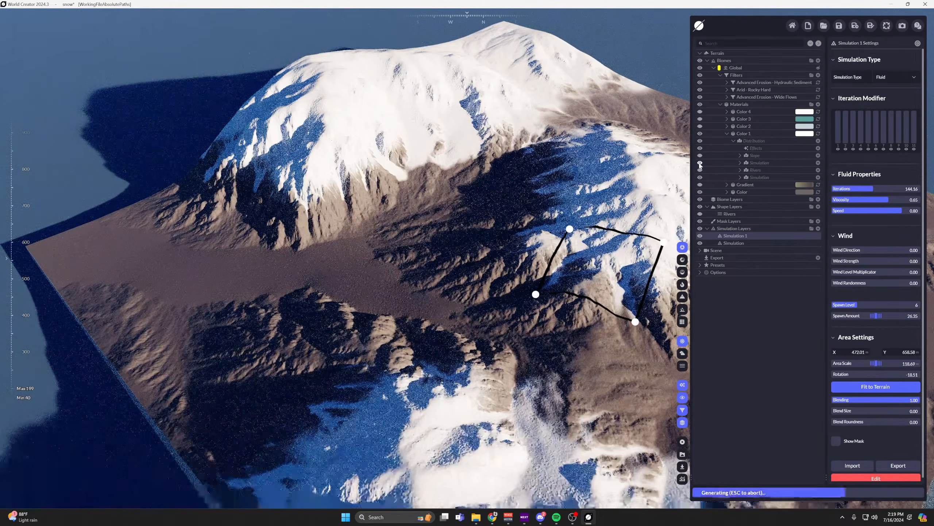
{"action": "right_click_drag", "start_coordinate": [366, 212], "coordinate": [311, 274]}
Turn on the Rivers shape layer and open its springs and nodes for editing to view the river paths.
{"action": "left_click", "coordinate": [730, 214]}
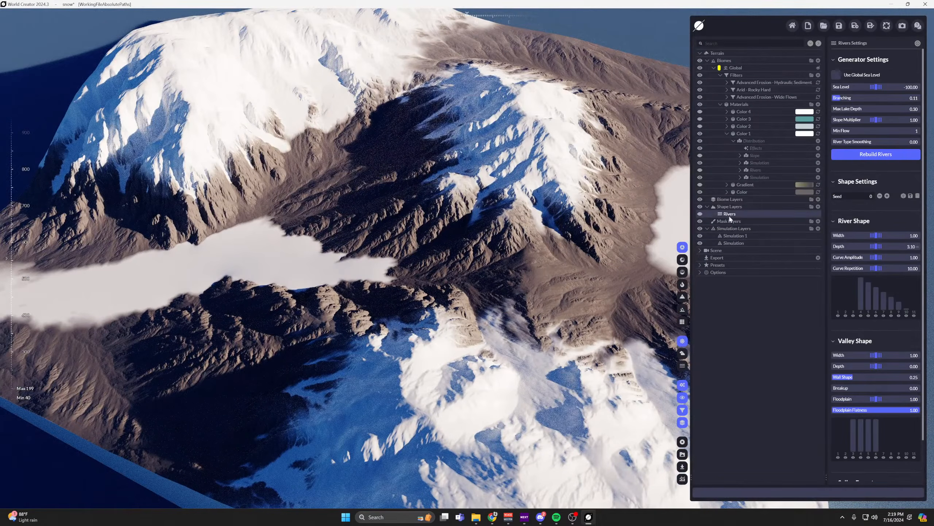
{"action": "left_click", "coordinate": [701, 212]}
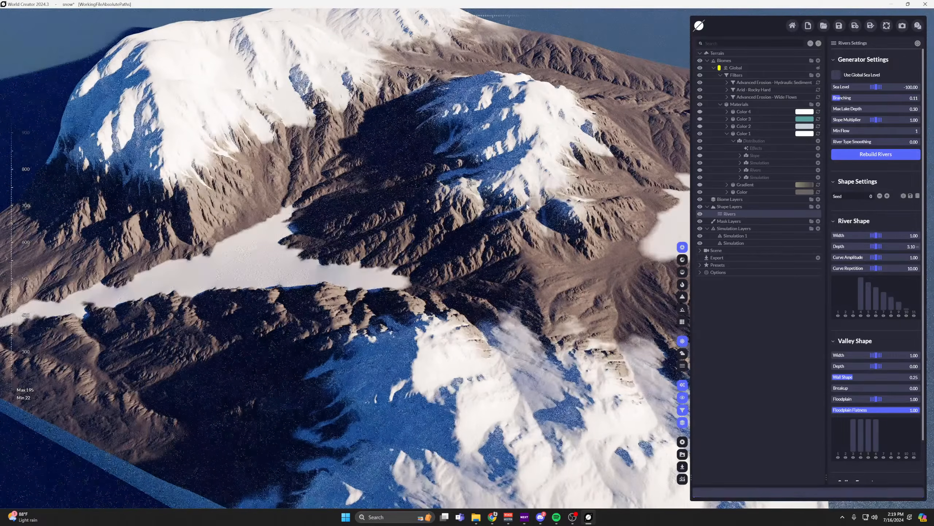
{"action": "scroll", "coordinate": [868, 429], "scroll_direction": "down", "scroll_amount": 2}
{"action": "left_click", "coordinate": [876, 474]}
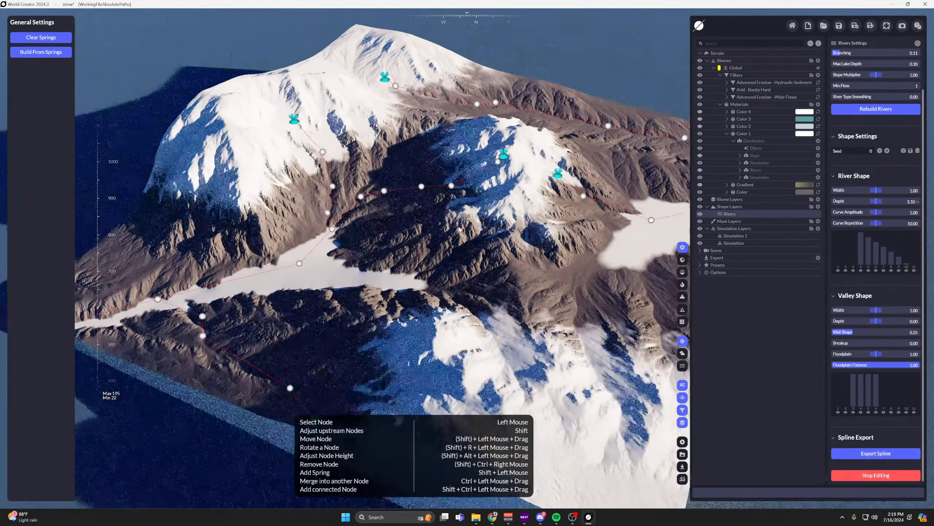
{"action": "middle_click_drag", "start_coordinate": [459, 229], "coordinate": [455, 217]}
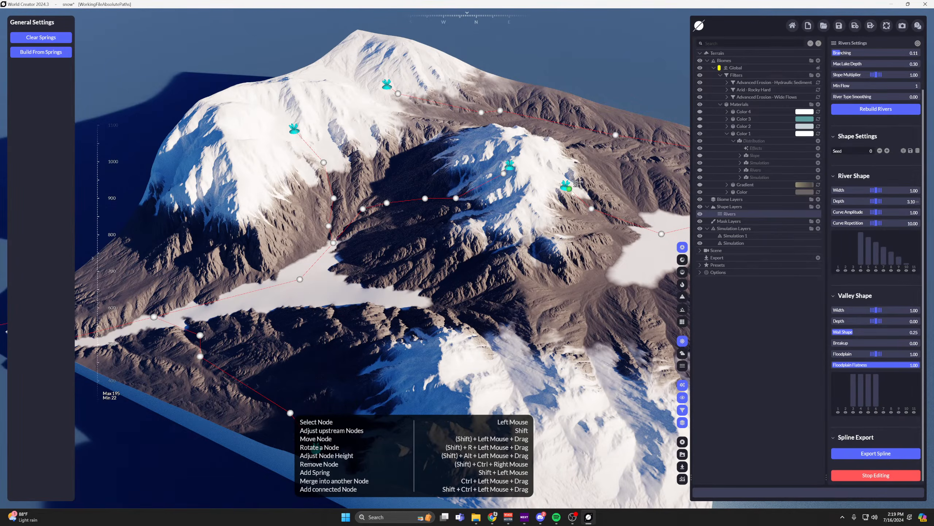
{"action": "middle_click_drag", "start_coordinate": [439, 201], "coordinate": [497, 115]}
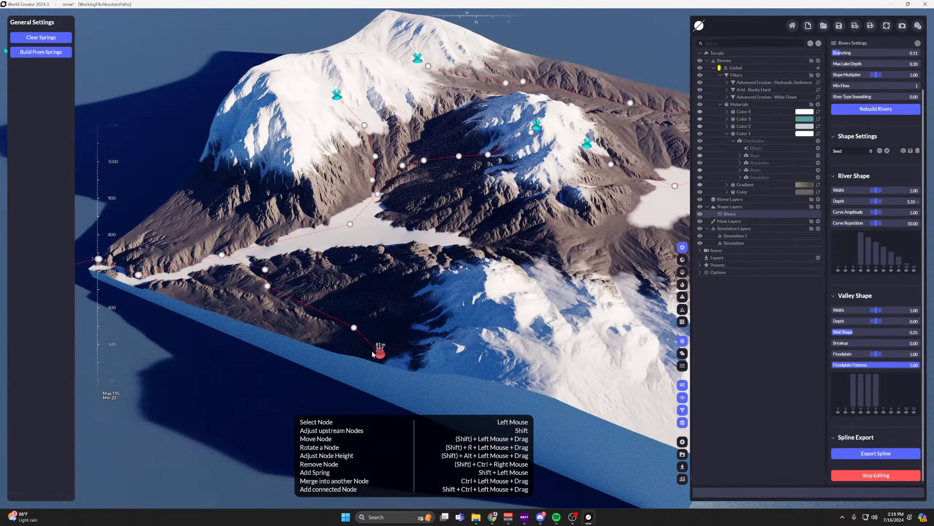
{"action": "middle_click_drag", "start_coordinate": [355, 254], "coordinate": [375, 292]}
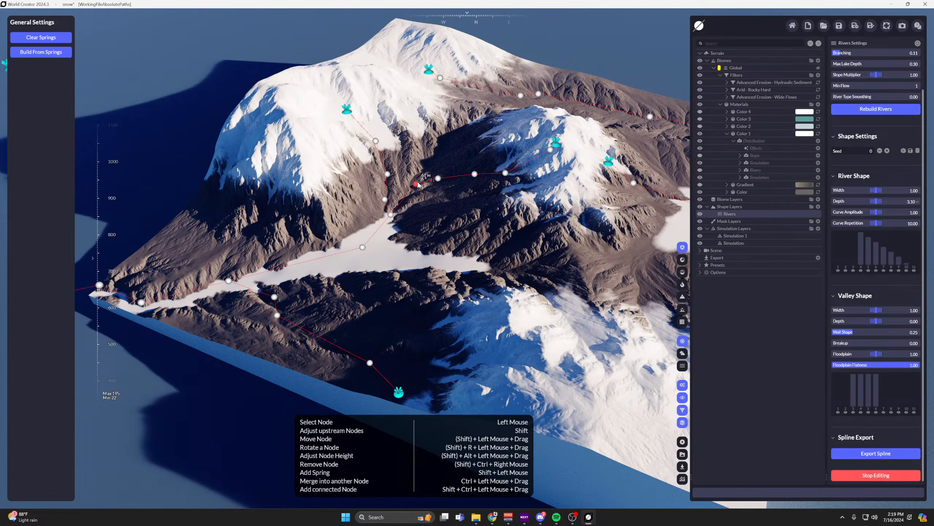
Switch to the plain grey terrain shading, hide Simulation 1 and examine the carved river channels.
{"action": "left_click", "coordinate": [683, 271]}
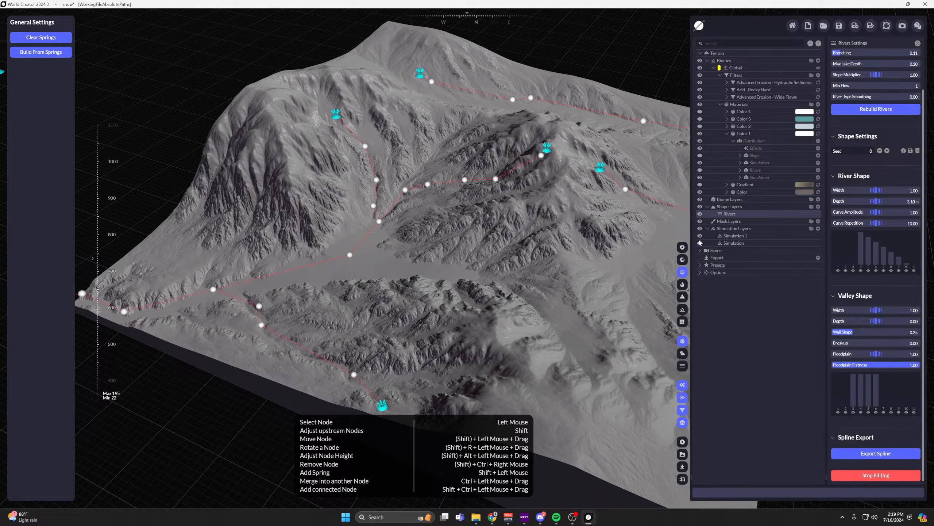
{"action": "scroll", "coordinate": [411, 256], "scroll_direction": "up", "scroll_amount": 6}
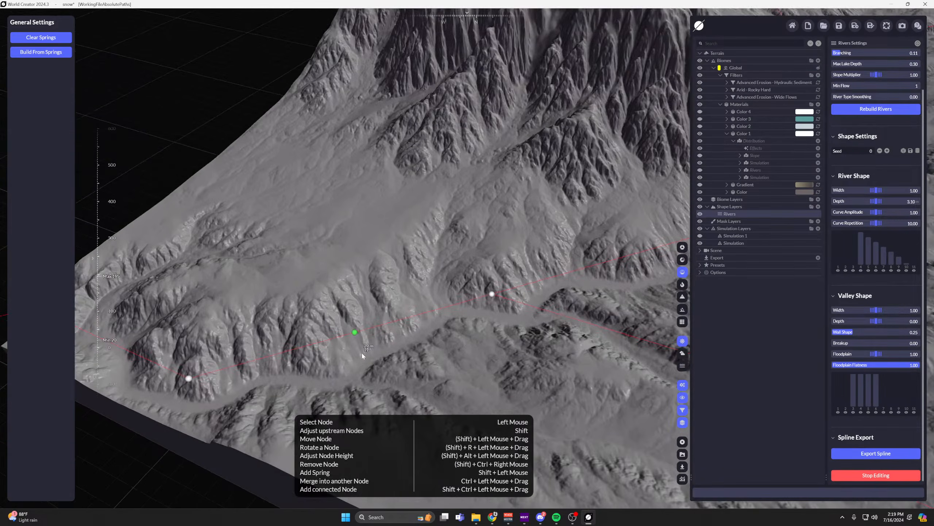
{"action": "right_click_drag", "start_coordinate": [362, 353], "coordinate": [386, 340]}
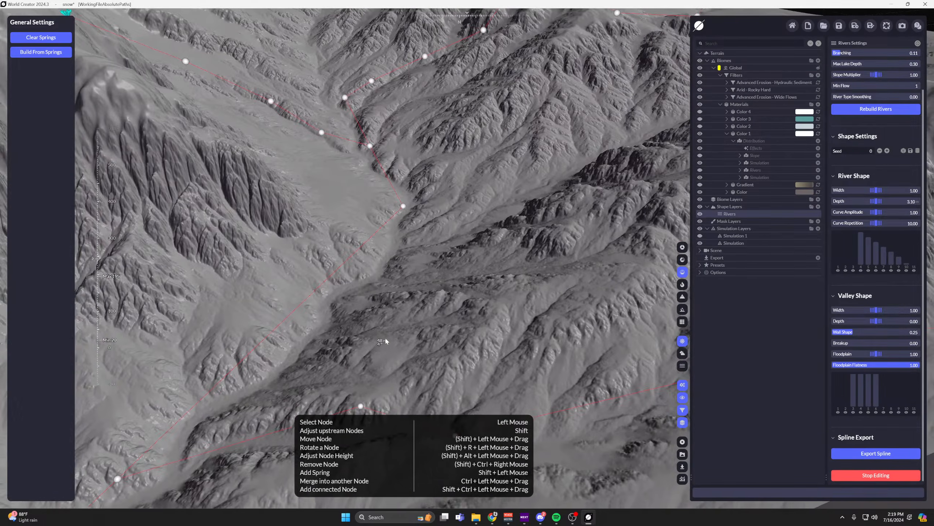
{"action": "middle_click_drag", "start_coordinate": [385, 340], "coordinate": [461, 275]}
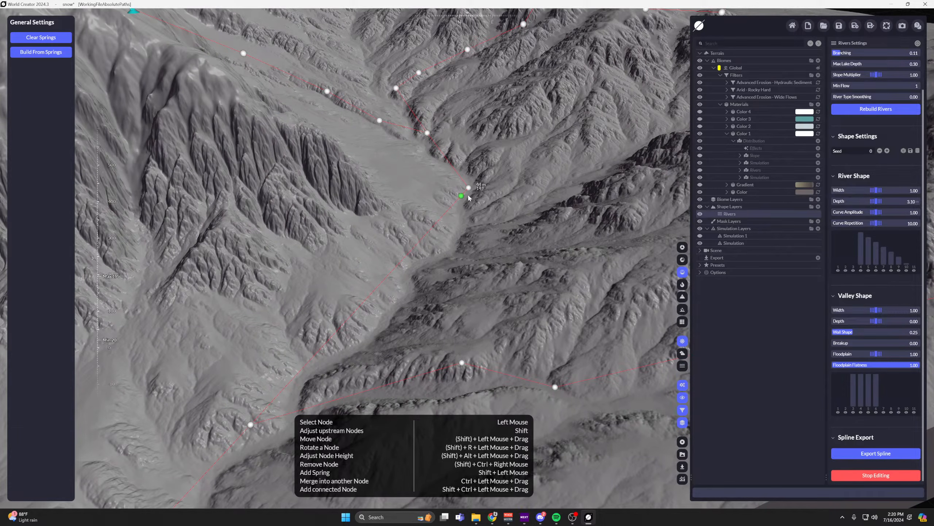
{"action": "right_click_drag", "start_coordinate": [411, 260], "coordinate": [475, 260]}
{"action": "scroll", "coordinate": [475, 260], "scroll_direction": "down", "scroll_amount": 5}
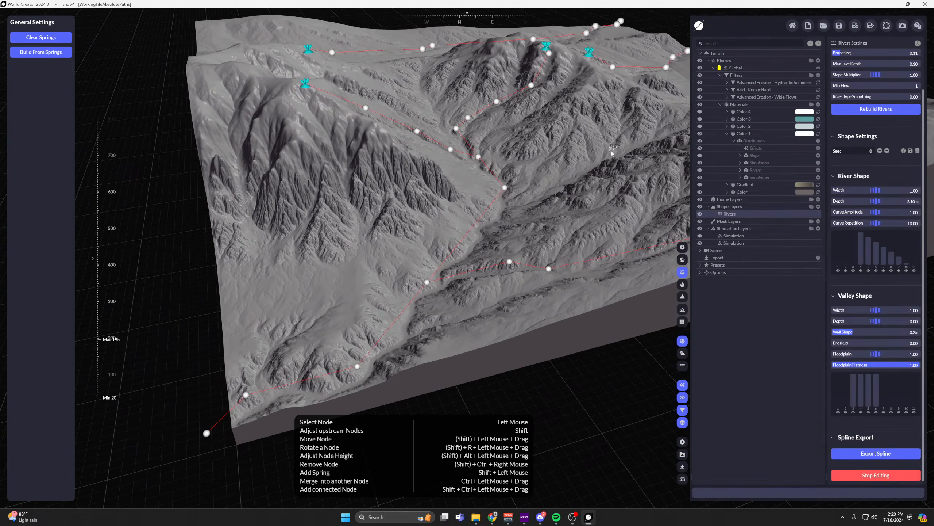
{"action": "middle_click_drag", "start_coordinate": [609, 150], "coordinate": [475, 310]}
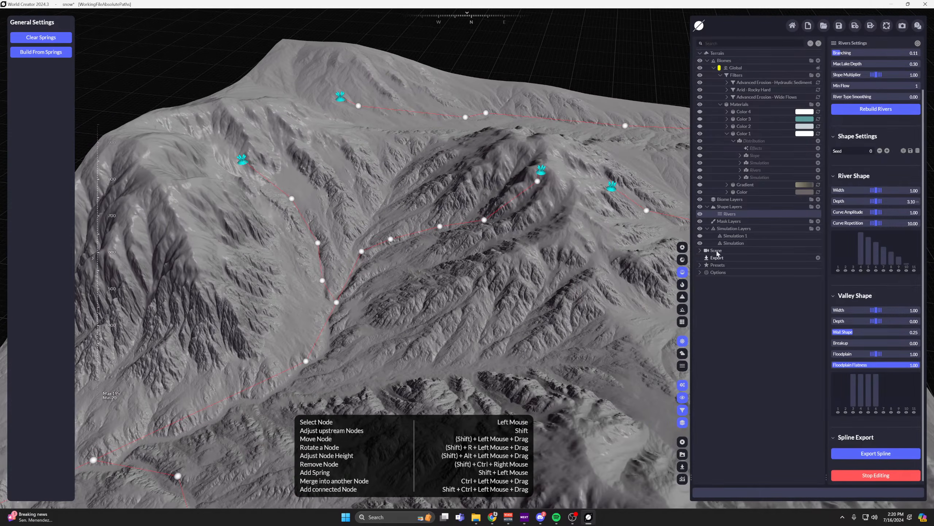
Turn Simulation 1 back on and examine how the fluid fills the valley around the river nodes.
{"action": "left_click", "coordinate": [700, 235]}
{"action": "scroll", "coordinate": [584, 227], "scroll_direction": "down", "scroll_amount": 3}
{"action": "right_click_drag", "start_coordinate": [585, 227], "coordinate": [653, 253]}
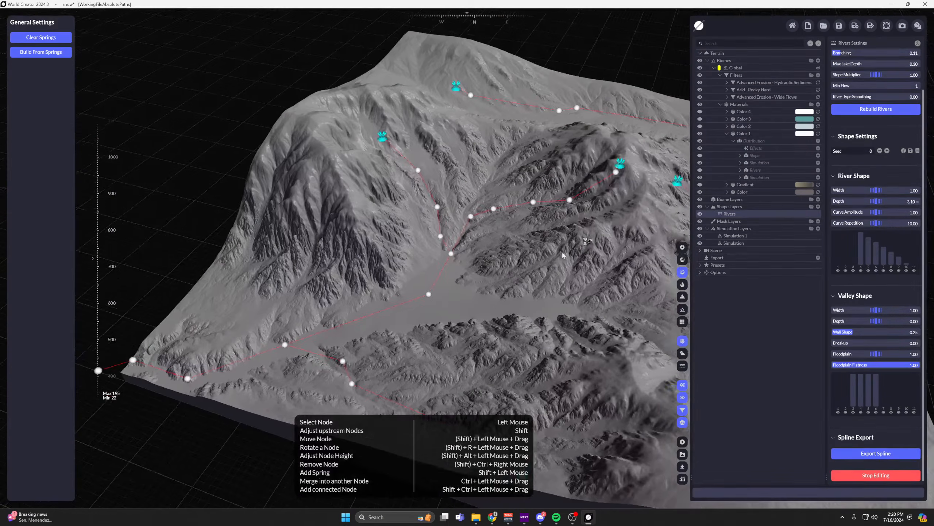
{"action": "middle_click_drag", "start_coordinate": [653, 254], "coordinate": [579, 272]}
{"action": "right_click_drag", "start_coordinate": [581, 275], "coordinate": [625, 280]}
{"action": "middle_click_drag", "start_coordinate": [625, 280], "coordinate": [539, 264]}
{"action": "right_click_drag", "start_coordinate": [539, 264], "coordinate": [551, 266]}
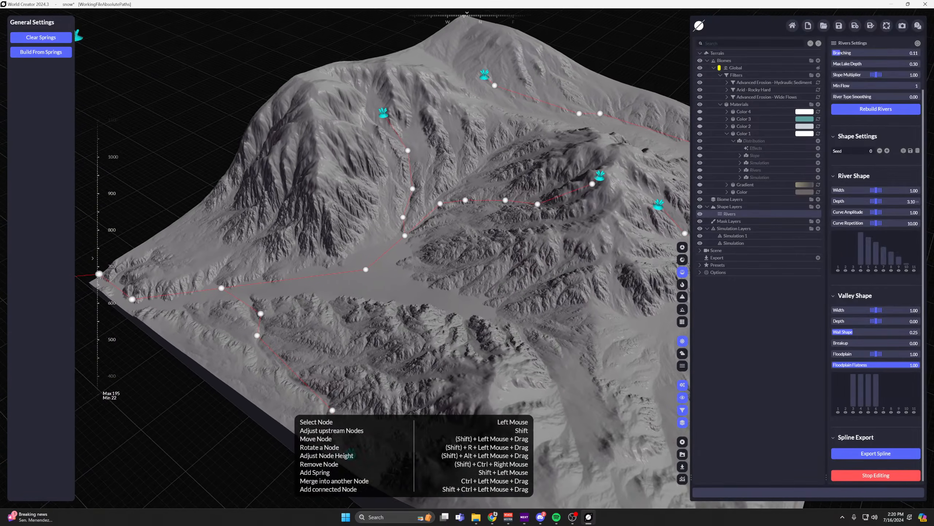
{"action": "middle_click_drag", "start_coordinate": [550, 266], "coordinate": [480, 267]}
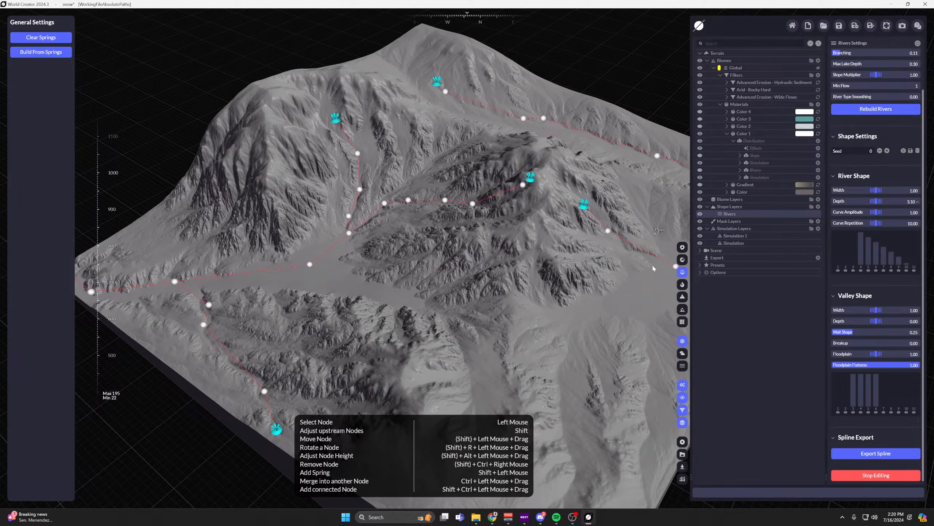
Stop editing the rivers, switch to the unshadowed material color view and turn on Color 1's Rivers distribution.
{"action": "left_click", "coordinate": [857, 477]}
{"action": "left_click", "coordinate": [682, 260]}
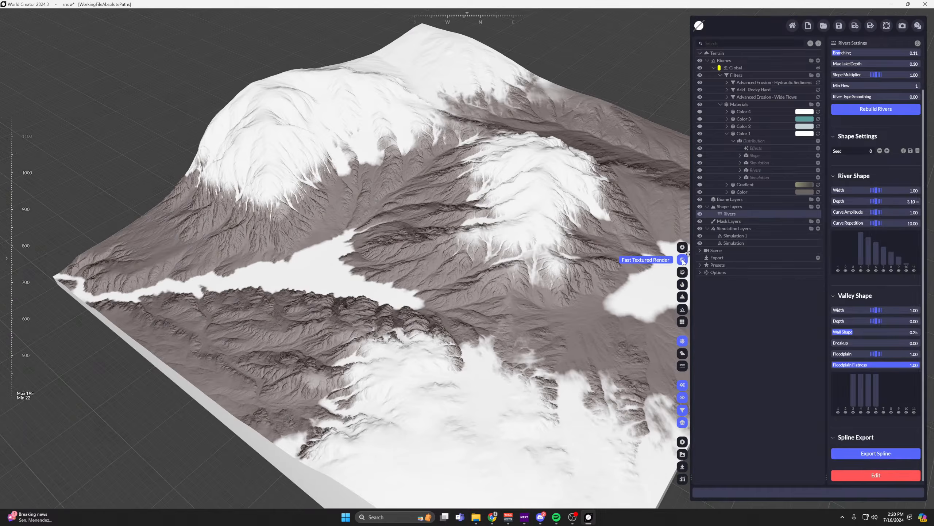
{"action": "left_click", "coordinate": [701, 170]}
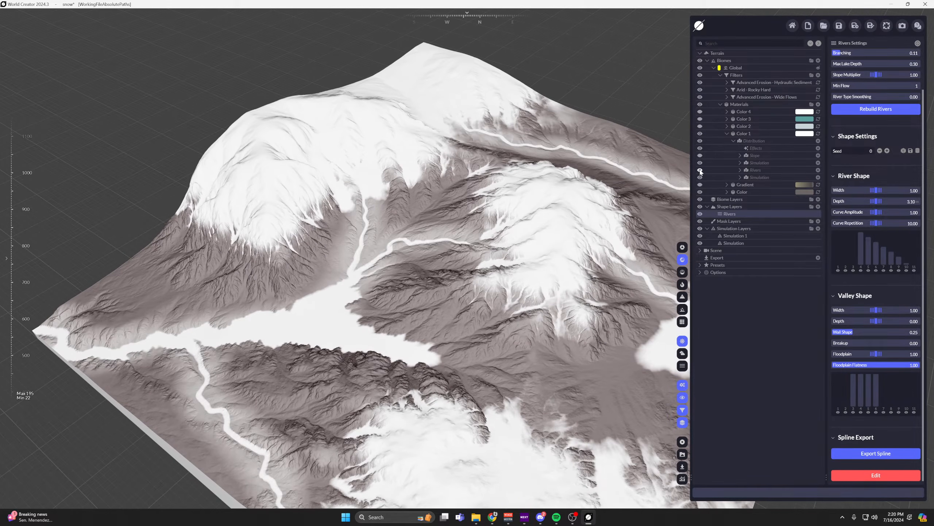
Inspect the snow-covered river paths and turn the Color 1 material's Slope distribution back on.
{"action": "scroll", "coordinate": [444, 231], "scroll_direction": "up", "scroll_amount": 5}
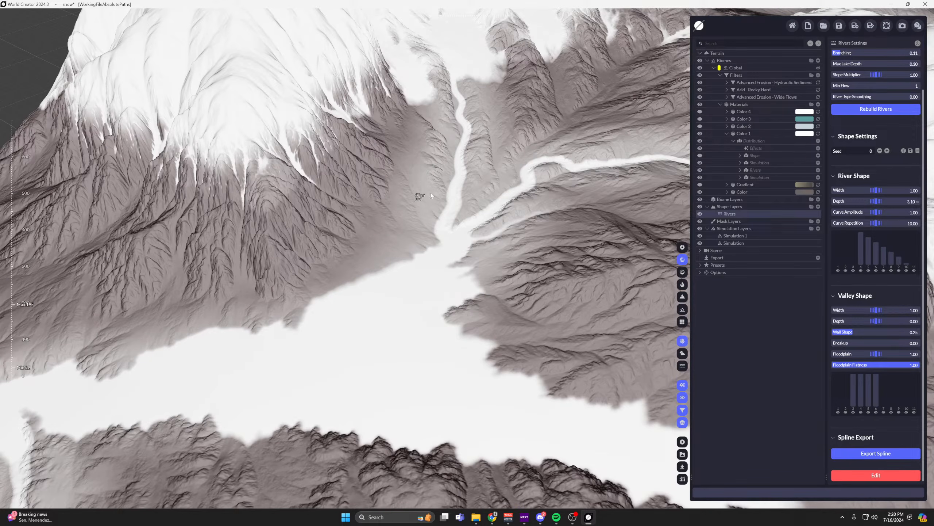
{"action": "scroll", "coordinate": [436, 184], "scroll_direction": "up", "scroll_amount": 3}
{"action": "scroll", "coordinate": [451, 198], "scroll_direction": "down", "scroll_amount": 5}
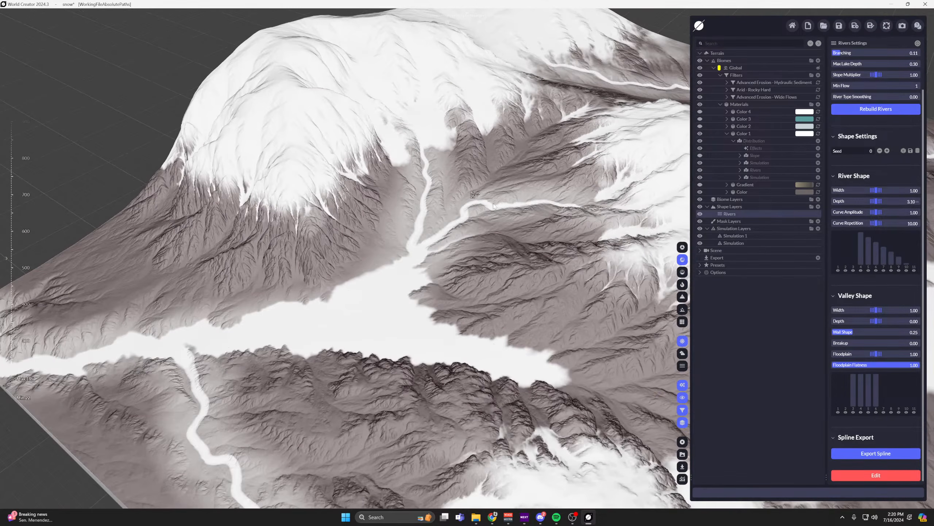
{"action": "scroll", "coordinate": [451, 197], "scroll_direction": "down", "scroll_amount": 2}
{"action": "left_click", "coordinate": [700, 155]}
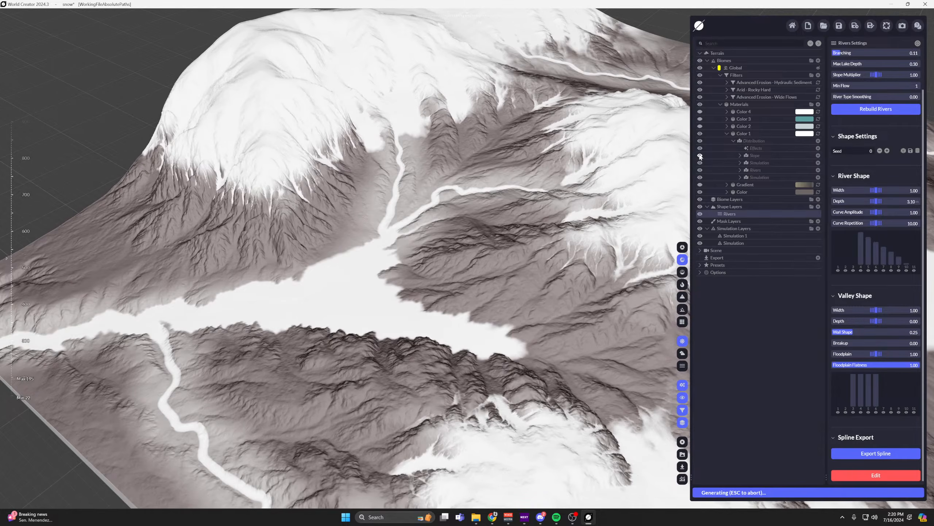
Inspect the snowy slopes and river junction up close and open the Rivers distribution settings of the Color 1 material.
{"action": "middle_click_drag", "start_coordinate": [480, 157], "coordinate": [404, 259]}
{"action": "scroll", "coordinate": [404, 258], "scroll_direction": "up", "scroll_amount": 8}
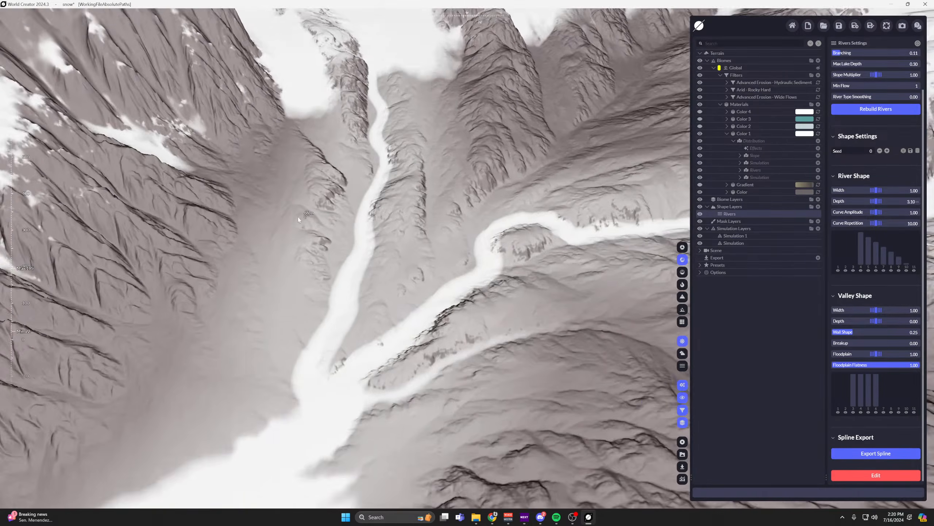
{"action": "scroll", "coordinate": [370, 182], "scroll_direction": "down", "scroll_amount": 10}
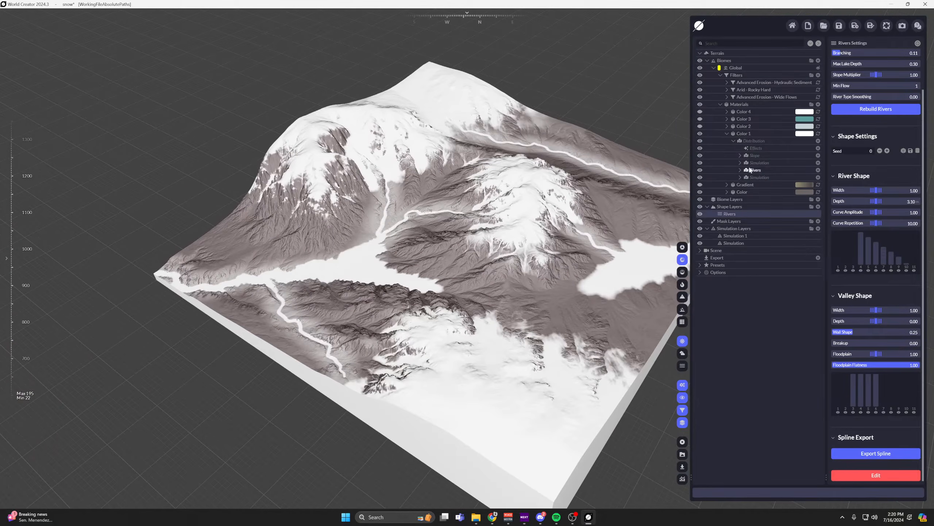
{"action": "left_click", "coordinate": [756, 171]}
{"action": "left_click_drag", "start_coordinate": [876, 141], "coordinate": [839, 141]}
{"action": "scroll", "coordinate": [460, 220], "scroll_direction": "up", "scroll_amount": 10}
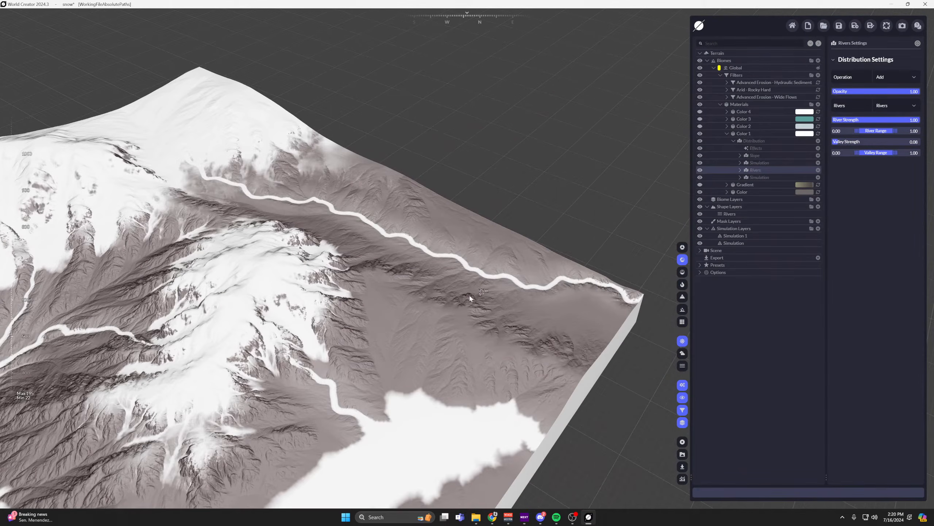
Examine the white river paths and lakes on both sides of the snow-covered peaks.
{"action": "scroll", "coordinate": [470, 298], "scroll_direction": "down", "scroll_amount": 3}
{"action": "middle_click_drag", "start_coordinate": [469, 298], "coordinate": [589, 248]}
{"action": "middle_click_drag", "start_coordinate": [475, 256], "coordinate": [559, 192]}
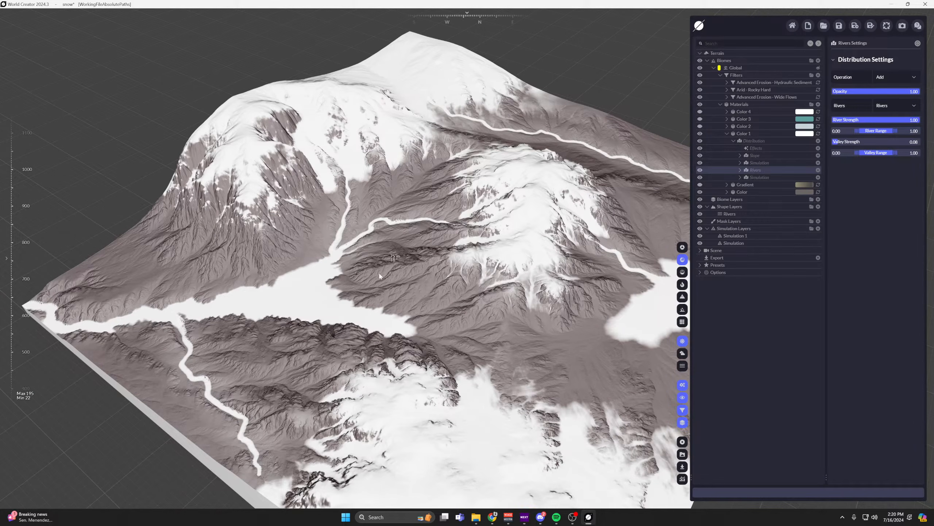
{"action": "middle_click_drag", "start_coordinate": [380, 276], "coordinate": [180, 287]}
{"action": "scroll", "coordinate": [184, 285], "scroll_direction": "up", "scroll_amount": 2}
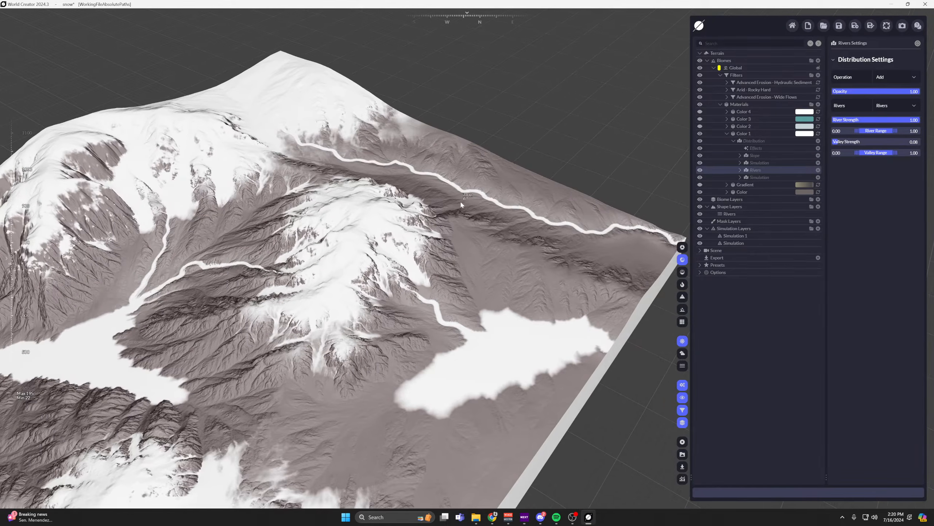
{"action": "middle_click_drag", "start_coordinate": [461, 204], "coordinate": [475, 203]}
{"action": "scroll", "coordinate": [474, 201], "scroll_direction": "down", "scroll_amount": 1}
{"action": "middle_click_drag", "start_coordinate": [662, 248], "coordinate": [556, 252]}
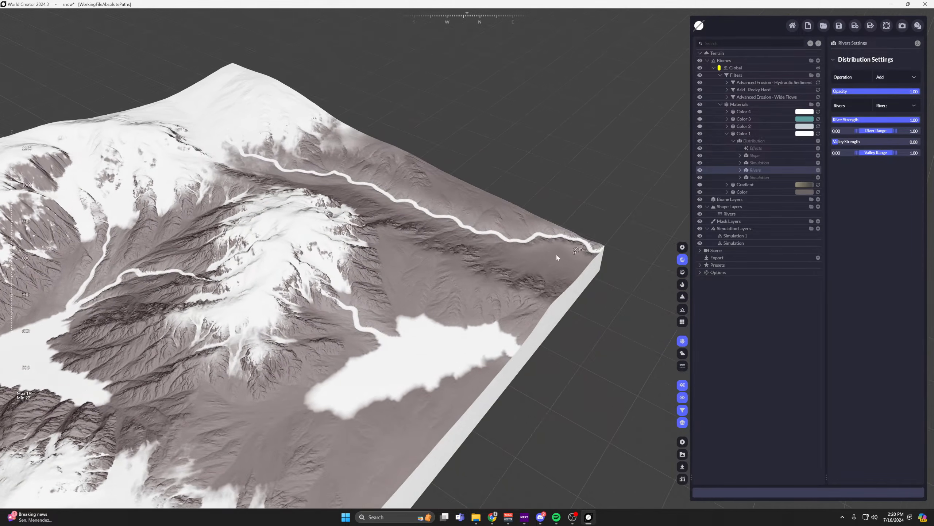
{"action": "middle_click_drag", "start_coordinate": [372, 228], "coordinate": [539, 222]}
{"action": "middle_click_drag", "start_coordinate": [375, 264], "coordinate": [457, 225]}
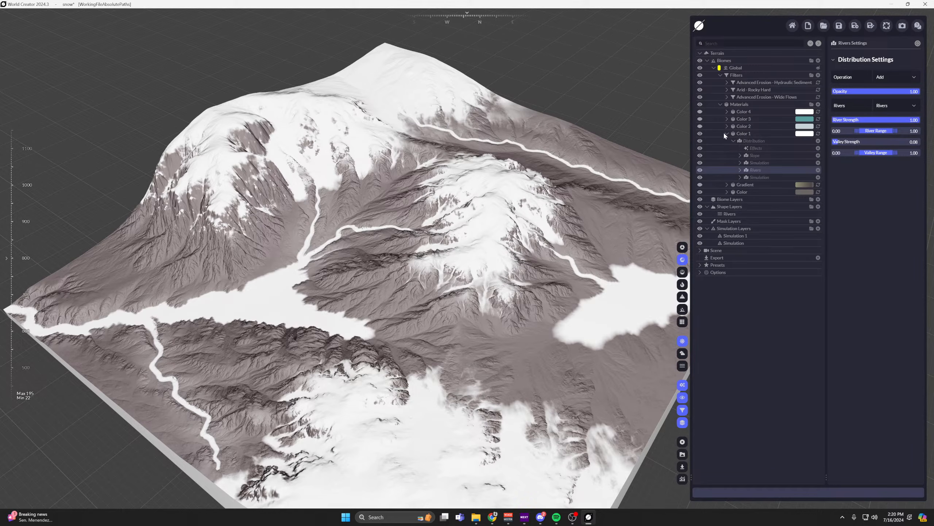
Turn the Gradient material back on and collapse the Color 1 material.
{"action": "left_click", "coordinate": [700, 185]}
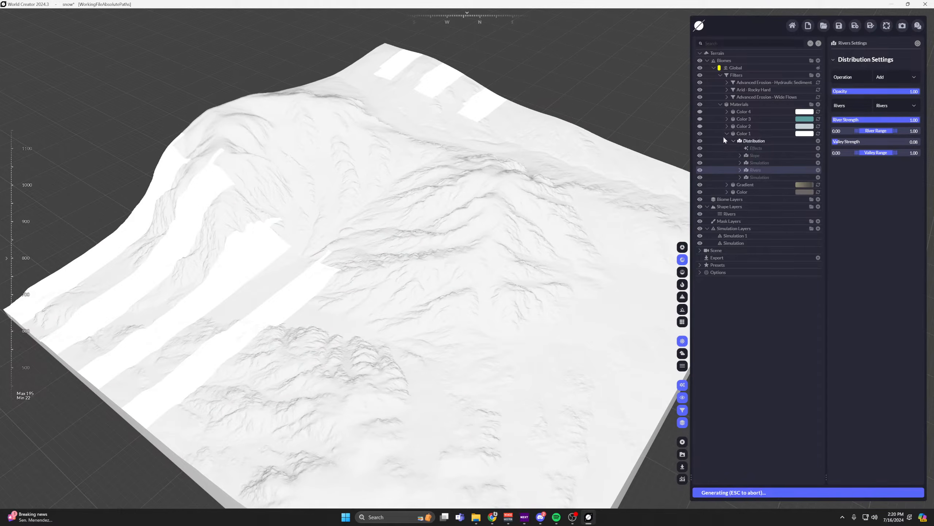
{"action": "left_click", "coordinate": [726, 134]}
{"action": "scroll", "coordinate": [353, 259], "scroll_direction": "up", "scroll_amount": 3}
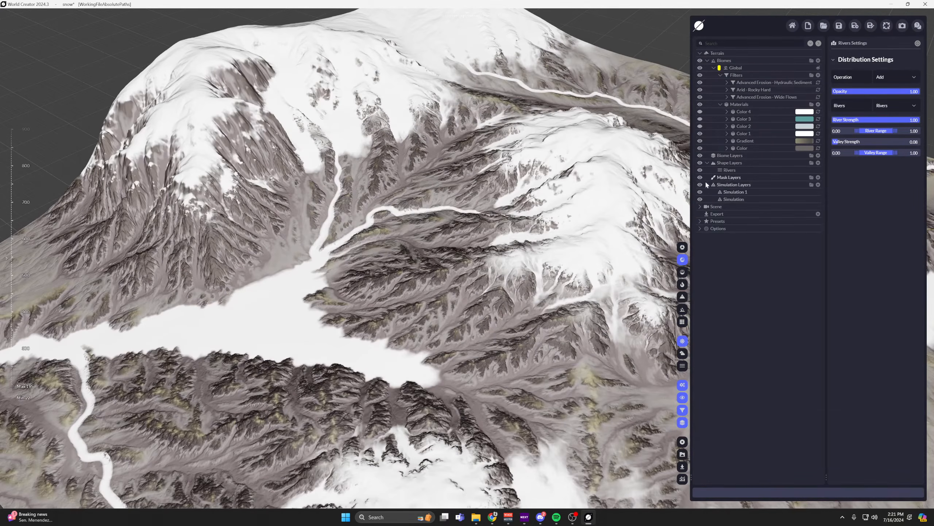
Review the sub-entries of the Gradient material's Gradient Distribution and Distribution, then collapse the material.
{"action": "left_click", "coordinate": [725, 141]}
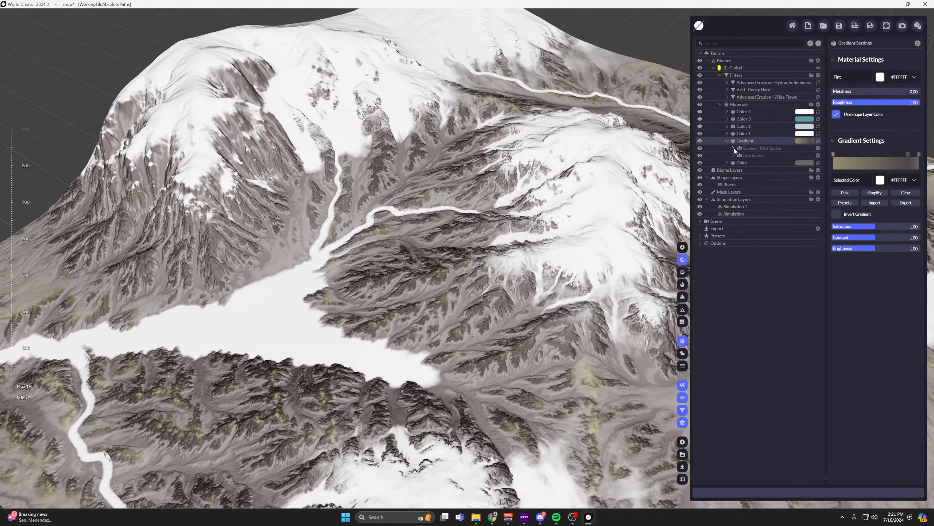
{"action": "left_click", "coordinate": [733, 148]}
{"action": "left_click", "coordinate": [734, 170]}
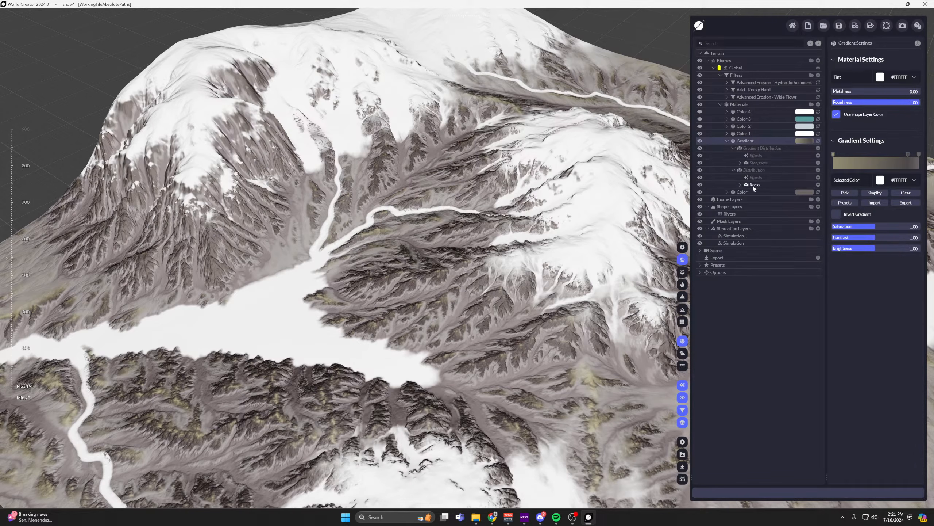
{"action": "middle_click_drag", "start_coordinate": [274, 201], "coordinate": [304, 199]}
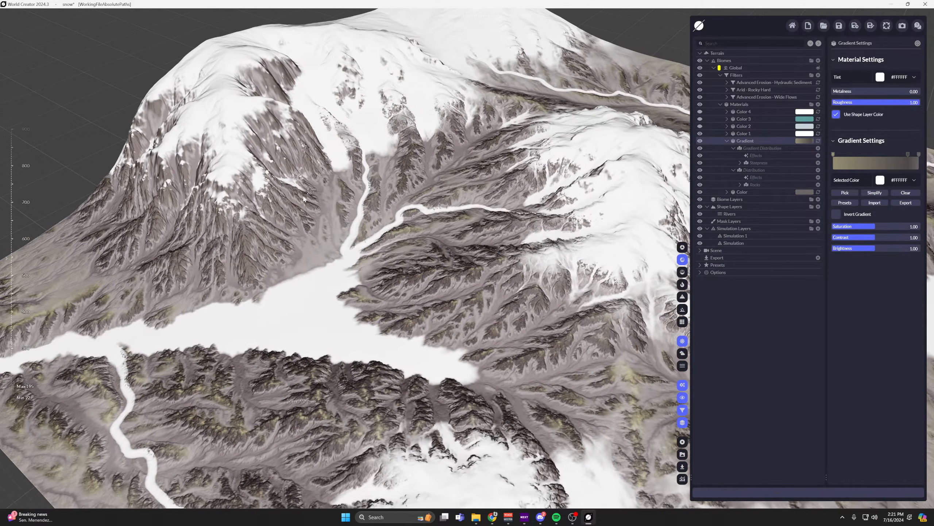
{"action": "left_click", "coordinate": [727, 142]}
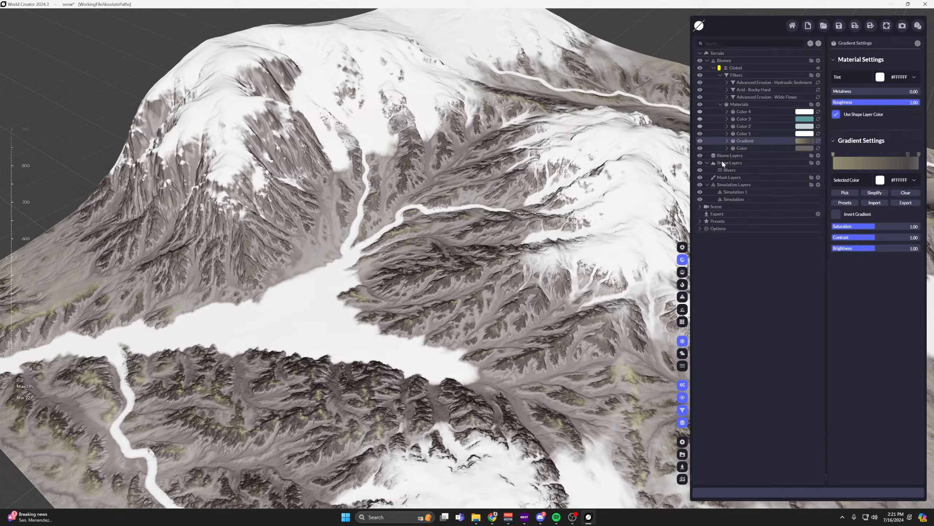
Turn the Color 2 material back on and expand its distribution.
{"action": "left_click", "coordinate": [733, 127]}
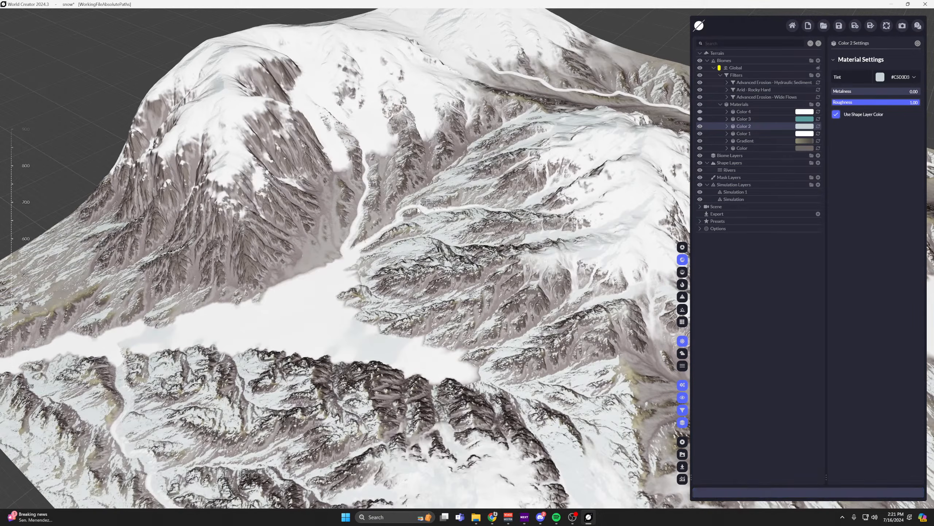
{"action": "middle_click_drag", "start_coordinate": [423, 199], "coordinate": [302, 231]}
{"action": "left_click", "coordinate": [727, 126]}
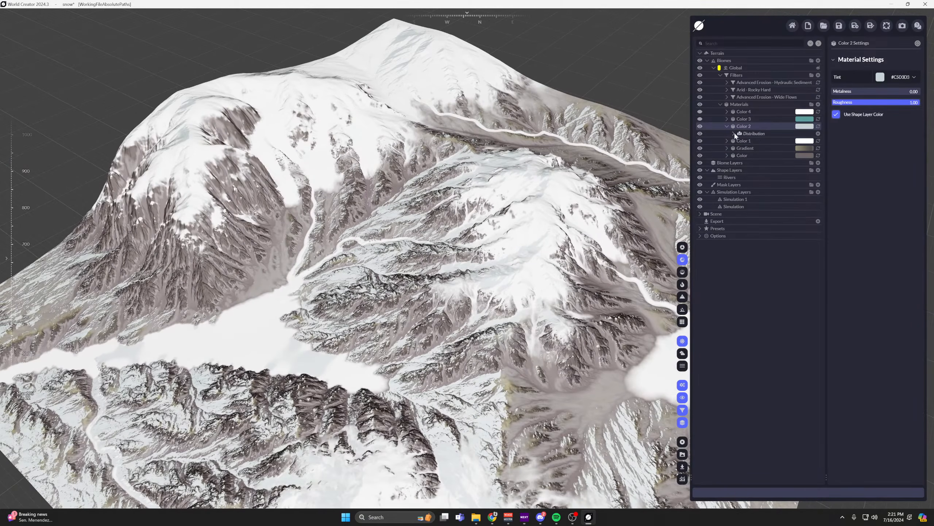
{"action": "left_click", "coordinate": [733, 133]}
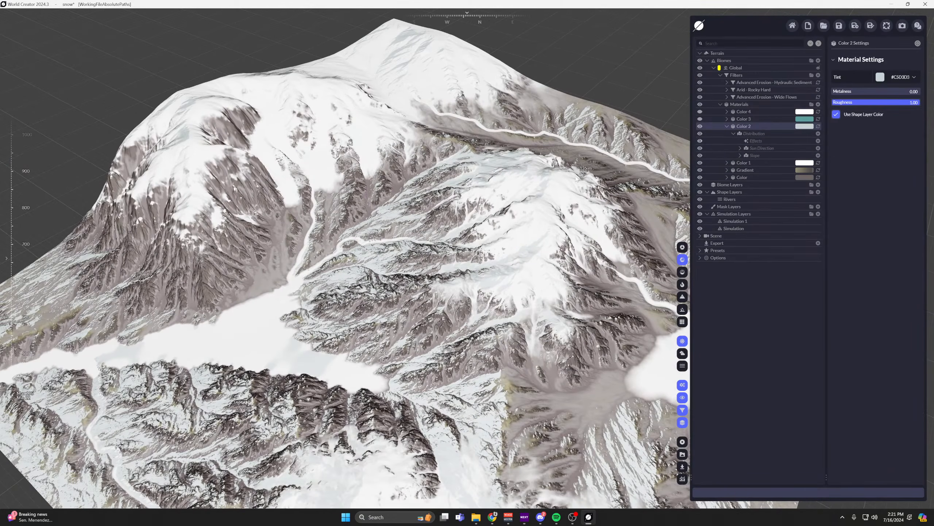
Review the Sun Direction and Slope distribution settings of the Color 2 material against the terrain.
{"action": "left_click", "coordinate": [766, 148]}
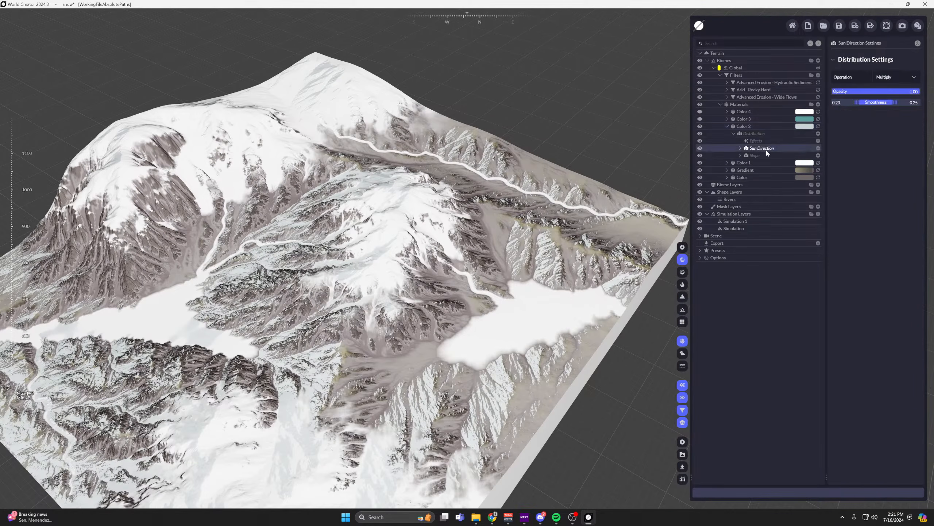
{"action": "left_click", "coordinate": [754, 156]}
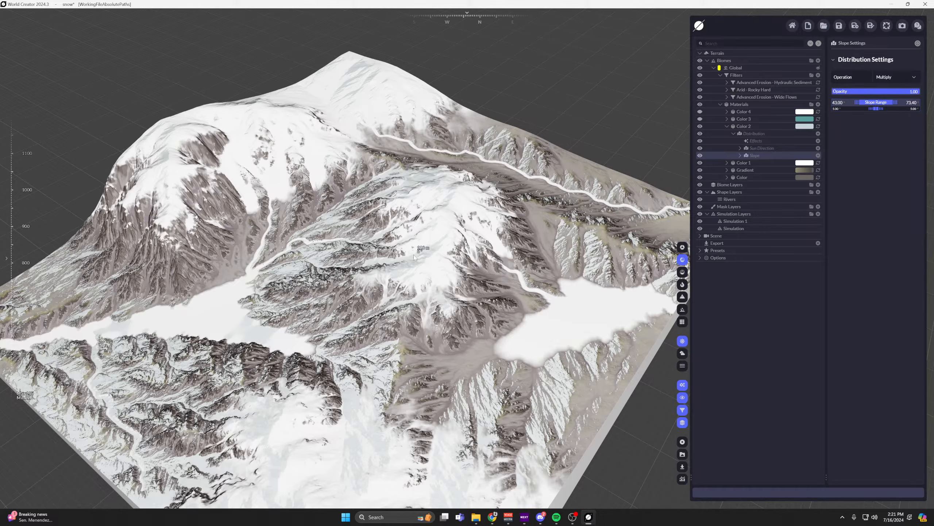
{"action": "scroll", "coordinate": [413, 255], "scroll_direction": "up", "scroll_amount": 4}
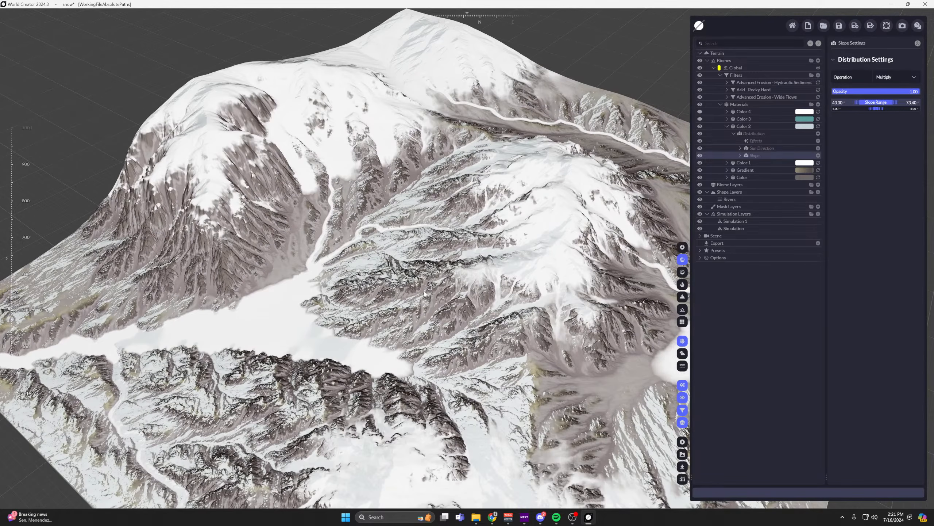
{"action": "left_click", "coordinate": [778, 148]}
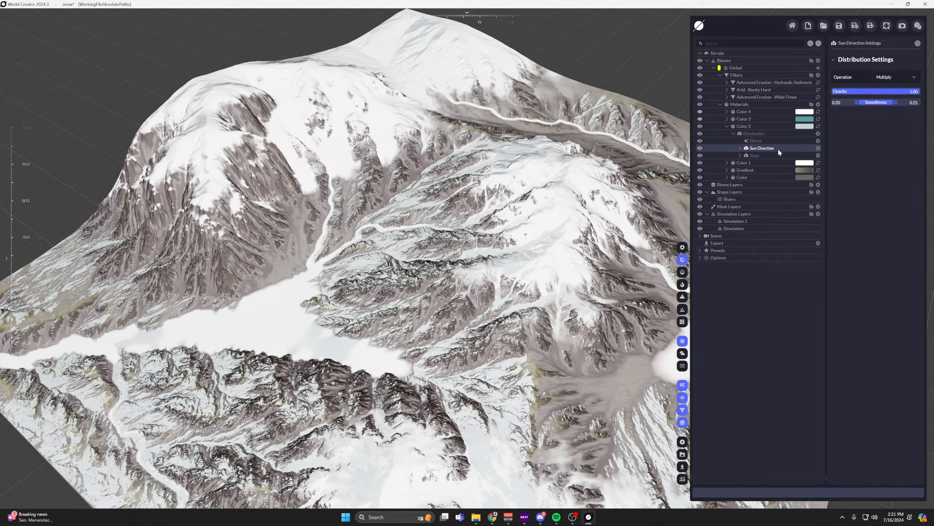
{"action": "left_click", "coordinate": [753, 155]}
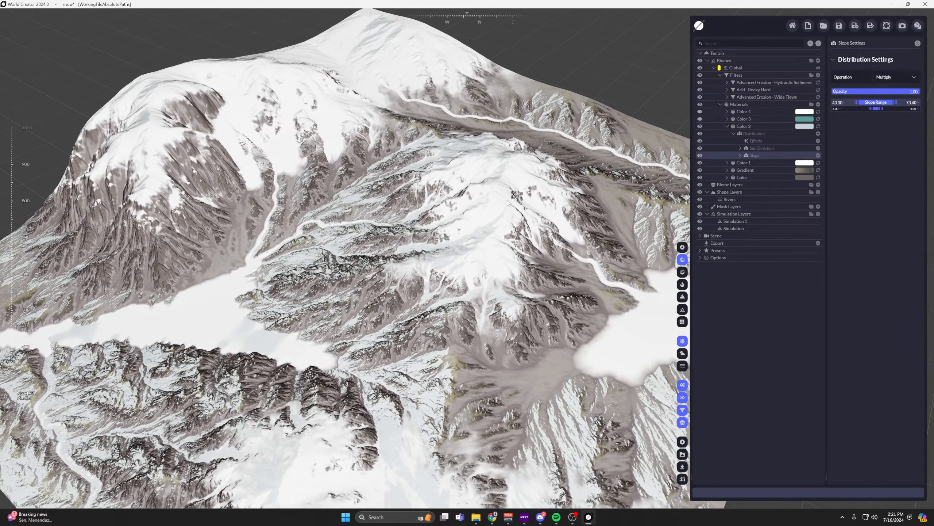
Expand the effects of Color 2's Slope and Sun Direction distributions and view the Invert effect's settings.
{"action": "left_click", "coordinate": [740, 156]}
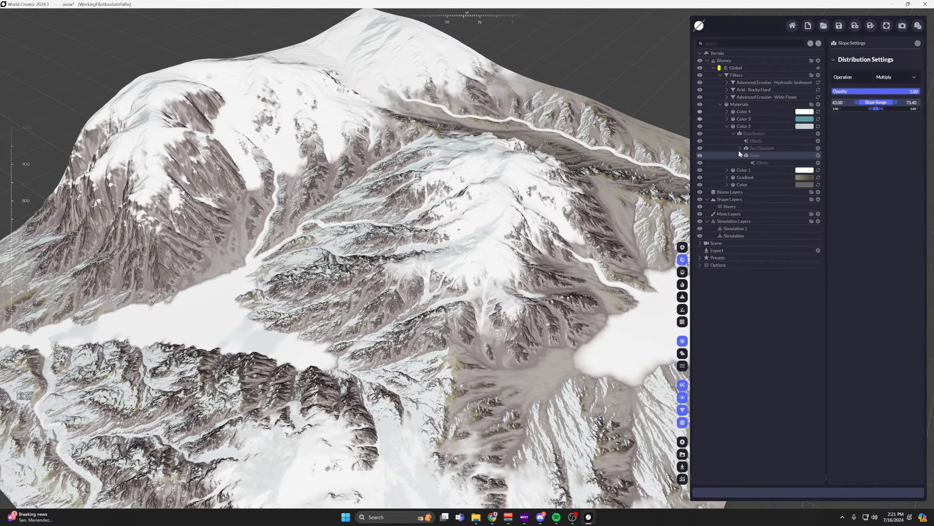
{"action": "left_click", "coordinate": [740, 147]}
{"action": "left_click", "coordinate": [746, 156]}
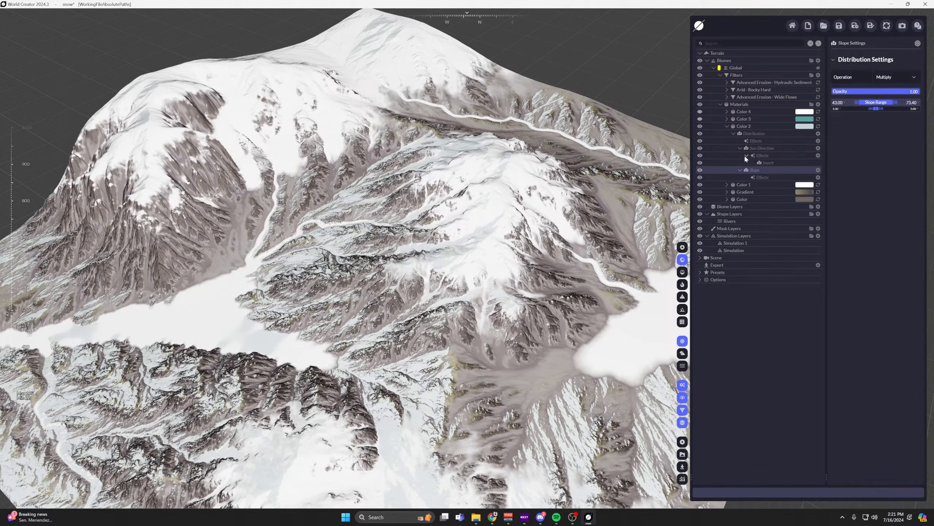
{"action": "left_click", "coordinate": [756, 148]}
{"action": "left_click", "coordinate": [769, 164]}
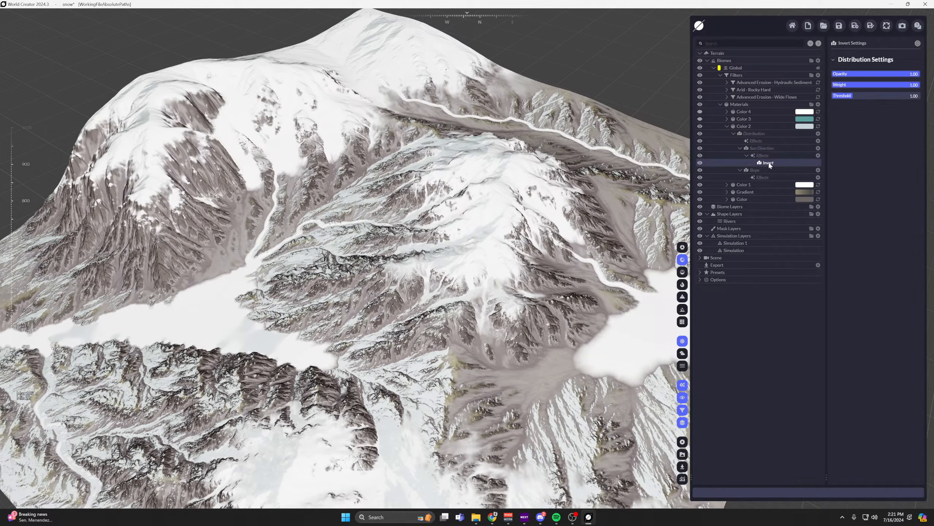
Collapse the Color 2 material's distributions and examine its tint across the mountain slopes.
{"action": "left_click", "coordinate": [737, 146]}
{"action": "left_click", "coordinate": [739, 148]}
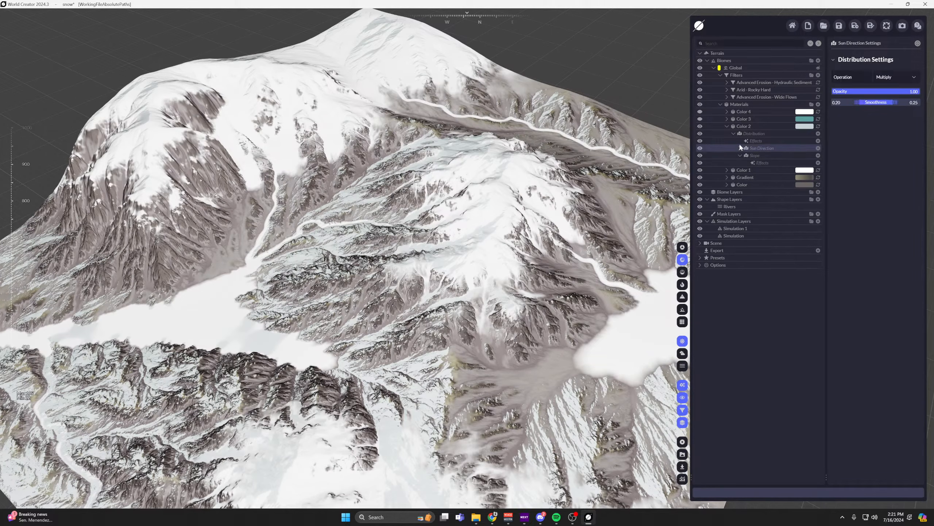
{"action": "left_click", "coordinate": [733, 134]}
{"action": "middle_click_drag", "start_coordinate": [312, 258], "coordinate": [445, 281]}
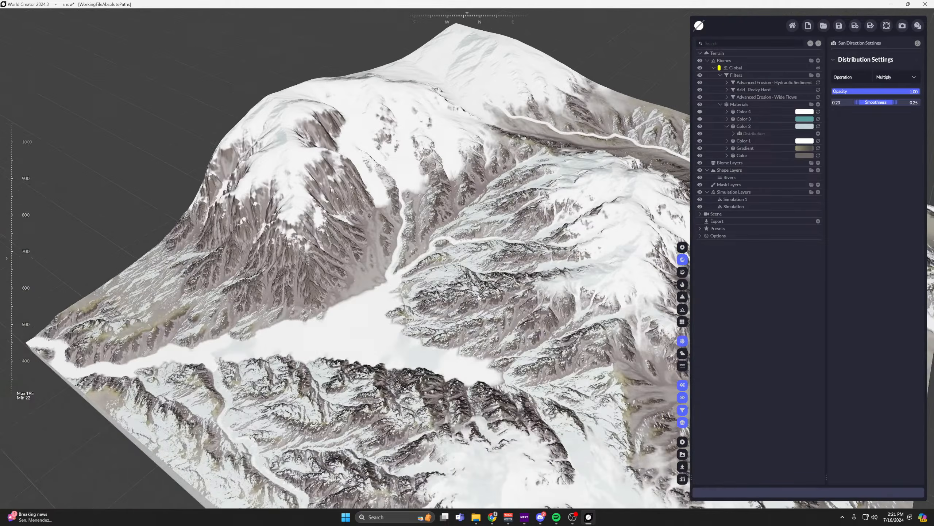
{"action": "scroll", "coordinate": [445, 281], "scroll_direction": "up", "scroll_amount": 5}
{"action": "scroll", "coordinate": [463, 194], "scroll_direction": "down", "scroll_amount": 6}
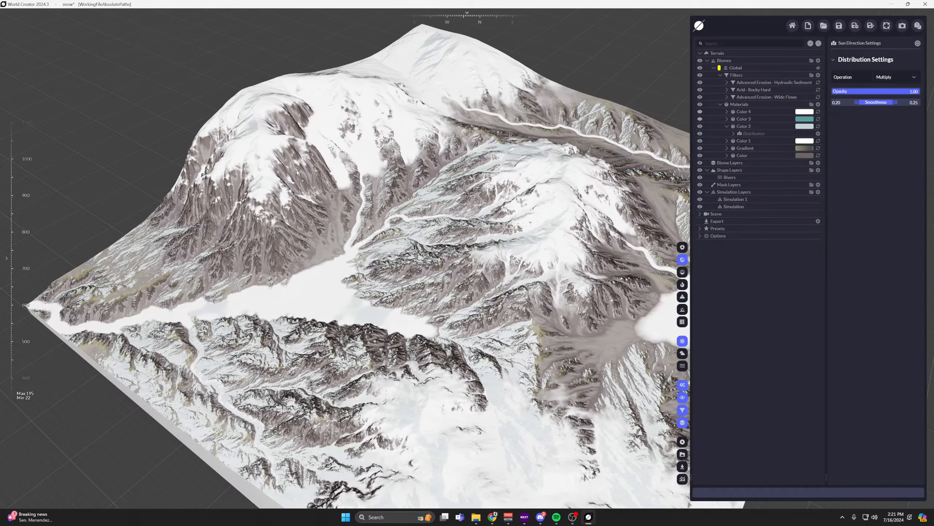
{"action": "left_click", "coordinate": [727, 126]}
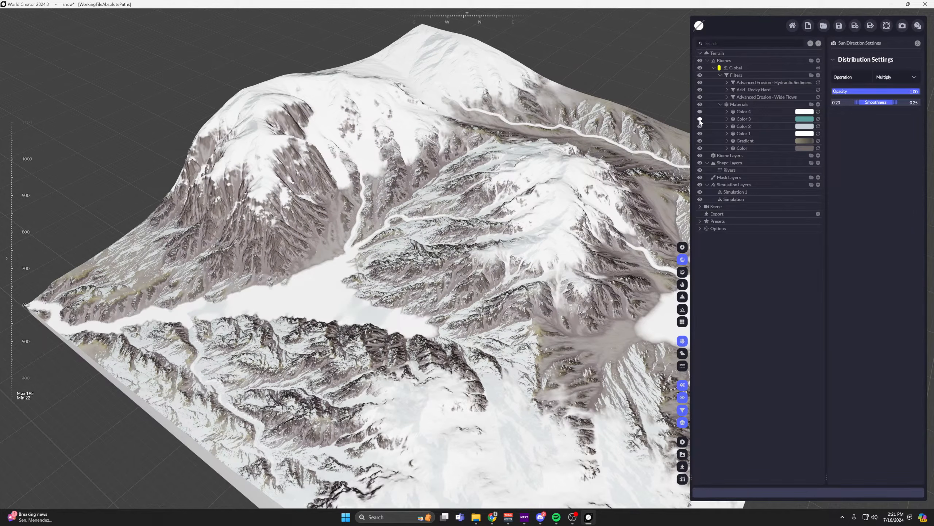
Turn the Color 3 material back on and inspect its teal color on the lake.
{"action": "left_click", "coordinate": [748, 120]}
{"action": "middle_click_drag", "start_coordinate": [534, 210], "coordinate": [664, 174]}
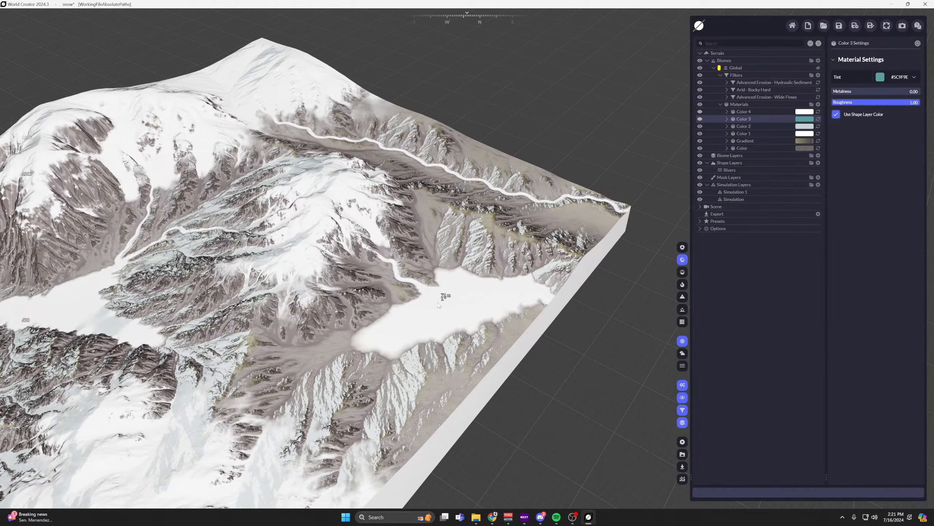
{"action": "scroll", "coordinate": [445, 296], "scroll_direction": "up", "scroll_amount": 5}
{"action": "left_click", "coordinate": [700, 119]}
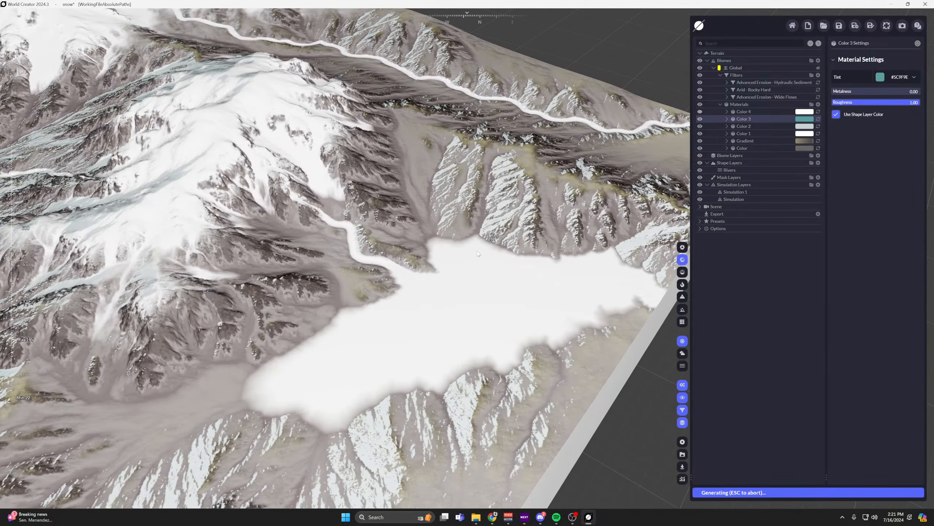
{"action": "scroll", "coordinate": [468, 258], "scroll_direction": "up", "scroll_amount": 3}
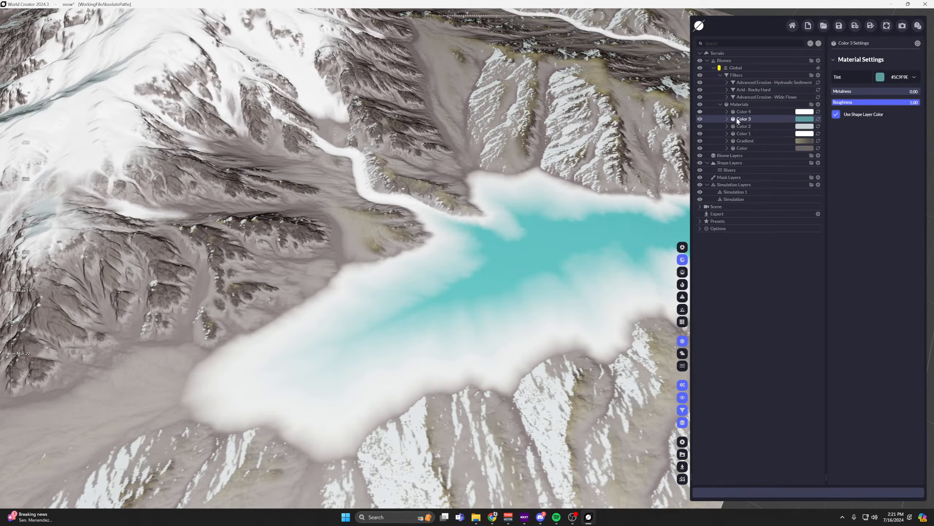
Set the lower range limit of the Color 3 material's Simulation distribution to 0.
{"action": "left_click", "coordinate": [728, 120]}
{"action": "left_click", "coordinate": [734, 126]}
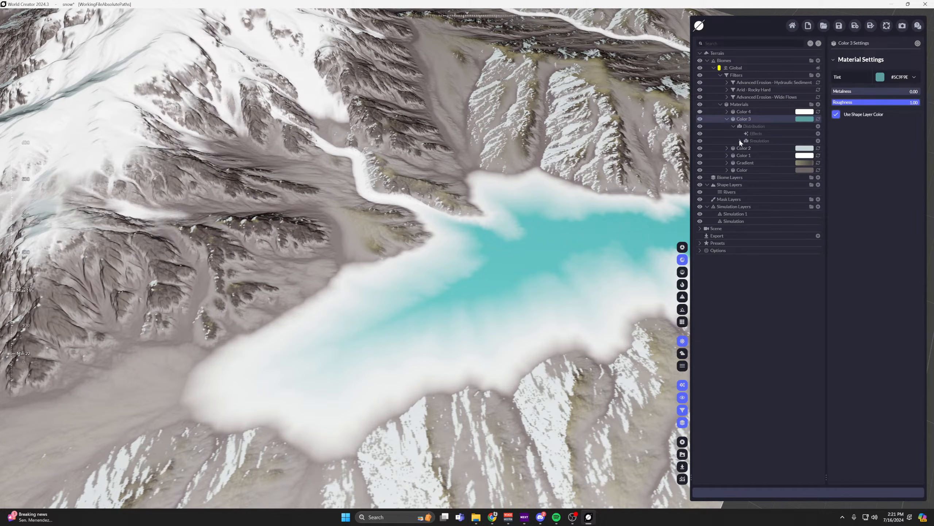
{"action": "left_click", "coordinate": [740, 140]}
{"action": "left_click", "coordinate": [759, 141]}
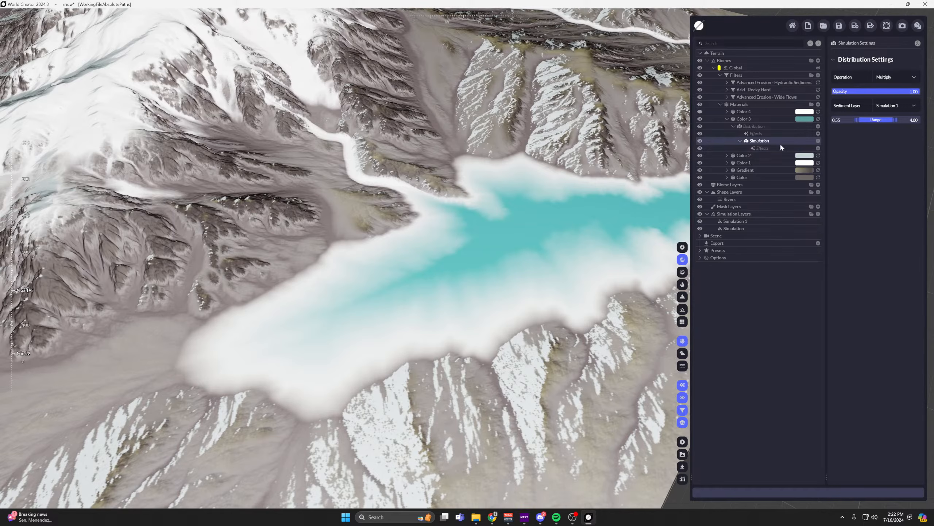
{"action": "left_click", "coordinate": [761, 127]}
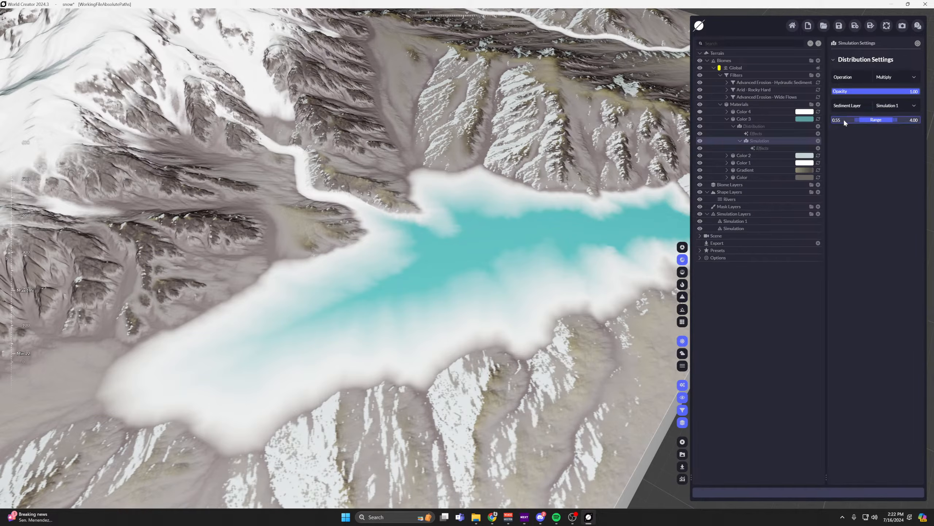
{"action": "type", "text": "0"}
{"action": "key", "text": "Return"}
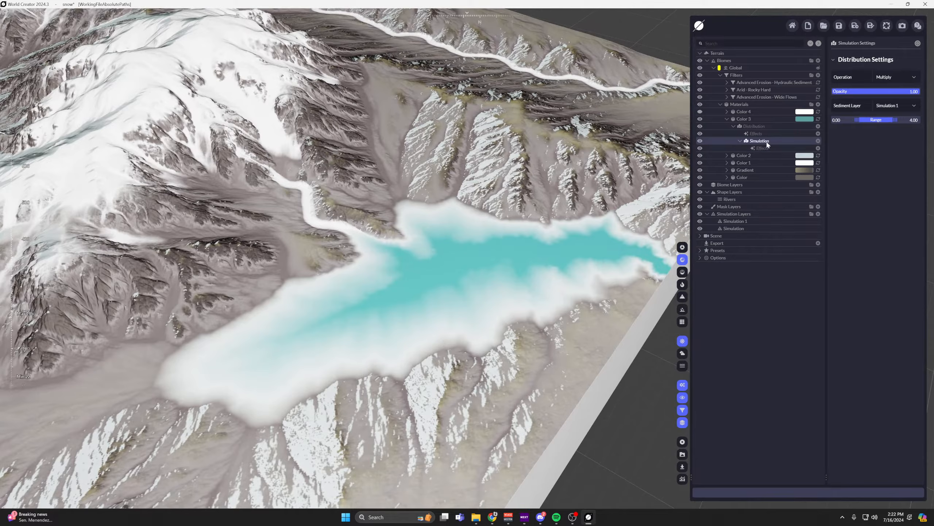
Review the settings of the Color 3 material's base distribution, its Simulation distribution and their effects.
{"action": "left_click", "coordinate": [761, 148]}
{"action": "left_click", "coordinate": [760, 141]}
{"action": "left_click", "coordinate": [762, 148]}
{"action": "left_click", "coordinate": [762, 142]}
{"action": "left_click", "coordinate": [754, 134]}
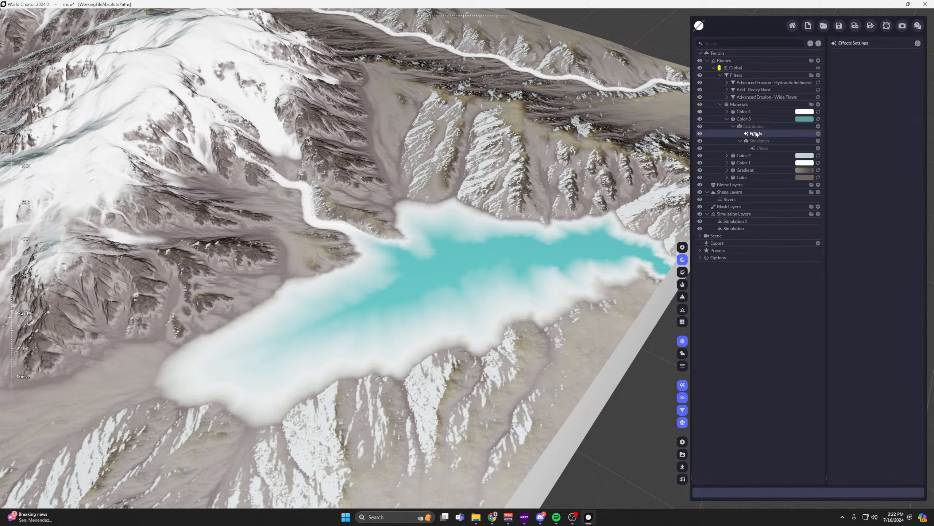
{"action": "left_click", "coordinate": [754, 126]}
{"action": "left_click", "coordinate": [761, 142]}
{"action": "left_click", "coordinate": [754, 127]}
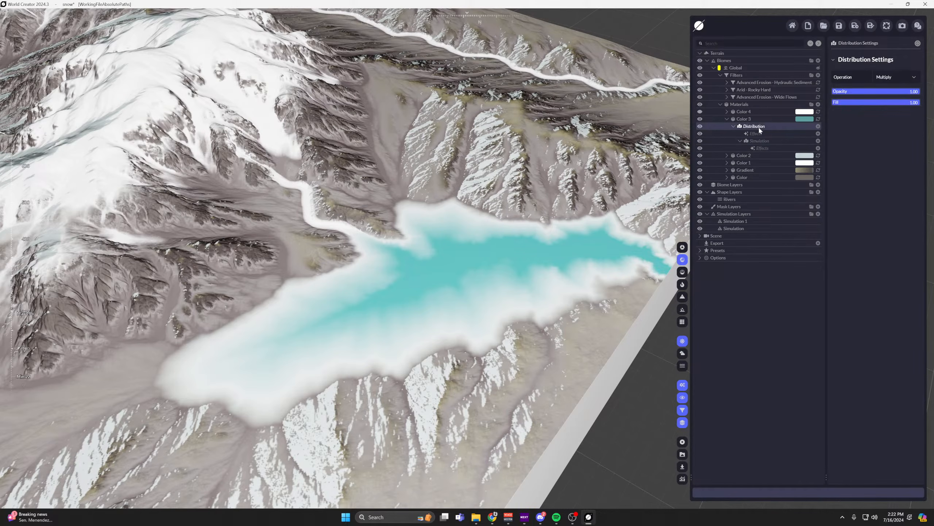
{"action": "left_click", "coordinate": [760, 142]}
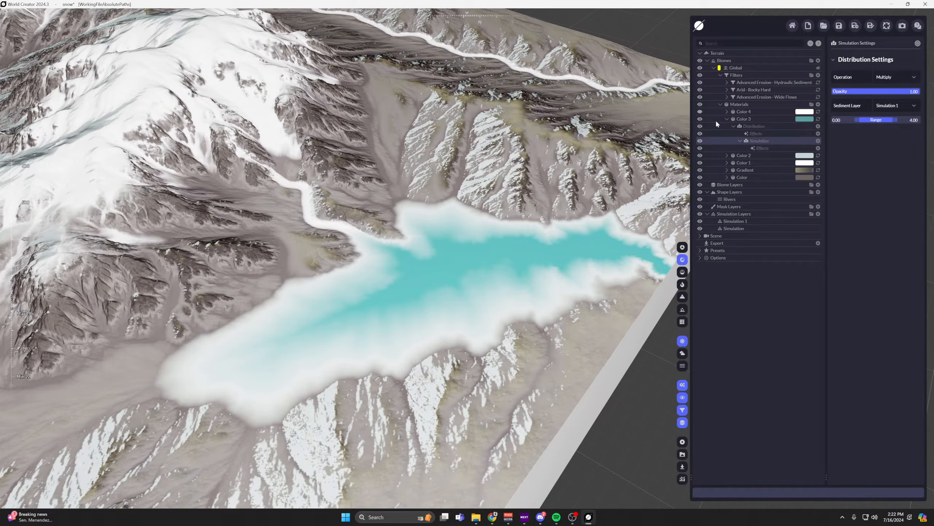
Set the lower range limit of Color 3's Simulation distribution to 0.55 and collapse the material's distribution.
{"action": "double_click", "coordinate": [837, 121]}
{"action": "type", "text": ".55"}
{"action": "key", "text": "Return"}
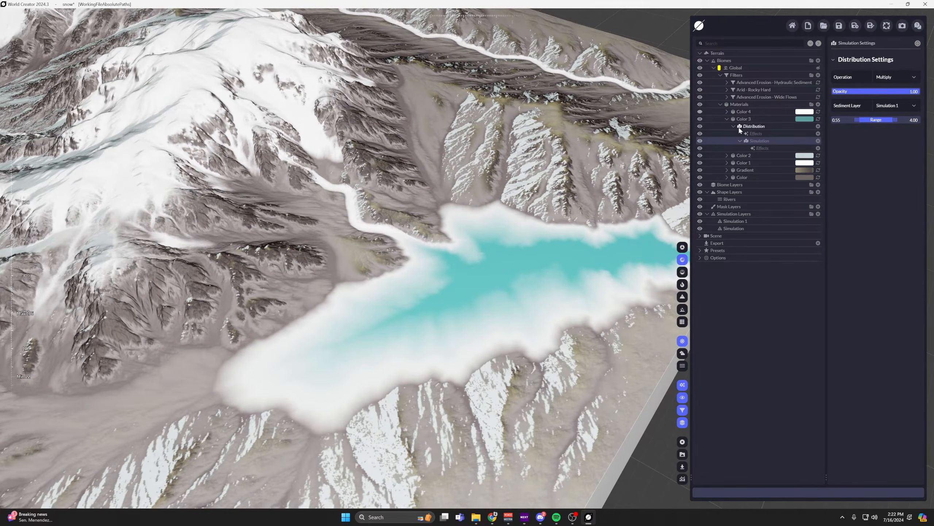
{"action": "left_click", "coordinate": [734, 126]}
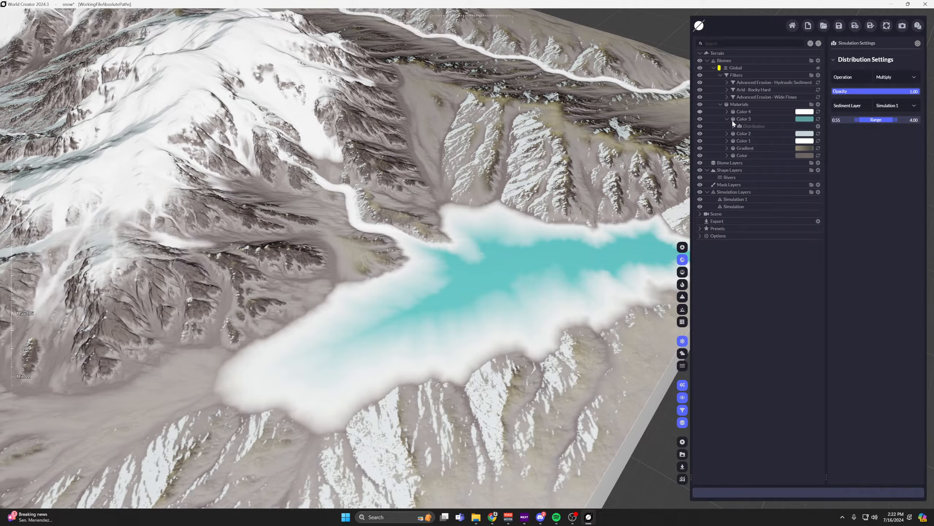
Turn on the Color 4 material, then toggle Color 4 and Color 3 to compare their effect on the lake.
{"action": "left_click", "coordinate": [700, 113]}
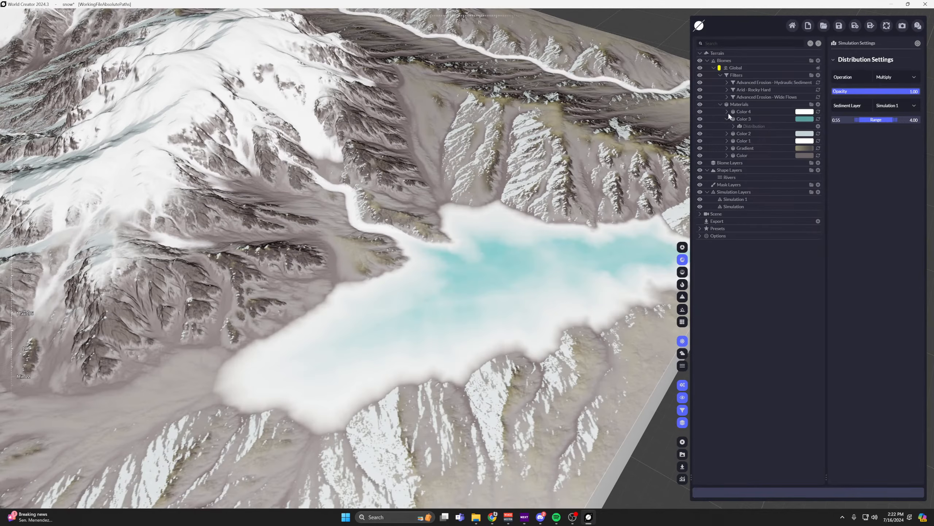
{"action": "left_click", "coordinate": [728, 112]}
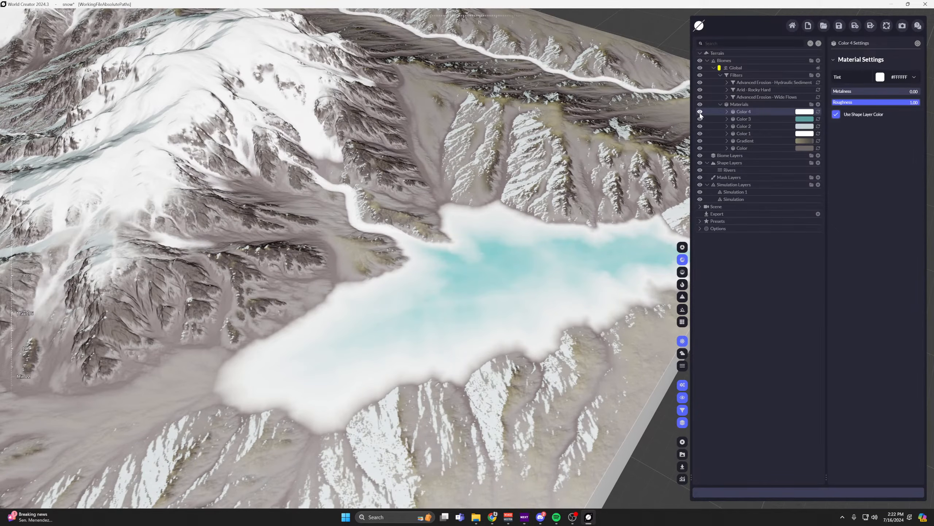
{"action": "scroll", "coordinate": [514, 273], "scroll_direction": "up", "scroll_amount": 5}
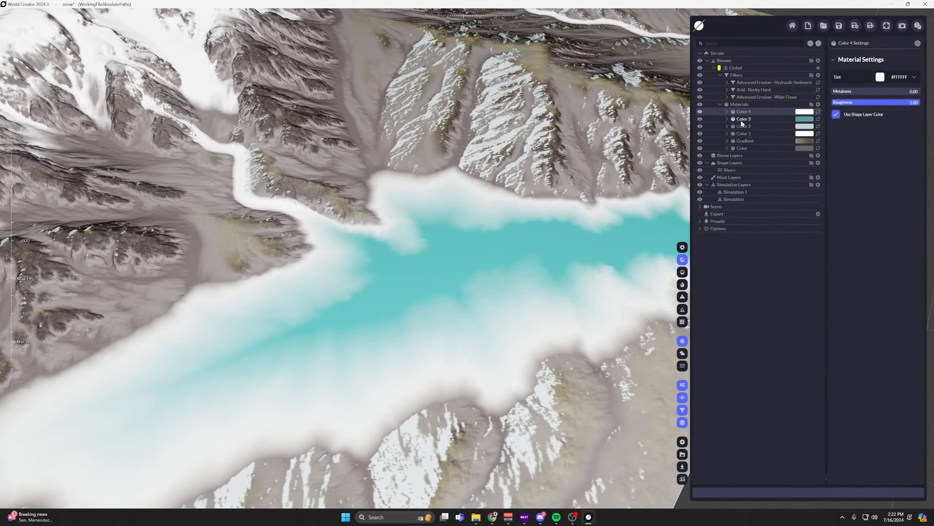
{"action": "left_click", "coordinate": [705, 119]}
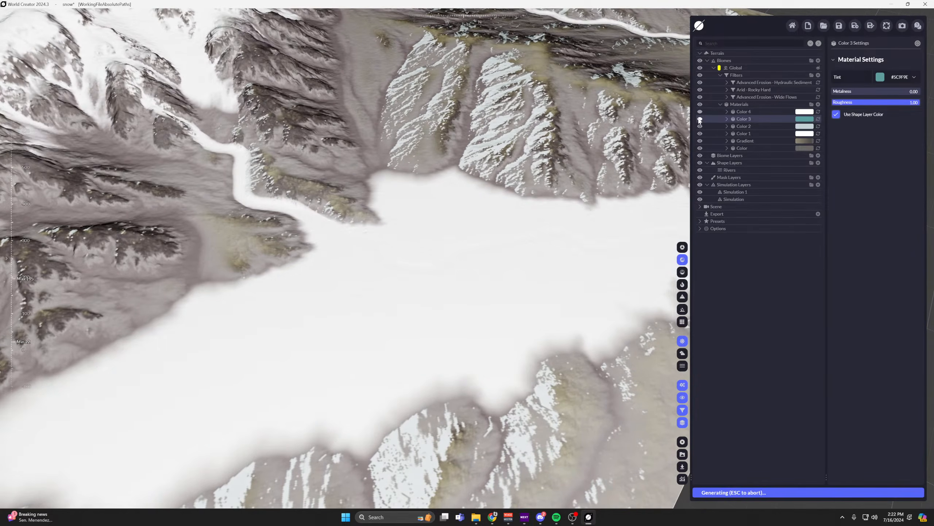
Reopen the Color 3 material's Simulation distribution to check its settings, then collapse the material.
{"action": "left_click", "coordinate": [727, 119]}
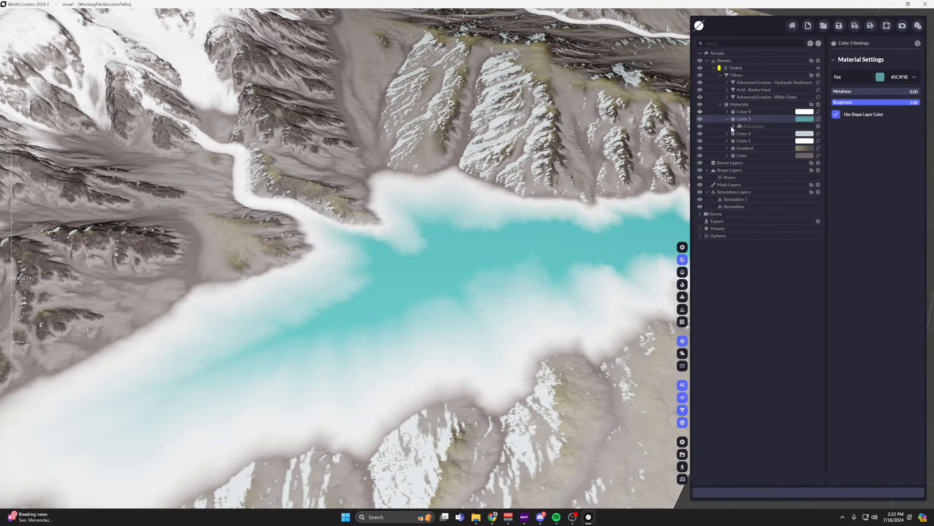
{"action": "left_click", "coordinate": [734, 126]}
{"action": "left_click", "coordinate": [758, 141]}
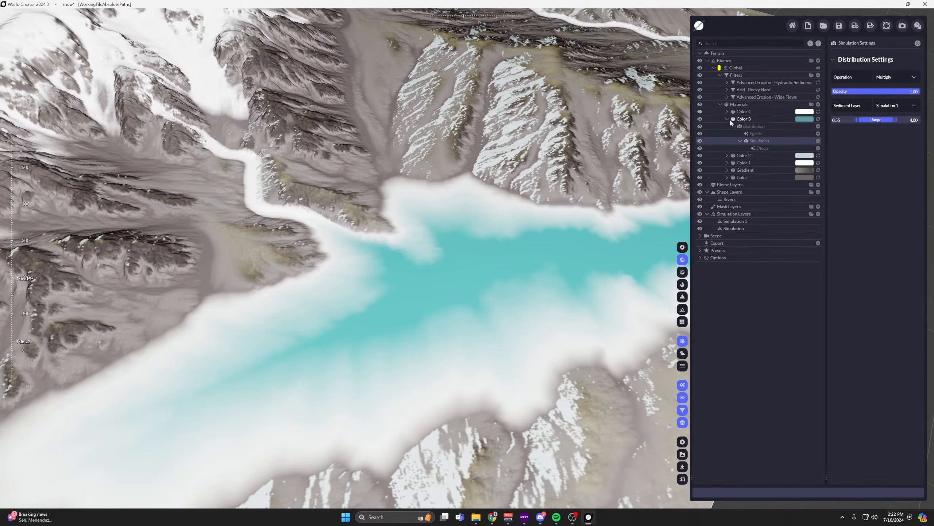
{"action": "left_click", "coordinate": [728, 119]}
Expand the Color 4 material's distributions and view the settings of its Simulation and Ridged distributions.
{"action": "left_click", "coordinate": [726, 112]}
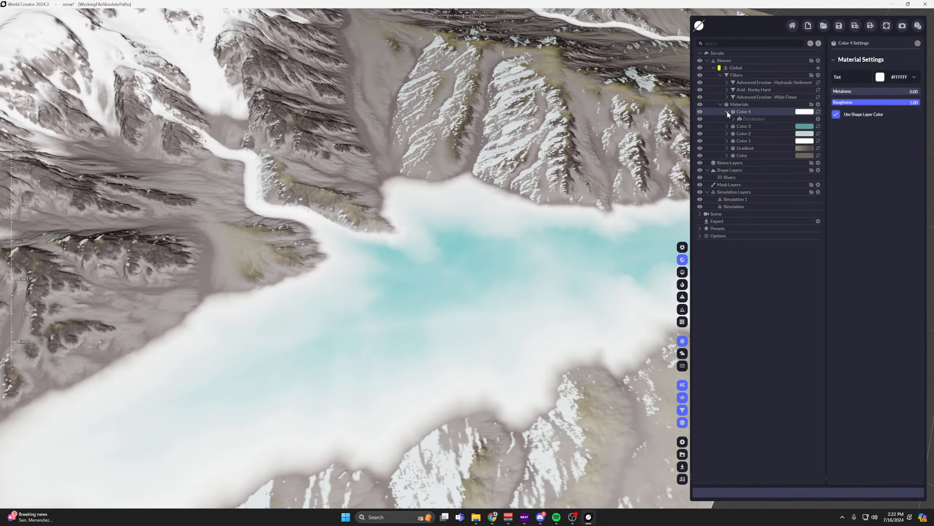
{"action": "left_click", "coordinate": [733, 119]}
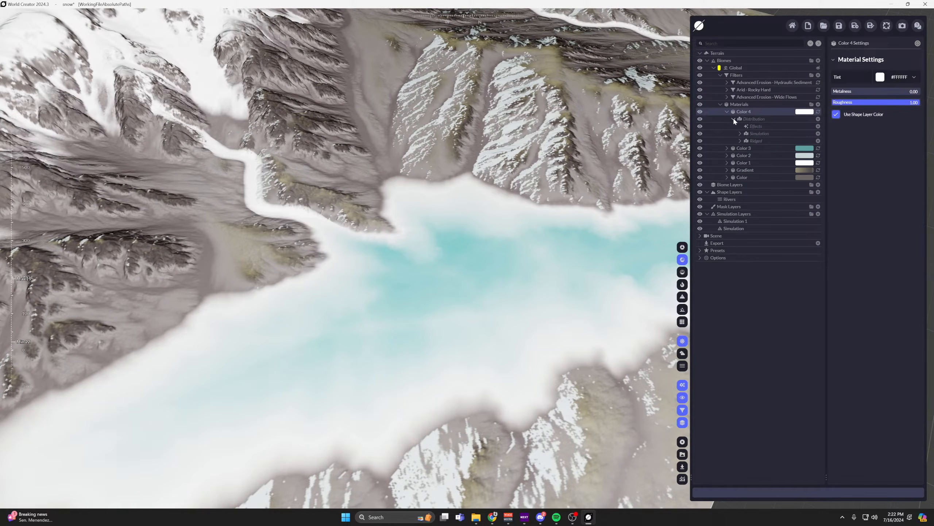
{"action": "left_click", "coordinate": [758, 134]}
{"action": "left_click", "coordinate": [740, 133]}
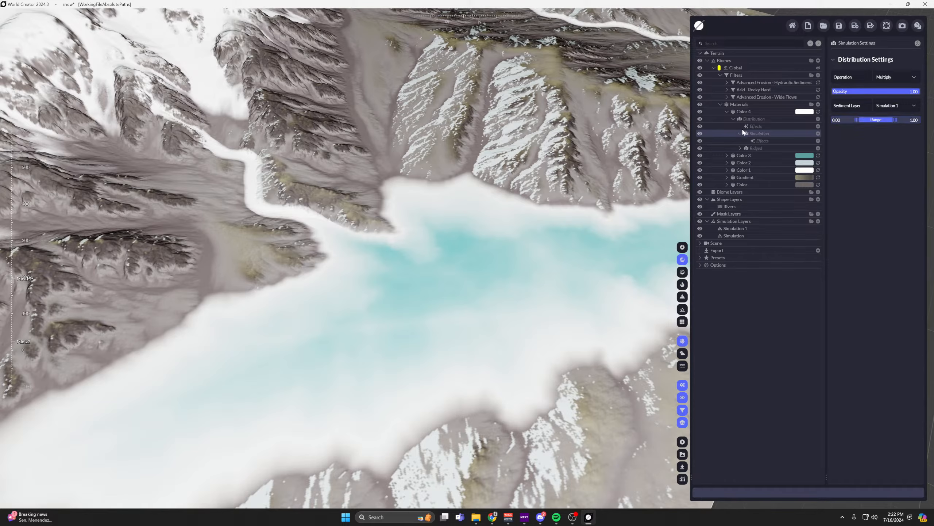
{"action": "left_click", "coordinate": [754, 149]}
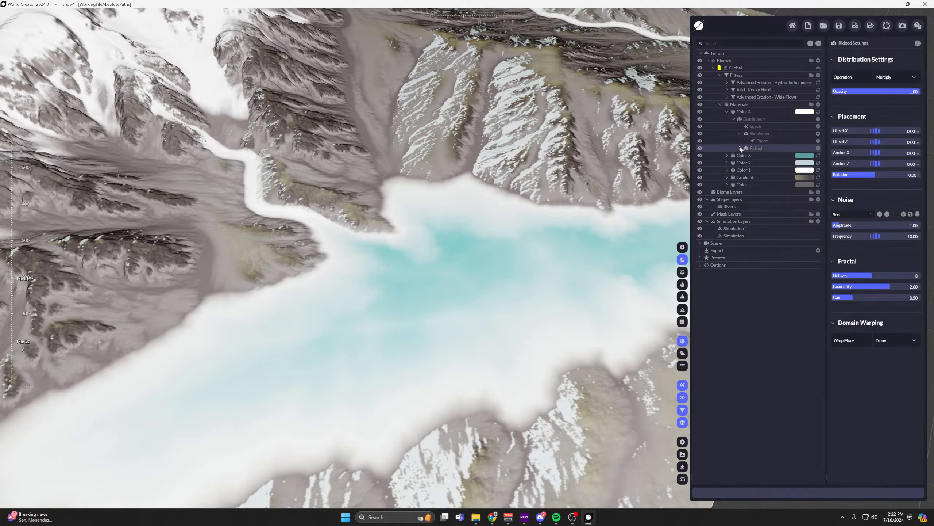
{"action": "left_click", "coordinate": [740, 148]}
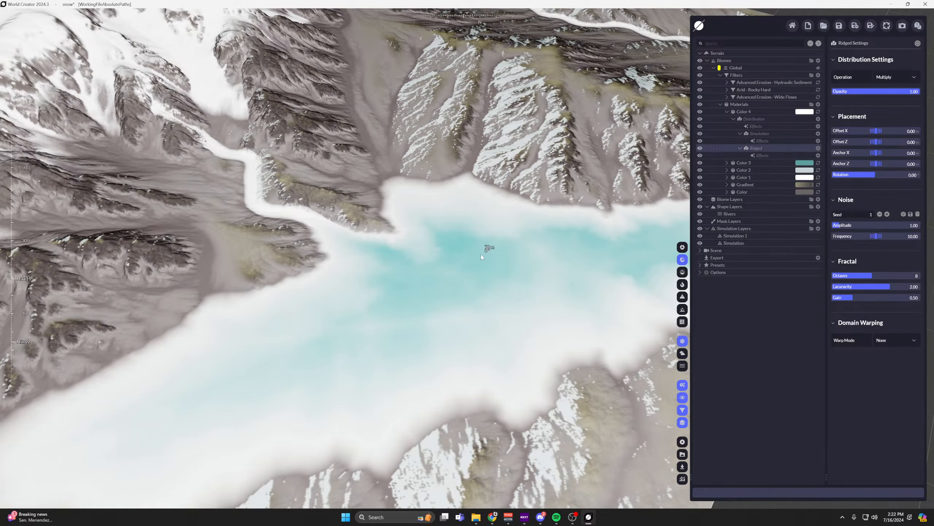
Examine the lake surface up close and compare it with the Color 4 material switched off and on.
{"action": "scroll", "coordinate": [480, 254], "scroll_direction": "down", "scroll_amount": 3}
{"action": "middle_click_drag", "start_coordinate": [481, 254], "coordinate": [507, 173]}
{"action": "scroll", "coordinate": [448, 199], "scroll_direction": "up", "scroll_amount": 3}
{"action": "scroll", "coordinate": [444, 230], "scroll_direction": "up", "scroll_amount": 2}
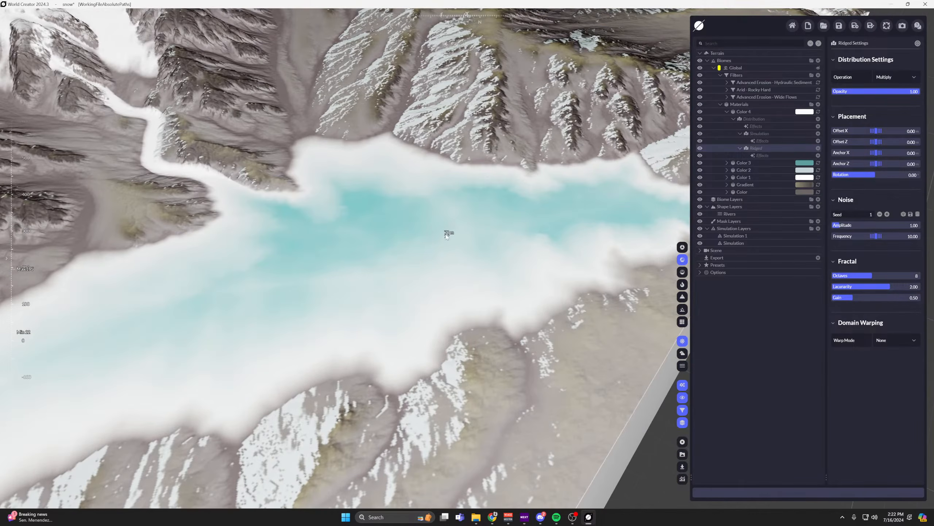
{"action": "middle_click_drag", "start_coordinate": [453, 211], "coordinate": [495, 232]}
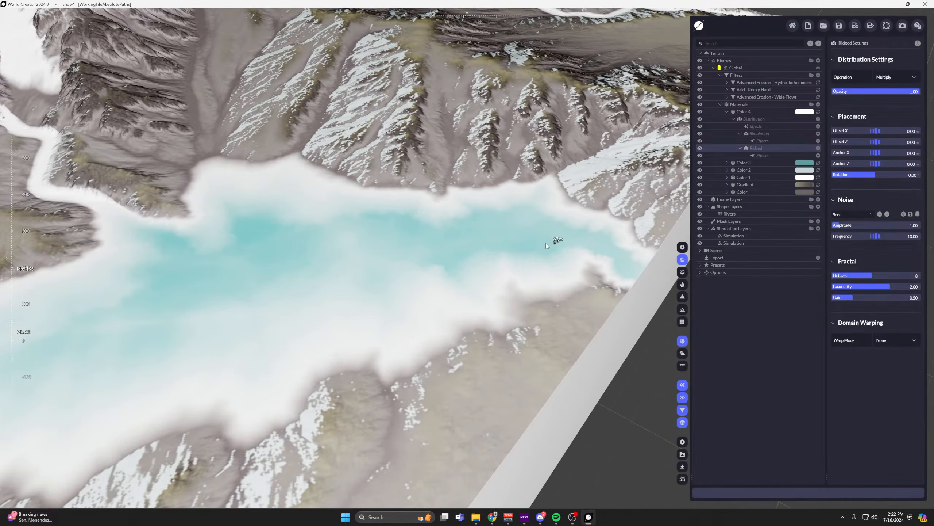
{"action": "scroll", "coordinate": [552, 221], "scroll_direction": "down", "scroll_amount": 2}
{"action": "scroll", "coordinate": [339, 187], "scroll_direction": "down", "scroll_amount": 2}
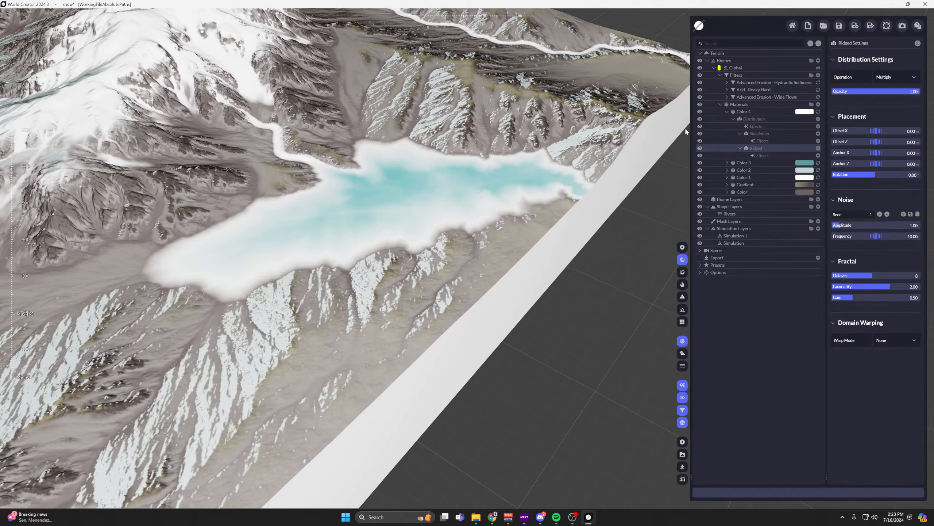
{"action": "scroll", "coordinate": [399, 207], "scroll_direction": "up", "scroll_amount": 2}
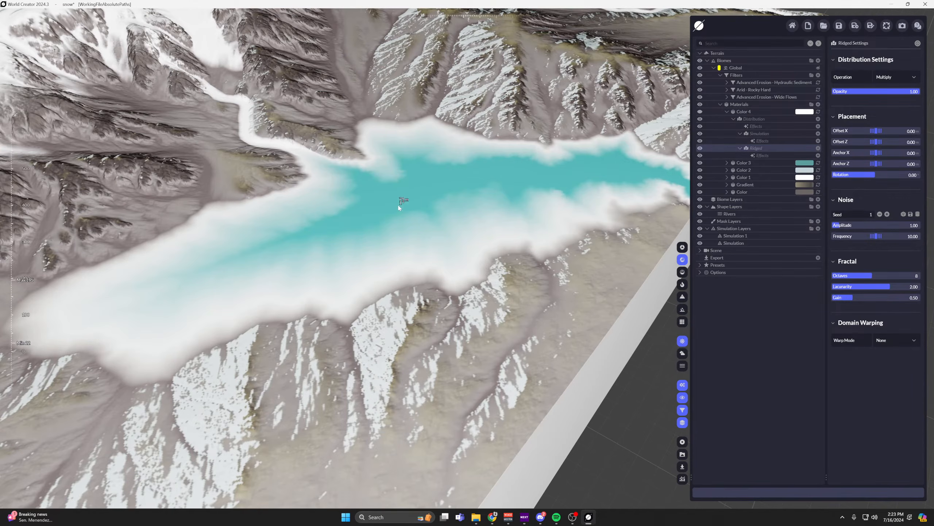
{"action": "left_click", "coordinate": [700, 112]}
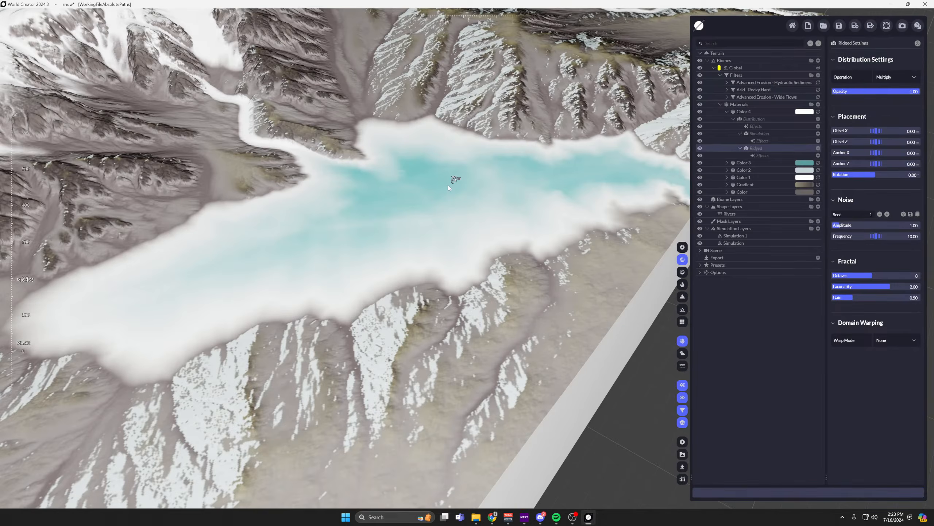
Switch the viewport to realistic sunlit rendering and examine the whole terrain with both lakes and the snowy peaks.
{"action": "scroll", "coordinate": [358, 199], "scroll_direction": "down", "scroll_amount": 3}
{"action": "middle_click_drag", "start_coordinate": [395, 213], "coordinate": [625, 192]}
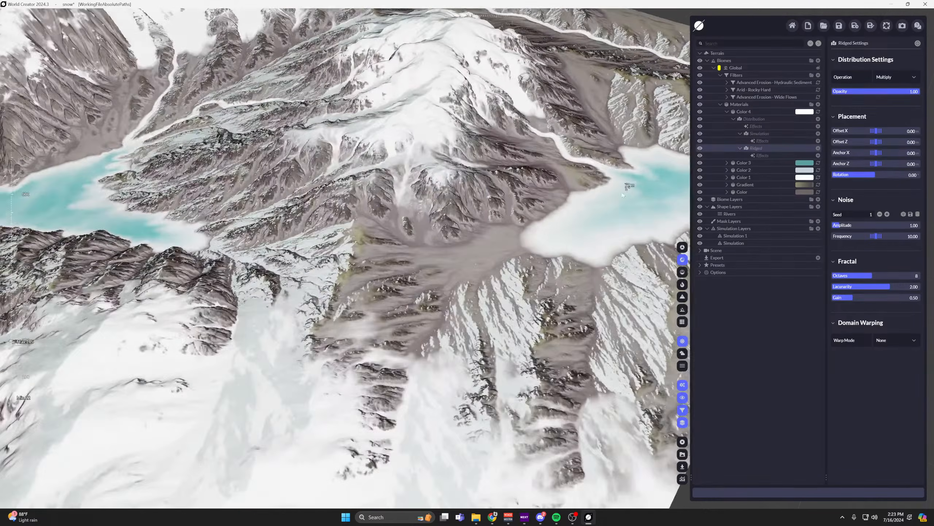
{"action": "scroll", "coordinate": [505, 199], "scroll_direction": "down", "scroll_amount": 2}
{"action": "middle_click_drag", "start_coordinate": [360, 169], "coordinate": [406, 185]}
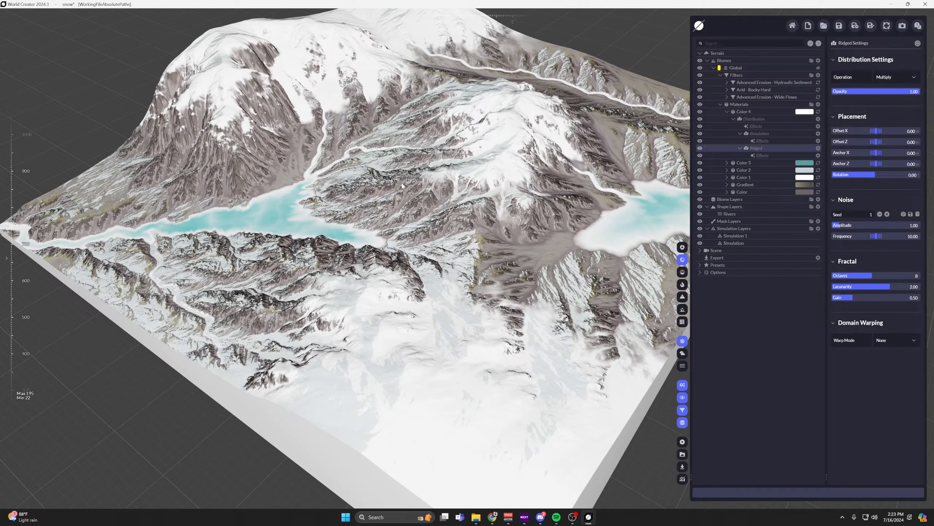
{"action": "scroll", "coordinate": [403, 186], "scroll_direction": "up", "scroll_amount": 3}
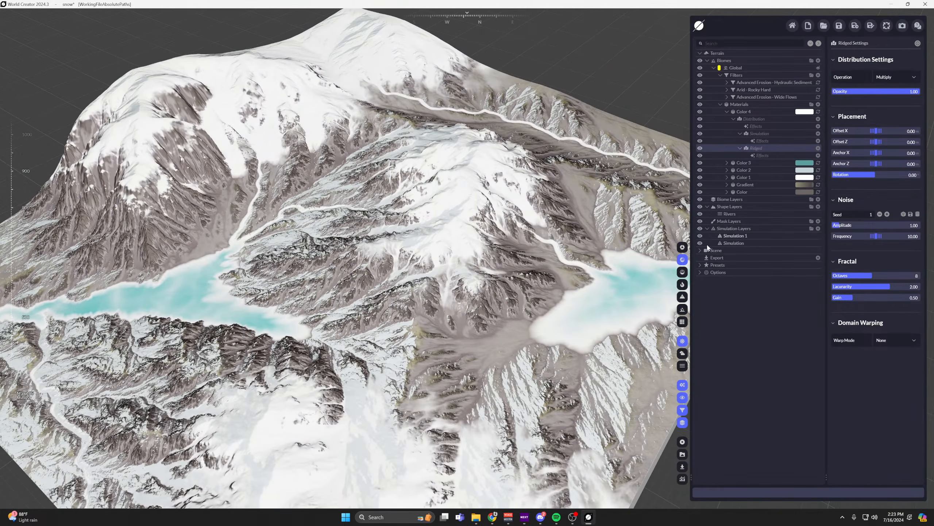
{"action": "left_click", "coordinate": [682, 247]}
{"action": "scroll", "coordinate": [445, 181], "scroll_direction": "down", "scroll_amount": 3}
{"action": "scroll", "coordinate": [441, 173], "scroll_direction": "up", "scroll_amount": 2}
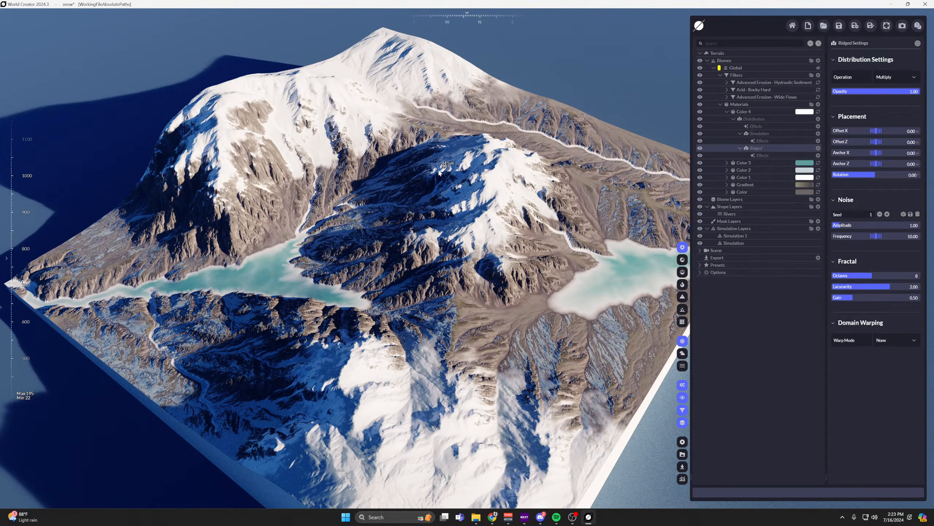
{"action": "scroll", "coordinate": [333, 158], "scroll_direction": "up", "scroll_amount": 1}
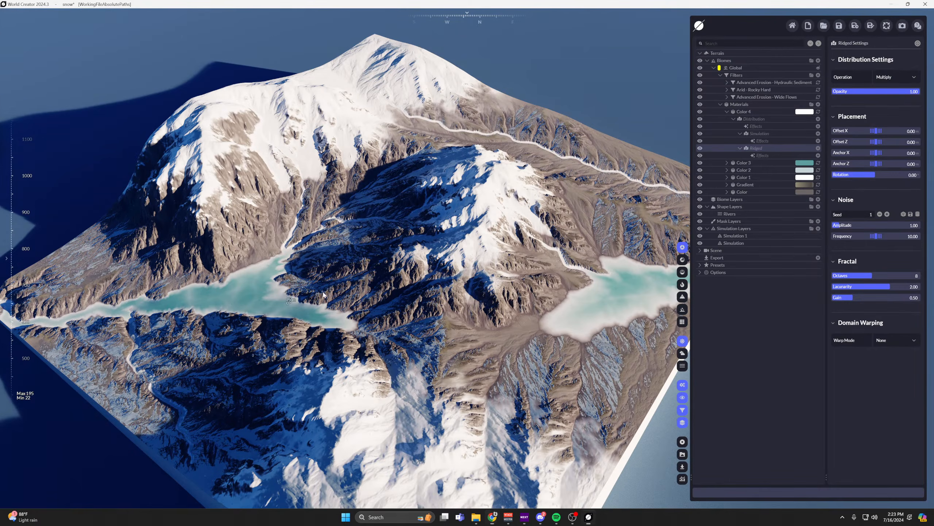
Inspect the lake at the foot of the tall mountain and revisit Color 4's material and Ridged distribution settings.
{"action": "middle_click_drag", "start_coordinate": [230, 298], "coordinate": [496, 281]}
{"action": "scroll", "coordinate": [617, 250], "scroll_direction": "up", "scroll_amount": 5}
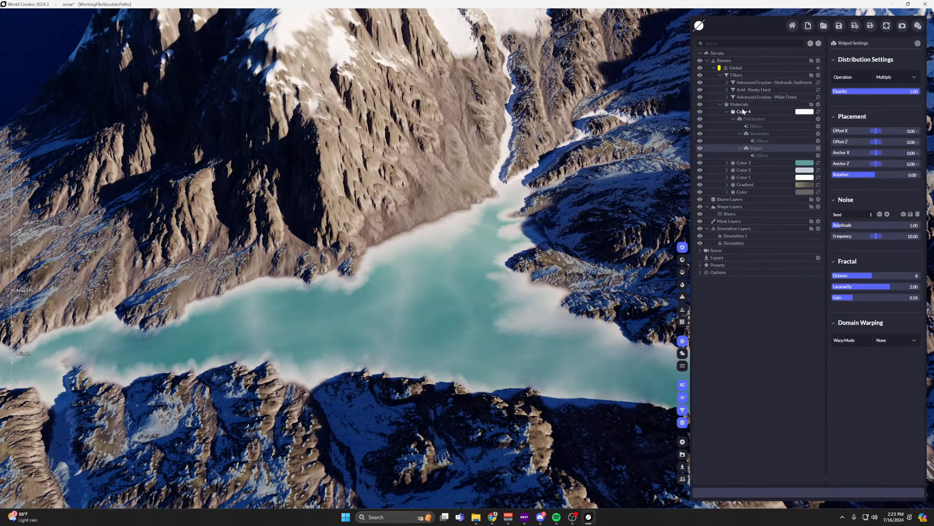
{"action": "left_click", "coordinate": [751, 112]}
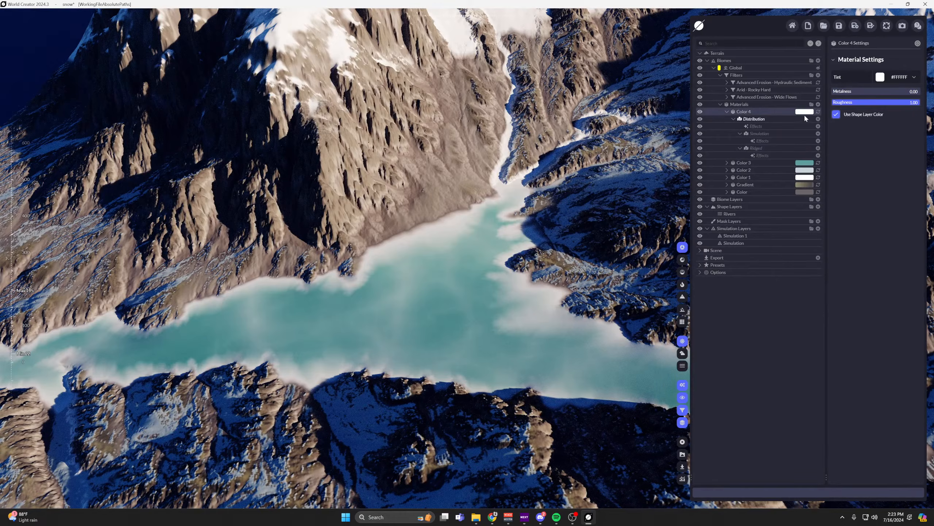
{"action": "left_click", "coordinate": [756, 148]}
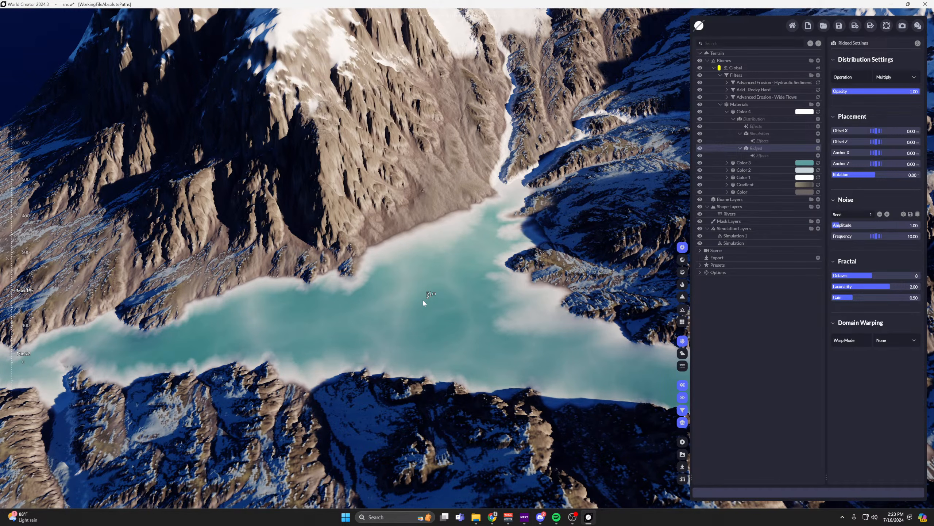
Collapse the Color 4 material and examine the white river running along the terrain's far edge.
{"action": "scroll", "coordinate": [463, 174], "scroll_direction": "down", "scroll_amount": 6}
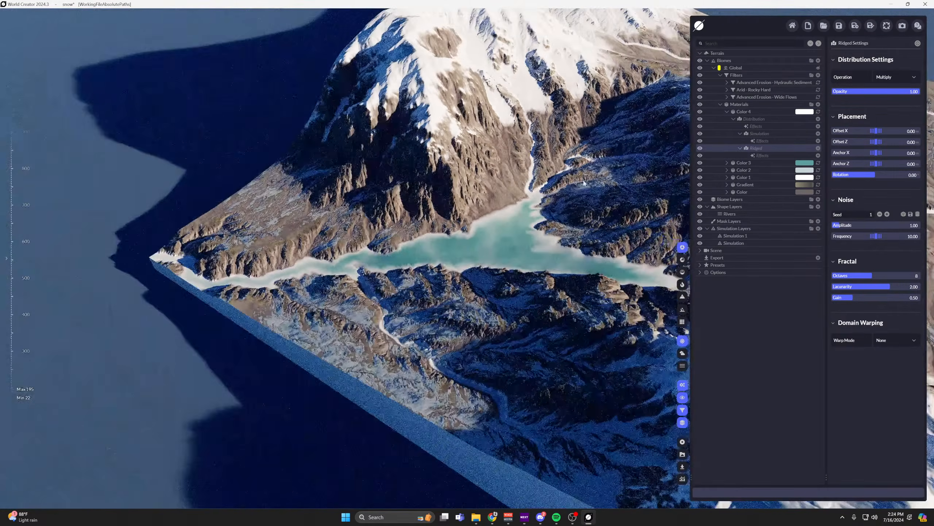
{"action": "middle_click_drag", "start_coordinate": [603, 151], "coordinate": [177, 335]}
{"action": "scroll", "coordinate": [368, 331], "scroll_direction": "up", "scroll_amount": 6}
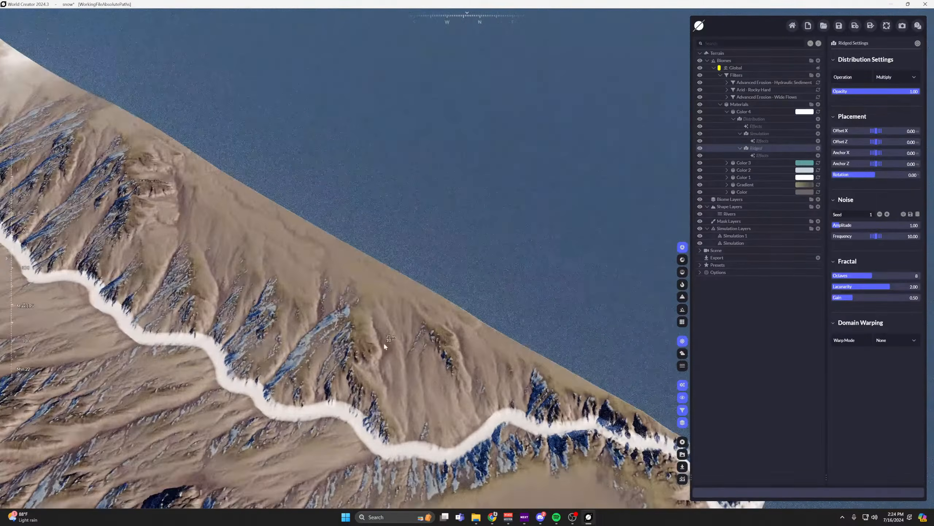
{"action": "mouse_move", "coordinate": [383, 342]}
{"action": "right_mouse_down"}
{"action": "mouse_move", "coordinate": [401, 358]}
{"action": "mouse_move", "coordinate": [386, 336]}
{"action": "right_mouse_up"}
{"action": "left_click", "coordinate": [728, 111]}
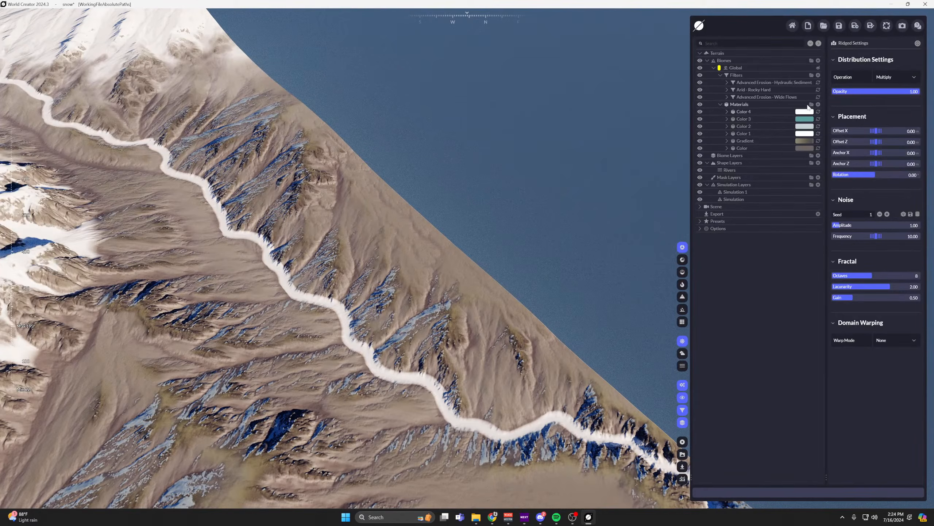
Add a Gradient material to the Global biome's Materials group.
{"action": "left_click", "coordinate": [812, 104]}
{"action": "middle_click_drag", "start_coordinate": [611, 140], "coordinate": [225, 323]}
{"action": "right_click_drag", "start_coordinate": [226, 324], "coordinate": [271, 301]}
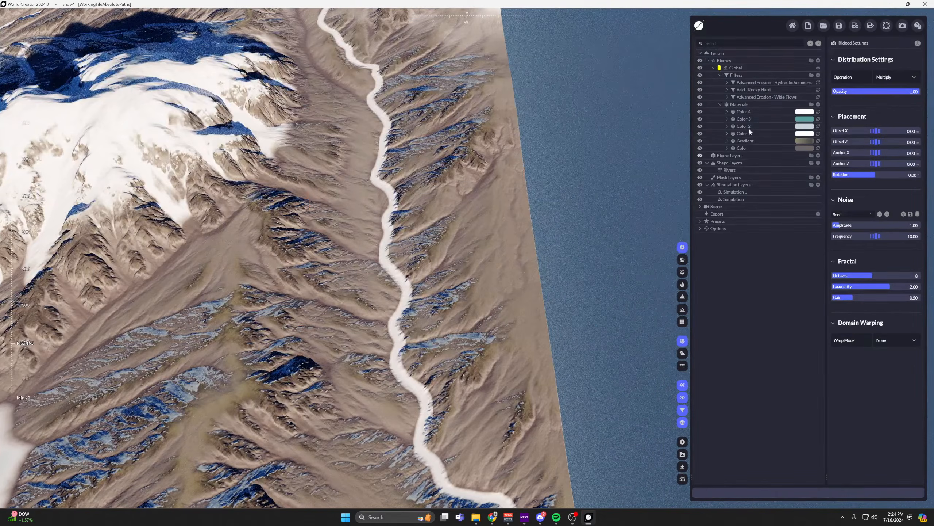
{"action": "left_click", "coordinate": [812, 104]}
{"action": "left_click", "coordinate": [805, 117]}
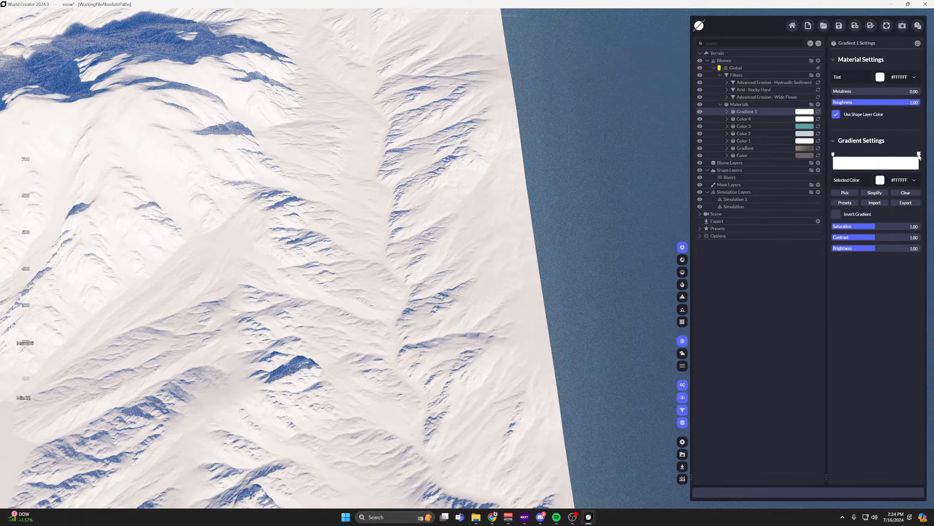
Set the start stop of Gradient 1's color ramp to olive green #6E7848.
{"action": "left_click", "coordinate": [919, 155]}
{"action": "left_click", "coordinate": [882, 180]}
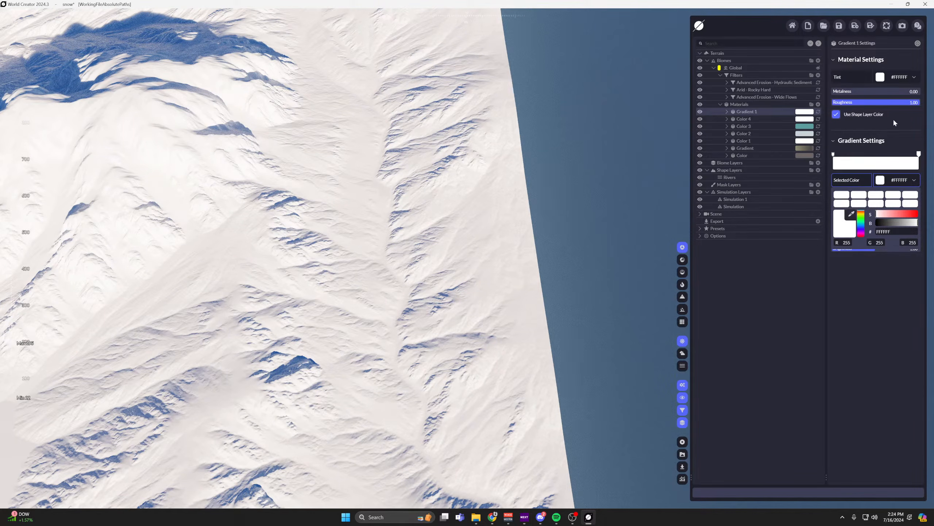
{"action": "left_click", "coordinate": [891, 182]}
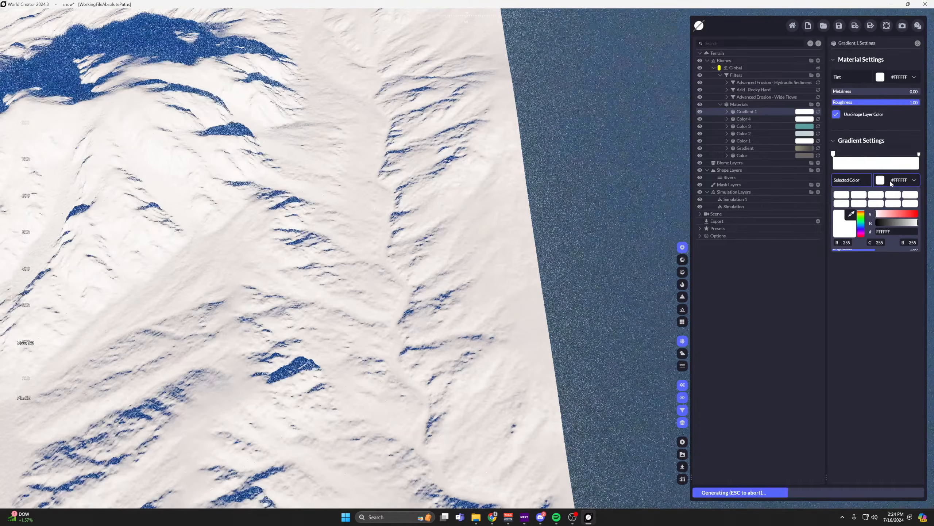
{"action": "left_click", "coordinate": [862, 217]}
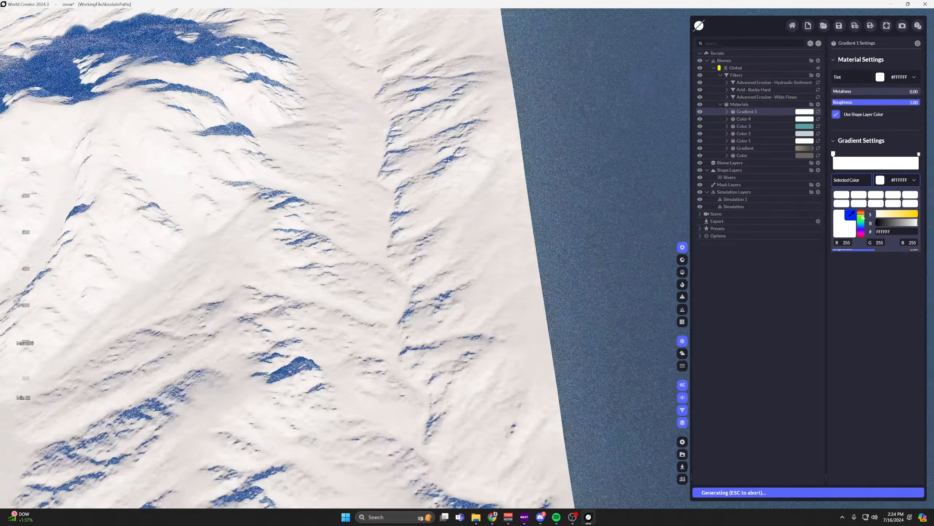
{"action": "left_click_drag", "start_coordinate": [863, 219], "coordinate": [893, 216]}
{"action": "left_click", "coordinate": [896, 223]}
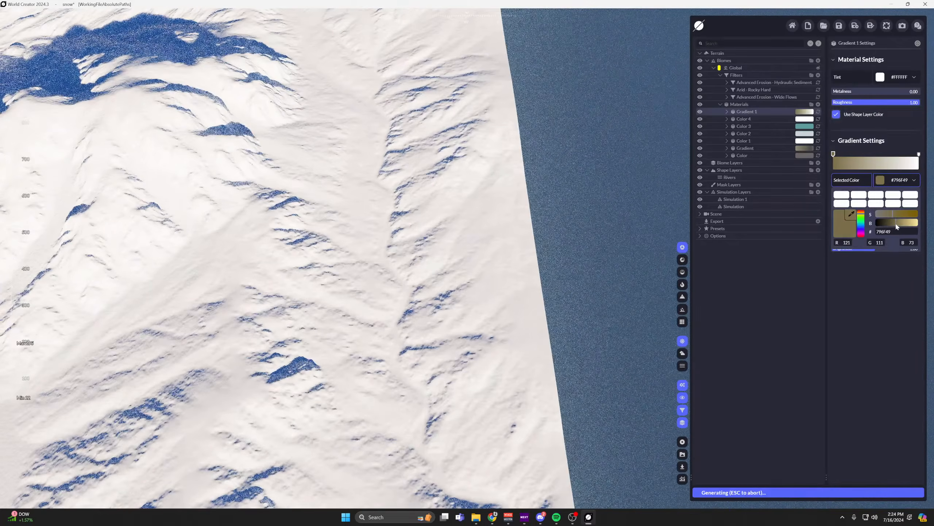
{"action": "left_click", "coordinate": [862, 216]}
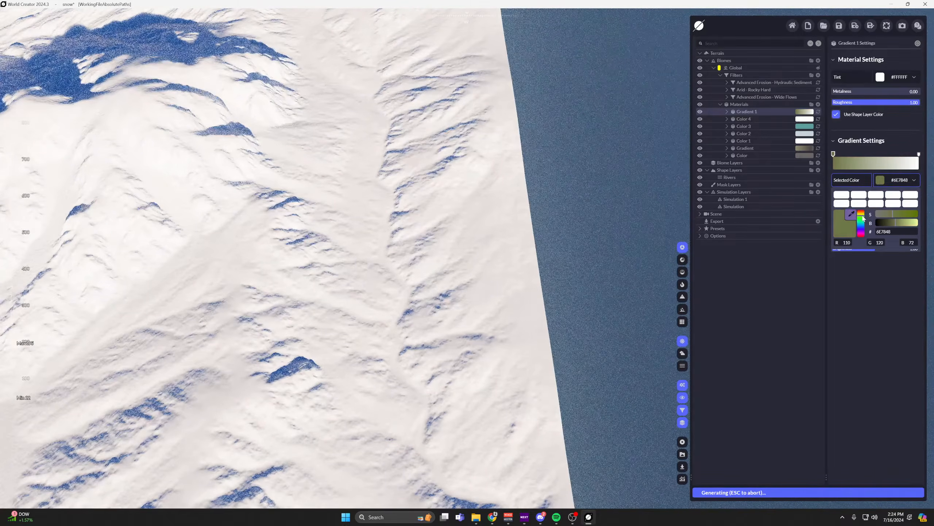
Set the end stop of Gradient 1's color ramp to light cyan #7AF1FF and check it on the terrain.
{"action": "left_click", "coordinate": [919, 155]}
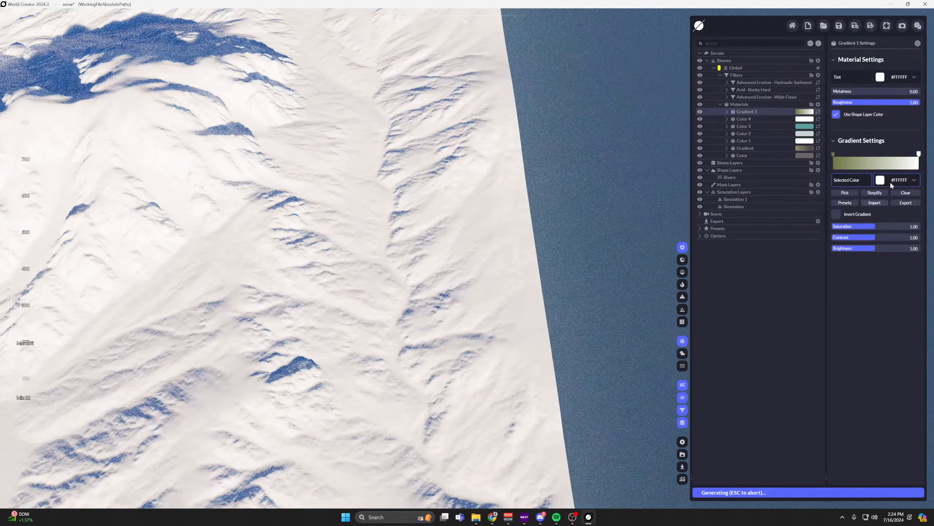
{"action": "left_click", "coordinate": [891, 183]}
{"action": "left_click_drag", "start_coordinate": [861, 218], "coordinate": [894, 216]}
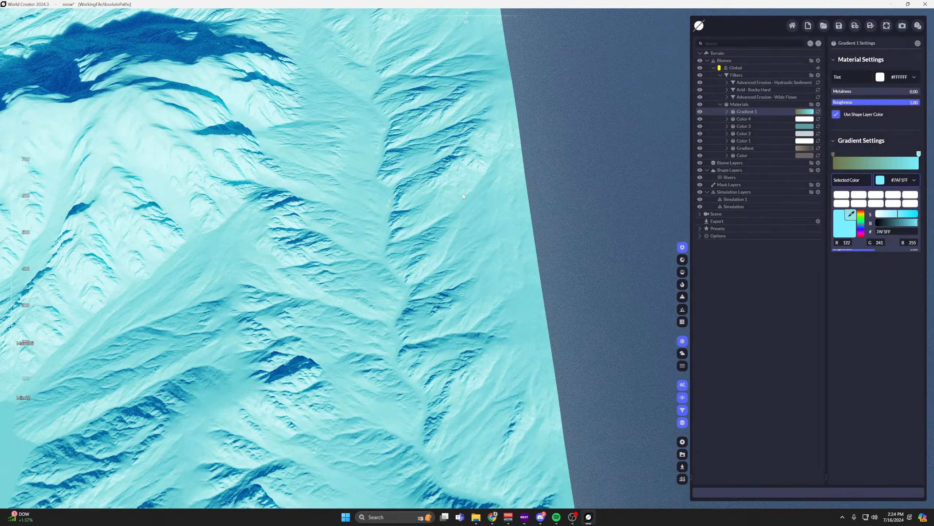
{"action": "right_click_drag", "start_coordinate": [463, 196], "coordinate": [331, 199]}
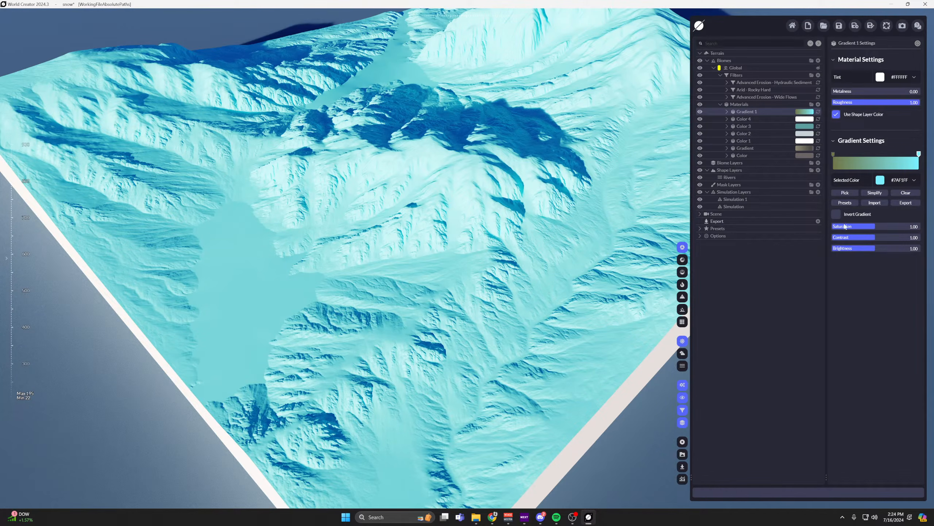
Try a Rivers layer in Gradient 1's Gradient Distribution with Valley Strength 0 and River Range minimum 0.80, and remove it.
{"action": "left_click", "coordinate": [728, 113]}
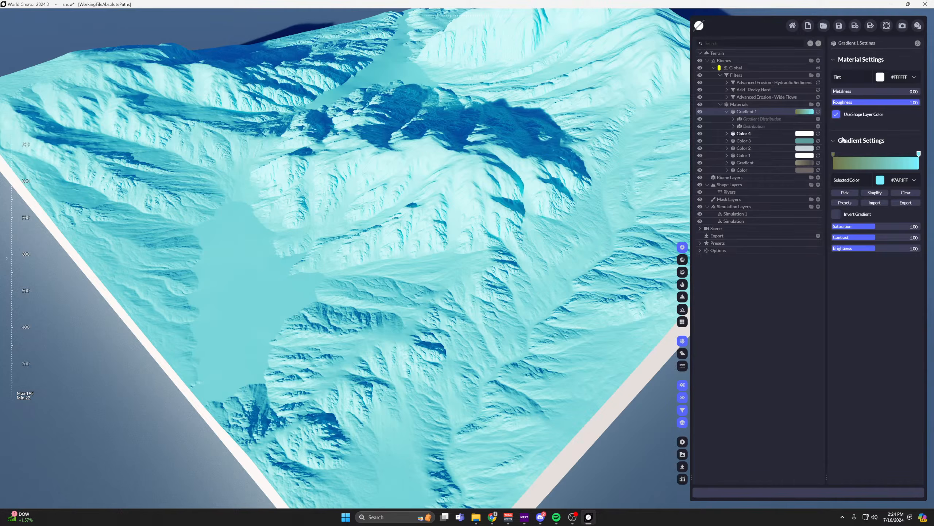
{"action": "left_click", "coordinate": [817, 119]}
{"action": "mouse_move", "coordinate": [773, 140]}
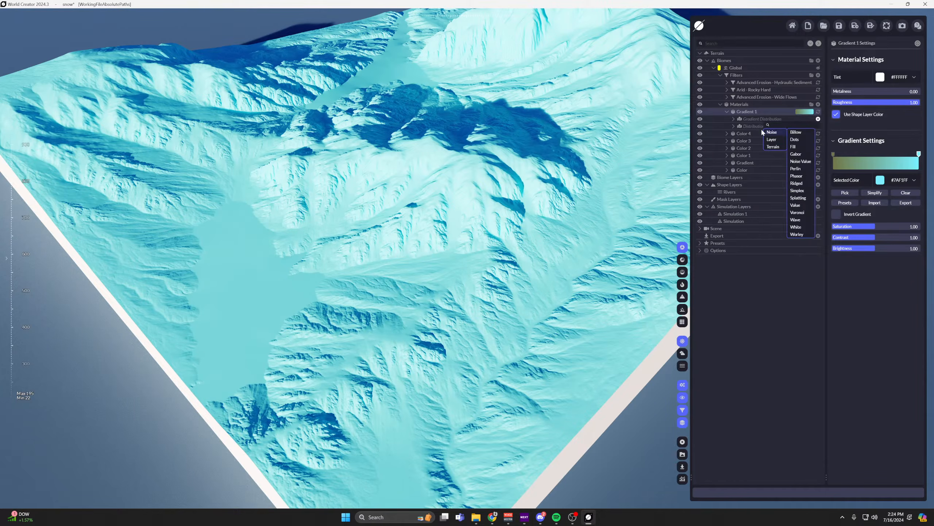
{"action": "left_click", "coordinate": [795, 176]}
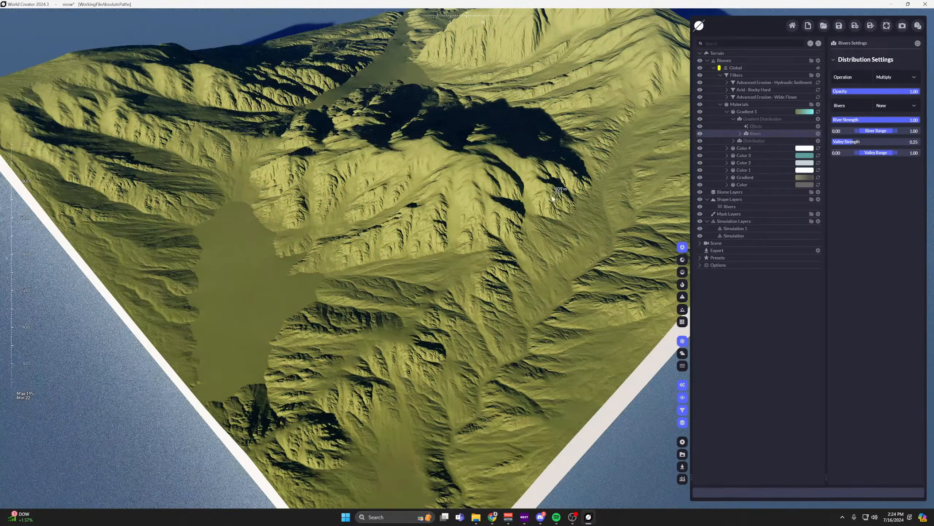
{"action": "middle_click_drag", "start_coordinate": [557, 210], "coordinate": [487, 174]}
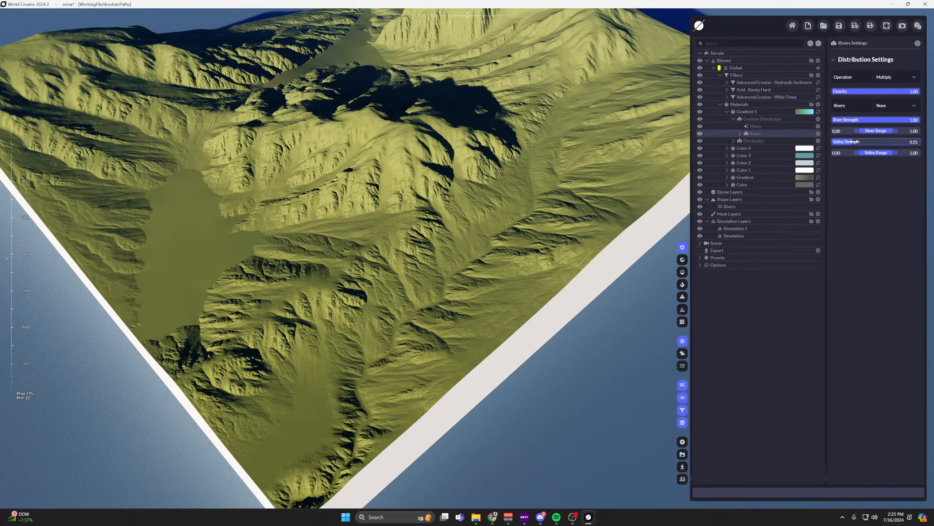
{"action": "left_click_drag", "start_coordinate": [876, 135], "coordinate": [841, 138]}
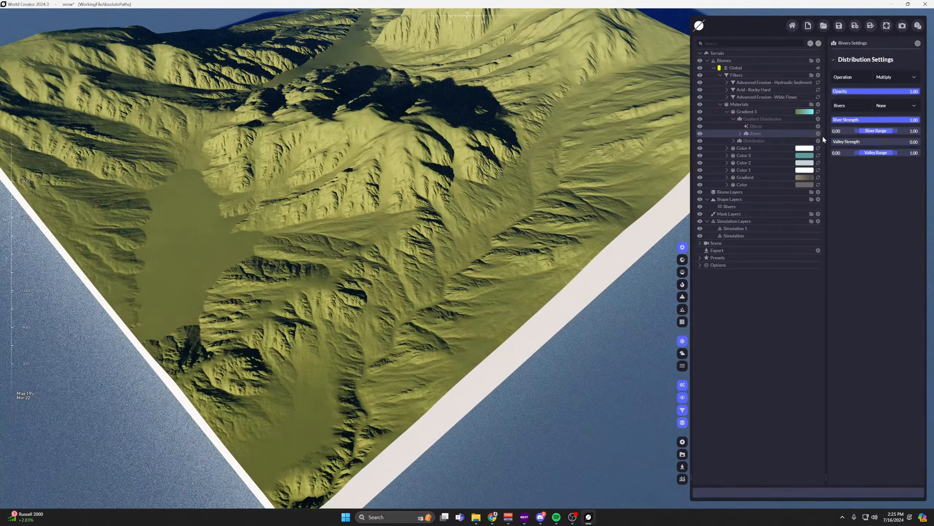
{"action": "left_click", "coordinate": [837, 131]}
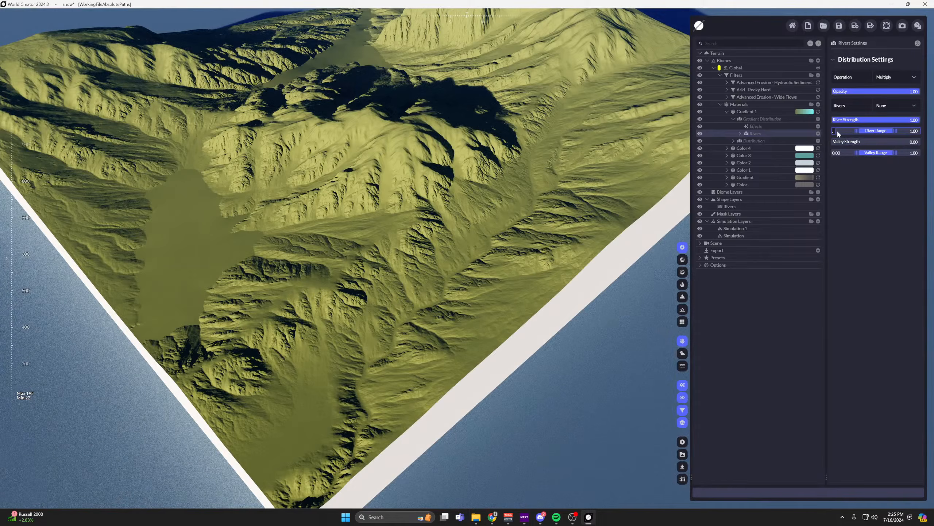
{"action": "type", "text": "0.8"}
{"action": "key", "text": "Return"}
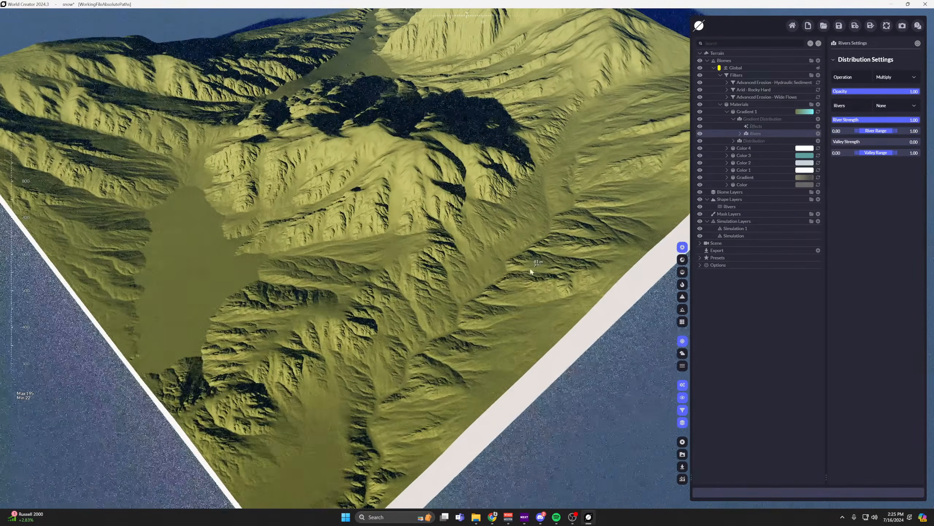
{"action": "left_click_drag", "start_coordinate": [755, 134], "coordinate": [598, 135]}
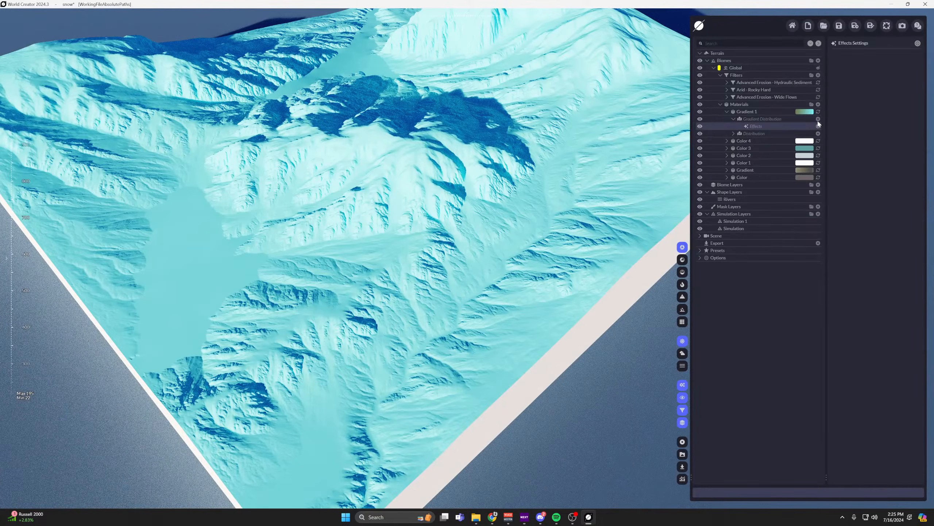
Add Perlin noise to Gradient 1's Gradient Distribution and raise its frequency to 146.46.
{"action": "left_click", "coordinate": [818, 120]}
{"action": "mouse_move", "coordinate": [784, 142]}
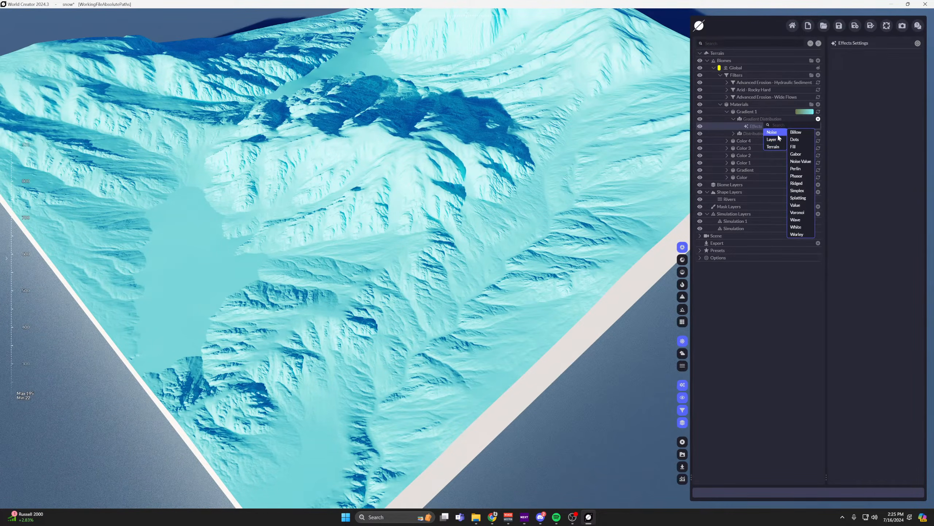
{"action": "left_click", "coordinate": [795, 168]}
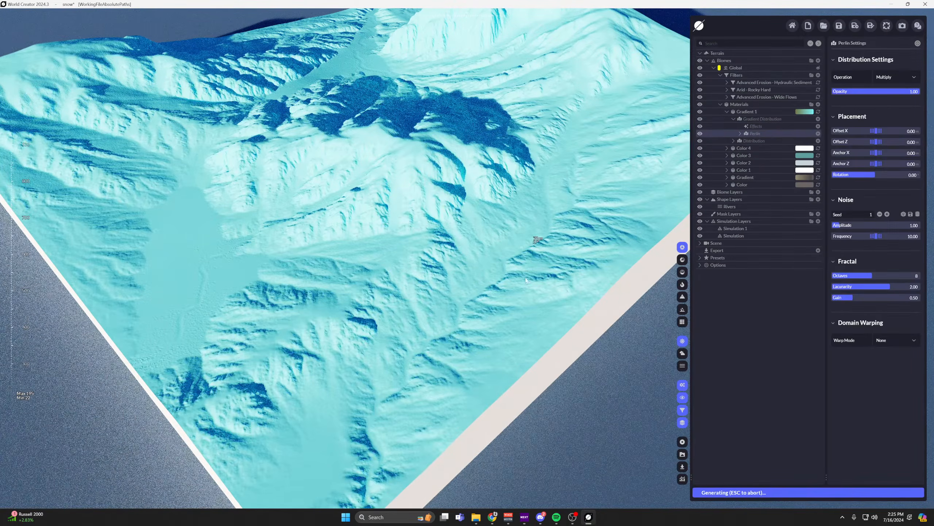
{"action": "scroll", "coordinate": [529, 282], "scroll_direction": "up", "scroll_amount": 3}
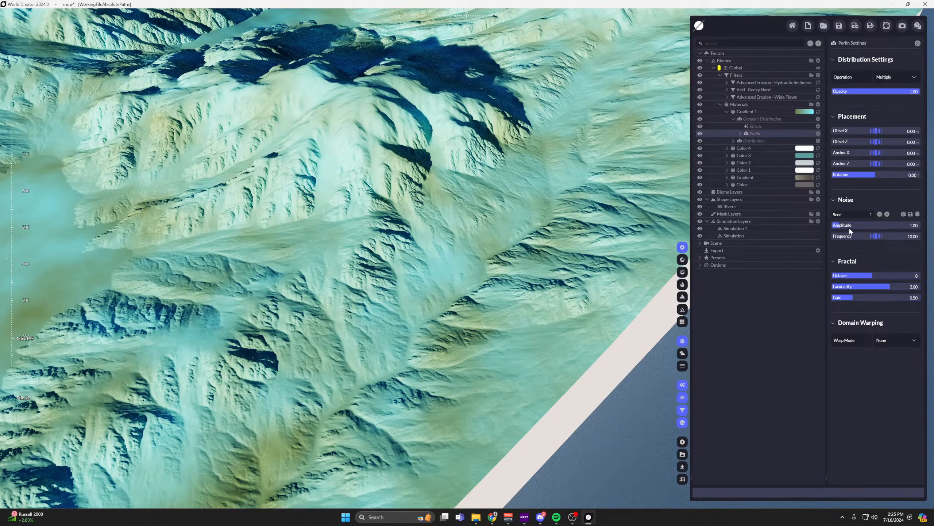
{"action": "left_click_drag", "start_coordinate": [876, 235], "coordinate": [905, 236]}
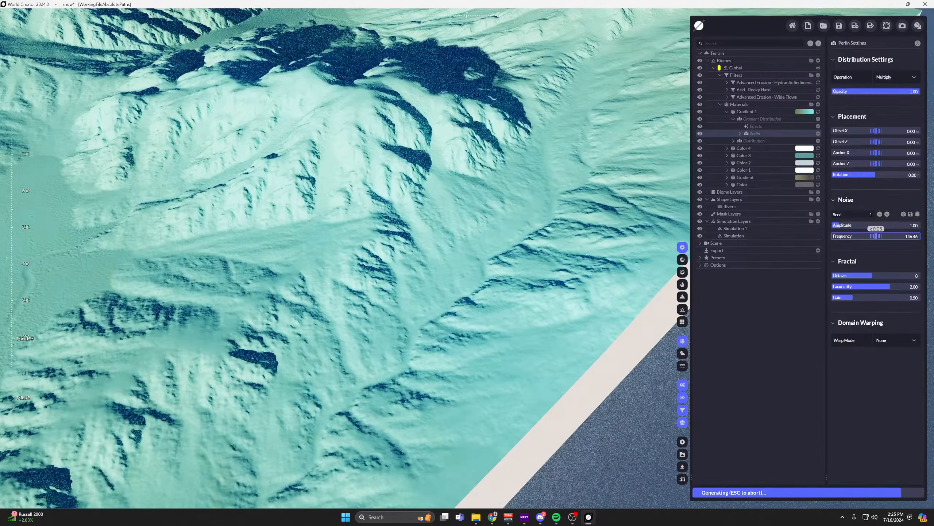
{"action": "scroll", "coordinate": [437, 206], "scroll_direction": "down", "scroll_amount": 5}
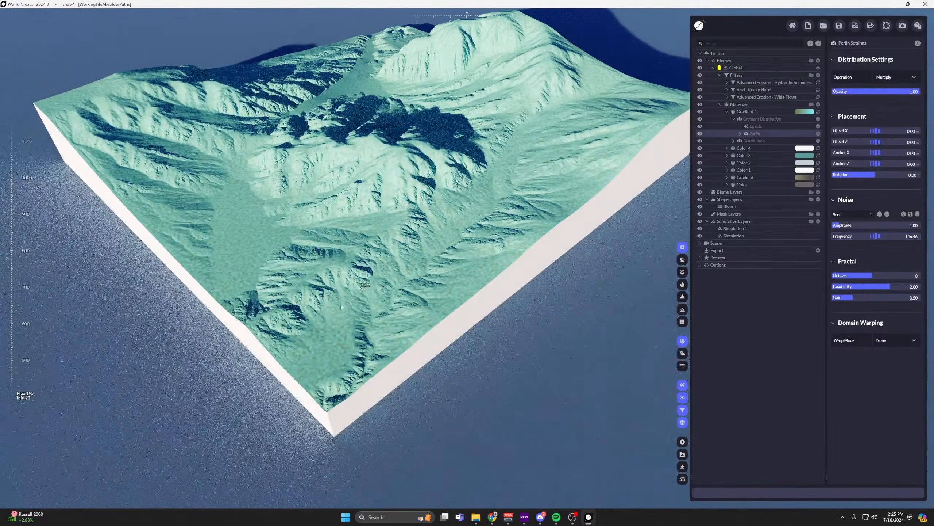
{"action": "scroll", "coordinate": [354, 361], "scroll_direction": "up", "scroll_amount": 5}
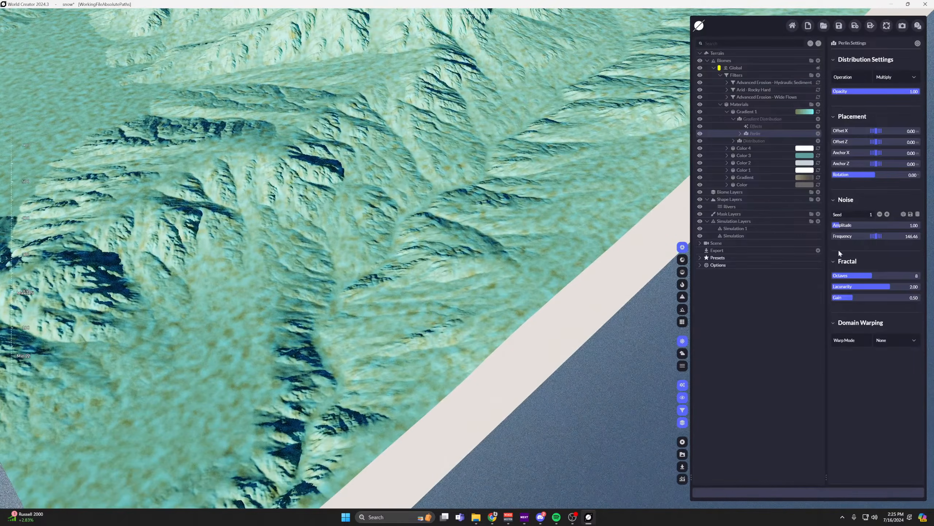
Try a Perlin noise amplitude of 5.56 and set it back to 1.
{"action": "left_click_drag", "start_coordinate": [839, 225], "coordinate": [880, 223]}
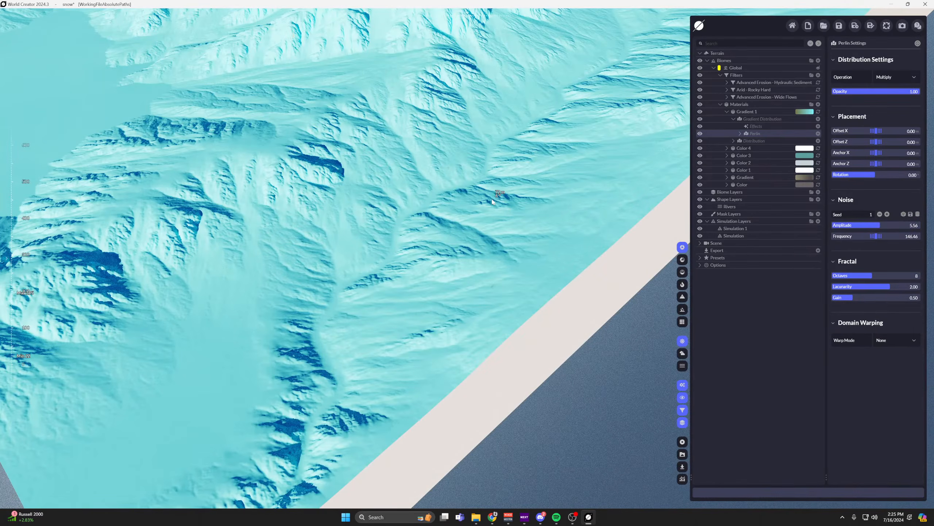
{"action": "scroll", "coordinate": [492, 202], "scroll_direction": "down", "scroll_amount": 3}
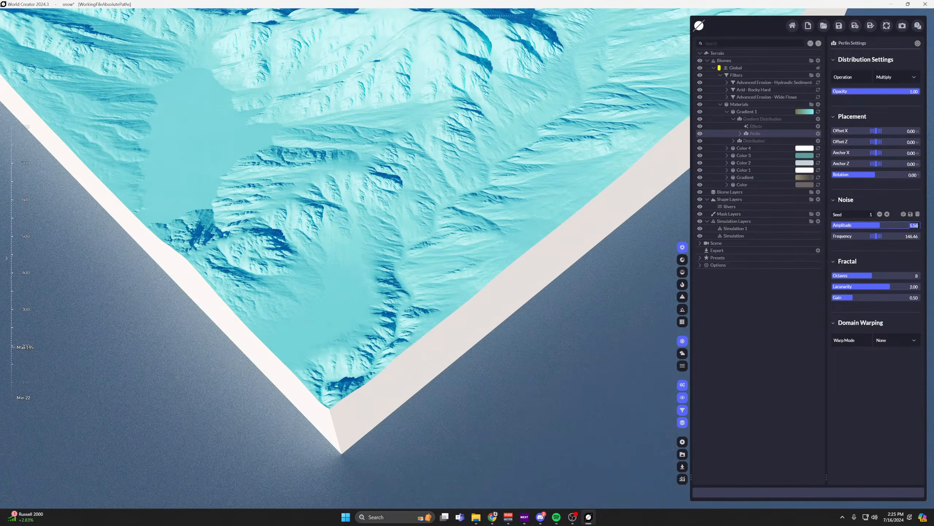
{"action": "type", "text": "1"}
{"action": "key", "text": "Return"}
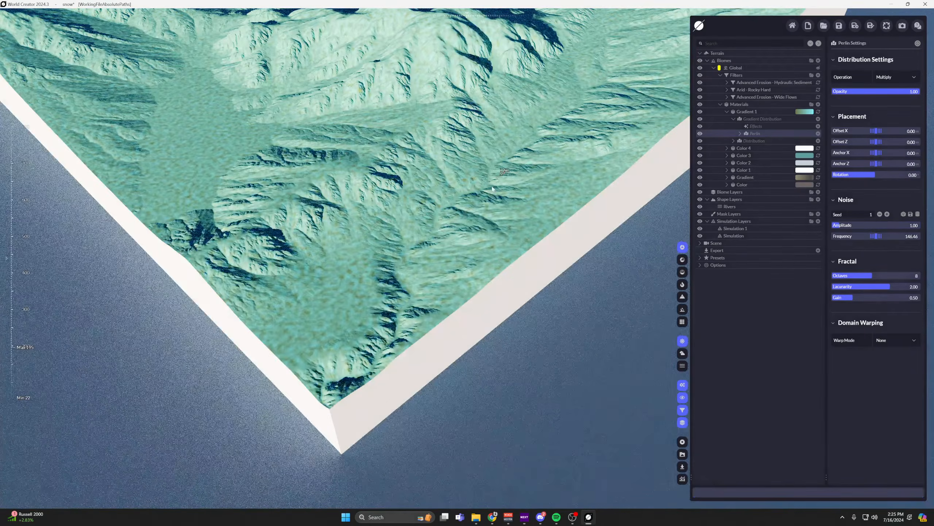
{"action": "scroll", "coordinate": [483, 225], "scroll_direction": "up", "scroll_amount": 3}
Add a Rivers layer to Gradient 1's Distribution and inspect the river along the terrain's edge.
{"action": "left_click", "coordinate": [752, 142]}
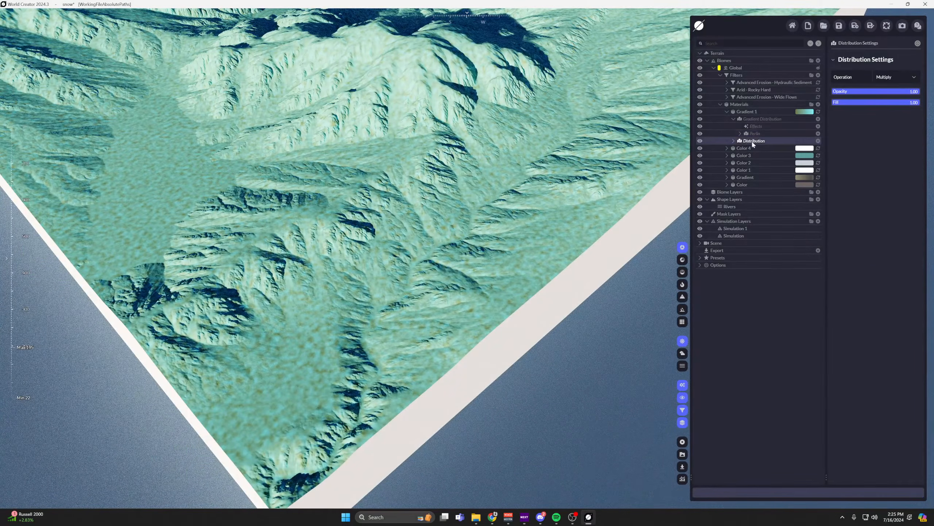
{"action": "left_click", "coordinate": [818, 141]}
{"action": "mouse_move", "coordinate": [783, 158]}
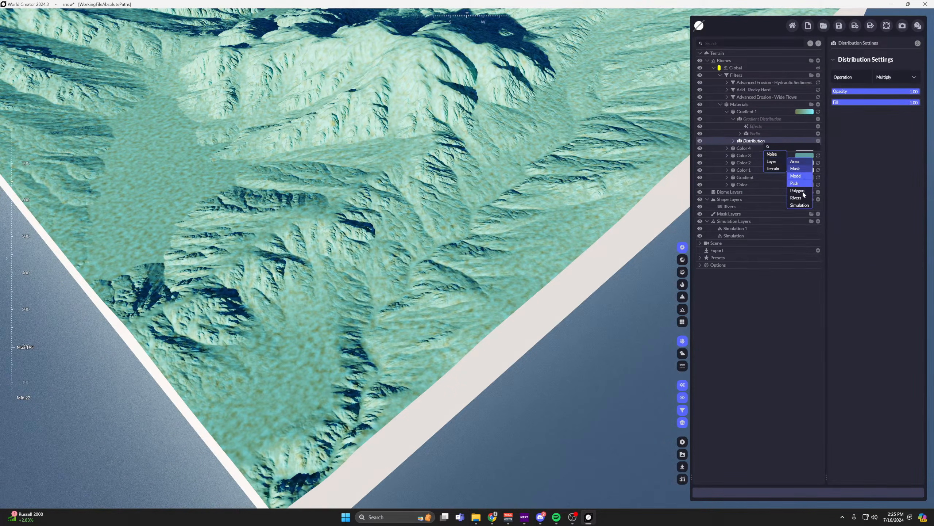
{"action": "left_click", "coordinate": [796, 194]}
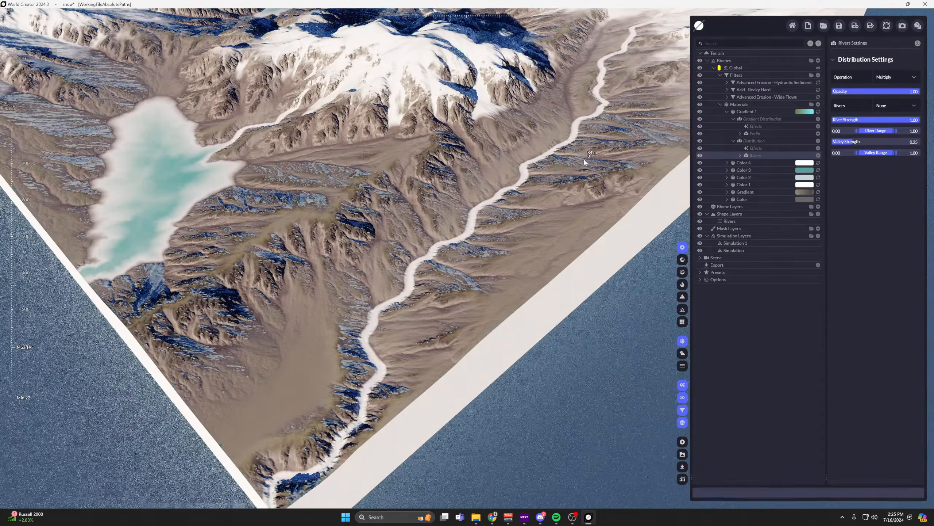
{"action": "middle_click_drag", "start_coordinate": [588, 237], "coordinate": [519, 268]}
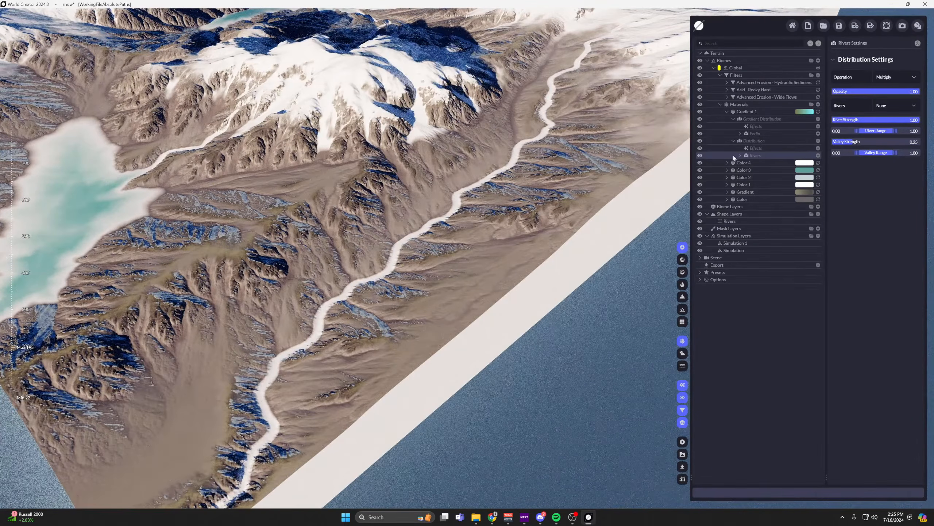
{"action": "middle_click_drag", "start_coordinate": [550, 128], "coordinate": [531, 152]}
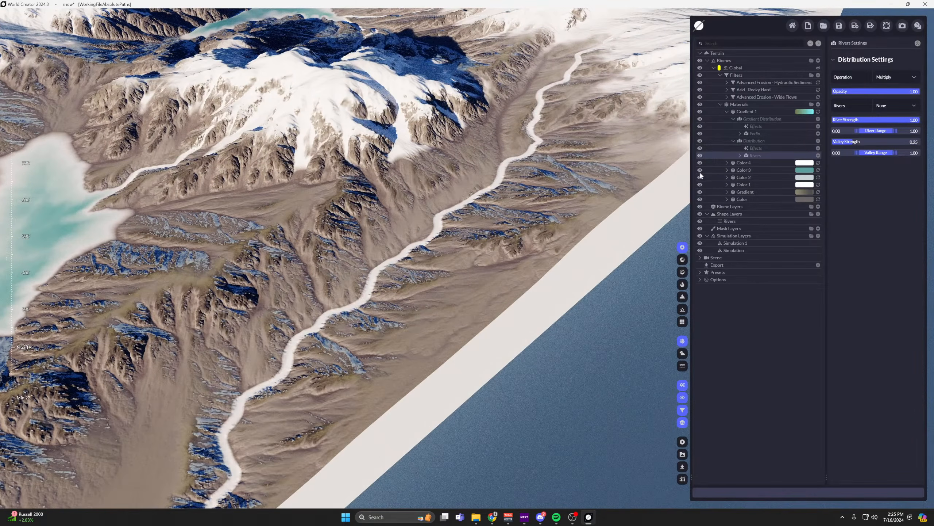
Hide the Color 1 material and check the river and lake area without it.
{"action": "left_click", "coordinate": [700, 185]}
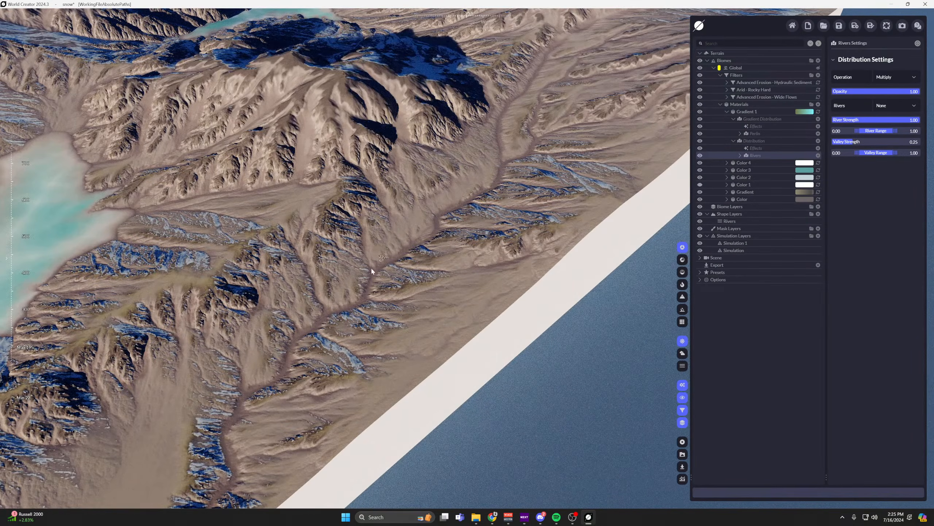
{"action": "scroll", "coordinate": [372, 274], "scroll_direction": "down", "scroll_amount": 4}
{"action": "middle_click_drag", "start_coordinate": [376, 284], "coordinate": [476, 233]}
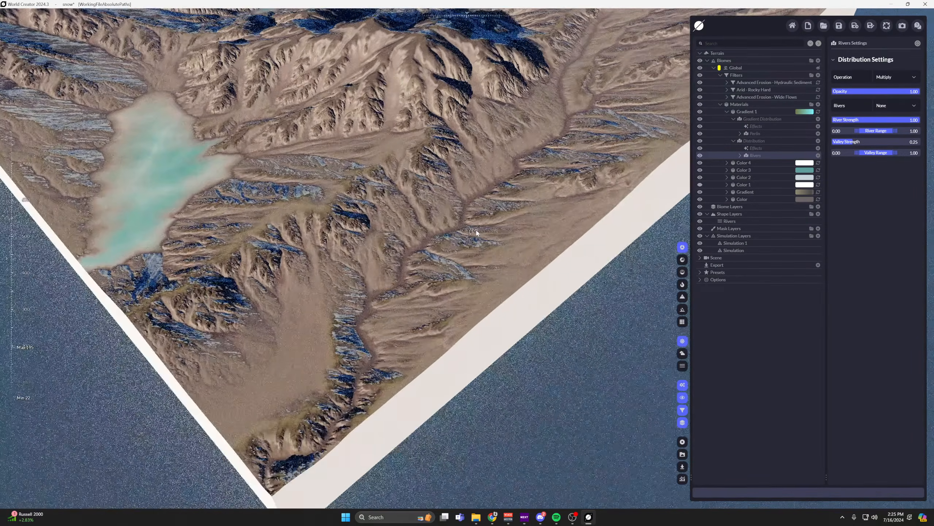
Examine the uncoloured river channel along the terrain's edge and the surrounding slopes up close and from a distance.
{"action": "scroll", "coordinate": [515, 231], "scroll_direction": "up", "scroll_amount": 4}
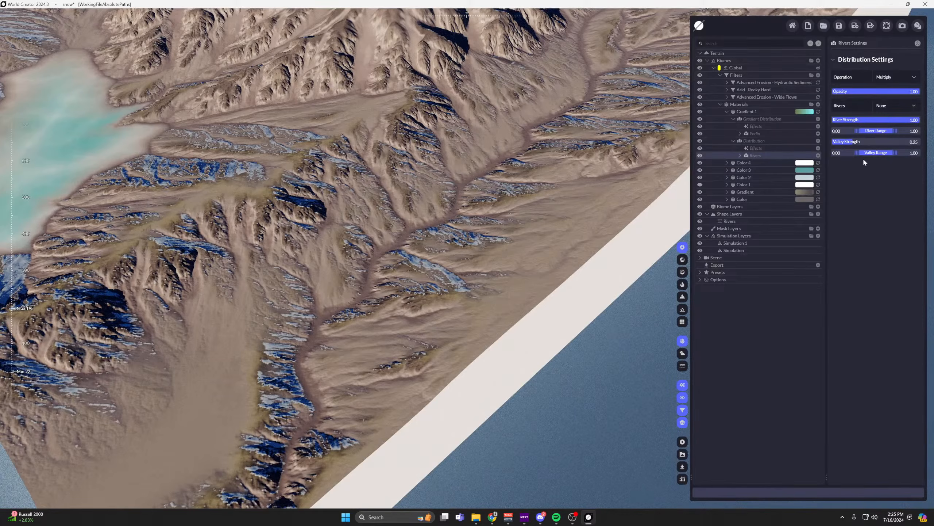
{"action": "scroll", "coordinate": [461, 223], "scroll_direction": "up", "scroll_amount": 4}
{"action": "scroll", "coordinate": [462, 222], "scroll_direction": "down", "scroll_amount": 4}
{"action": "middle_click_drag", "start_coordinate": [461, 223], "coordinate": [595, 96]}
{"action": "scroll", "coordinate": [594, 131], "scroll_direction": "down", "scroll_amount": 2}
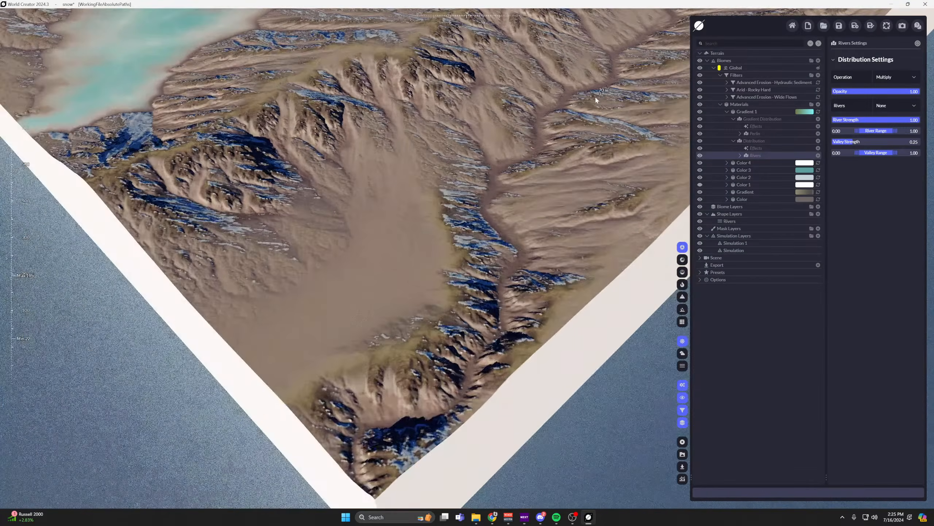
{"action": "scroll", "coordinate": [526, 177], "scroll_direction": "up", "scroll_amount": 5}
{"action": "middle_click_drag", "start_coordinate": [588, 129], "coordinate": [401, 324]}
{"action": "middle_click_drag", "start_coordinate": [518, 166], "coordinate": [456, 250]}
{"action": "scroll", "coordinate": [569, 166], "scroll_direction": "up", "scroll_amount": 3}
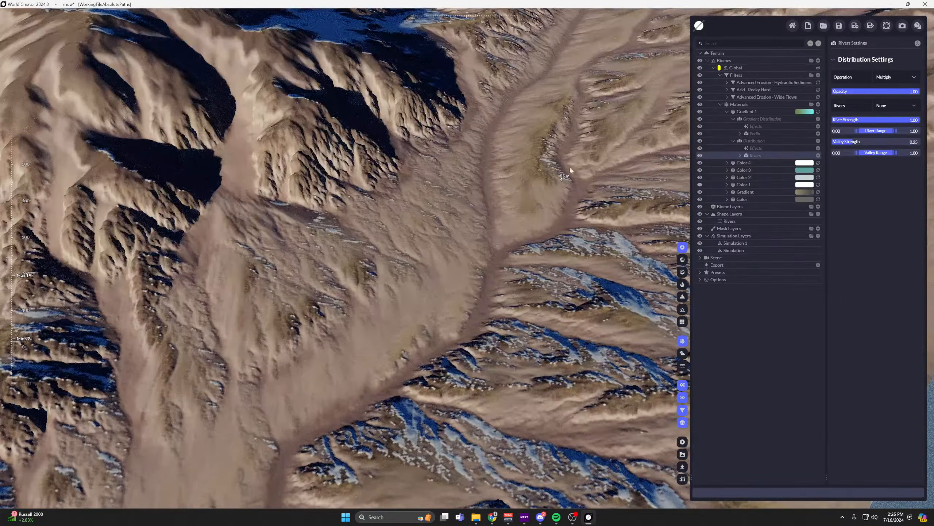
{"action": "middle_click_drag", "start_coordinate": [569, 165], "coordinate": [568, 213]}
{"action": "scroll", "coordinate": [443, 372], "scroll_direction": "down", "scroll_amount": 3}
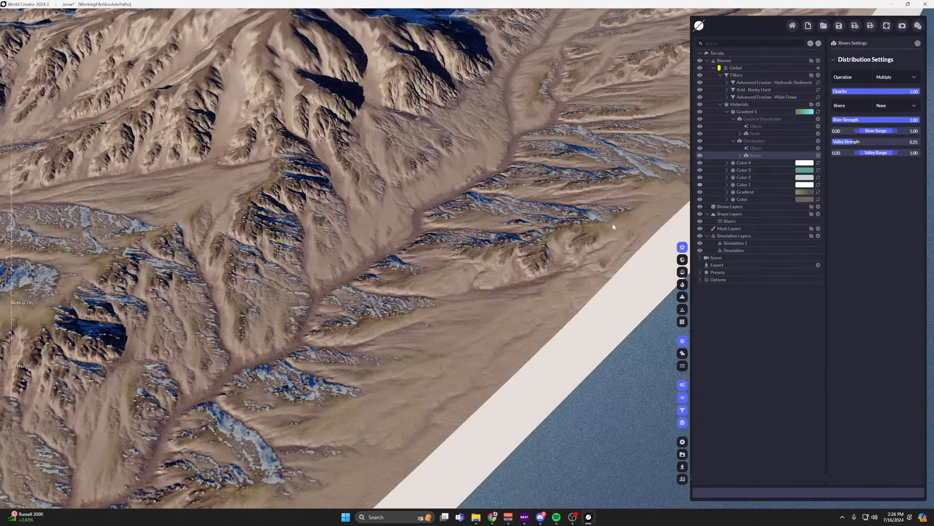
{"action": "scroll", "coordinate": [568, 206], "scroll_direction": "down", "scroll_amount": 3}
{"action": "scroll", "coordinate": [569, 206], "scroll_direction": "down", "scroll_amount": 3}
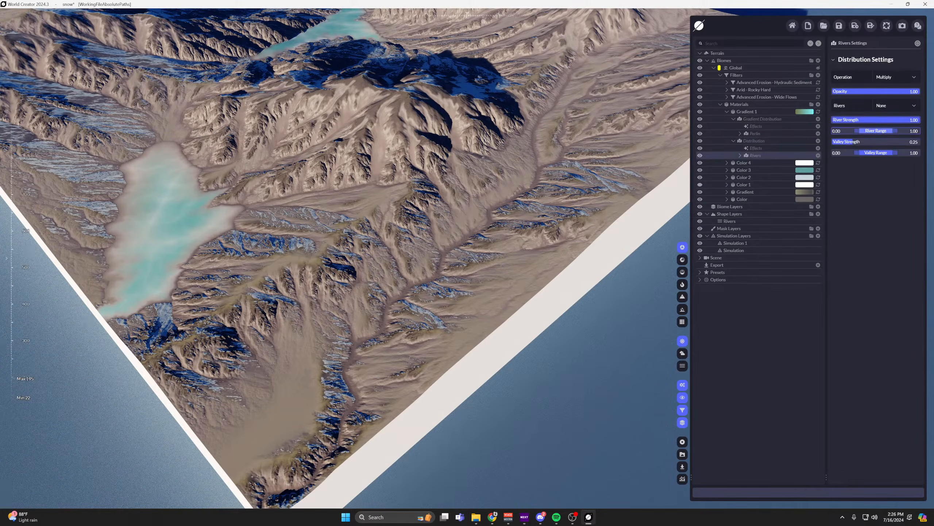
Assign the Rivers shape layer as the source of Gradient 1's Rivers distribution and check the coloured river.
{"action": "left_click", "coordinate": [915, 106]}
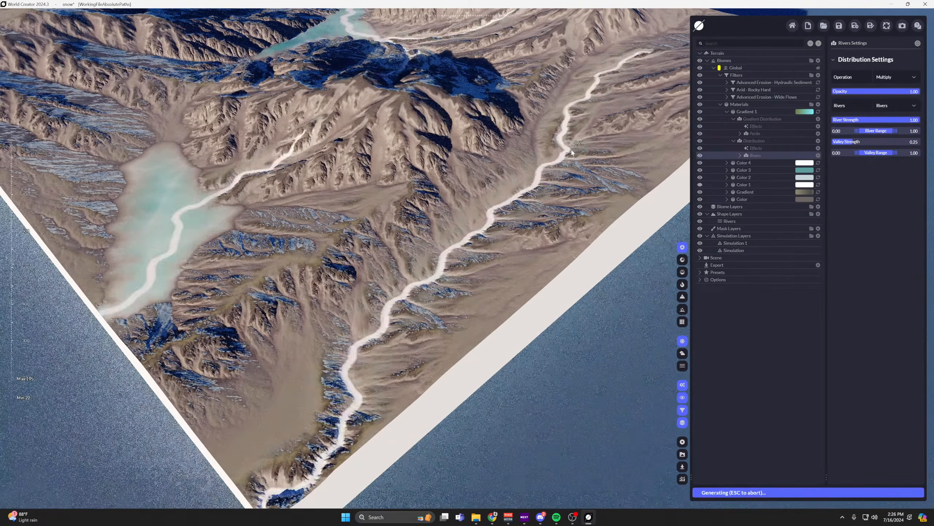
{"action": "middle_click_drag", "start_coordinate": [364, 353], "coordinate": [396, 209]}
{"action": "scroll", "coordinate": [396, 209], "scroll_direction": "up", "scroll_amount": 5}
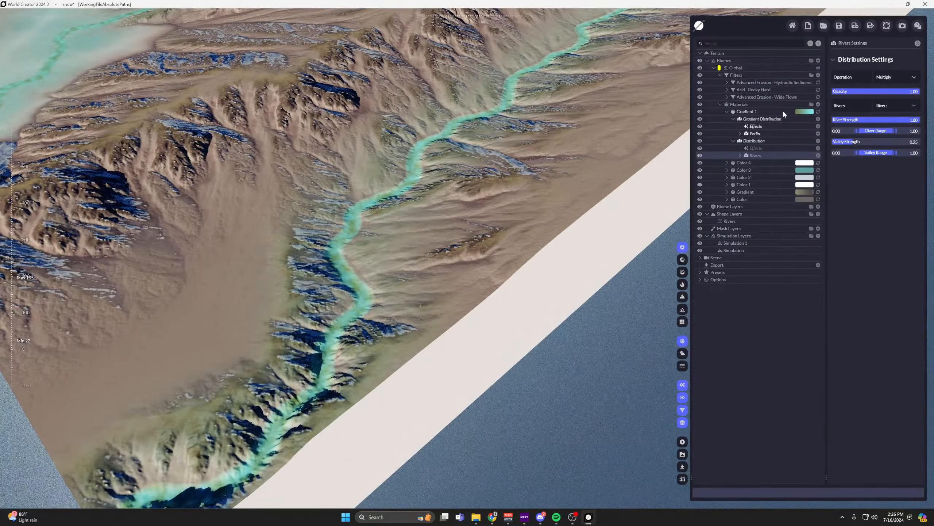
Lower Gradient 1's brightness to 0.62 and check the darker river colour.
{"action": "left_click", "coordinate": [759, 112]}
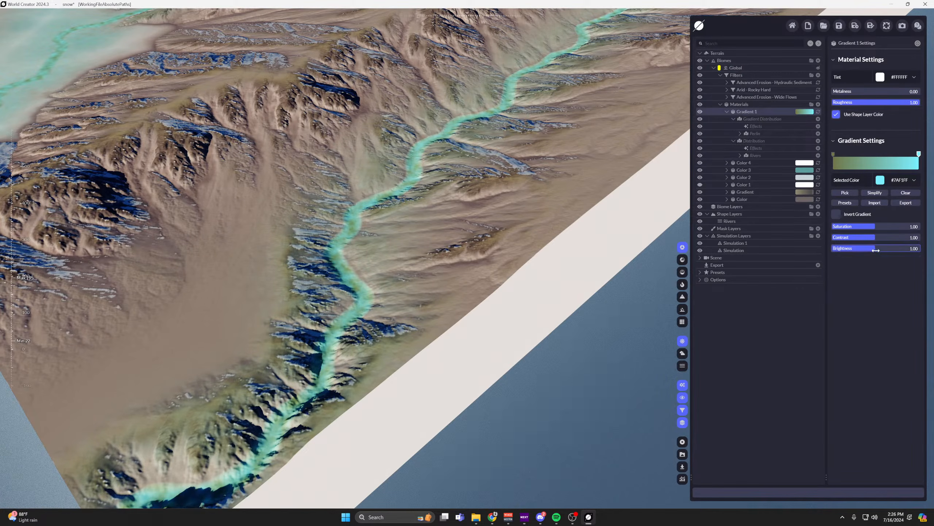
{"action": "left_click_drag", "start_coordinate": [876, 250], "coordinate": [858, 250]}
{"action": "left_click_drag", "start_coordinate": [509, 129], "coordinate": [526, 199]}
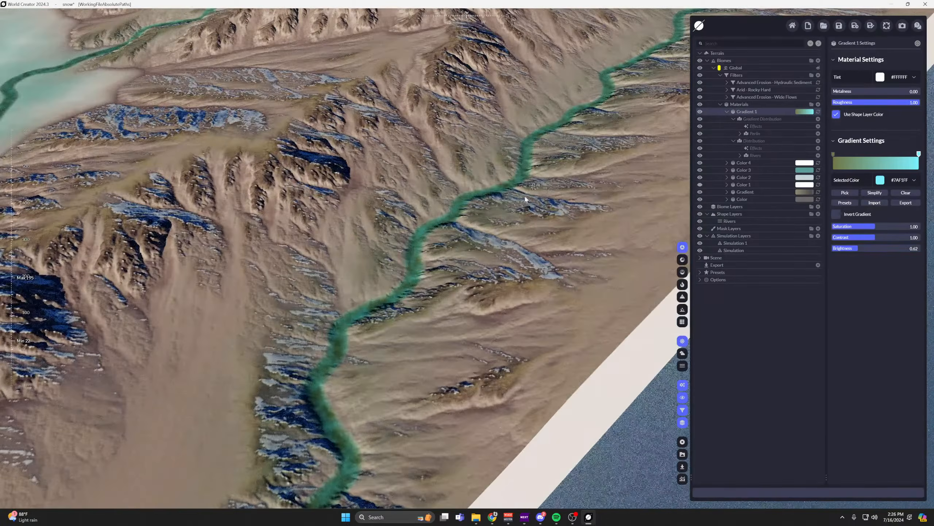
{"action": "scroll", "coordinate": [399, 266], "scroll_direction": "up", "scroll_amount": 5}
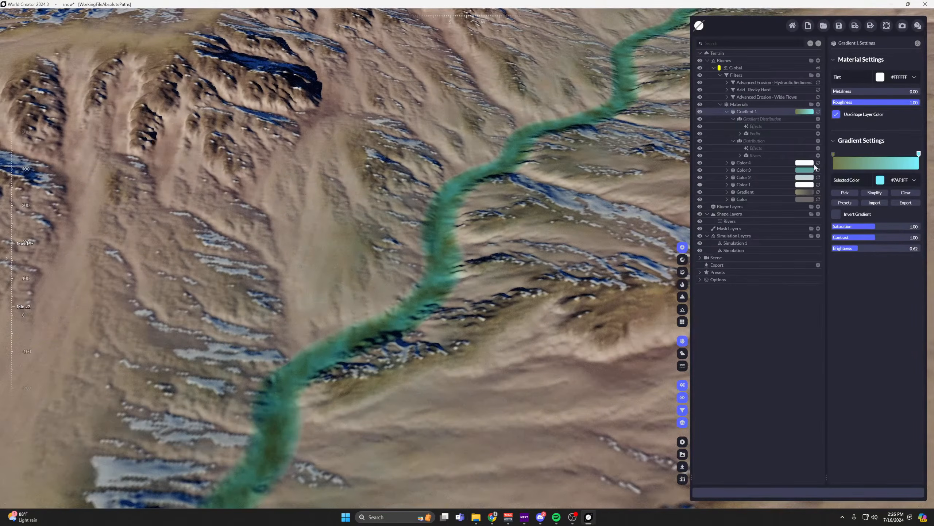
Set the Rivers distribution's valley strength to 0 and the lower limit of its river range to 0.5.
{"action": "left_click", "coordinate": [755, 155]}
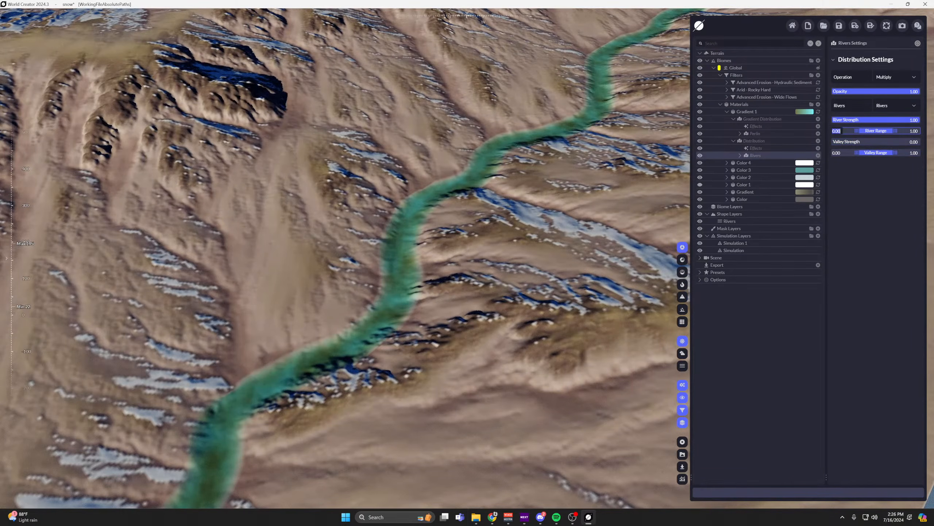
{"action": "type", "text": "0.5"}
{"action": "key", "text": "Return"}
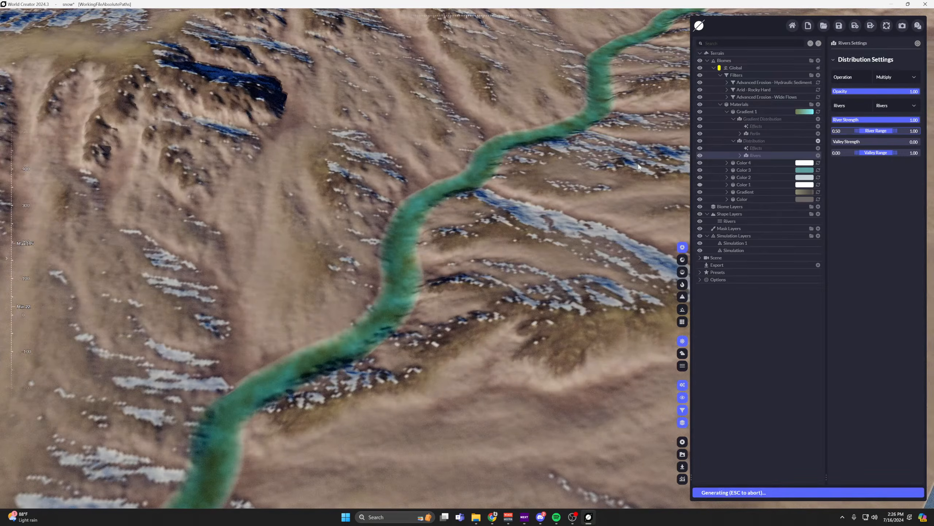
{"action": "key", "text": "w"}
{"action": "key", "text": "d"}
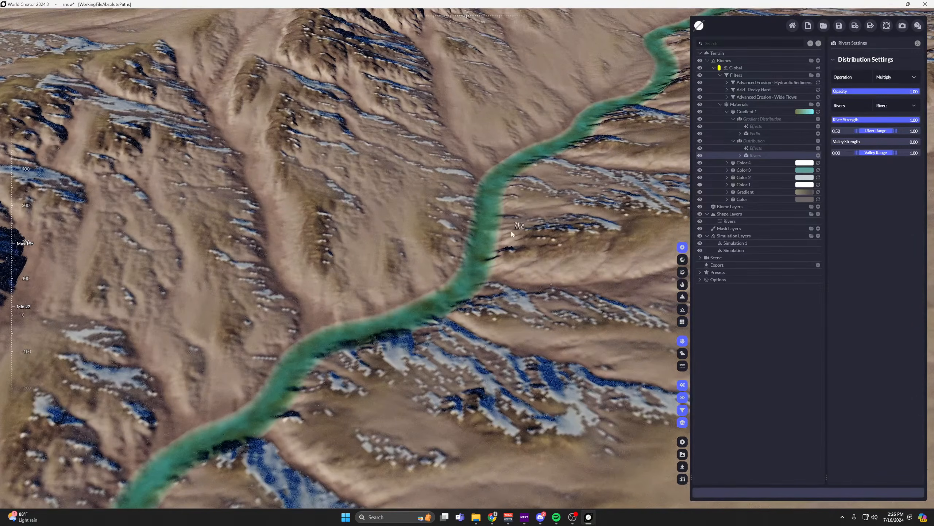
{"action": "mouse_move", "coordinate": [533, 183]}
{"action": "middle_mouse_down"}
{"action": "mouse_move", "coordinate": [404, 328]}
{"action": "mouse_move", "coordinate": [533, 191]}
{"action": "middle_mouse_up"}
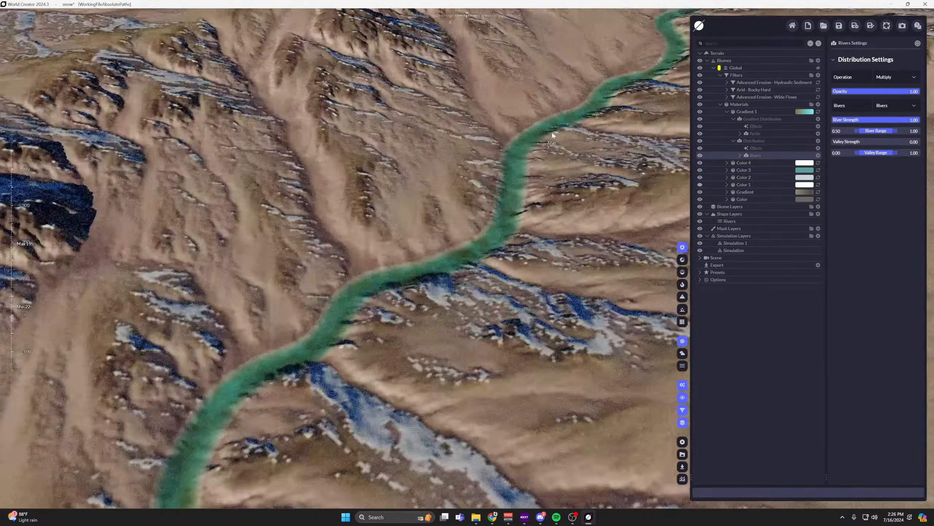
Follow the coloured river down to the terrain's corner and examine the river crossing the lake.
{"action": "middle_click_drag", "start_coordinate": [430, 316], "coordinate": [551, 127]}
{"action": "scroll", "coordinate": [551, 127], "scroll_direction": "down", "scroll_amount": 4}
{"action": "middle_click_drag", "start_coordinate": [438, 279], "coordinate": [547, 131]}
{"action": "scroll", "coordinate": [533, 177], "scroll_direction": "down", "scroll_amount": 3}
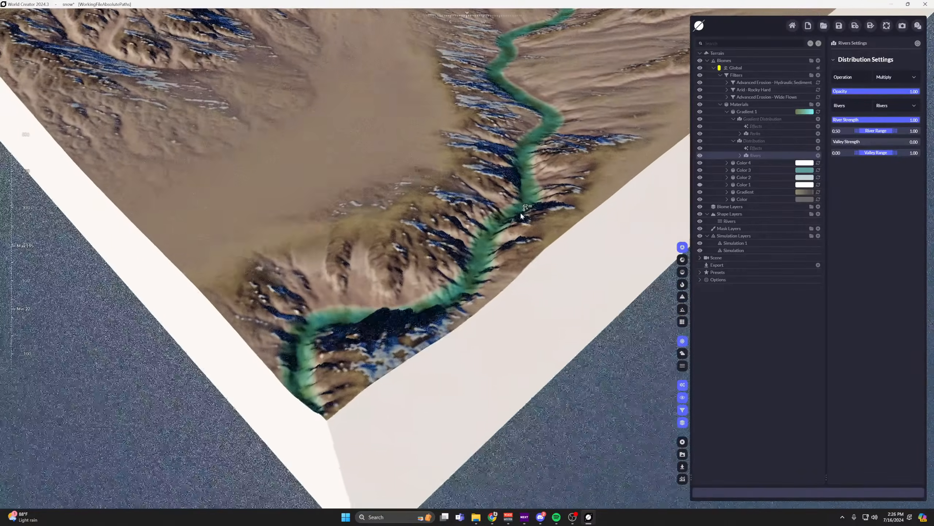
{"action": "middle_click_drag", "start_coordinate": [521, 215], "coordinate": [559, 92]}
{"action": "scroll", "coordinate": [559, 93], "scroll_direction": "down", "scroll_amount": 2}
{"action": "middle_click_drag", "start_coordinate": [437, 140], "coordinate": [608, 261]}
{"action": "middle_click_drag", "start_coordinate": [386, 162], "coordinate": [543, 324]}
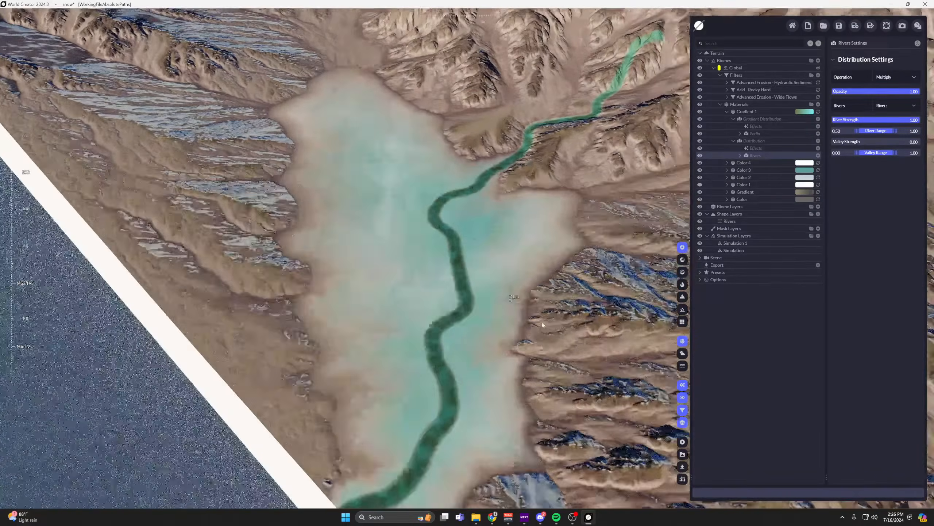
{"action": "scroll", "coordinate": [468, 297], "scroll_direction": "up", "scroll_amount": 2}
{"action": "scroll", "coordinate": [468, 297], "scroll_direction": "up", "scroll_amount": 2}
{"action": "scroll", "coordinate": [468, 253], "scroll_direction": "down", "scroll_amount": 4}
{"action": "middle_click_drag", "start_coordinate": [586, 152], "coordinate": [474, 279]}
{"action": "scroll", "coordinate": [475, 280], "scroll_direction": "up", "scroll_amount": 3}
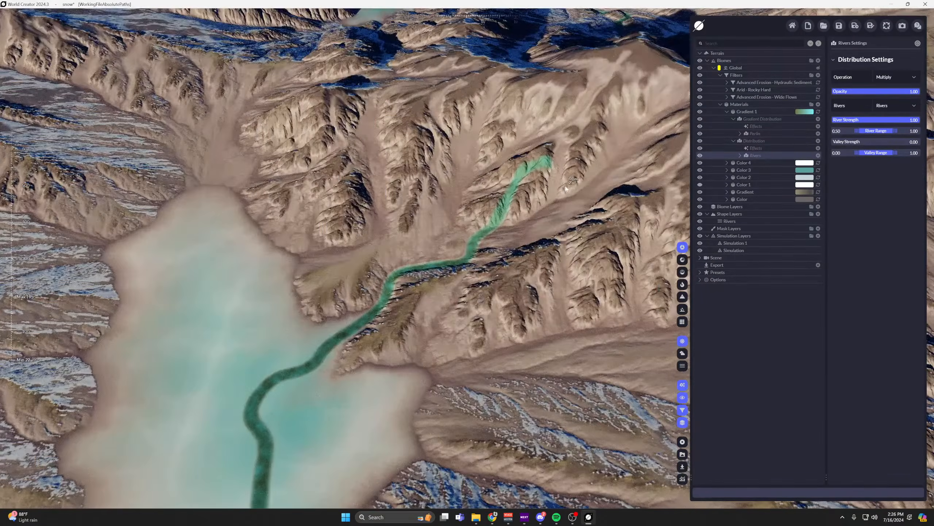
Inspect the long edge river once more, then review all rivers and lakes across the whole terrain.
{"action": "scroll", "coordinate": [552, 265], "scroll_direction": "down", "scroll_amount": 3}
{"action": "scroll", "coordinate": [590, 258], "scroll_direction": "down", "scroll_amount": 4}
{"action": "middle_click_drag", "start_coordinate": [590, 259], "coordinate": [570, 183]}
{"action": "scroll", "coordinate": [570, 184], "scroll_direction": "up", "scroll_amount": 4}
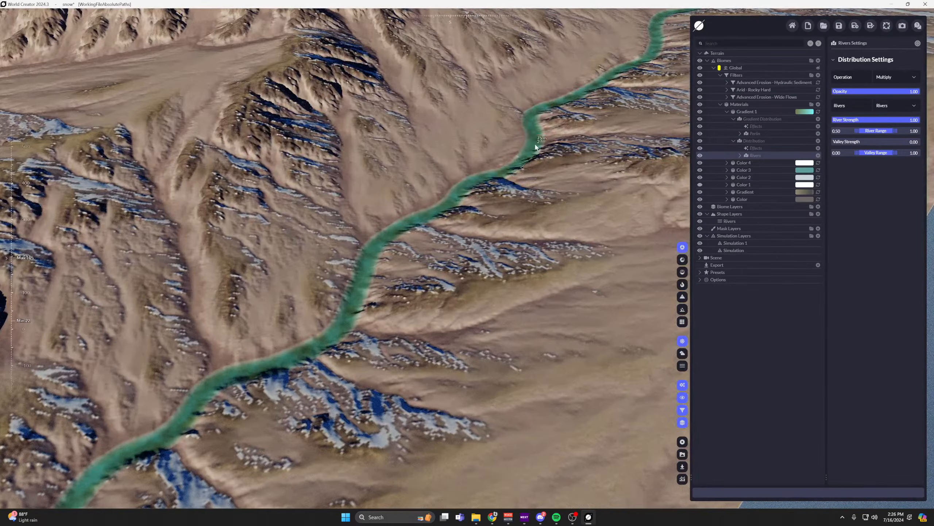
{"action": "middle_click_drag", "start_coordinate": [530, 136], "coordinate": [580, 178]}
{"action": "scroll", "coordinate": [579, 178], "scroll_direction": "up", "scroll_amount": 1}
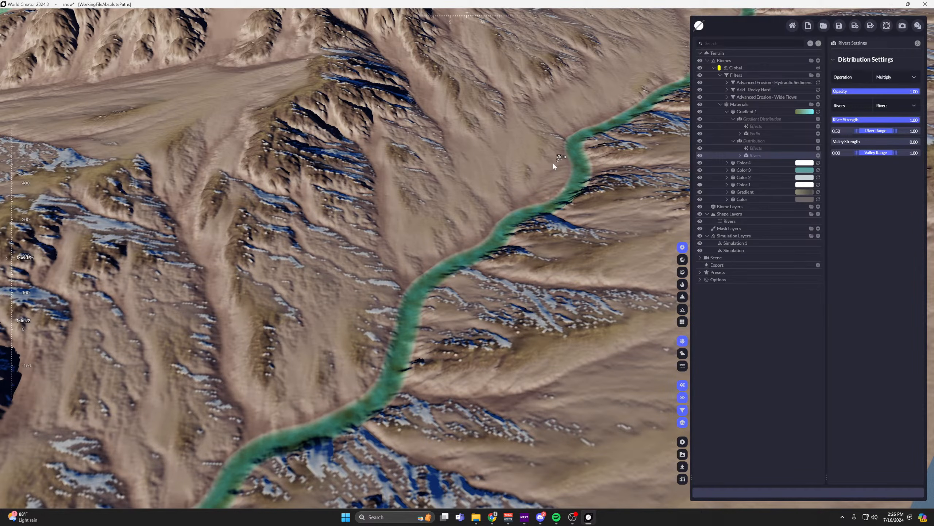
{"action": "scroll", "coordinate": [553, 163], "scroll_direction": "down", "scroll_amount": 6}
{"action": "scroll", "coordinate": [414, 218], "scroll_direction": "up", "scroll_amount": 3}
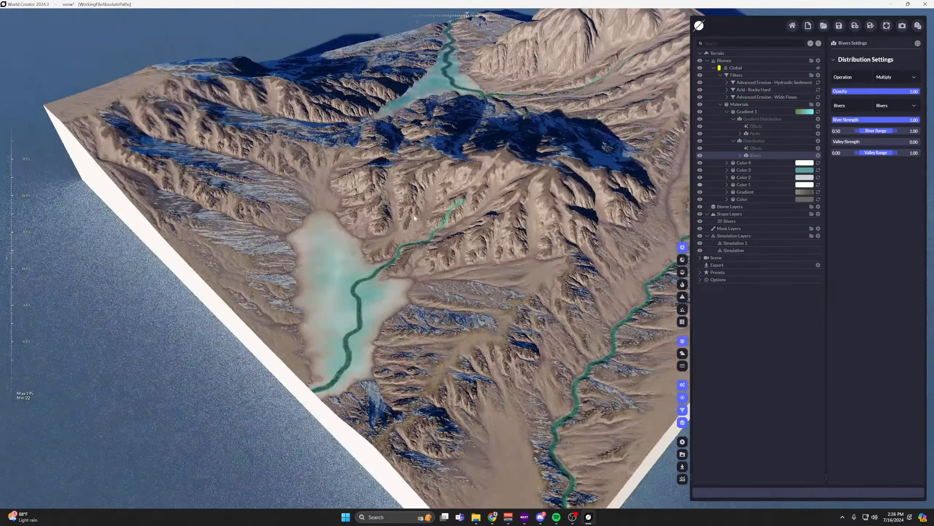
{"action": "mouse_move", "coordinate": [415, 218]}
{"action": "right_mouse_down"}
{"action": "mouse_move", "coordinate": [334, 225]}
{"action": "mouse_move", "coordinate": [456, 224]}
{"action": "mouse_move", "coordinate": [412, 206]}
{"action": "right_mouse_up"}
{"action": "scroll", "coordinate": [334, 225], "scroll_direction": "down", "scroll_amount": 5}
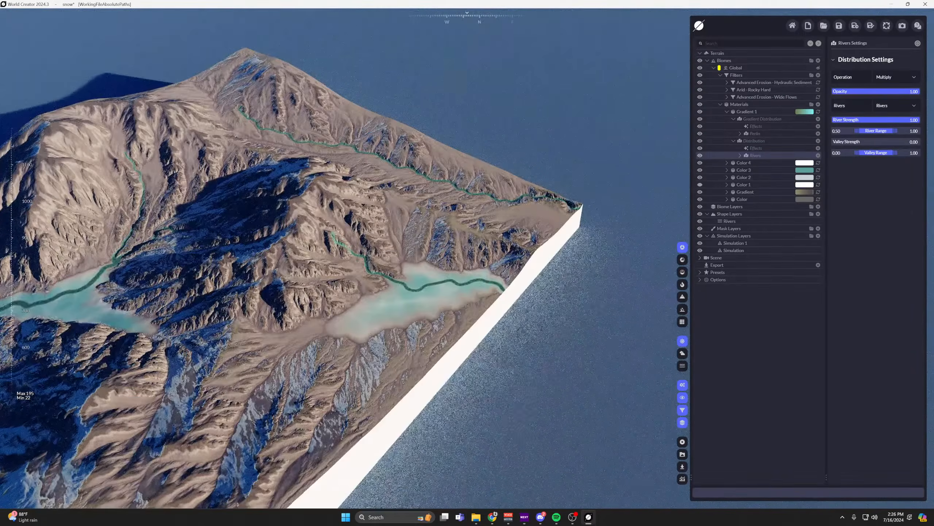
{"action": "scroll", "coordinate": [412, 207], "scroll_direction": "down", "scroll_amount": 2}
{"action": "middle_click_drag", "start_coordinate": [412, 206], "coordinate": [529, 141]}
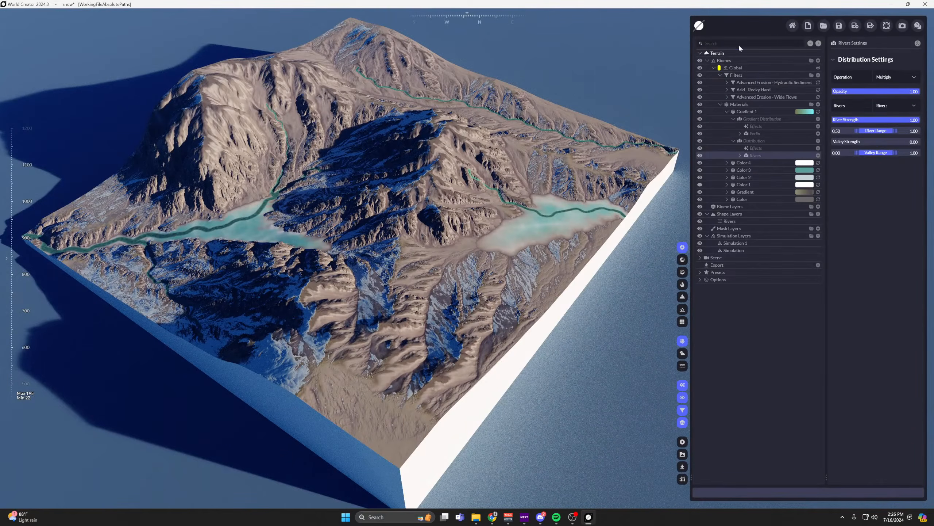
Start a new project without saving the current one and open the Global biome's settings.
{"action": "left_click", "coordinate": [806, 27]}
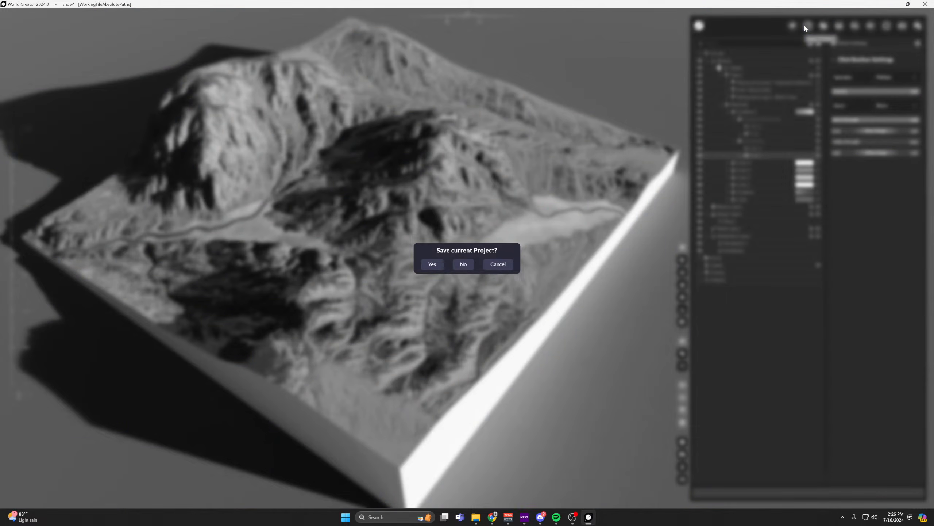
{"action": "left_click", "coordinate": [464, 263]}
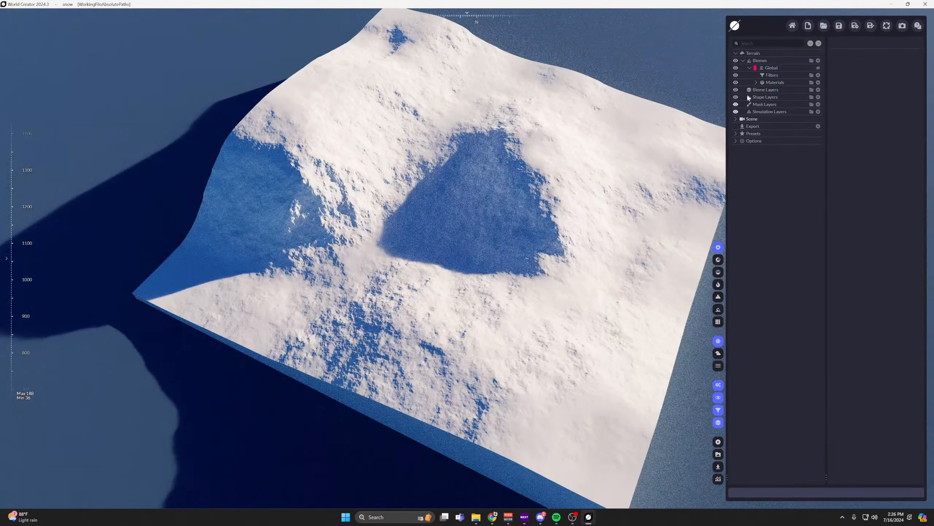
{"action": "left_click", "coordinate": [772, 67]}
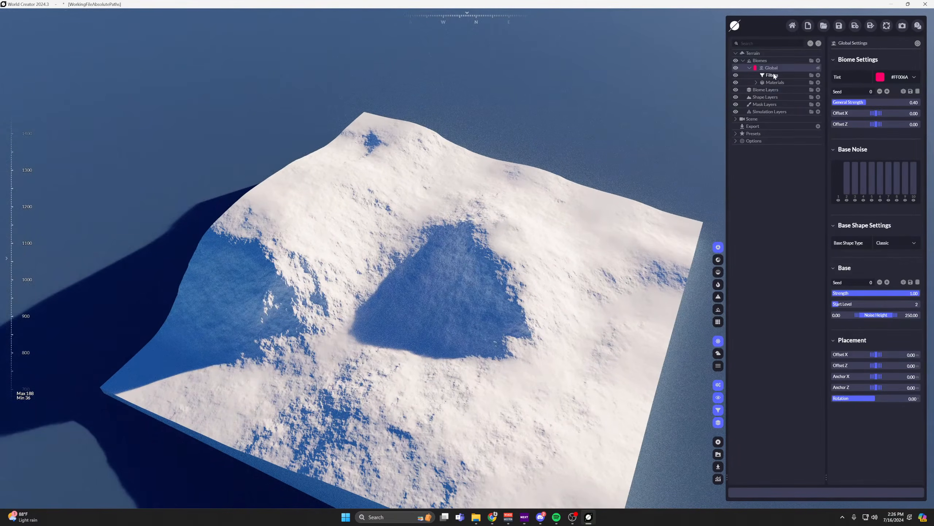
{"action": "scroll", "coordinate": [532, 252], "scroll_direction": "up", "scroll_amount": 2}
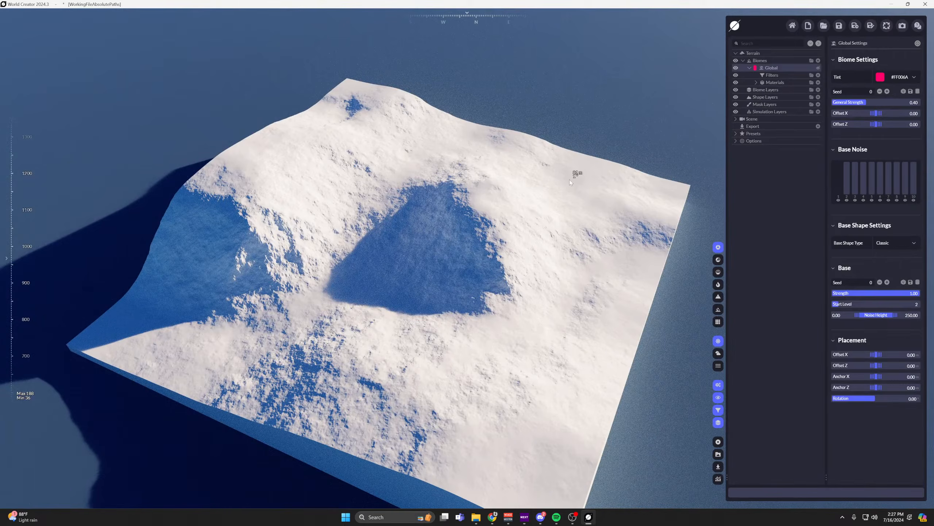
{"action": "scroll", "coordinate": [589, 166], "scroll_direction": "up", "scroll_amount": 2}
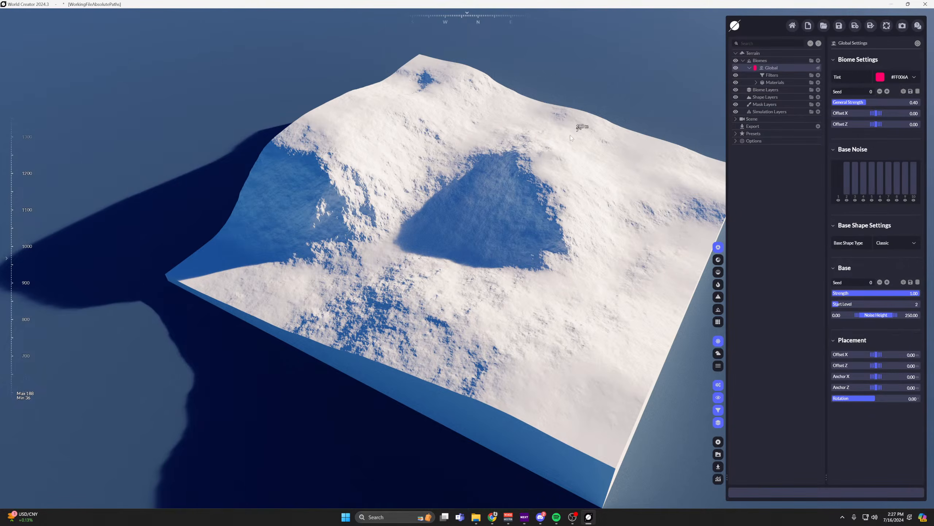
{"action": "middle_click_drag", "start_coordinate": [570, 135], "coordinate": [535, 141]}
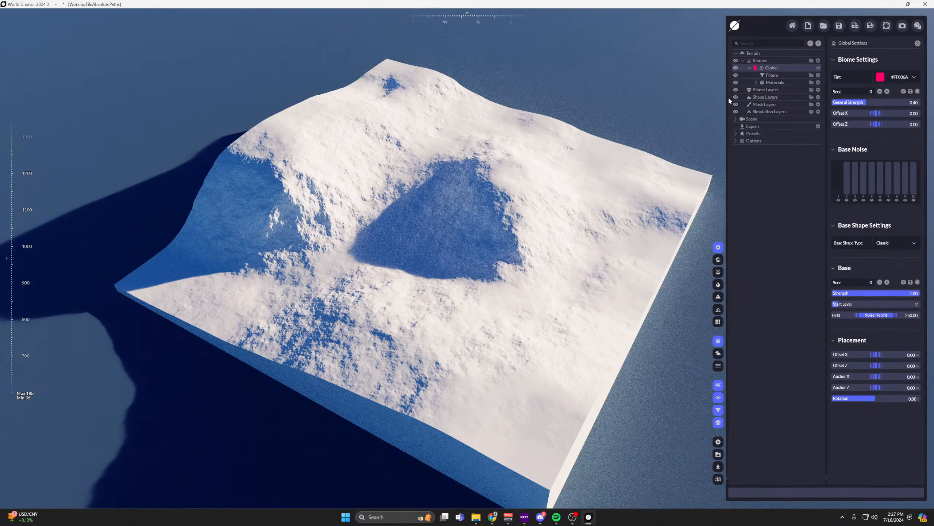
Add a General Border Blend filter to the Global biome and view the terrain's flattened borders.
{"action": "left_click", "coordinate": [772, 75]}
{"action": "left_click", "coordinate": [818, 75]}
{"action": "mouse_move", "coordinate": [754, 98]}
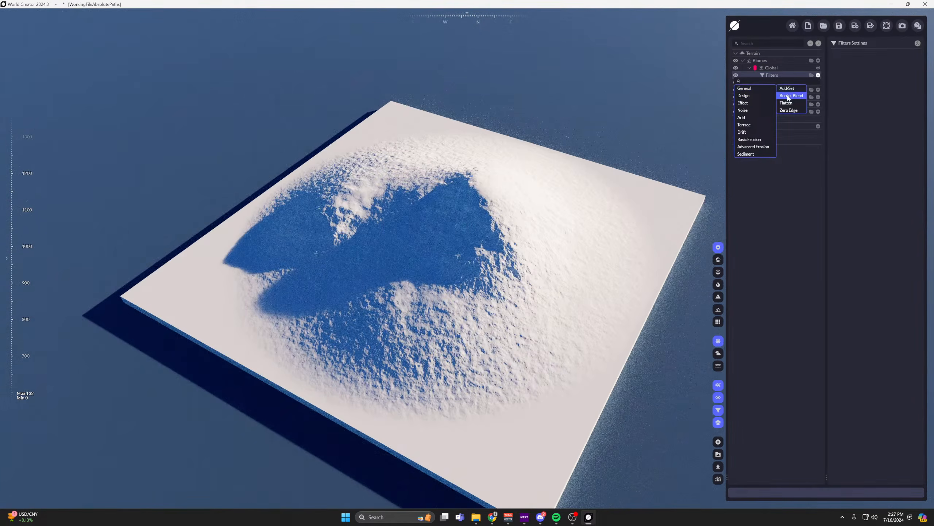
{"action": "left_click", "coordinate": [792, 91]}
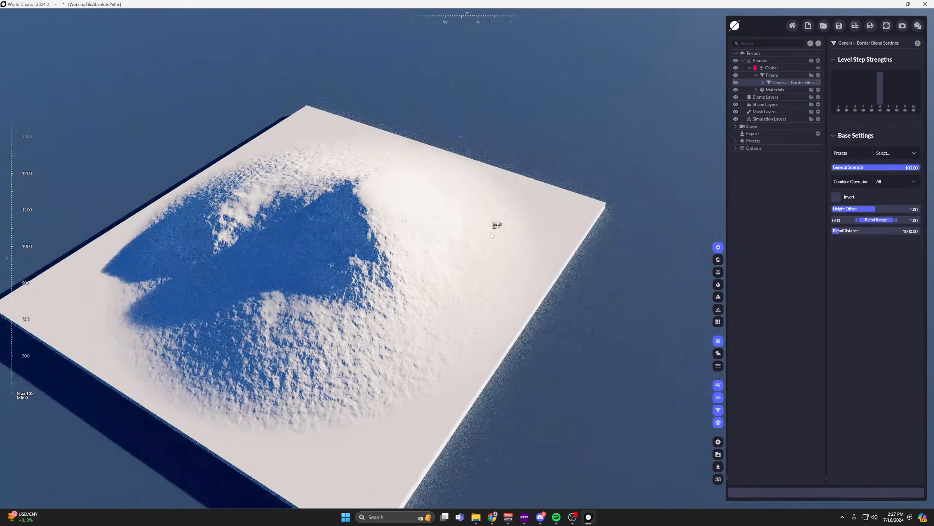
{"action": "left_click_drag", "start_coordinate": [492, 236], "coordinate": [466, 225]}
{"action": "scroll", "coordinate": [466, 225], "scroll_direction": "up", "scroll_amount": 3}
Add a Design Curve filter to the Global biome and apply its Ocean preset.
{"action": "left_click", "coordinate": [816, 74]}
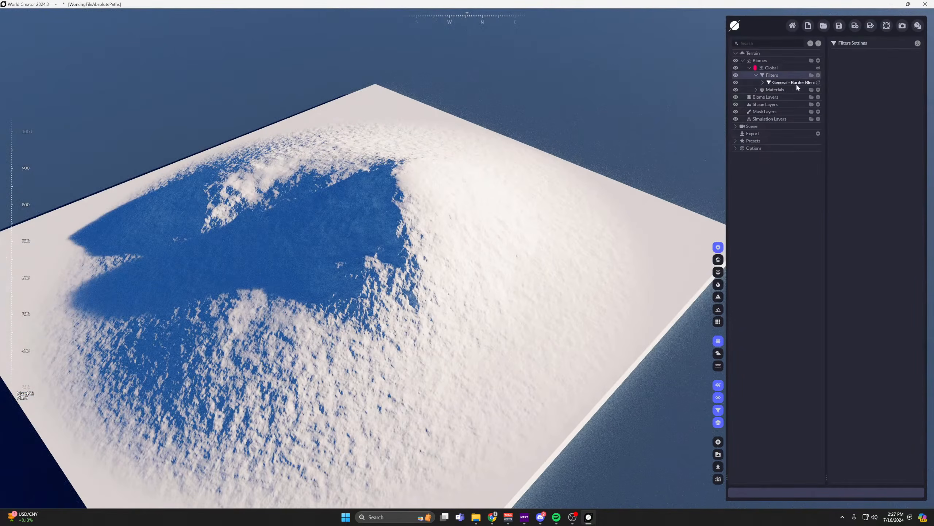
{"action": "left_click", "coordinate": [819, 74]}
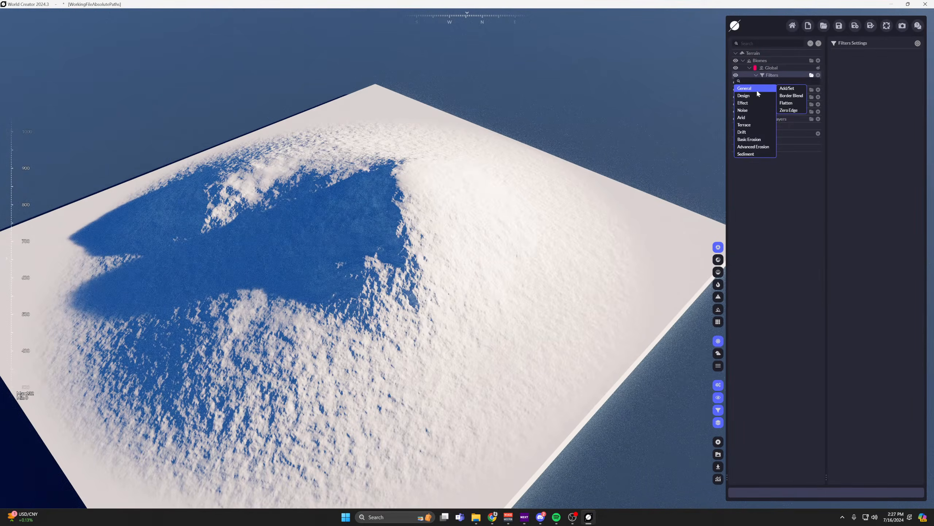
{"action": "left_click", "coordinate": [787, 89]}
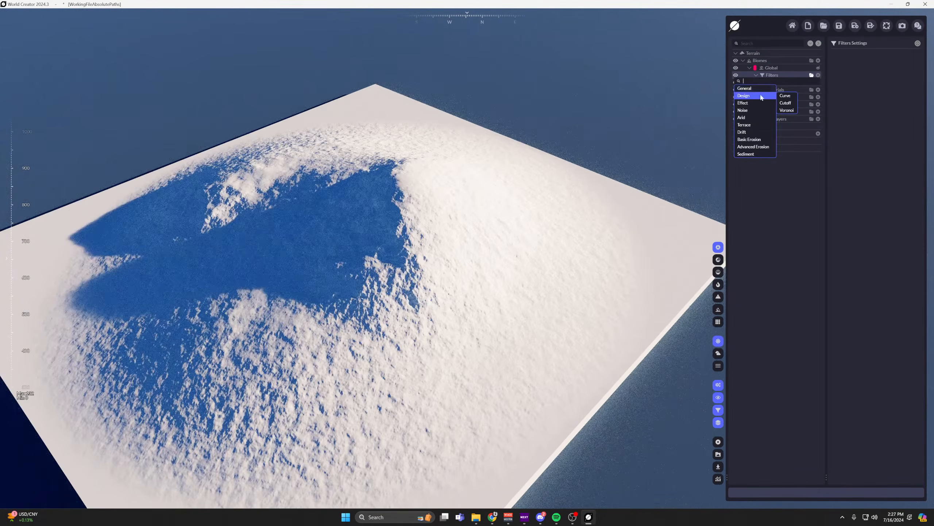
{"action": "mouse_move", "coordinate": [747, 95]}
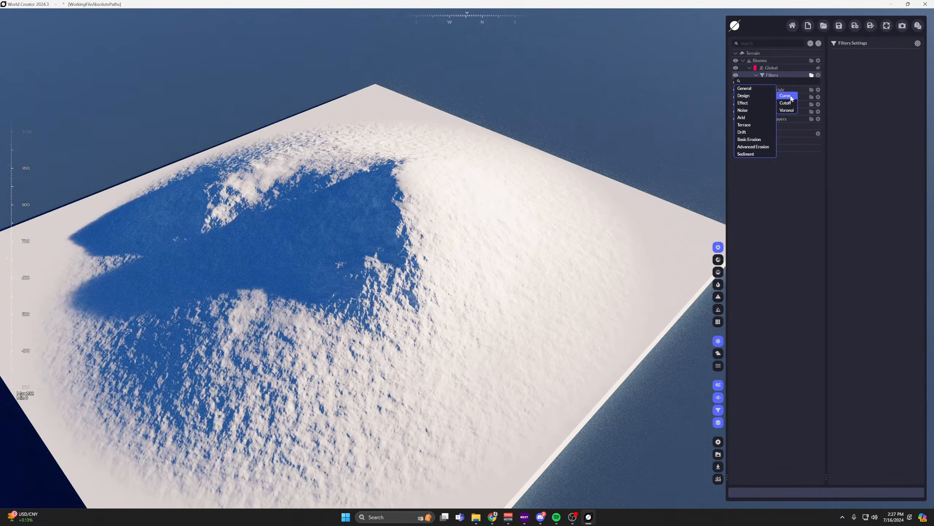
{"action": "left_click", "coordinate": [787, 95]}
{"action": "left_click", "coordinate": [908, 153]}
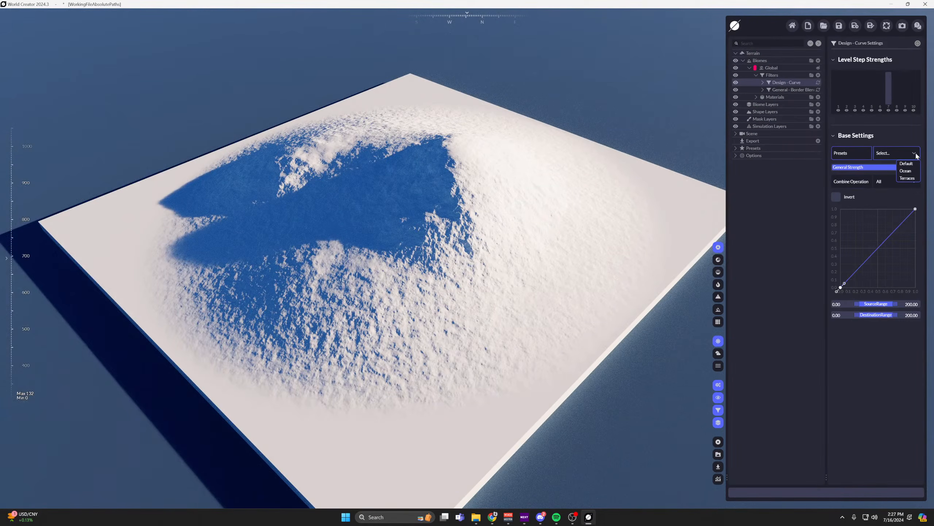
{"action": "left_click", "coordinate": [909, 171]}
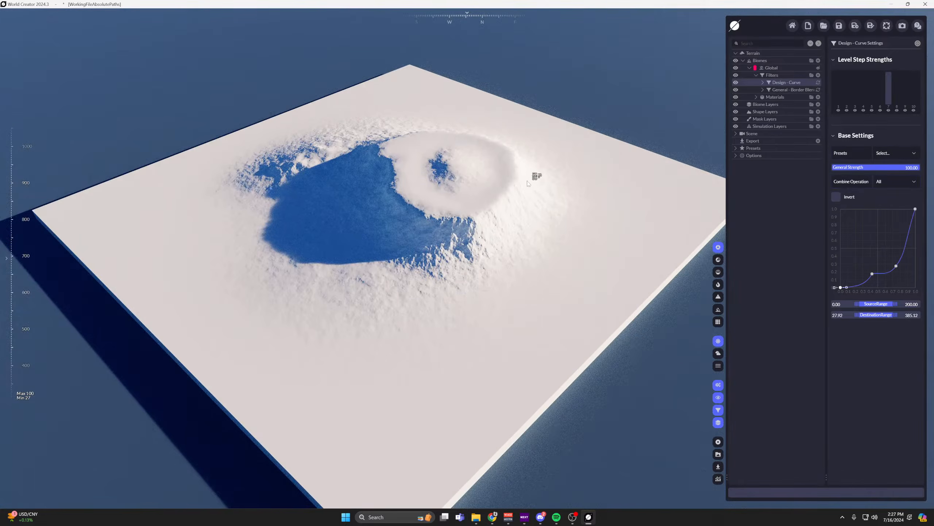
Reshape the Curve filter's profile by moving its middle point down to about 0.2 across and 0.05 high.
{"action": "scroll", "coordinate": [562, 244], "scroll_direction": "up", "scroll_amount": 10}
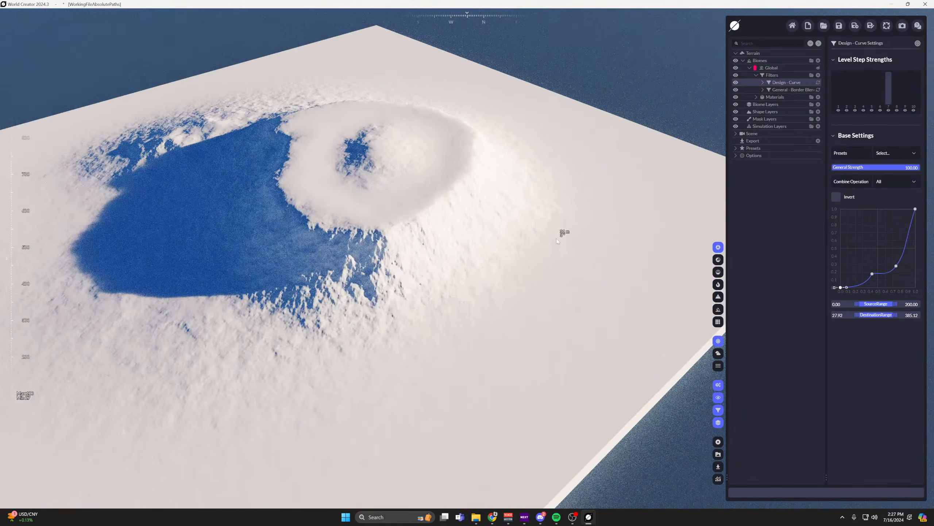
{"action": "scroll", "coordinate": [516, 185], "scroll_direction": "down", "scroll_amount": 5}
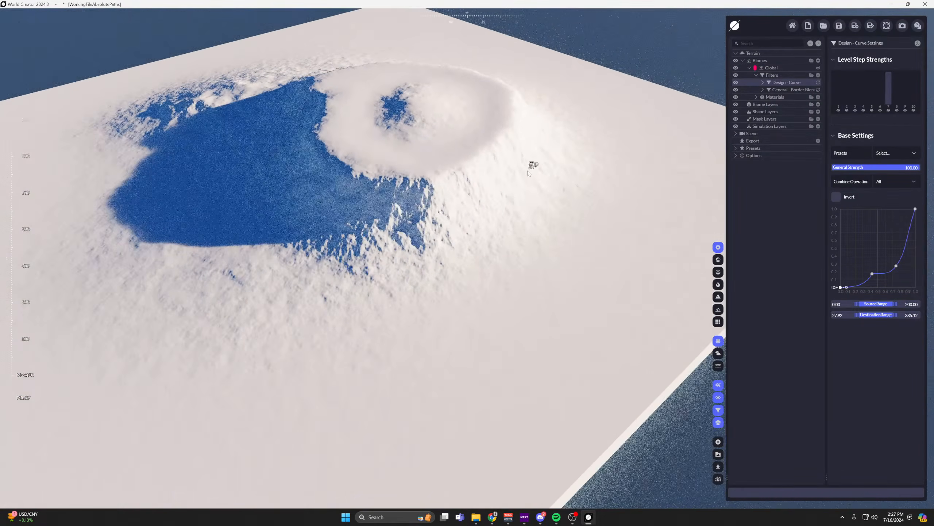
{"action": "left_click_drag", "start_coordinate": [872, 275], "coordinate": [853, 282]}
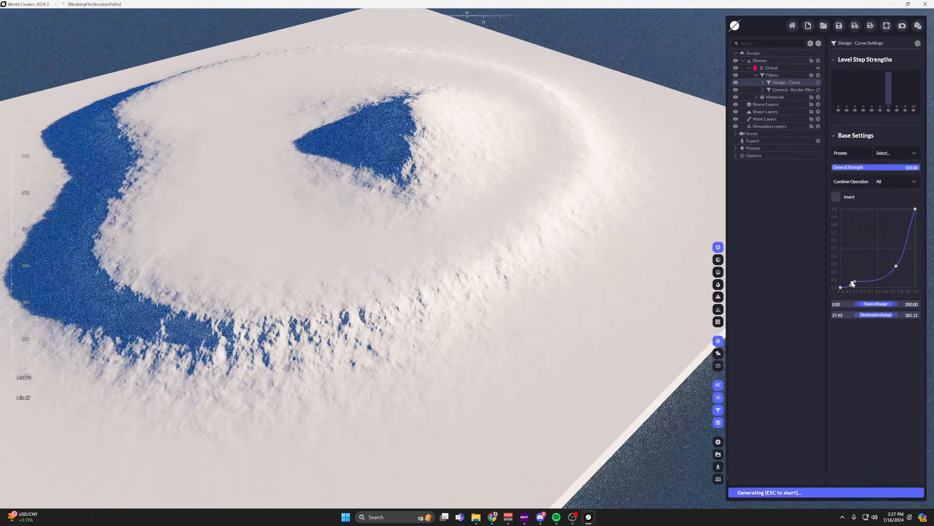
Set the terrain precision to 1/2 Meter and check the finer detail on the island.
{"action": "left_click", "coordinate": [756, 55]}
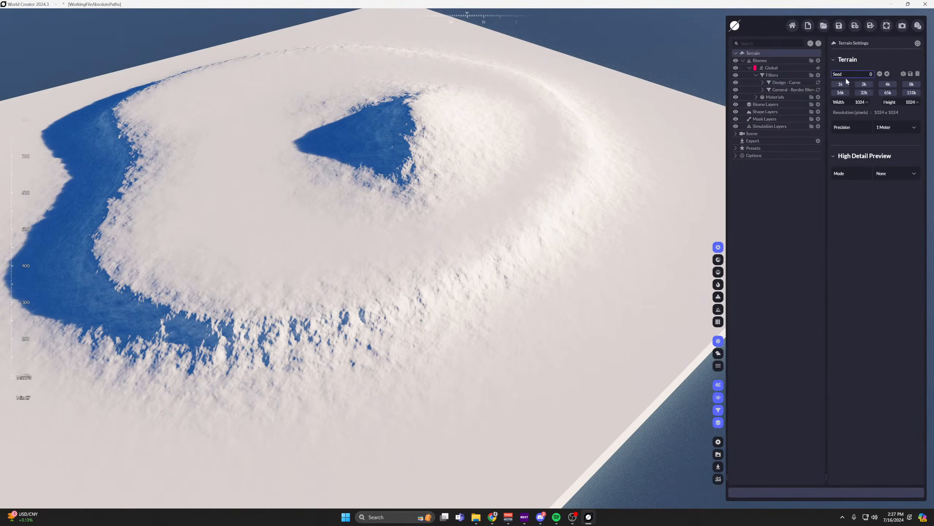
{"action": "left_click", "coordinate": [894, 128]}
{"action": "left_click", "coordinate": [901, 181]}
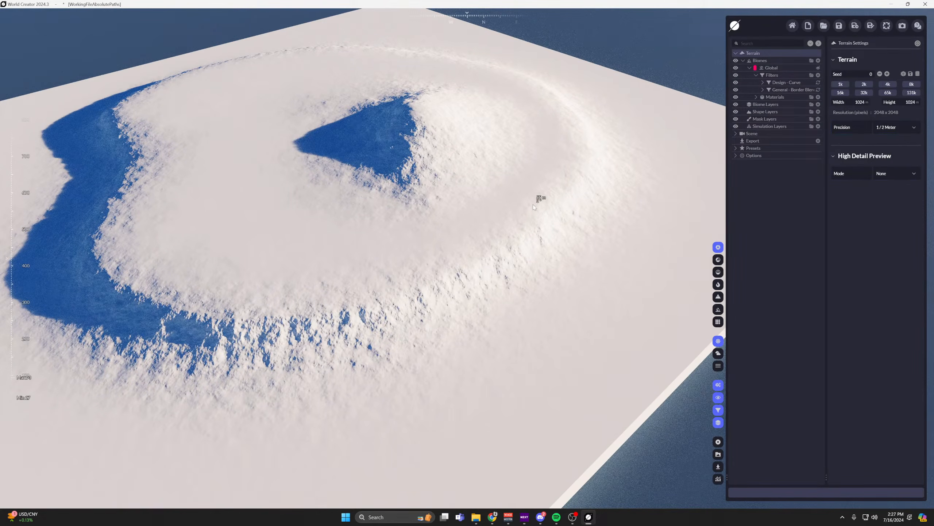
{"action": "scroll", "coordinate": [541, 208], "scroll_direction": "down", "scroll_amount": 3}
{"action": "right_click_drag", "start_coordinate": [547, 213], "coordinate": [565, 161]}
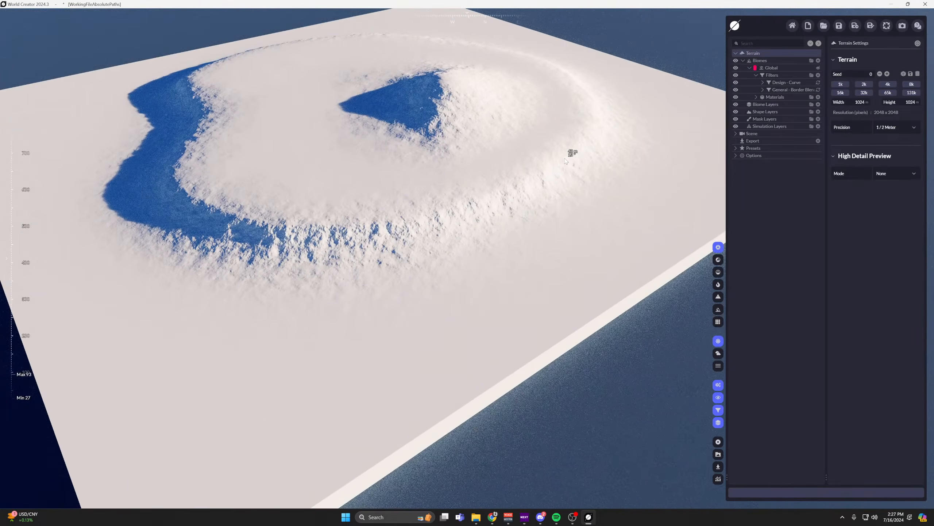
Move the Design Curve filter's upper middle point to about 0.55 across and 0.3 high to raise the central peak.
{"action": "left_click", "coordinate": [789, 82]}
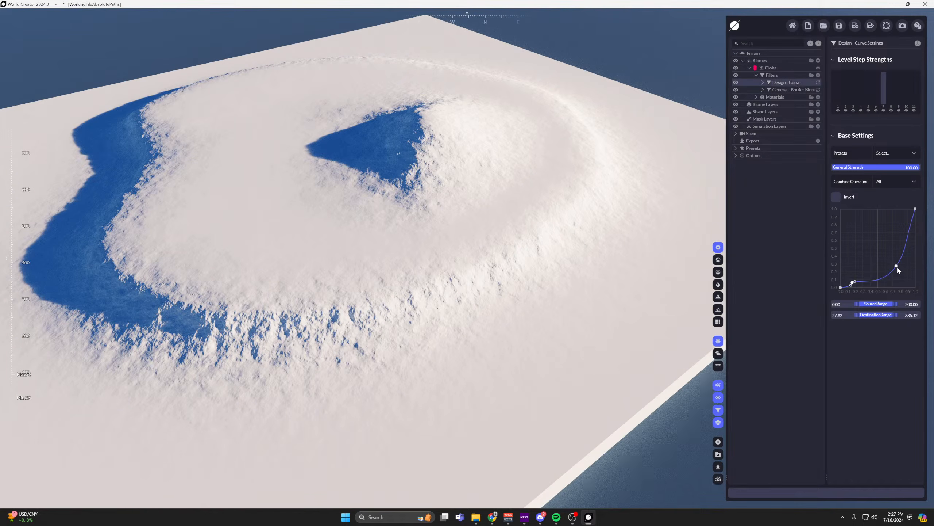
{"action": "mouse_move", "coordinate": [897, 268]}
{"action": "left_mouse_down"}
{"action": "mouse_move", "coordinate": [888, 275]}
{"action": "mouse_move", "coordinate": [892, 259]}
{"action": "mouse_move", "coordinate": [882, 264]}
{"action": "left_mouse_up"}
{"action": "scroll", "coordinate": [507, 173], "scroll_direction": "down", "scroll_amount": 5}
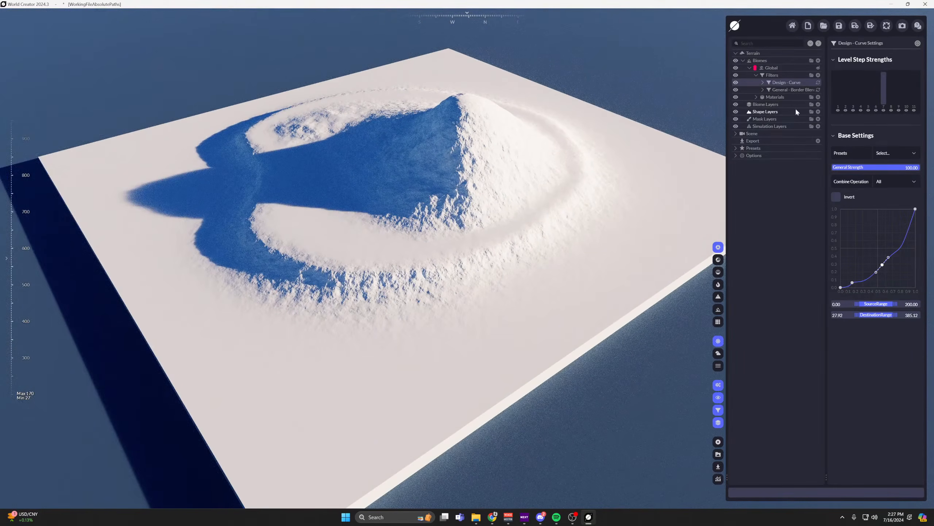
{"action": "scroll", "coordinate": [563, 152], "scroll_direction": "up", "scroll_amount": 4}
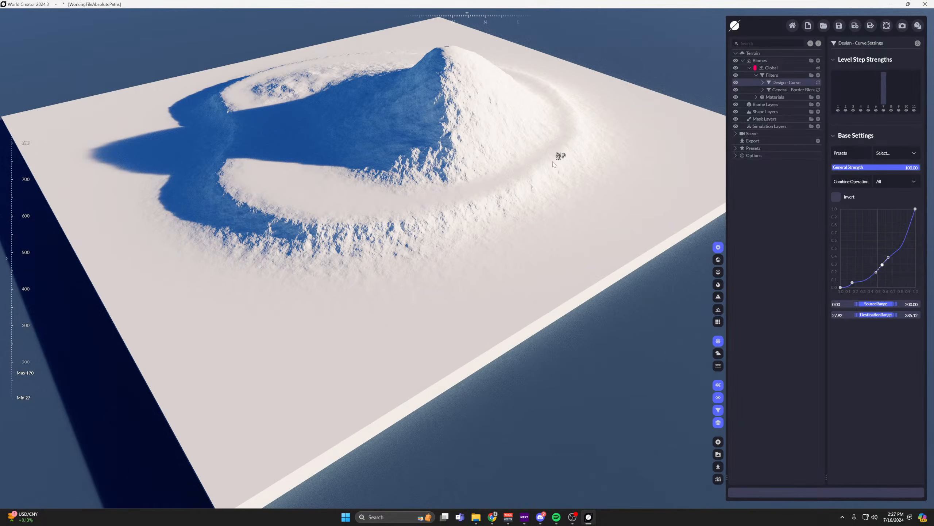
Add an Effect Denoise filter to the Global biome's filters.
{"action": "left_click", "coordinate": [818, 75]}
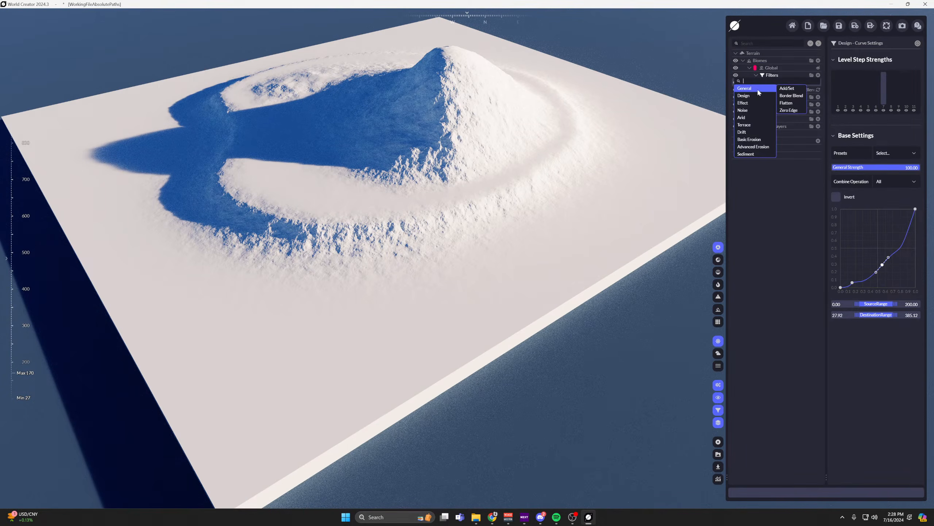
{"action": "mouse_move", "coordinate": [749, 99]}
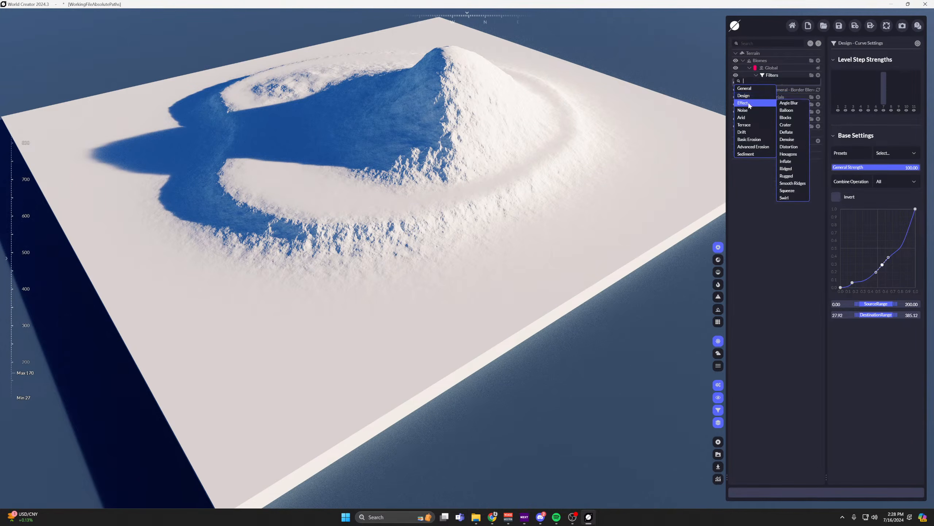
{"action": "left_click", "coordinate": [791, 129]}
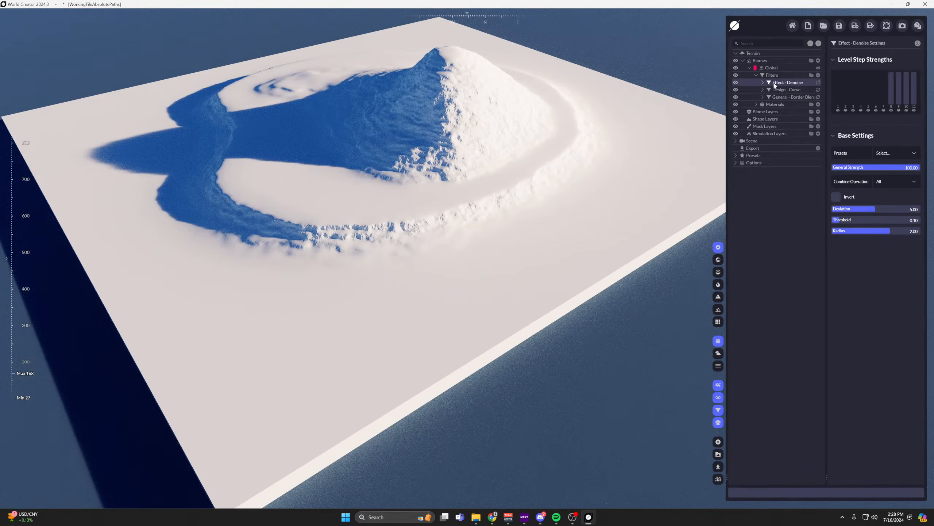
Add a Terrain Height distribution to the Denoise filter and set its height range's upper limit to 50.
{"action": "left_click", "coordinate": [762, 82]}
{"action": "left_click", "coordinate": [818, 89]}
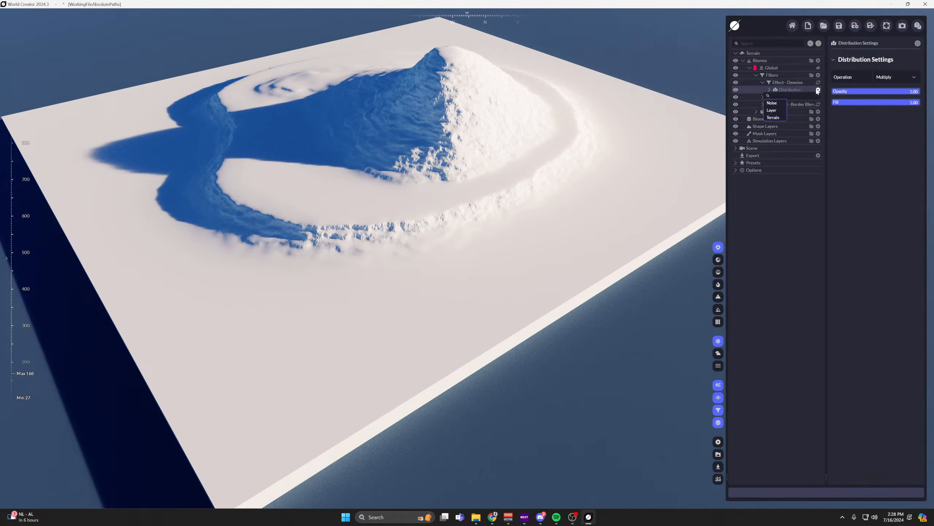
{"action": "mouse_move", "coordinate": [774, 110]}
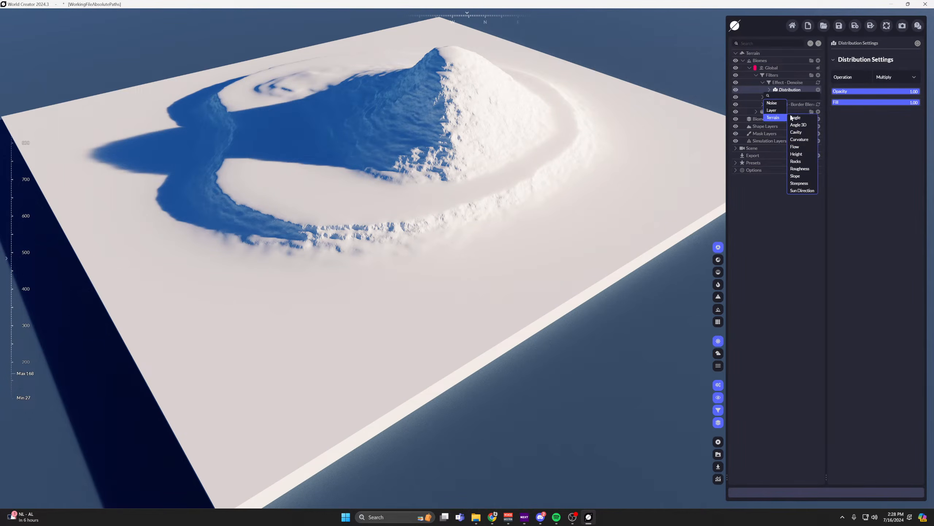
{"action": "left_click", "coordinate": [798, 125]}
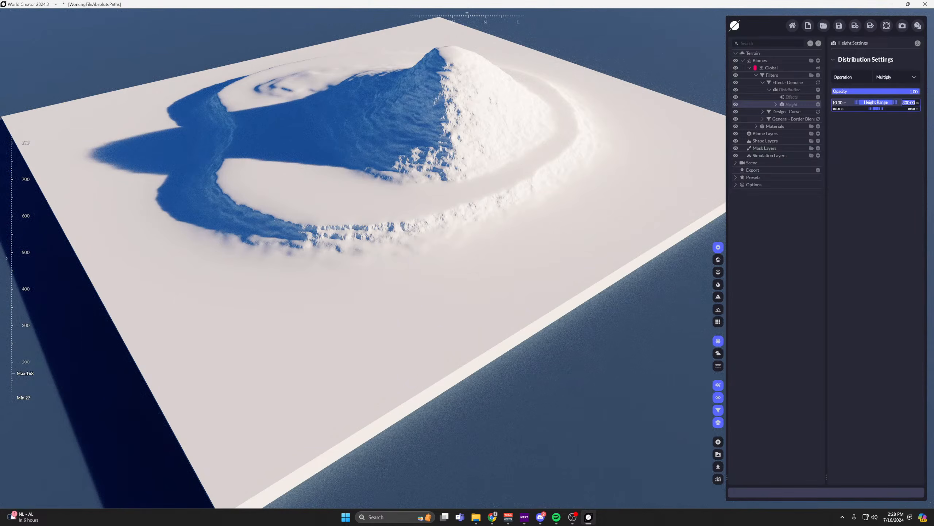
{"action": "left_click", "coordinate": [906, 105]}
{"action": "type", "text": "50"}
{"action": "key", "text": "Return"}
Show the distribution mask on the terrain and set the Height distribution's upper falloff to 5.
{"action": "left_click", "coordinate": [718, 284]}
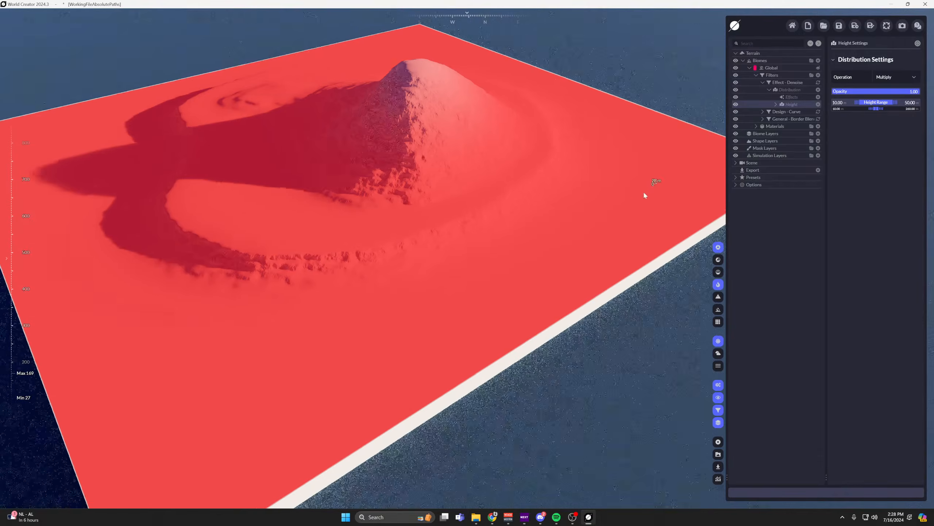
{"action": "scroll", "coordinate": [643, 190], "scroll_direction": "up", "scroll_amount": 2}
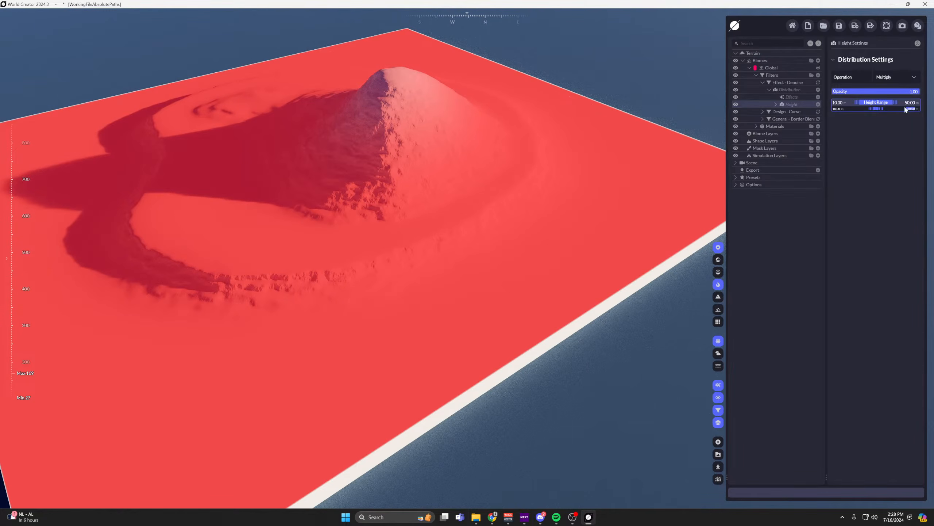
{"action": "type", "text": "5"}
{"action": "key", "text": "Return"}
{"action": "scroll", "coordinate": [590, 117], "scroll_direction": "up", "scroll_amount": 2}
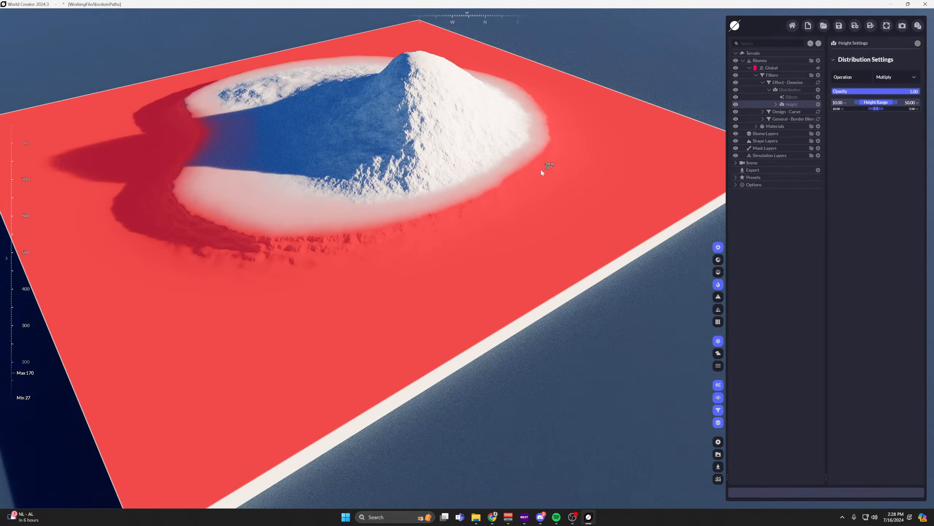
Hide the distribution mask and examine how the Denoise filter smooths the island's lower slopes.
{"action": "left_click", "coordinate": [787, 83]}
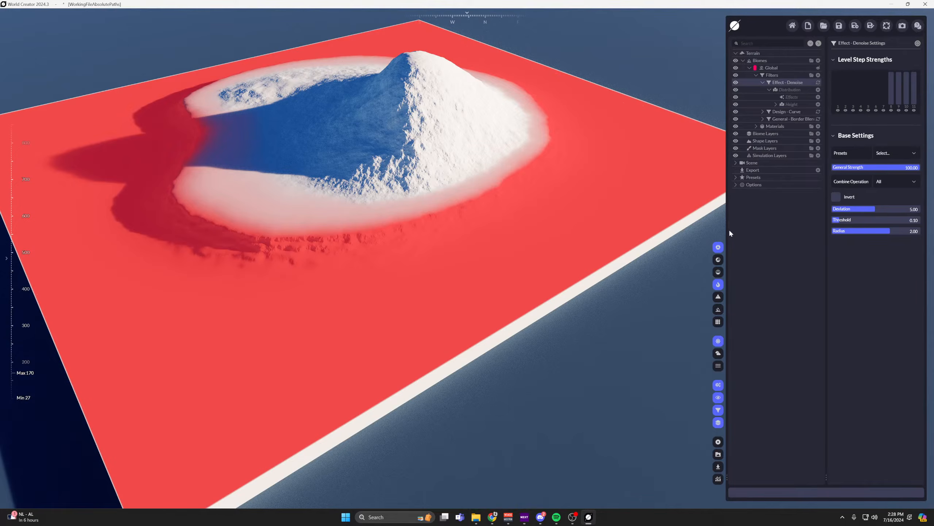
{"action": "left_click", "coordinate": [718, 284]}
{"action": "scroll", "coordinate": [421, 221], "scroll_direction": "up", "scroll_amount": 3}
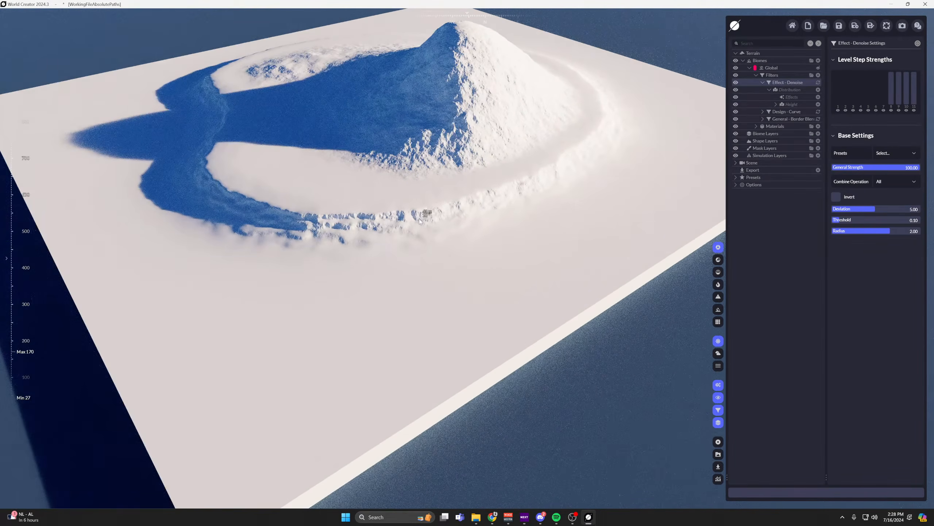
{"action": "left_click", "coordinate": [788, 90]}
{"action": "left_click", "coordinate": [790, 83]}
{"action": "mouse_move", "coordinate": [589, 160]}
{"action": "left_mouse_down"}
{"action": "mouse_move", "coordinate": [564, 181]}
{"action": "mouse_move", "coordinate": [582, 170]}
{"action": "left_mouse_up"}
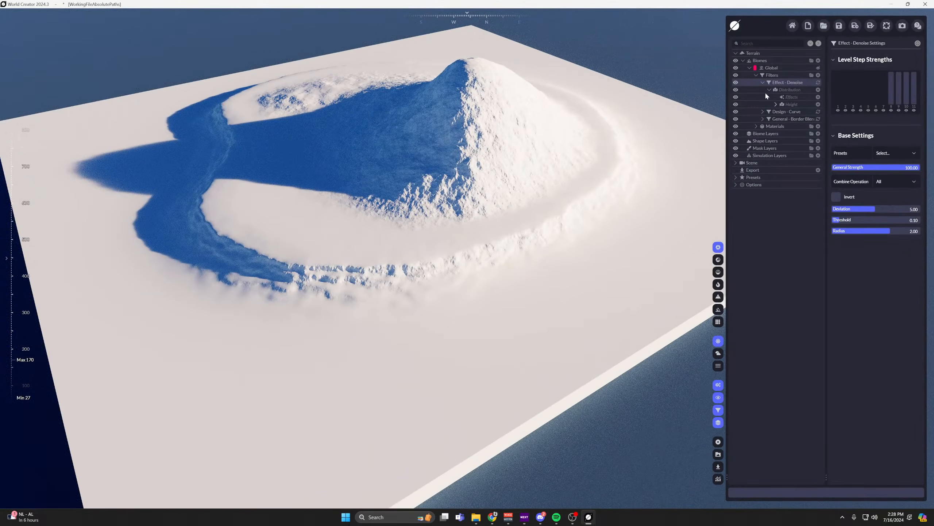
Tint the Global biome's Color material brown with #6F6546.
{"action": "left_click", "coordinate": [763, 83]}
{"action": "left_click", "coordinate": [757, 104]}
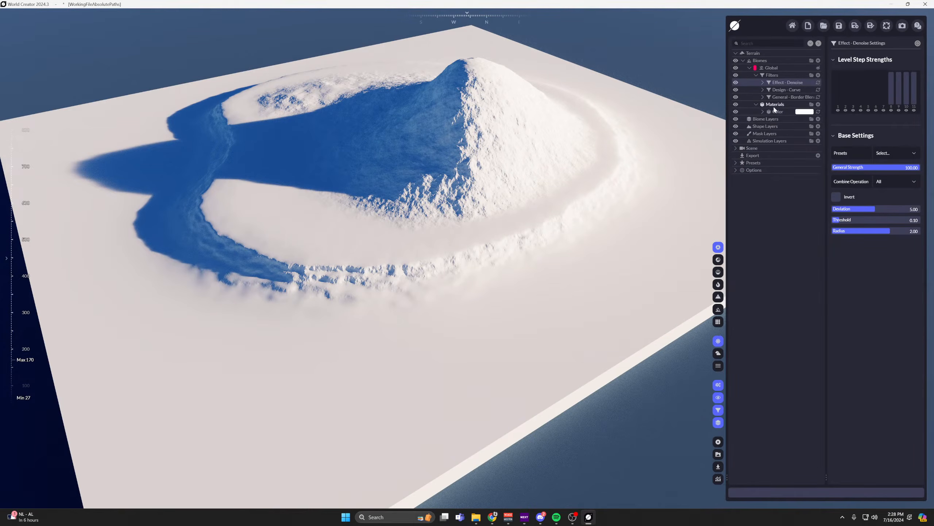
{"action": "left_click", "coordinate": [810, 111]}
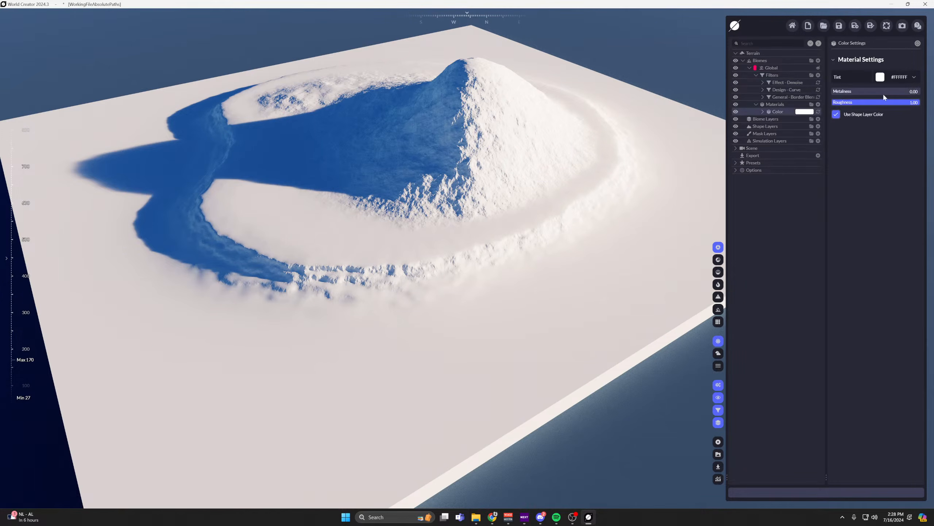
{"action": "left_click", "coordinate": [897, 77]}
{"action": "left_click_drag", "start_coordinate": [877, 111], "coordinate": [894, 118]}
{"action": "left_click", "coordinate": [897, 118]}
{"action": "middle_click_drag", "start_coordinate": [564, 149], "coordinate": [539, 143]}
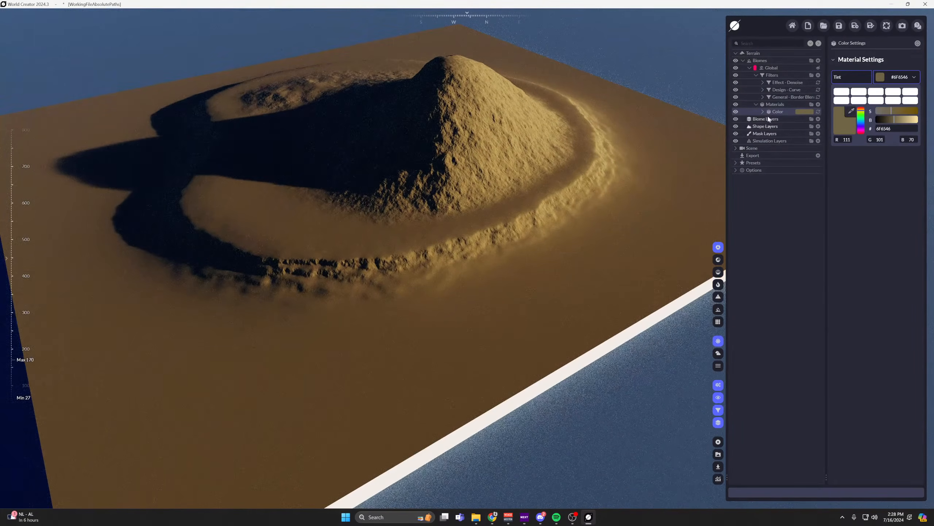
Duplicate the brown Color material and tint the upper copy a lighter sand, #C6B47D.
{"action": "left_click", "coordinate": [819, 104]}
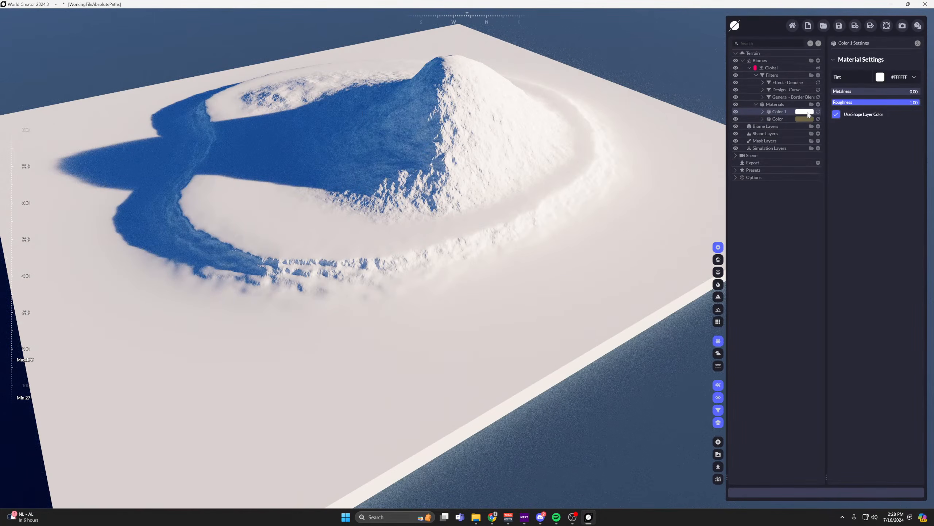
{"action": "key", "text": "Delete"}
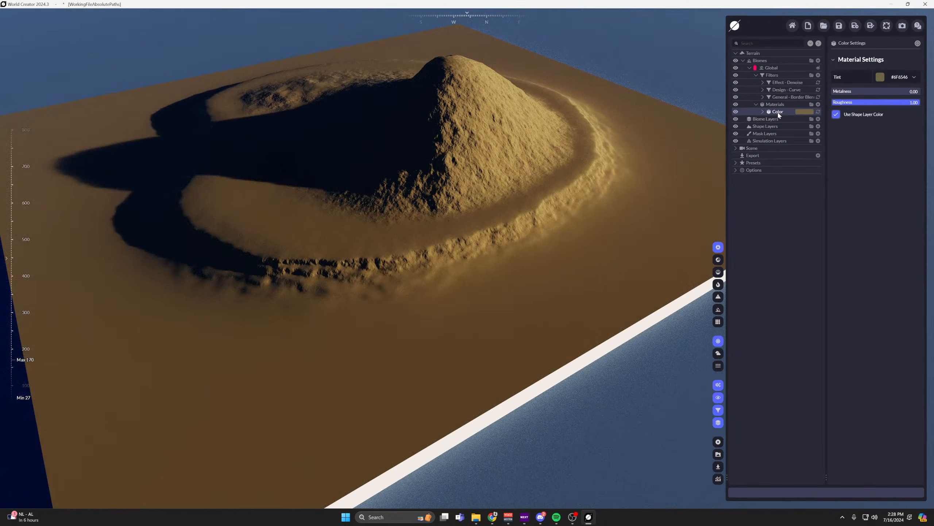
{"action": "left_click_drag", "start_coordinate": [778, 113], "coordinate": [789, 114]}
{"action": "left_click", "coordinate": [802, 112]}
{"action": "left_click", "coordinate": [892, 77]}
{"action": "left_click", "coordinate": [908, 120]}
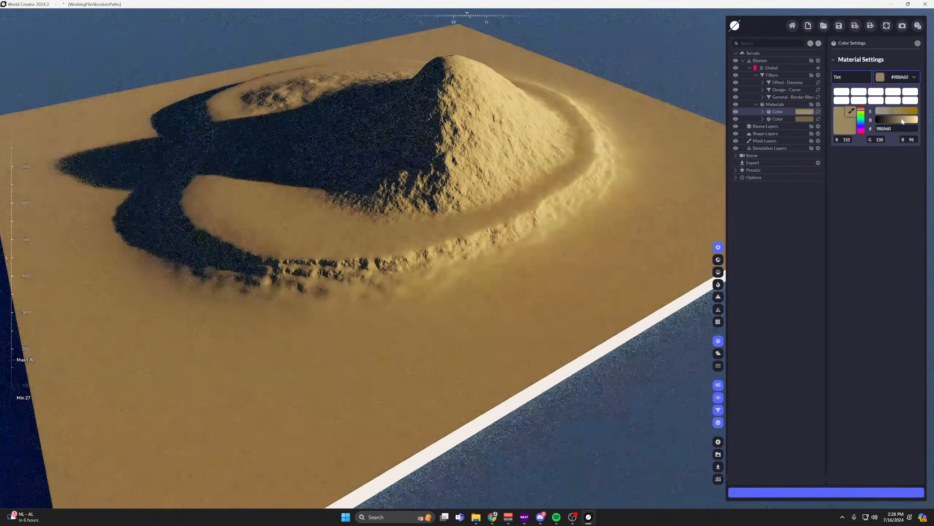
Add a Terrain Height distribution to the sand Color material and set its height range's lower limit to 50.
{"action": "left_click", "coordinate": [762, 111]}
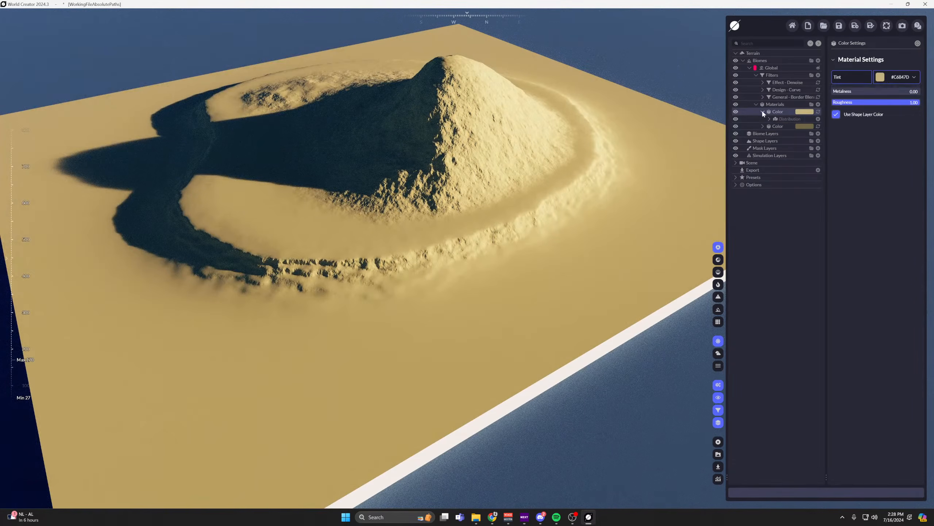
{"action": "left_click", "coordinate": [772, 119]}
{"action": "left_click", "coordinate": [818, 119]}
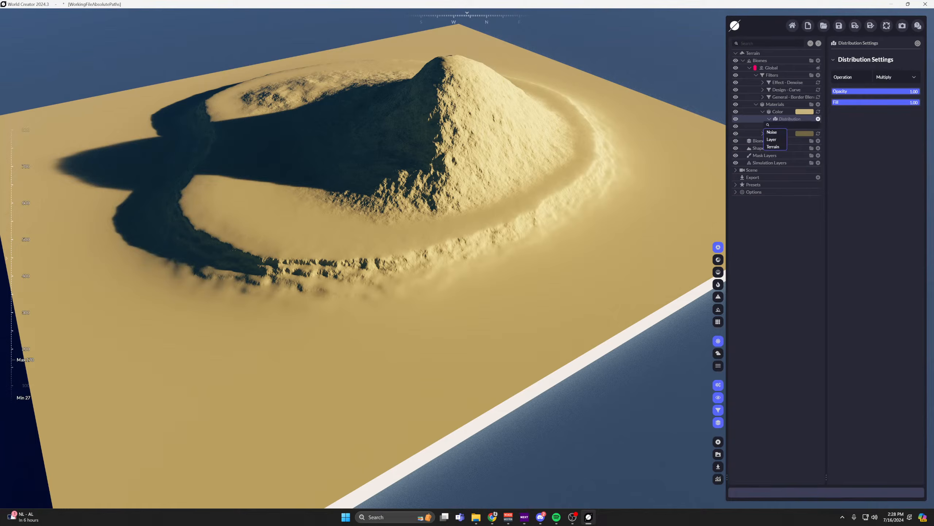
{"action": "mouse_move", "coordinate": [776, 142]}
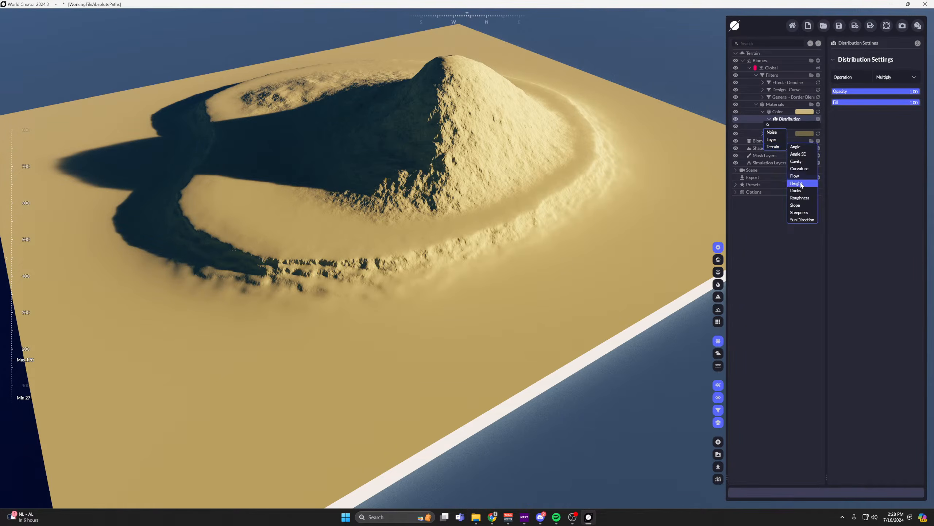
{"action": "left_click", "coordinate": [798, 184]}
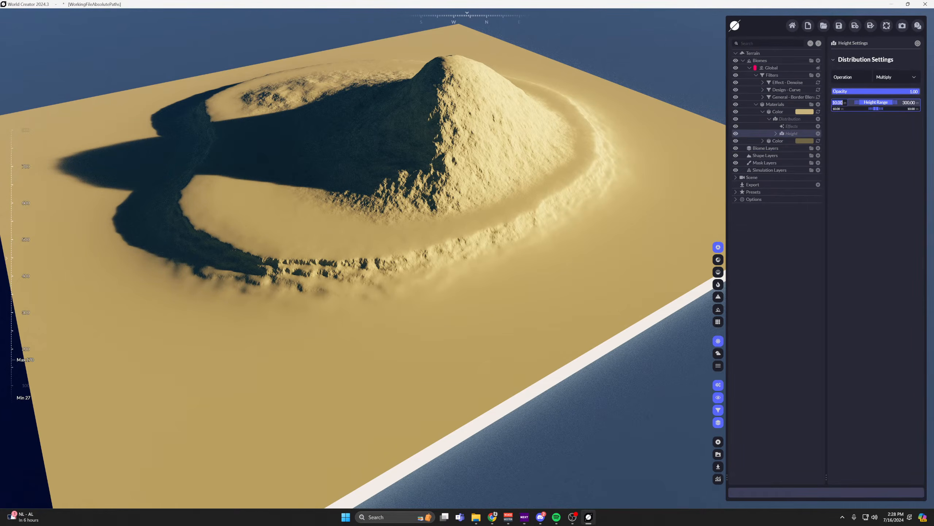
{"action": "type", "text": "50"}
{"action": "key", "text": "Return"}
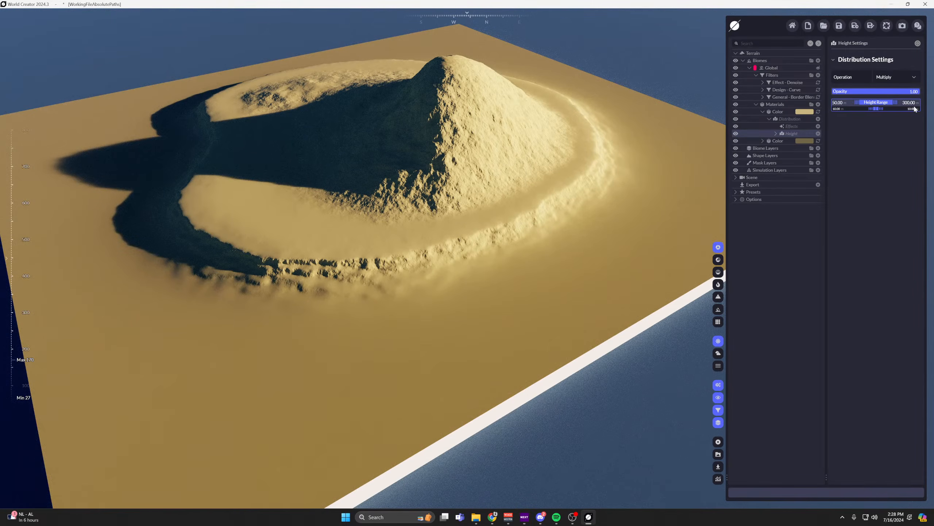
Set the sand material's height range upper limit to 100 and both of its falloffs to 2.
{"action": "left_click", "coordinate": [909, 103]}
{"action": "type", "text": "100"}
{"action": "key", "text": "Return"}
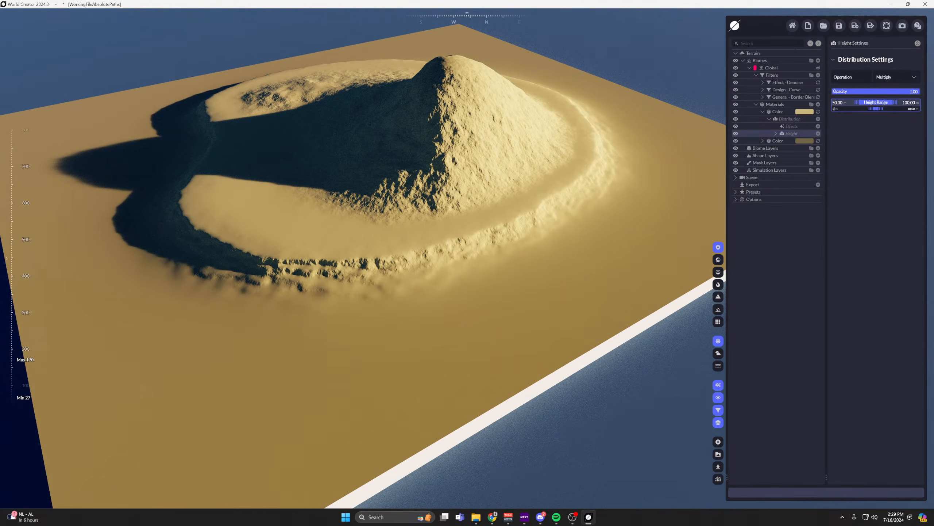
{"action": "key", "text": "Tab"}
{"action": "type", "text": "2"}
{"action": "key", "text": "Return"}
Set the sand material's height range upper limit to 55 to confine it to the beach.
{"action": "middle_click_drag", "start_coordinate": [612, 162], "coordinate": [593, 175]}
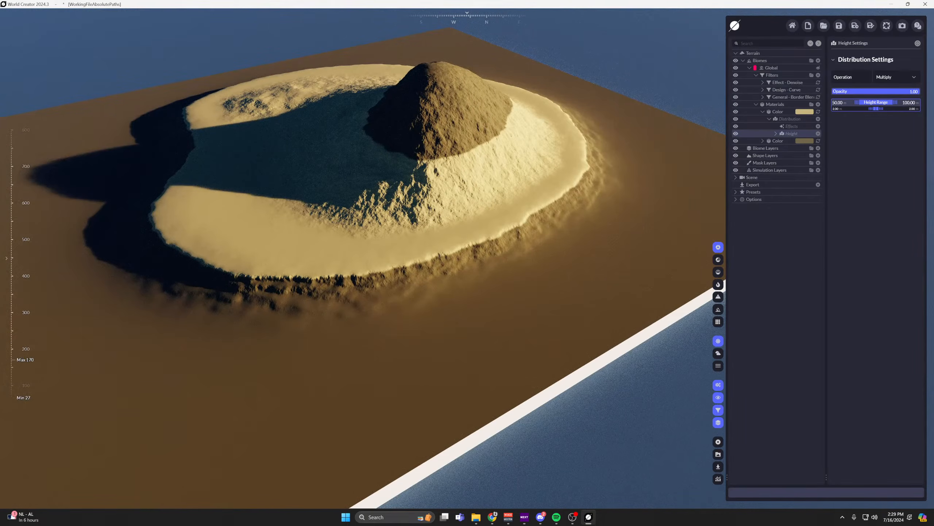
{"action": "type", "text": "55"}
{"action": "key", "text": "Return"}
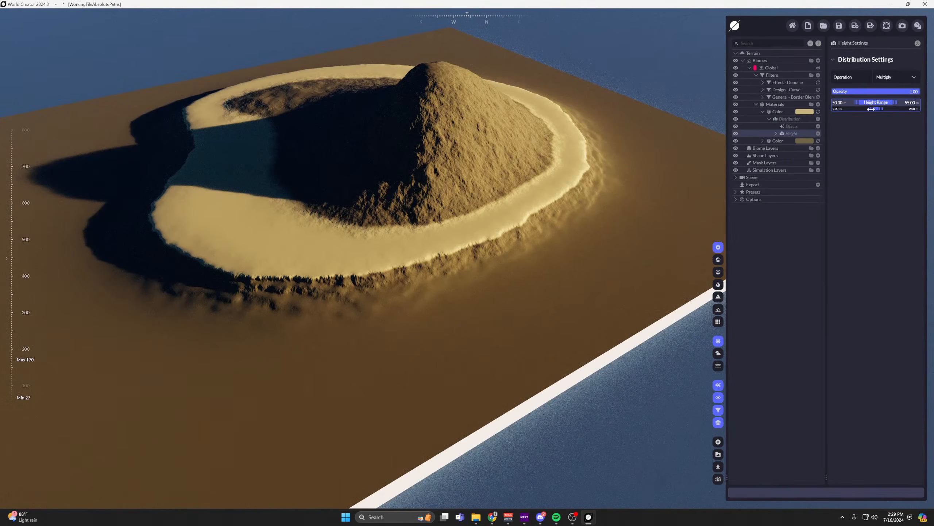
Set the sand material's height range lower falloff to 10.
{"action": "middle_click_drag", "start_coordinate": [572, 159], "coordinate": [579, 142]}
{"action": "left_click_drag", "start_coordinate": [839, 109], "coordinate": [830, 109]}
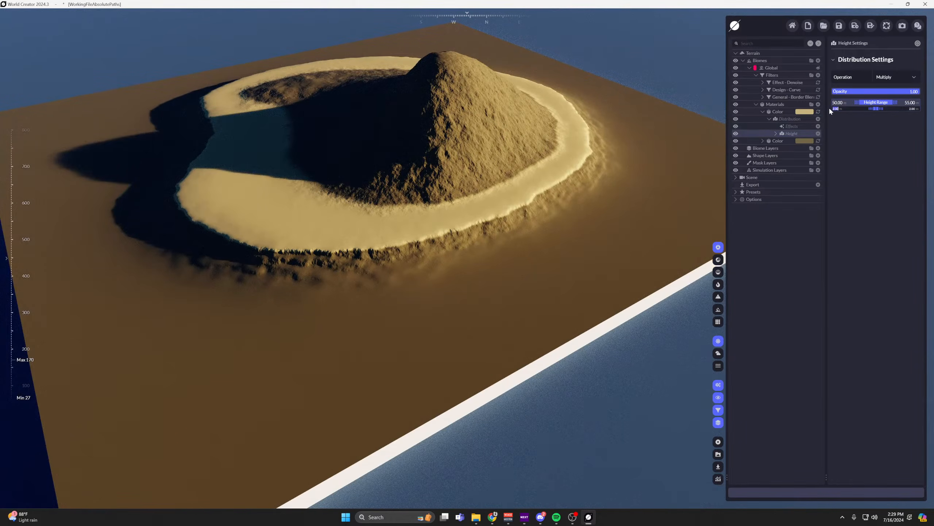
{"action": "type", "text": "10"}
{"action": "key", "text": "Return"}
{"action": "middle_click_drag", "start_coordinate": [604, 129], "coordinate": [586, 150]}
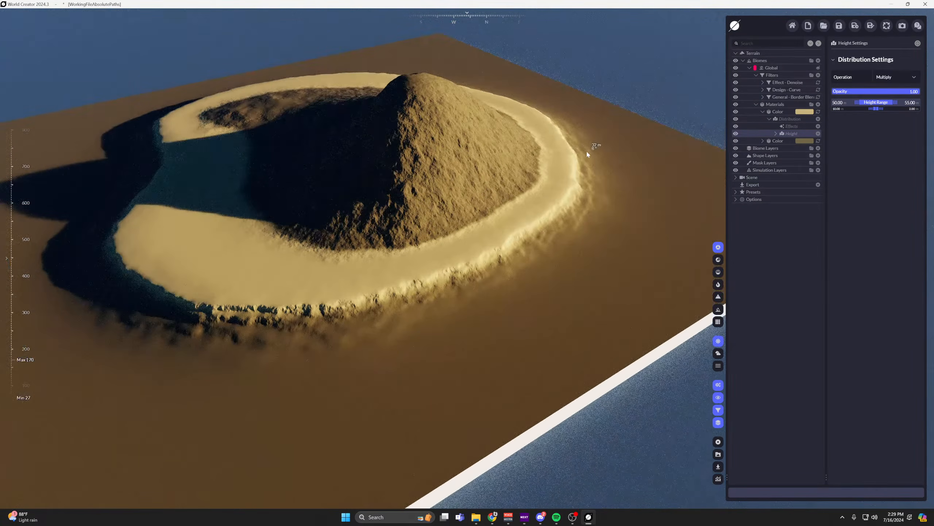
{"action": "right_click_drag", "start_coordinate": [586, 150], "coordinate": [577, 150]}
{"action": "middle_click_drag", "start_coordinate": [576, 158], "coordinate": [554, 171]}
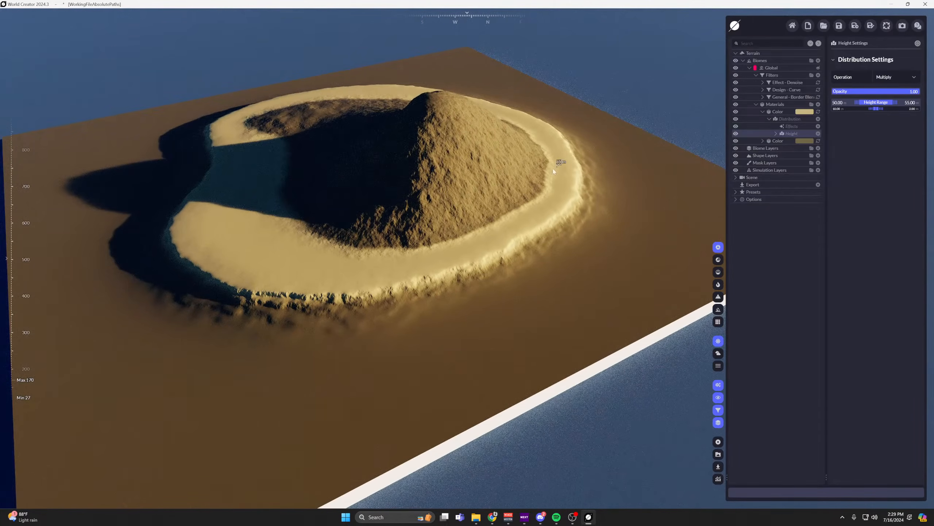
Add a new Color material above the sand material and tint it green, #4C793A.
{"action": "left_click", "coordinate": [765, 112]}
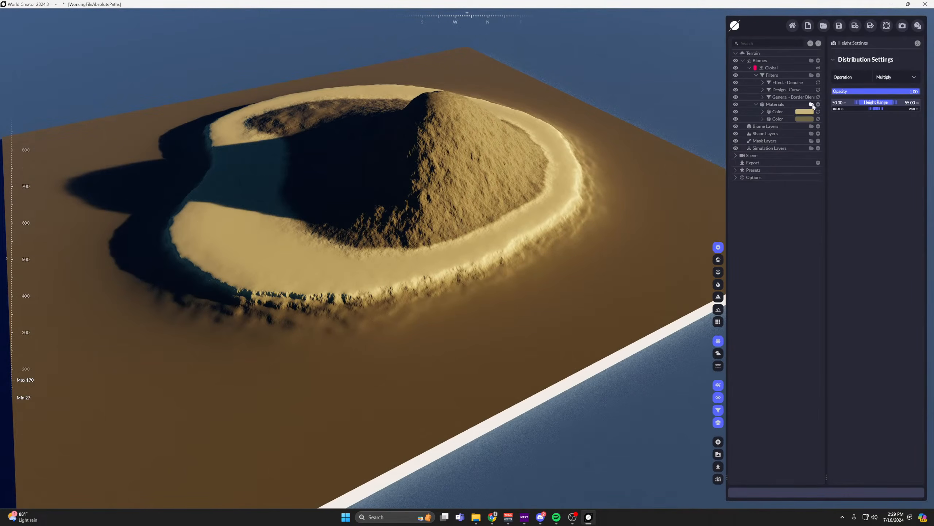
{"action": "left_click", "coordinate": [814, 109]}
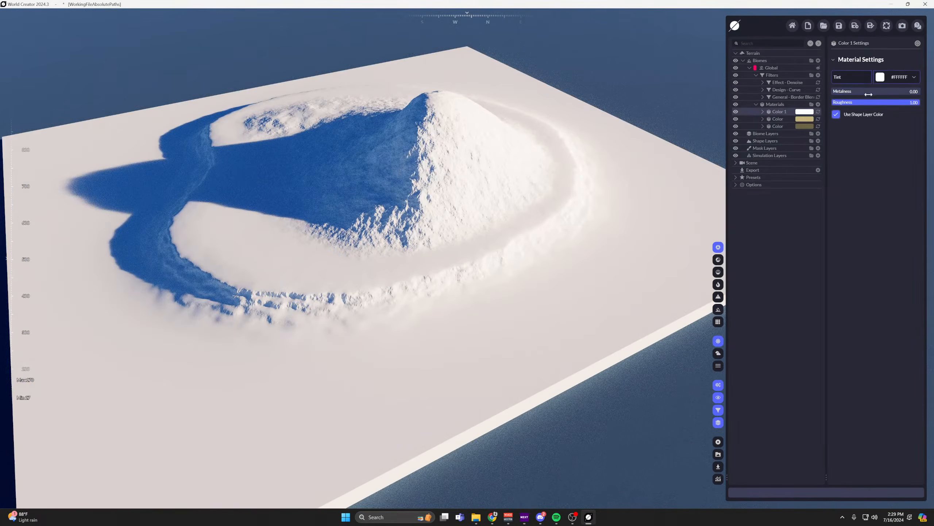
{"action": "left_click", "coordinate": [898, 76]}
{"action": "left_click", "coordinate": [861, 115]}
{"action": "left_click_drag", "start_coordinate": [880, 112], "coordinate": [896, 118]}
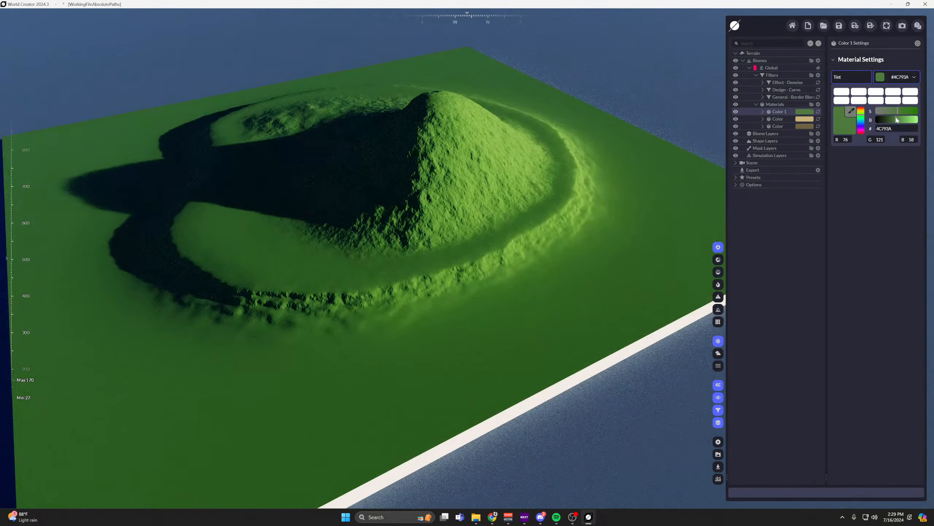
Add a Terrain Height distribution to the green Color material.
{"action": "left_click", "coordinate": [763, 110]}
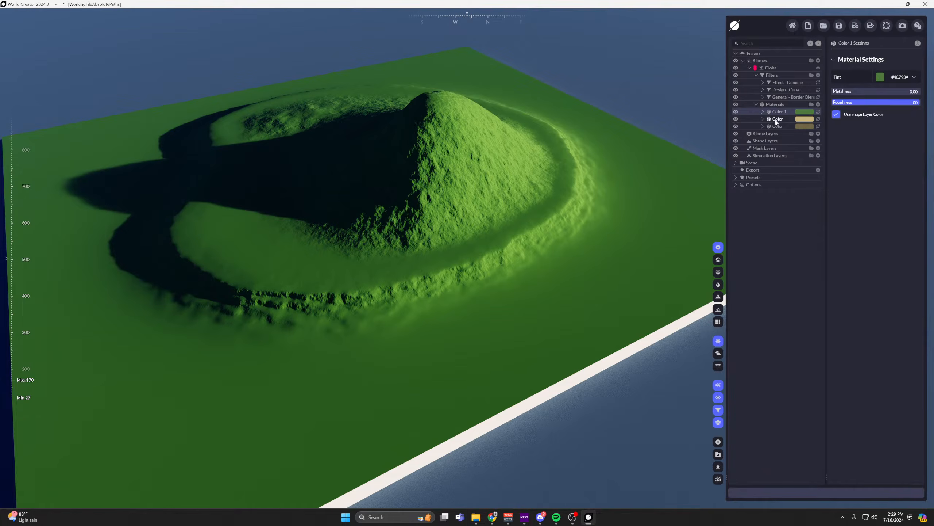
{"action": "left_click_drag", "start_coordinate": [776, 122], "coordinate": [784, 111]}
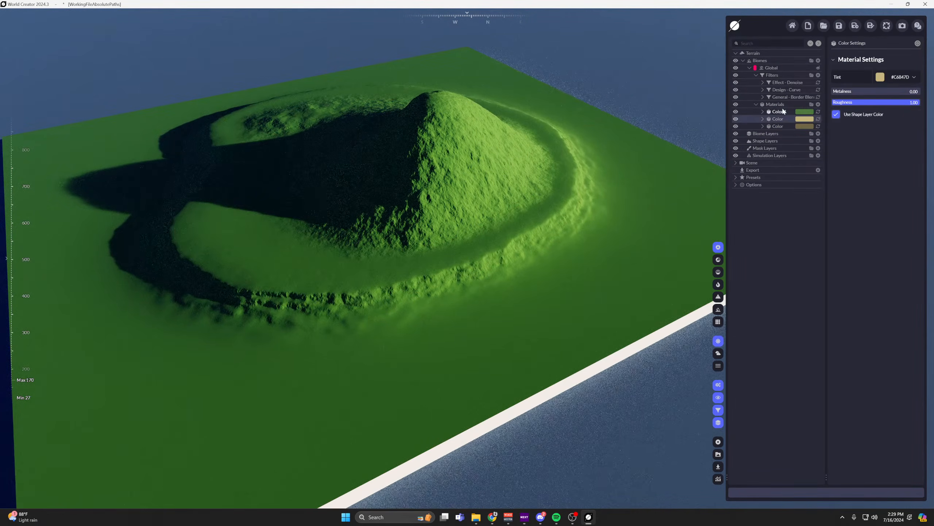
{"action": "left_click", "coordinate": [783, 111]}
{"action": "left_click", "coordinate": [762, 111]}
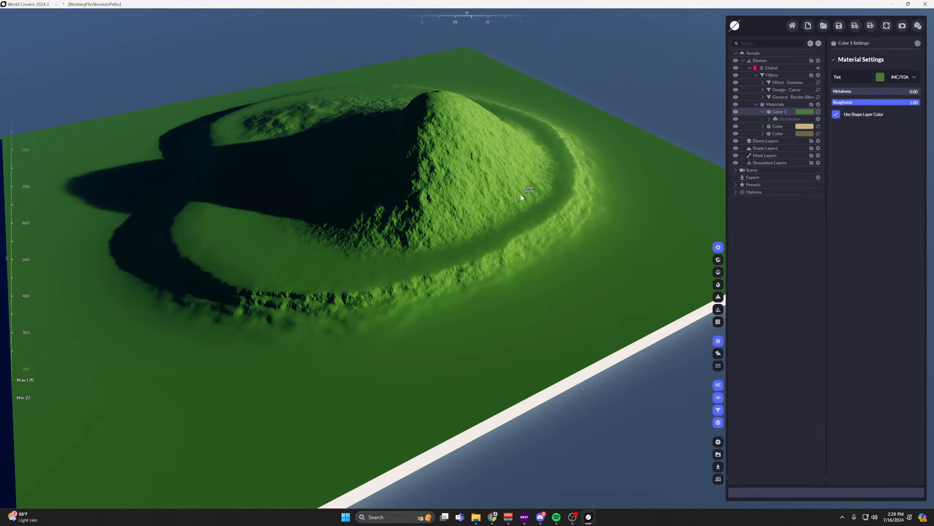
{"action": "left_click", "coordinate": [818, 119]}
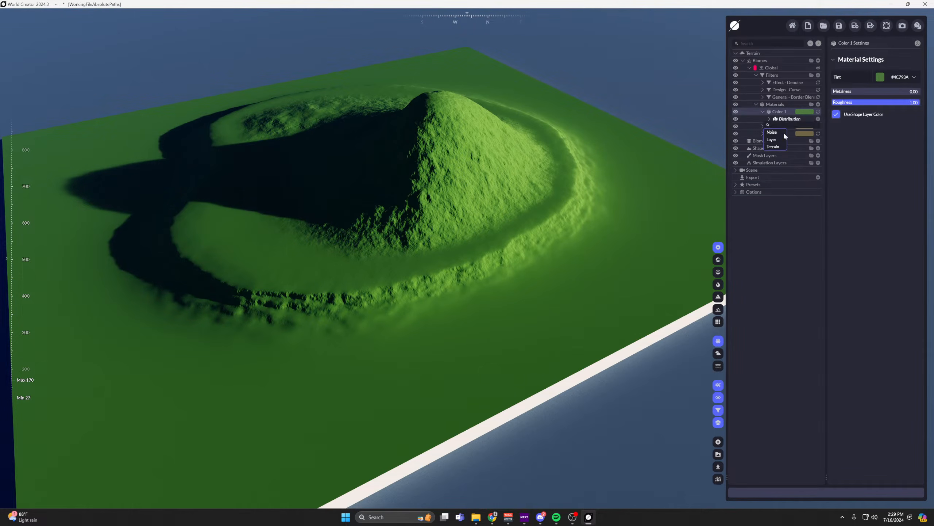
{"action": "mouse_move", "coordinate": [774, 146]}
{"action": "left_click", "coordinate": [796, 183]}
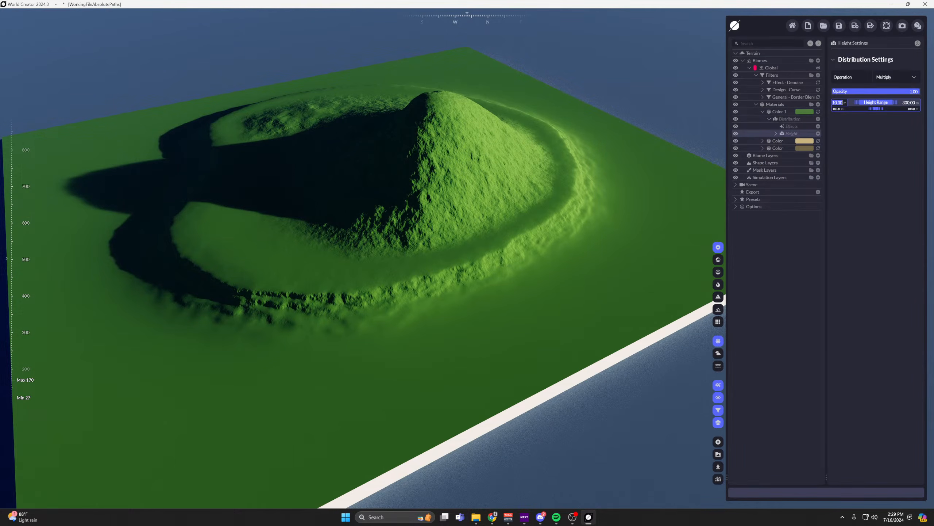
Set the green material's height range lower limit to 60 and its lower falloff to 10.
{"action": "type", "text": "60"}
{"action": "key", "text": "Return"}
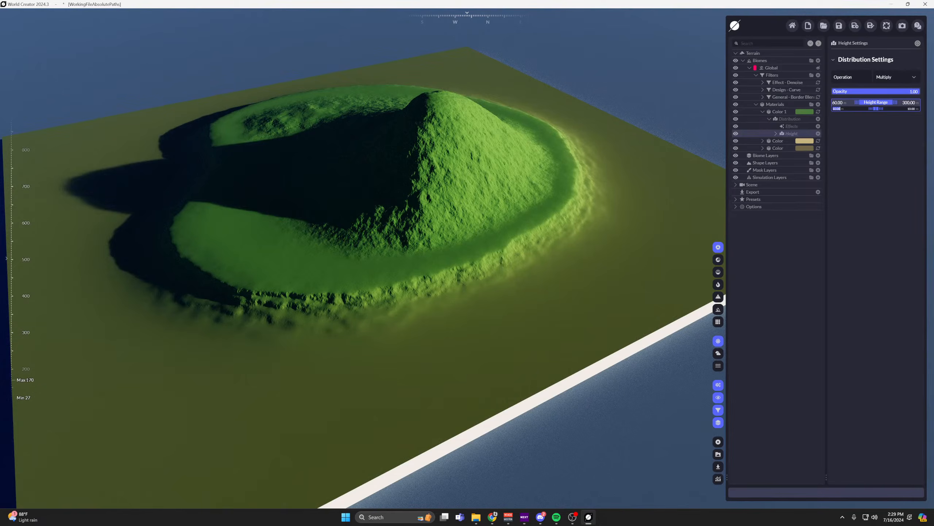
{"action": "type", "text": "5"}
{"action": "key", "text": "Return"}
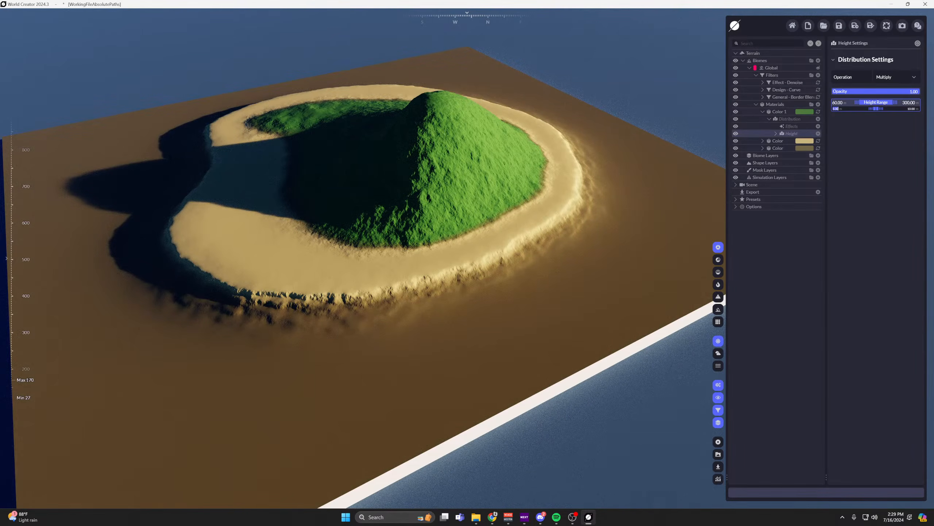
{"action": "type", "text": "10"}
{"action": "key", "text": "Return"}
{"action": "scroll", "coordinate": [585, 160], "scroll_direction": "down", "scroll_amount": 3}
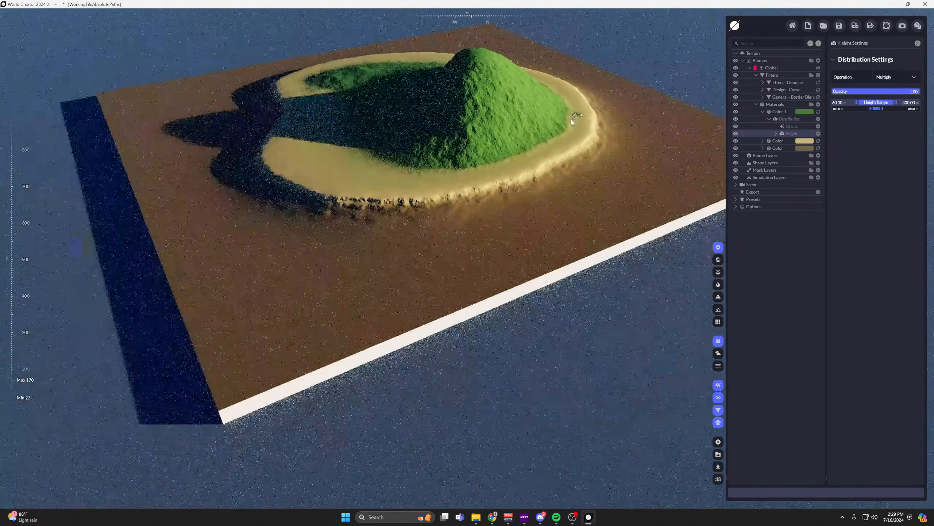
Add a Basic Erosion Ridged Flows filter above the island's existing filters.
{"action": "scroll", "coordinate": [574, 120], "scroll_direction": "up", "scroll_amount": 2}
{"action": "left_click", "coordinate": [817, 75]}
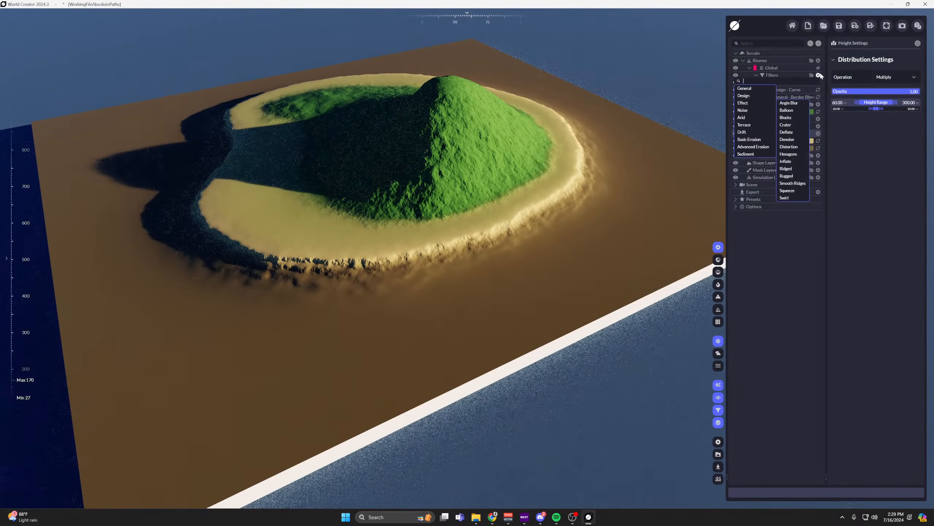
{"action": "mouse_move", "coordinate": [754, 91]}
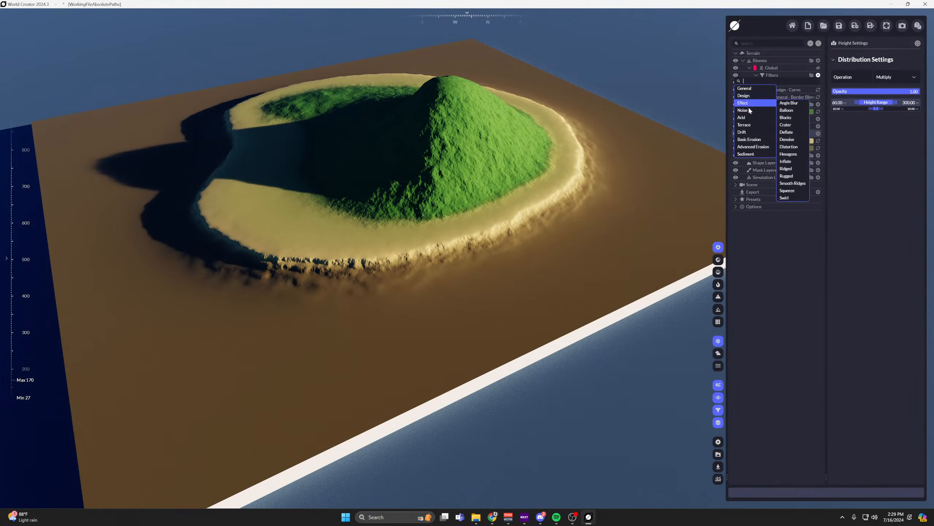
{"action": "mouse_move", "coordinate": [771, 142]}
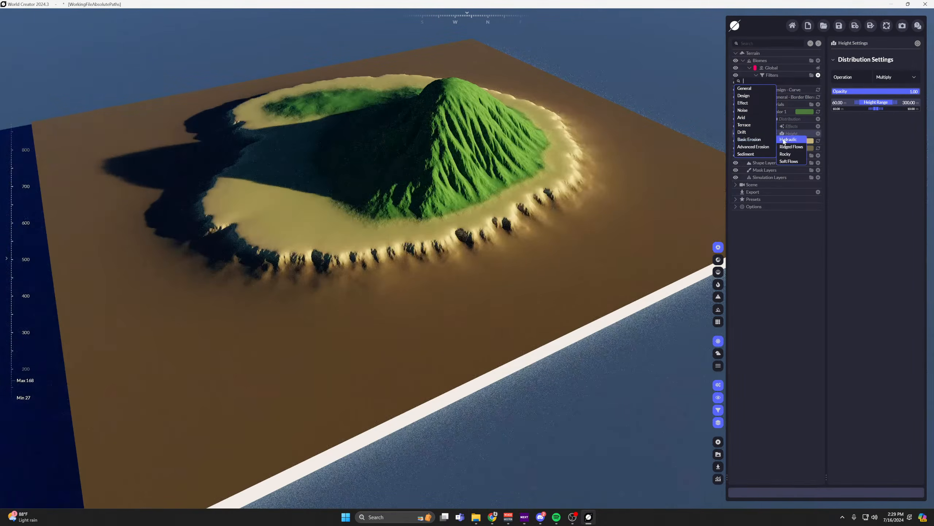
{"action": "left_click", "coordinate": [785, 146]}
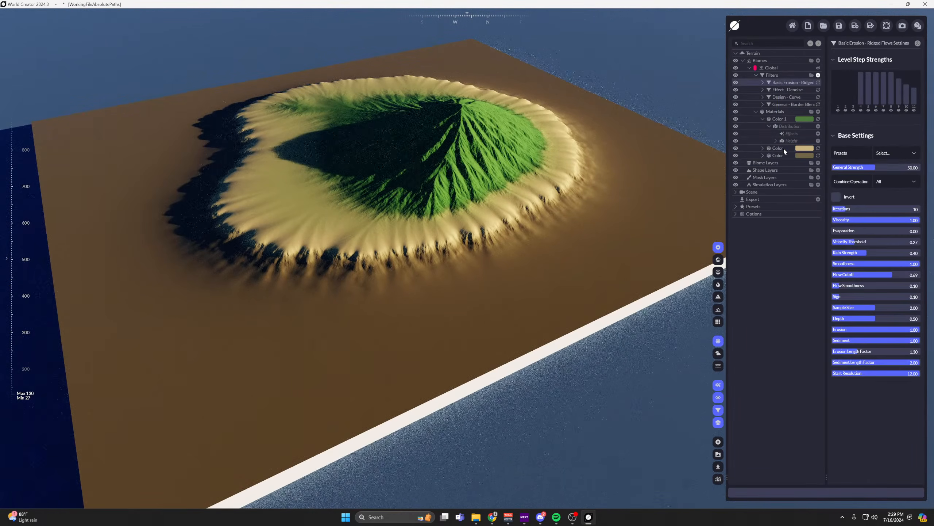
Add a Terrain Height distribution to the Ridged Flows erosion filter.
{"action": "left_click", "coordinate": [789, 89]}
{"action": "left_click", "coordinate": [819, 89]}
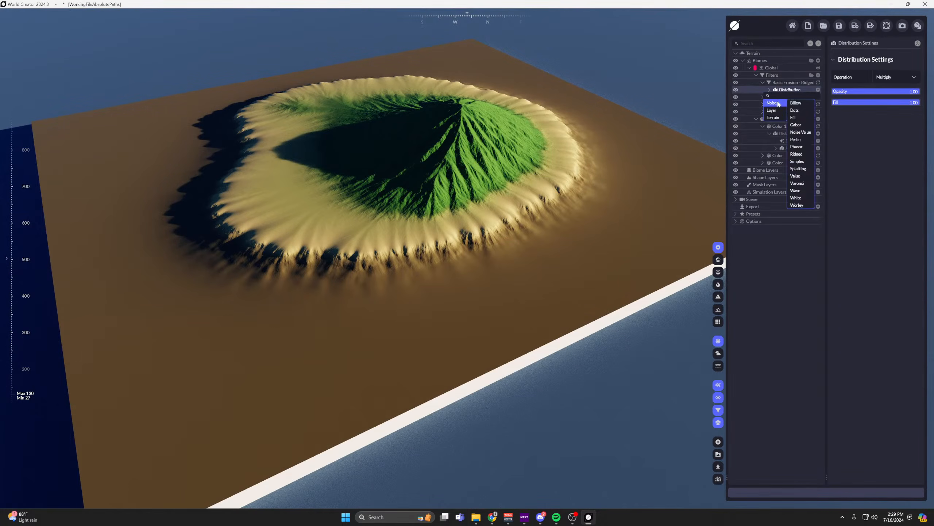
{"action": "mouse_move", "coordinate": [774, 118]}
{"action": "left_click", "coordinate": [797, 154]}
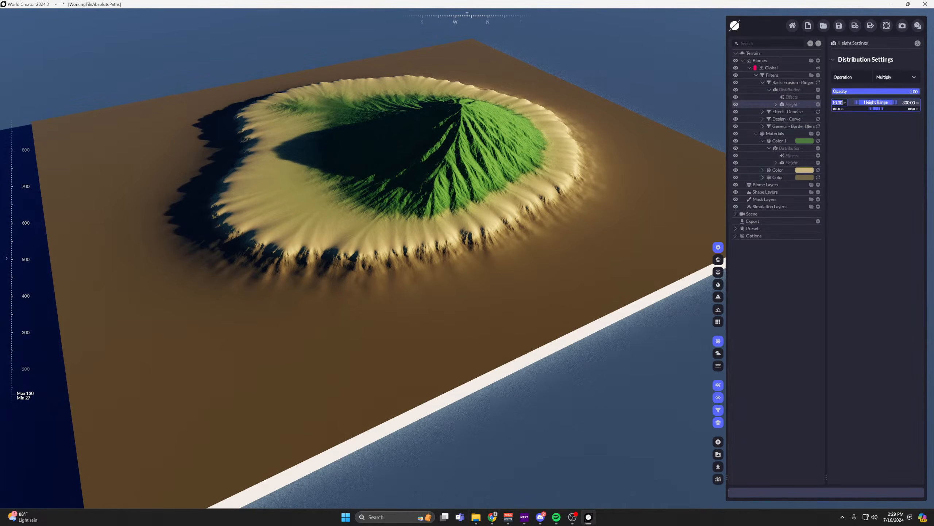
Set the erosion filter's height range lower limit to 60 and reduce its lower falloff to keep the beach smooth.
{"action": "type", "text": "60"}
{"action": "key", "text": "Return"}
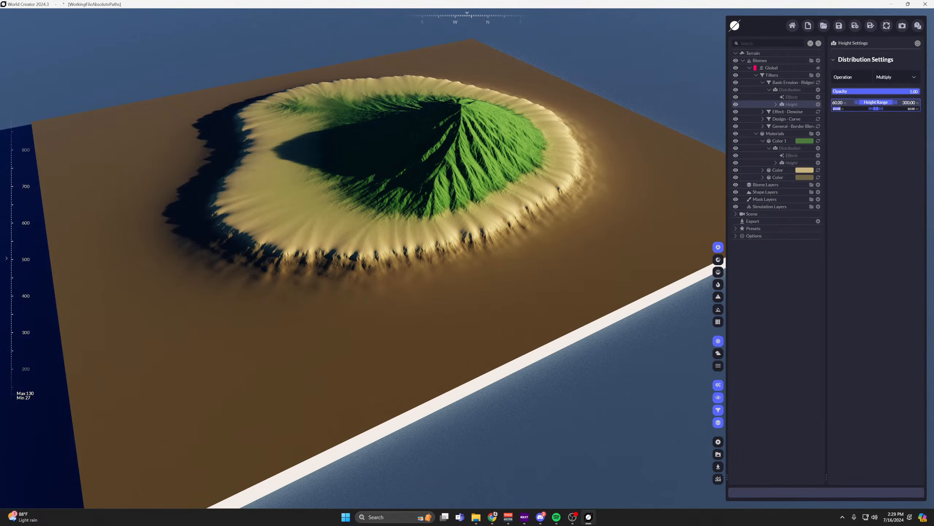
{"action": "key", "text": "Return"}
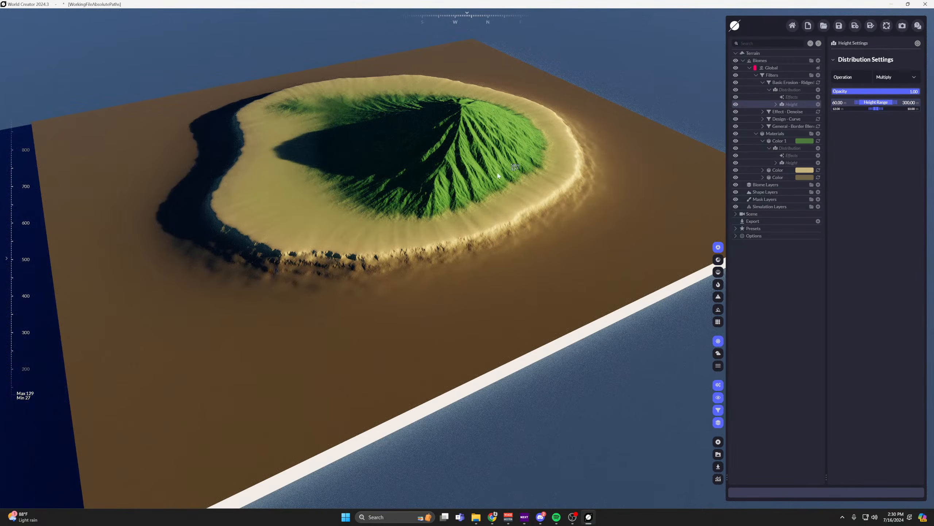
{"action": "middle_click_drag", "start_coordinate": [479, 185], "coordinate": [519, 181]}
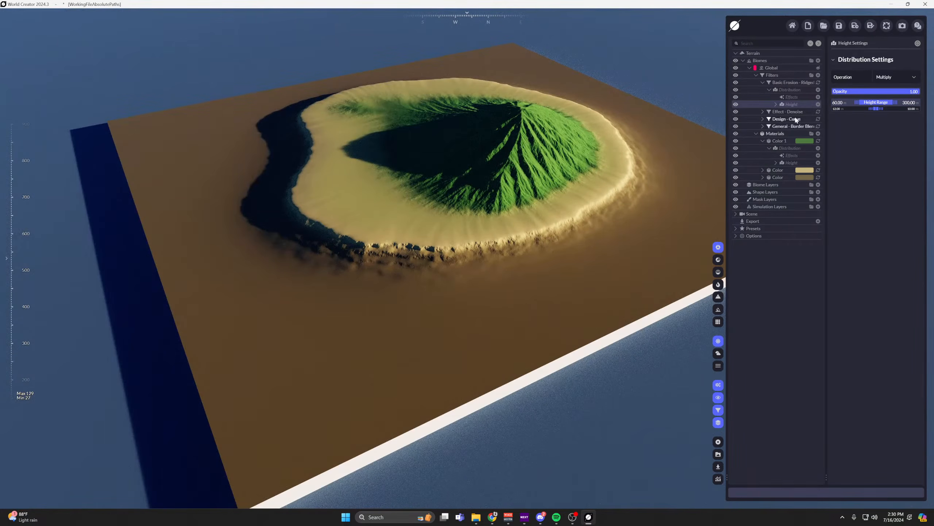
Check the Denoise filter's height distribution with the heatmap and set its upper falloff to 10.
{"action": "left_click", "coordinate": [788, 112]}
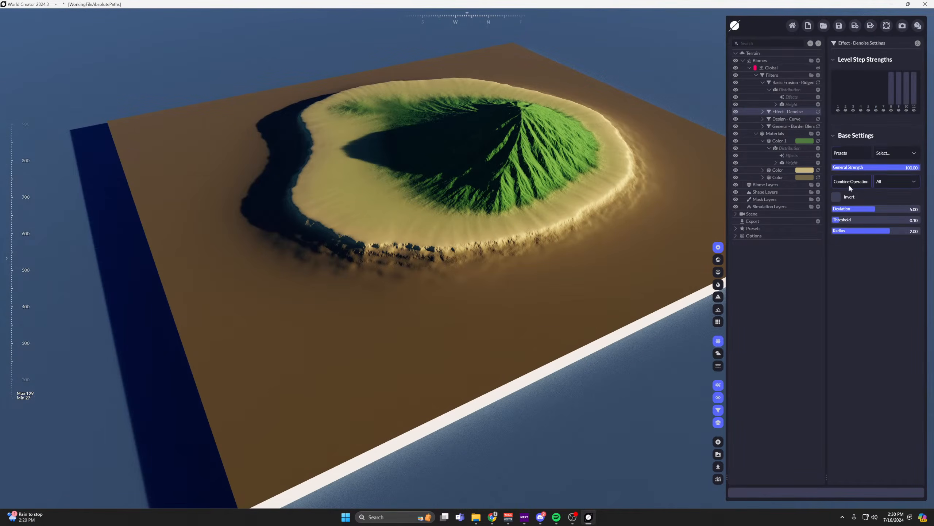
{"action": "left_click", "coordinate": [763, 112]}
{"action": "left_click", "coordinate": [791, 133]}
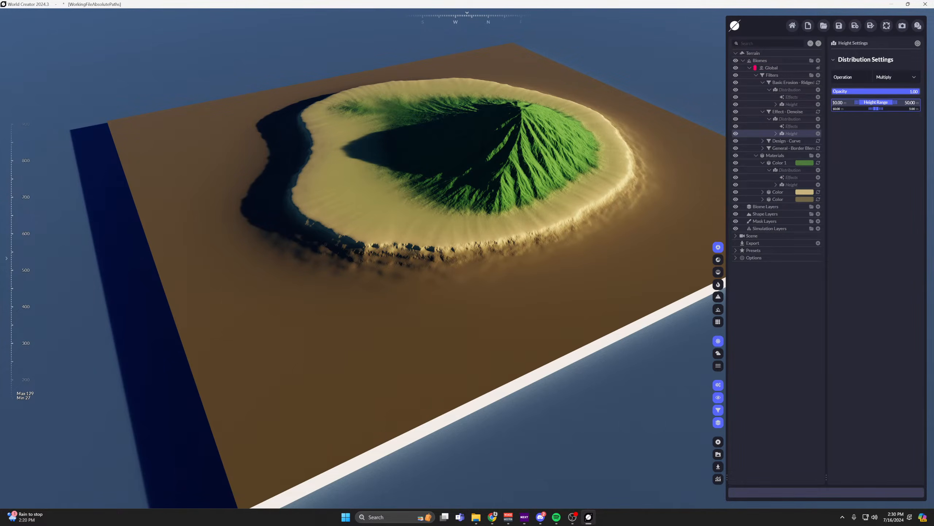
{"action": "left_click", "coordinate": [717, 284]}
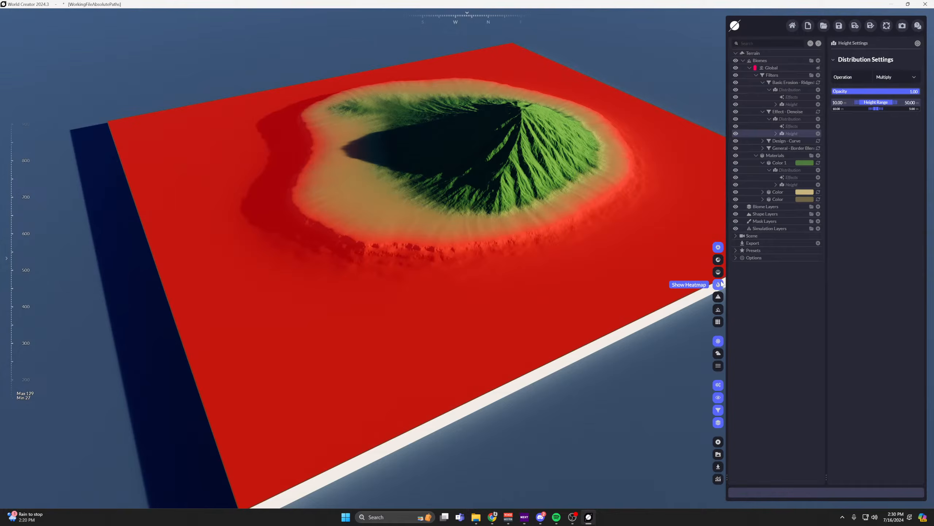
{"action": "left_click", "coordinate": [721, 283]}
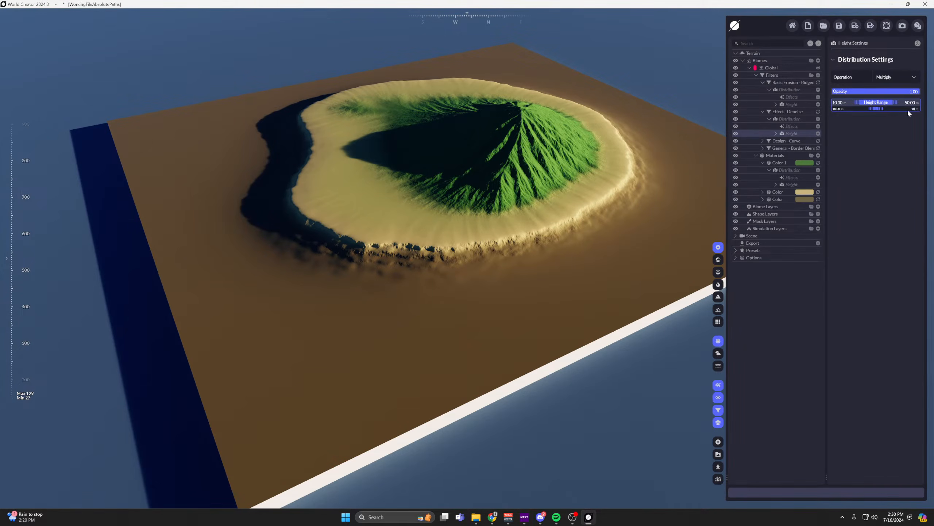
{"action": "key", "text": "Return"}
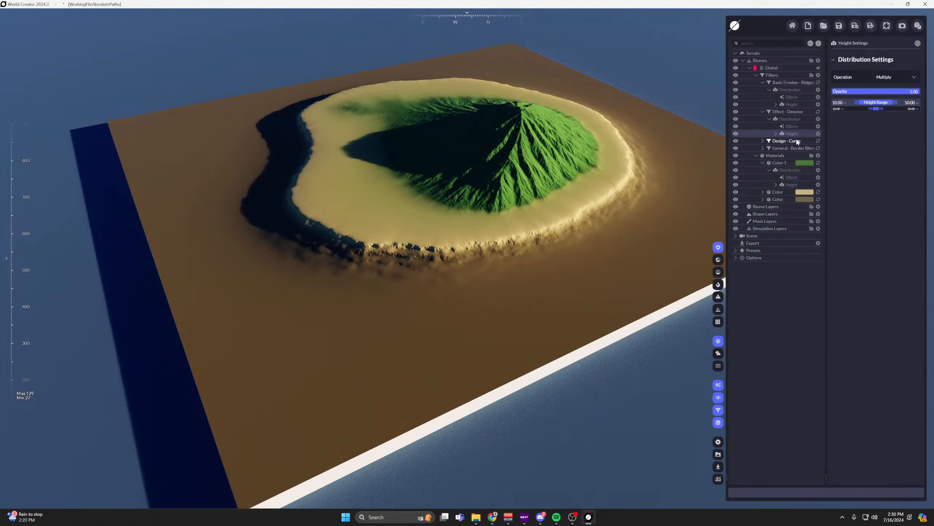
Set the Denoise filter's deviation to 7.84 and radius to 1.02, and enable three more of its lower level steps.
{"action": "left_click", "coordinate": [787, 112]}
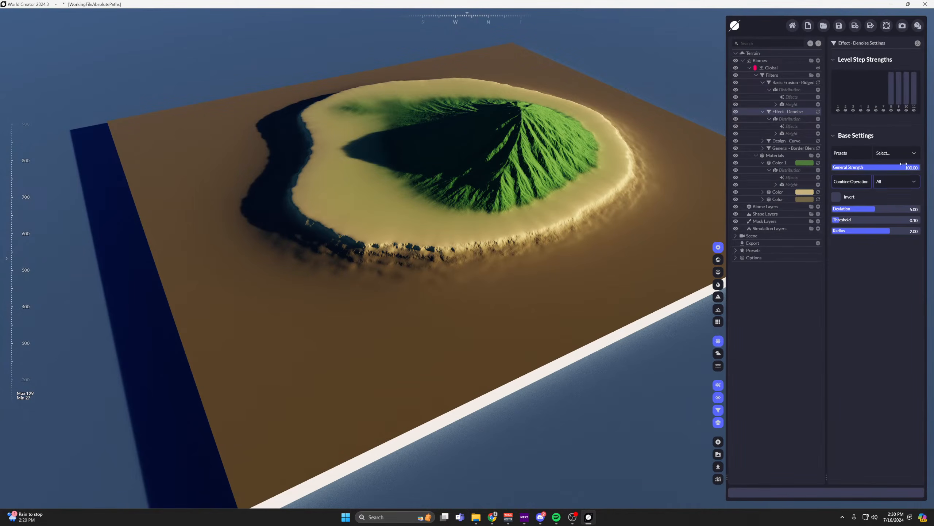
{"action": "left_click_drag", "start_coordinate": [876, 209], "coordinate": [901, 208]}
{"action": "left_click", "coordinate": [883, 95]}
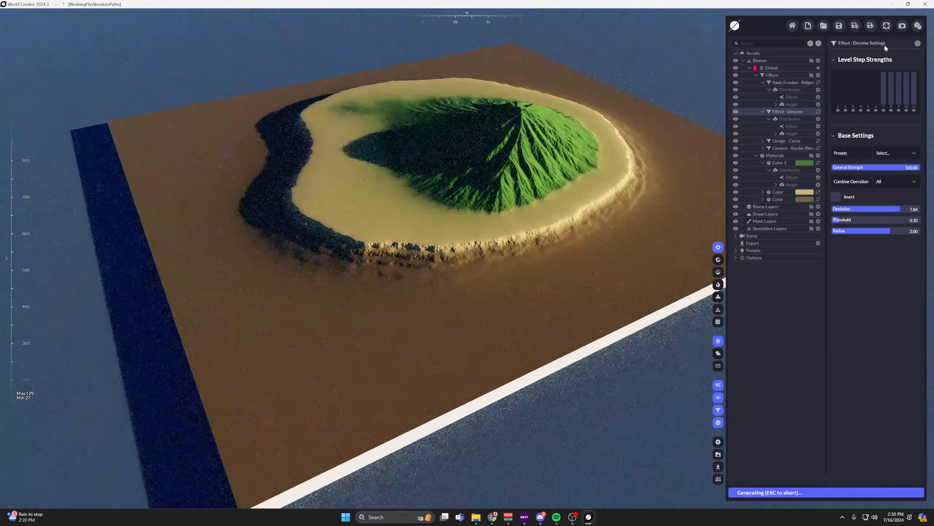
{"action": "left_click", "coordinate": [876, 96]}
{"action": "left_click", "coordinate": [869, 96]}
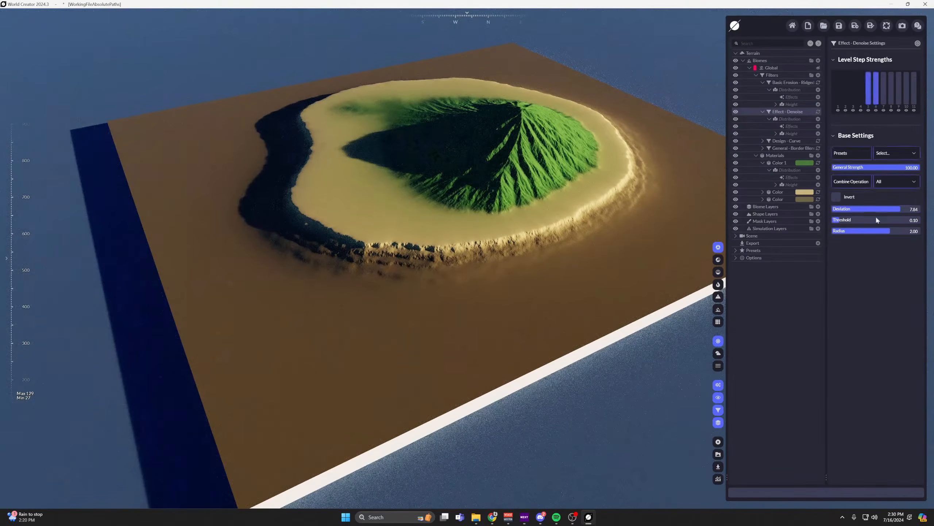
{"action": "mouse_move", "coordinate": [875, 230]}
{"action": "left_mouse_down"}
{"action": "mouse_move", "coordinate": [837, 231]}
{"action": "mouse_move", "coordinate": [862, 231]}
{"action": "left_mouse_up"}
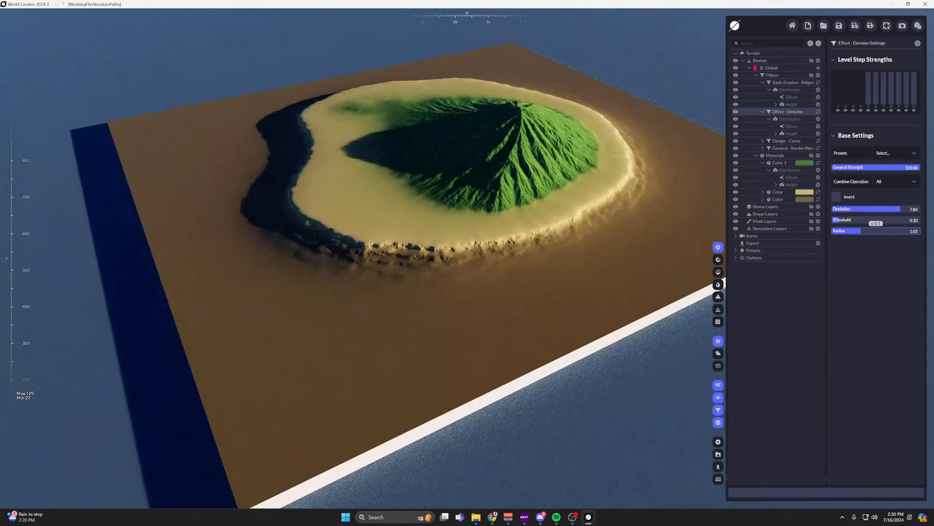
Examine the island's beach edge and eroded green hill from several distances and angles.
{"action": "scroll", "coordinate": [616, 187], "scroll_direction": "down", "scroll_amount": 4}
{"action": "scroll", "coordinate": [616, 187], "scroll_direction": "up", "scroll_amount": 4}
{"action": "scroll", "coordinate": [616, 187], "scroll_direction": "up", "scroll_amount": 3}
{"action": "middle_click_drag", "start_coordinate": [616, 187], "coordinate": [590, 225]}
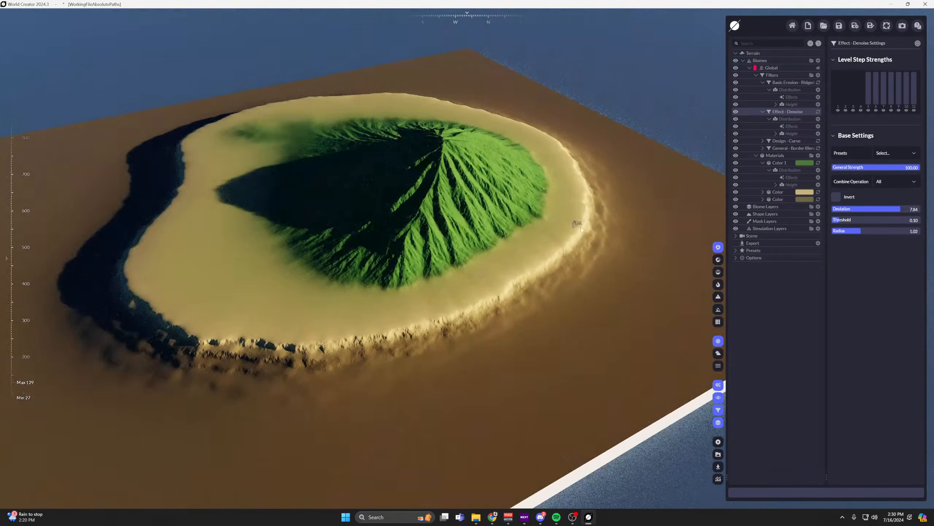
{"action": "scroll", "coordinate": [590, 225], "scroll_direction": "down", "scroll_amount": 1}
{"action": "scroll", "coordinate": [590, 225], "scroll_direction": "down", "scroll_amount": 2}
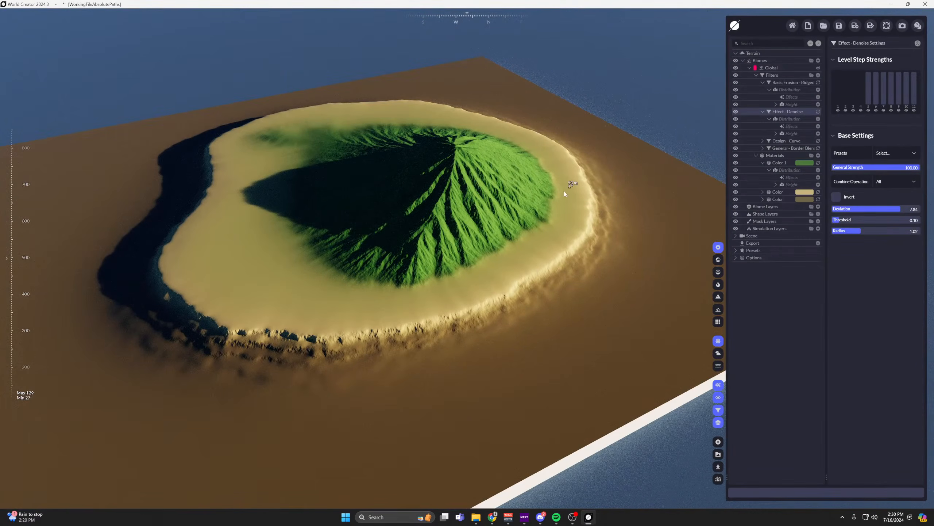
{"action": "middle_click_drag", "start_coordinate": [563, 190], "coordinate": [588, 152]}
{"action": "scroll", "coordinate": [588, 151], "scroll_direction": "up", "scroll_amount": 1}
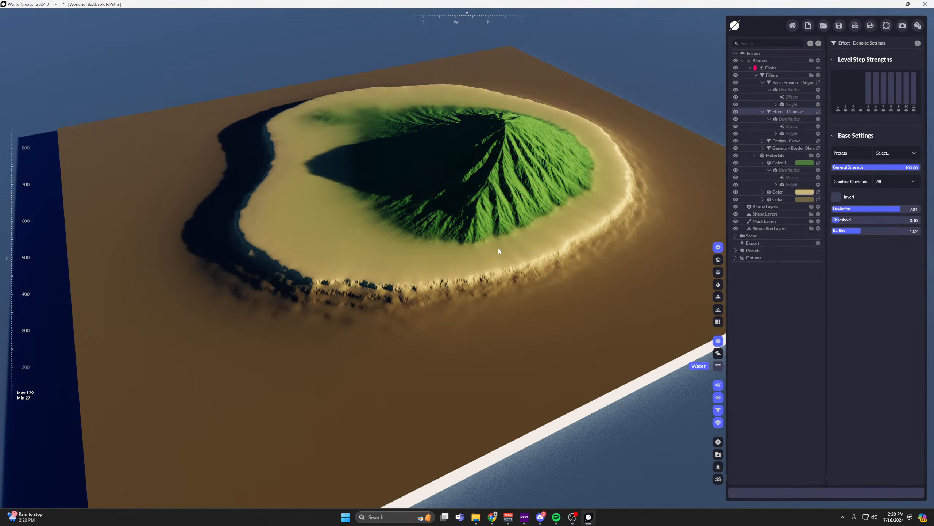
Turn on the water and set its sea level to 50 in the scene's environment settings.
{"action": "scroll", "coordinate": [557, 200], "scroll_direction": "down", "scroll_amount": 1}
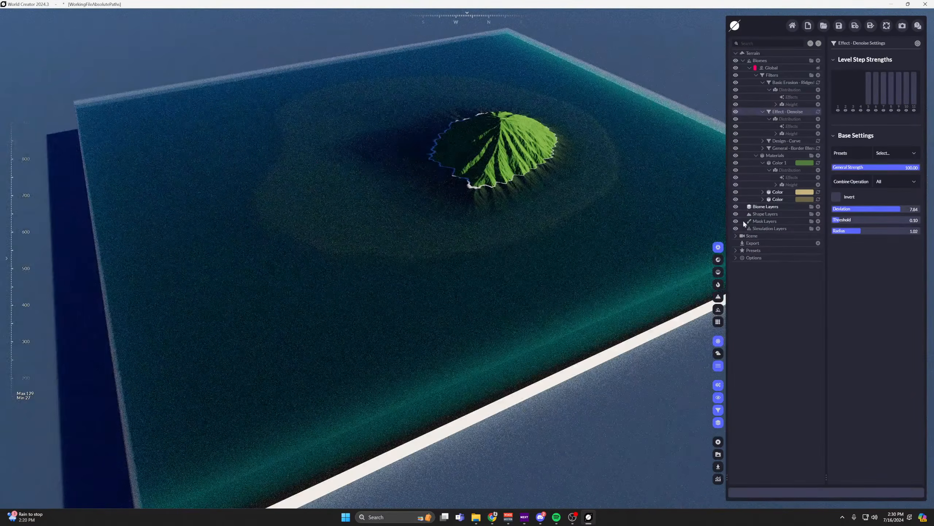
{"action": "left_click", "coordinate": [751, 236]}
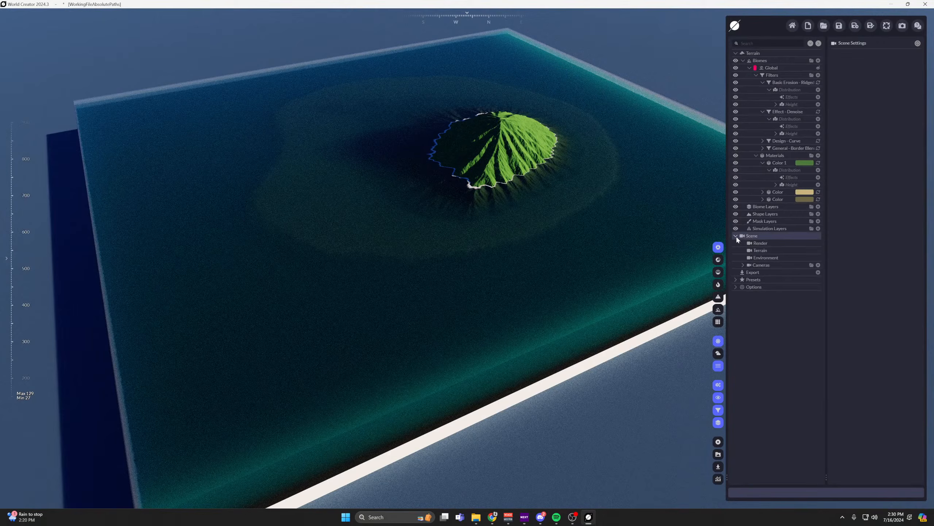
{"action": "left_click", "coordinate": [761, 252]}
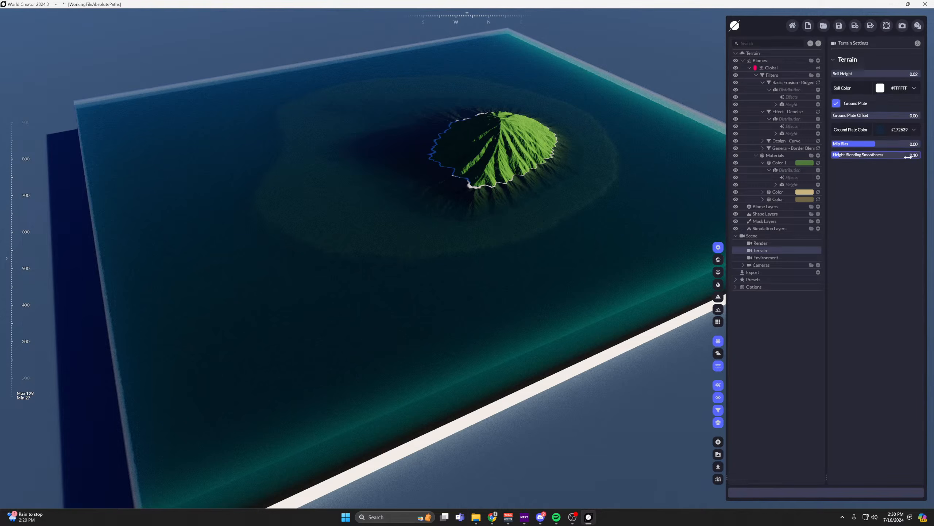
{"action": "left_click", "coordinate": [766, 258]}
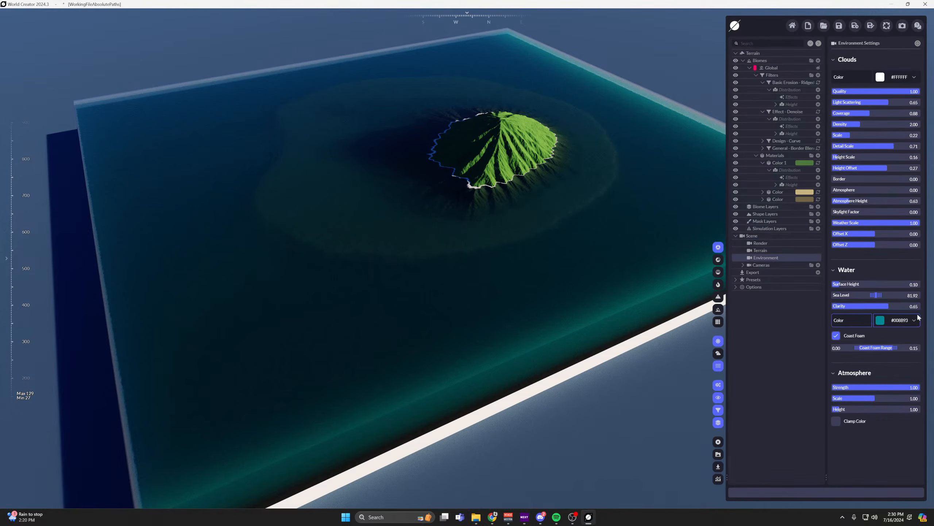
{"action": "double_click", "coordinate": [917, 296]}
{"action": "type", "text": "50"}
{"action": "key", "text": "Return"}
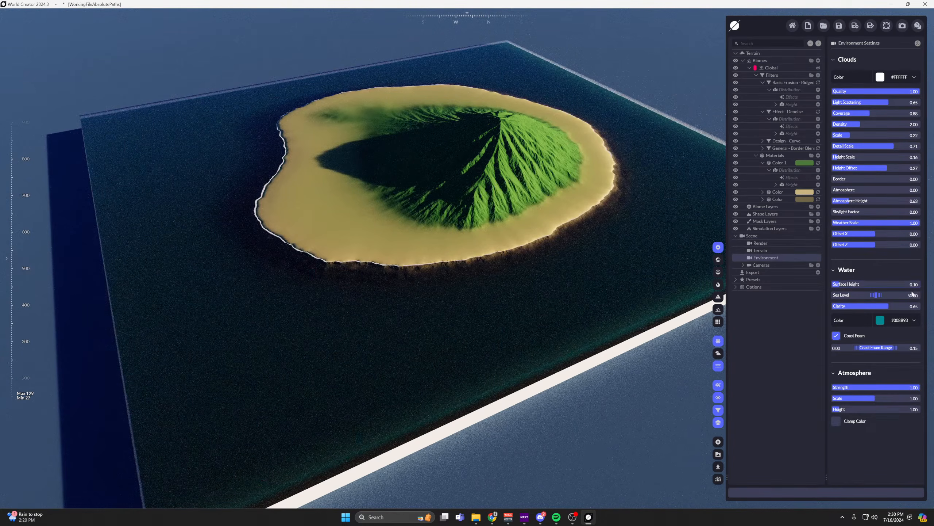
Try sea levels of 52 and 55 for the water around the island.
{"action": "double_click", "coordinate": [913, 294]}
{"action": "type", "text": "52"}
{"action": "key", "text": "Return"}
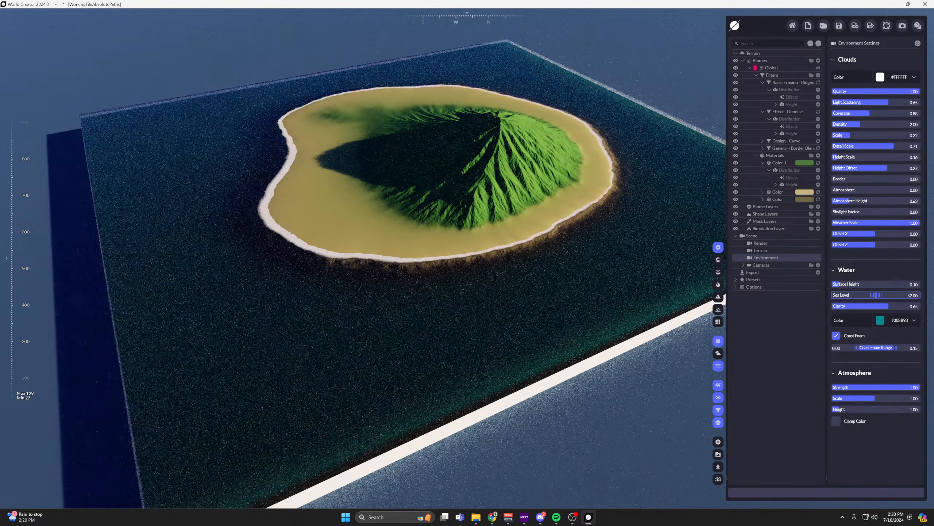
{"action": "left_click", "coordinate": [910, 296]}
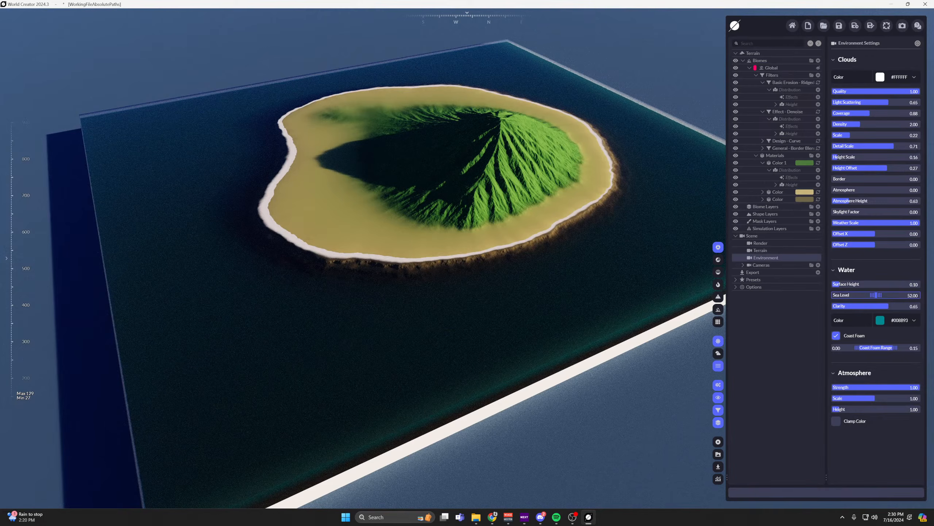
{"action": "type", "text": "55"}
{"action": "key", "text": "Return"}
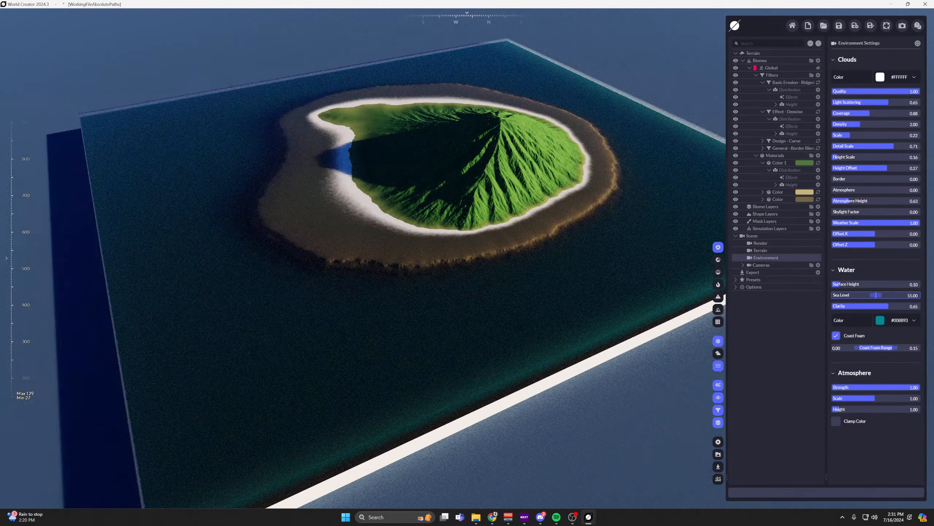
Set the water's sea level to 53 and inspect the island's shoreline up close from several angles.
{"action": "left_click", "coordinate": [905, 296]}
{"action": "type", "text": "53"}
{"action": "key", "text": "Return"}
{"action": "scroll", "coordinate": [434, 230], "scroll_direction": "up", "scroll_amount": 5}
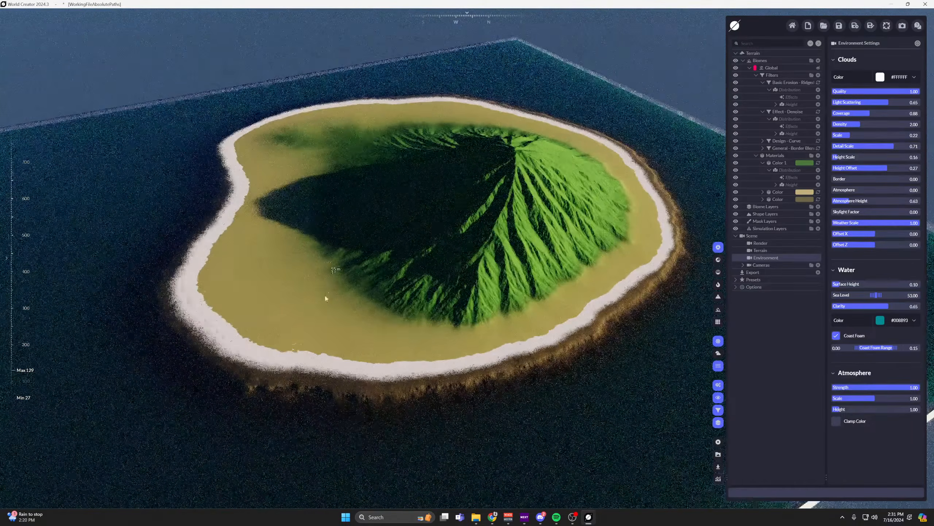
{"action": "left_click_drag", "start_coordinate": [326, 298], "coordinate": [501, 166]}
{"action": "scroll", "coordinate": [501, 166], "scroll_direction": "up", "scroll_amount": 4}
{"action": "left_click_drag", "start_coordinate": [530, 235], "coordinate": [482, 247]}
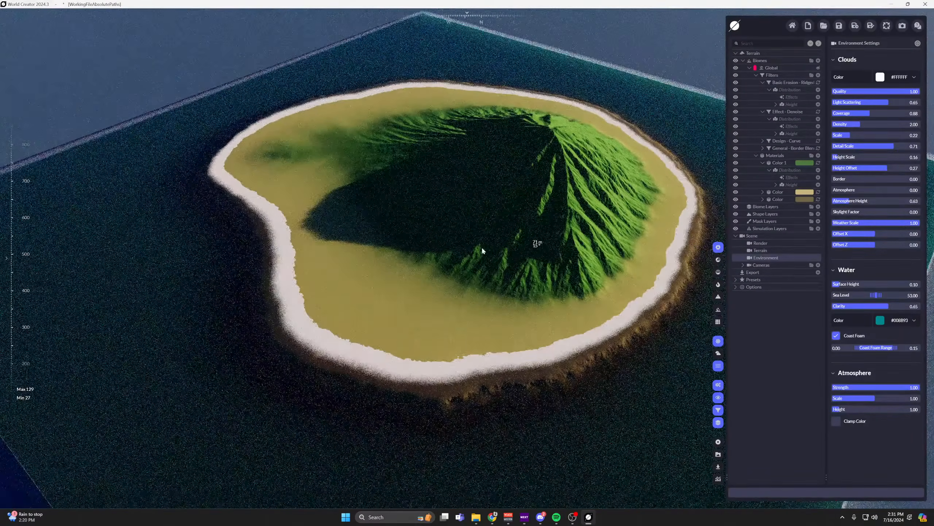
{"action": "middle_click_drag", "start_coordinate": [481, 247], "coordinate": [428, 246]}
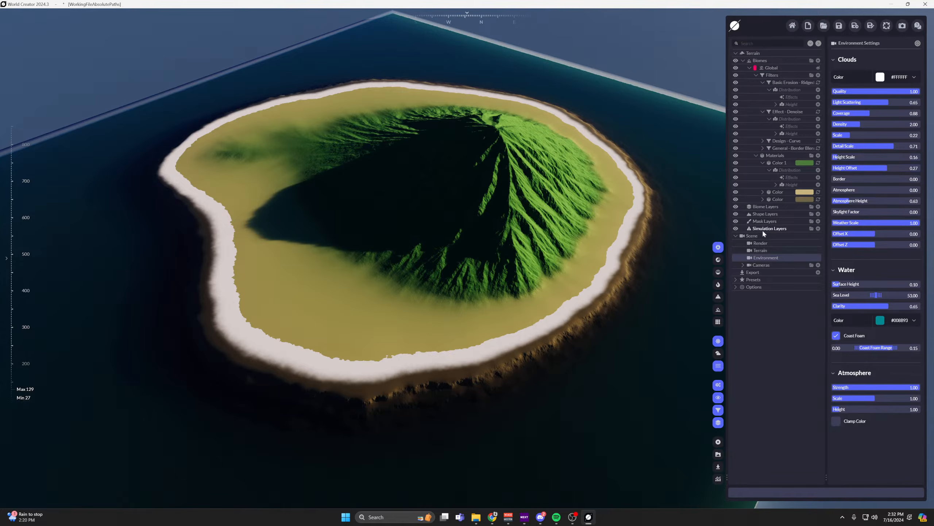
Review the scene's render, environment and Main Camera settings.
{"action": "left_click", "coordinate": [761, 243]}
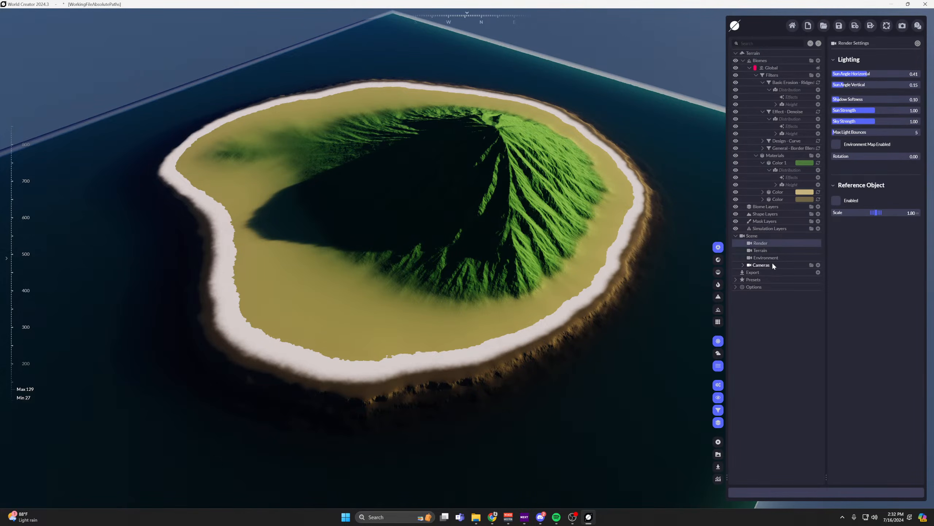
{"action": "left_click", "coordinate": [769, 257]}
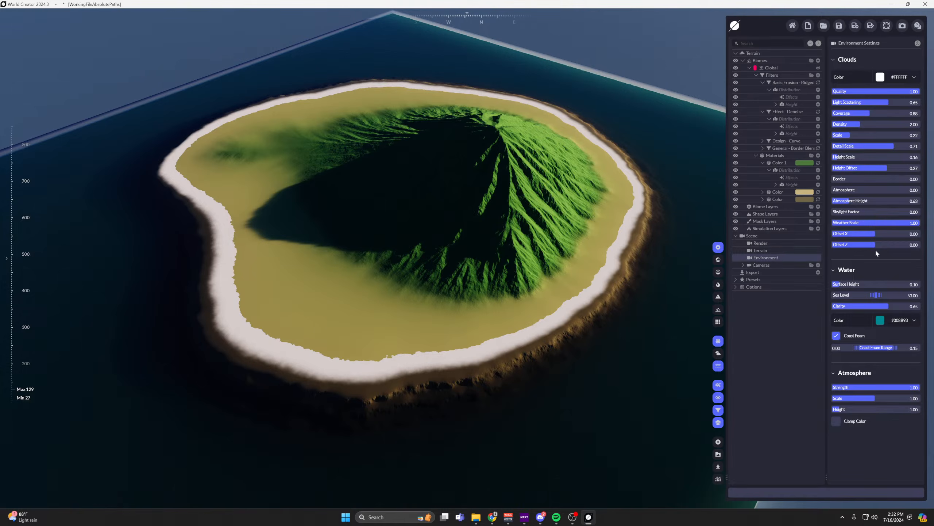
{"action": "left_click", "coordinate": [742, 265]}
{"action": "left_click", "coordinate": [761, 267]}
{"action": "left_click", "coordinate": [769, 272]}
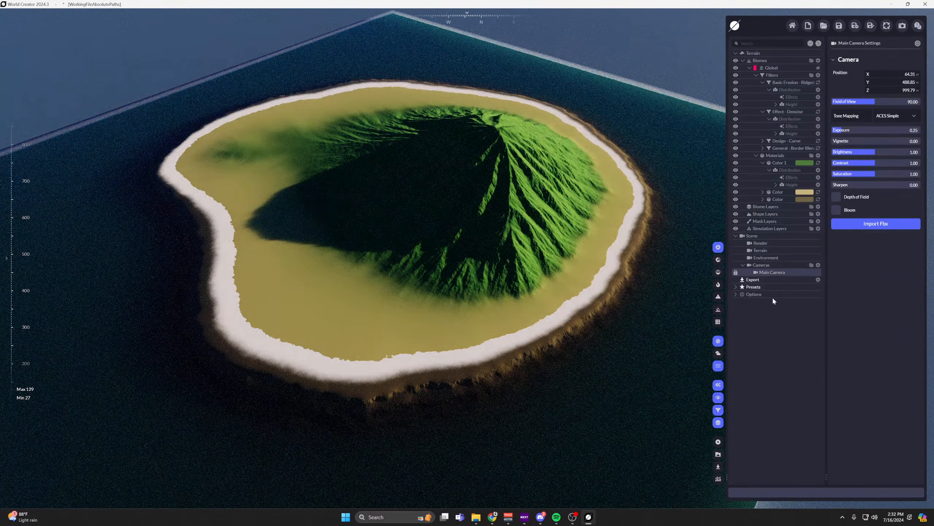
Enable the environment map in the scene's render lighting settings.
{"action": "left_click", "coordinate": [759, 245]}
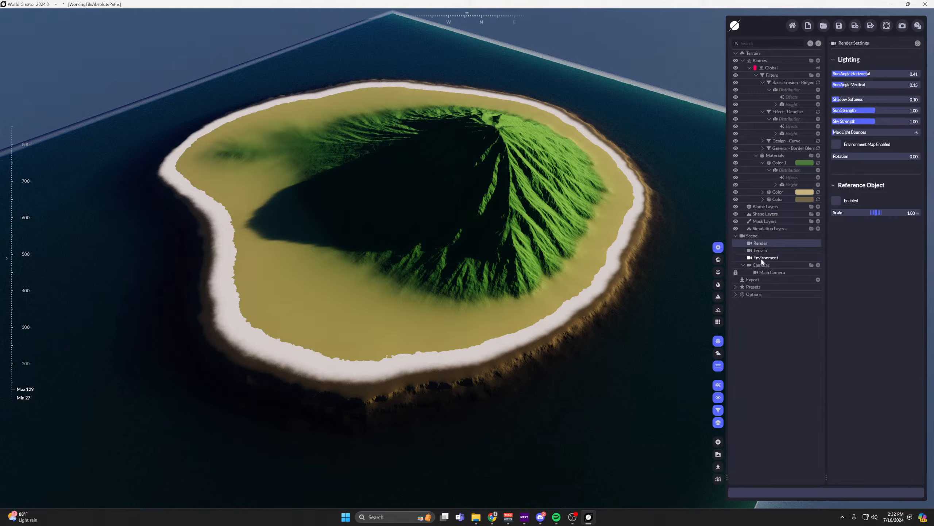
{"action": "left_click", "coordinate": [835, 144]}
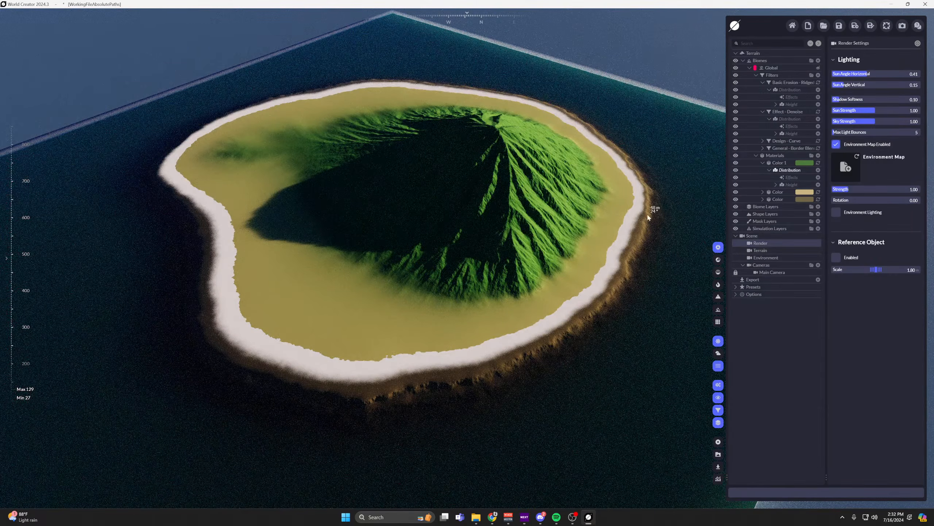
{"action": "middle_click_drag", "start_coordinate": [648, 217], "coordinate": [563, 234]}
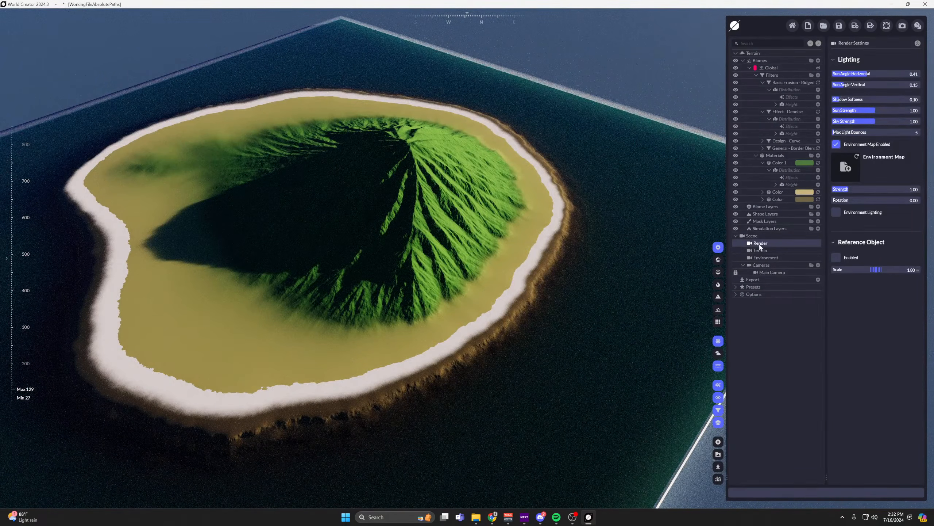
{"action": "mouse_move", "coordinate": [610, 221]}
{"action": "right_mouse_down"}
{"action": "mouse_move", "coordinate": [611, 140]}
{"action": "mouse_move", "coordinate": [589, 217]}
{"action": "mouse_move", "coordinate": [600, 221]}
{"action": "right_mouse_up"}
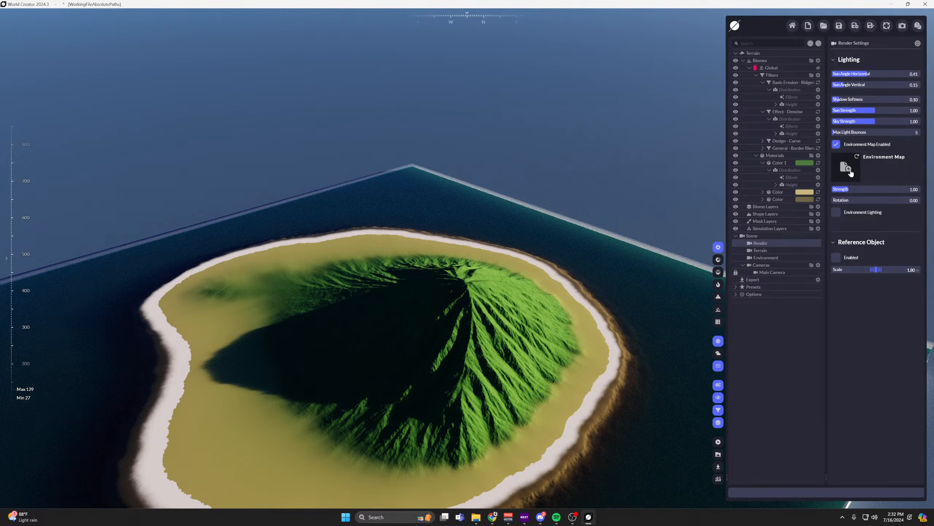
{"action": "scroll", "coordinate": [566, 276], "scroll_direction": "down", "scroll_amount": 3}
{"action": "middle_click_drag", "start_coordinate": [559, 283], "coordinate": [553, 244]}
{"action": "right_click_drag", "start_coordinate": [641, 217], "coordinate": [646, 247]}
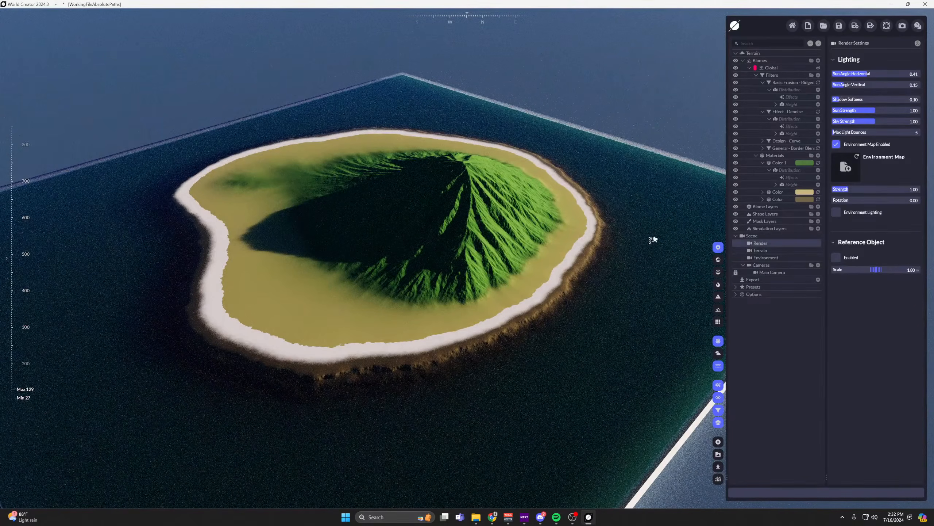
Try adding a Snow simulation layer to the terrain and delete it again.
{"action": "left_click", "coordinate": [756, 156]}
{"action": "left_click", "coordinate": [773, 185]}
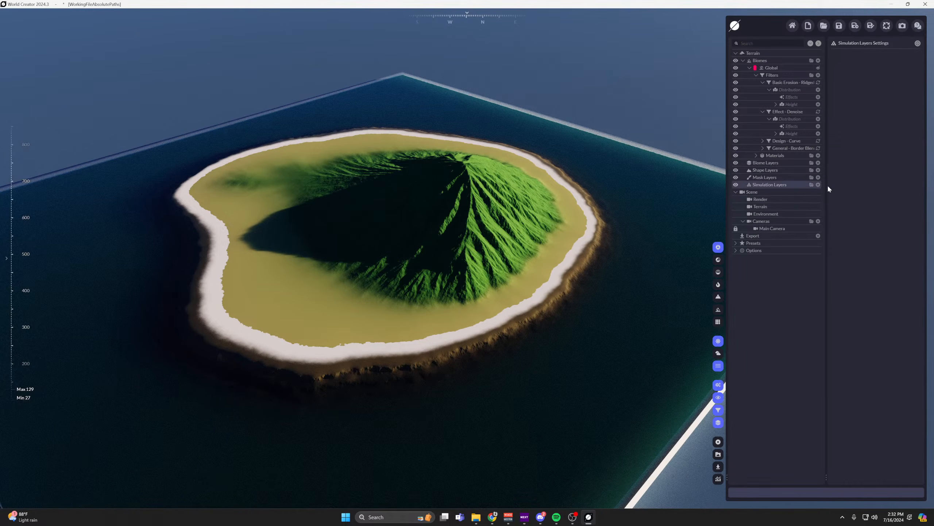
{"action": "left_click", "coordinate": [818, 185]}
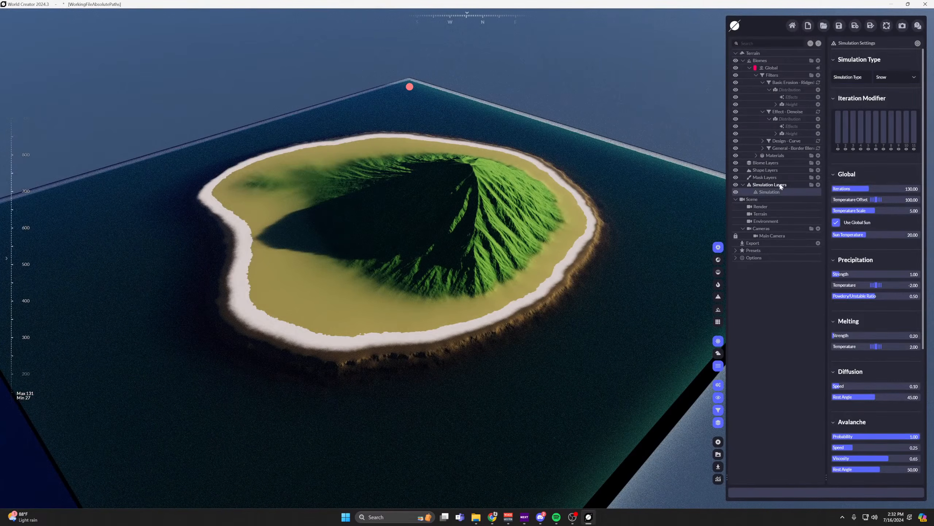
{"action": "key", "text": "Delete"}
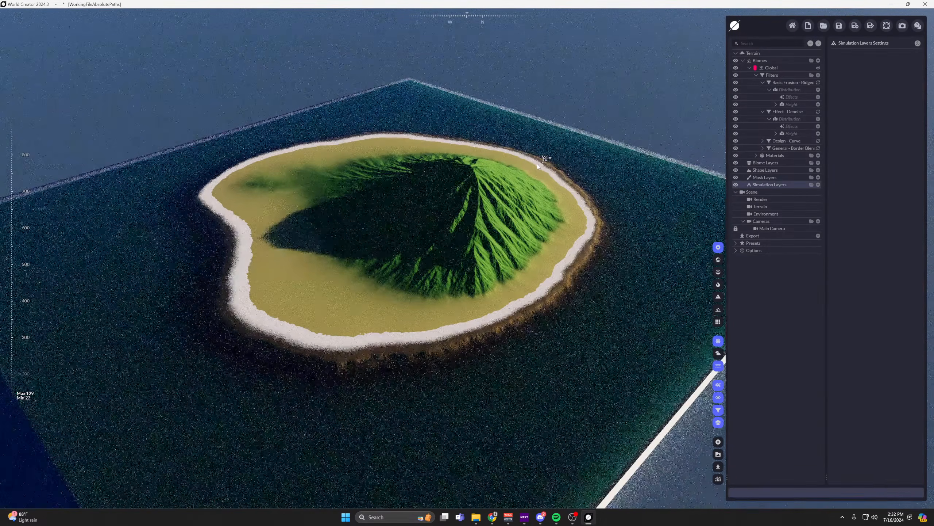
Examine the whole island terrain and its surrounding water from several angles and distances.
{"action": "middle_click_drag", "start_coordinate": [538, 166], "coordinate": [564, 86]}
{"action": "scroll", "coordinate": [577, 185], "scroll_direction": "down", "scroll_amount": 3}
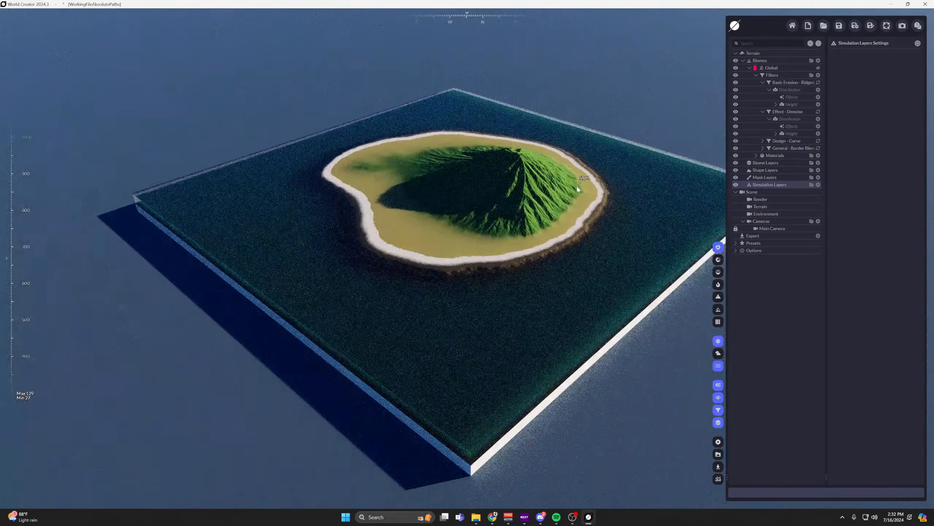
{"action": "middle_click_drag", "start_coordinate": [513, 219], "coordinate": [649, 442]}
{"action": "right_click_drag", "start_coordinate": [649, 445], "coordinate": [498, 421]}
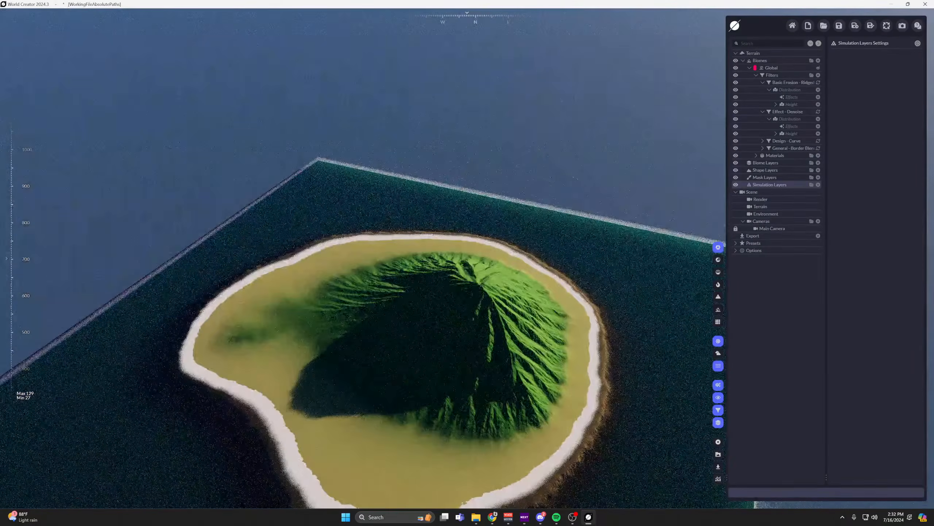
{"action": "scroll", "coordinate": [497, 419], "scroll_direction": "down", "scroll_amount": 4}
{"action": "middle_click_drag", "start_coordinate": [497, 420], "coordinate": [456, 303]}
{"action": "scroll", "coordinate": [483, 331], "scroll_direction": "up", "scroll_amount": 2}
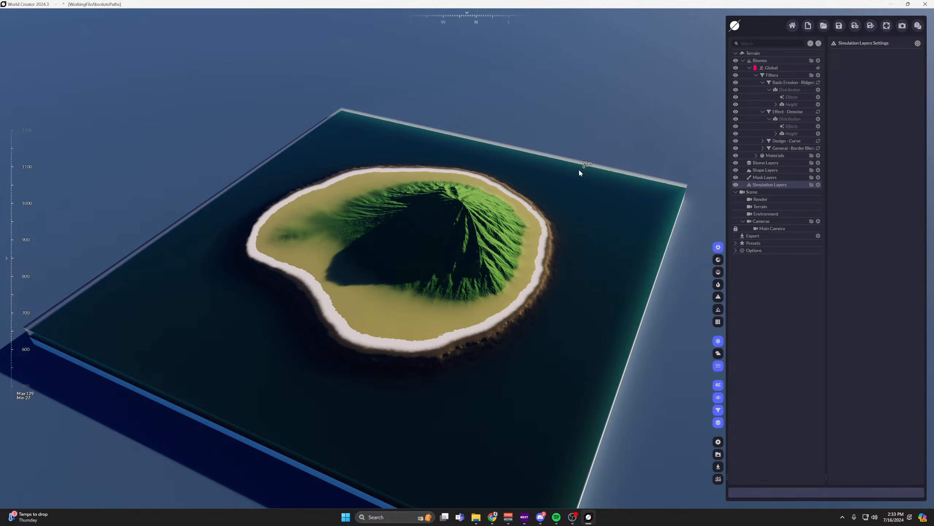
Create an export preset, add a height map to it and open the height map's export settings.
{"action": "left_click", "coordinate": [757, 235]}
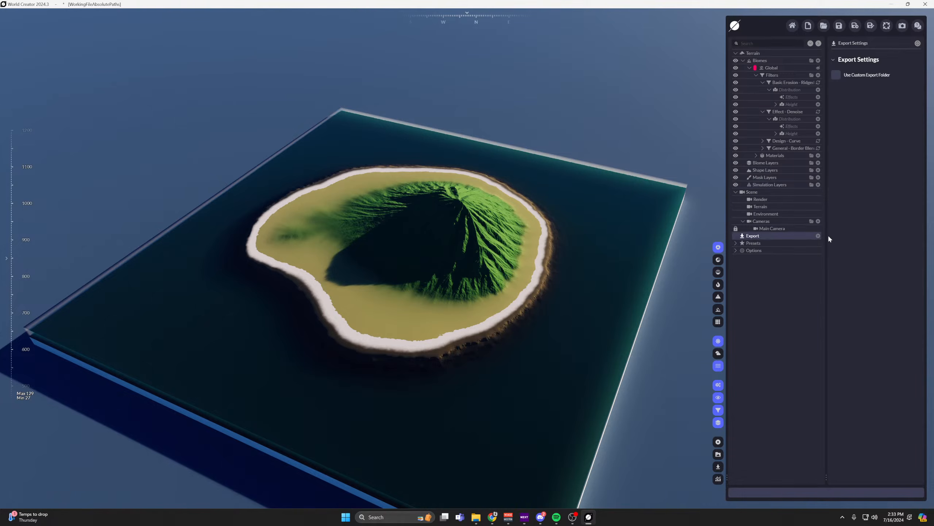
{"action": "left_click", "coordinate": [818, 236]}
{"action": "left_click", "coordinate": [819, 243]}
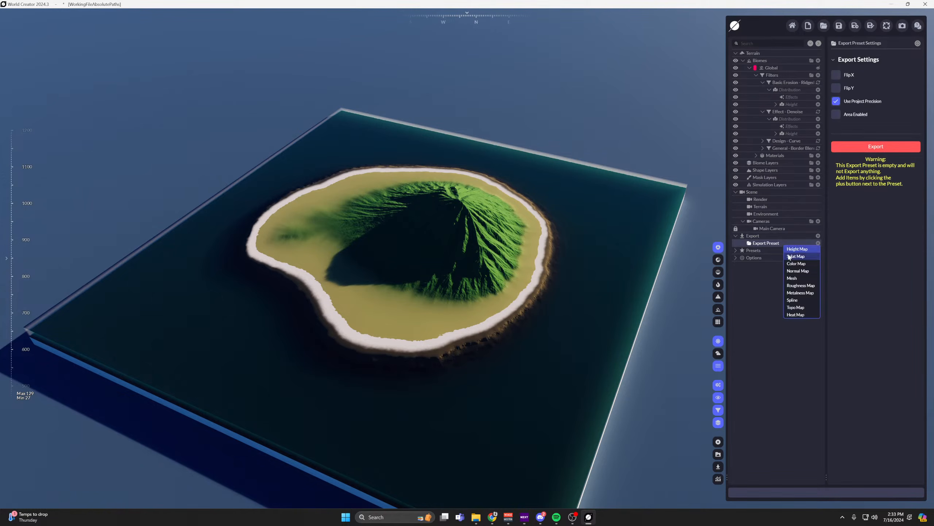
{"action": "left_click", "coordinate": [798, 249]}
{"action": "left_click", "coordinate": [771, 250]}
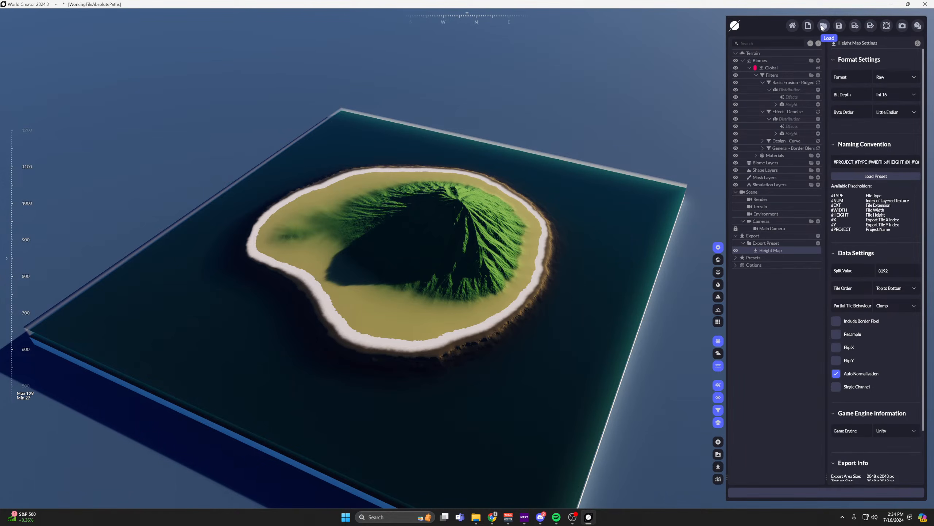
Load the saved snow project in place of the island terrain.
{"action": "left_click_drag", "start_coordinate": [349, 4], "coordinate": [0, 56]}
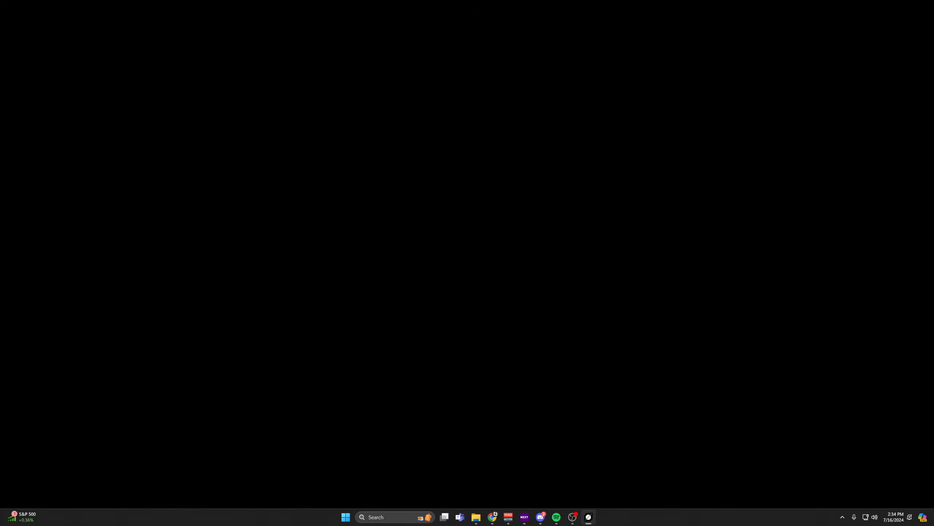
{"action": "left_click_drag", "start_coordinate": [0, 187], "coordinate": [496, 1]}
{"action": "scroll", "coordinate": [446, 326], "scroll_direction": "up", "scroll_amount": 2}
{"action": "scroll", "coordinate": [446, 327], "scroll_direction": "up", "scroll_amount": 3}
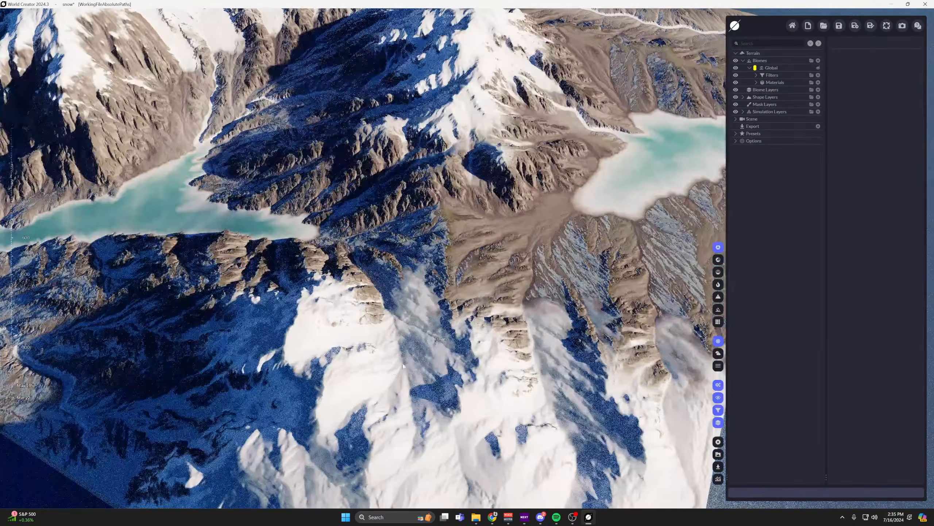
Examine the snow project's mountains, river valley and lakes from several distances and angles.
{"action": "right_click_drag", "start_coordinate": [446, 327], "coordinate": [511, 276]}
{"action": "scroll", "coordinate": [511, 276], "scroll_direction": "down", "scroll_amount": 4}
{"action": "middle_click_drag", "start_coordinate": [511, 276], "coordinate": [600, 195]}
{"action": "scroll", "coordinate": [601, 194], "scroll_direction": "up", "scroll_amount": 3}
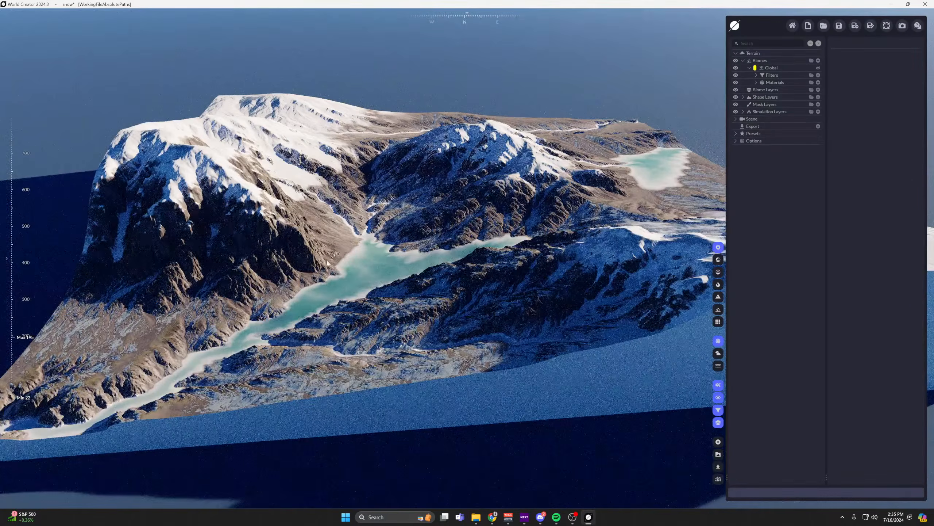
{"action": "mouse_move", "coordinate": [601, 194]}
{"action": "right_mouse_down"}
{"action": "mouse_move", "coordinate": [692, 198]}
{"action": "mouse_move", "coordinate": [614, 202]}
{"action": "right_mouse_up"}
{"action": "right_click_drag", "start_coordinate": [561, 242], "coordinate": [547, 243]}
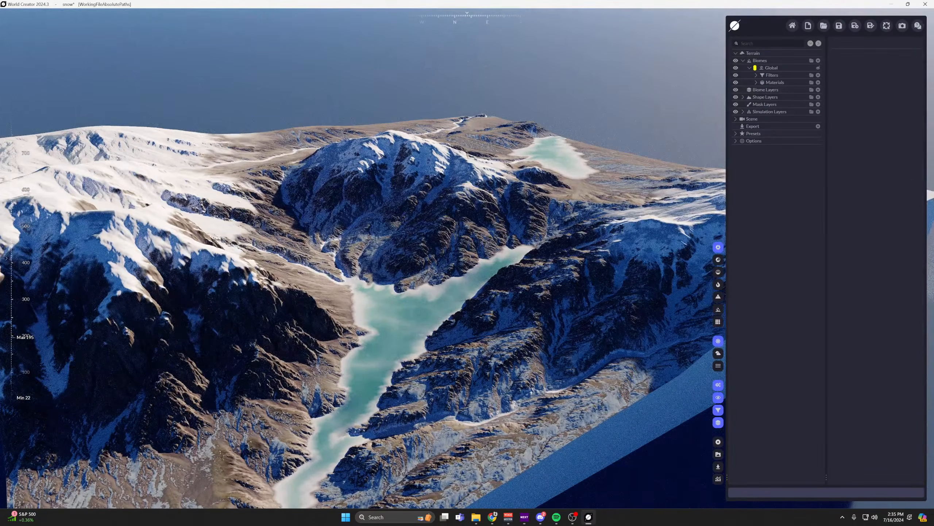